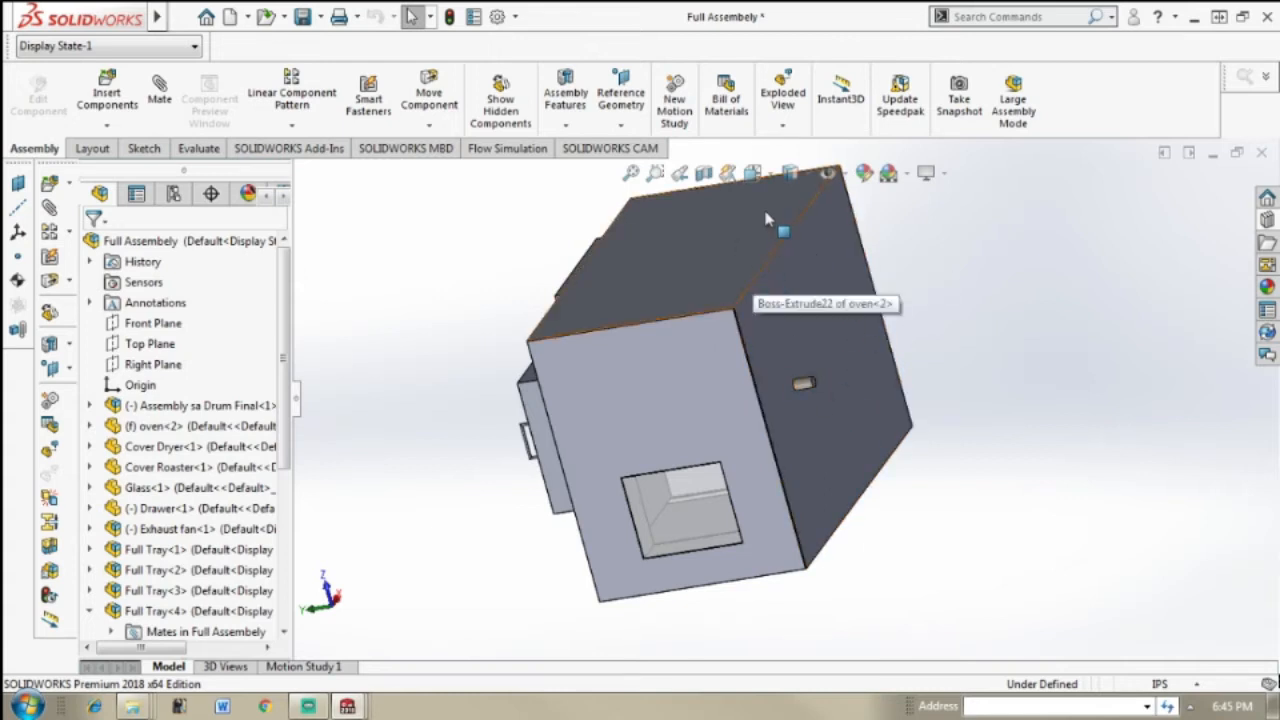
Step: Examine the finished oven assembly from several sides, including its doors, drawer, glass window and exhaust side
middle_drag(775, 236, 826, 195)
middle_drag(827, 287, 720, 220)
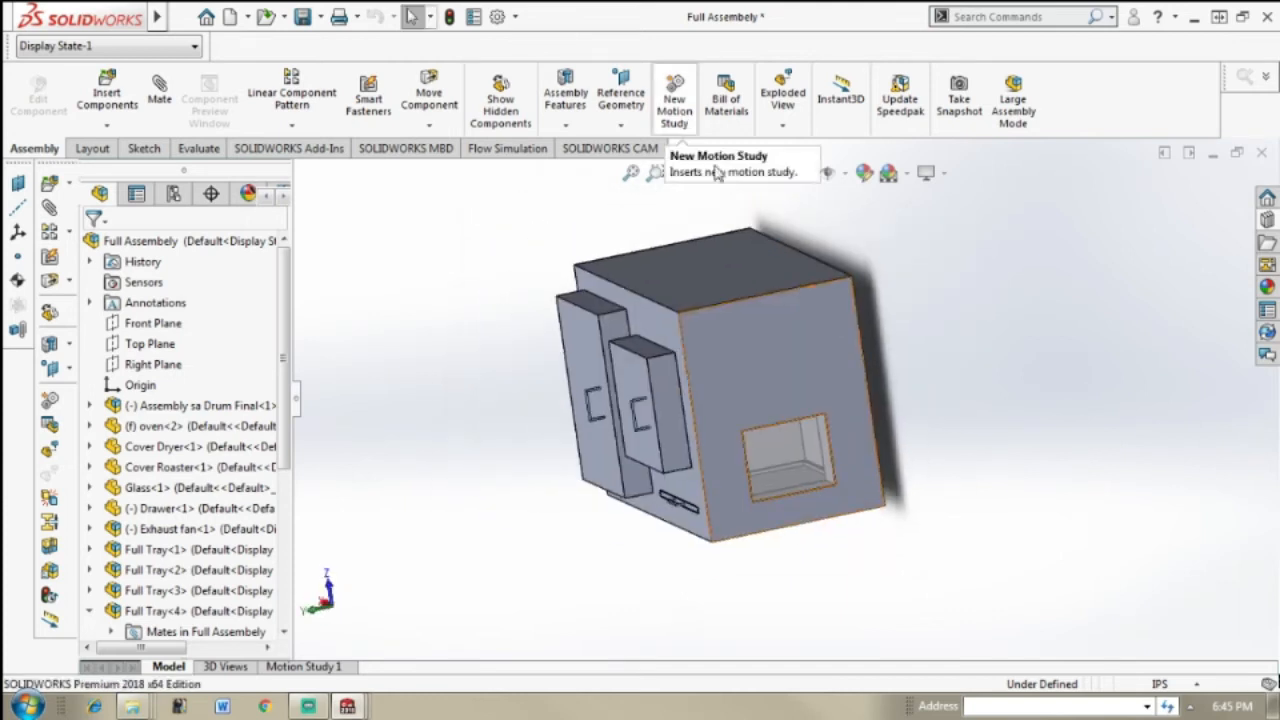
middle_drag(777, 336, 794, 296)
scroll(824, 402, down, 1)
scroll(824, 402, down, 4)
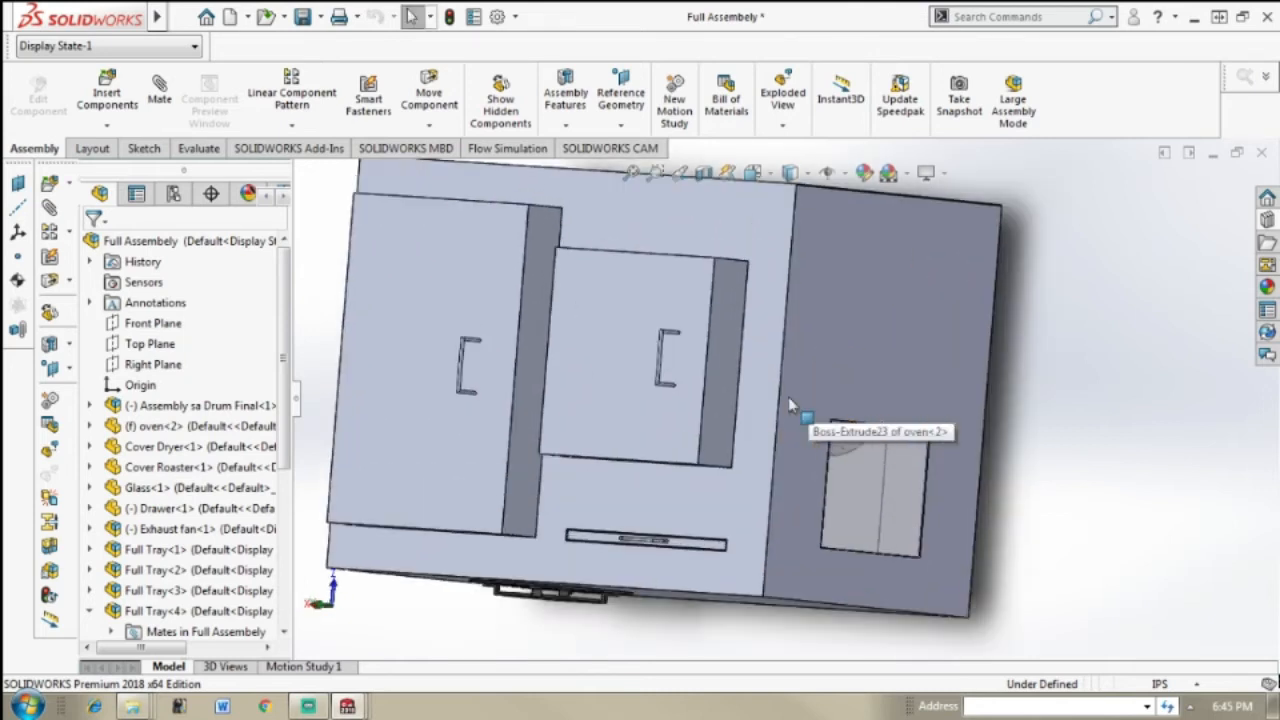
scroll(780, 398, up, 4)
middle_drag(780, 398, 528, 360)
scroll(760, 400, down, 5)
scroll(760, 406, up, 5)
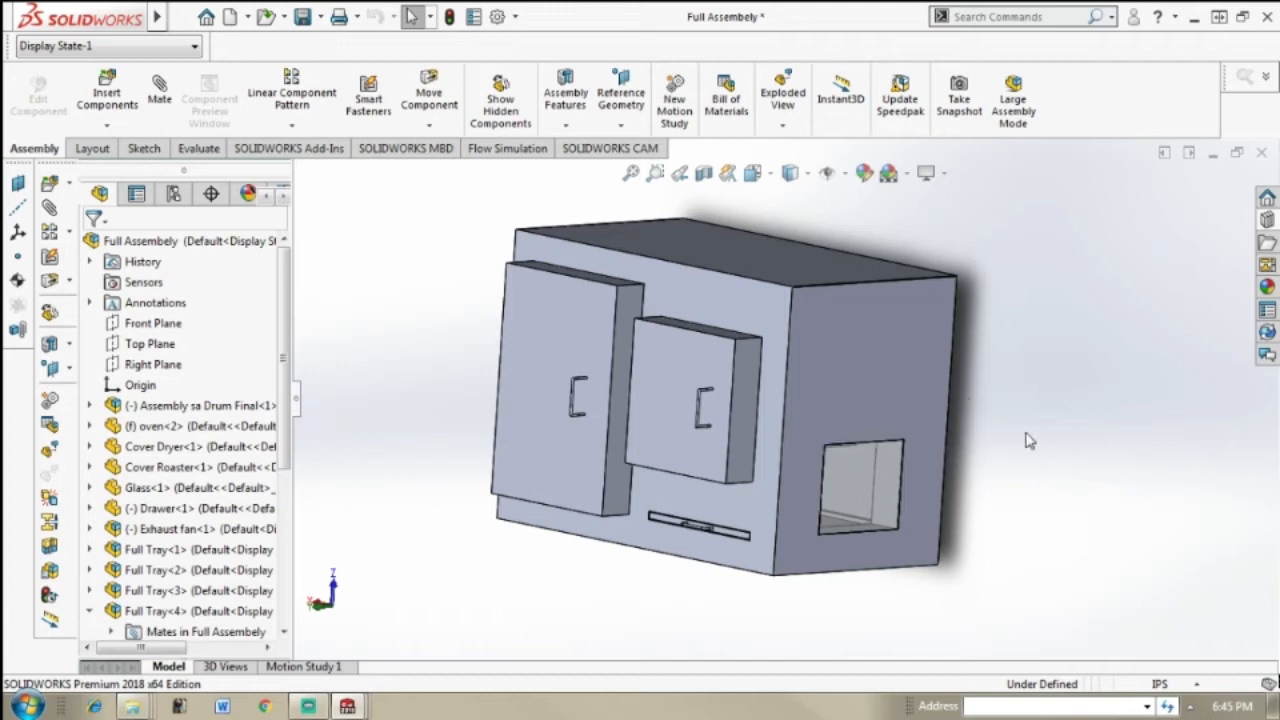
middle_drag(902, 435, 700, 425)
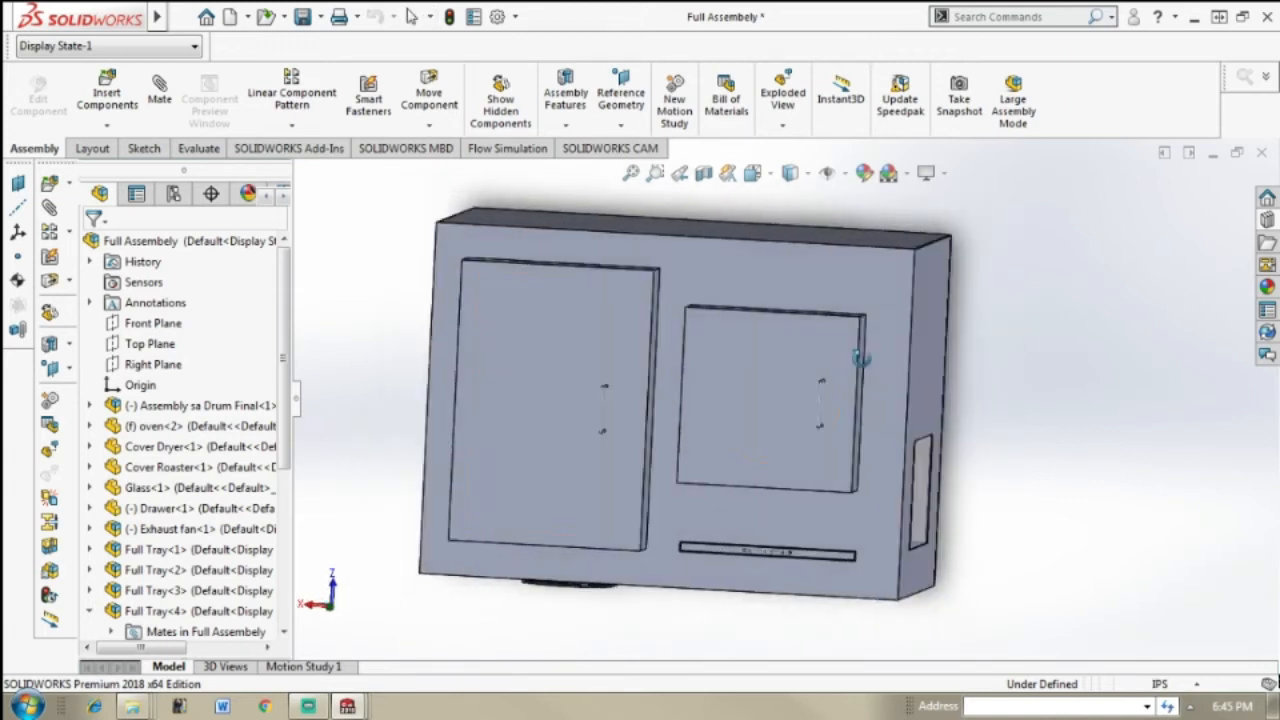
middle_drag(983, 377, 925, 352)
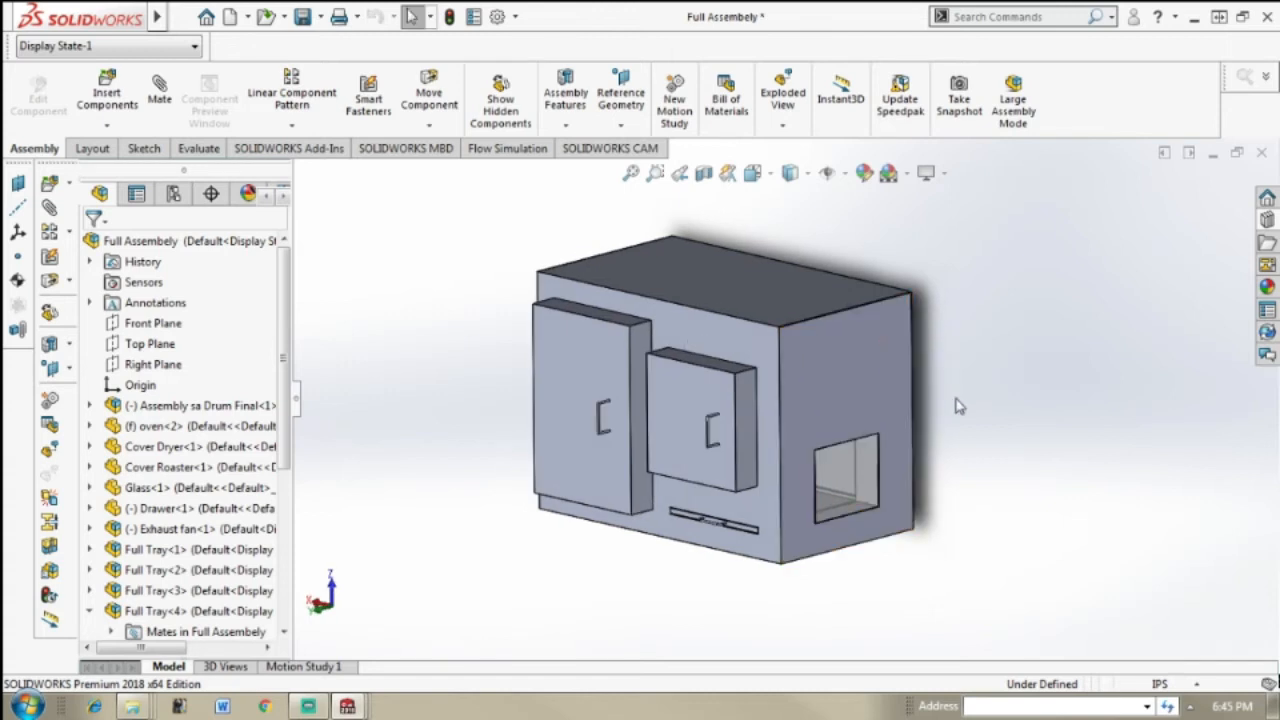
scroll(958, 406, down, 3)
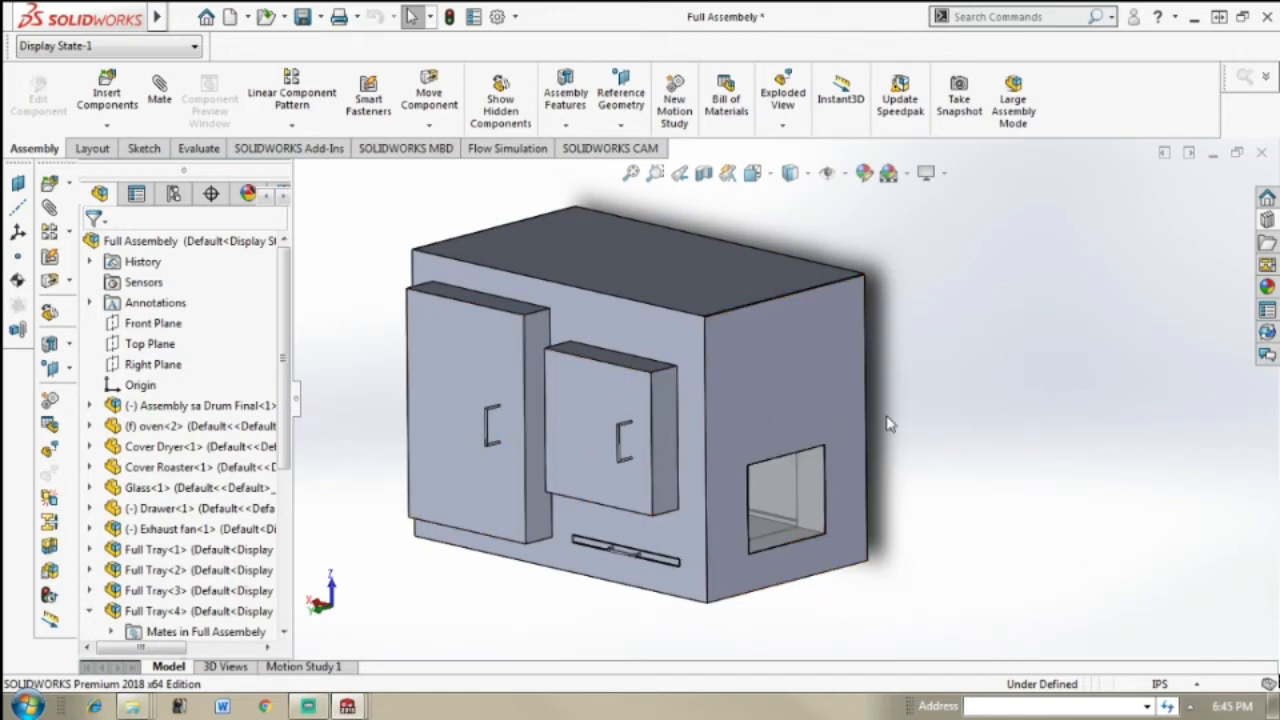
middle_drag(952, 431, 930, 438)
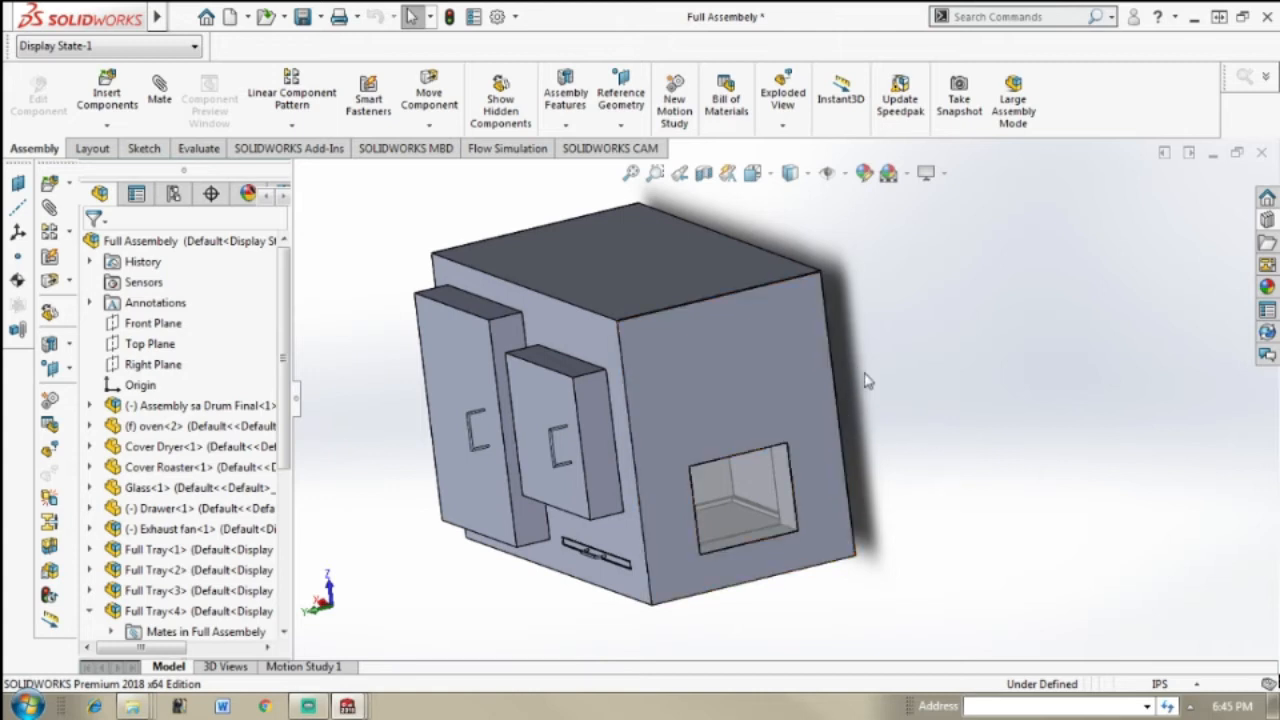
middle_drag(811, 409, 832, 389)
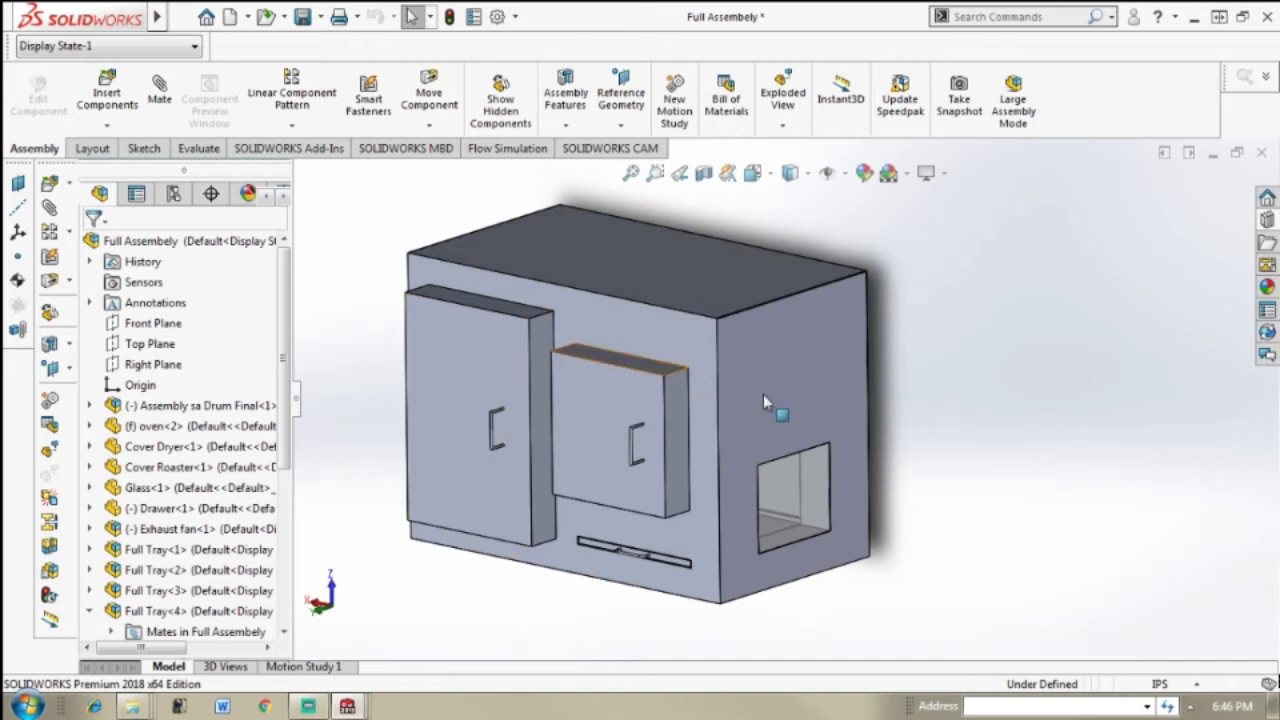
middle_drag(999, 413, 927, 390)
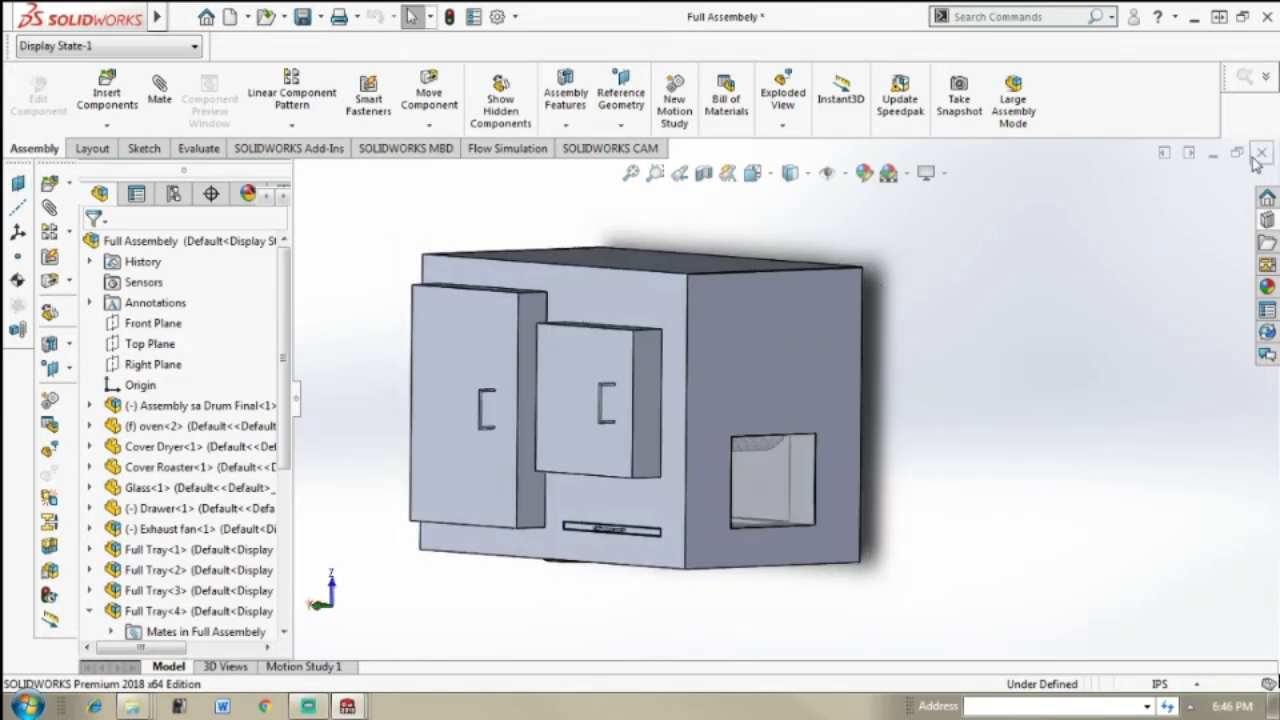
middle_drag(993, 413, 1020, 400)
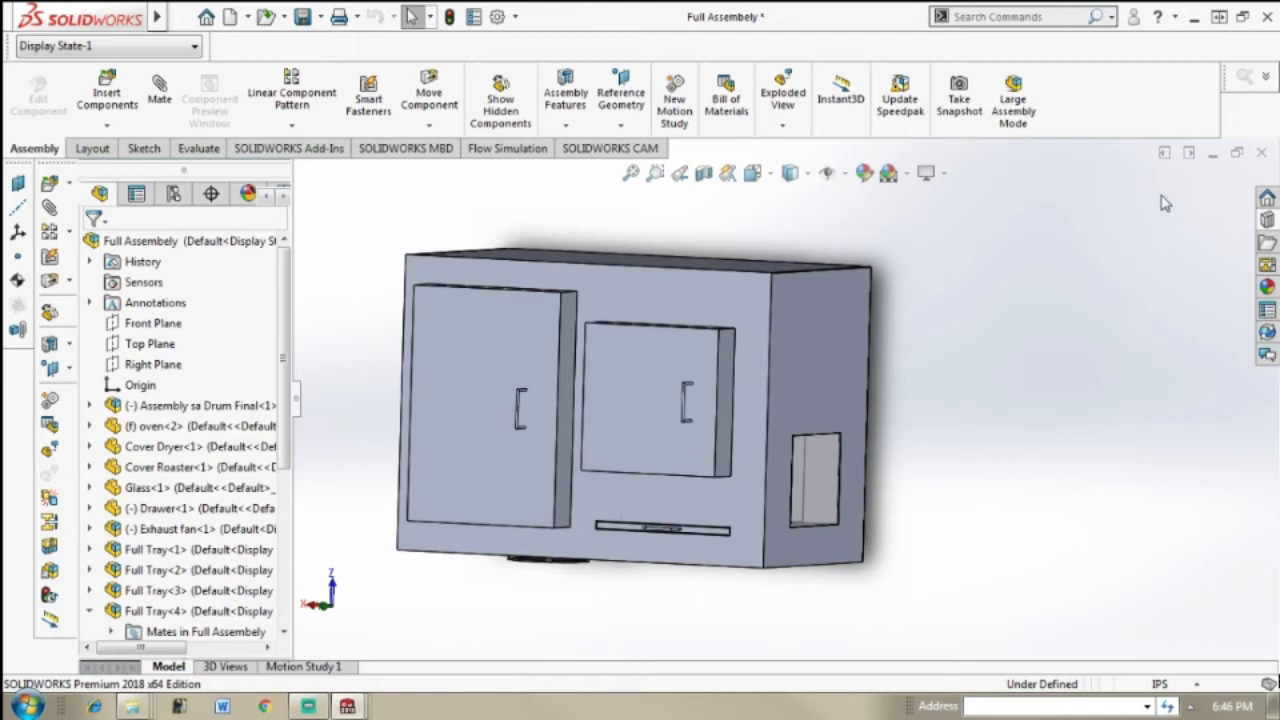
Step: Close the Full Assembely document without saving the changes and minimize the Full Tray document
click(1264, 153)
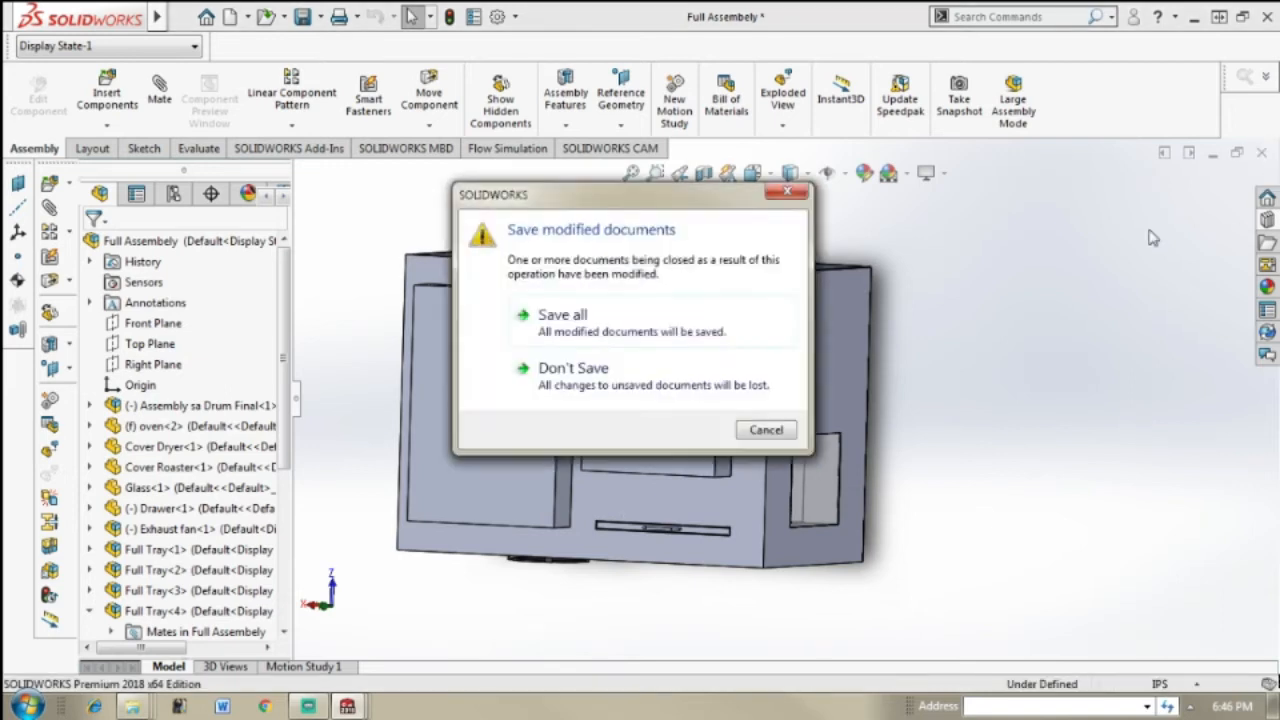
click(687, 393)
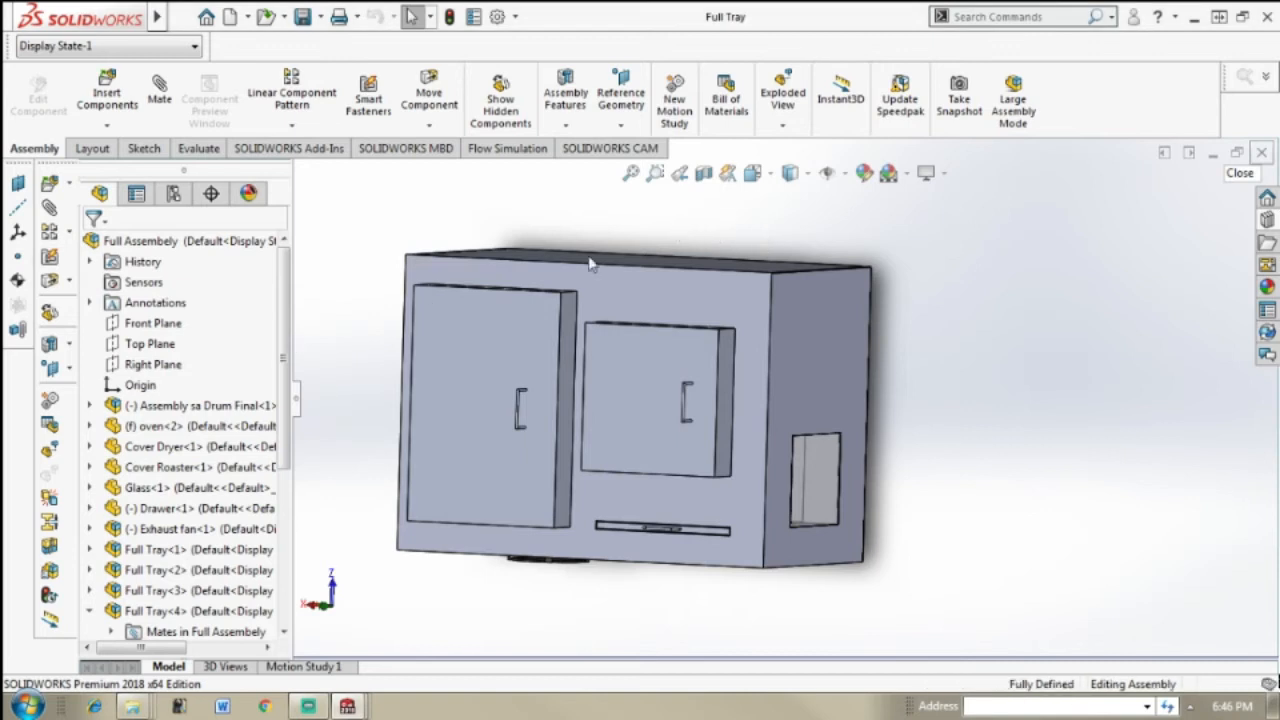
click(1208, 160)
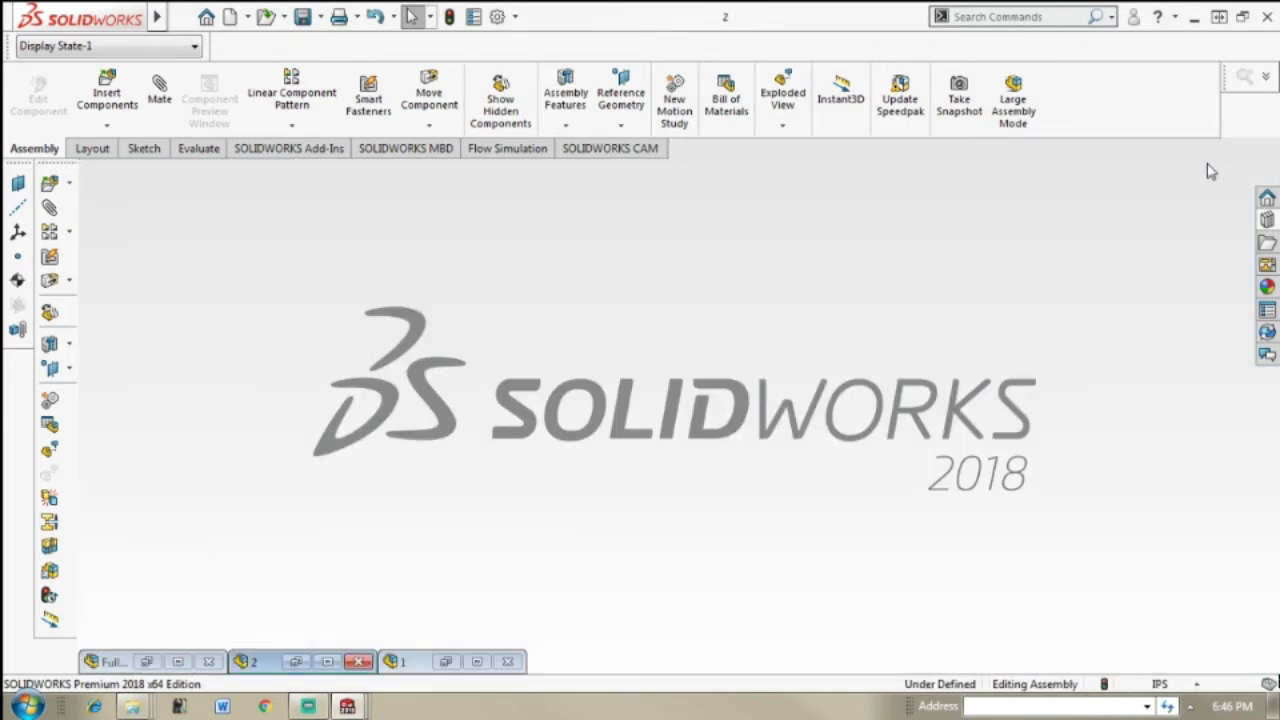
Step: Create a new assembly document
mouse_move(112, 11)
click(176, 18)
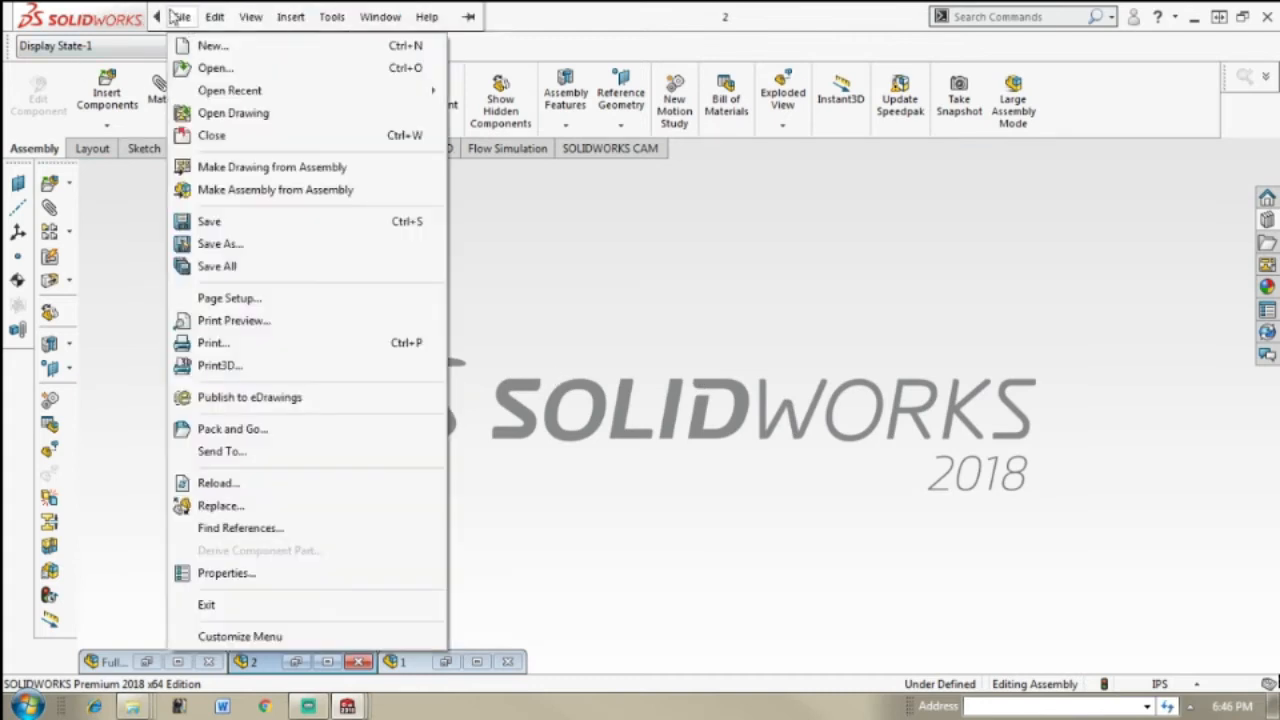
click(176, 18)
click(181, 17)
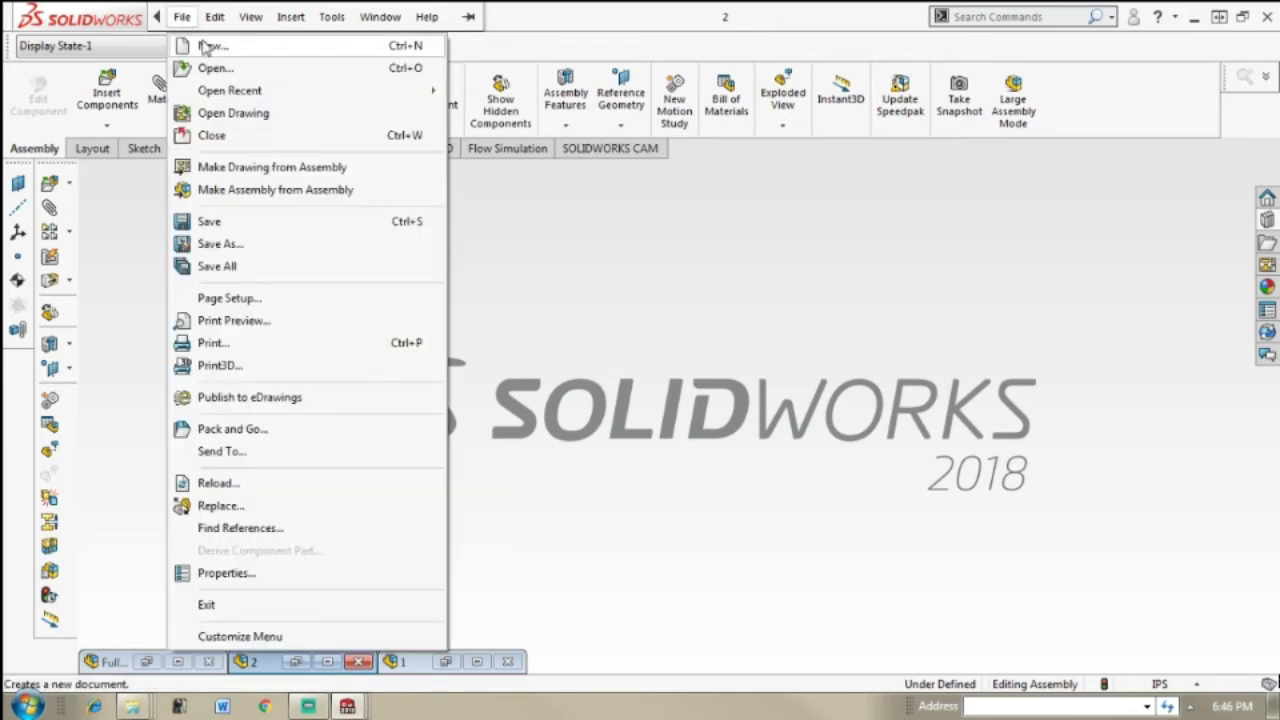
click(205, 47)
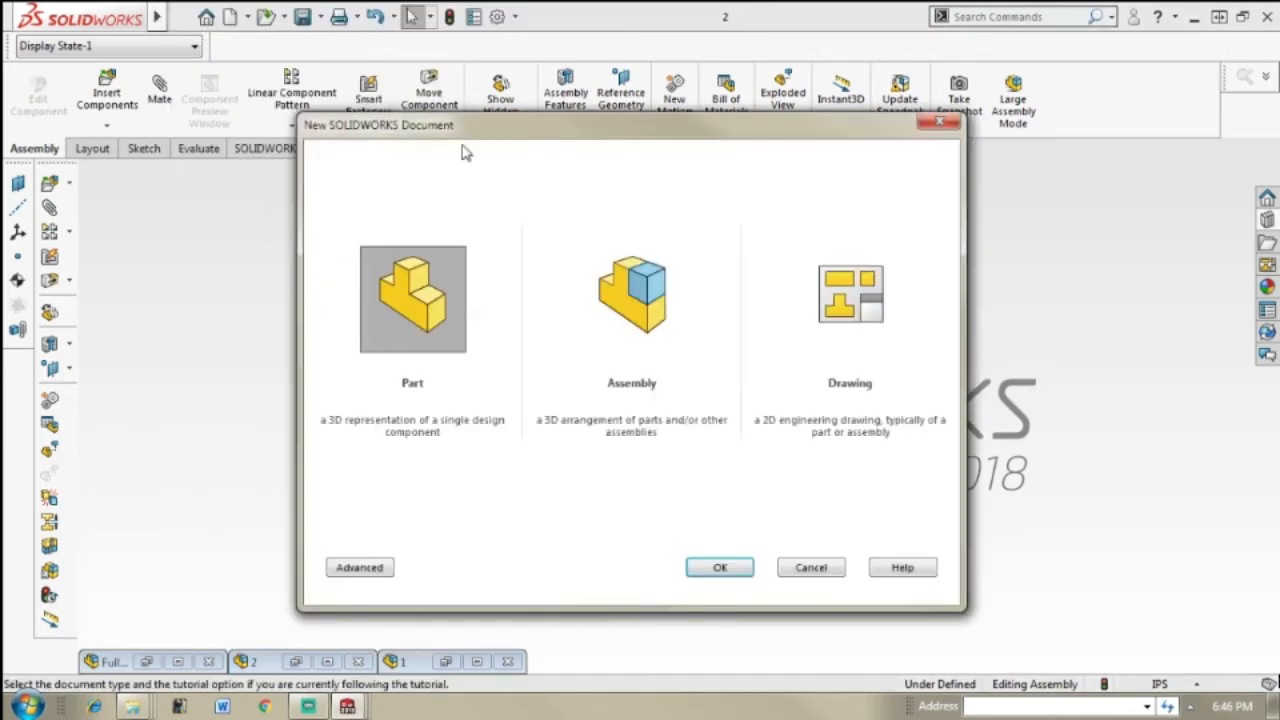
click(630, 298)
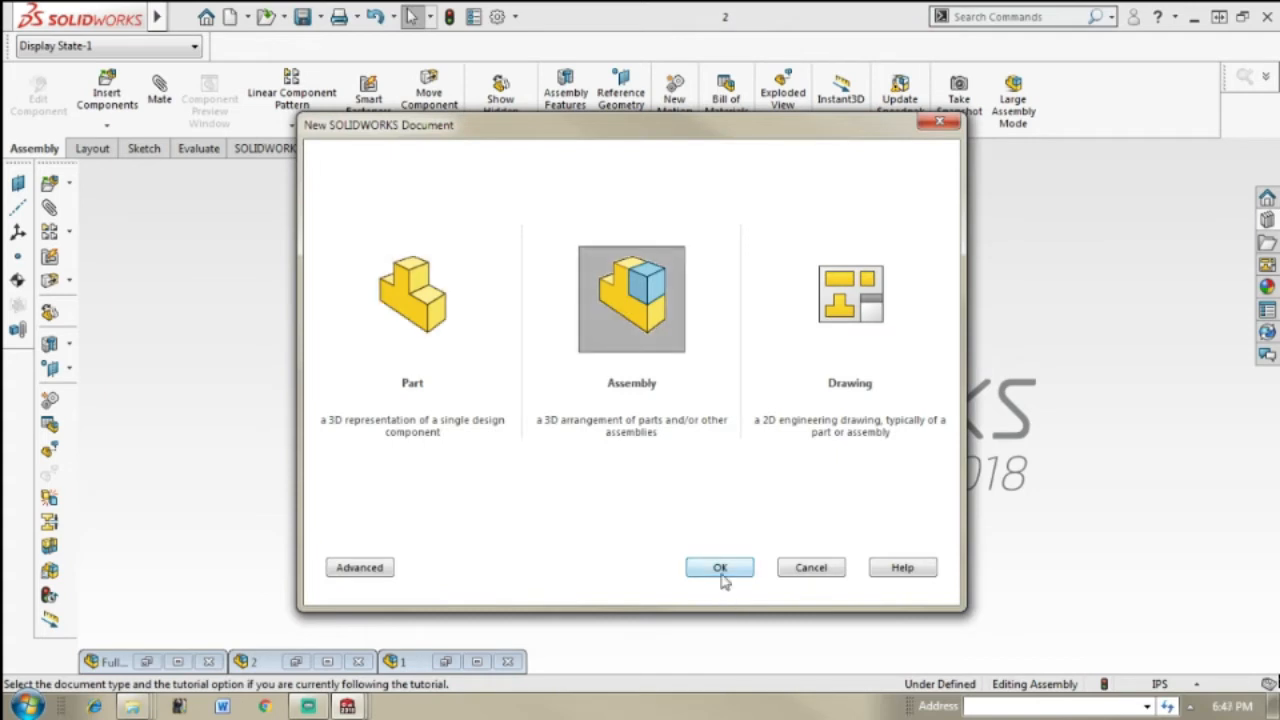
click(719, 568)
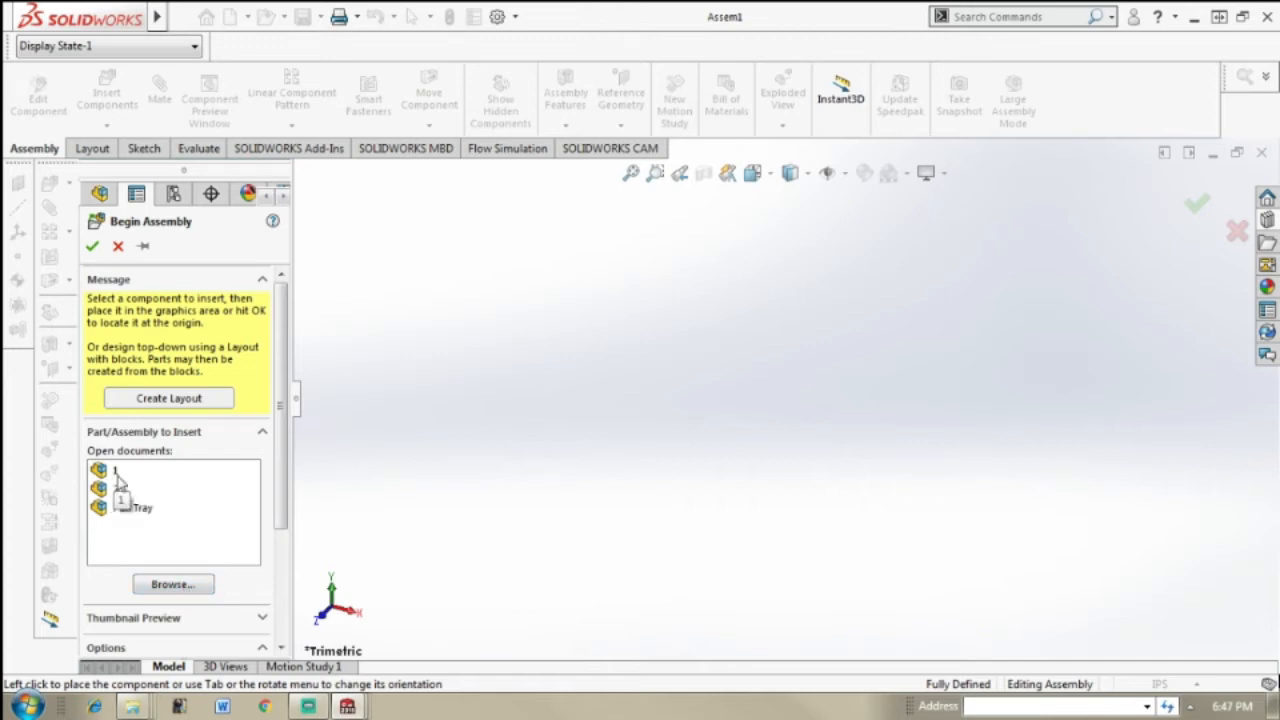
Step: Browse for a component to insert in the Hybrid Solar Roaster folder inside Tutorial Materials on the Desktop
scroll(282, 468, down, 1)
scroll(275, 450, up, 1)
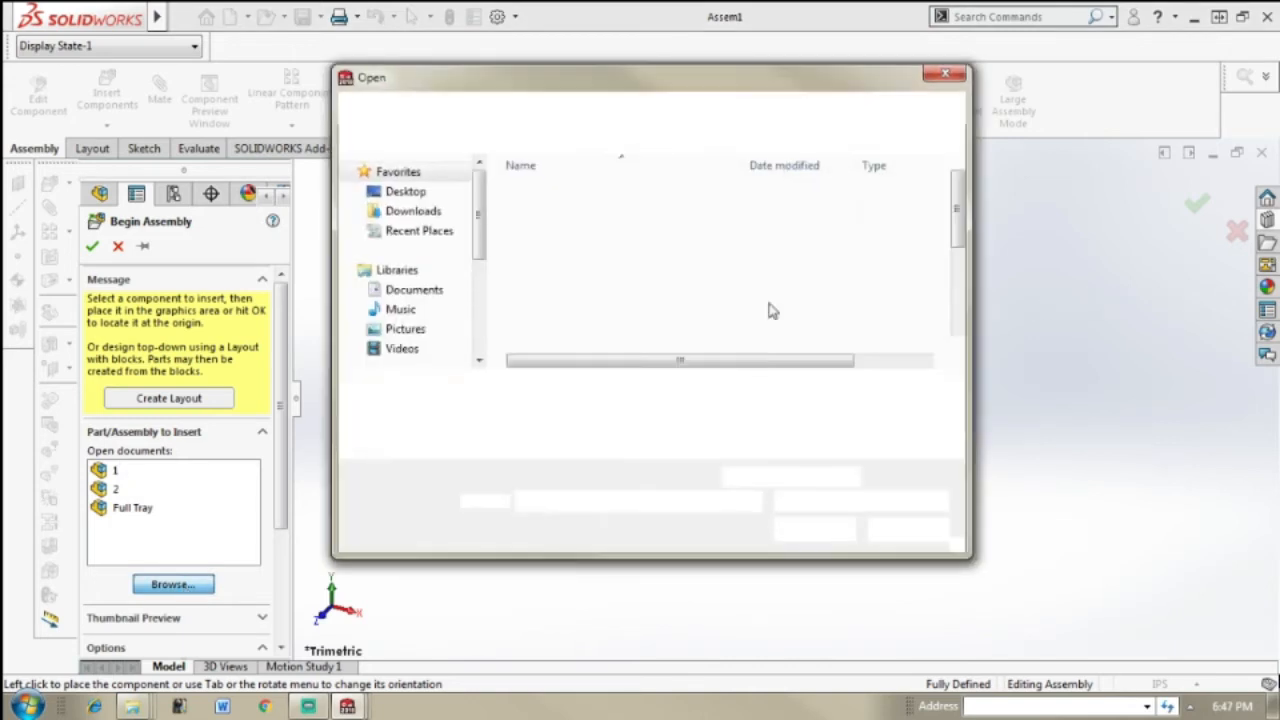
drag(960, 213, 985, 300)
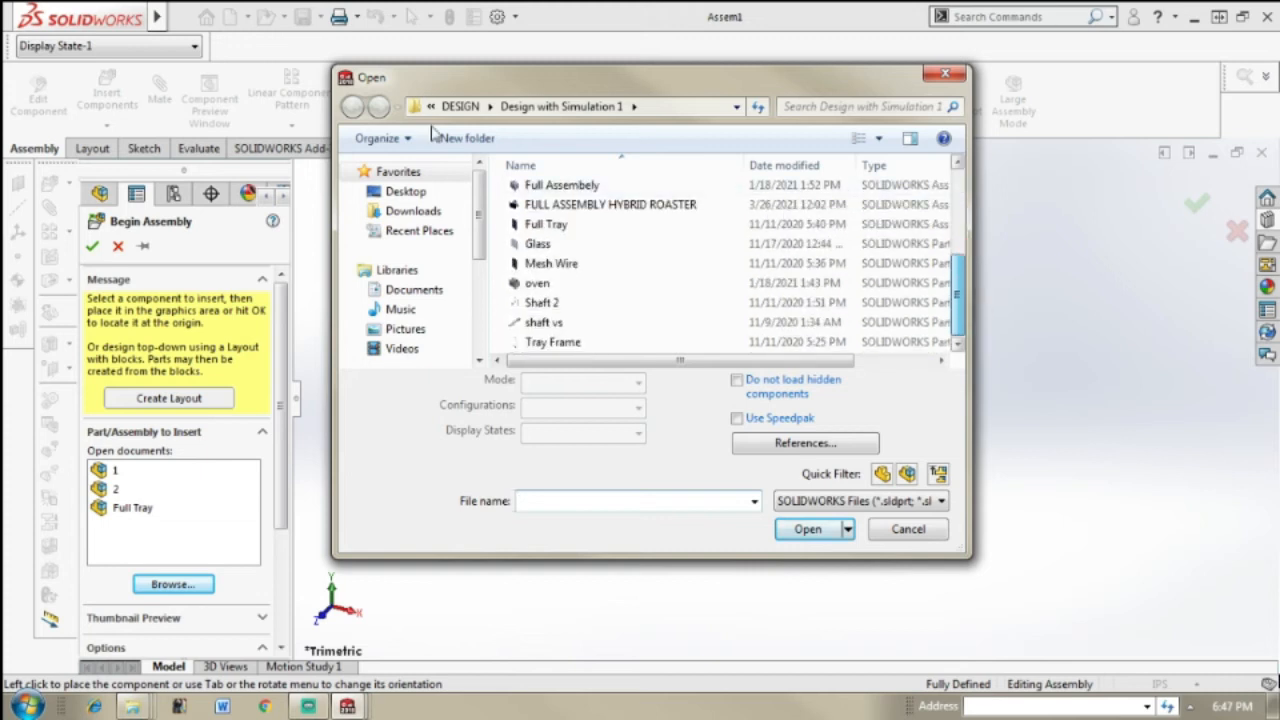
click(405, 191)
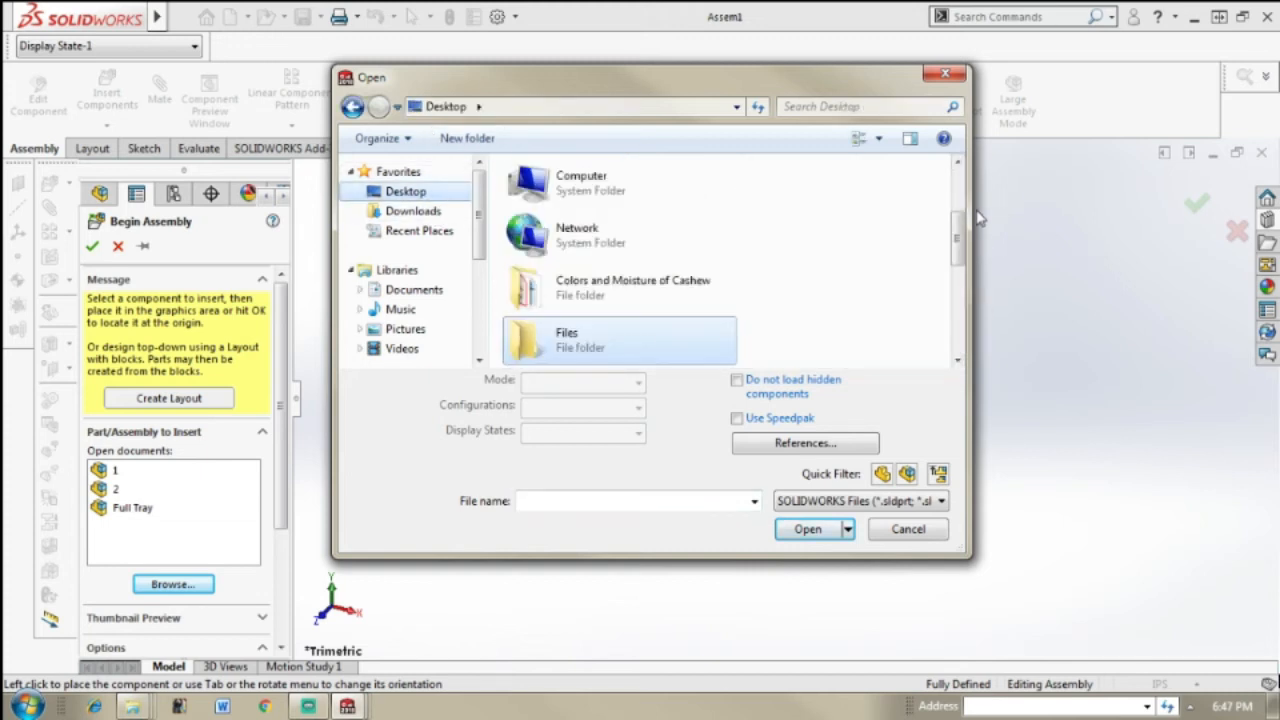
drag(957, 240, 960, 312)
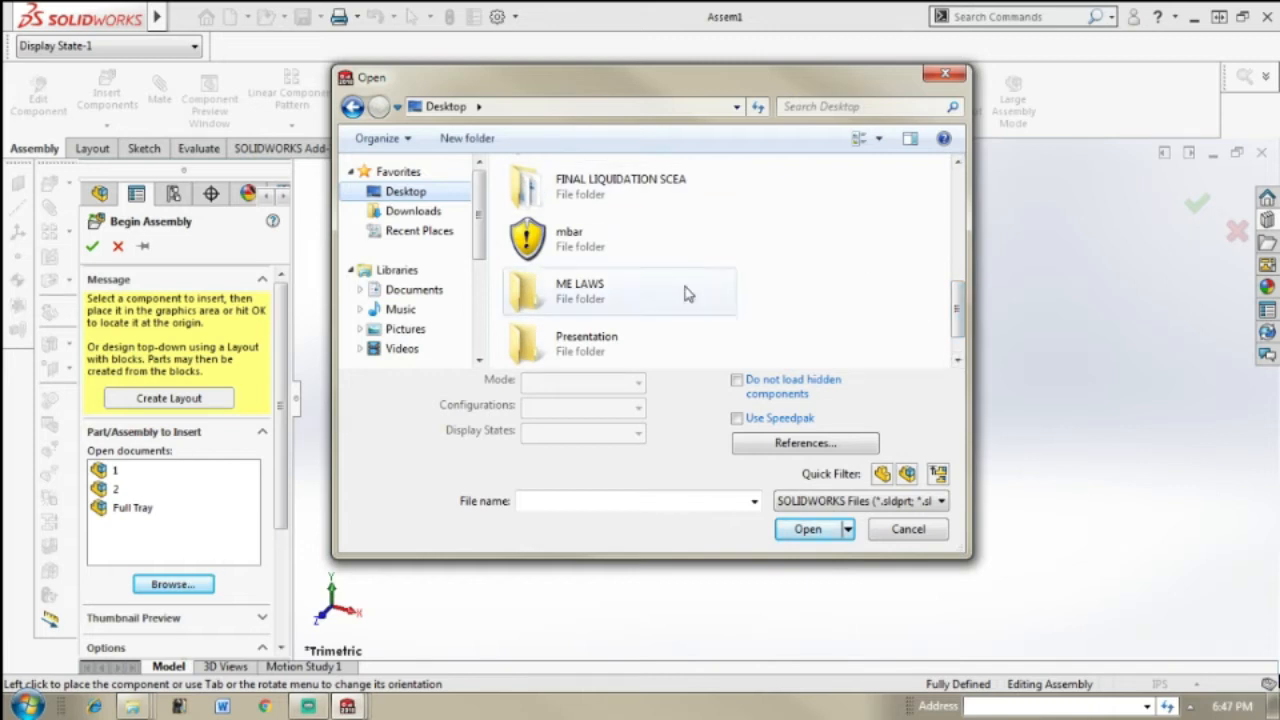
mouse_move(957, 312)
mouse_down()
mouse_move(958, 292)
mouse_move(960, 318)
mouse_up()
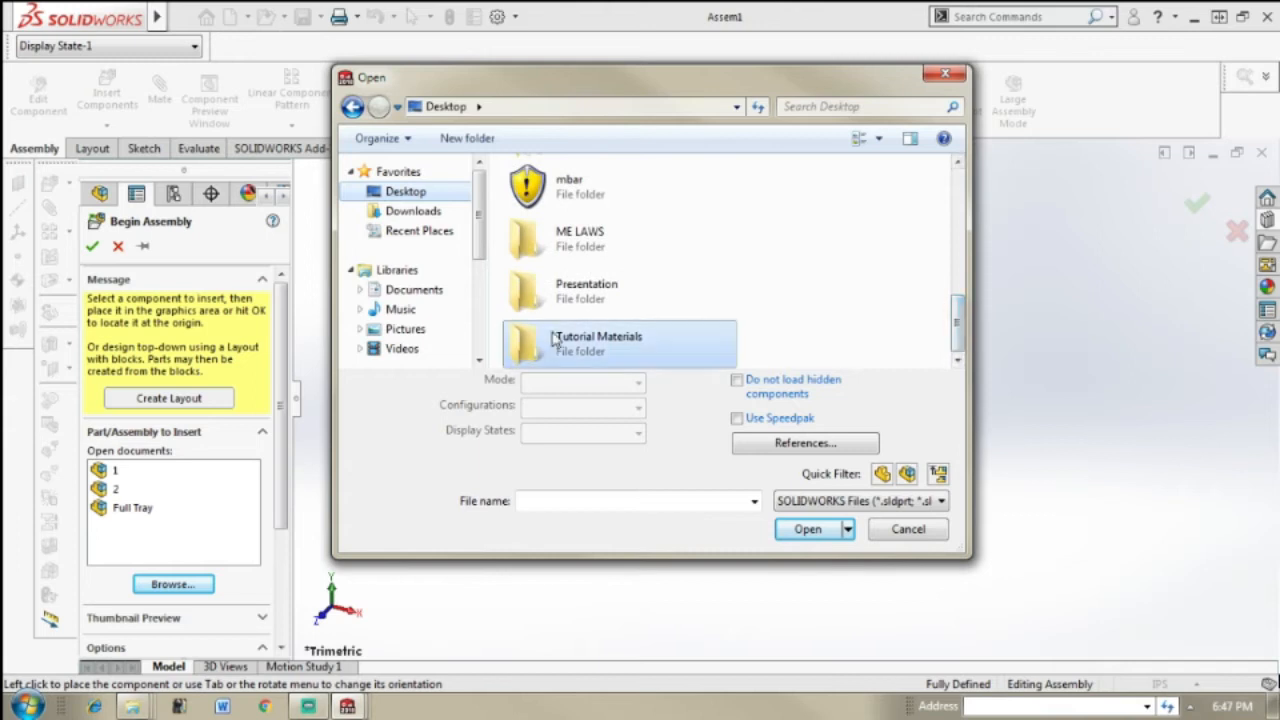
double_click(580, 350)
double_click(605, 213)
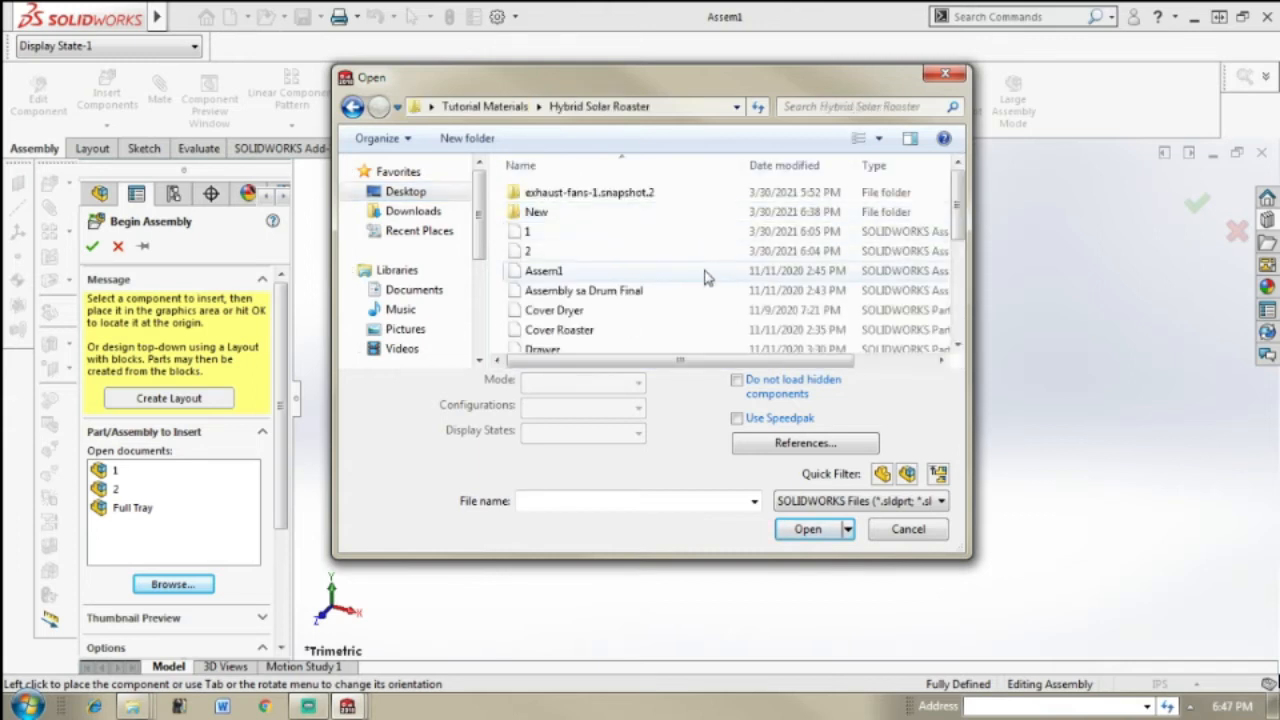
Step: Insert the oven part from the Hybrid Solar Roaster folder as the first component and place it in the assembly
drag(962, 205, 960, 300)
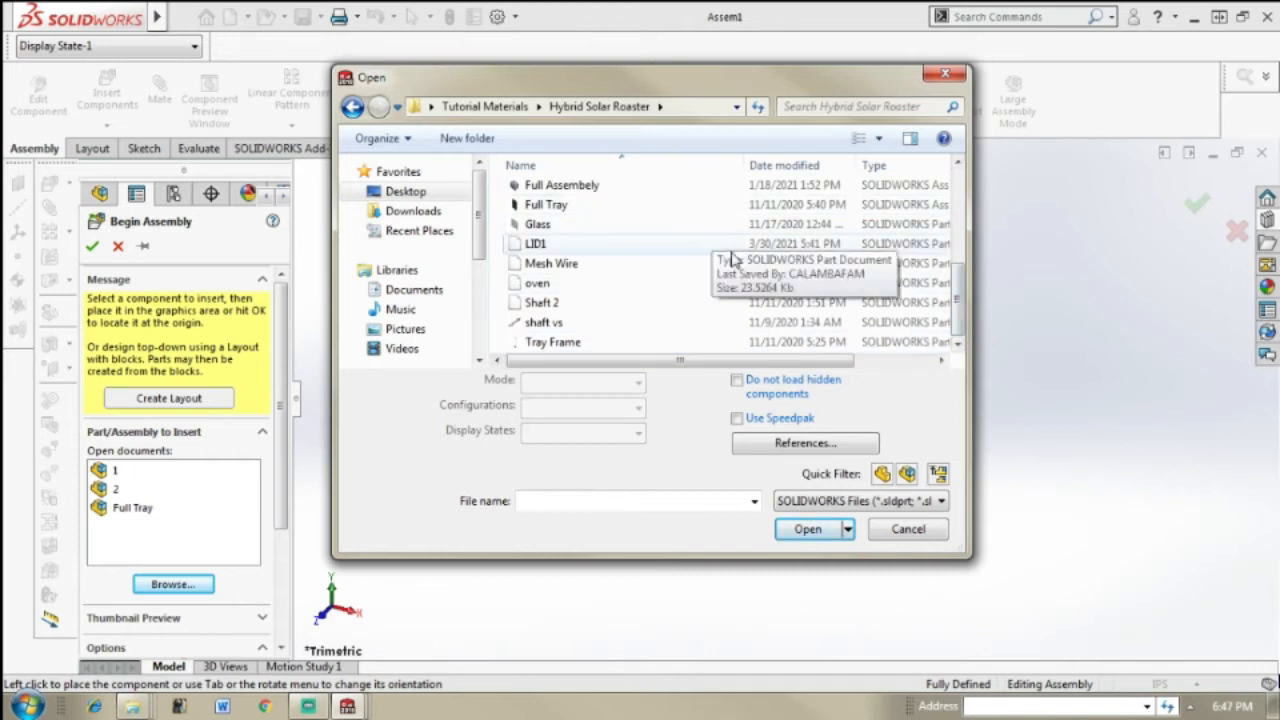
click(800, 283)
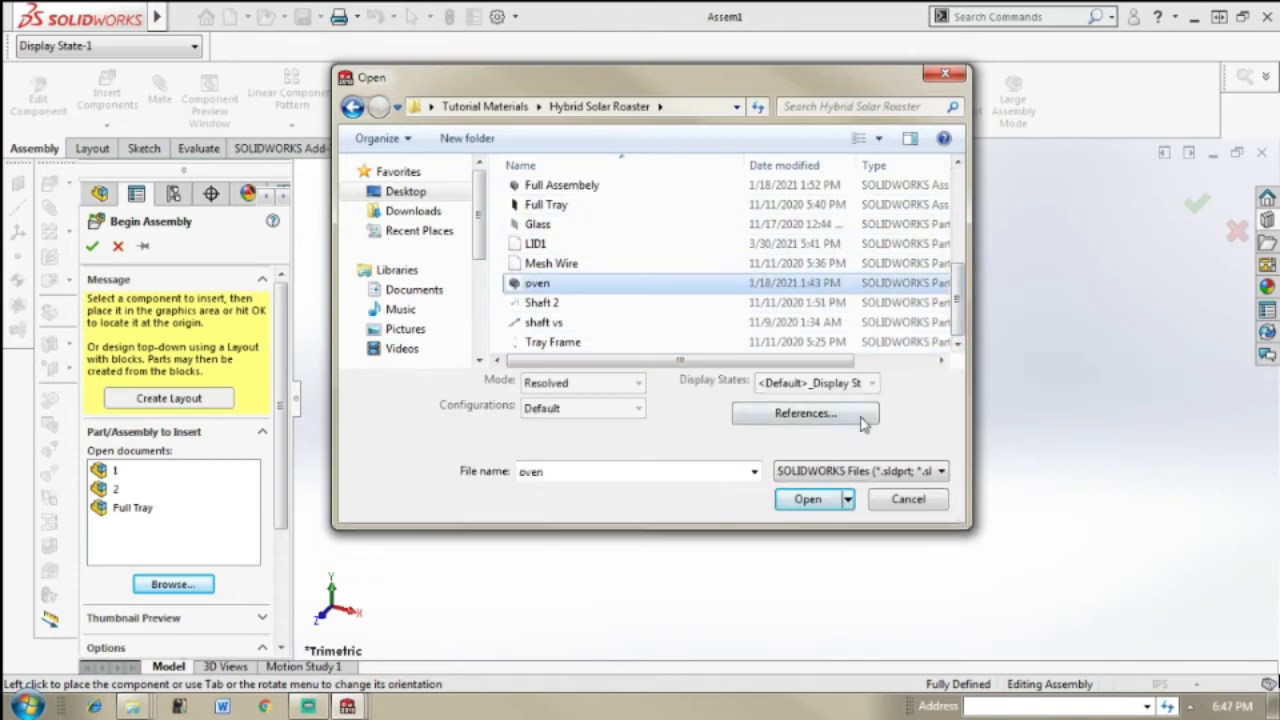
click(806, 498)
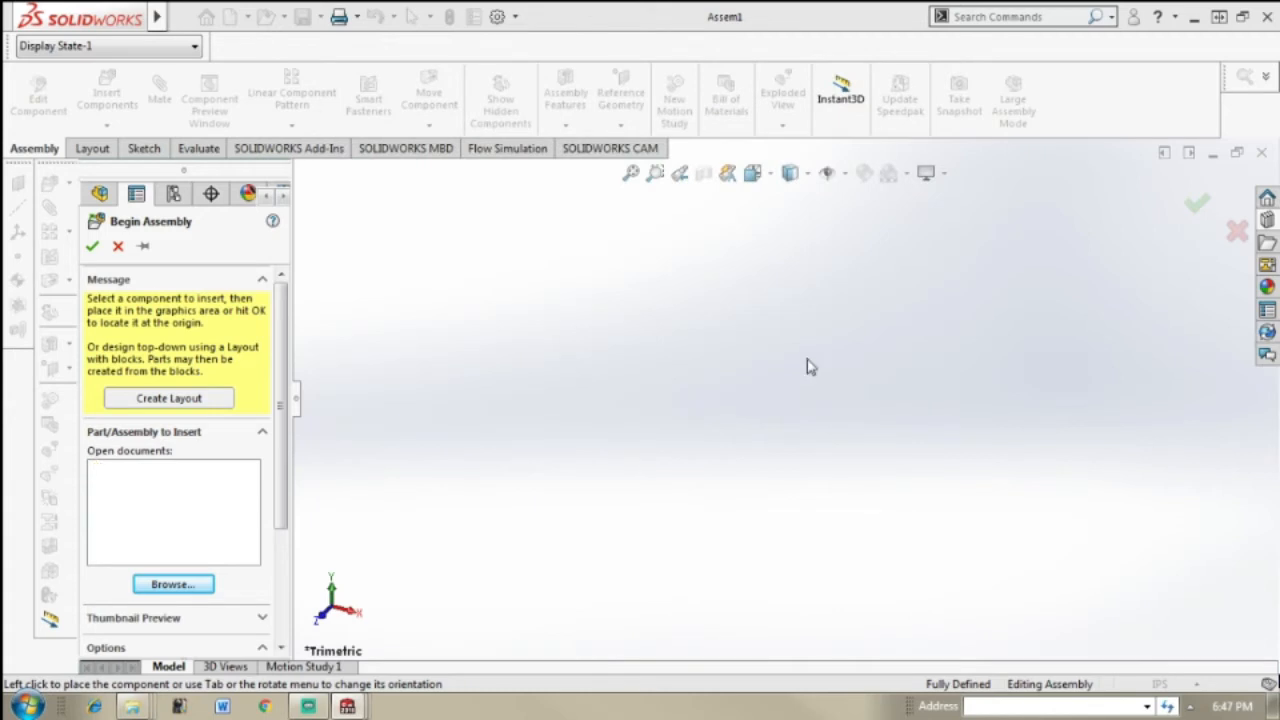
click(641, 430)
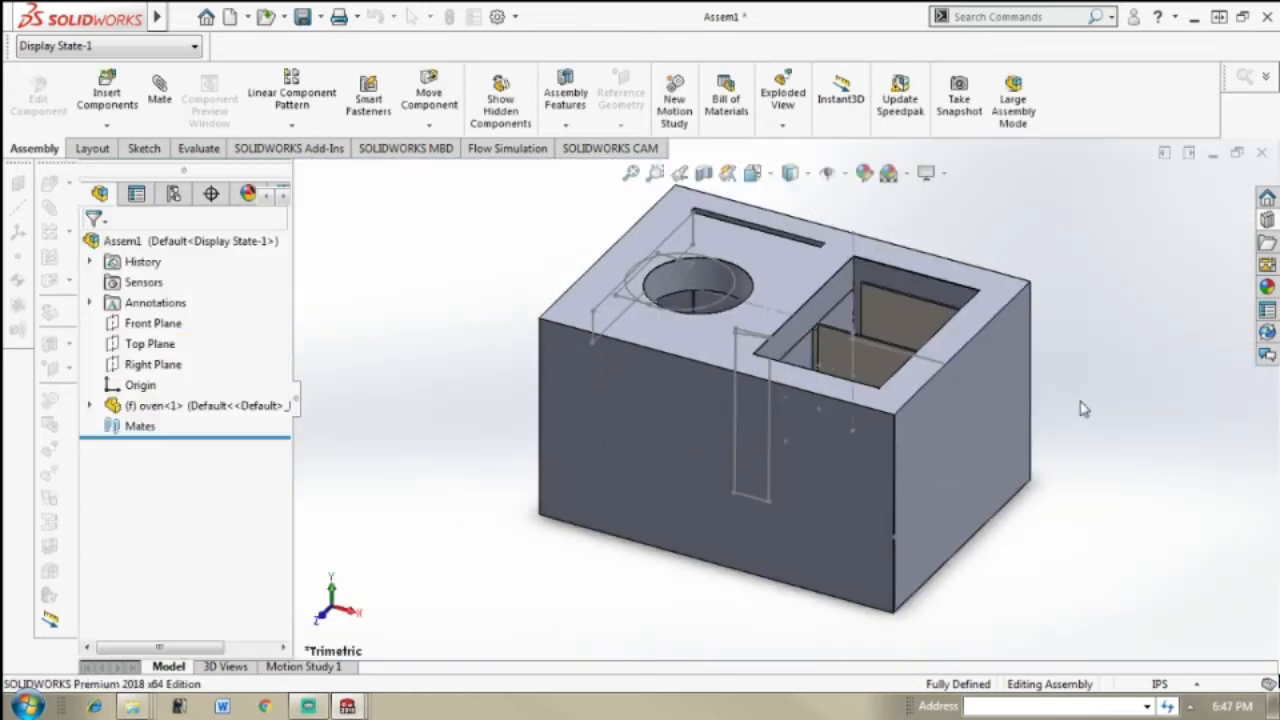
Step: Examine the oven body from several sides, including its tray slots, round drum opening and drawer slot
key(ctrl+1)
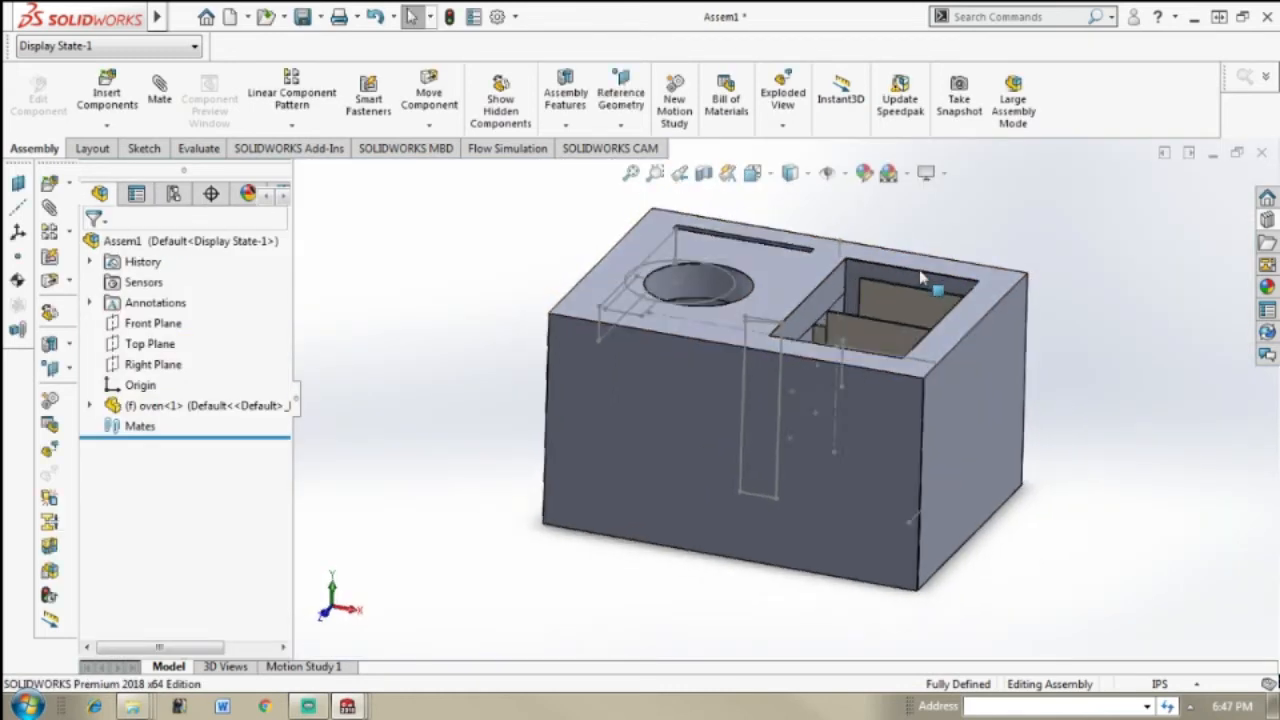
key(ctrl+3)
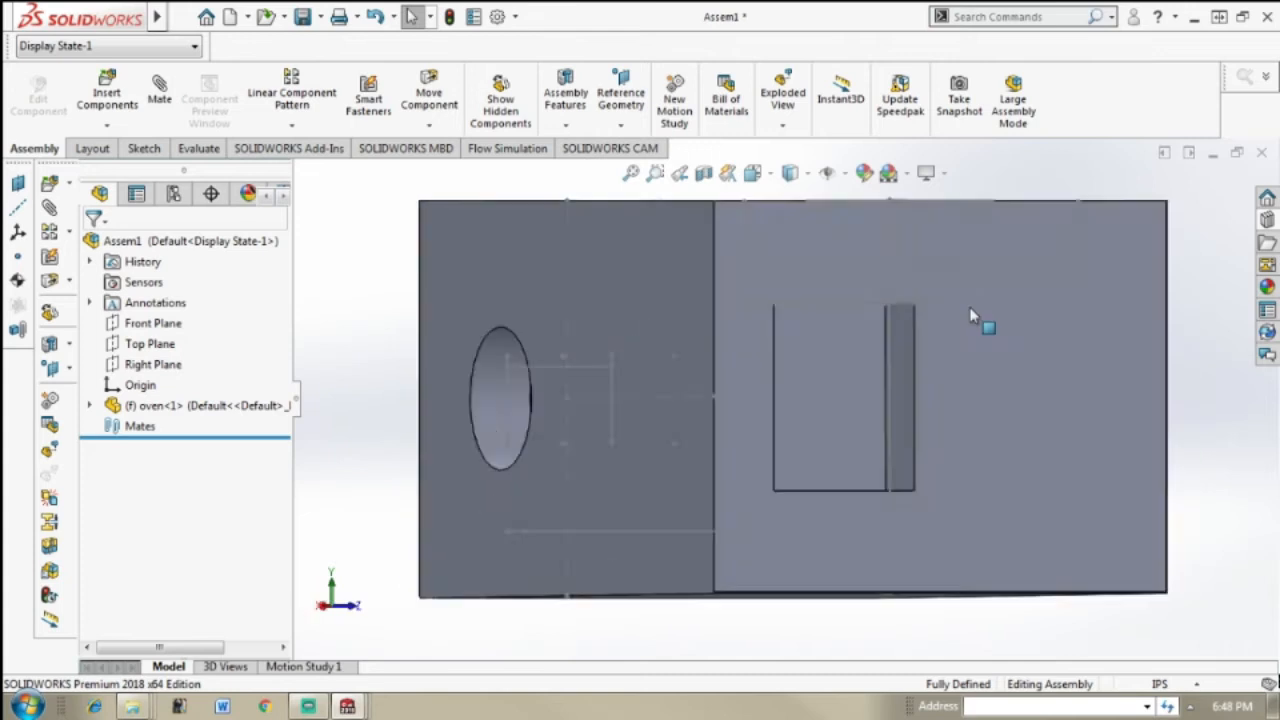
middle_drag(968, 309, 1052, 462)
scroll(711, 259, up, 2)
middle_drag(711, 259, 870, 485)
middle_drag(752, 438, 652, 456)
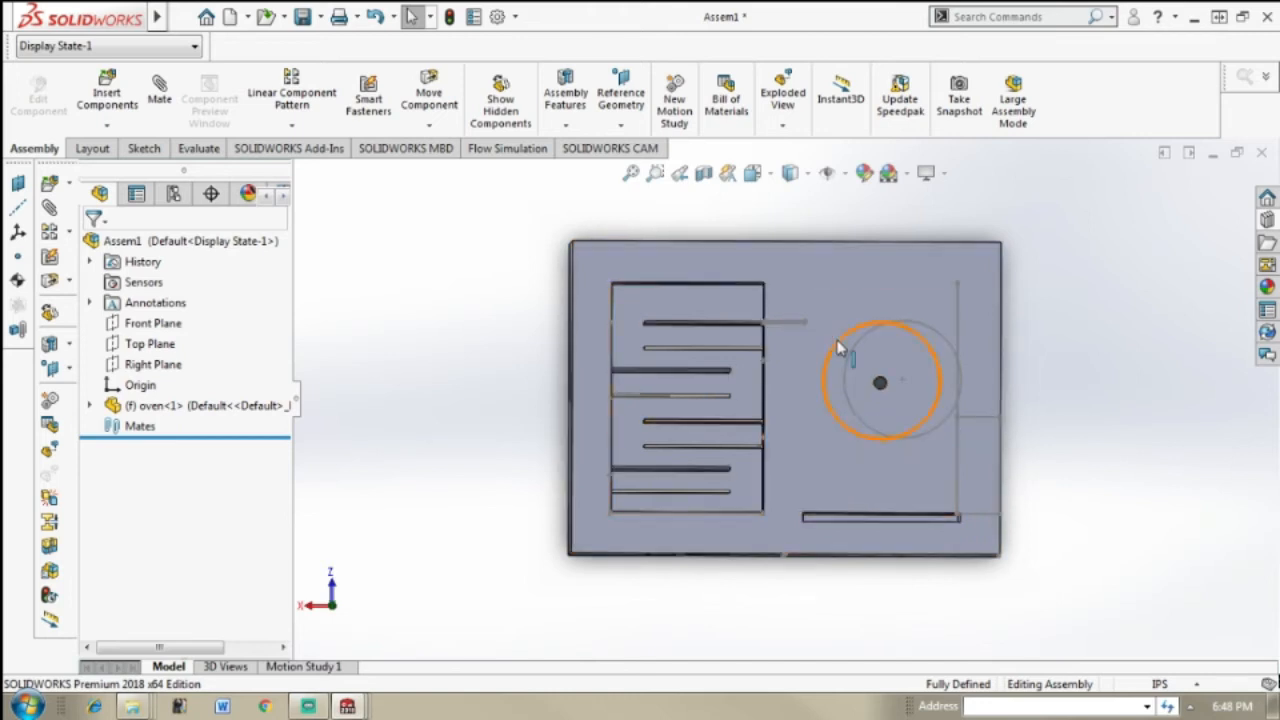
middle_drag(875, 355, 838, 366)
scroll(838, 366, up, 1)
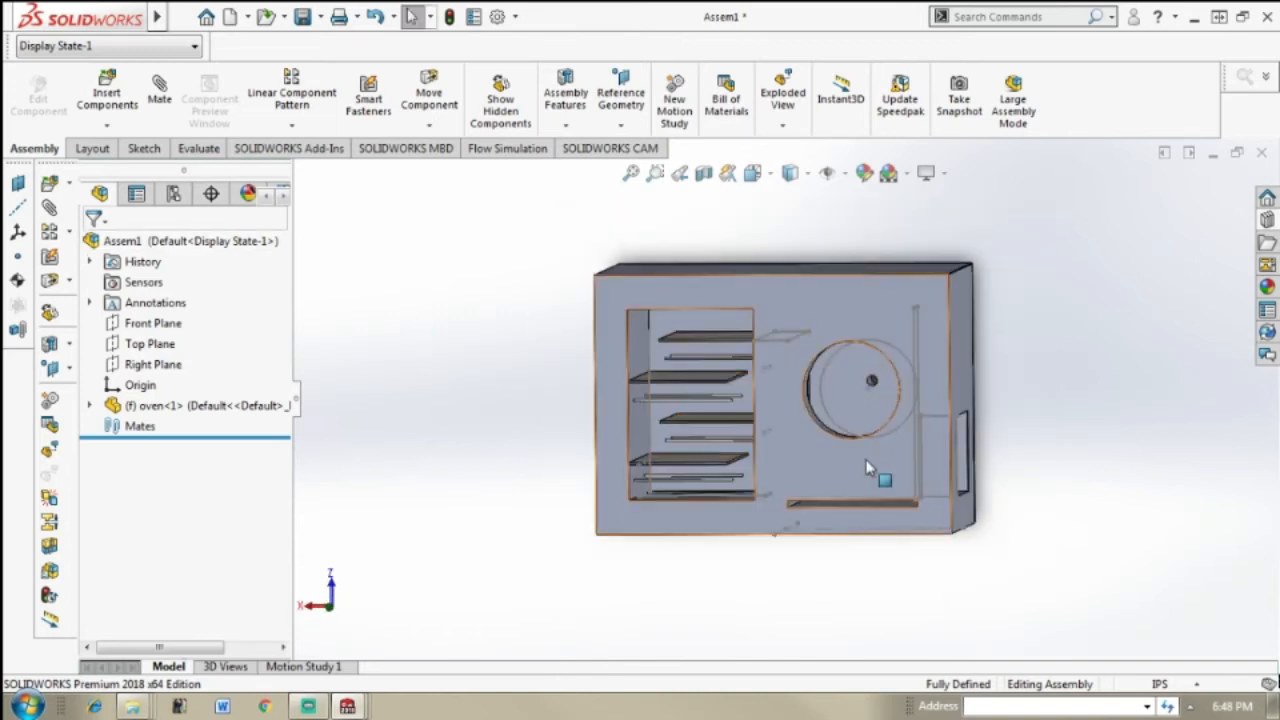
mouse_move(888, 429)
middle_down()
mouse_move(928, 412)
mouse_move(894, 407)
middle_up()
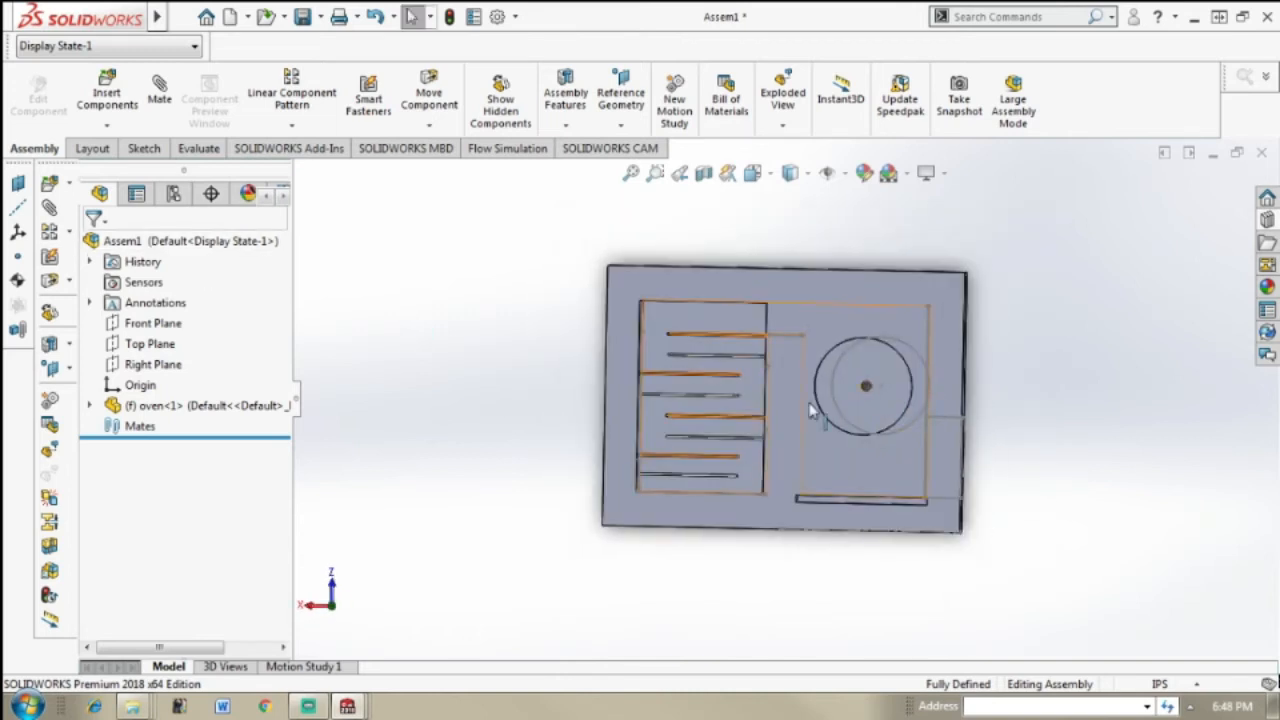
click(905, 335)
right_click(905, 335)
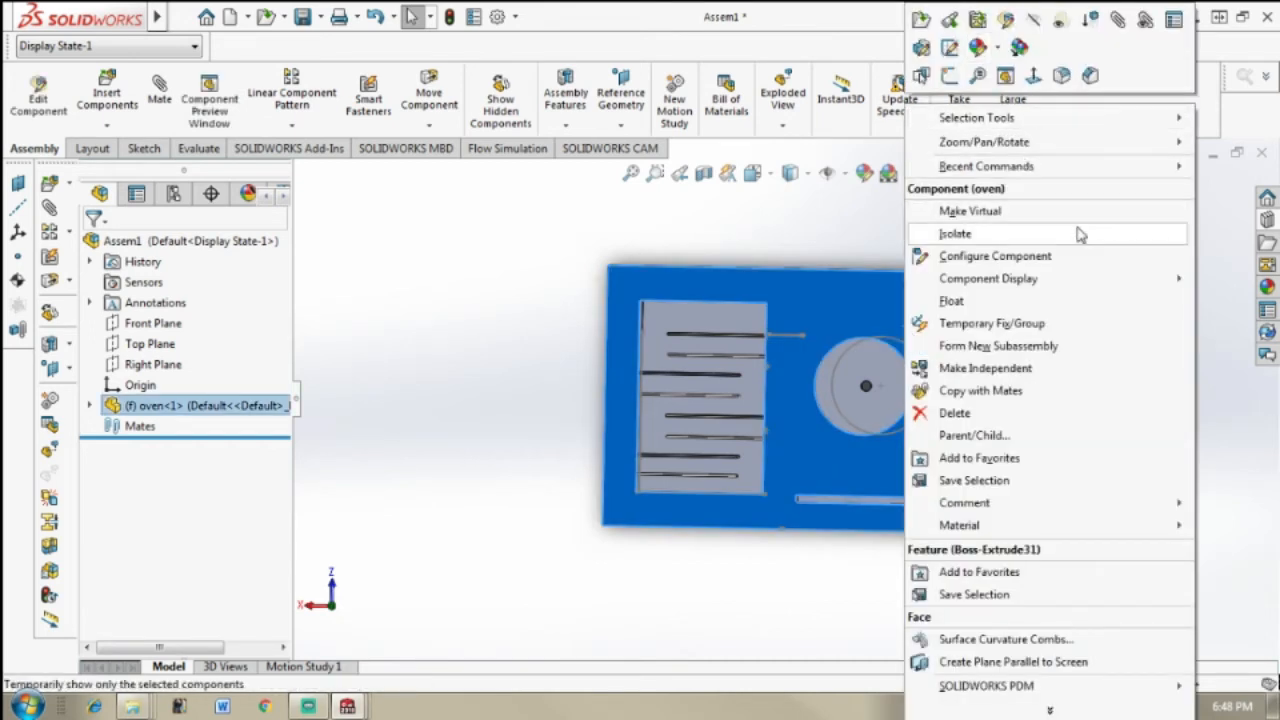
click(524, 361)
click(851, 320)
right_click(853, 320)
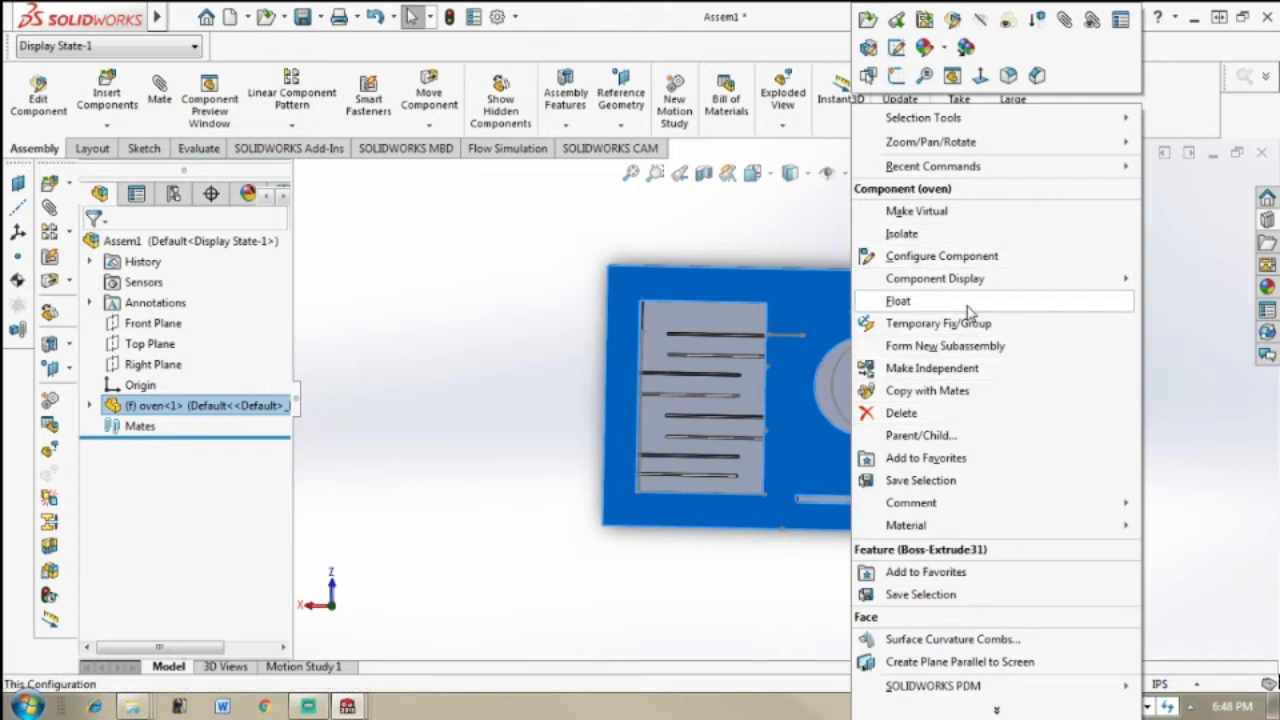
click(585, 327)
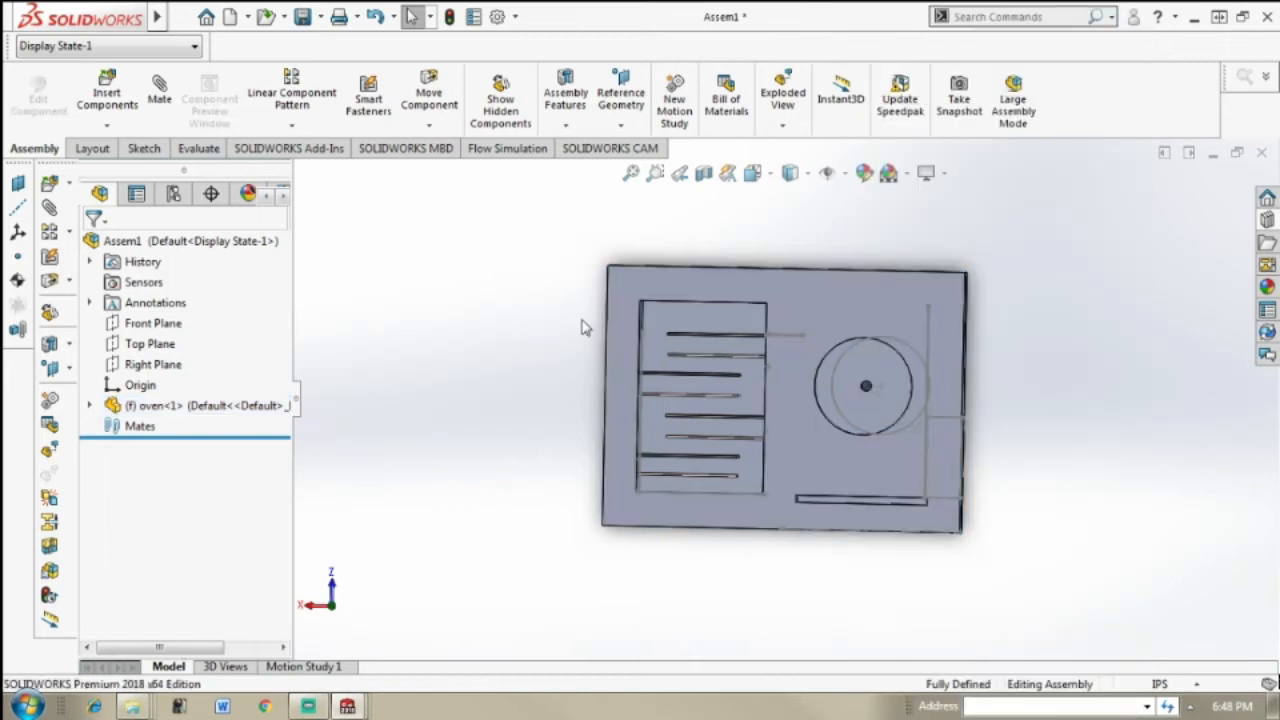
Step: Hide the sketches of the oven in the graphics area
scroll(1040, 388, down, 2)
middle_drag(1023, 398, 955, 410)
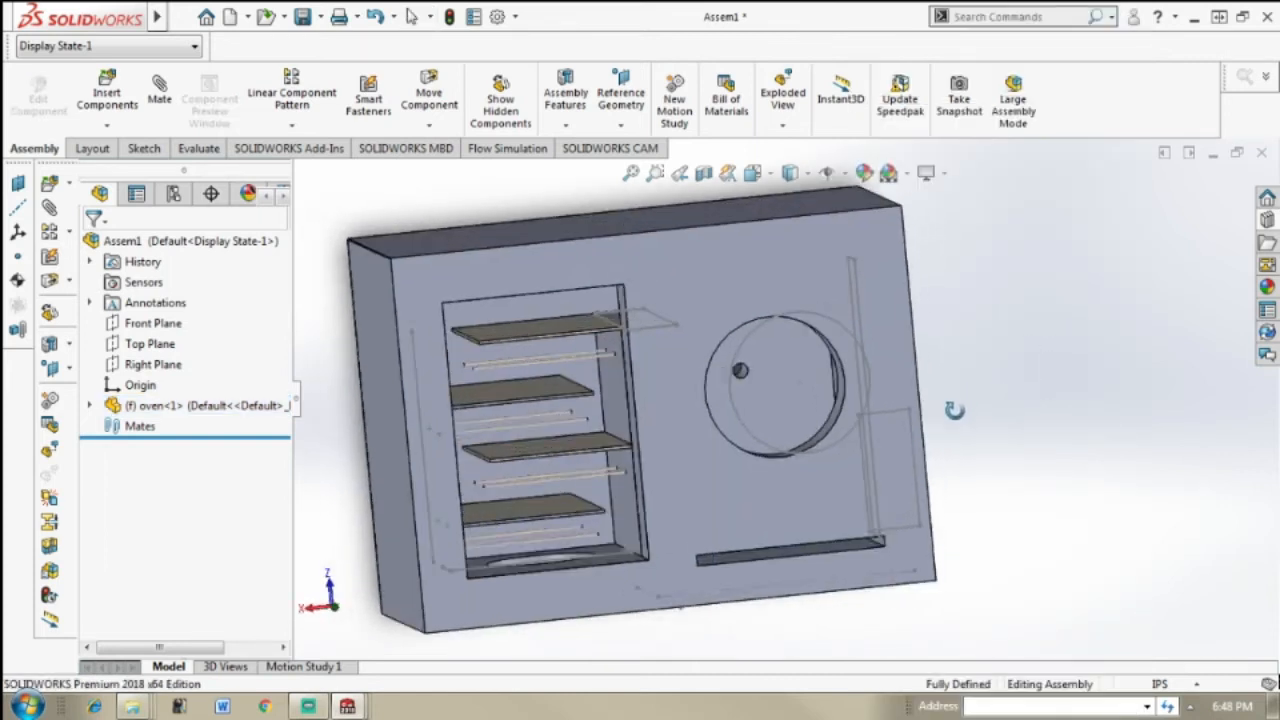
click(846, 175)
click(857, 357)
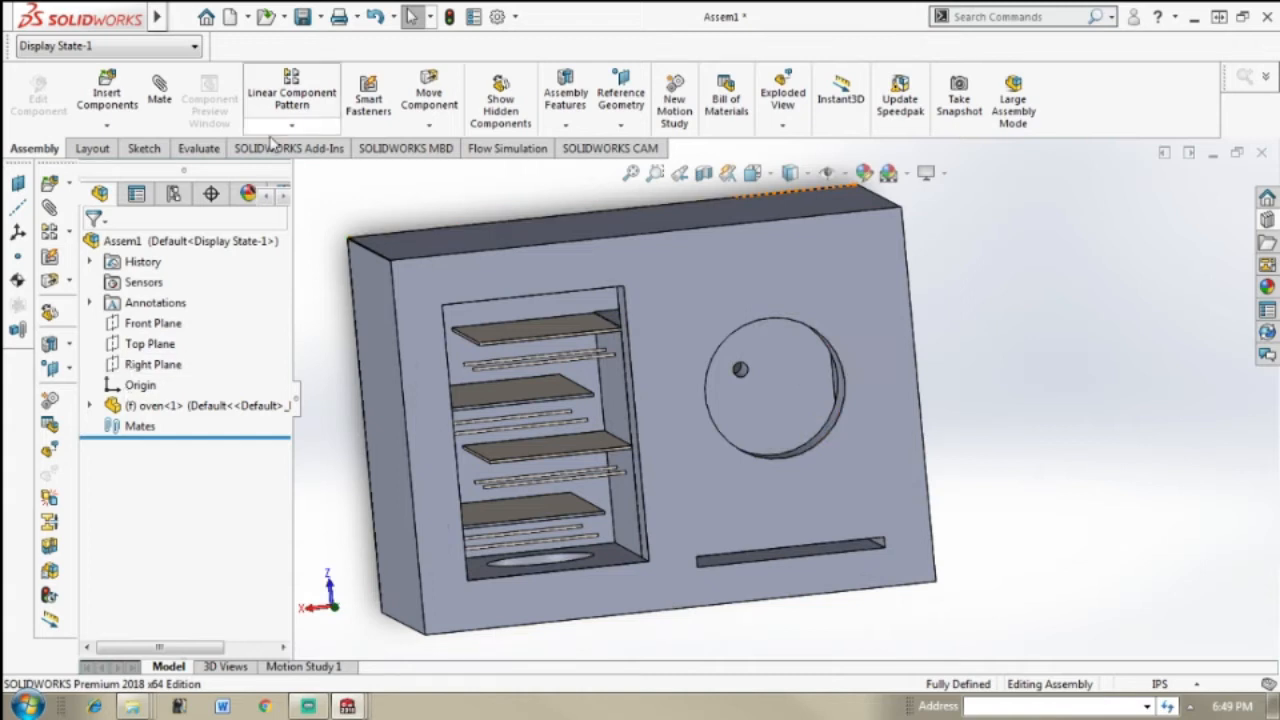
Step: Insert the Assembly sa Drum Final subassembly from the Hybrid Solar Roaster folder and place it beside the oven
click(107, 95)
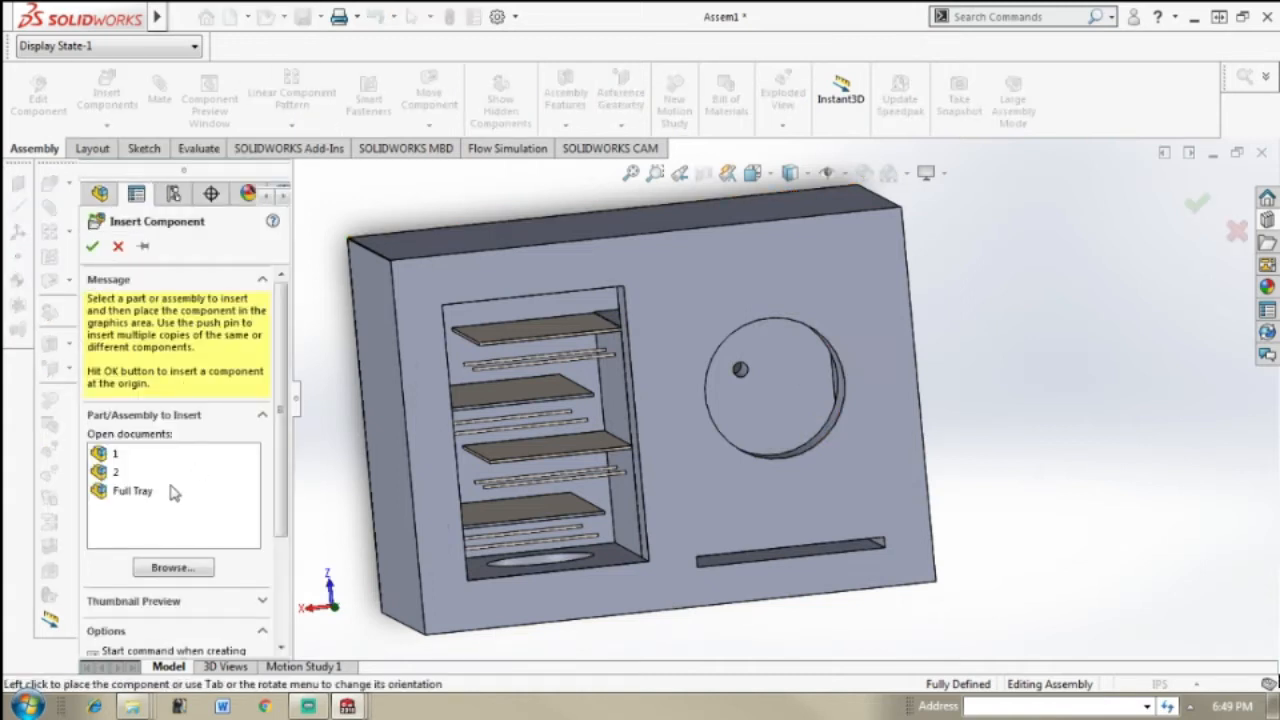
click(170, 568)
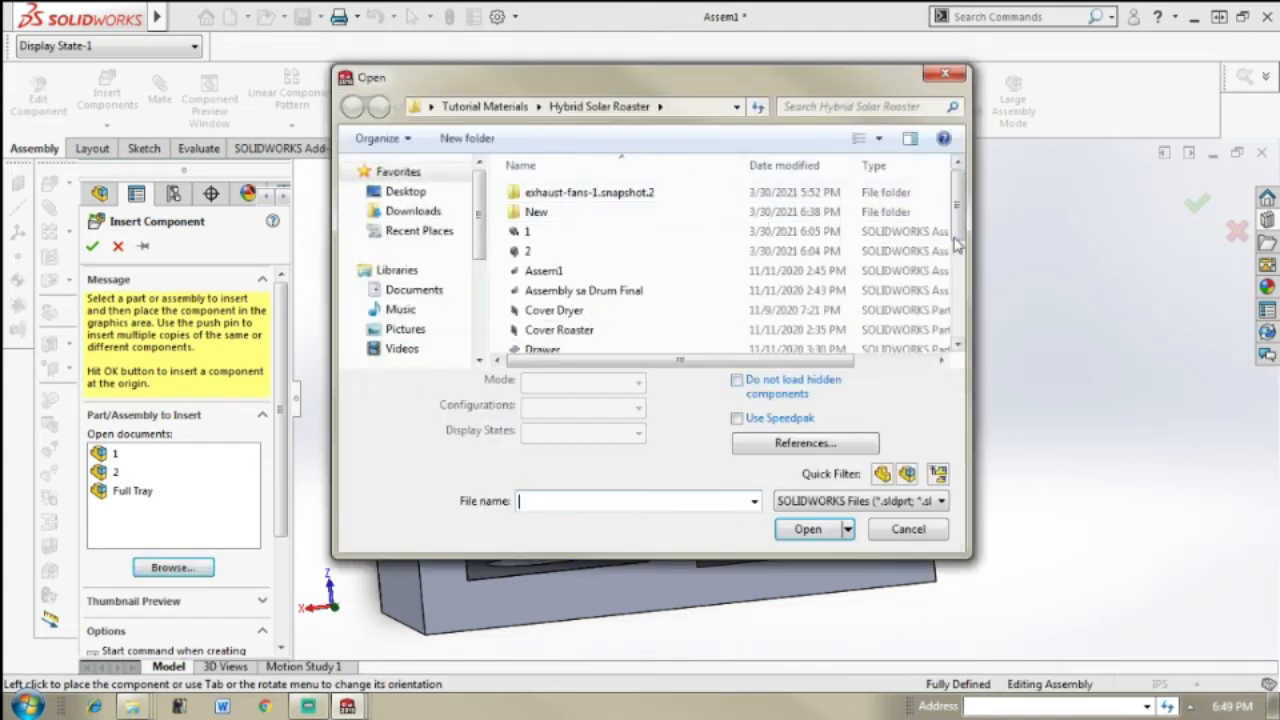
drag(958, 227, 964, 320)
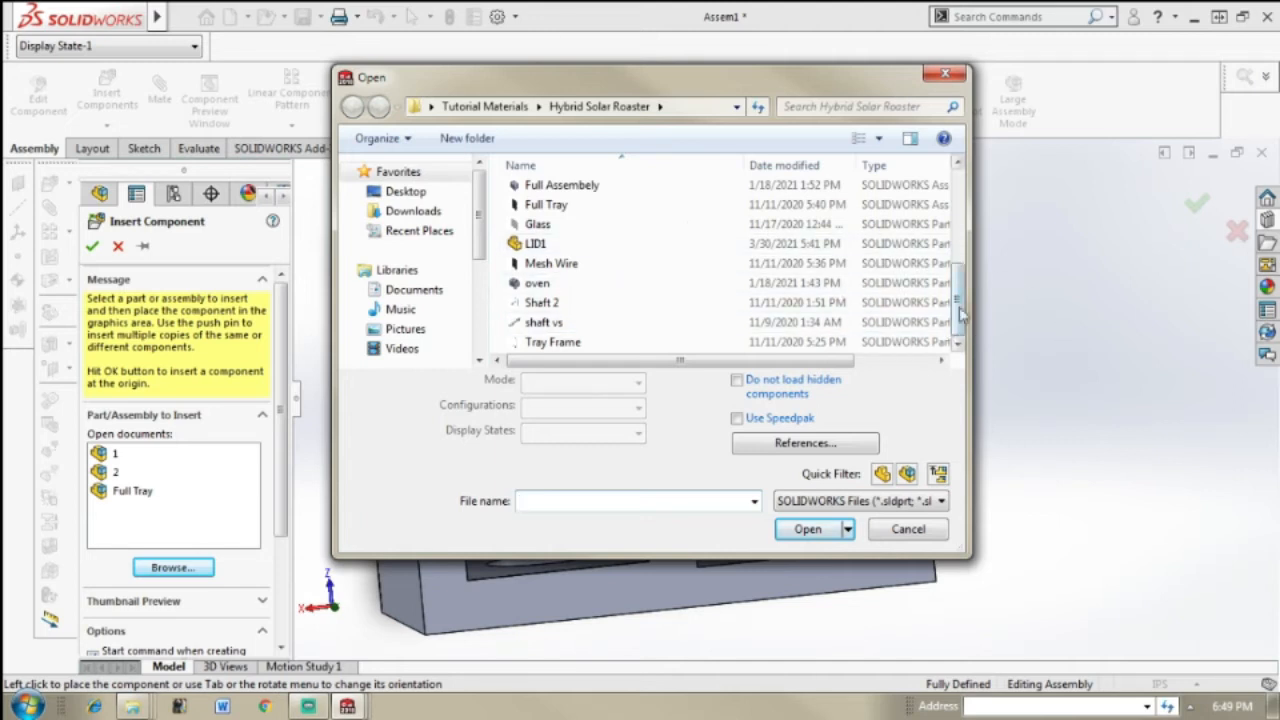
drag(955, 295, 947, 328)
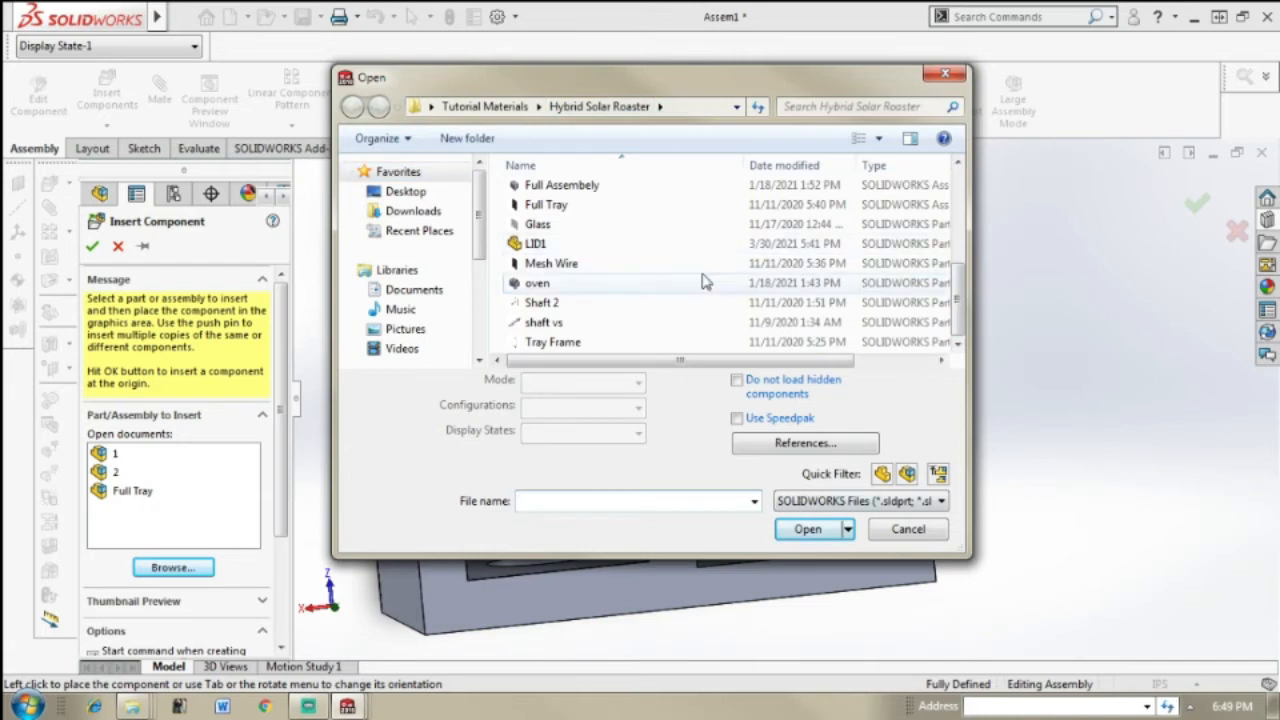
drag(960, 280, 960, 262)
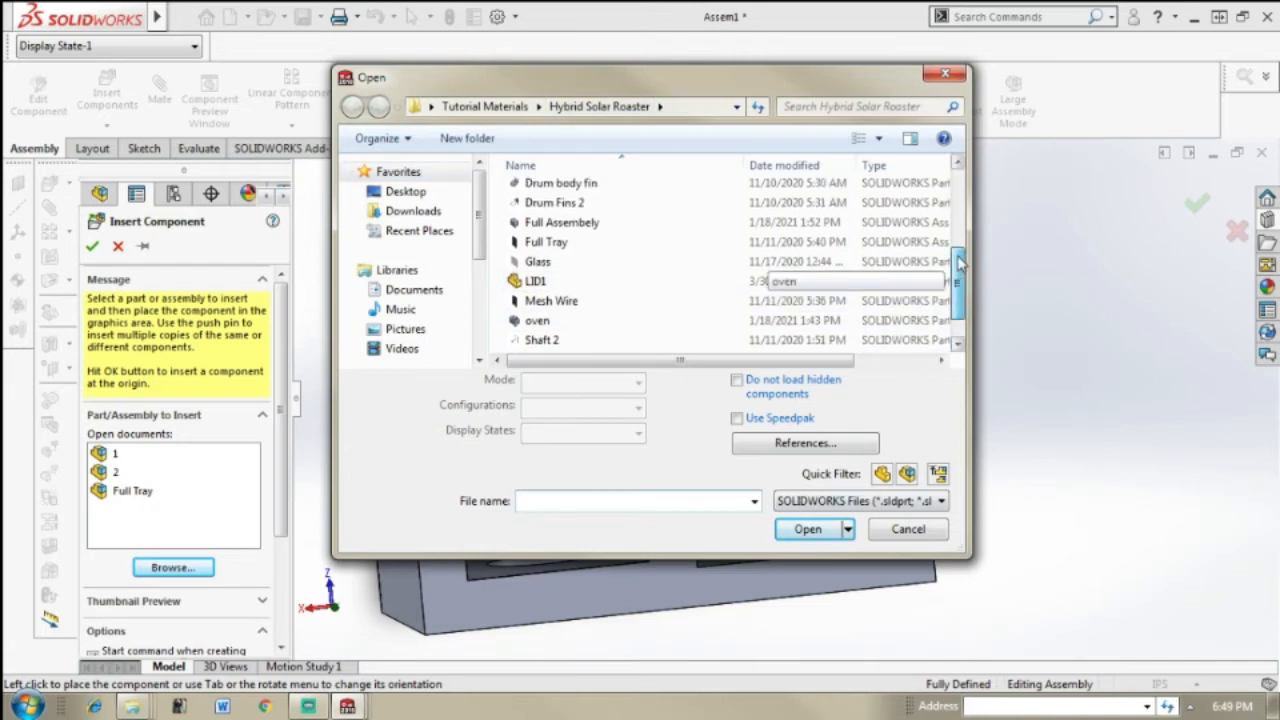
drag(960, 262, 951, 221)
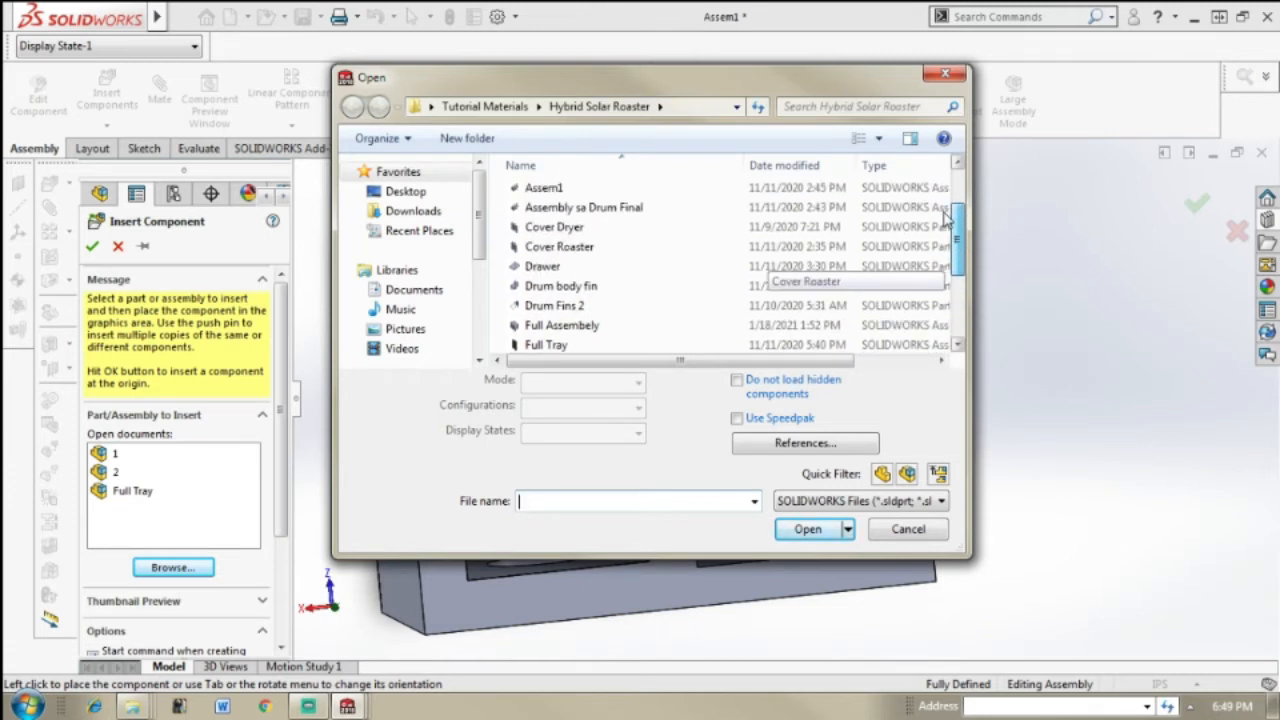
click(785, 213)
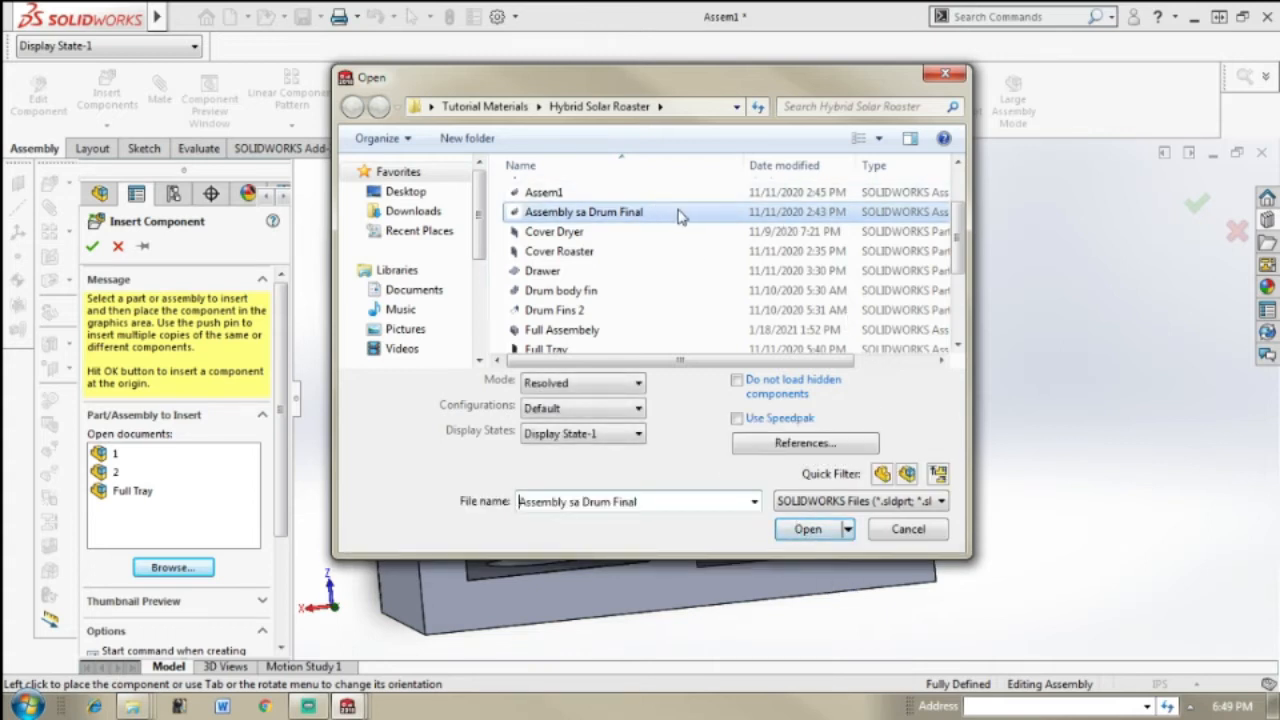
click(808, 529)
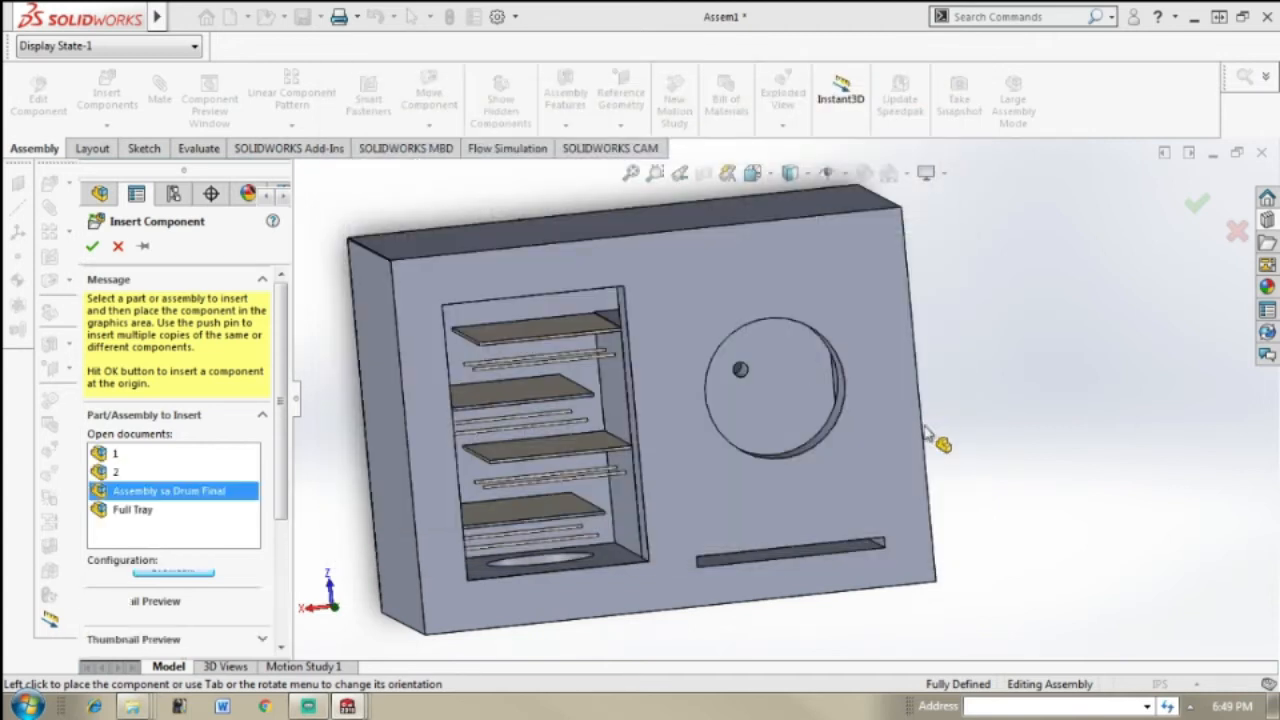
click(1045, 385)
Step: Rotate the drum subassembly with Move with Triad until the drum lies on its side with its shaft pointing toward the oven's rear
middle_drag(1088, 291, 740, 335)
scroll(728, 337, down, 3)
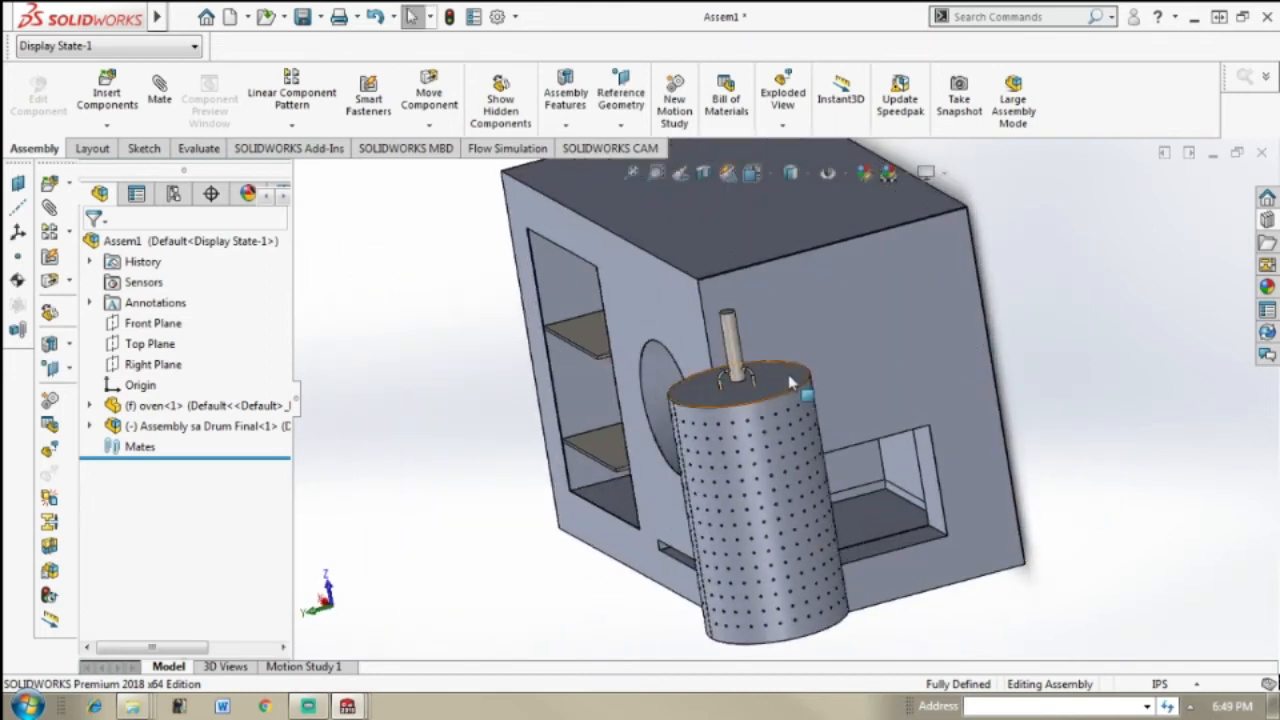
right_click(716, 340)
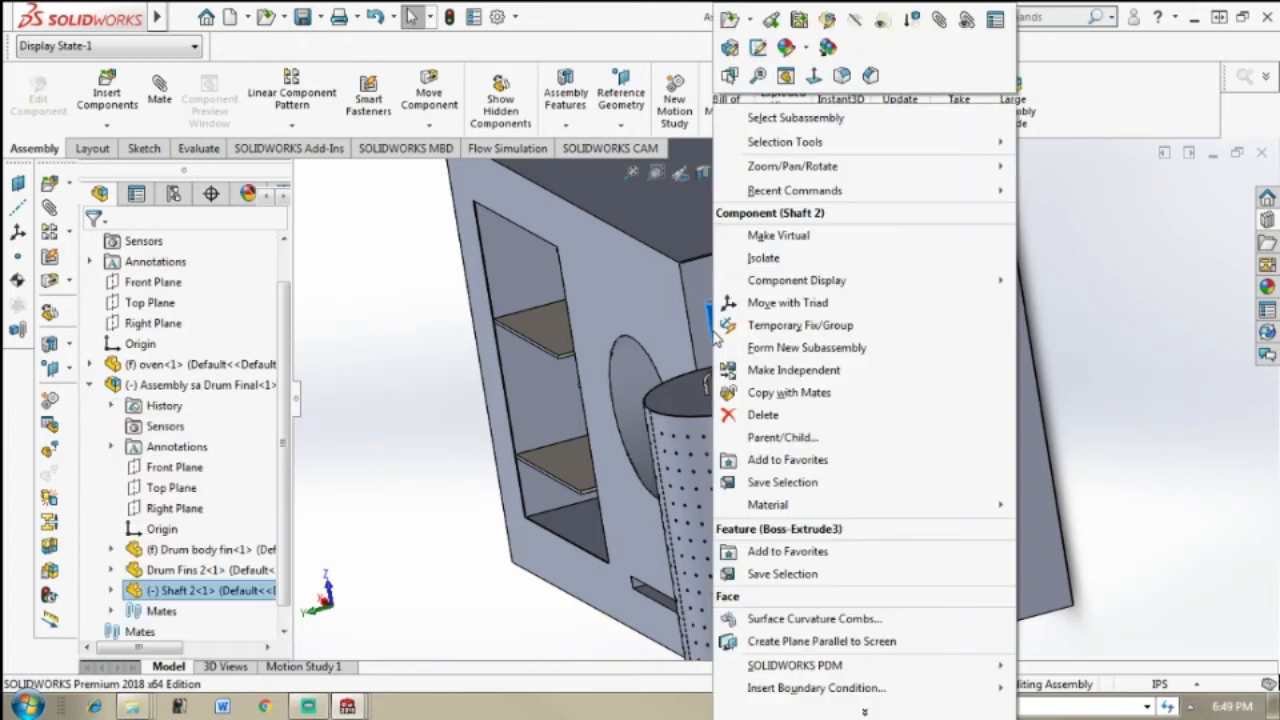
click(834, 311)
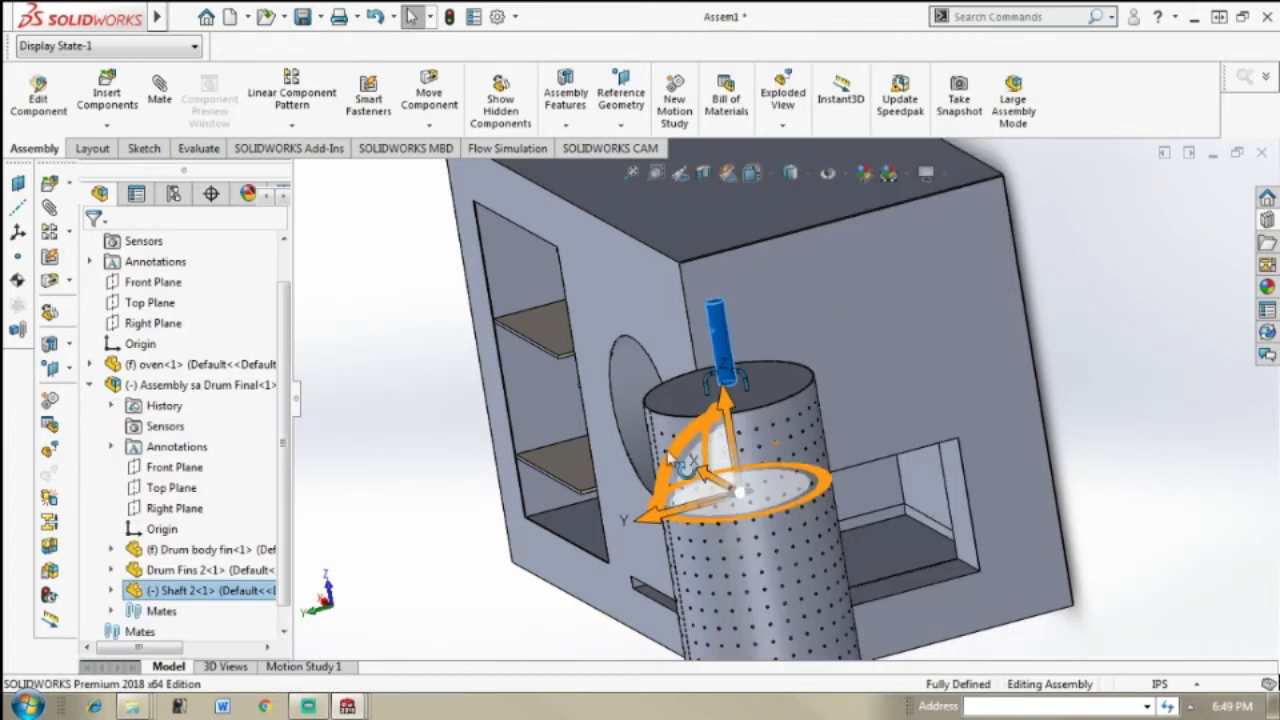
drag(748, 410, 1023, 440)
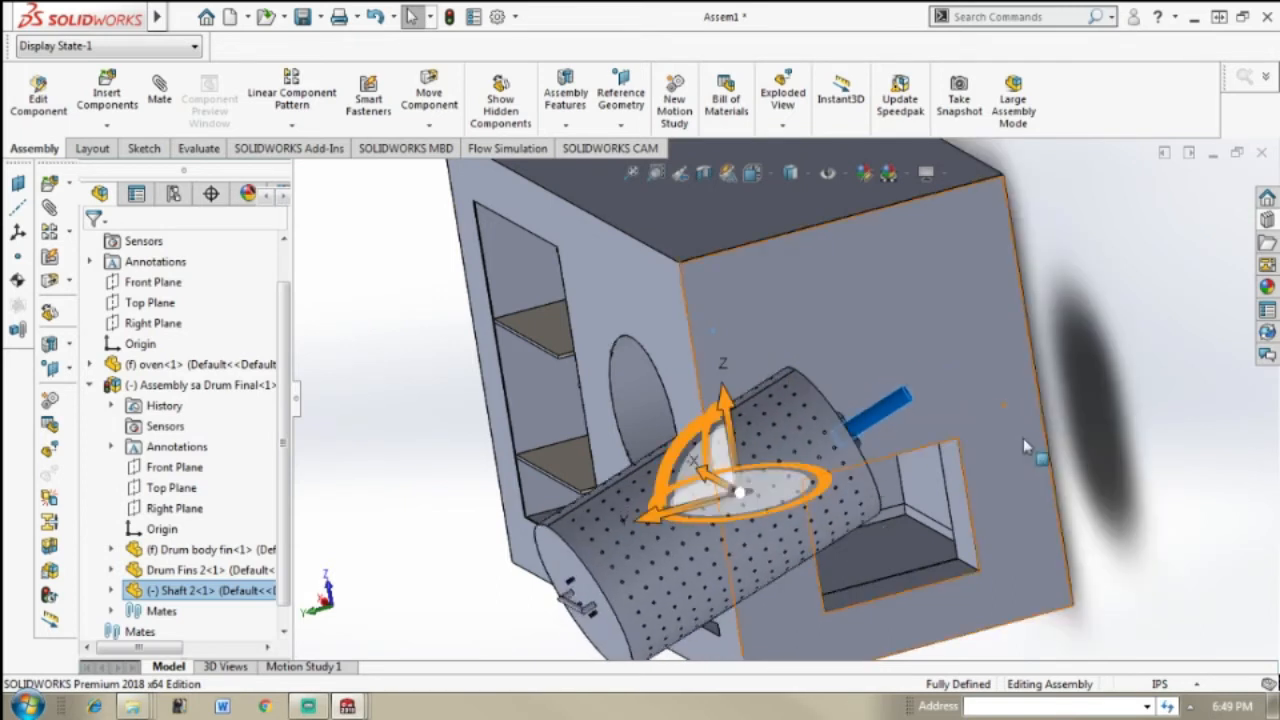
click(862, 410)
right_click(878, 413)
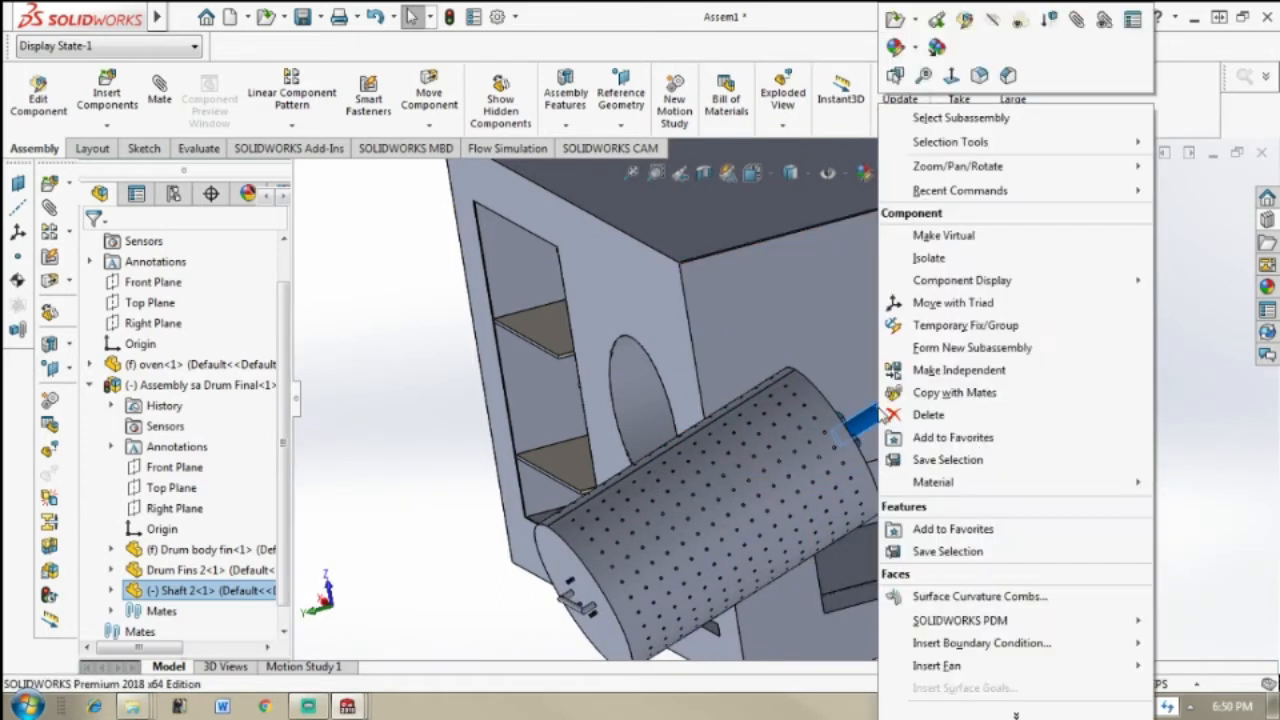
click(962, 301)
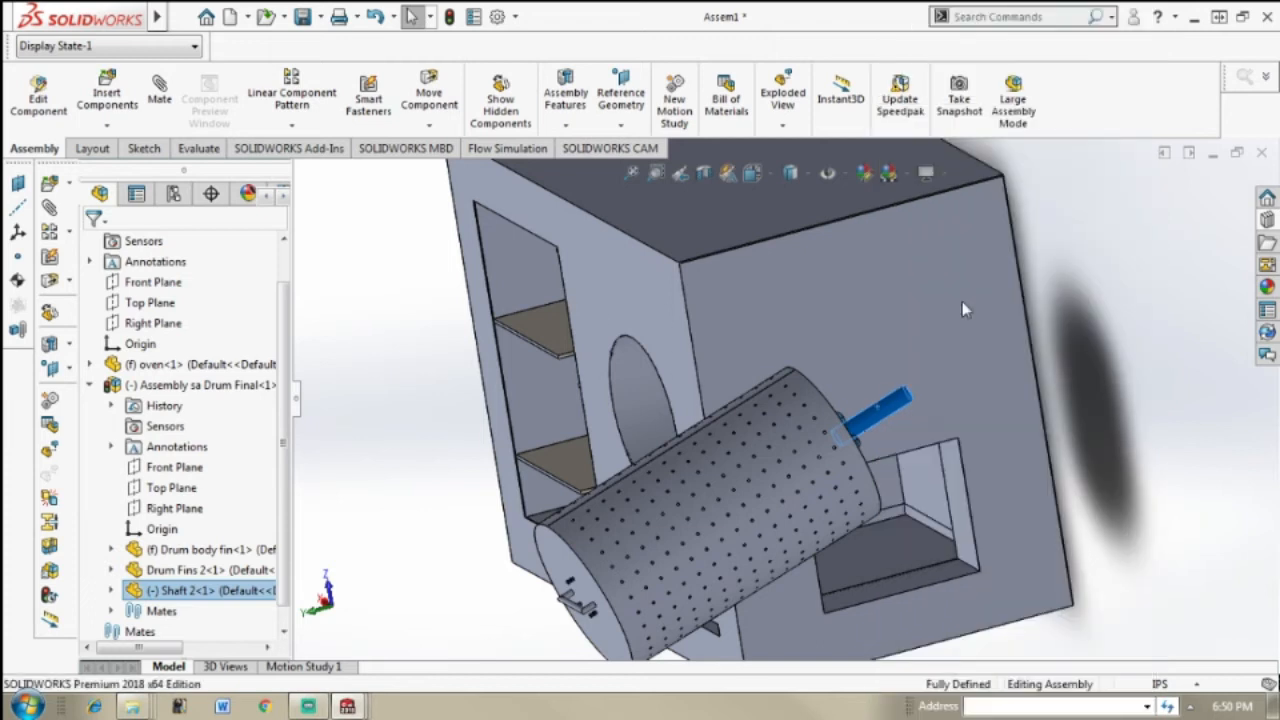
drag(703, 440, 741, 428)
click(1086, 365)
Step: Add a concentric mate between the drum's cylindrical face and the inner face of the oven's round opening
scroll(925, 411, up, 1)
middle_drag(930, 408, 932, 460)
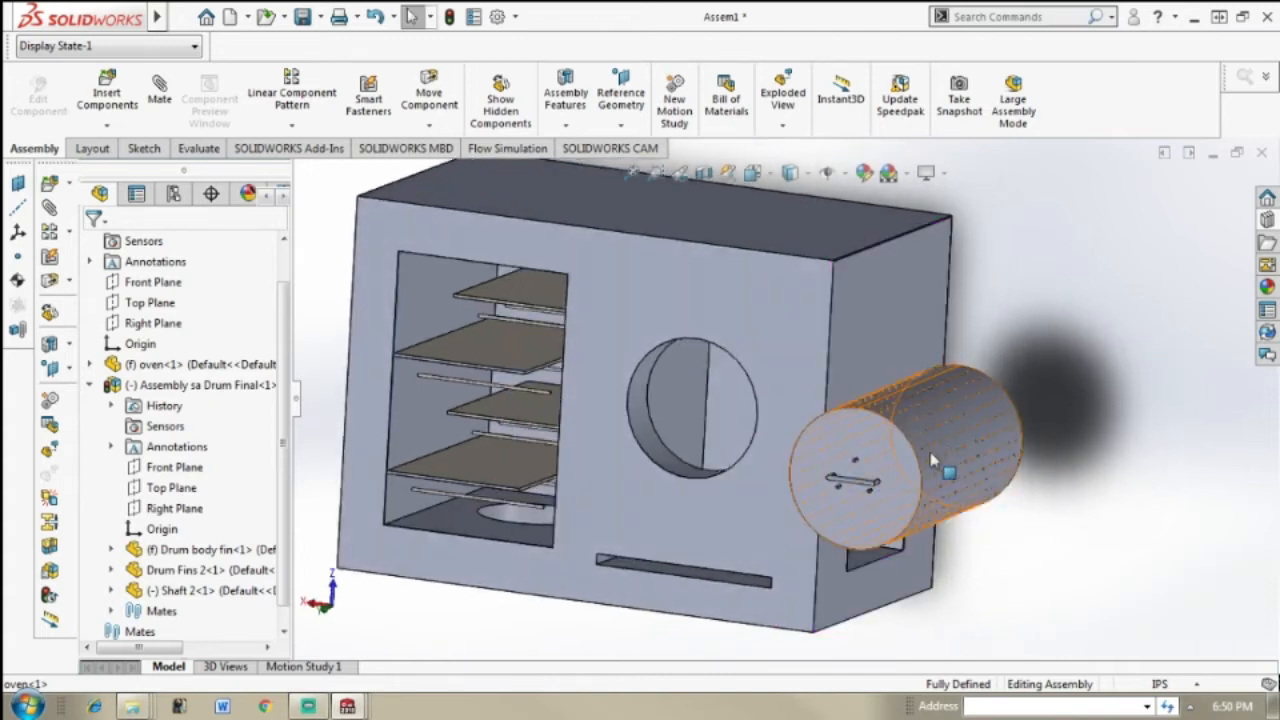
scroll(957, 449, down, 3)
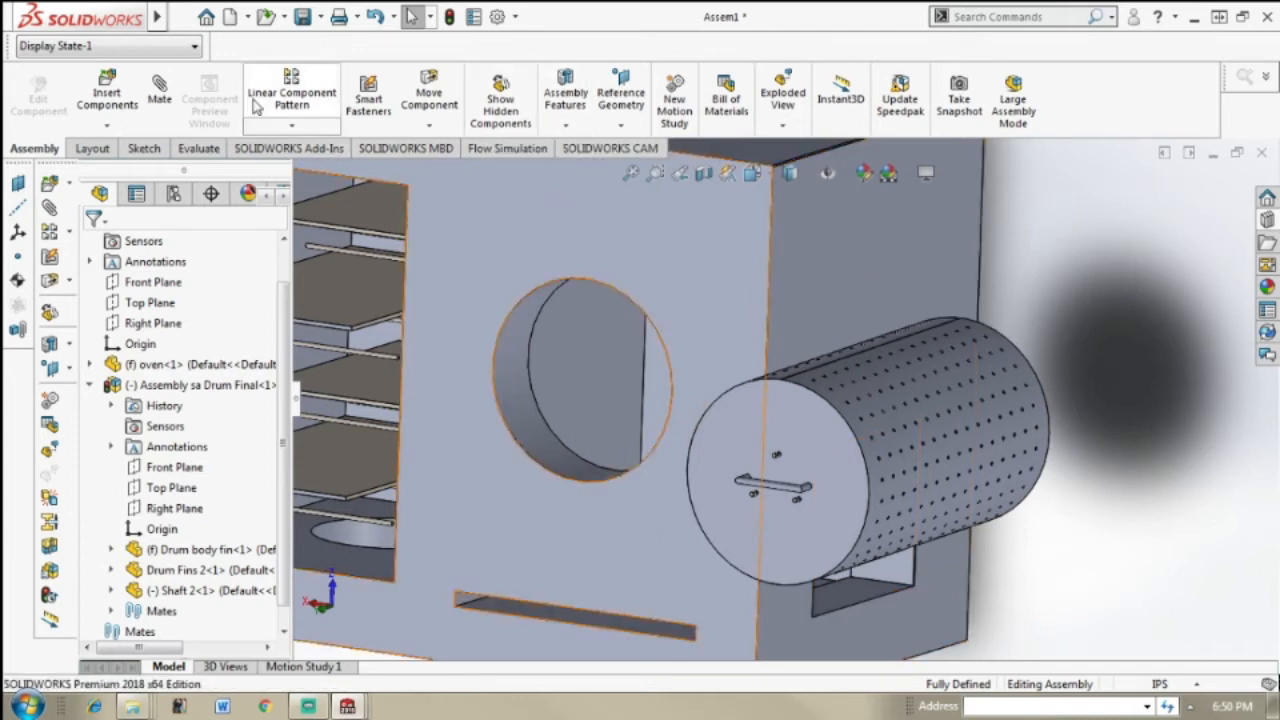
click(157, 104)
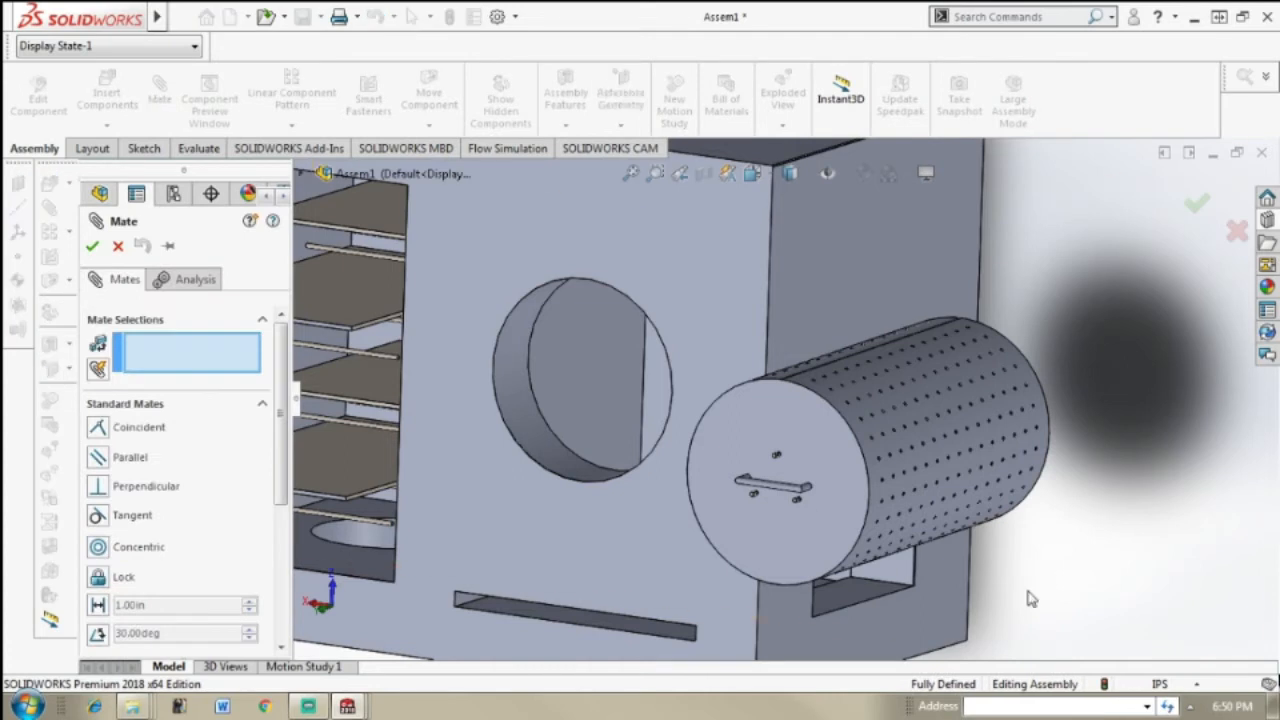
click(850, 415)
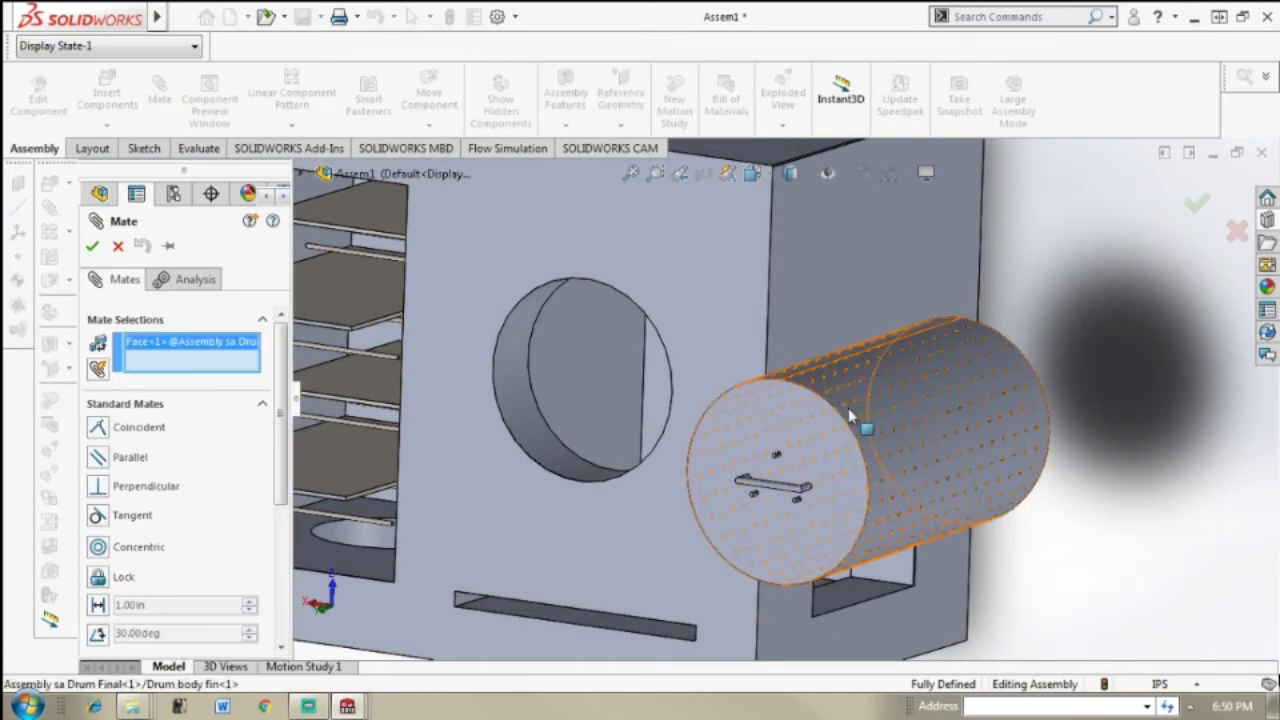
click(518, 410)
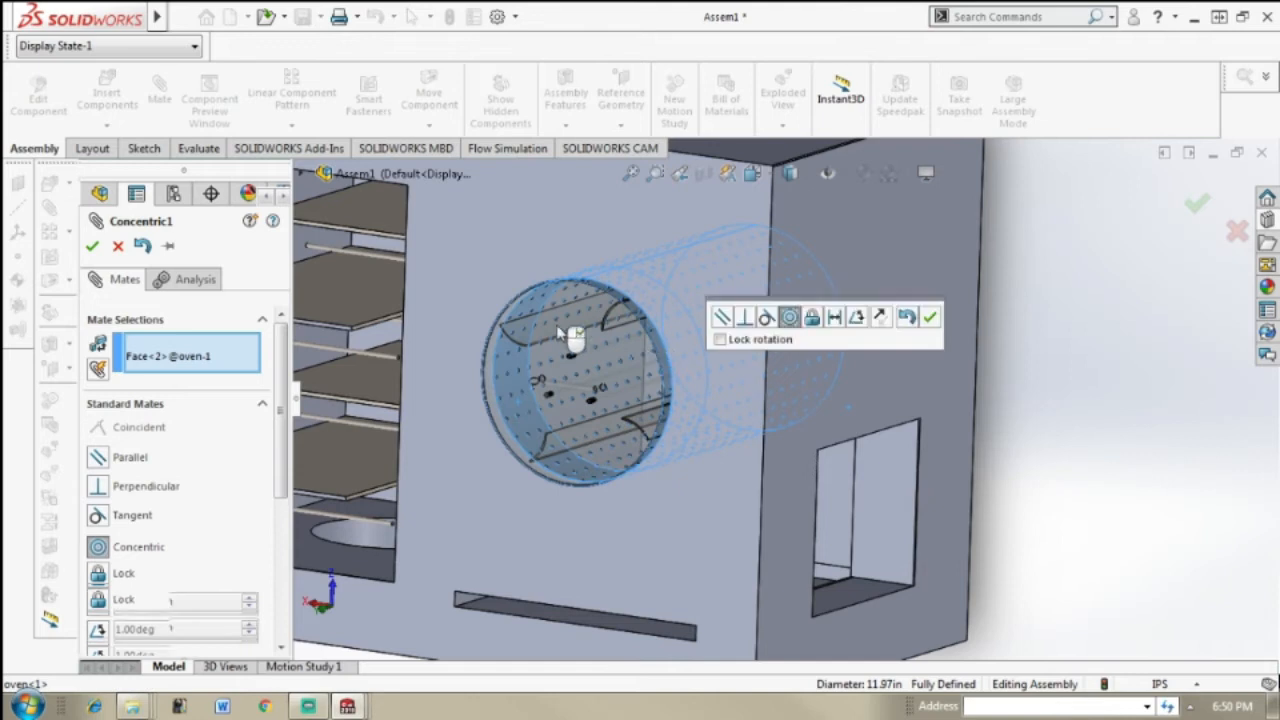
click(91, 248)
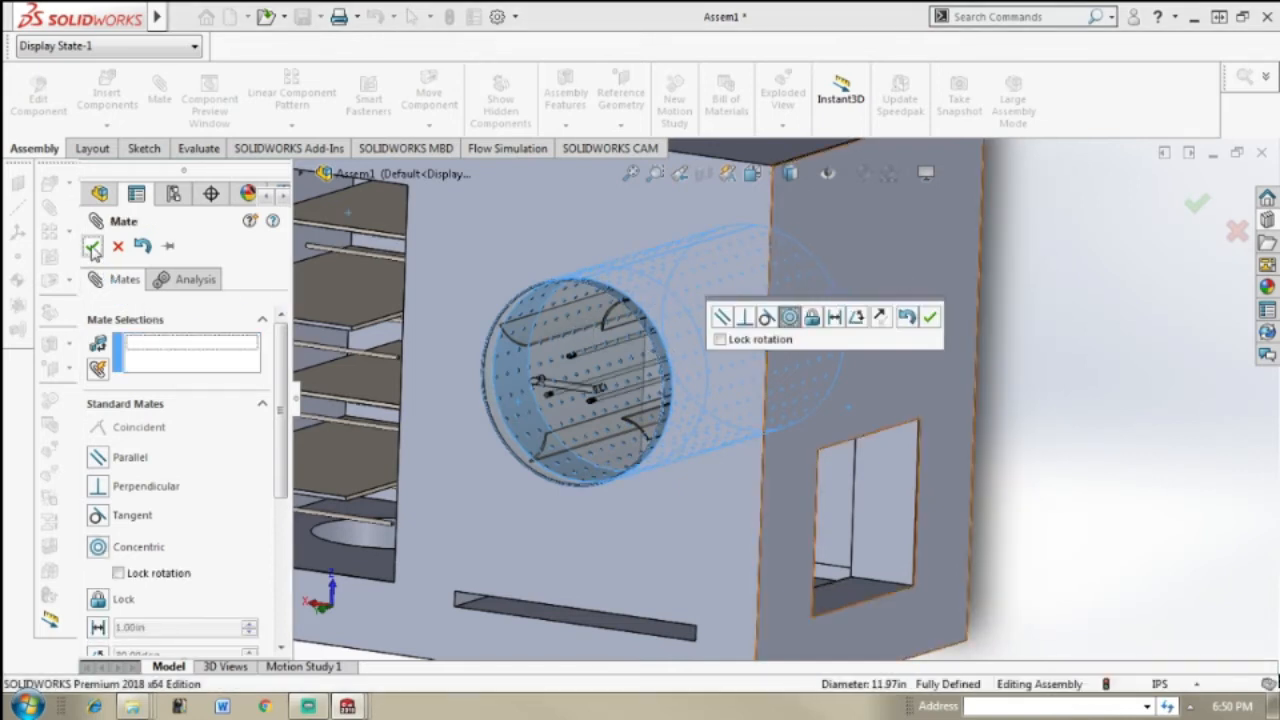
key(Escape)
Step: Try a coincident mate between the drum's flat end face and the oven's front face
middle_drag(857, 361, 879, 381)
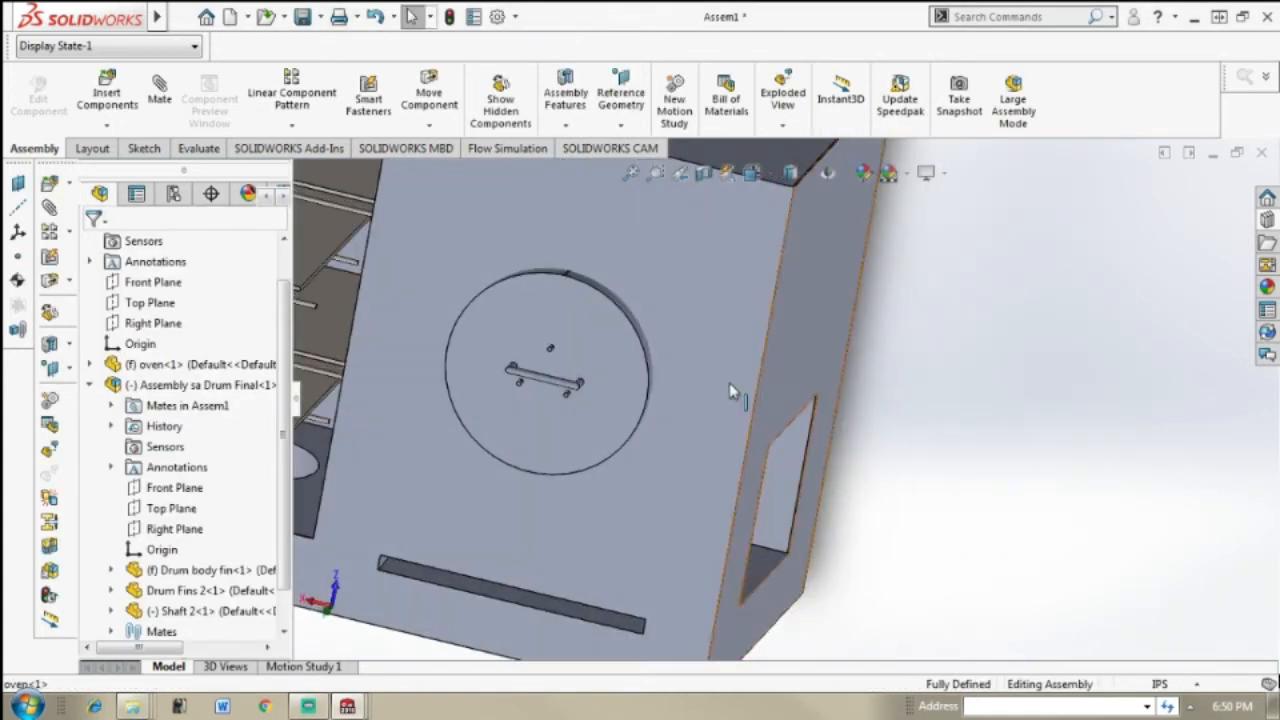
scroll(729, 390, down, 2)
middle_drag(640, 390, 590, 378)
scroll(556, 364, up, 2)
click(555, 369)
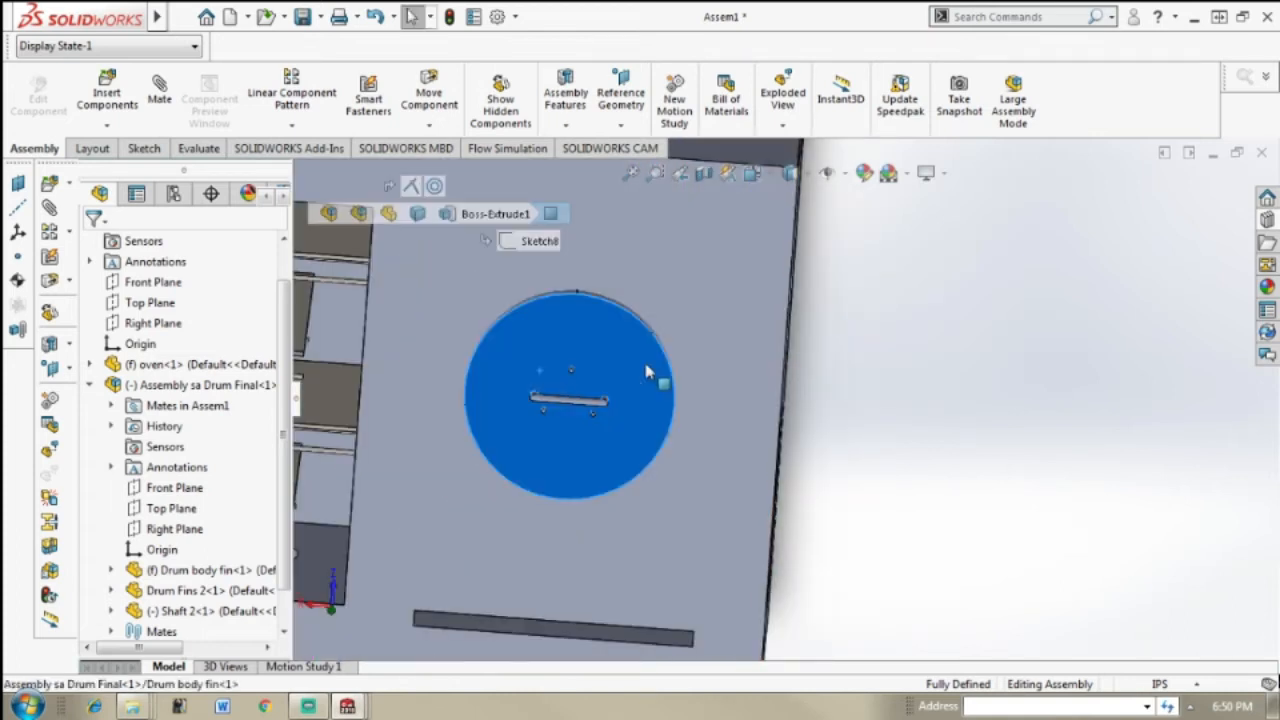
click(906, 416)
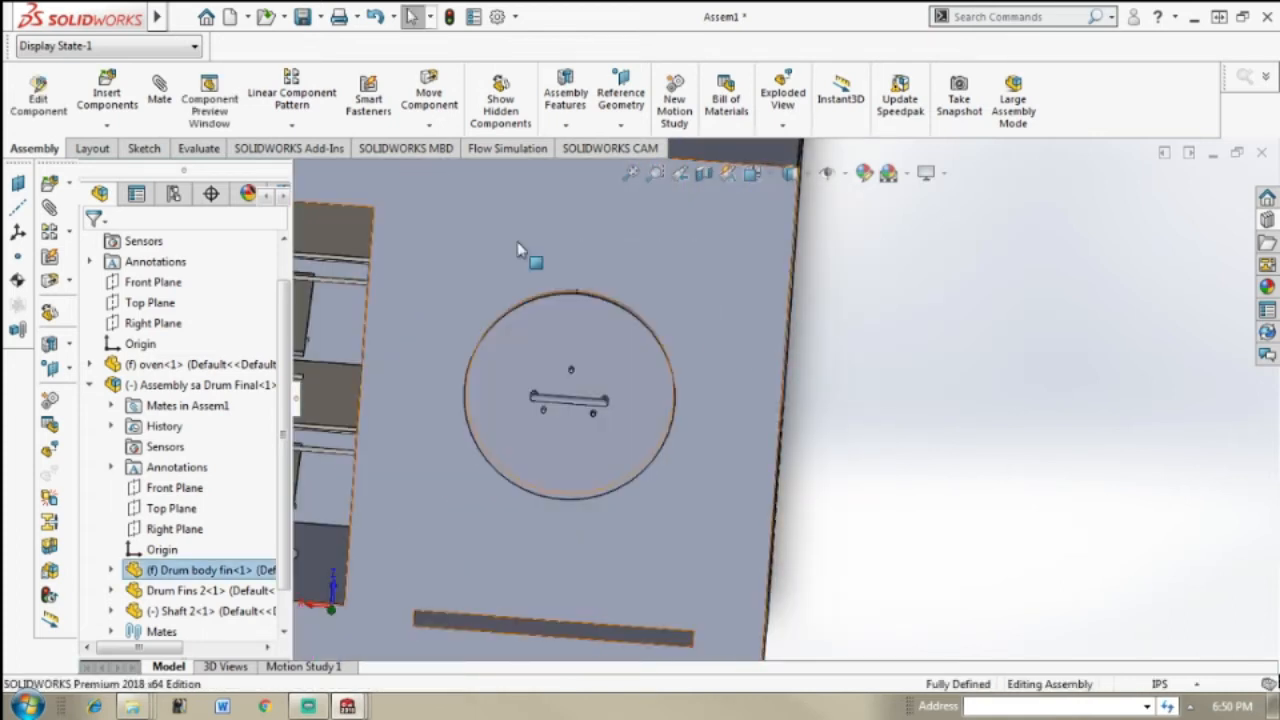
click(160, 82)
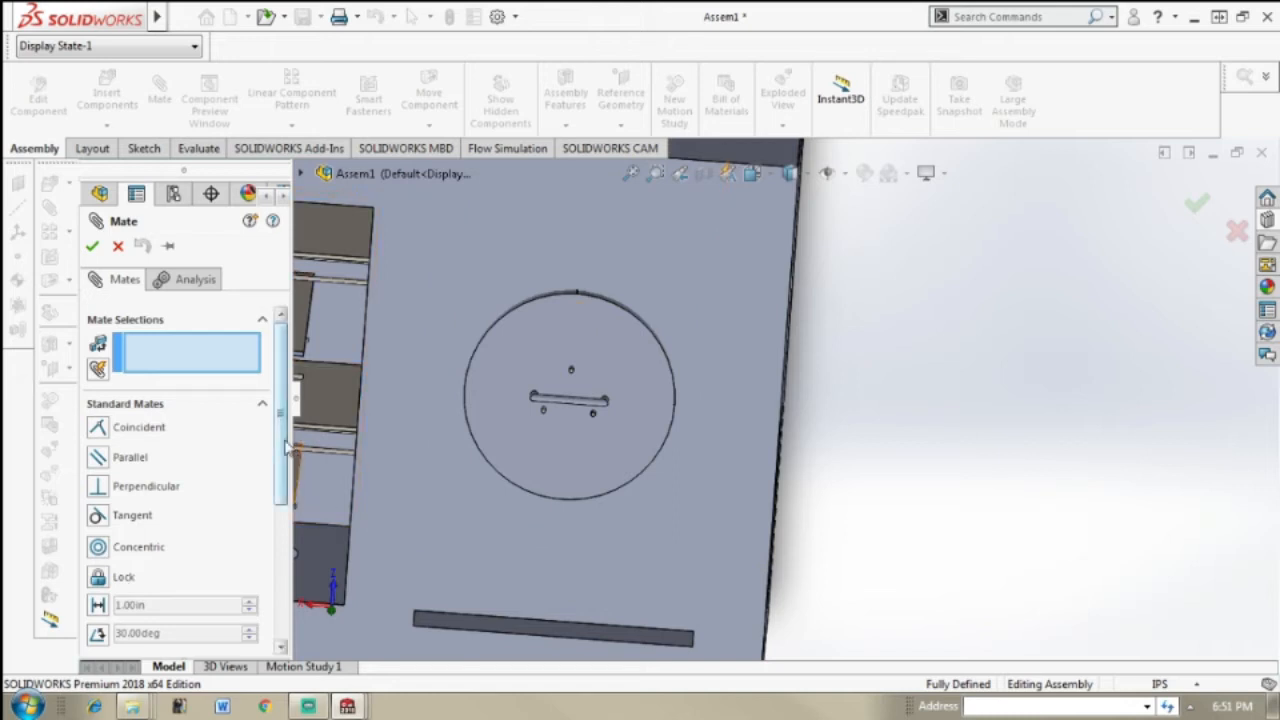
scroll(180, 480, down, 3)
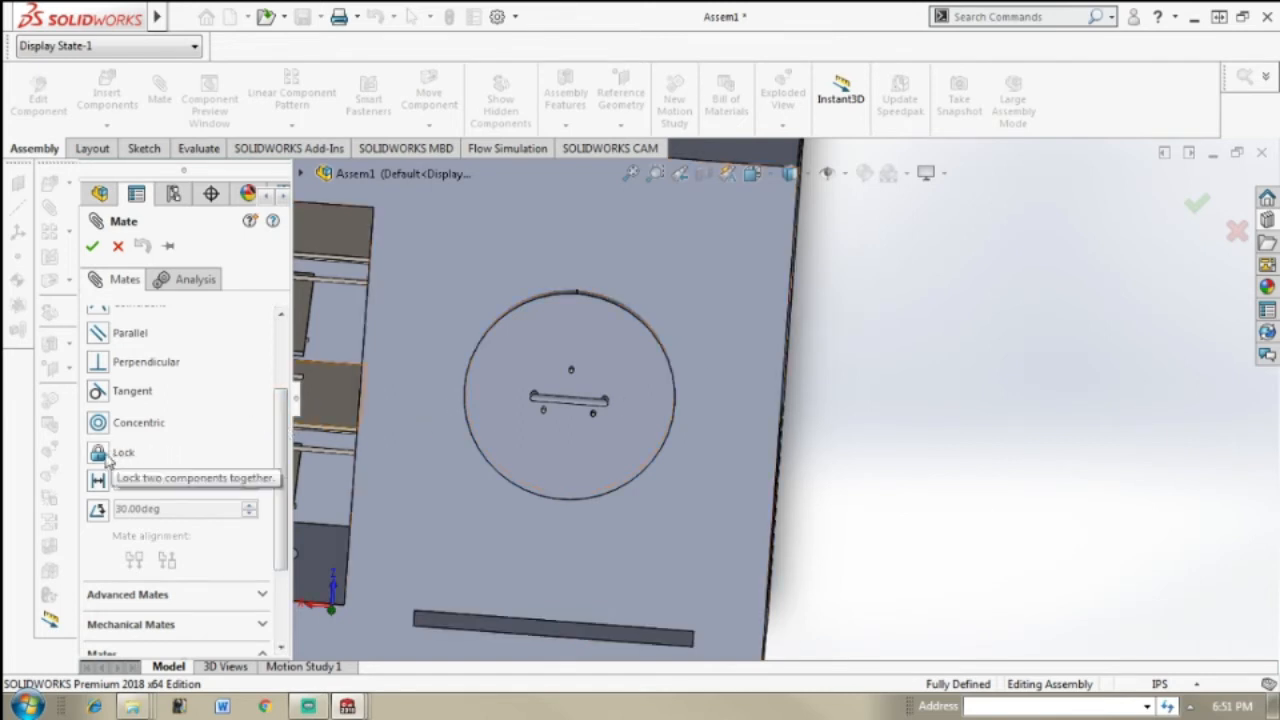
click(669, 335)
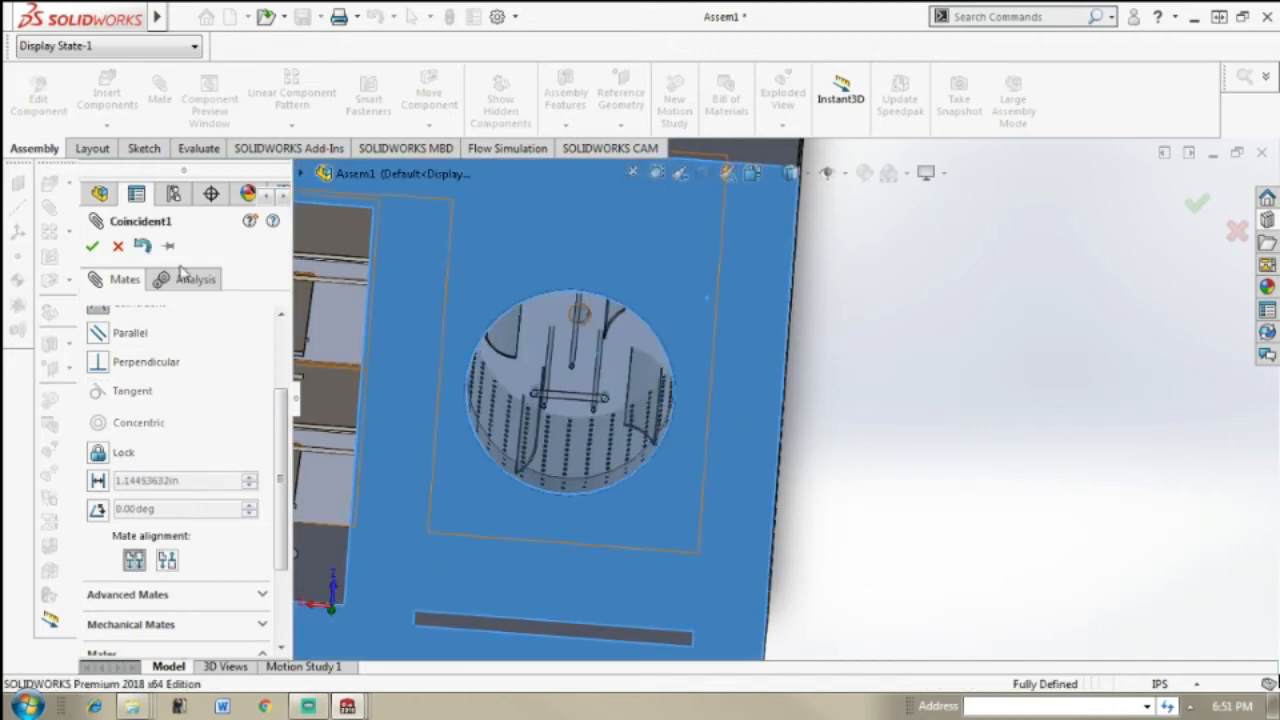
key(Escape)
key(Escape)
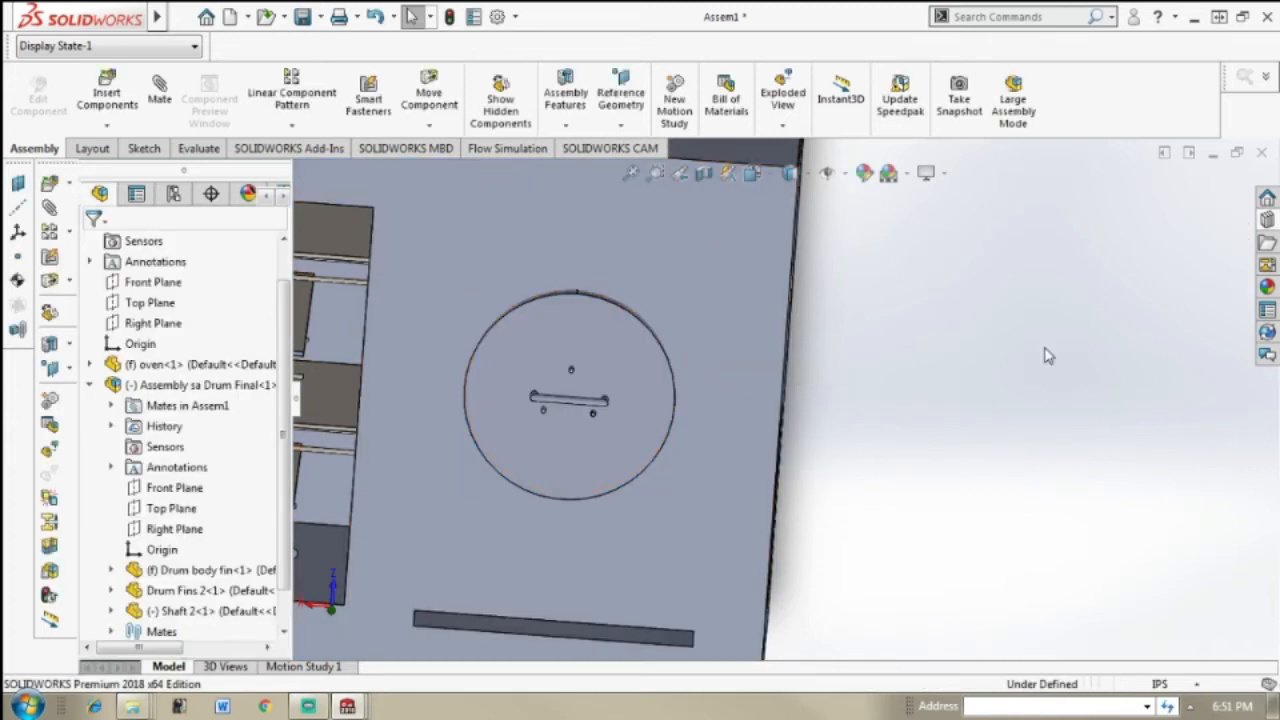
mouse_move(1040, 355)
middle_down()
mouse_move(955, 330)
mouse_move(971, 286)
mouse_move(1035, 335)
middle_up()
middle_drag(609, 363, 555, 362)
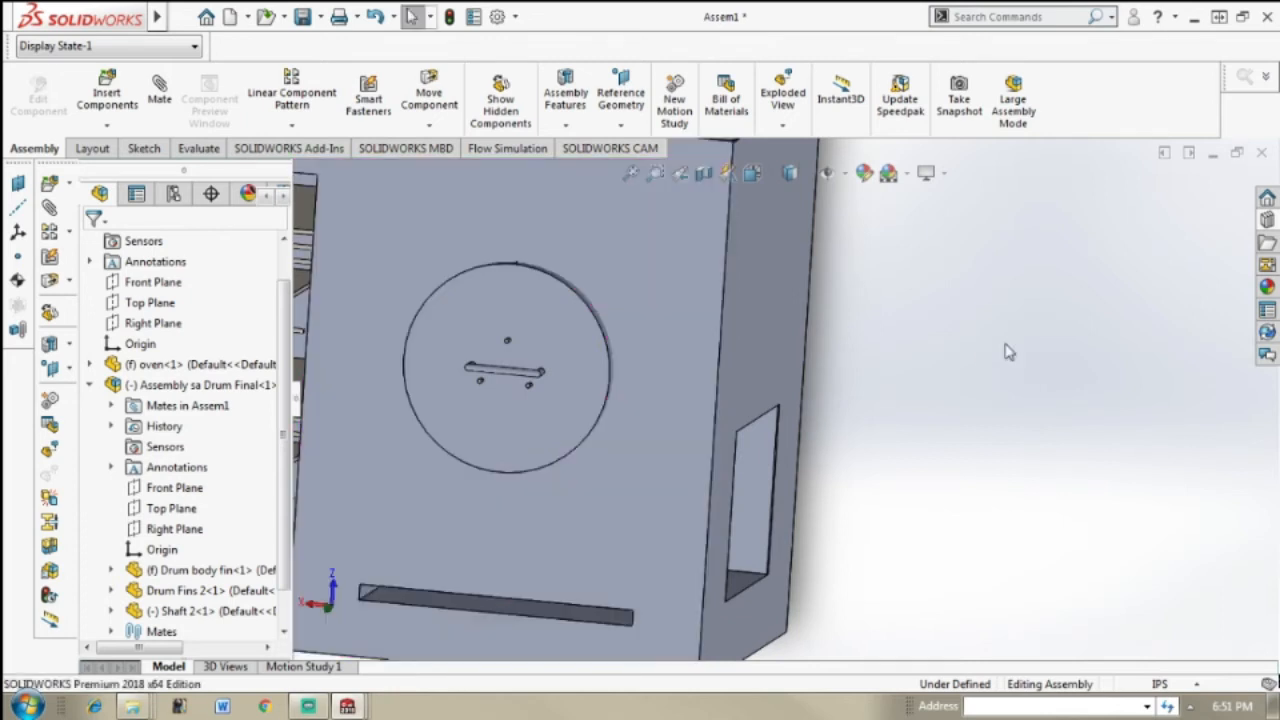
scroll(1008, 351, down, 3)
scroll(687, 369, up, 3)
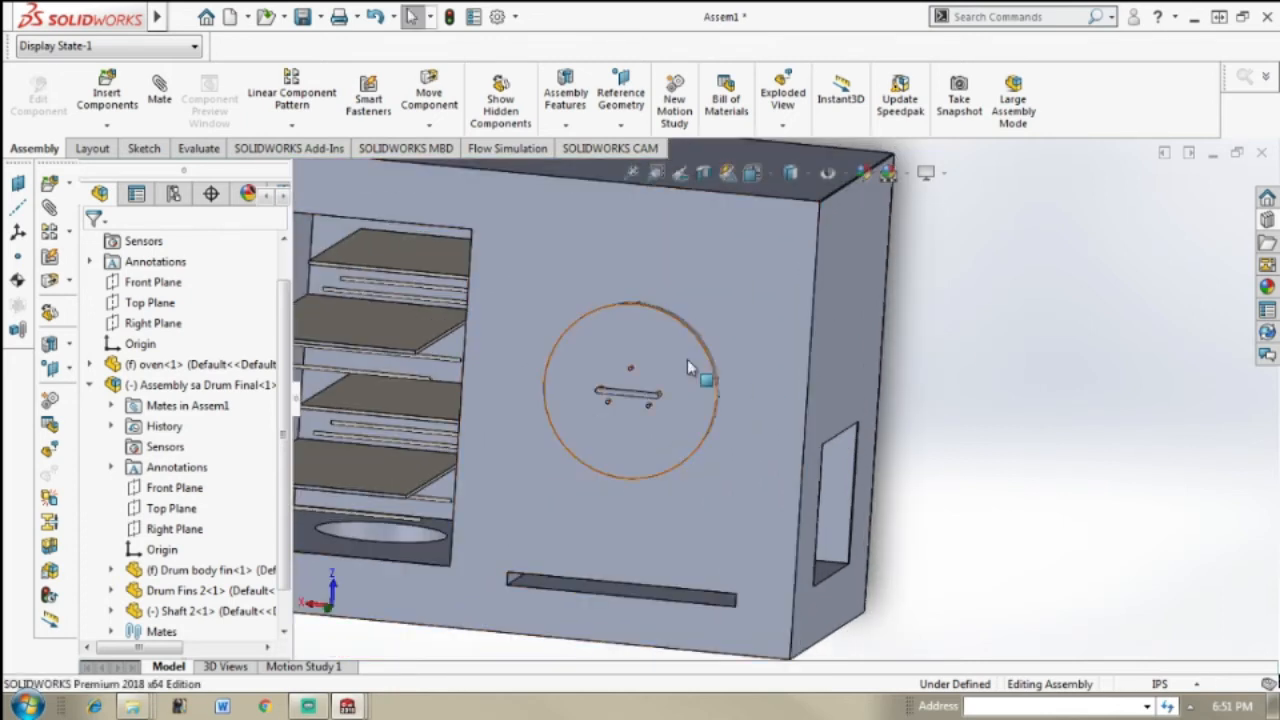
middle_drag(919, 384, 951, 350)
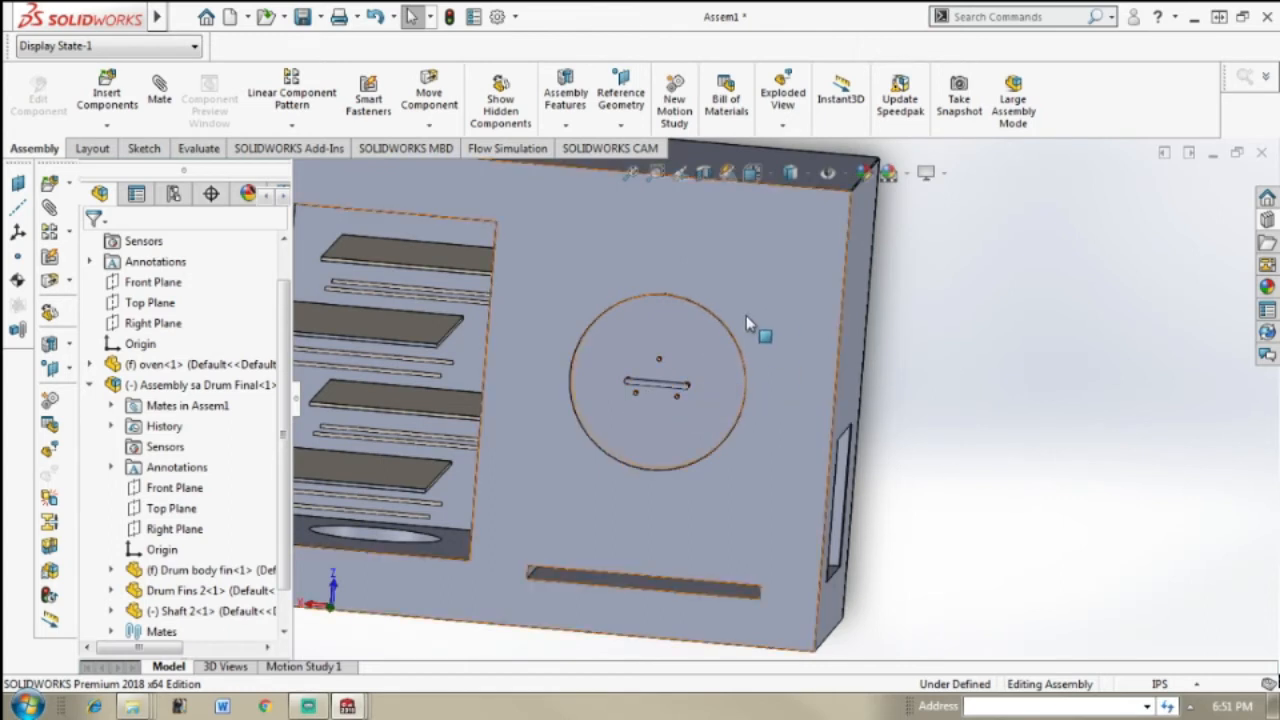
Step: Slide the drum subassembly along its axis out of the oven's round opening until it stands clear in front
click(677, 391)
drag(677, 391, 638, 418)
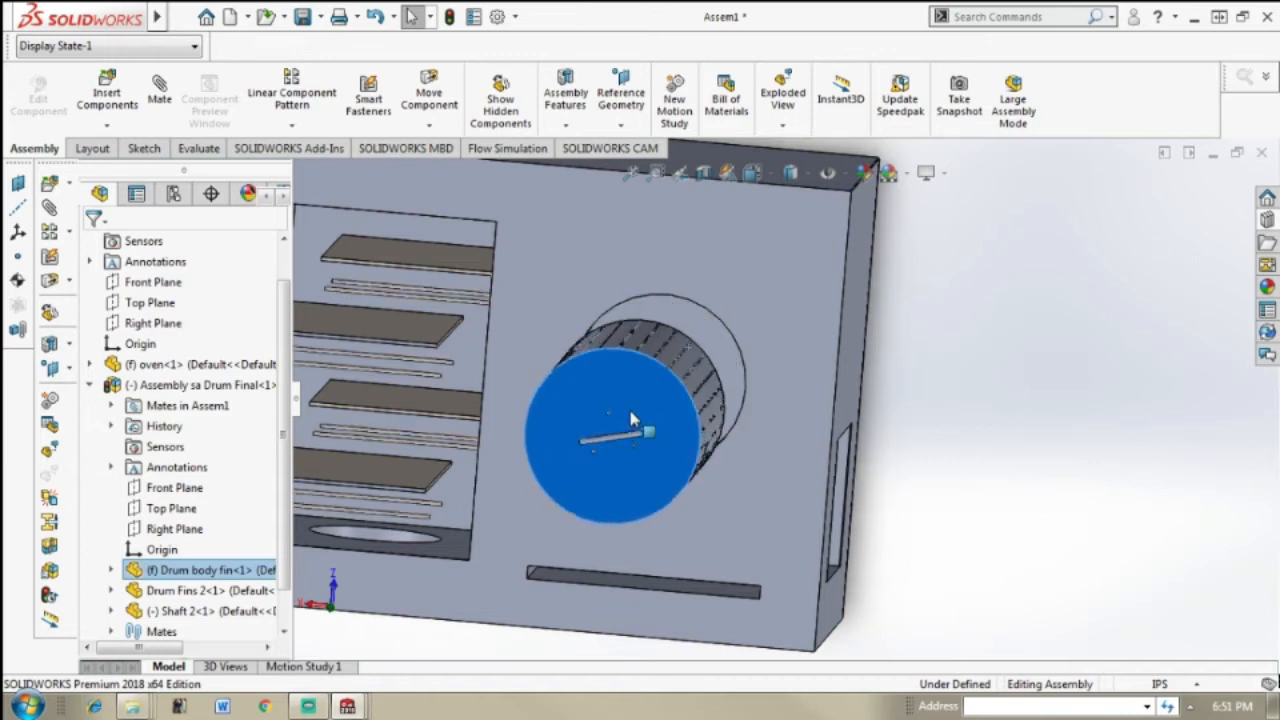
scroll(600, 430, down, 5)
middle_drag(569, 443, 536, 434)
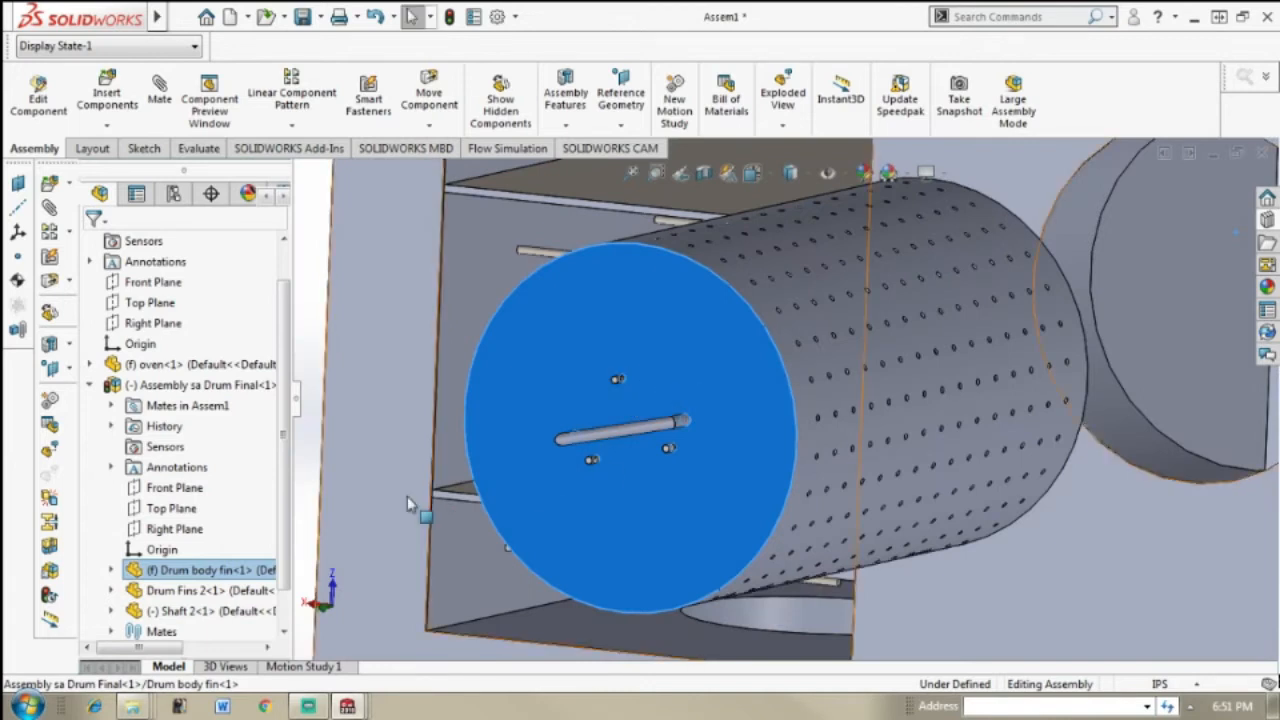
scroll(1010, 443, up, 2)
scroll(1013, 441, up, 2)
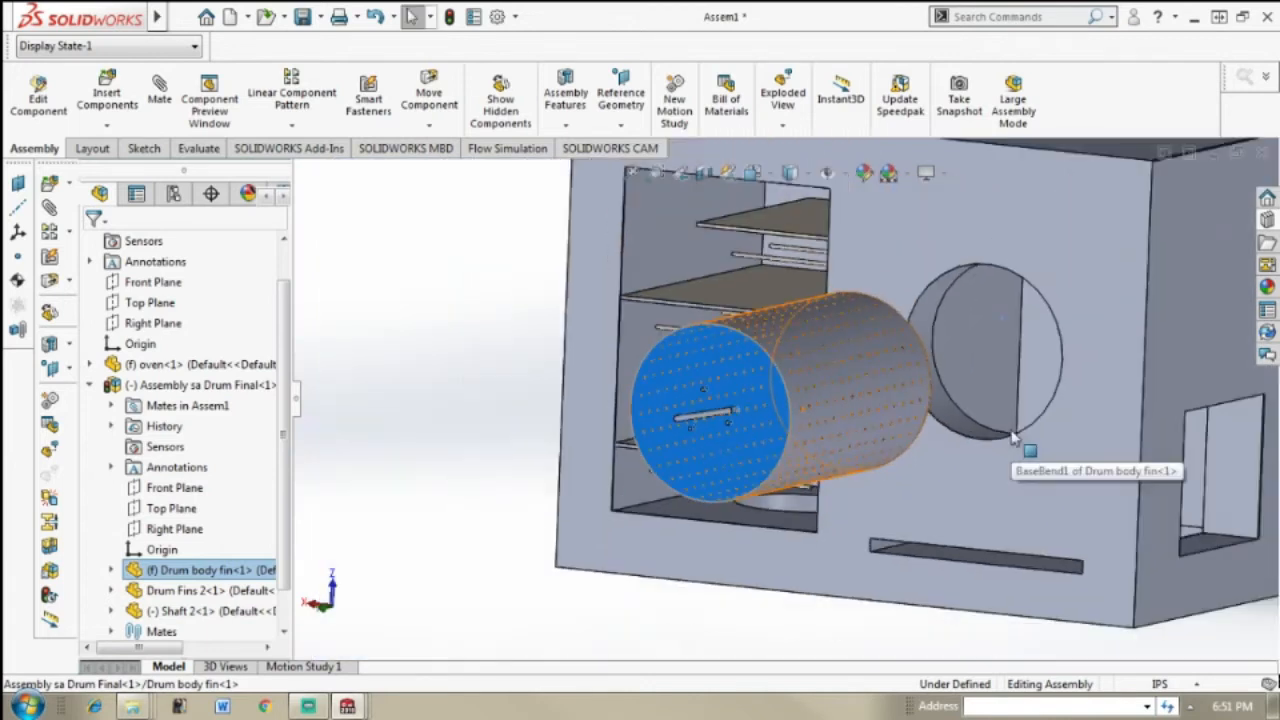
middle_drag(1018, 412, 1044, 412)
drag(1089, 436, 1173, 407)
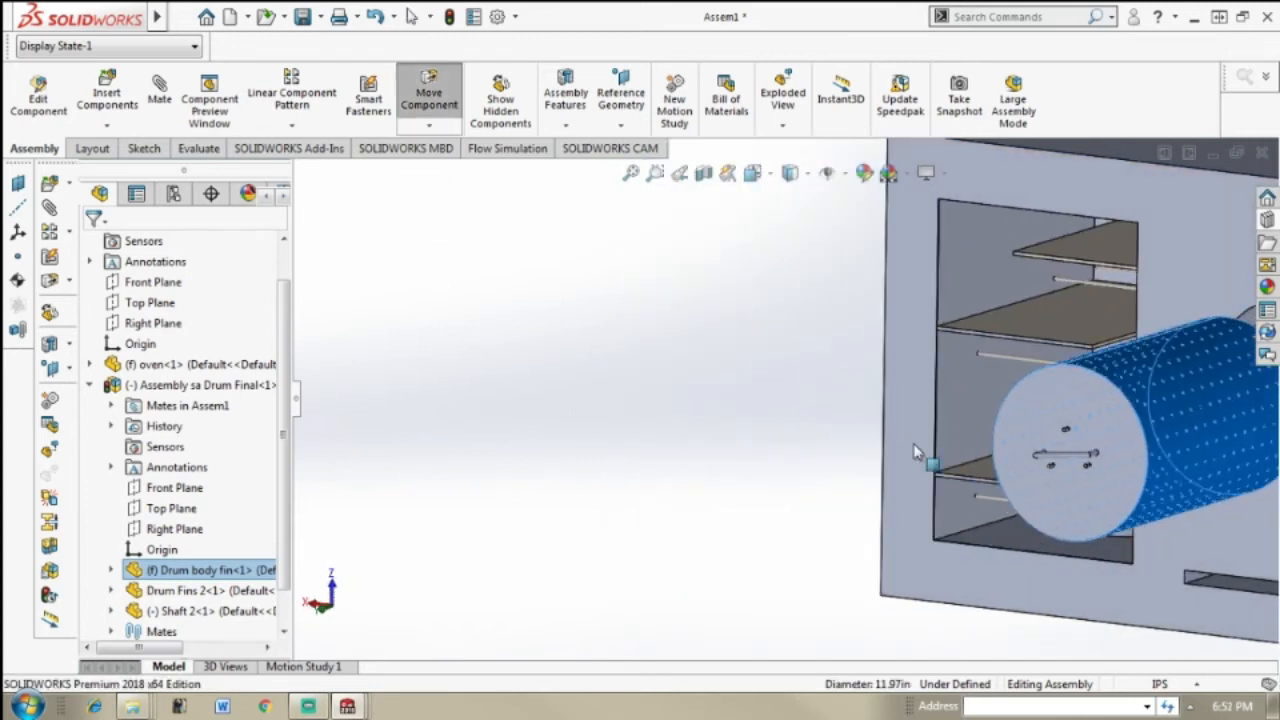
click(873, 440)
Step: Slide the drum subassembly back into the round opening until its end face is level with the oven's front face
scroll(873, 440, up, 3)
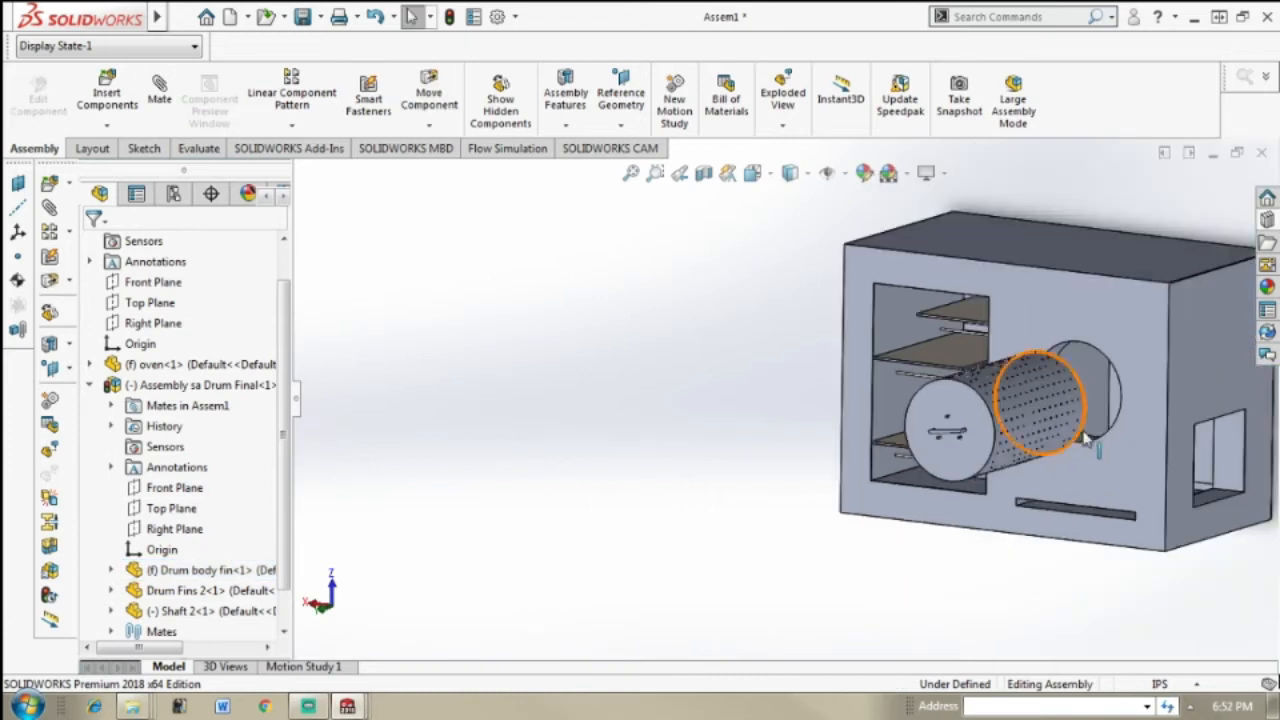
scroll(1130, 420, down, 3)
middle_drag(1119, 407, 1035, 432)
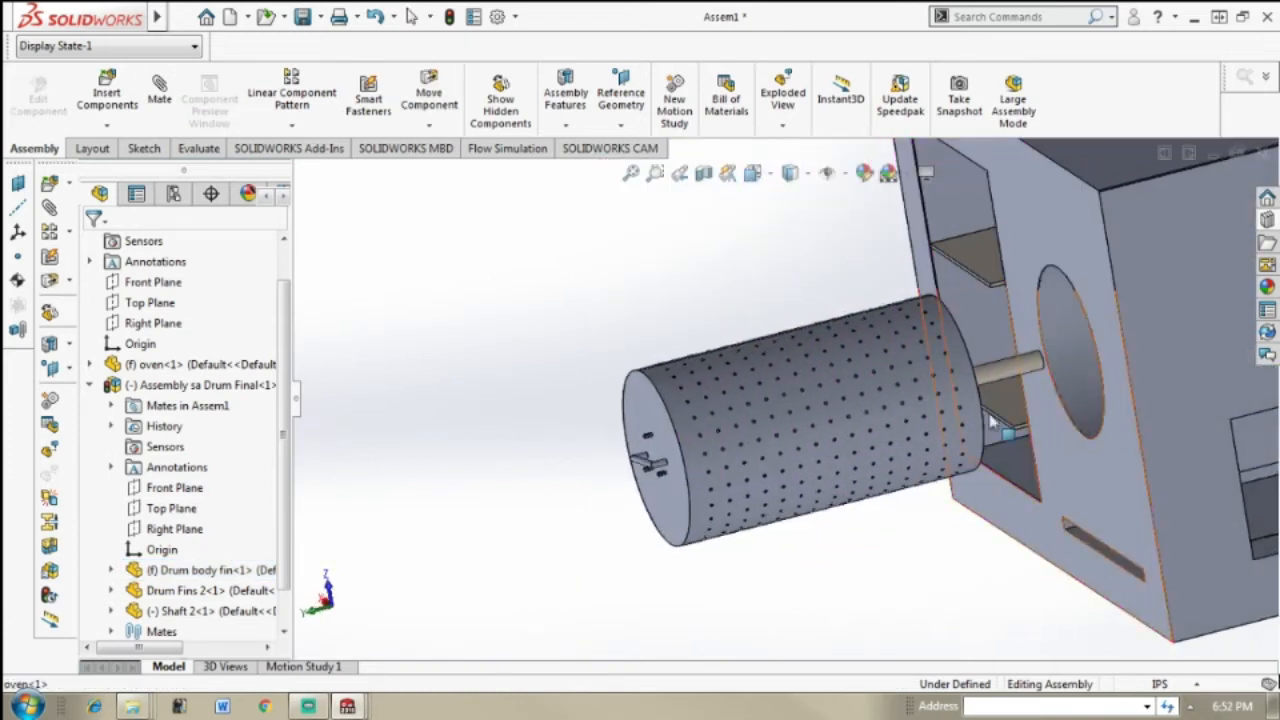
drag(963, 397, 767, 407)
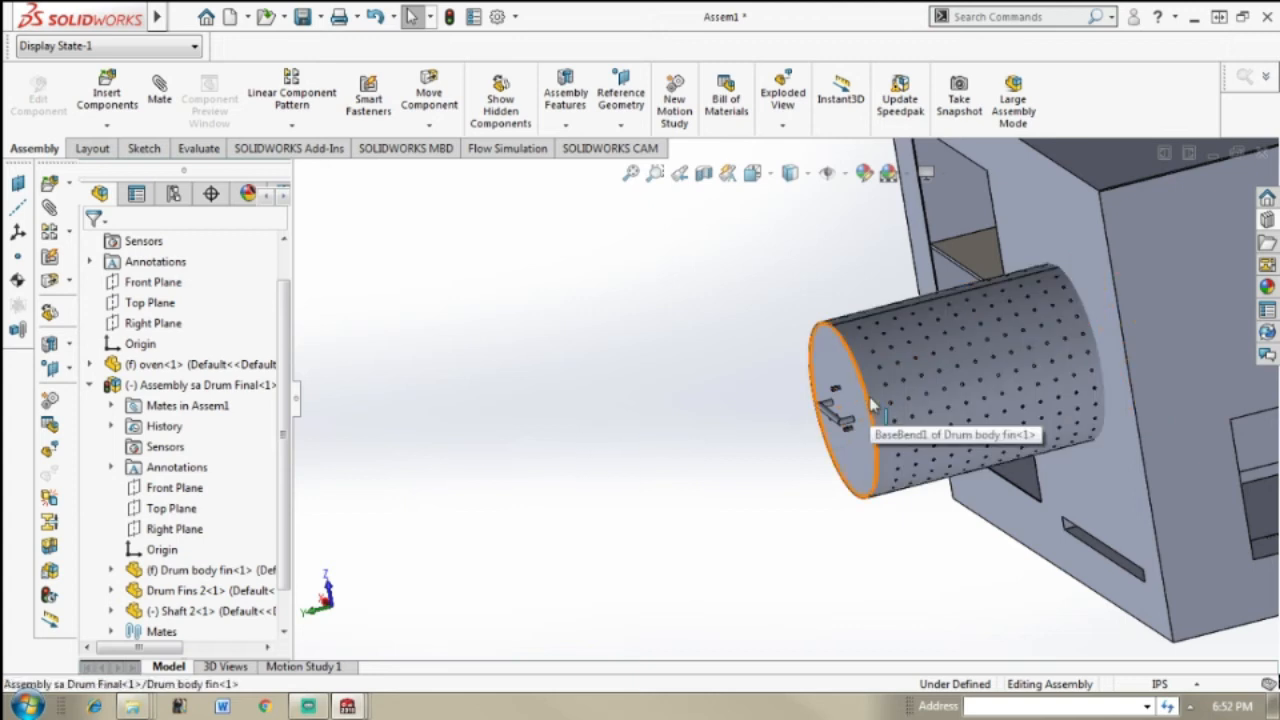
drag(928, 393, 1148, 358)
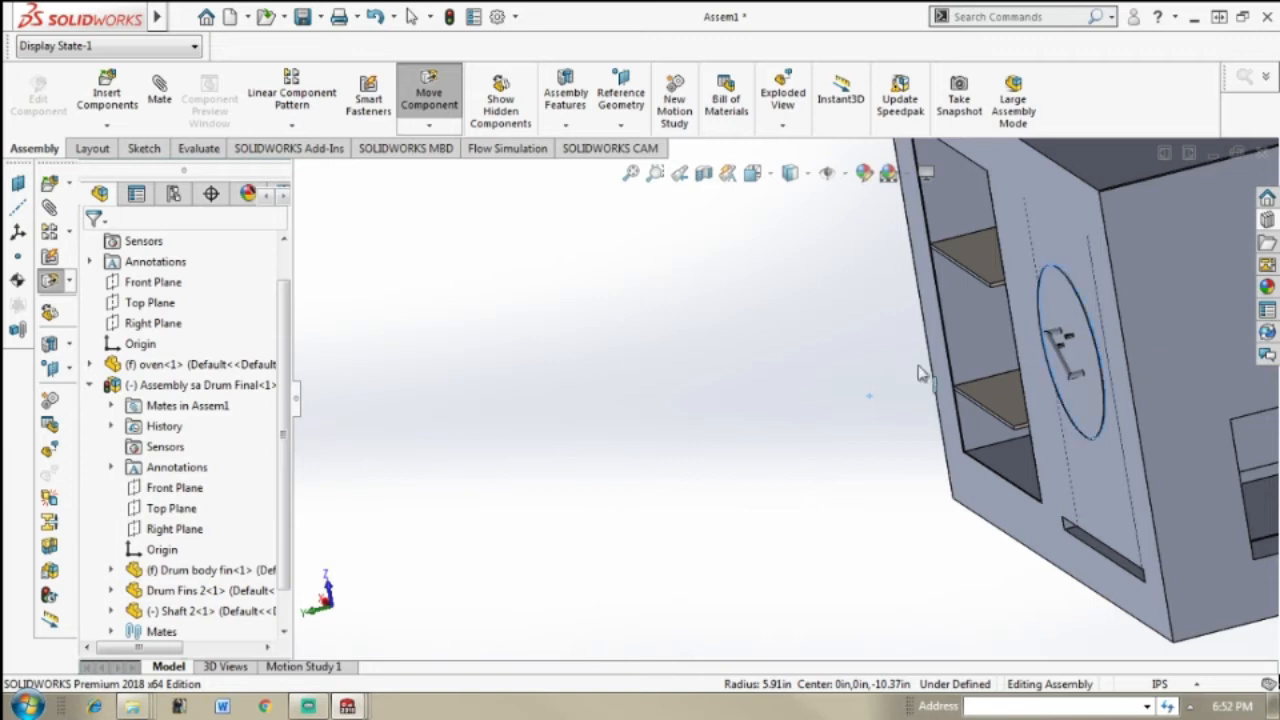
click(769, 368)
Step: Hide the Drum body fin component to expose the fins and rods inside the oven's round opening
scroll(831, 327, up, 5)
scroll(1009, 308, down, 4)
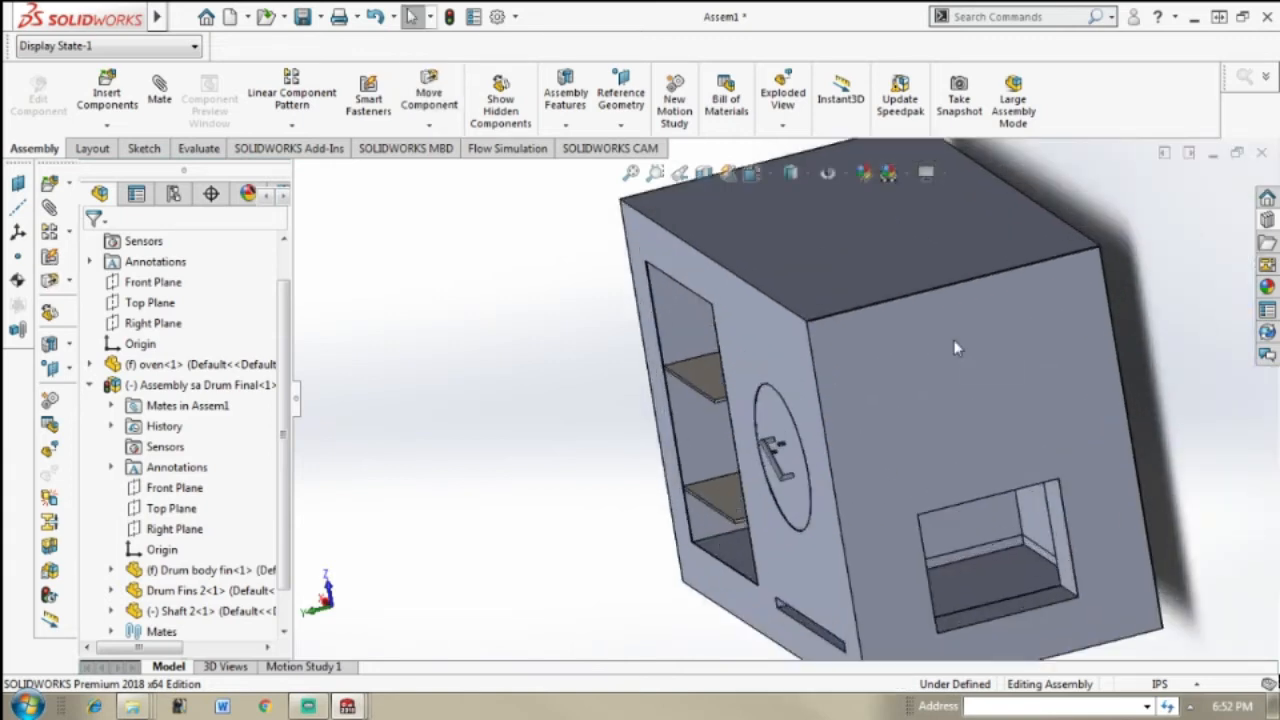
scroll(955, 347, down, 4)
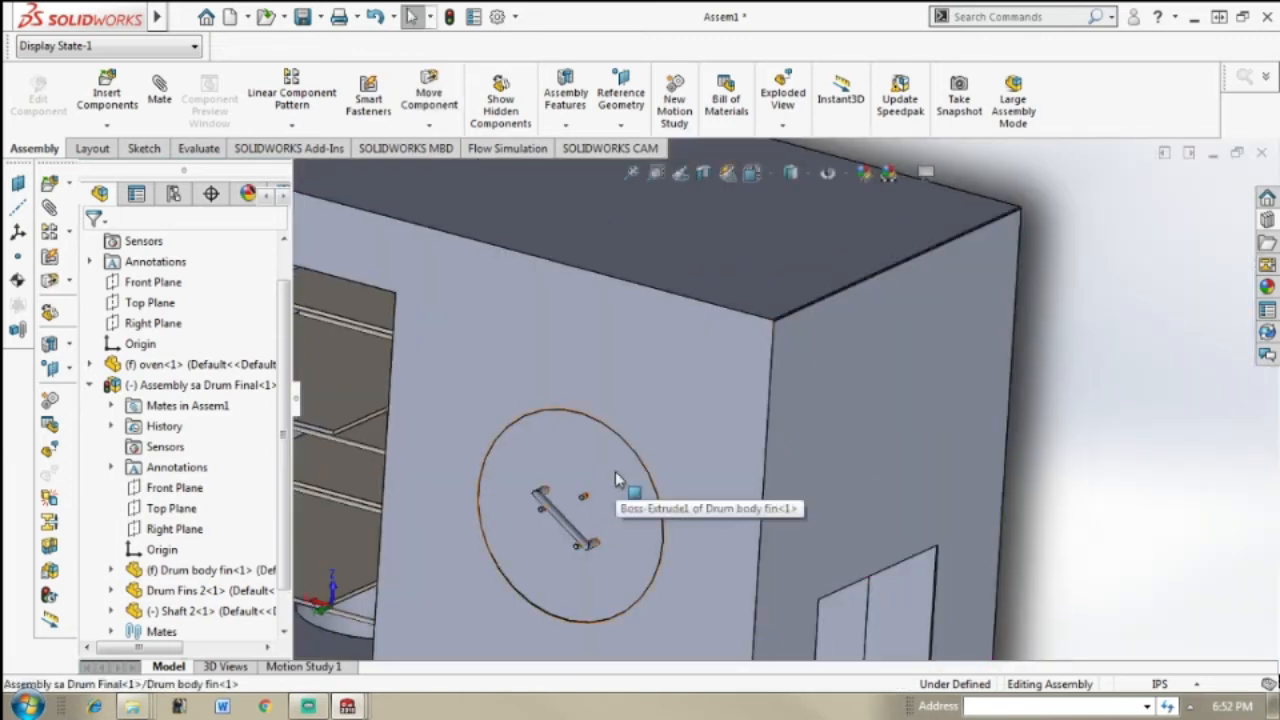
click(616, 479)
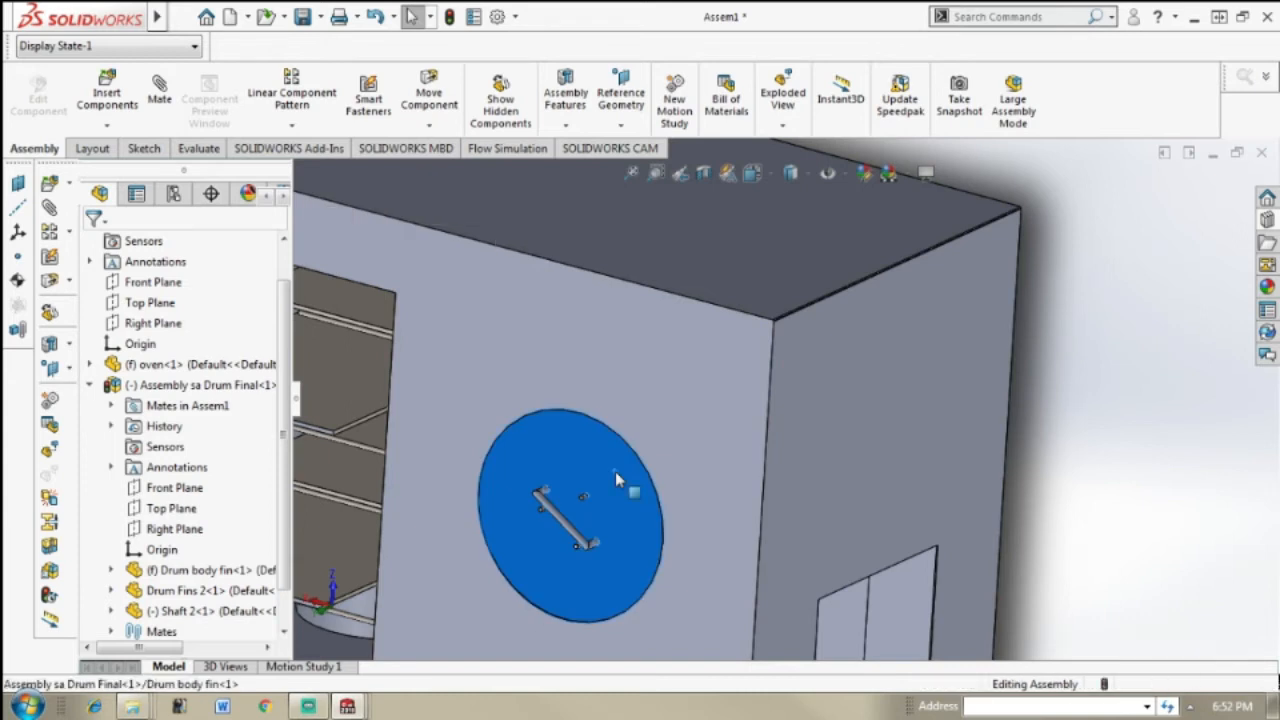
right_click(616, 479)
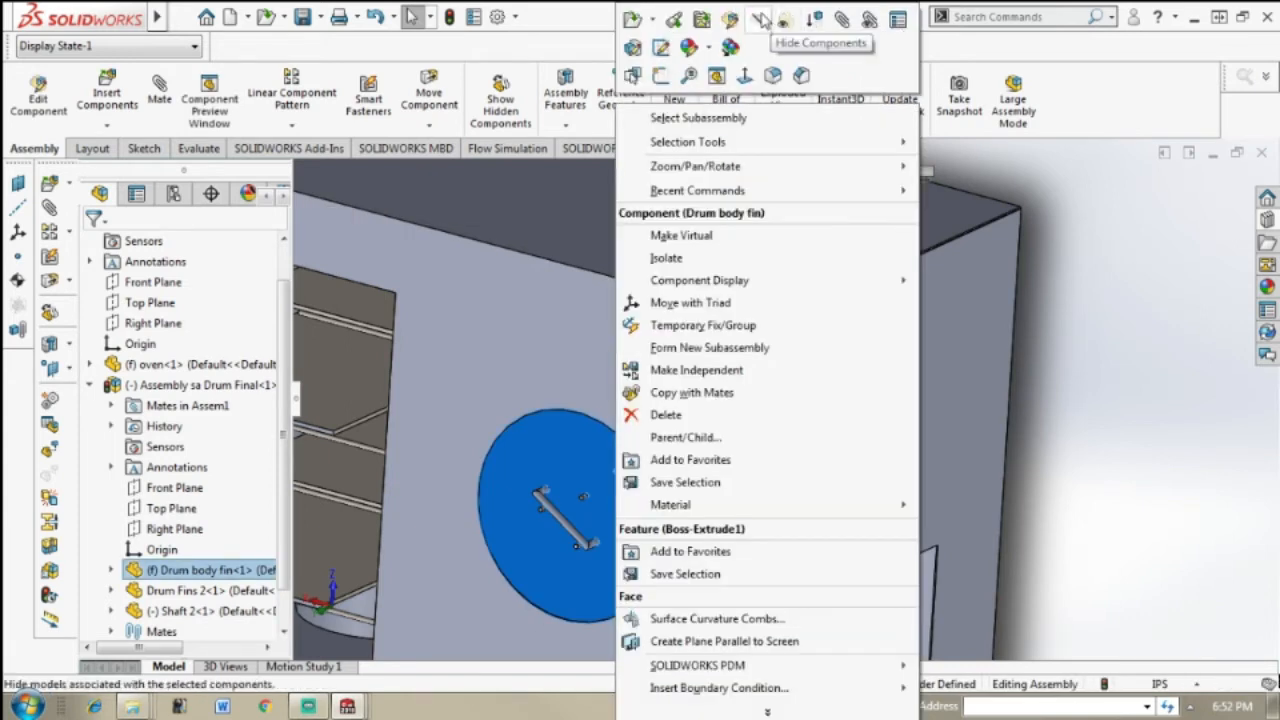
click(762, 20)
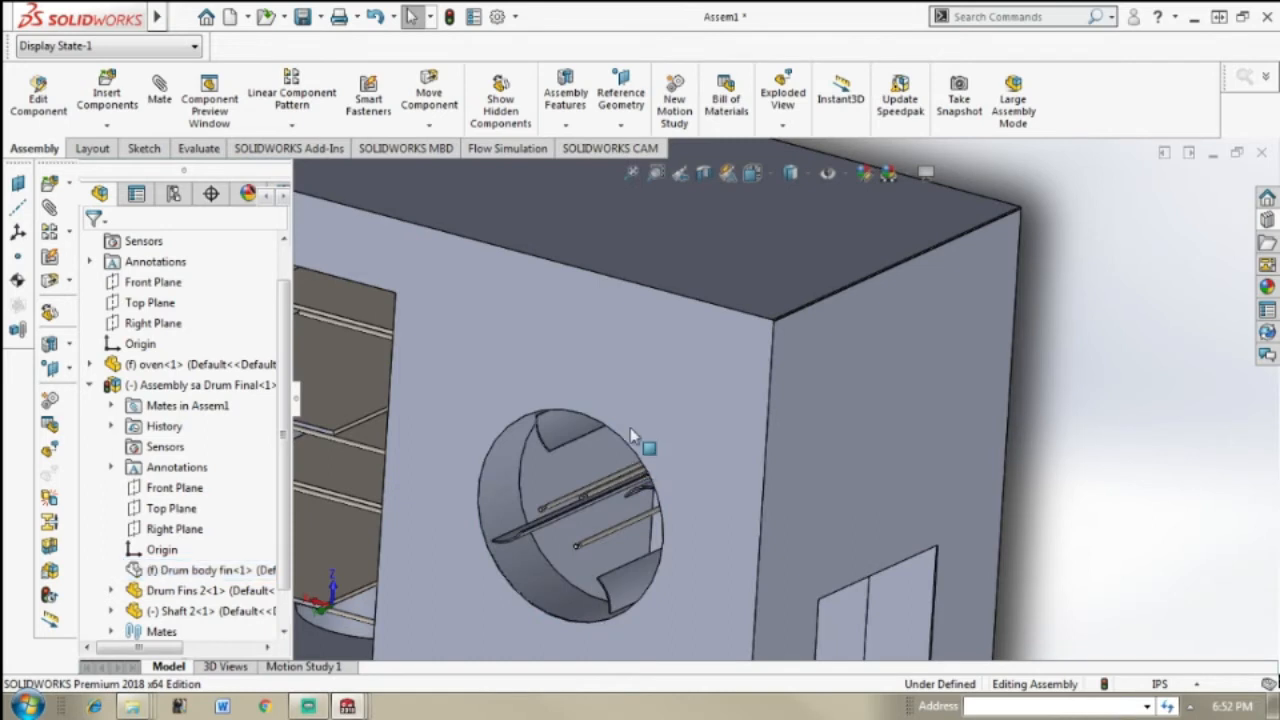
Step: Examine how the drum fins and three rods sit inside the round opening, and show the drum body again
scroll(635, 450, up, 3)
middle_drag(640, 468, 695, 452)
scroll(760, 458, down, 3)
middle_drag(818, 424, 775, 369)
scroll(774, 375, down, 5)
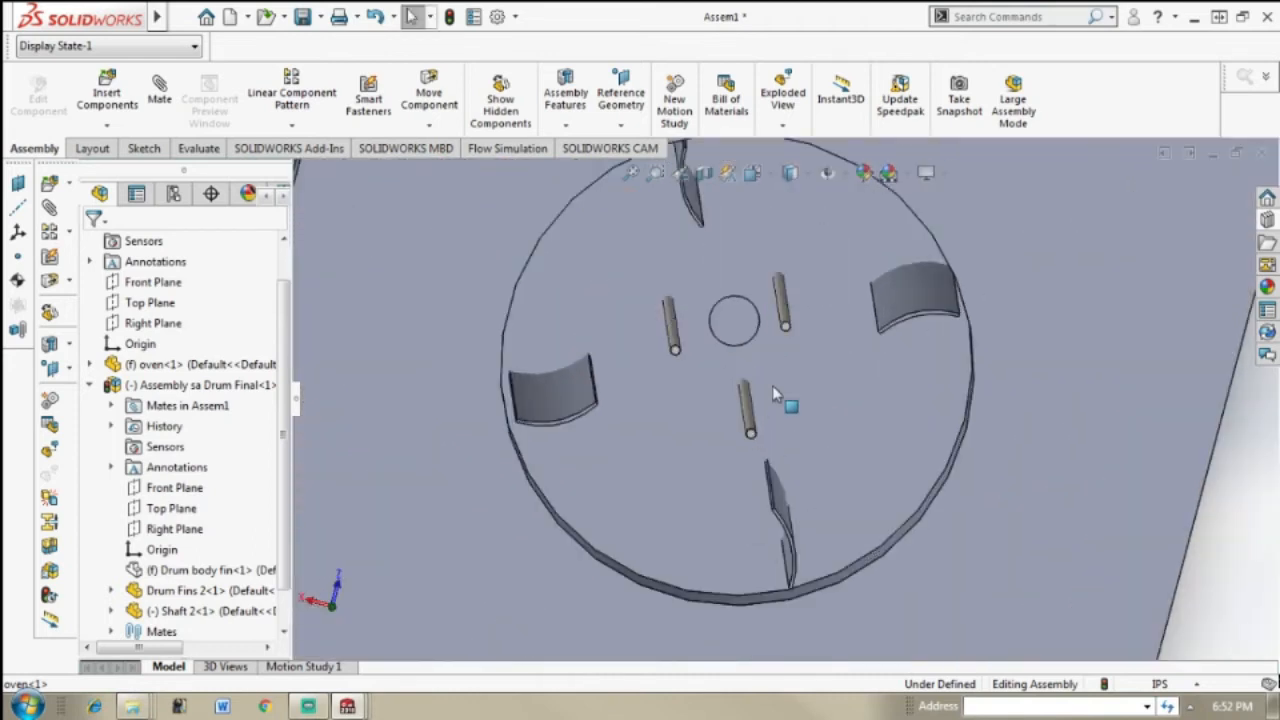
mouse_move(745, 386)
middle_down()
mouse_move(714, 371)
mouse_move(738, 378)
middle_up()
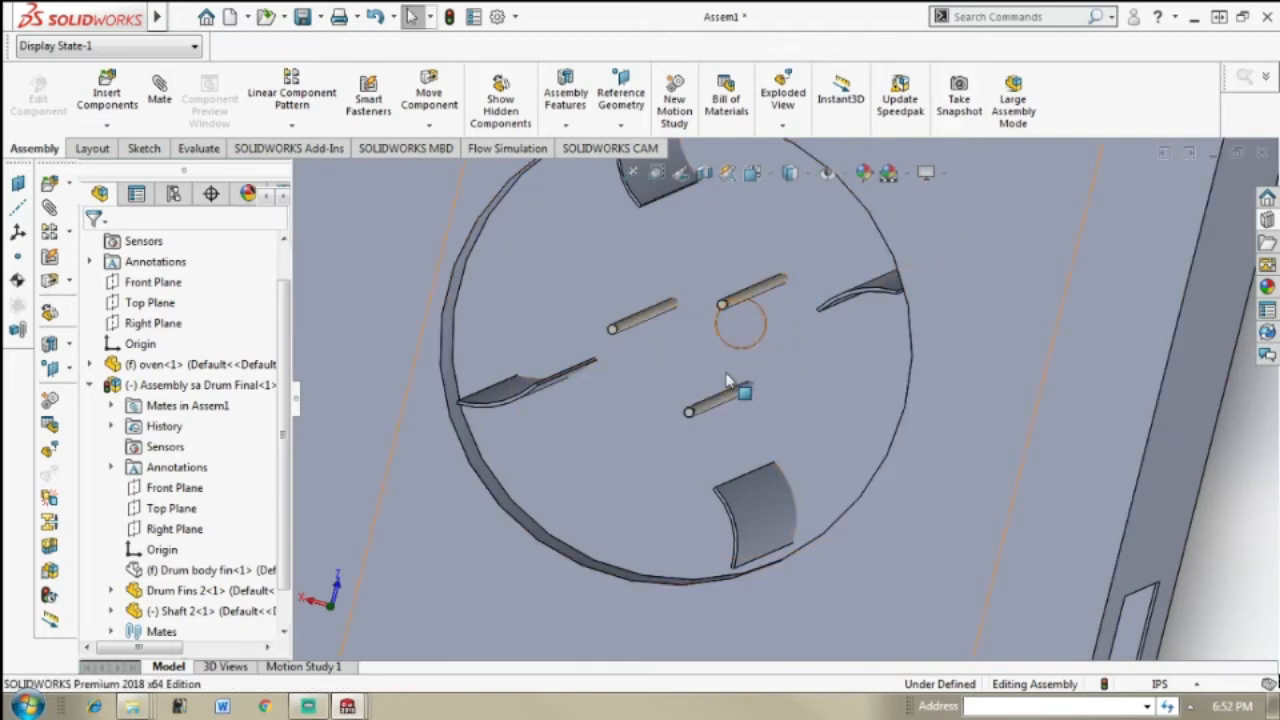
middle_drag(740, 386, 862, 367)
middle_drag(759, 389, 860, 420)
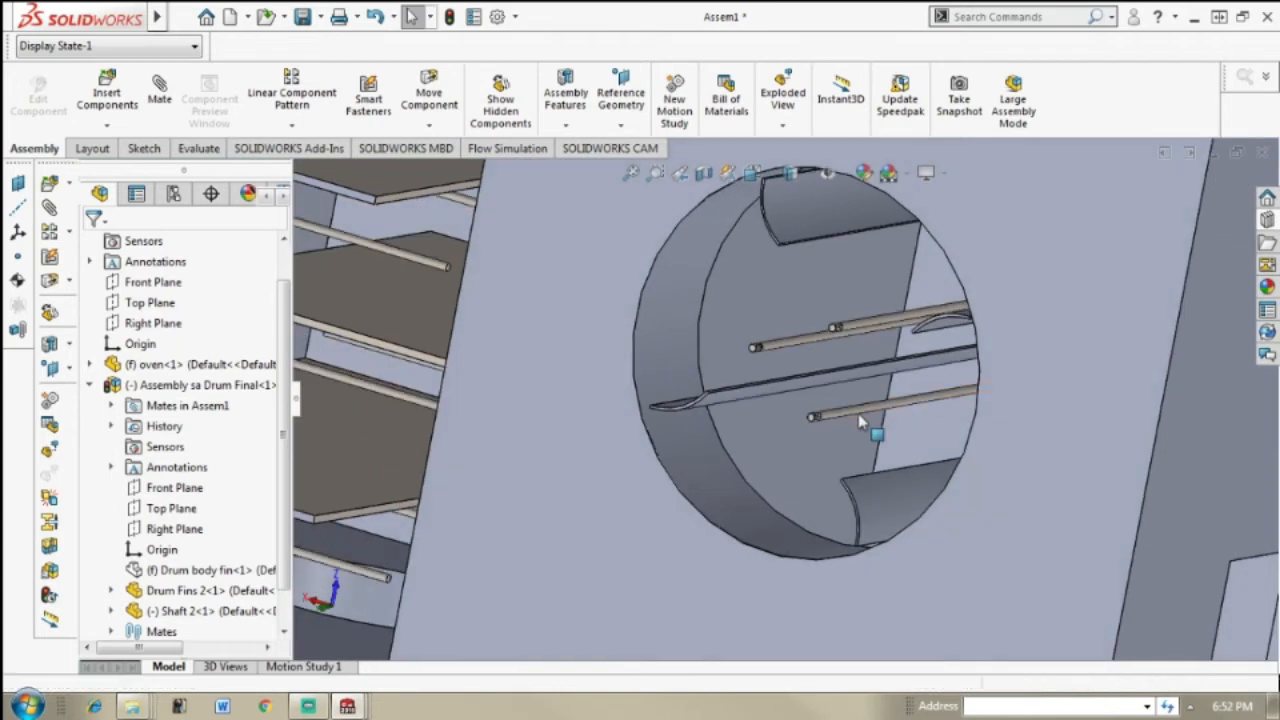
key(shift+Tab)
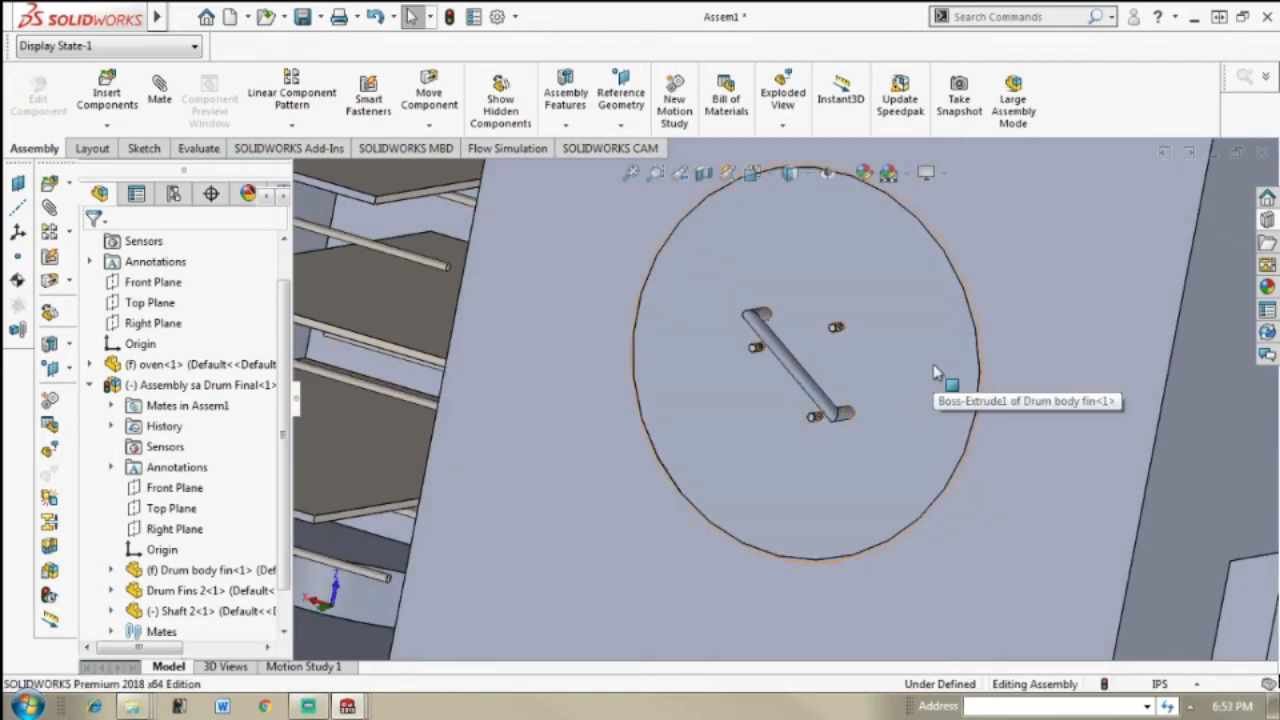
Step: Open the Design Library and list the Toolbox standards to find a nut for the rod ends on the drum's face
scroll(937, 373, up, 3)
scroll(937, 373, down, 6)
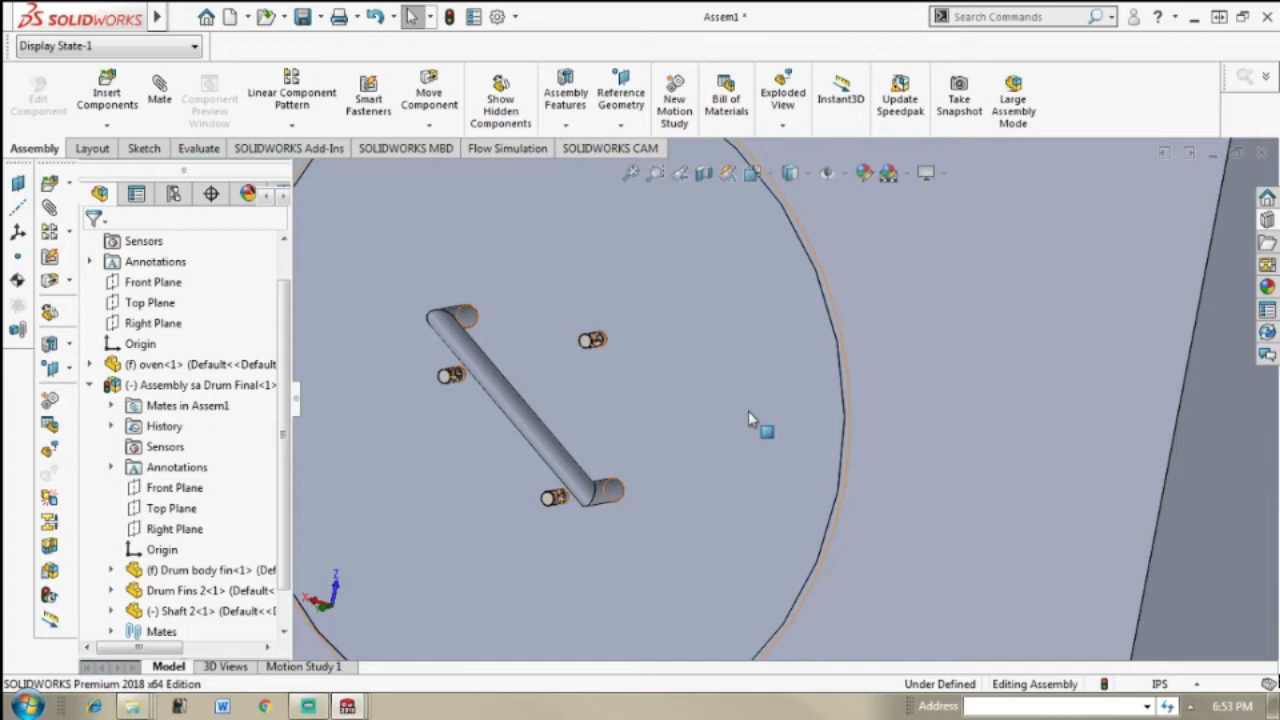
scroll(748, 411, up, 4)
middle_drag(748, 411, 736, 400)
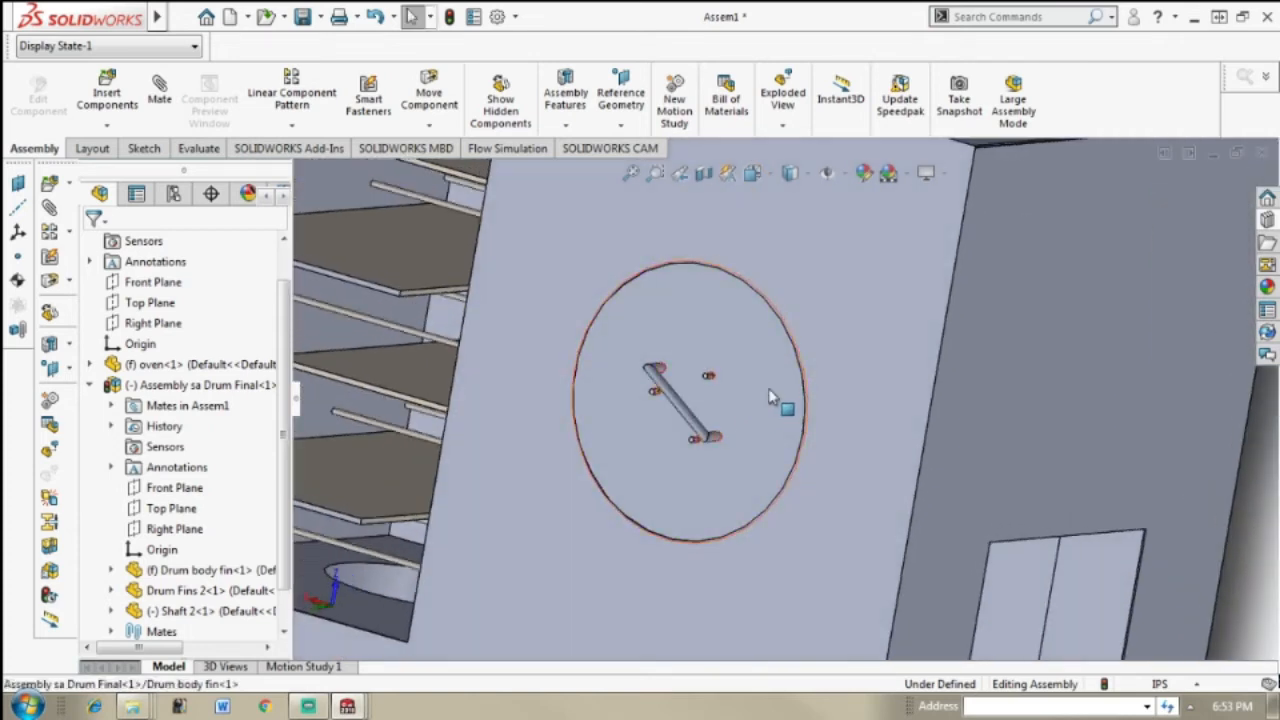
scroll(769, 390, down, 3)
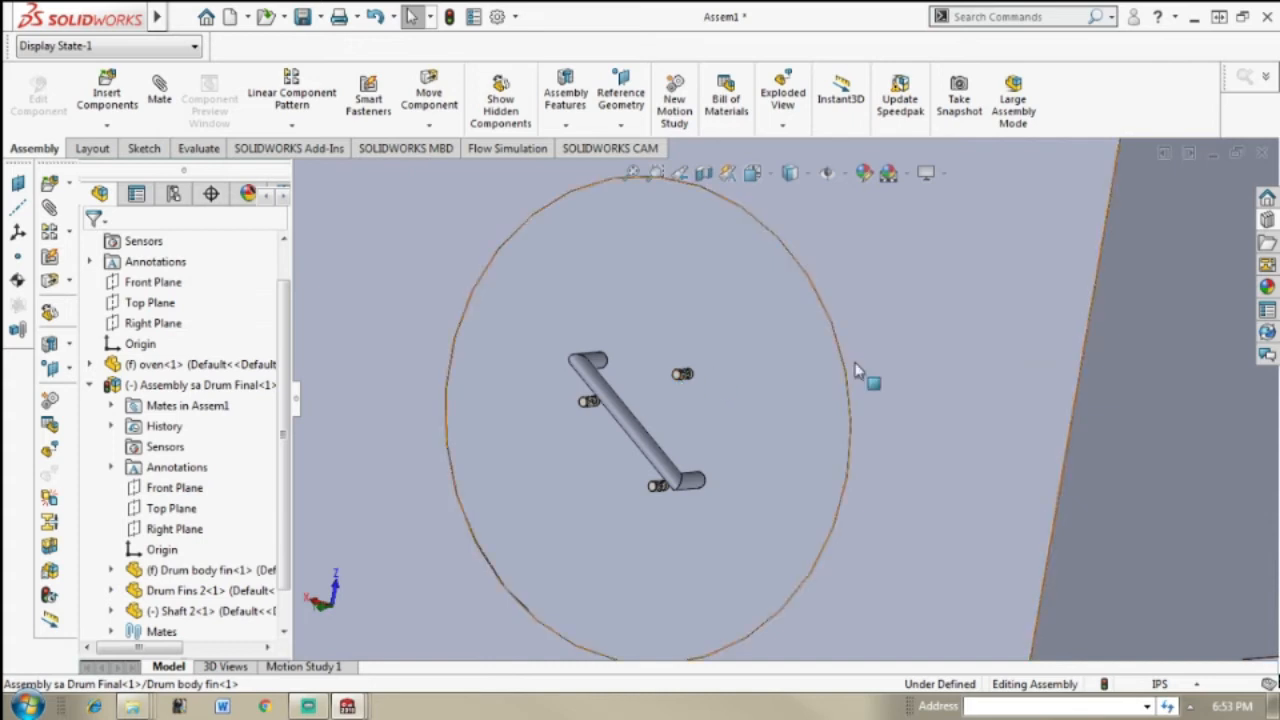
scroll(720, 385, down, 3)
scroll(720, 387, down, 1)
scroll(711, 381, down, 3)
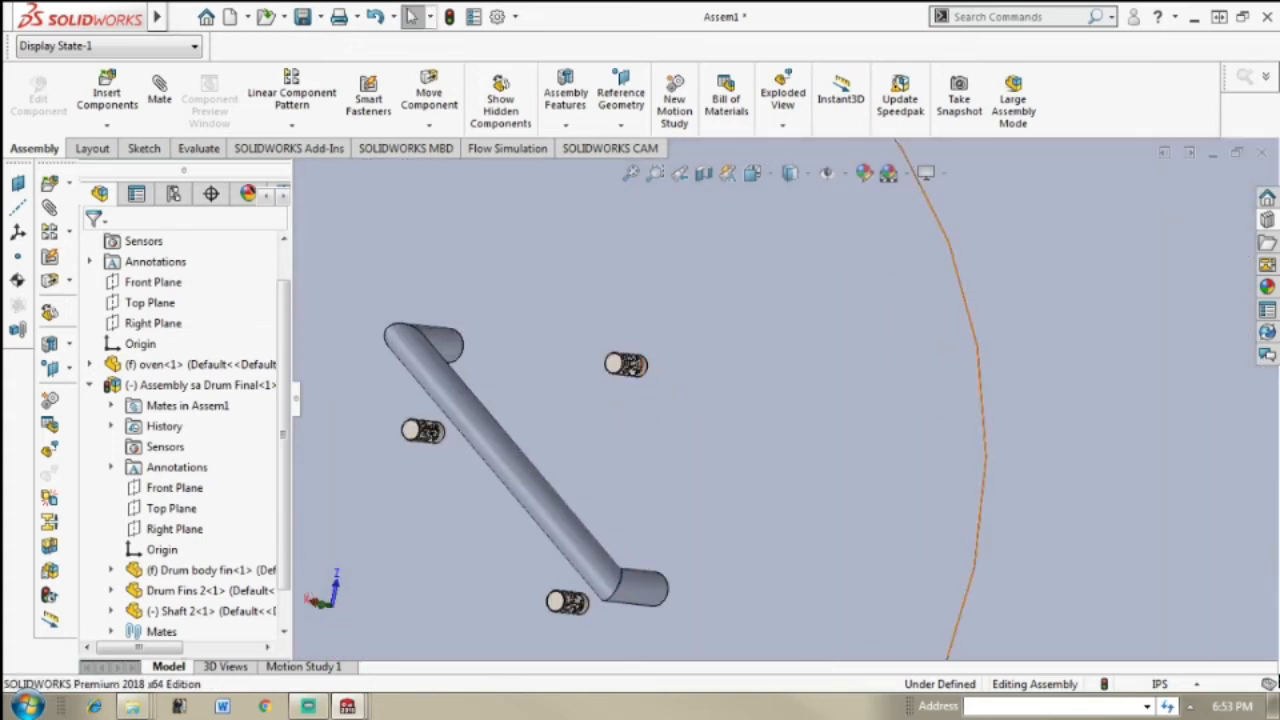
click(1252, 230)
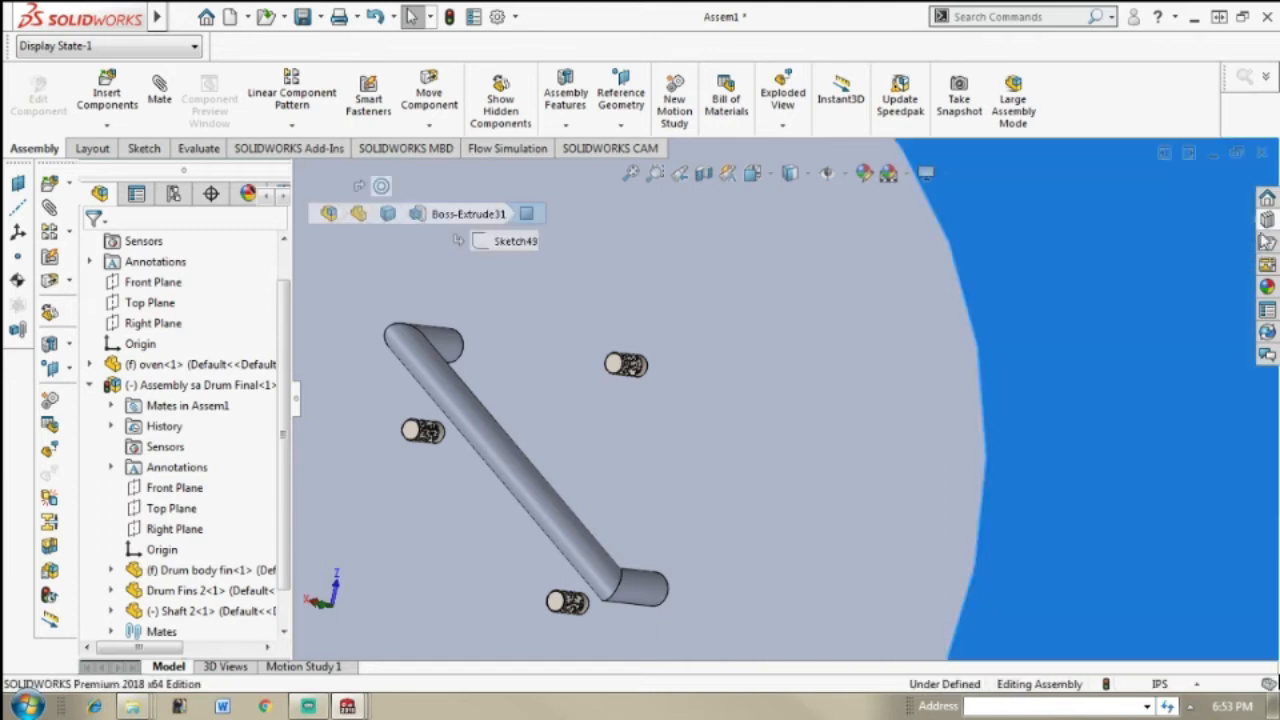
click(1267, 220)
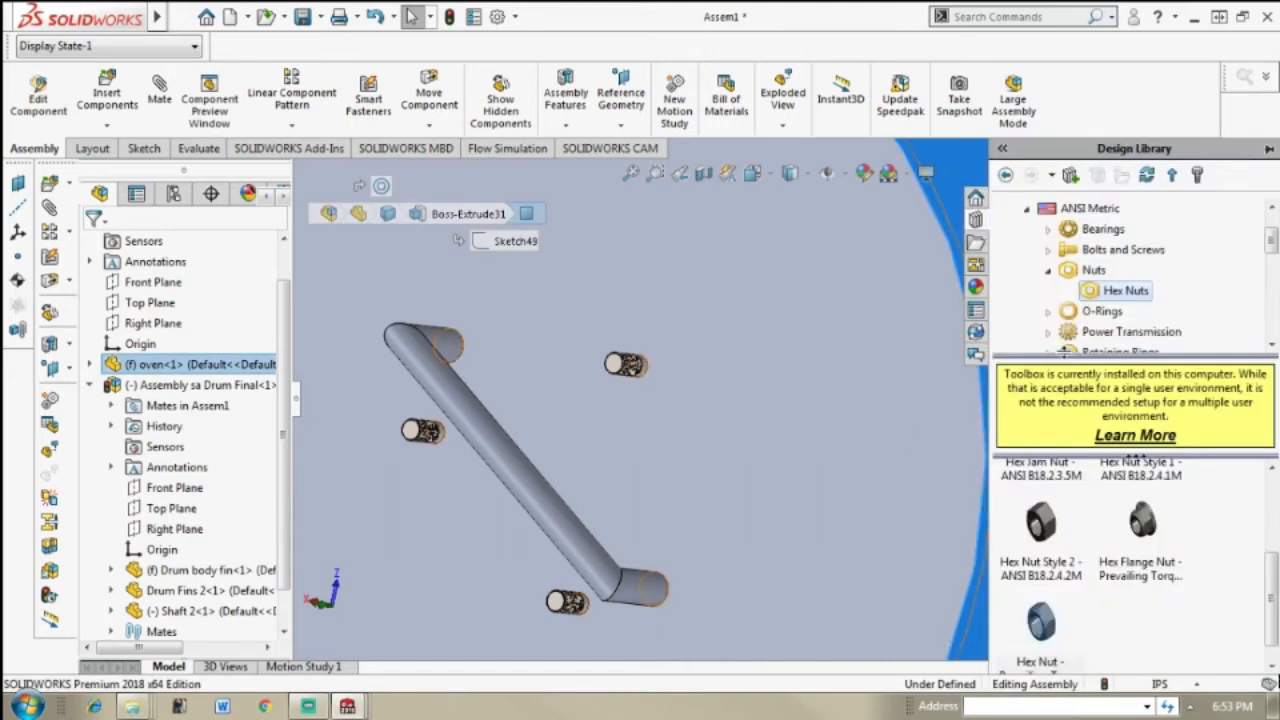
mouse_move(1048, 628)
click(1052, 271)
scroll(1056, 272, up, 1)
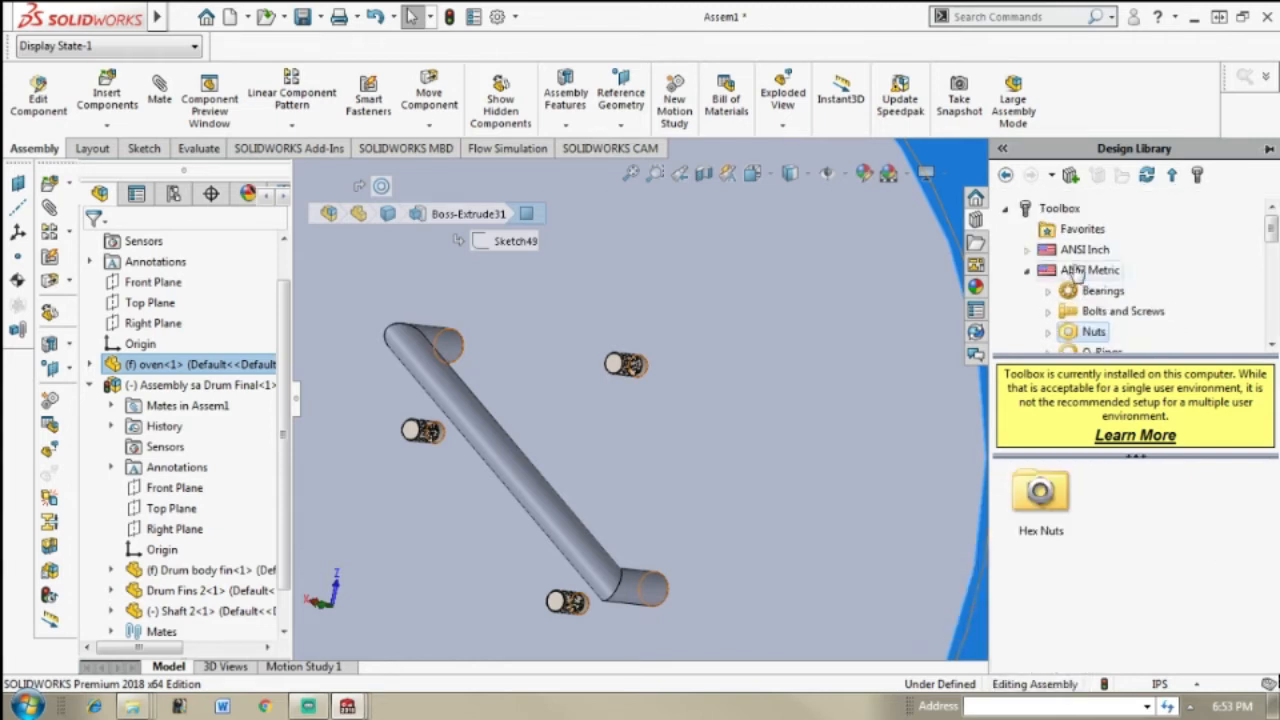
click(1025, 270)
click(1005, 208)
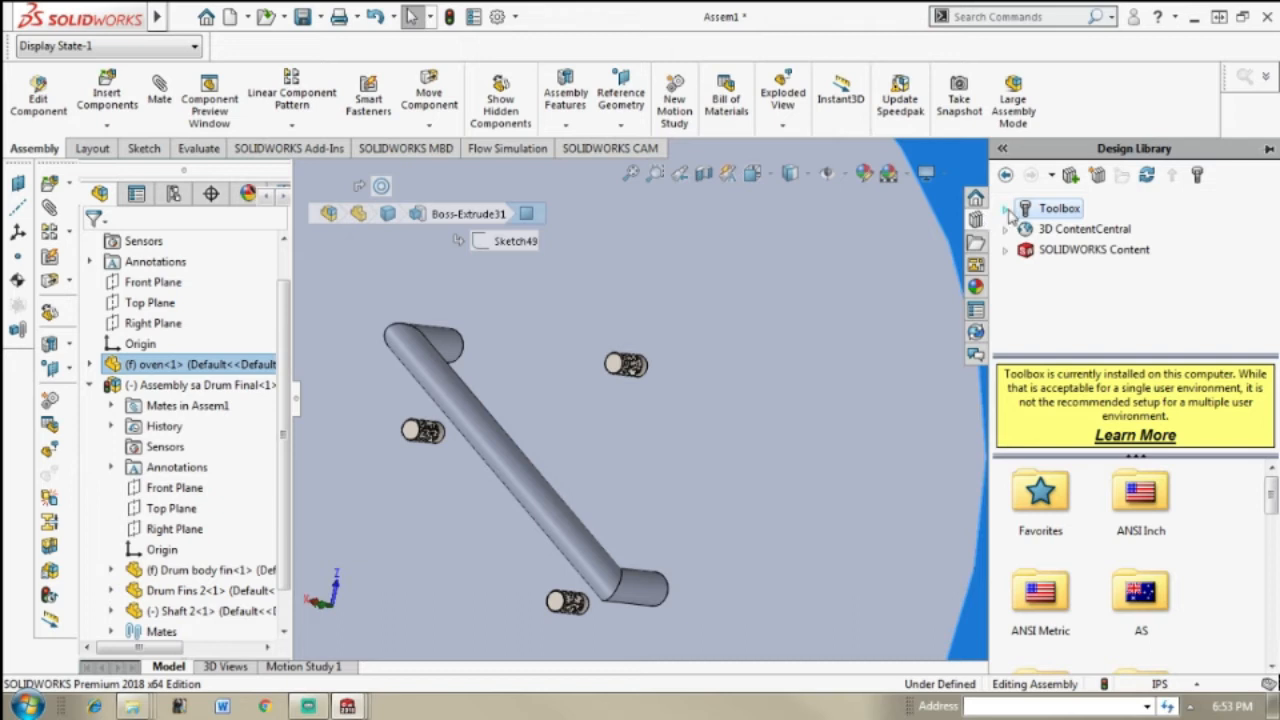
click(1006, 209)
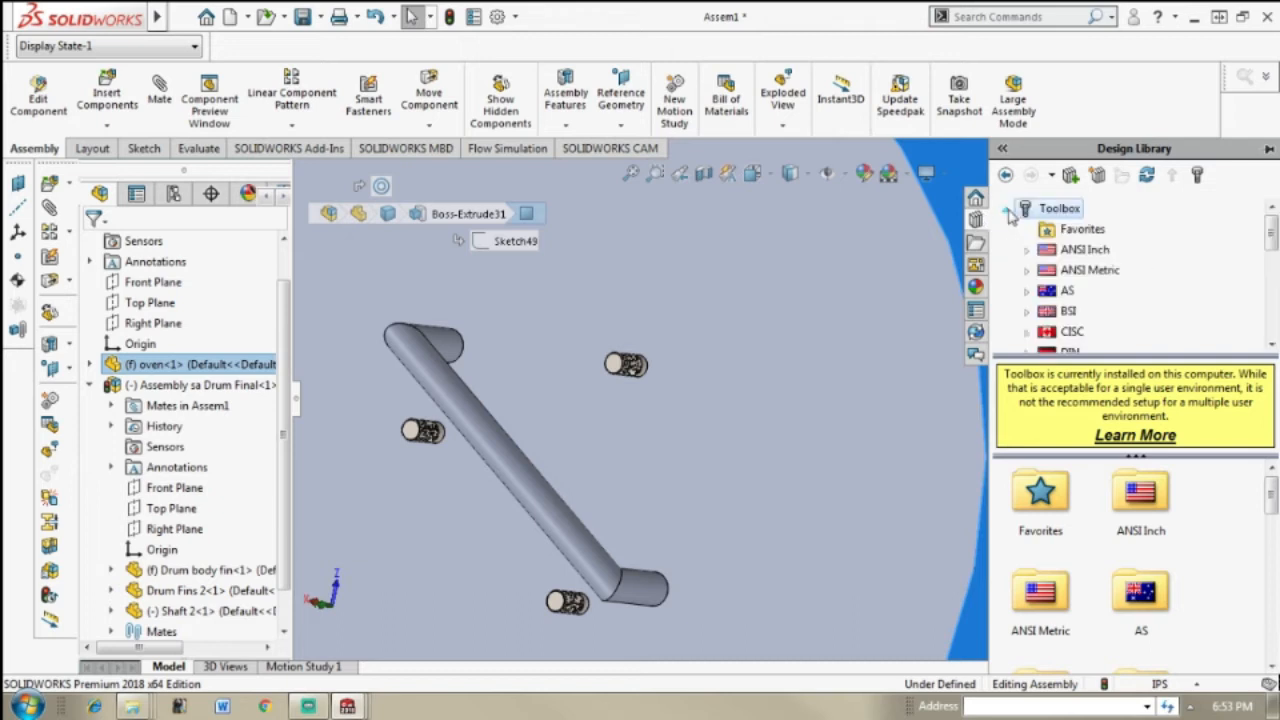
Step: Browse the ANSI Metric hardware in the Toolbox and open the Hex Nuts category under Nuts
click(1080, 272)
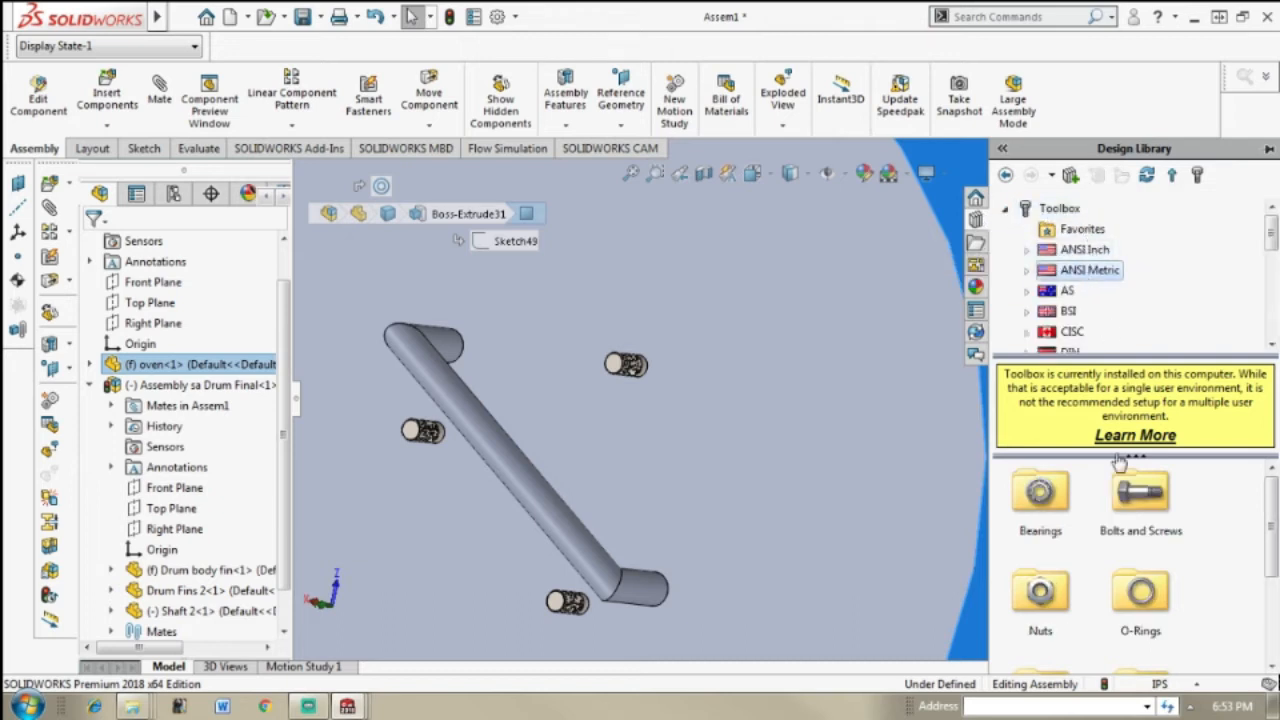
drag(1273, 535, 1273, 618)
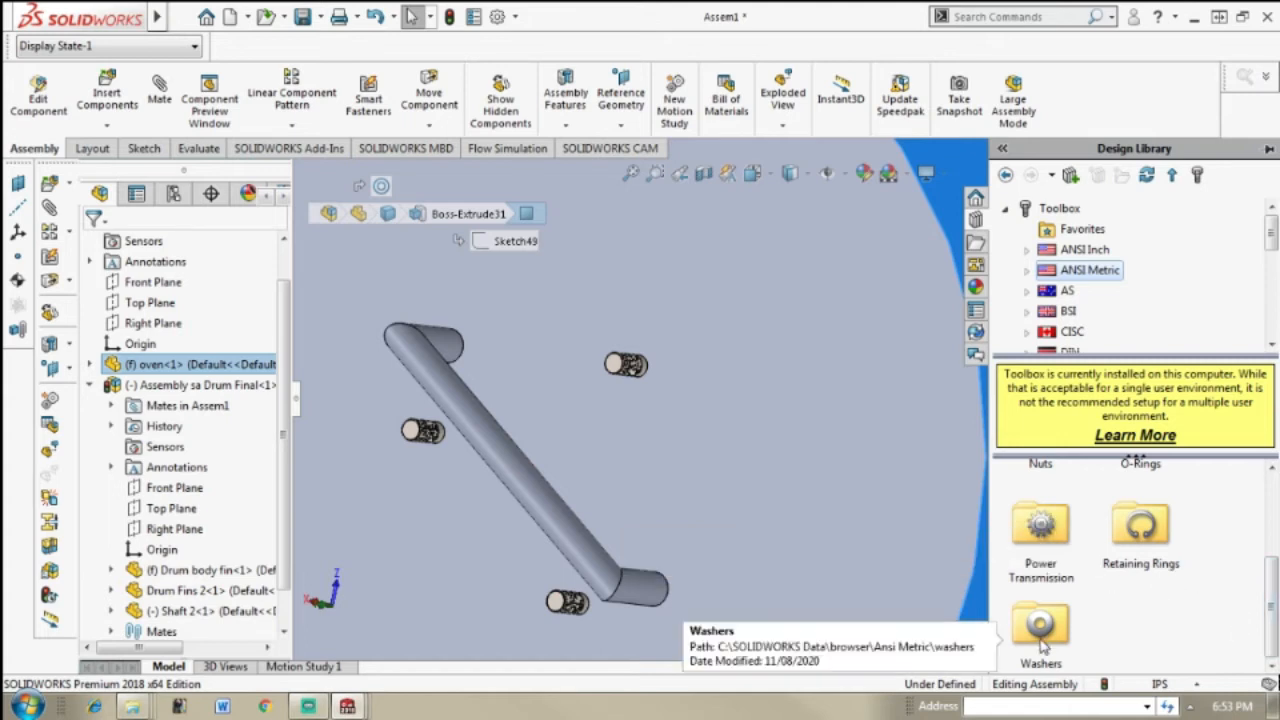
scroll(1134, 470, up, 2)
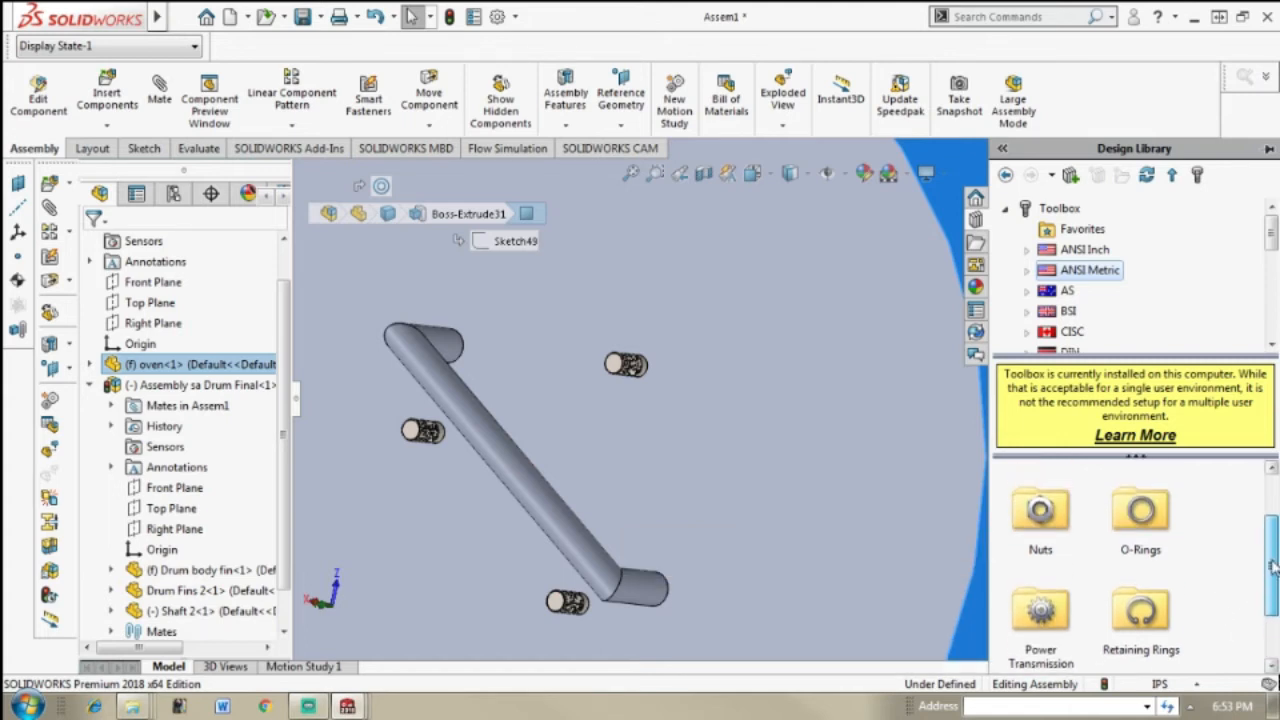
double_click(1038, 511)
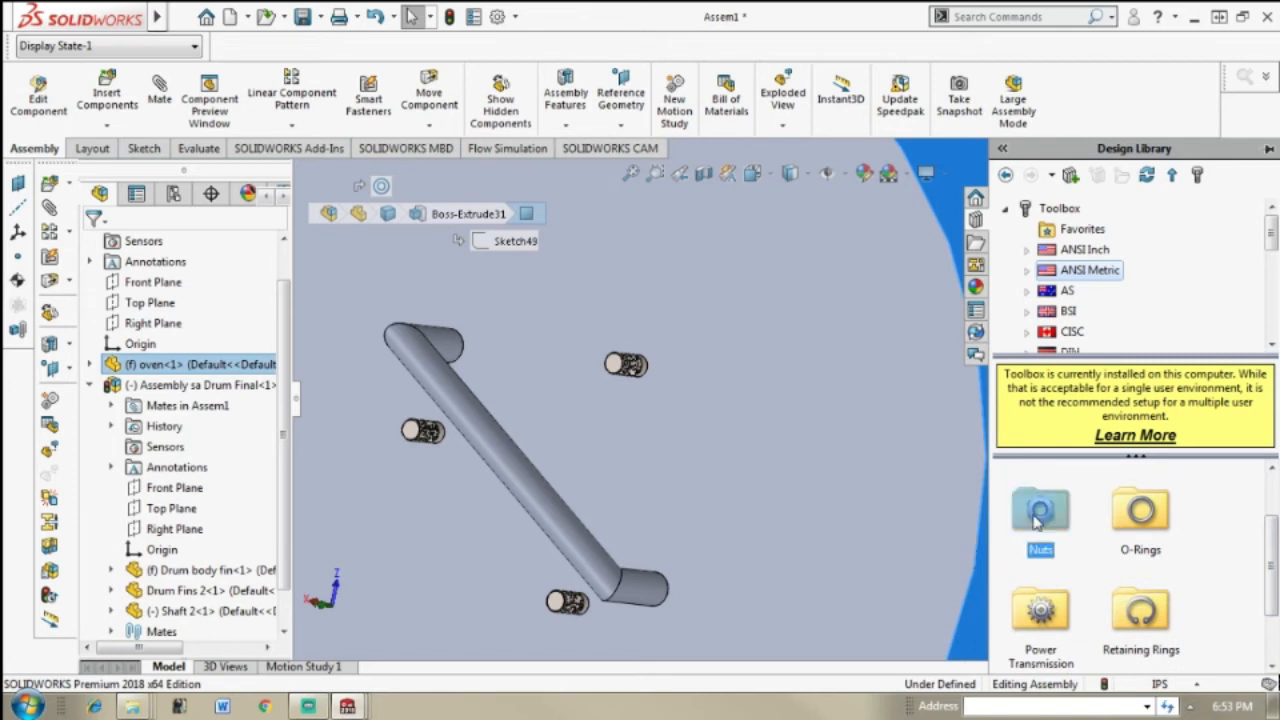
double_click(1050, 508)
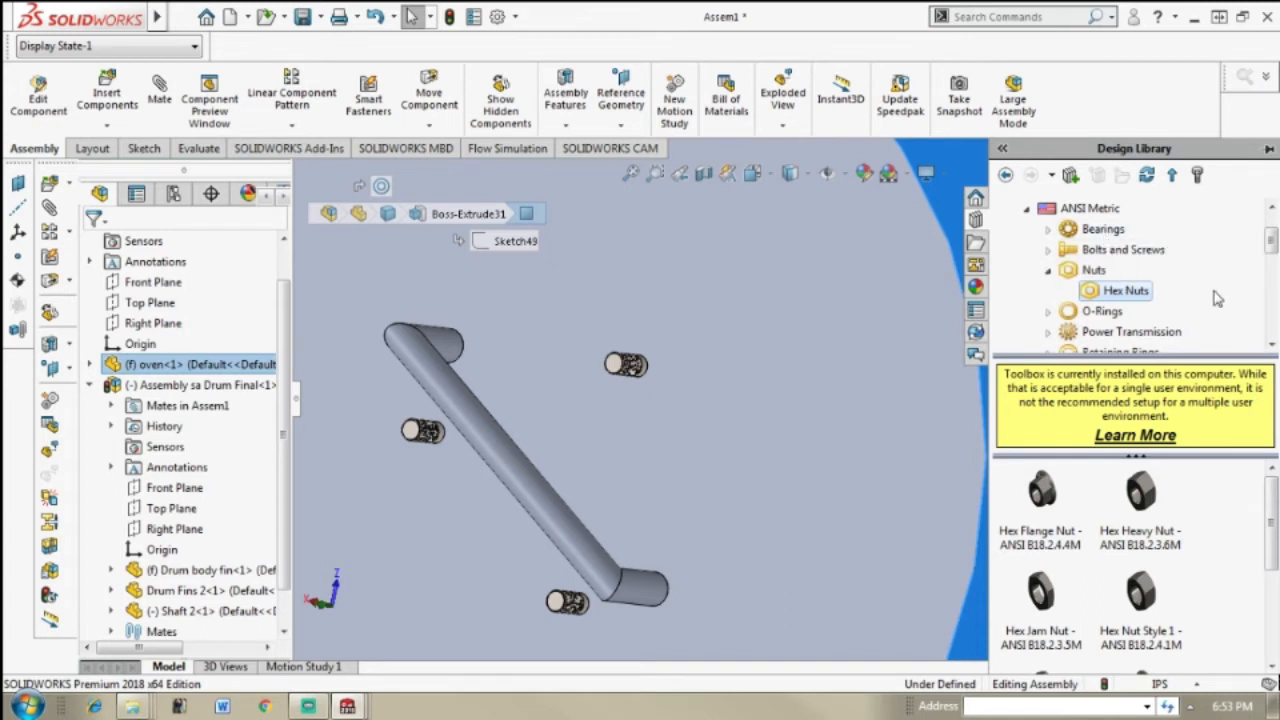
Step: Find the Hex Nut - Prevailing Torque (B18.16.1M) in the Hex Nuts category and try to place it near the upper rod end
mouse_move(1272, 242)
mouse_down()
mouse_move(1272, 261)
mouse_move(1272, 248)
mouse_up()
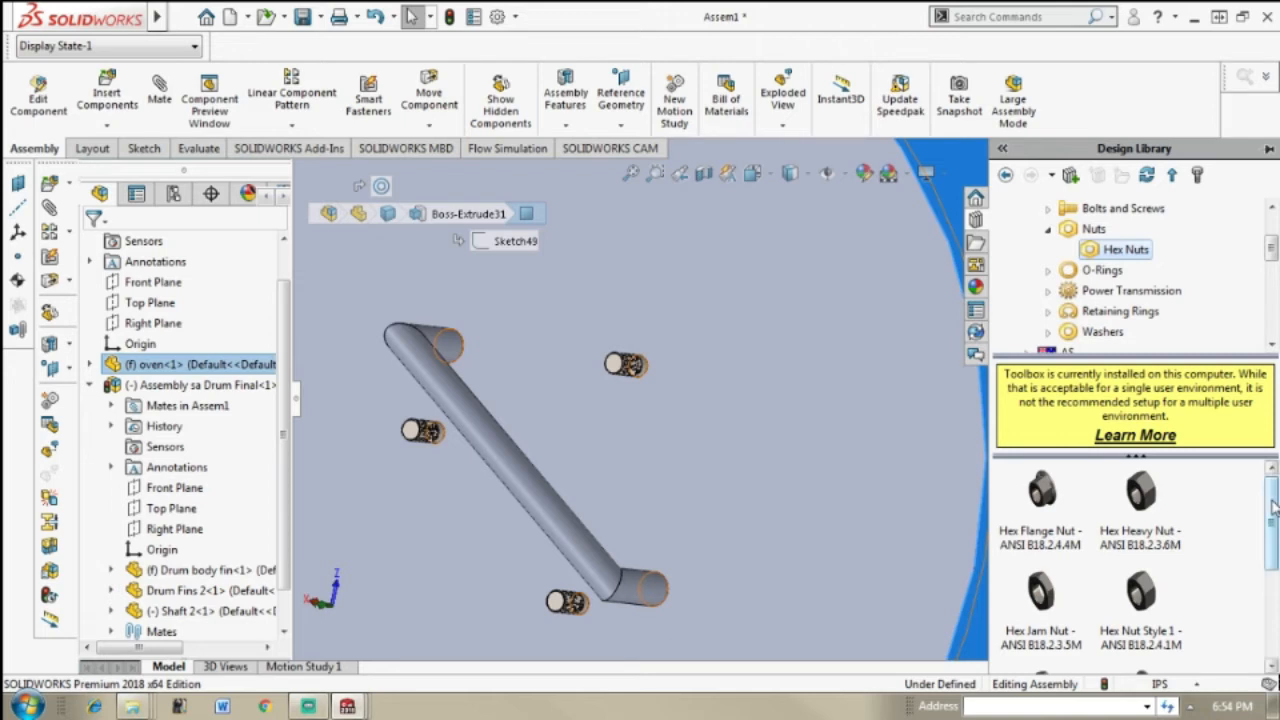
scroll(1272, 508, down, 5)
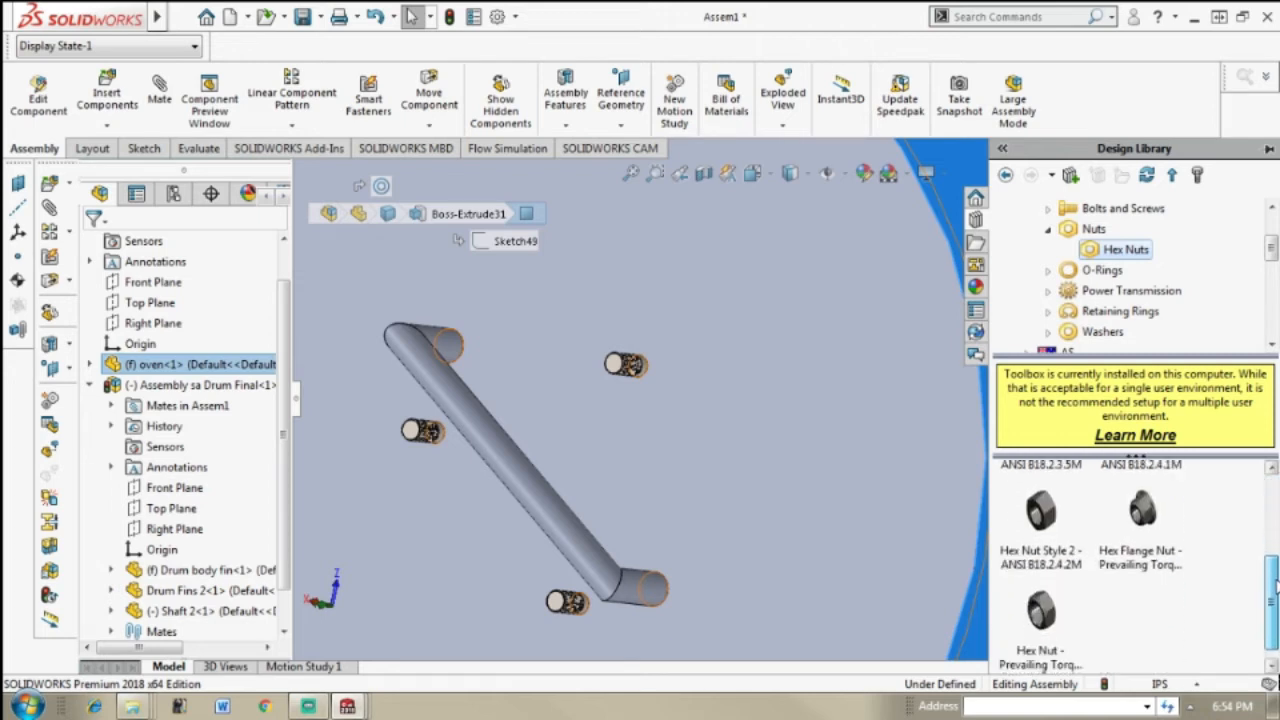
mouse_move(1045, 590)
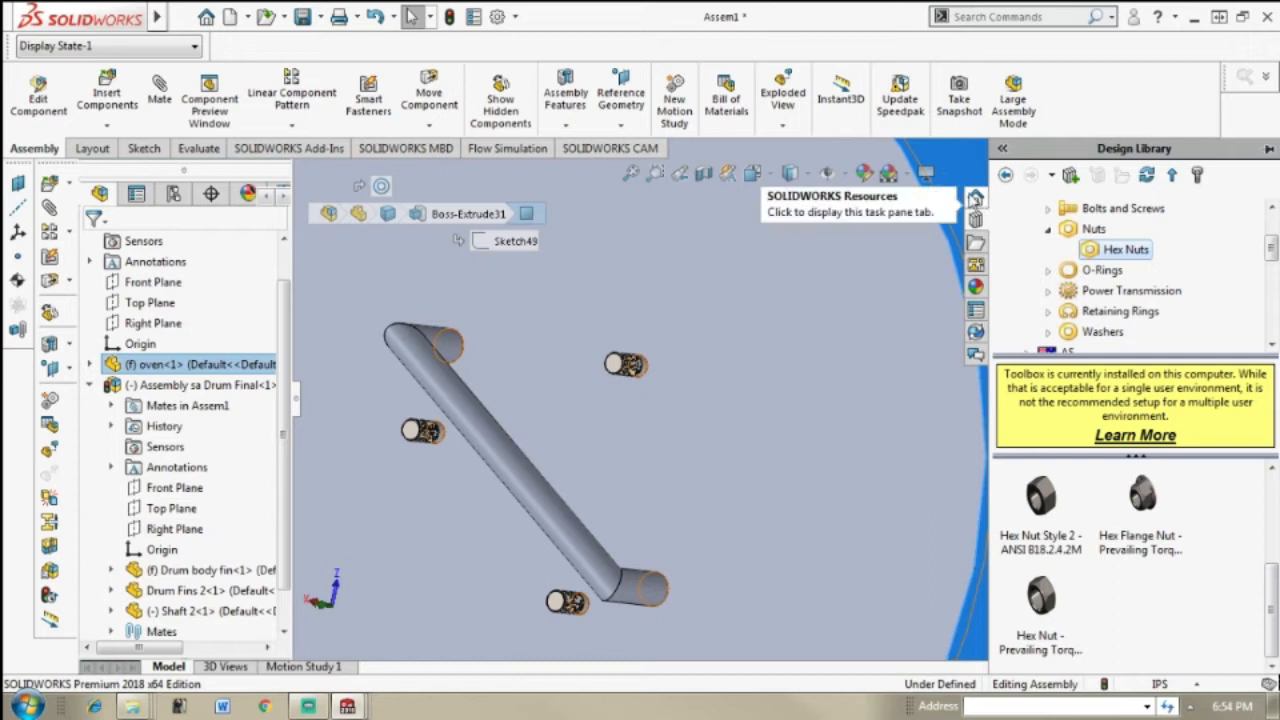
drag(1041, 596, 706, 362)
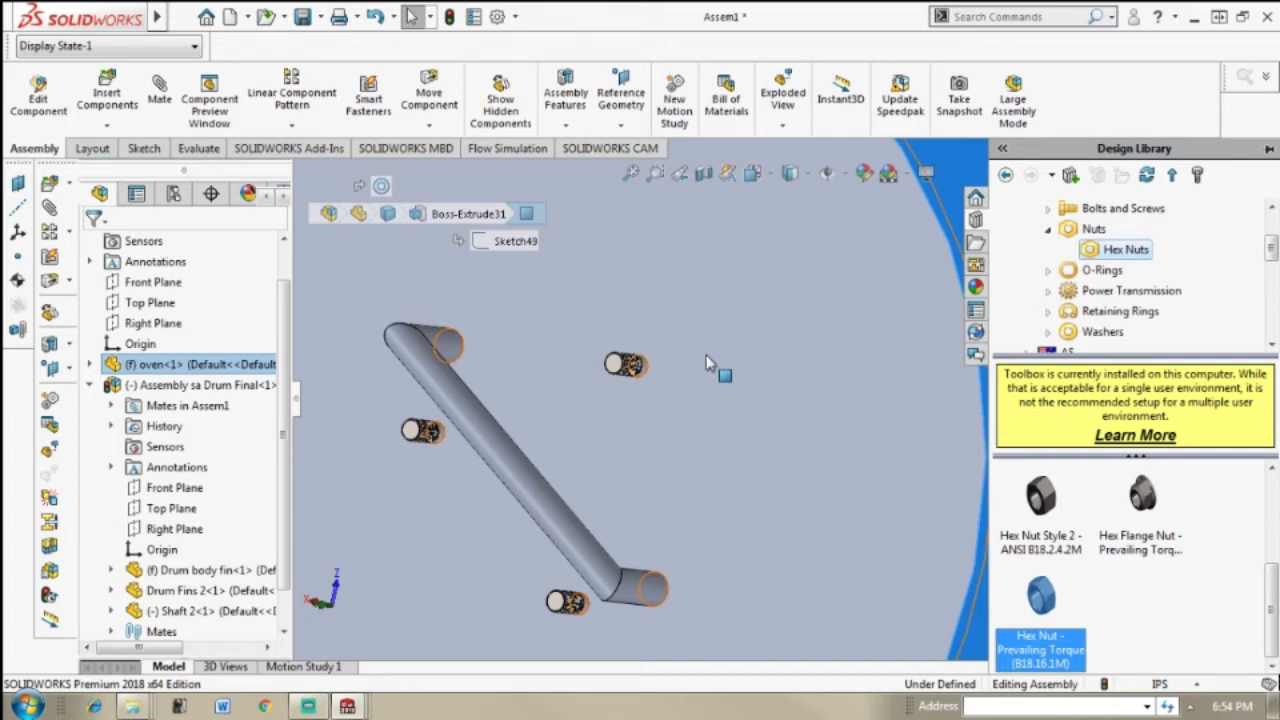
drag(706, 362, 766, 346)
drag(879, 371, 836, 377)
scroll(763, 339, up, 3)
scroll(763, 339, down, 1)
scroll(763, 346, down, 2)
drag(763, 346, 670, 400)
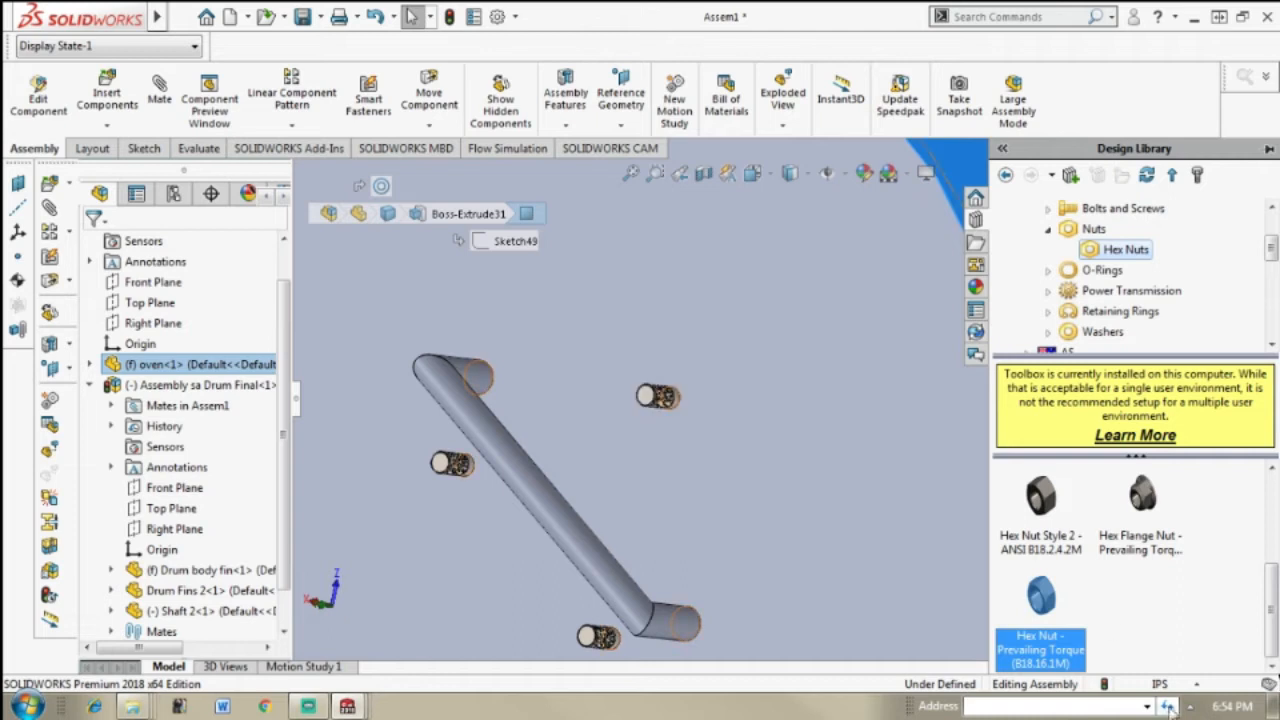
Step: Insert the prevailing torque hex nut at the rod end above the handle, keeping size M5 and simplified thread display
drag(855, 520, 740, 440)
drag(1046, 619, 659, 416)
drag(677, 391, 669, 392)
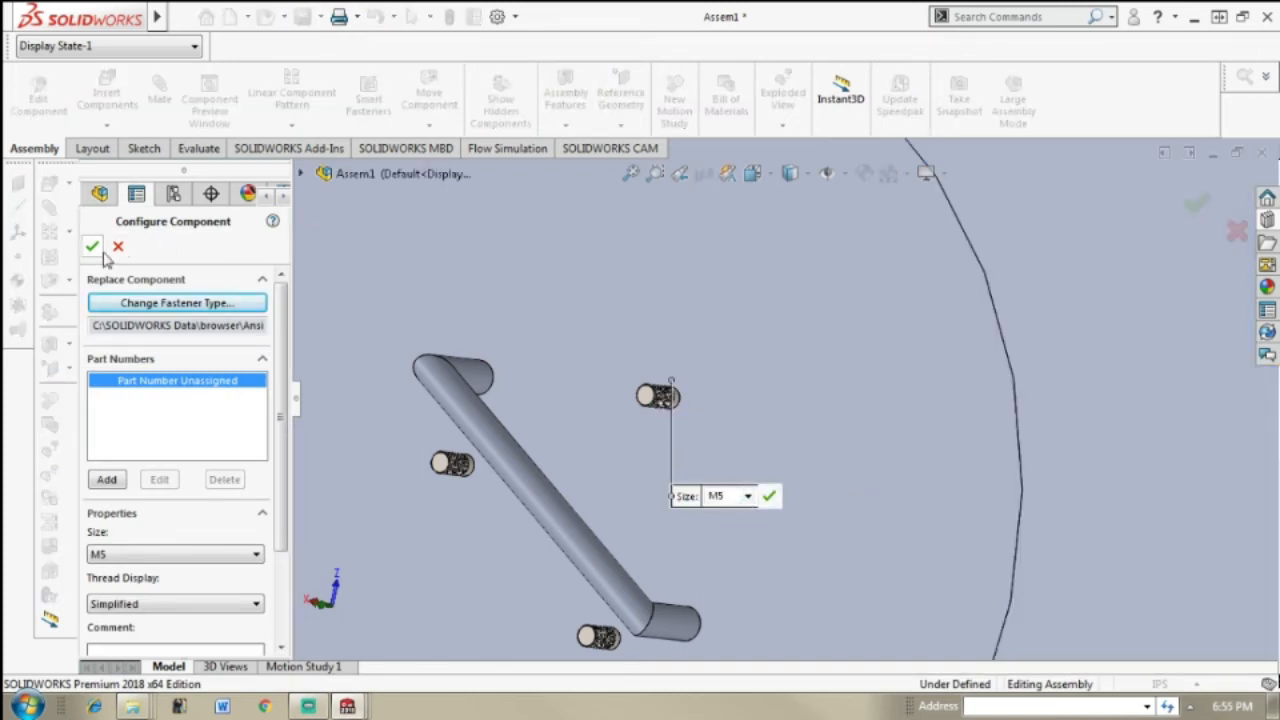
click(777, 502)
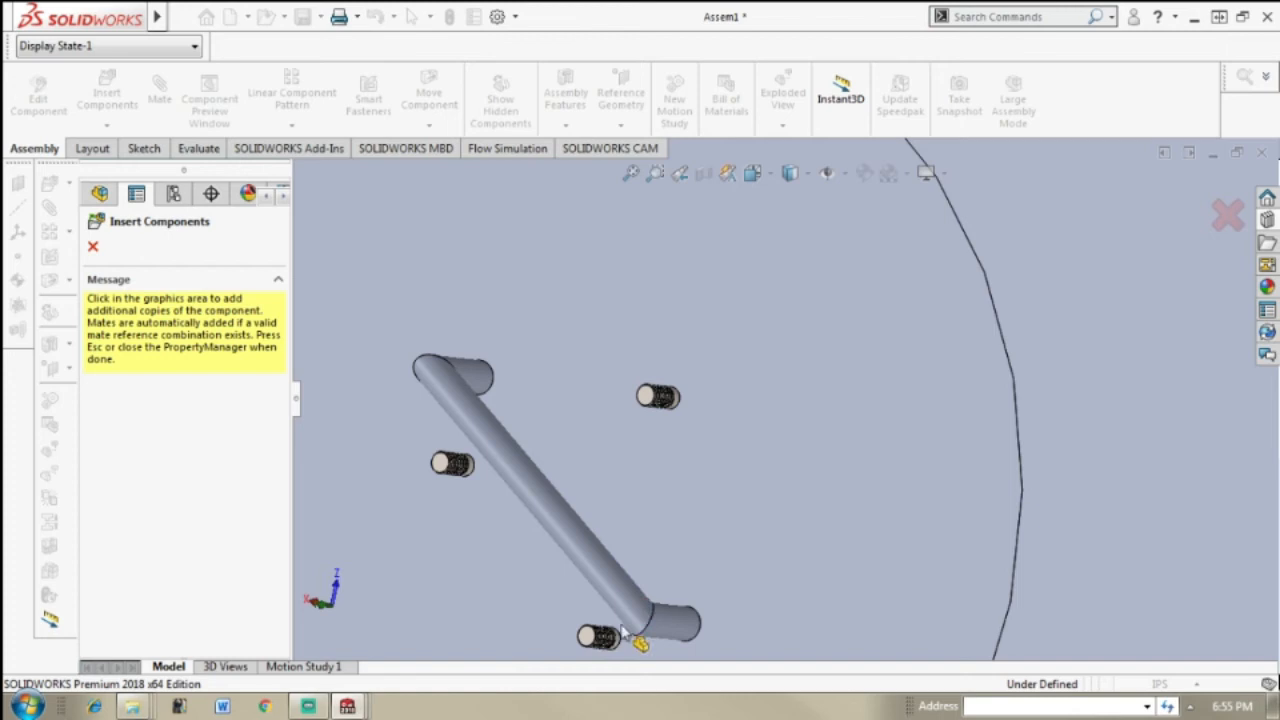
Step: Place two more copies of the M5 nut on the other two rod ends below the handle and finish inserting
scroll(736, 452, up, 2)
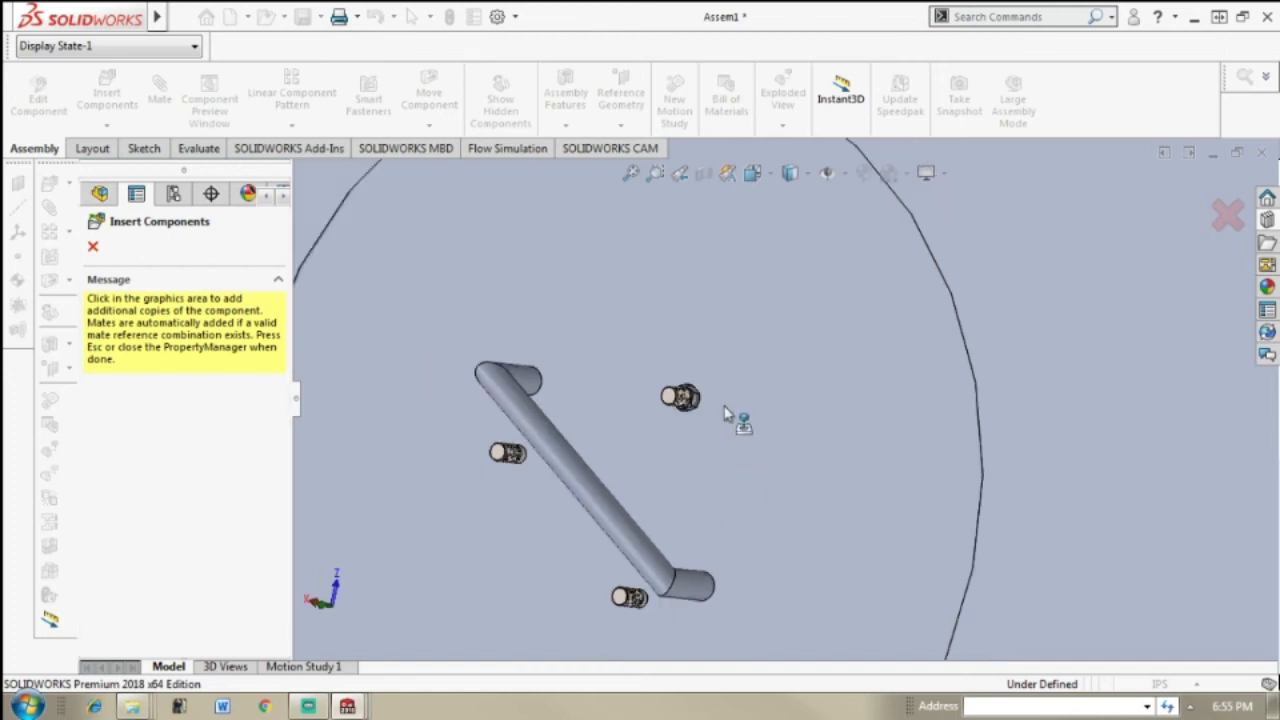
click(648, 598)
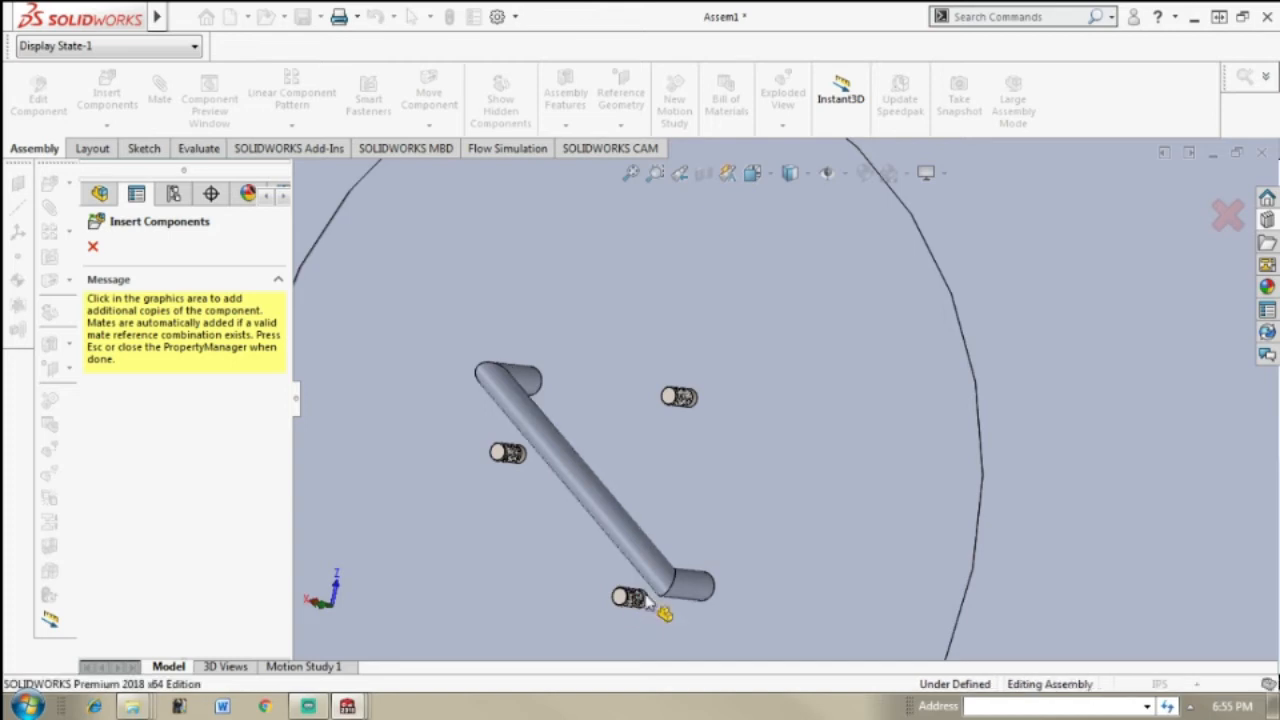
click(520, 449)
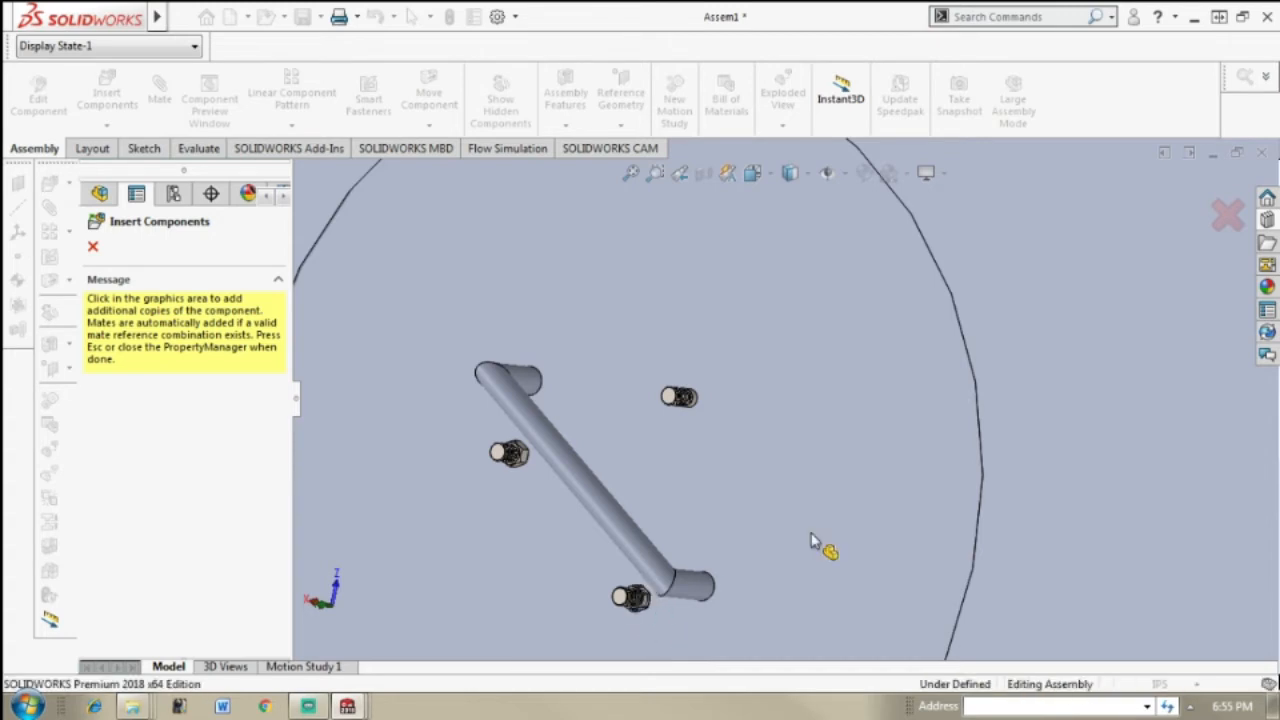
click(1230, 218)
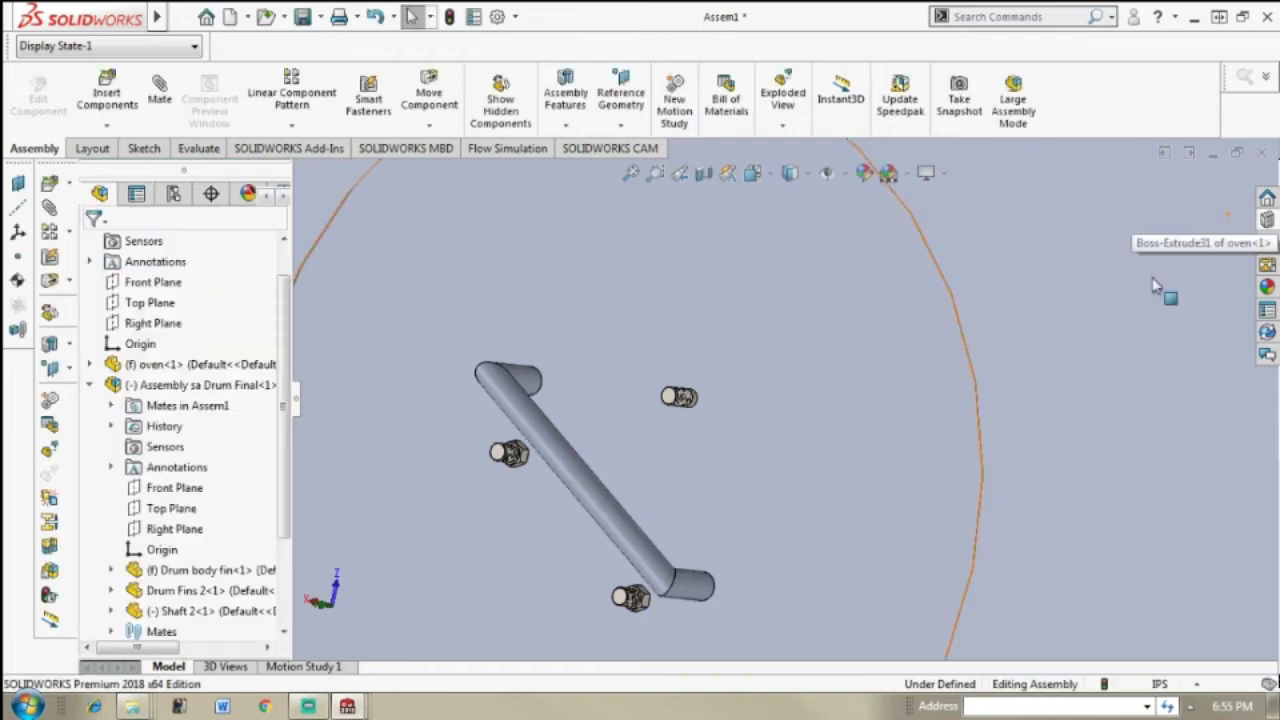
Step: Fit another M5 prevailing torque hex nut onto the remaining bare rod end above the handle and finish inserting
scroll(798, 495, up, 1)
middle_drag(798, 495, 826, 437)
scroll(760, 423, down, 2)
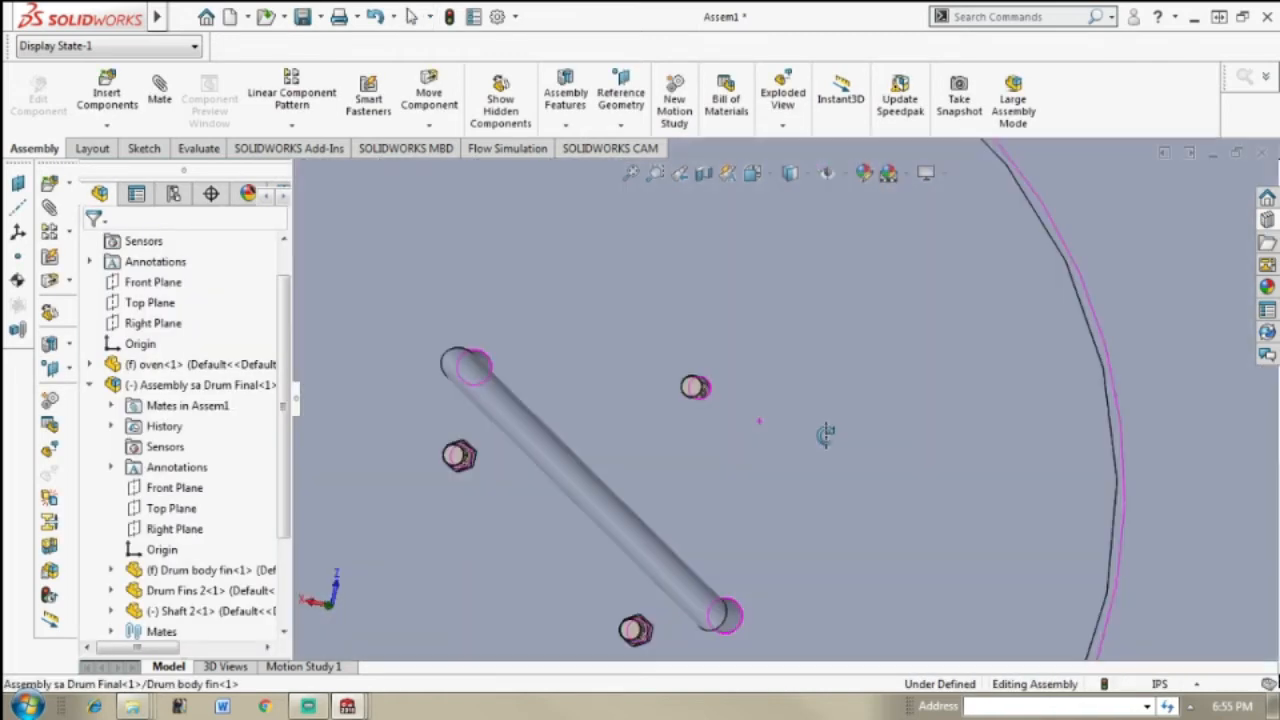
click(1267, 220)
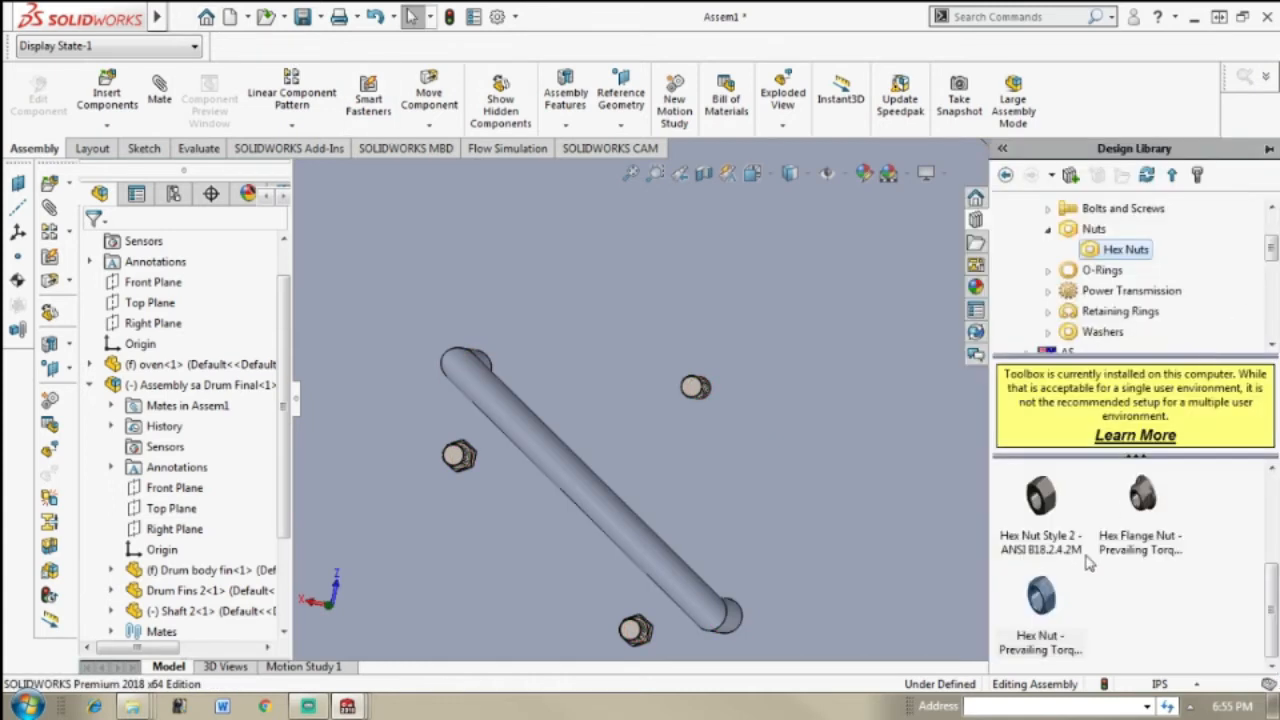
drag(1035, 612, 812, 396)
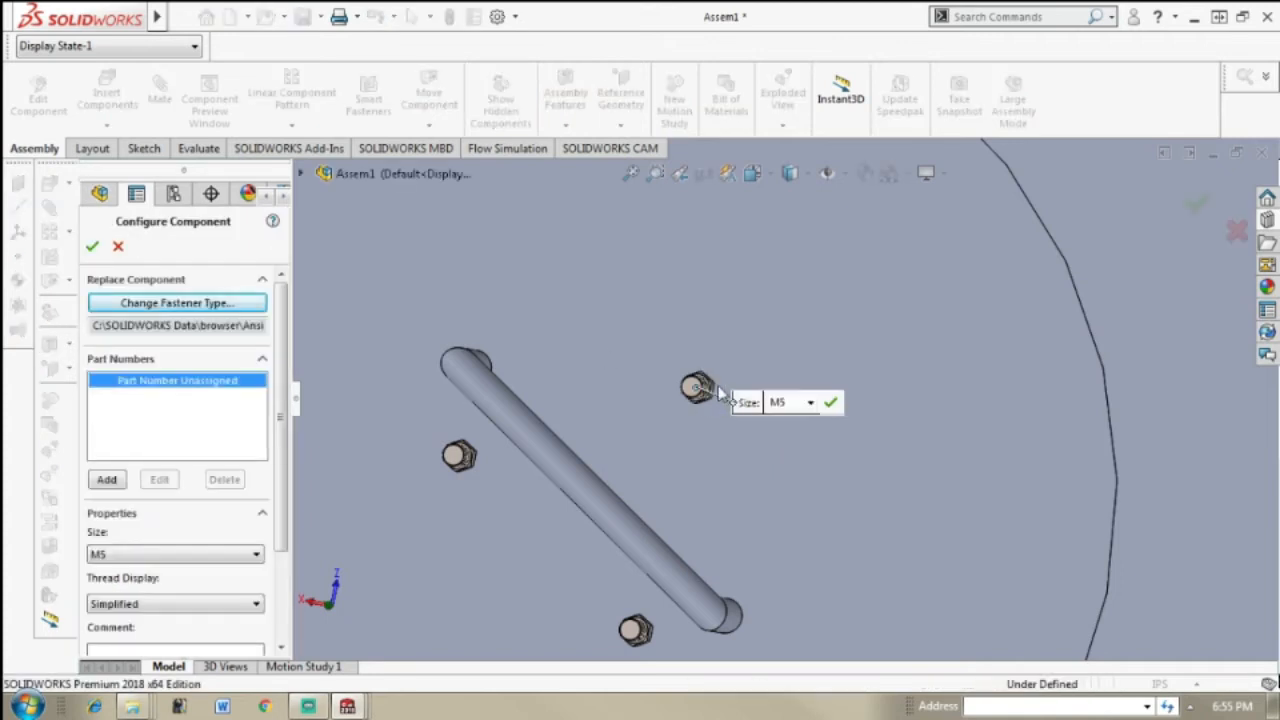
click(831, 402)
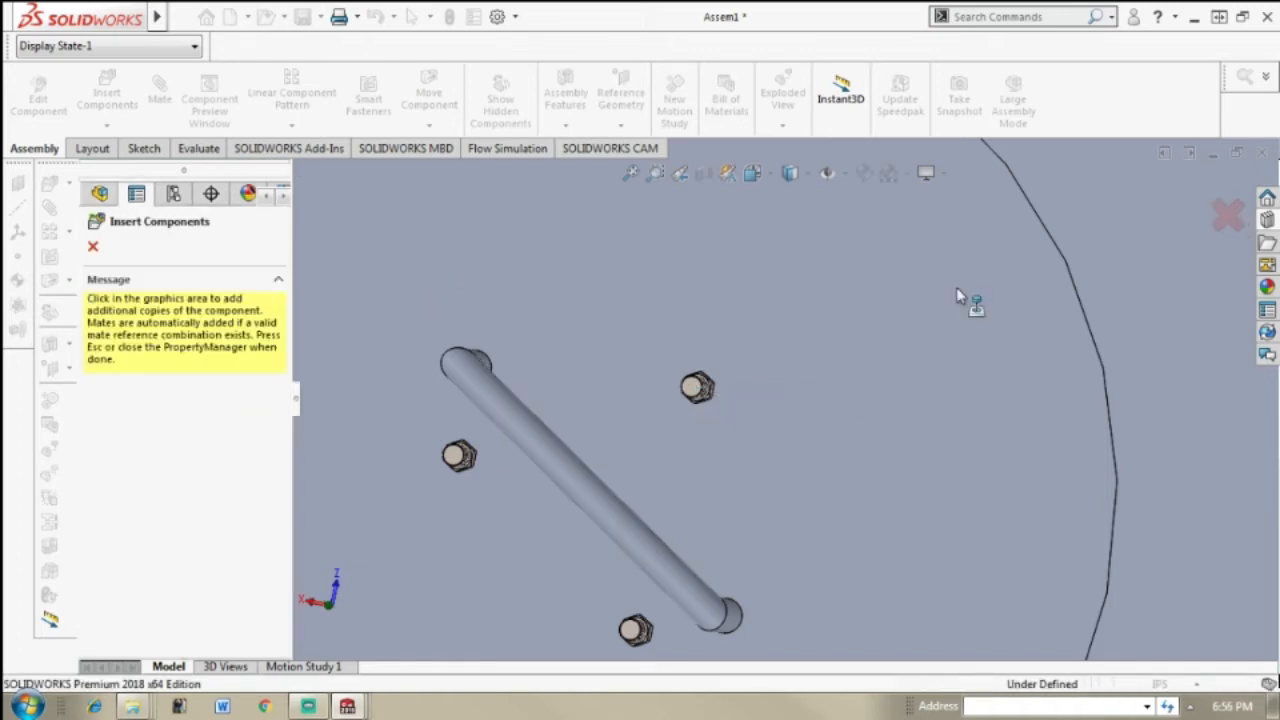
click(1228, 214)
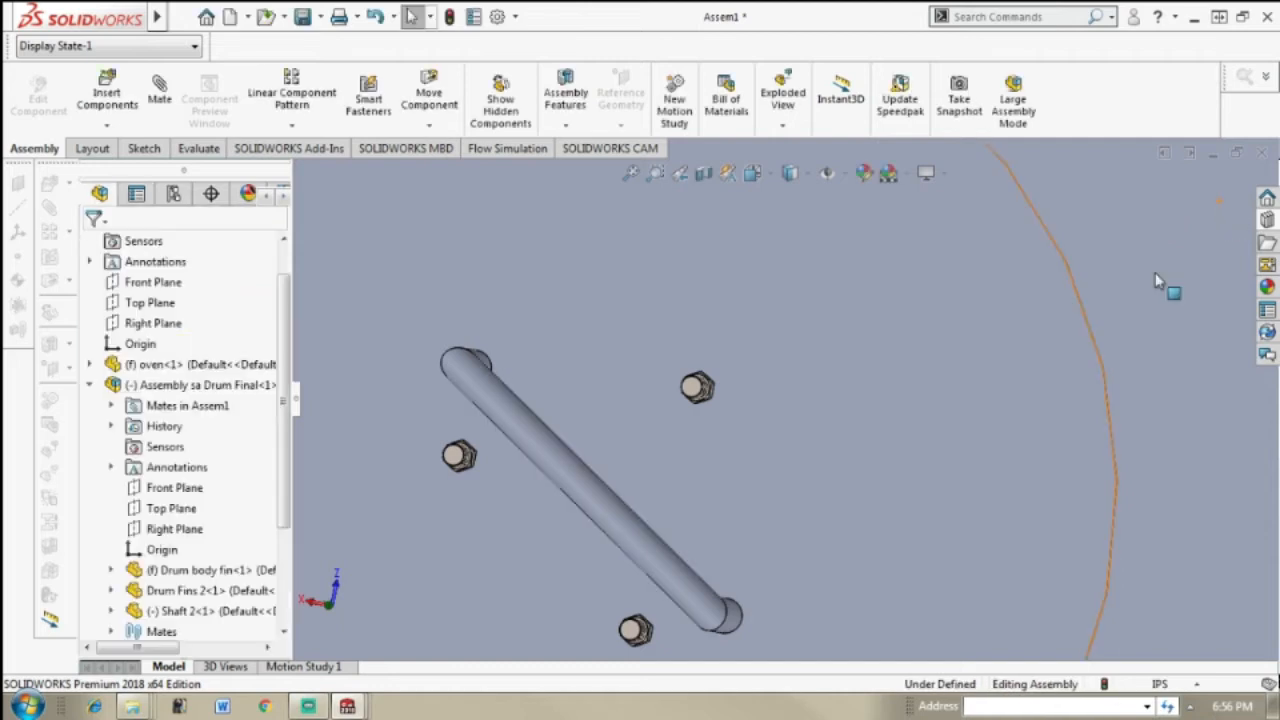
Step: Examine how the drum face with its handle and nuts sits in the oven's round opening, up close and from a distance
scroll(1047, 338, up, 9)
middle_drag(885, 371, 841, 372)
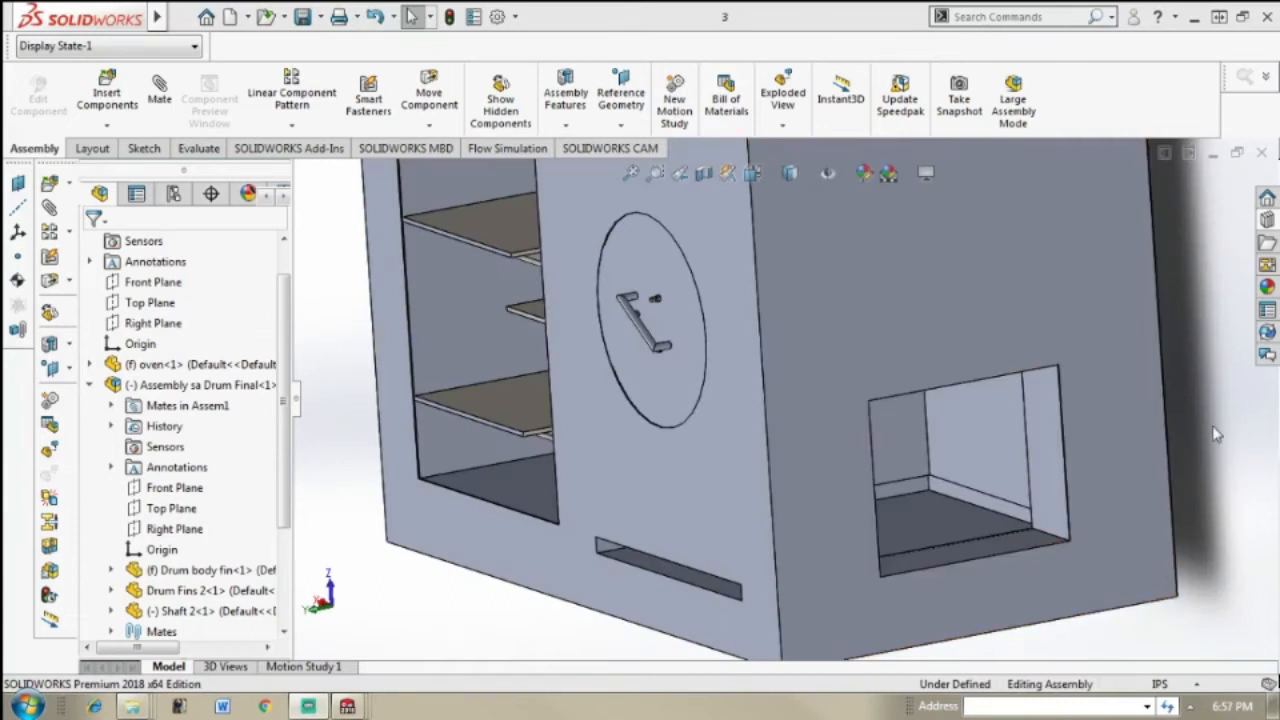
middle_drag(920, 424, 946, 420)
scroll(952, 464, up, 1)
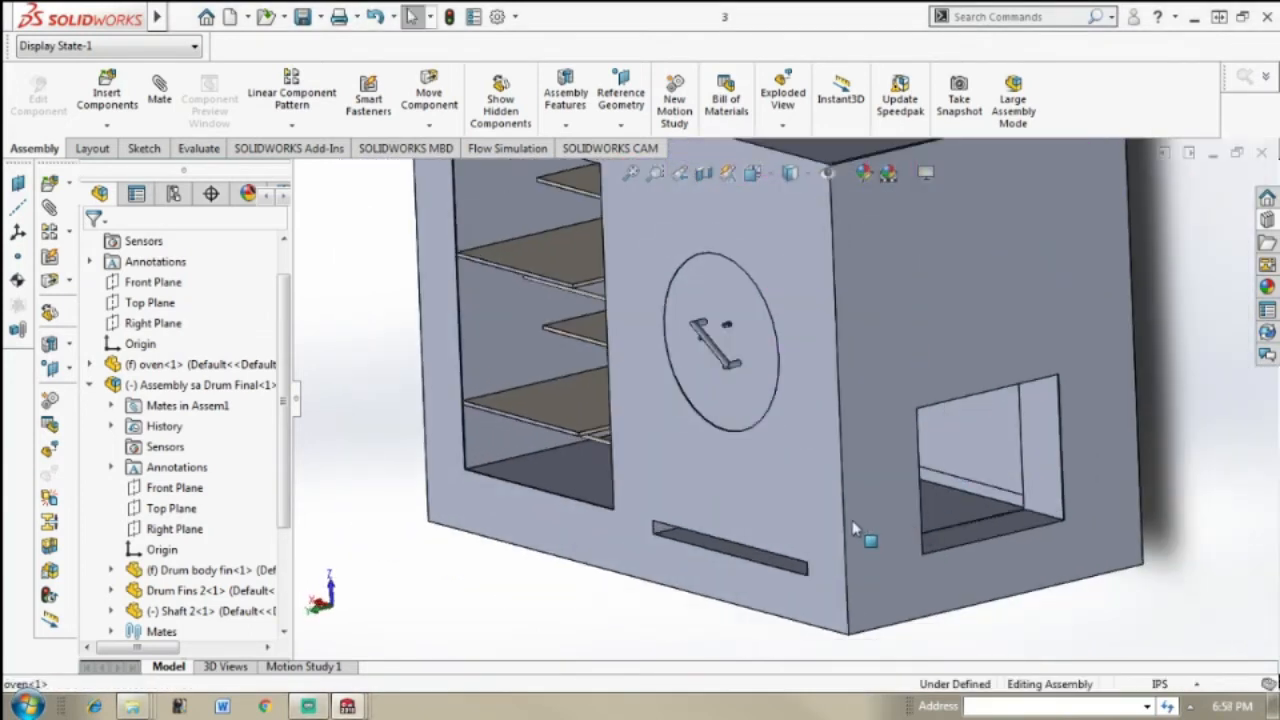
scroll(855, 530, down, 2)
middle_drag(950, 508, 820, 277)
scroll(866, 334, up, 1)
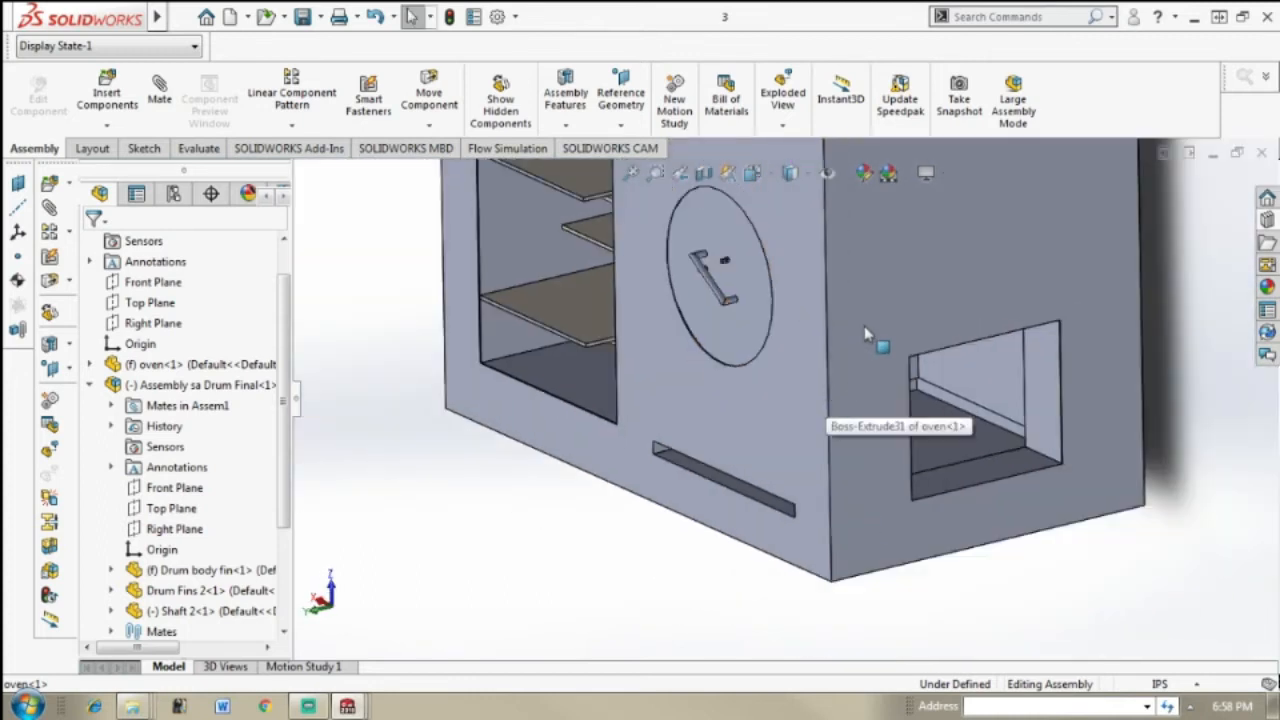
scroll(758, 305, down, 1)
middle_drag(734, 308, 770, 283)
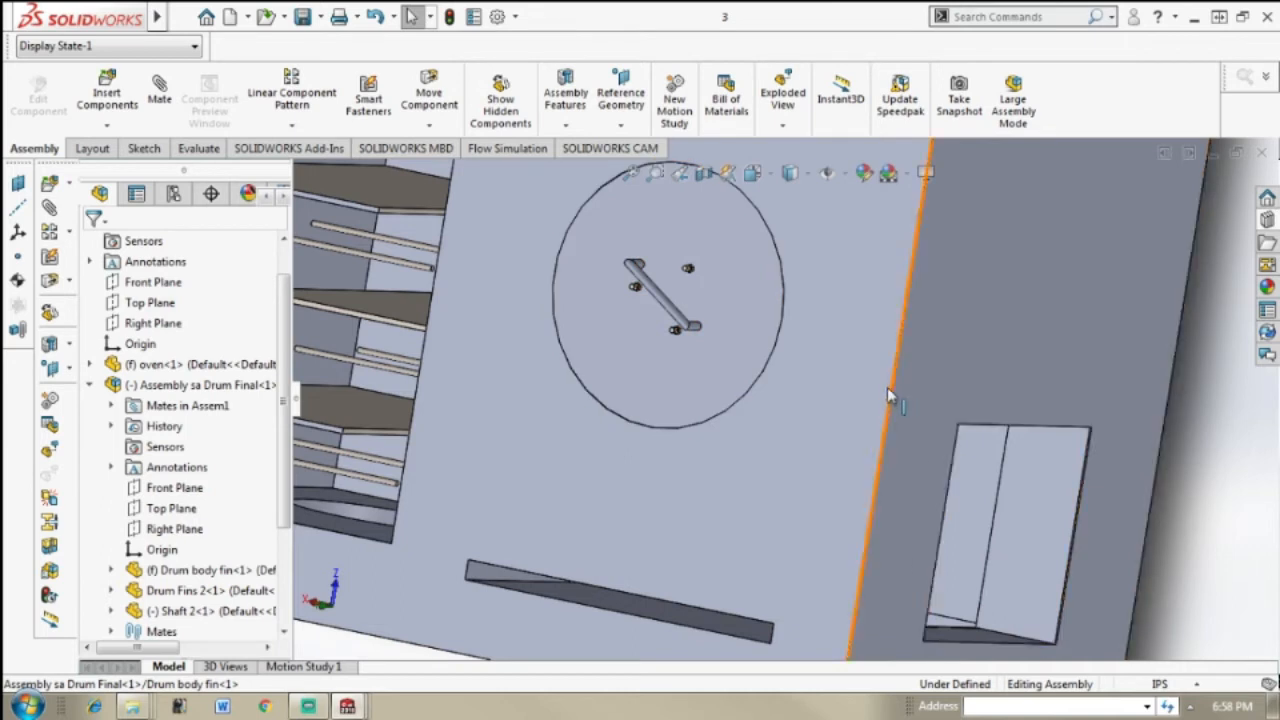
middle_drag(890, 389, 839, 339)
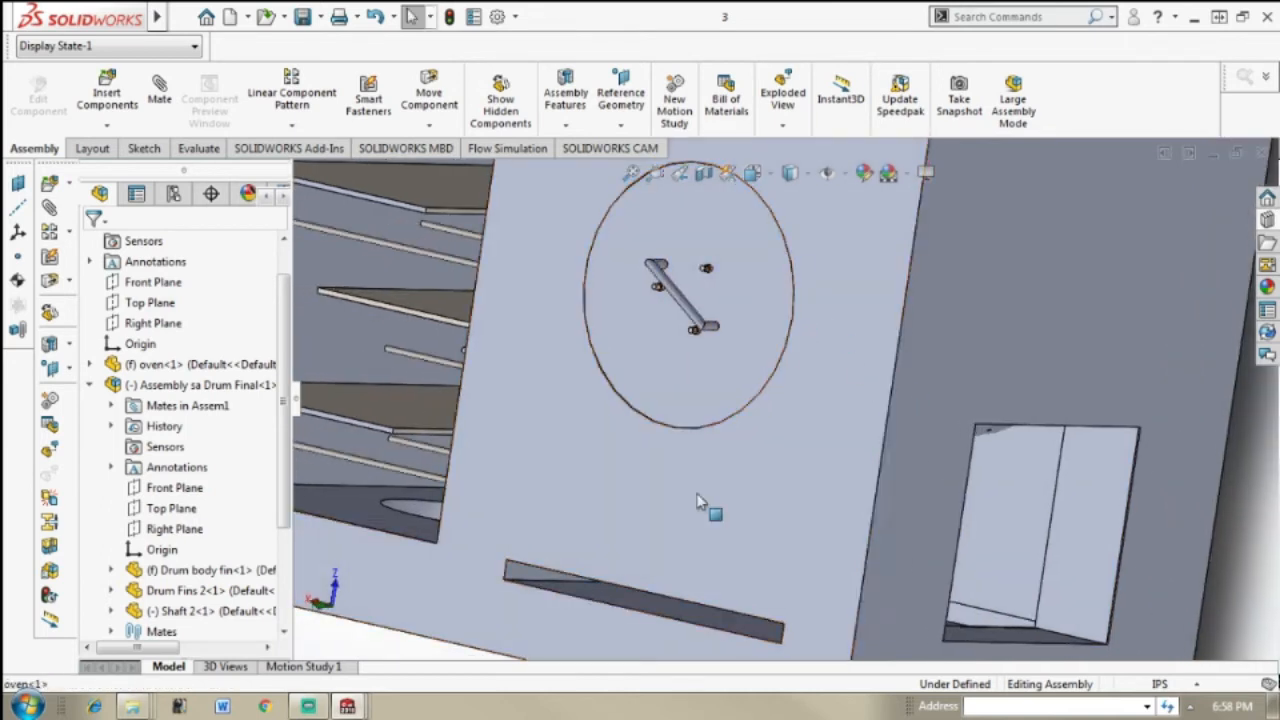
scroll(795, 300, up, 4)
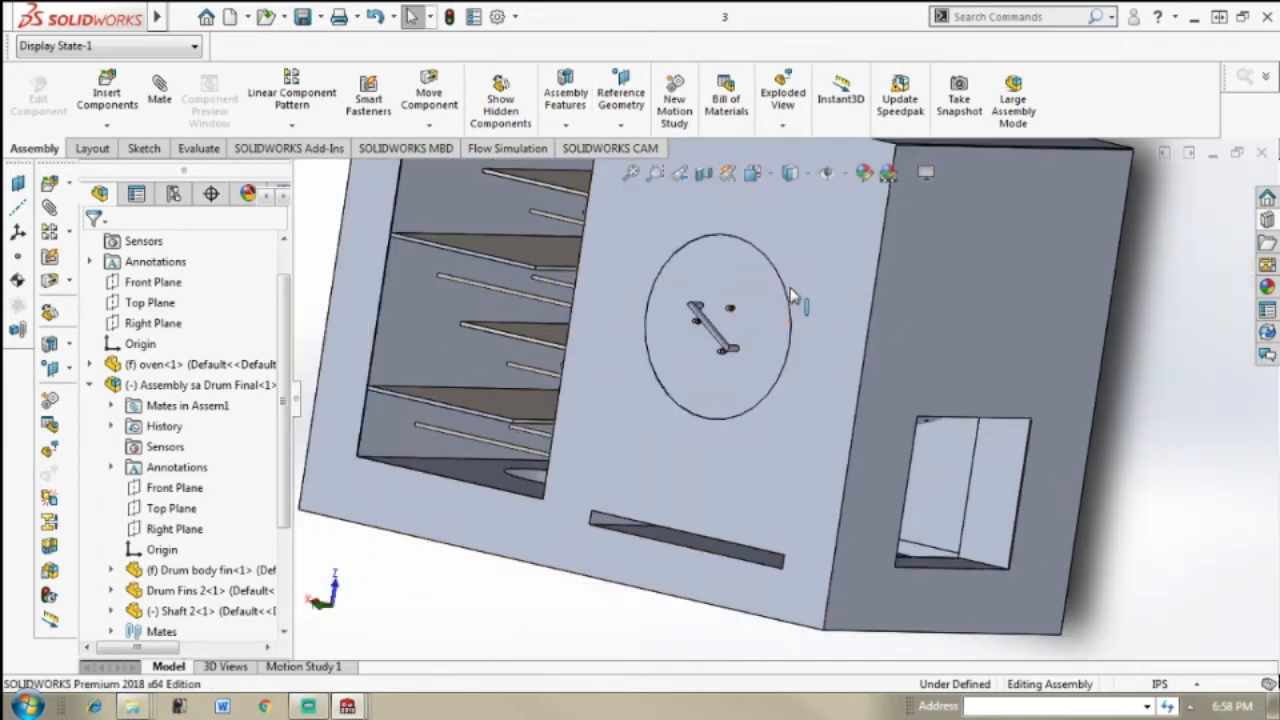
middle_drag(786, 300, 771, 275)
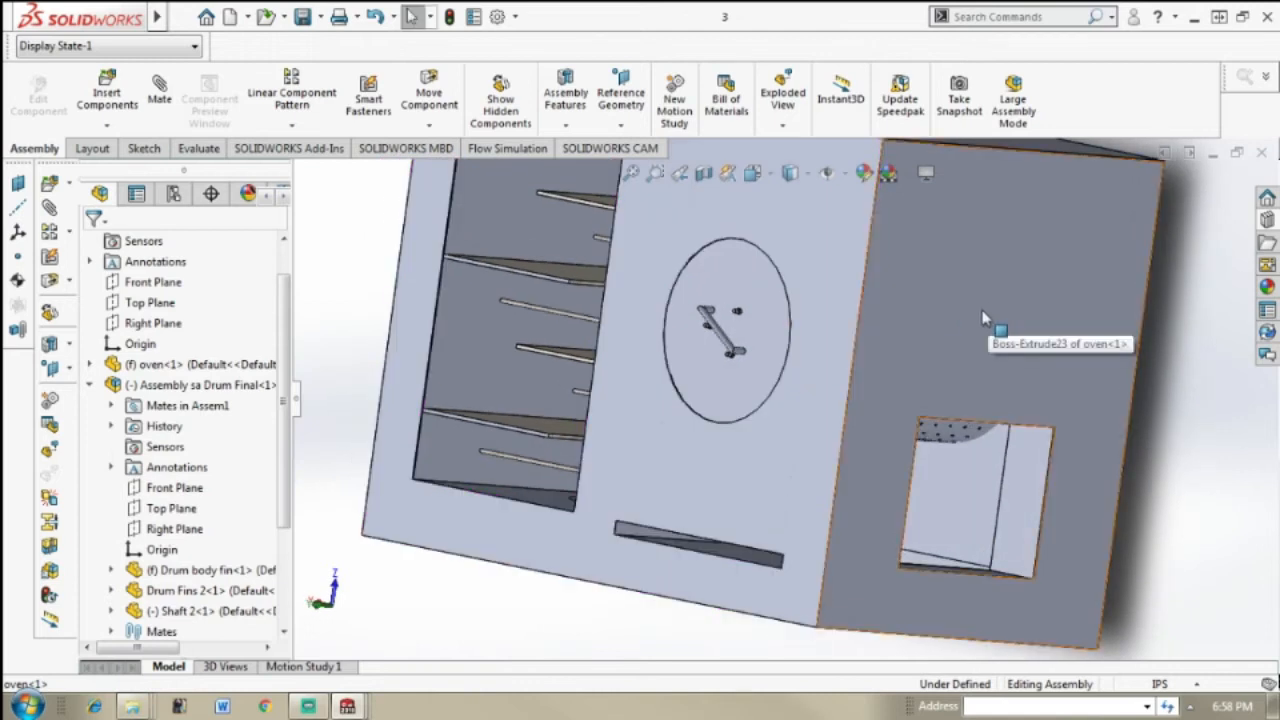
scroll(985, 318, down, 3)
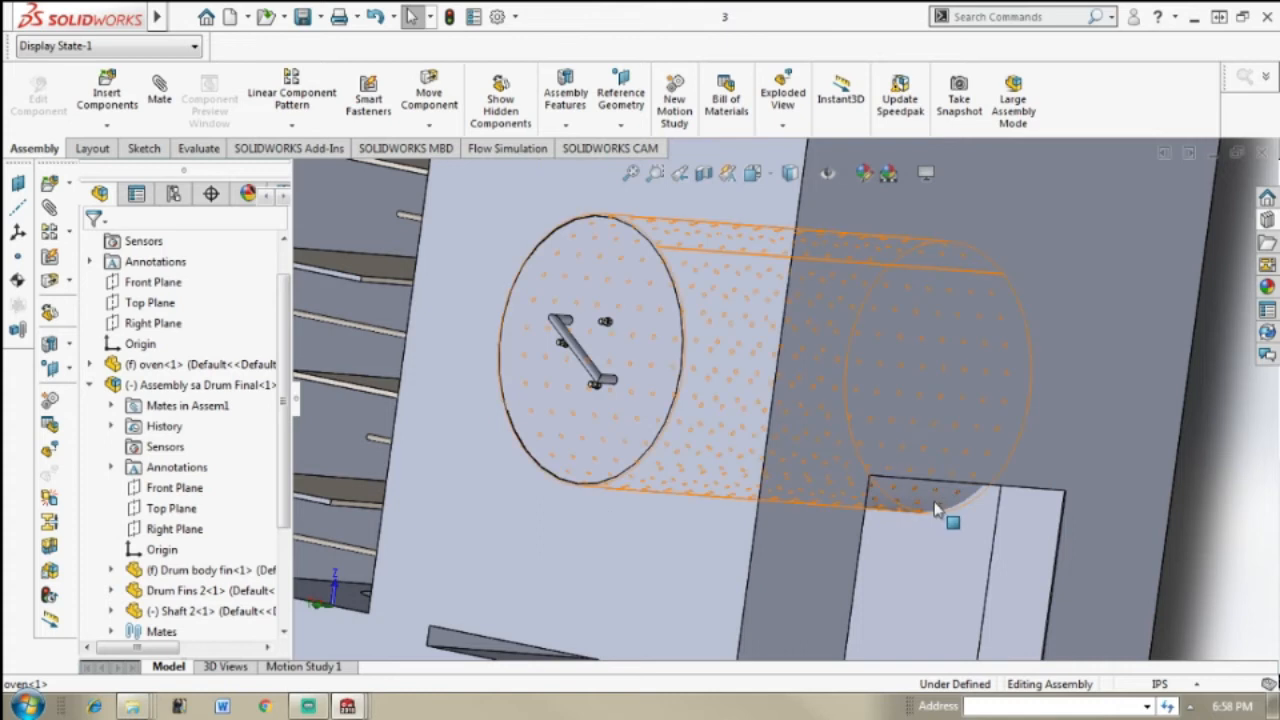
Step: Examine the rectangular opening in the oven's side wall and its interior, and view the whole oven from several angles
middle_drag(849, 580, 797, 620)
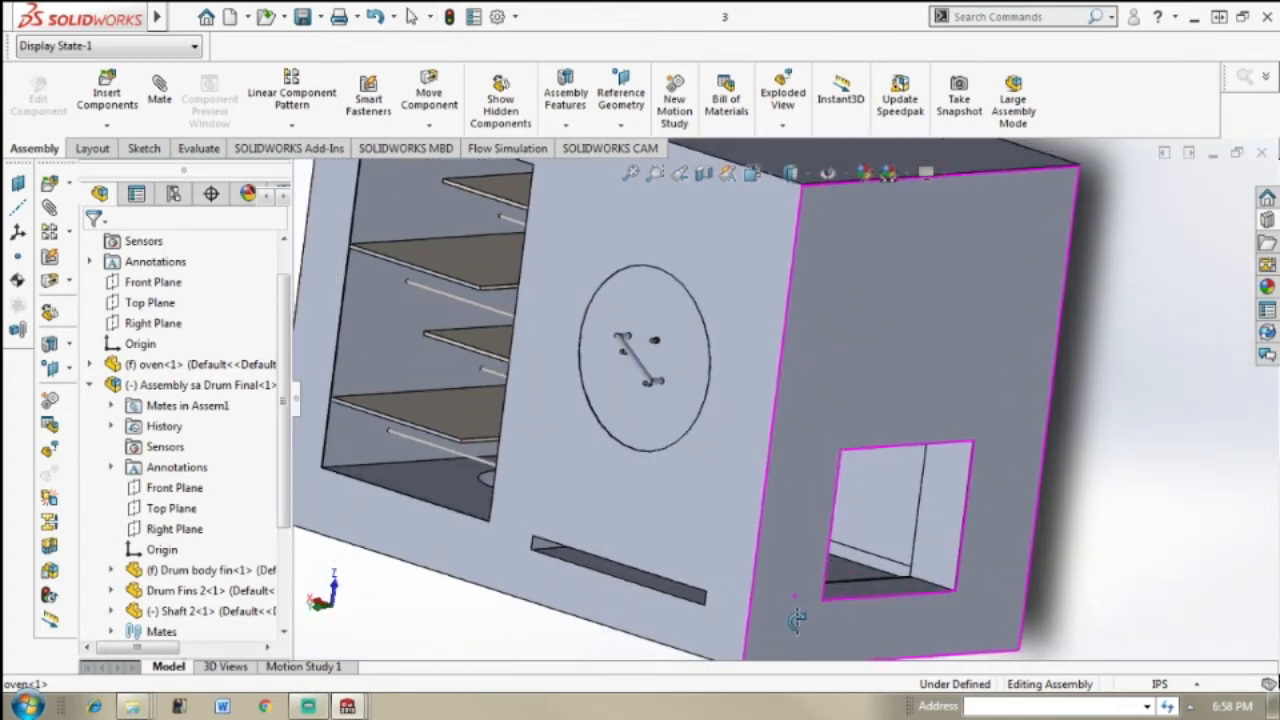
middle_drag(875, 608, 868, 605)
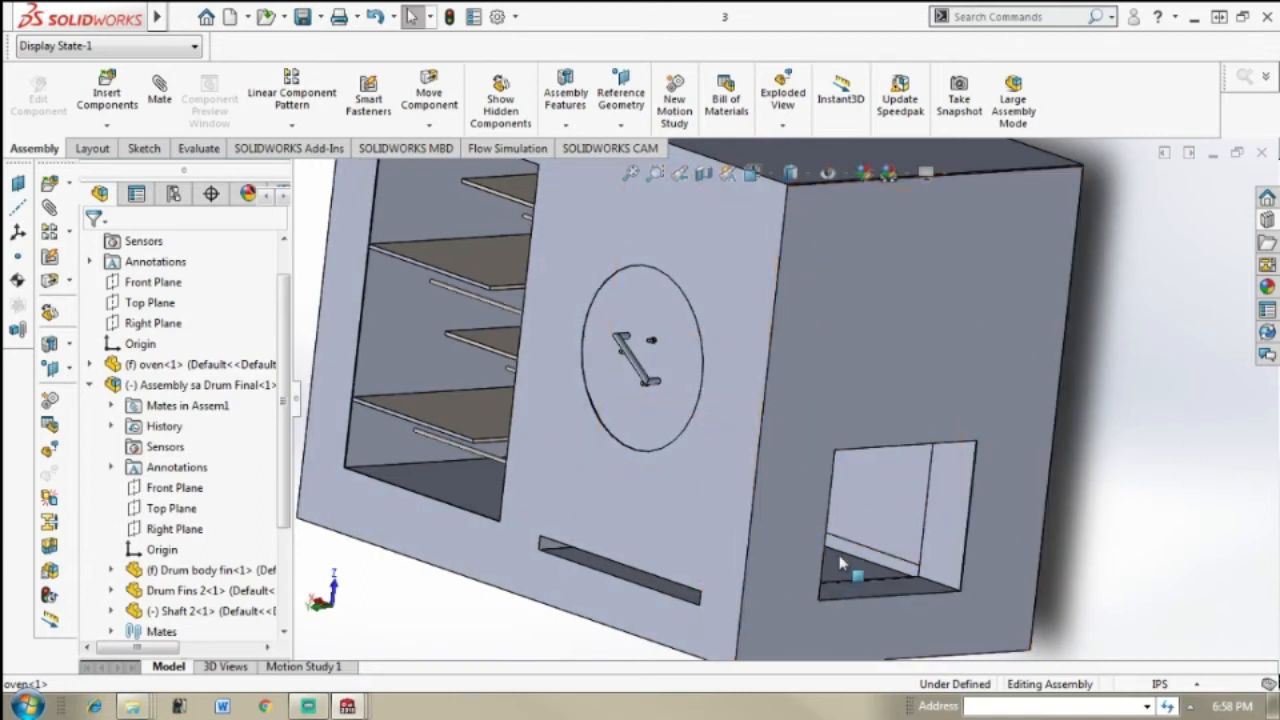
middle_drag(857, 620, 830, 614)
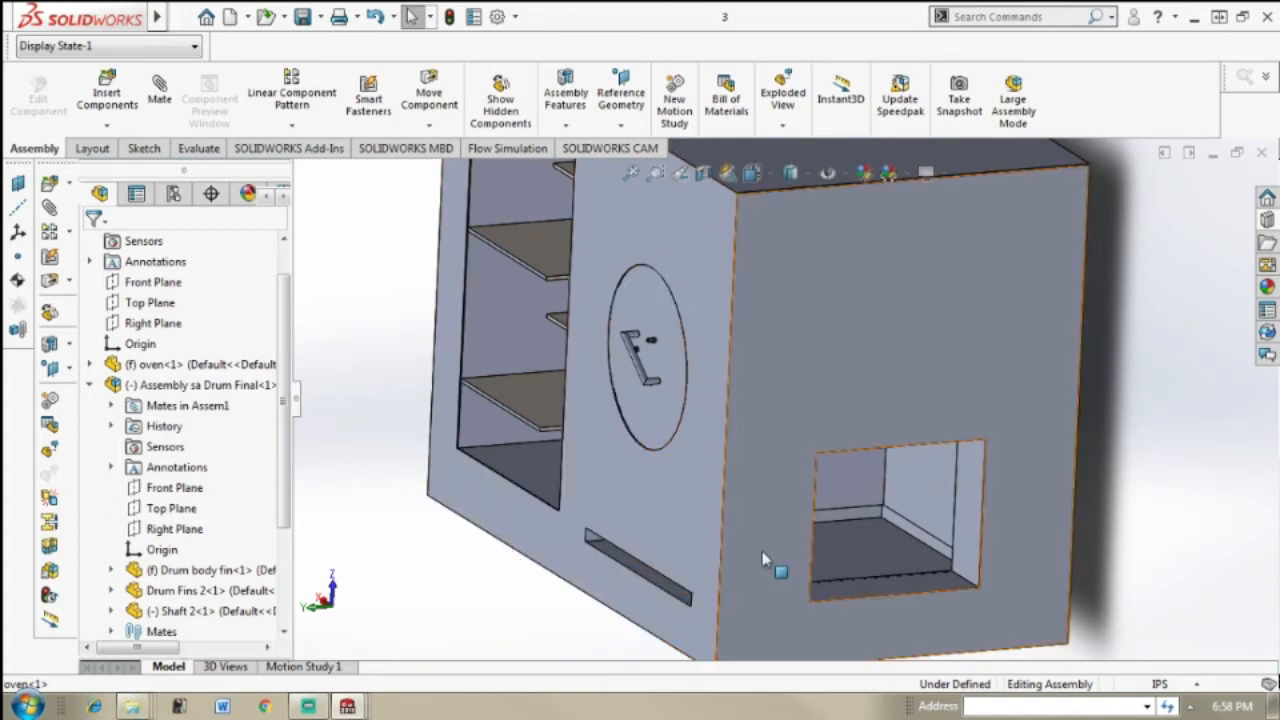
key(f)
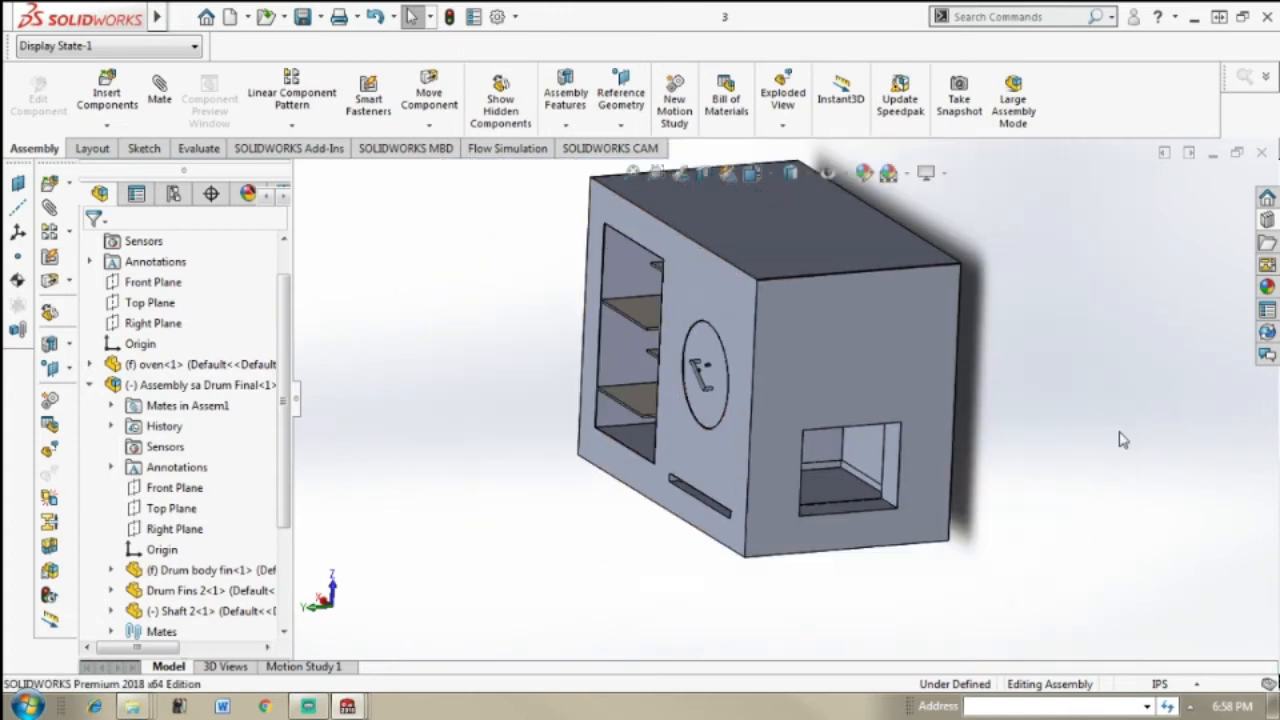
middle_drag(897, 322, 923, 300)
scroll(927, 304, down, 3)
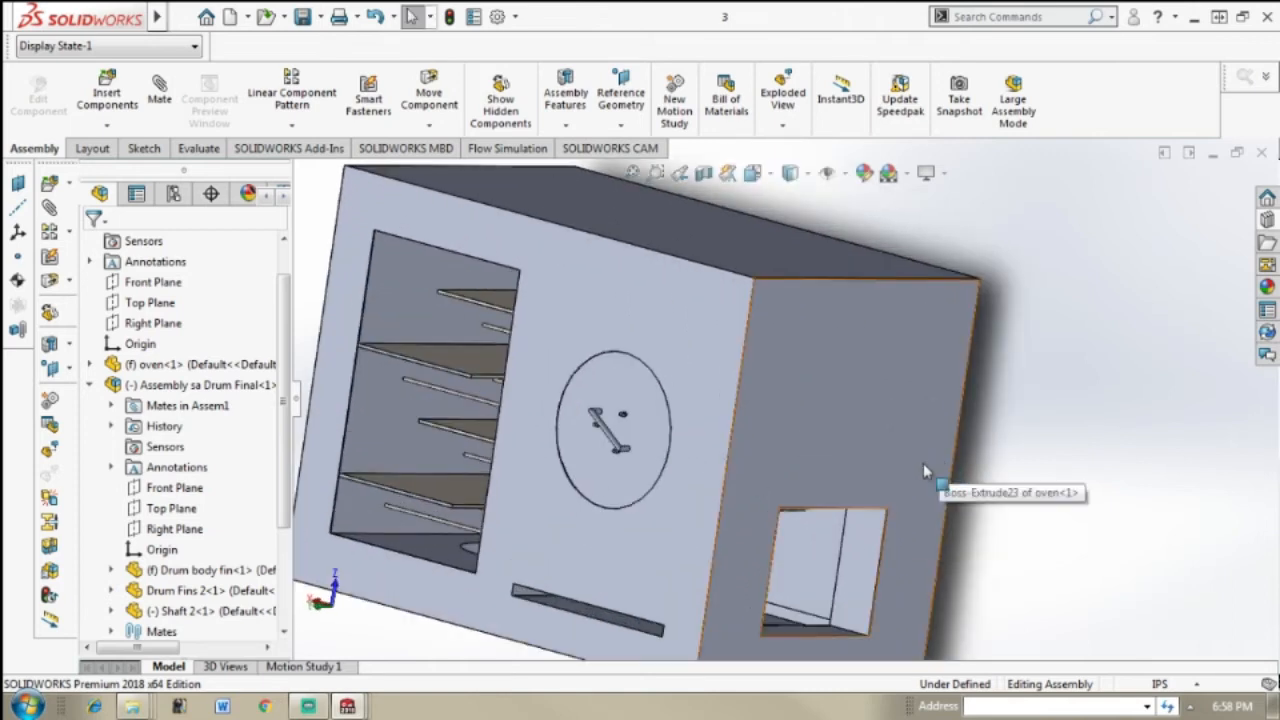
middle_drag(850, 490, 840, 565)
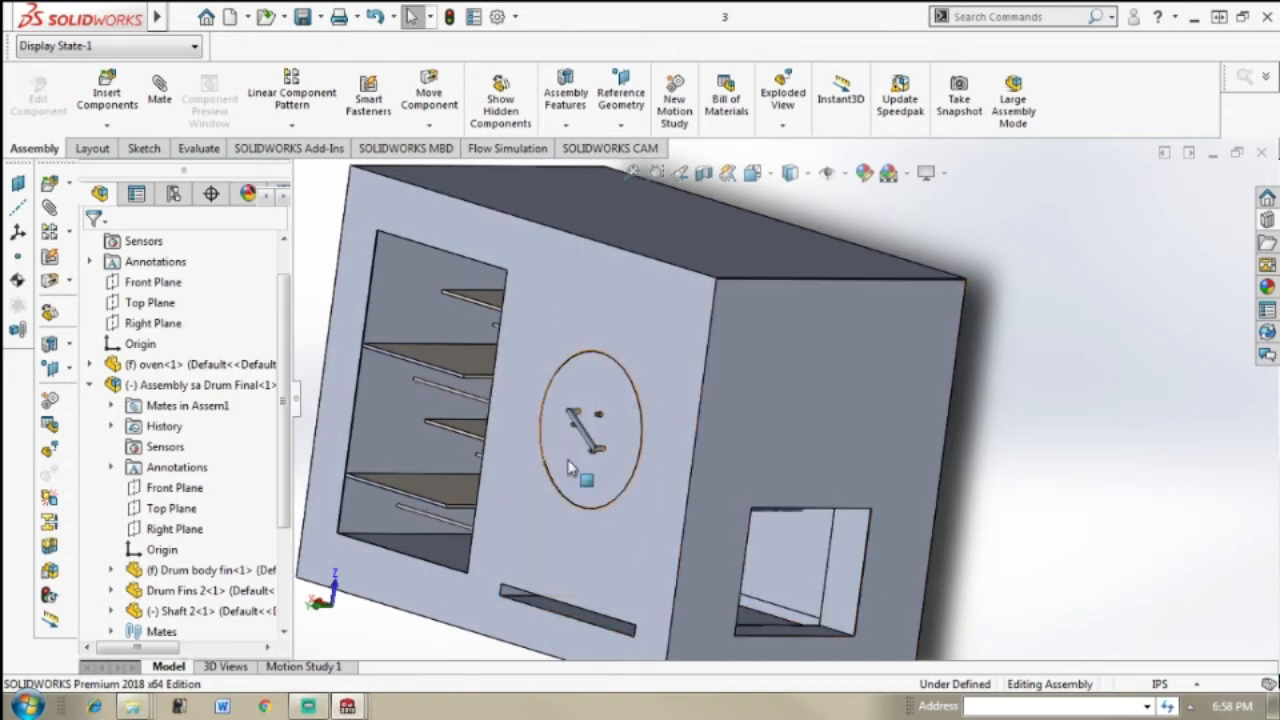
click(618, 430)
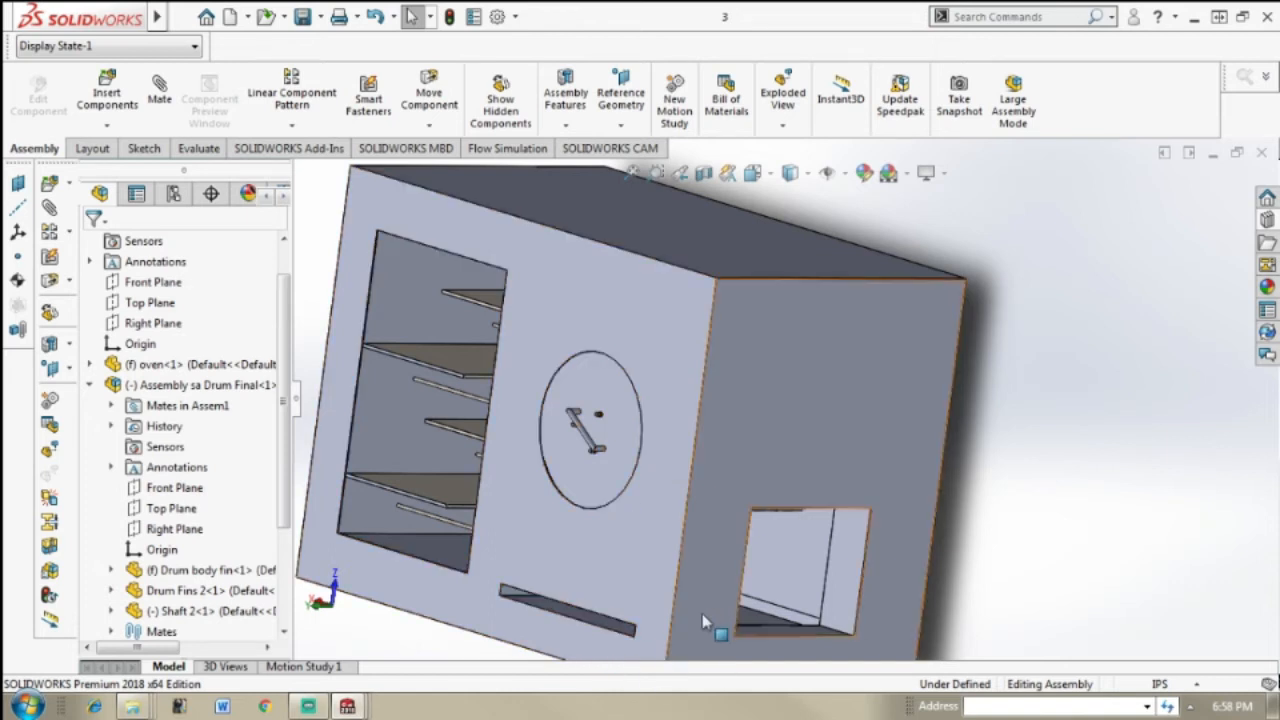
scroll(718, 660, up, 2)
scroll(770, 550, down, 5)
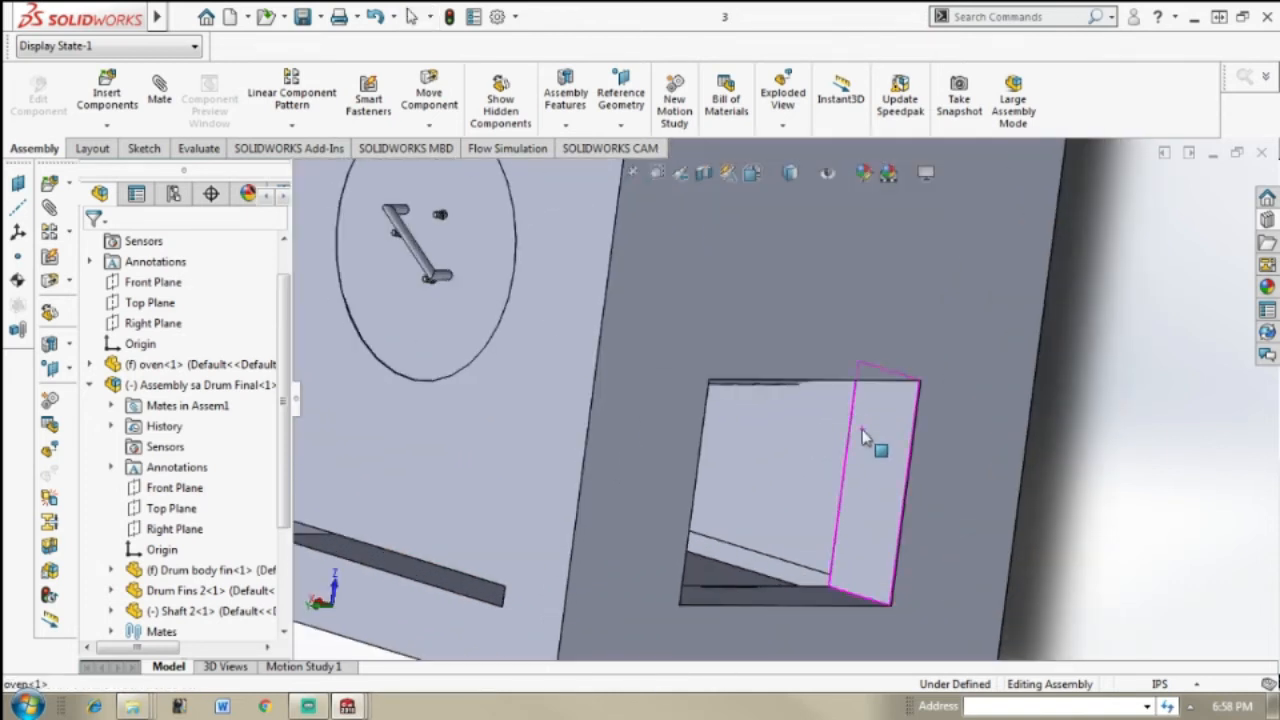
middle_drag(862, 429, 849, 437)
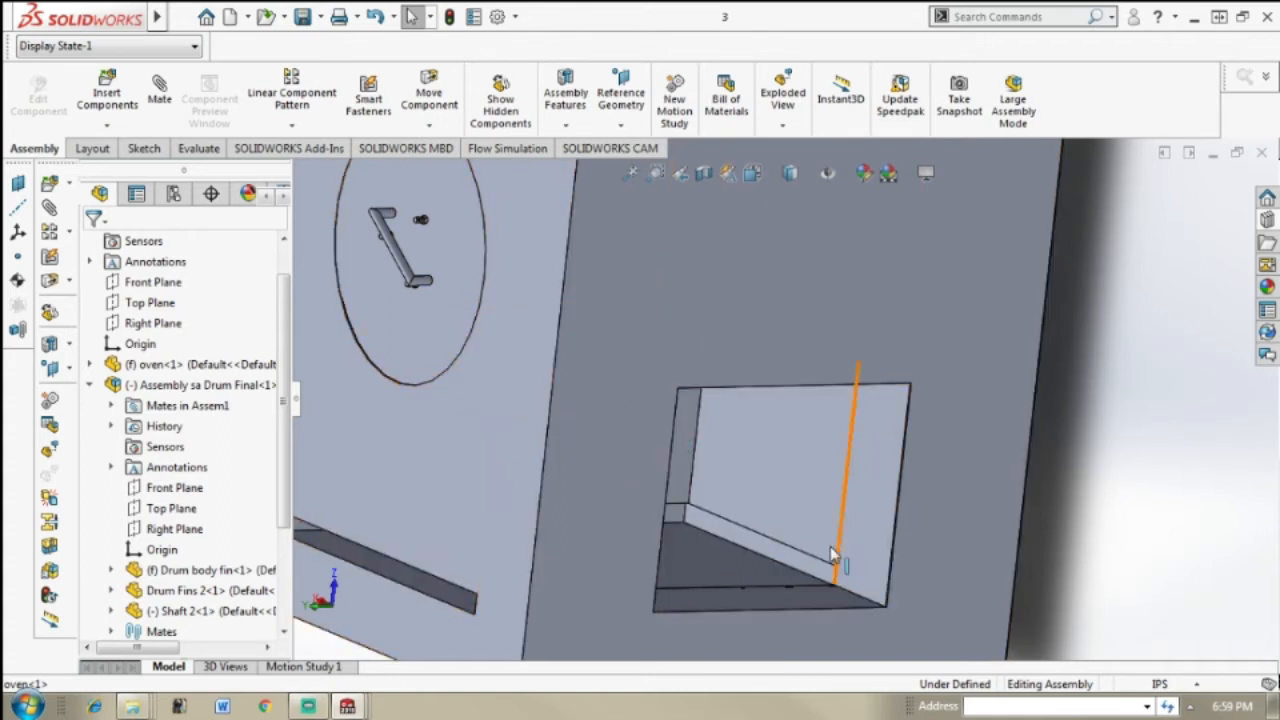
scroll(779, 563, up, 3)
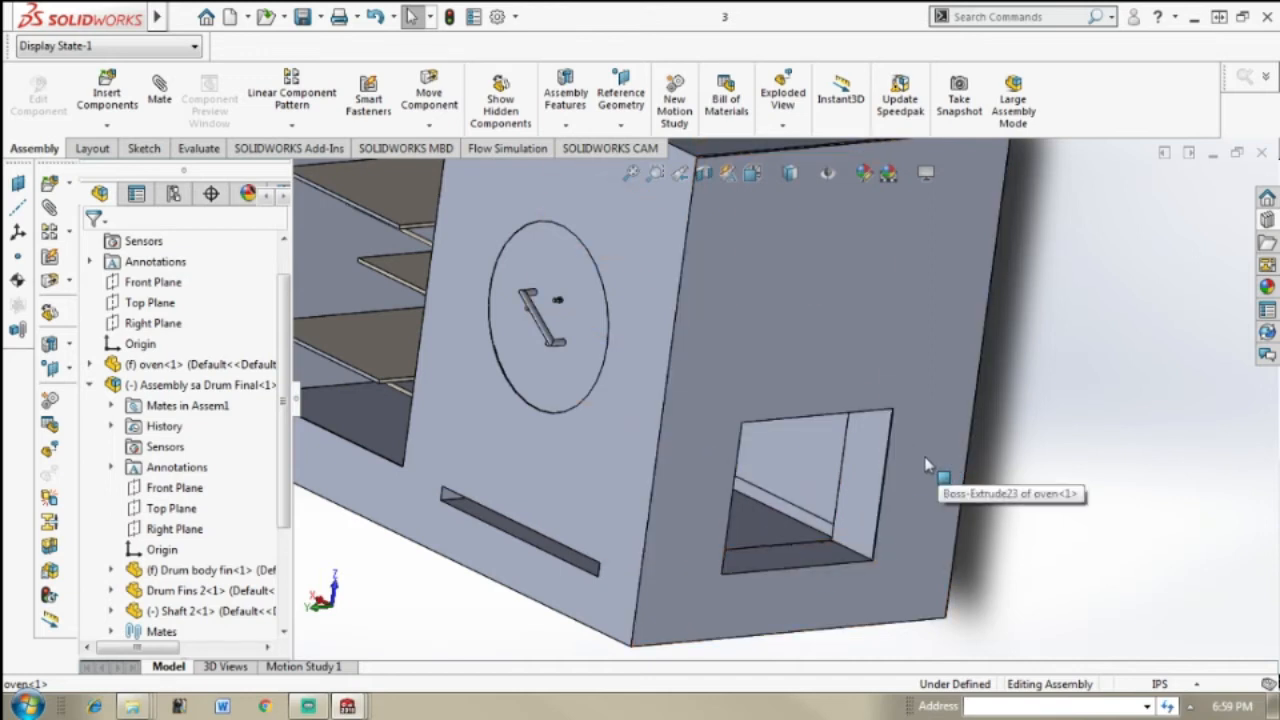
middle_drag(940, 458, 914, 462)
scroll(871, 380, up, 5)
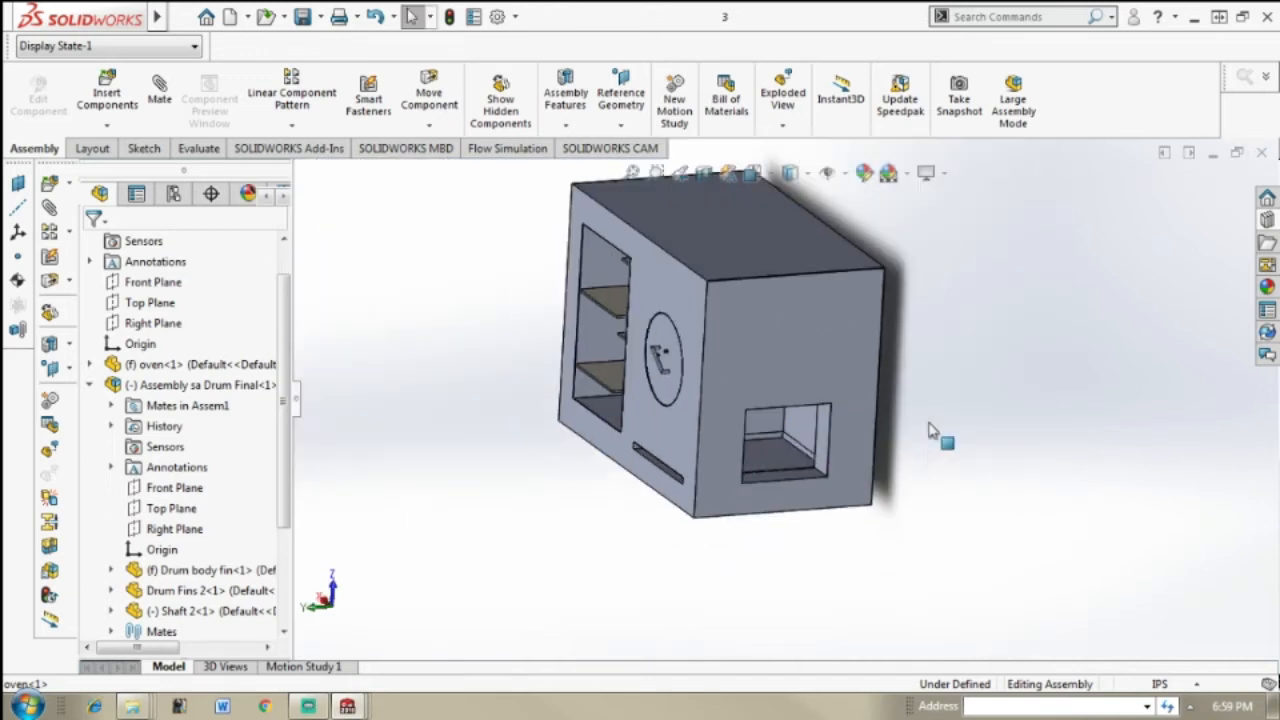
Step: Examine the oven's front with its shelf compartment, drum opening and horizontal slot from several angles
middle_drag(822, 352, 1001, 325)
scroll(972, 324, down, 2)
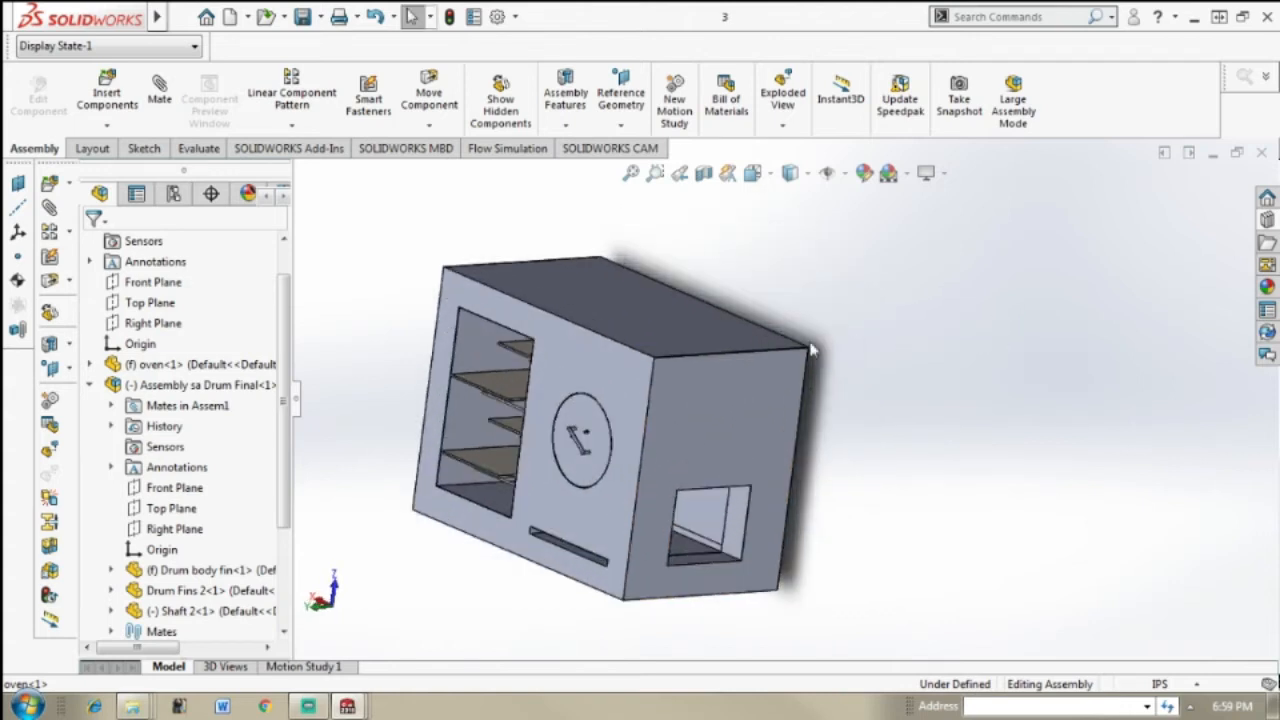
middle_drag(812, 350, 789, 346)
middle_drag(614, 350, 643, 351)
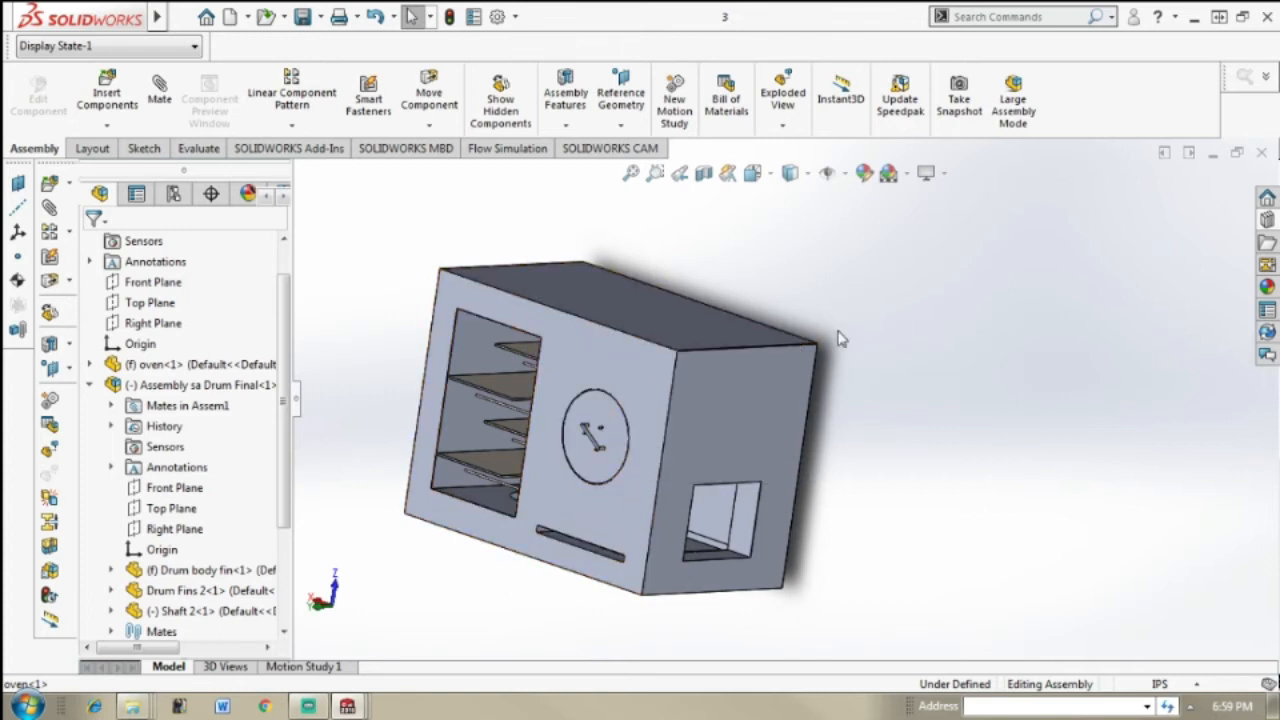
middle_drag(760, 395, 790, 382)
scroll(759, 369, down, 3)
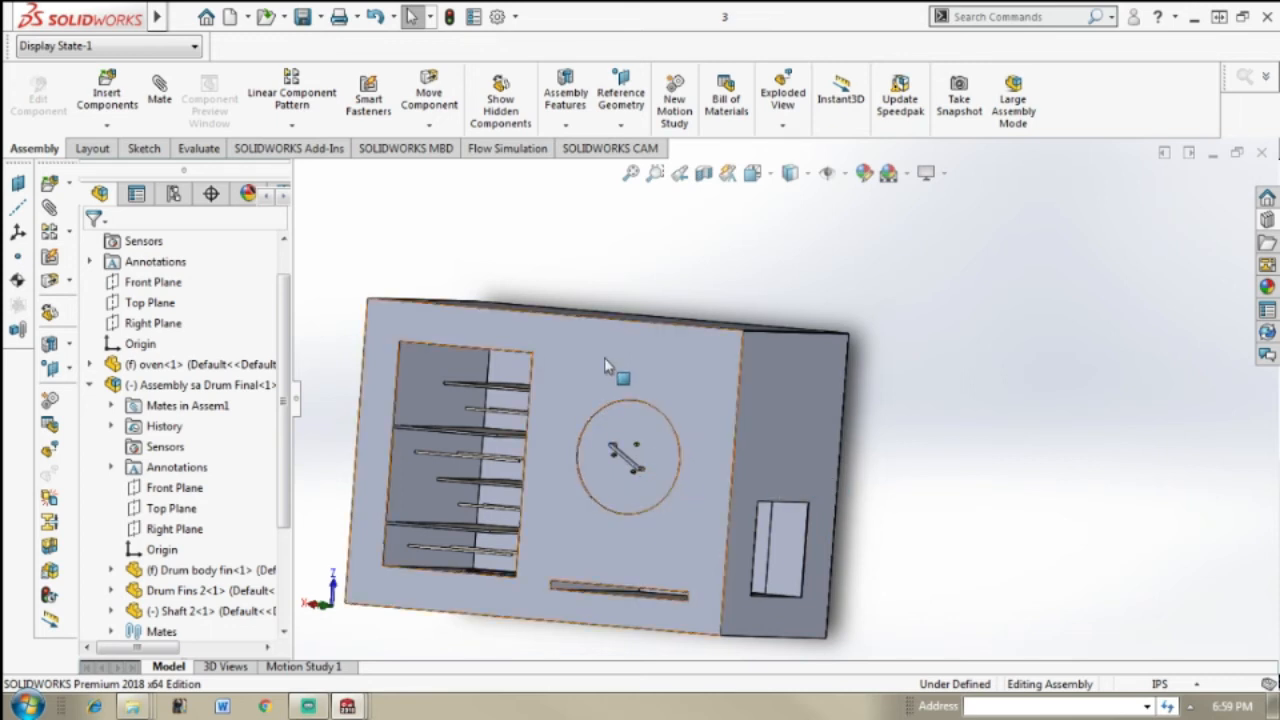
middle_drag(560, 529, 556, 568)
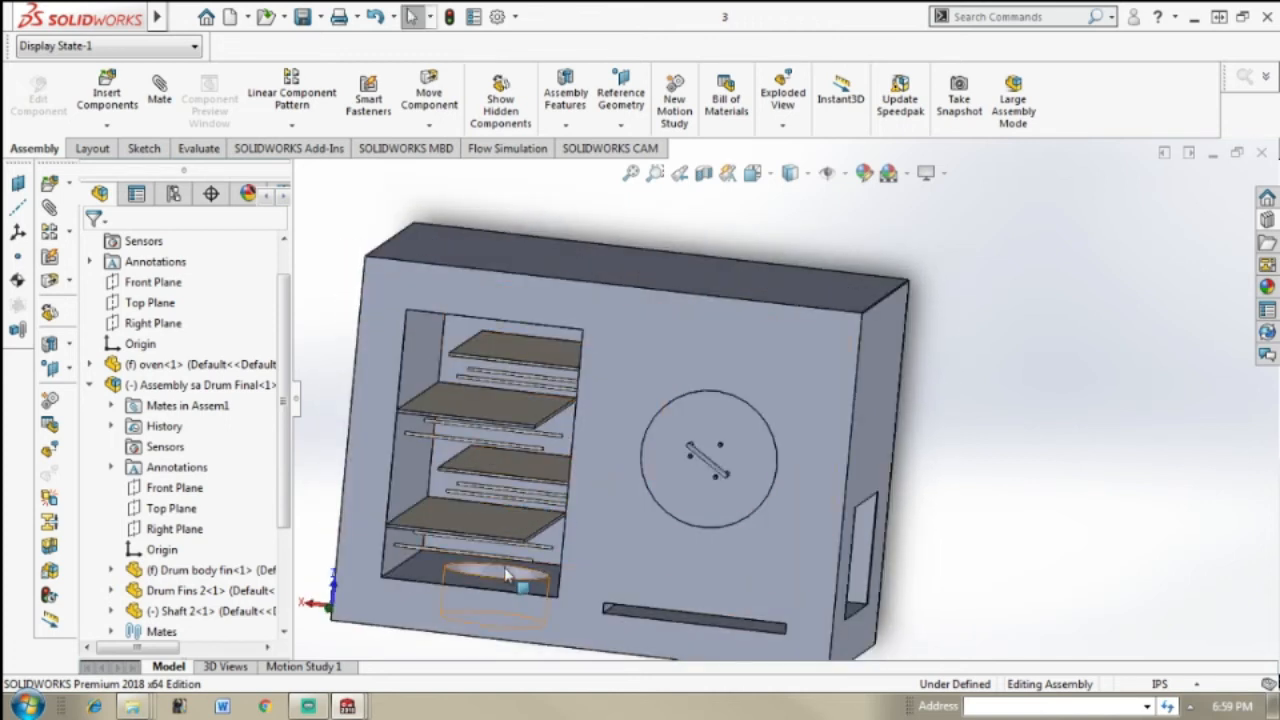
middle_drag(735, 546, 745, 520)
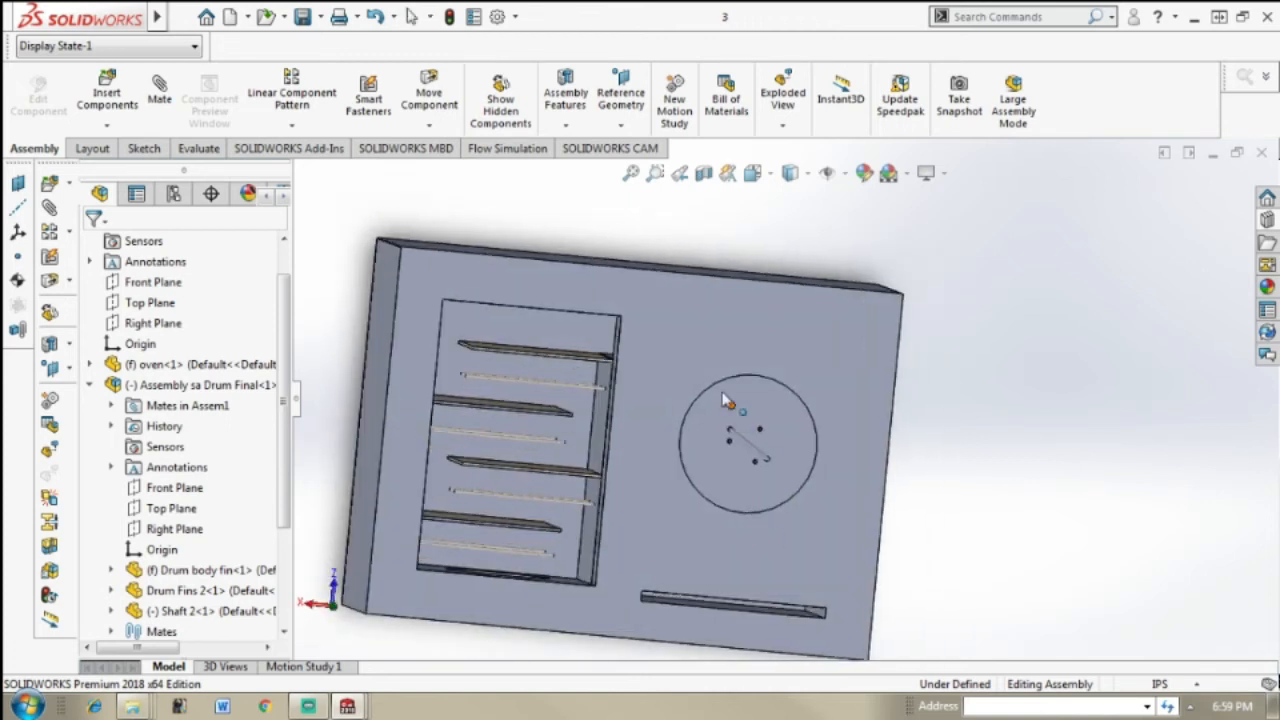
middle_drag(777, 571, 700, 528)
scroll(700, 528, up, 3)
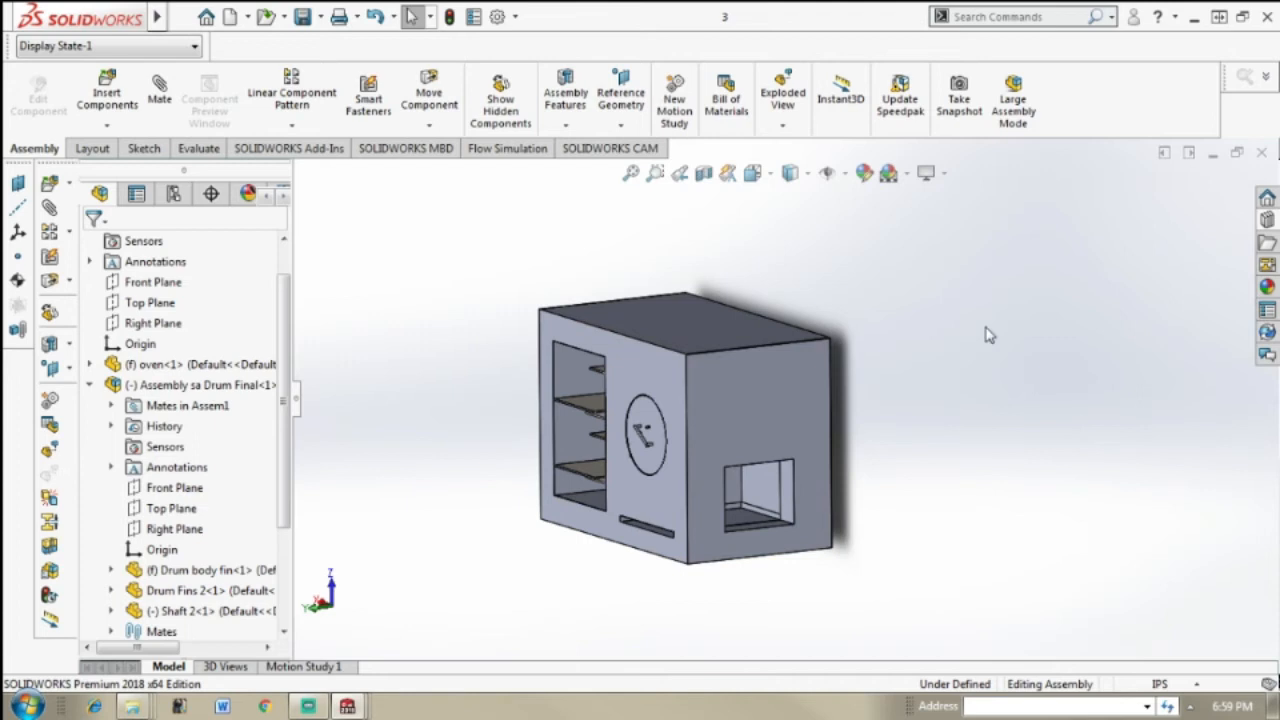
Step: Examine the side wall's rectangular opening and the space behind it, up close and from a distance
scroll(965, 400, down, 4)
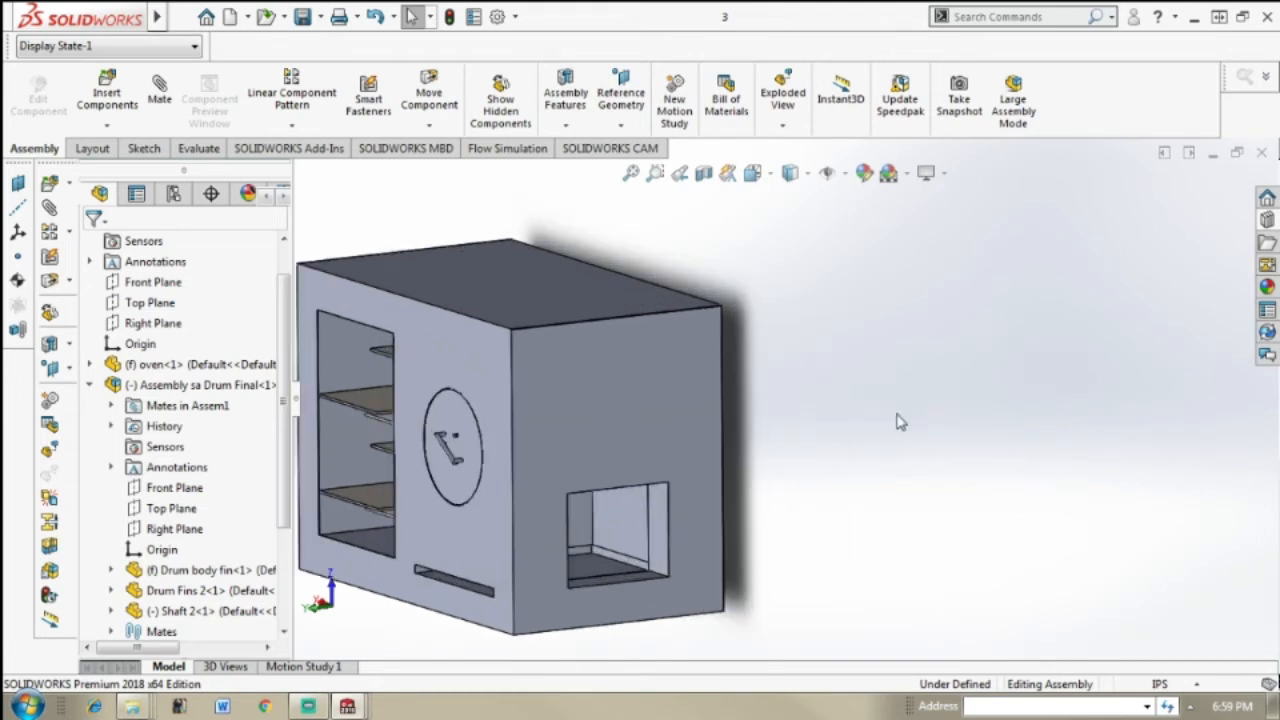
middle_drag(885, 425, 886, 423)
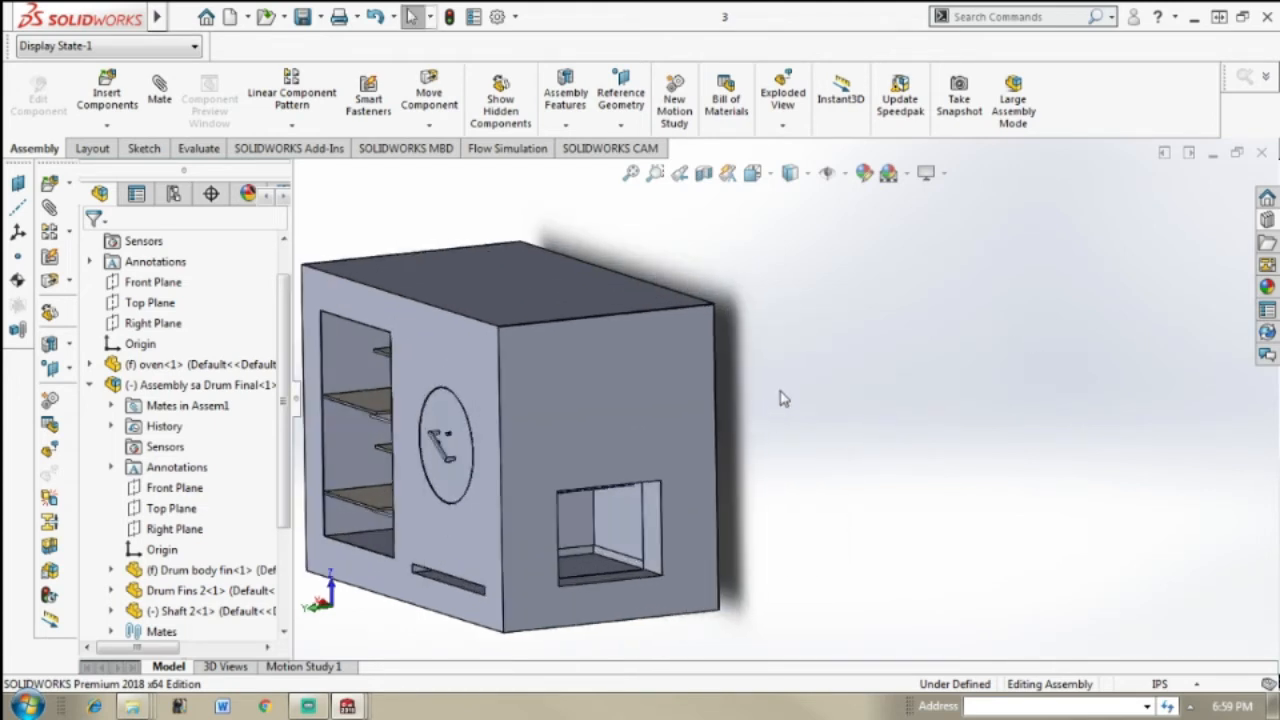
scroll(800, 400, down, 1)
scroll(911, 426, up, 3)
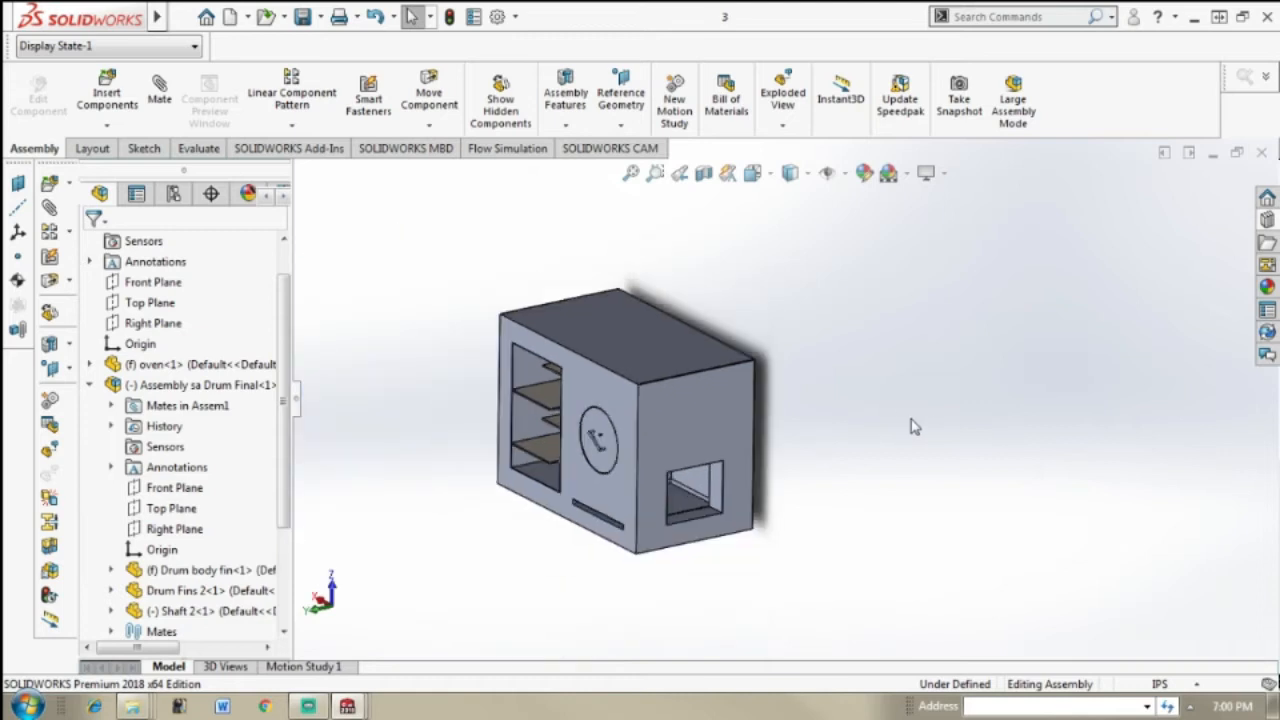
scroll(911, 426, up, 2)
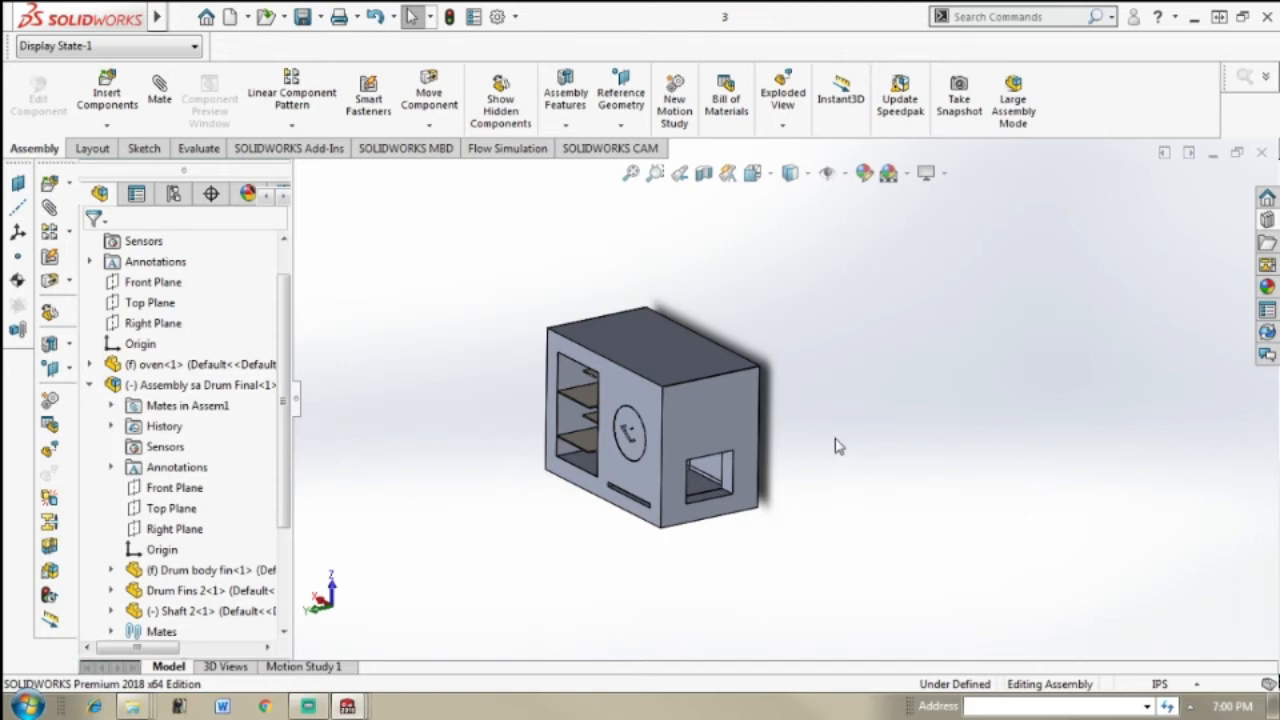
scroll(823, 514, up, 1)
scroll(797, 500, down, 6)
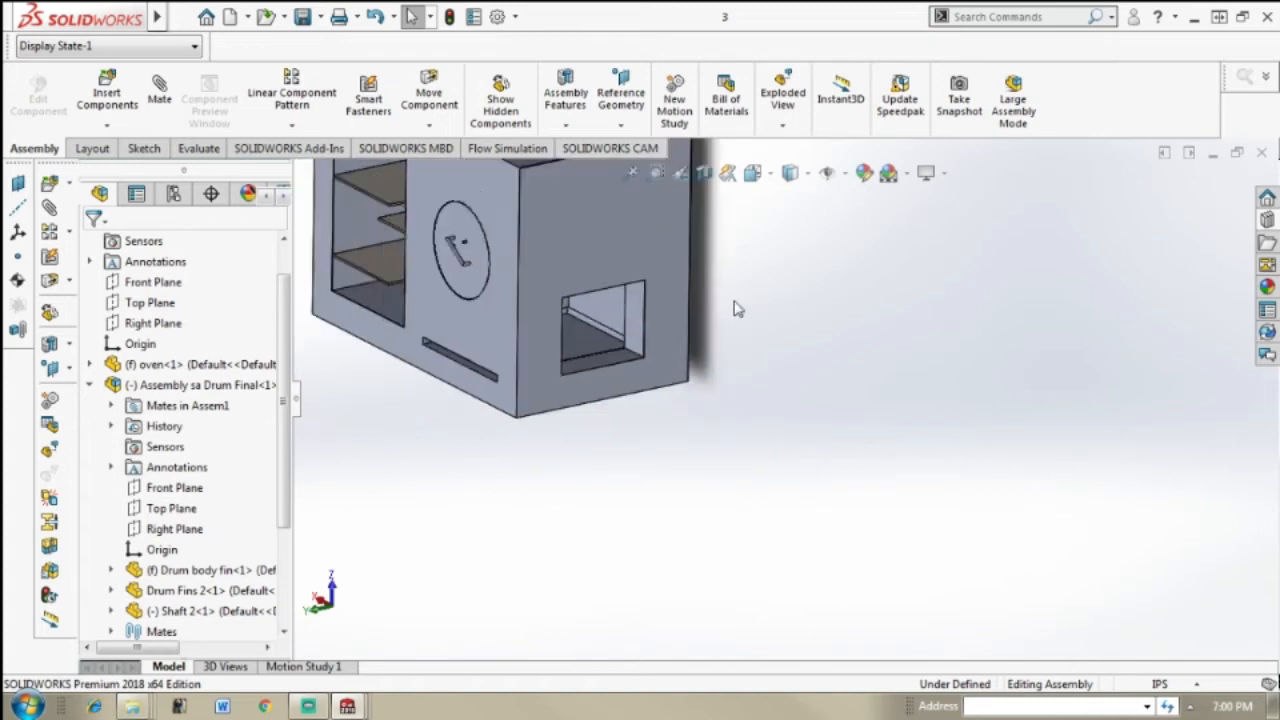
scroll(740, 305, up, 3)
scroll(790, 283, down, 4)
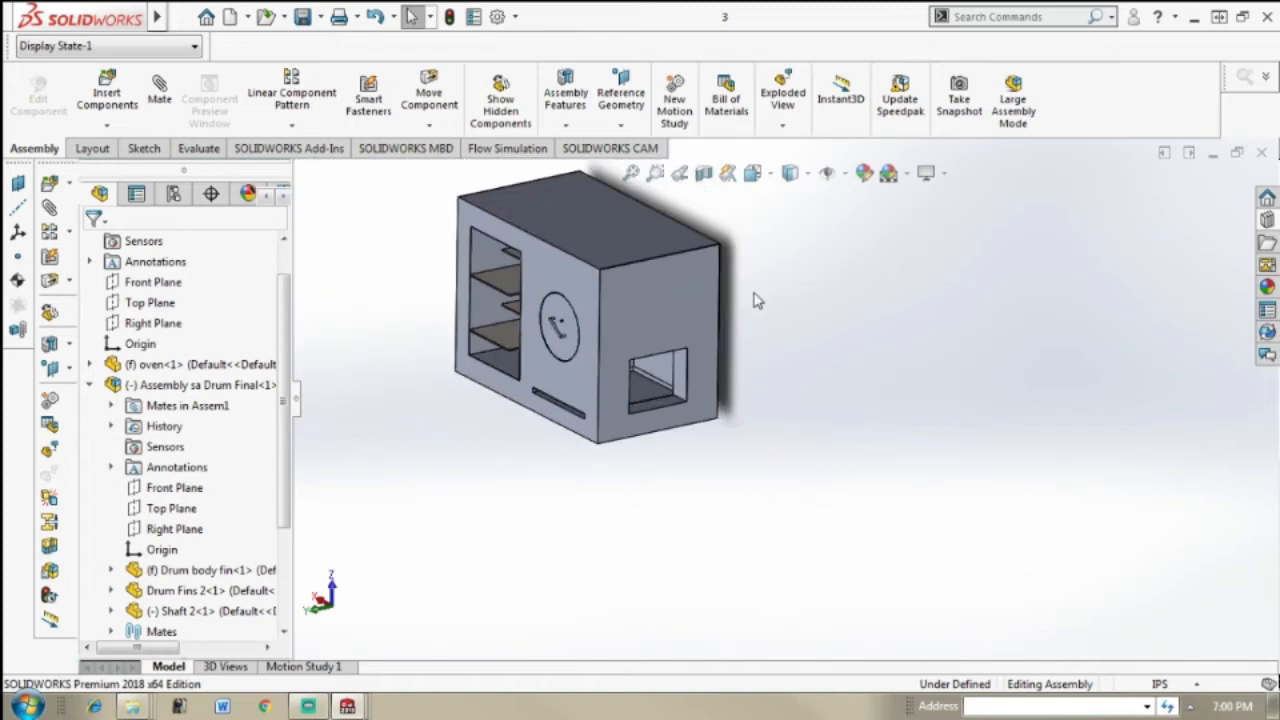
middle_drag(662, 403, 659, 400)
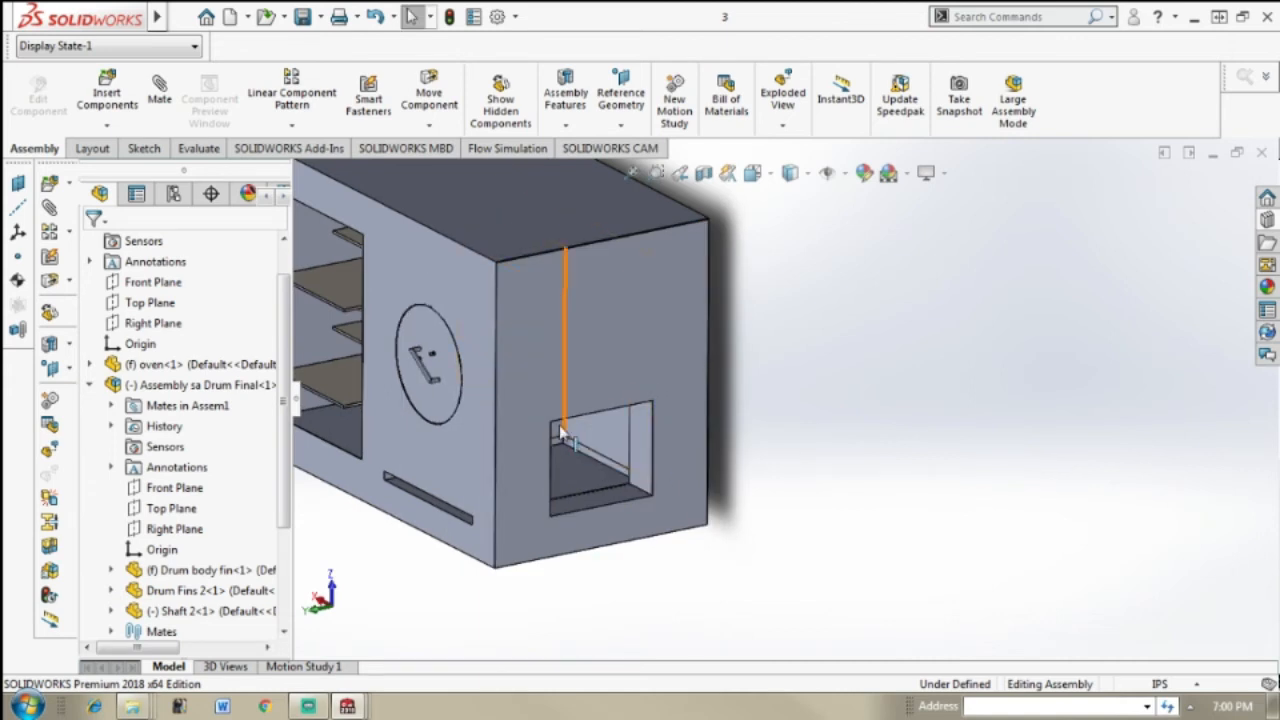
scroll(643, 462, down, 3)
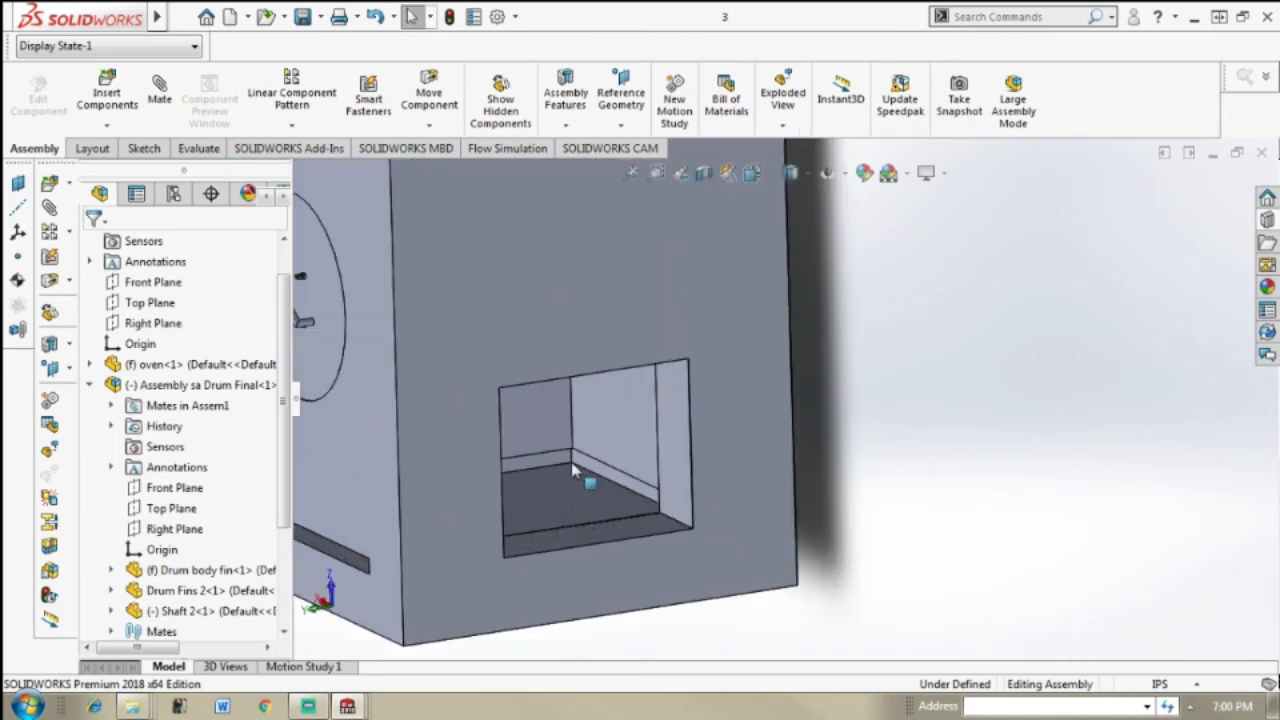
middle_drag(612, 466, 690, 455)
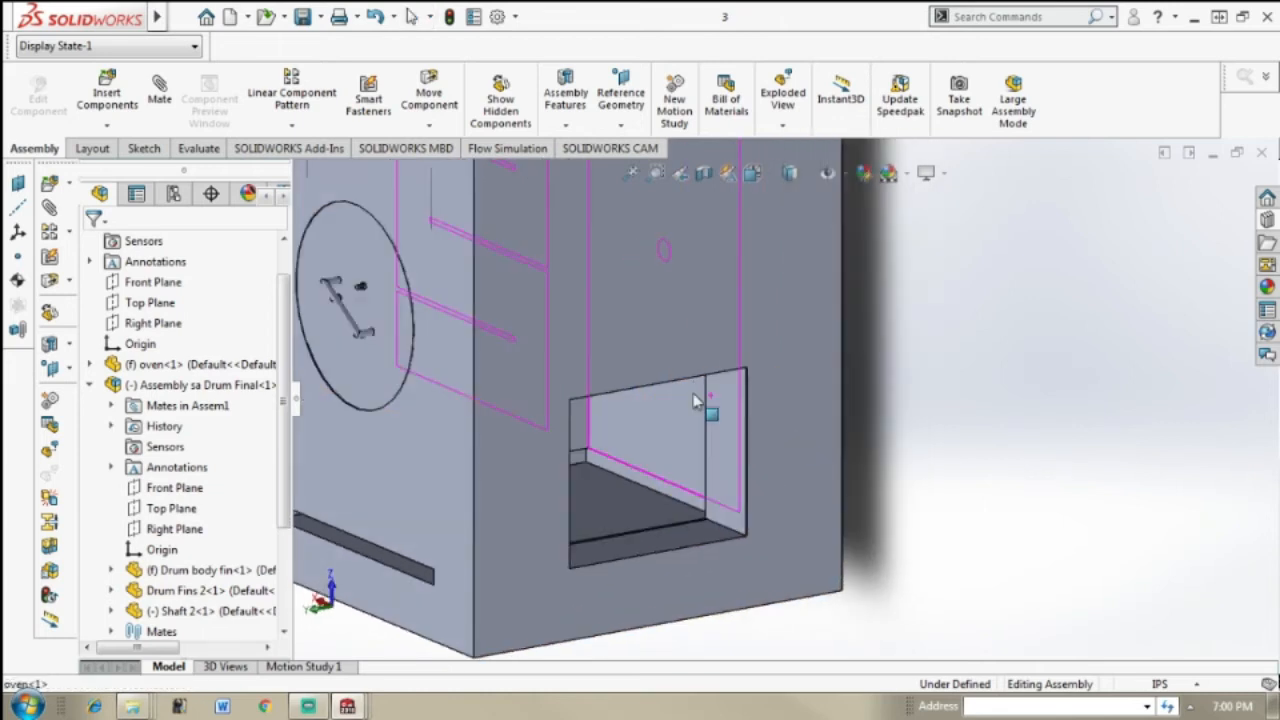
scroll(706, 404, up, 5)
Step: Insert the Drawer part from the Hybrid Solar Roaster folder and place it near the oven's side wall
middle_drag(765, 421, 755, 478)
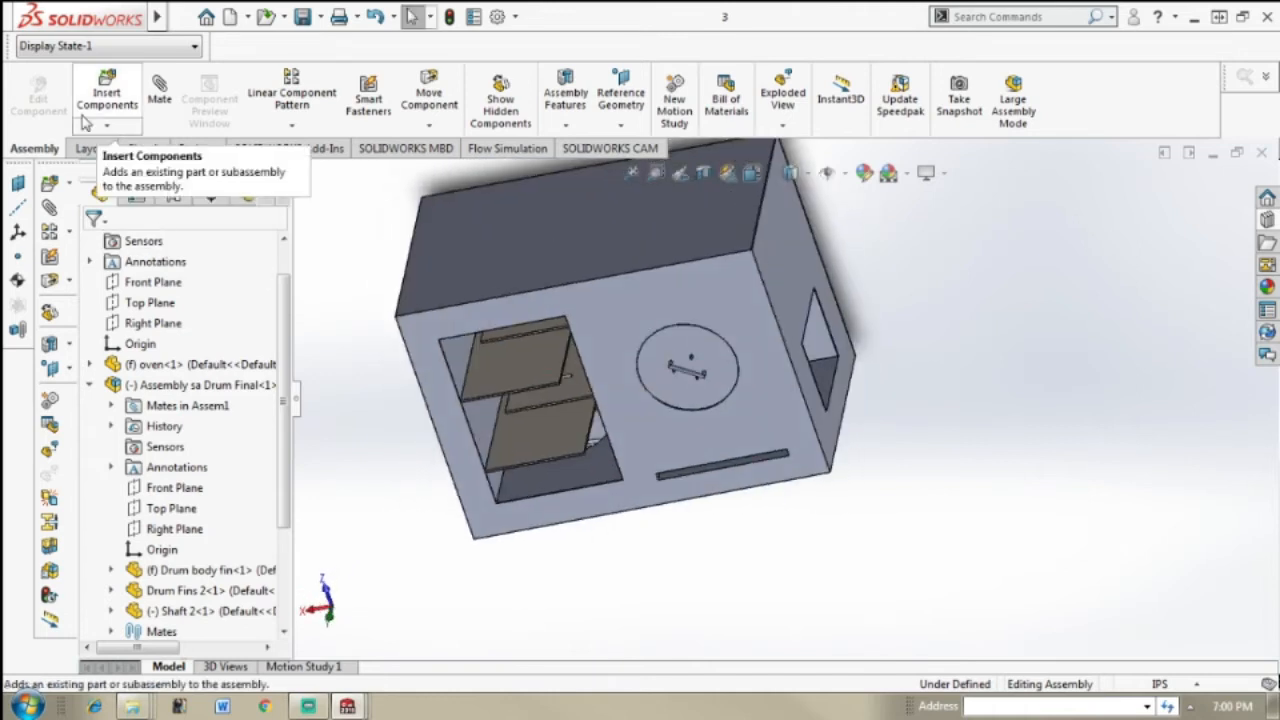
click(107, 92)
click(160, 488)
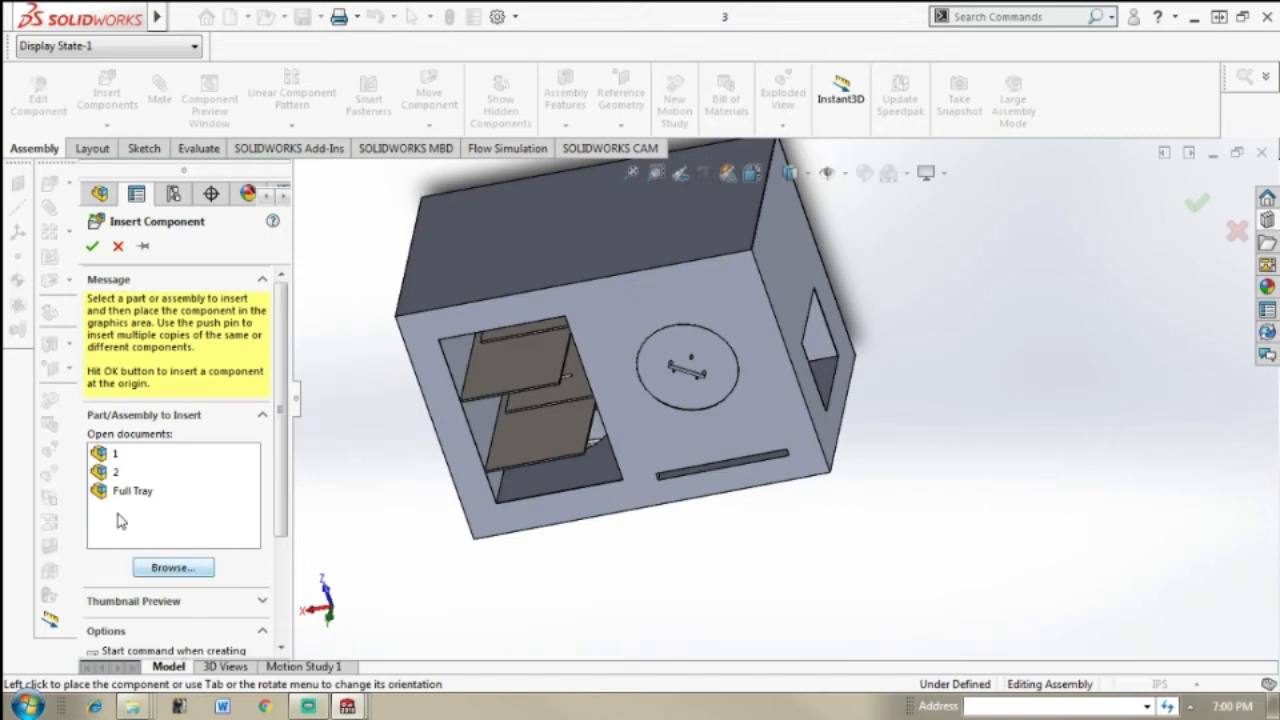
click(170, 568)
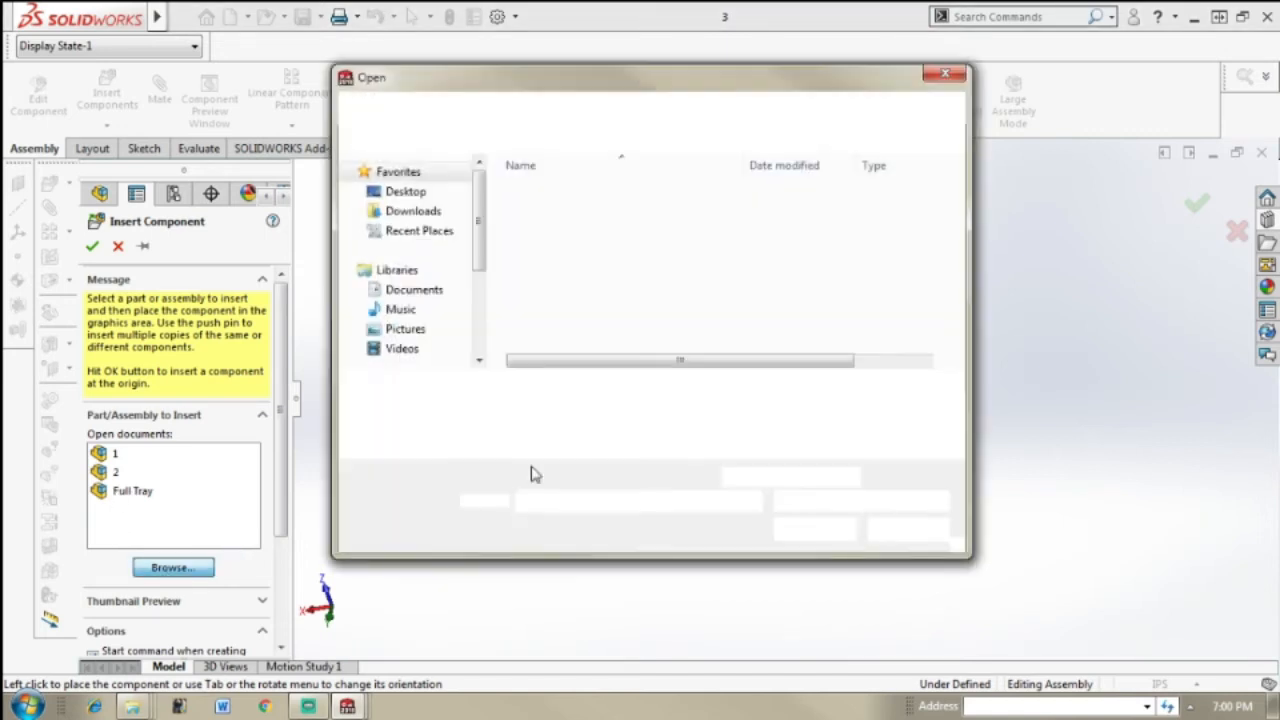
drag(967, 240, 968, 326)
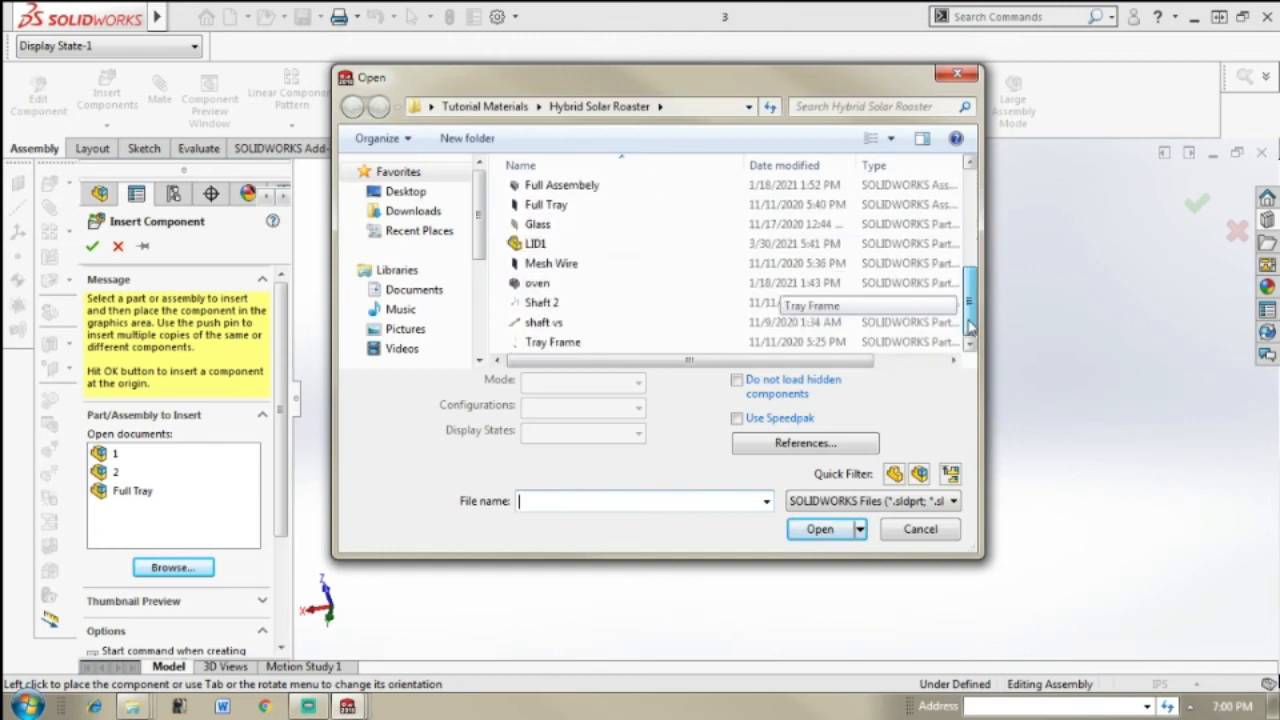
click(800, 205)
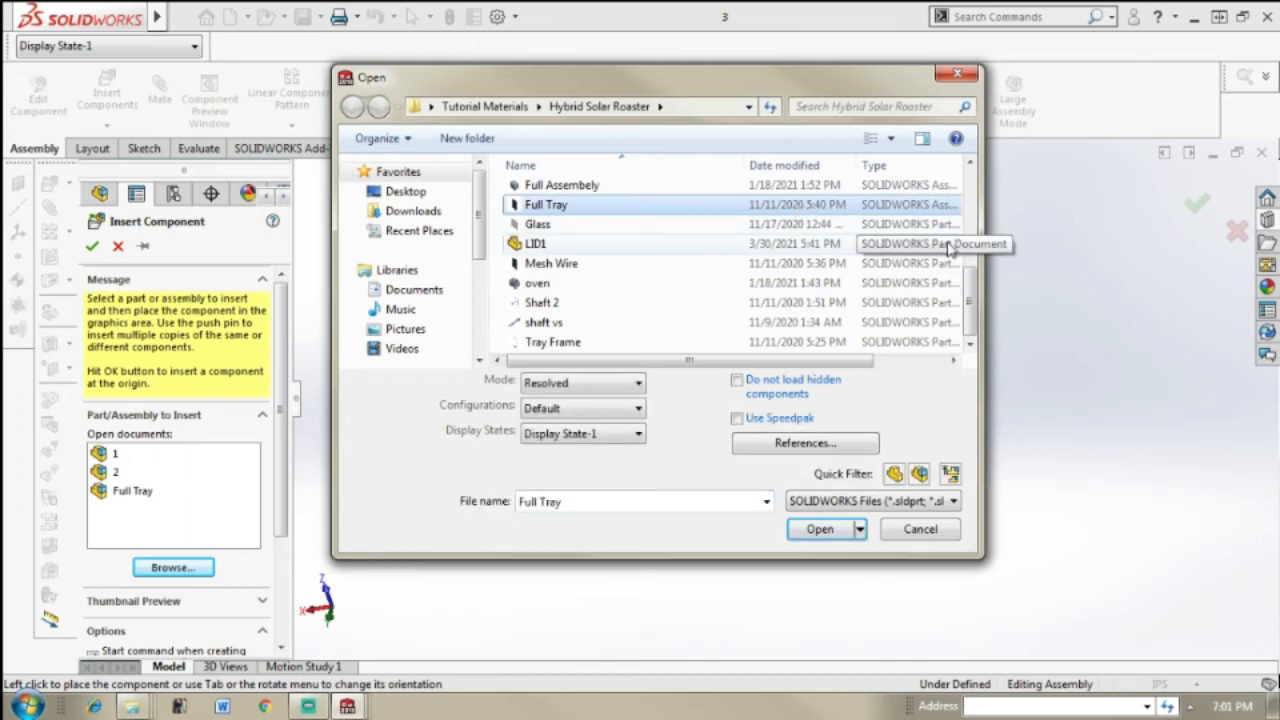
click(831, 232)
key(Up)
key(Up)
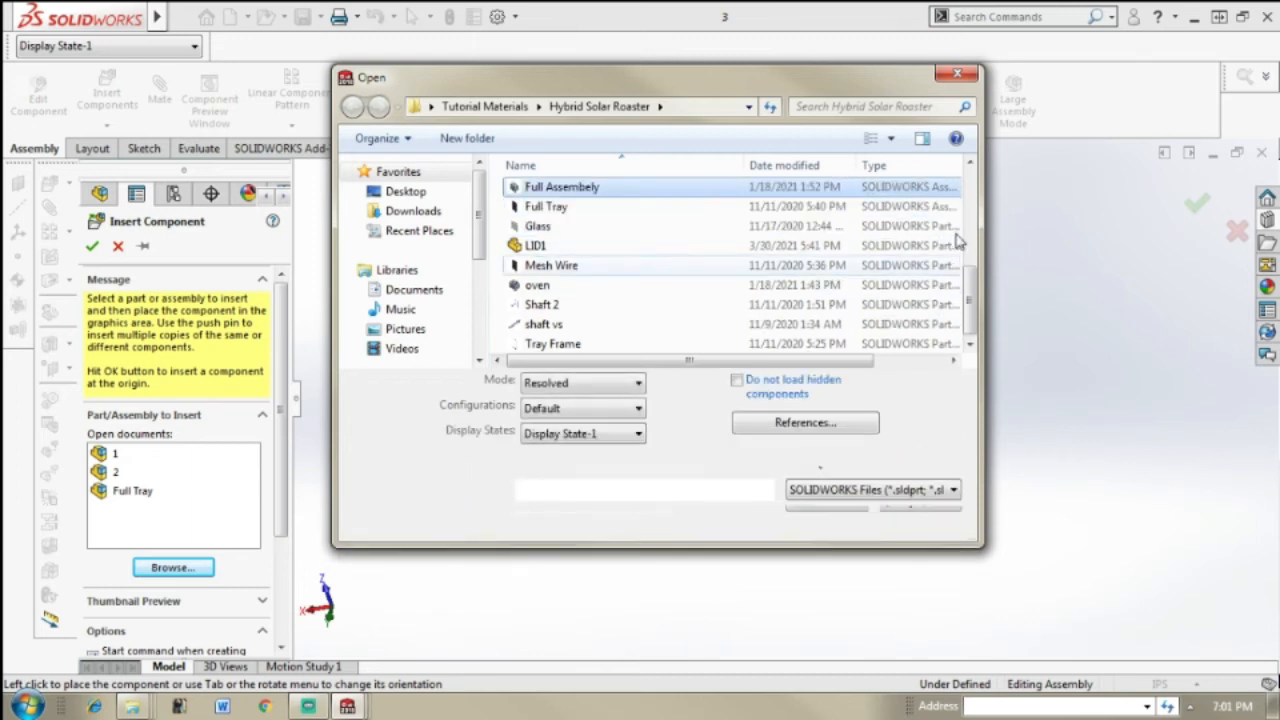
key(Up)
key(Up)
key(Up)
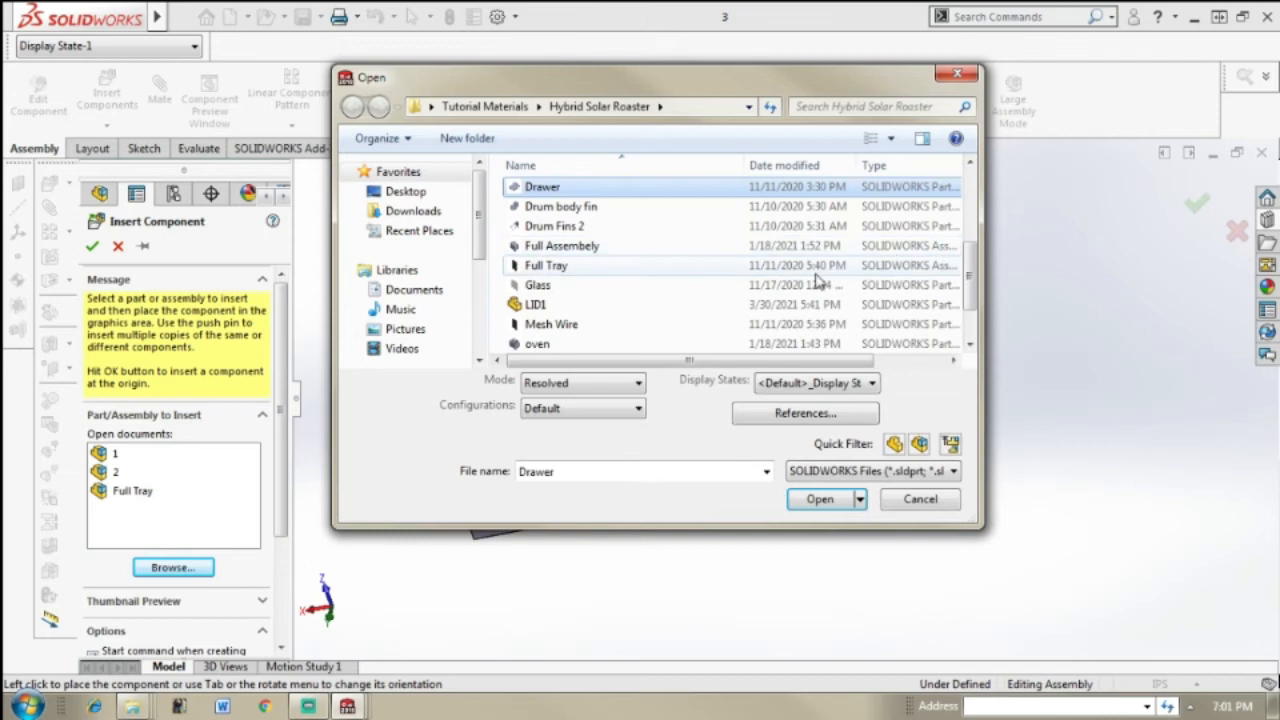
click(848, 499)
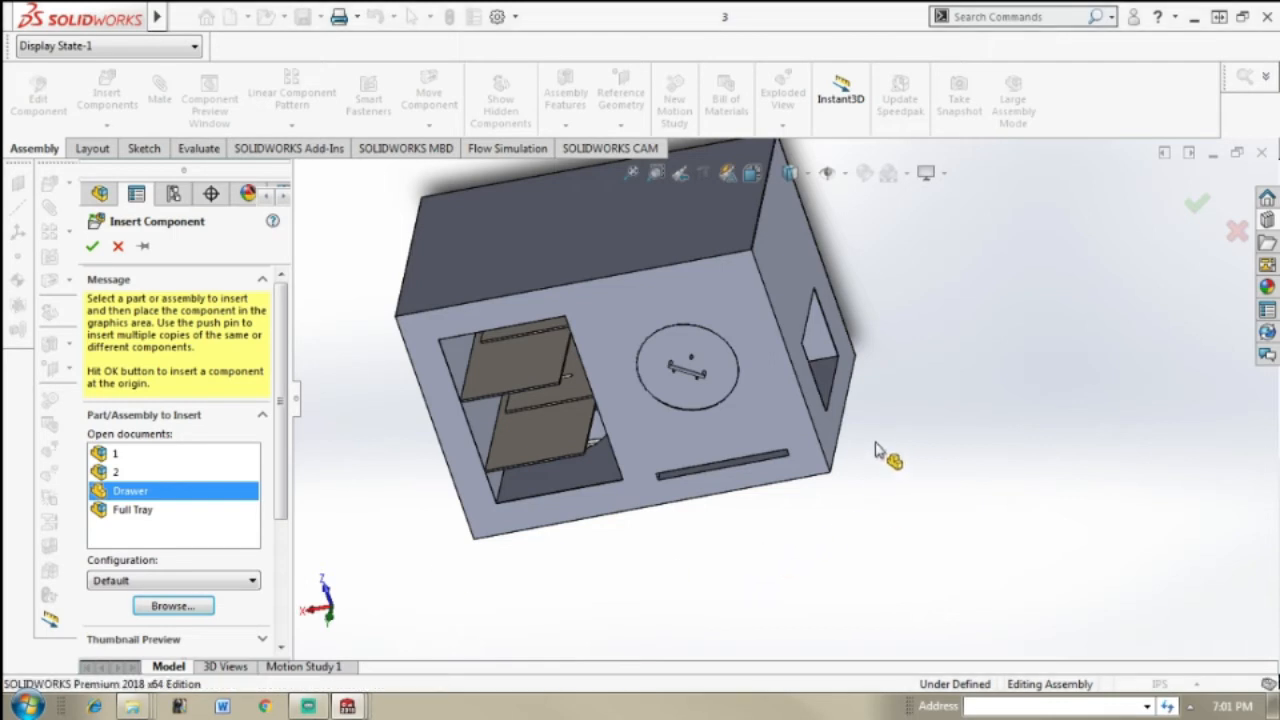
click(882, 400)
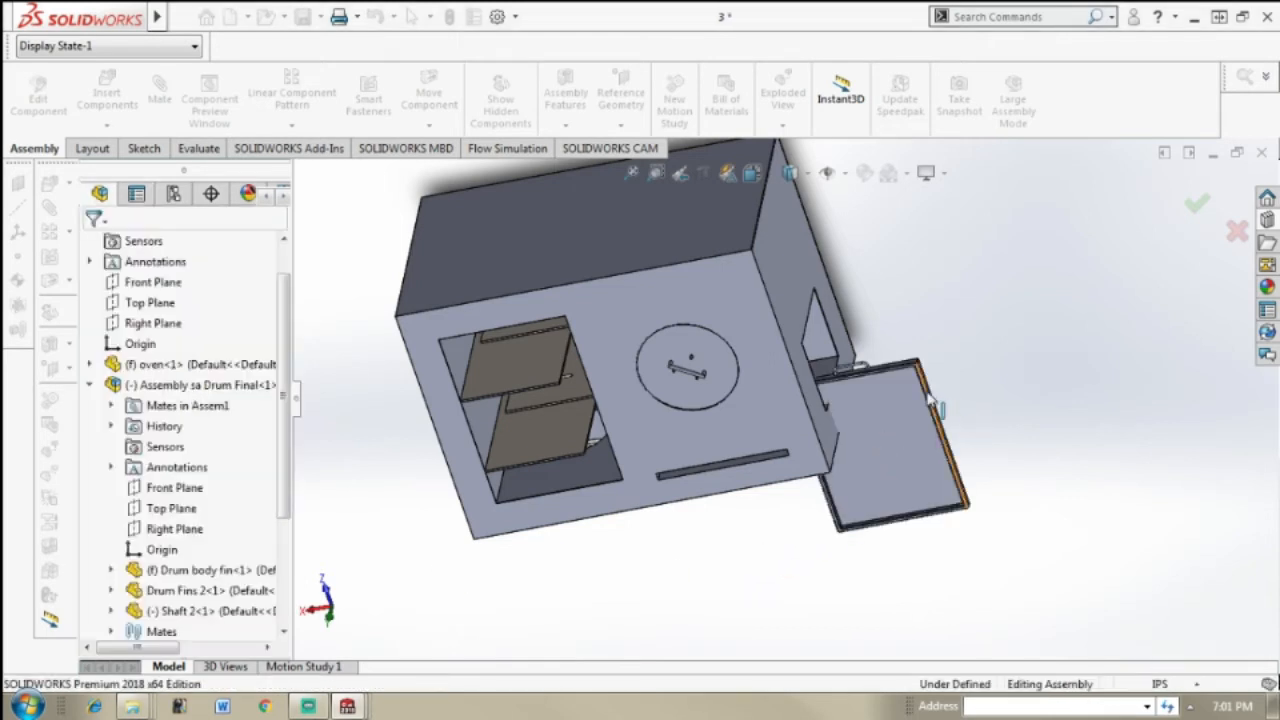
Step: Move the drawer away from the oven's side wall so that it stands free beside the oven
middle_drag(935, 415, 1017, 383)
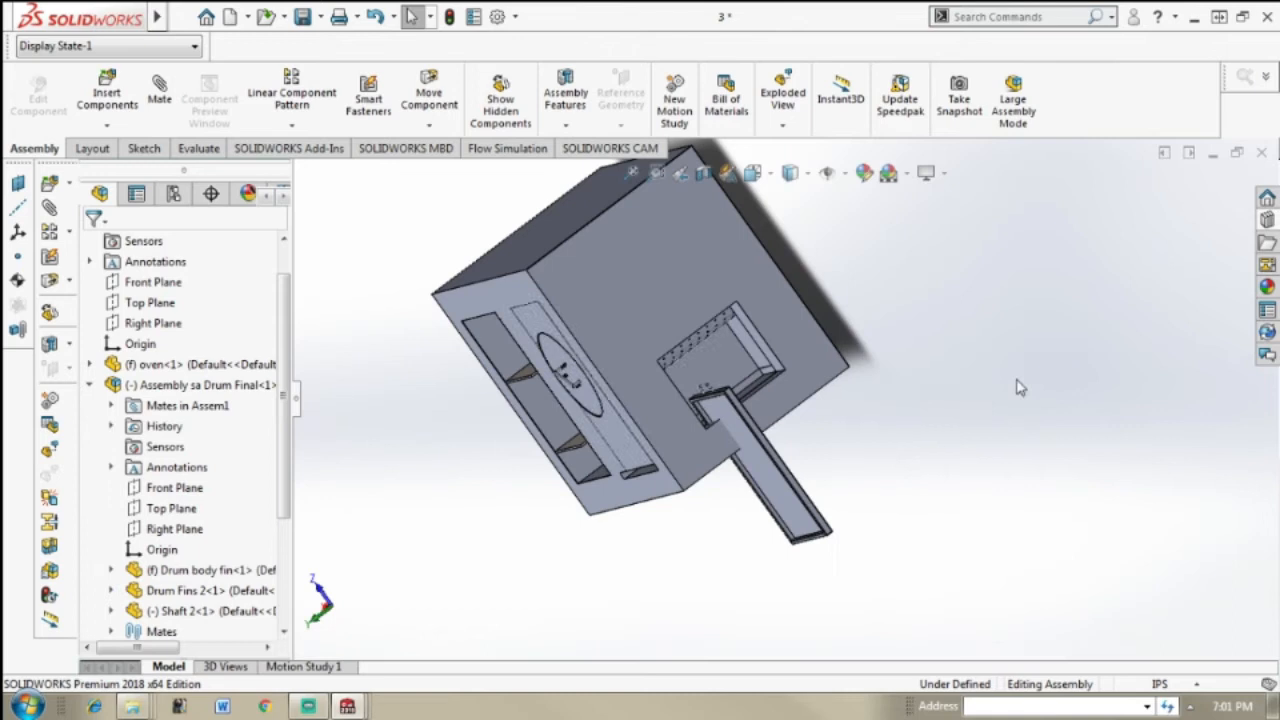
scroll(763, 402, down, 2)
middle_drag(763, 402, 832, 420)
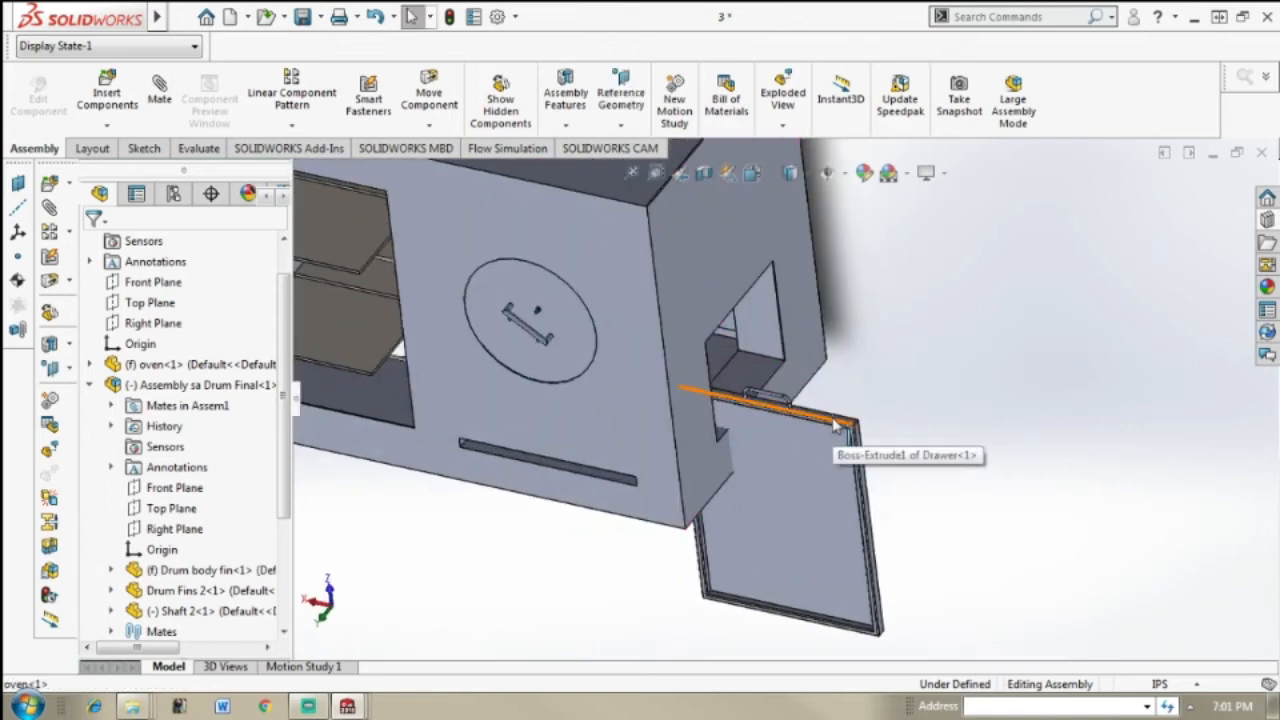
drag(832, 420, 1038, 338)
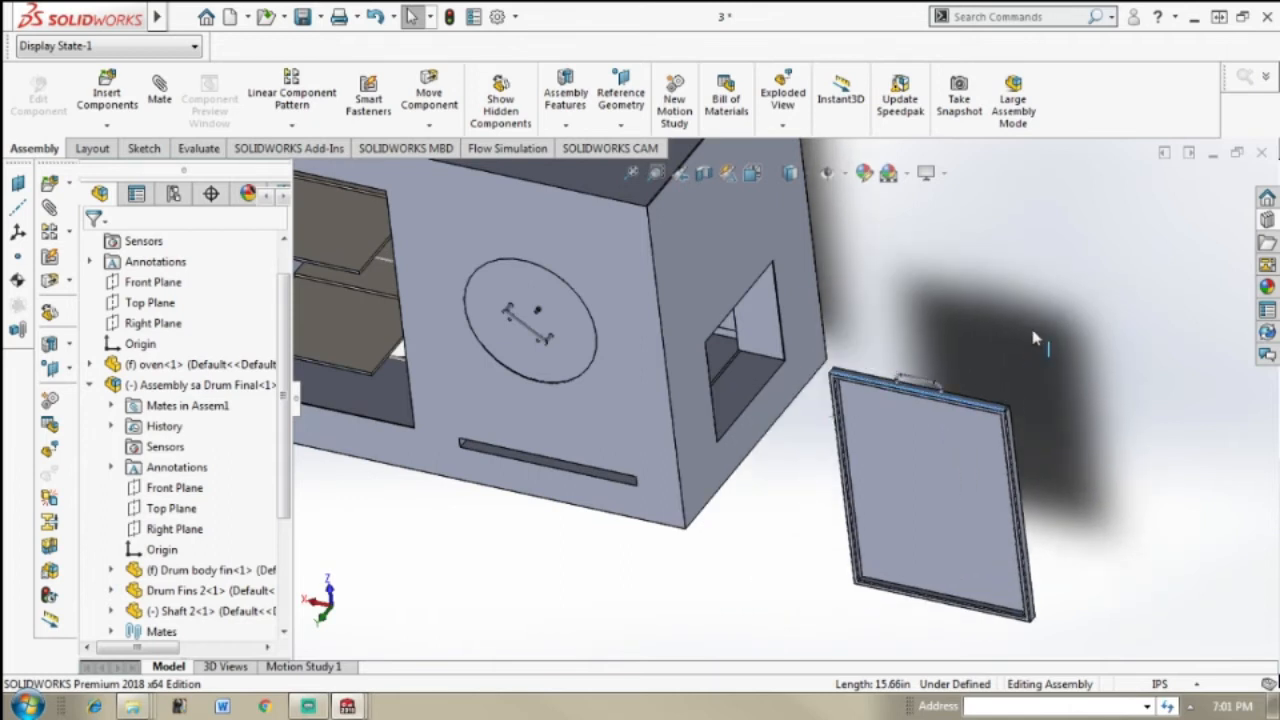
Step: Rotate the drawer with the Move with Triad option until it lies flat, open side up, with its handle facing the oven's front side
right_click(958, 405)
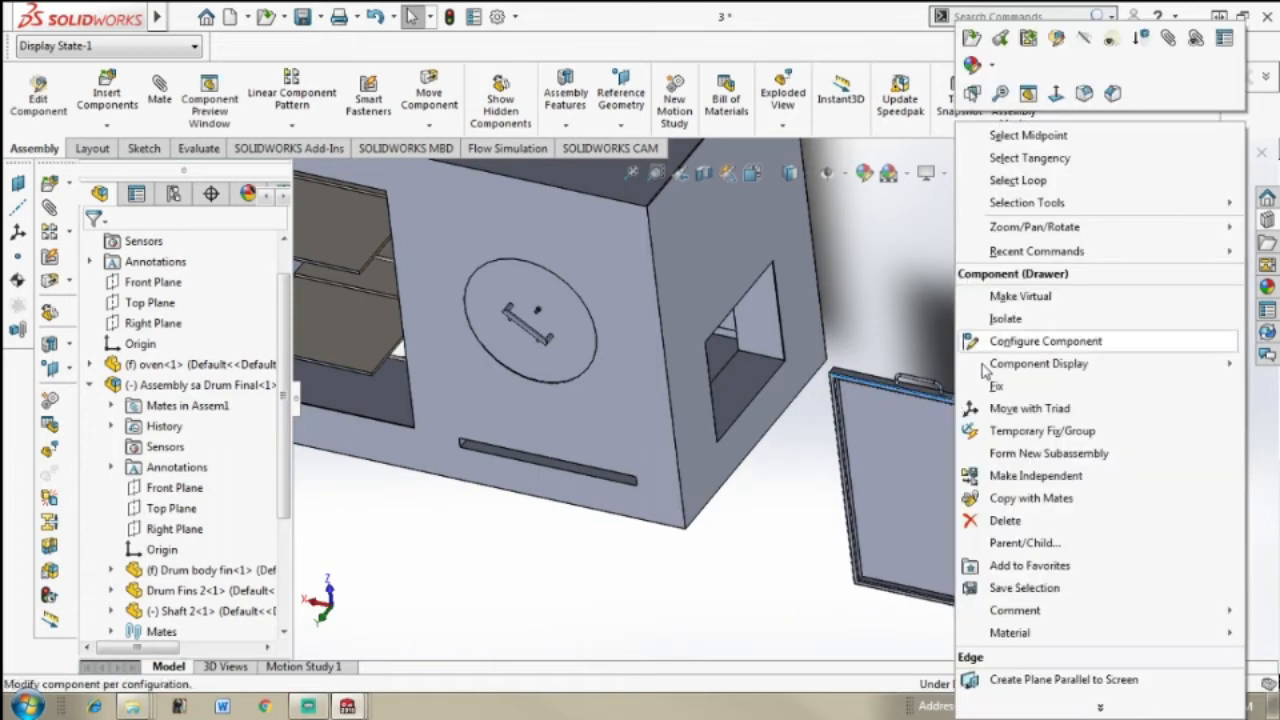
click(1032, 409)
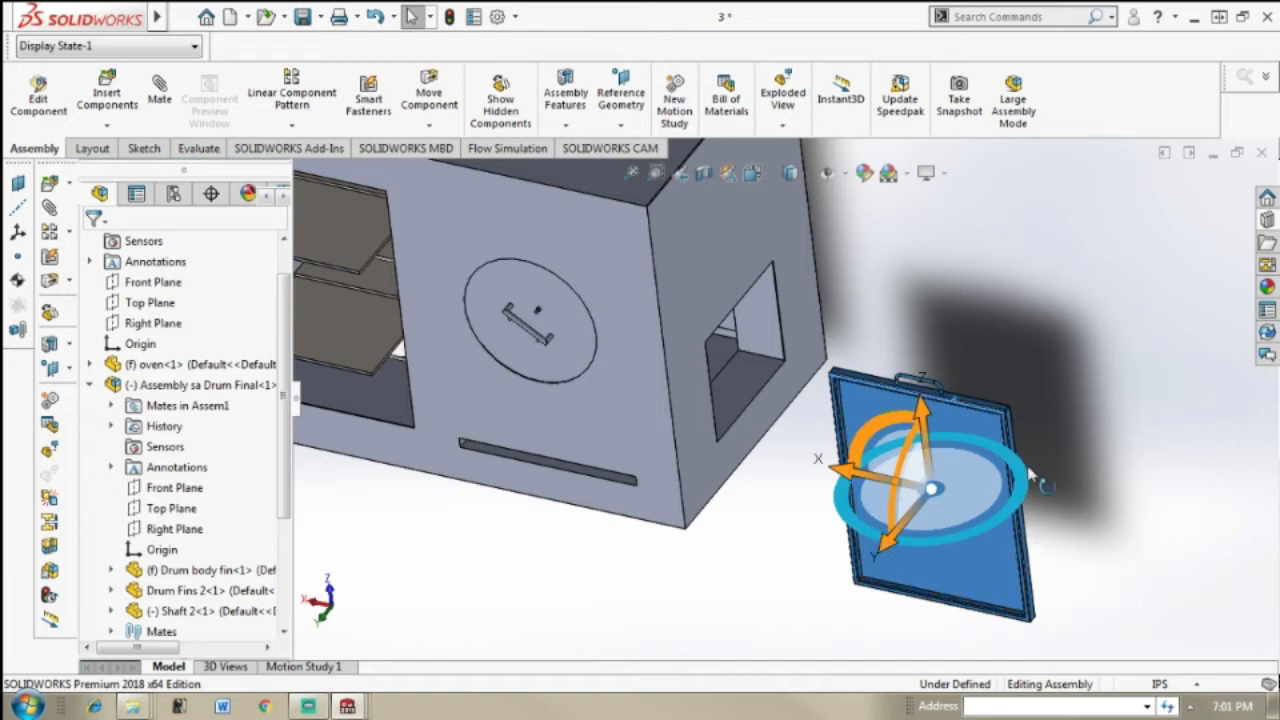
drag(1022, 486, 845, 507)
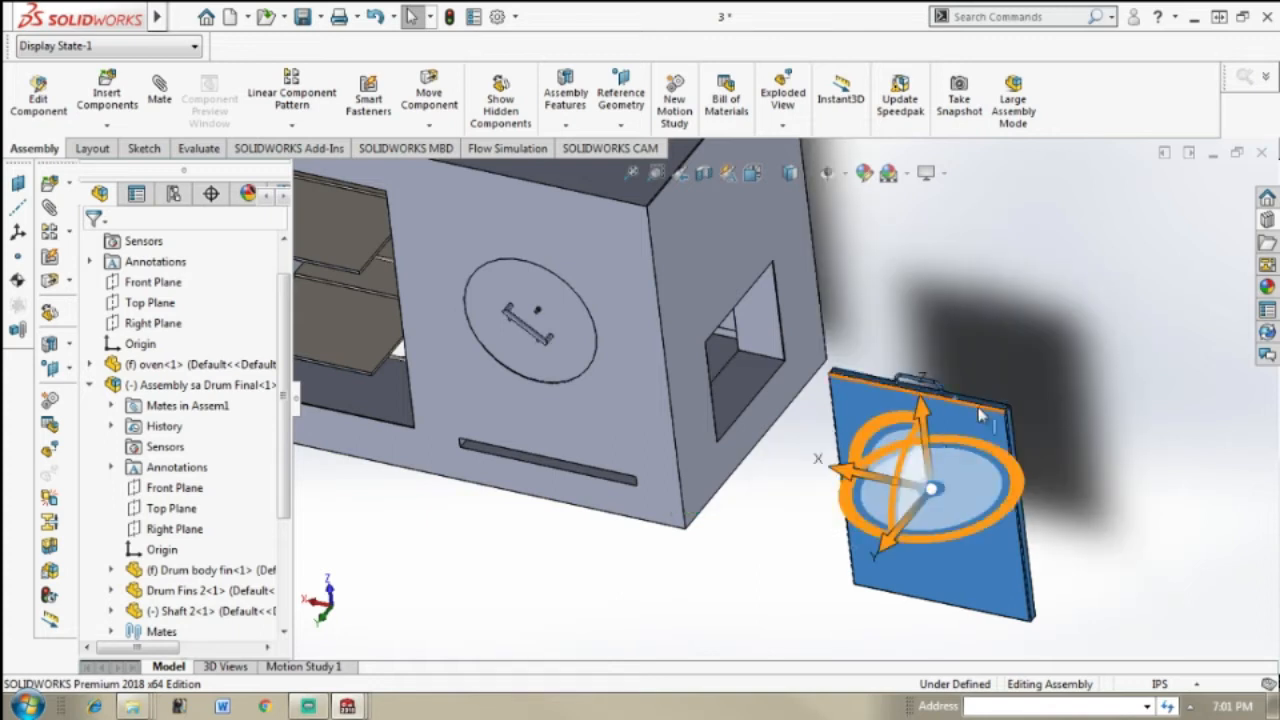
drag(907, 454, 902, 569)
click(1114, 490)
middle_drag(918, 552, 1000, 406)
click(890, 552)
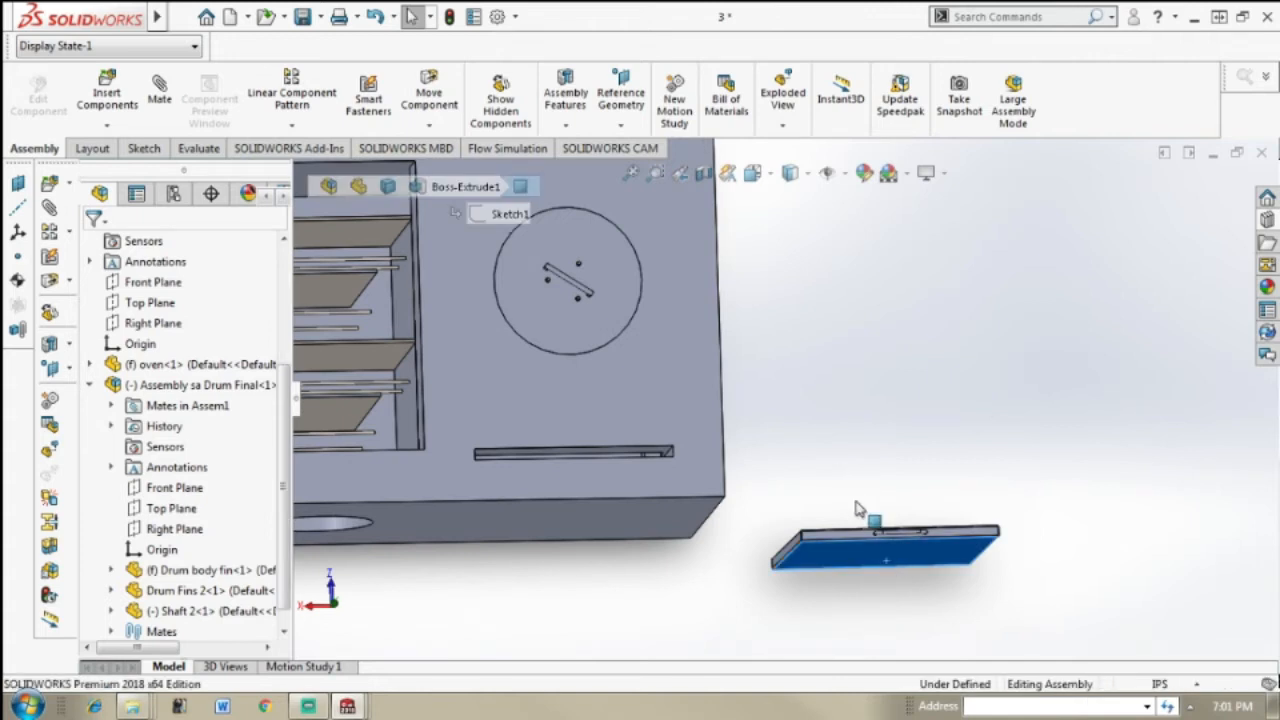
middle_drag(857, 510, 735, 380)
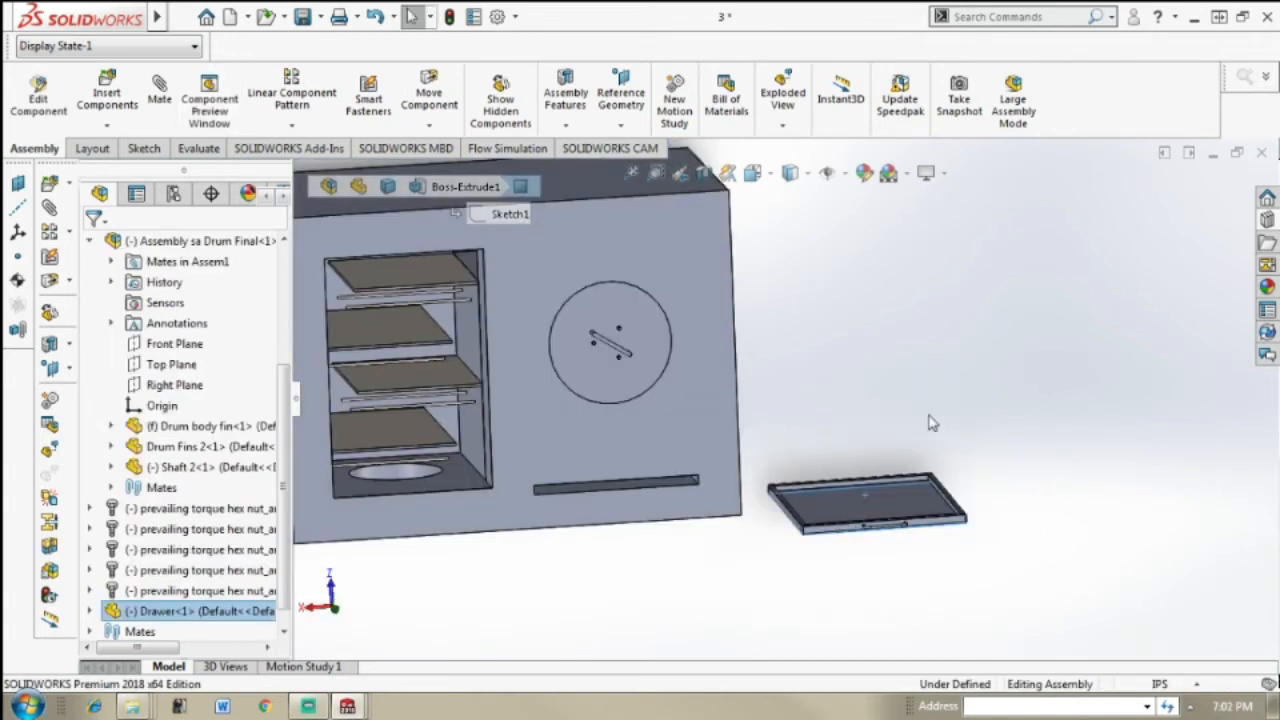
Step: Add a coincident mate between the drawer's underside and the floor face of the oven's front slot
click(162, 92)
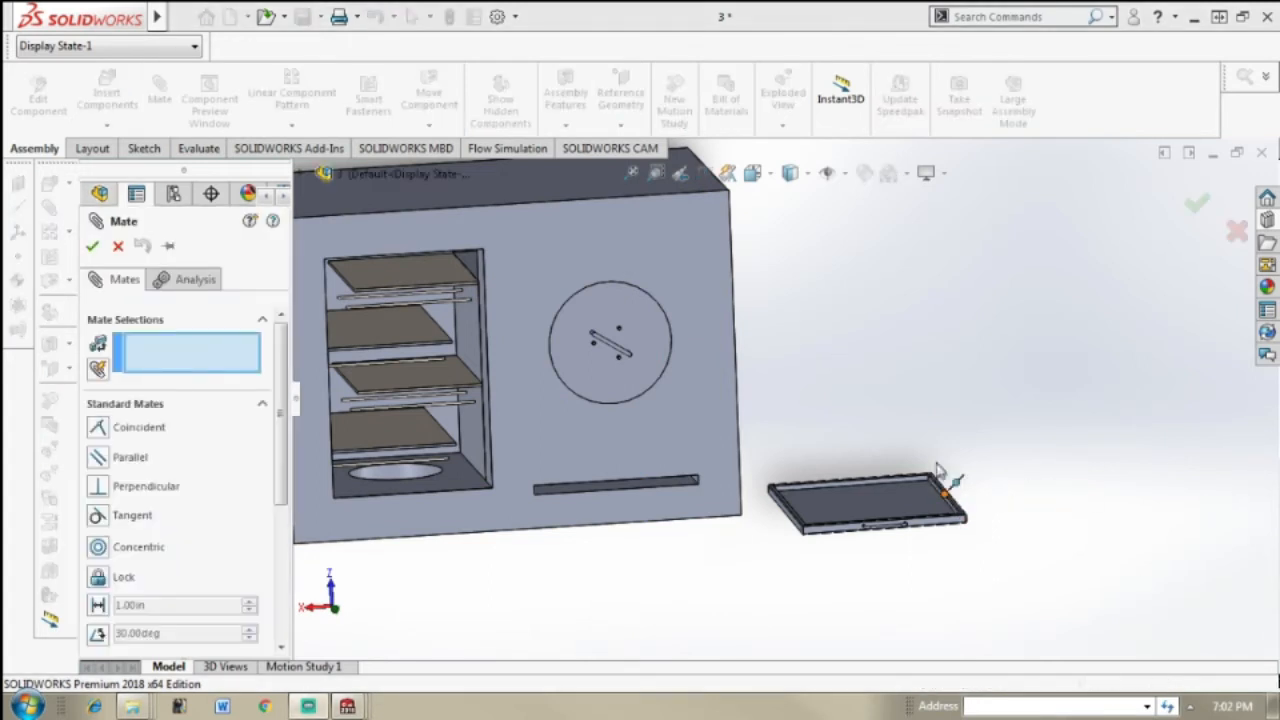
middle_drag(949, 474, 929, 520)
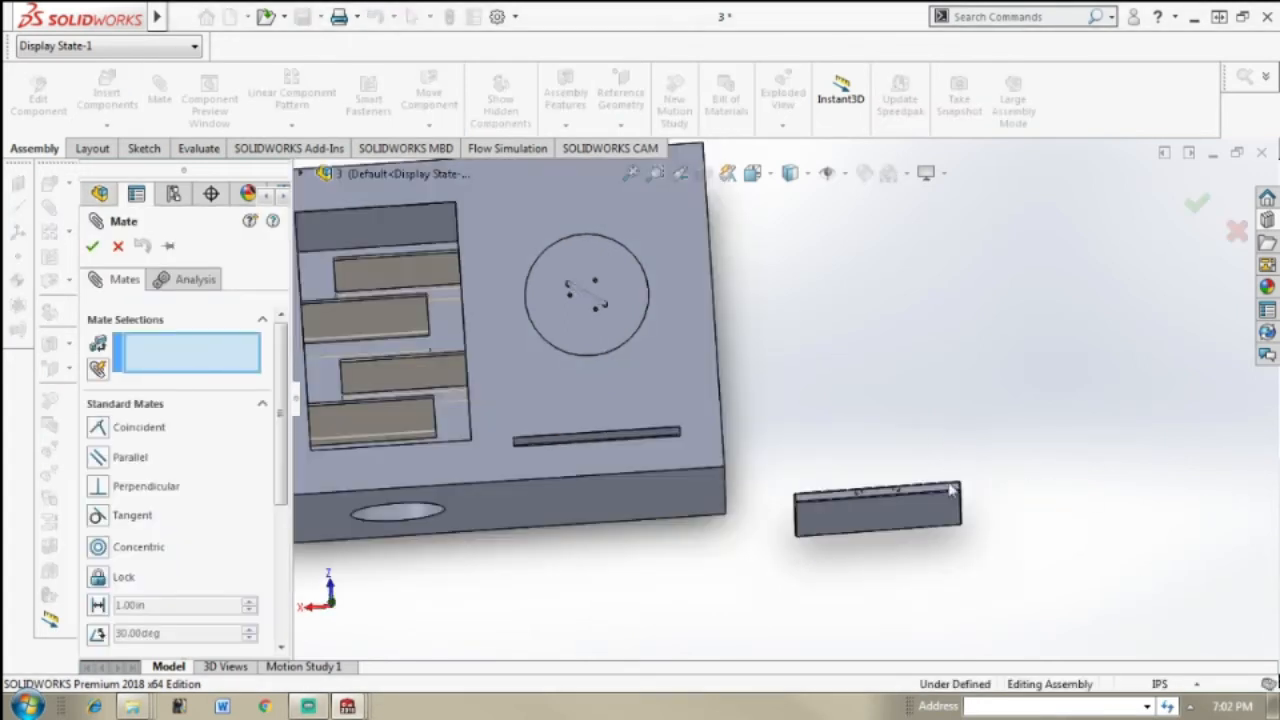
click(922, 528)
middle_drag(817, 398, 820, 434)
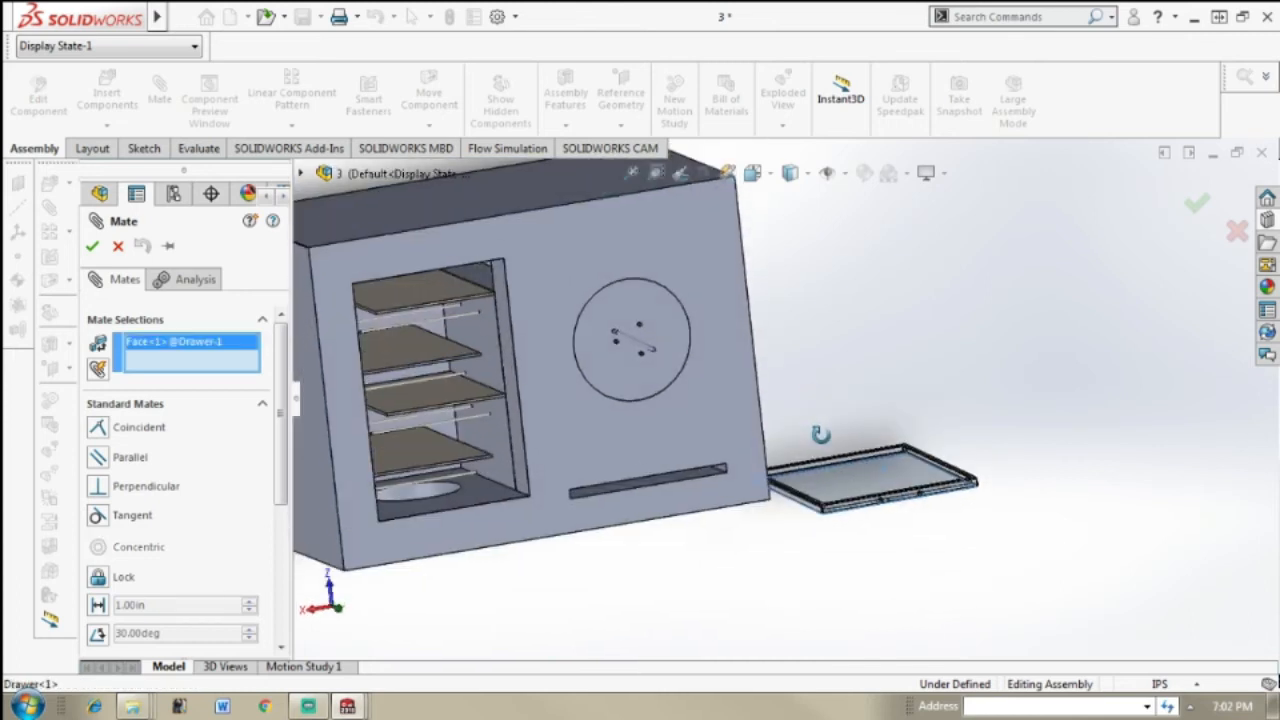
scroll(648, 498, down, 5)
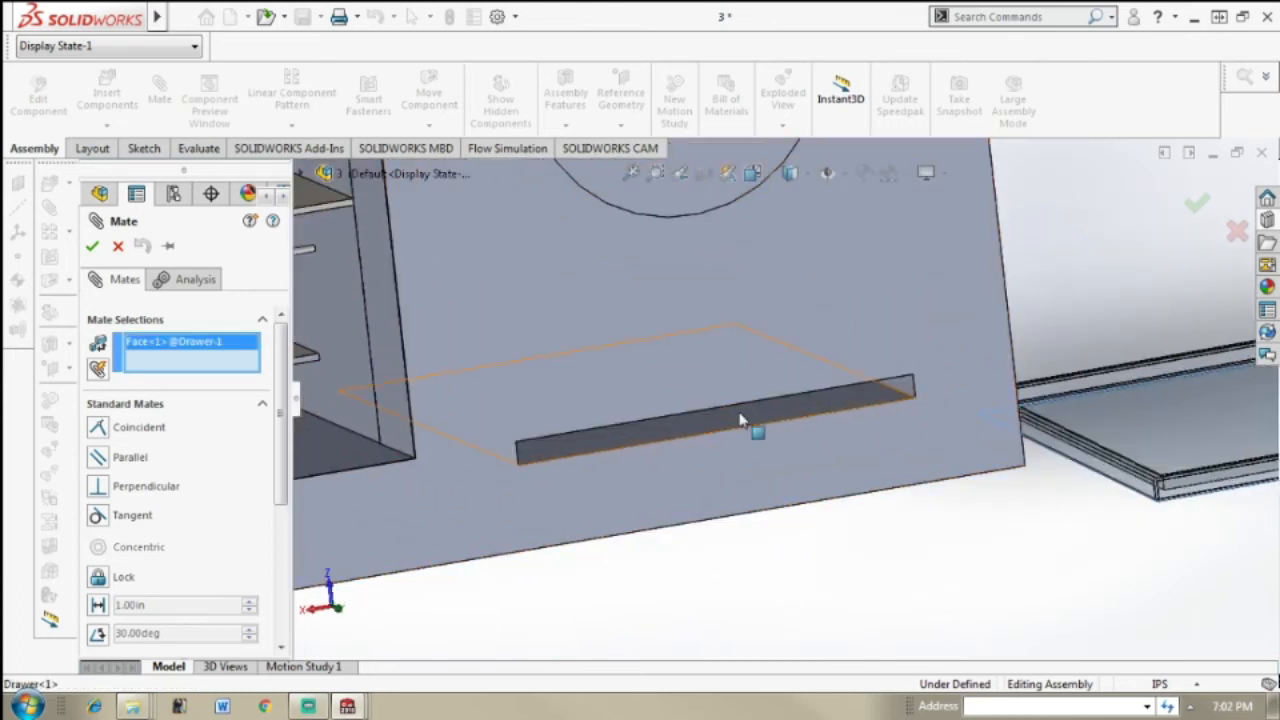
middle_drag(1143, 449, 1100, 390)
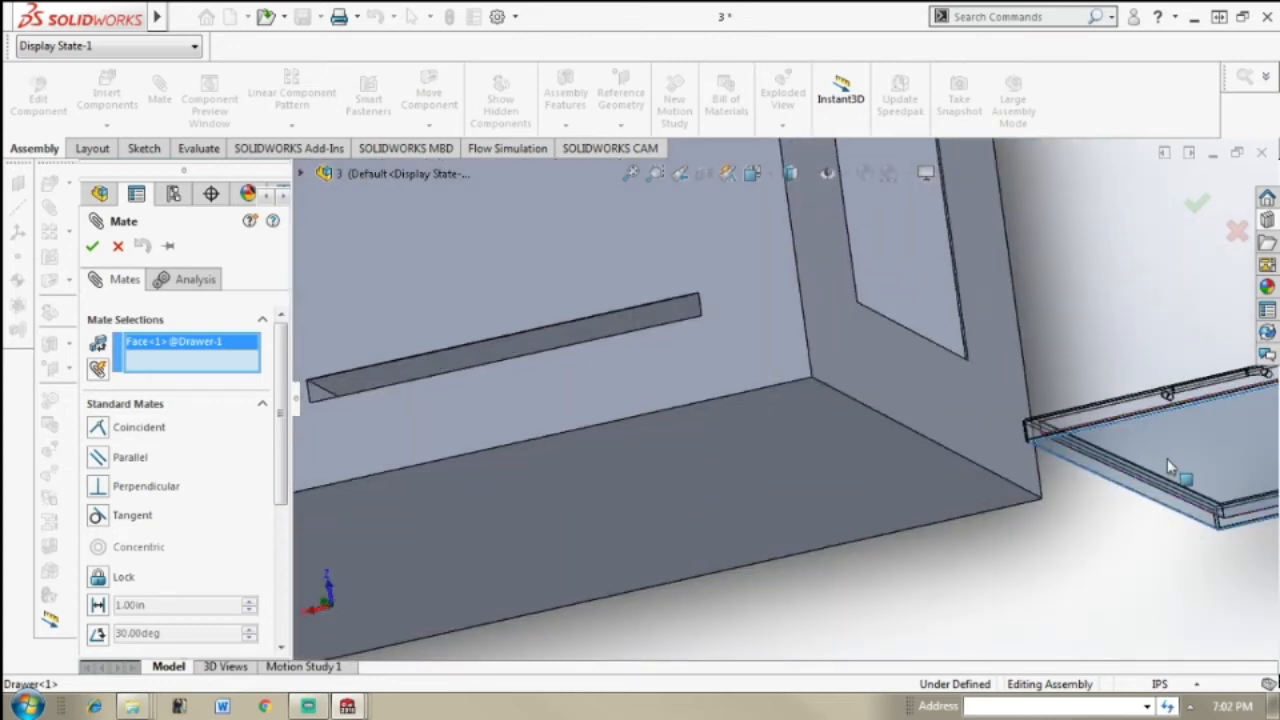
middle_drag(523, 357, 573, 380)
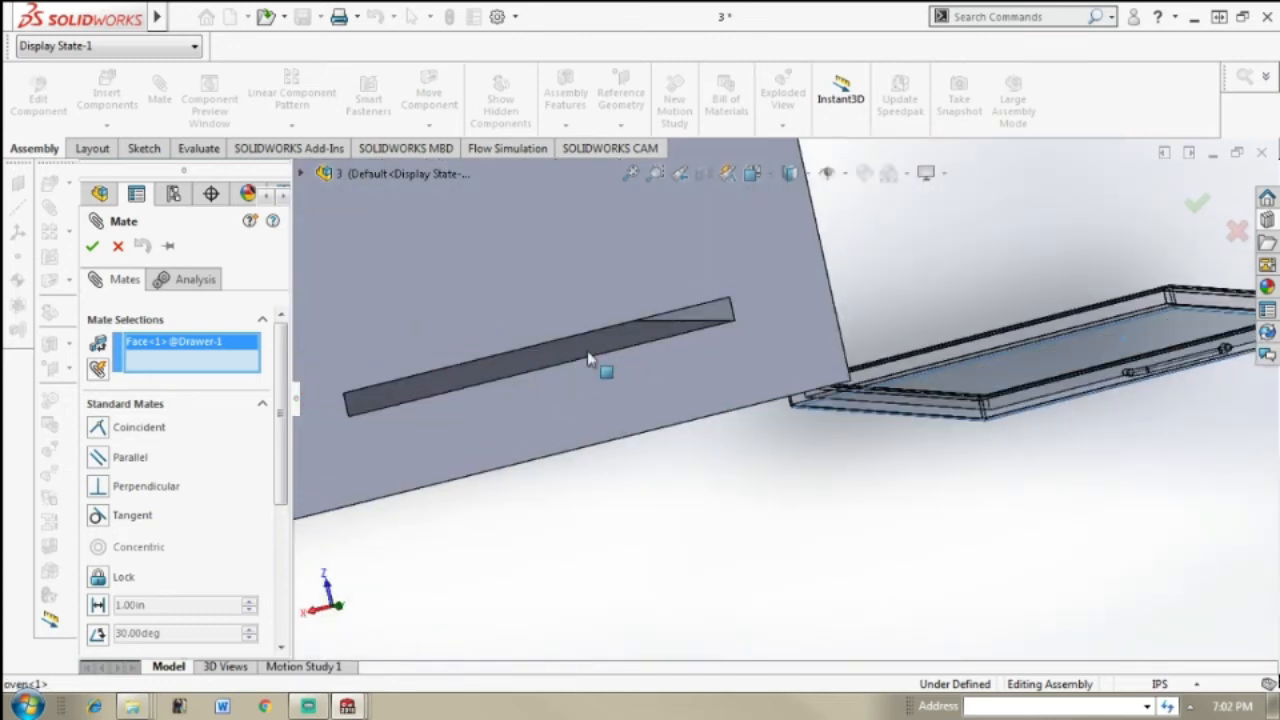
click(647, 337)
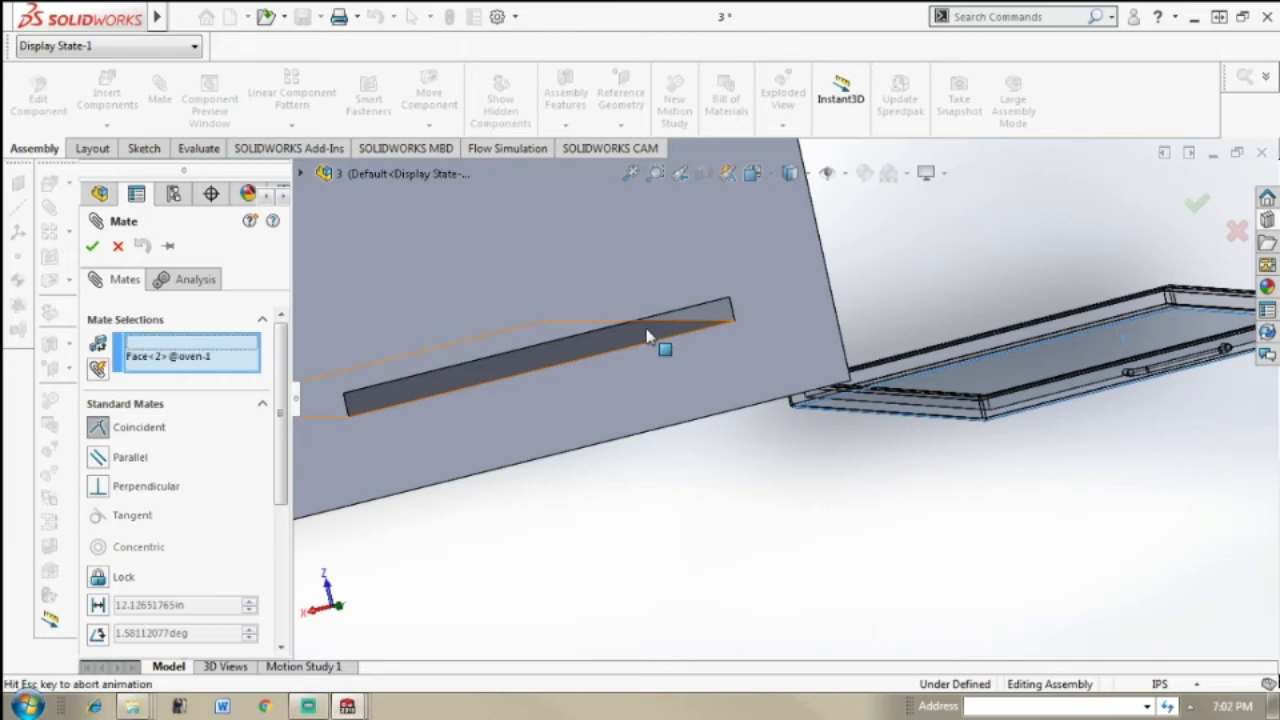
click(843, 330)
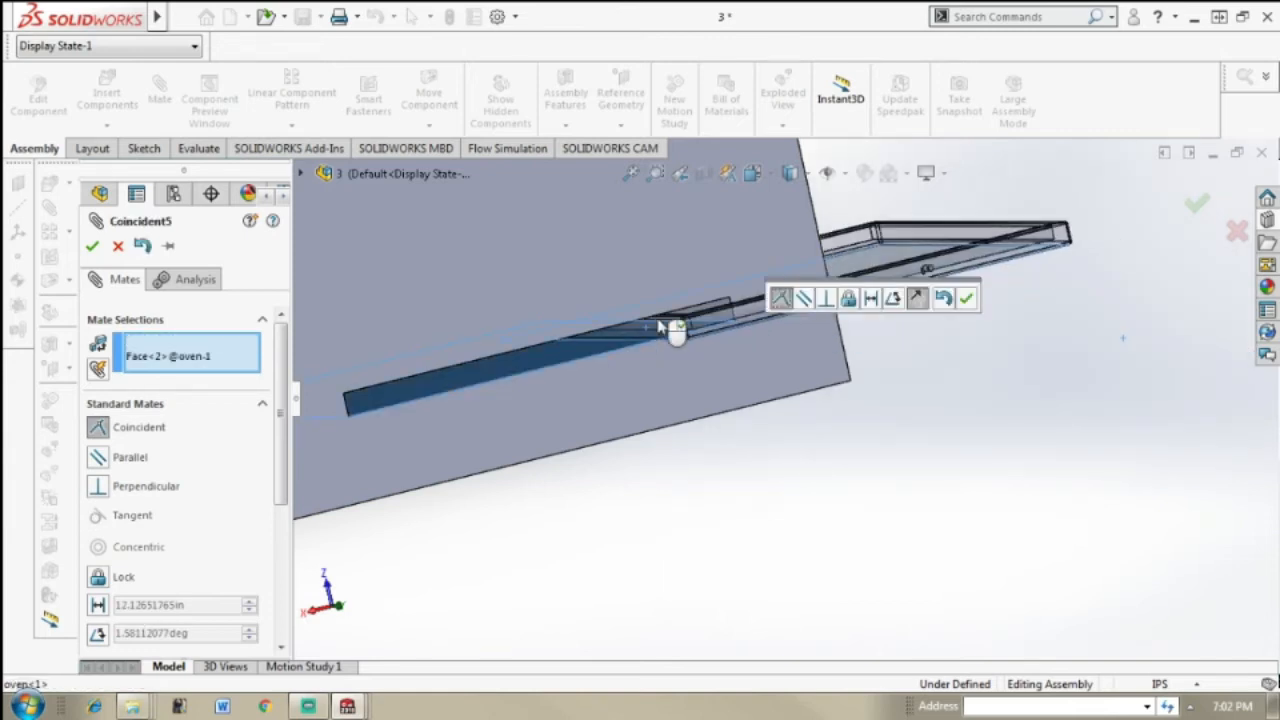
click(92, 246)
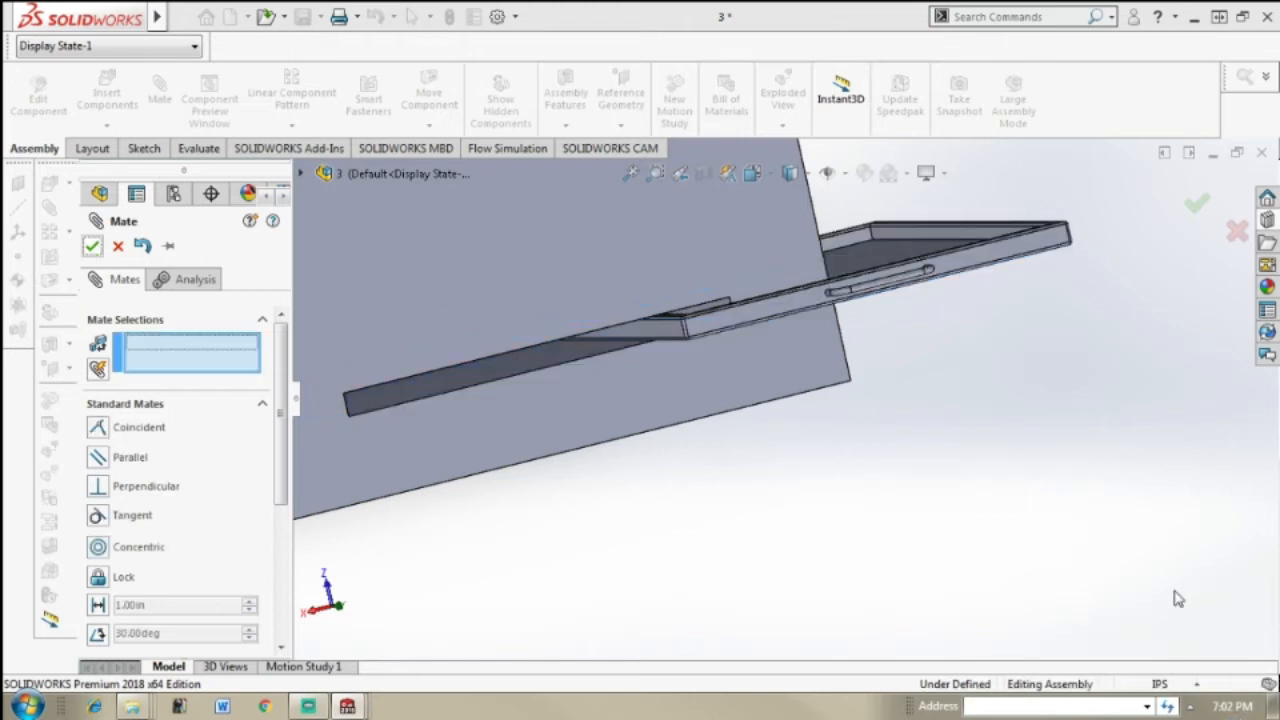
key(Escape)
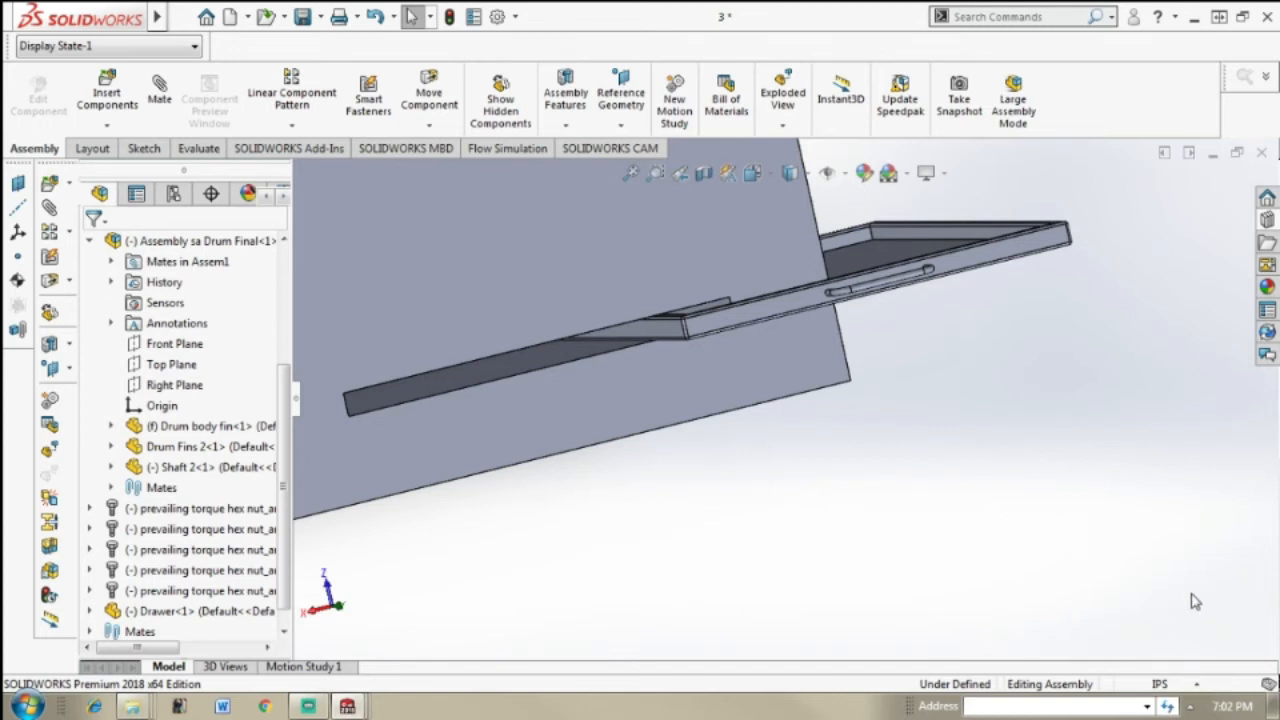
Step: Add a coincident mate between the drawer's outer side face and the matching end face of the oven's front slot
scroll(745, 391, up, 2)
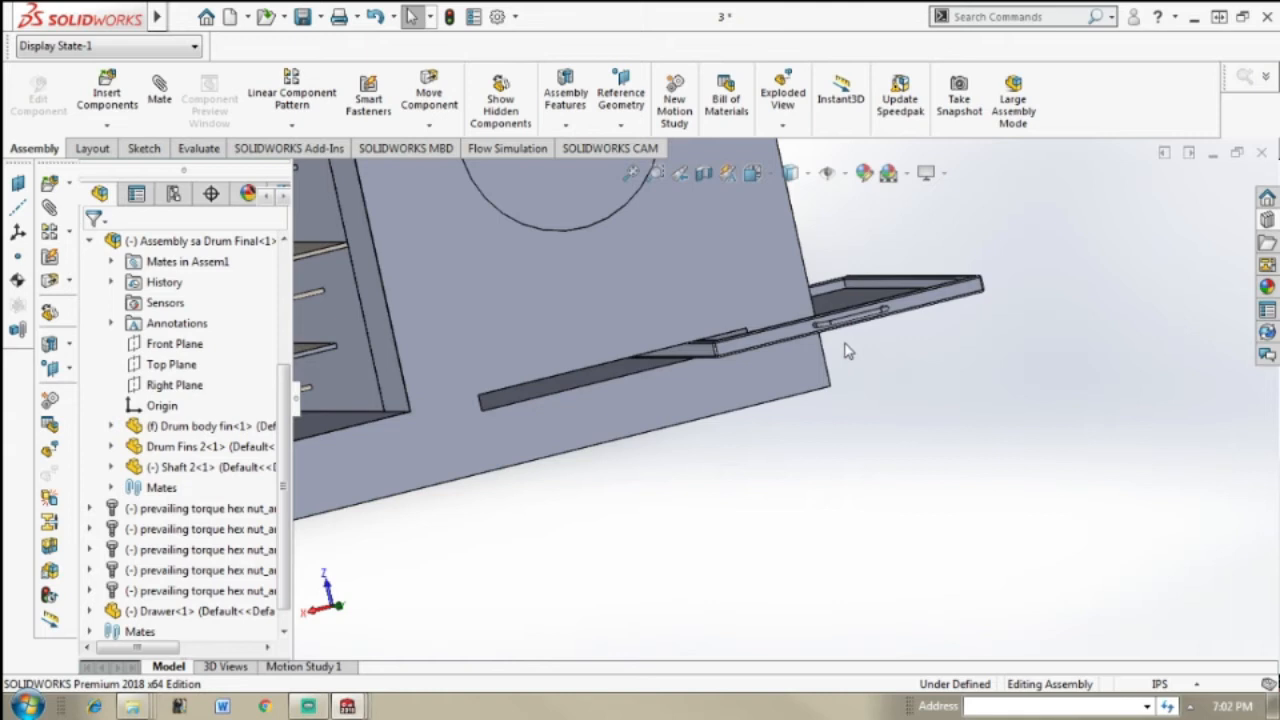
middle_drag(852, 346, 873, 336)
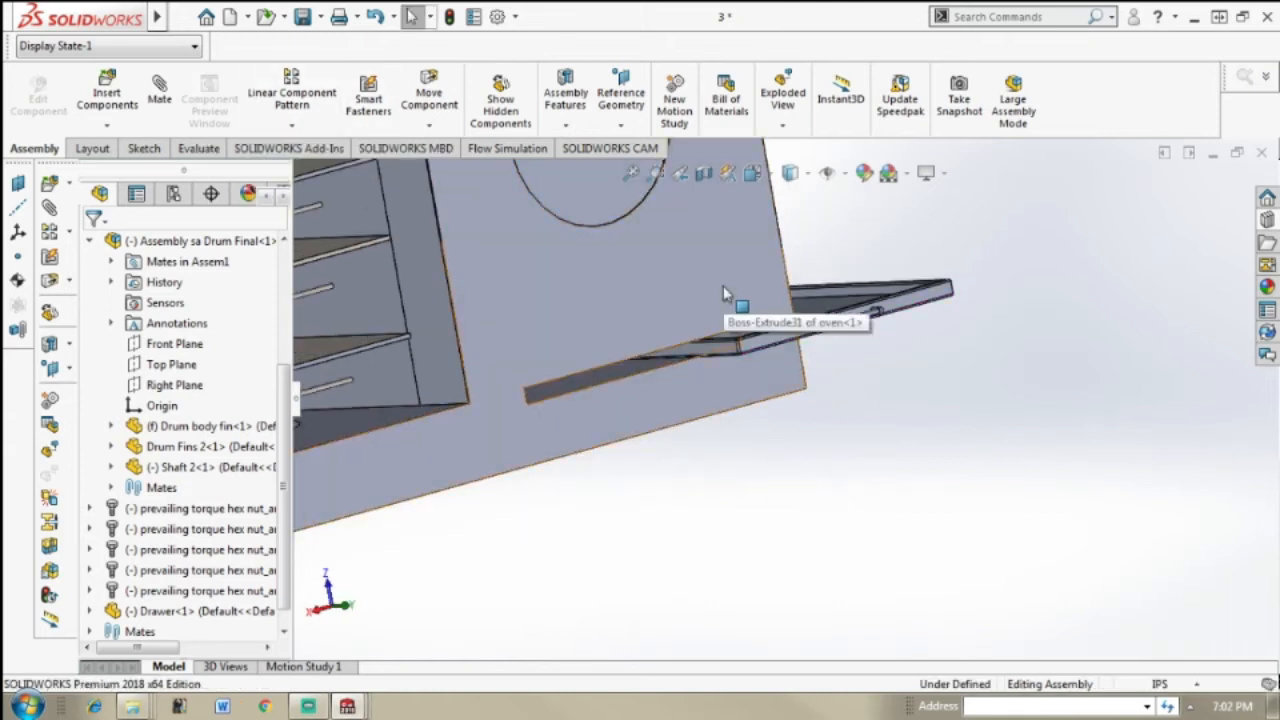
scroll(815, 275, down, 2)
scroll(785, 408, up, 1)
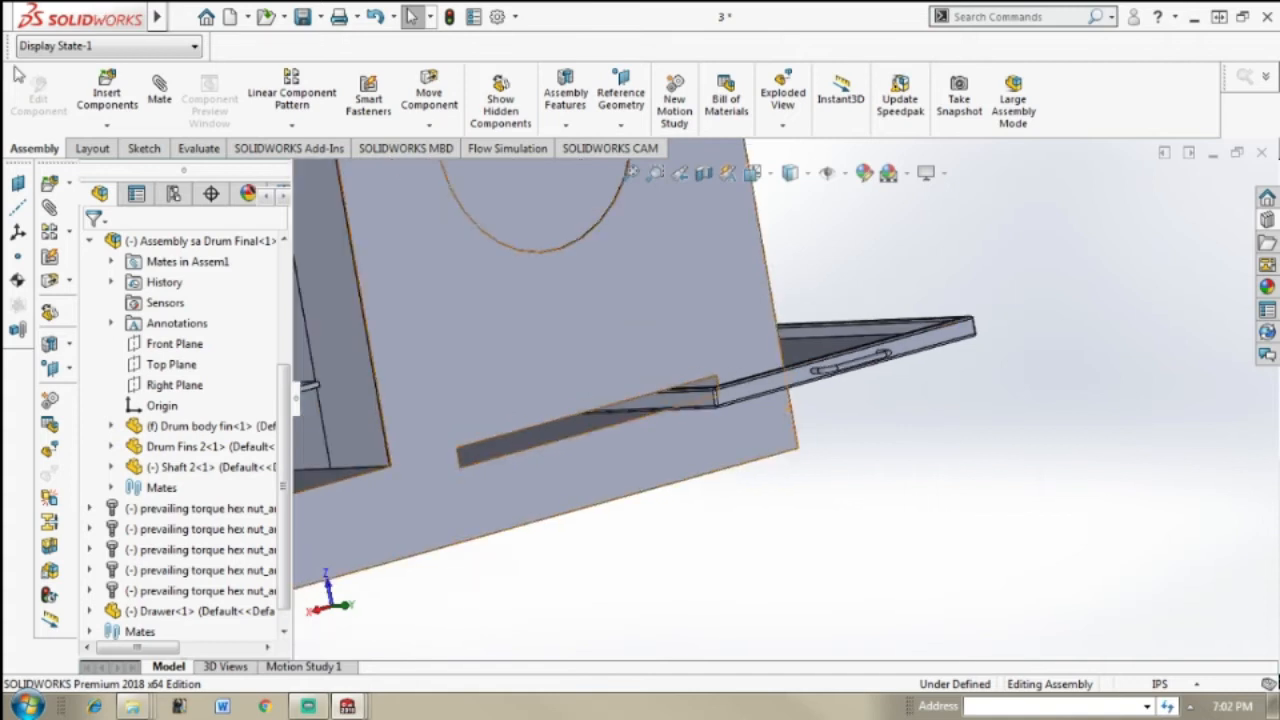
click(161, 89)
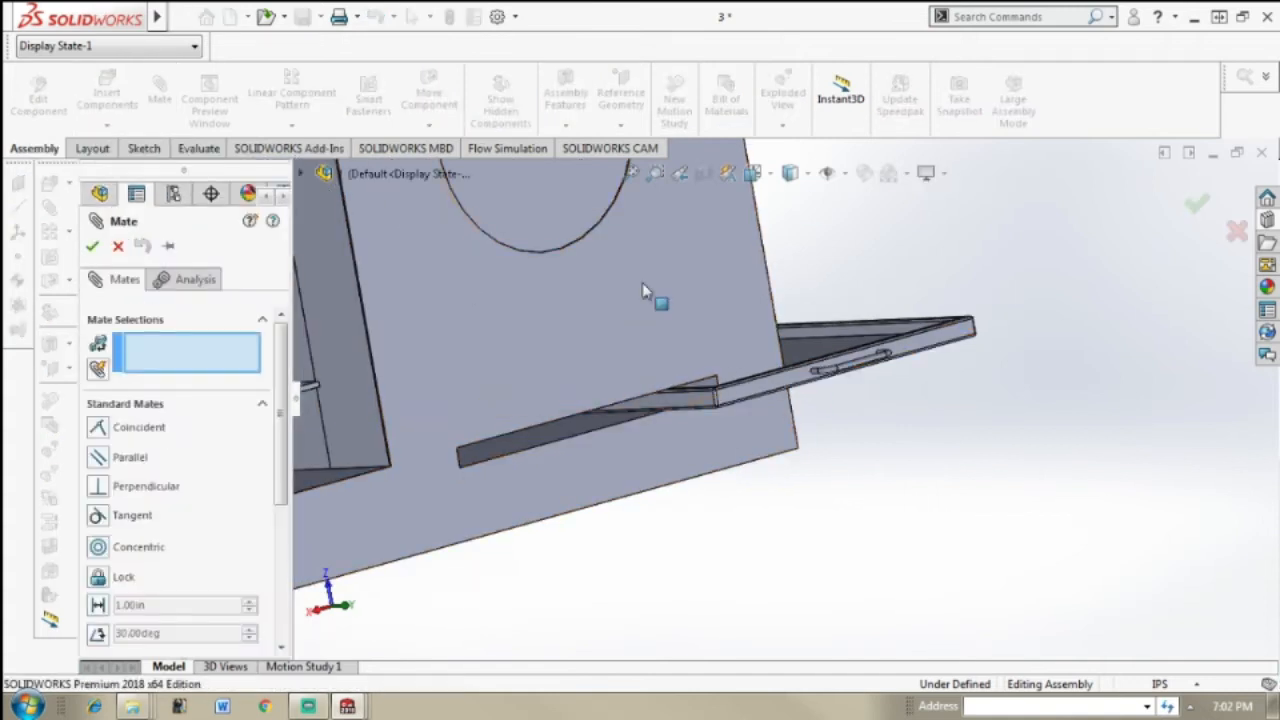
click(688, 405)
middle_drag(694, 410, 625, 438)
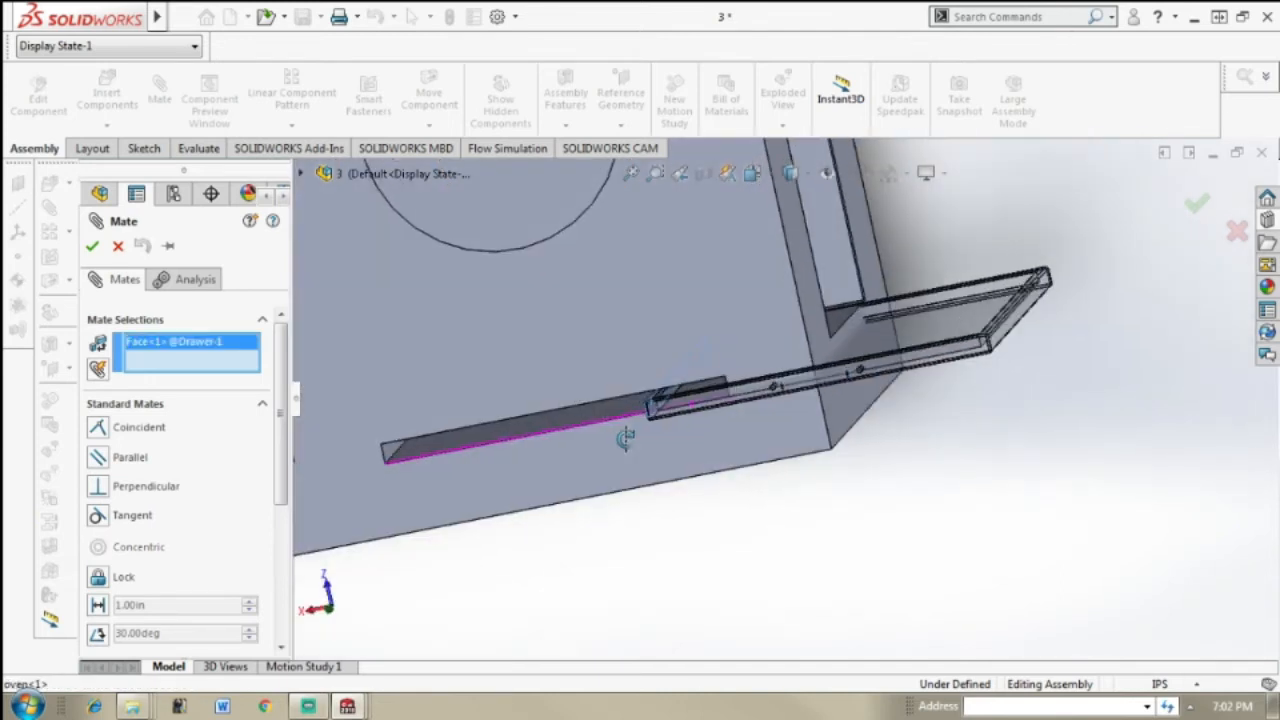
click(395, 456)
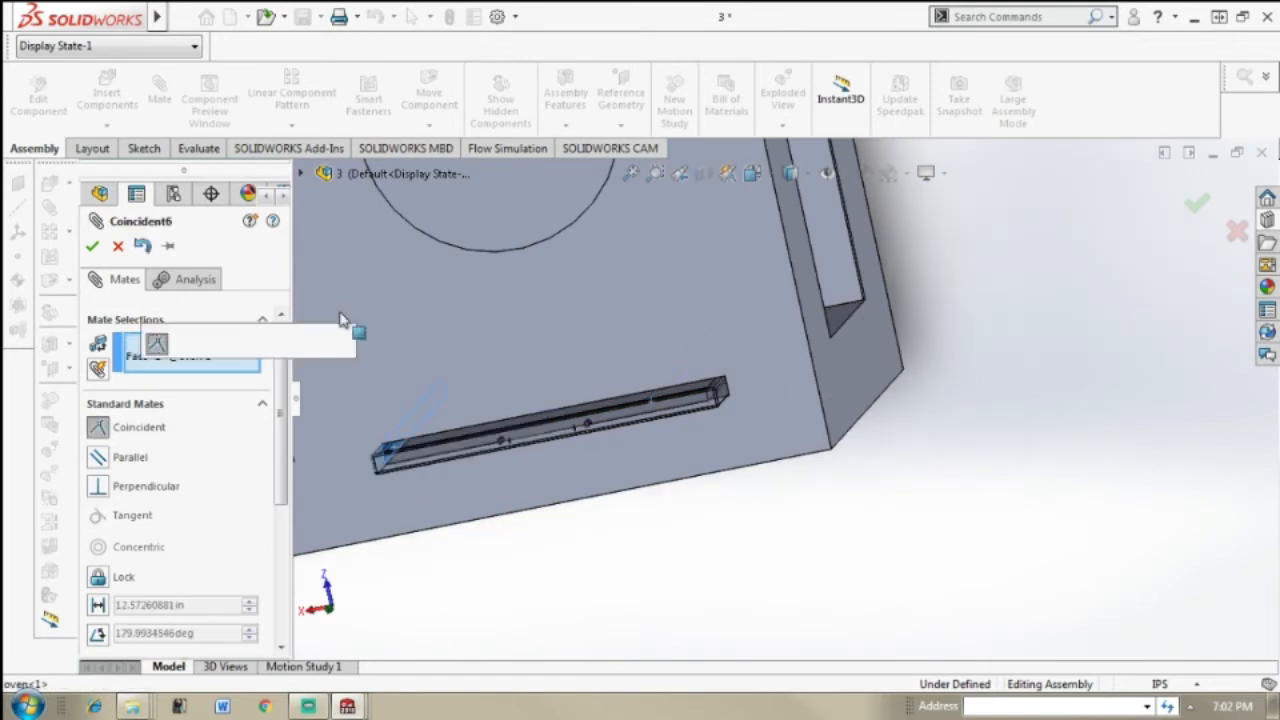
click(93, 246)
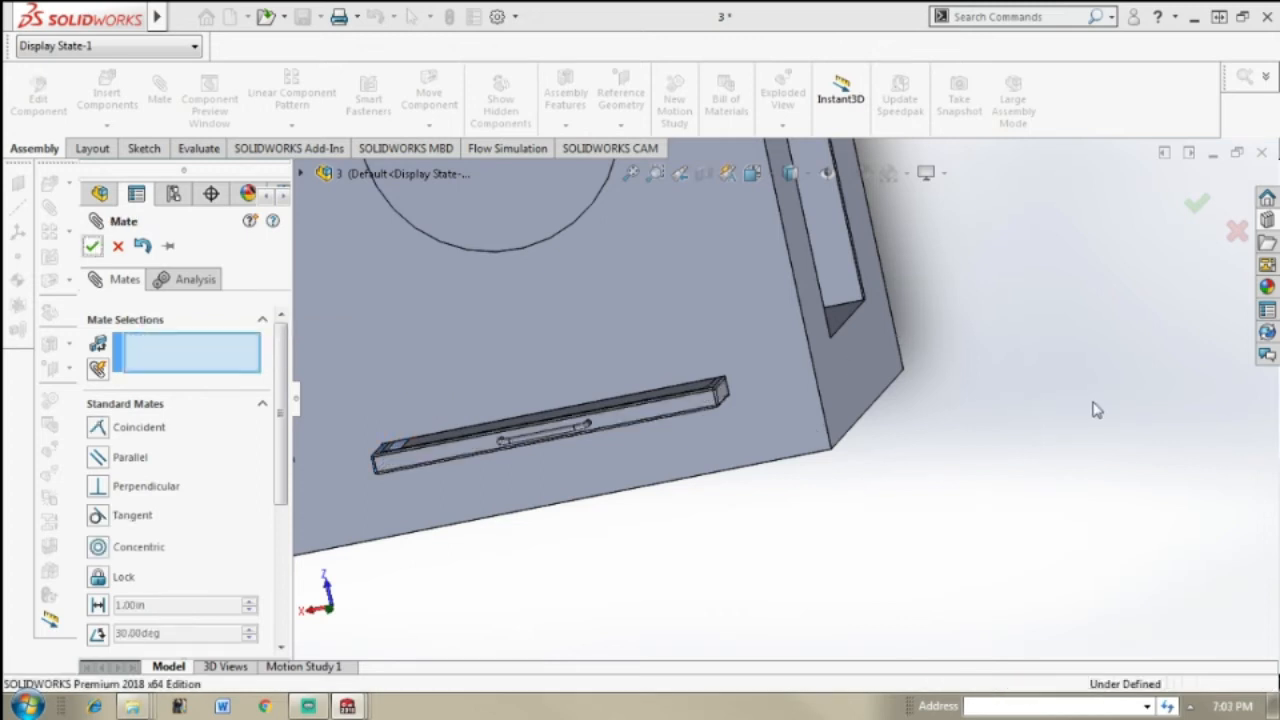
key(Escape)
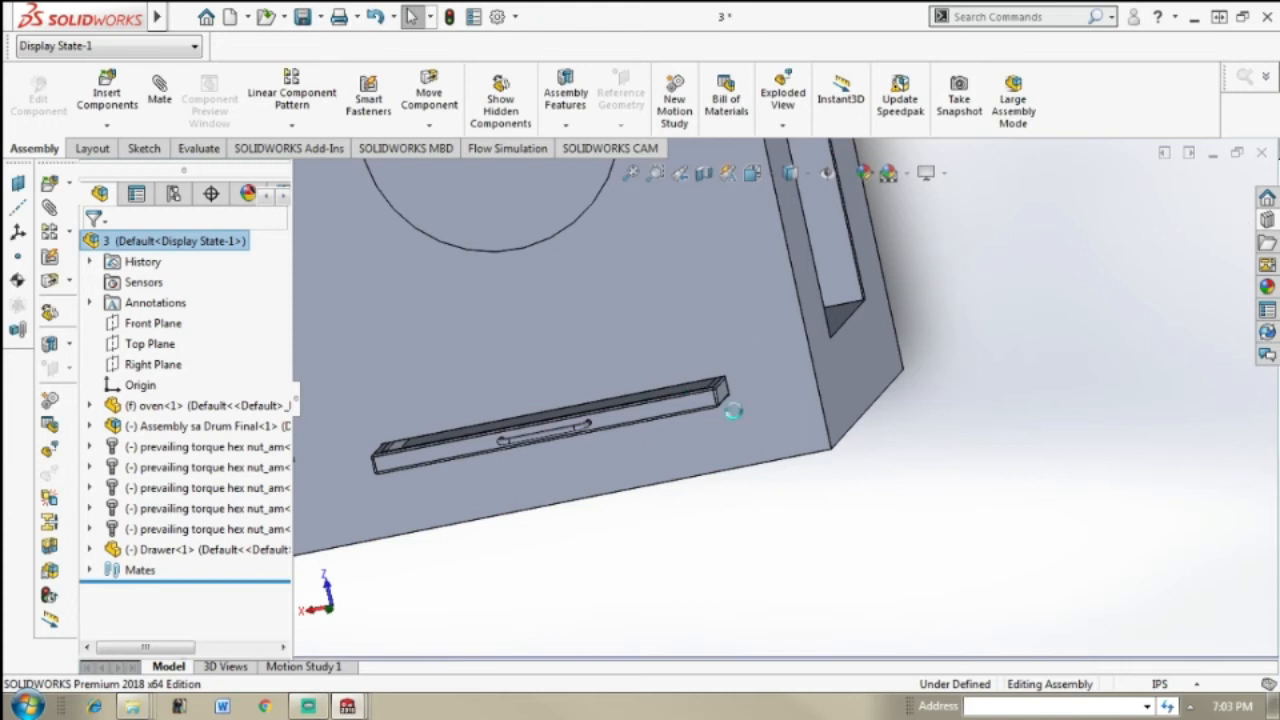
Step: Examine how the drawer sits in the front slot, from the oven's side opening and from the front
middle_drag(947, 289, 660, 268)
mouse_move(678, 349)
middle_down()
mouse_move(685, 341)
mouse_move(676, 361)
middle_up()
scroll(716, 344, up, 3)
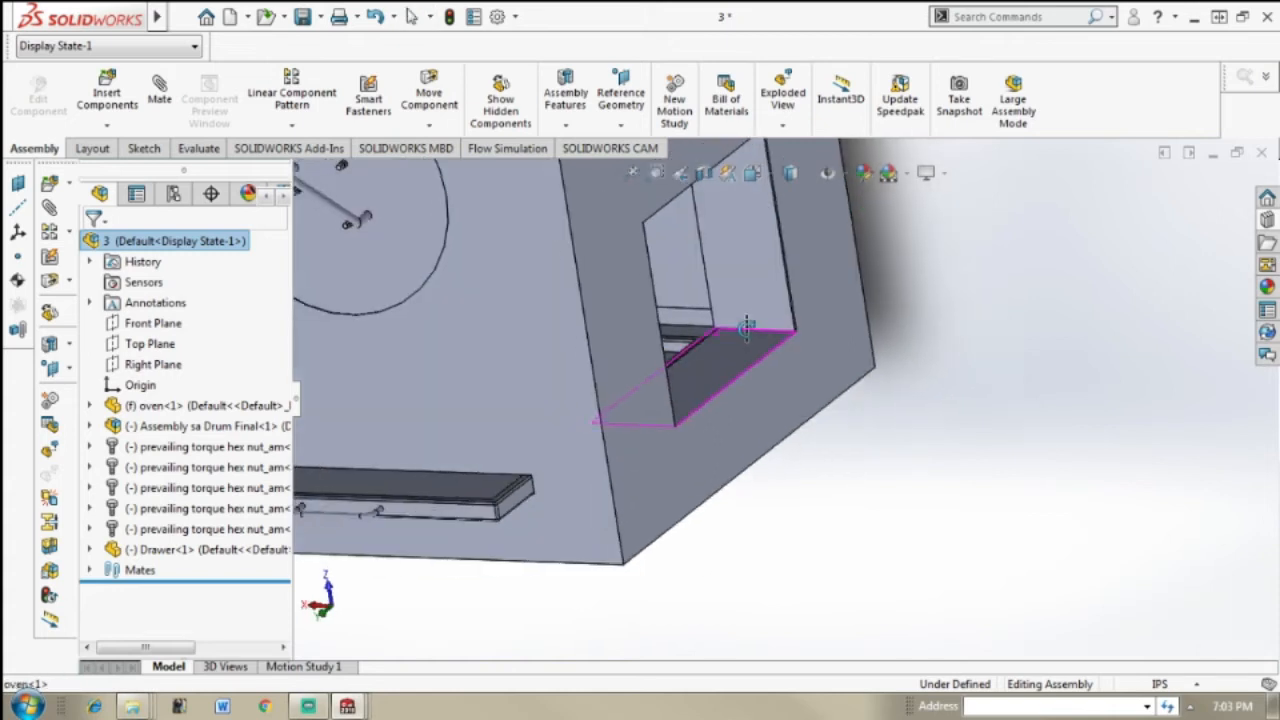
mouse_move(347, 706)
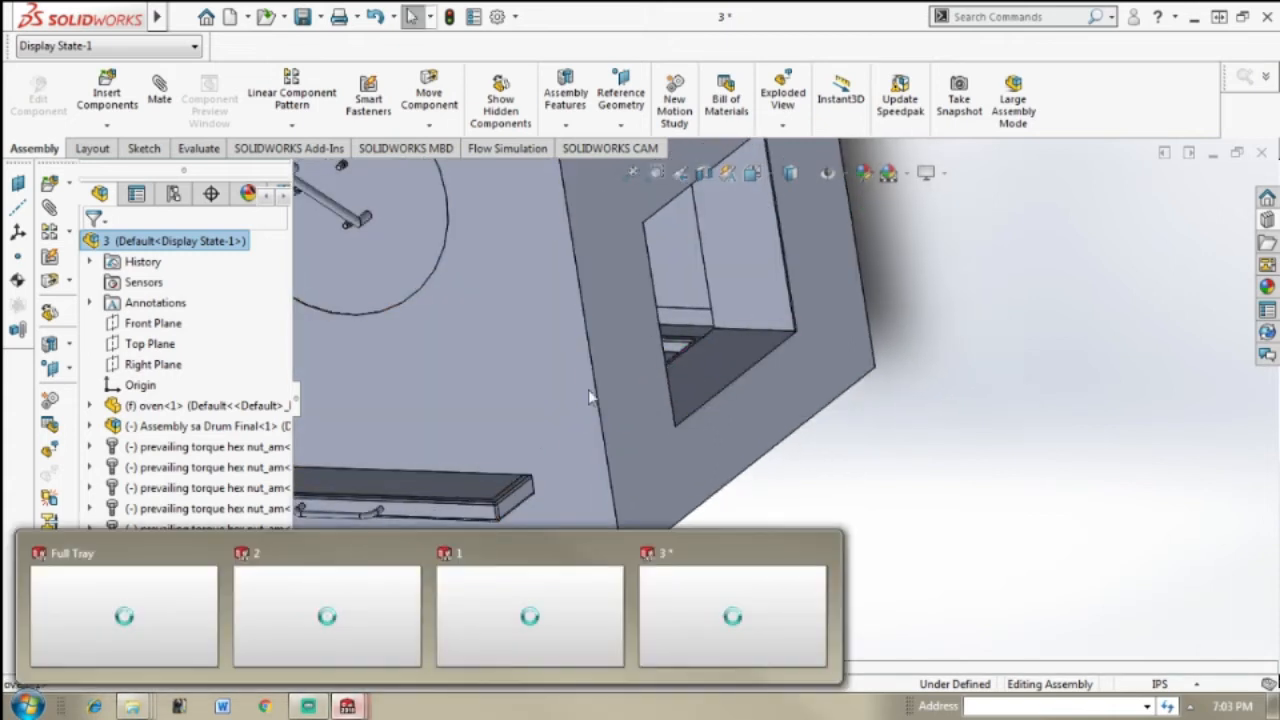
scroll(751, 439, down, 1)
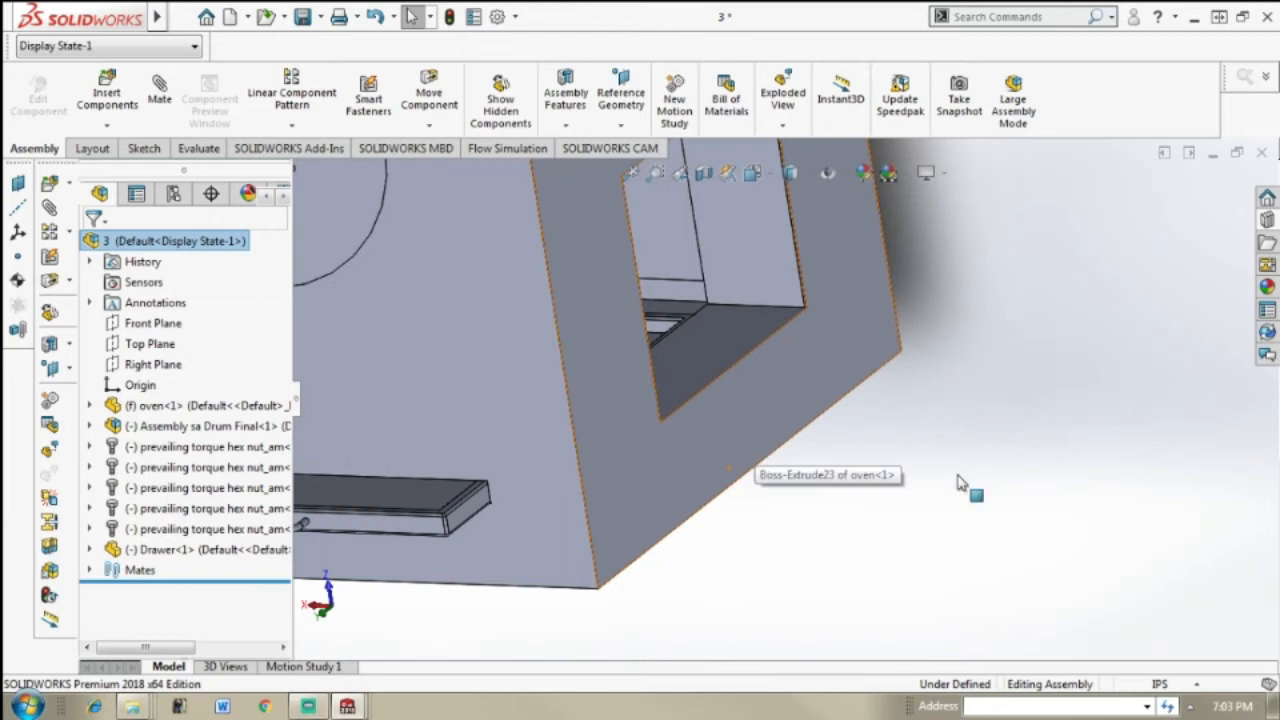
scroll(1015, 495, up, 4)
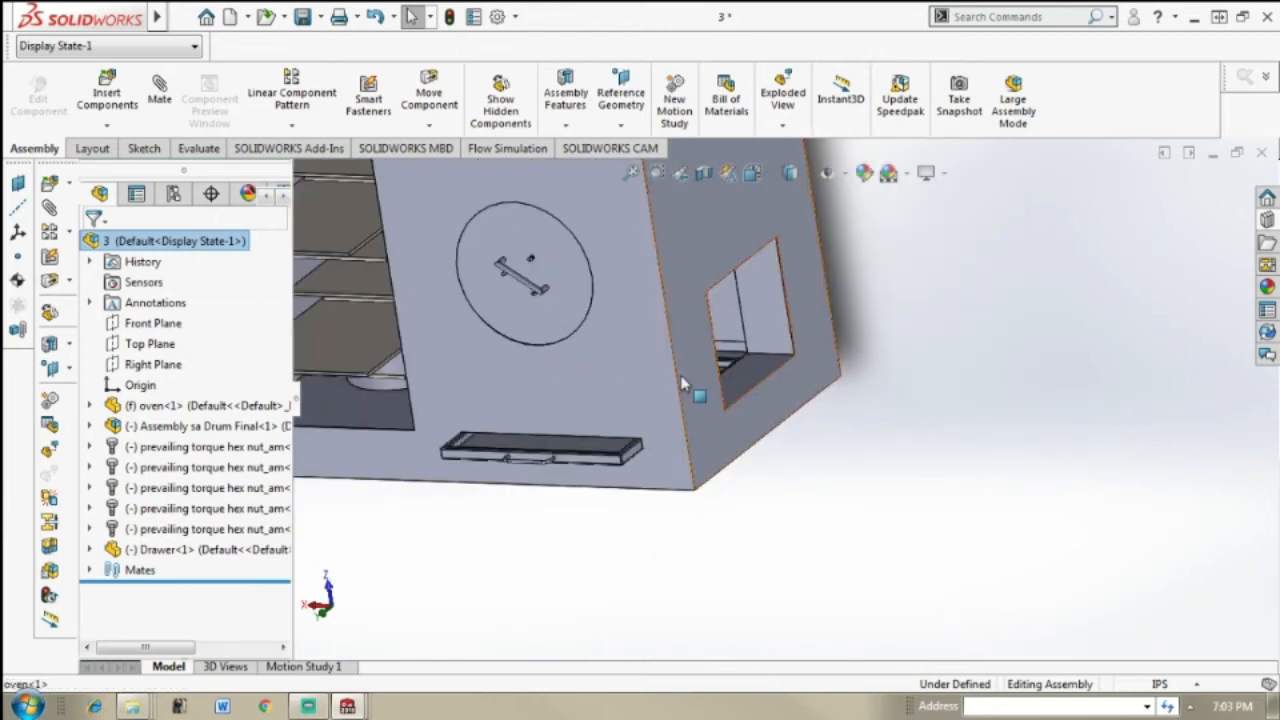
middle_drag(681, 375, 702, 366)
scroll(537, 438, down, 5)
scroll(538, 443, down, 1)
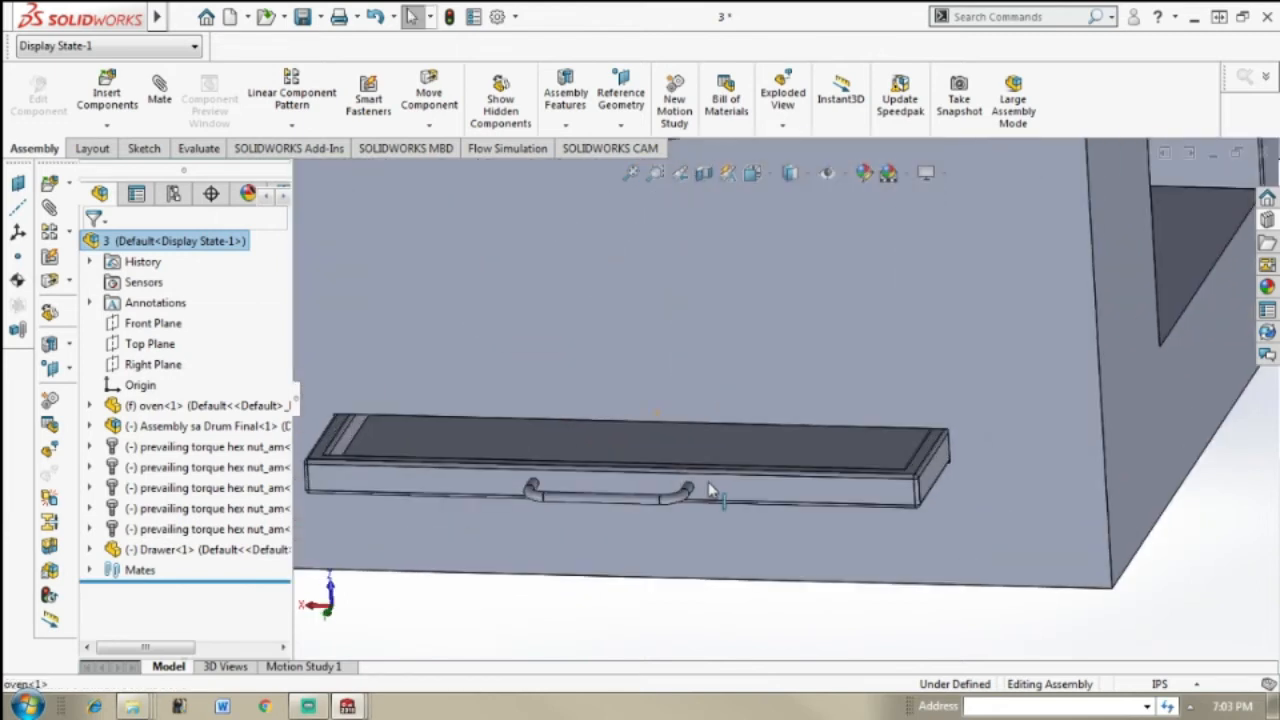
scroll(840, 453, up, 3)
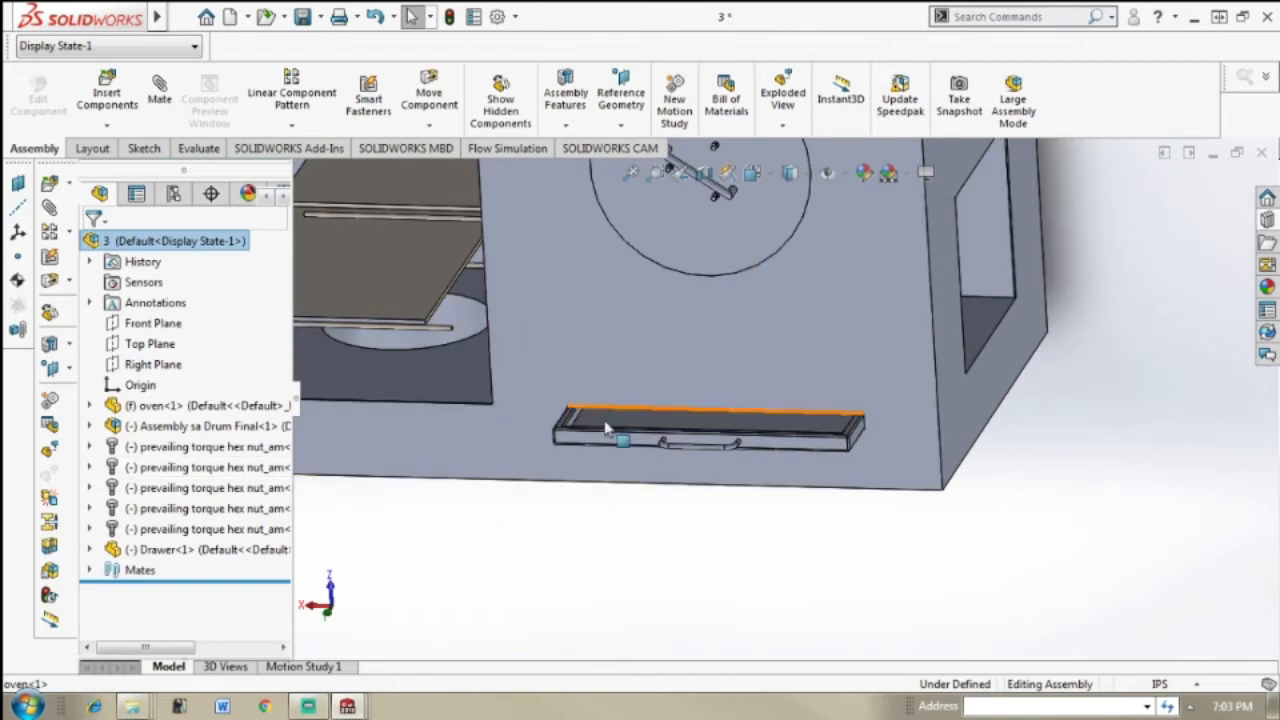
Step: Slide the drawer into the front slot until its front face is about level with the oven's front wall
drag(804, 450, 873, 428)
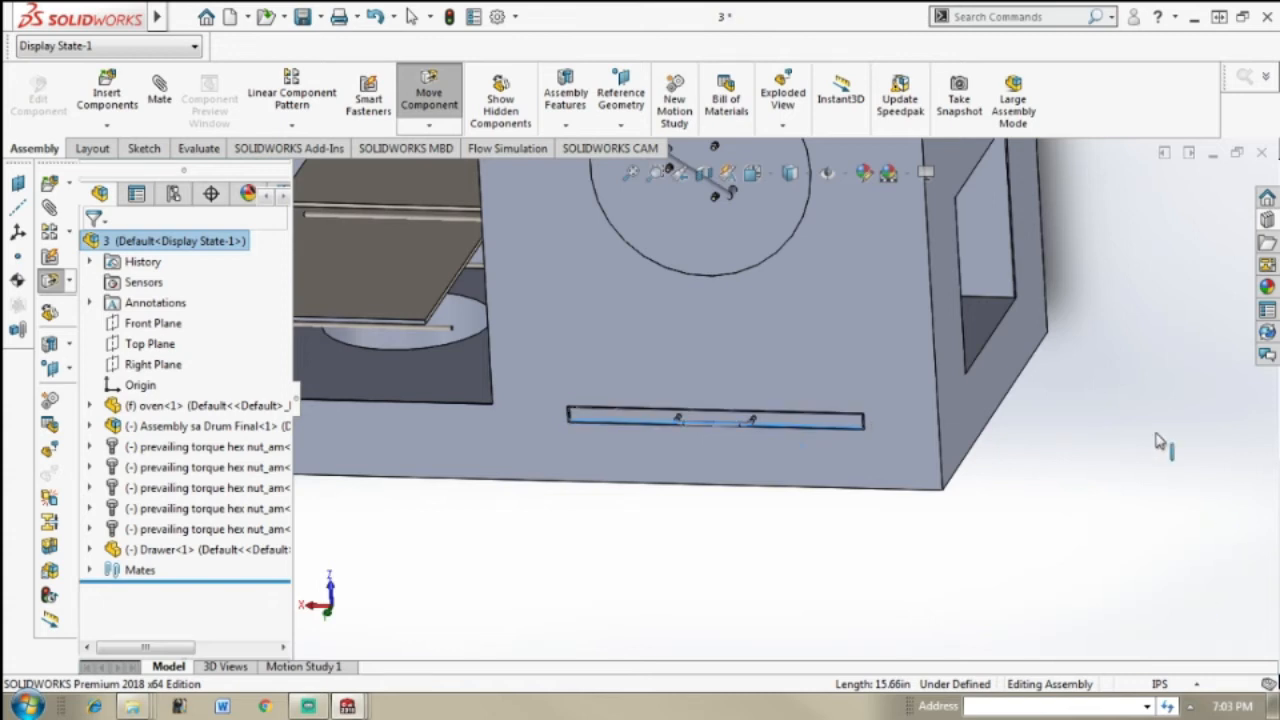
key(Escape)
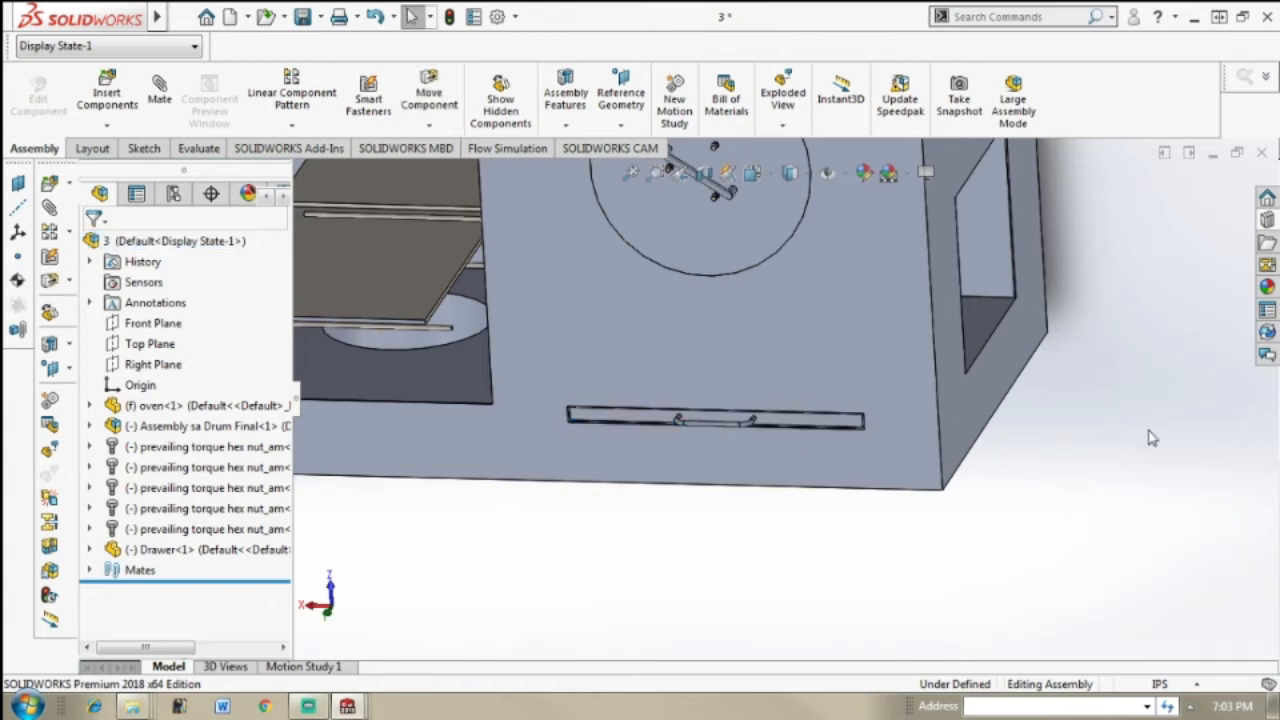
click(822, 428)
drag(823, 430, 903, 453)
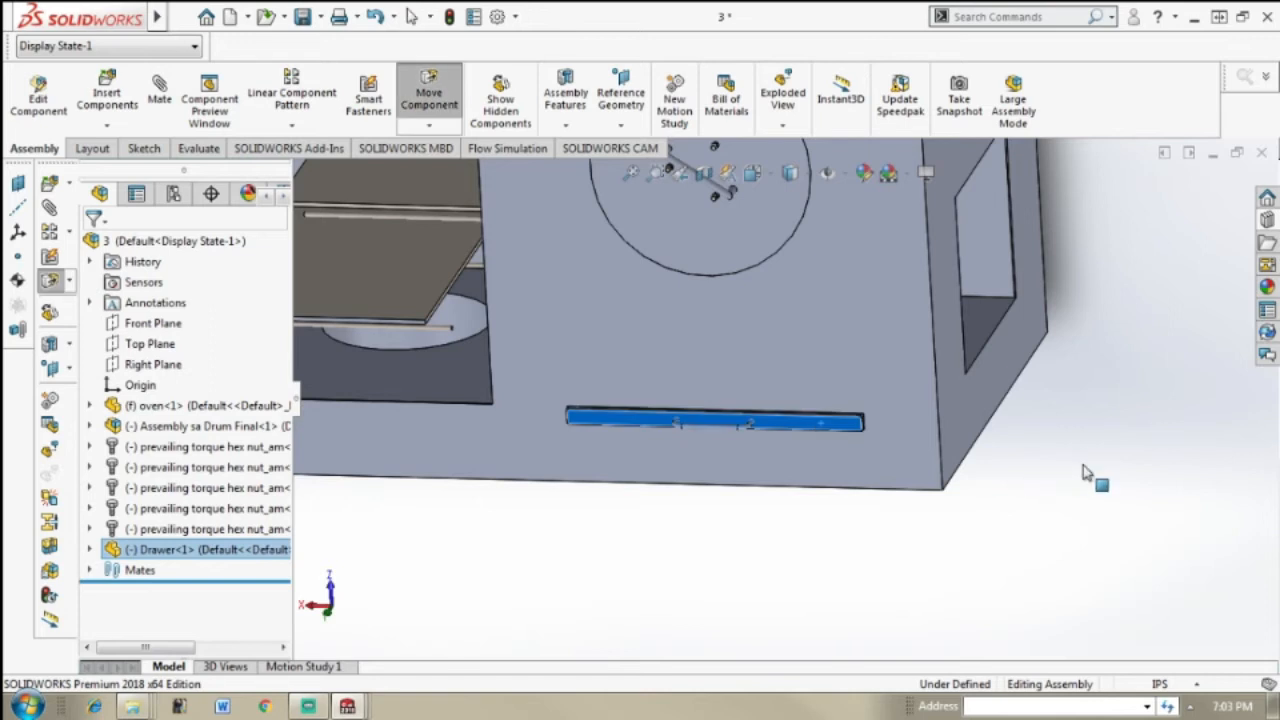
key(Escape)
Step: Examine the whole oven from the front and sides with the drum, nuts and drawer in place
key(f)
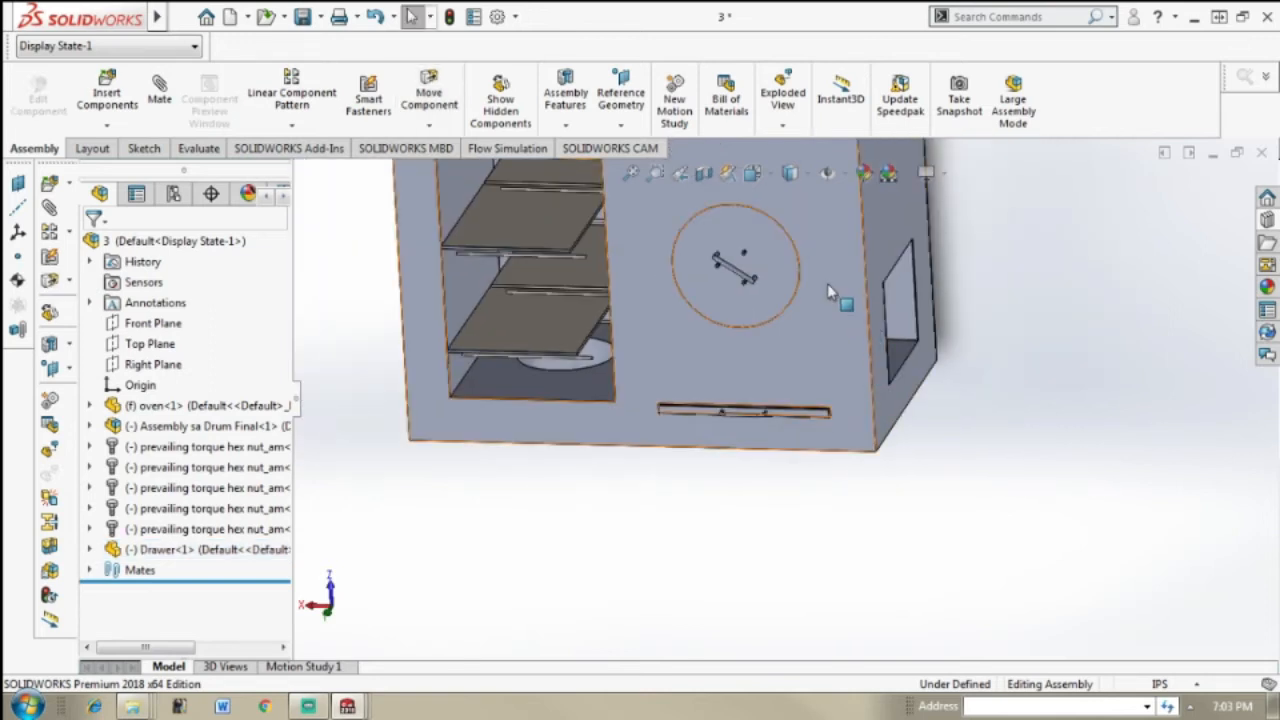
scroll(828, 280, up, 2)
scroll(840, 290, down, 3)
scroll(918, 348, up, 3)
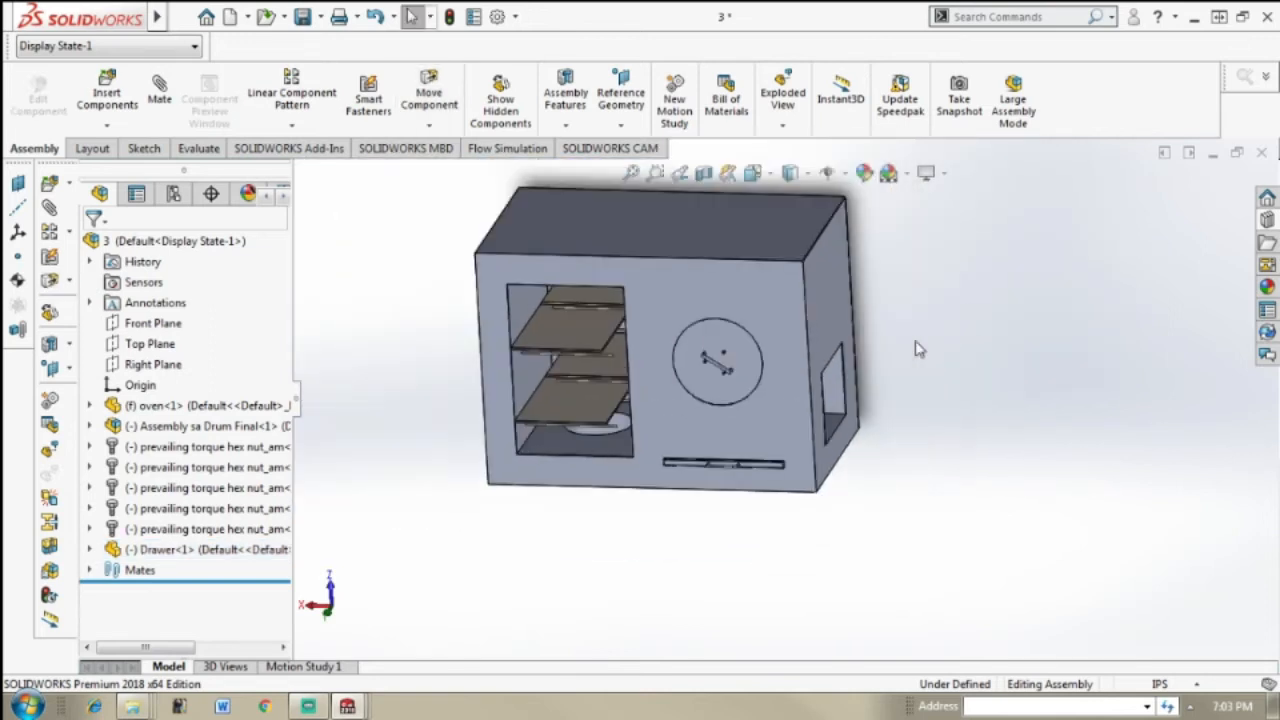
scroll(776, 396, down, 3)
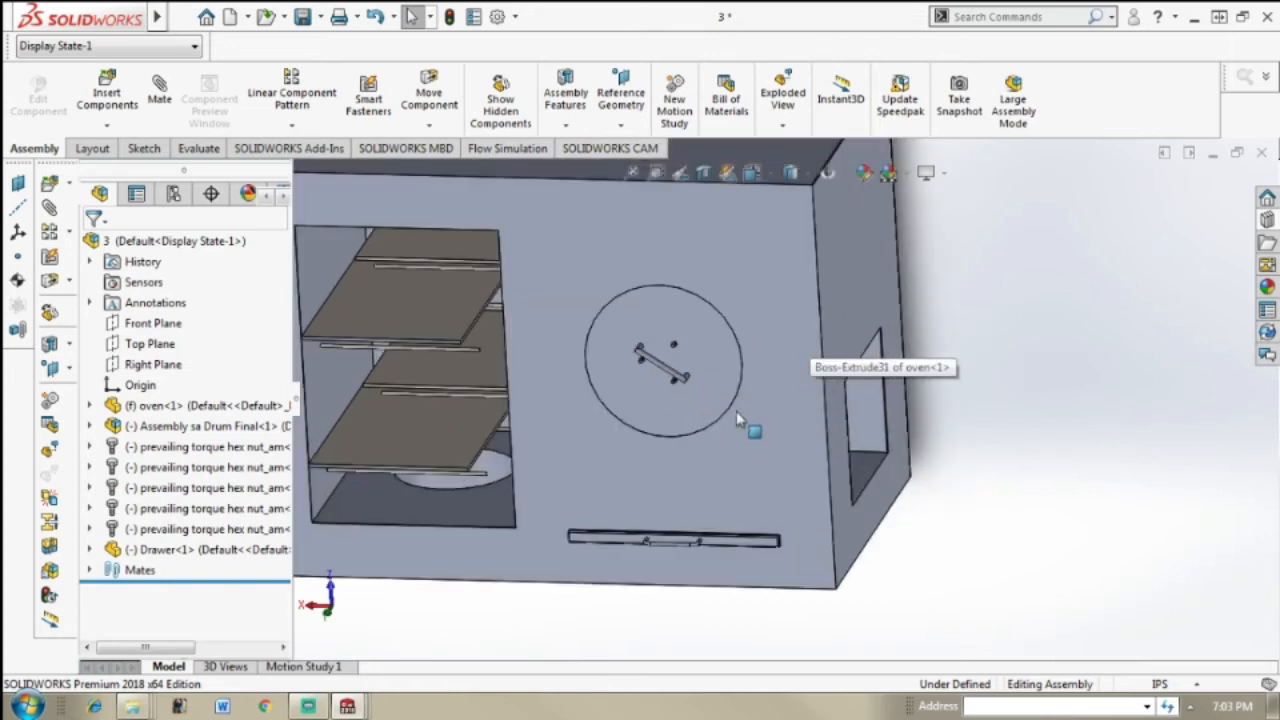
scroll(736, 411, up, 3)
scroll(417, 360, down, 3)
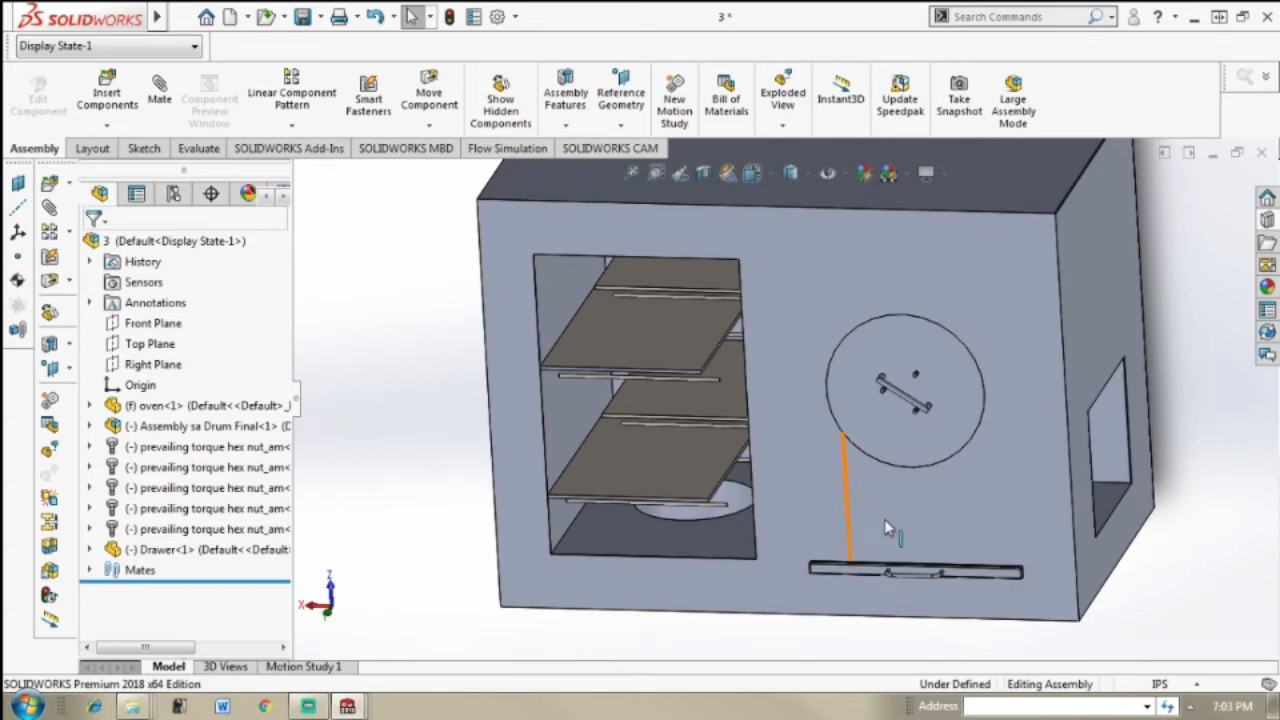
middle_click(990, 507)
scroll(990, 507, up, 1)
middle_drag(990, 507, 1008, 482)
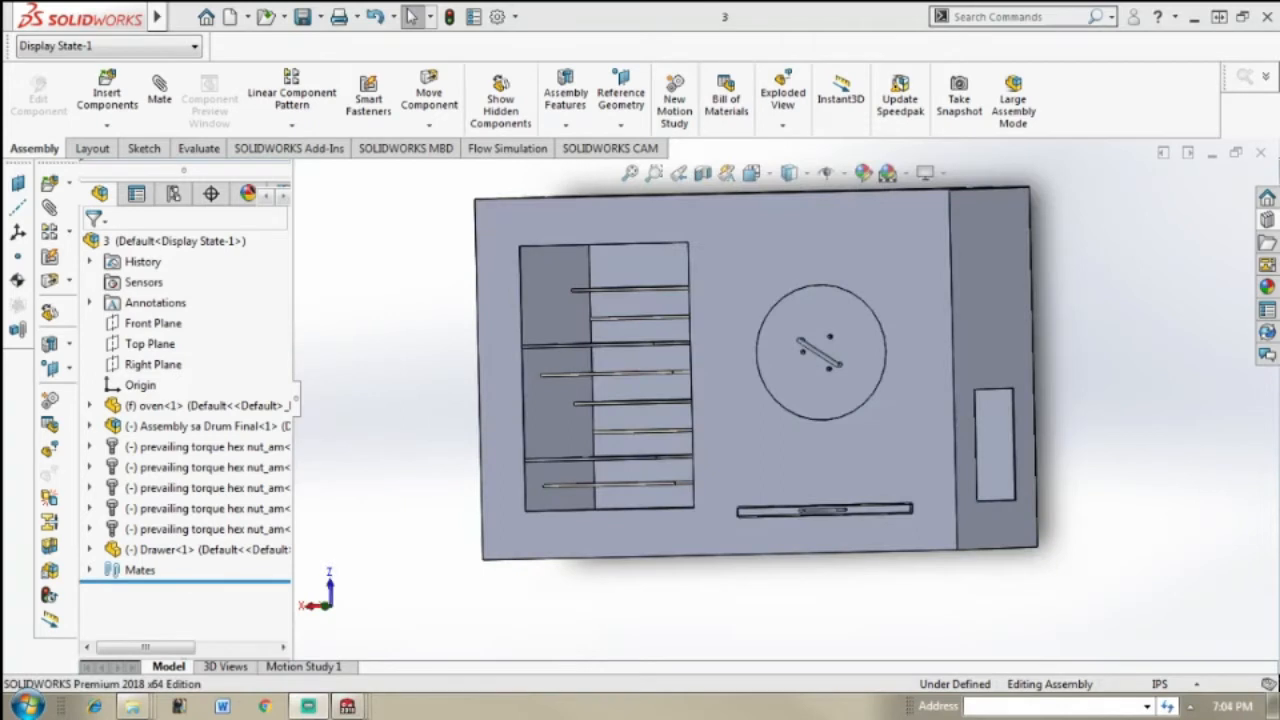
Step: Examine the shelves and rails inside the oven's open compartment from several angles, up close and from a distance
middle_drag(1134, 451, 1100, 508)
scroll(917, 481, down, 3)
middle_drag(790, 466, 534, 477)
scroll(514, 431, up, 5)
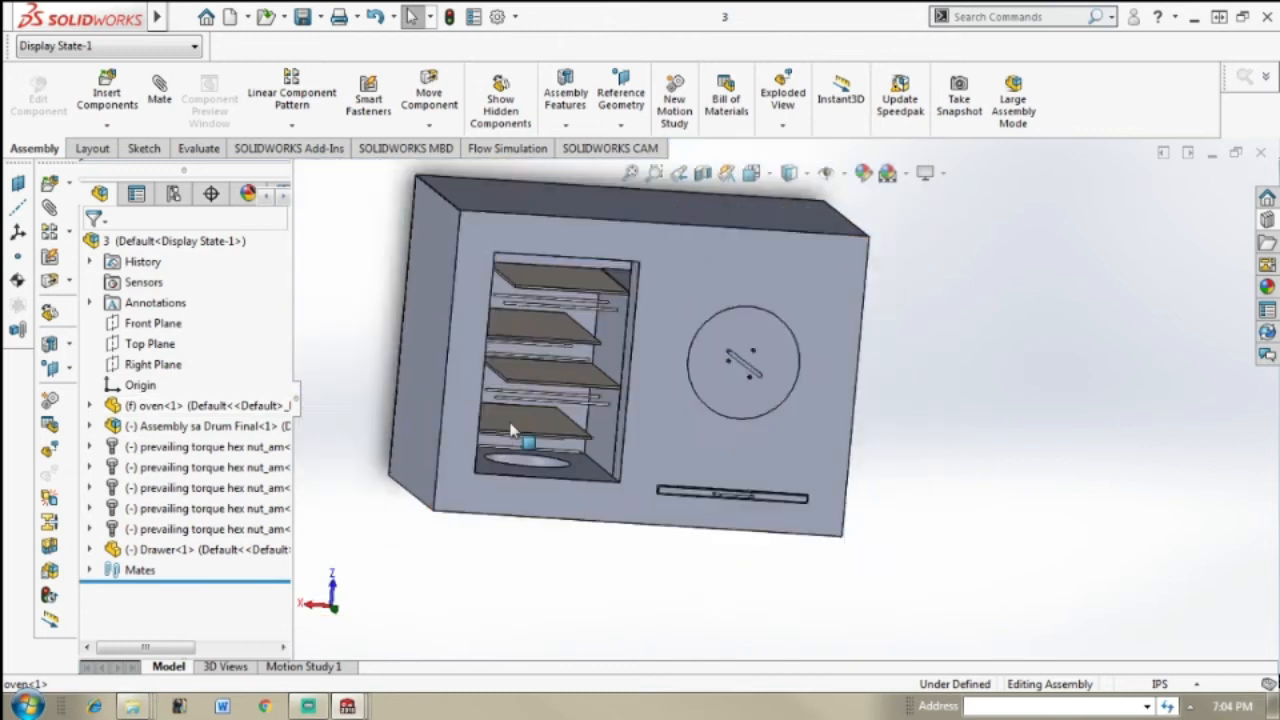
scroll(514, 428, down, 3)
scroll(715, 380, down, 4)
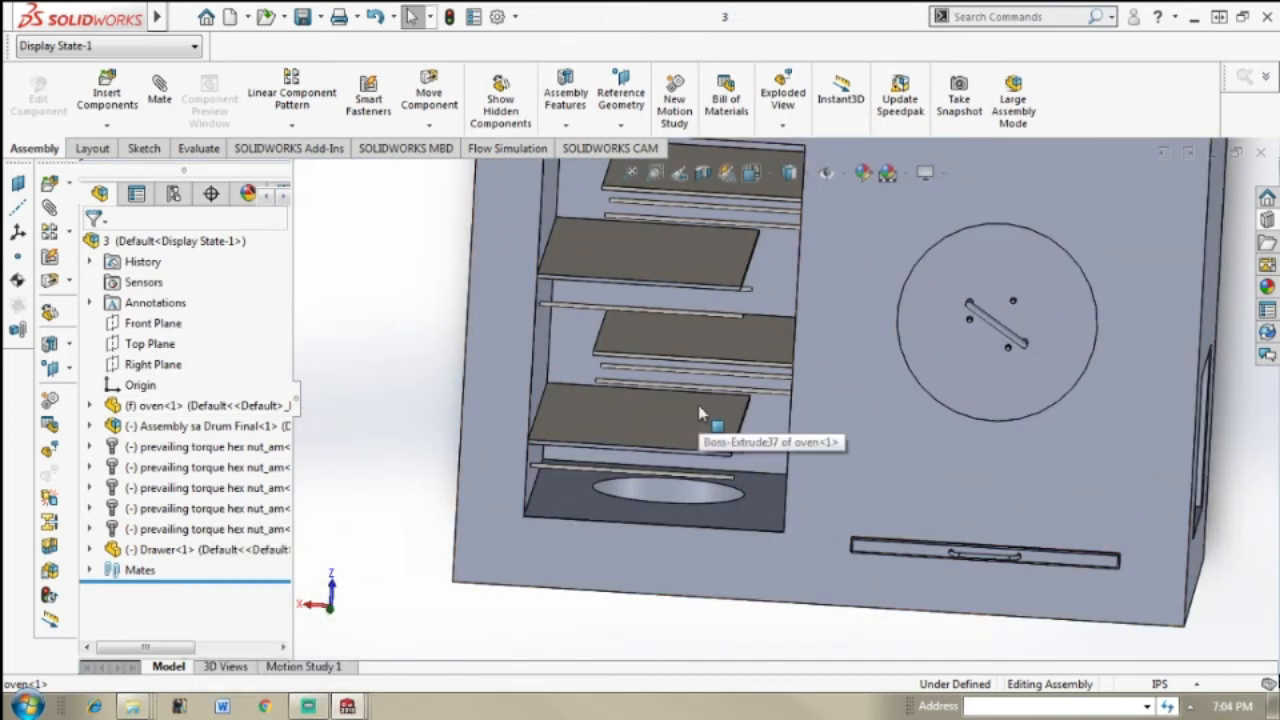
middle_drag(750, 460, 751, 440)
scroll(751, 440, up, 1)
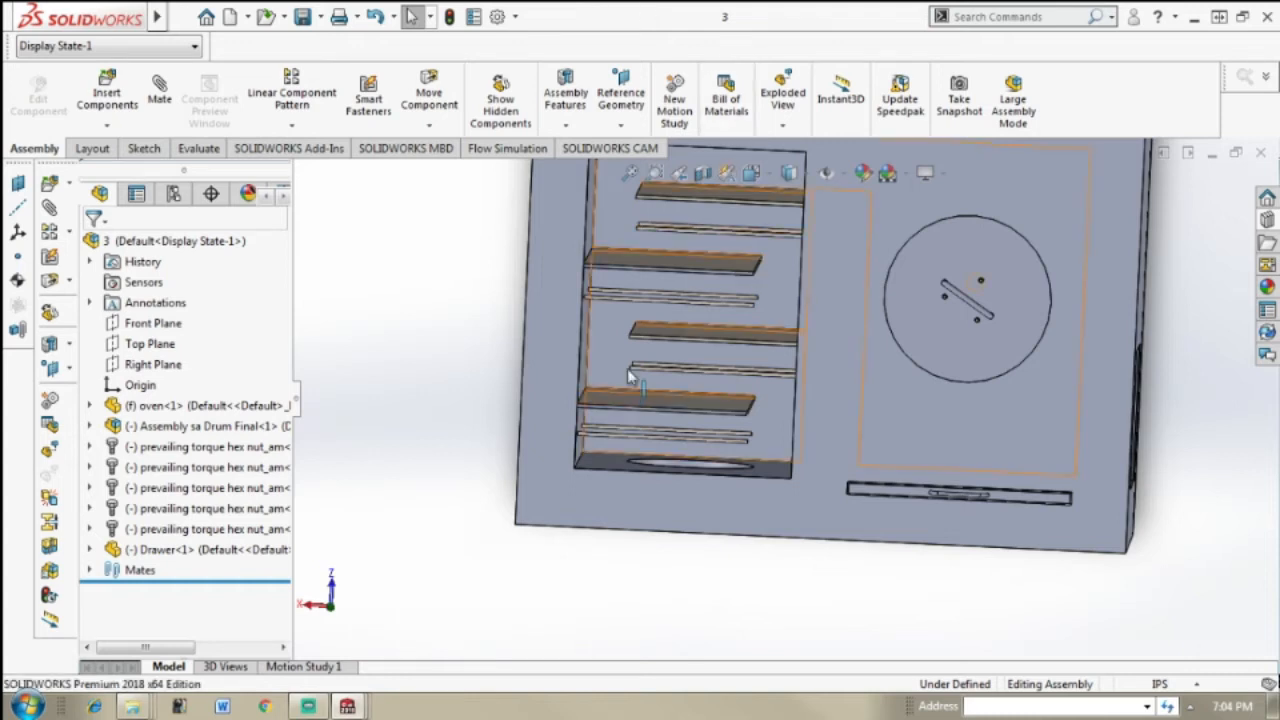
Step: Examine the lower shelves, the rails and the floor opening of the compartment up close and against the whole oven front
scroll(712, 388, up, 1)
scroll(712, 388, up, 3)
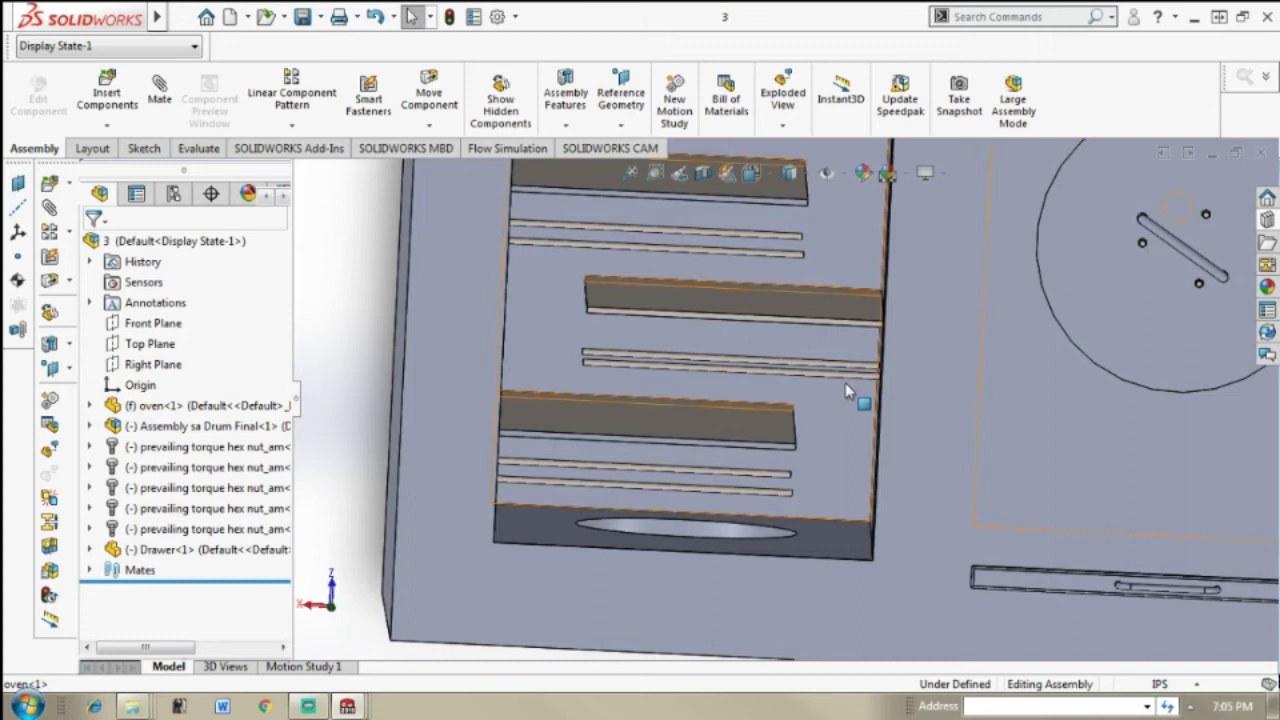
scroll(791, 352, down, 3)
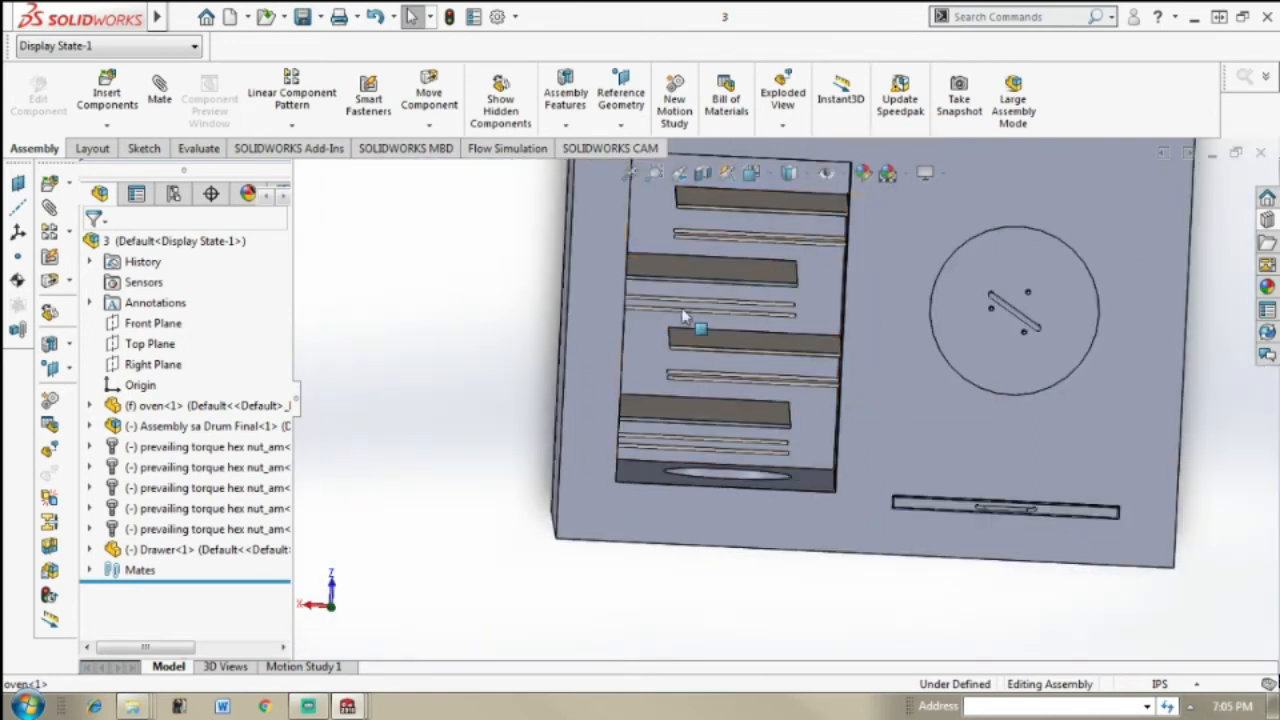
scroll(757, 490, up, 1)
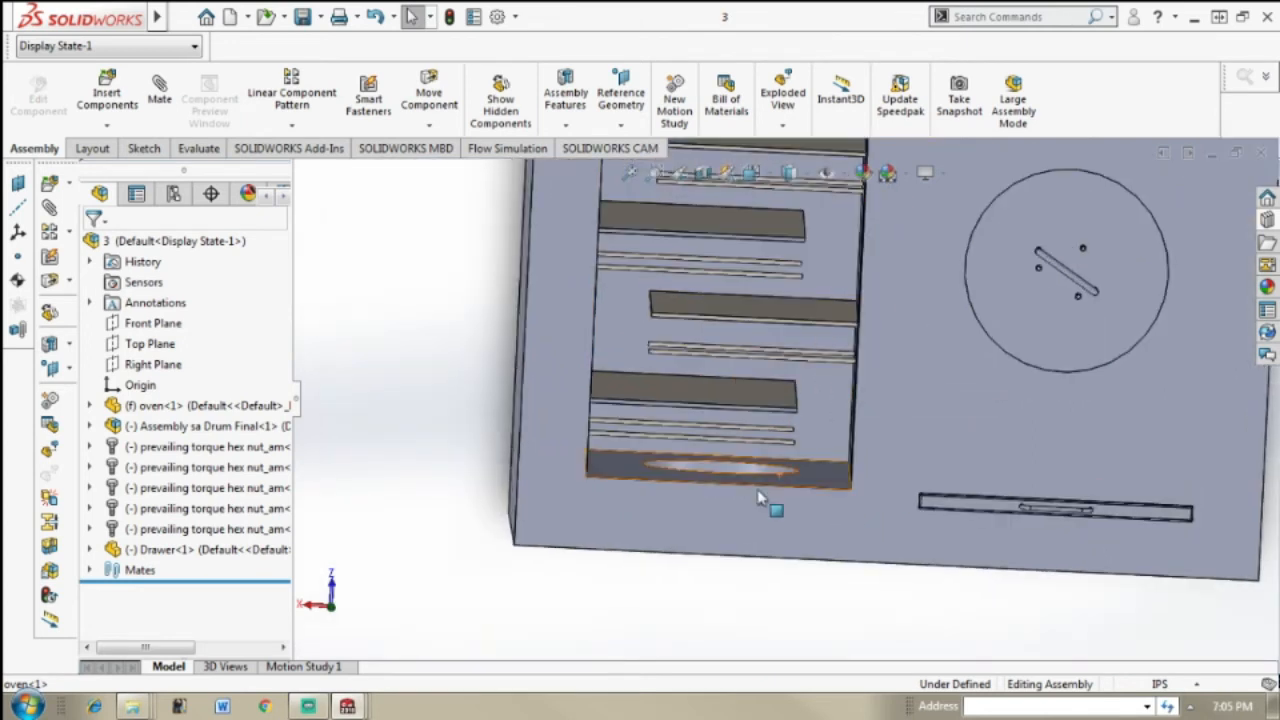
click(350, 706)
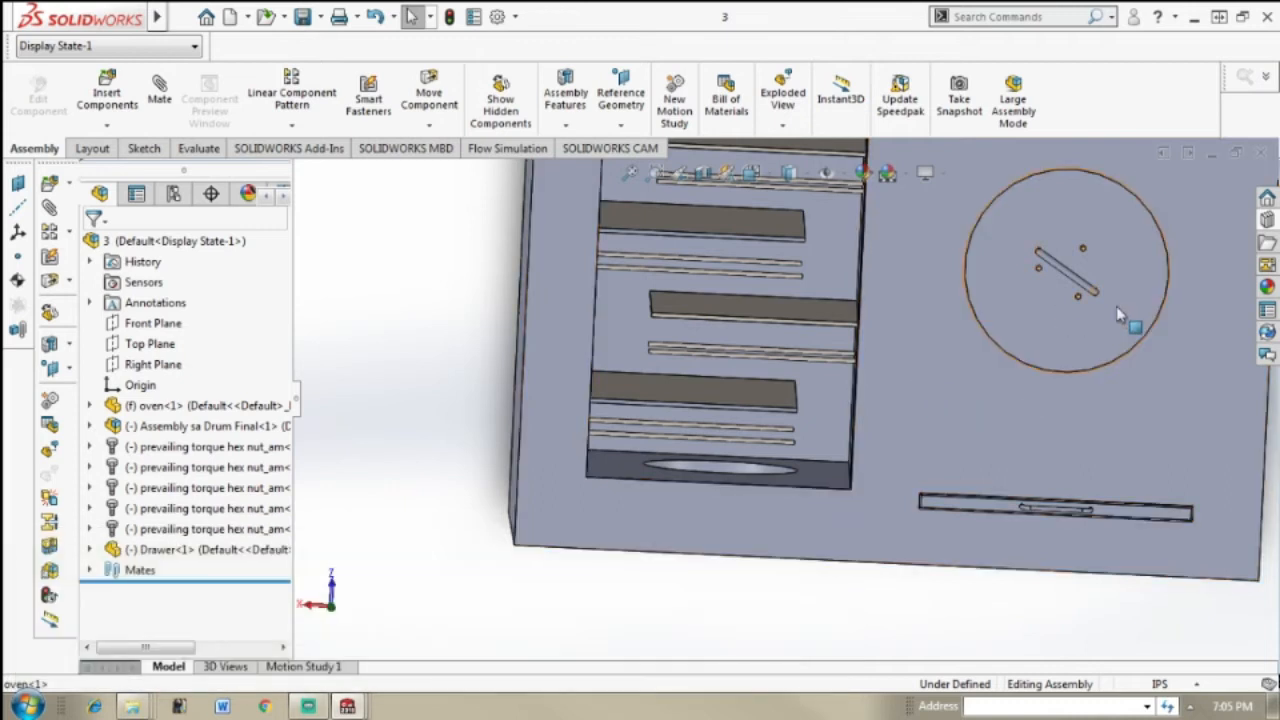
scroll(935, 405, down, 3)
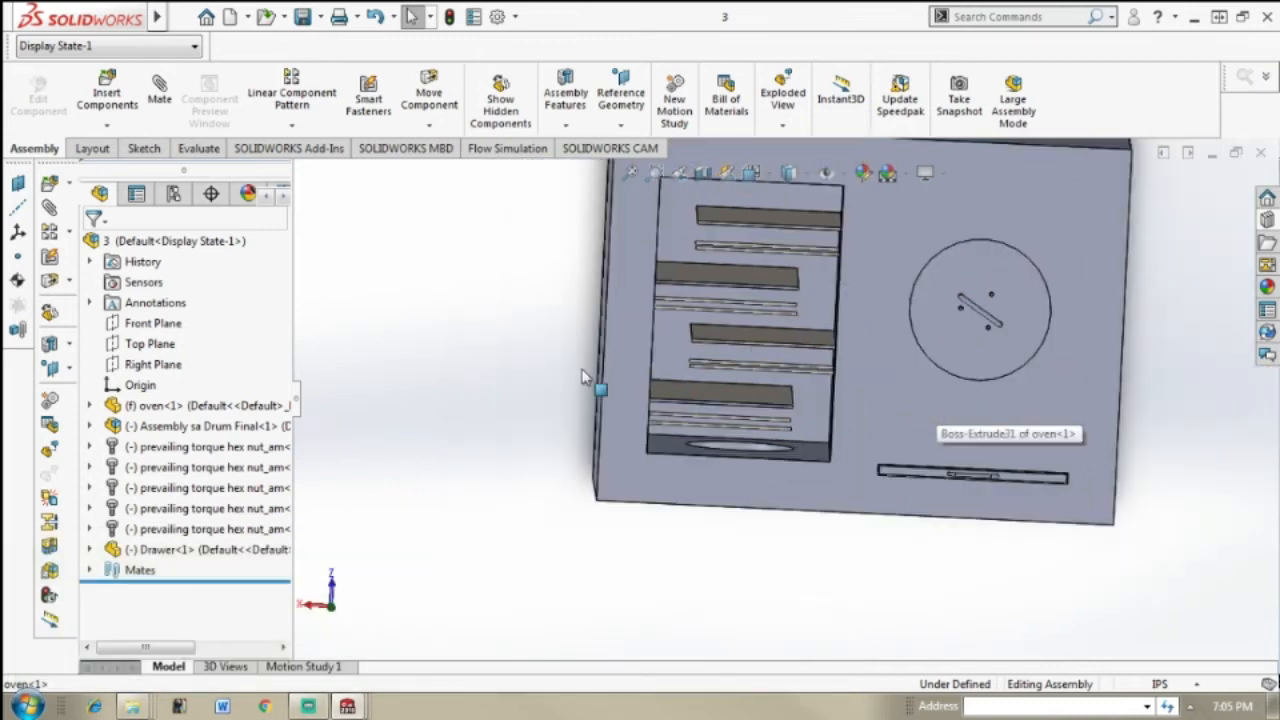
Step: Insert the Full Tray subassembly and place it outside the oven, beside the open shelf compartment
key(Left)
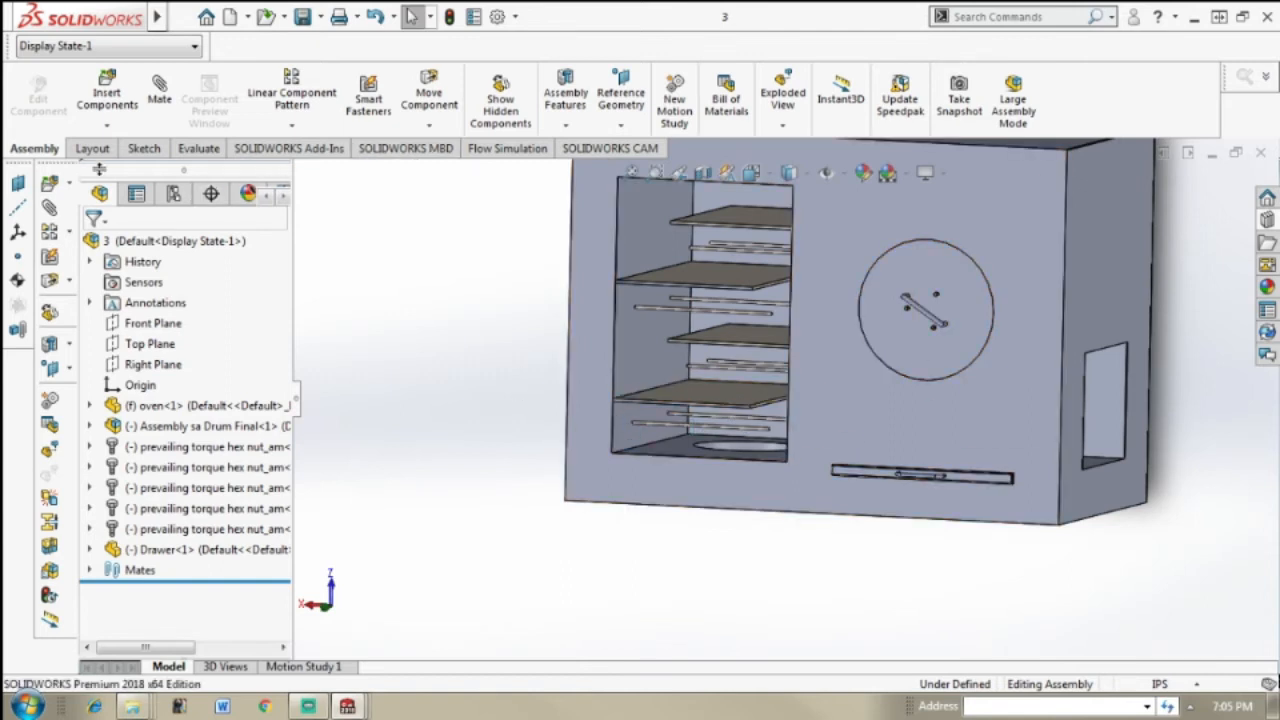
click(114, 106)
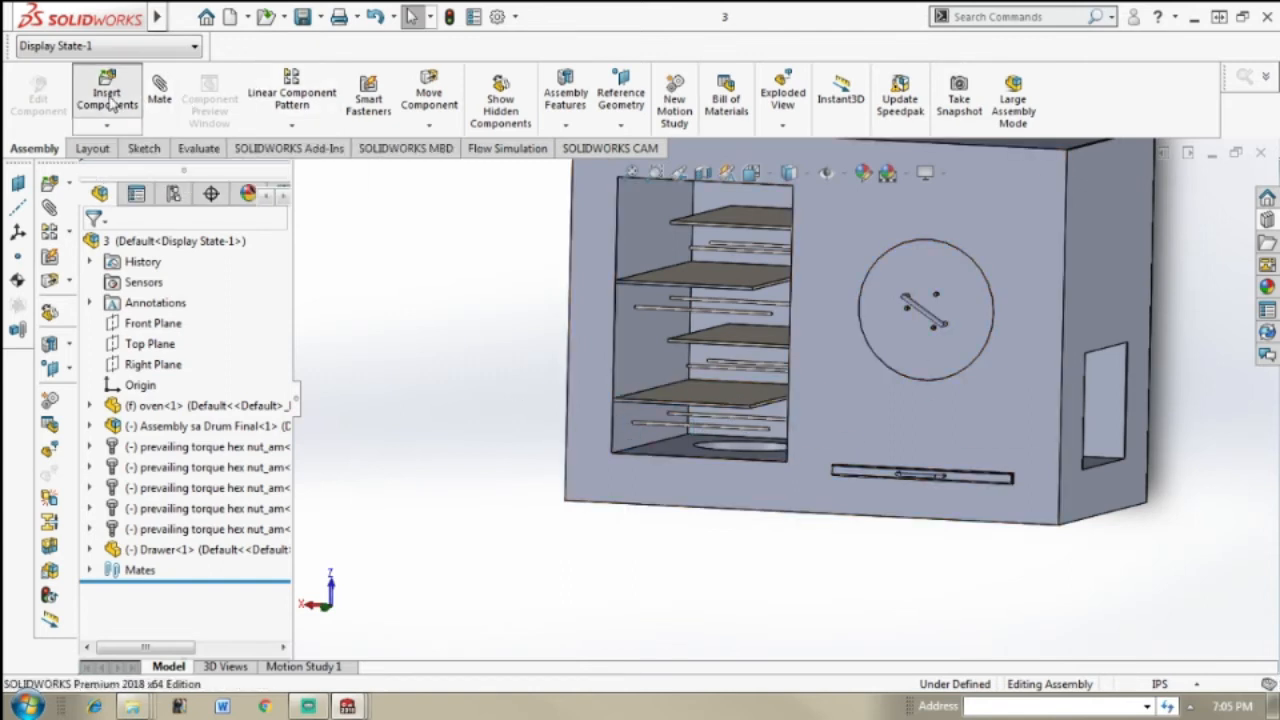
click(127, 492)
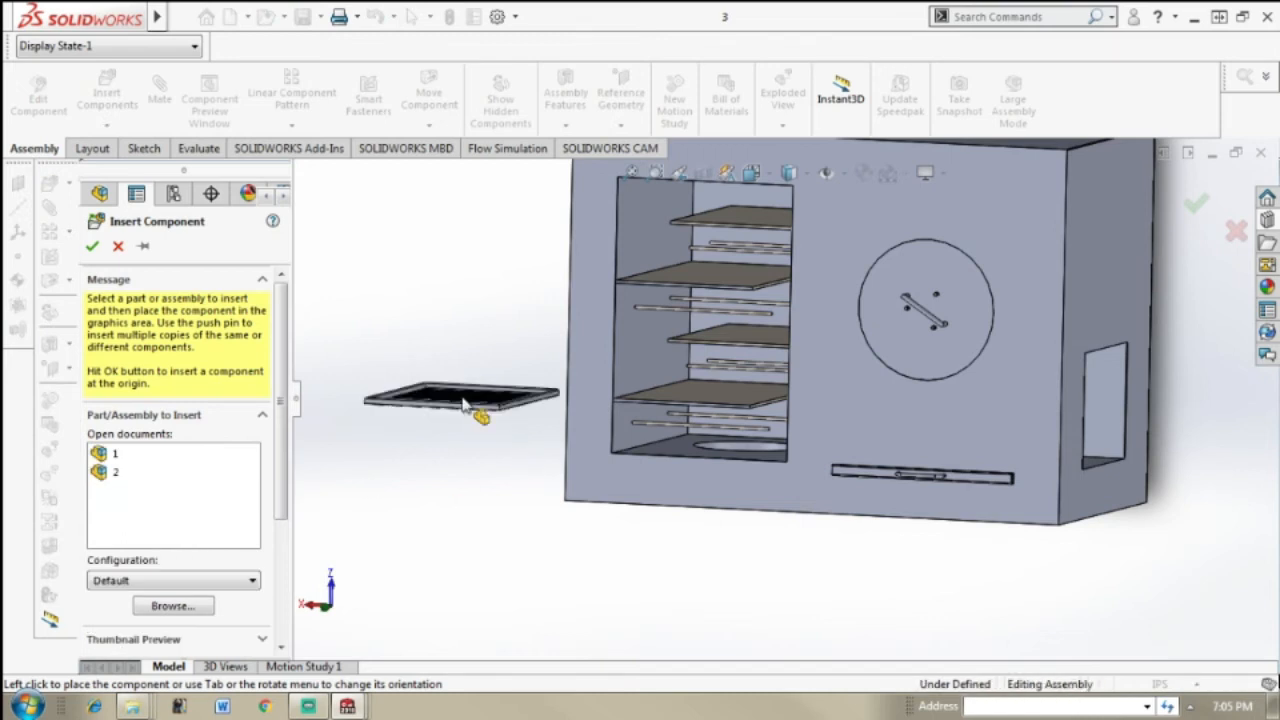
click(463, 403)
scroll(548, 413, down, 5)
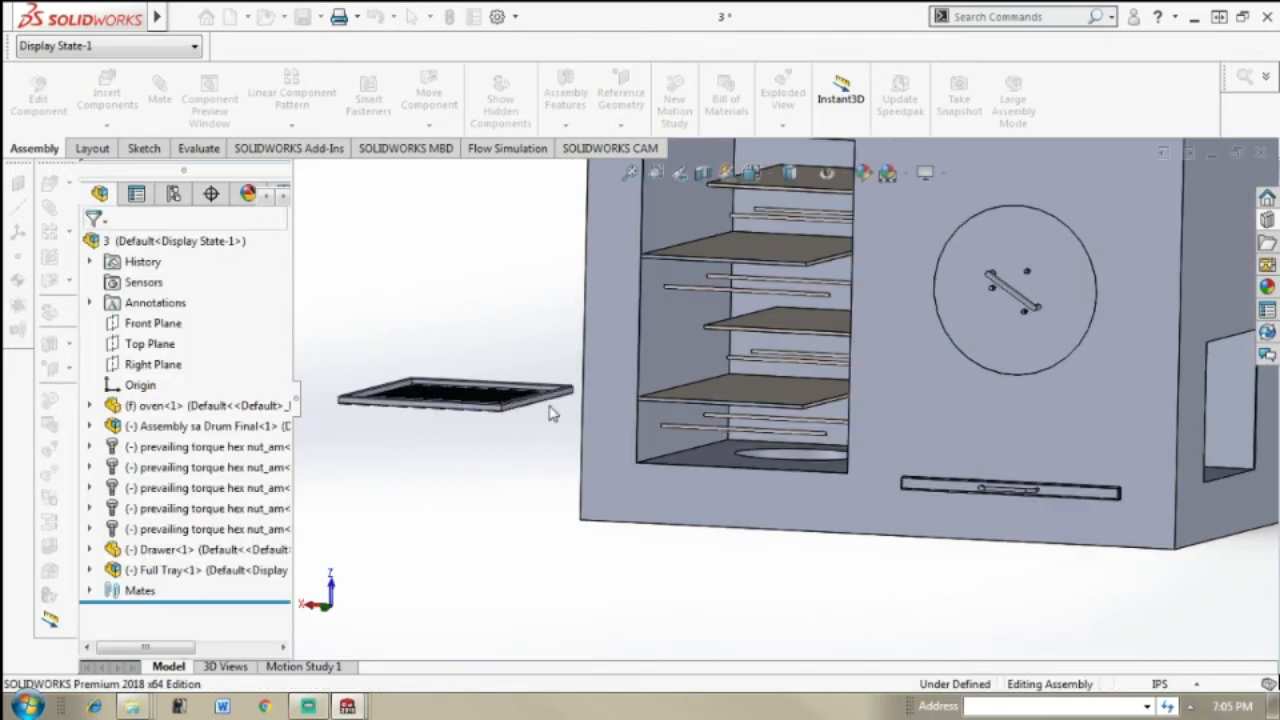
Step: Mate the tray frame's side face coincident with the compartment's outer side wall below the lowest shelf
scroll(548, 413, down, 2)
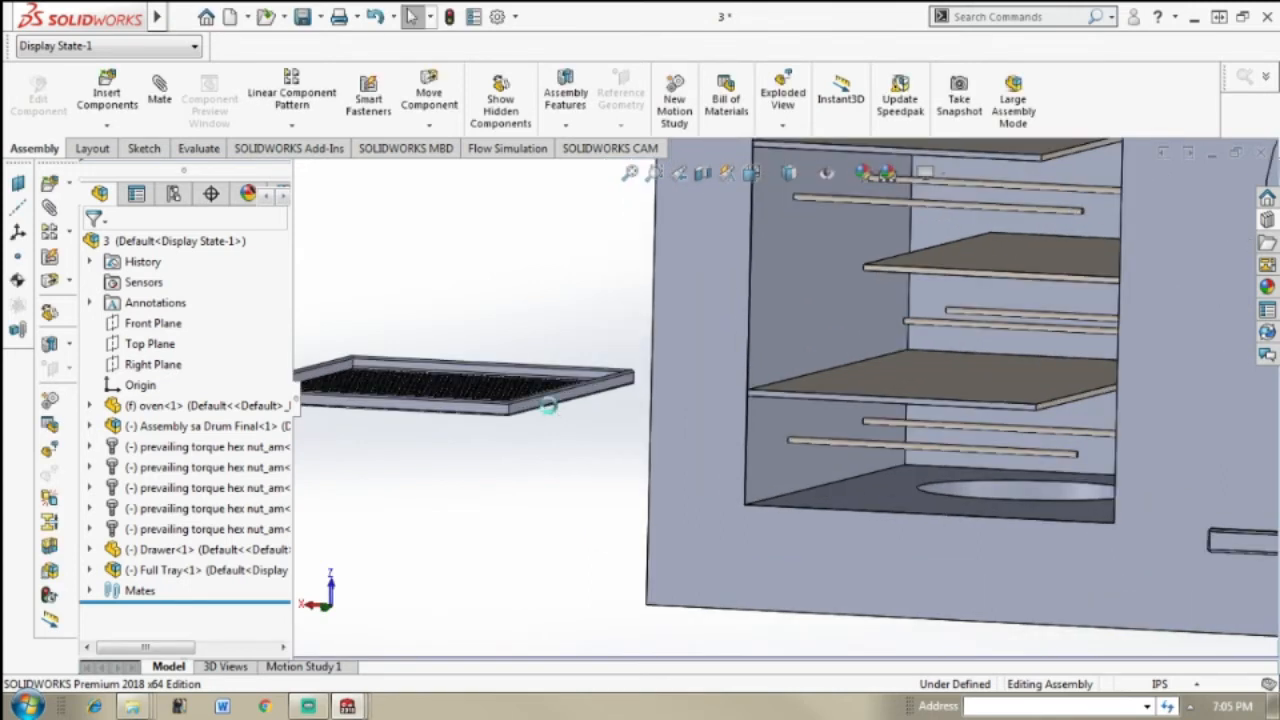
scroll(640, 448, down, 1)
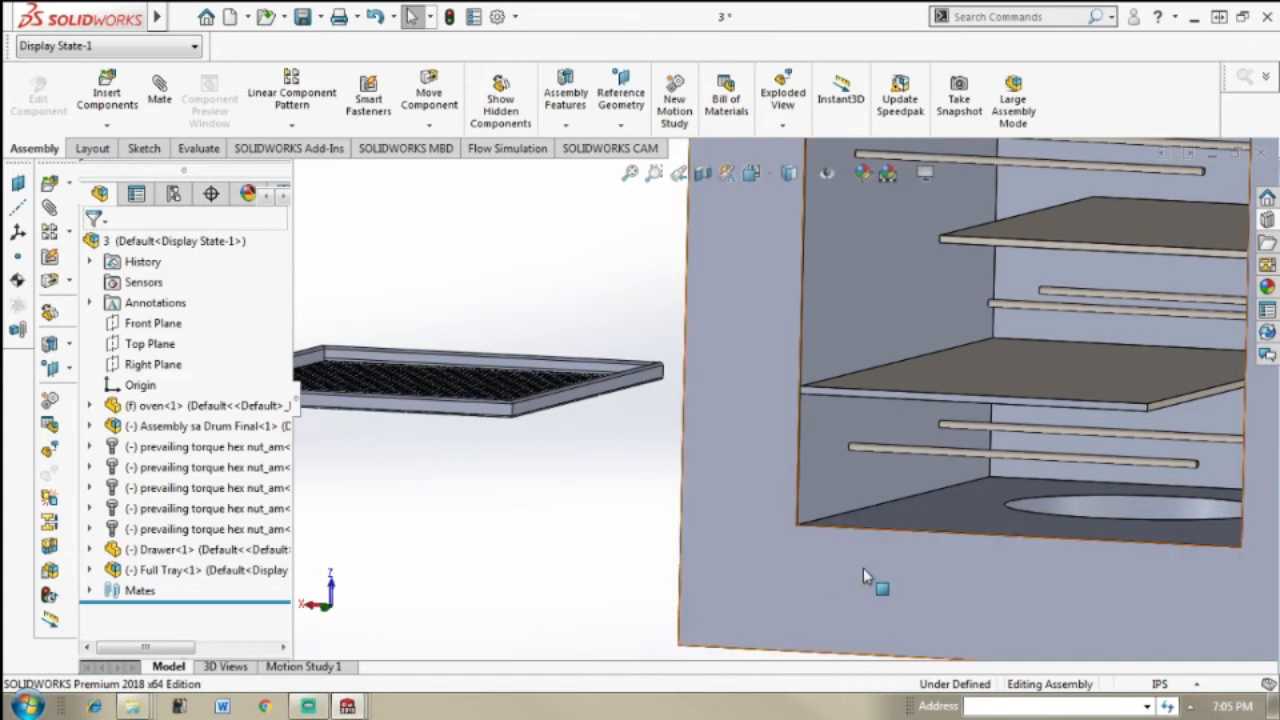
middle_drag(663, 471, 670, 416)
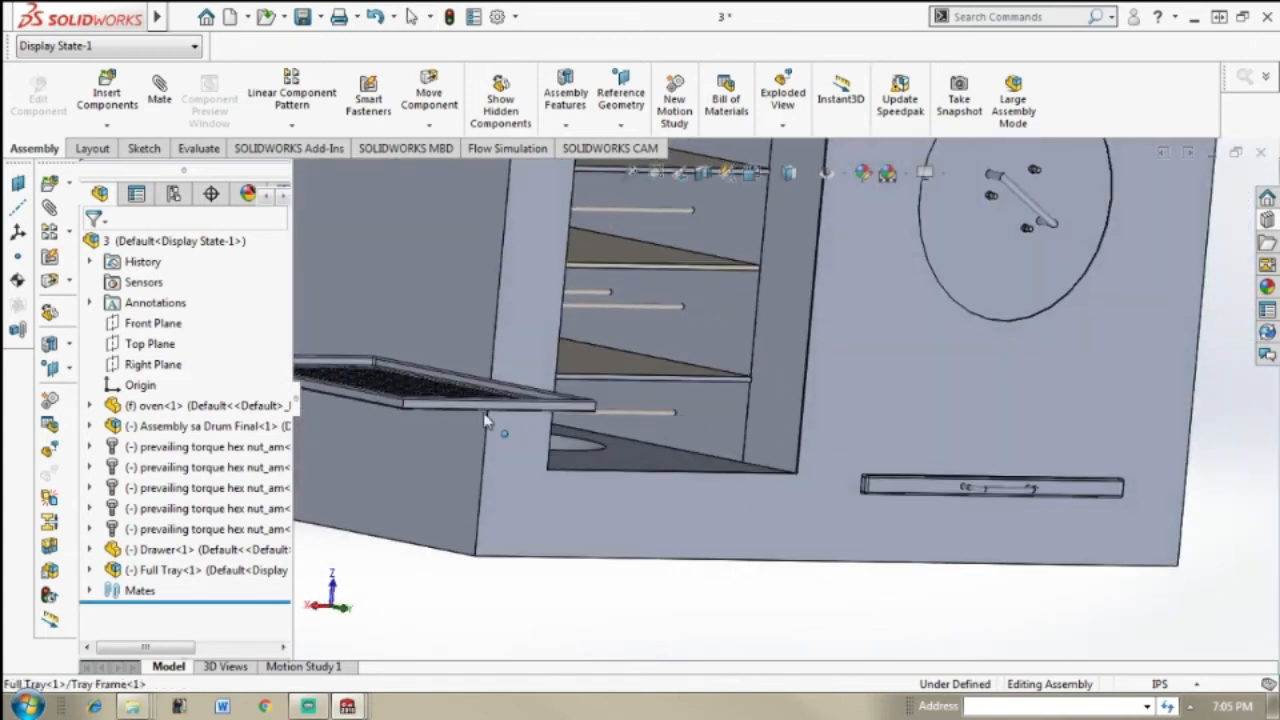
click(392, 417)
scroll(428, 415, down, 2)
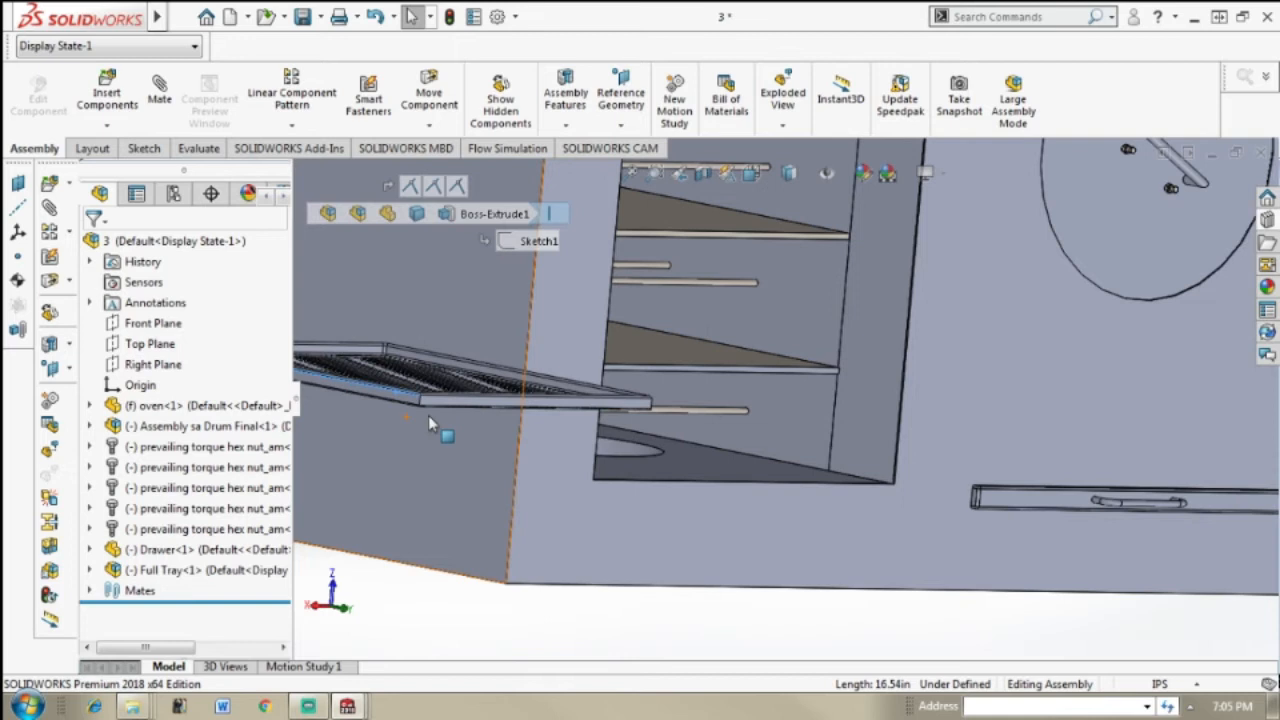
scroll(428, 415, down, 2)
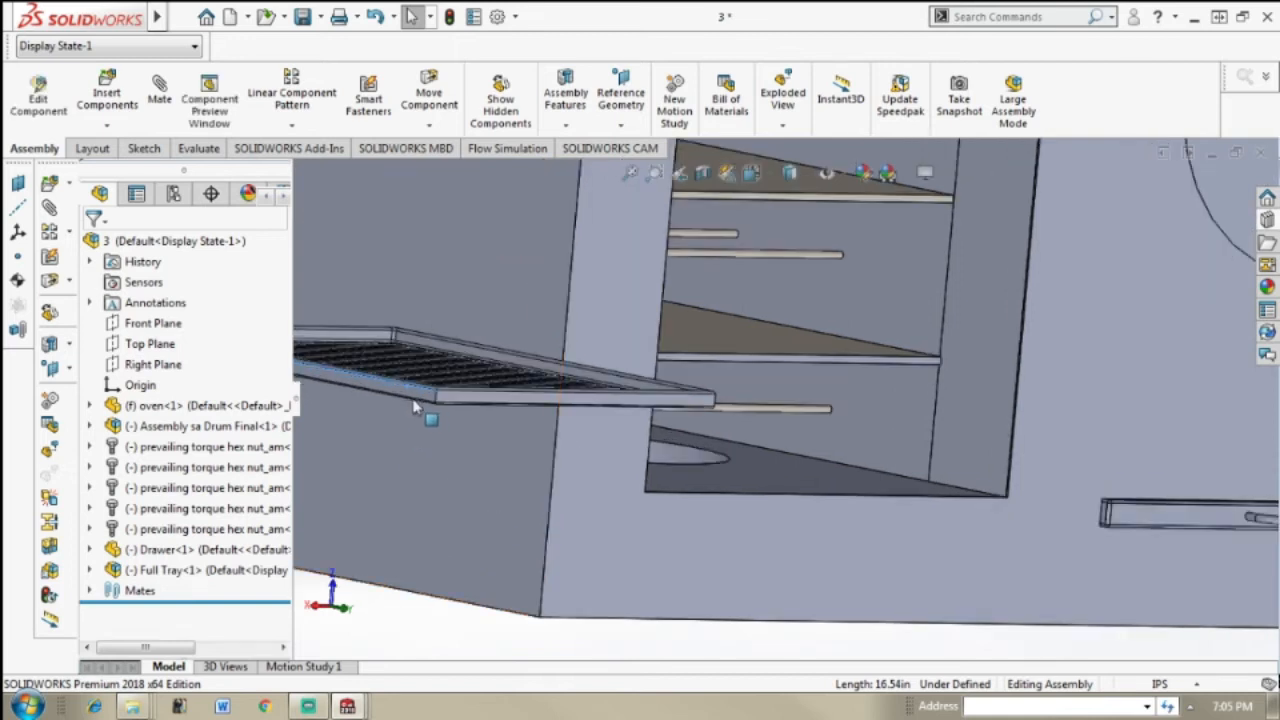
click(410, 392)
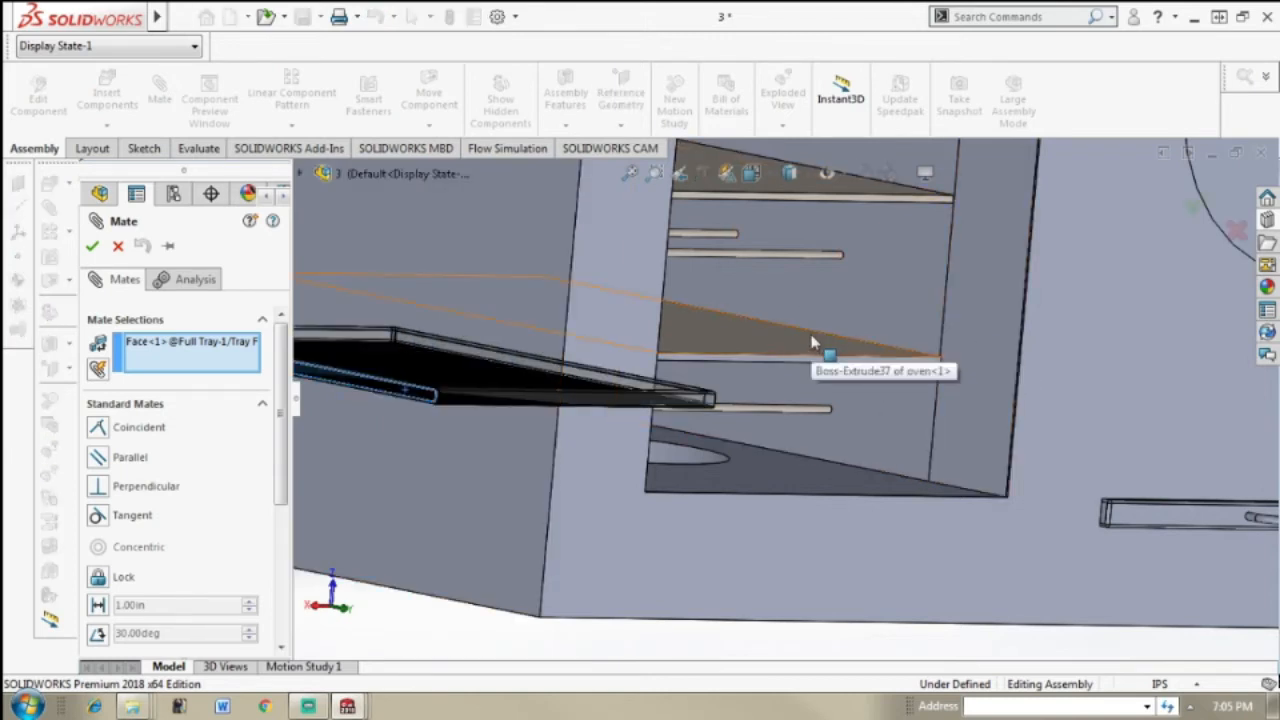
middle_drag(703, 331, 758, 392)
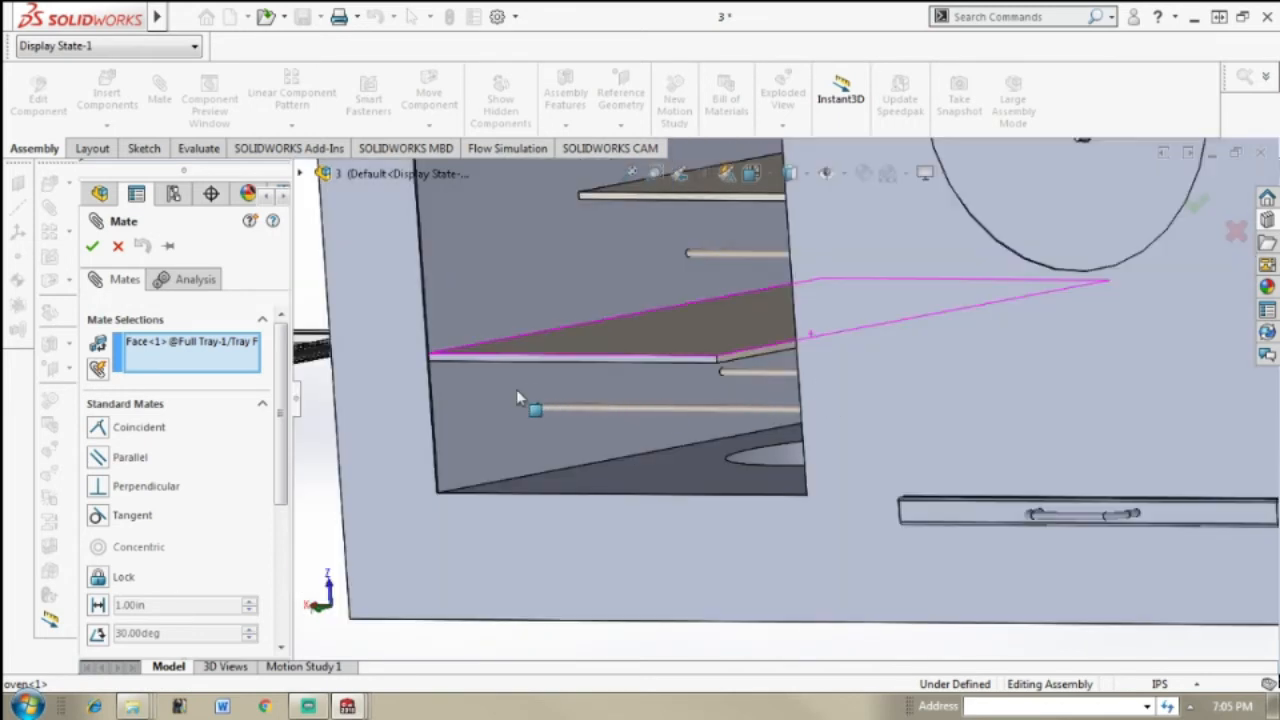
click(481, 434)
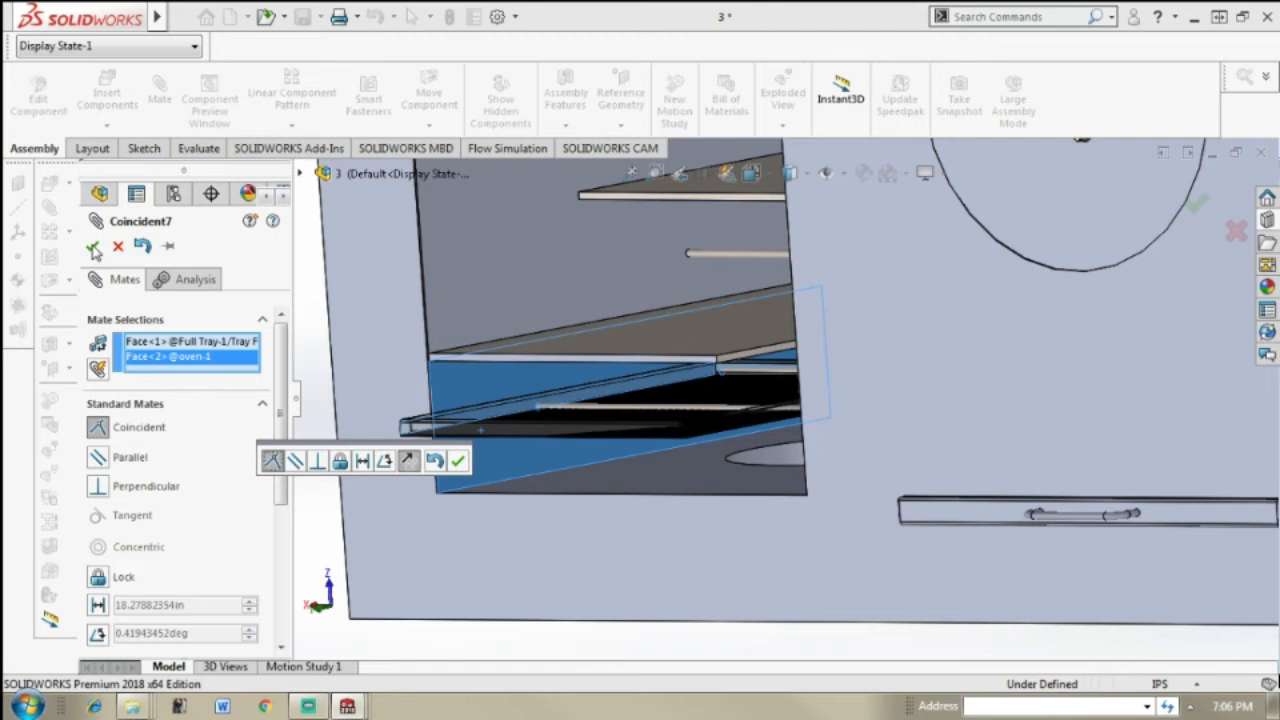
click(92, 248)
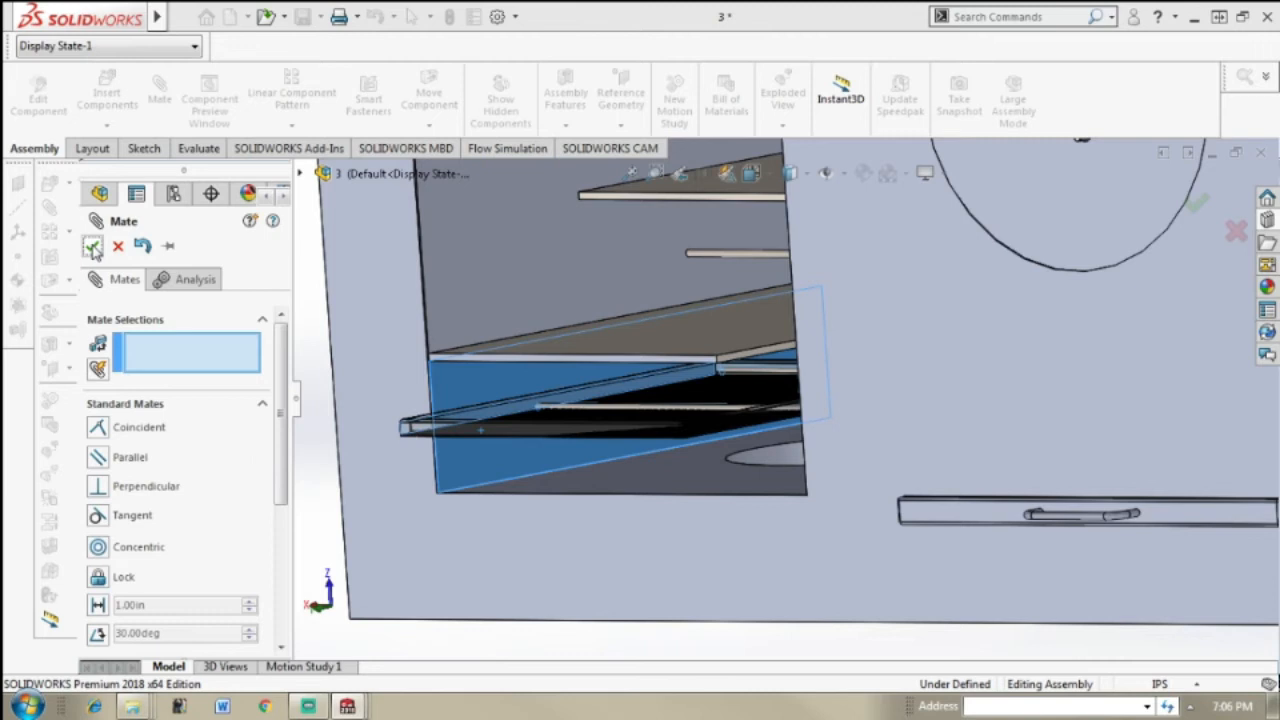
click(92, 248)
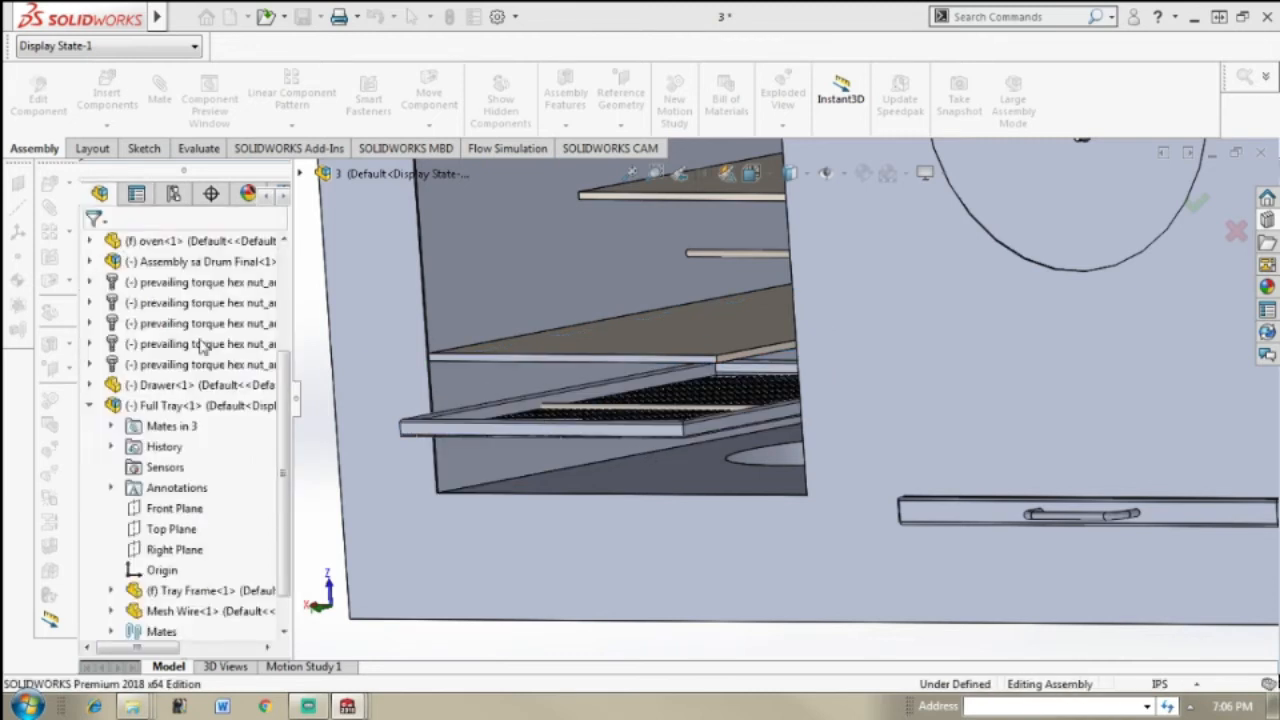
Step: Raise the tray along the side wall until it sits just above the lowest pair of rails
middle_drag(648, 458, 670, 405)
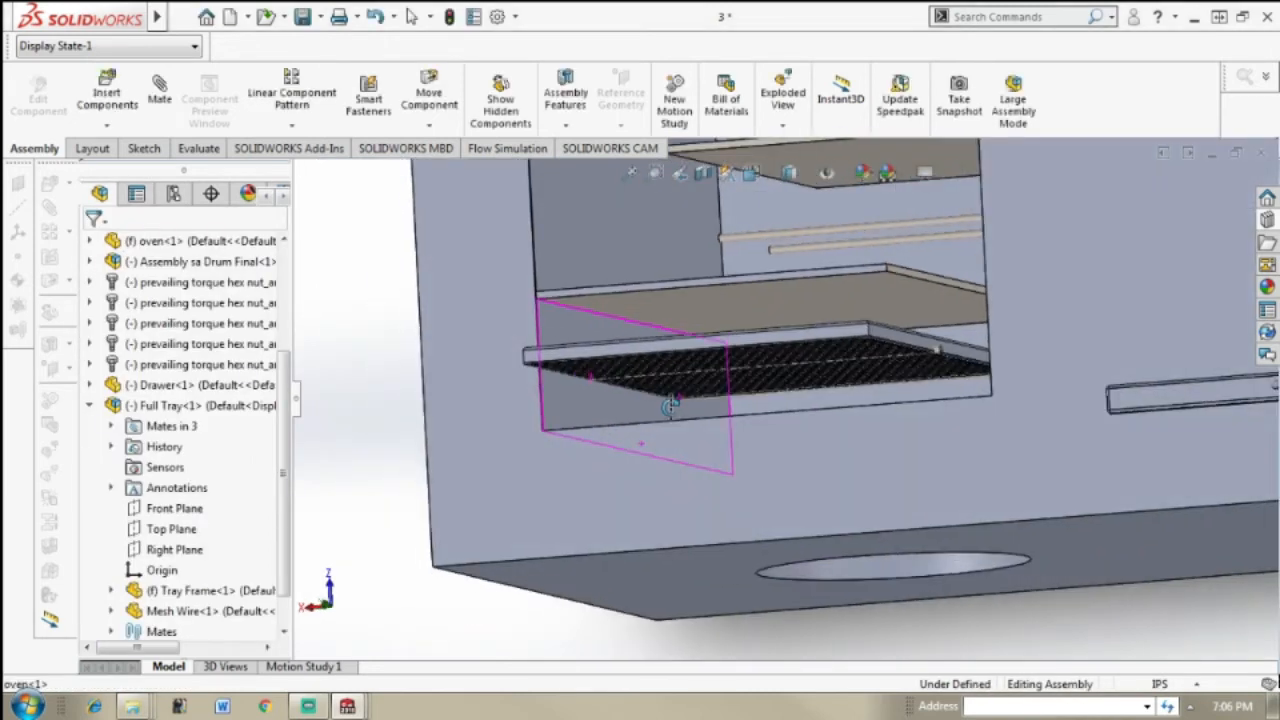
scroll(802, 355, down, 2)
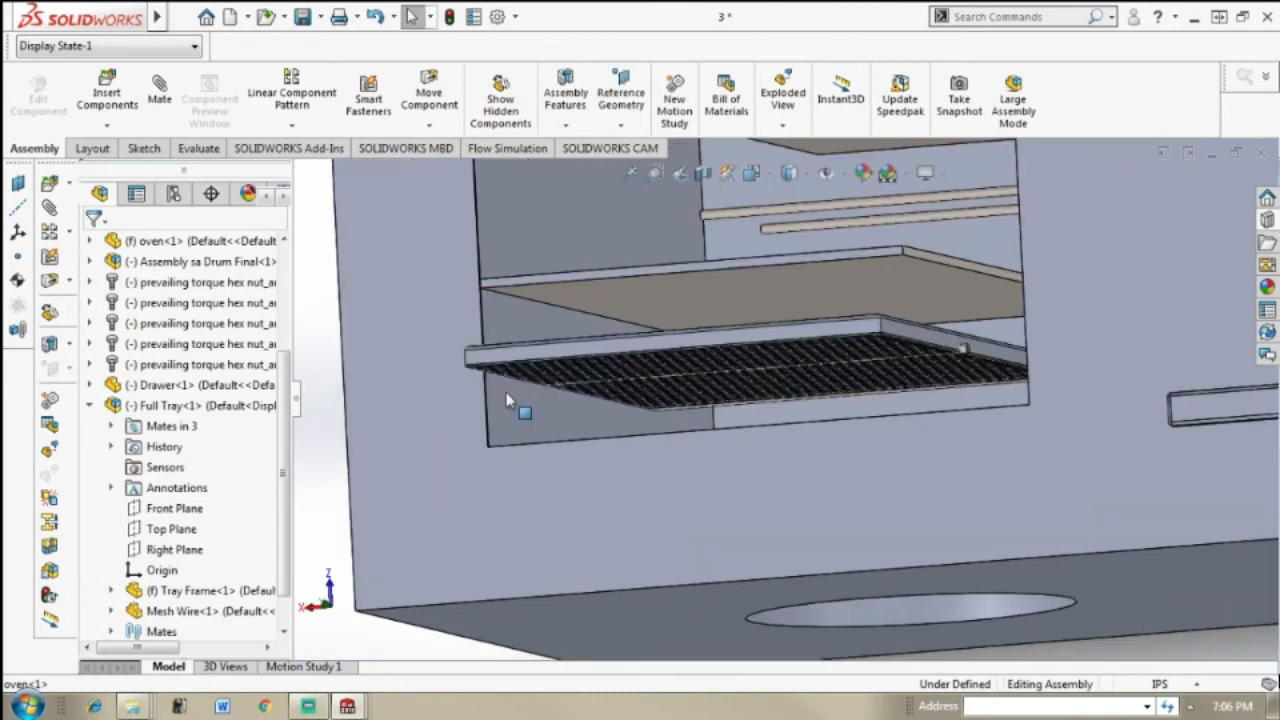
middle_drag(403, 390, 693, 286)
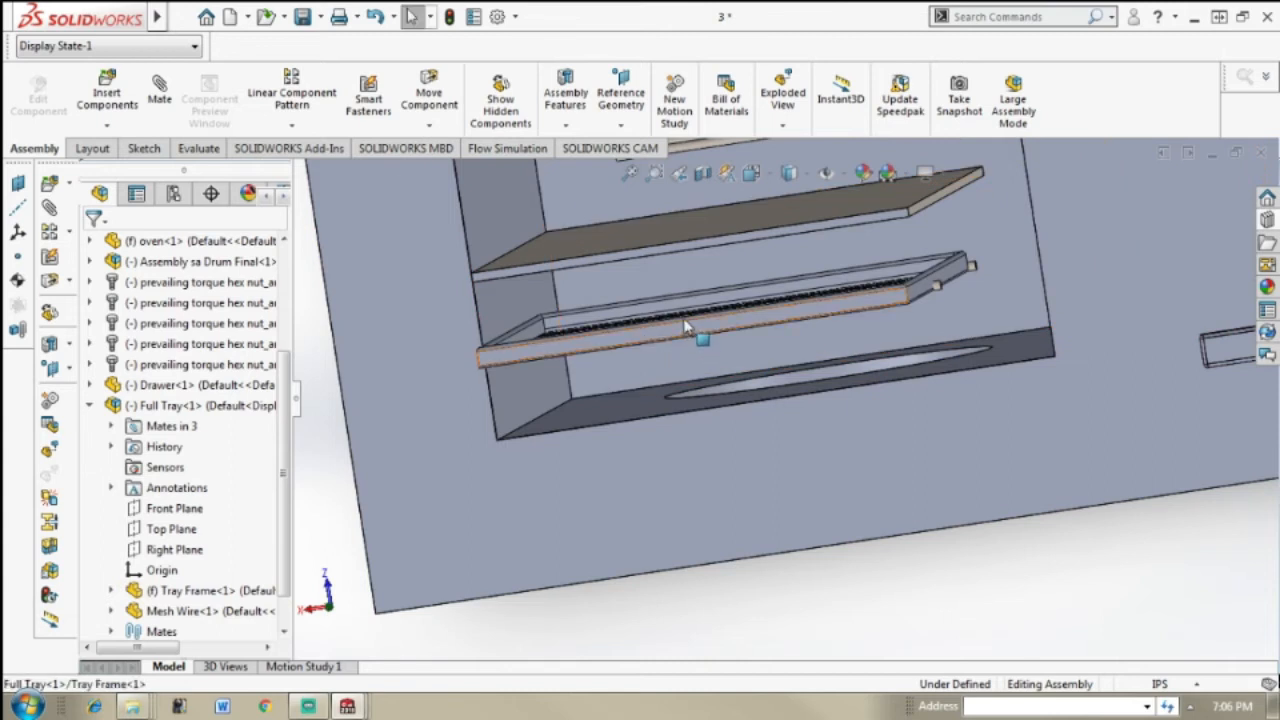
click(686, 326)
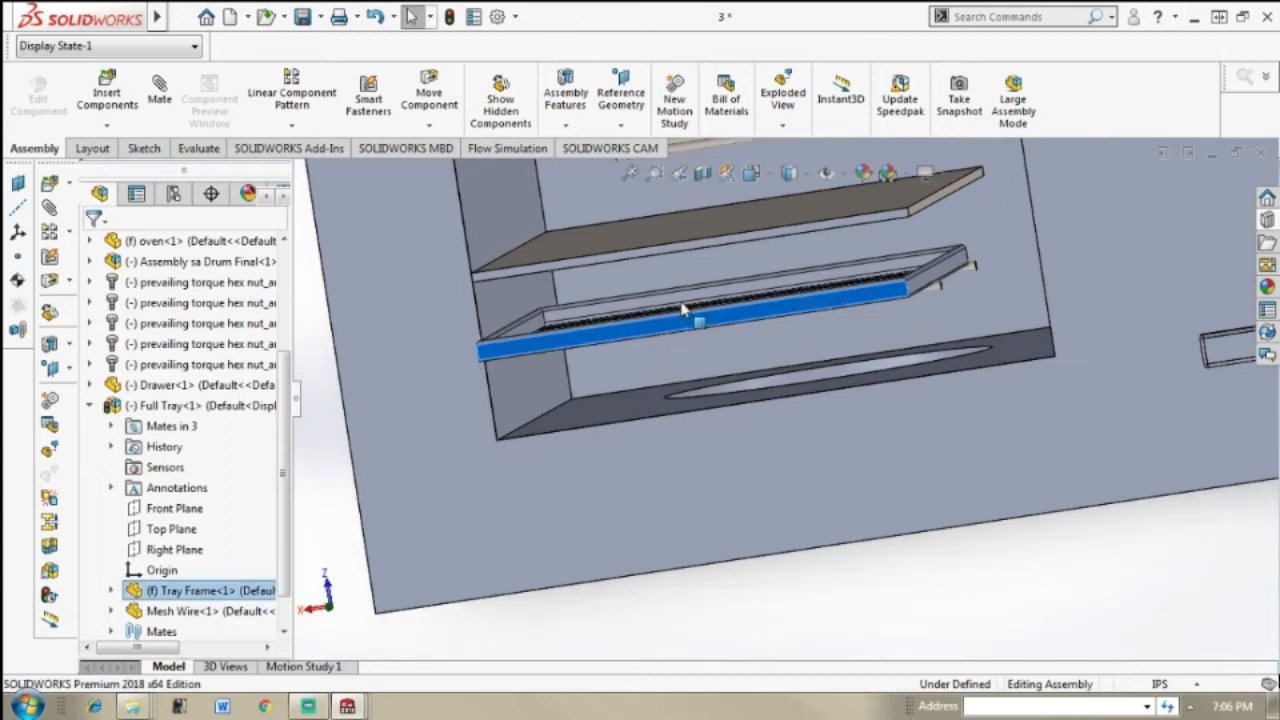
drag(681, 298, 881, 595)
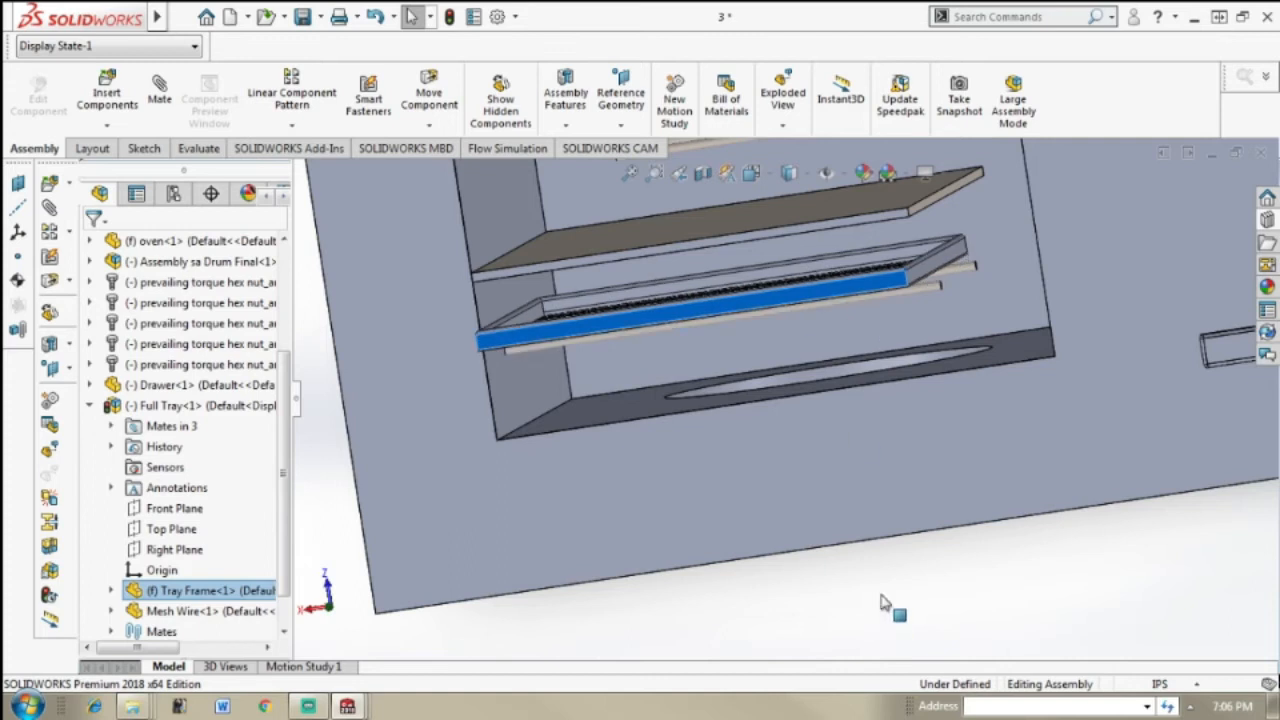
click(881, 595)
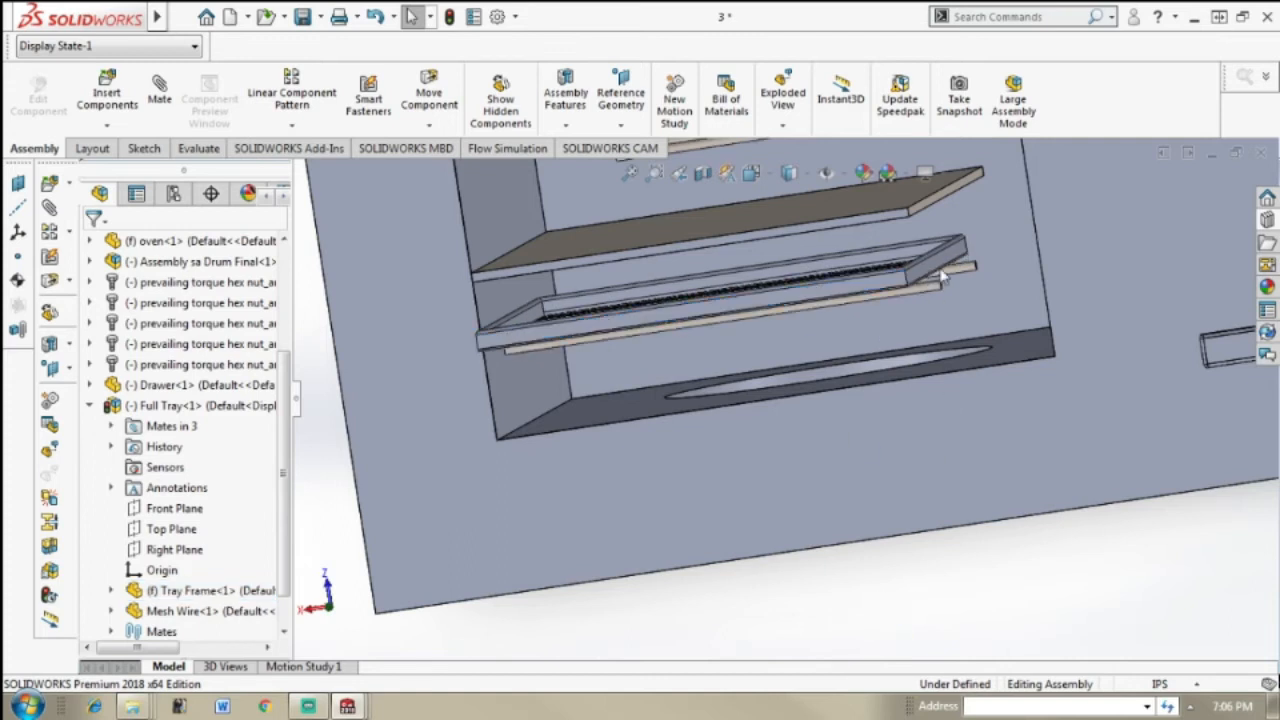
Step: Mate the tray frame's rear face coincident with the compartment's back wall
scroll(967, 240, down, 1)
scroll(995, 220, down, 1)
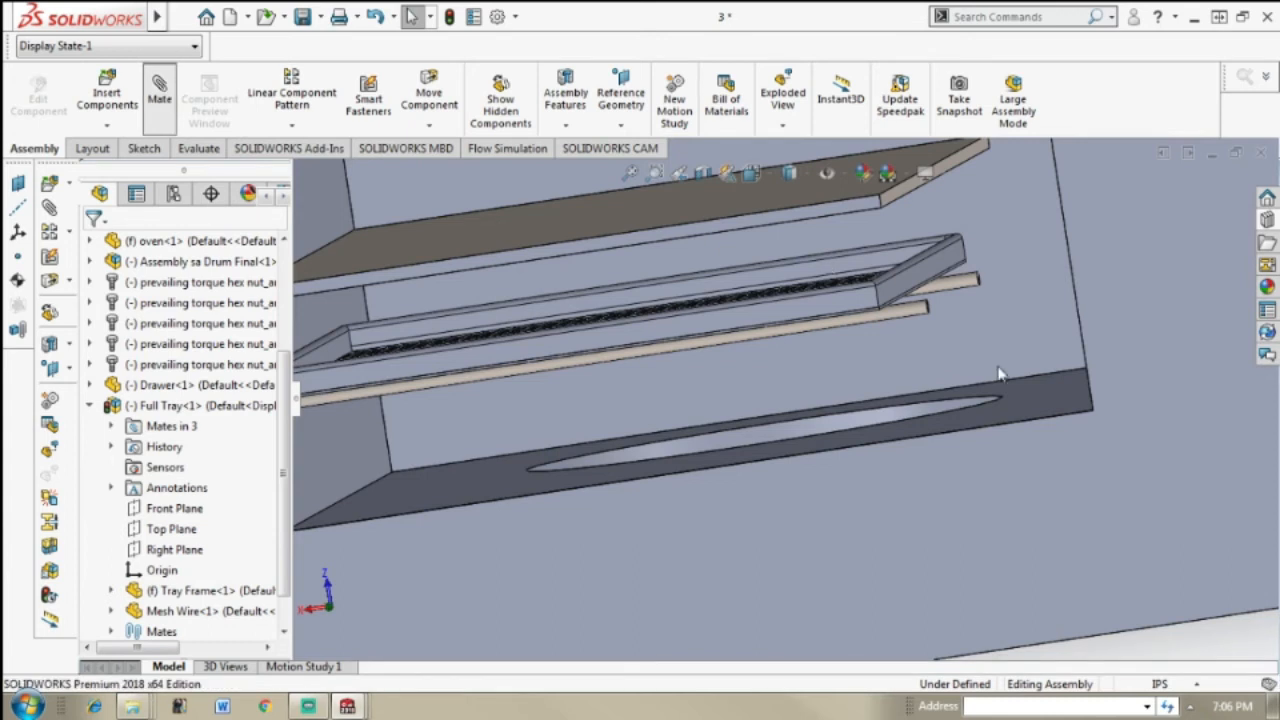
click(1012, 212)
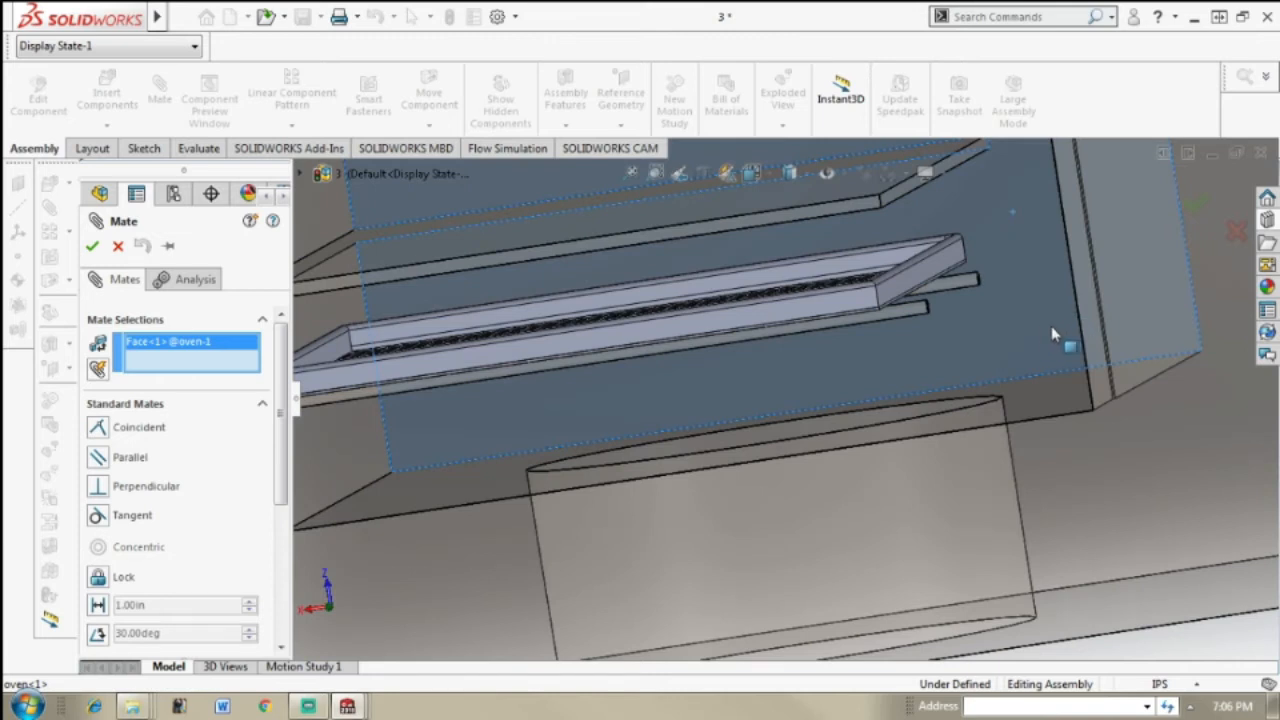
scroll(960, 345, up, 6)
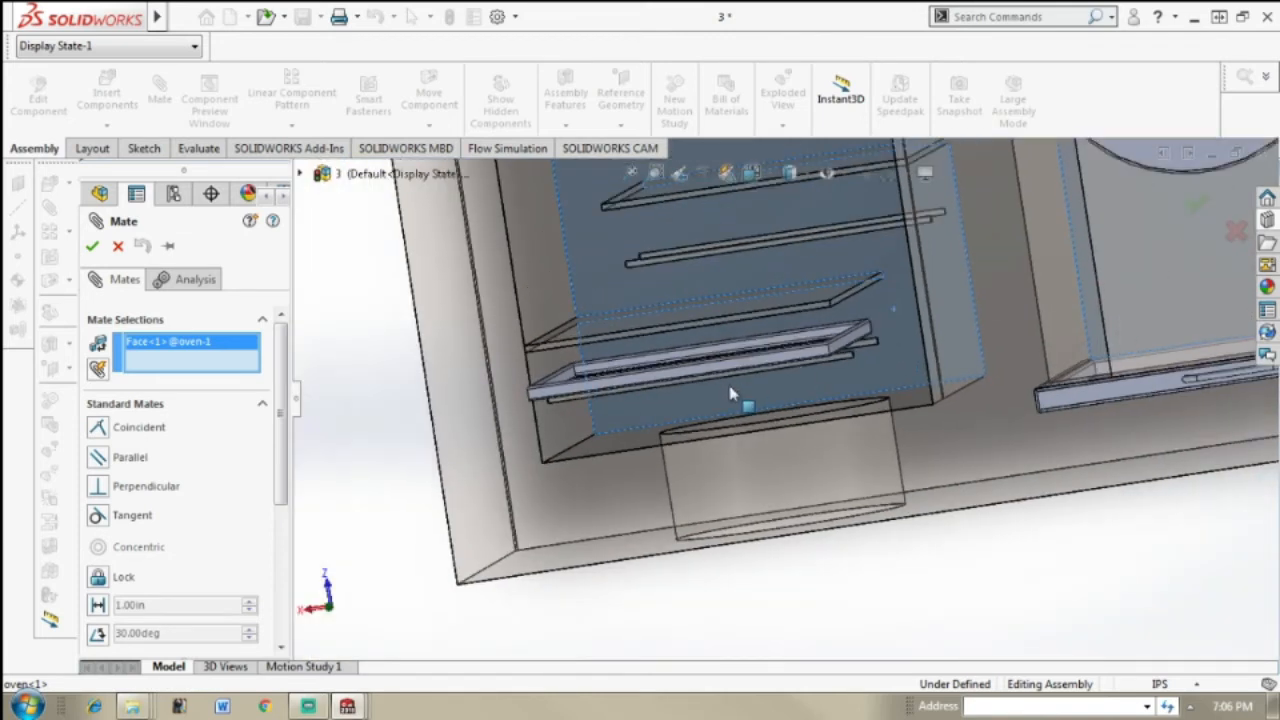
middle_drag(838, 375, 793, 364)
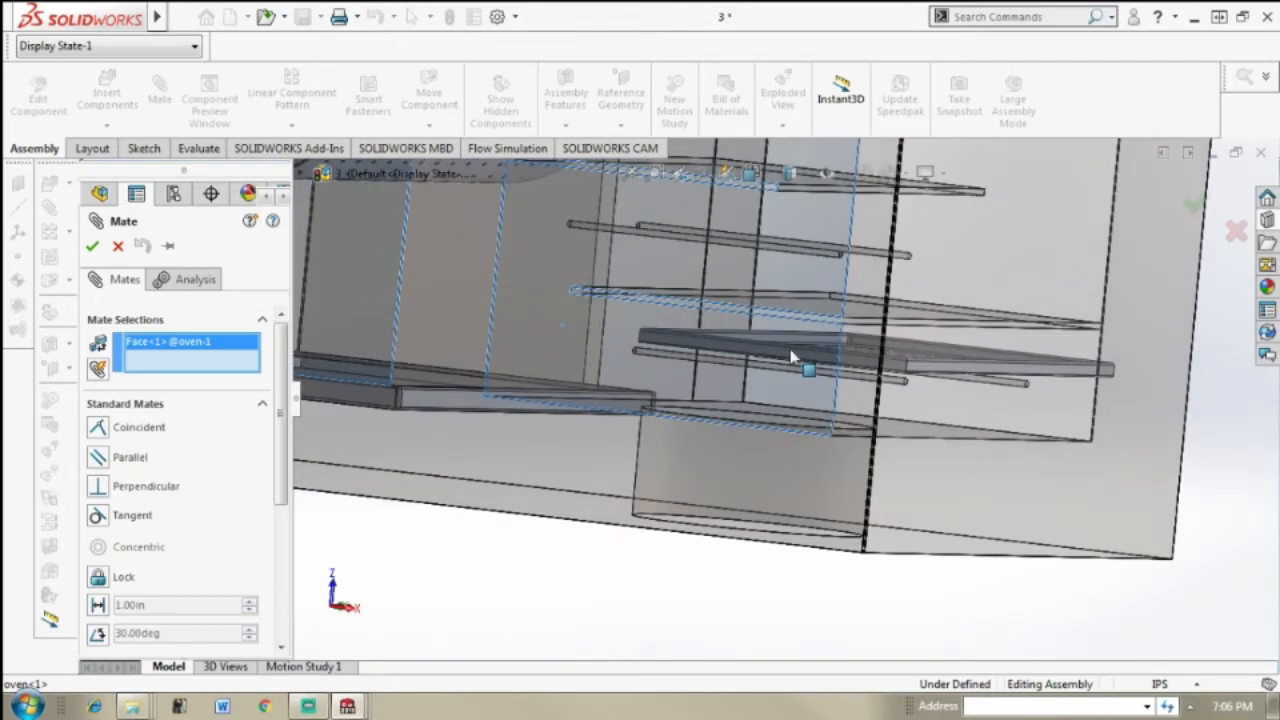
scroll(791, 356, down, 1)
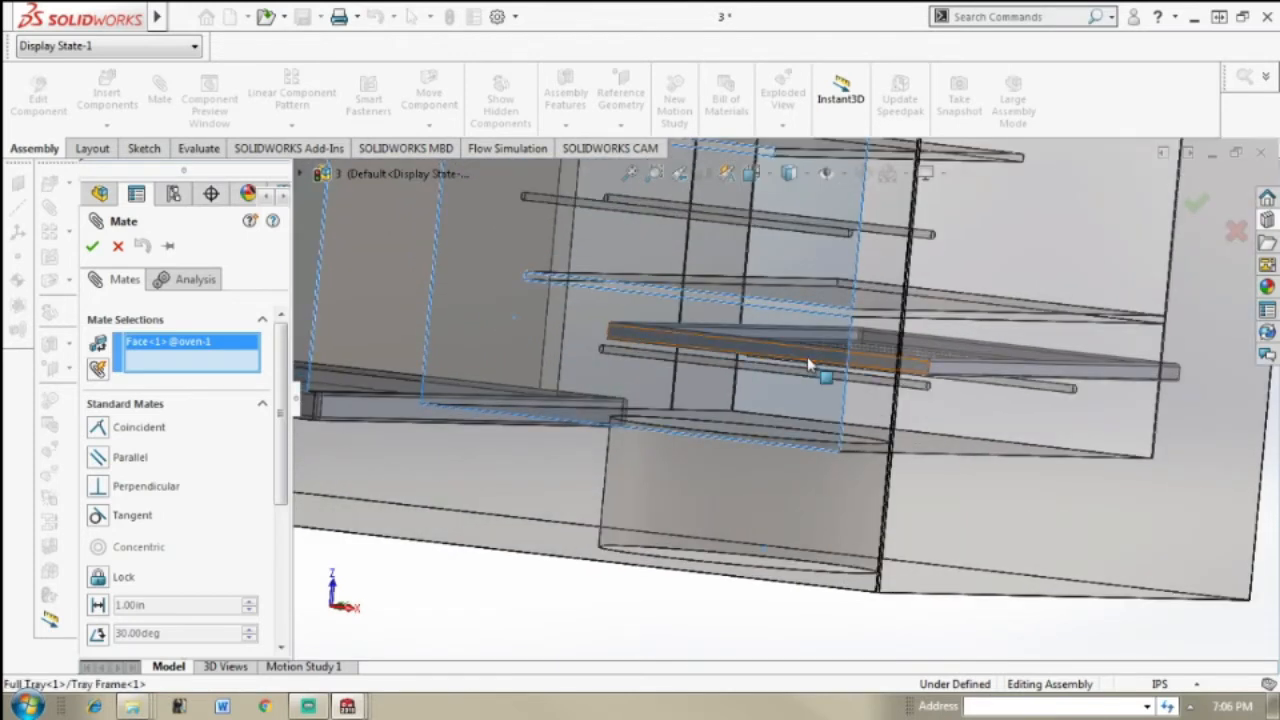
click(808, 365)
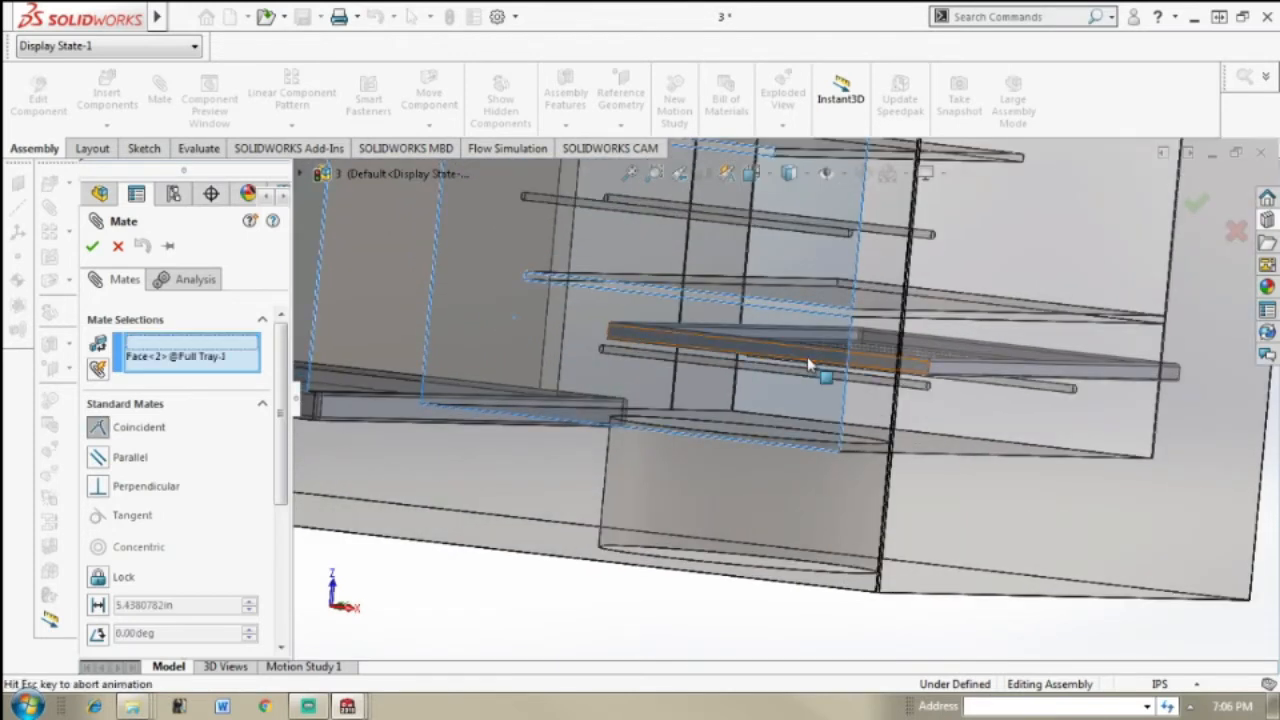
click(1197, 288)
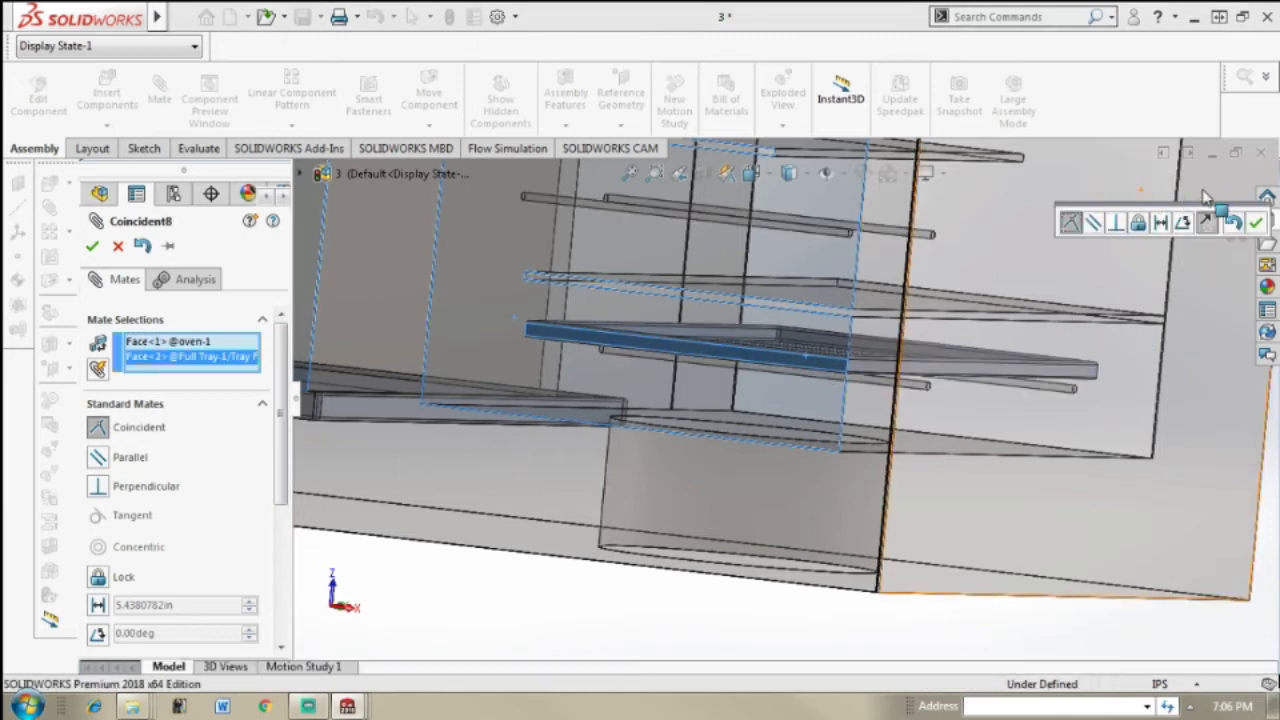
click(1205, 195)
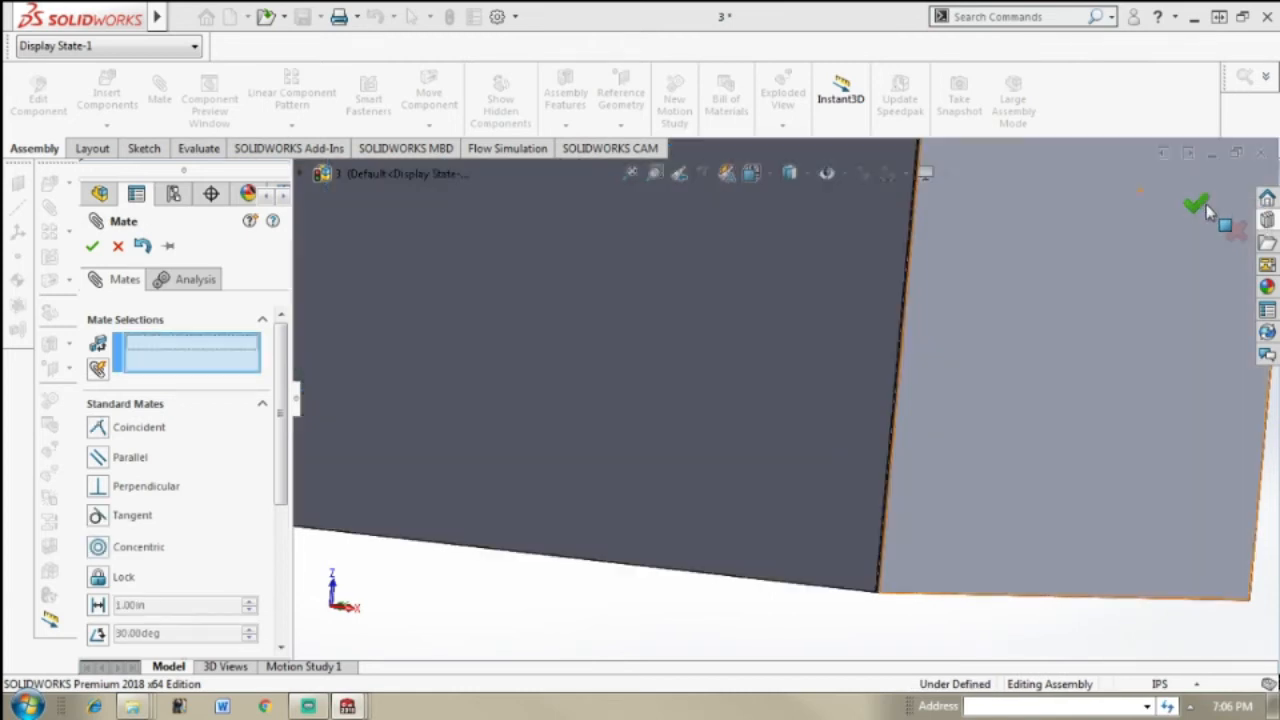
click(1206, 204)
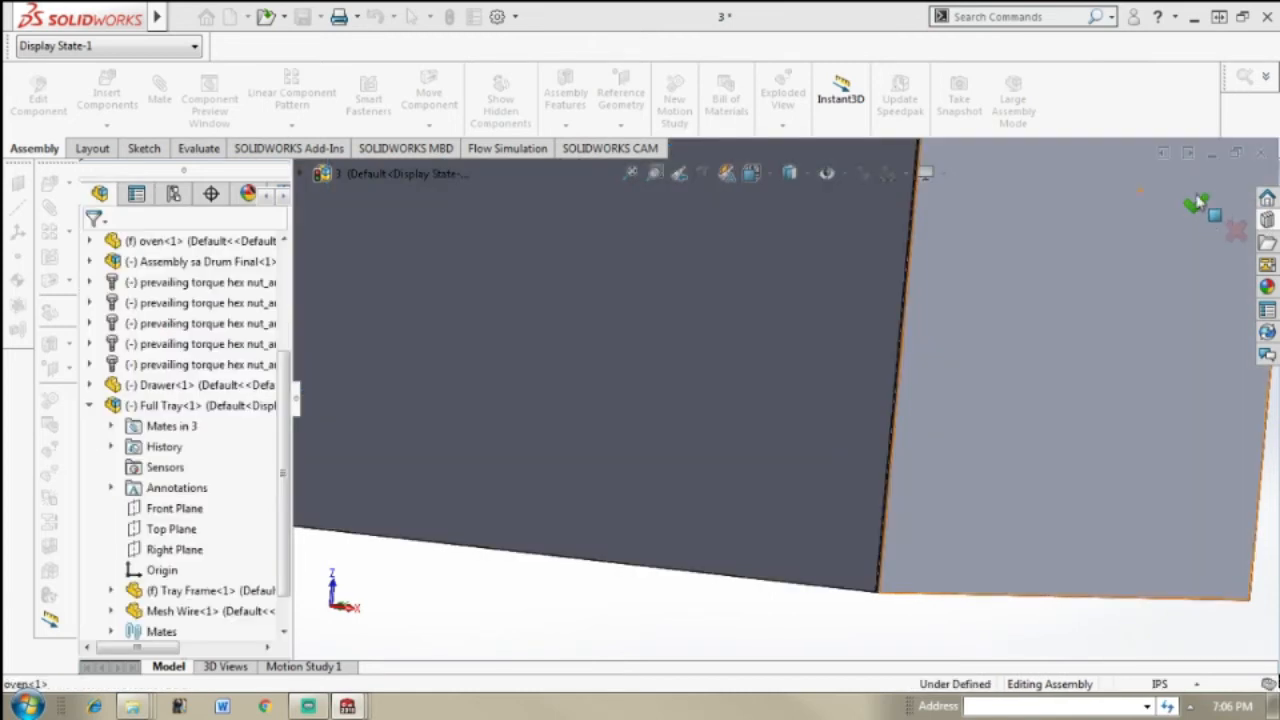
click(1191, 206)
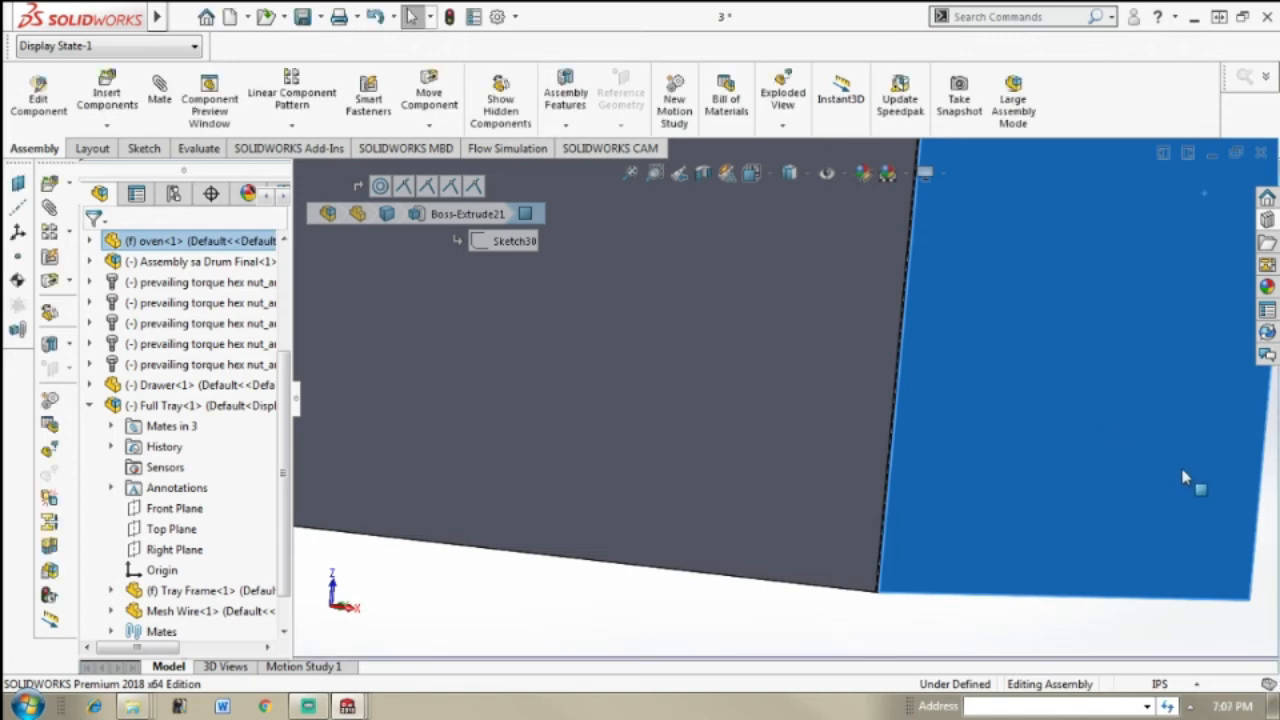
Step: Examine the tray from below and from the side against the lowest pair of rails
scroll(1190, 480, up, 2)
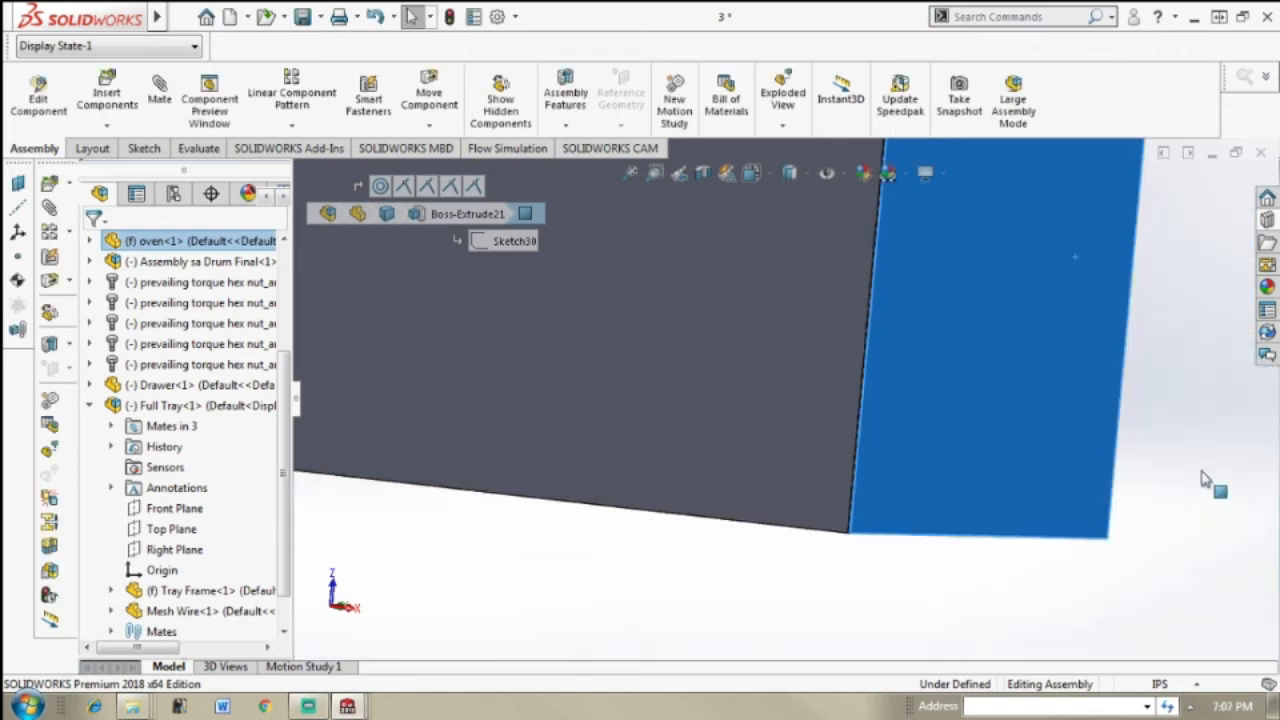
scroll(1140, 415, up, 1)
click(1141, 415)
middle_drag(1140, 414, 1047, 358)
scroll(1047, 358, down, 4)
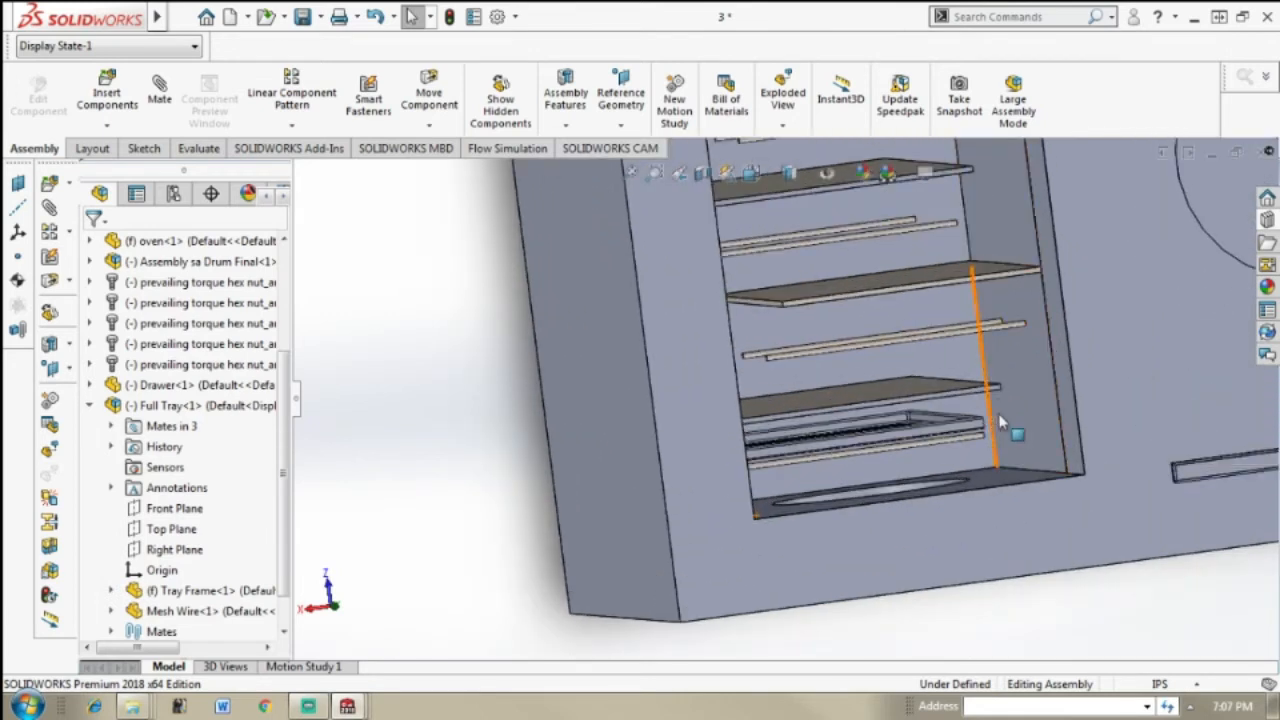
middle_drag(1012, 422, 1010, 418)
right_click(1010, 418)
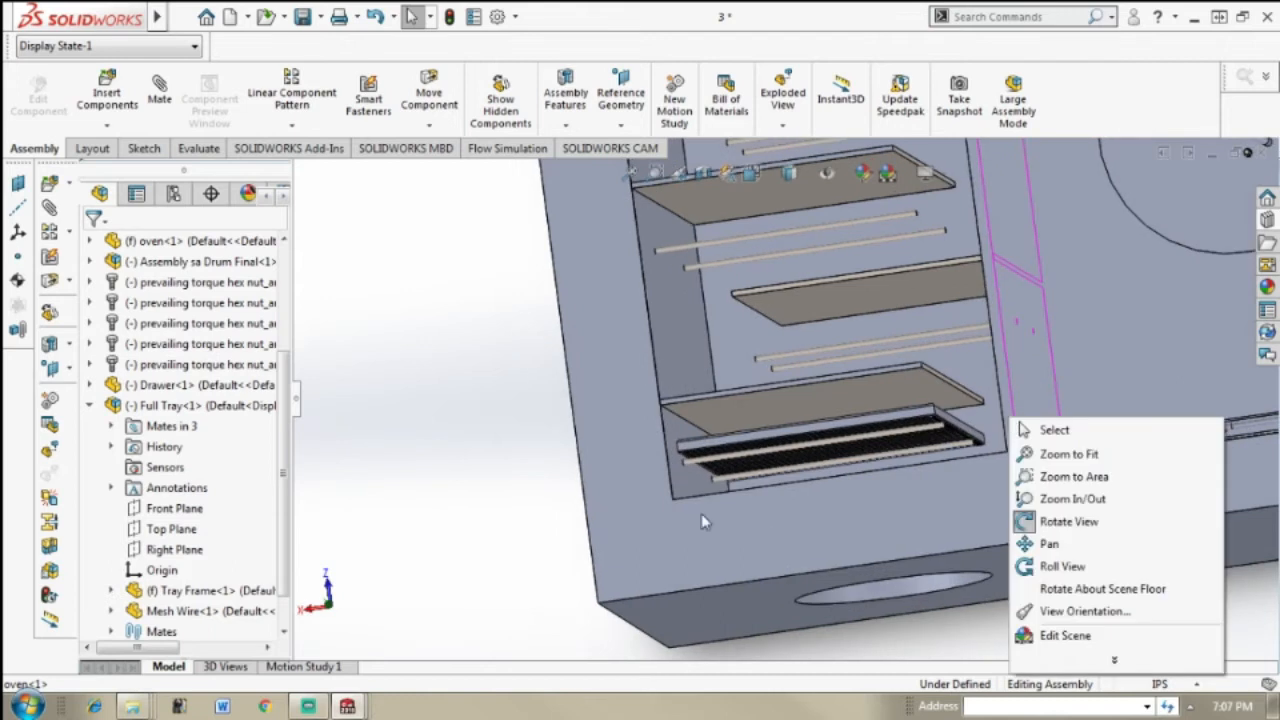
click(523, 503)
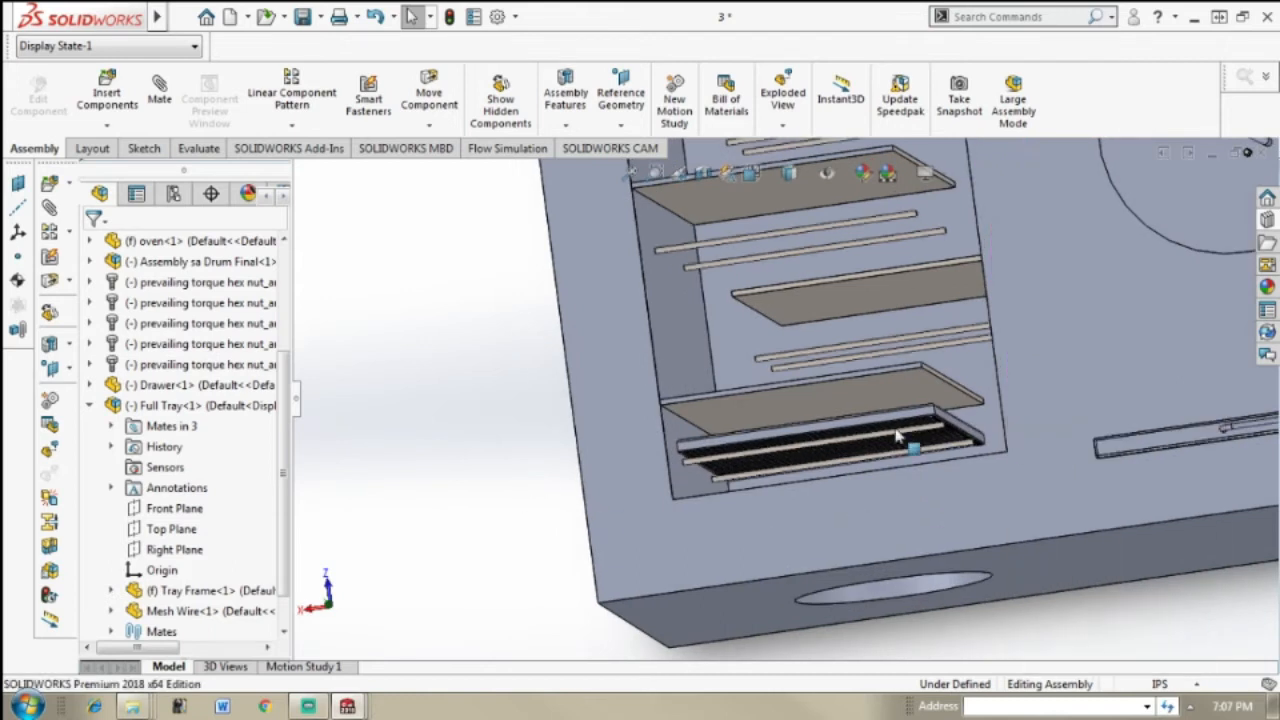
scroll(897, 437, down, 4)
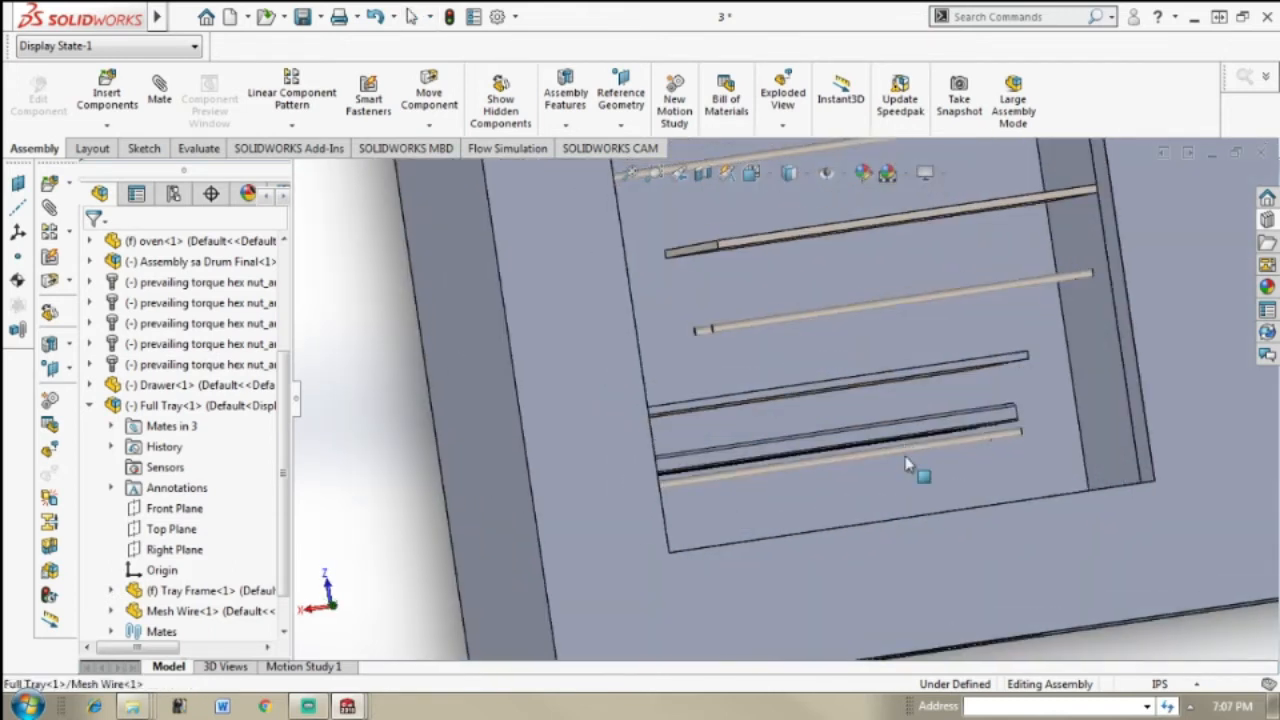
middle_drag(946, 449, 937, 437)
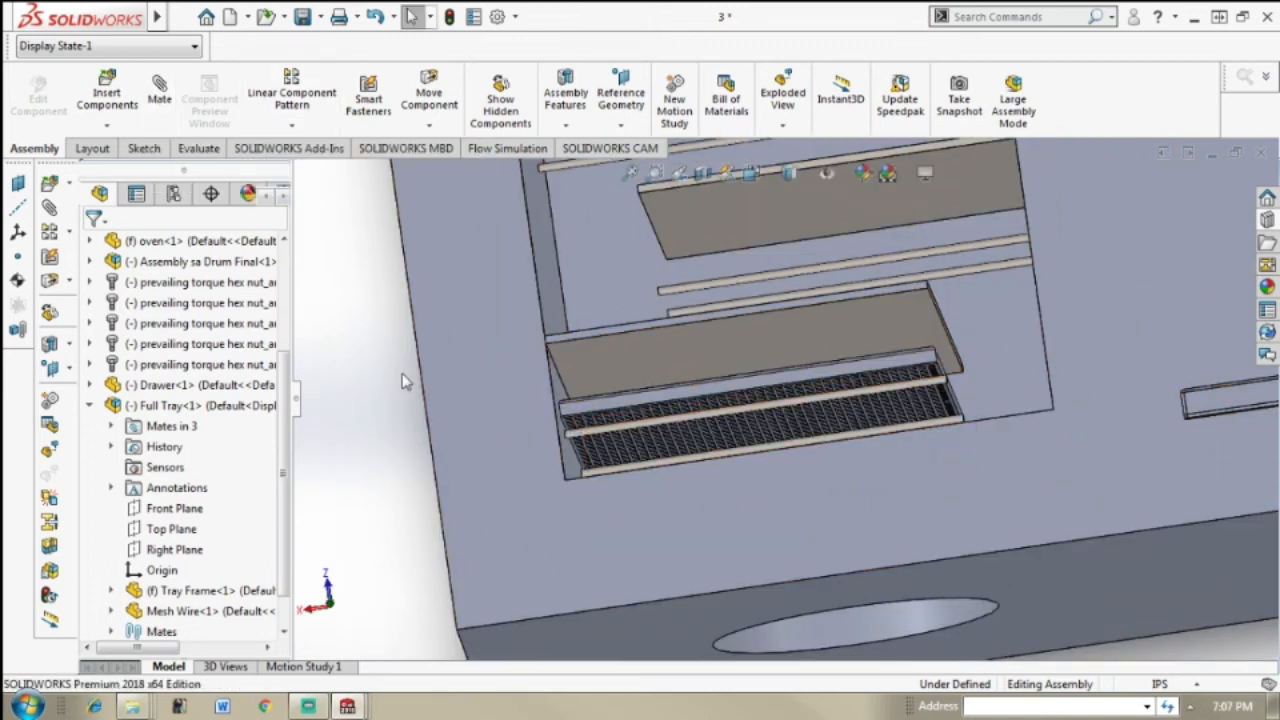
Step: Start a mate with the cylindrical face of one rail in the lowest pair beneath the tray
click(157, 110)
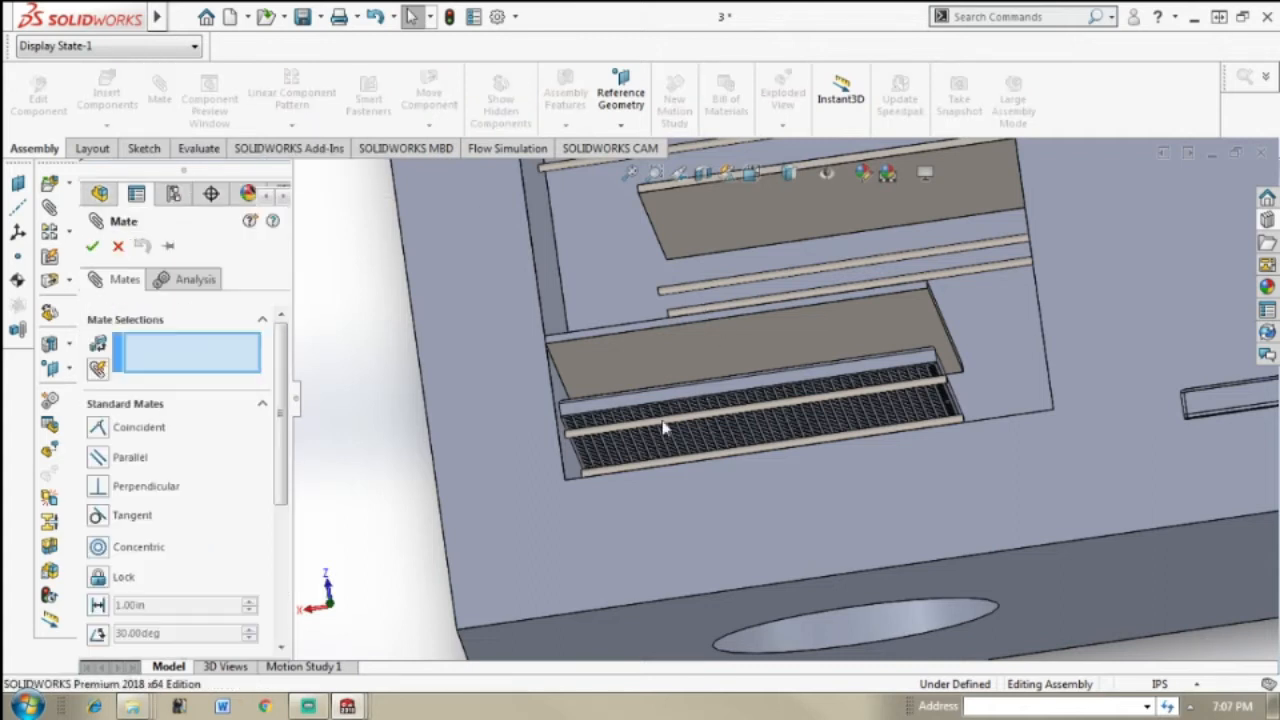
scroll(694, 432, down, 1)
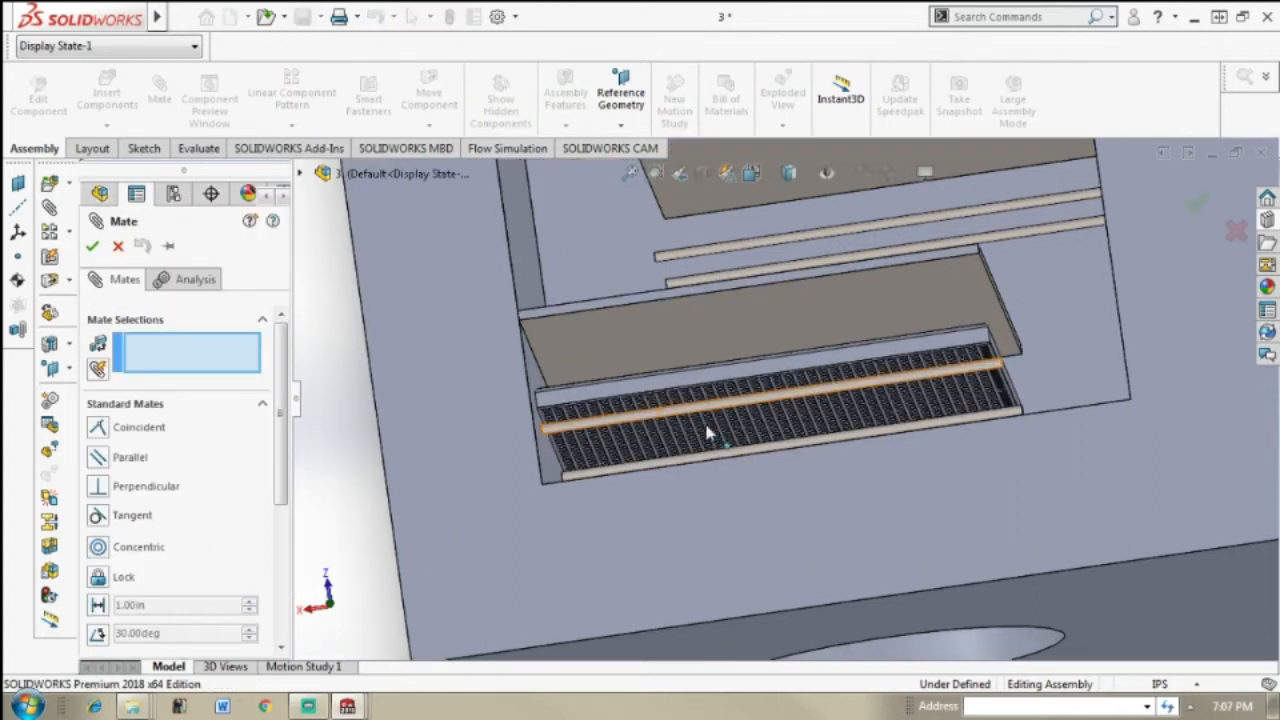
scroll(699, 399, down, 1)
middle_drag(712, 407, 717, 408)
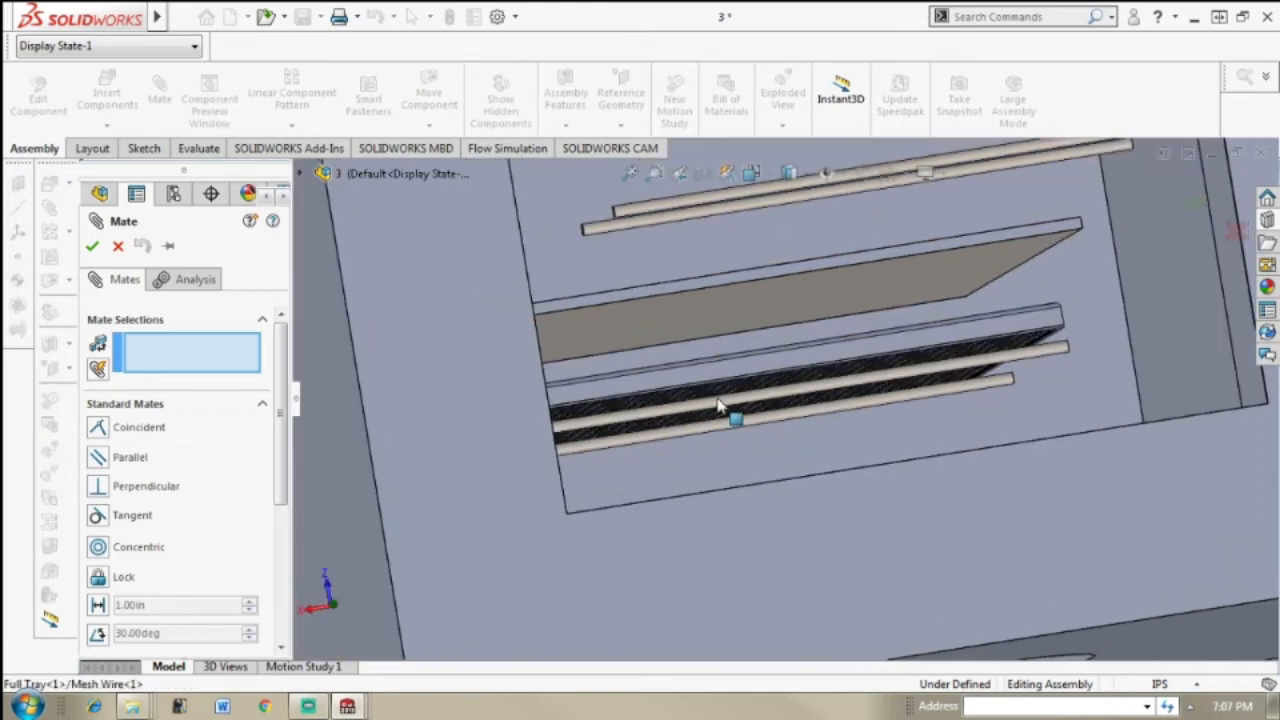
click(730, 422)
scroll(858, 385, down, 2)
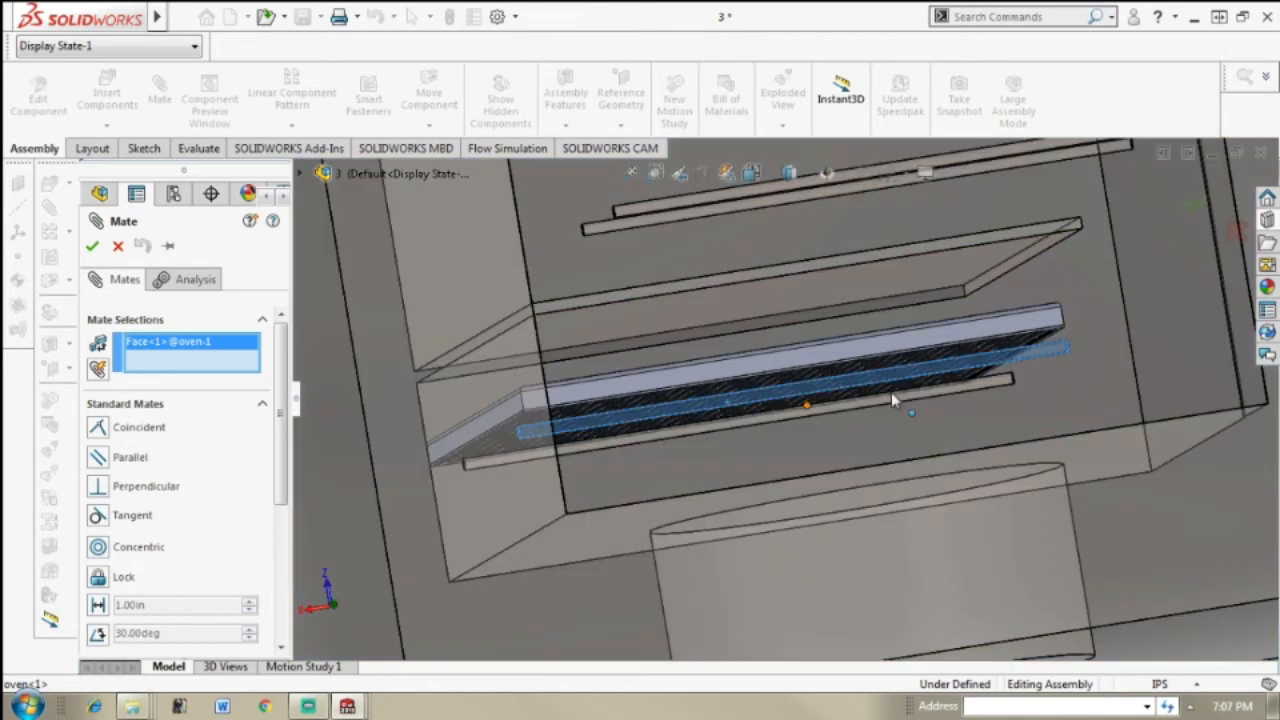
middle_drag(818, 384, 788, 361)
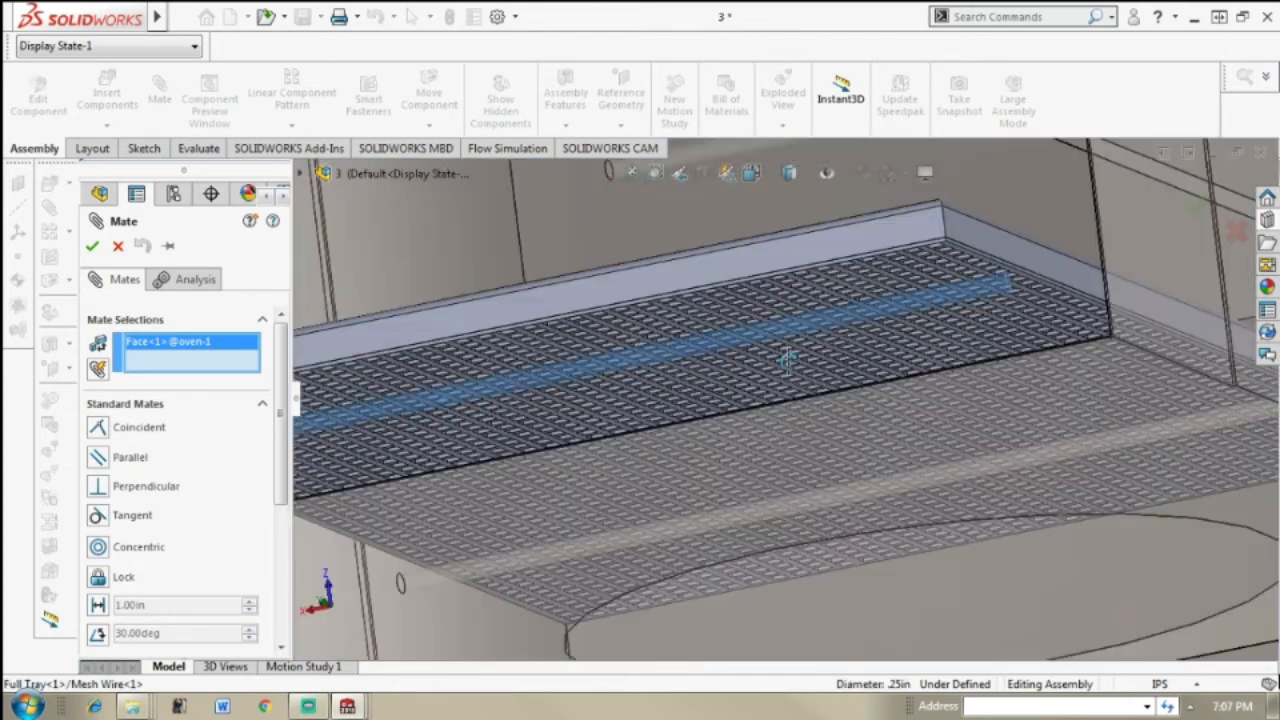
click(664, 308)
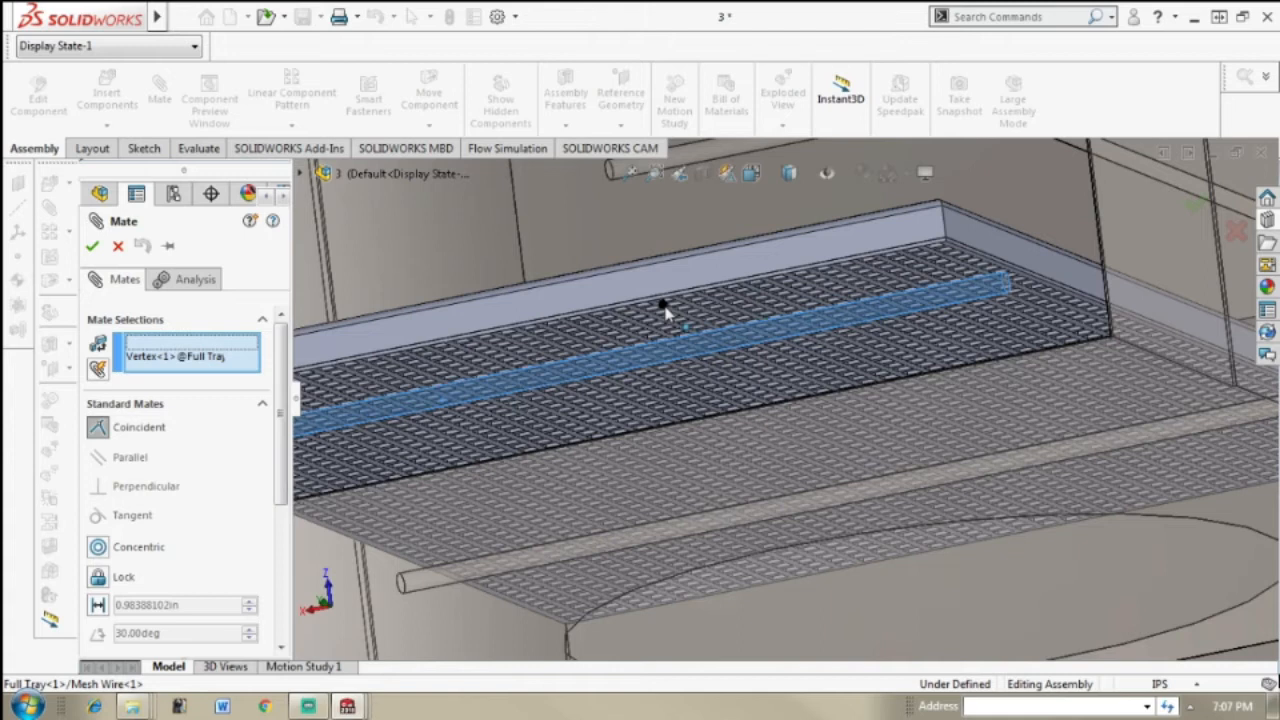
click(807, 413)
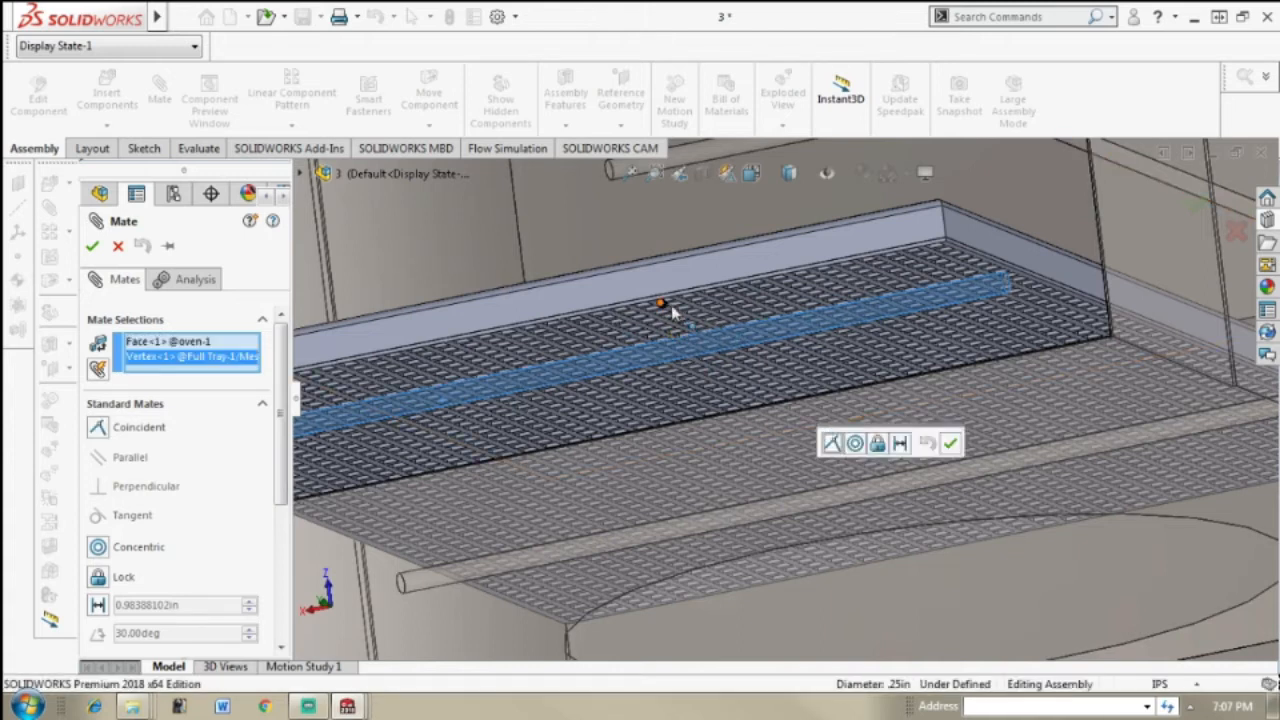
click(230, 358)
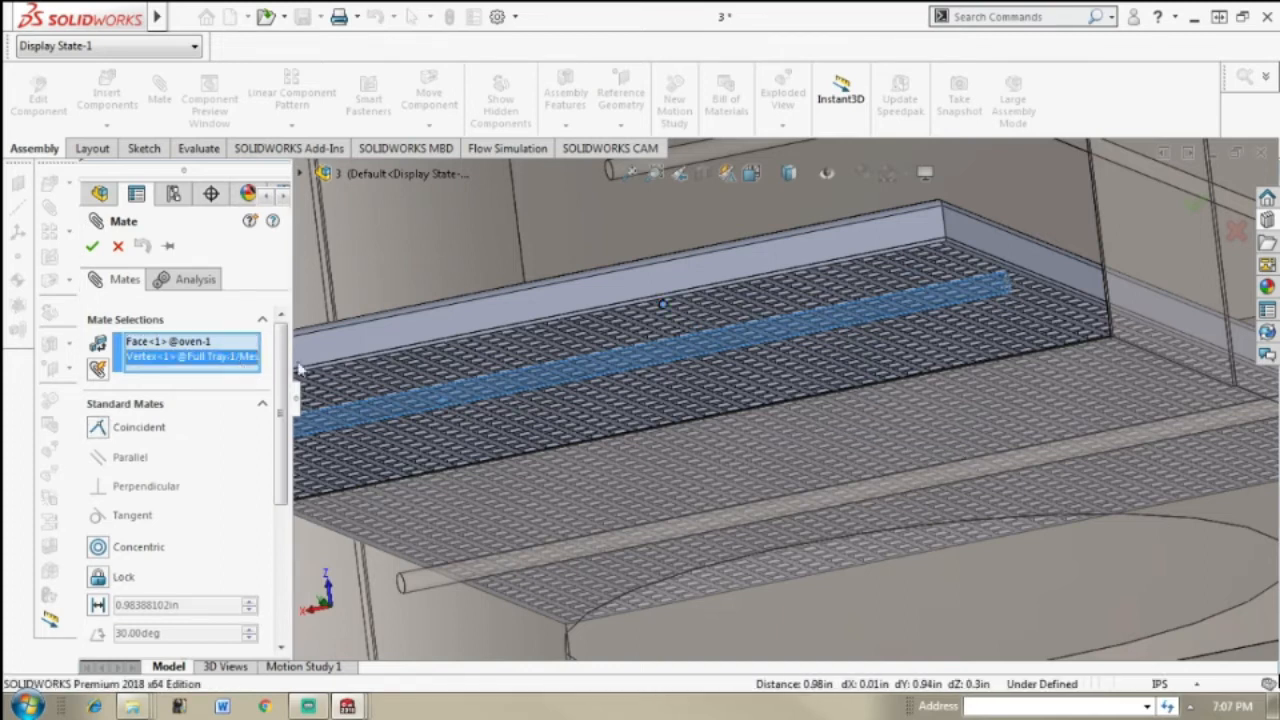
key(Delete)
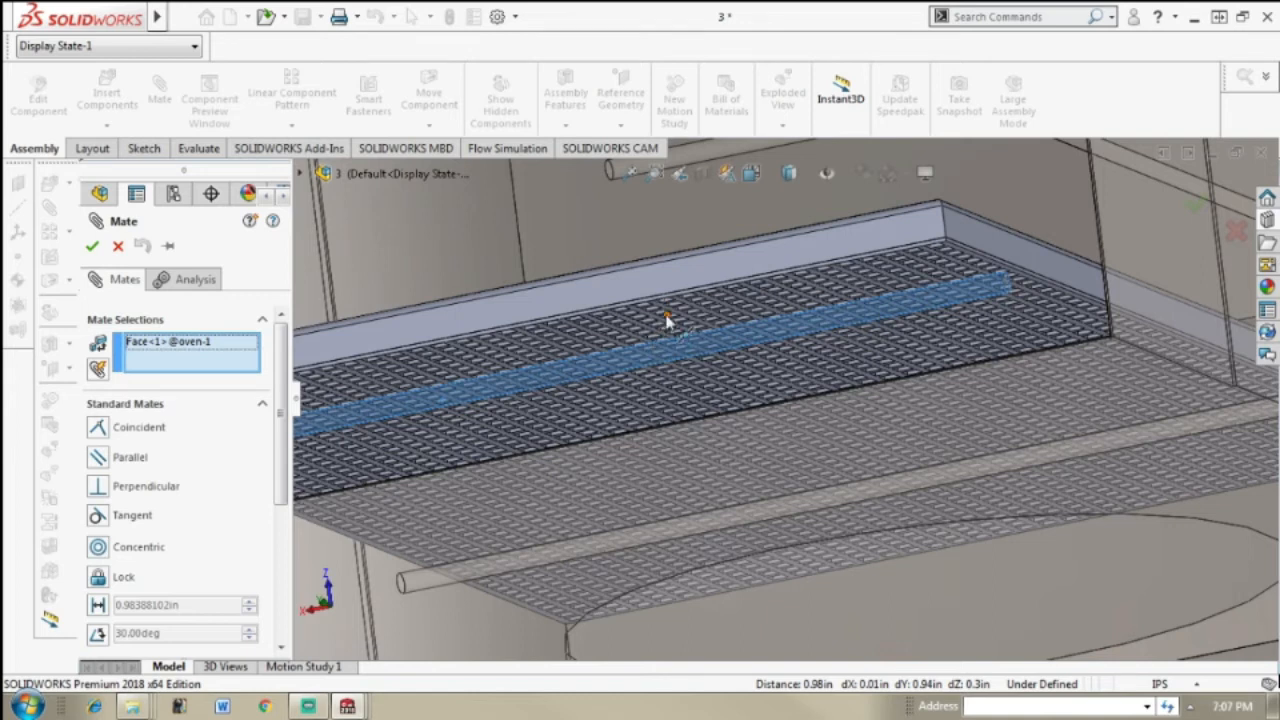
Step: Add the underside face of the tray's mesh wire to the mate and make it tangent to the rail
scroll(670, 330, down, 1)
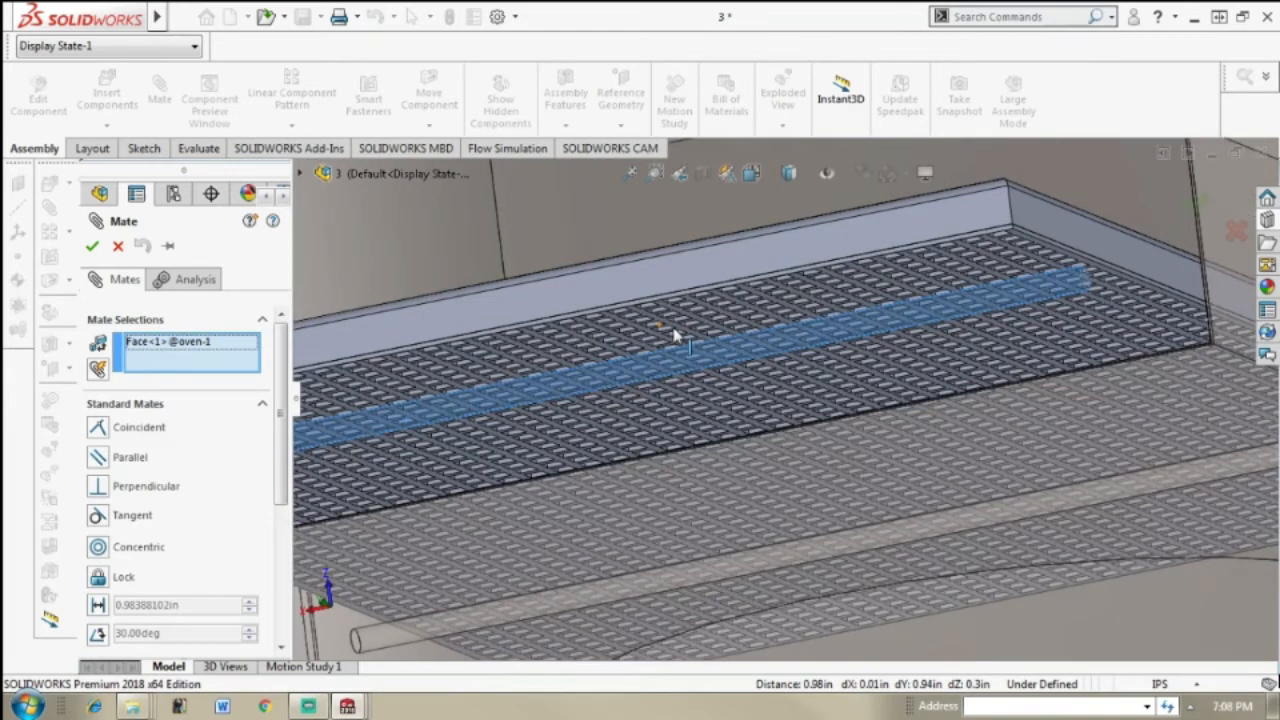
scroll(675, 337, down, 4)
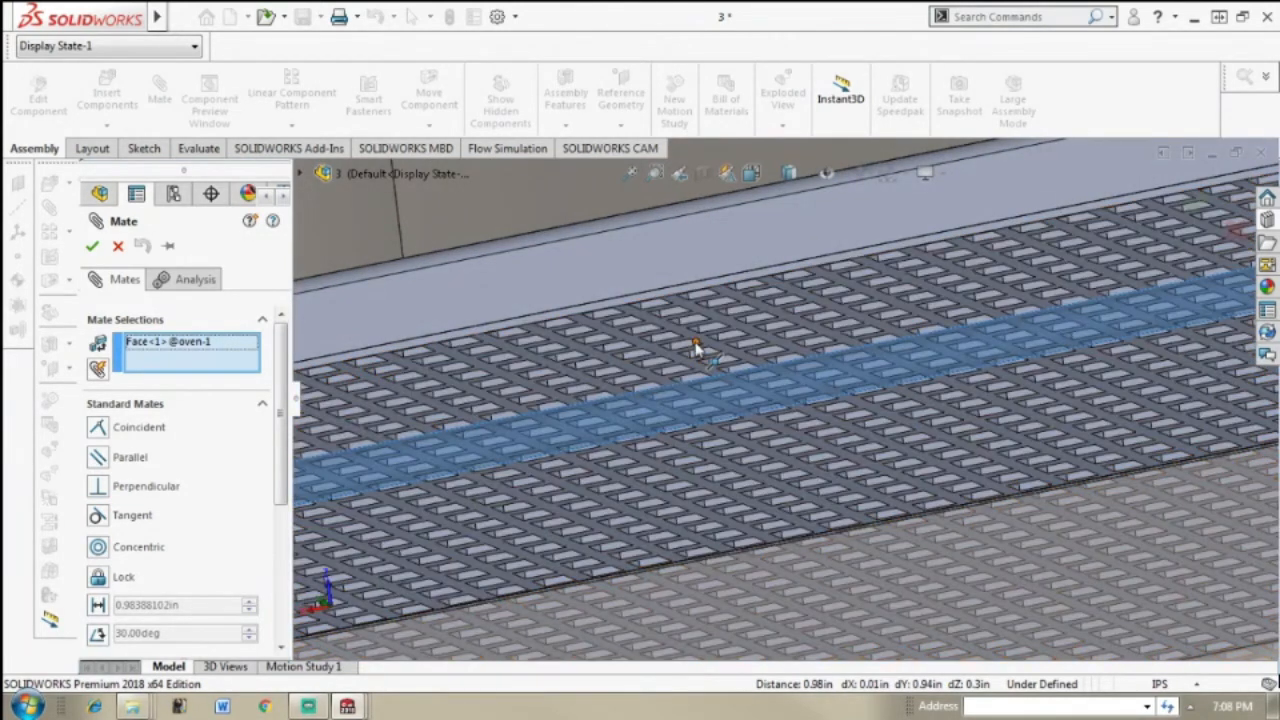
click(705, 351)
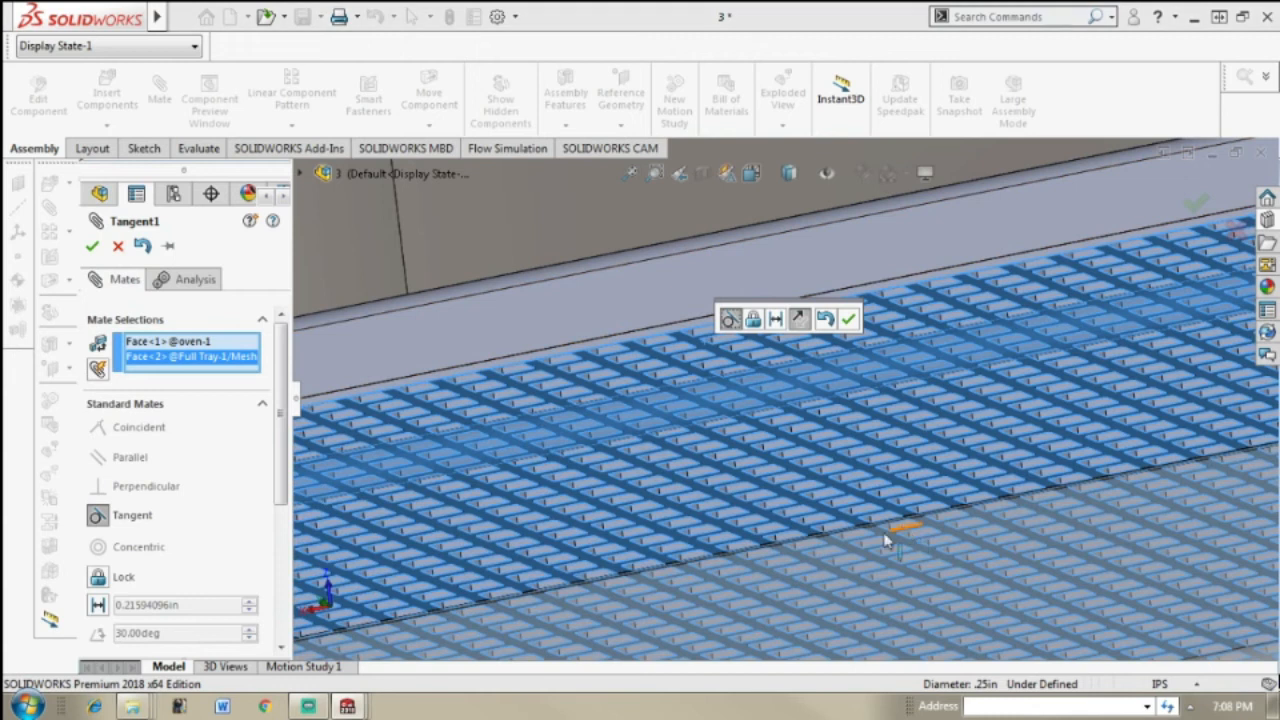
scroll(880, 537, up, 2)
scroll(461, 433, up, 2)
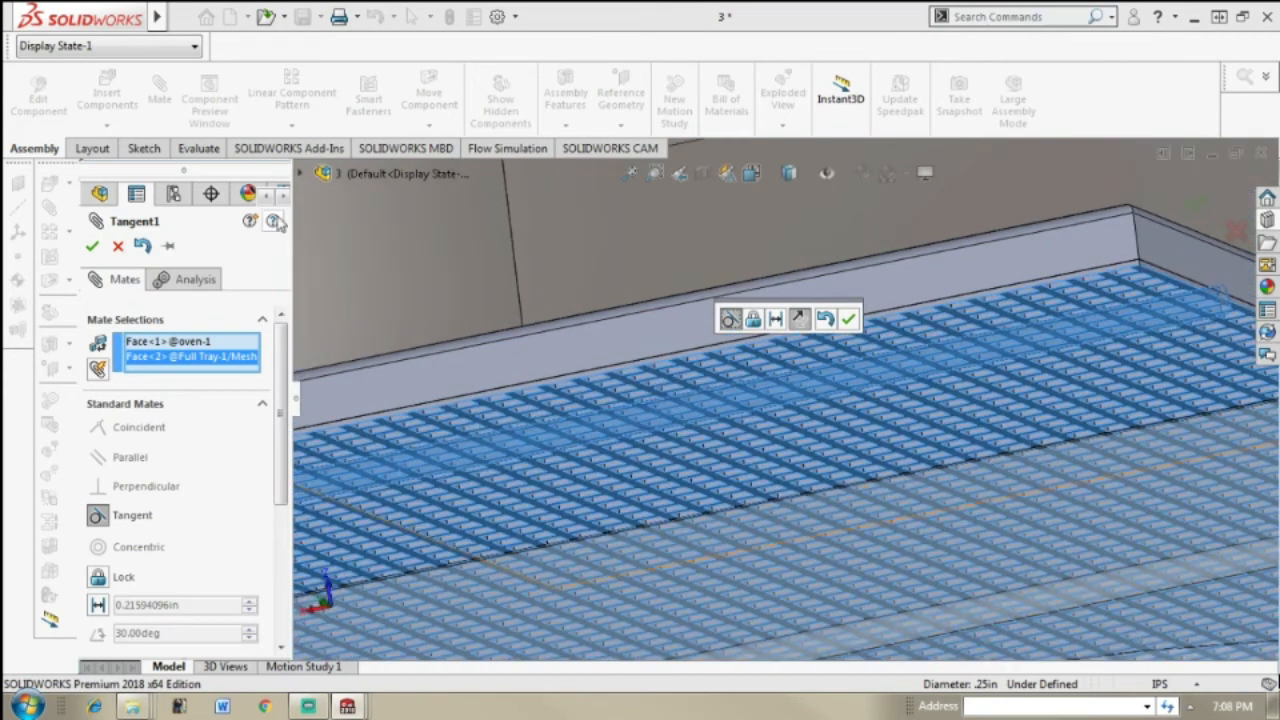
click(92, 247)
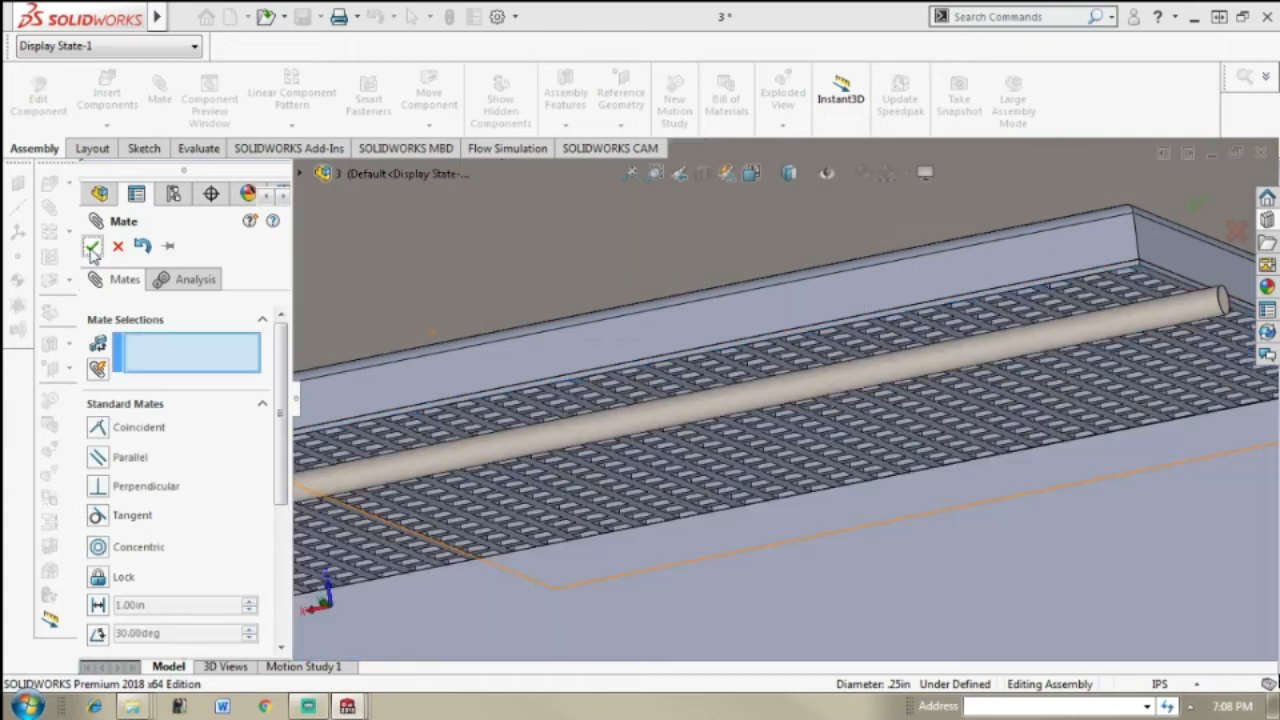
click(92, 248)
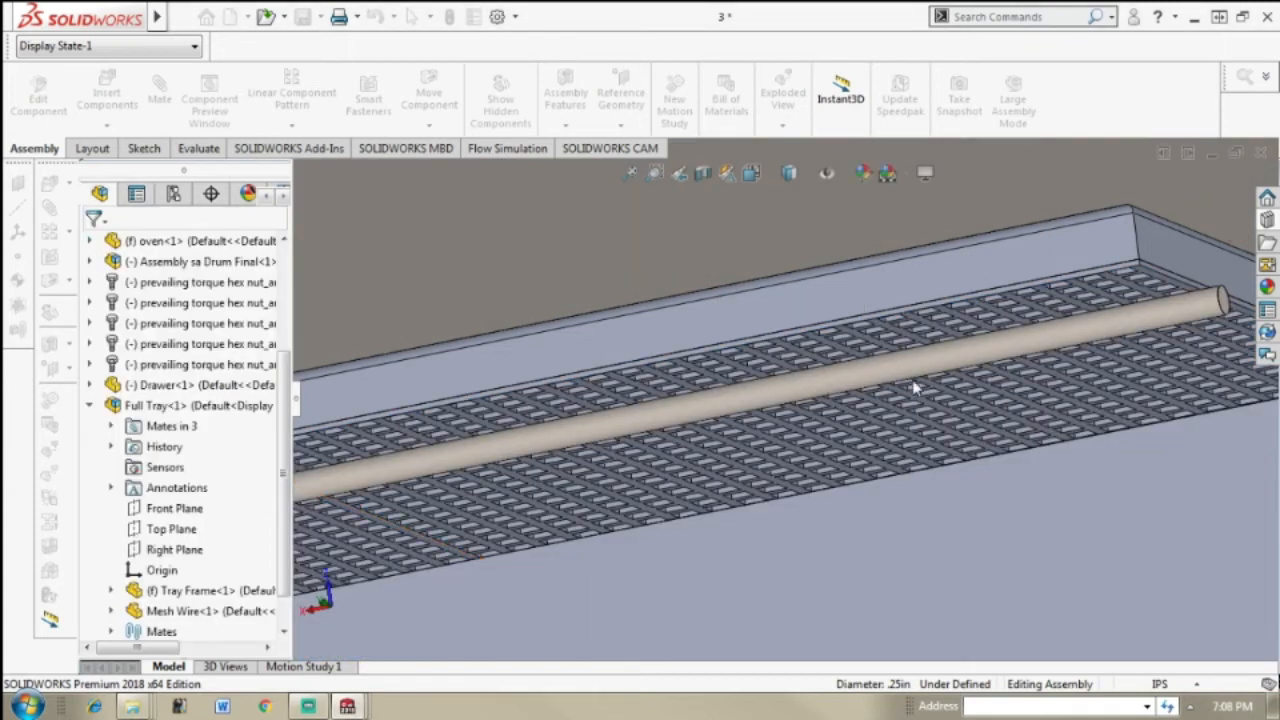
scroll(905, 380, up, 3)
scroll(895, 372, up, 4)
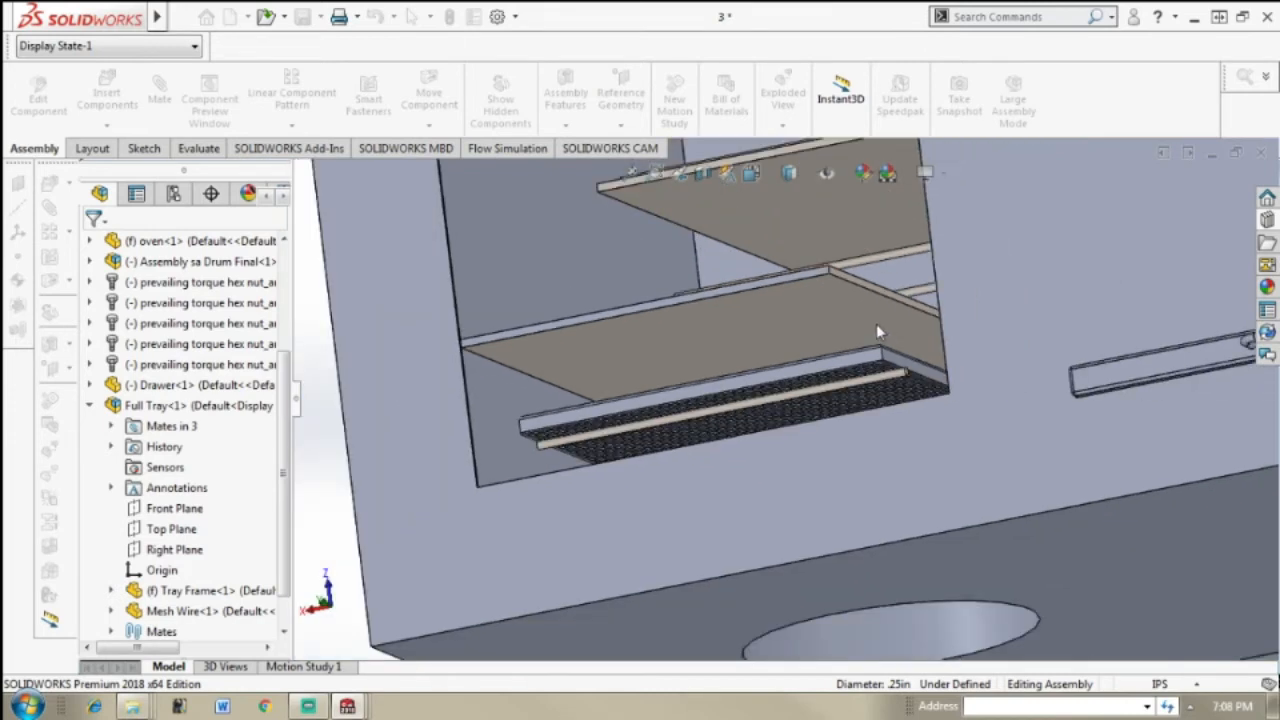
scroll(849, 254, up, 3)
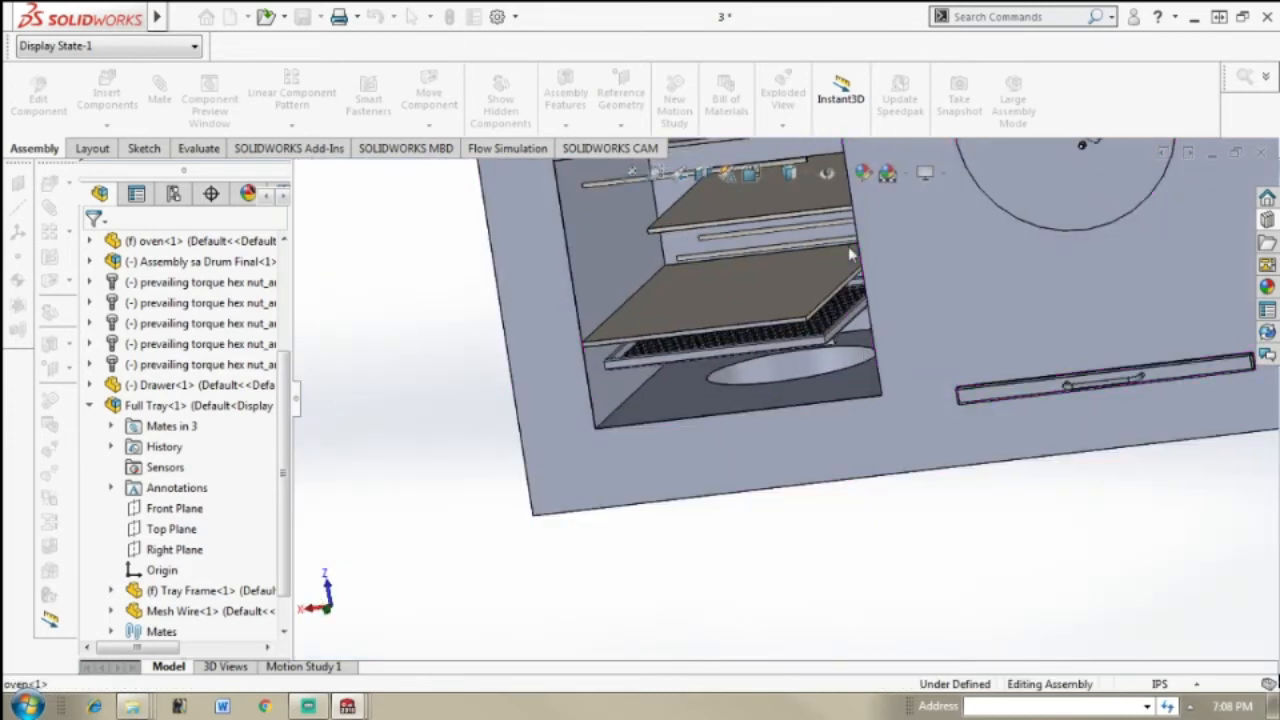
scroll(849, 254, up, 3)
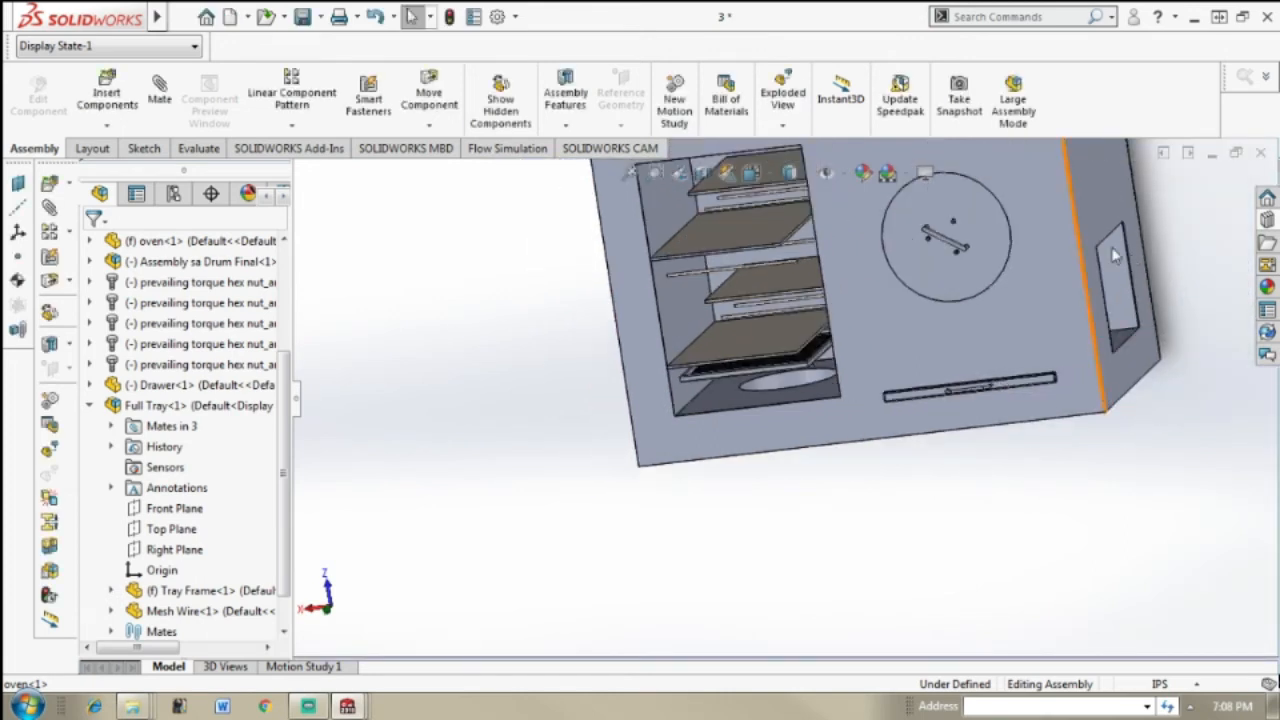
Step: Examine assembly 2 with its four full trays and the side window glass from the front and the side
scroll(1135, 218, up, 1)
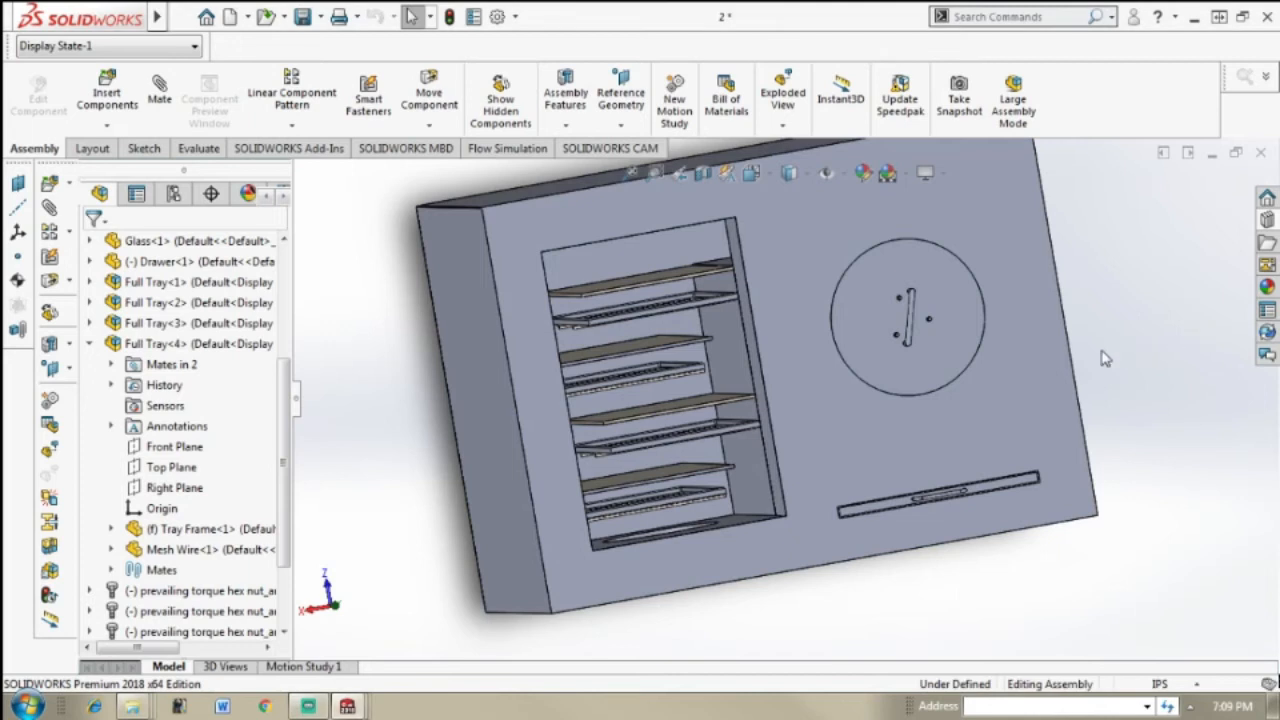
middle_drag(1108, 359, 1106, 357)
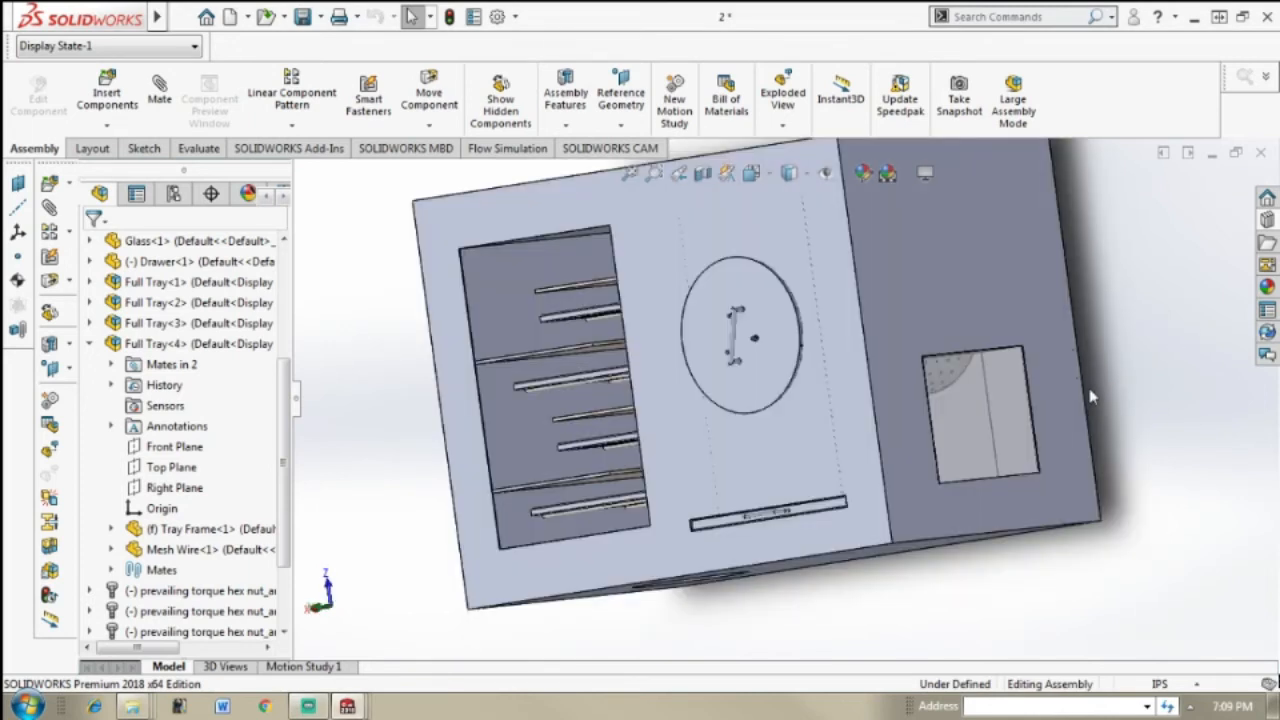
middle_drag(1071, 374, 1091, 397)
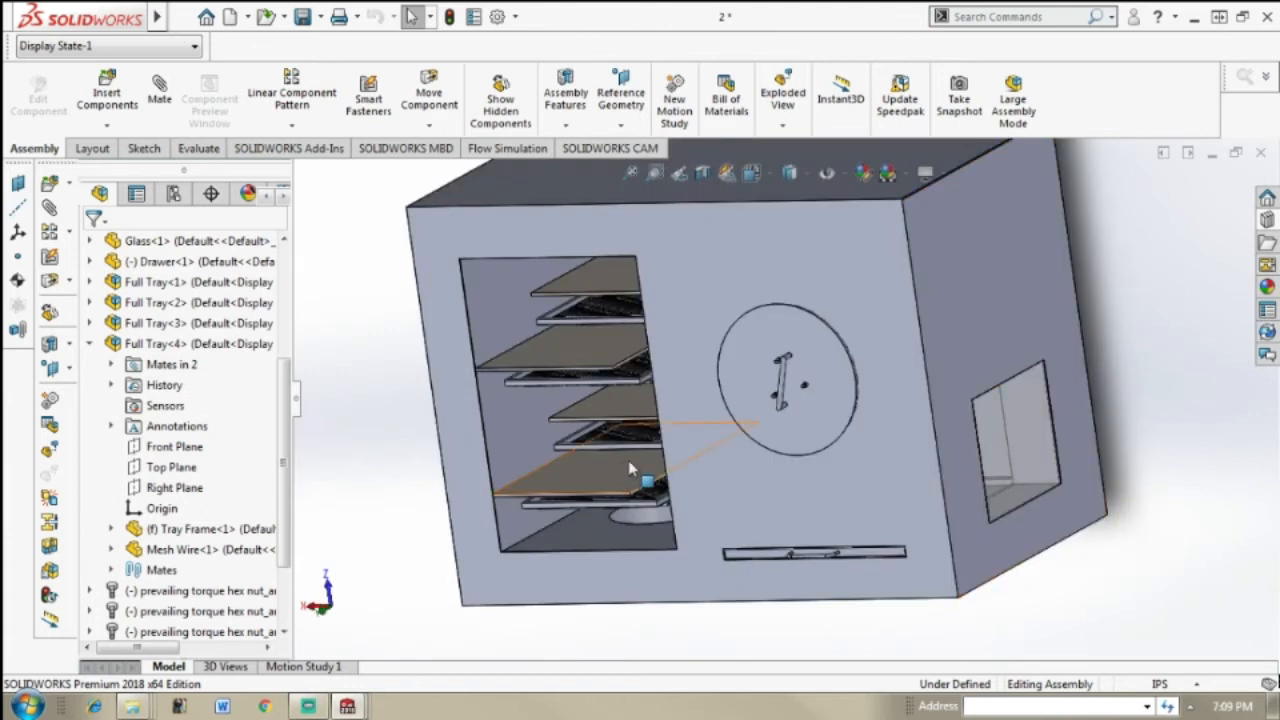
key(ctrl+1)
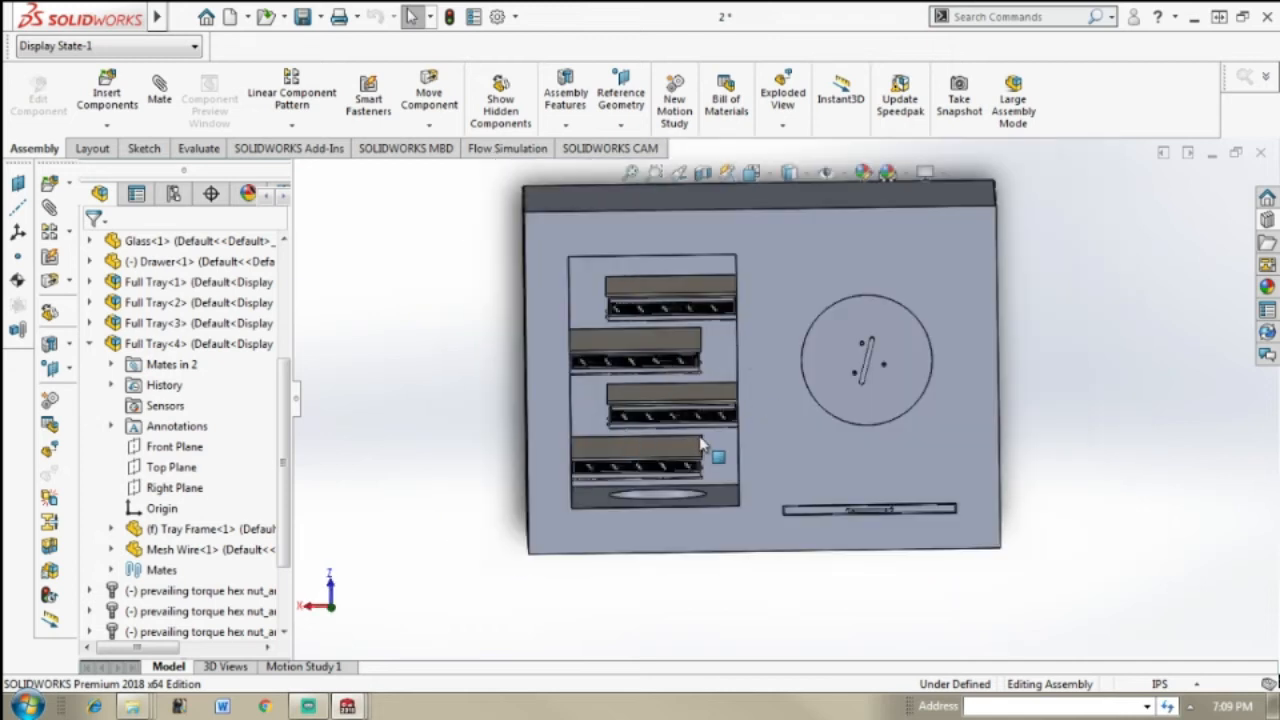
key(ctrl+7)
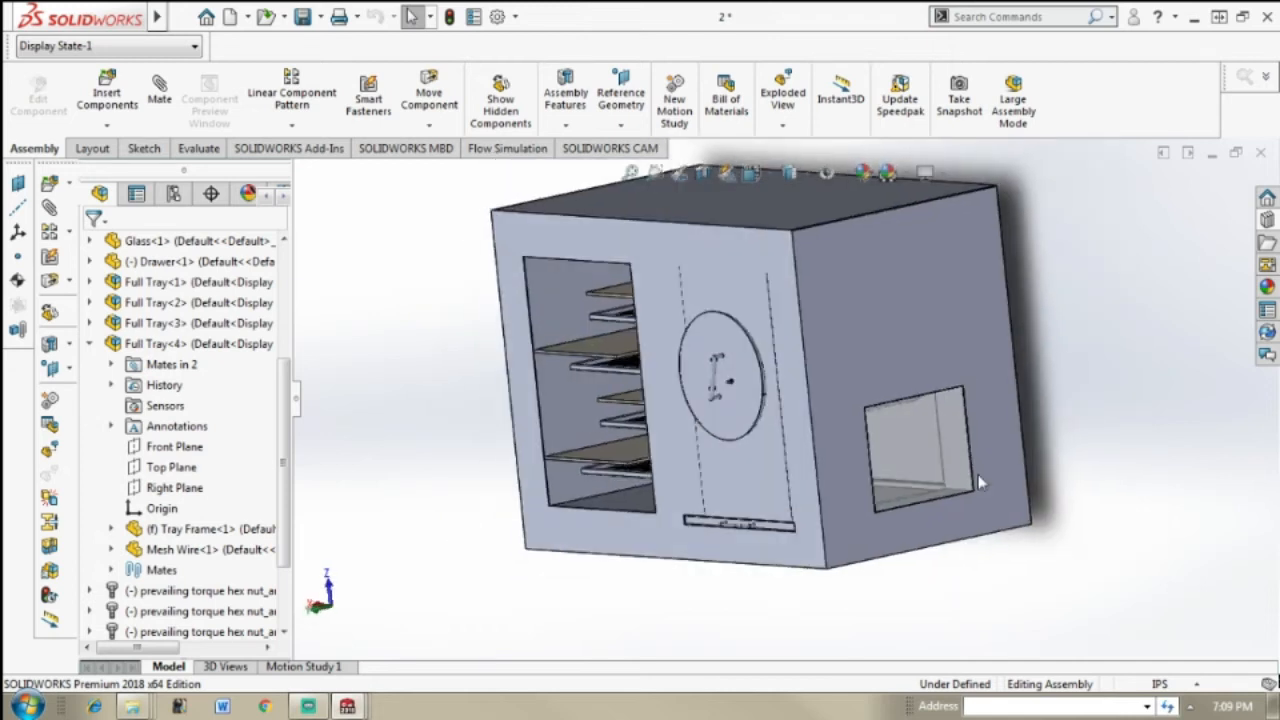
scroll(1016, 476, down, 1)
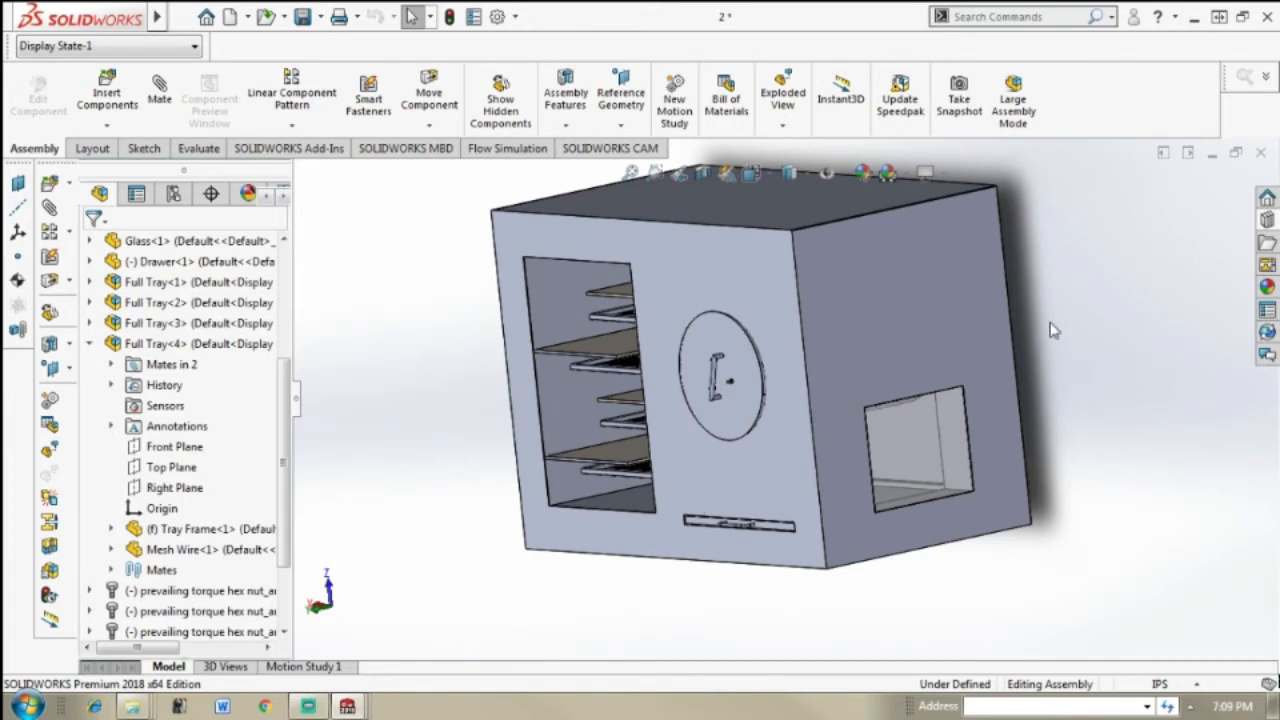
Step: Minimize assembly 2 and Full Tray, and return to assembly 3 with the oven's side window opening in view
click(1213, 163)
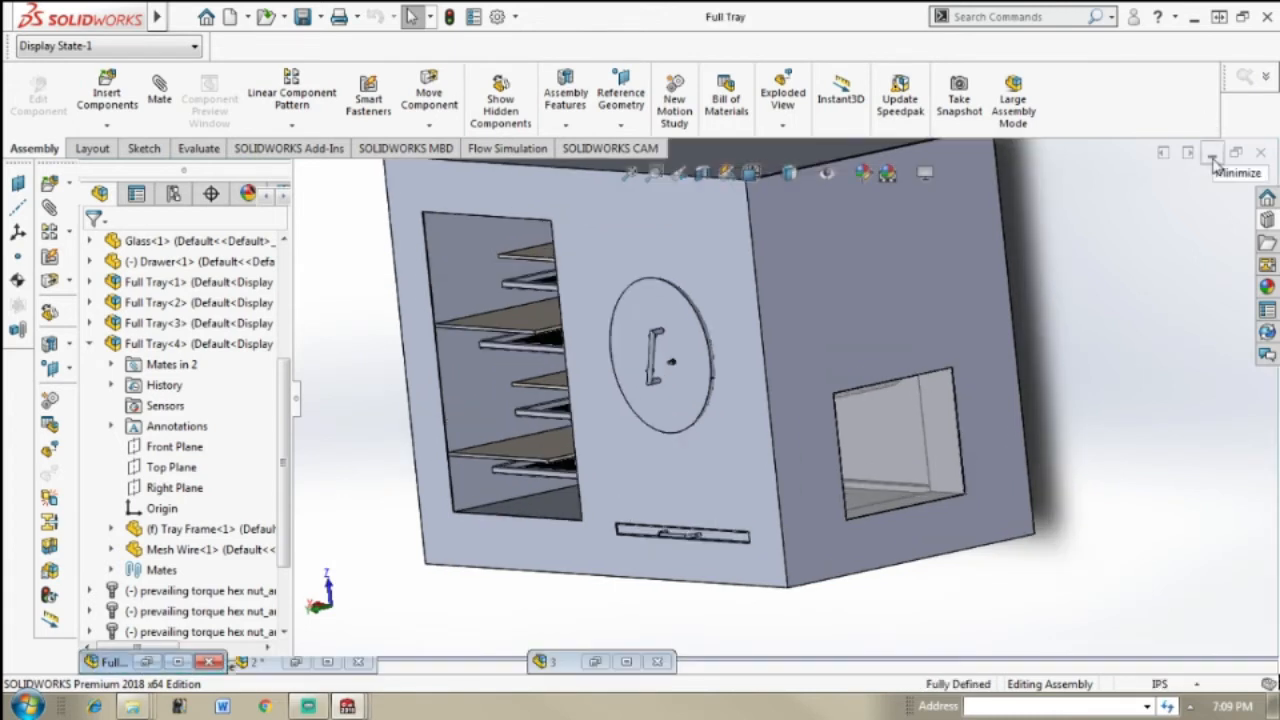
click(1213, 163)
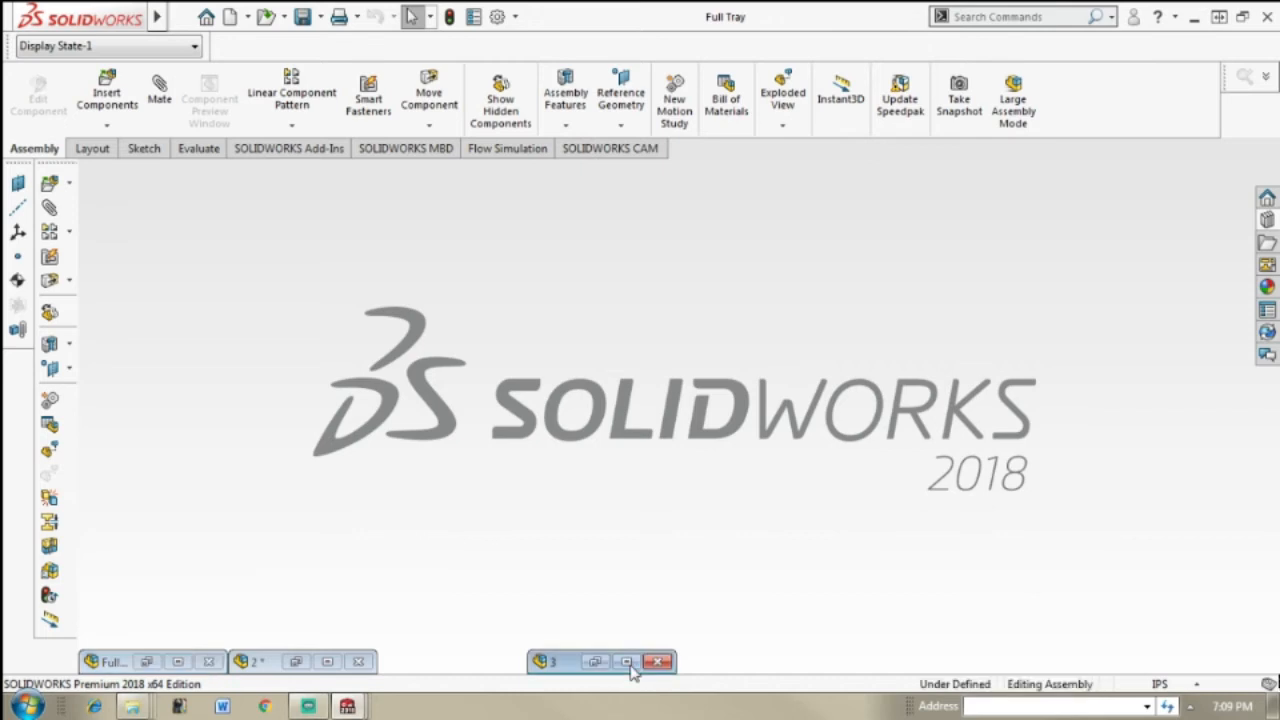
click(622, 661)
middle_drag(1139, 400, 1040, 423)
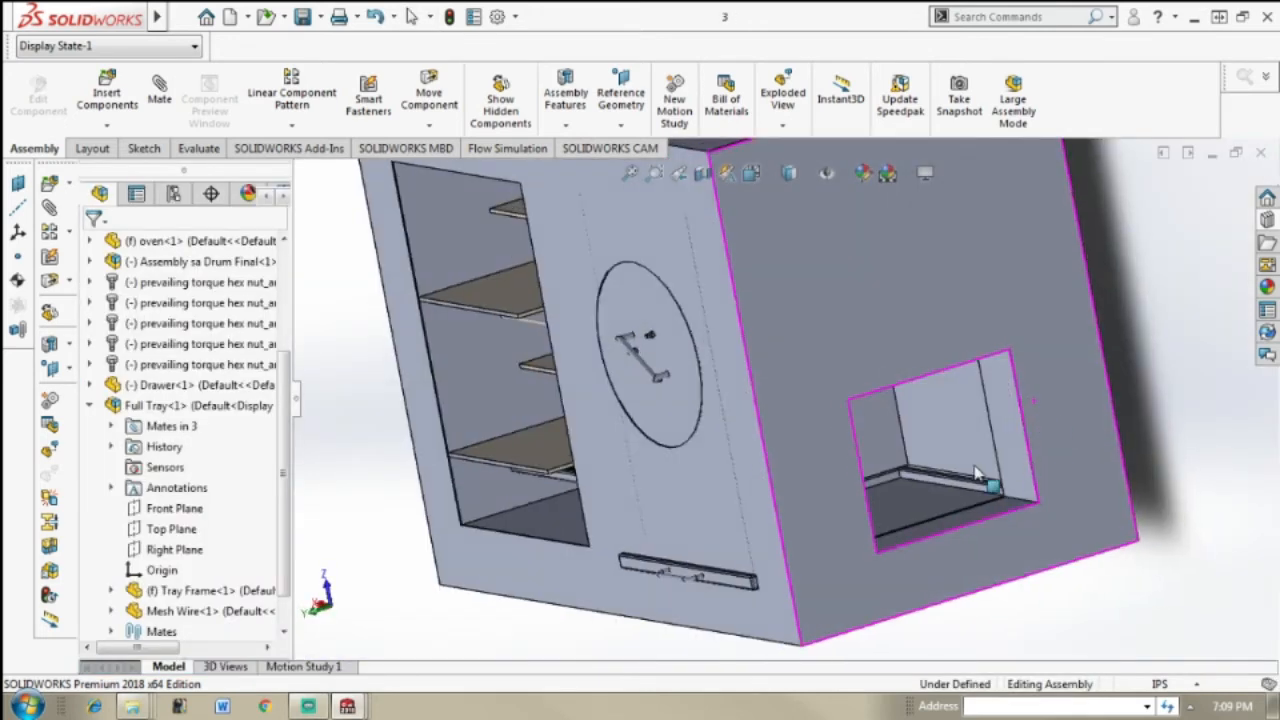
Step: Search the commands for "lid" and start Create Lids
click(1027, 18)
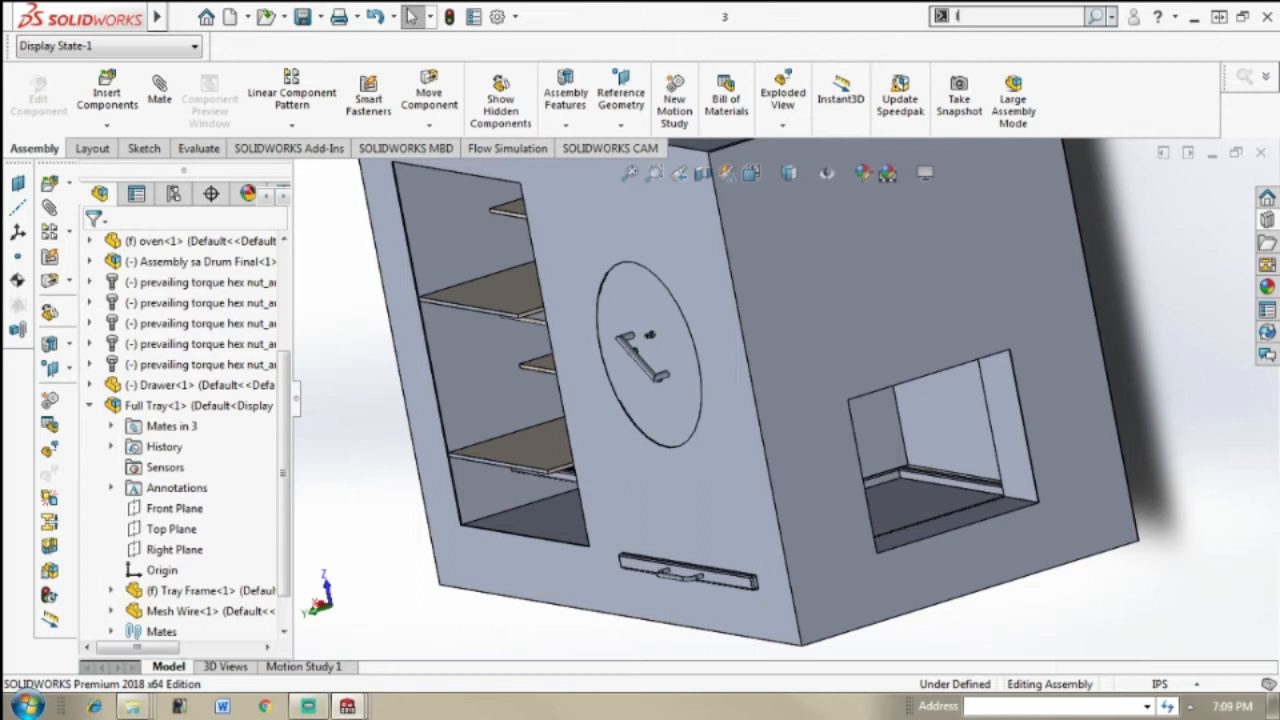
text(lid)
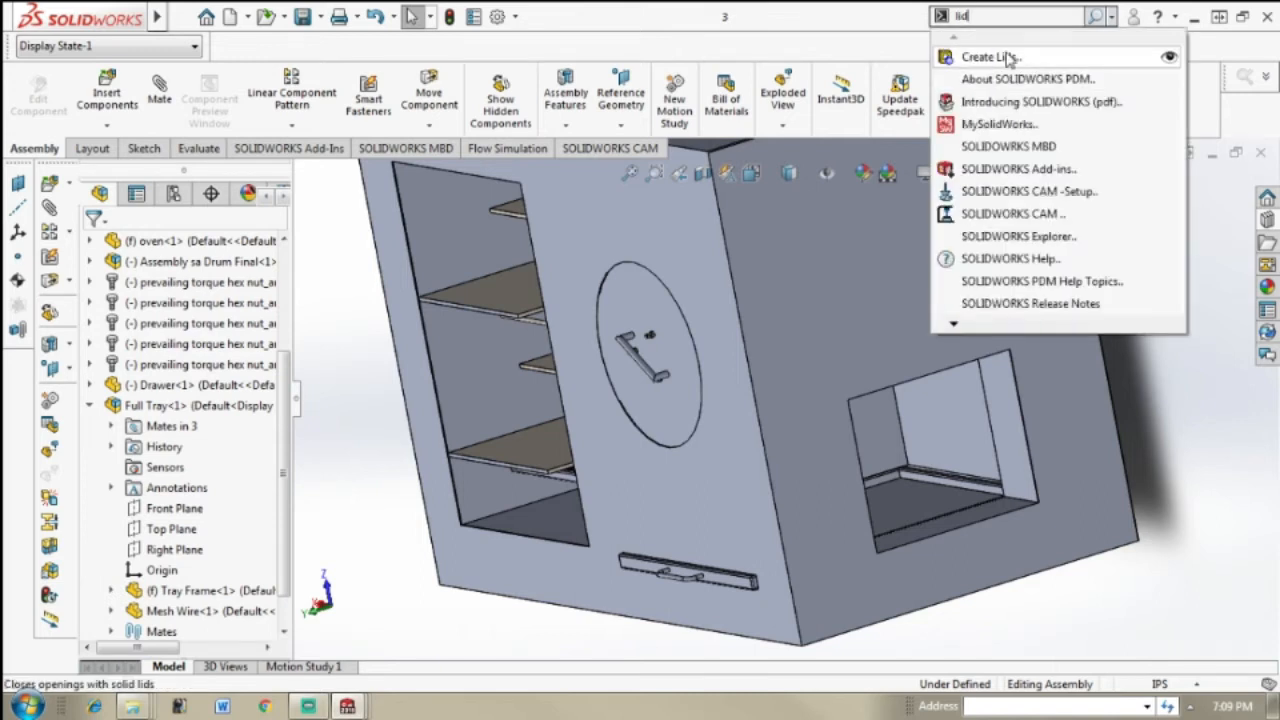
click(1006, 58)
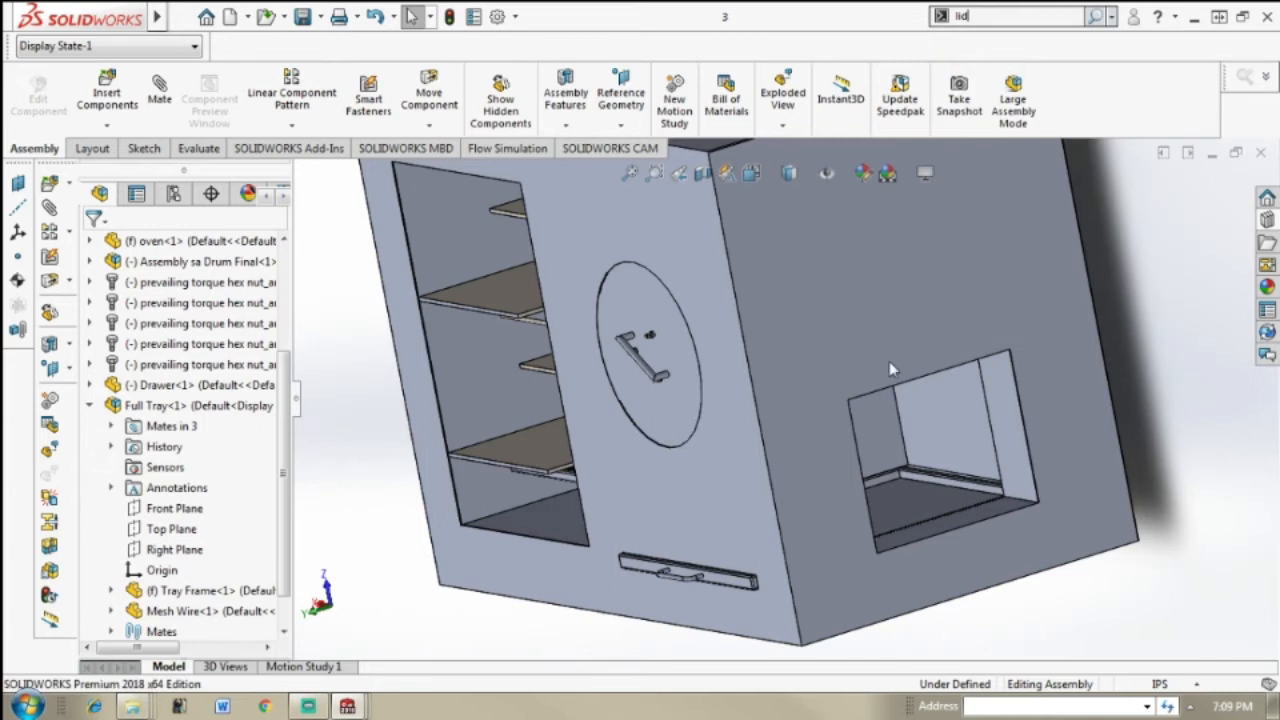
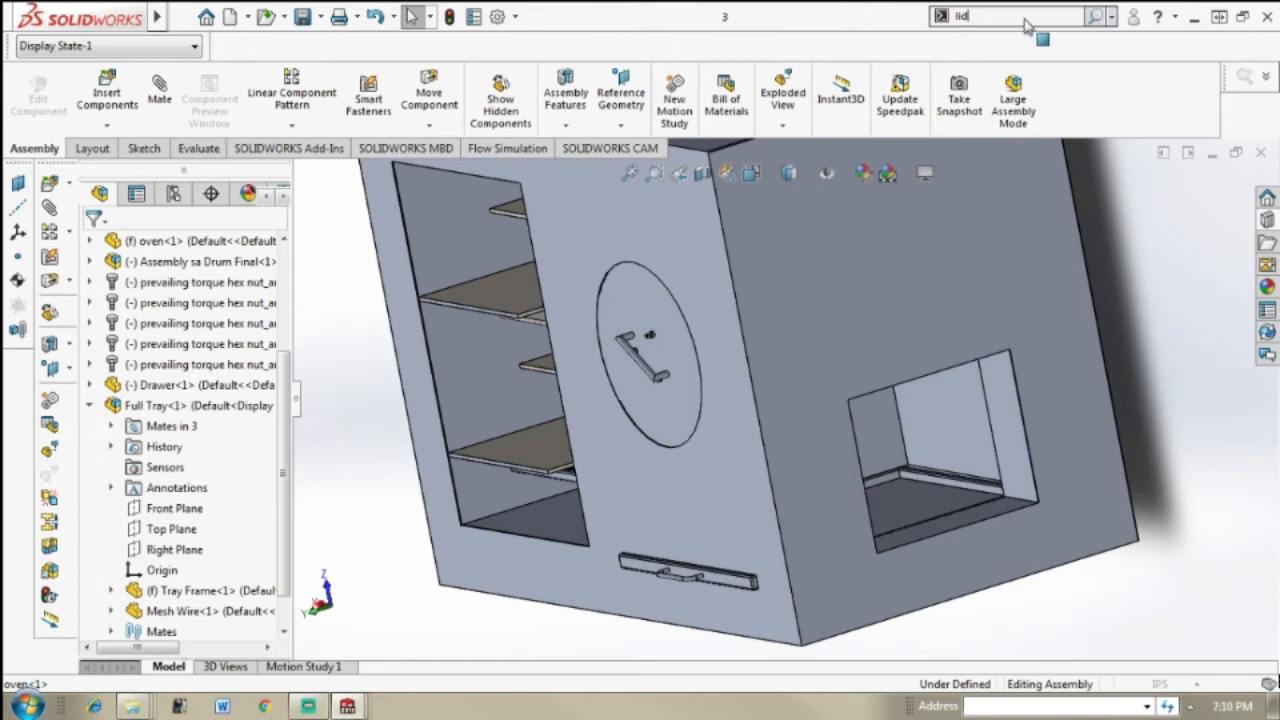
Step: Create a lid that closes the side window opening, using the oven's outer side face
click(1110, 332)
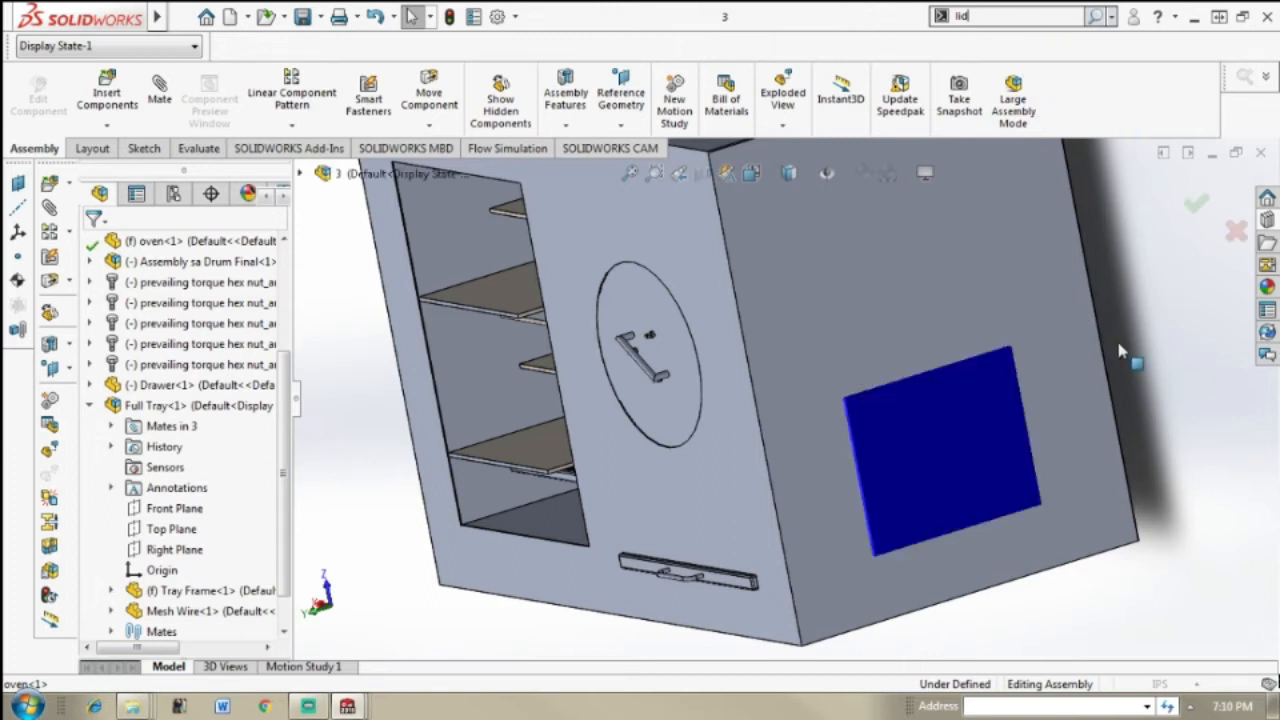
click(1040, 312)
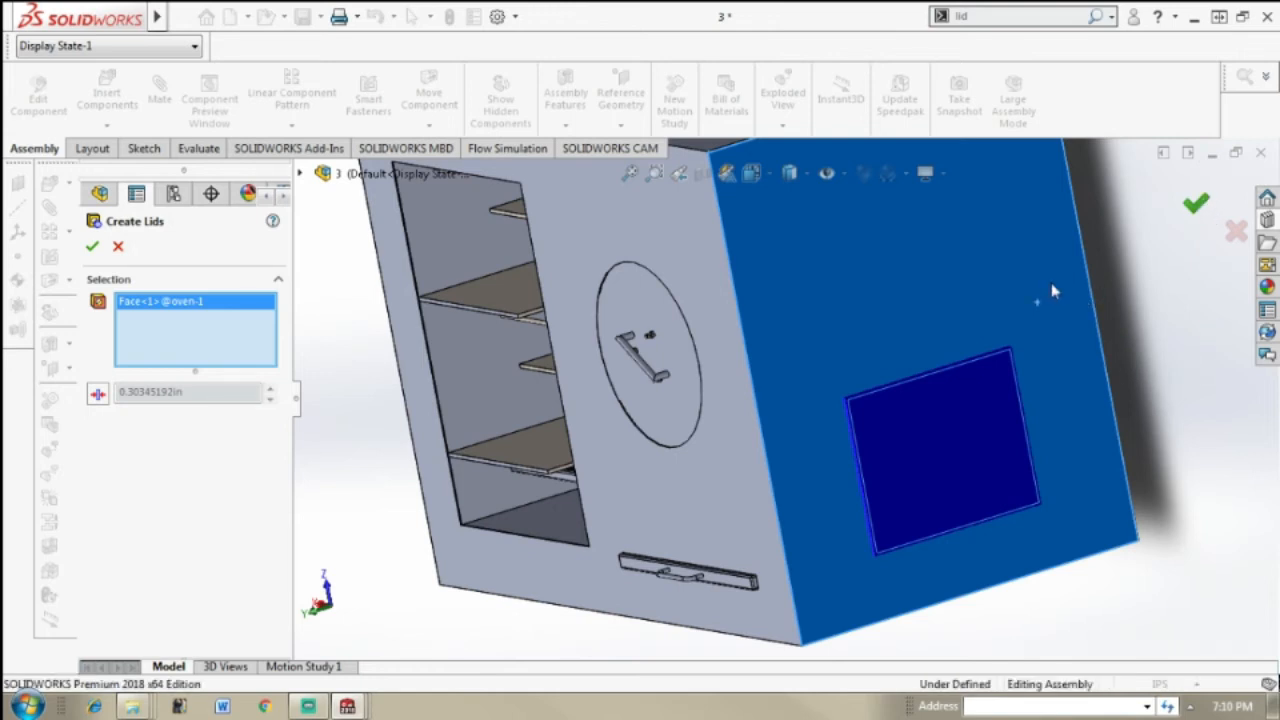
click(1192, 212)
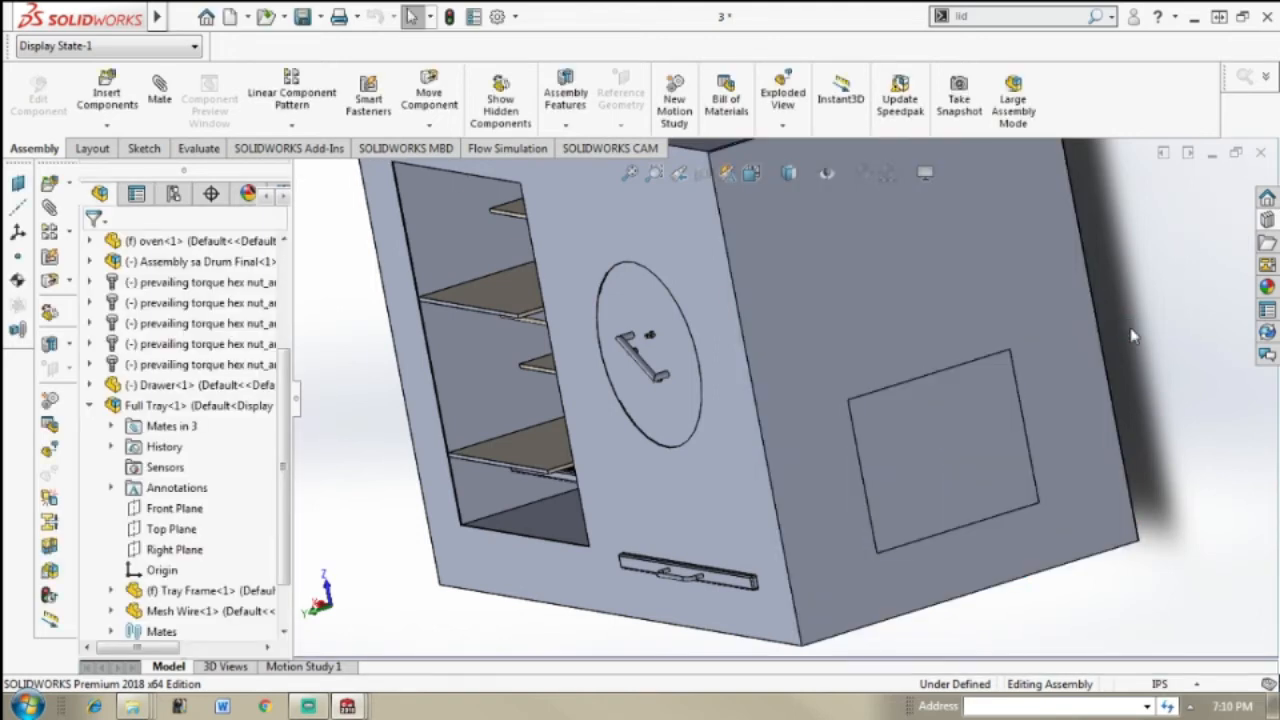
Step: Apply the clear glass appearance from the Gloss glass category to the side window lid at part document level
scroll(1133, 336, down, 2)
click(945, 443)
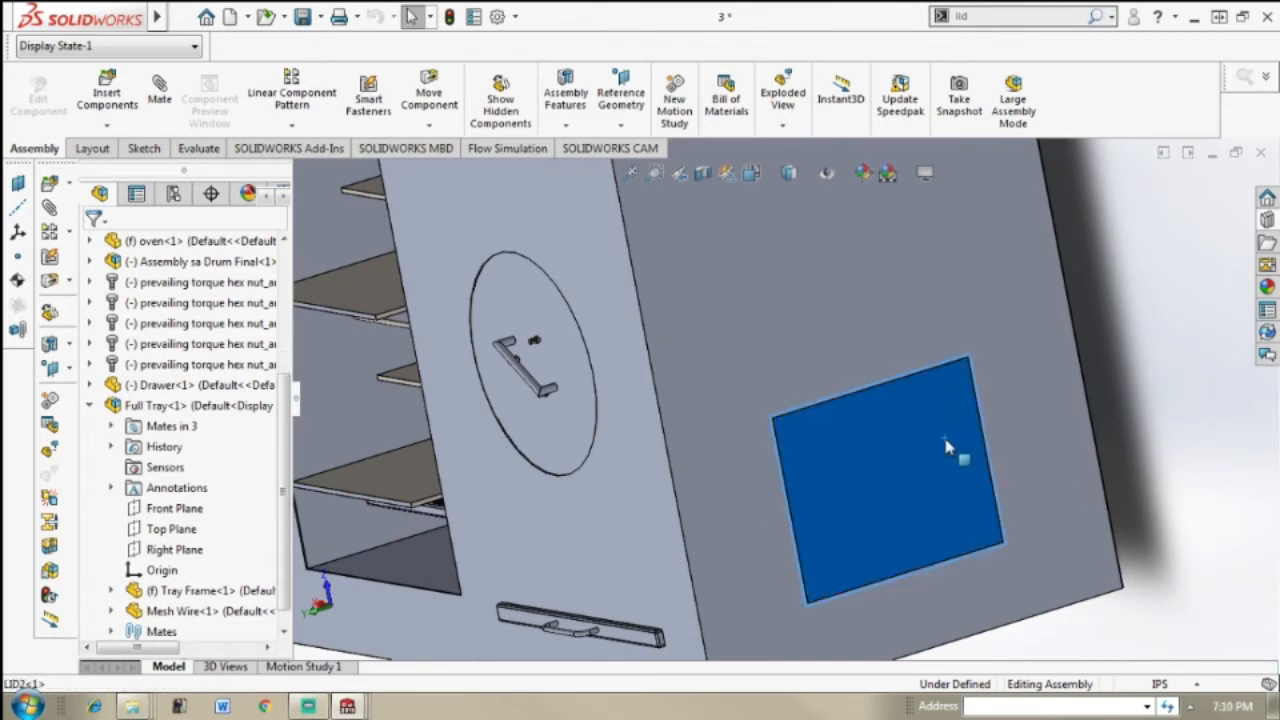
right_click(944, 439)
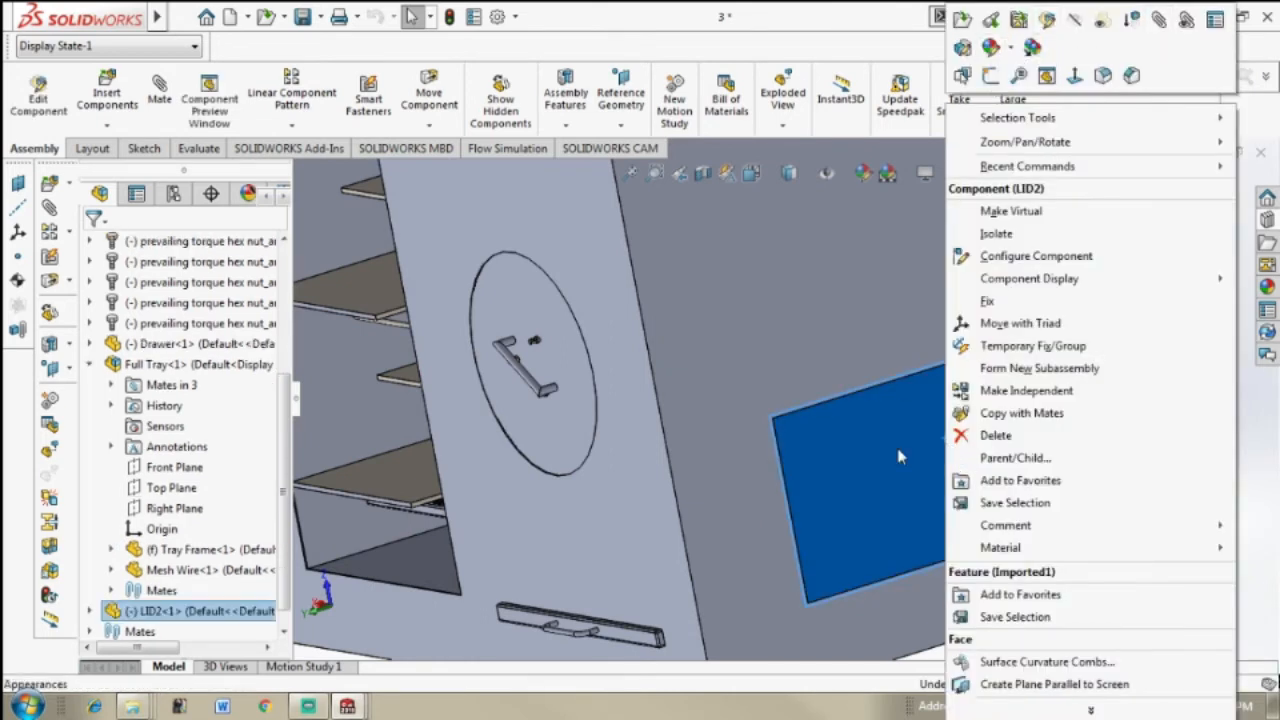
click(1012, 44)
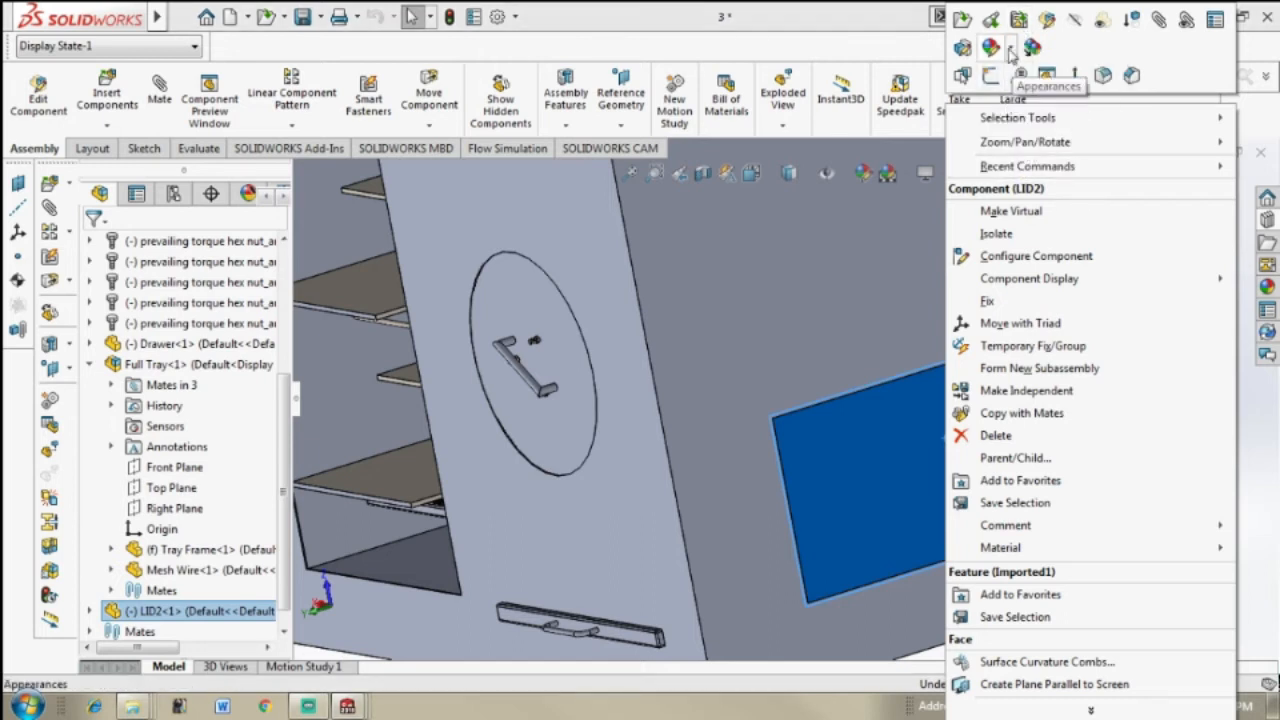
click(1010, 47)
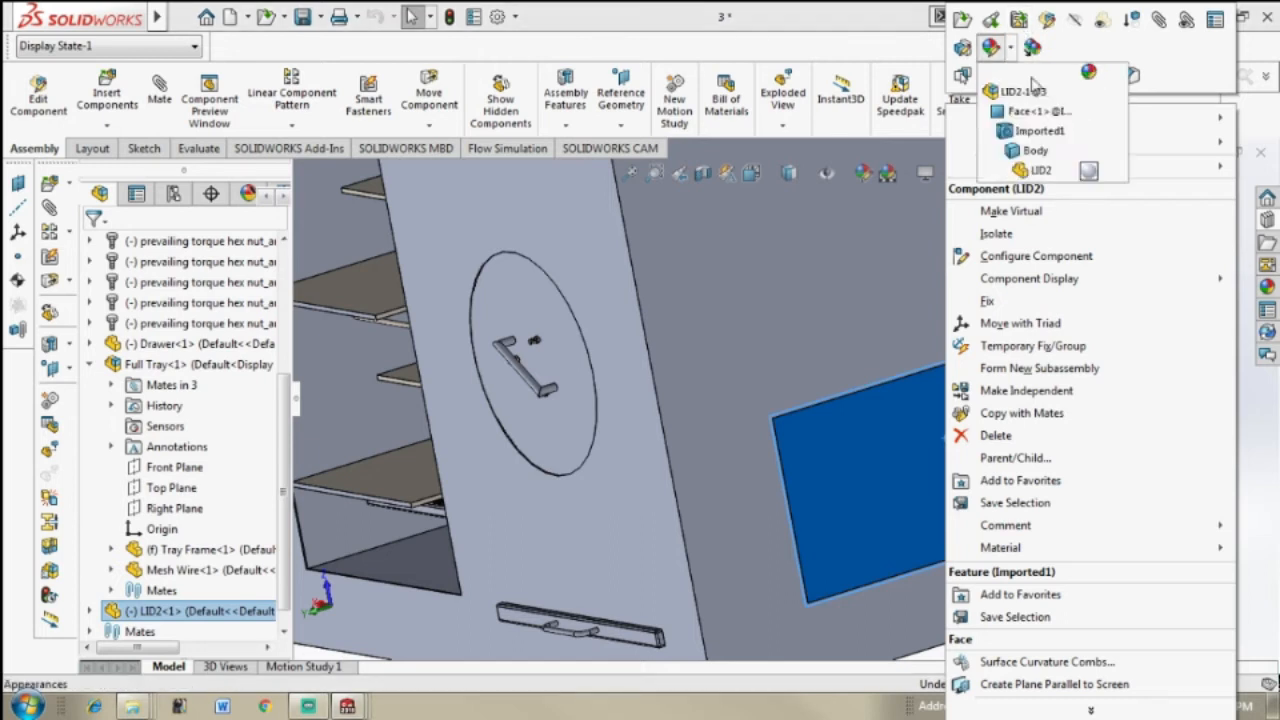
click(1062, 176)
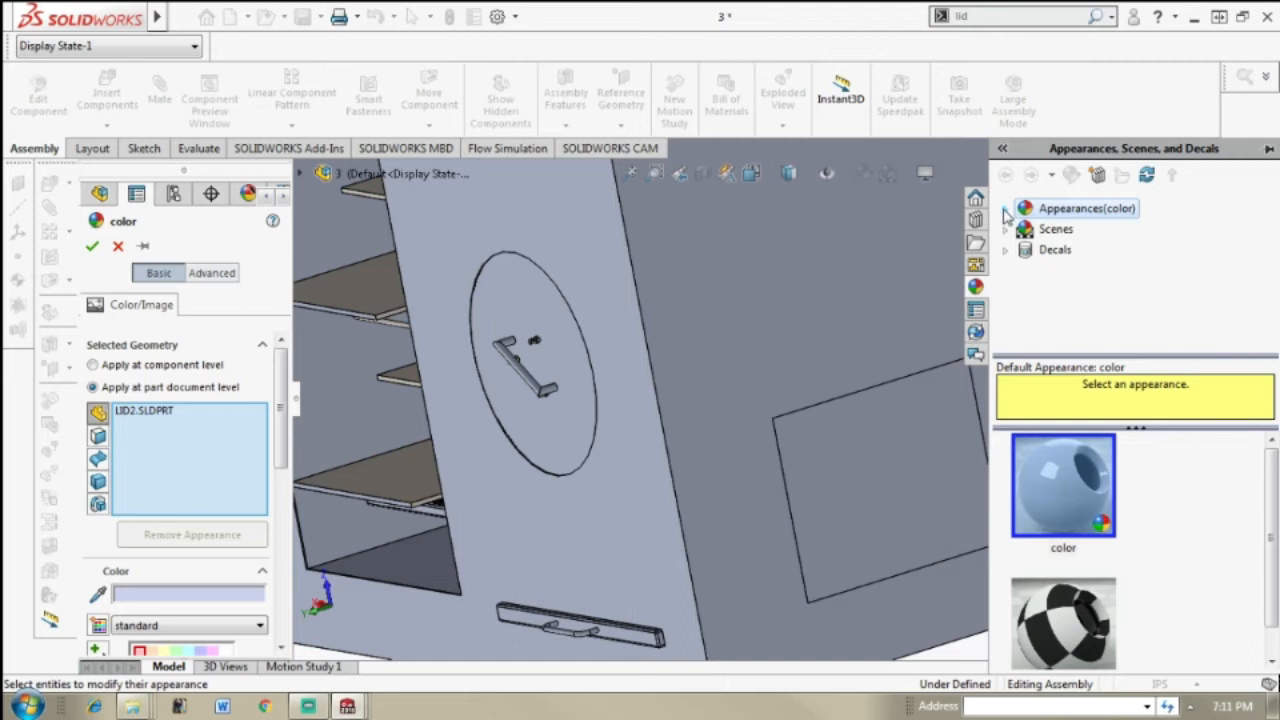
click(1005, 210)
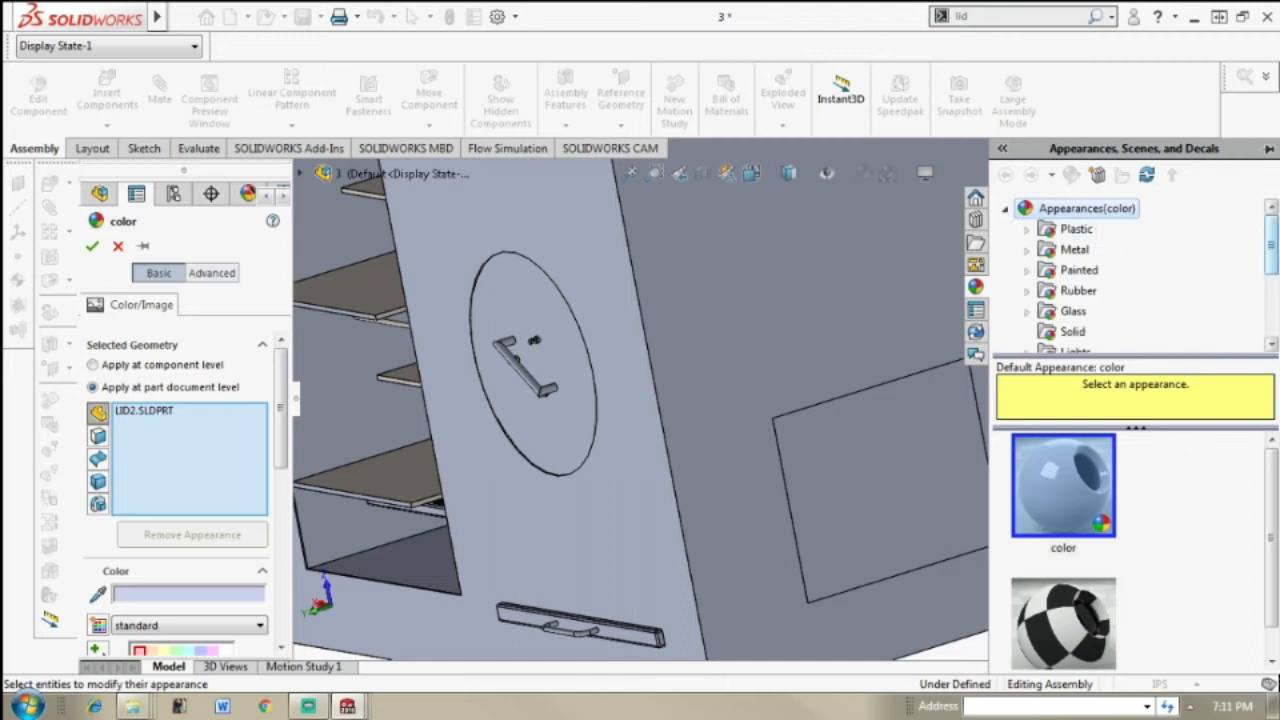
mouse_move(1273, 253)
mouse_down()
mouse_move(1273, 280)
mouse_move(1273, 250)
mouse_up()
double_click(1076, 313)
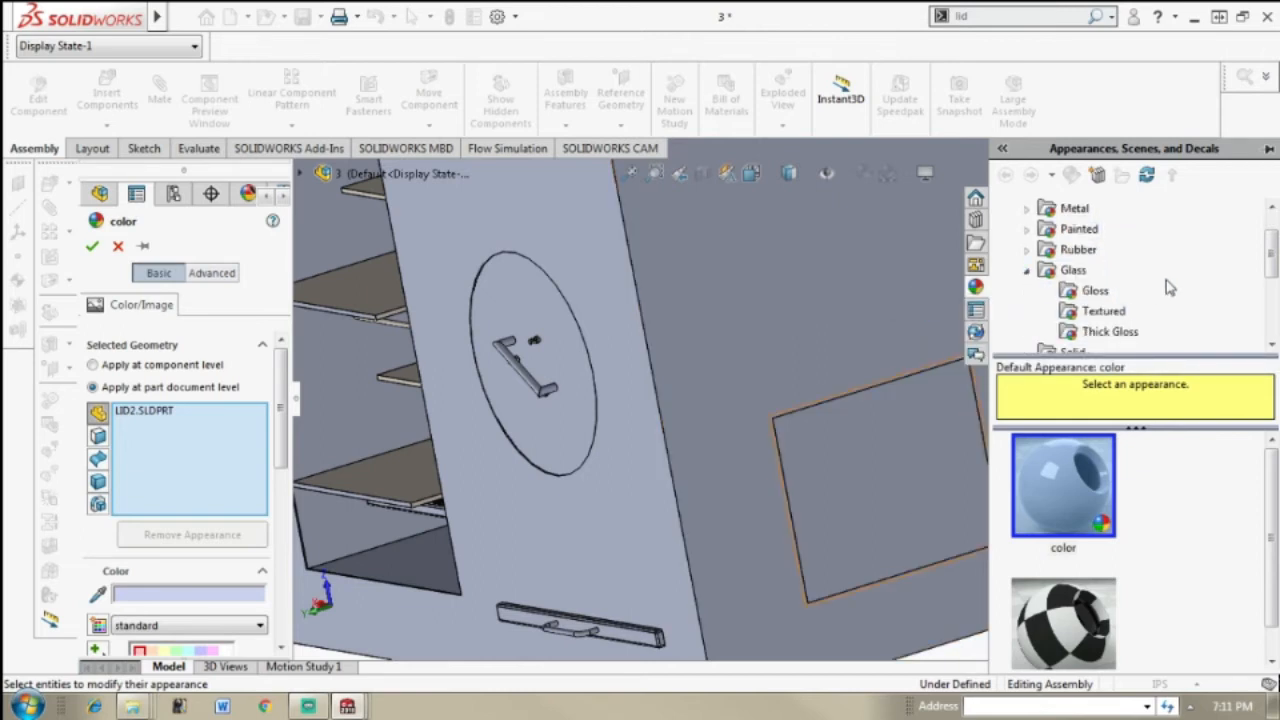
click(1094, 290)
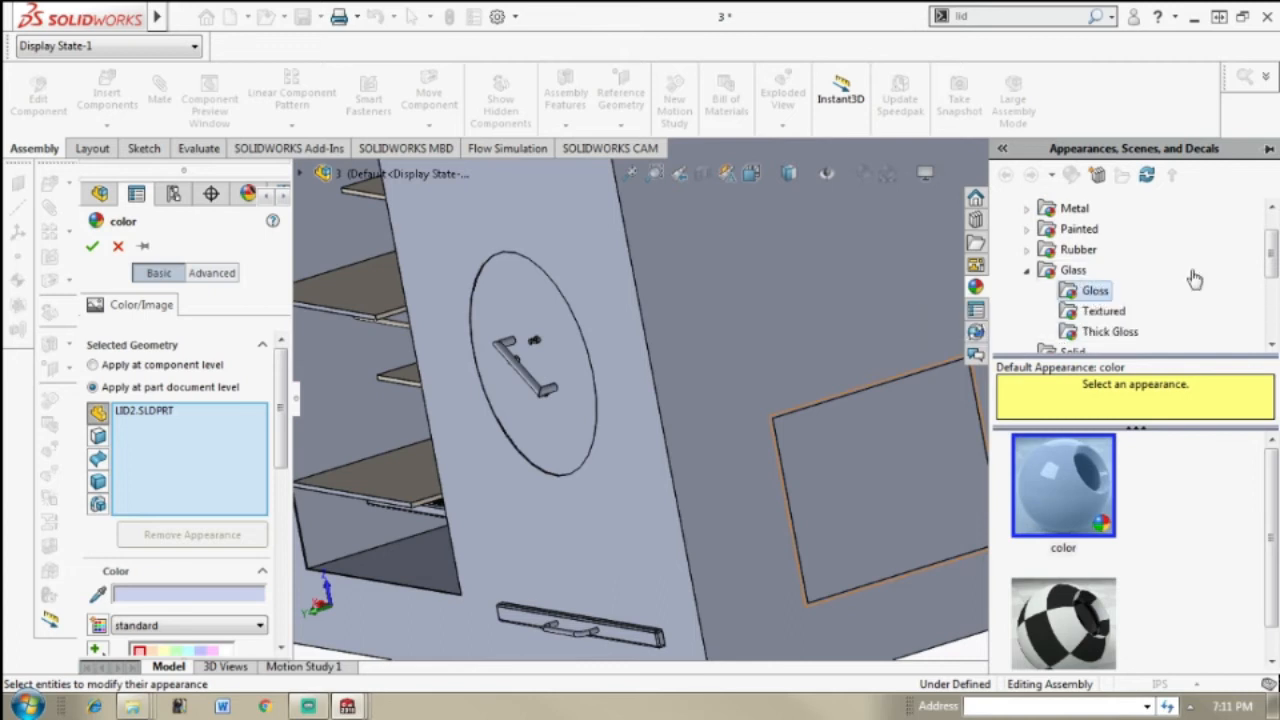
click(1090, 525)
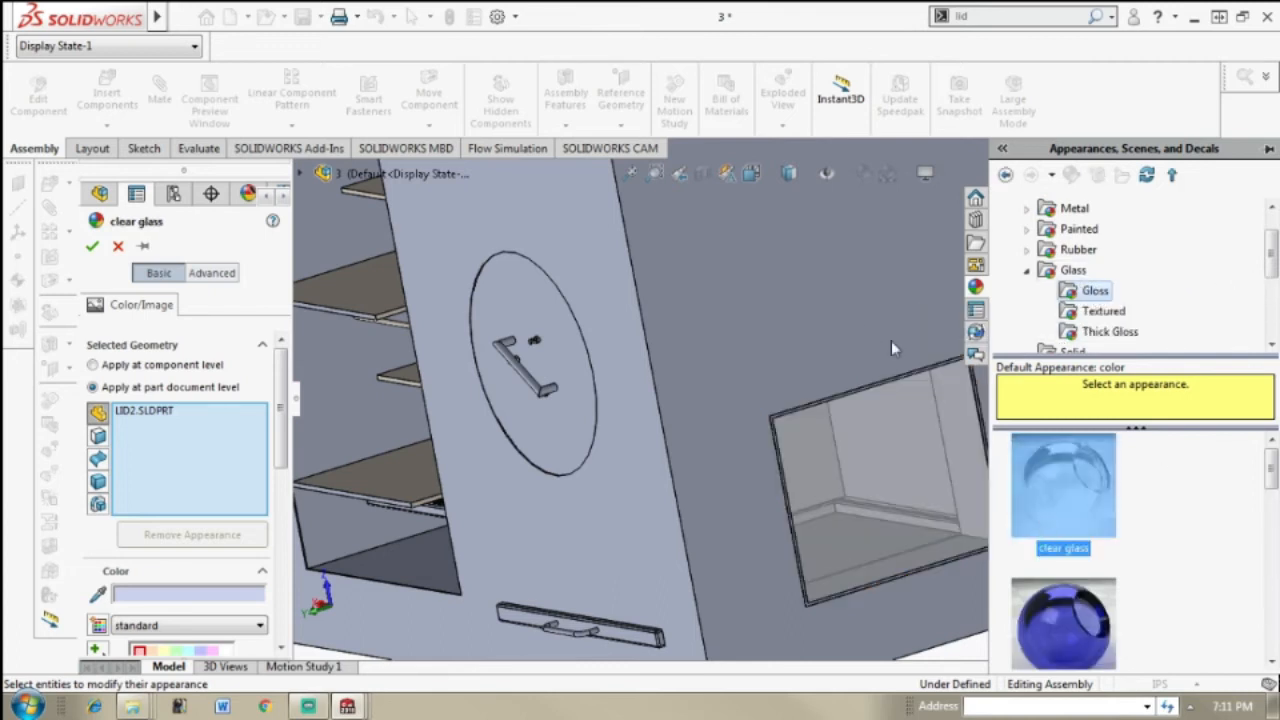
click(85, 248)
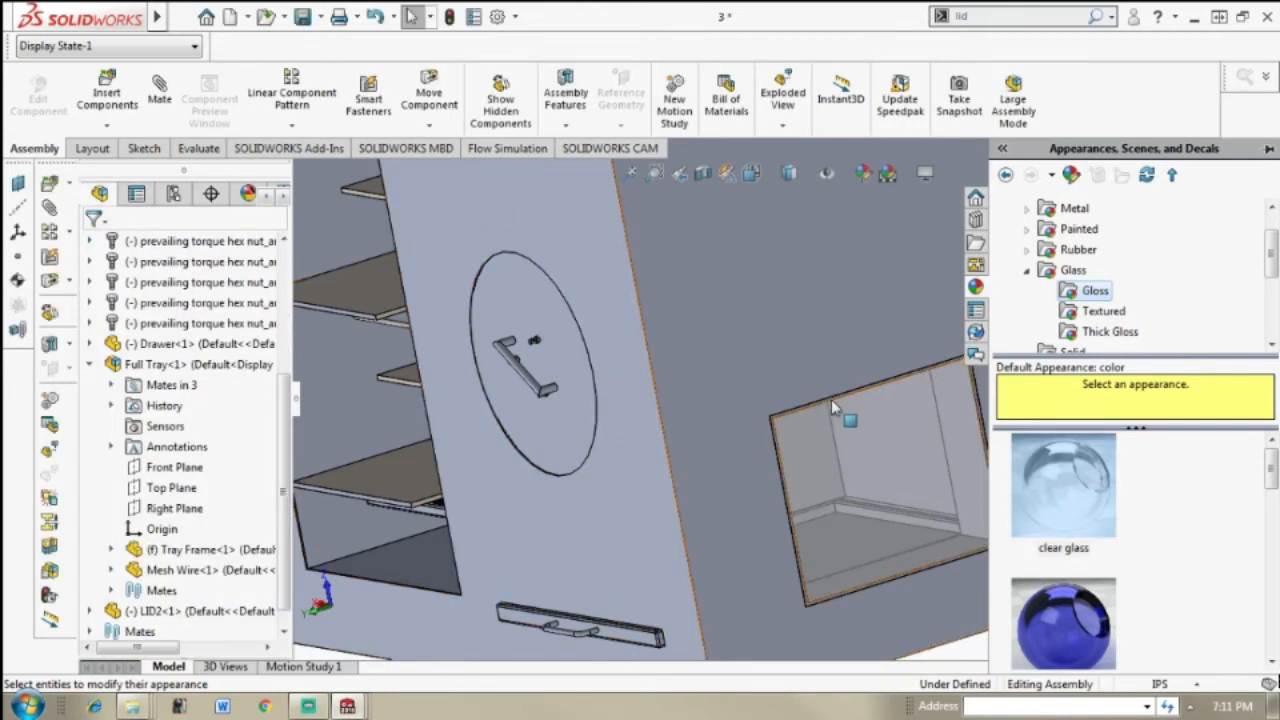
click(1003, 149)
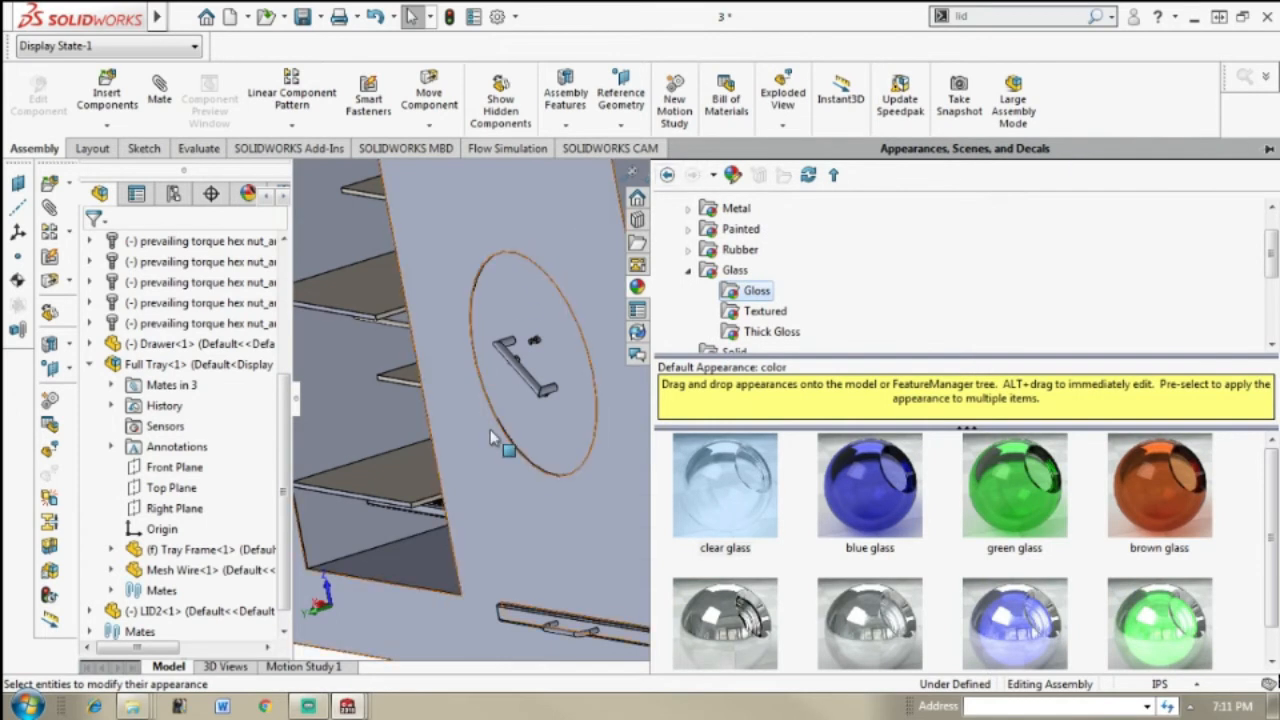
click(576, 537)
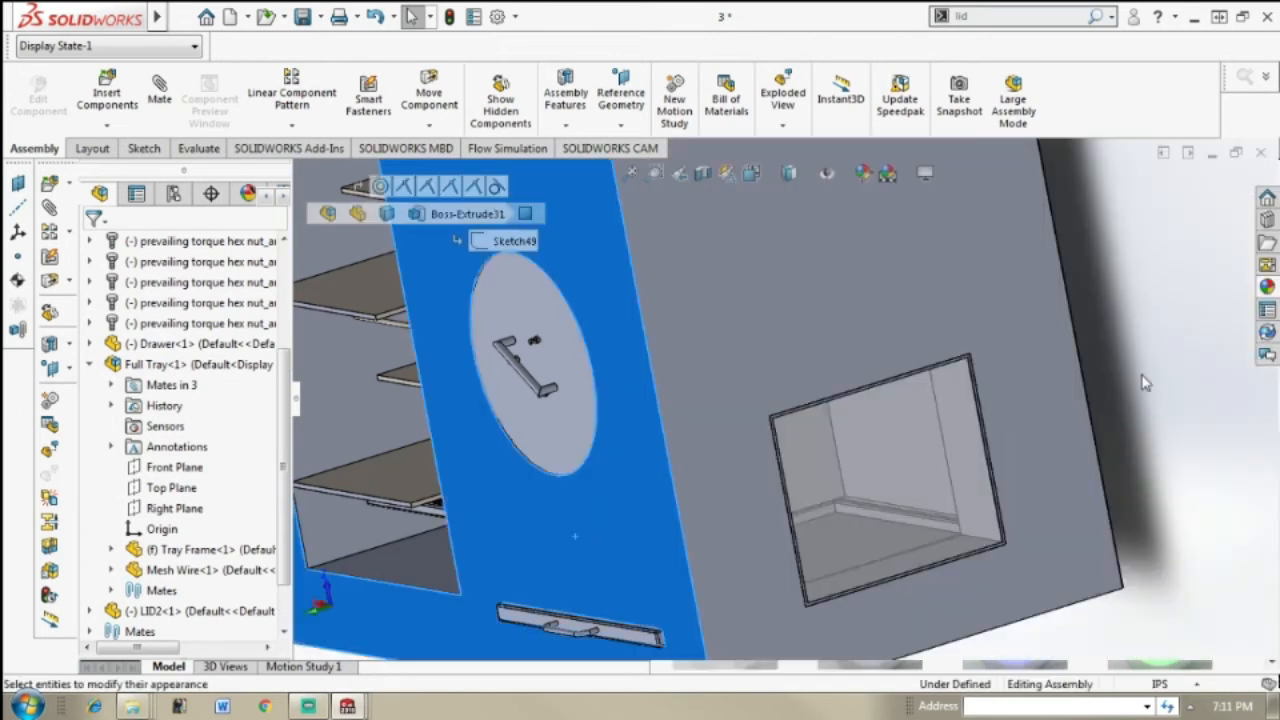
click(1106, 332)
Step: Examine assembly 3 from several angles, including the tray rails, the front and the side window glass
scroll(1105, 331, up, 5)
middle_drag(984, 338, 1018, 346)
scroll(930, 352, down, 2)
middle_drag(930, 352, 868, 312)
scroll(720, 385, up, 3)
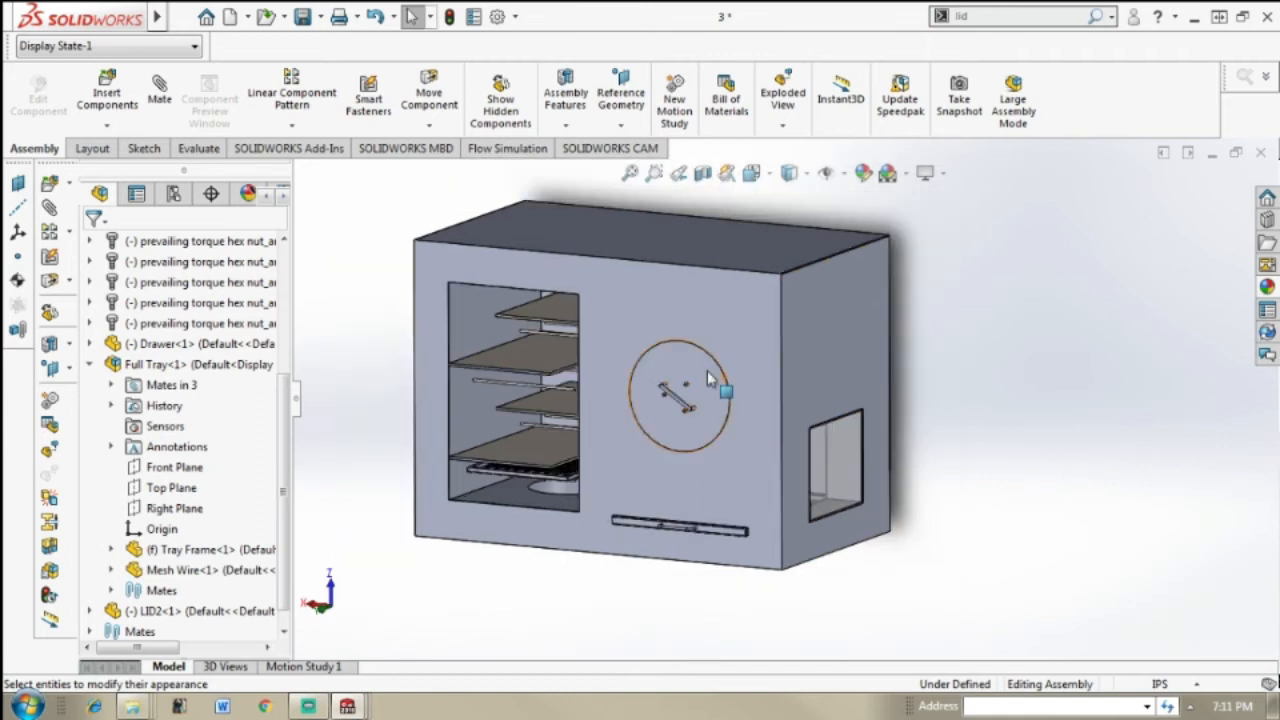
scroll(700, 400, down, 5)
scroll(585, 425, down, 6)
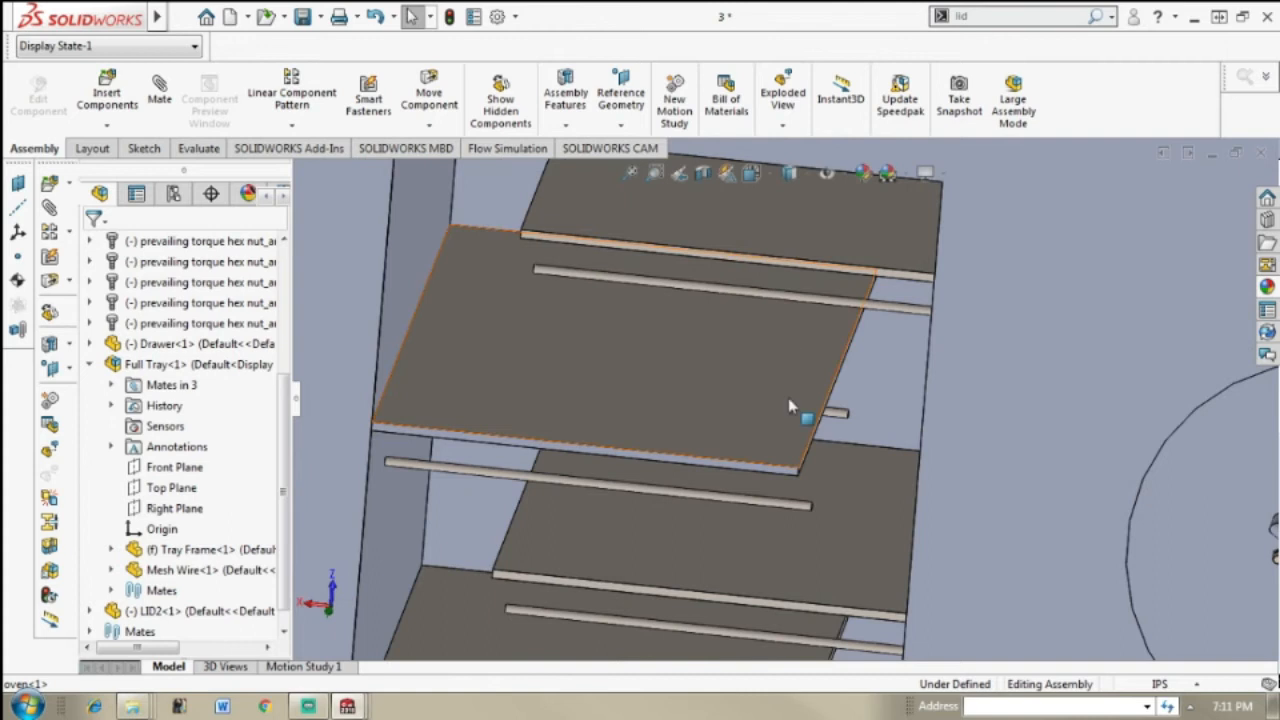
scroll(712, 396, up, 3)
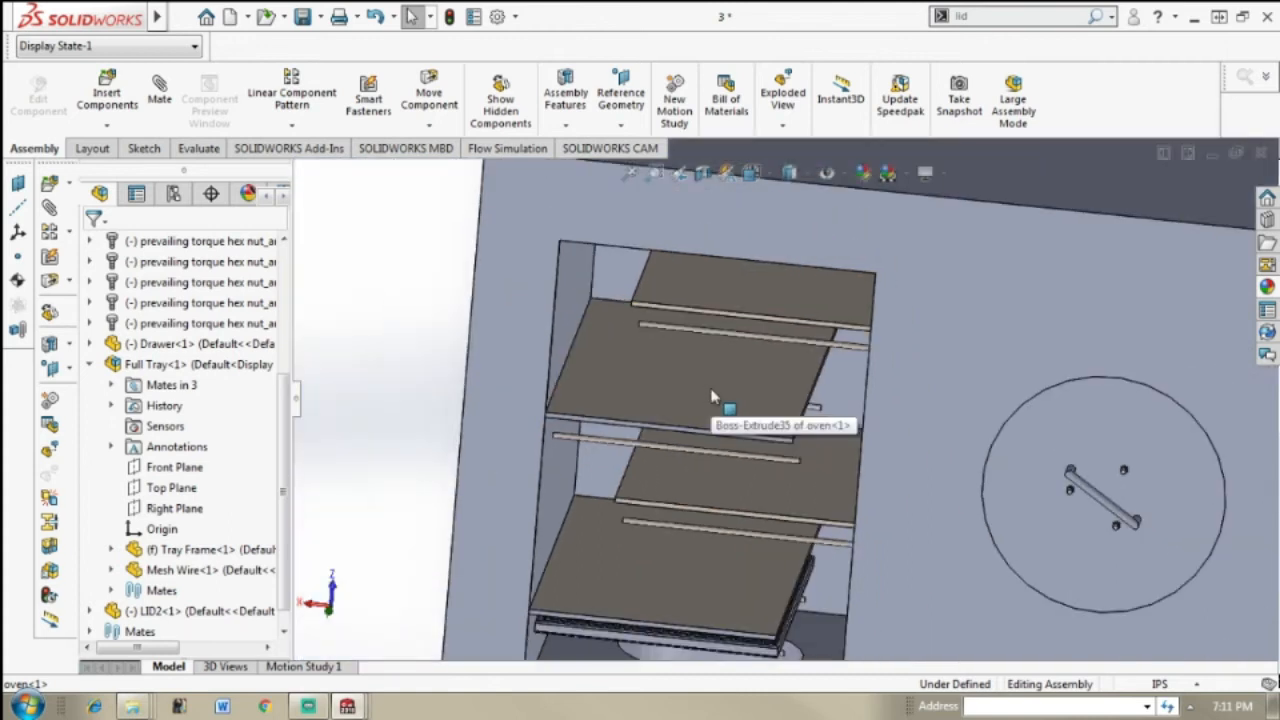
middle_drag(950, 487, 935, 408)
scroll(935, 408, up, 5)
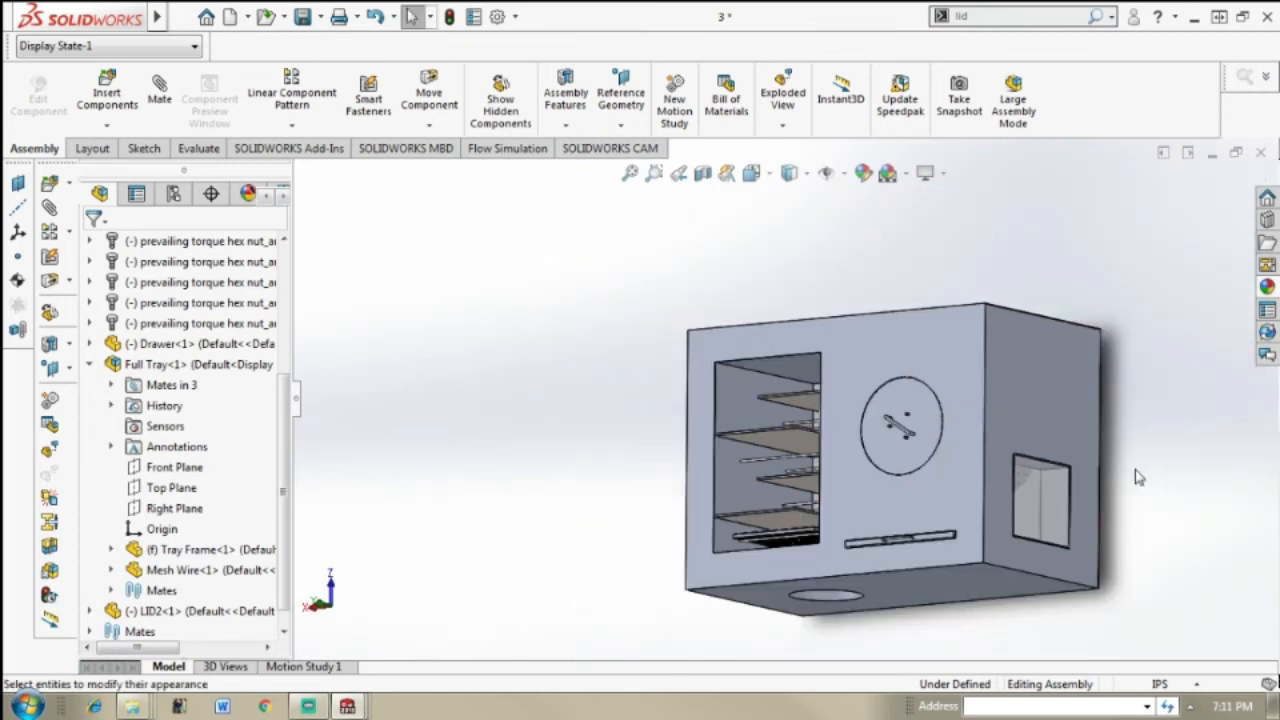
middle_drag(1135, 470, 1063, 463)
scroll(1063, 463, down, 6)
middle_drag(872, 546, 947, 401)
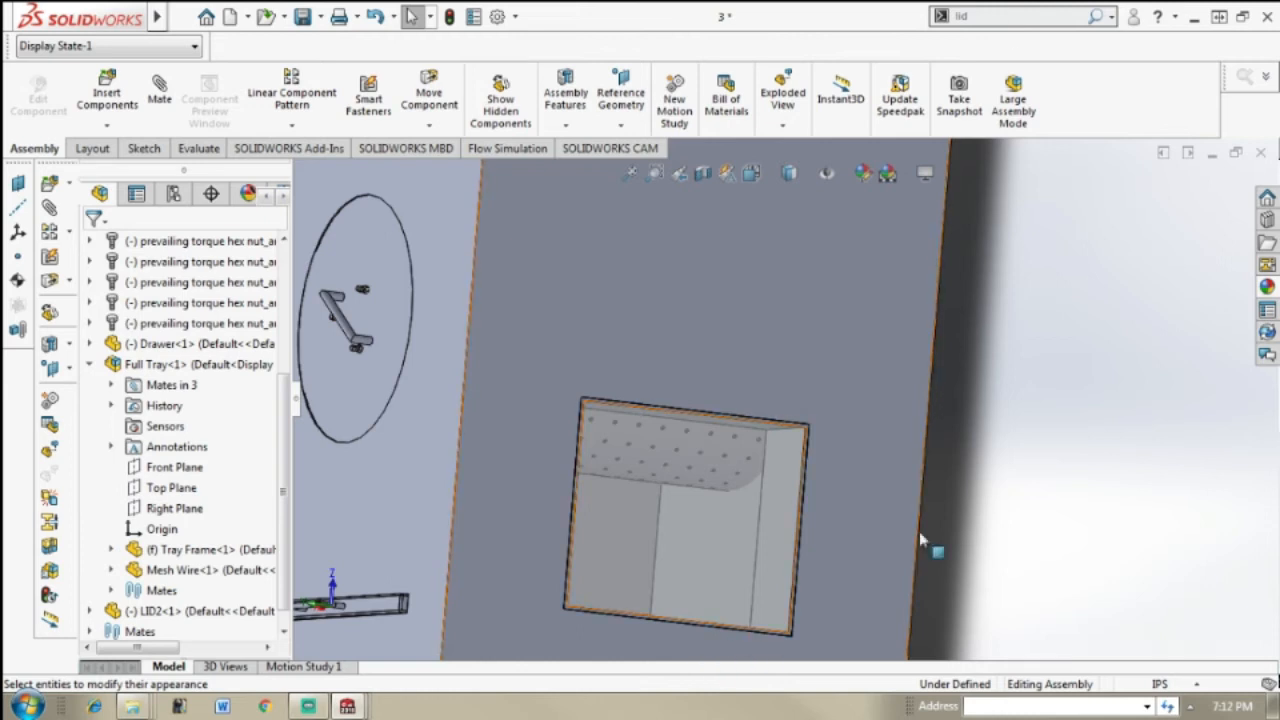
scroll(1022, 473, up, 3)
middle_drag(884, 498, 925, 540)
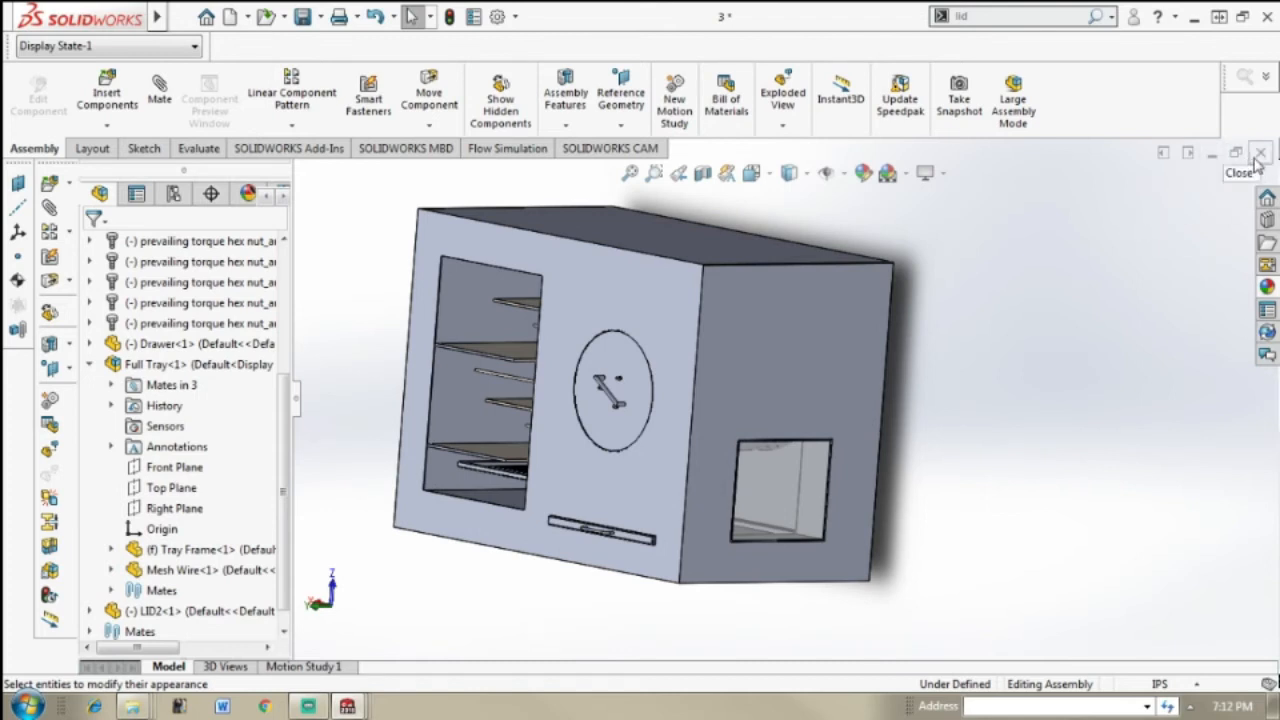
Step: Minimize assembly 3, return to assembly 2, and examine its four trays and front side up close
click(1209, 153)
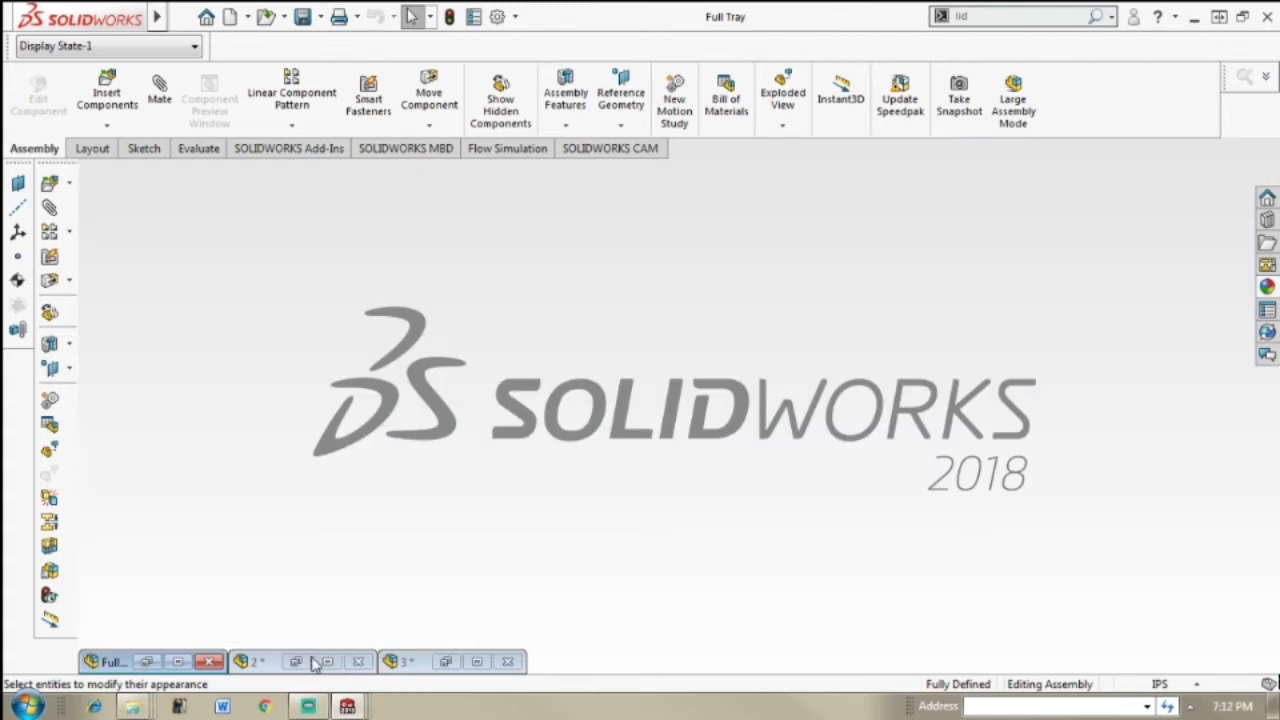
click(313, 663)
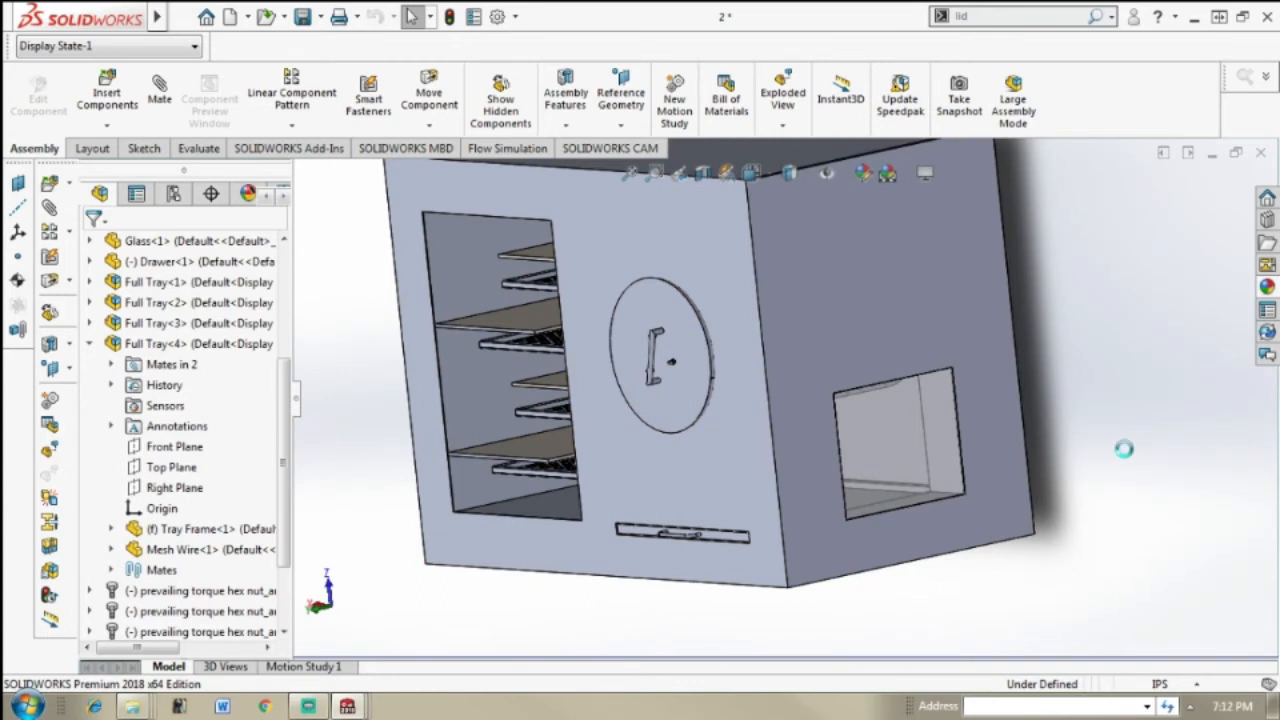
scroll(1094, 407, up, 2)
middle_drag(1094, 407, 1123, 391)
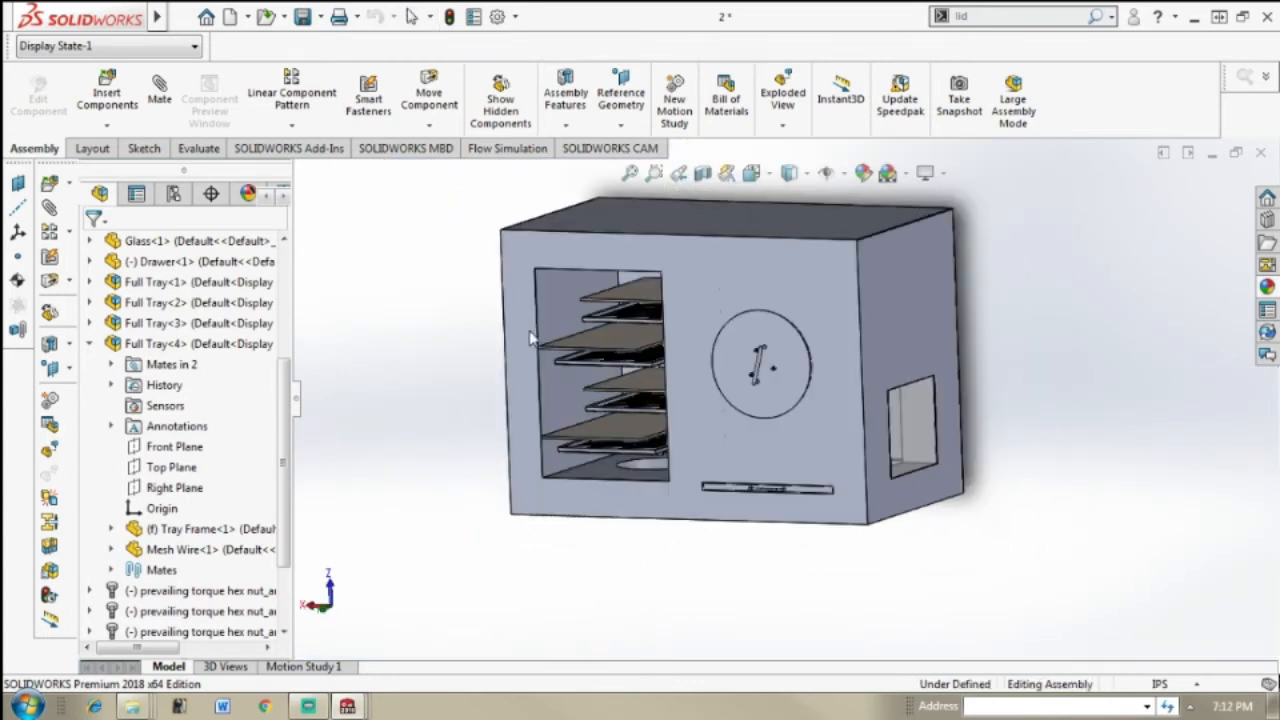
scroll(693, 318, down, 4)
scroll(692, 322, down, 1)
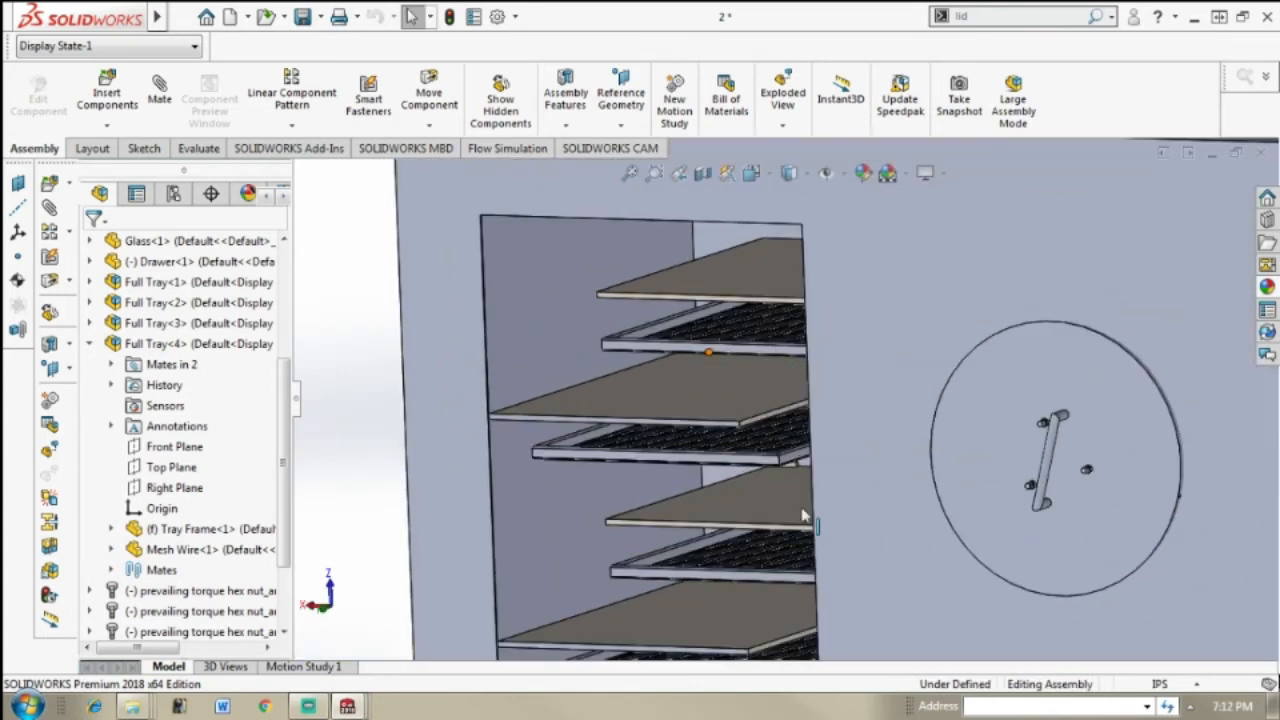
scroll(988, 440, up, 3)
scroll(990, 440, up, 2)
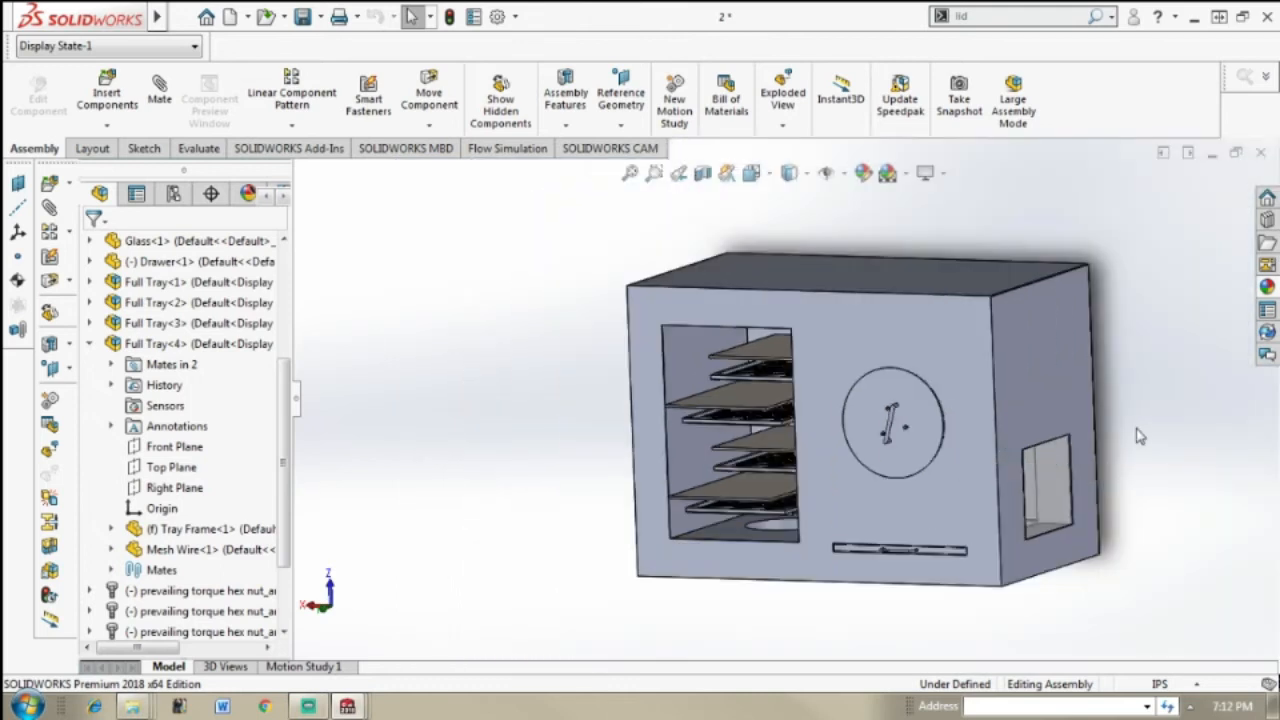
scroll(1135, 447, up, 1)
middle_drag(1037, 449, 886, 414)
scroll(826, 414, down, 3)
scroll(826, 414, down, 1)
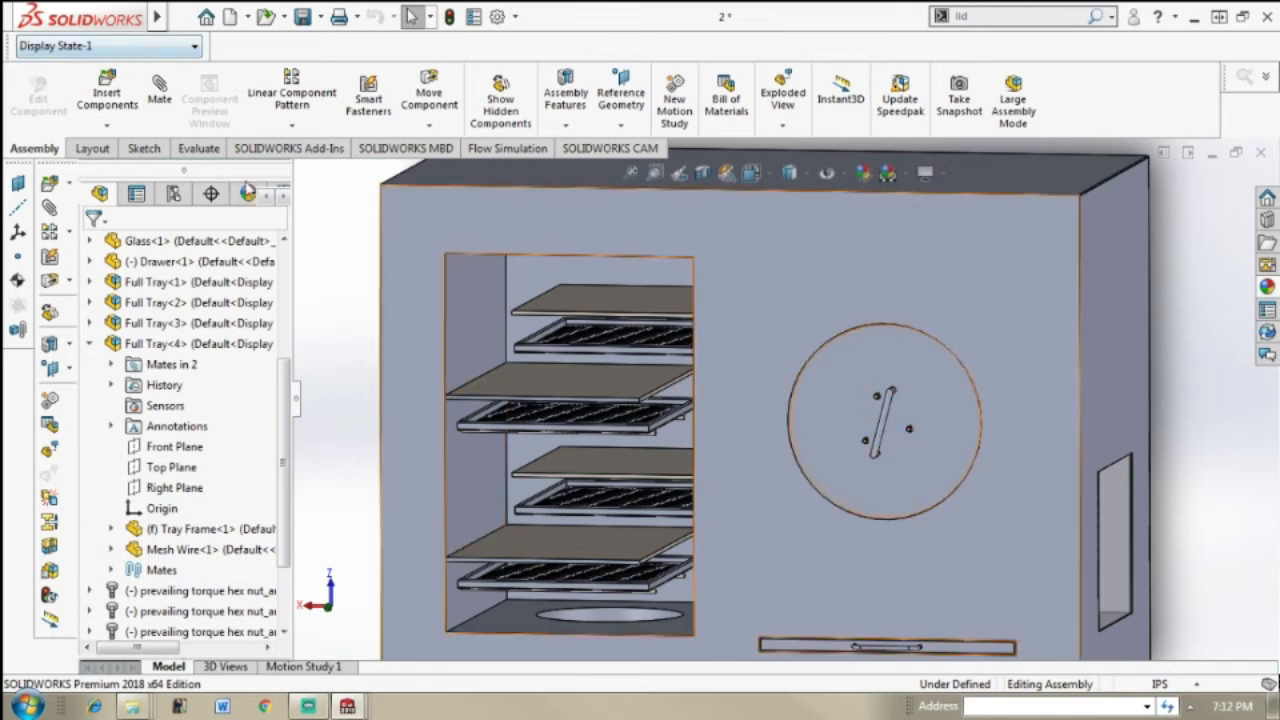
Step: Insert the Cover Roaster part into assembly 2, place it beside the oven, and show the assembly in isometric view
click(107, 90)
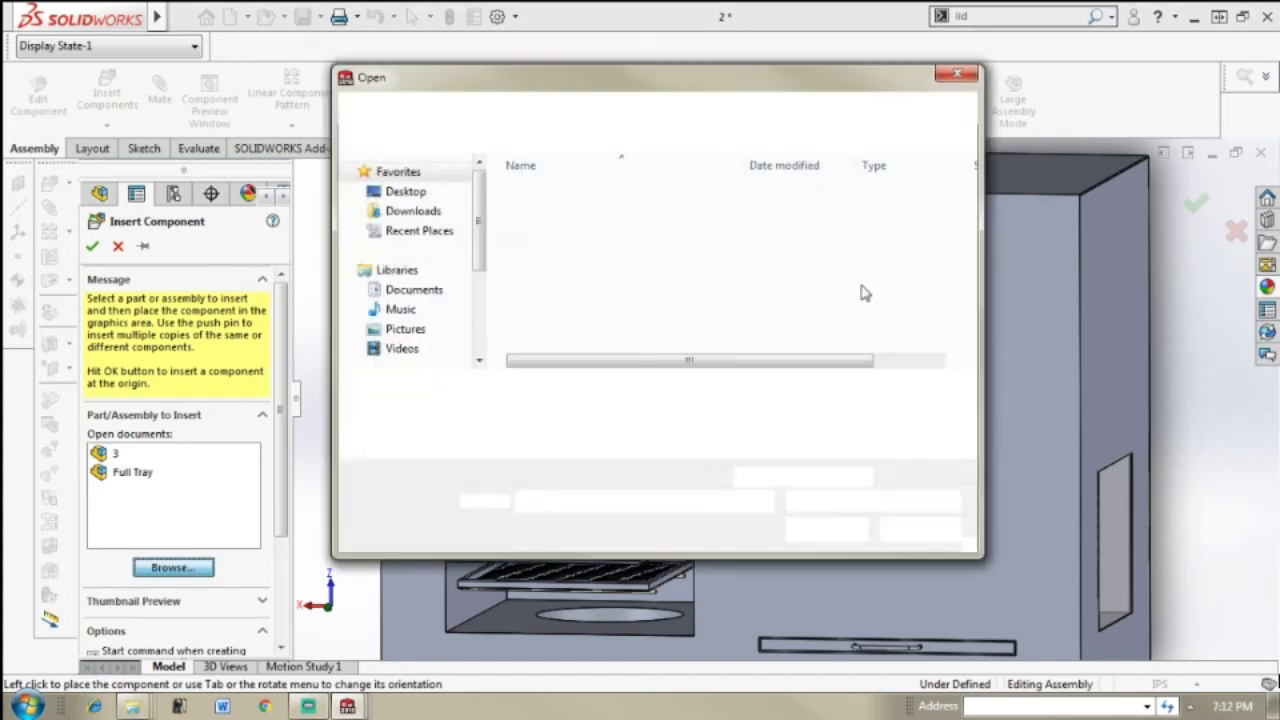
mouse_move(973, 200)
mouse_down()
mouse_move(968, 258)
mouse_move(966, 221)
mouse_up()
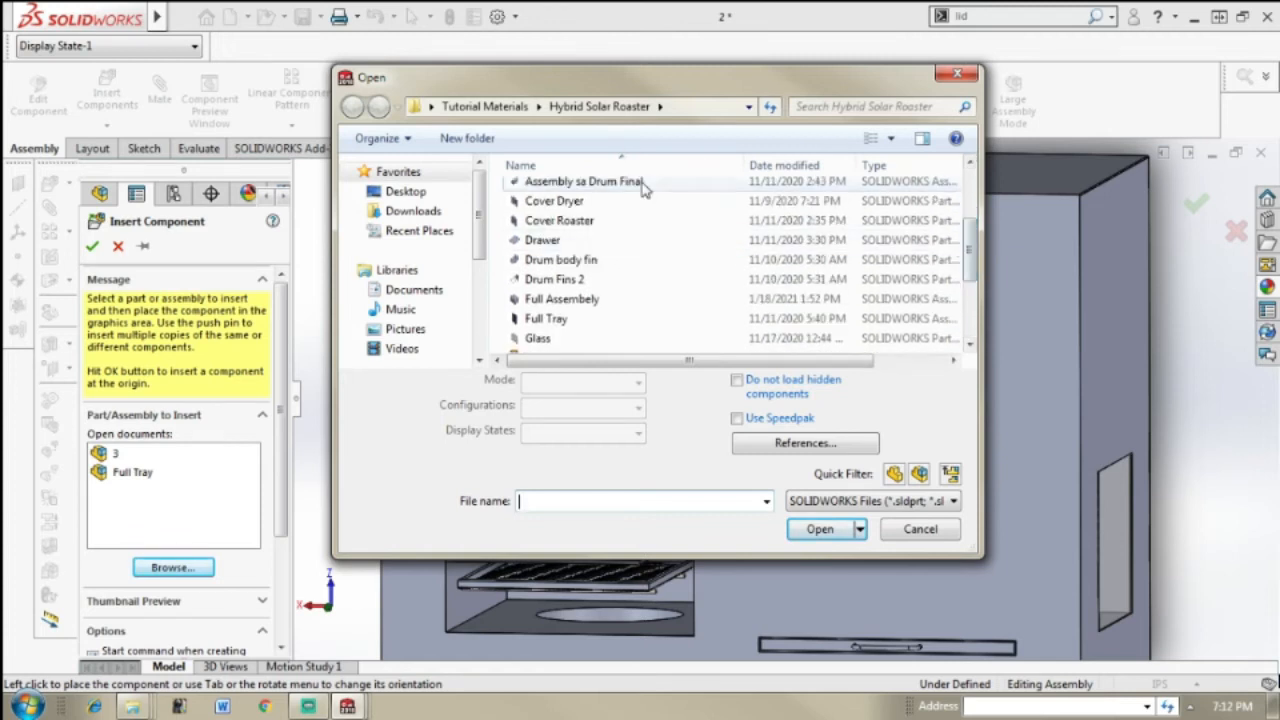
click(643, 220)
click(814, 500)
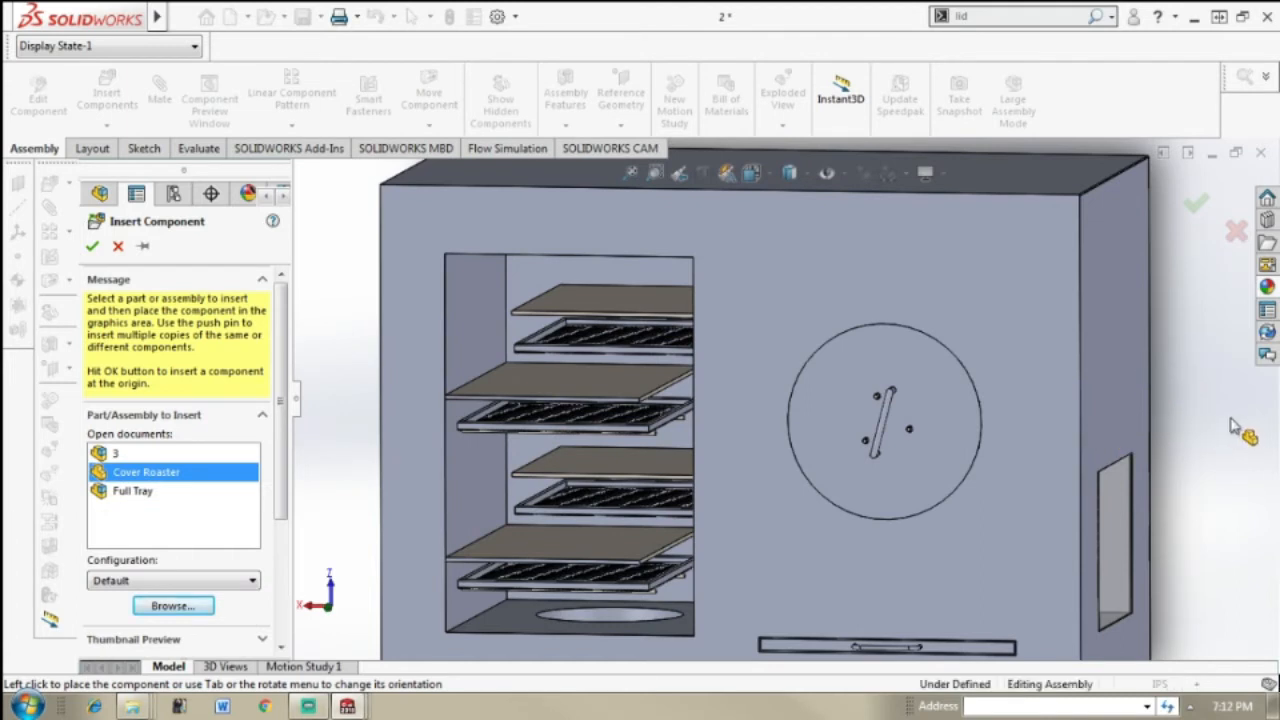
click(1229, 463)
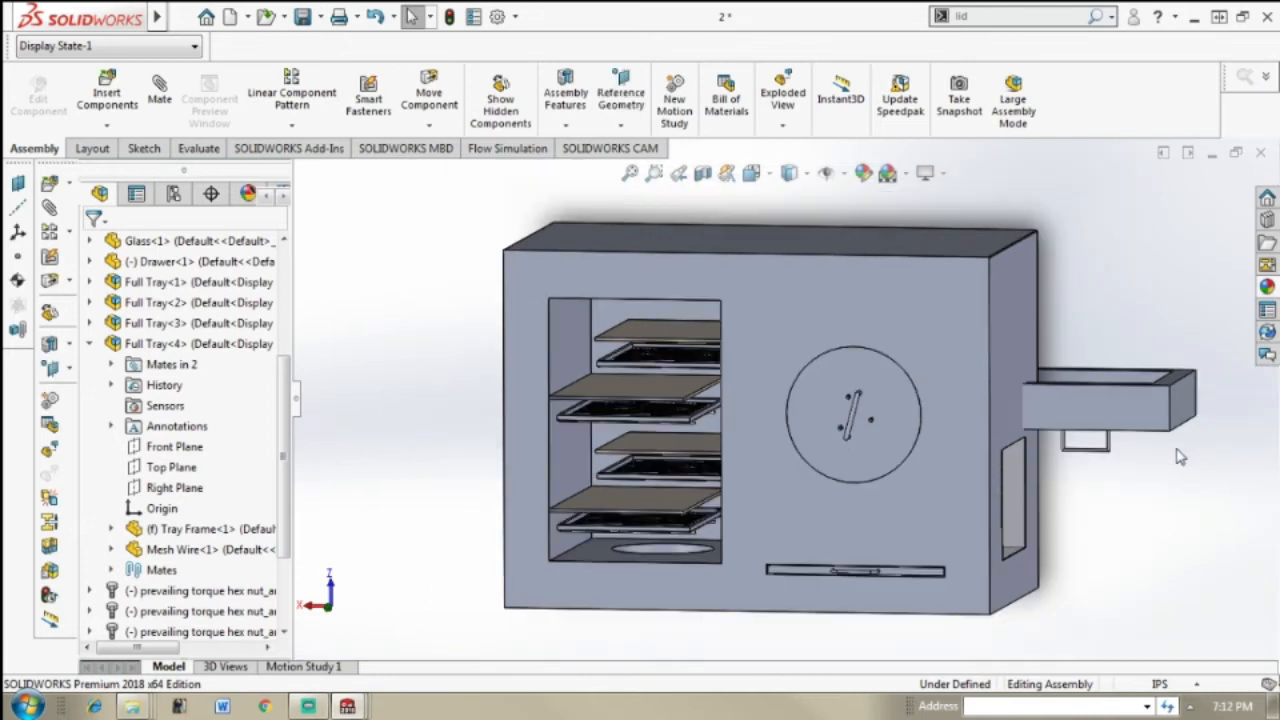
key(ctrl+7)
click(1100, 458)
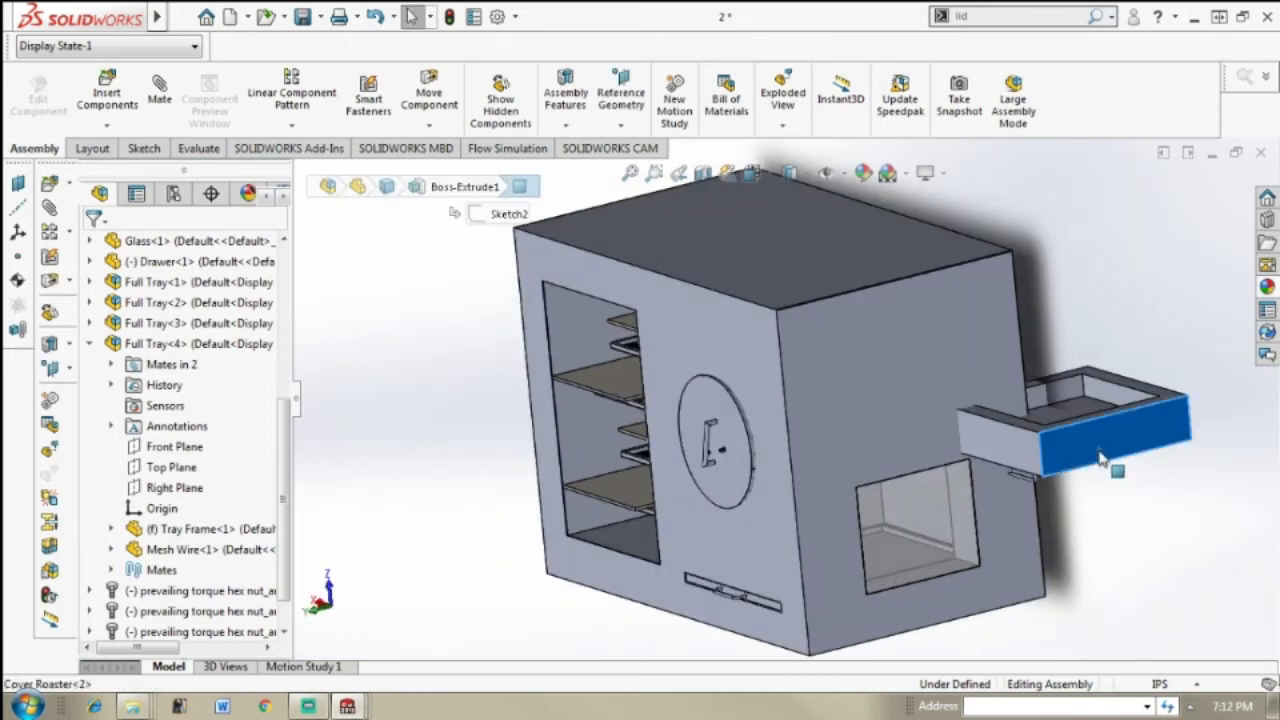
click(1016, 458)
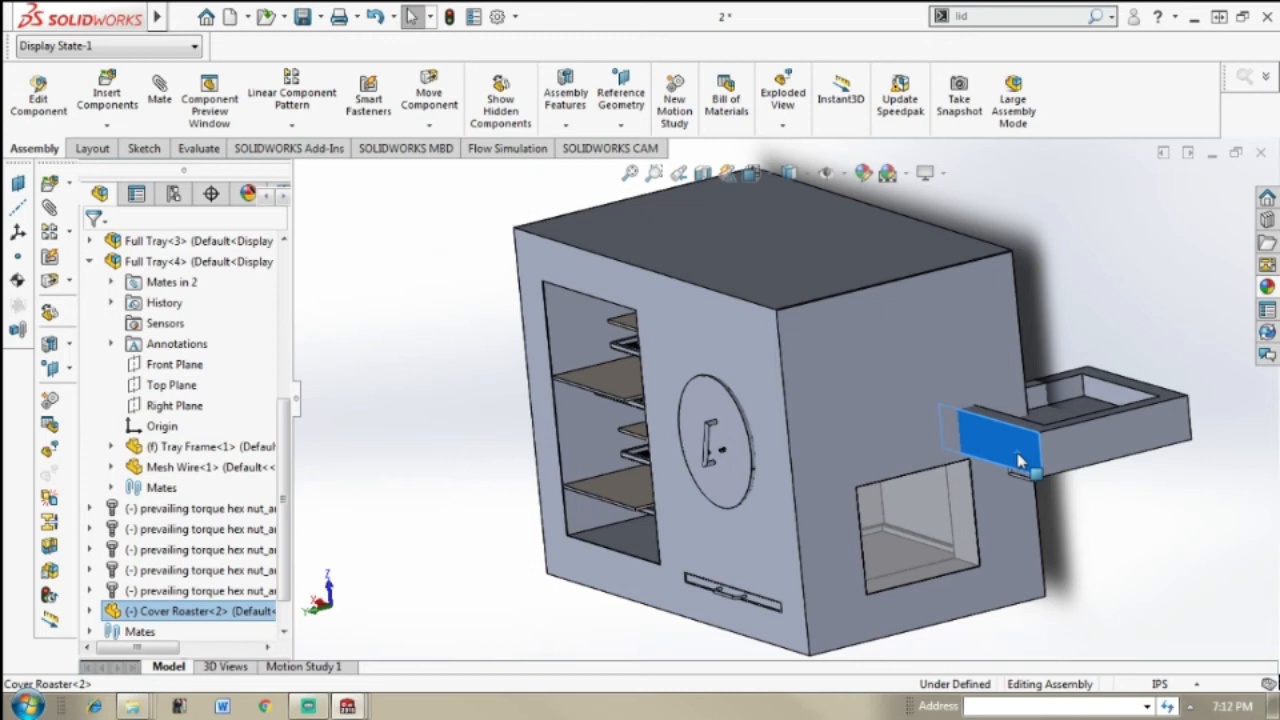
right_click(1018, 460)
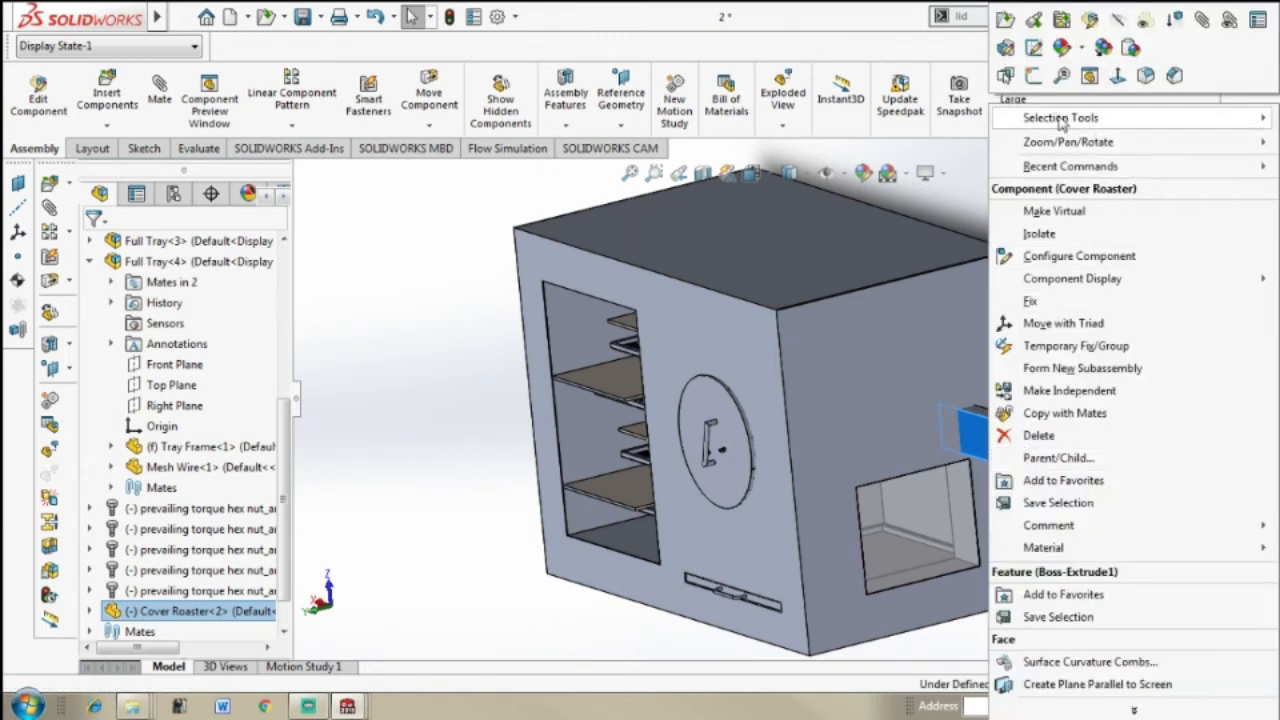
click(944, 205)
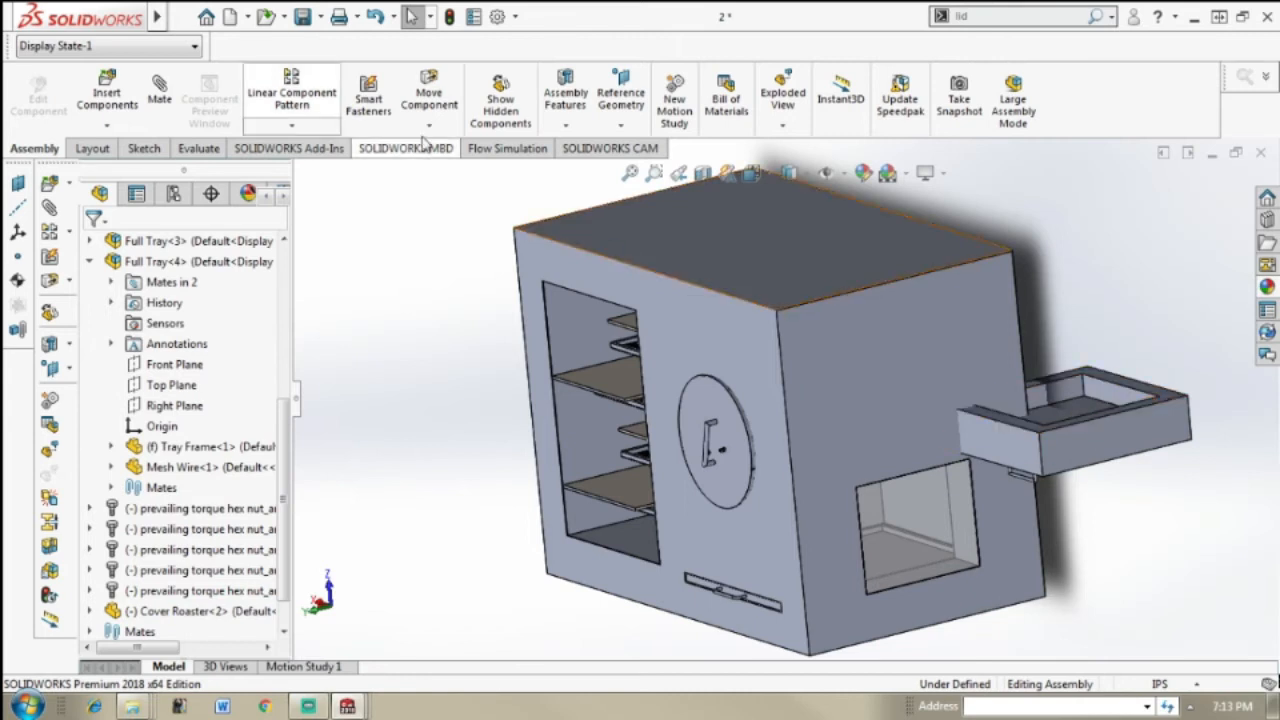
Step: Add a coincident mate between the open rim face of the Cover Roaster and the oven's front face
click(158, 88)
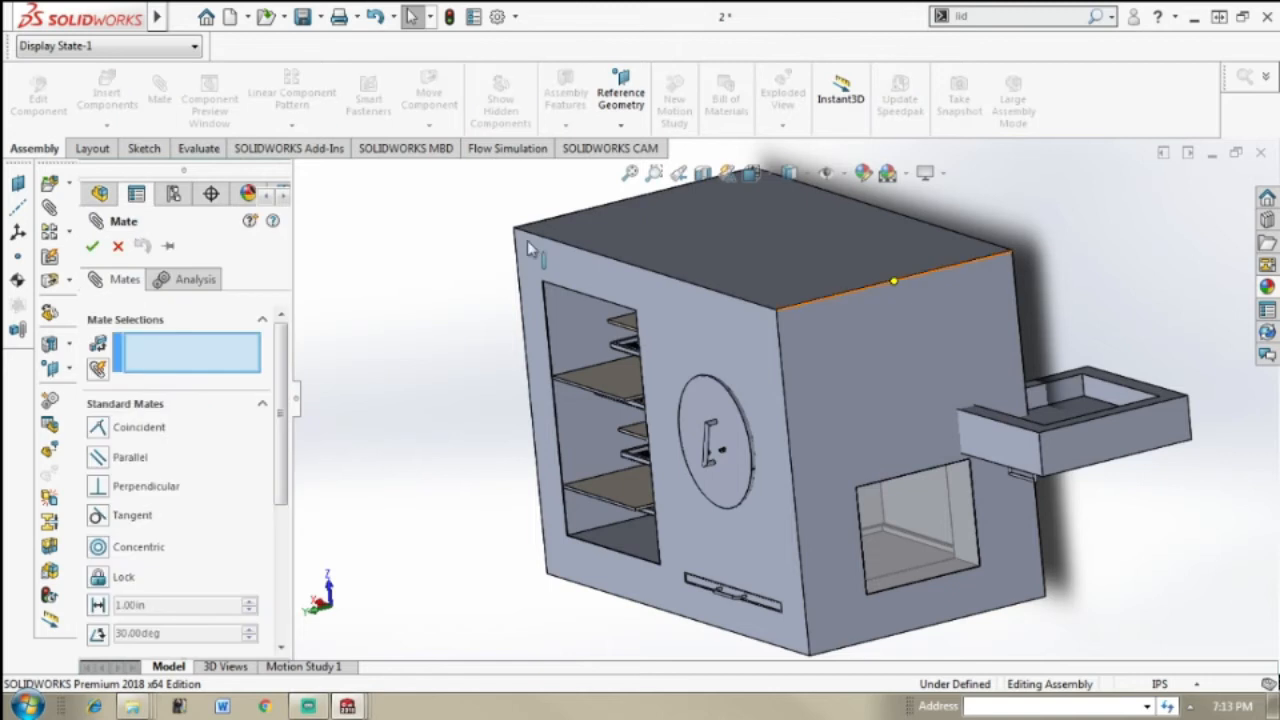
click(1178, 406)
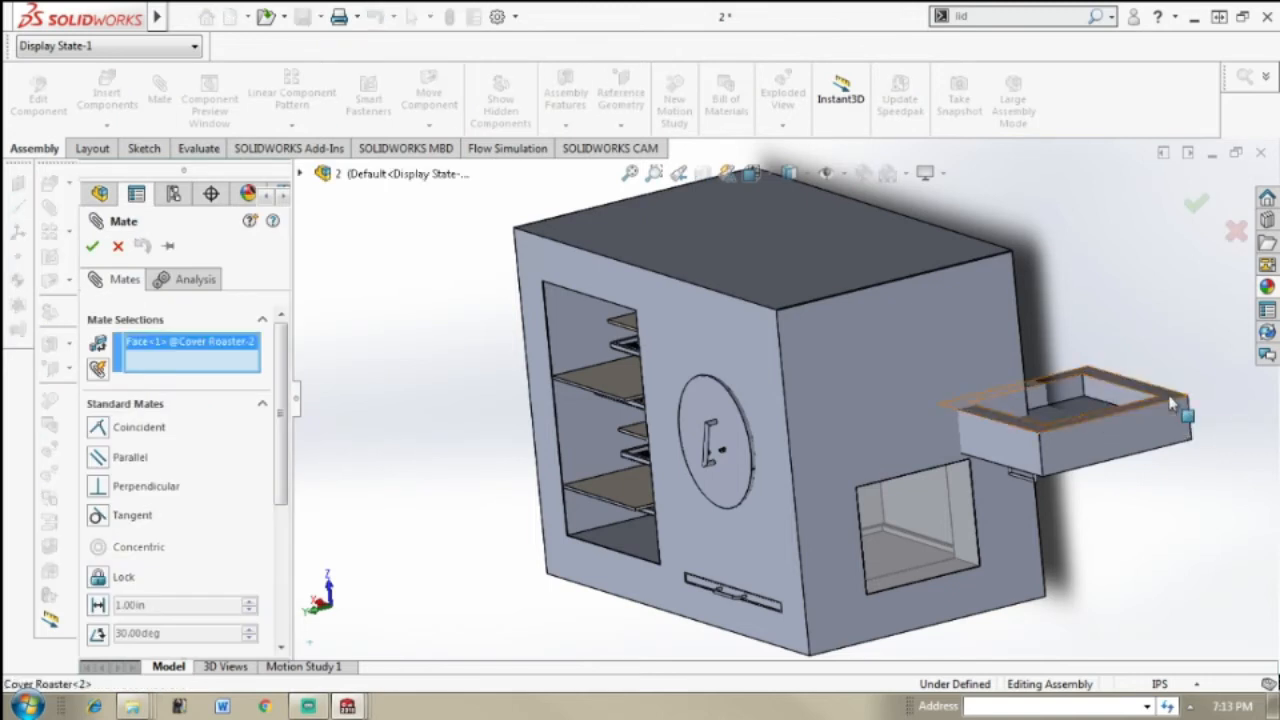
click(744, 367)
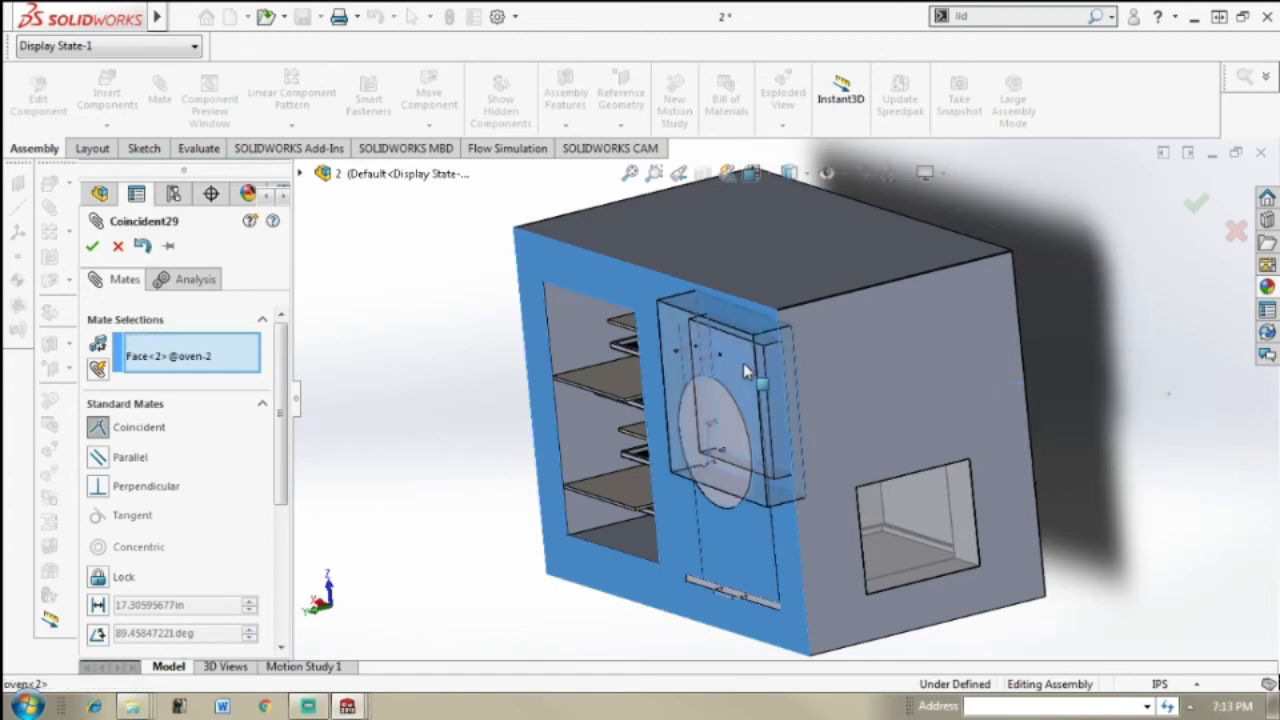
click(1198, 208)
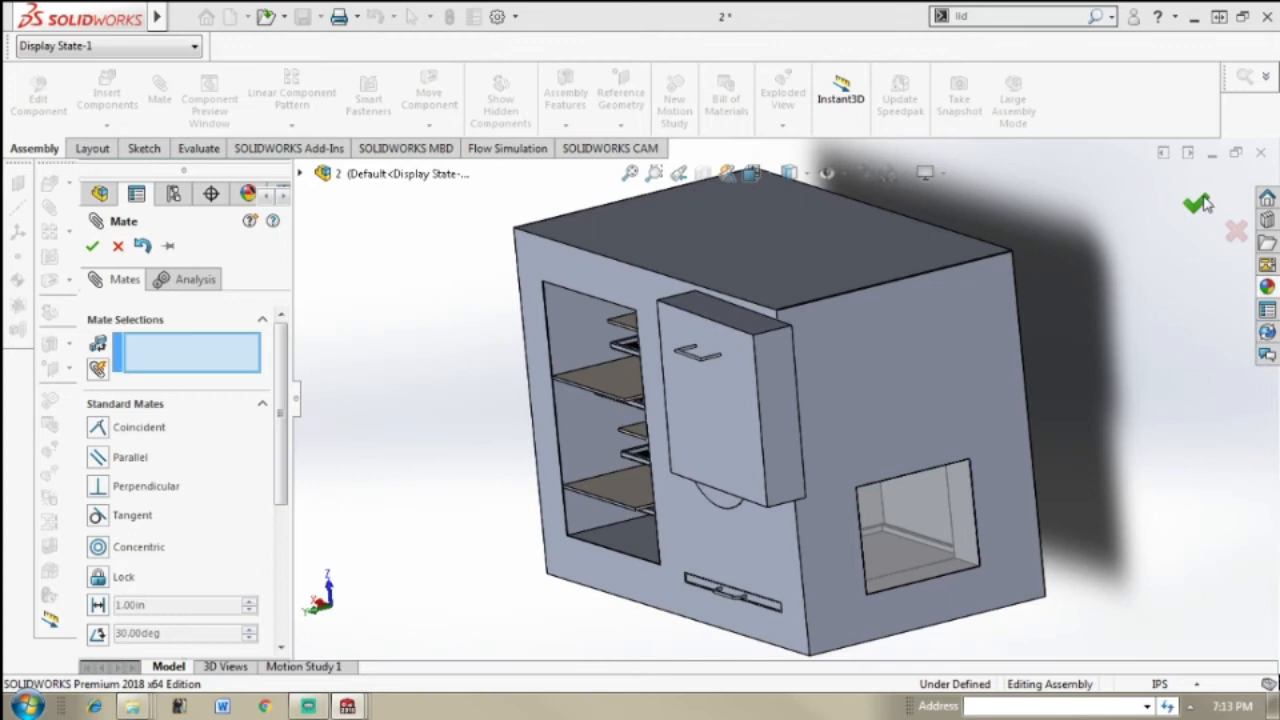
click(1200, 206)
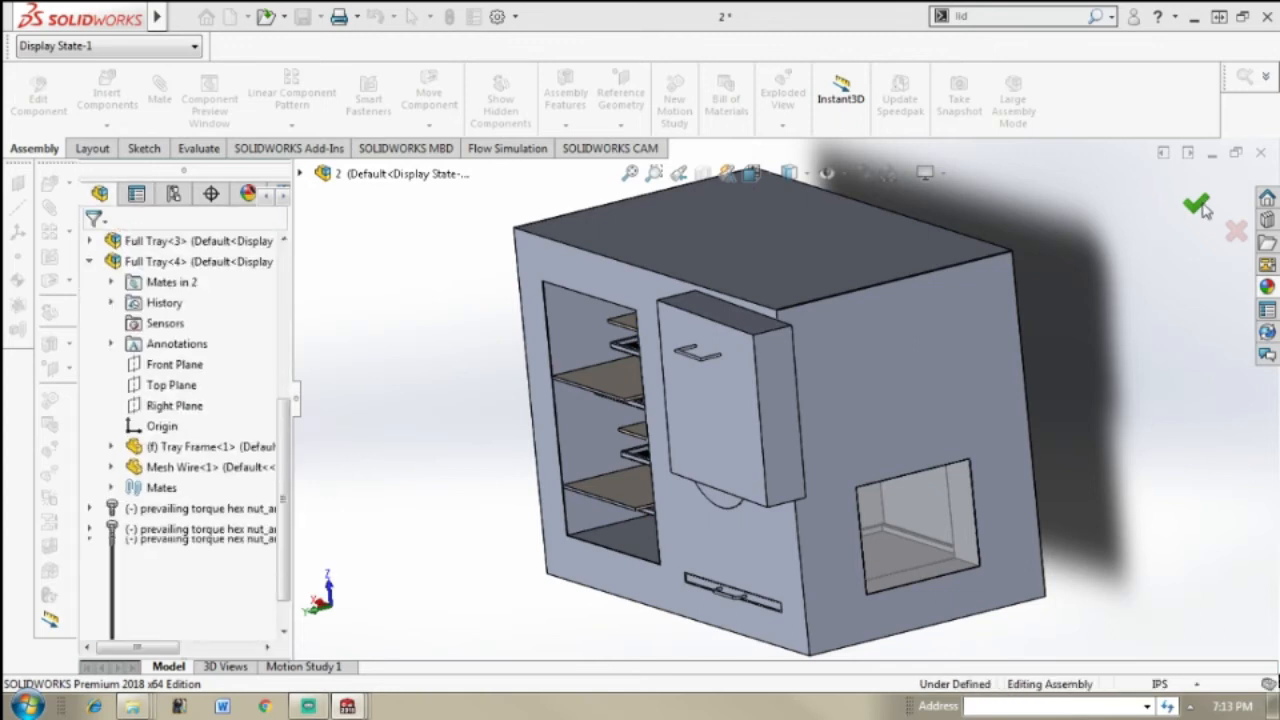
Step: Move the roaster cover across the oven's front face so that it covers the round drum opening
scroll(920, 339, up, 2)
middle_drag(920, 339, 943, 307)
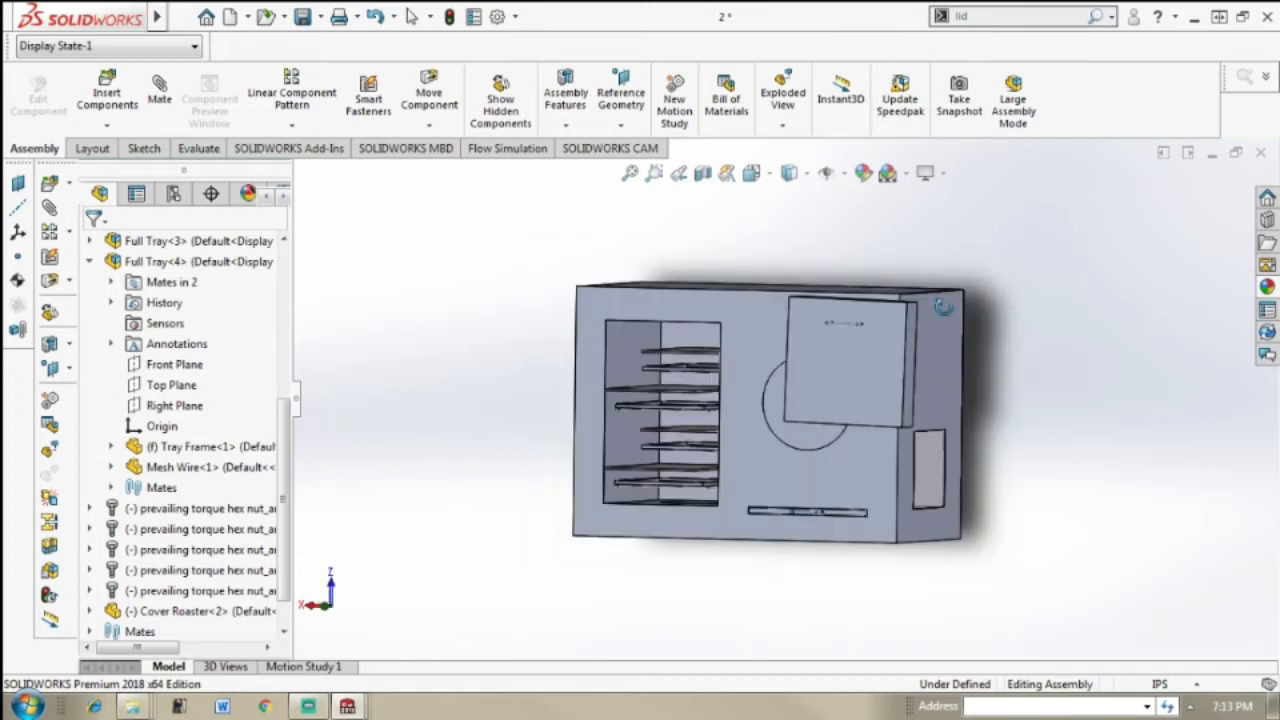
click(887, 338)
mouse_move(828, 361)
mouse_down()
mouse_move(803, 372)
mouse_move(789, 397)
mouse_move(800, 408)
mouse_move(841, 371)
mouse_up()
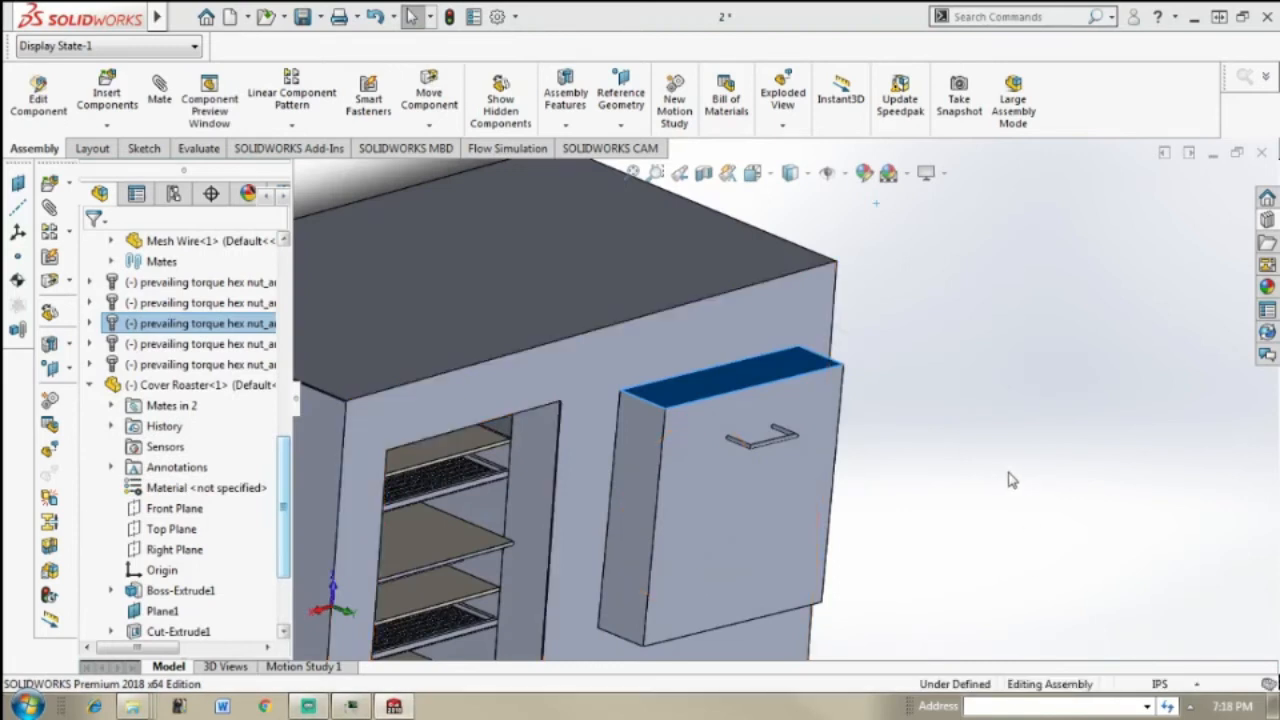
click(1015, 469)
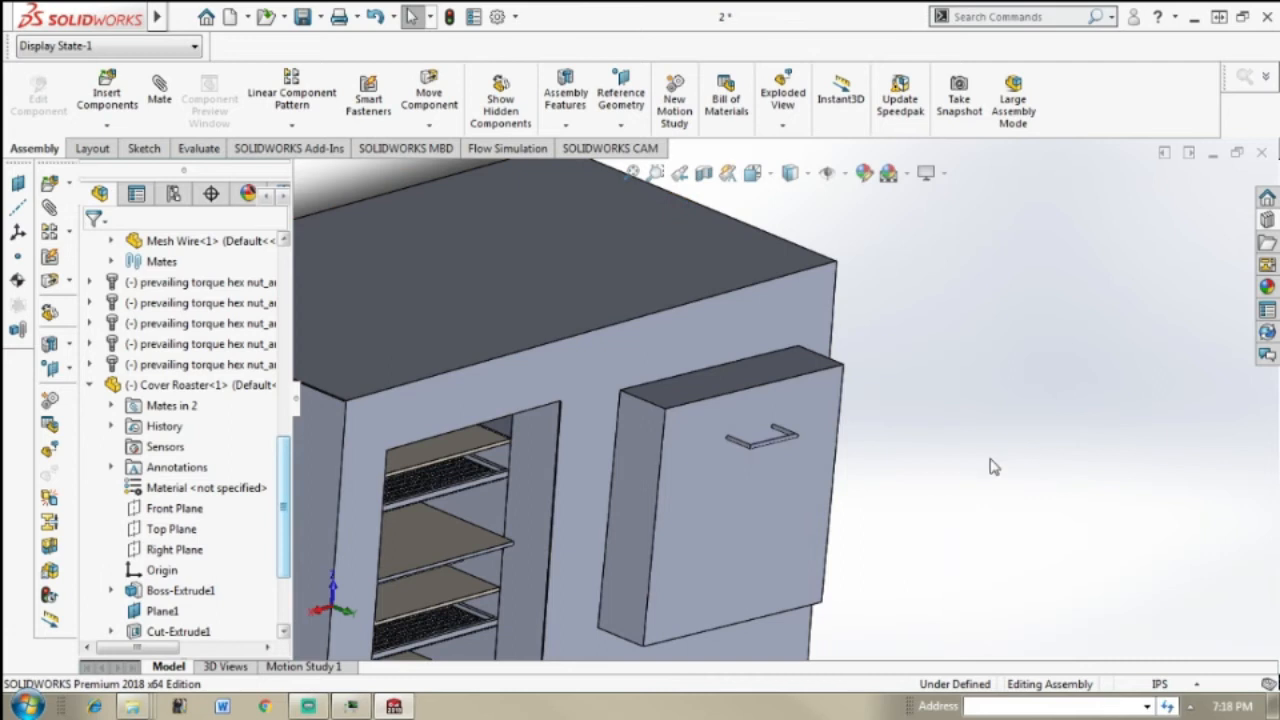
middle_drag(990, 462, 758, 356)
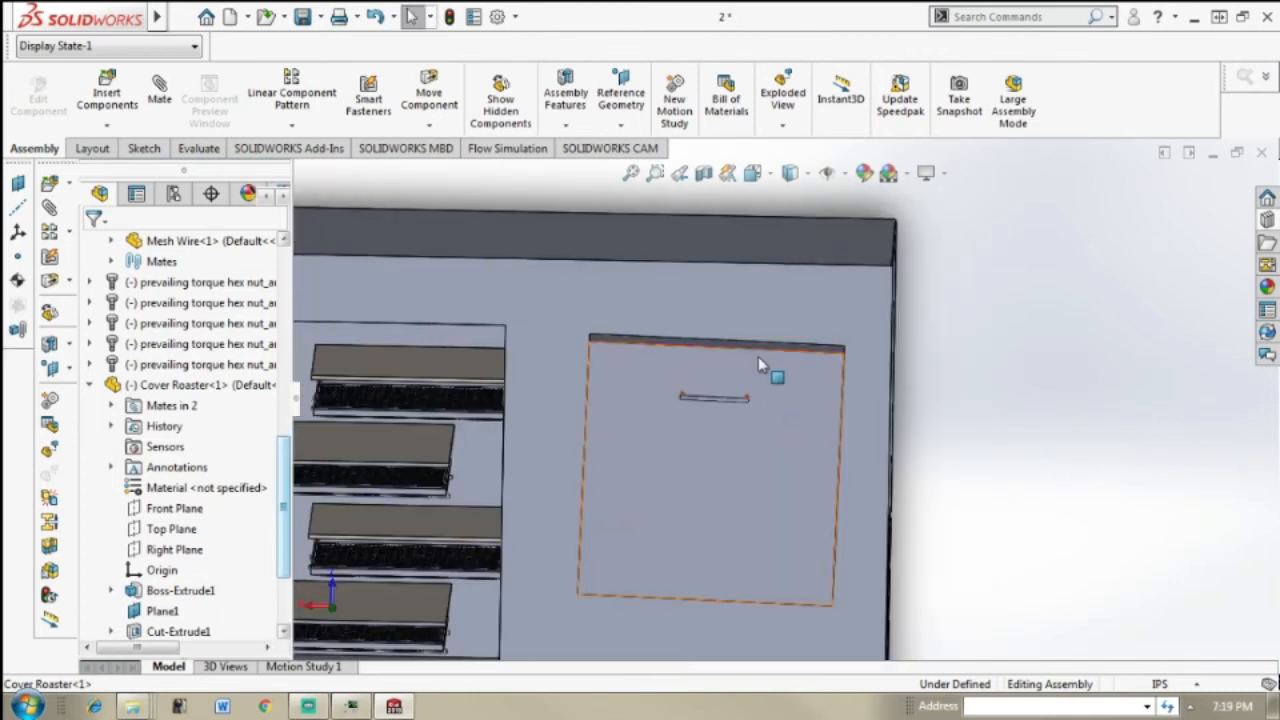
Step: Check the mates of the fourth Full Tray and collapse its expanded branch in the design tree
click(659, 386)
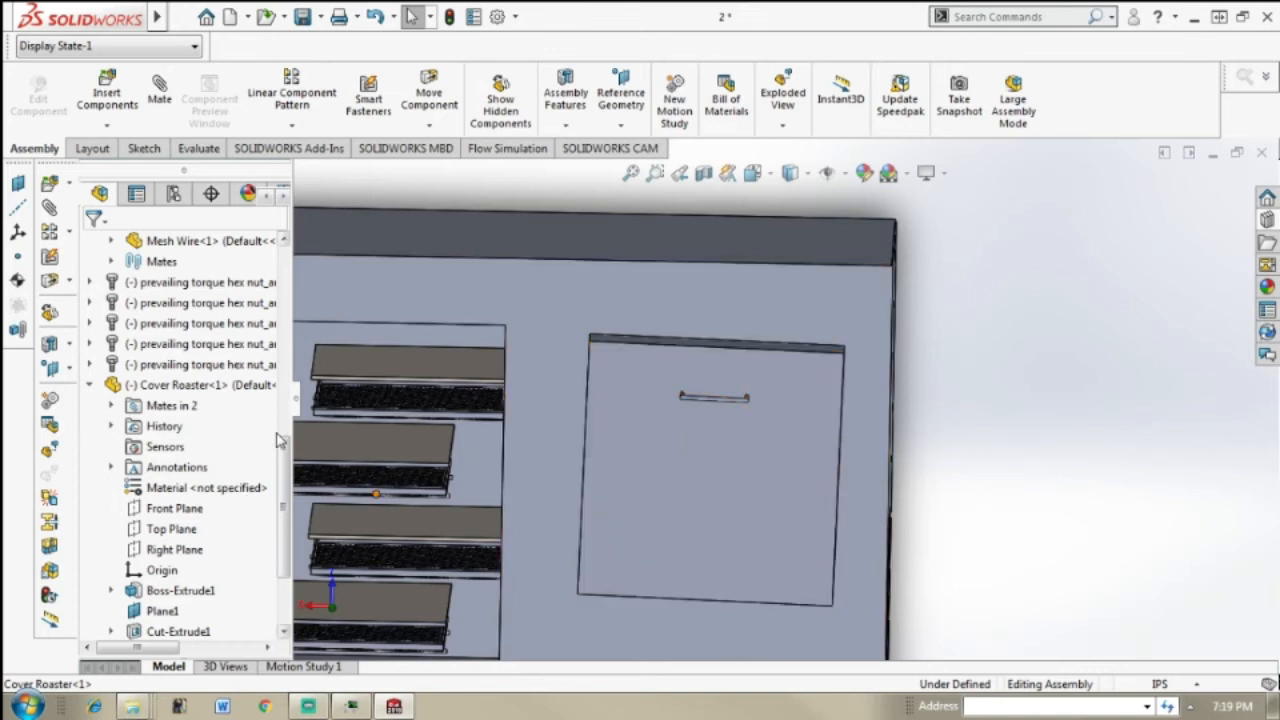
click(90, 386)
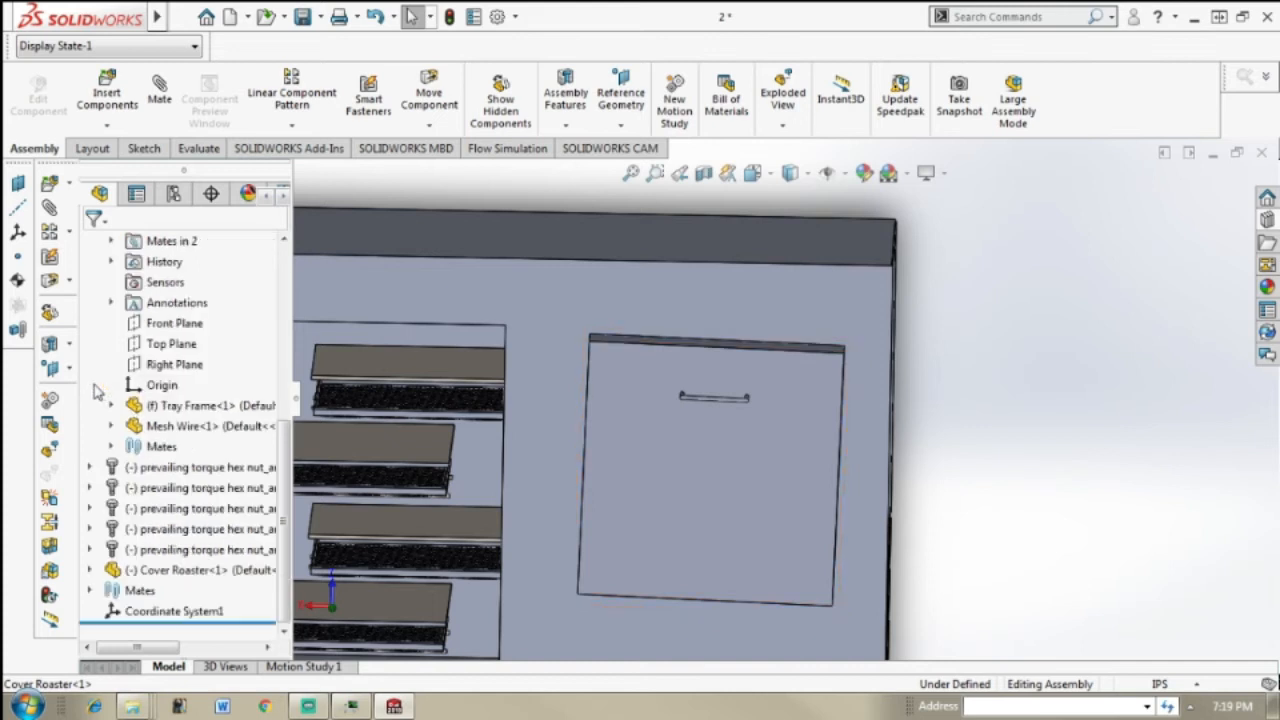
click(110, 446)
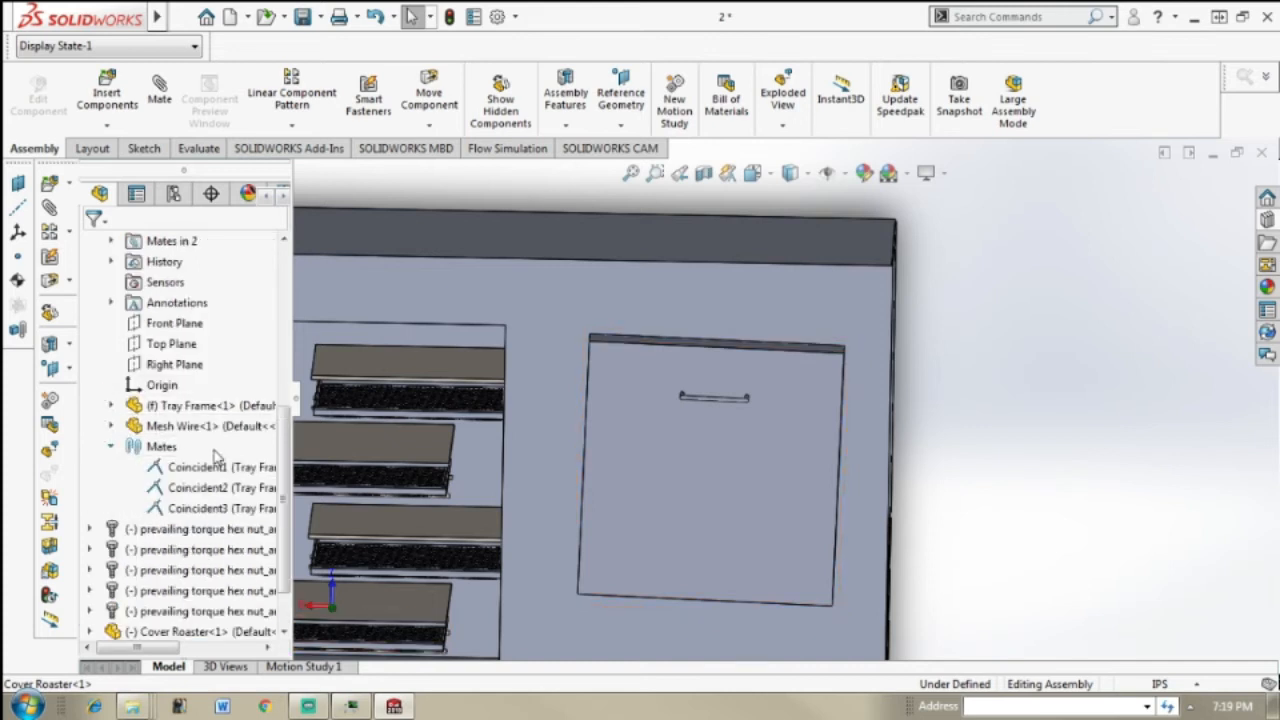
click(237, 510)
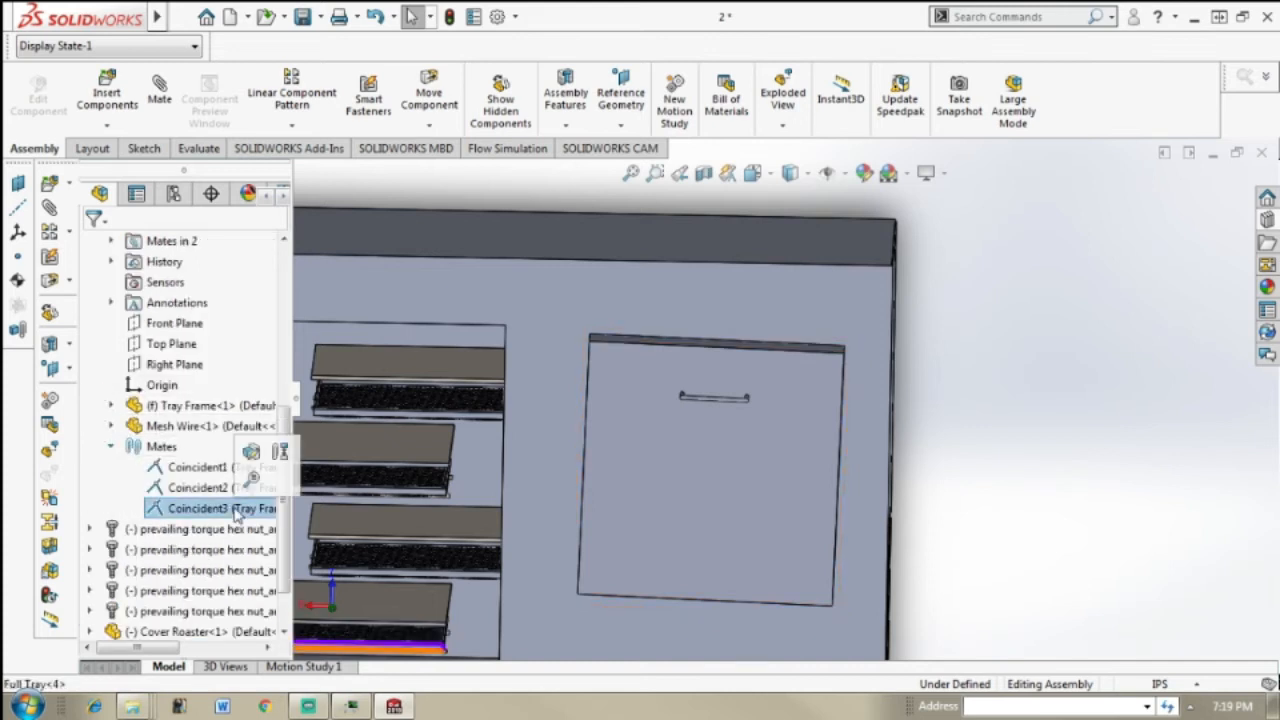
click(111, 447)
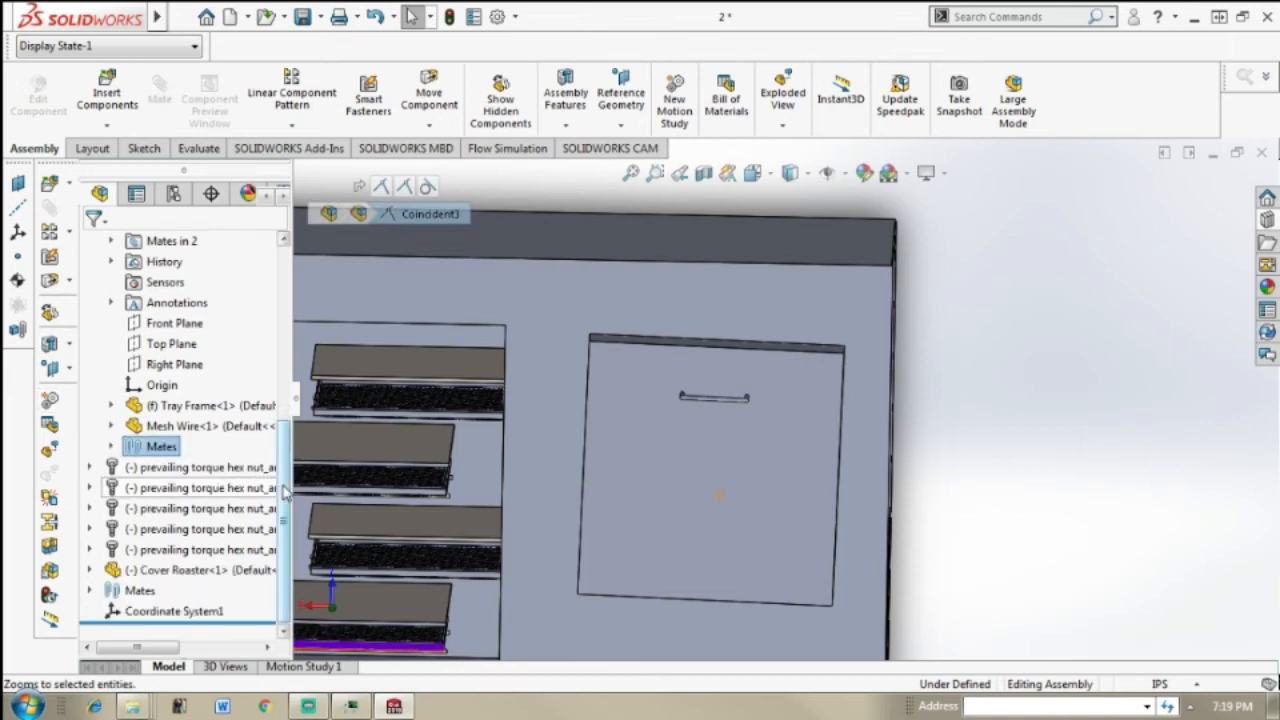
scroll(285, 490, up, 3)
click(92, 388)
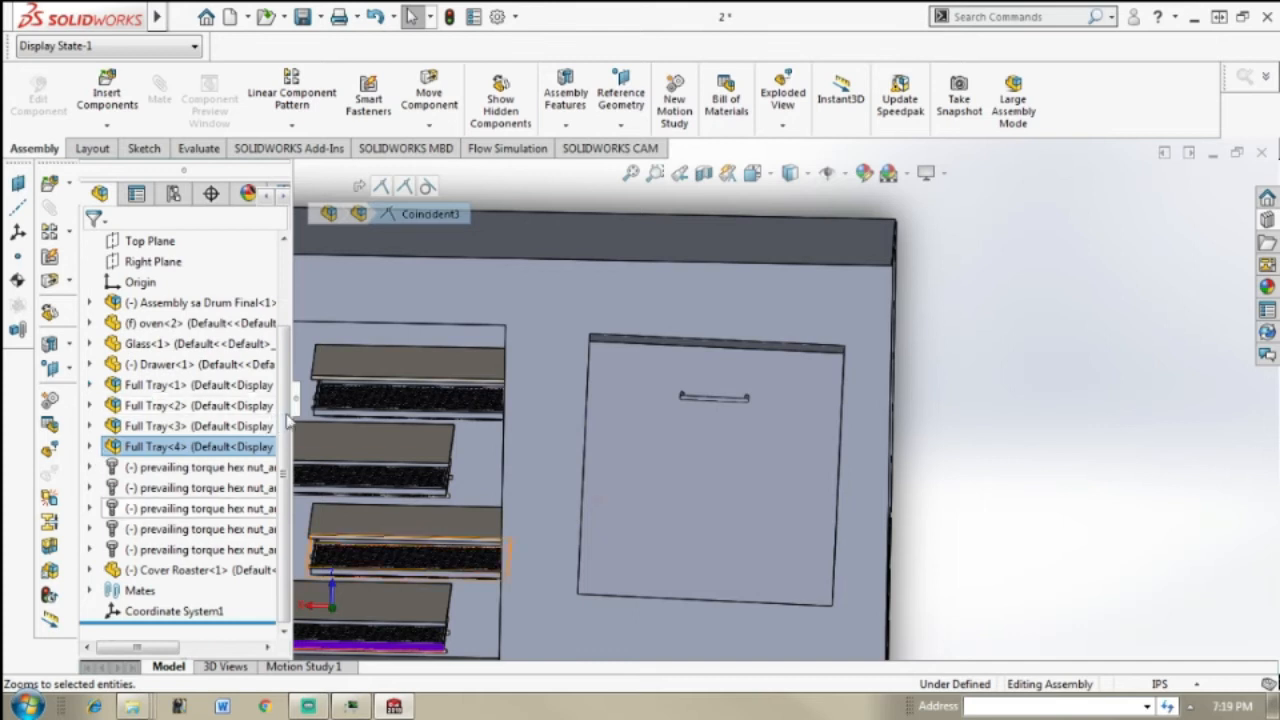
Step: Delete the coincident mate between the Cover Roaster and the oven
click(89, 570)
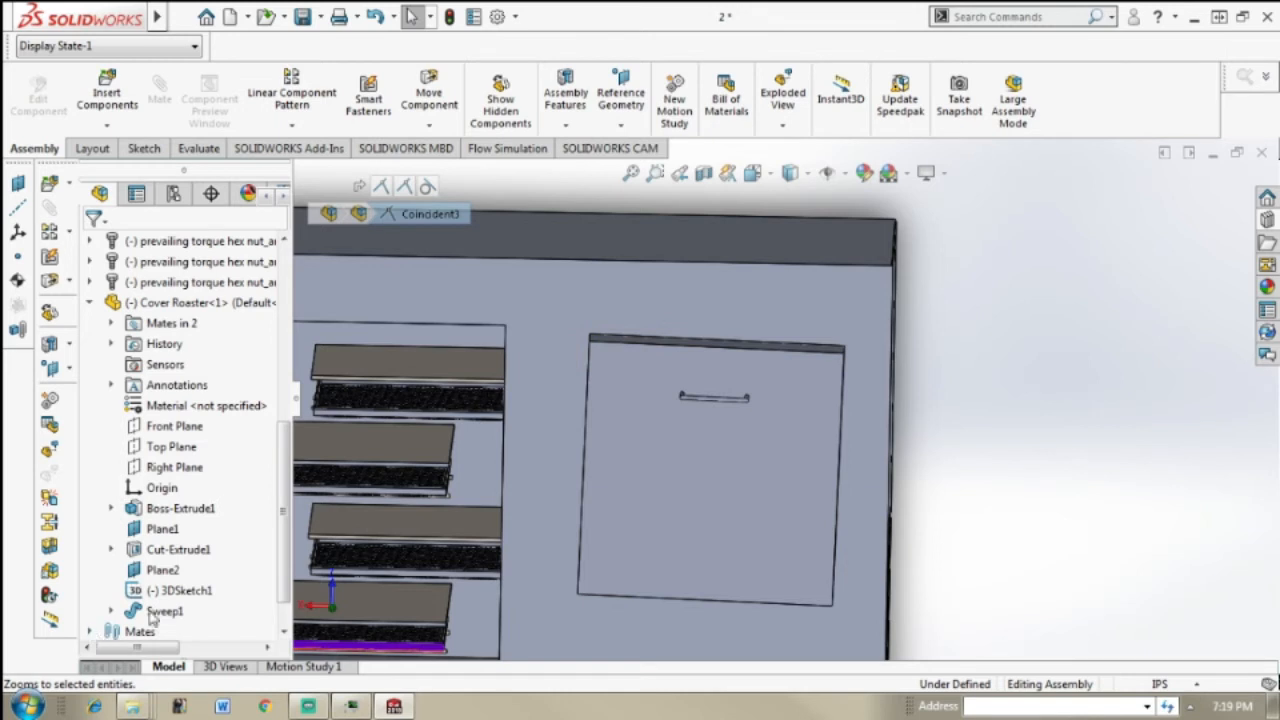
scroll(283, 457, down, 1)
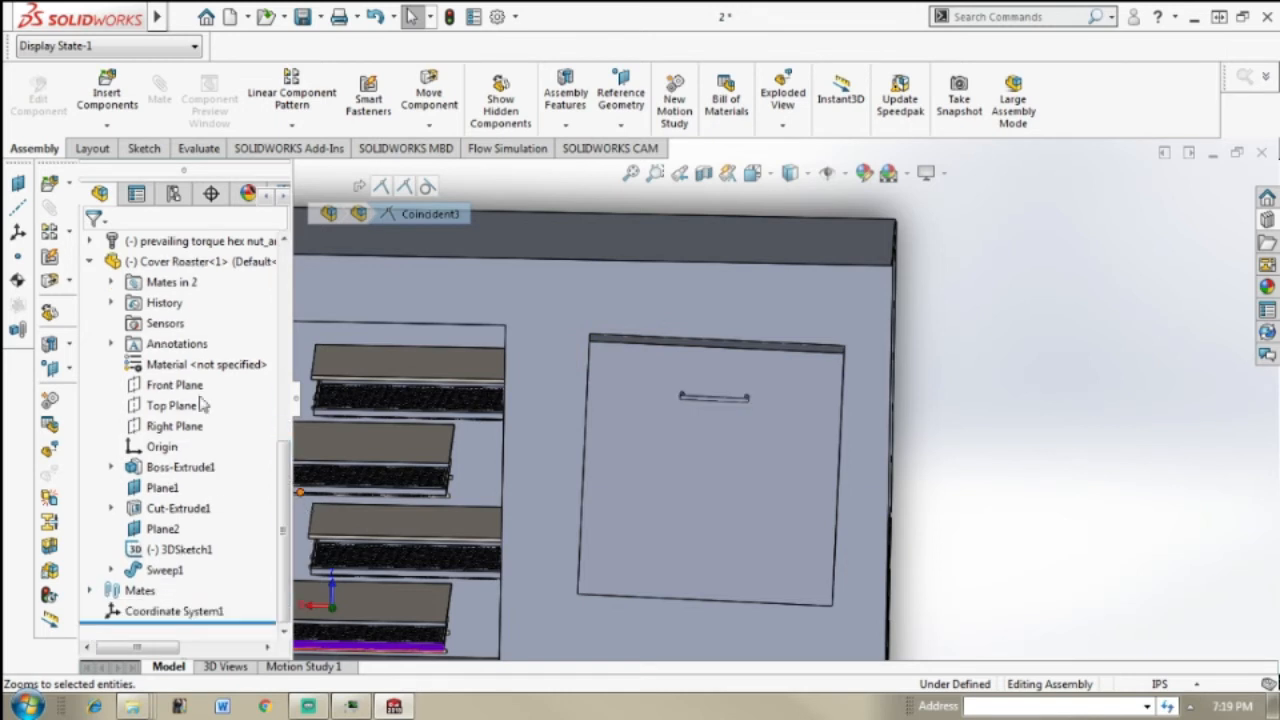
click(111, 283)
click(176, 304)
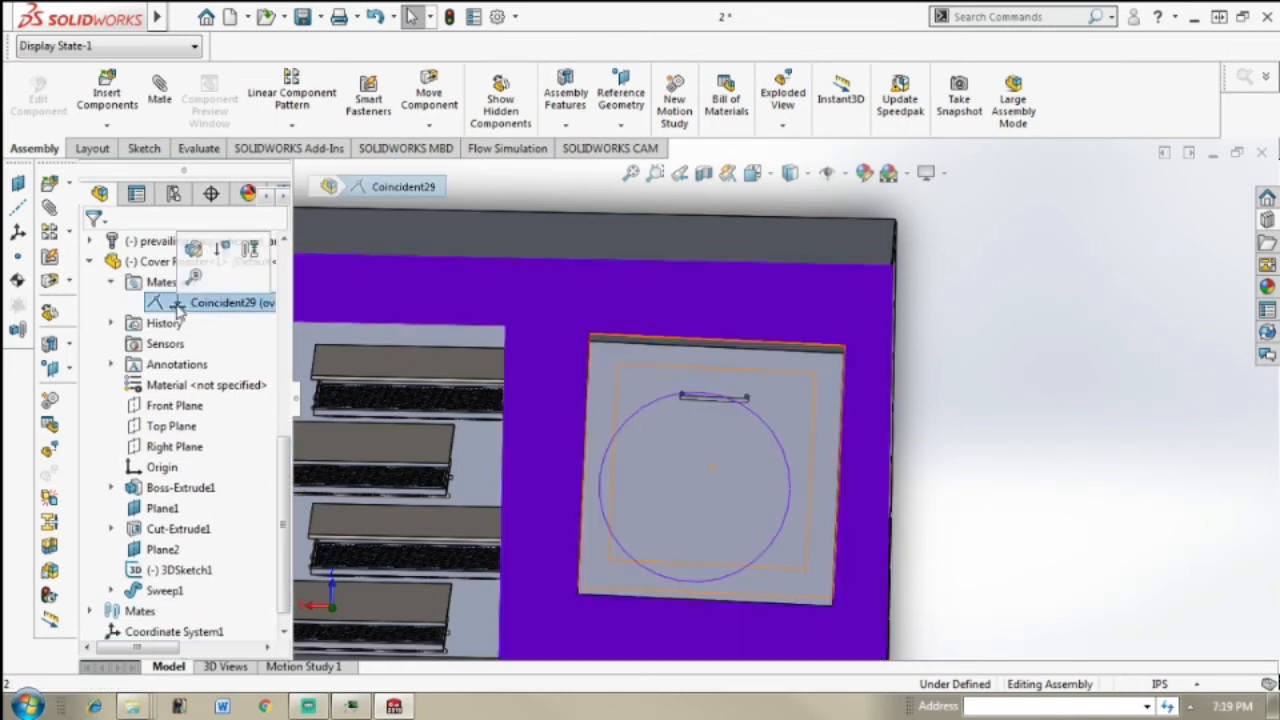
key(Delete)
key(Return)
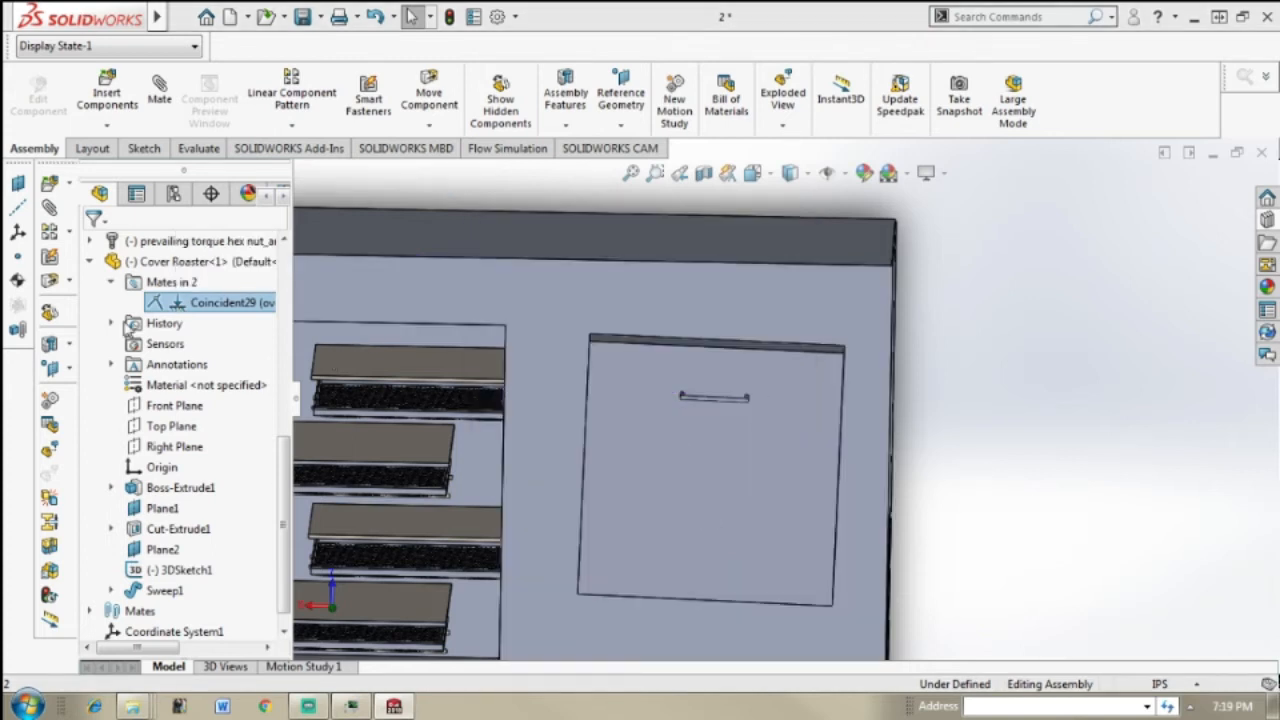
Step: Rotate the Cover Roaster 180 degrees in the plane of the oven front with the triad, bringing its handle to the lower edge
click(652, 412)
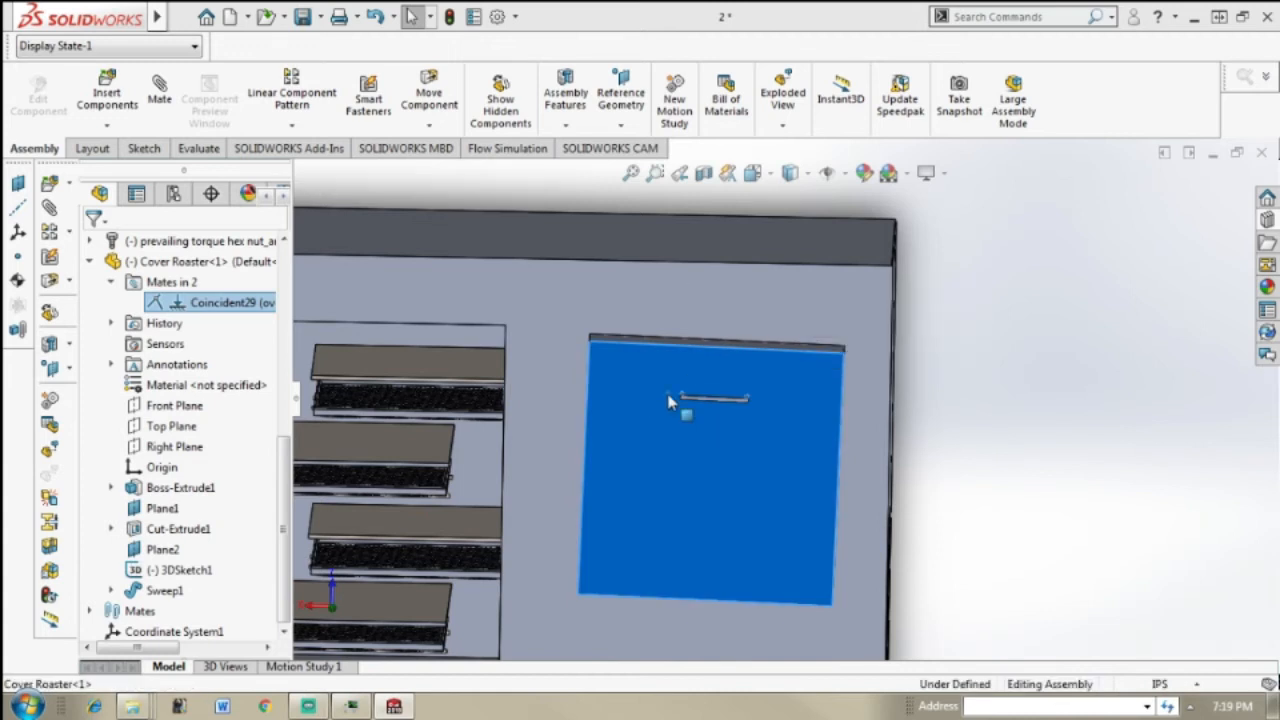
right_click(675, 400)
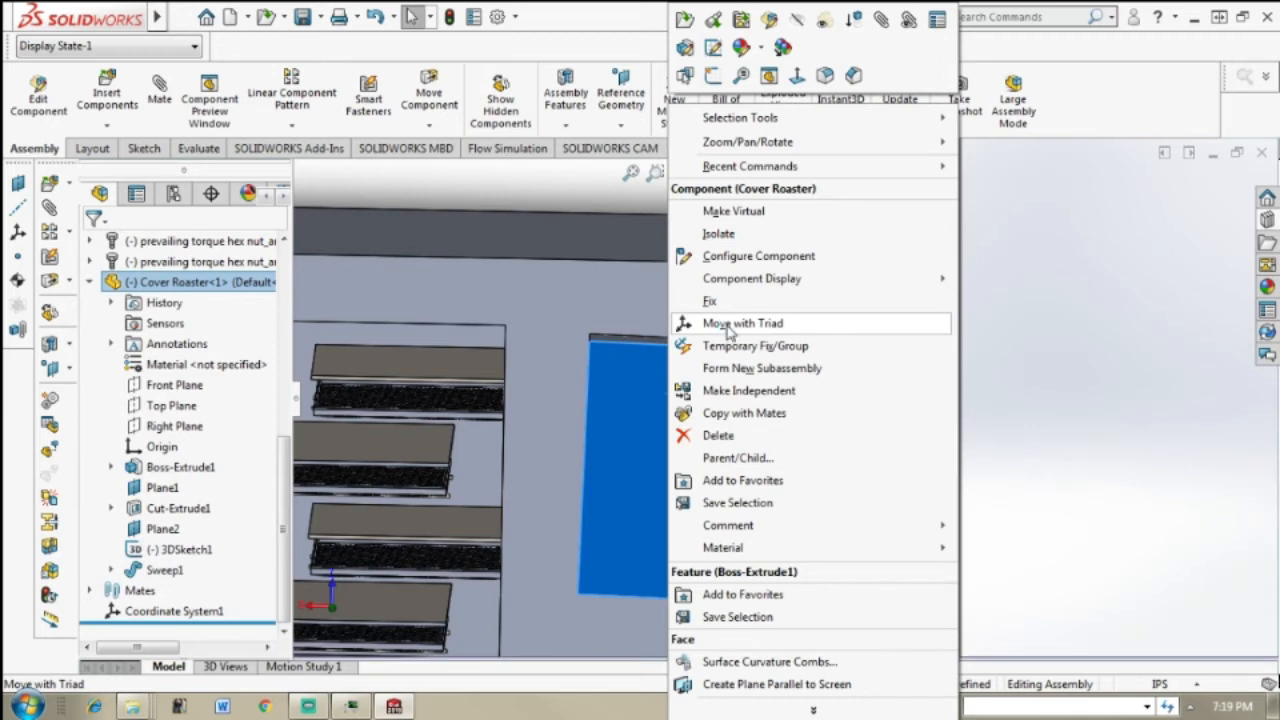
click(727, 323)
drag(668, 415, 642, 562)
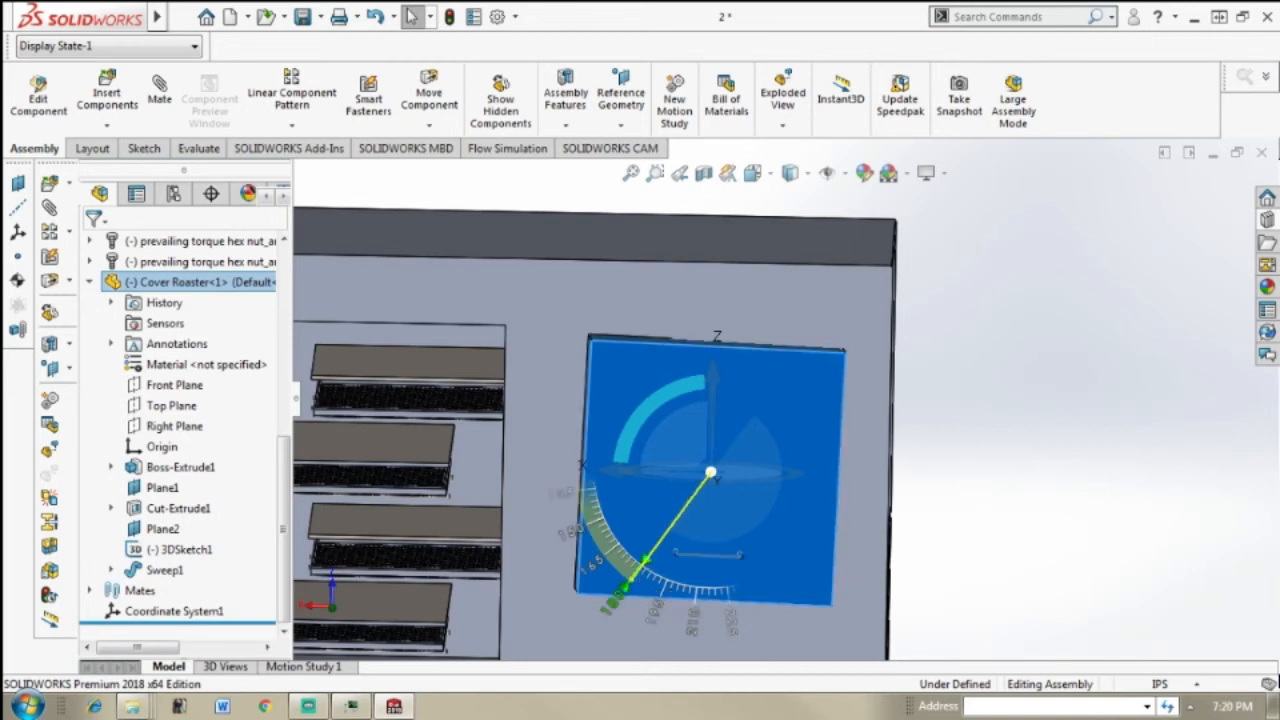
click(949, 442)
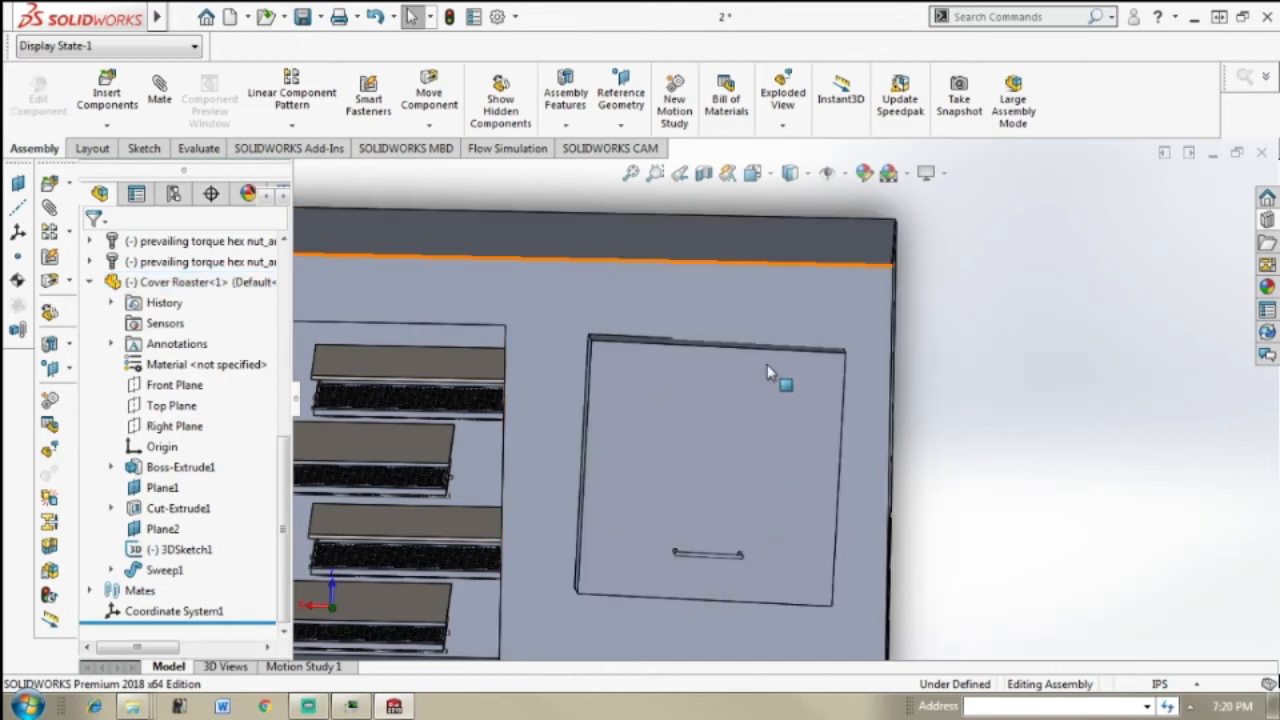
Step: Add a 4 in distance mate between the oven's top face and the roaster cover's top face, with the dimension flipped
middle_drag(697, 402, 687, 440)
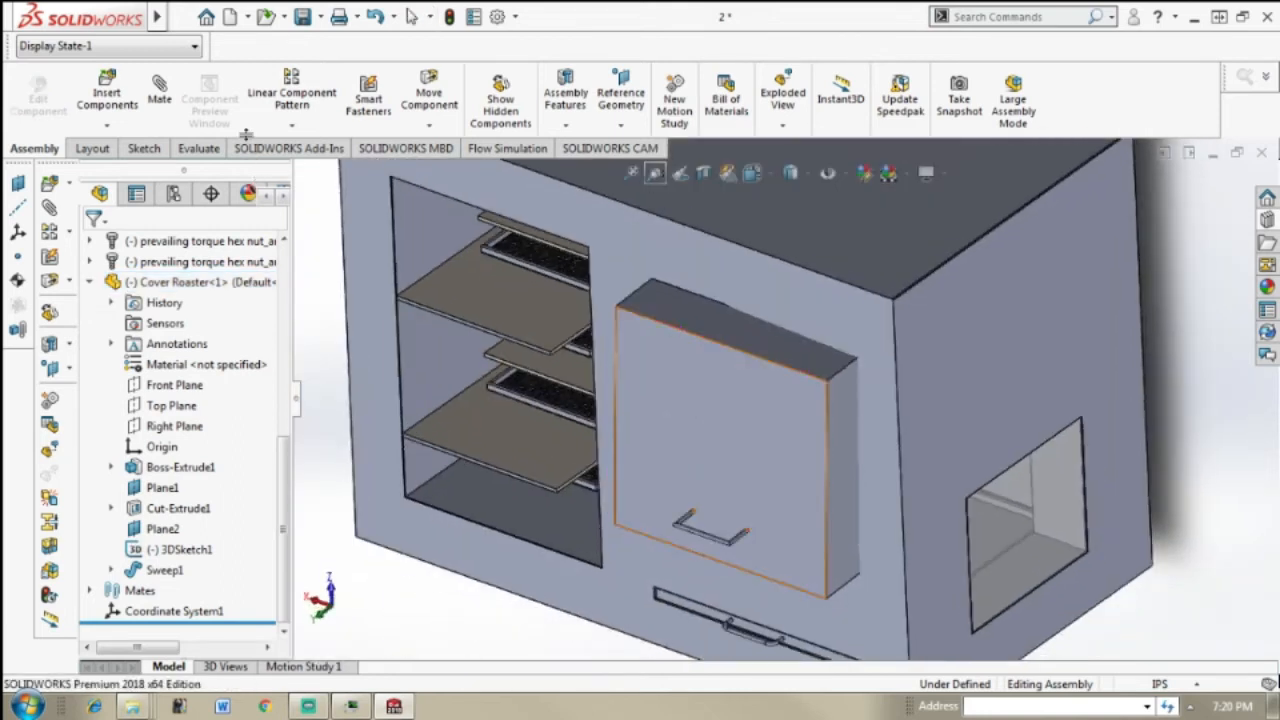
click(162, 95)
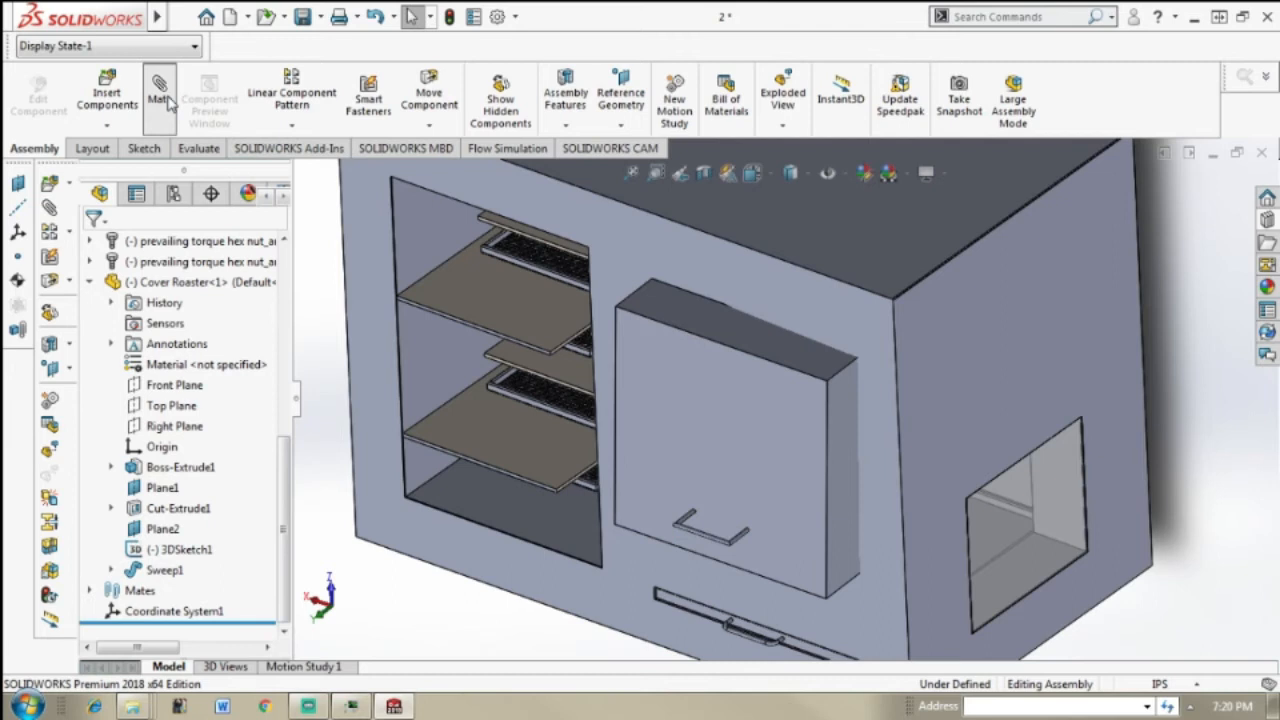
click(797, 232)
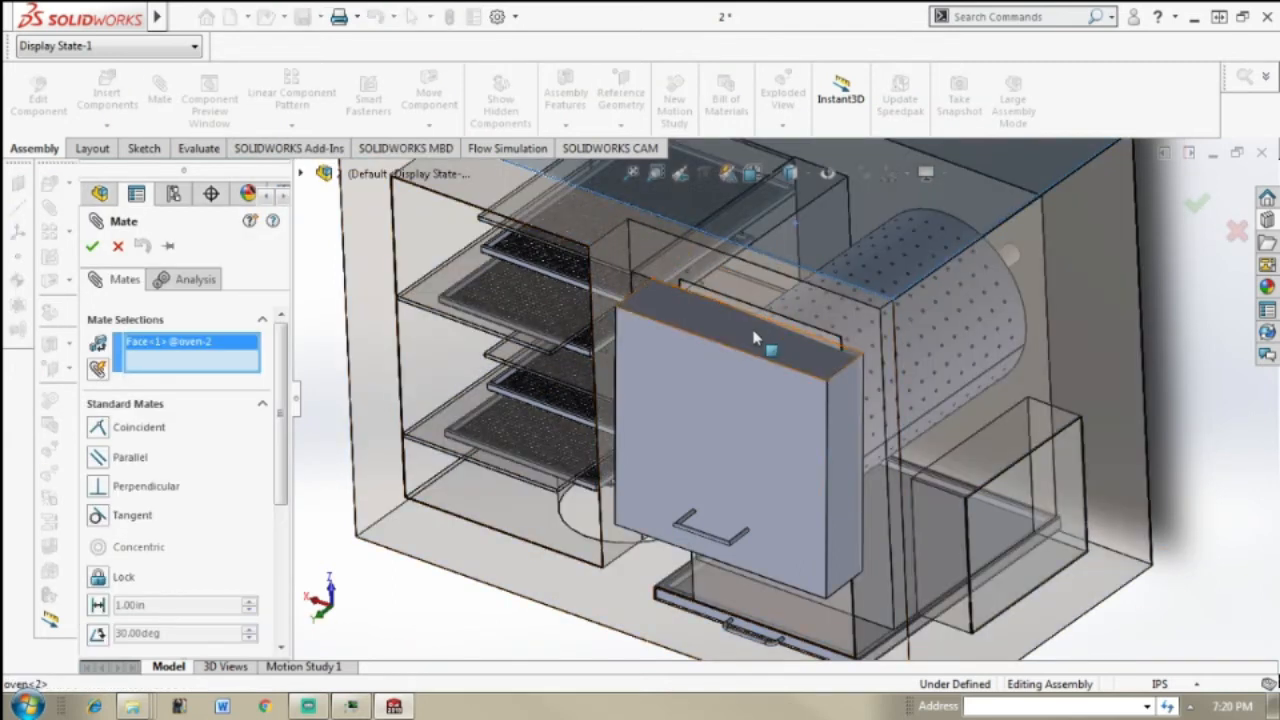
click(751, 331)
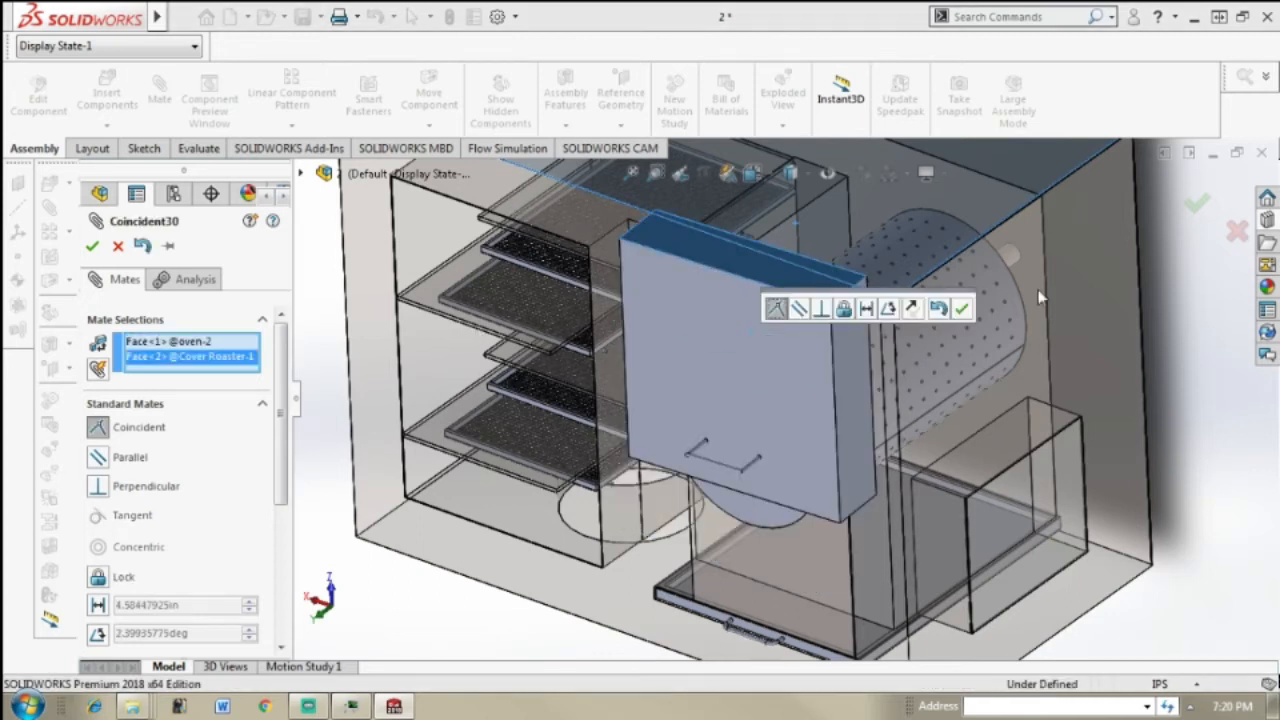
scroll(1036, 309, up, 1)
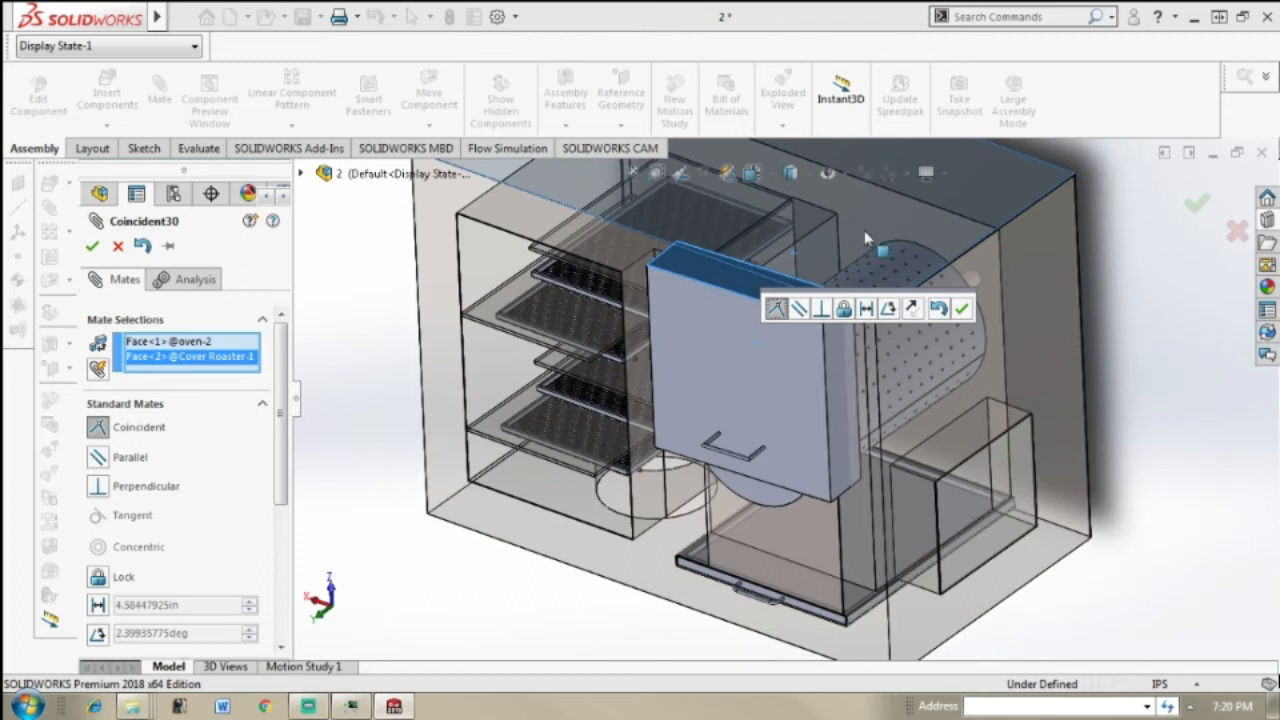
scroll(889, 260, down, 1)
scroll(889, 260, down, 2)
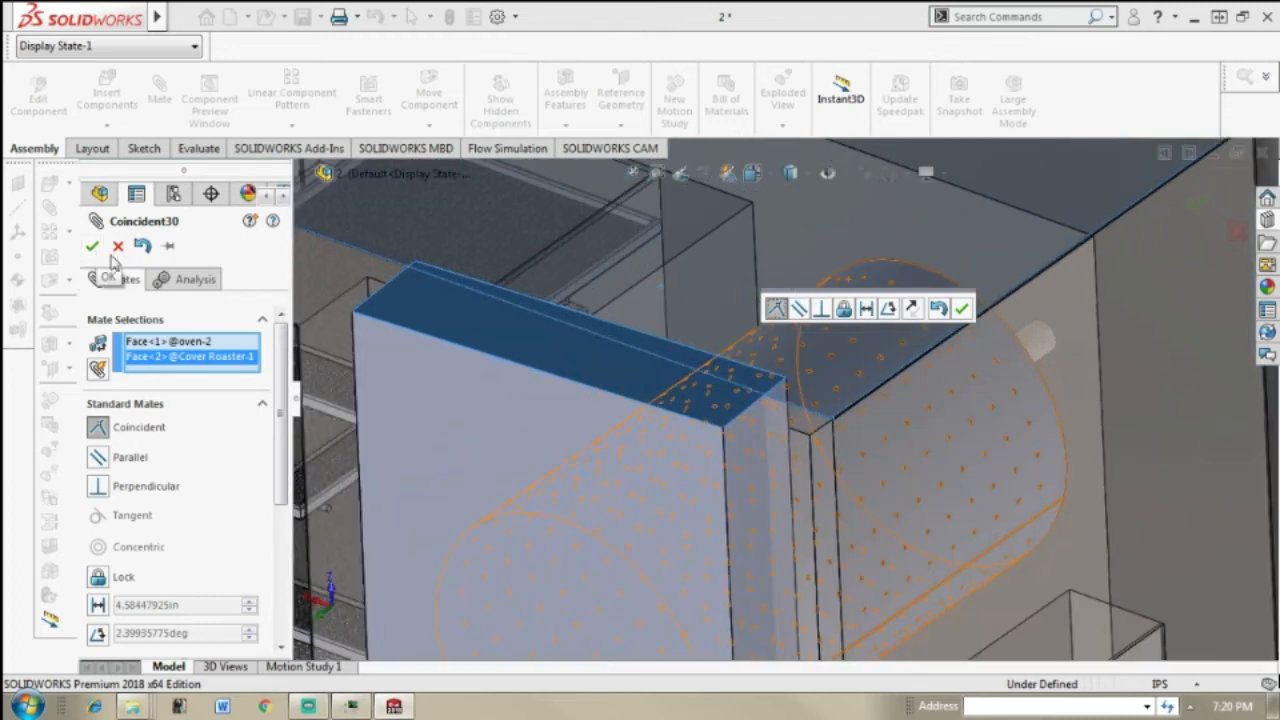
drag(284, 452, 287, 507)
click(98, 510)
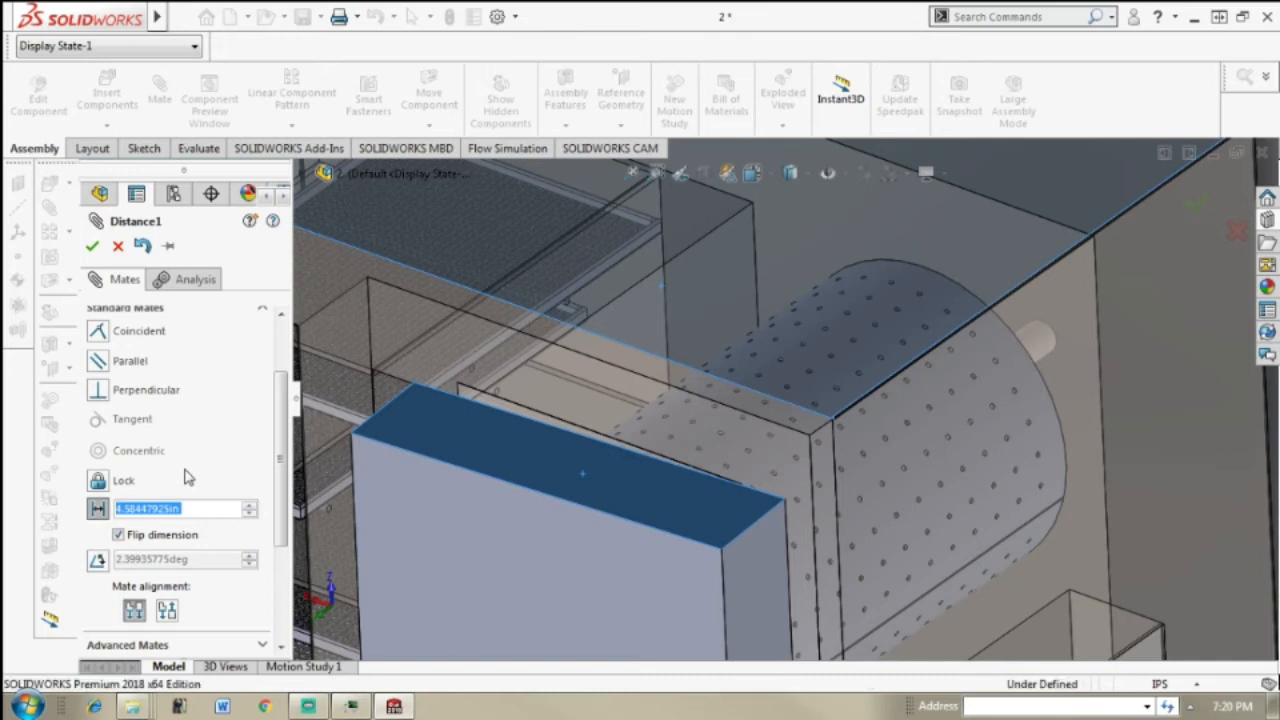
text(4)
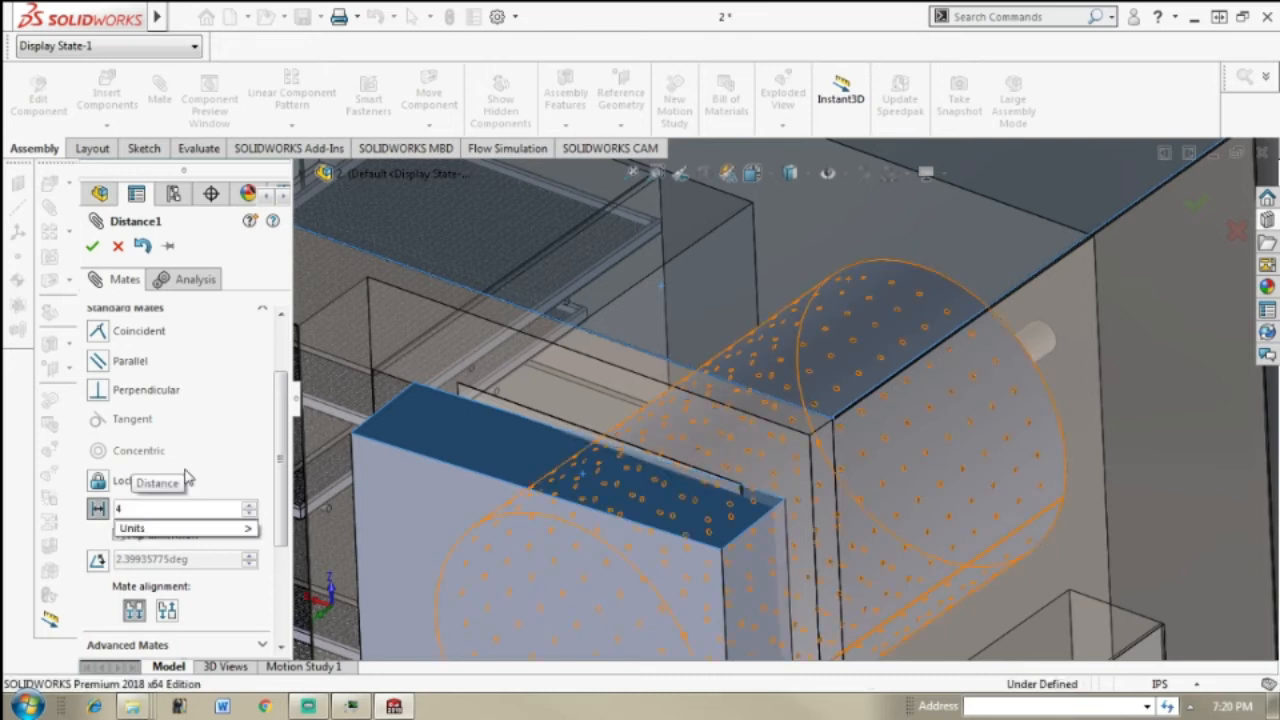
text( in)
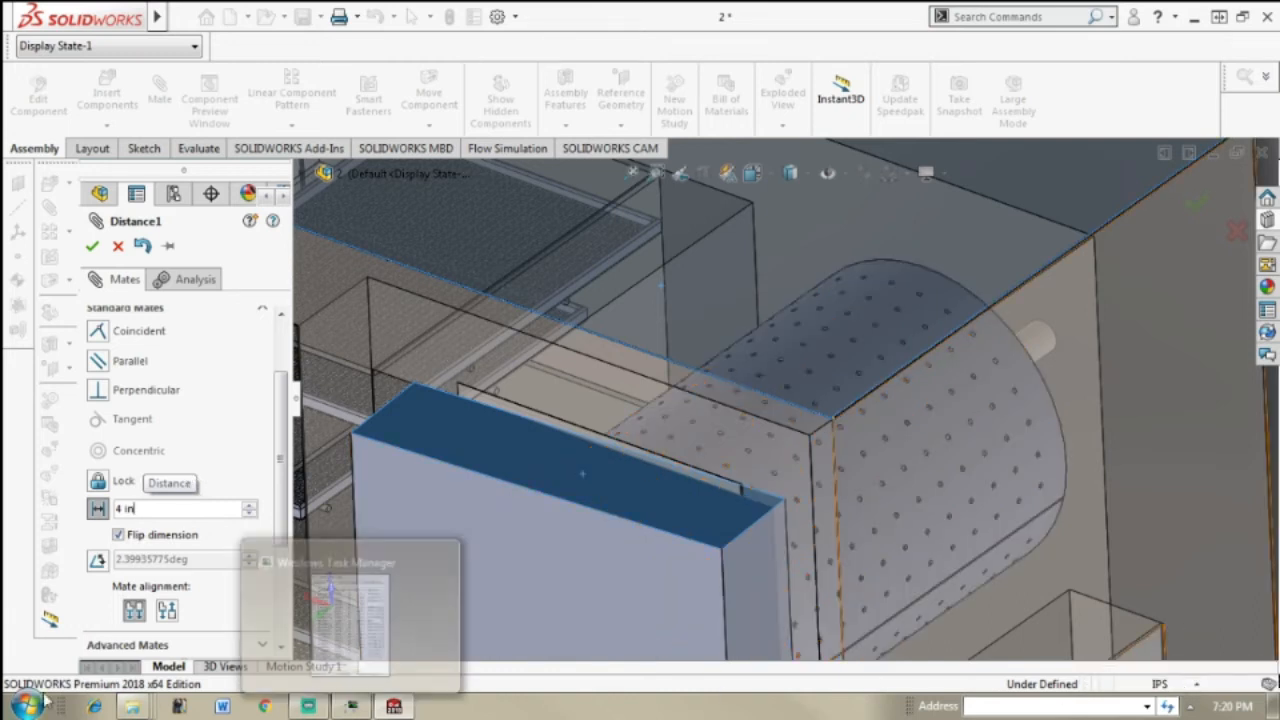
click(100, 246)
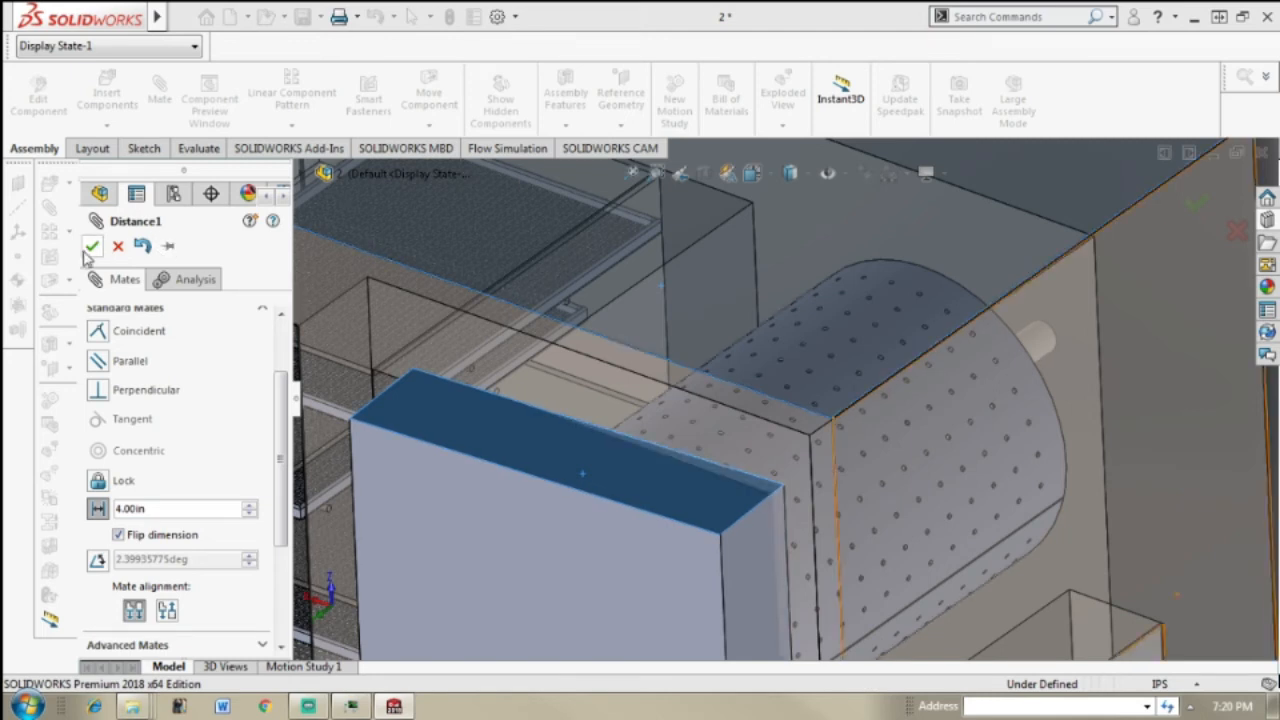
click(91, 247)
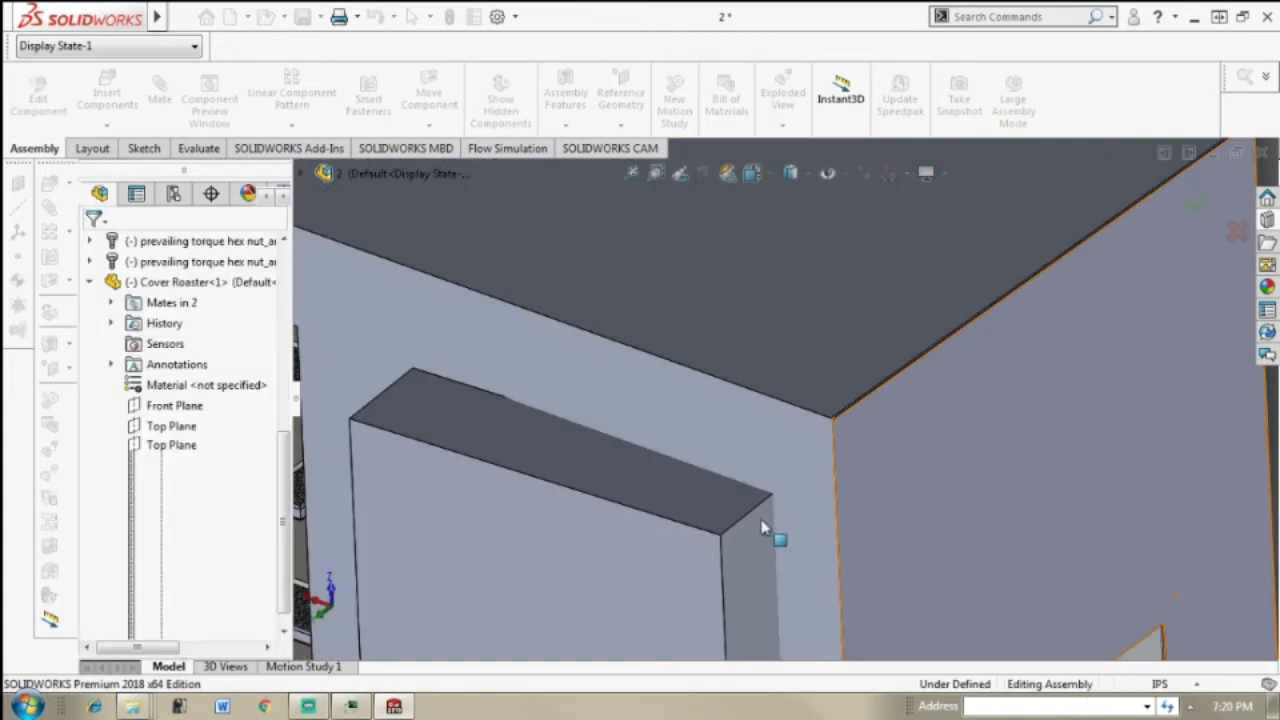
scroll(832, 485, up, 5)
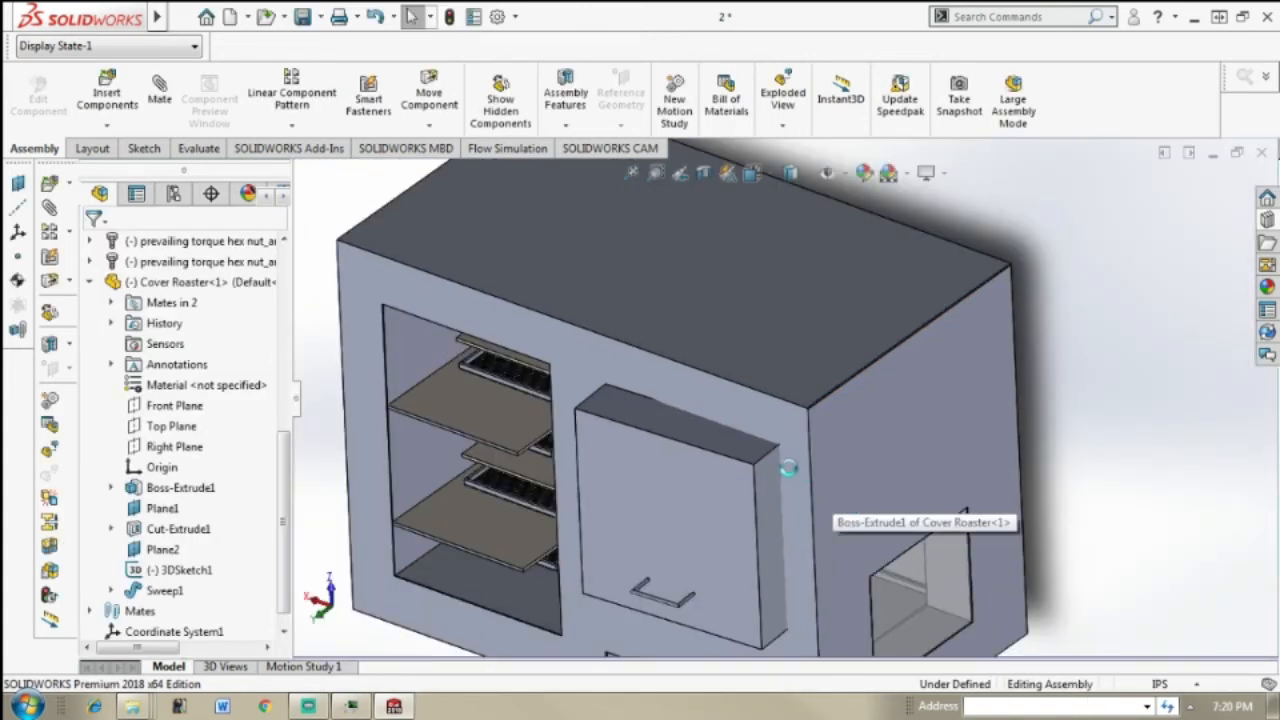
mouse_move(788, 466)
middle_down()
mouse_move(740, 465)
mouse_move(782, 457)
middle_up()
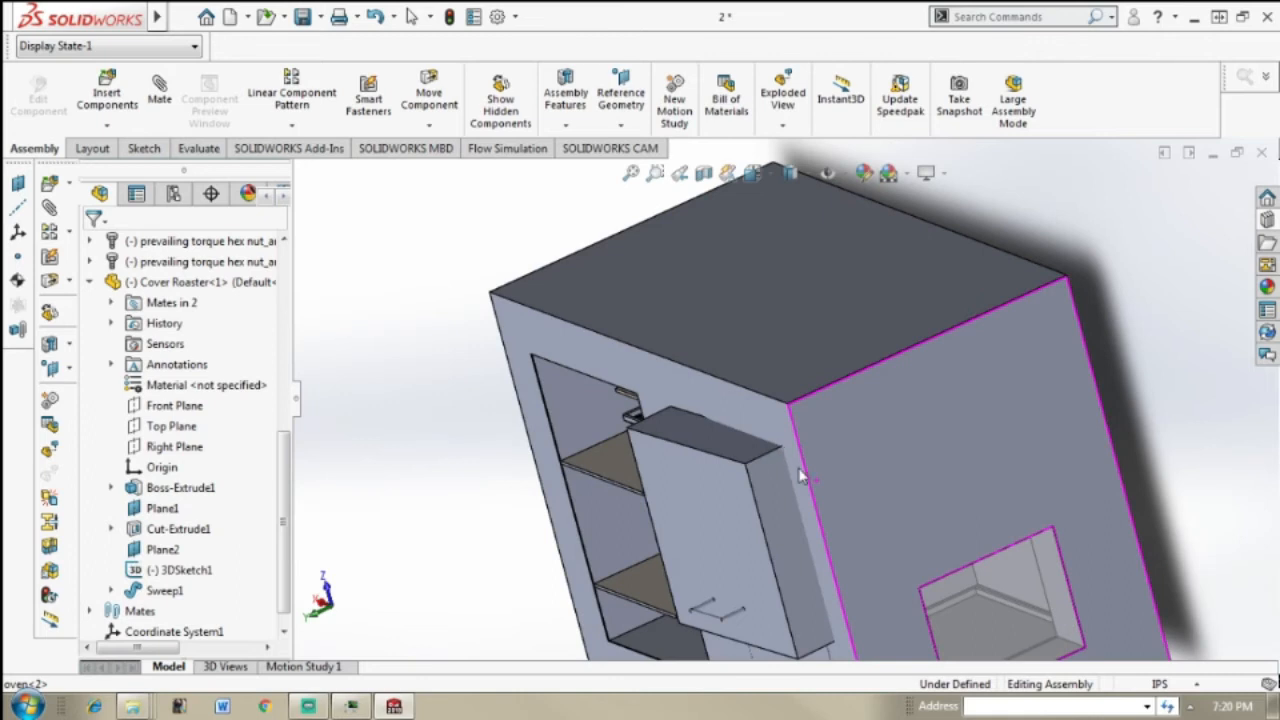
click(1195, 684)
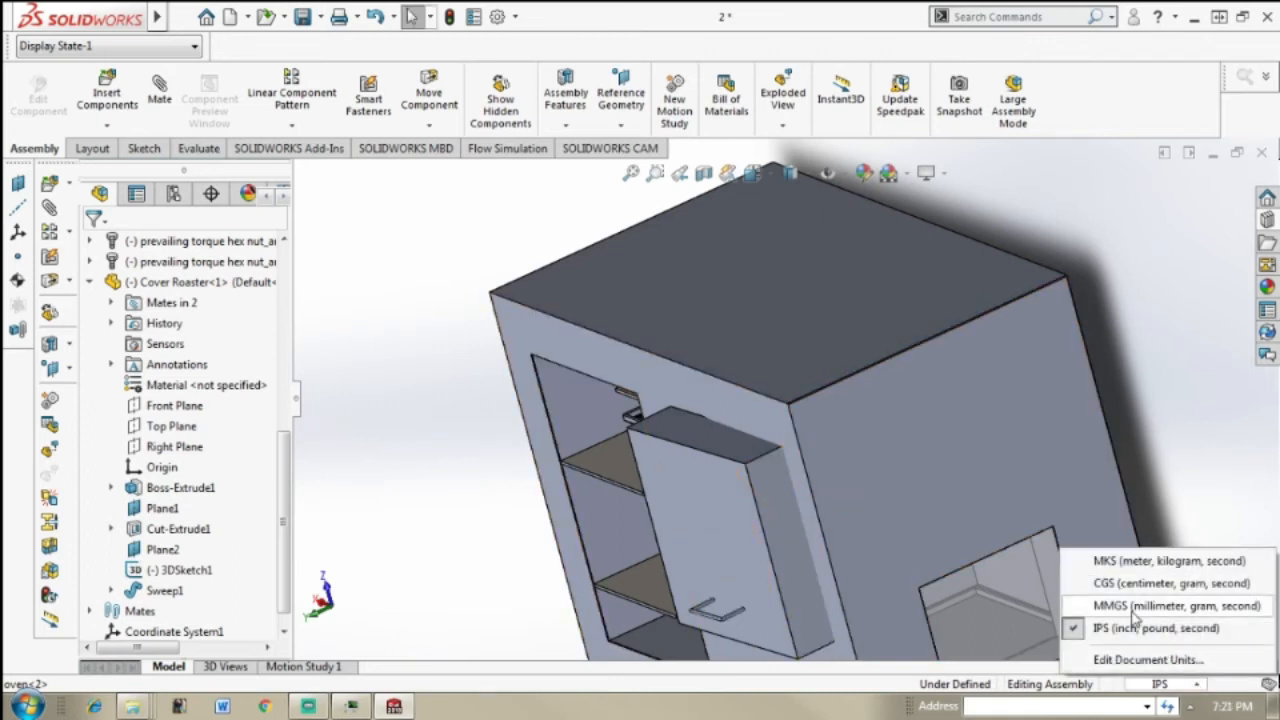
click(1177, 688)
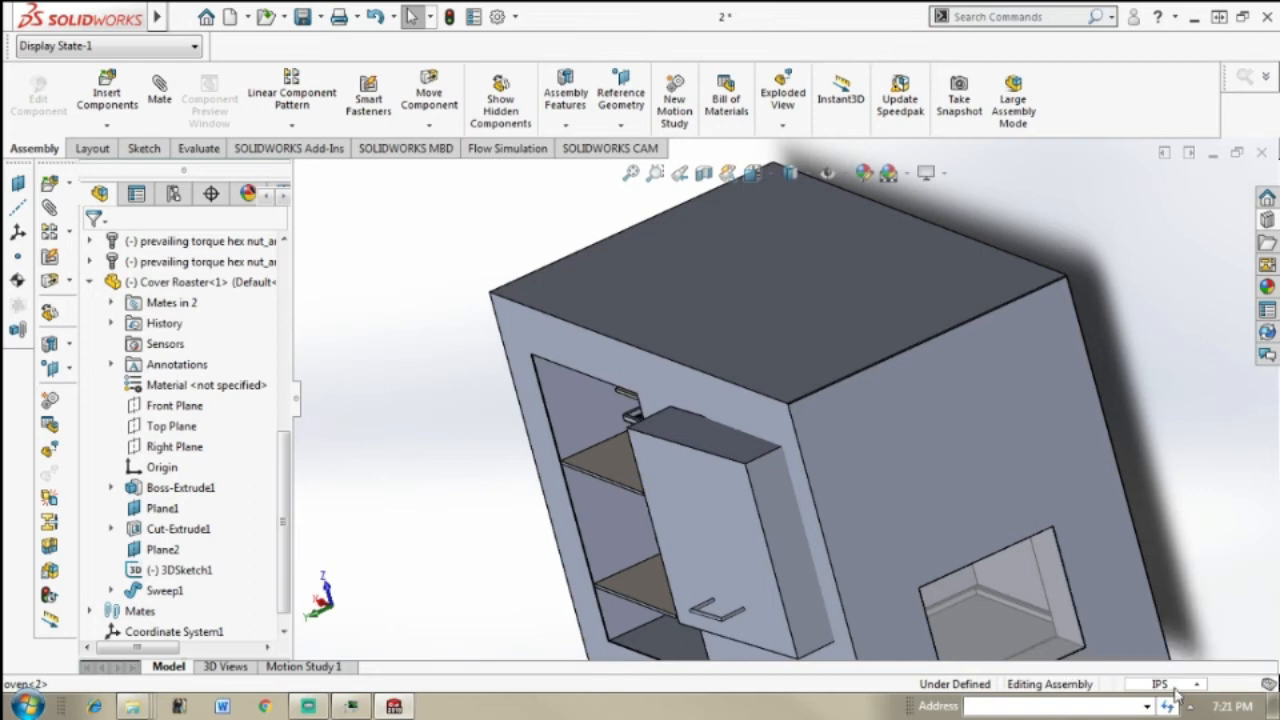
click(1177, 689)
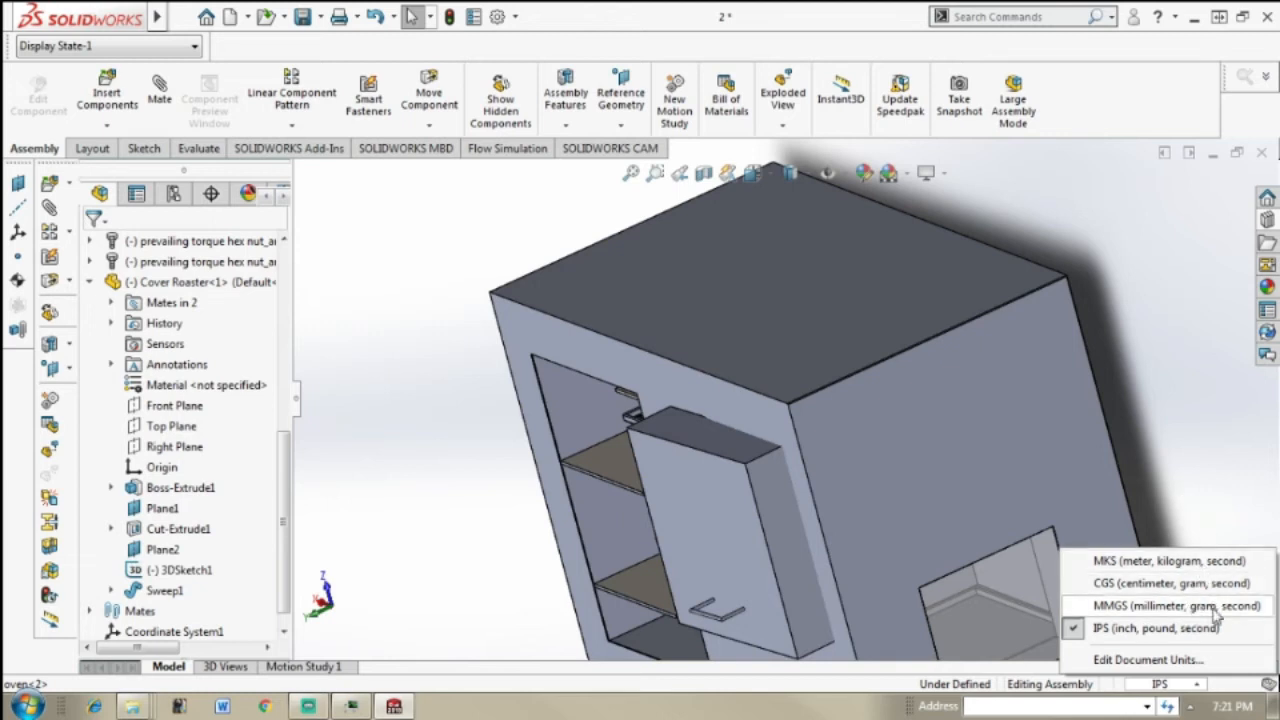
click(1195, 503)
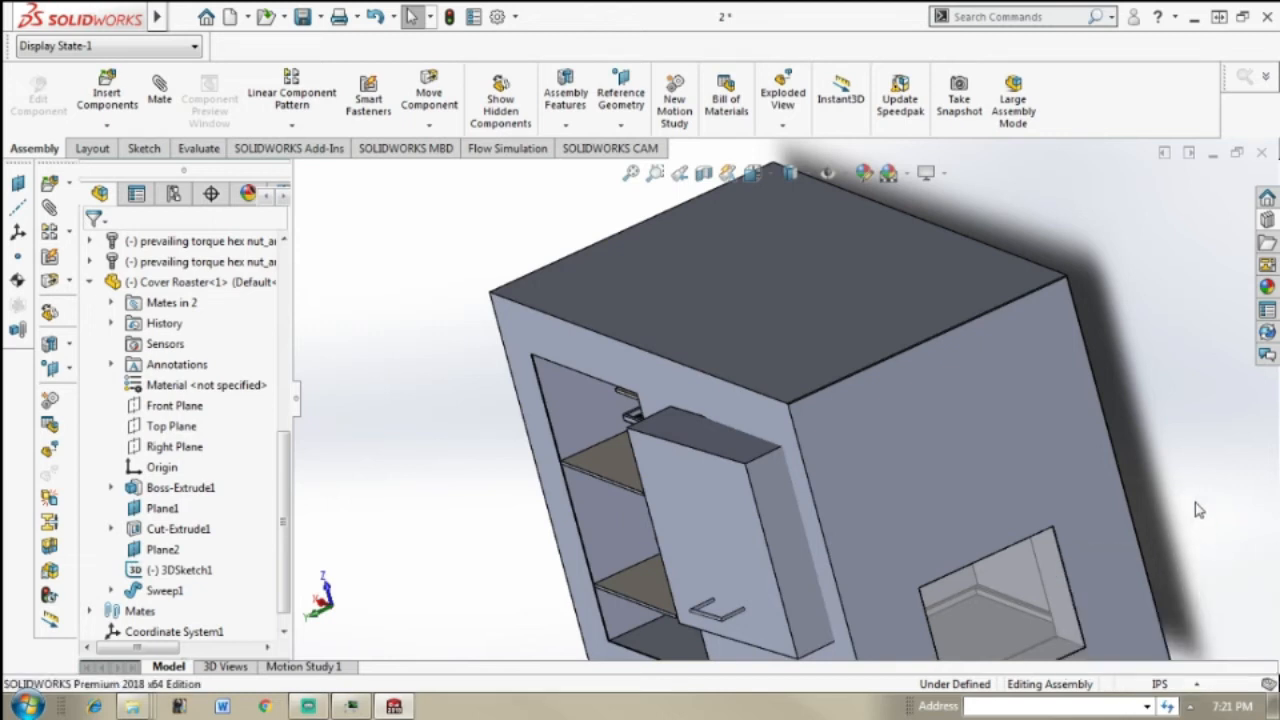
middle_drag(948, 488, 977, 440)
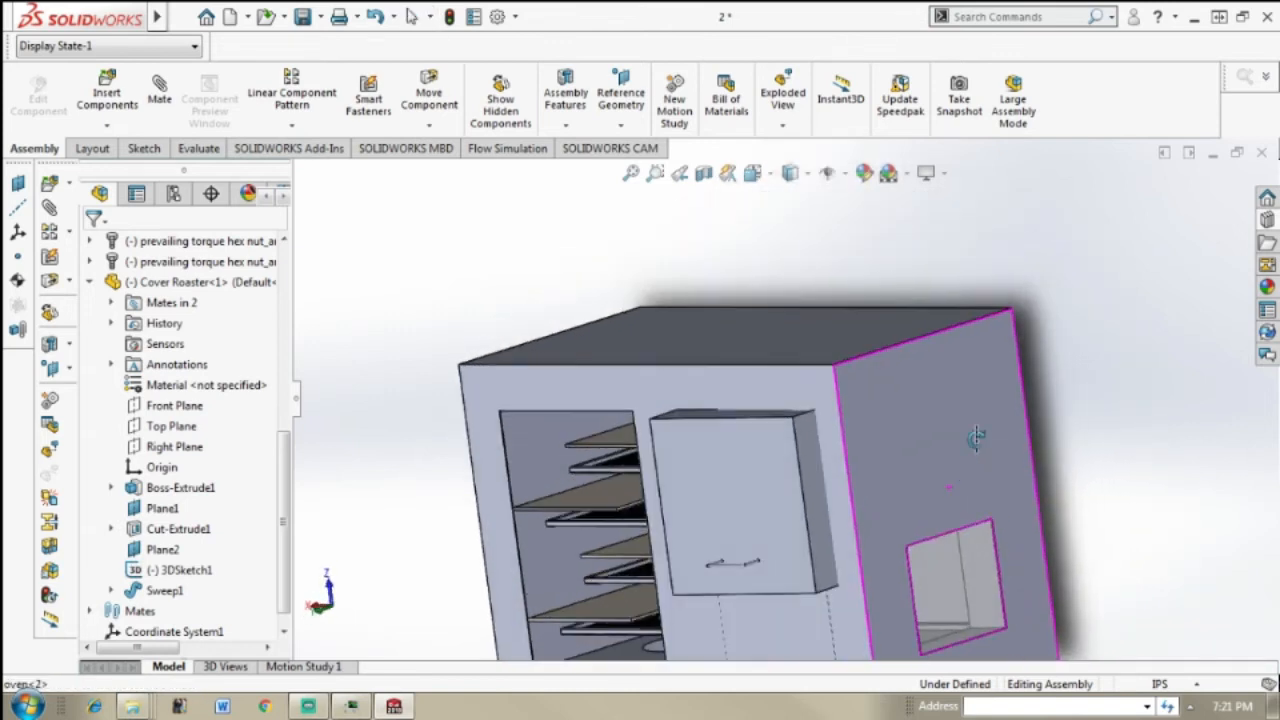
scroll(925, 483, up, 1)
scroll(803, 504, down, 1)
scroll(810, 520, down, 4)
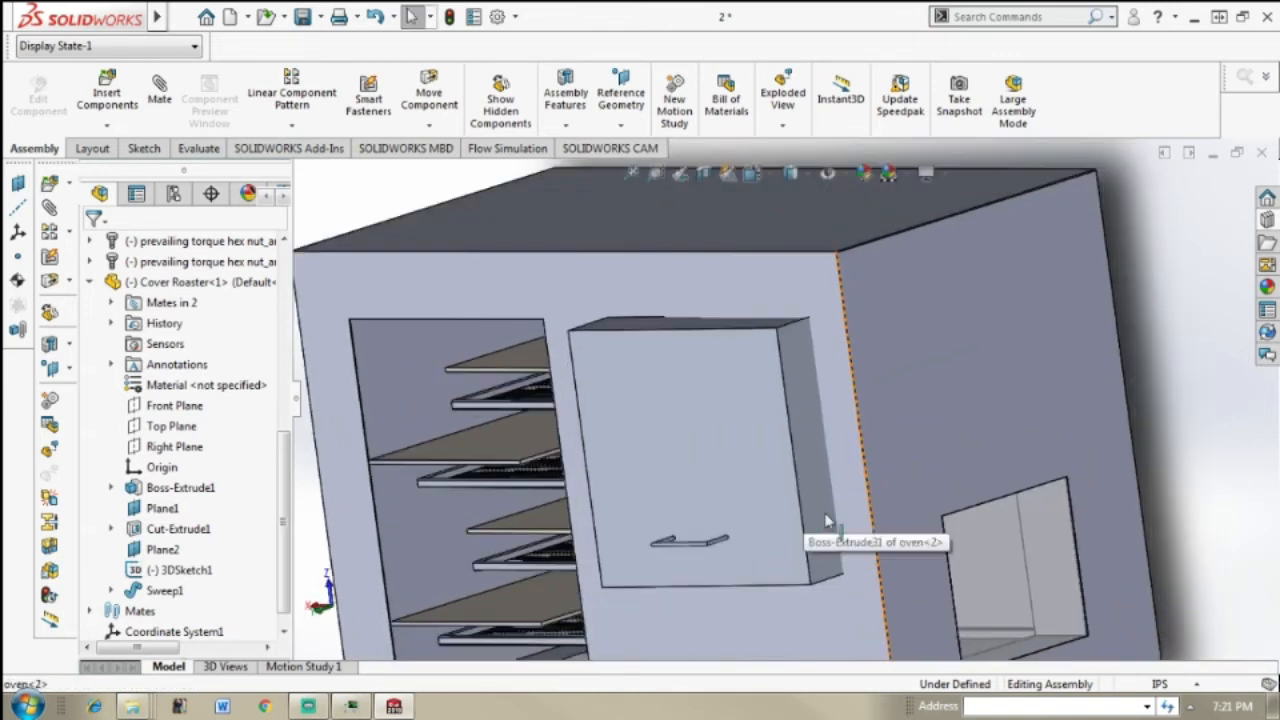
click(1190, 686)
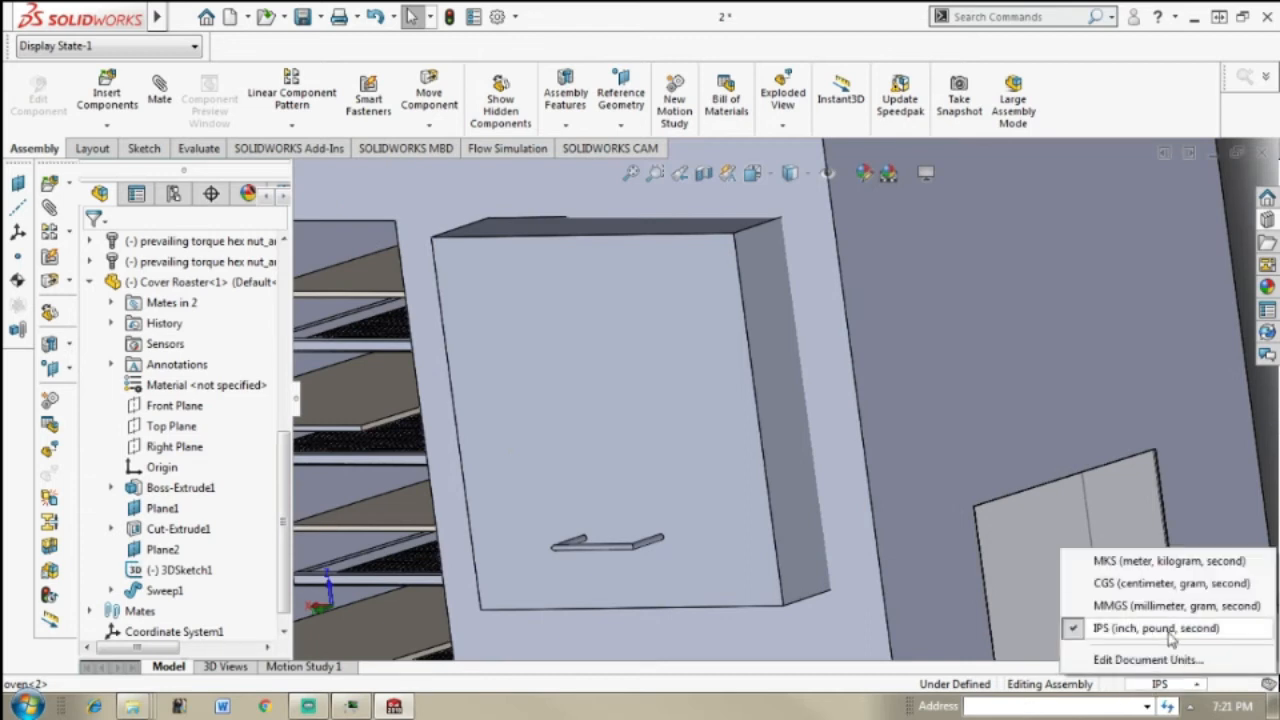
click(1254, 400)
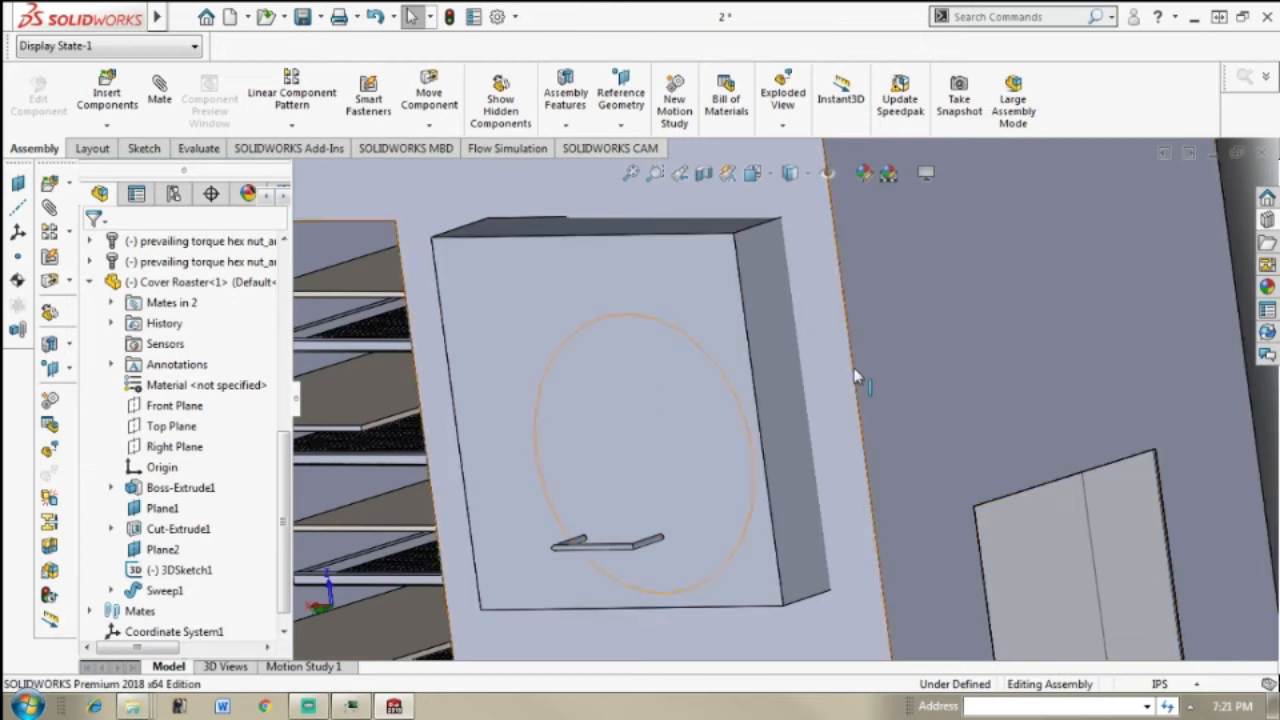
Step: Add a 3 in distance mate between the Cover Roaster's outer side face and the oven's side face containing the window
middle_drag(855, 377, 818, 383)
click(822, 388)
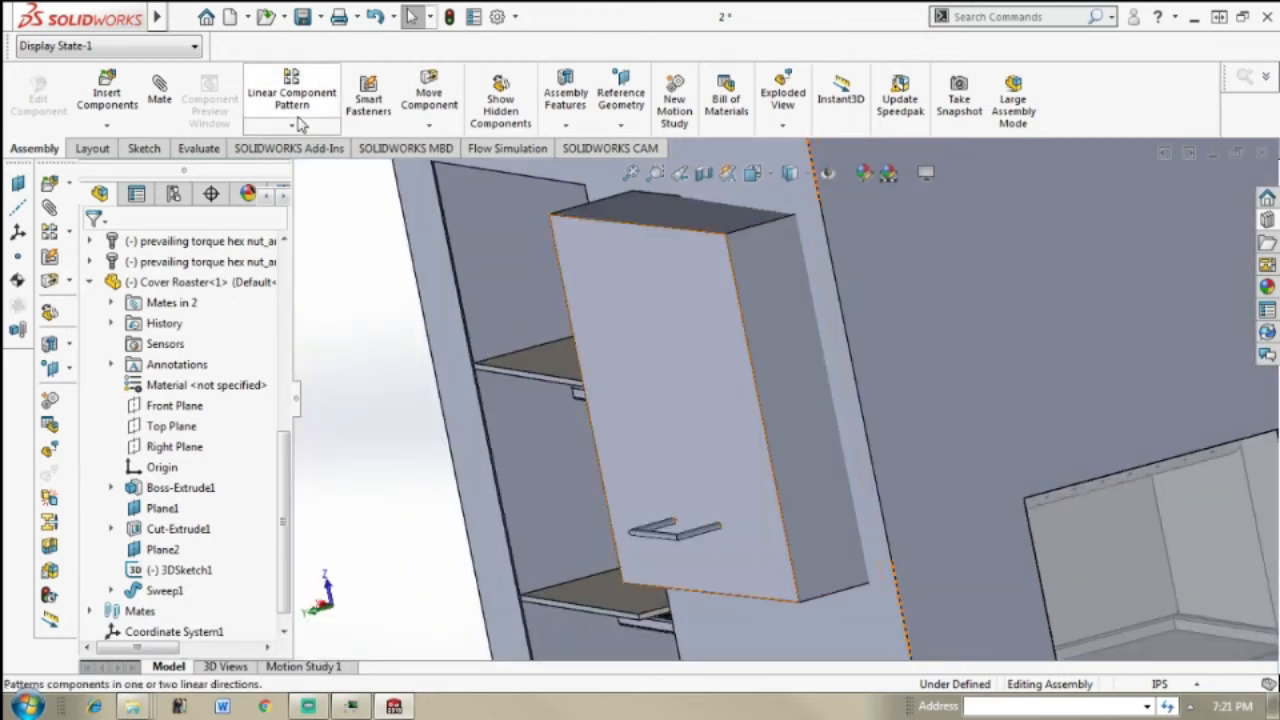
click(165, 95)
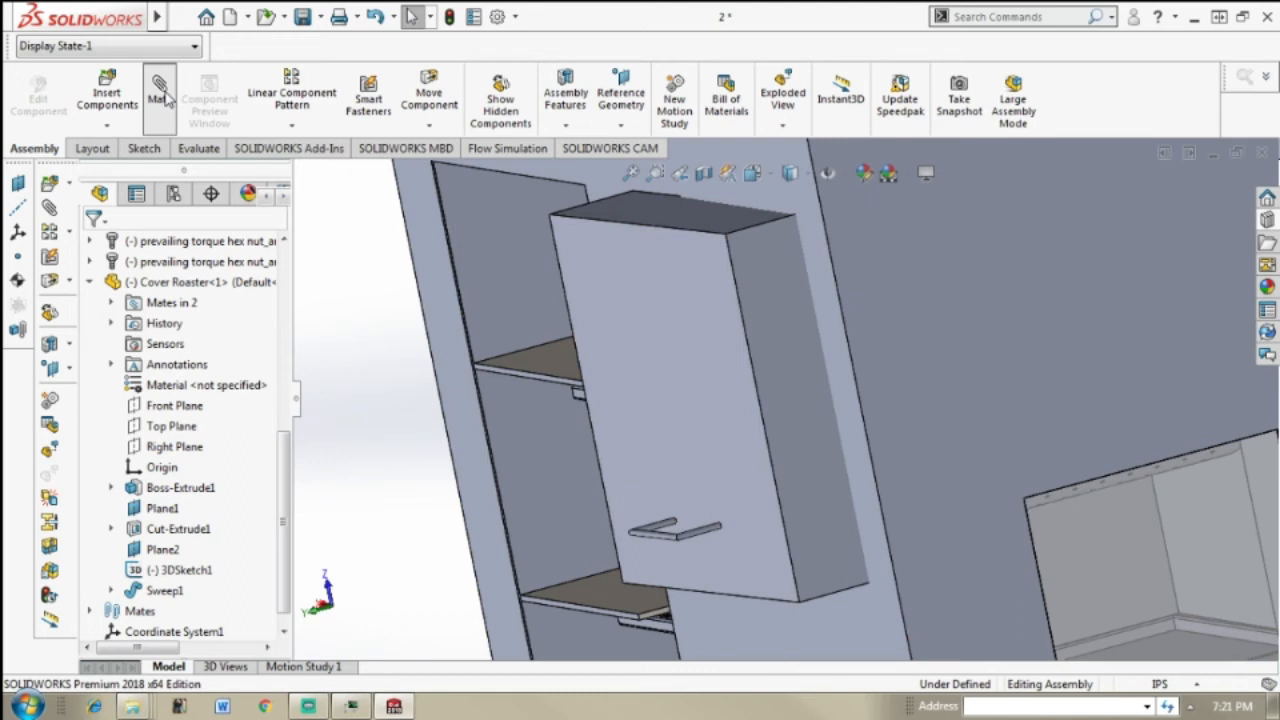
click(793, 396)
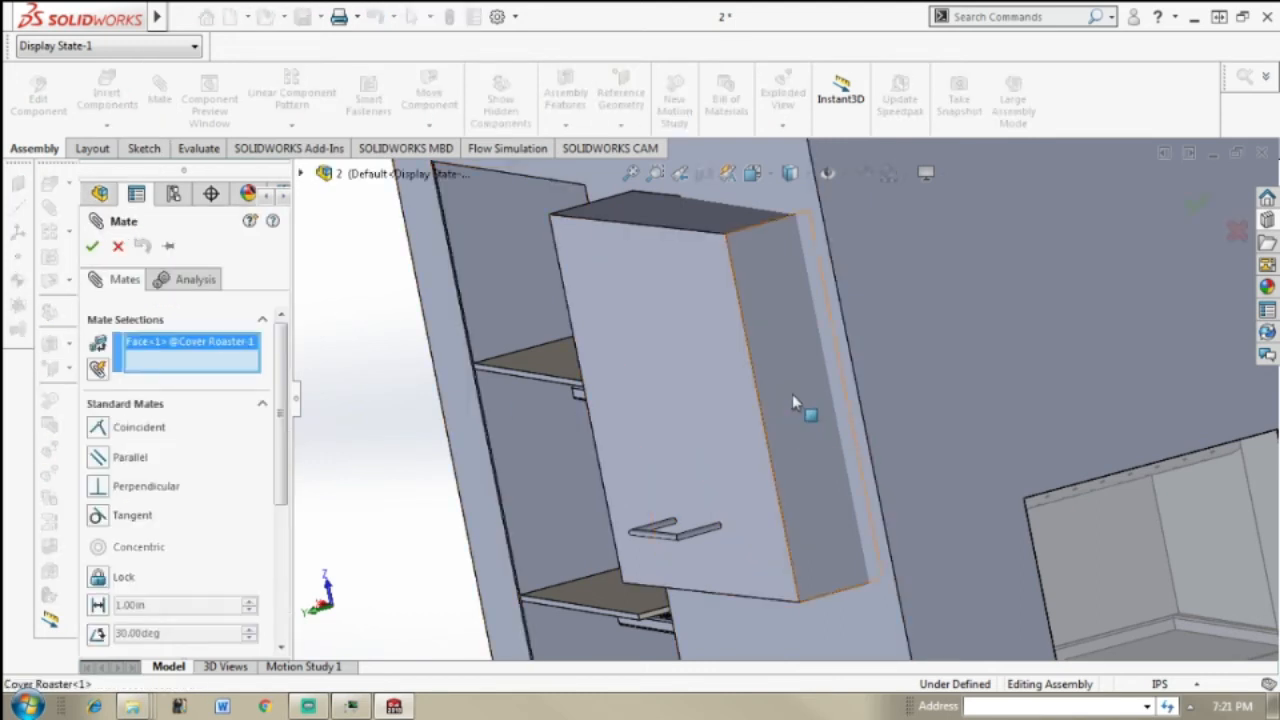
click(915, 342)
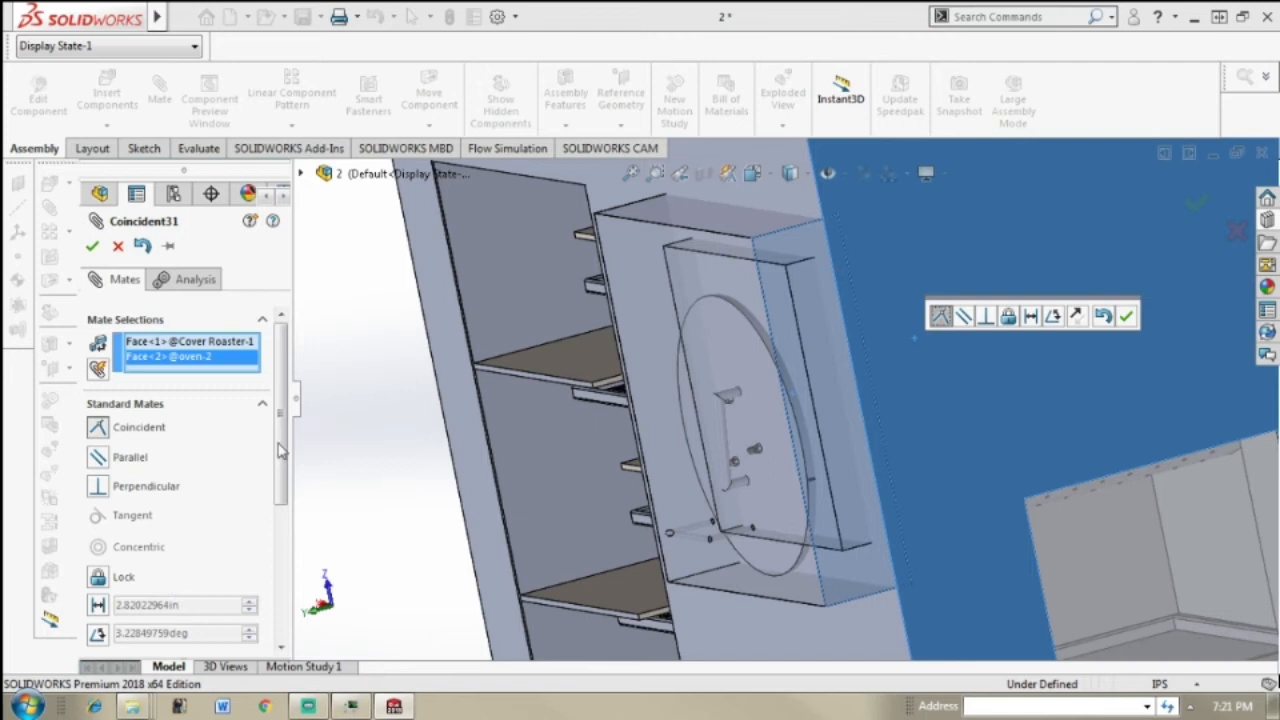
drag(287, 445, 304, 573)
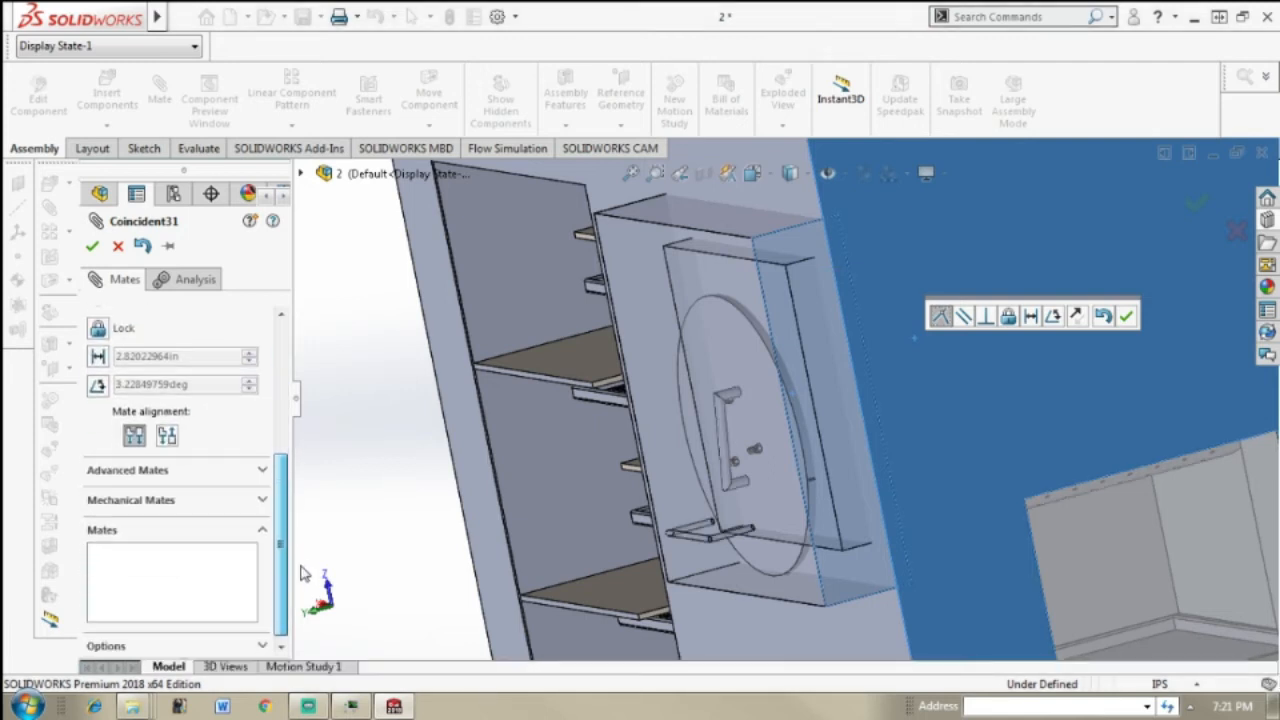
click(99, 357)
text(3)
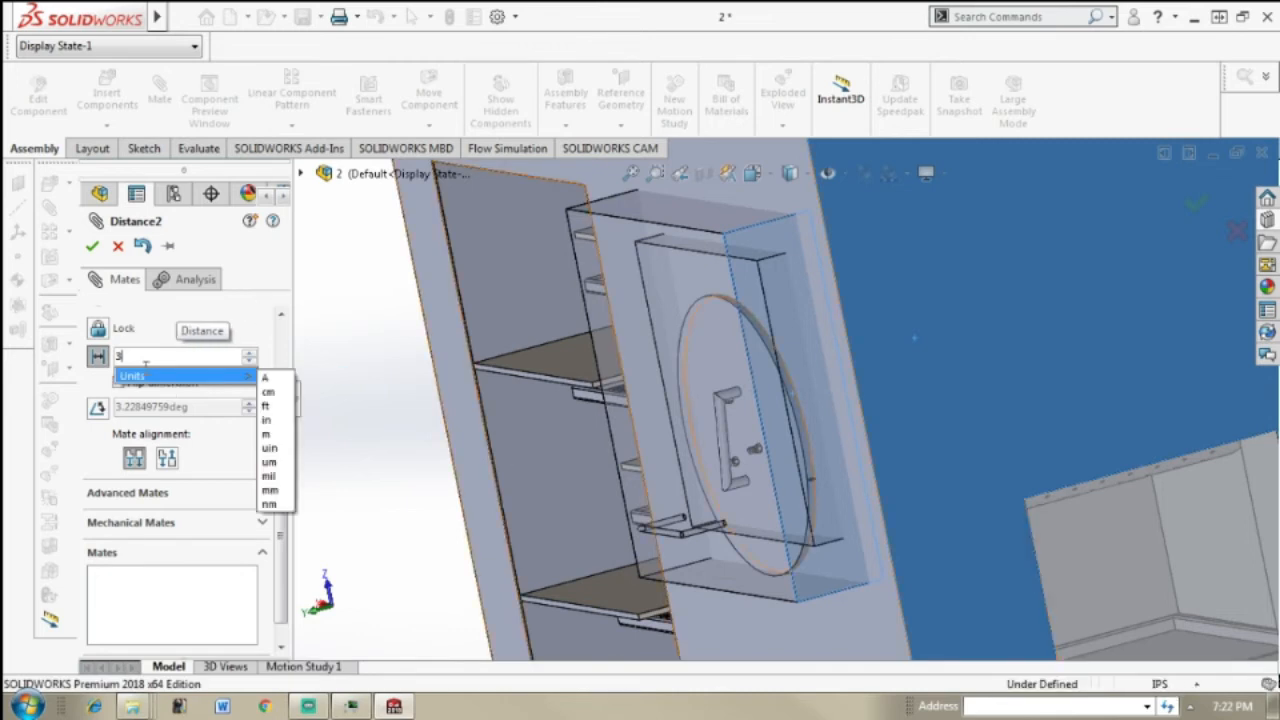
key(Return)
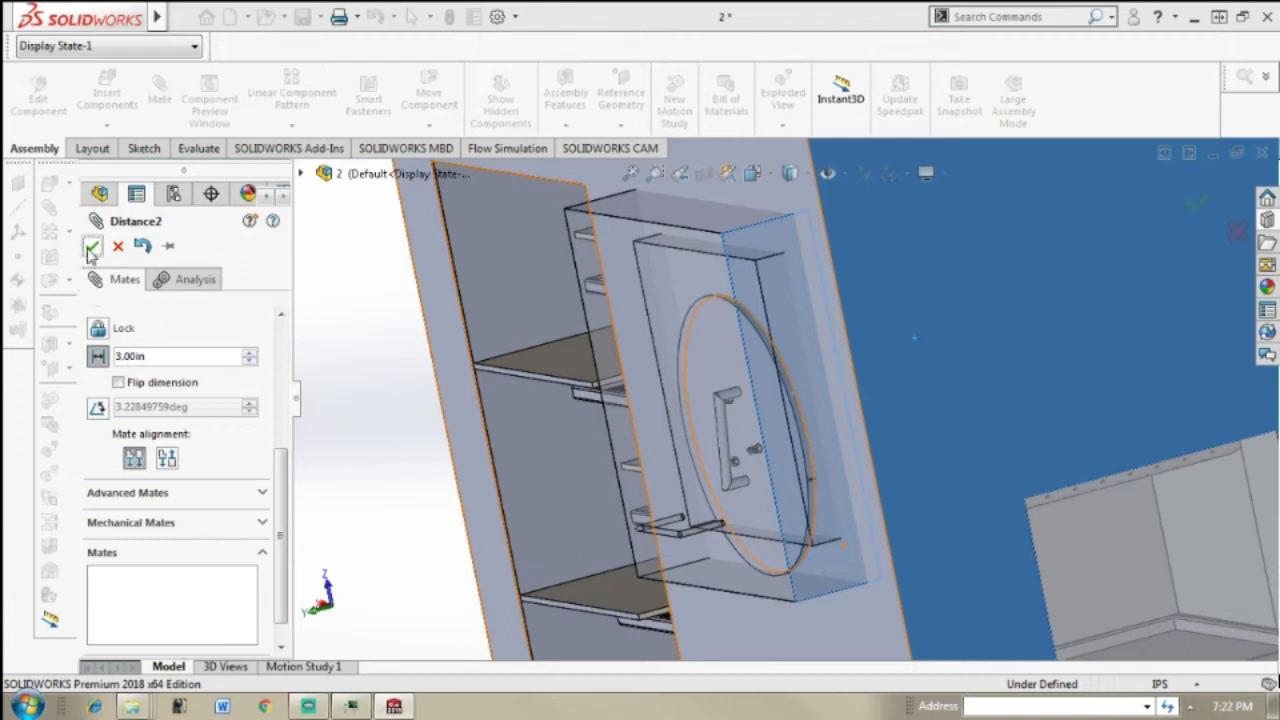
click(91, 247)
click(91, 250)
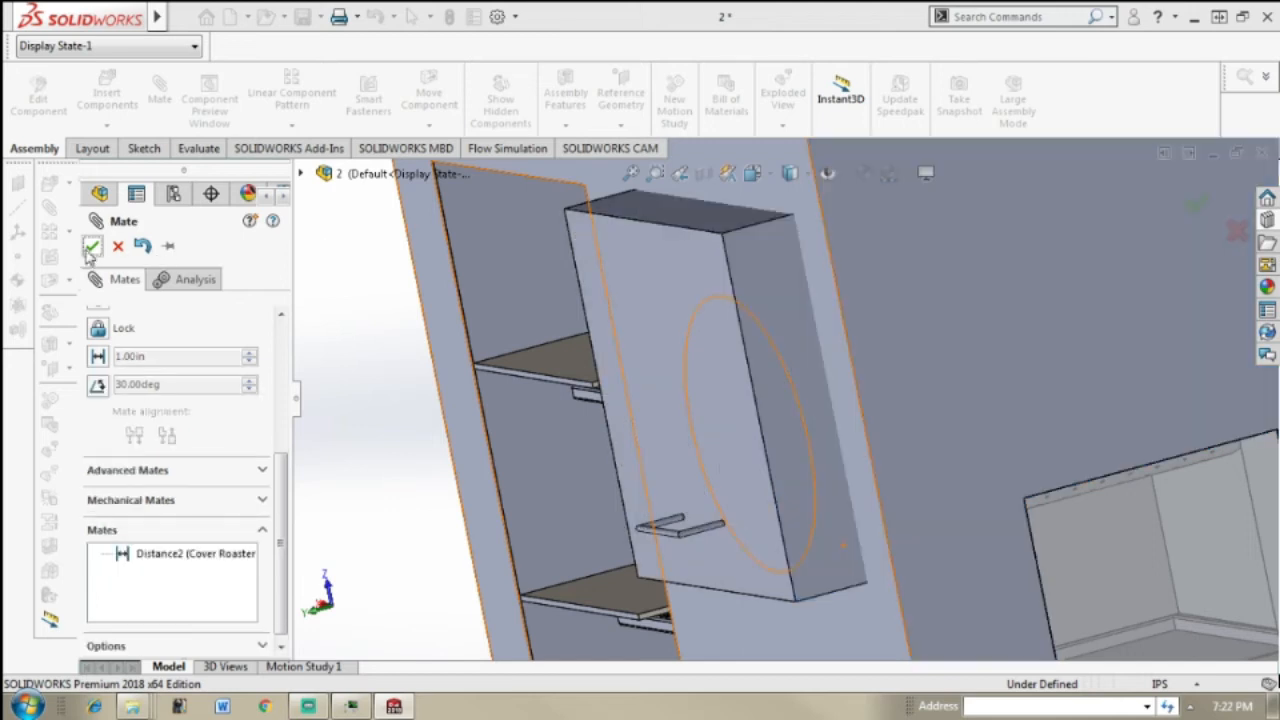
Step: Hide the oven body to expose the back of the Cover Roaster
scroll(804, 430, up, 3)
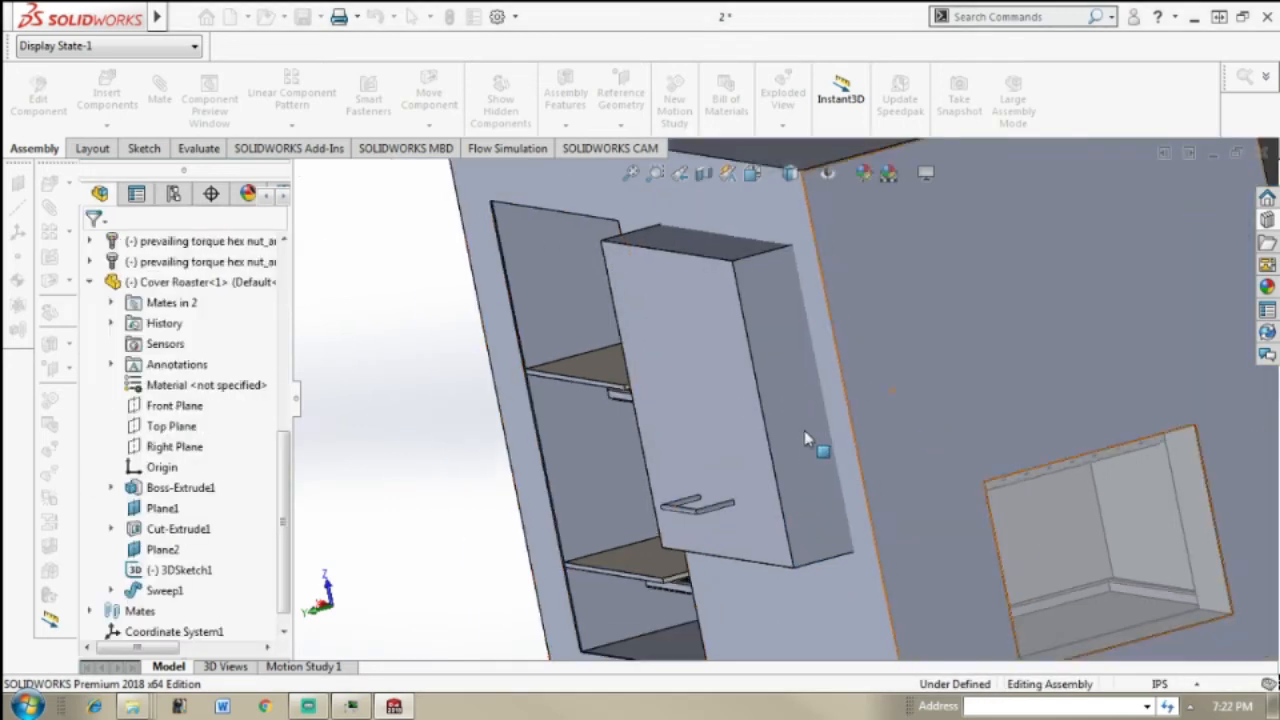
middle_drag(750, 467, 890, 385)
scroll(890, 385, up, 1)
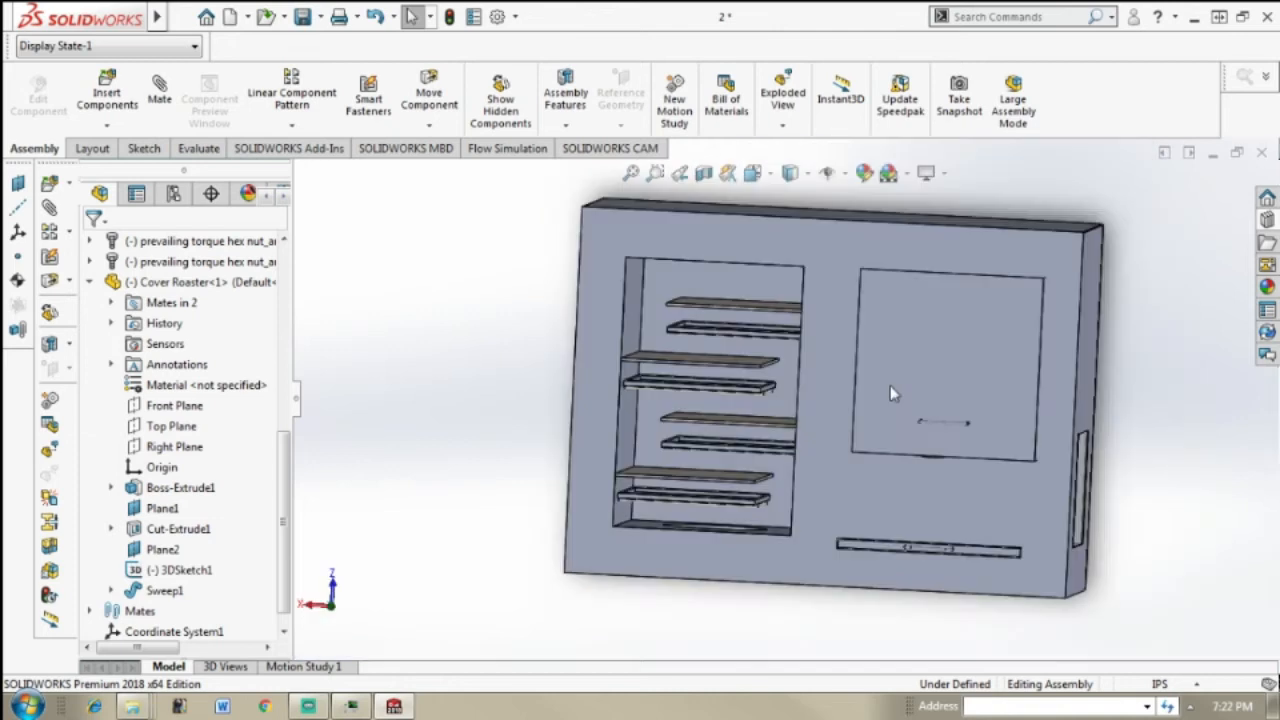
scroll(1047, 353, down, 1)
scroll(1047, 353, down, 3)
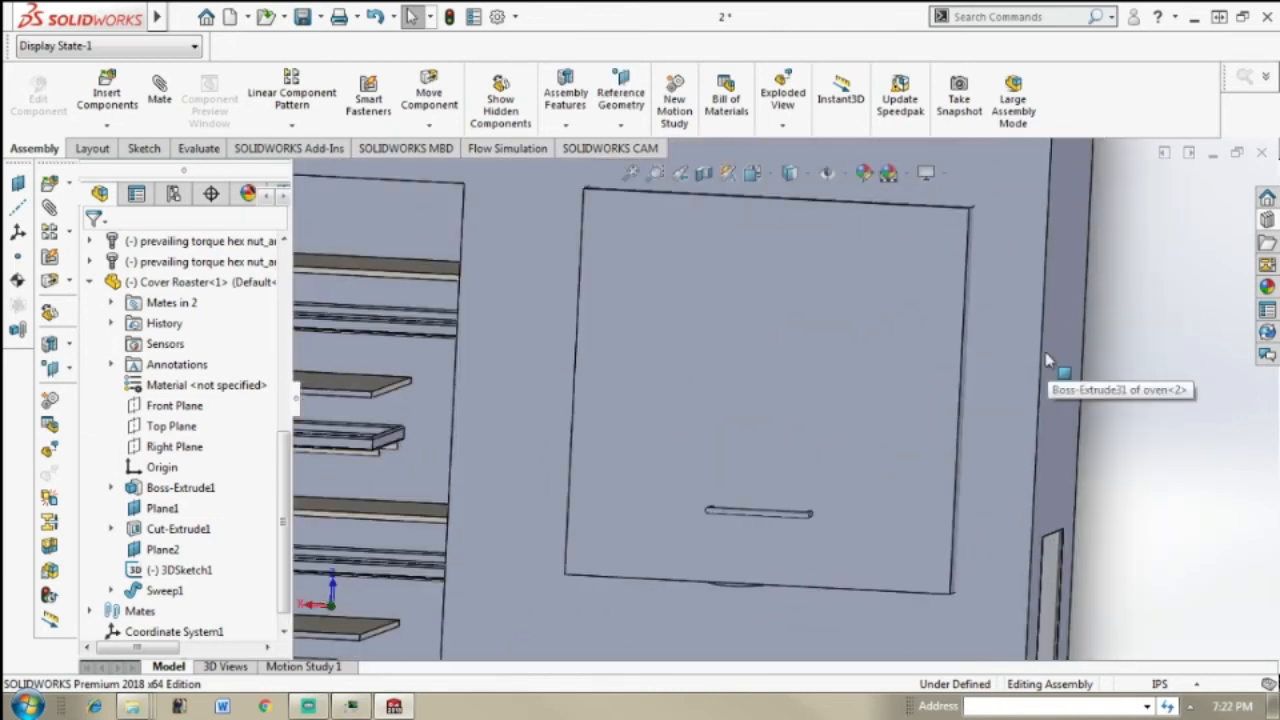
mouse_move(1047, 365)
middle_down()
mouse_move(933, 313)
mouse_move(1043, 361)
middle_up()
click(1095, 355)
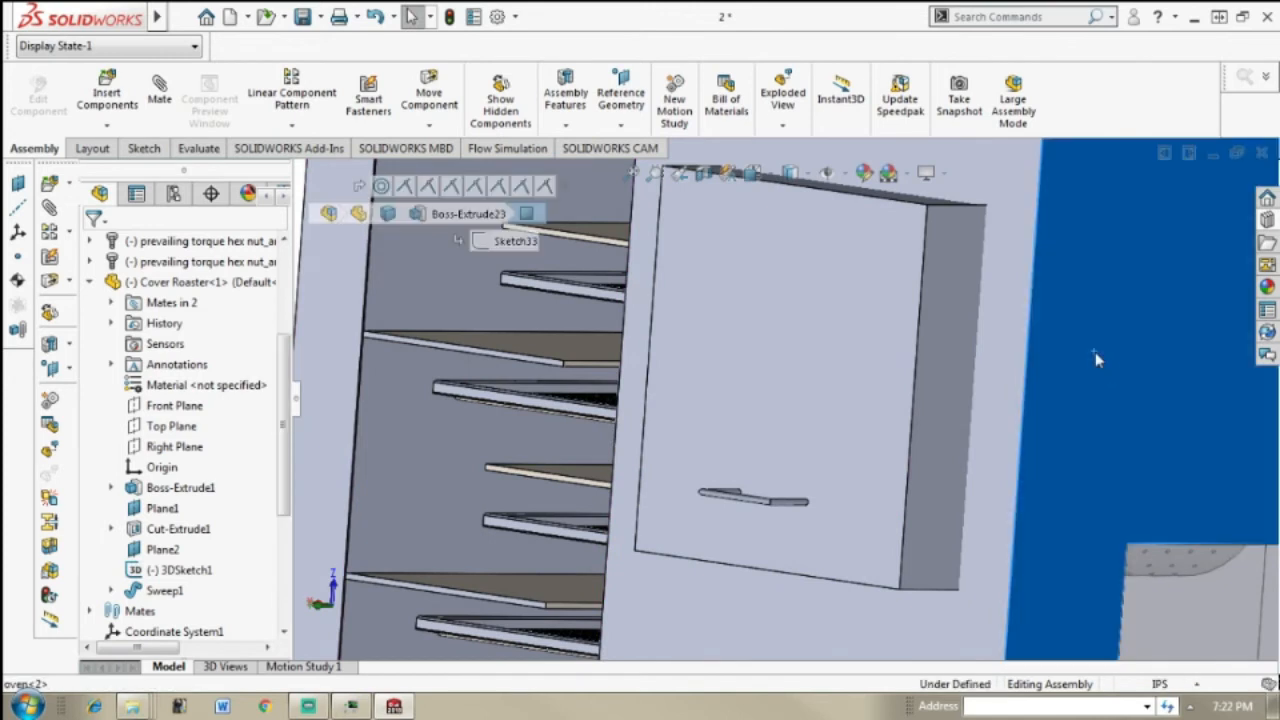
right_click(1095, 352)
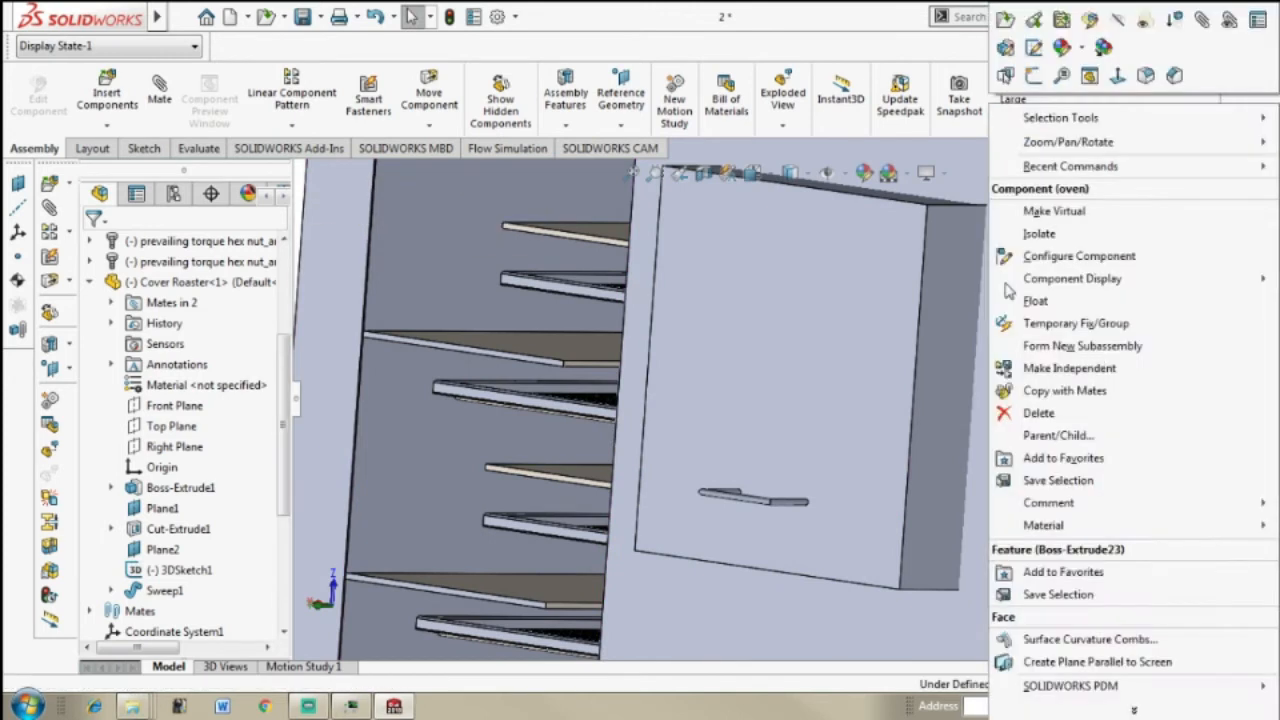
click(1118, 30)
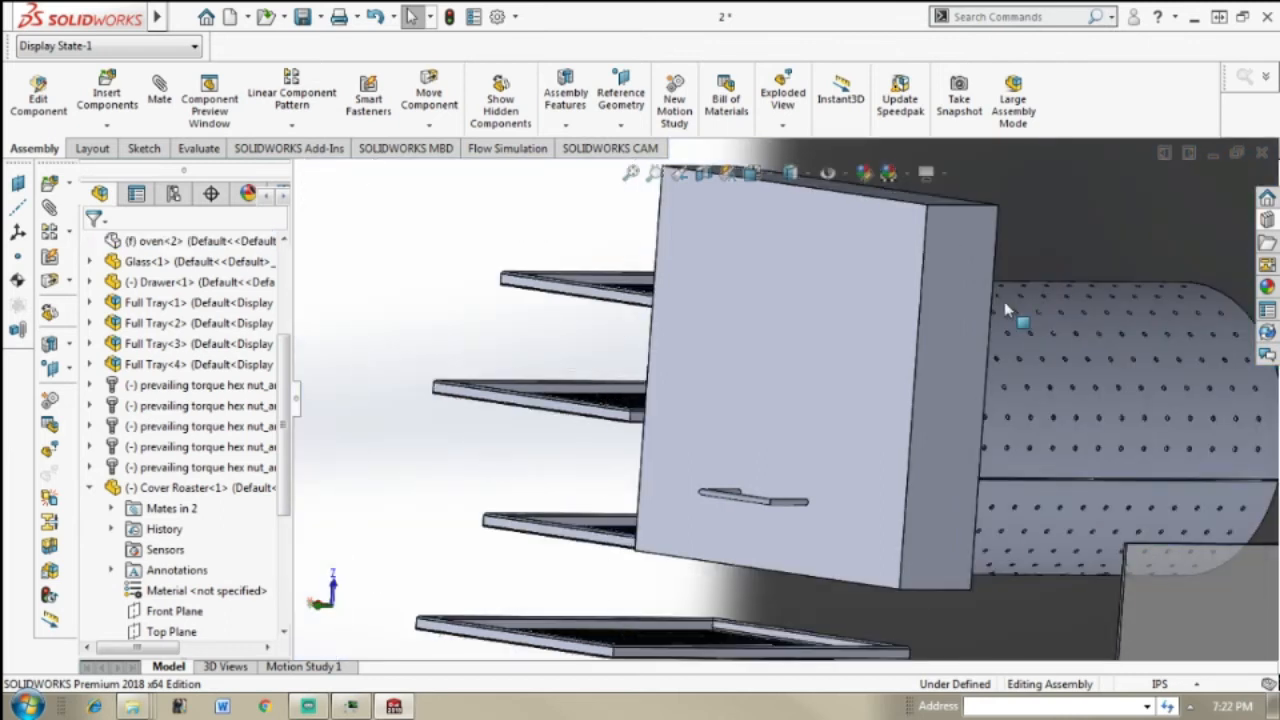
Step: Start a mate from the rear rim face of the Cover Roaster and show the oven body again
scroll(994, 282, up, 3)
middle_drag(998, 272, 766, 290)
click(676, 300)
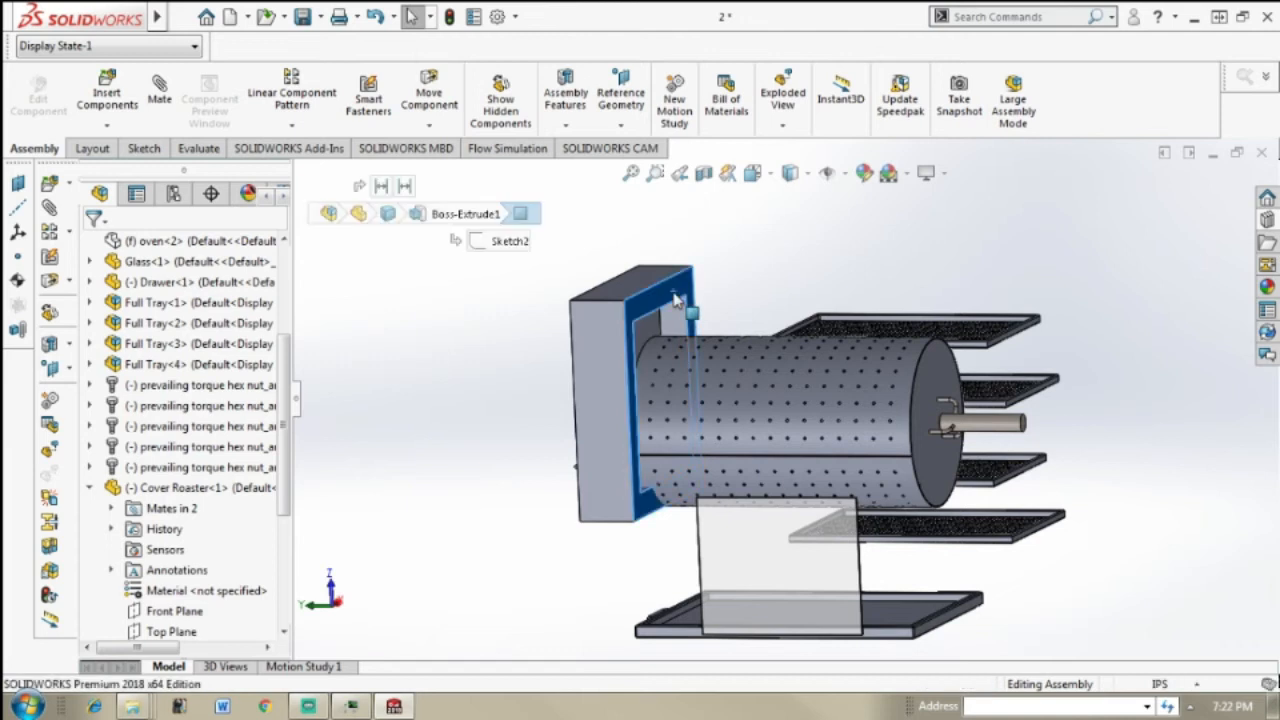
click(160, 98)
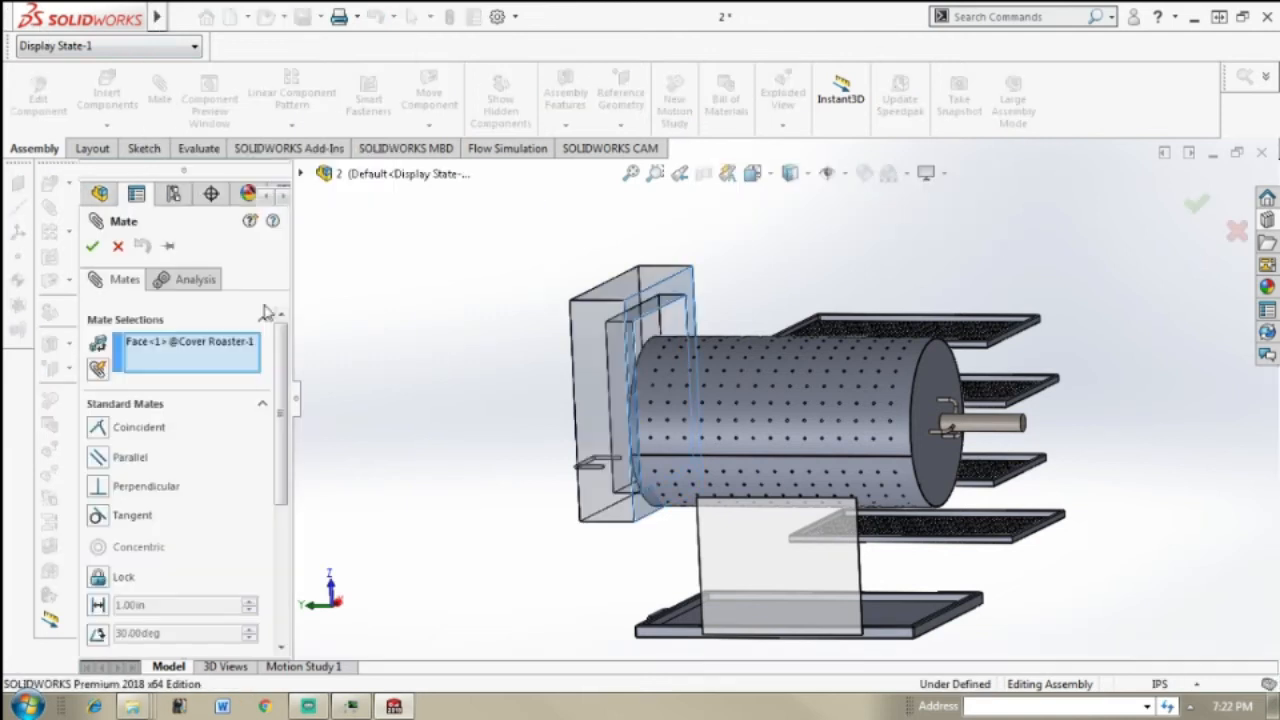
drag(173, 171, 213, 399)
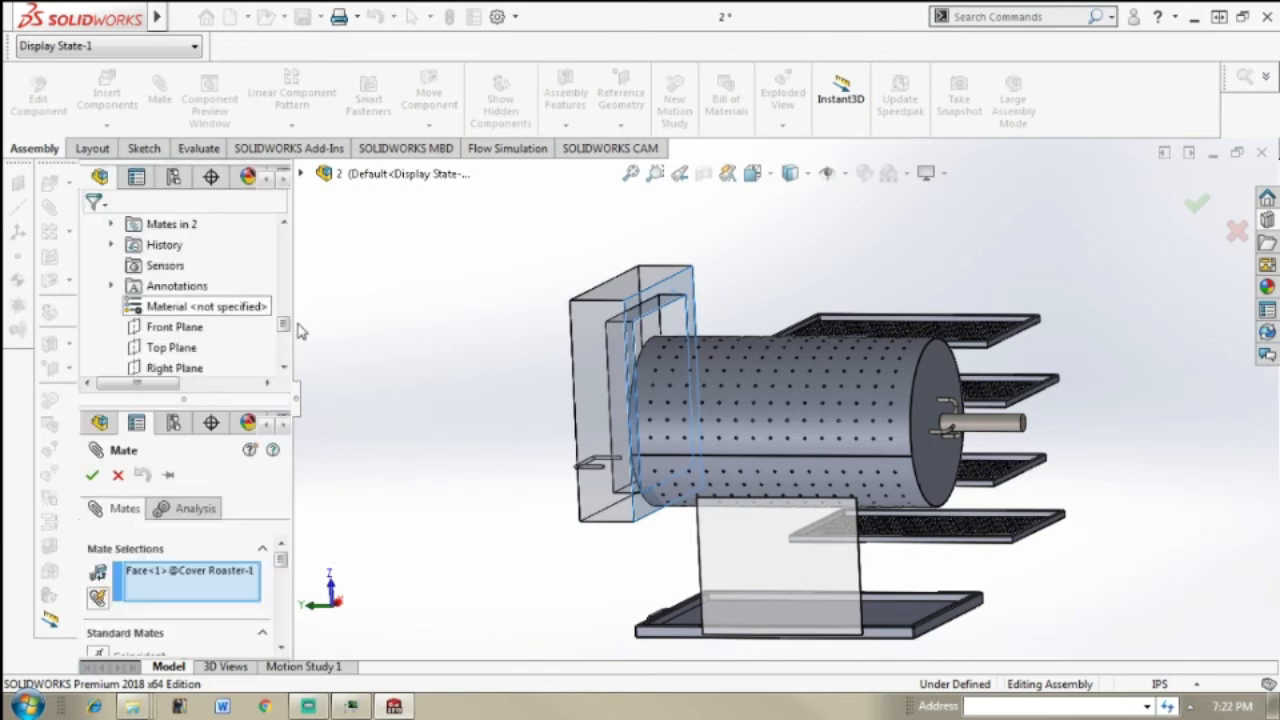
scroll(286, 300, down, 3)
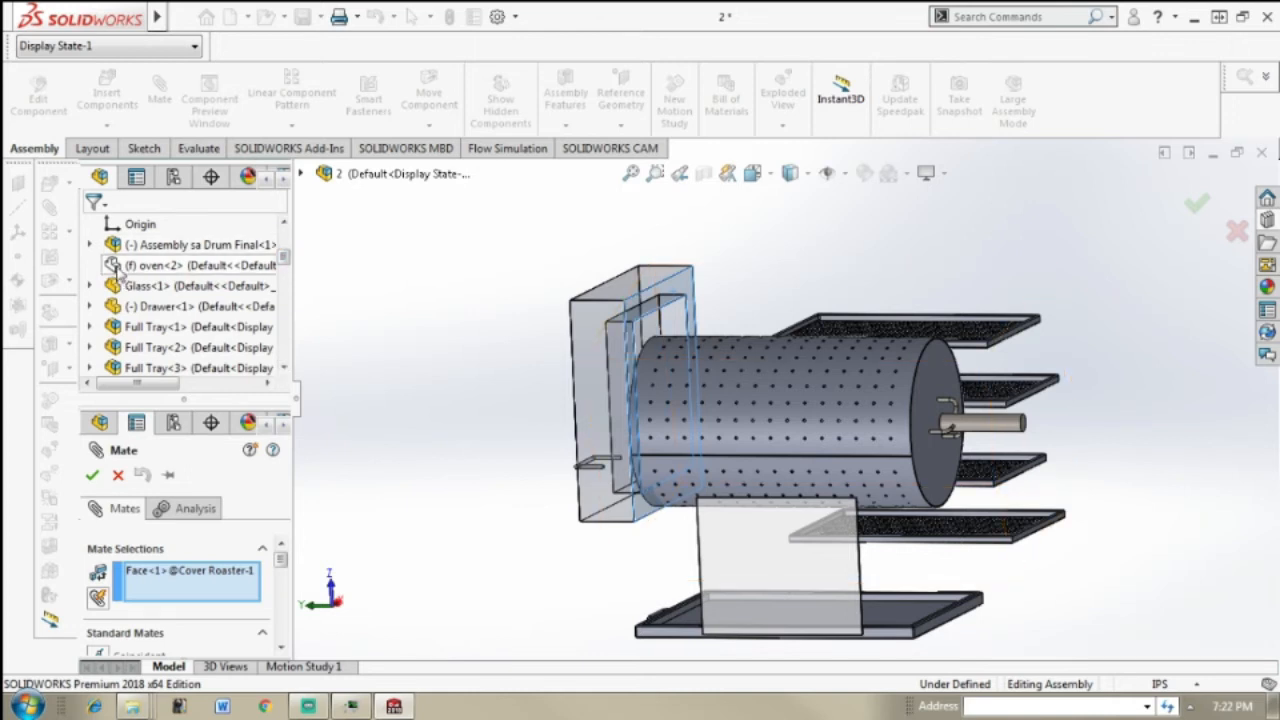
right_click(112, 268)
click(128, 297)
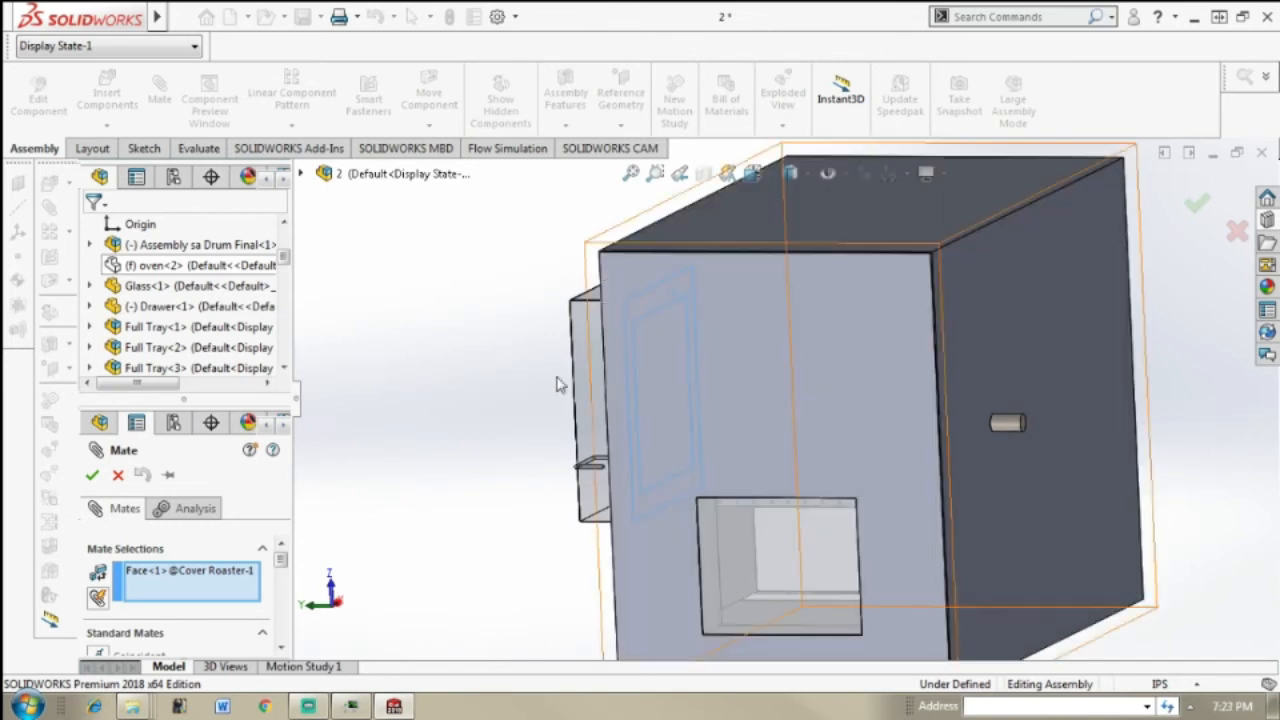
Step: Mate the Cover Roaster's rear rim face coincident with the oven's front face
middle_drag(557, 384, 628, 363)
scroll(628, 363, up, 1)
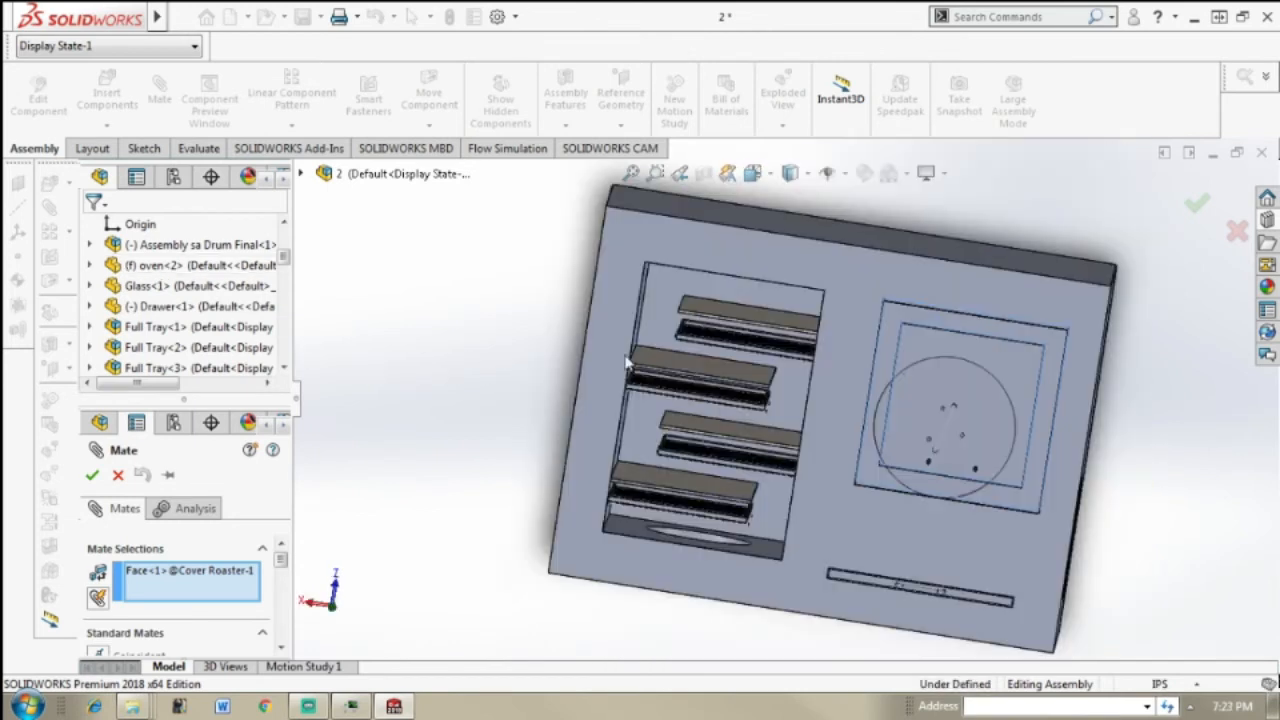
click(972, 288)
click(1020, 305)
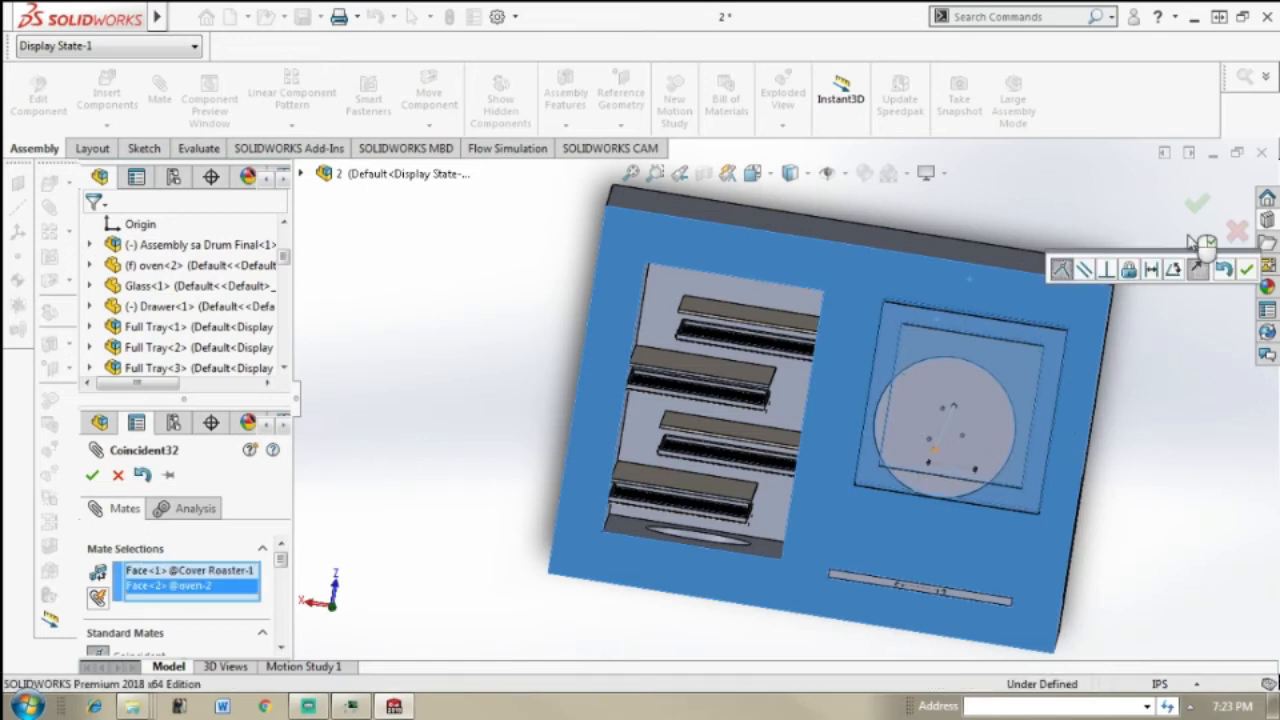
click(1198, 268)
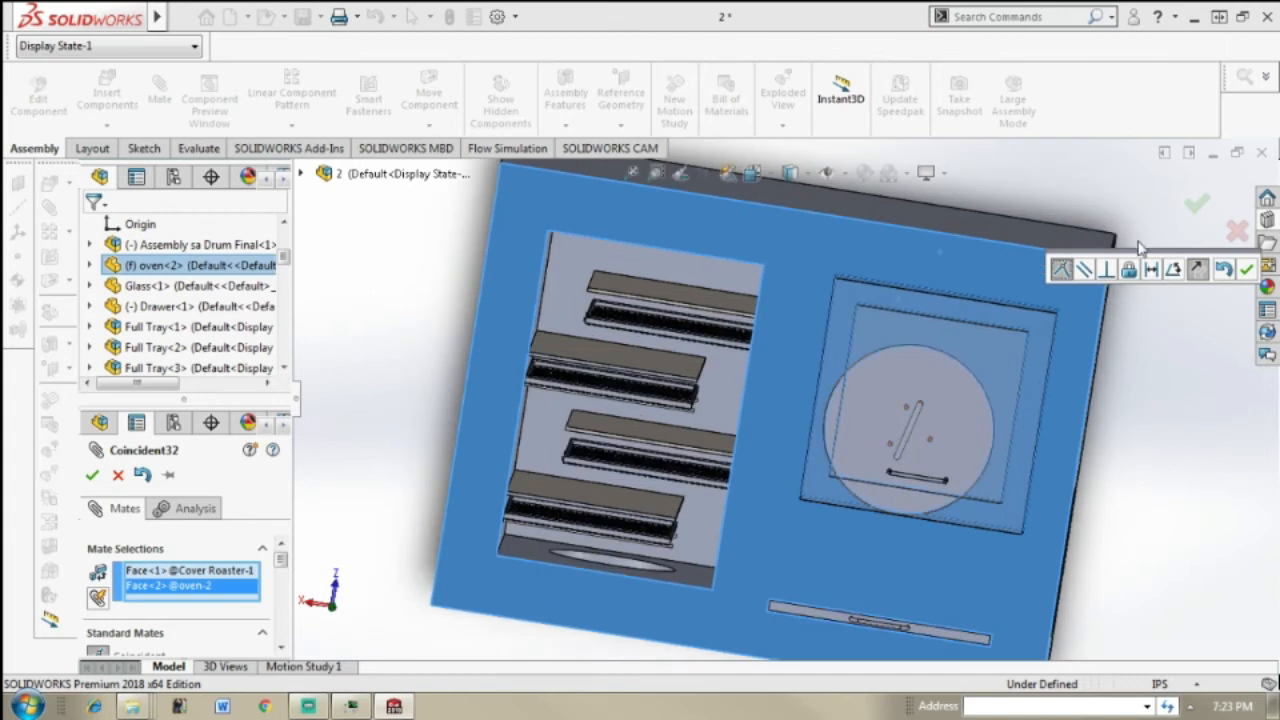
click(1199, 204)
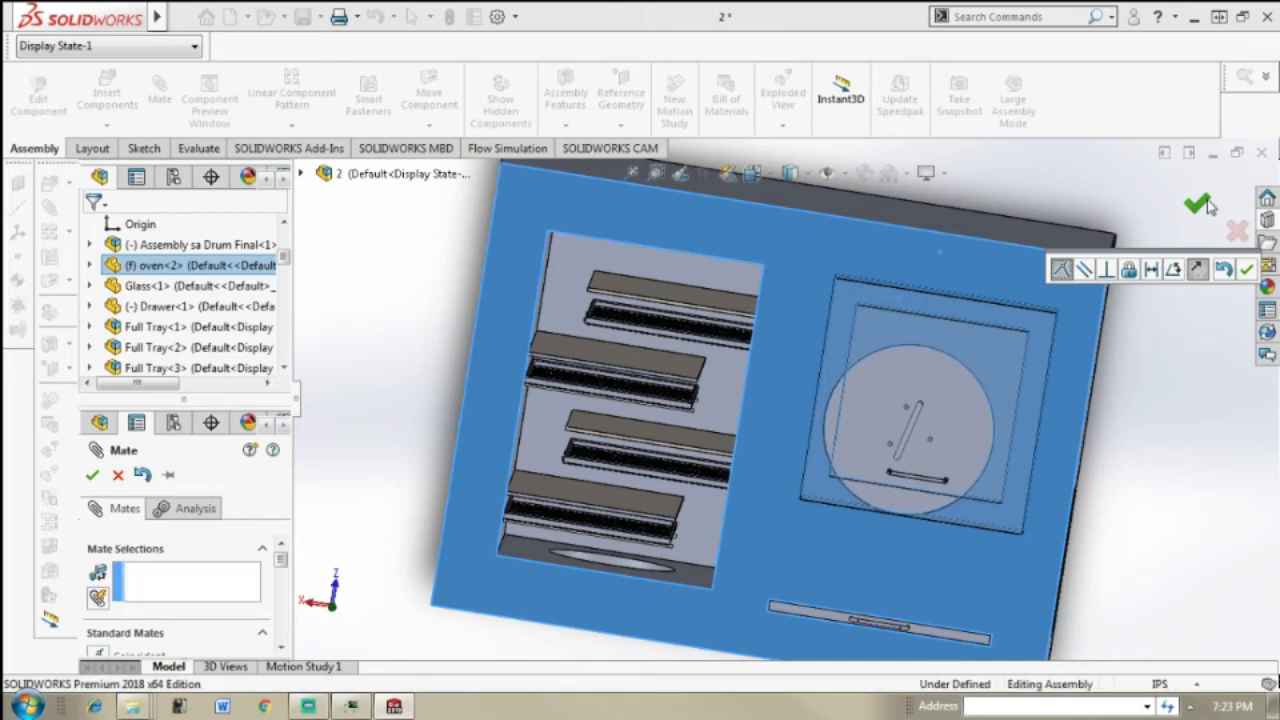
click(1205, 202)
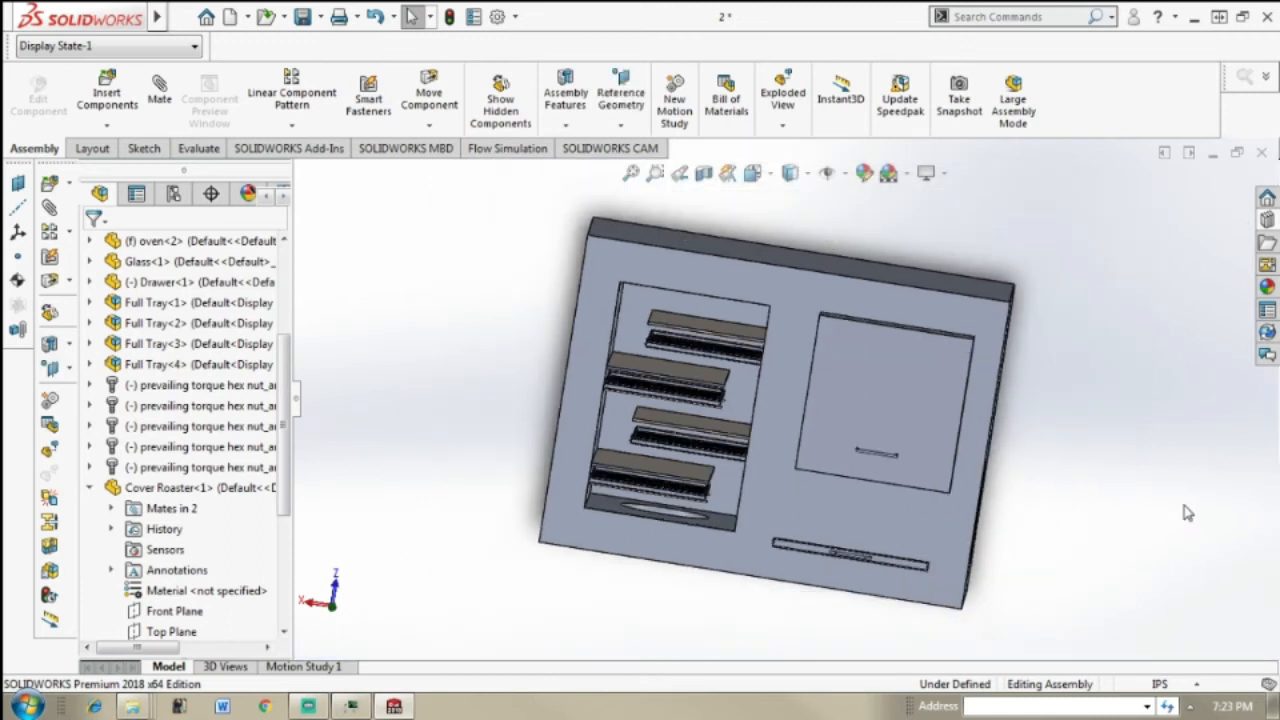
middle_drag(1141, 489, 1186, 489)
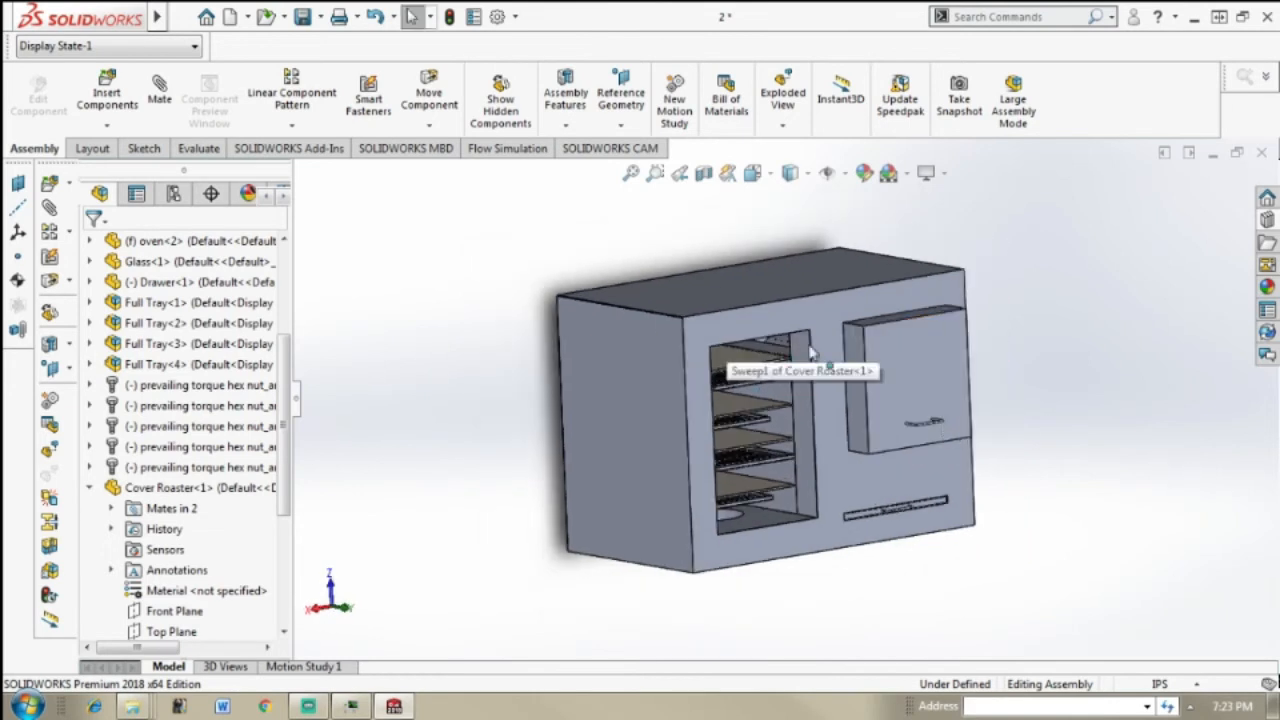
scroll(775, 380, down, 4)
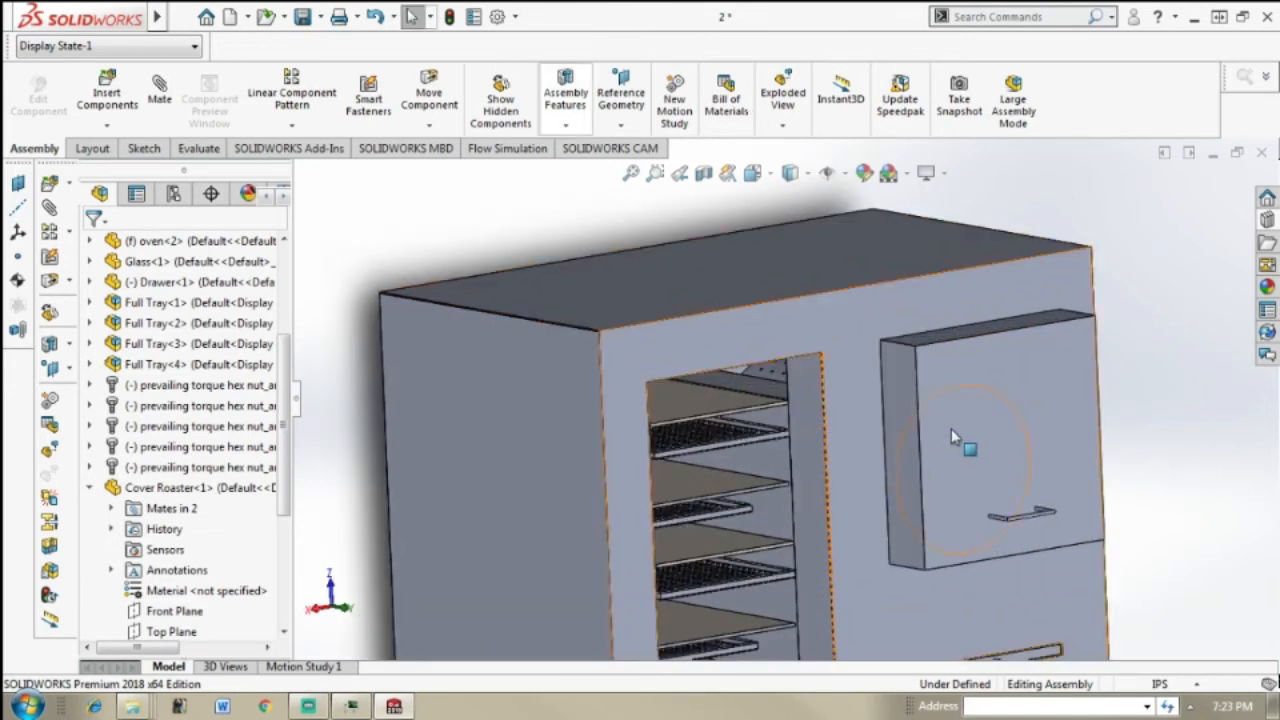
Step: Insert the Cover Dryer part from the Design with Simulation 1 folder into the assembly
scroll(951, 437, up, 5)
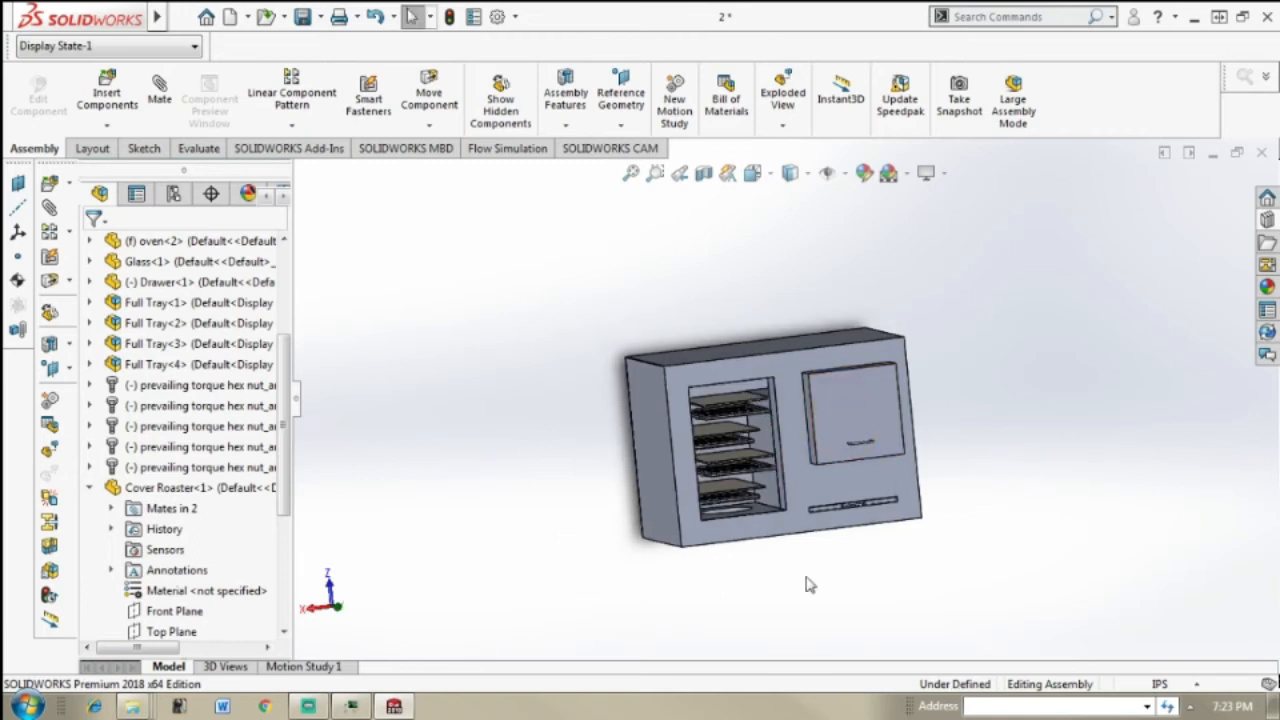
scroll(783, 540, down, 3)
scroll(745, 318, up, 3)
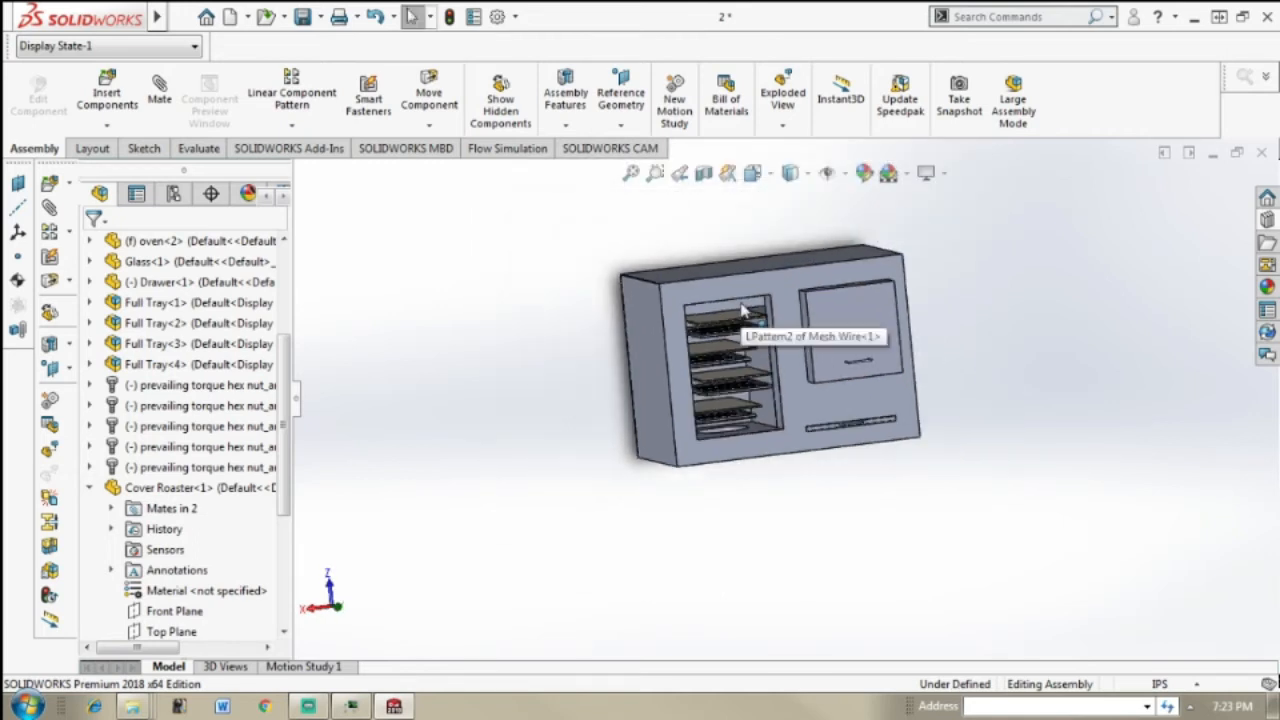
scroll(742, 312, down, 3)
scroll(805, 545, down, 1)
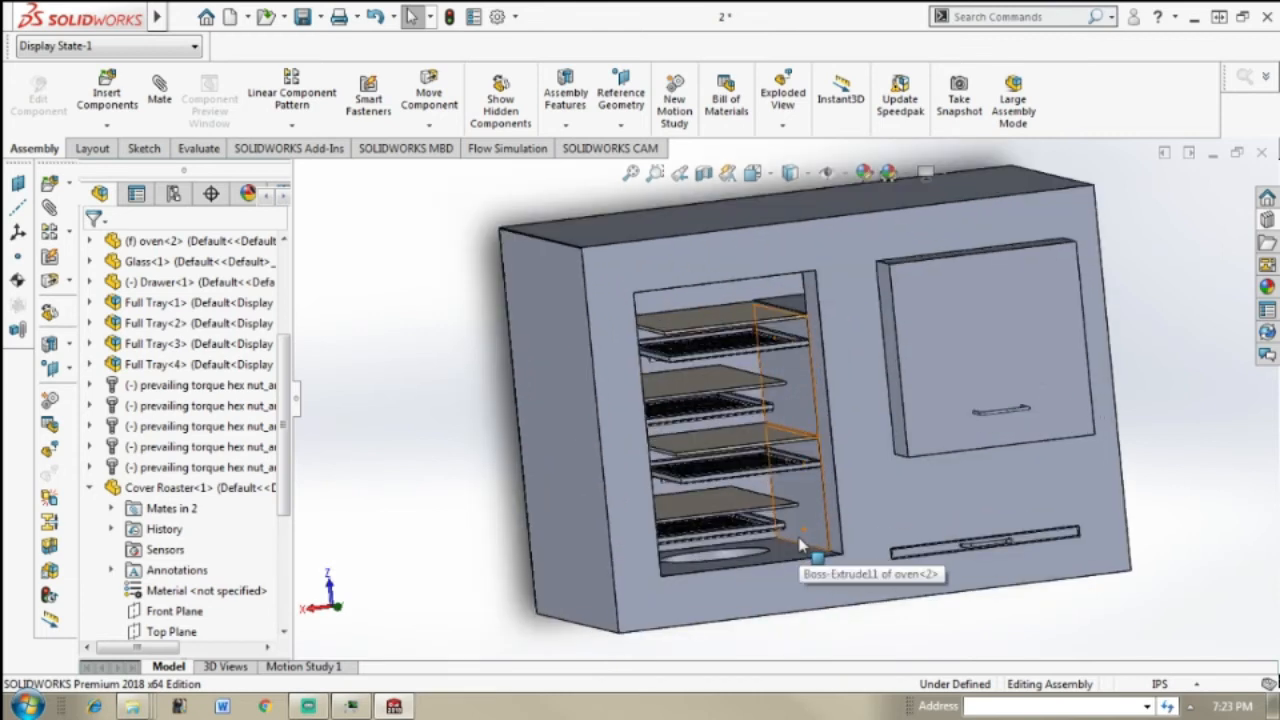
click(108, 100)
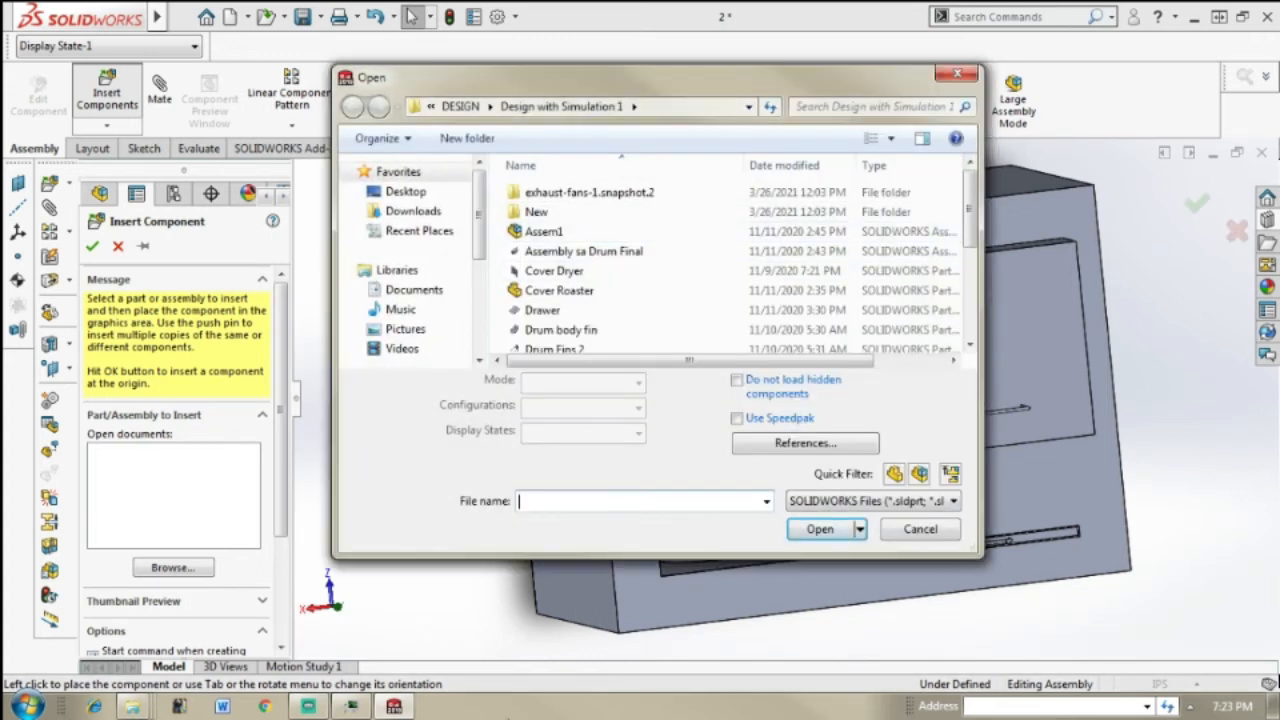
mouse_move(958, 228)
mouse_down()
mouse_move(993, 300)
mouse_move(991, 233)
mouse_move(997, 297)
mouse_move(973, 207)
mouse_move(972, 228)
mouse_up()
click(706, 222)
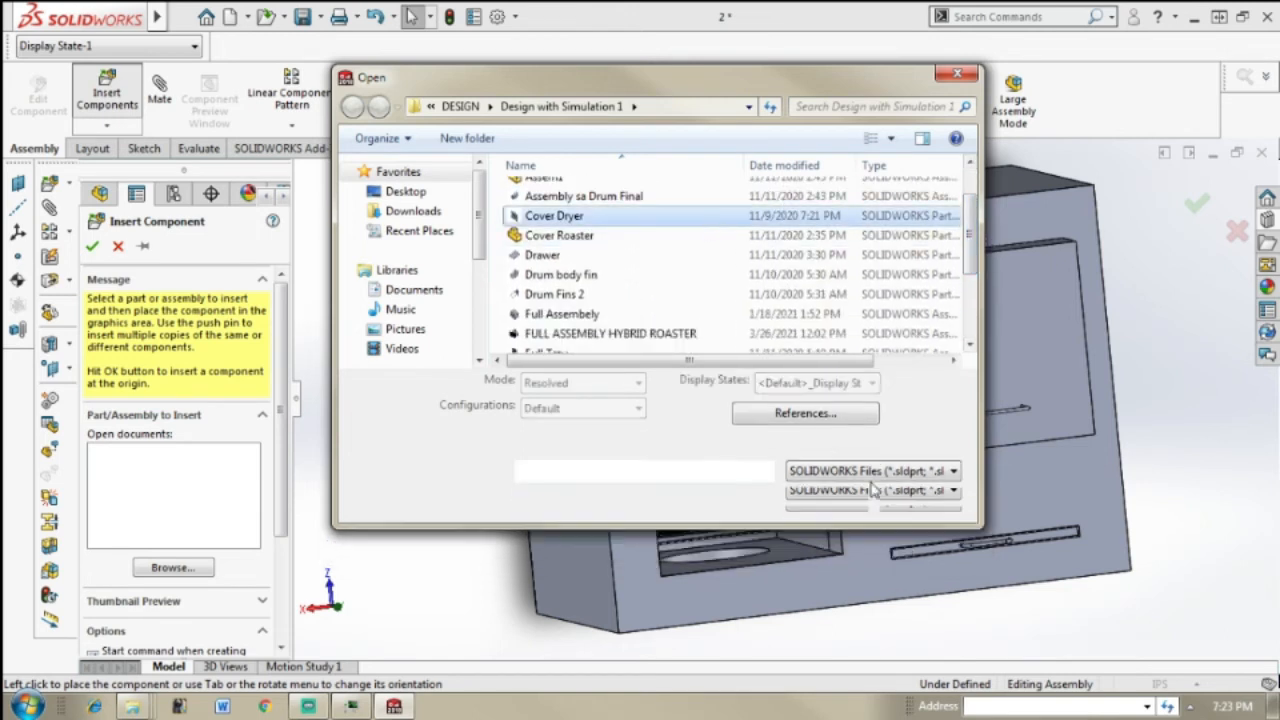
click(812, 499)
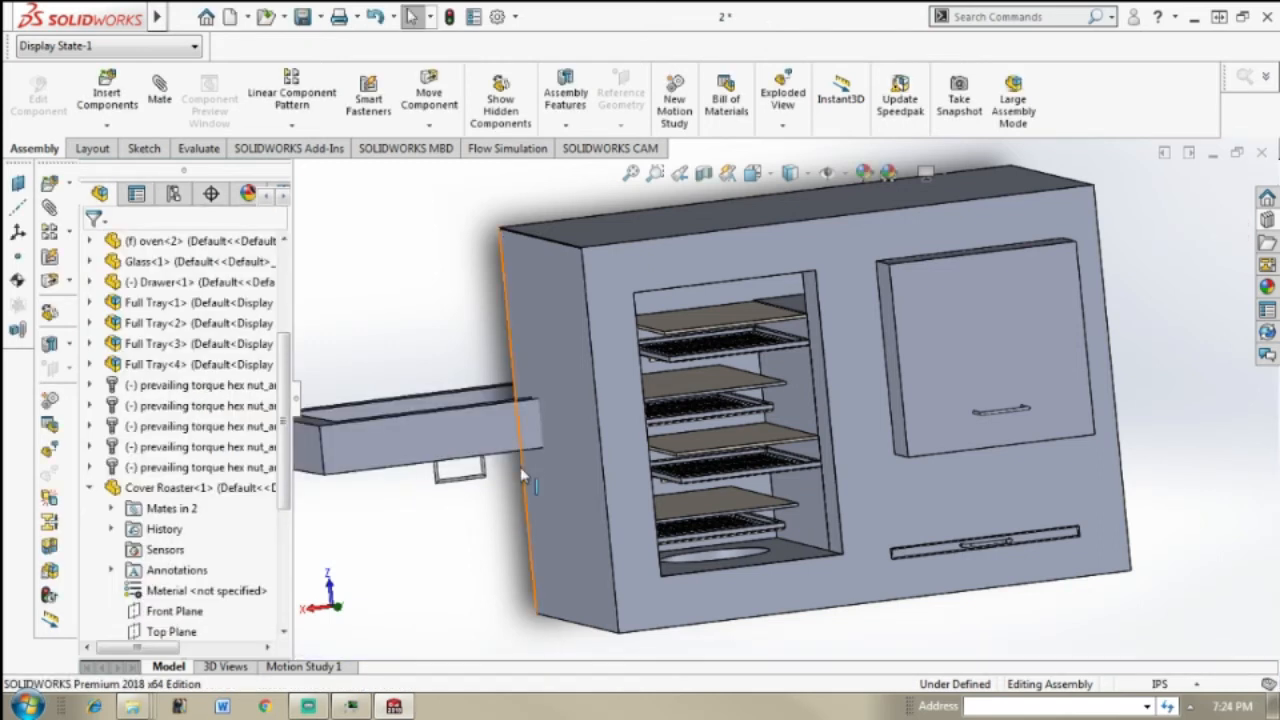
Step: Delete the coincident mate that holds the Cover Roaster against the oven's front face
scroll(520, 467, up, 5)
middle_drag(520, 467, 780, 423)
scroll(918, 416, down, 4)
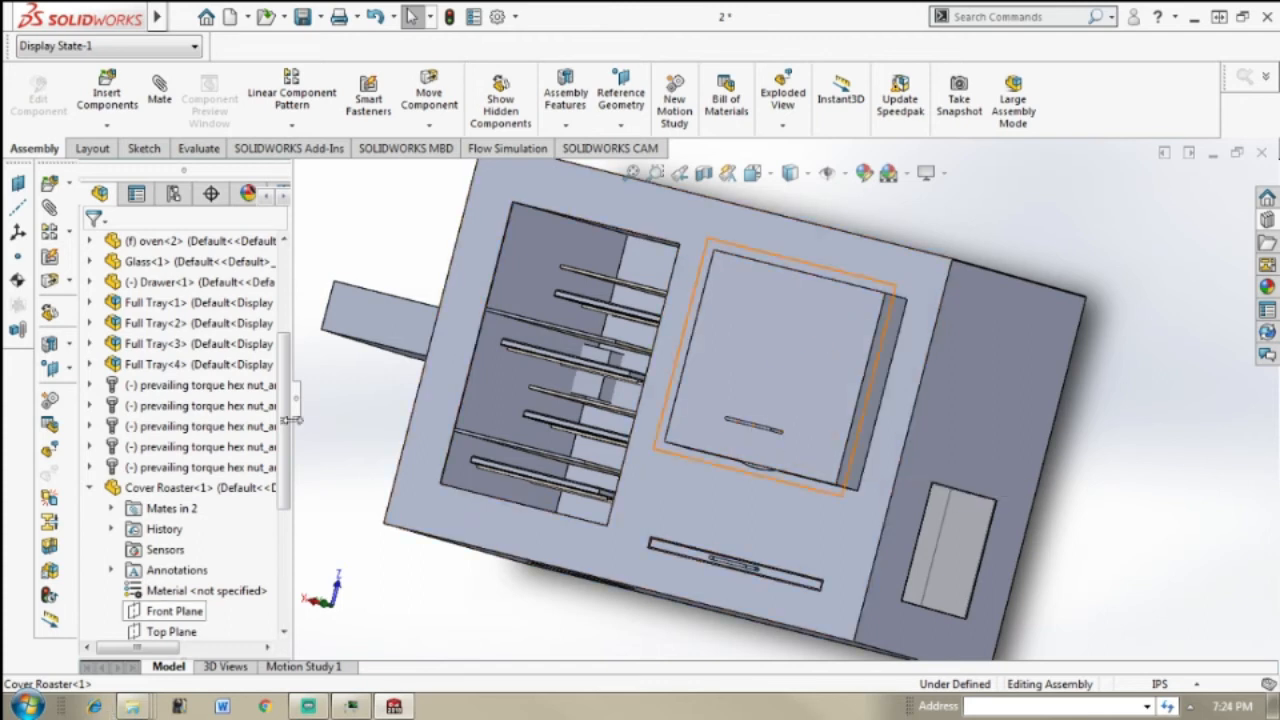
click(90, 487)
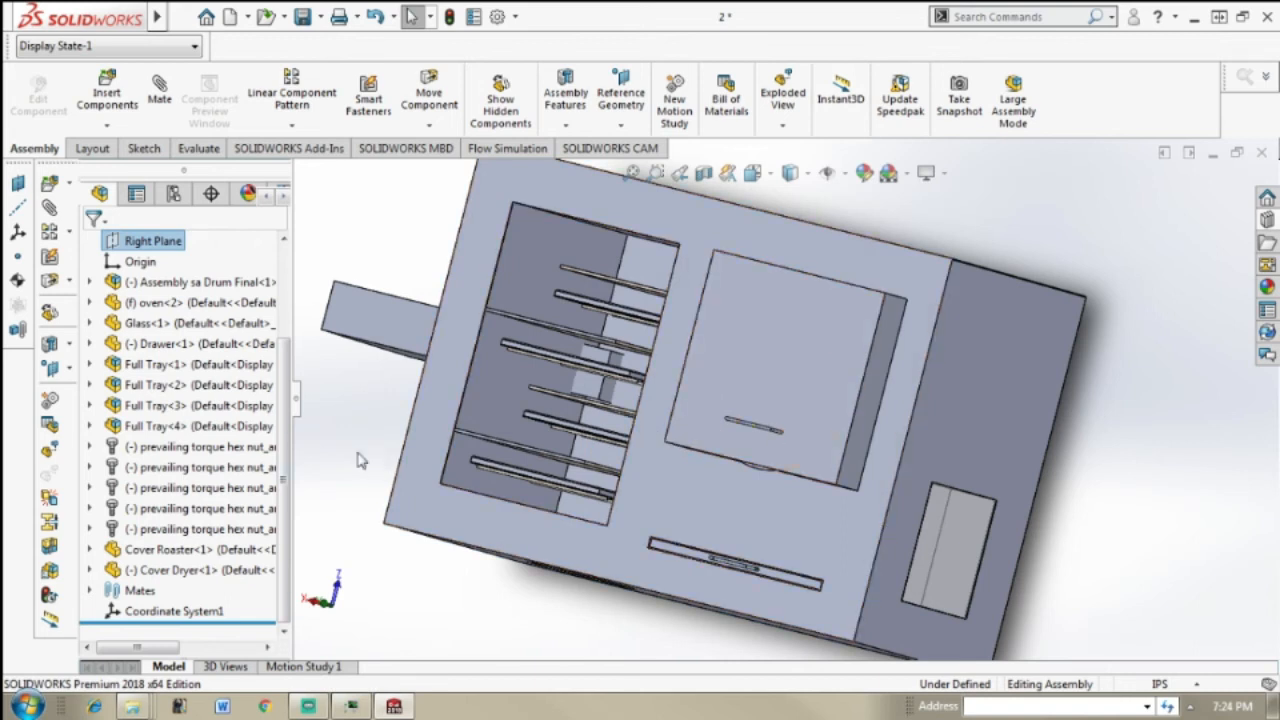
click(160, 550)
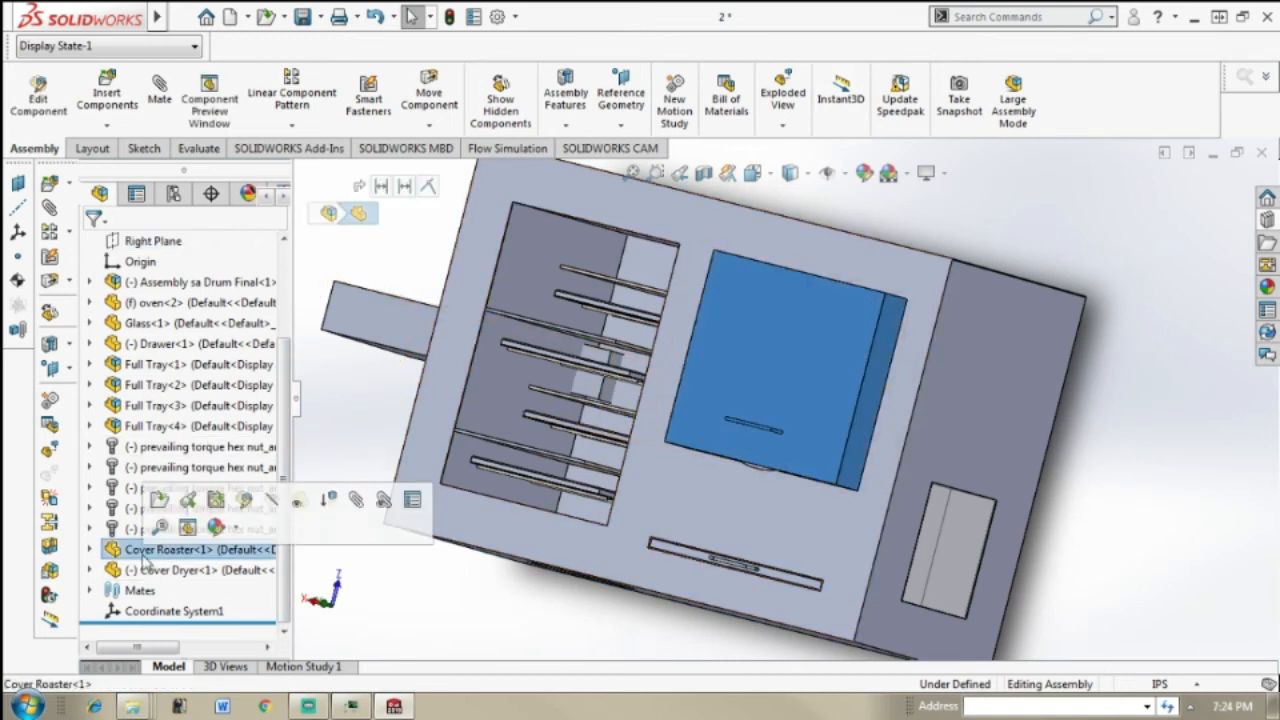
click(90, 550)
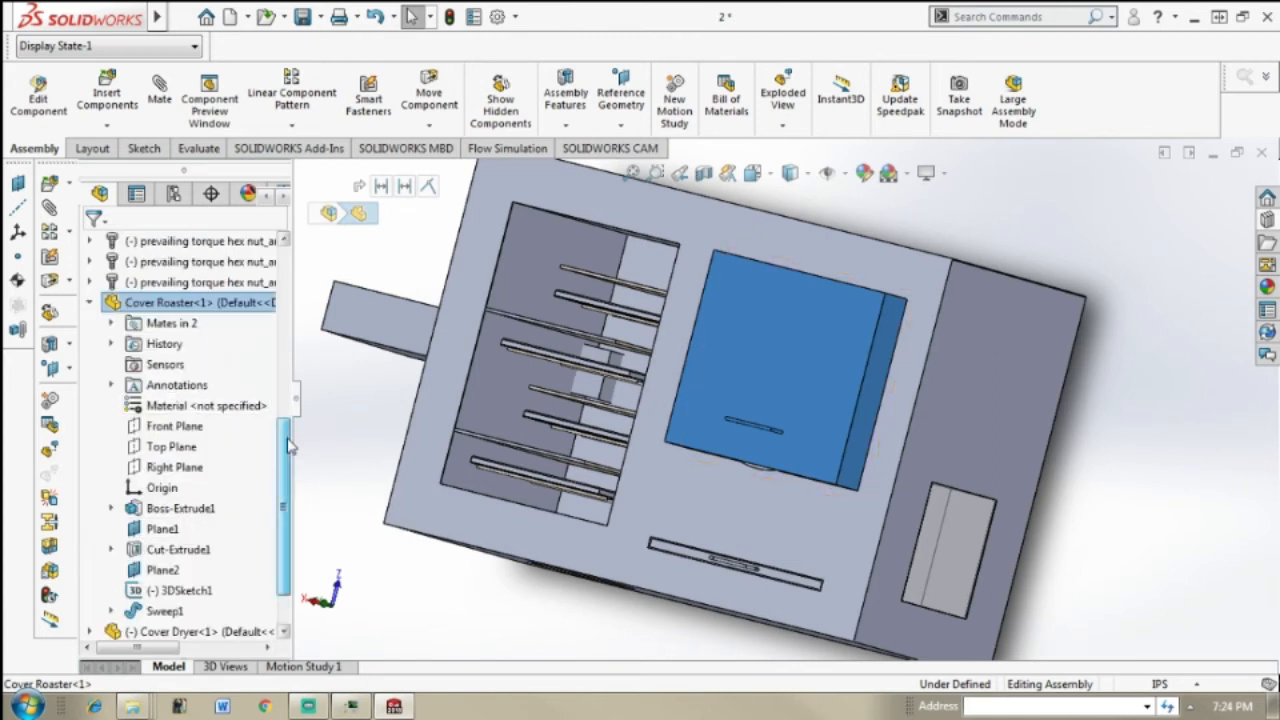
drag(286, 446, 288, 457)
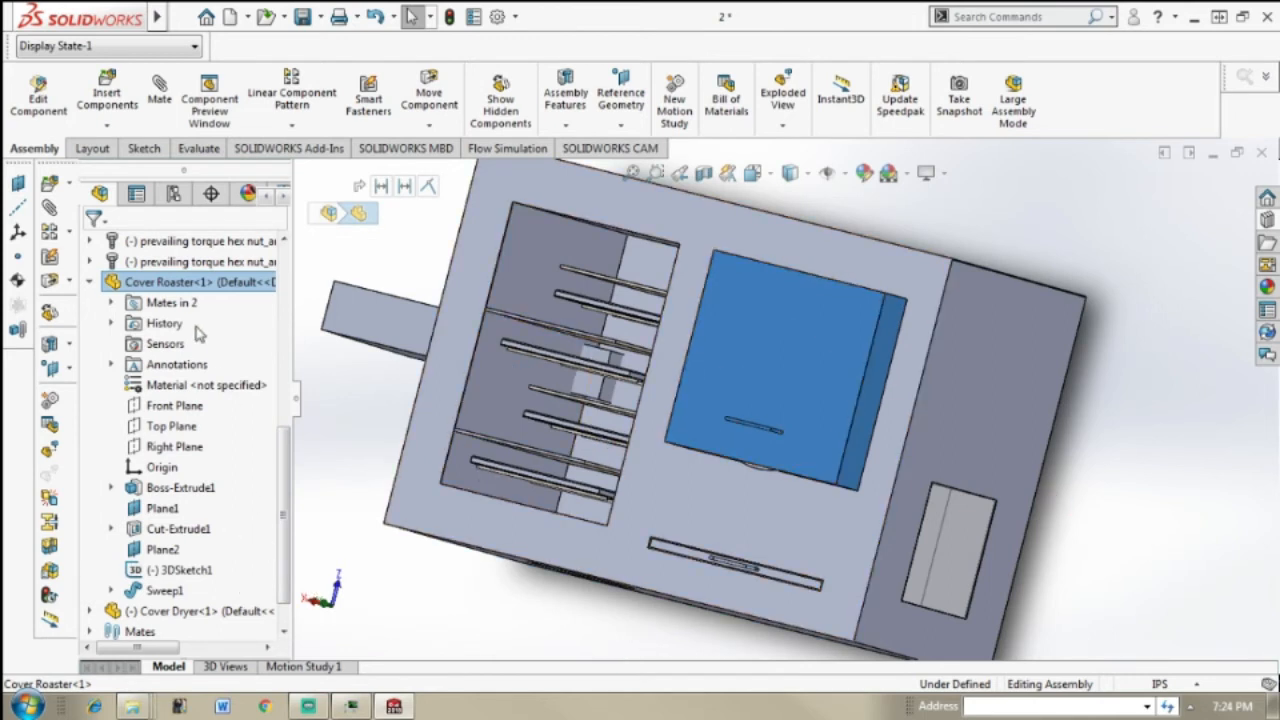
click(112, 303)
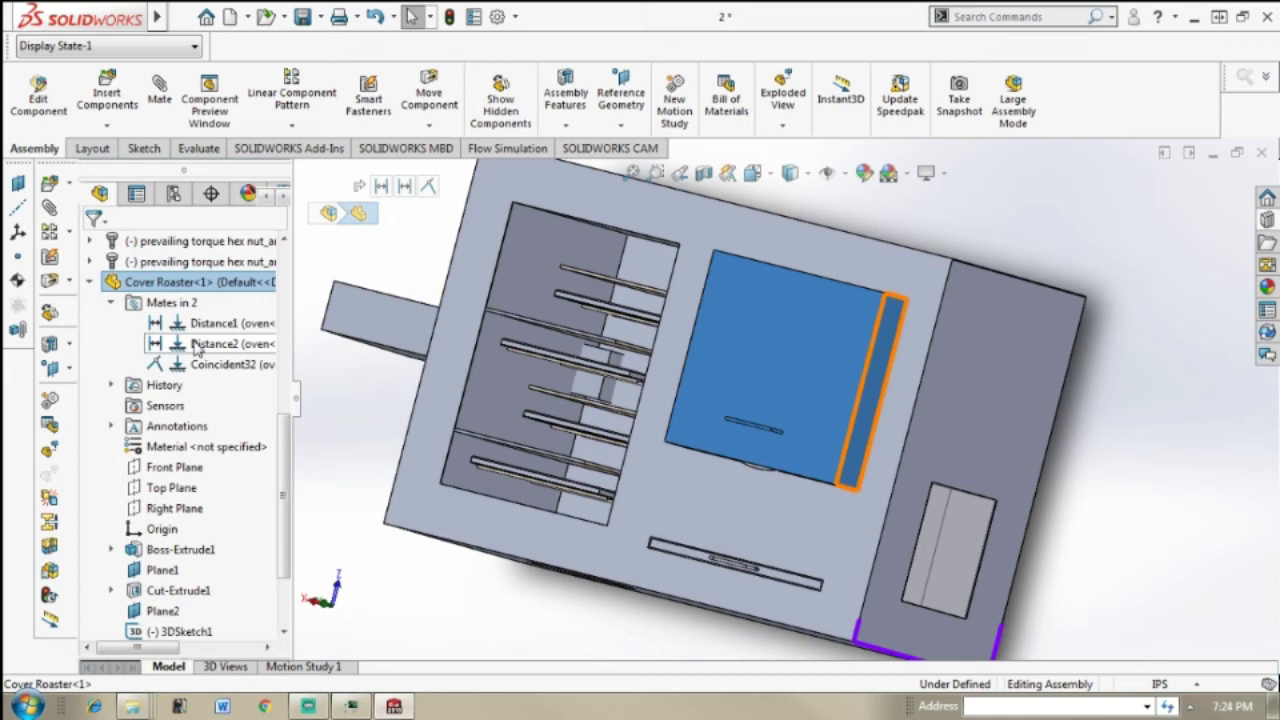
click(228, 365)
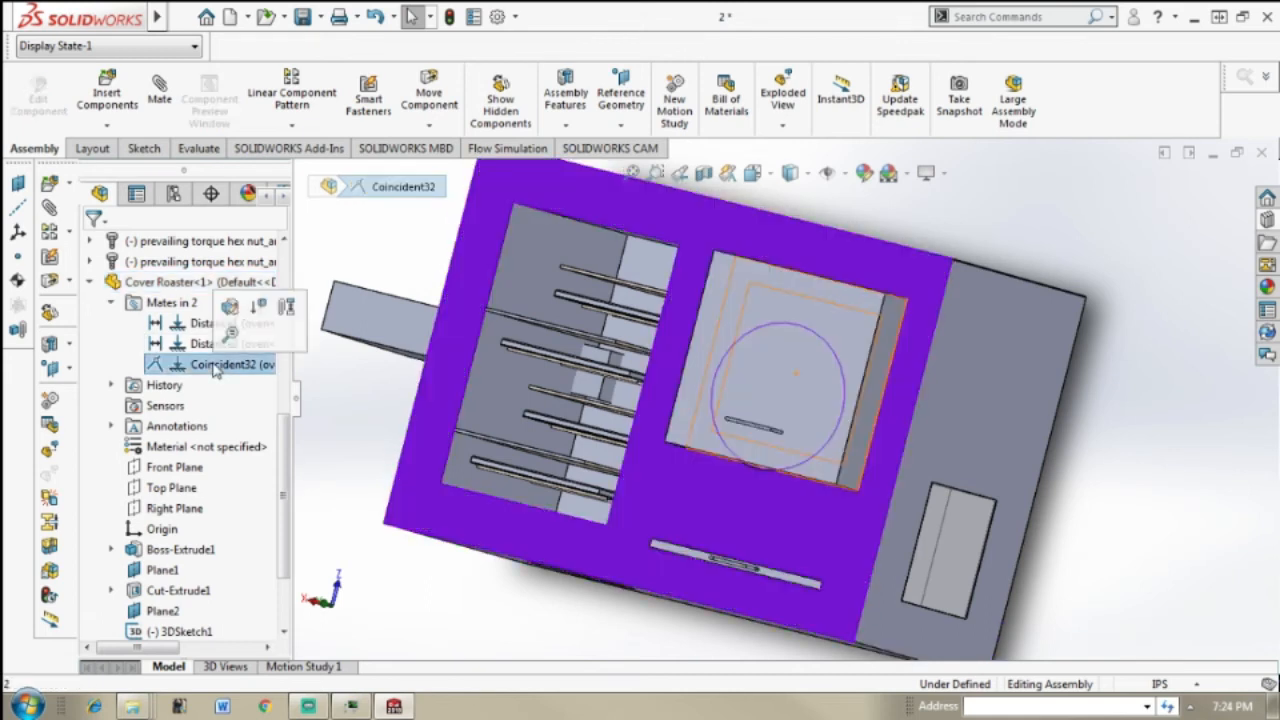
key(Delete)
key(Return)
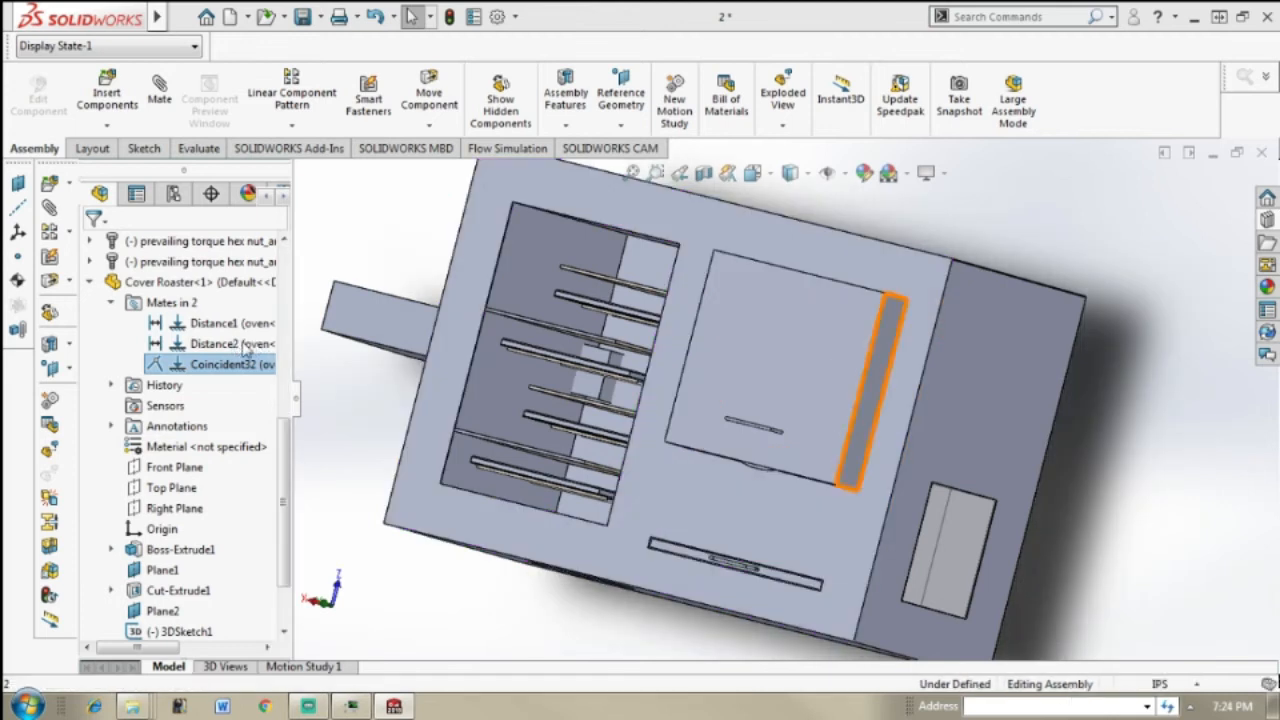
Step: Delete both distance mates between the Cover Roaster and the oven
click(236, 343)
key(Delete)
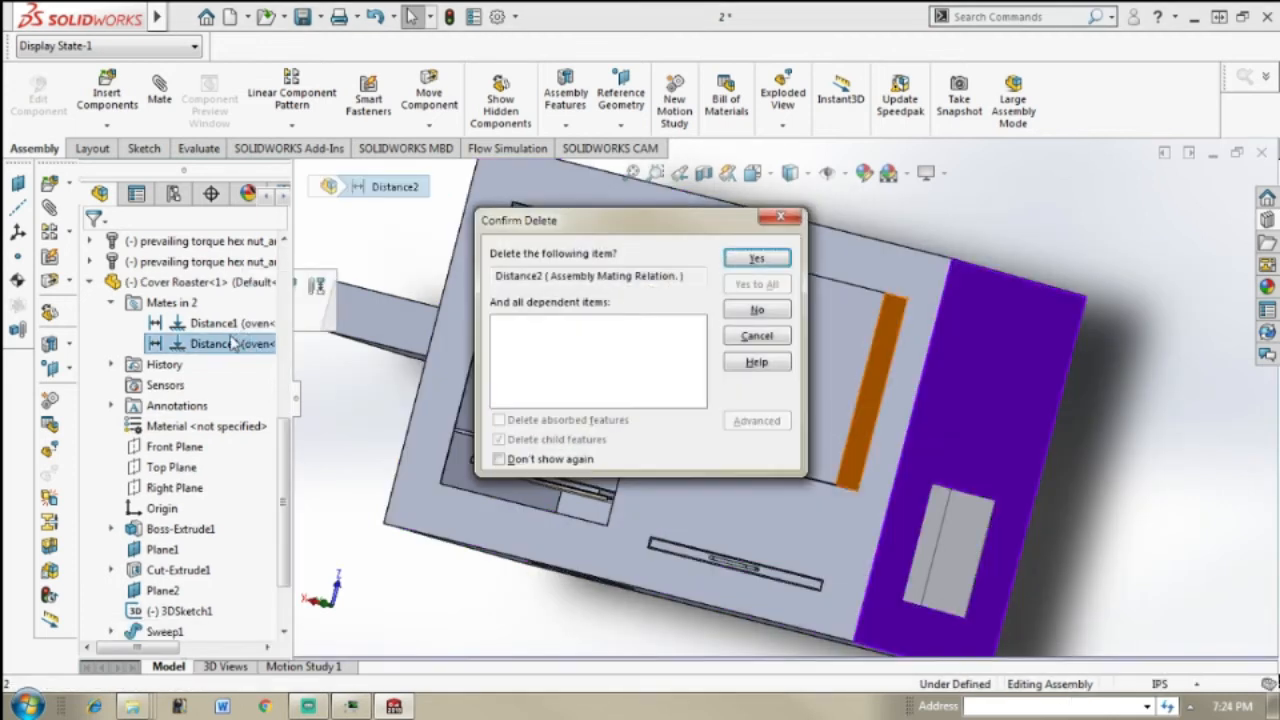
key(Return)
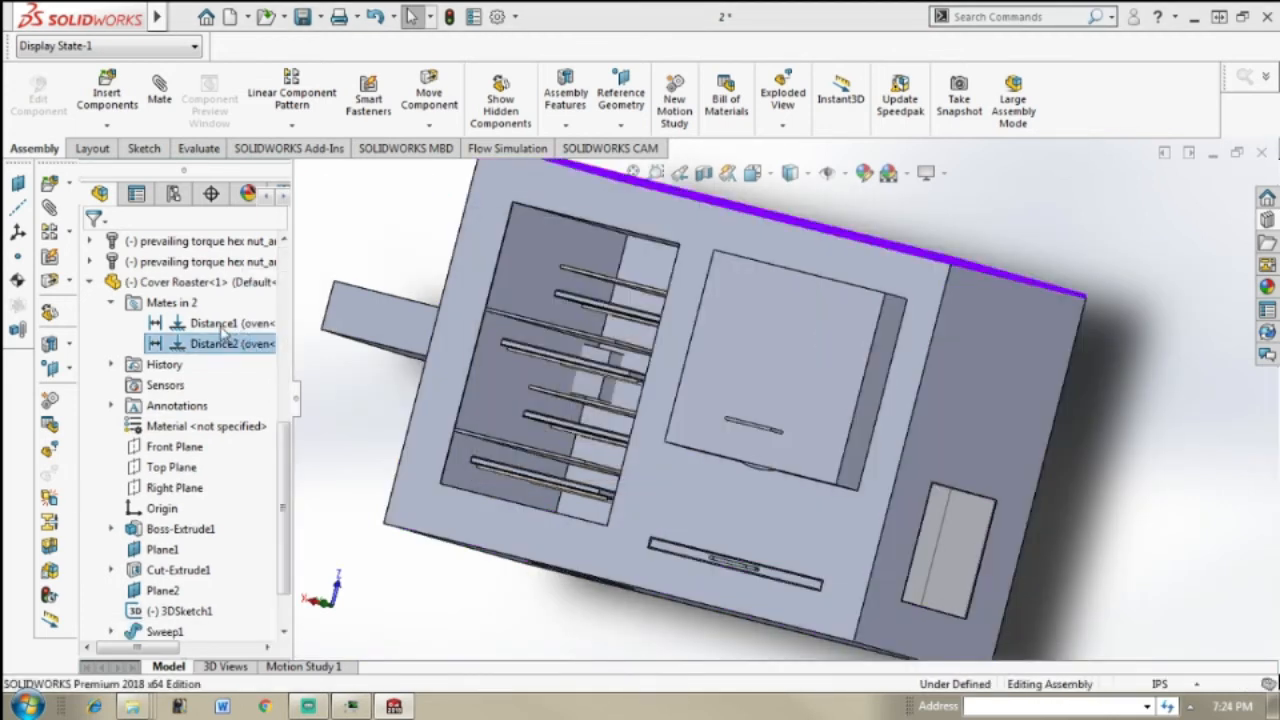
click(224, 326)
key(Delete)
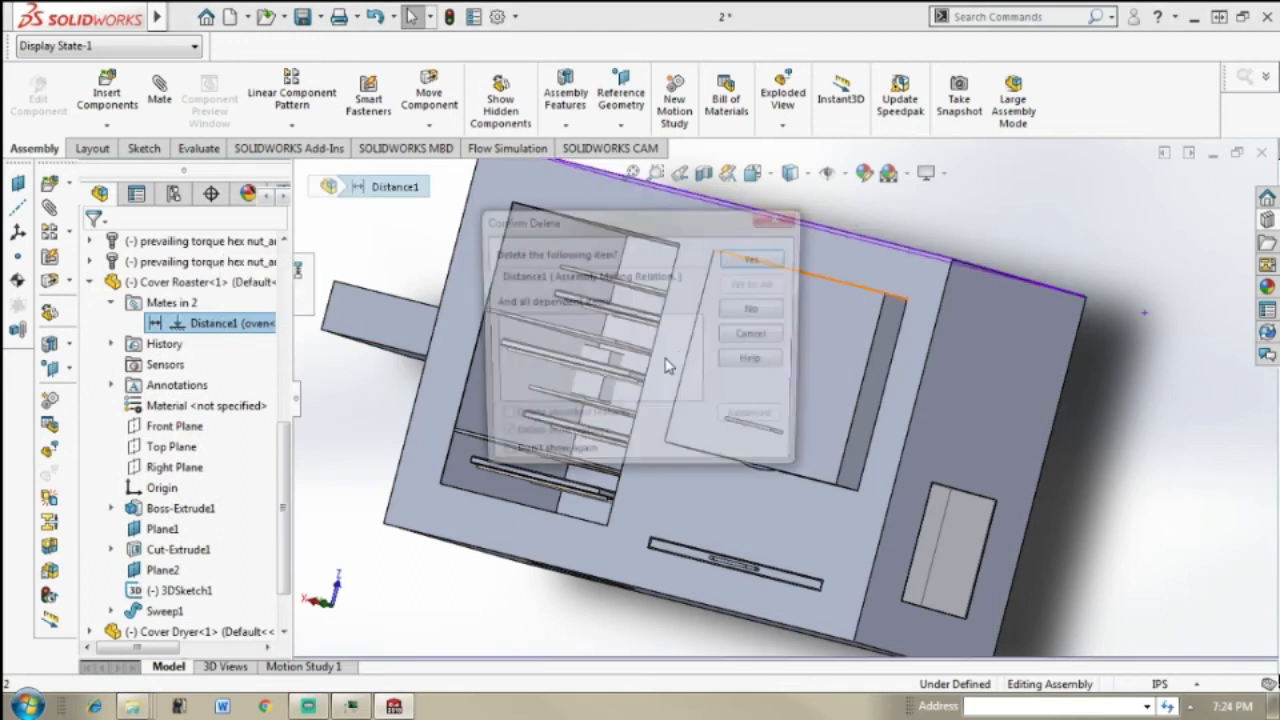
key(Return)
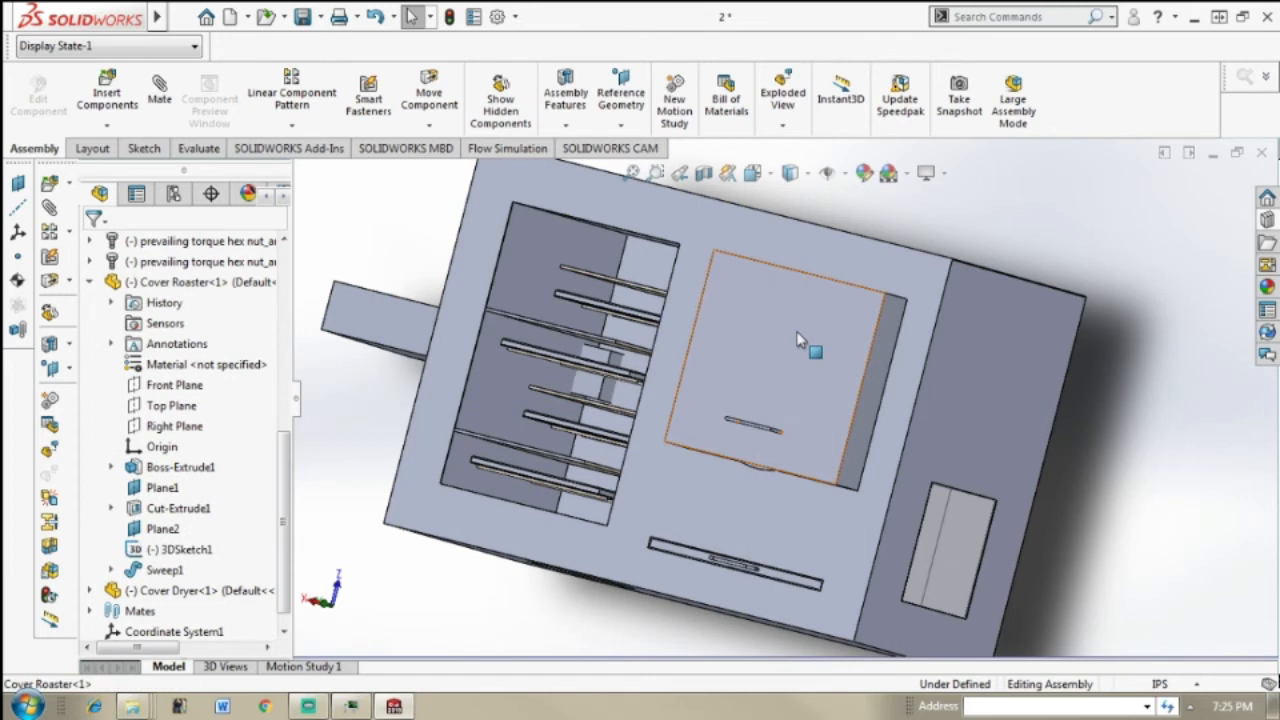
Step: Rotate the Cover Roaster in its front plane with the Move with Triad command so its handle stands vertical
click(797, 334)
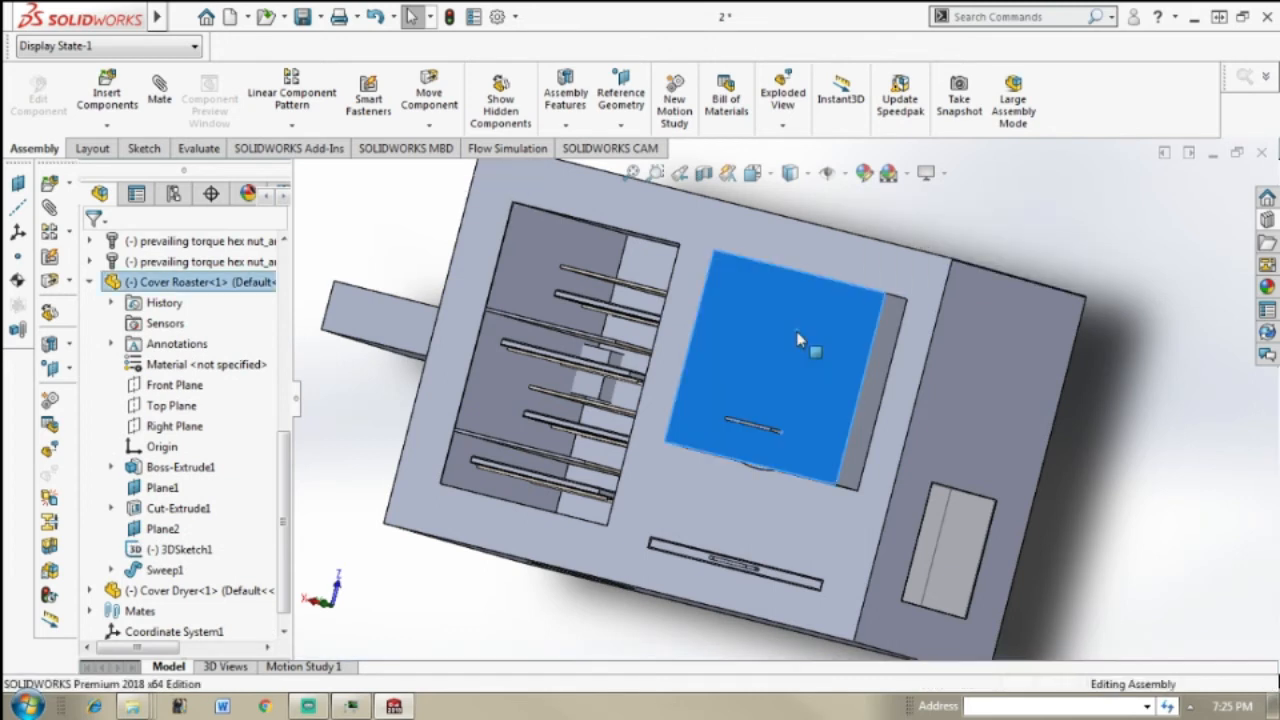
right_click(796, 331)
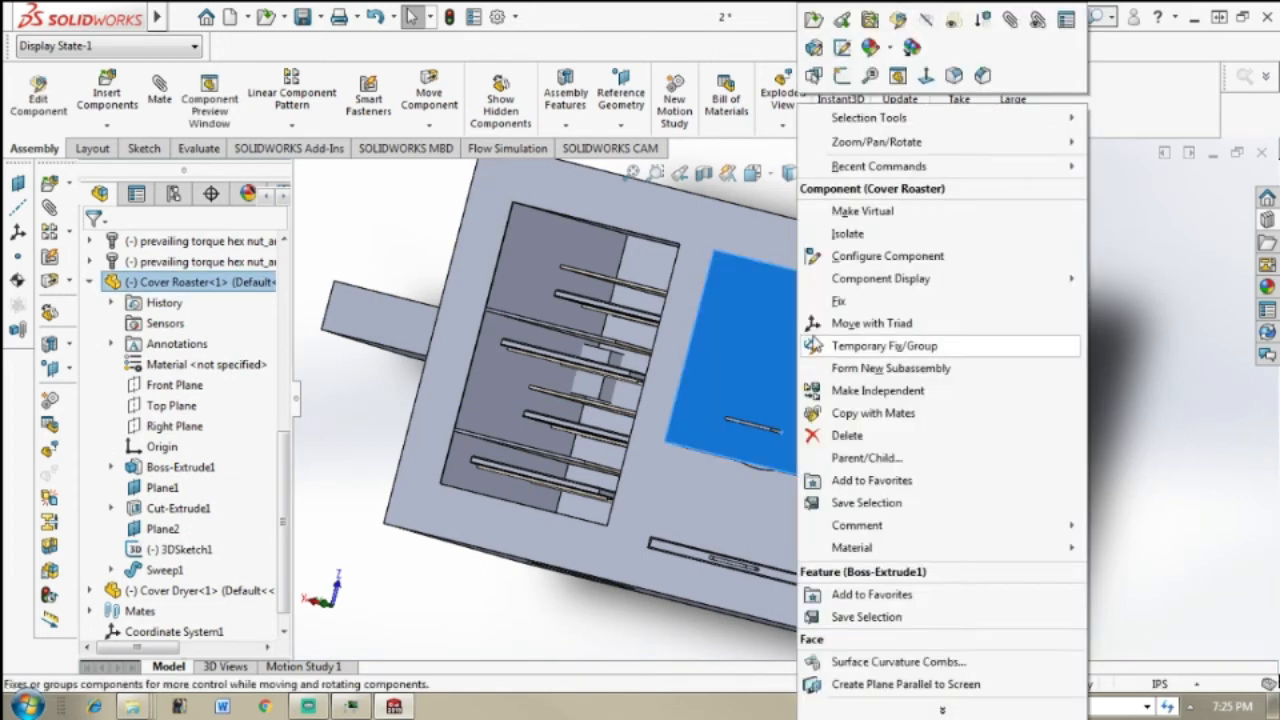
click(827, 322)
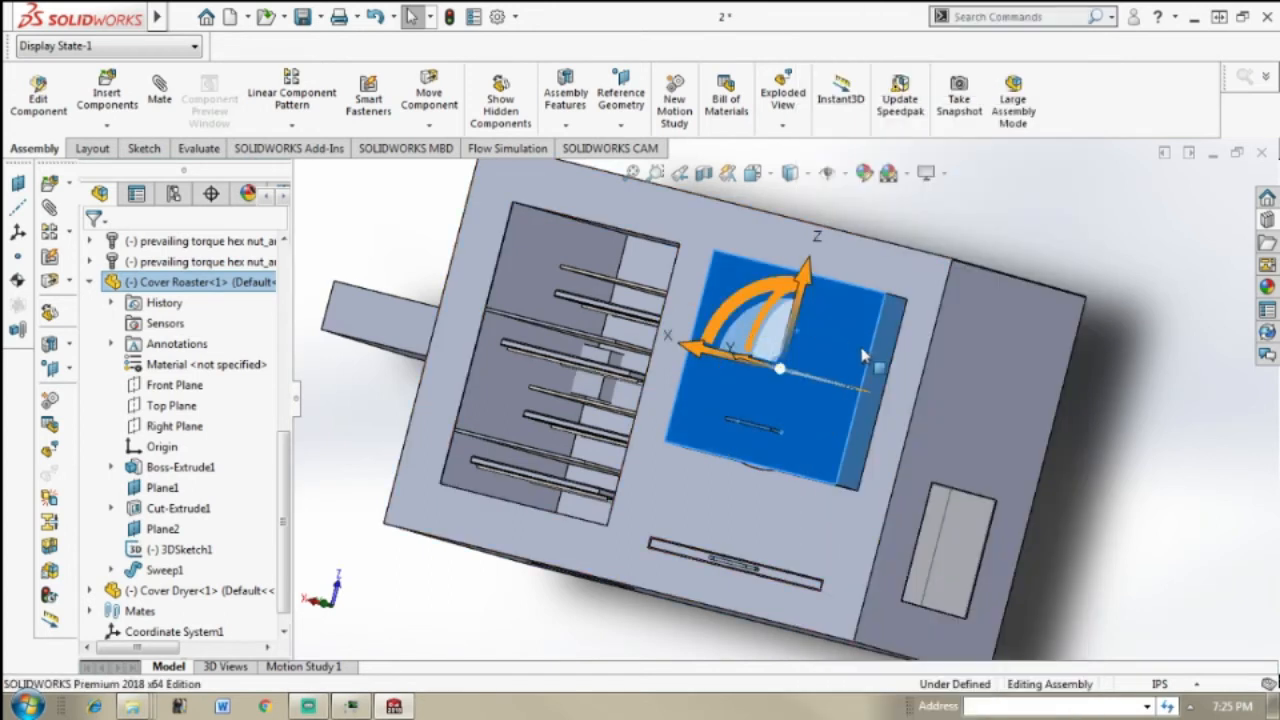
middle_drag(838, 325, 934, 461)
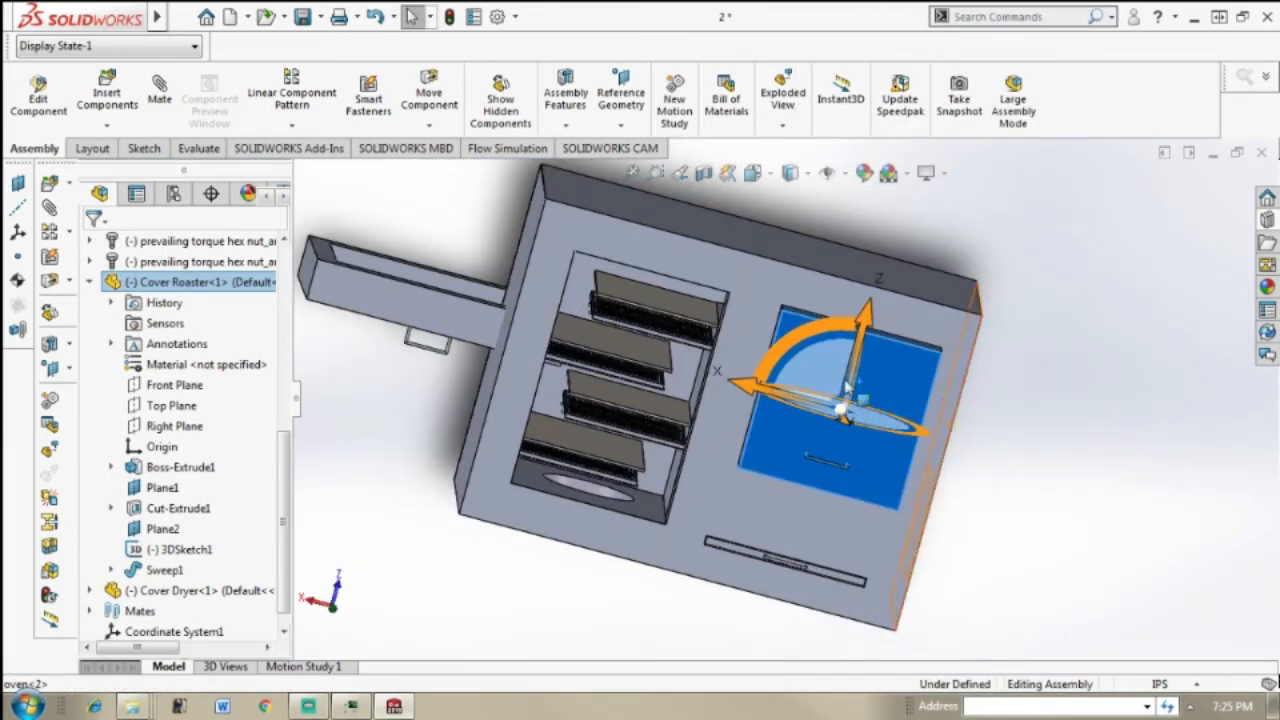
drag(815, 340, 941, 391)
middle_drag(1075, 462, 1061, 382)
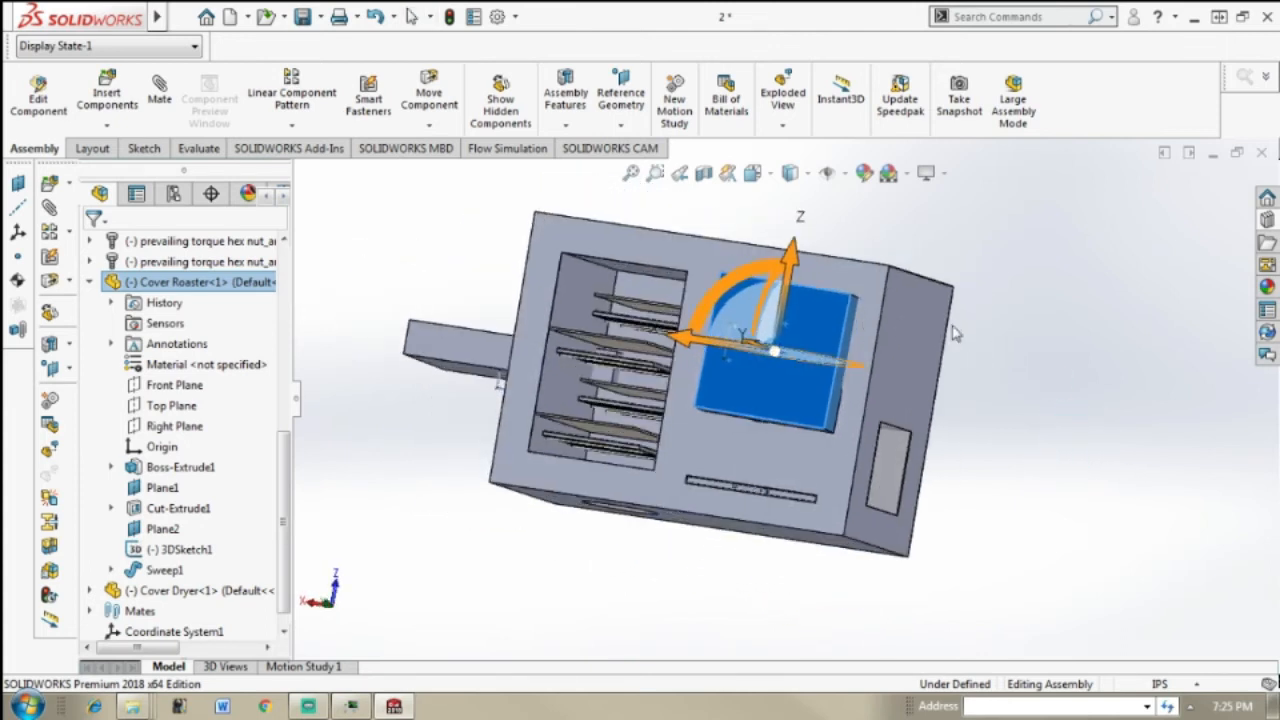
scroll(940, 325, down, 2)
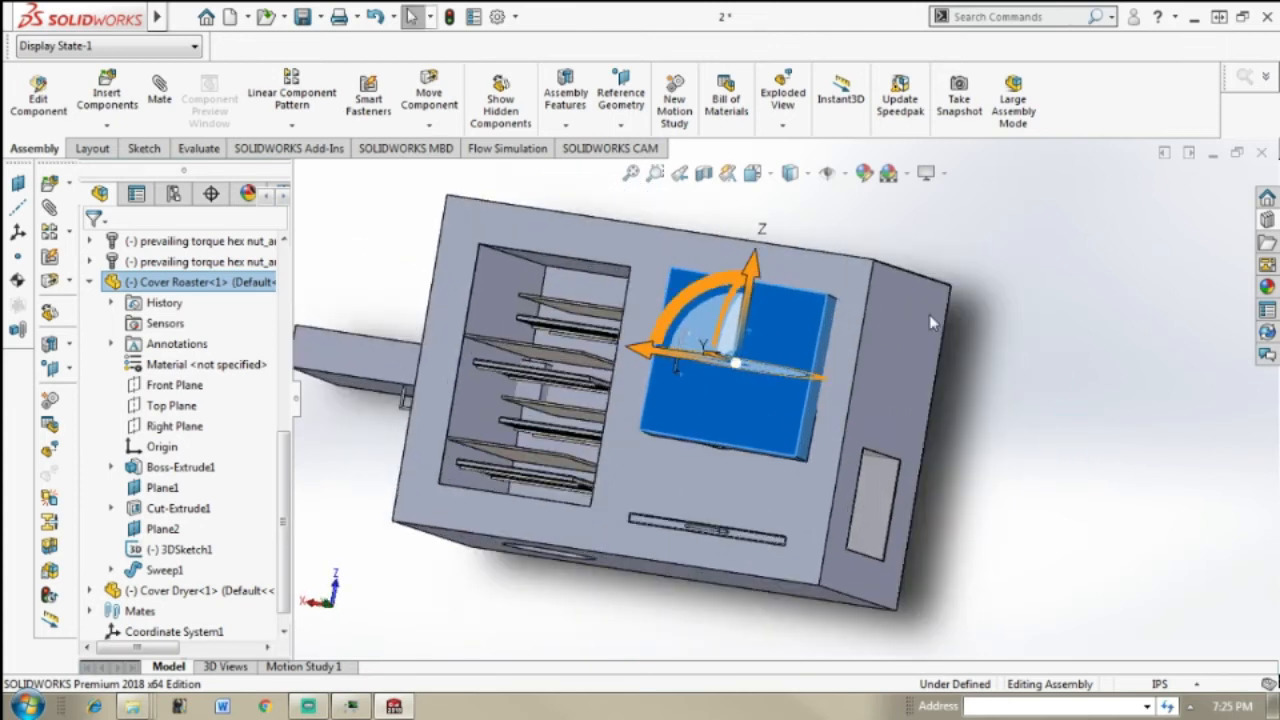
click(1010, 305)
Step: Add a coincident mate between the oven's front face and the rear rim face of the rotated Cover Roaster
middle_drag(958, 308, 890, 316)
scroll(874, 300, down, 3)
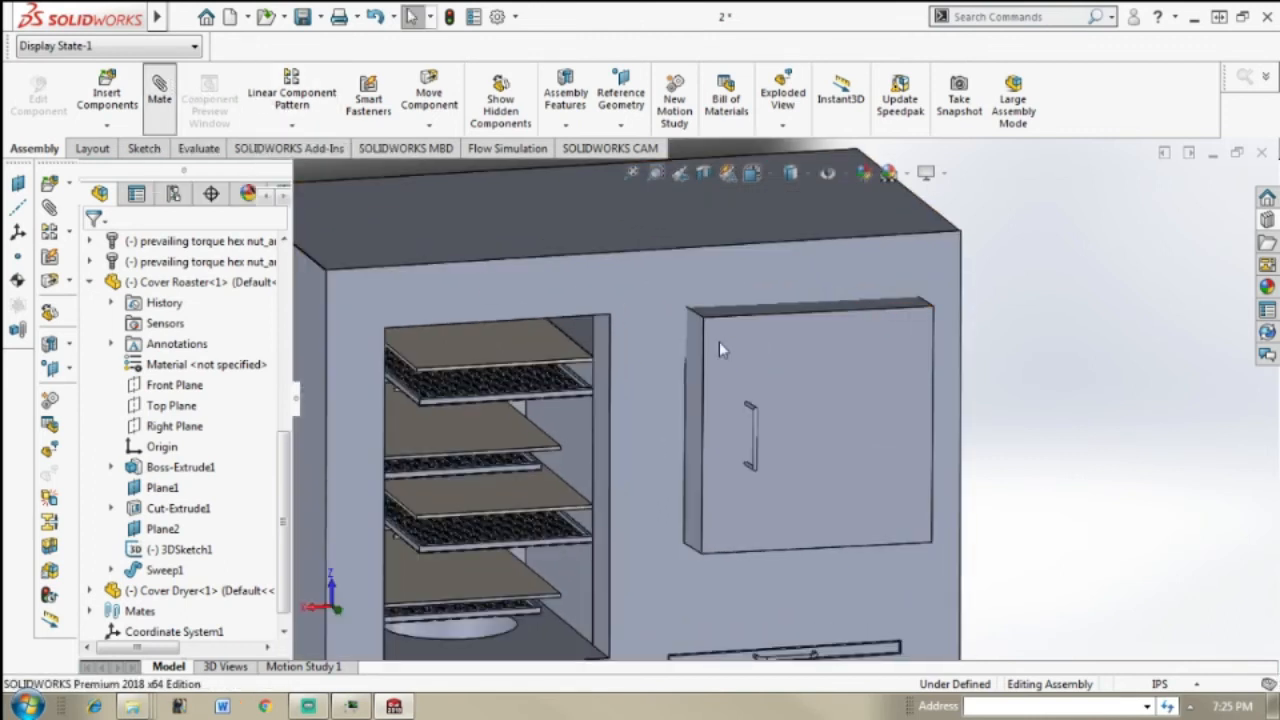
click(669, 334)
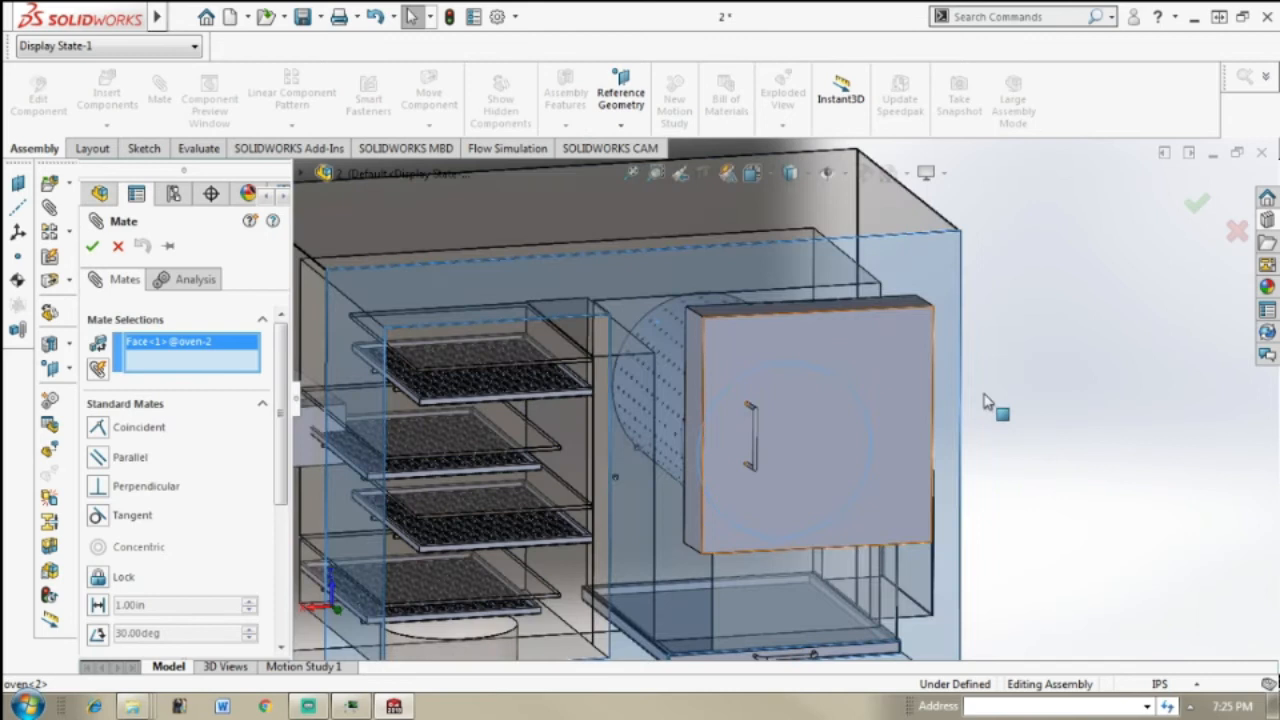
middle_drag(1130, 430, 975, 315)
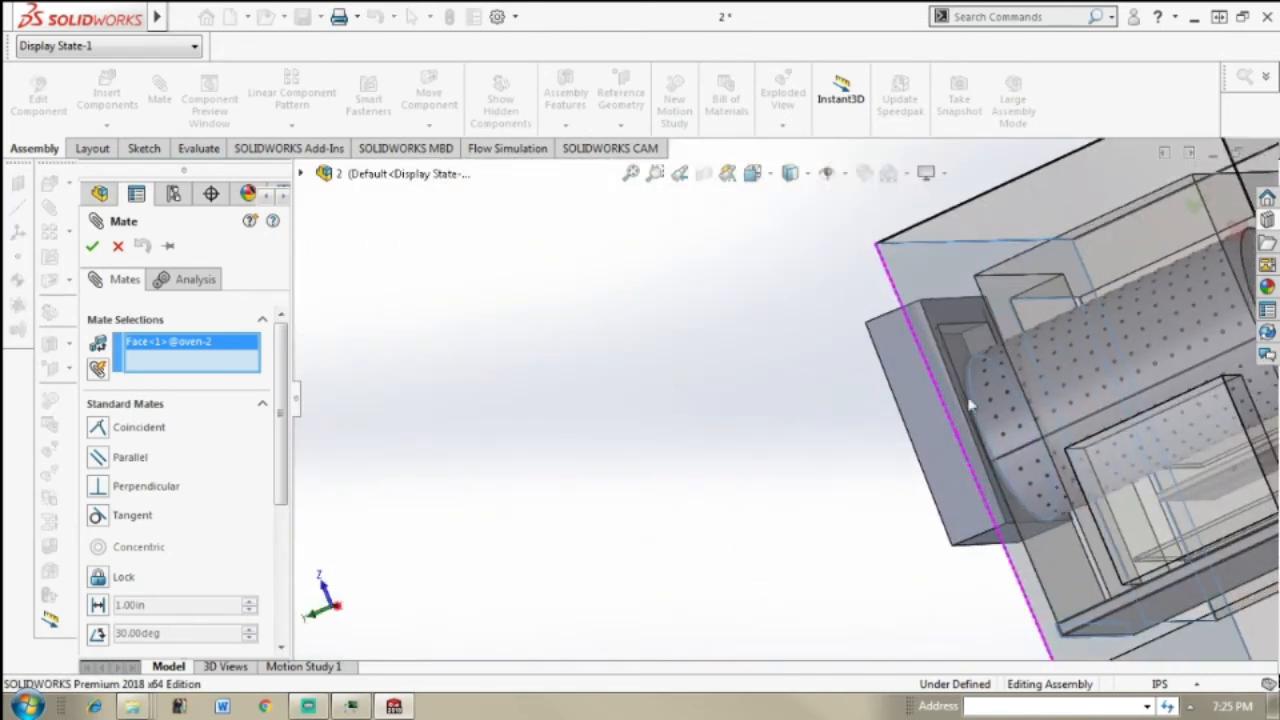
click(970, 312)
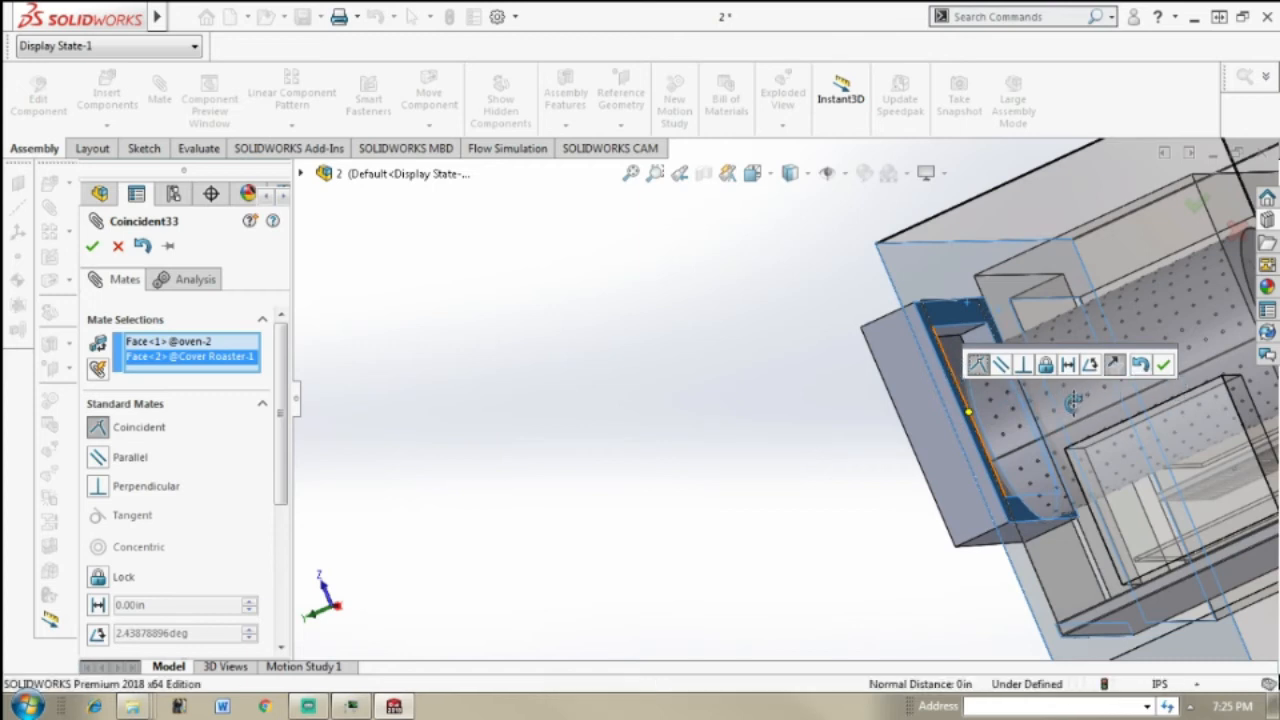
middle_drag(1073, 402, 1106, 404)
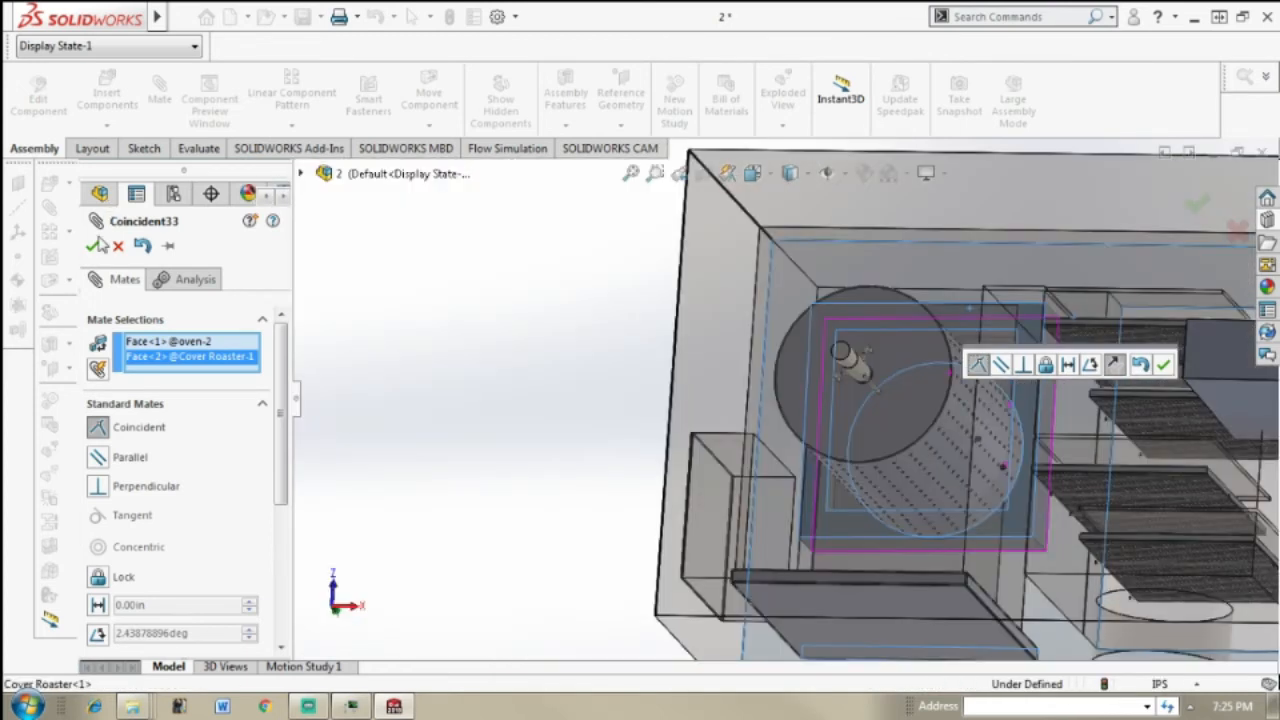
click(92, 246)
click(92, 246)
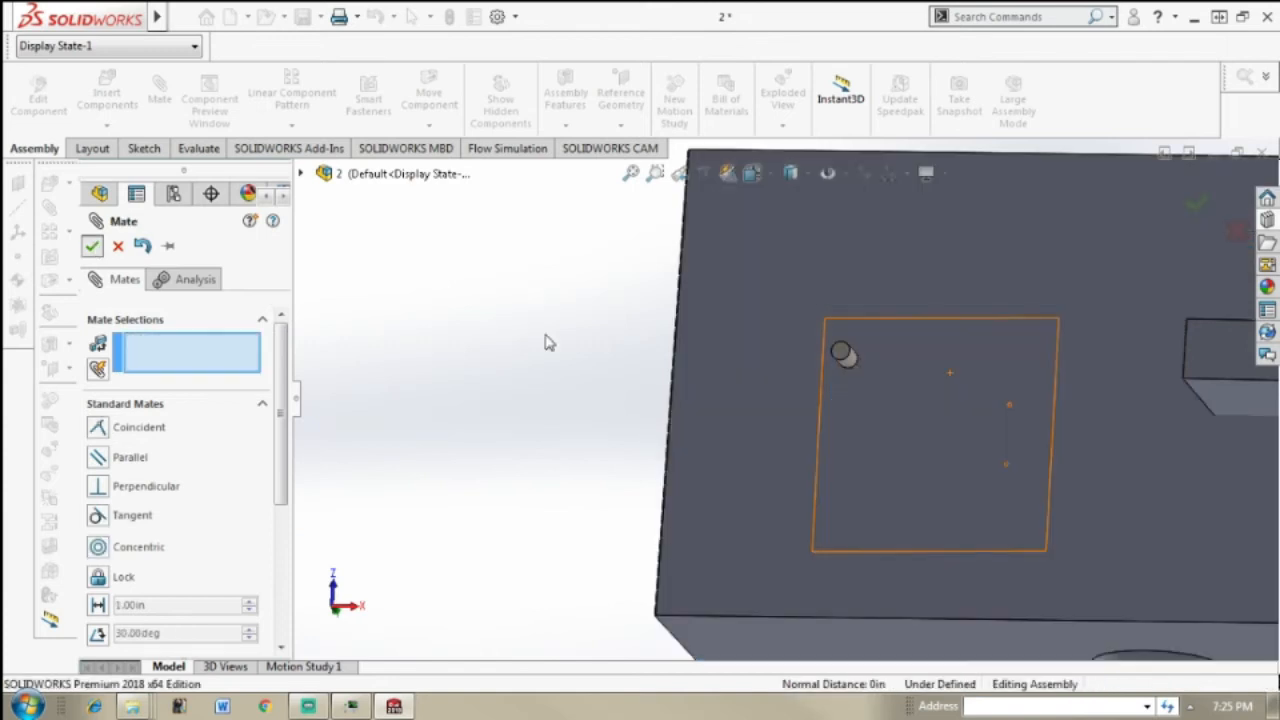
Step: Slide the Cover Roaster slightly downward along the oven's front face
middle_drag(1001, 395, 1152, 355)
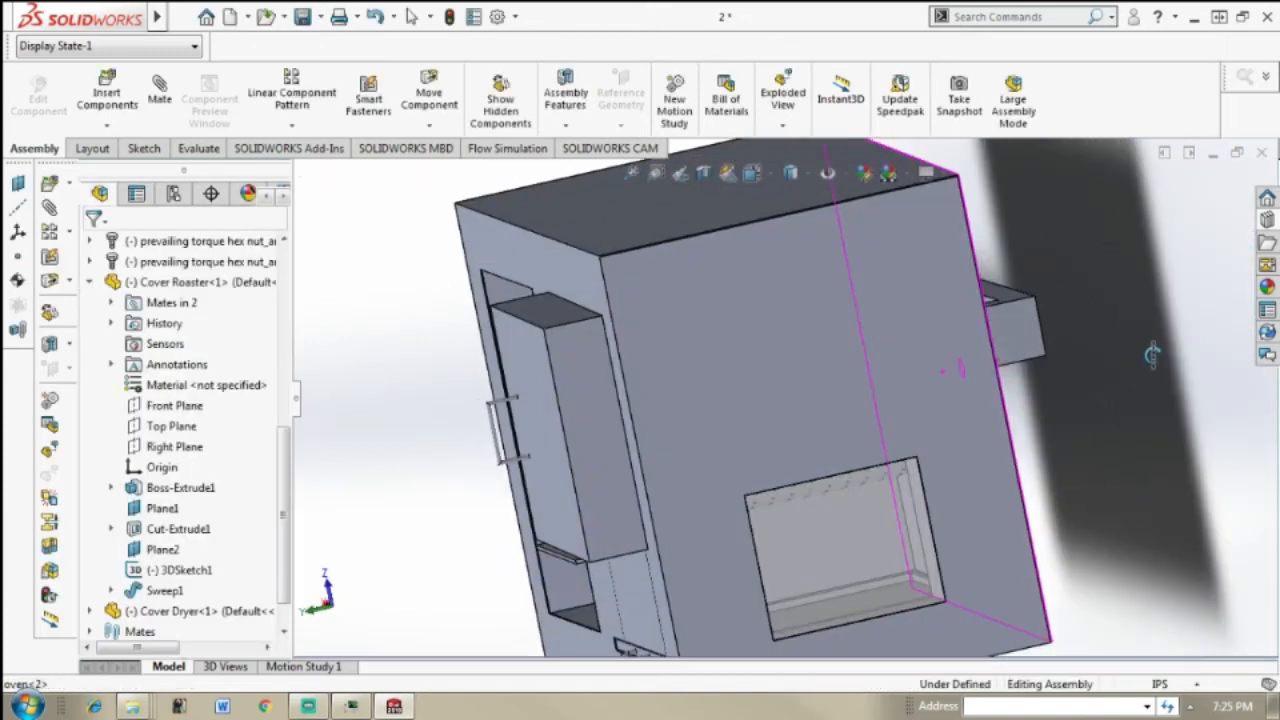
middle_drag(853, 424, 771, 412)
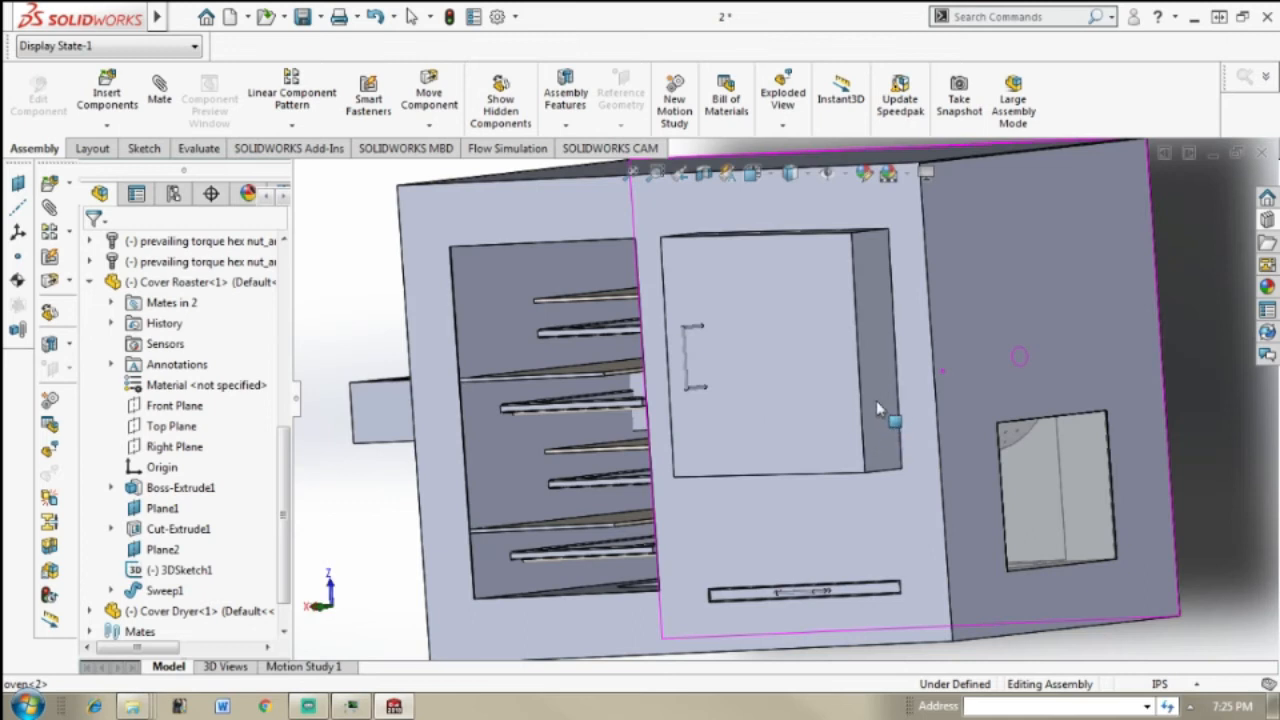
middle_drag(897, 411, 930, 352)
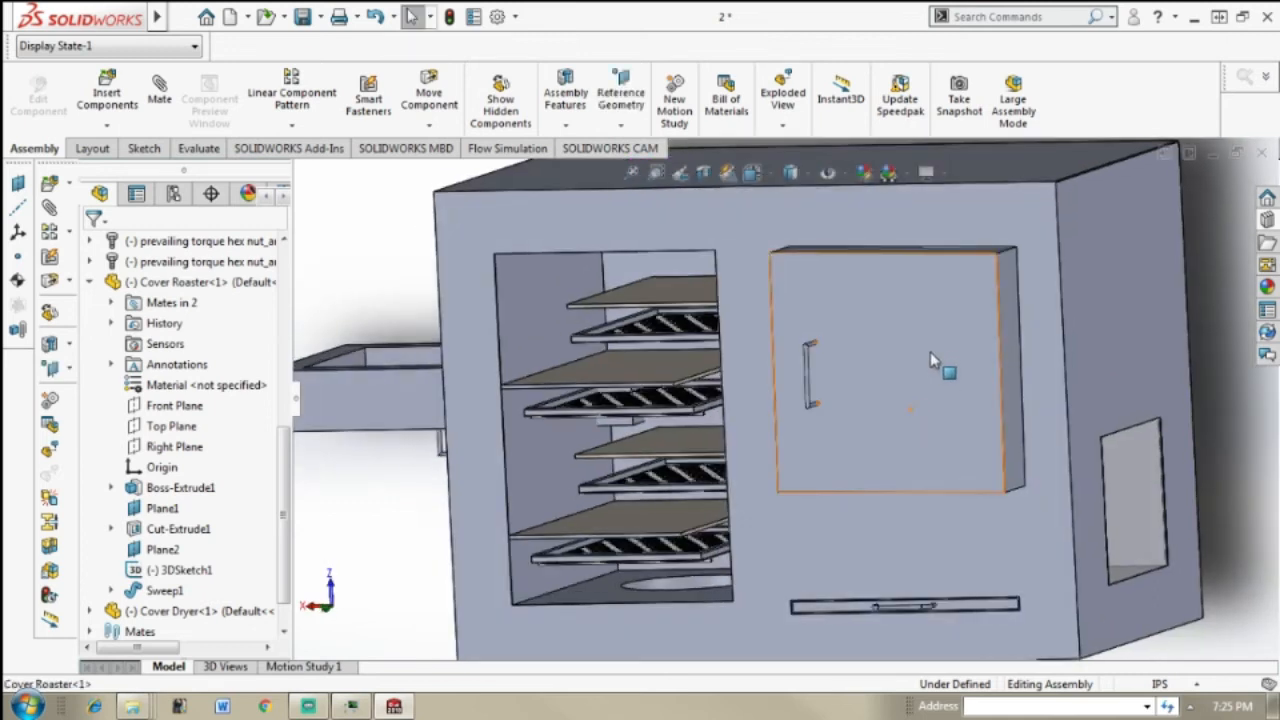
click(935, 366)
drag(937, 373, 1051, 385)
drag(1237, 350, 1208, 338)
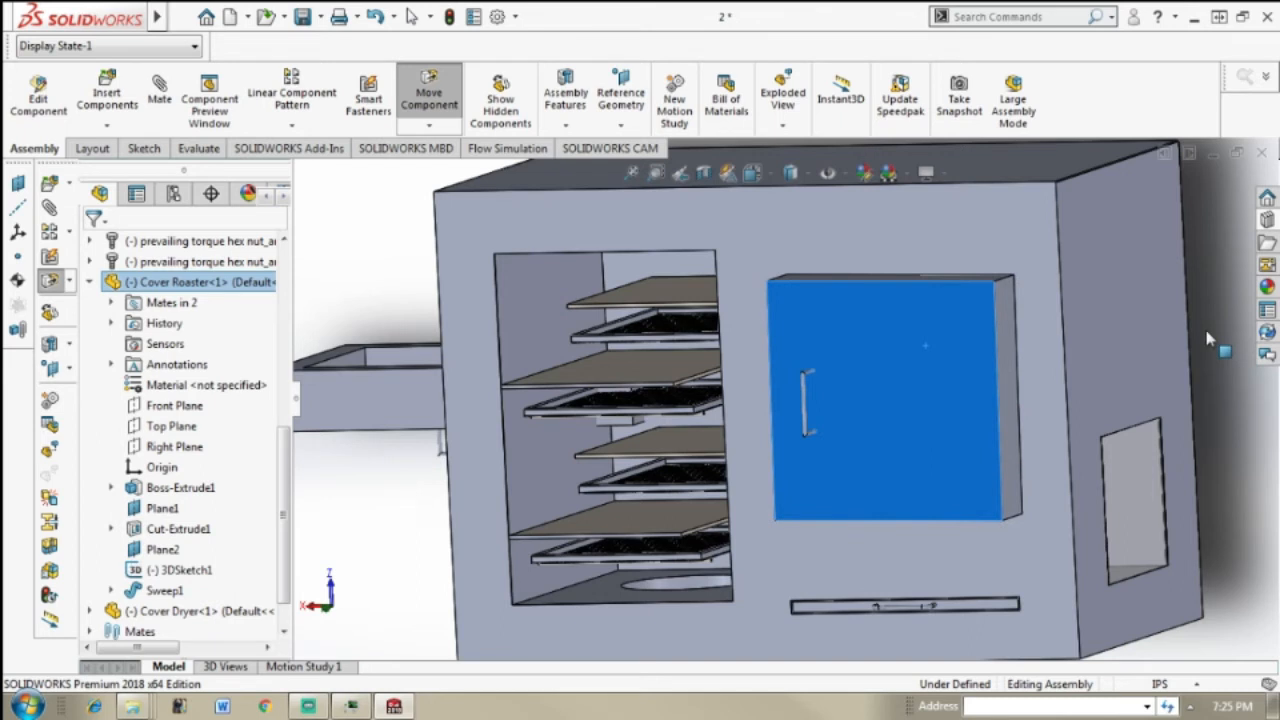
key(Escape)
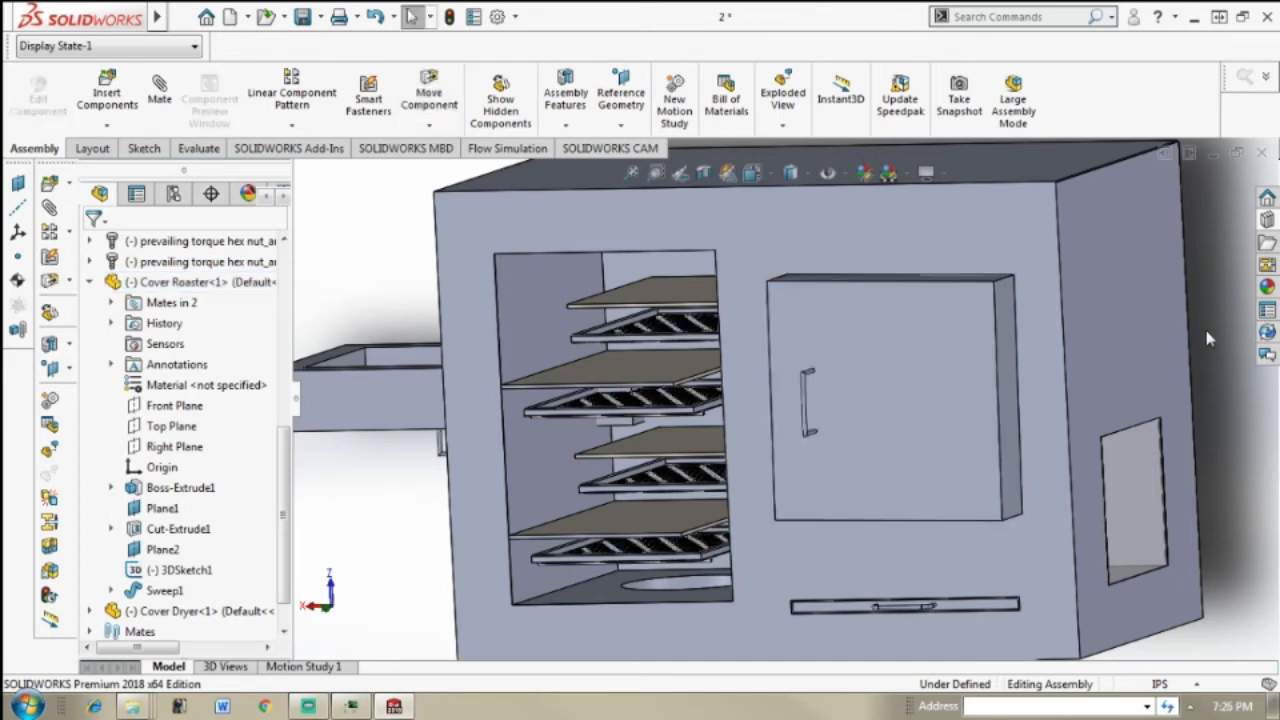
Step: Add a 6 in distance mate between the oven's top face and the top face of the Cover Roaster
scroll(1078, 375, up, 2)
middle_drag(848, 403, 897, 418)
scroll(910, 328, down, 2)
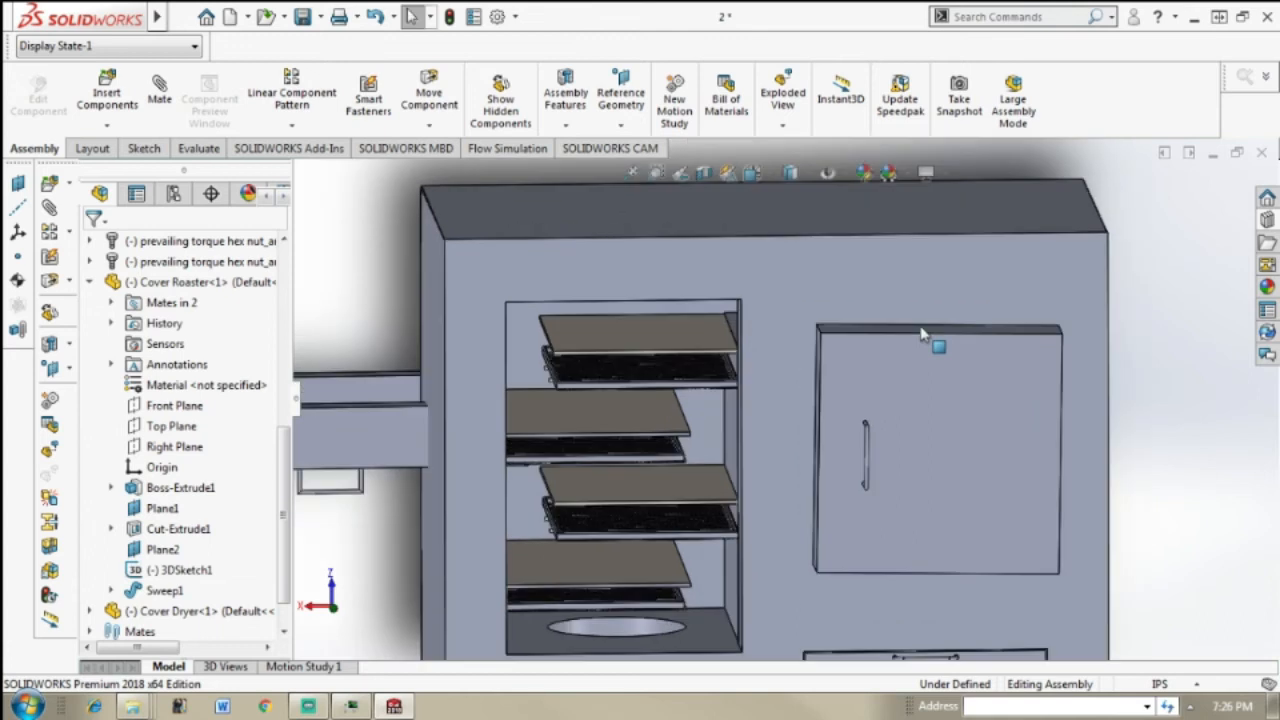
click(160, 95)
click(871, 218)
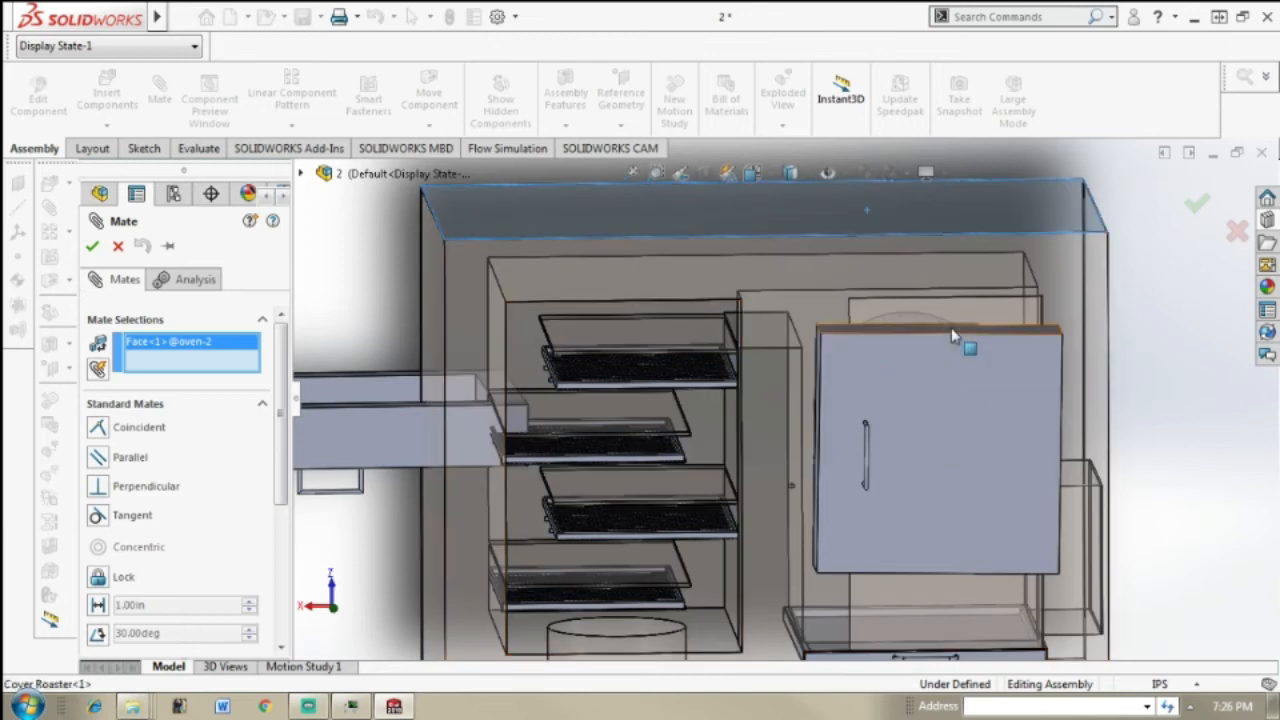
click(952, 336)
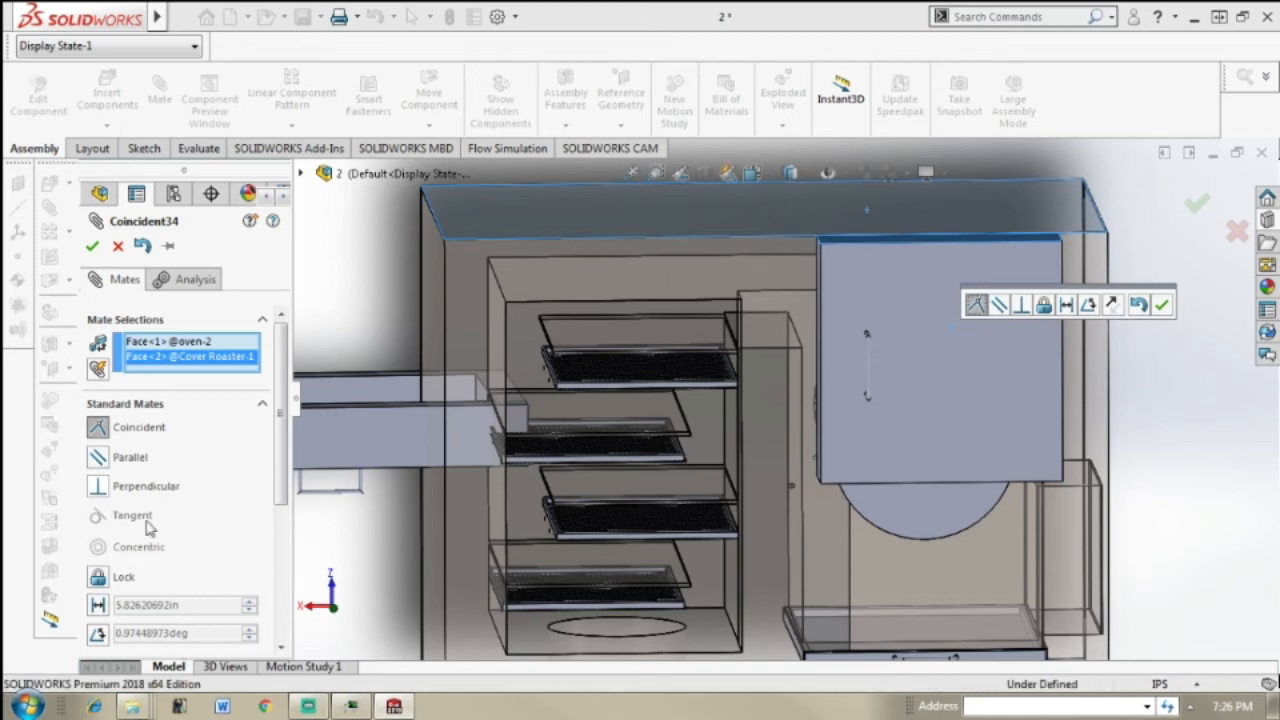
click(97, 605)
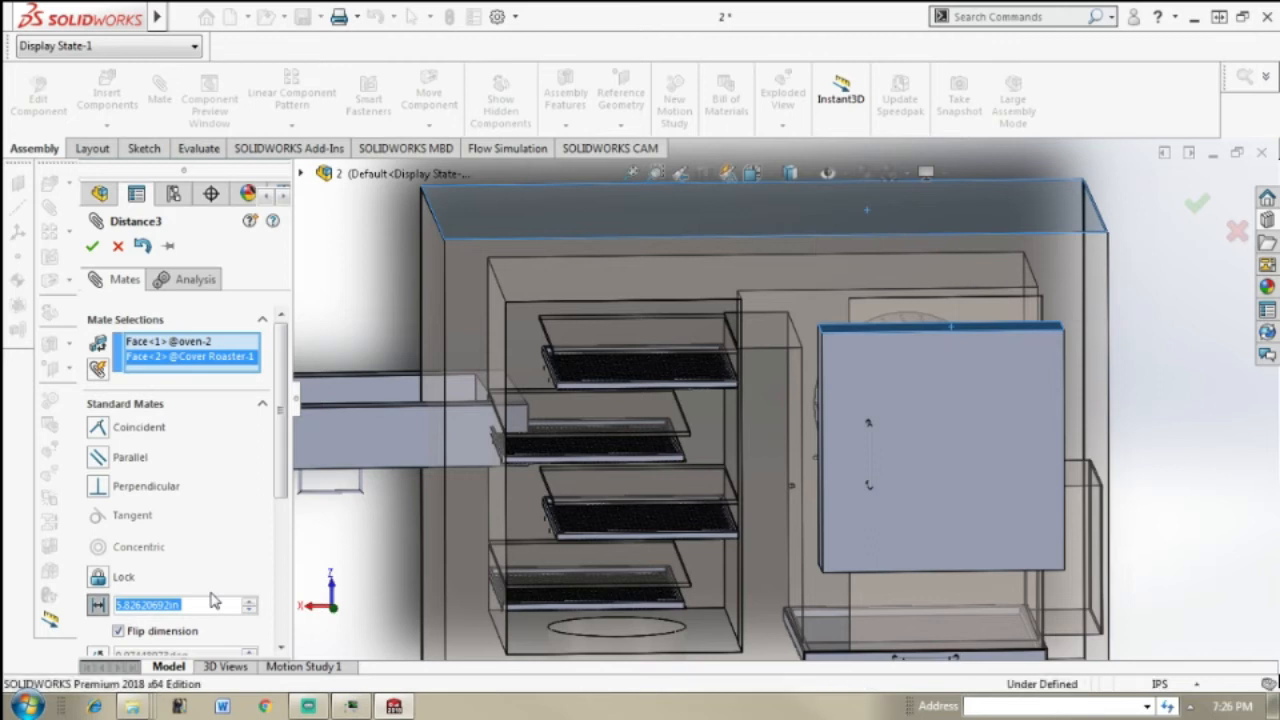
text(6)
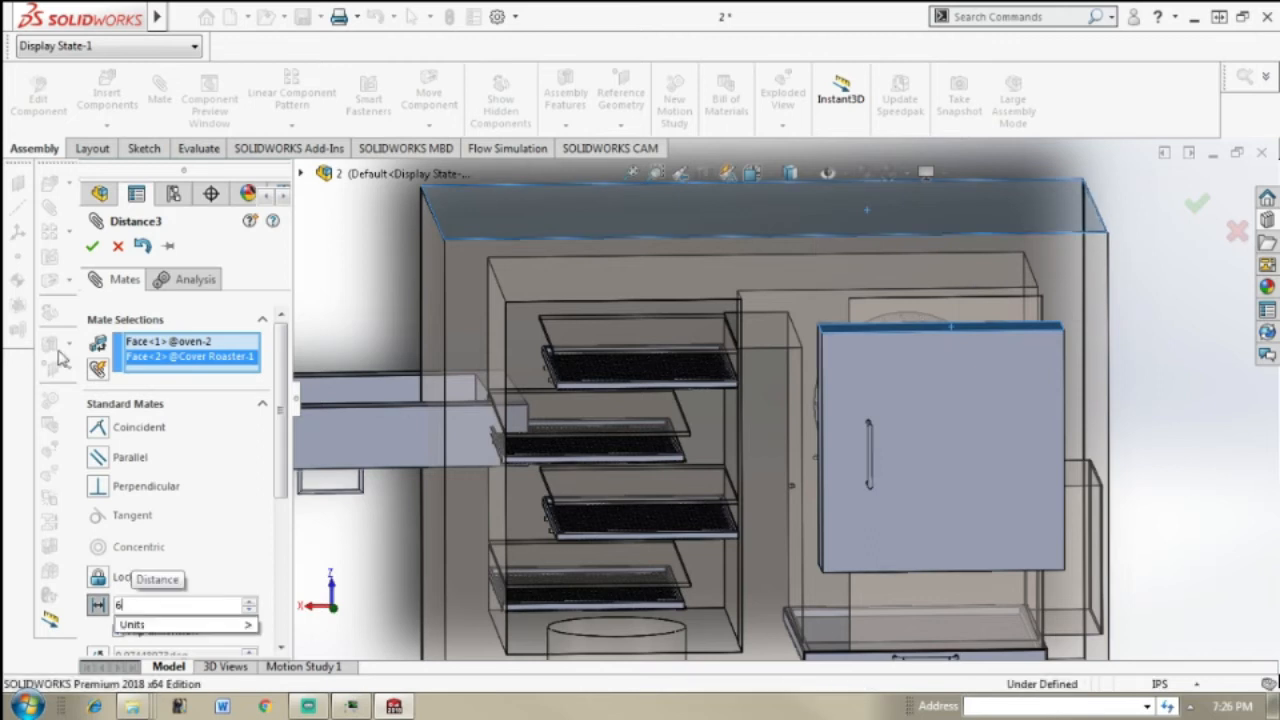
click(92, 247)
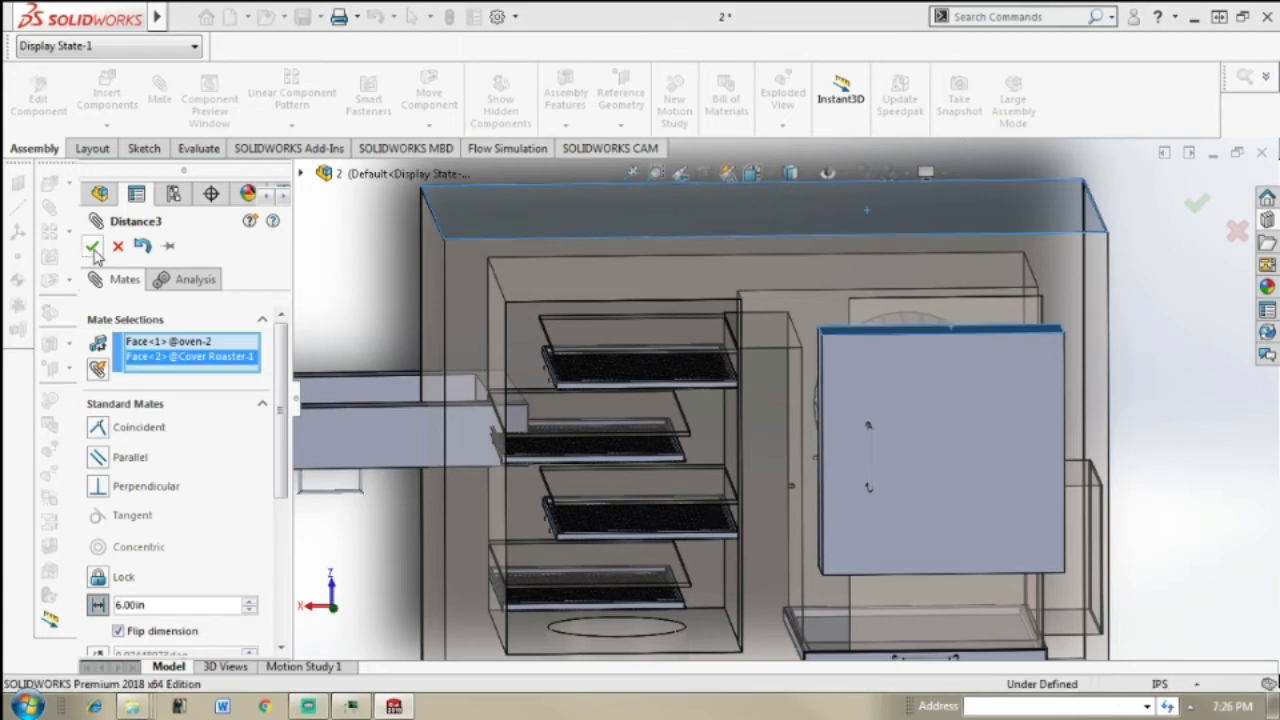
click(90, 246)
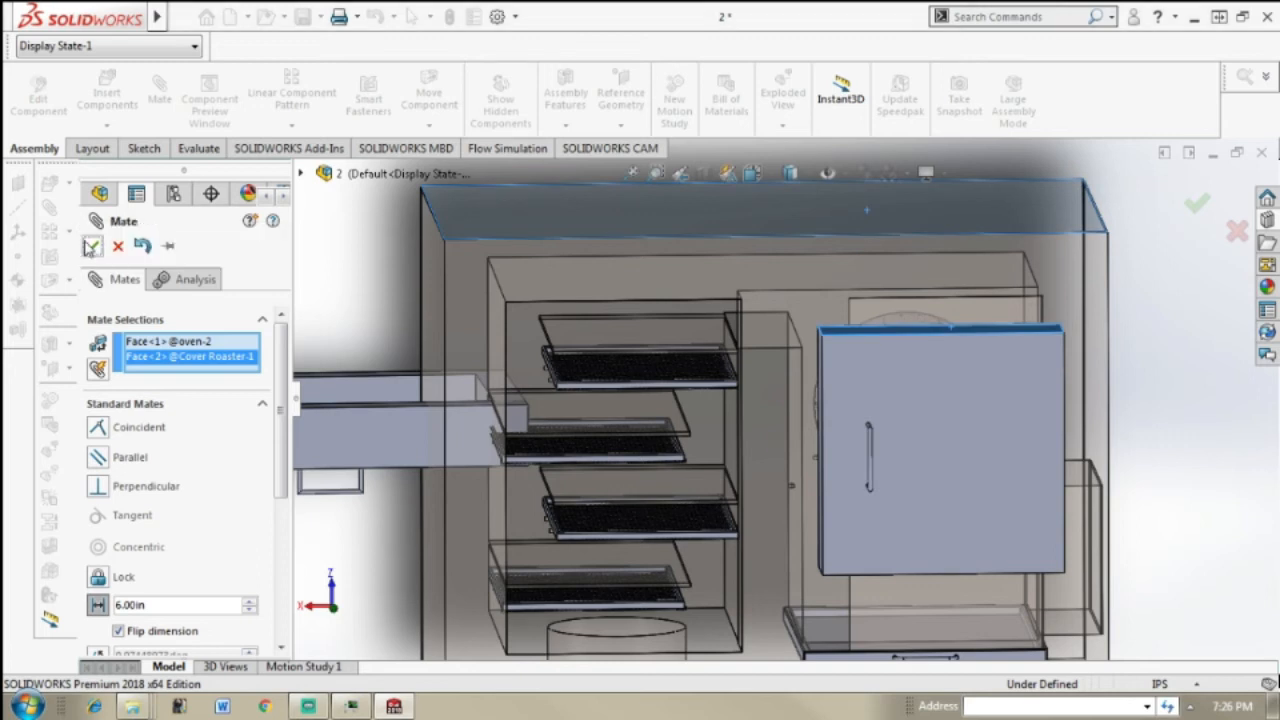
click(92, 246)
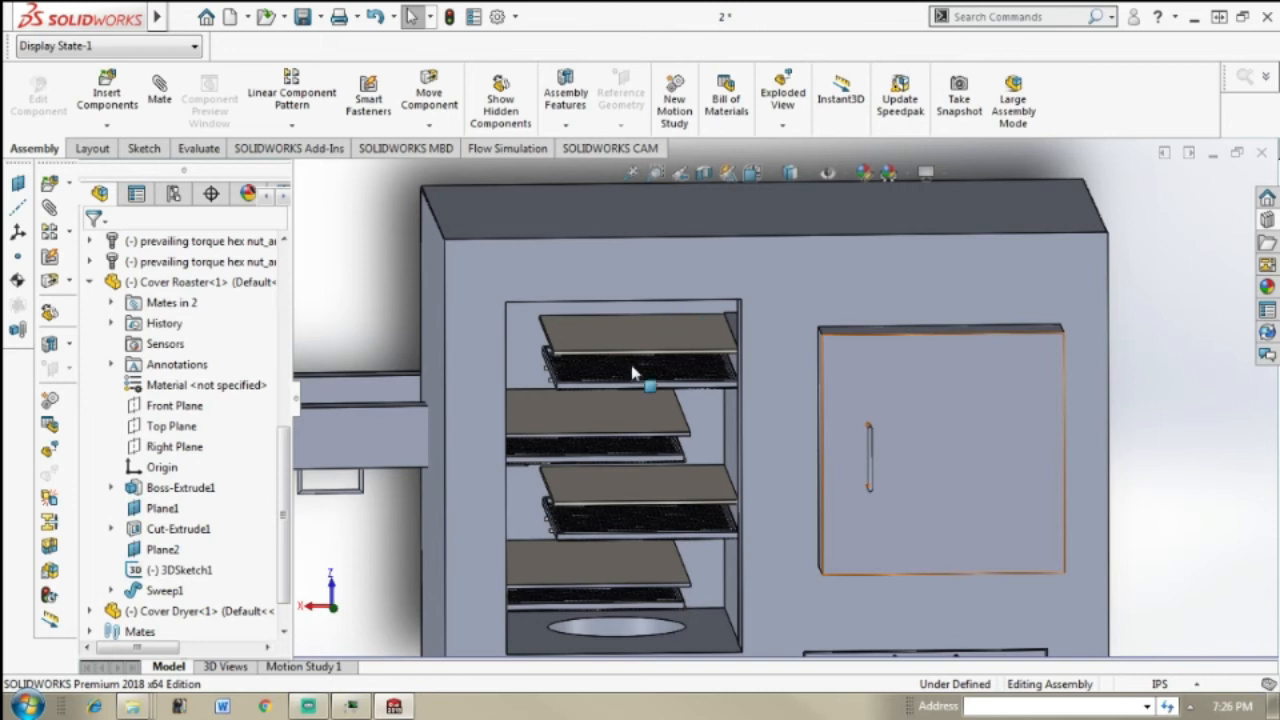
Step: Move the Cover Dryer from beside the oven to a free spot in front of the oven
scroll(640, 420, up, 5)
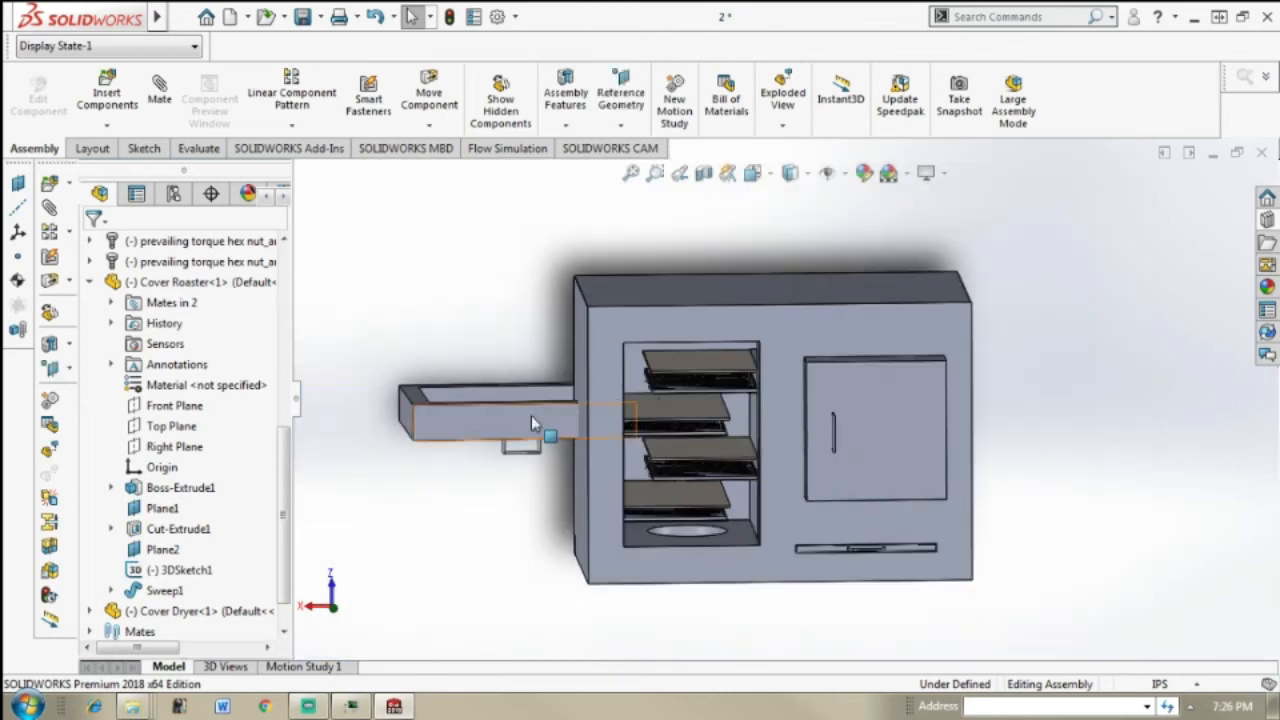
middle_drag(529, 423, 565, 425)
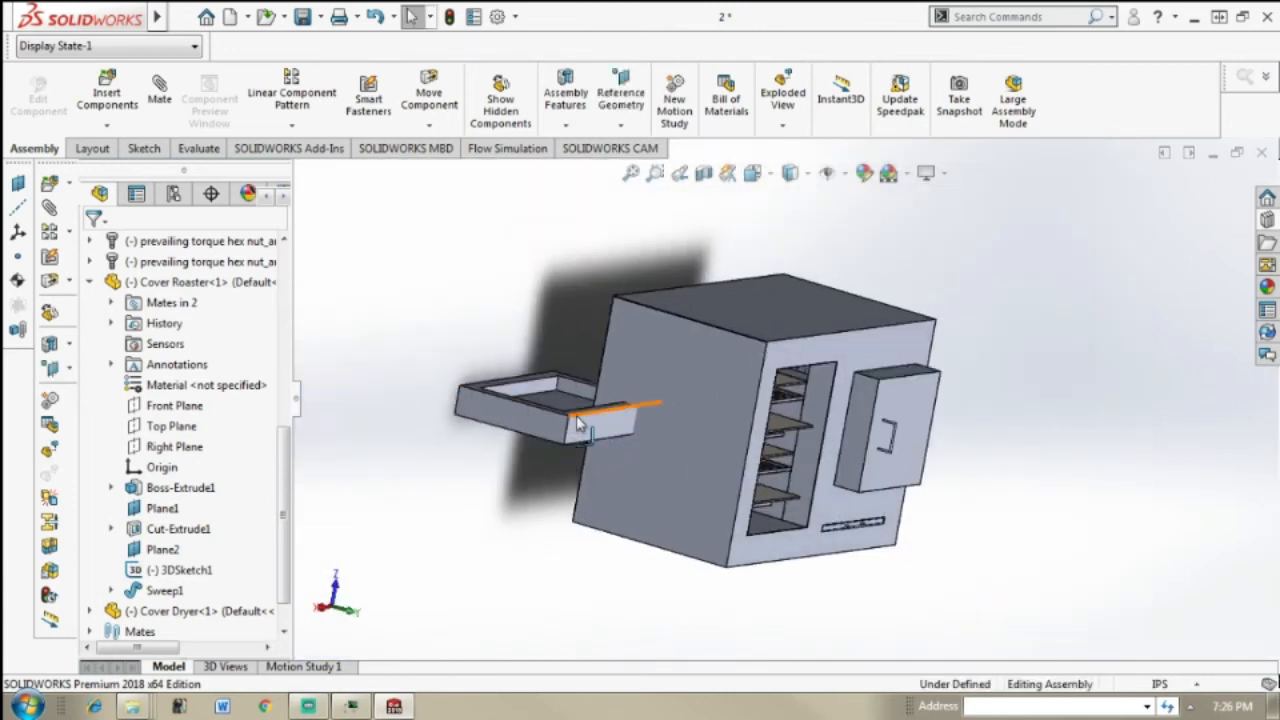
click(585, 418)
drag(662, 463, 1033, 502)
key(ctrl+1)
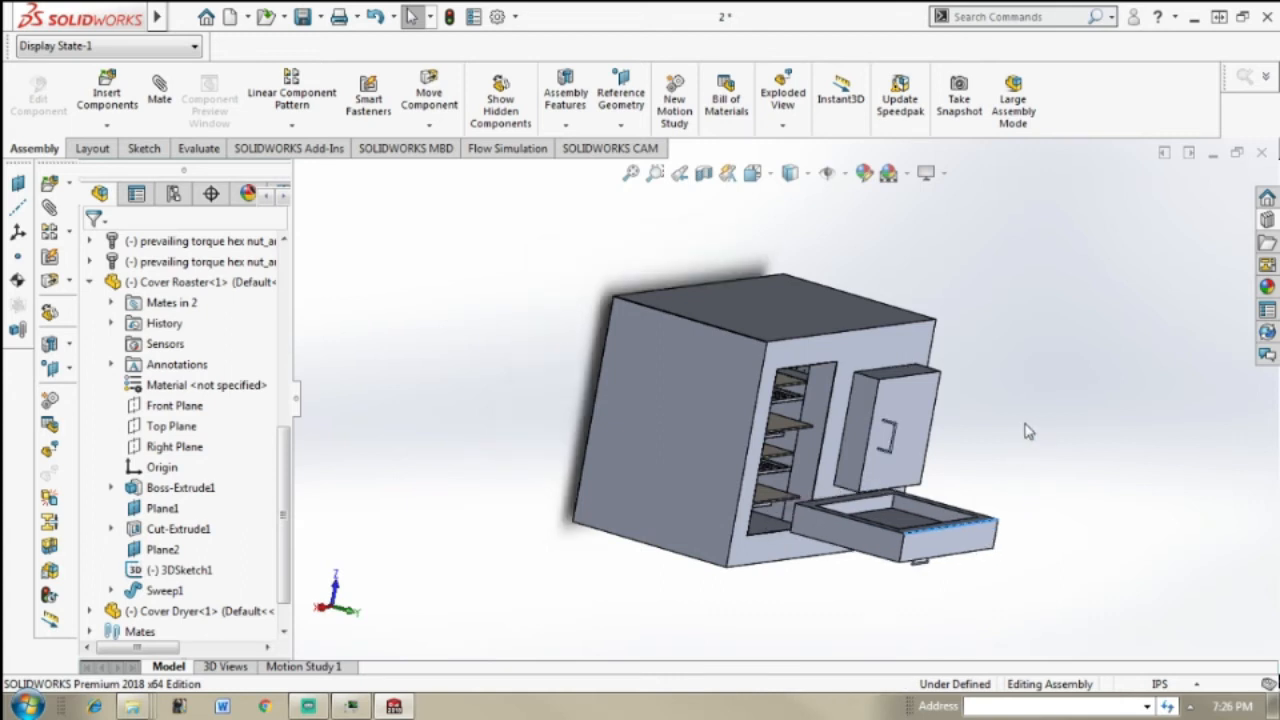
Step: Rotate the Cover Dryer with Move with Triad until it stands upright with its open side facing the oven
scroll(920, 505, down, 5)
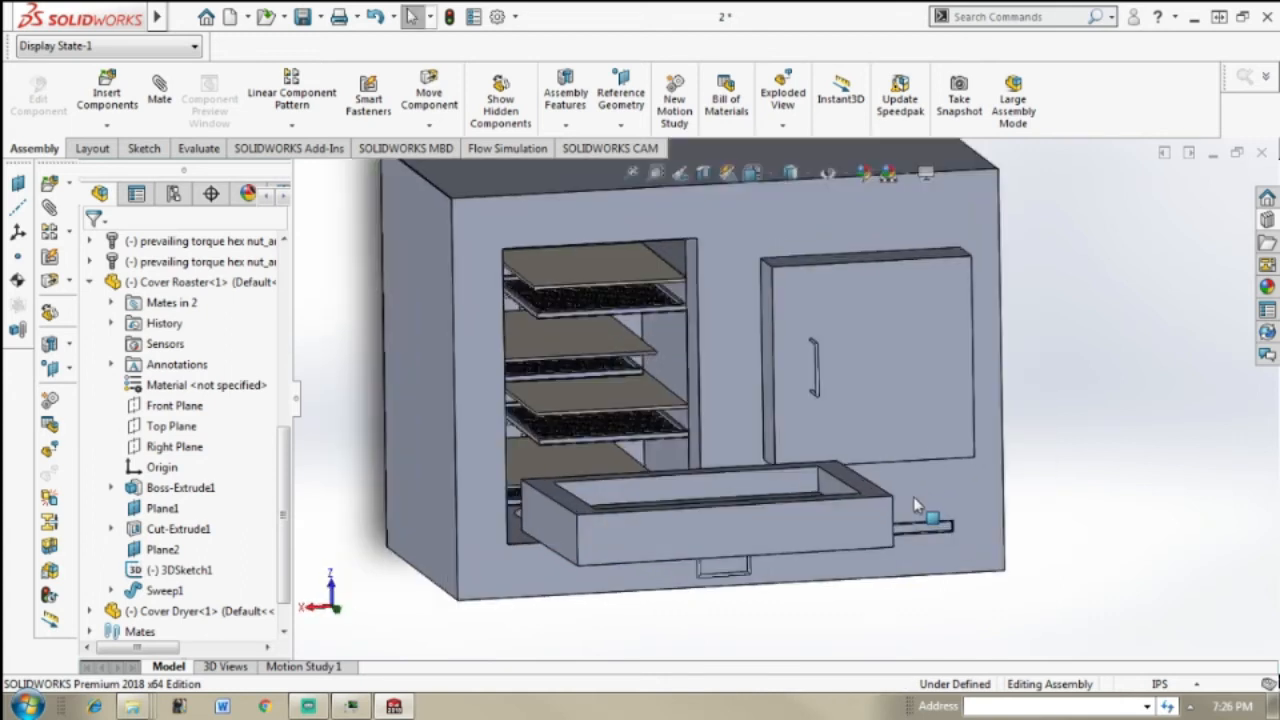
click(795, 520)
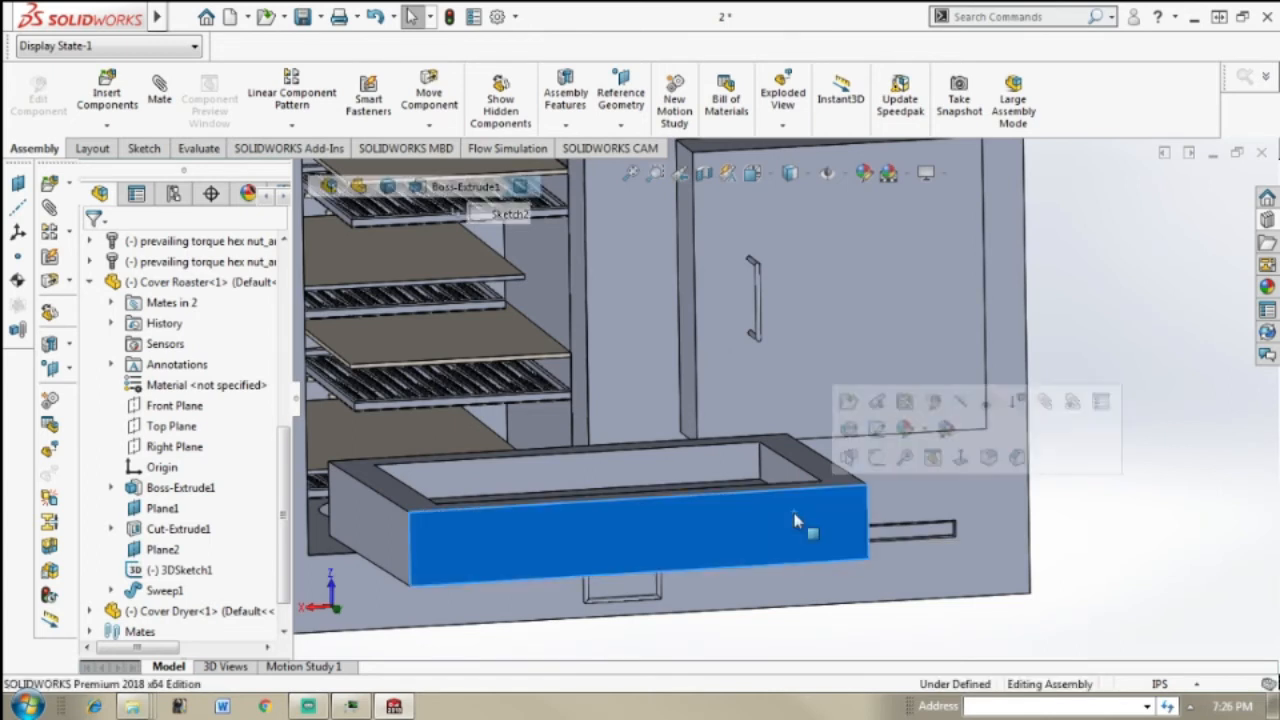
right_click(795, 520)
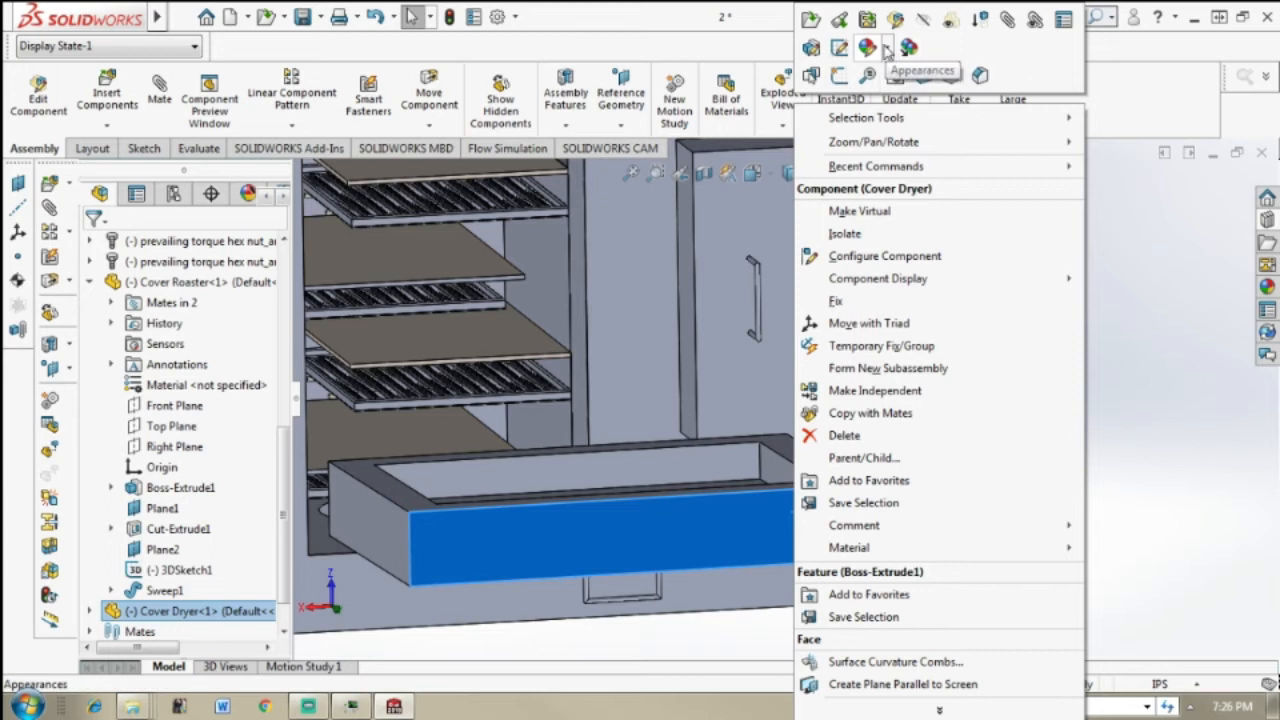
click(868, 323)
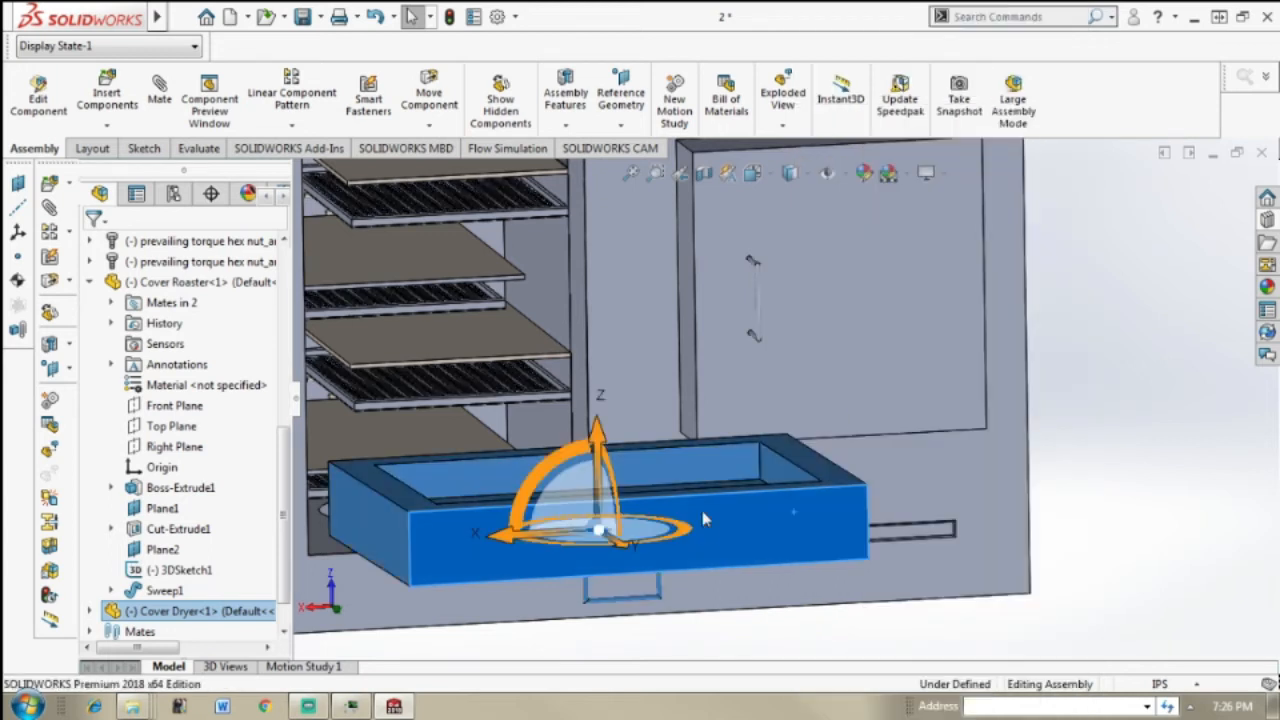
scroll(782, 420, up, 3)
middle_drag(780, 433, 718, 455)
drag(707, 452, 696, 556)
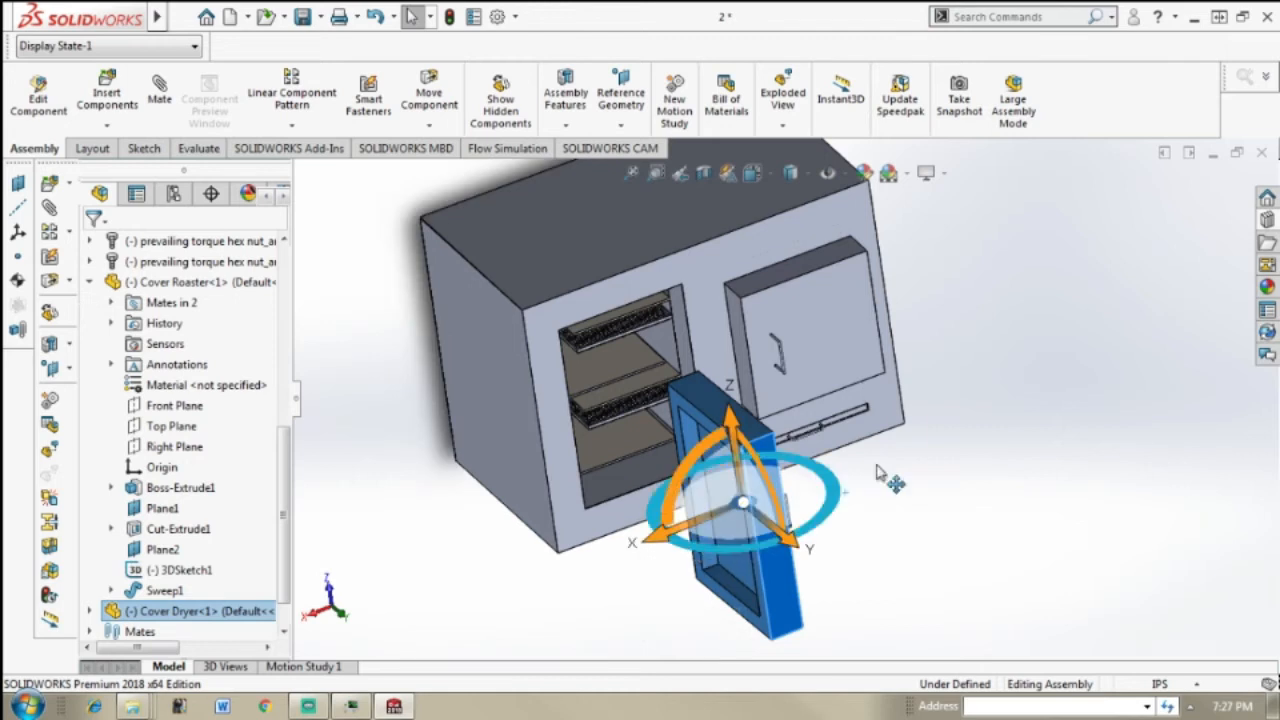
drag(815, 522, 684, 551)
click(1052, 455)
Step: Add a coincident mate between the Cover Dryer's rear rim face and the oven's front face
middle_drag(964, 446, 1063, 332)
scroll(890, 270, down, 1)
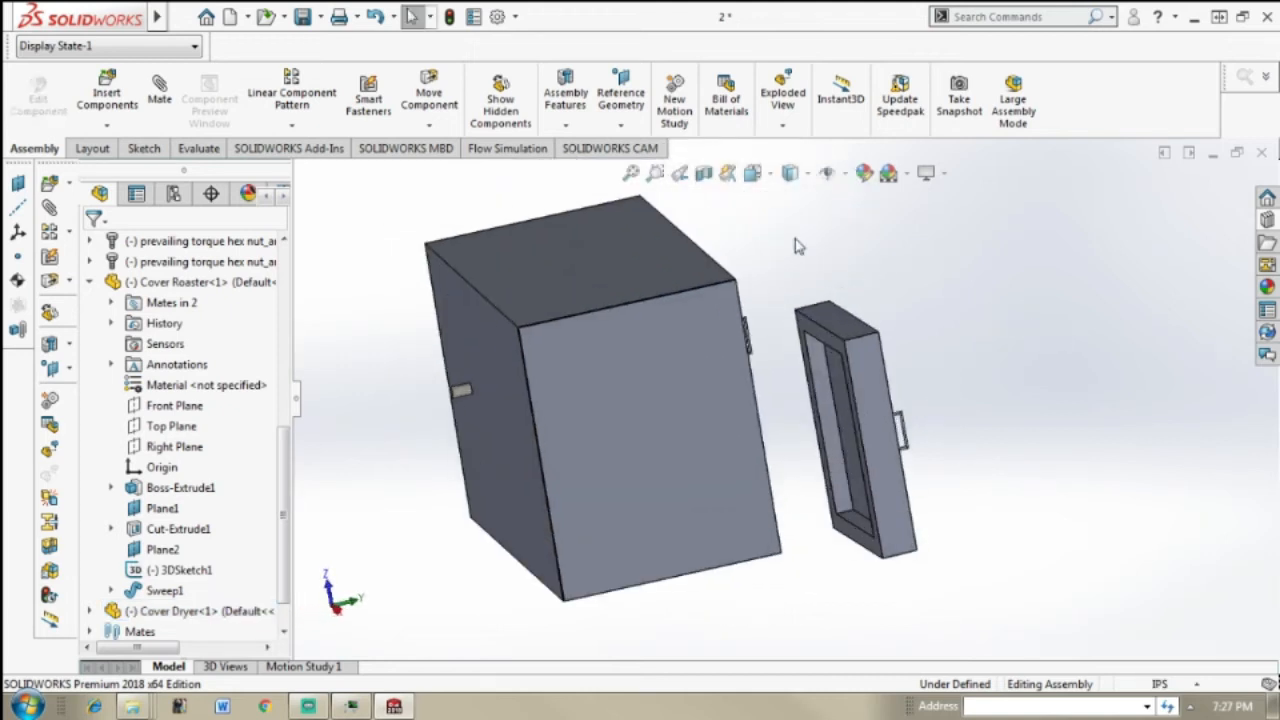
click(160, 90)
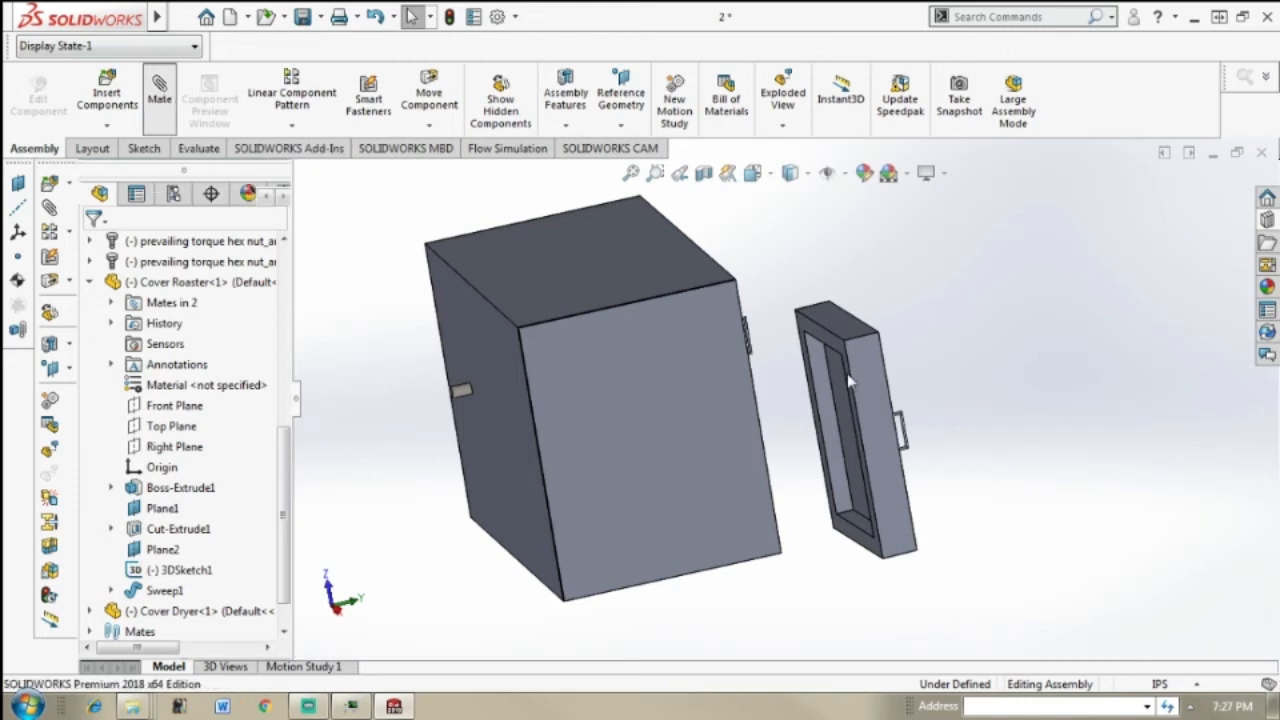
scroll(847, 373, down, 3)
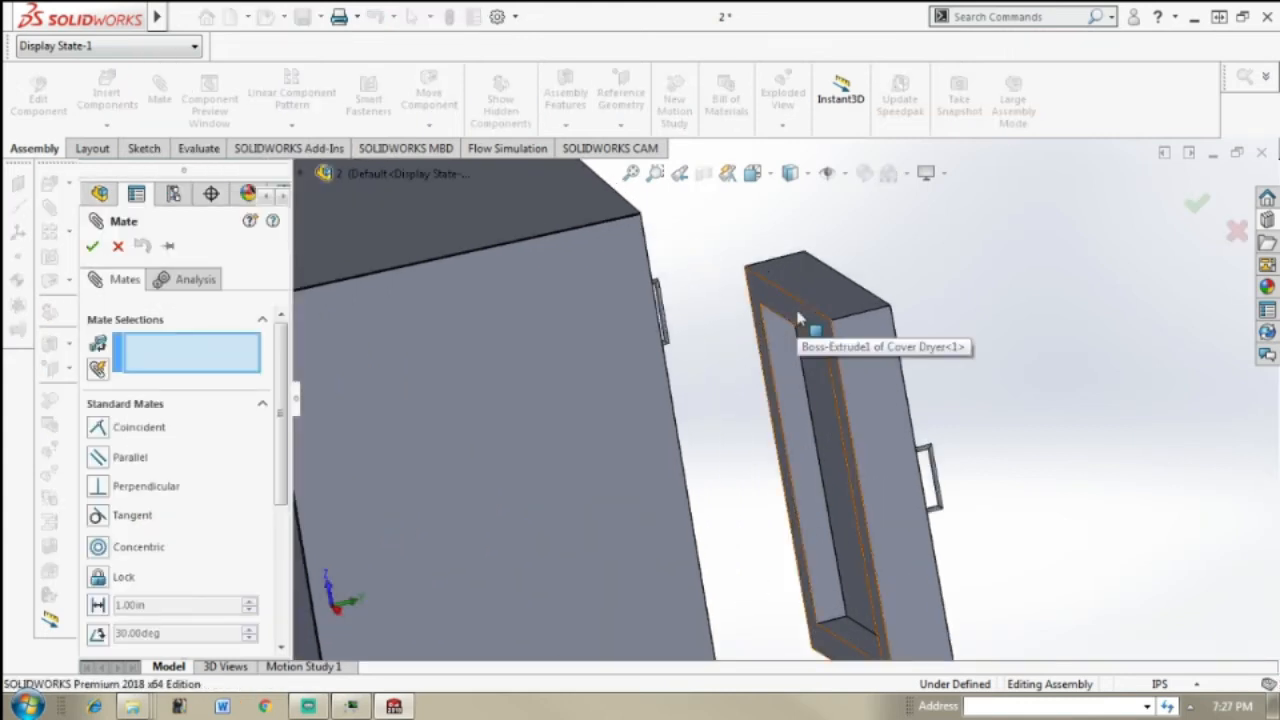
click(799, 318)
scroll(991, 323, up, 5)
middle_drag(991, 323, 576, 368)
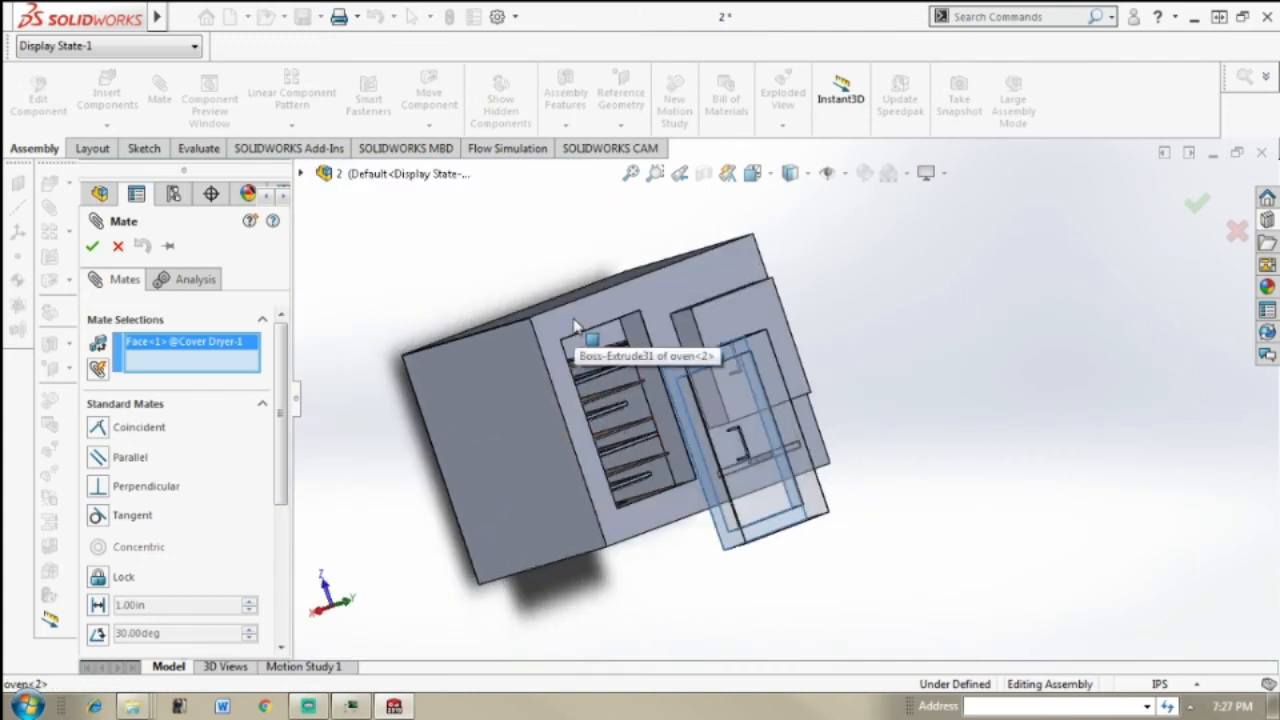
click(575, 324)
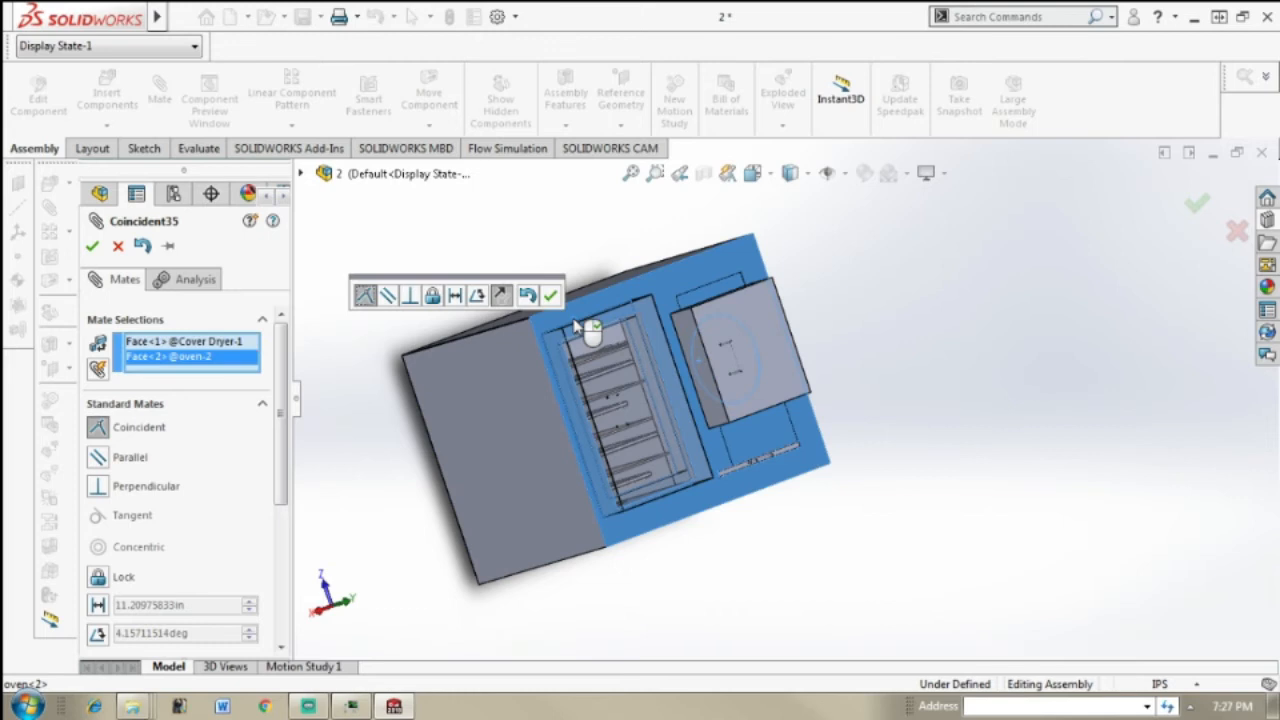
click(93, 247)
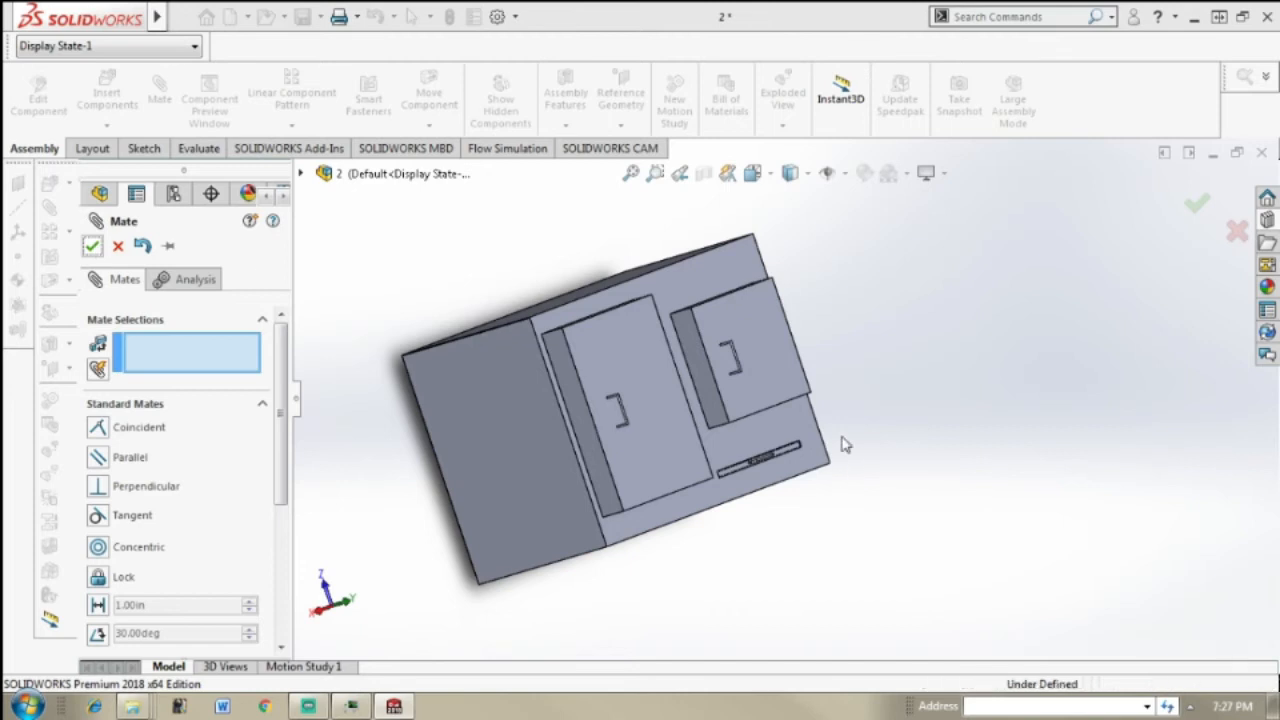
key(Escape)
Step: Slide the Cover Dryer along the oven's front face so it sits over the tray opening
scroll(838, 439, down, 1)
scroll(764, 401, down, 1)
middle_drag(764, 401, 721, 473)
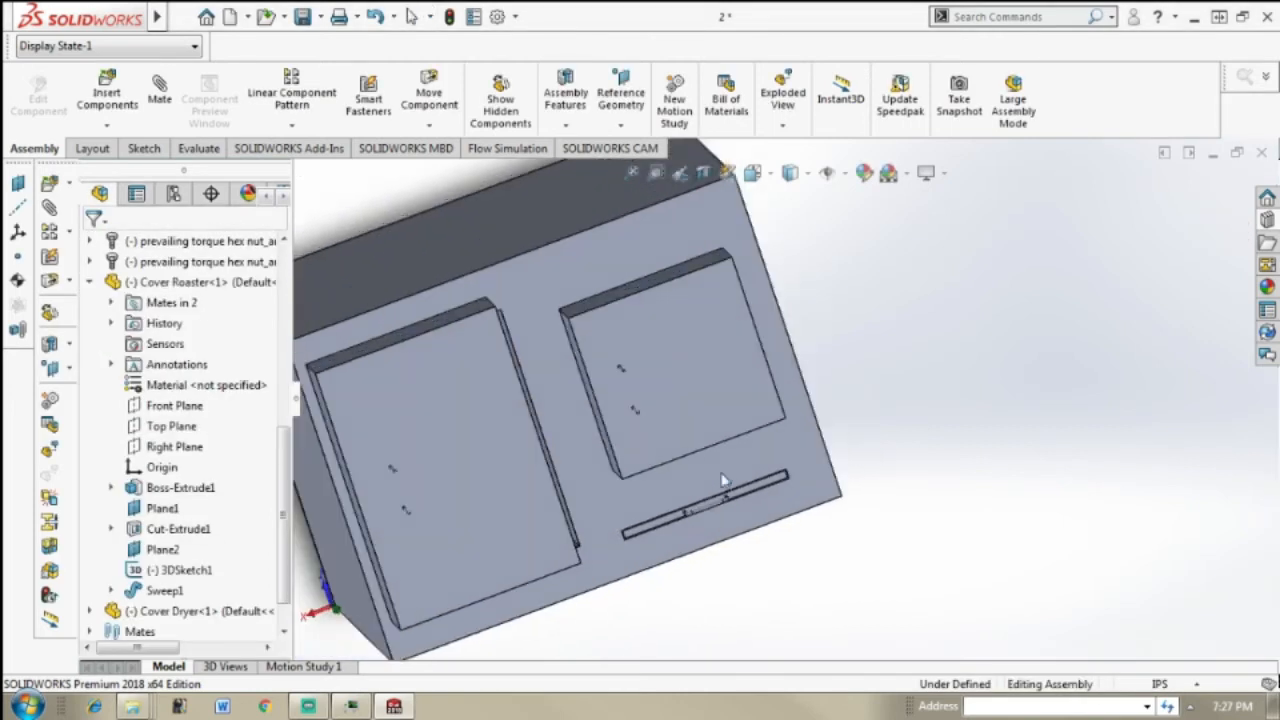
click(487, 405)
drag(507, 407, 484, 380)
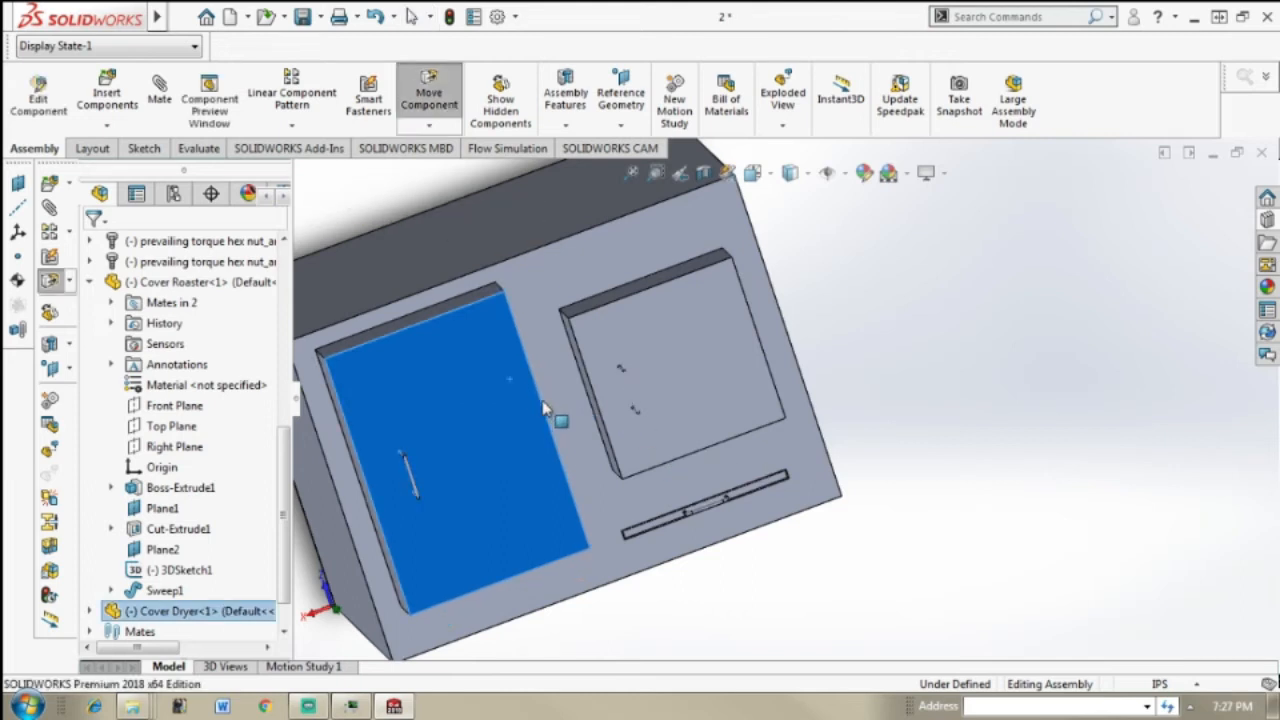
drag(543, 402, 543, 402)
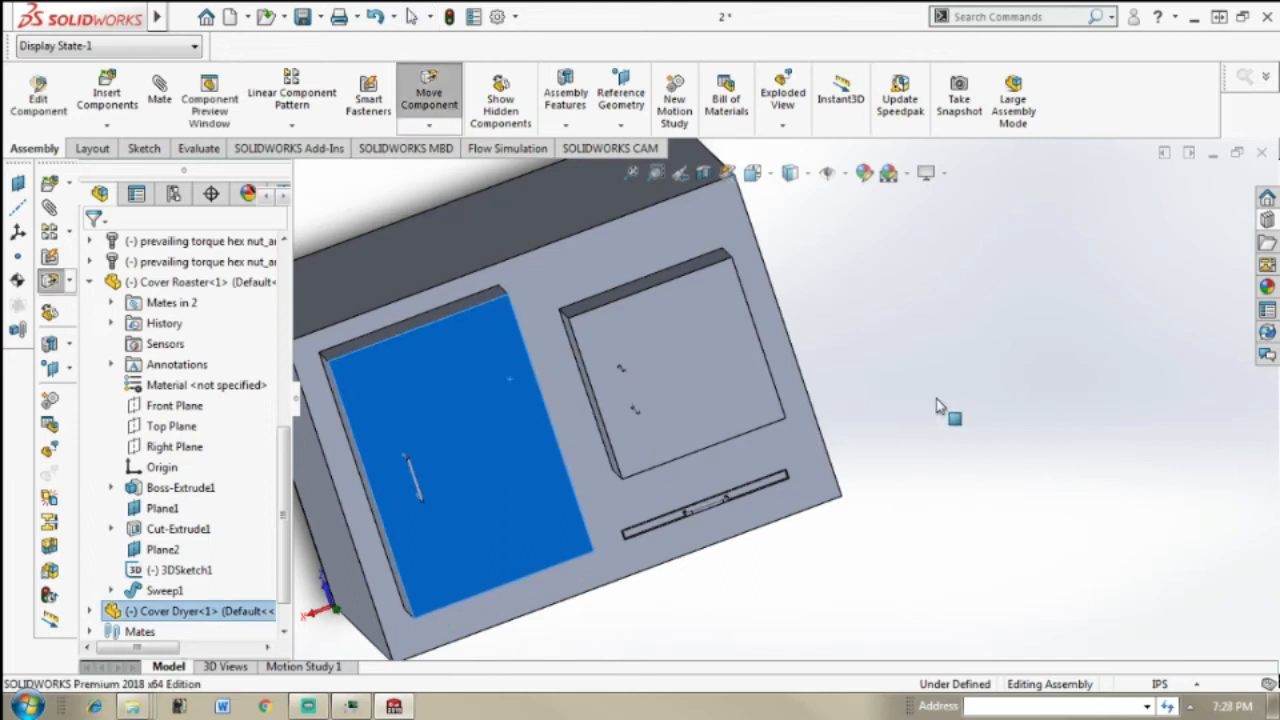
key(Escape)
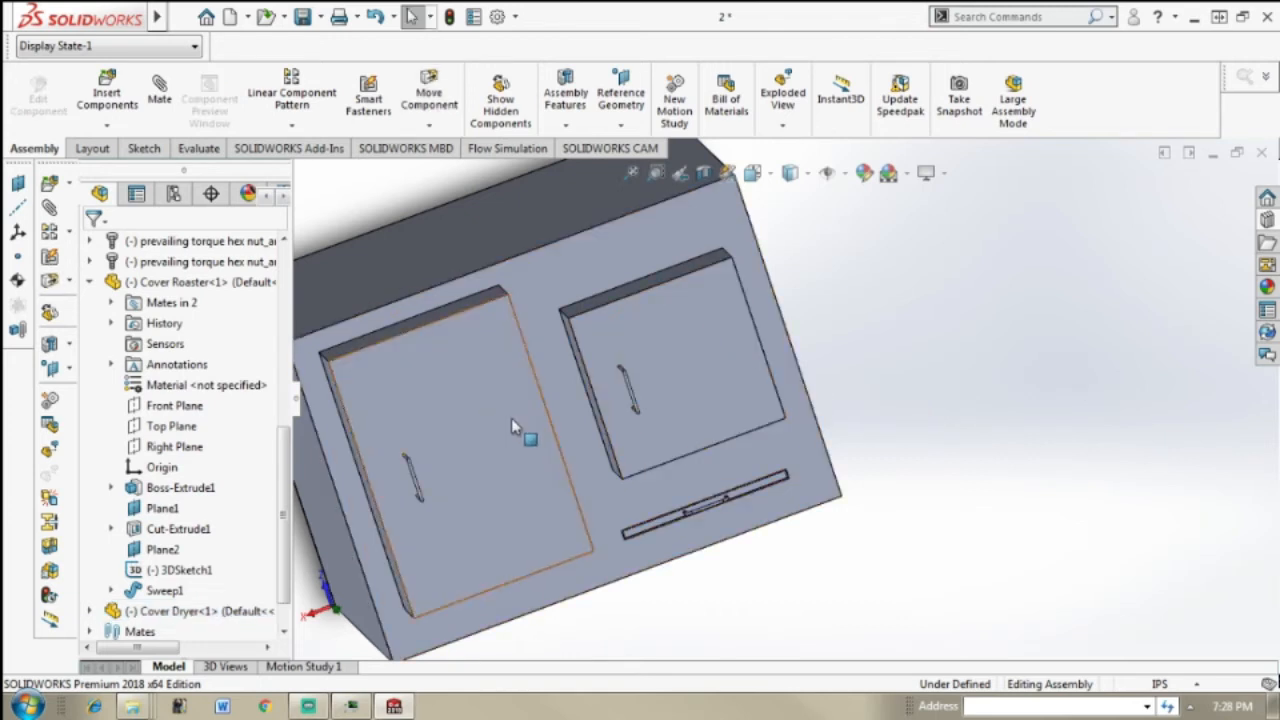
Step: Nudge the Cover Dryer slightly downward to cover the lower edge of the tray opening
scroll(705, 424, up, 3)
middle_drag(705, 424, 763, 371)
scroll(745, 365, down, 3)
click(594, 474)
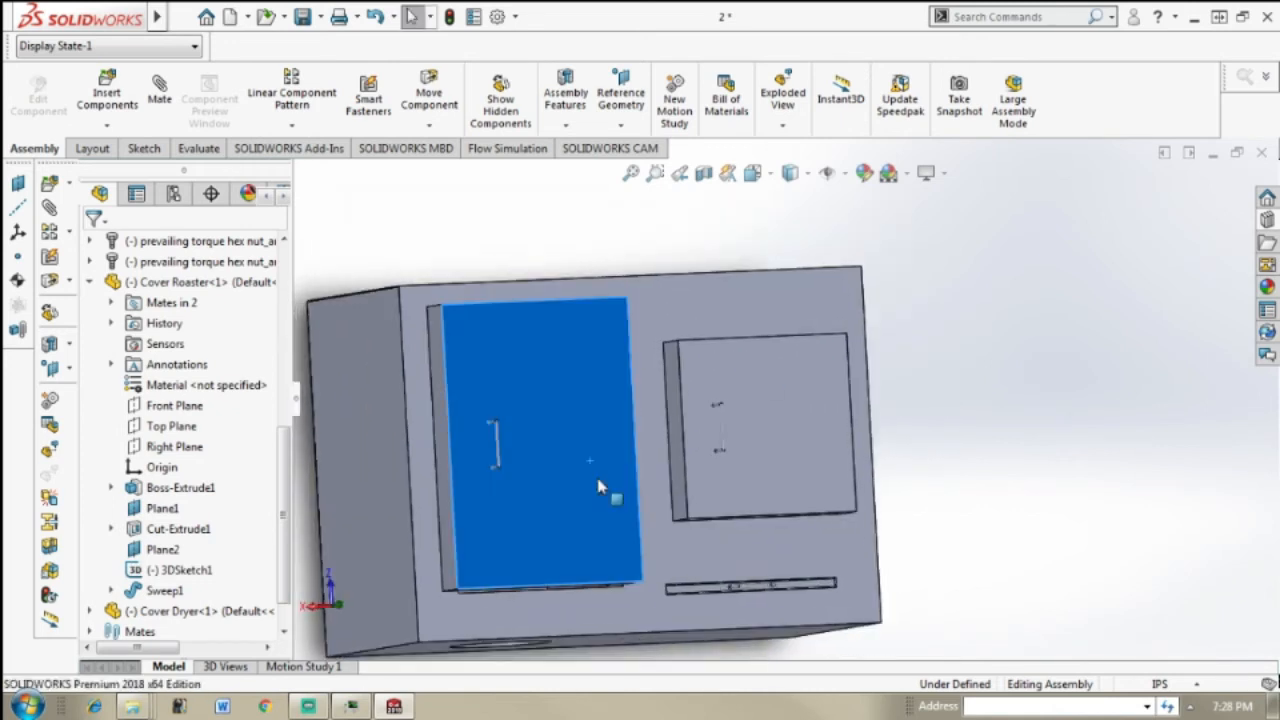
drag(599, 487, 597, 494)
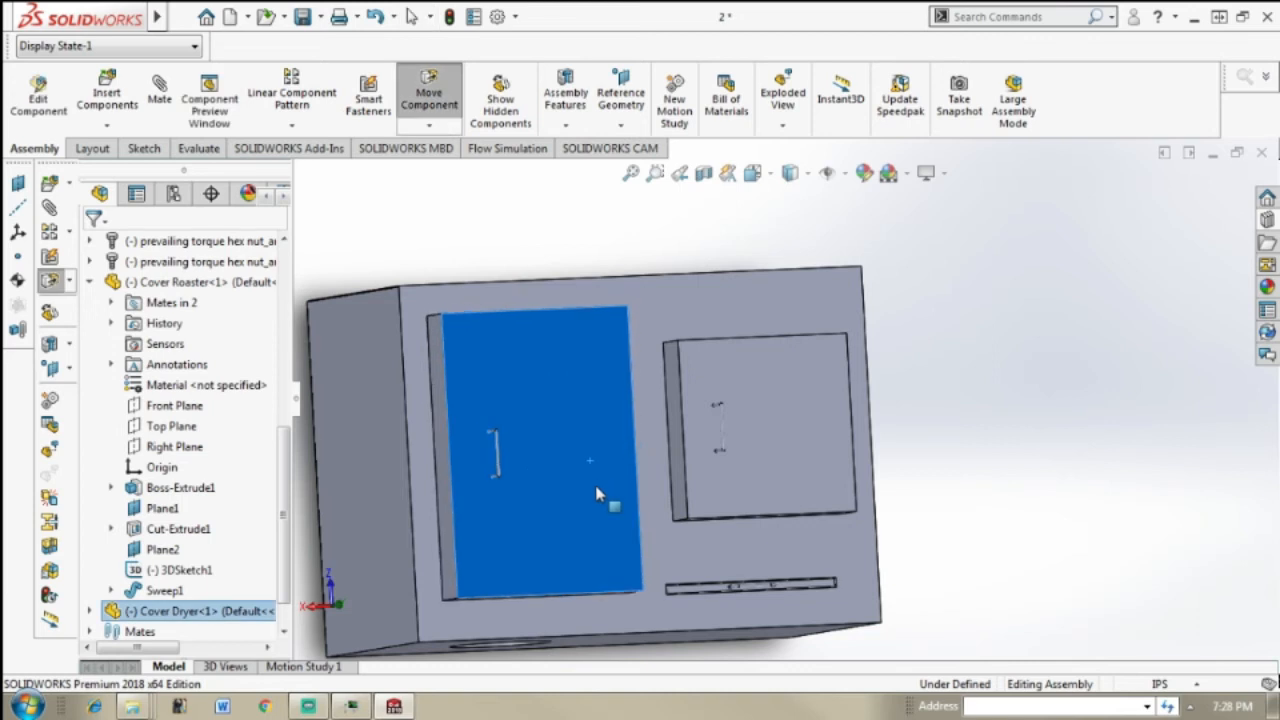
click(942, 490)
Step: Examine the placement of both covers on the oven's front from several angles
middle_drag(928, 457, 520, 665)
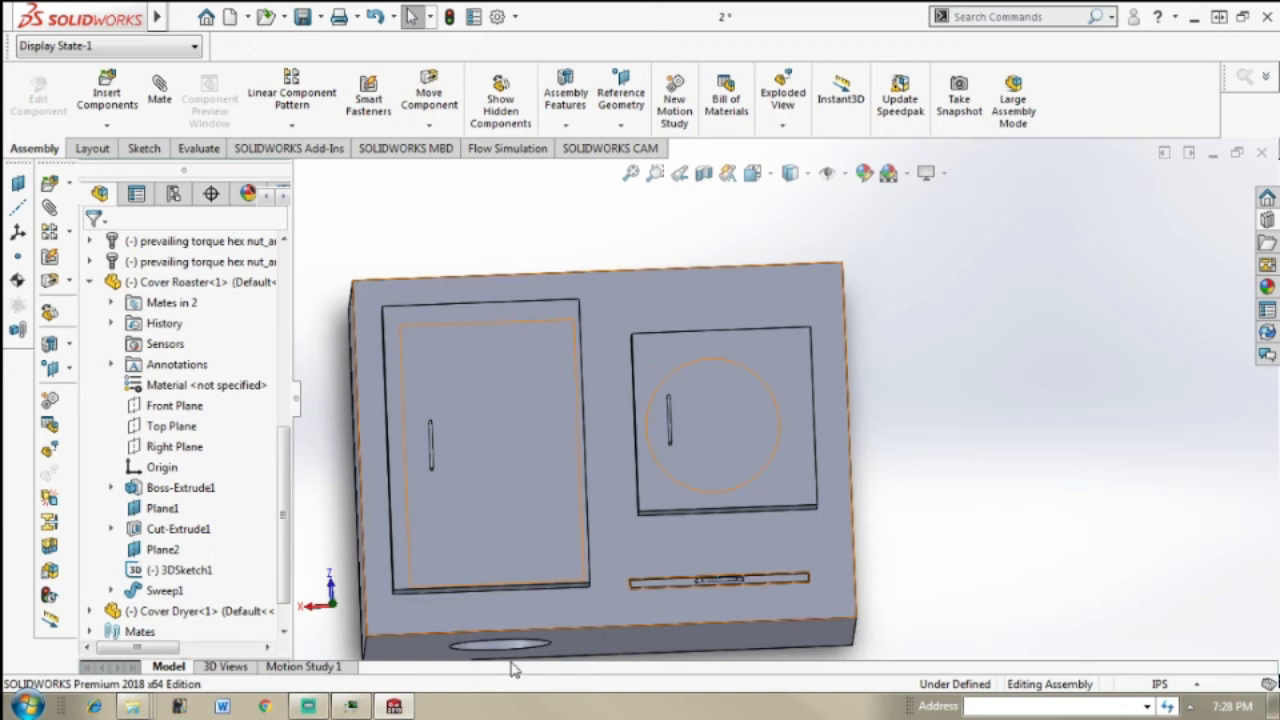
middle_drag(729, 583, 764, 513)
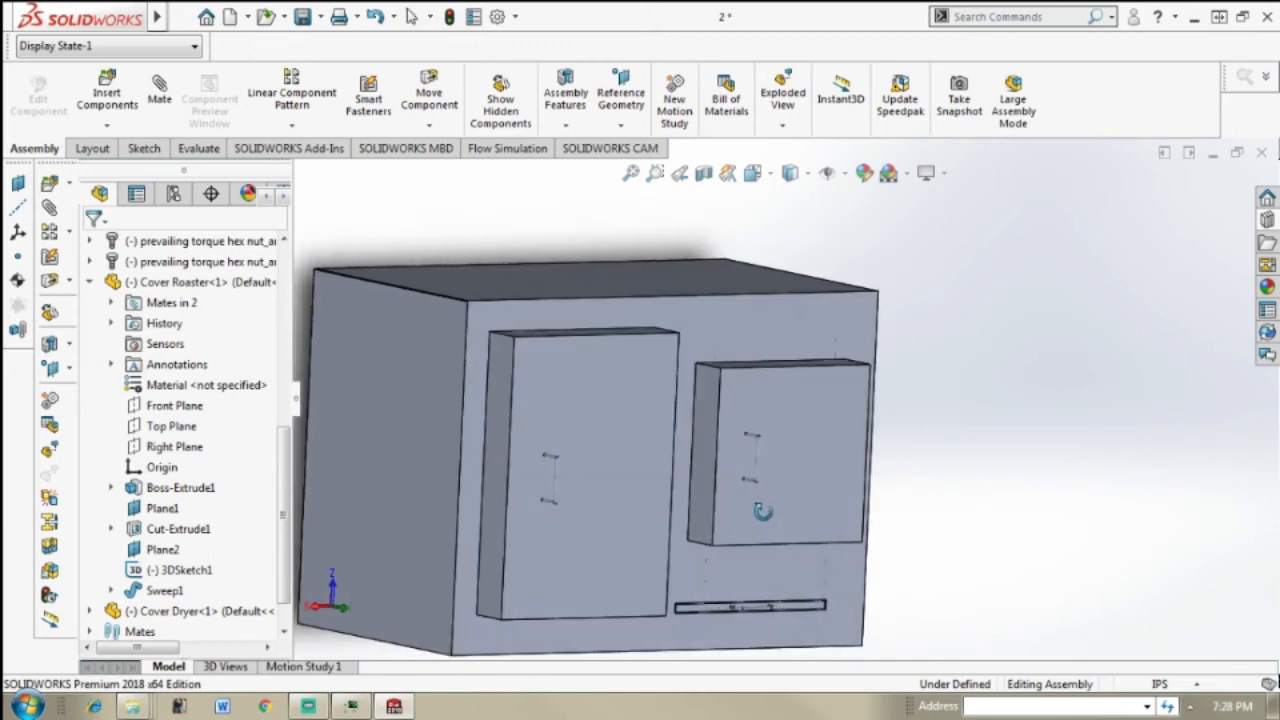
middle_drag(855, 459, 740, 460)
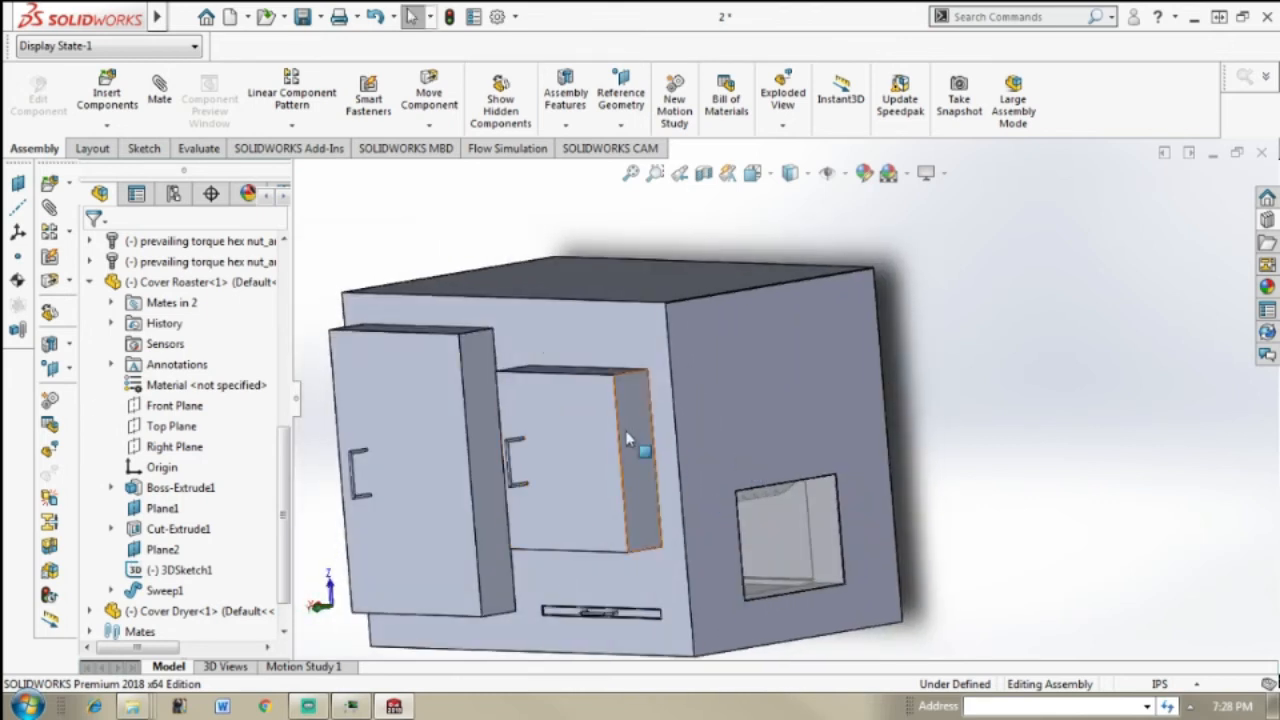
middle_drag(646, 491, 683, 405)
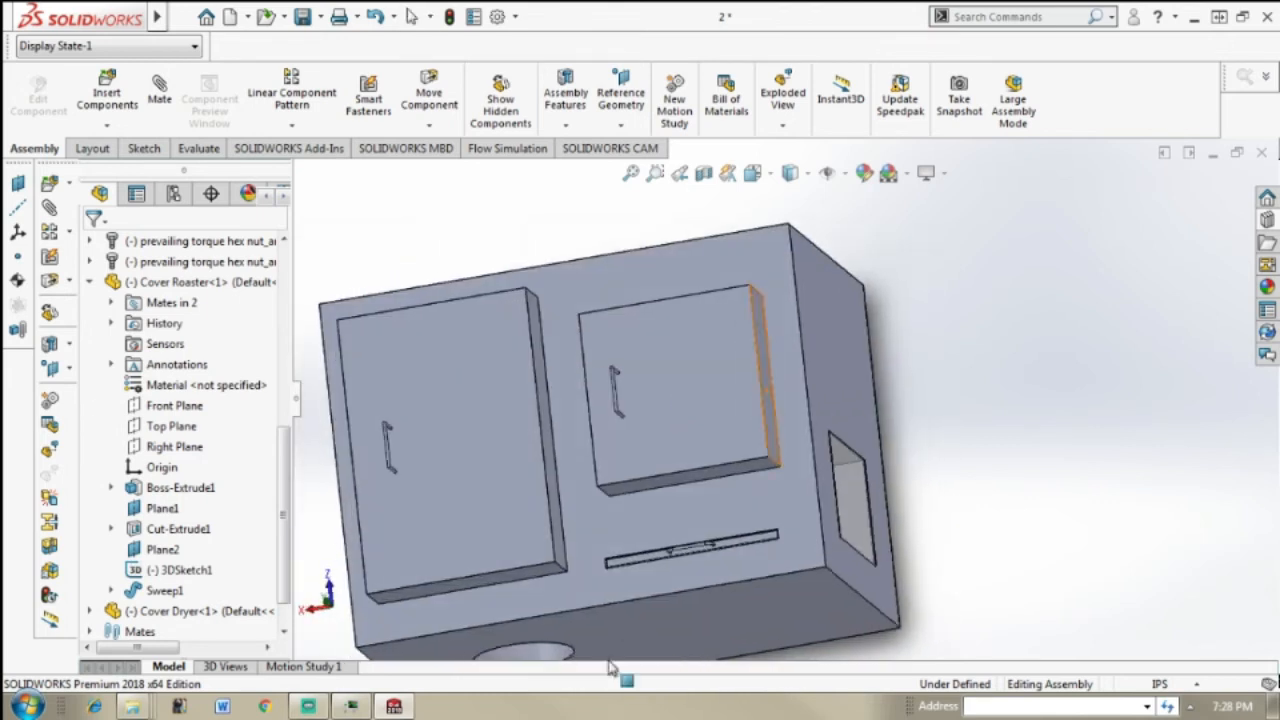
scroll(610, 480, up, 2)
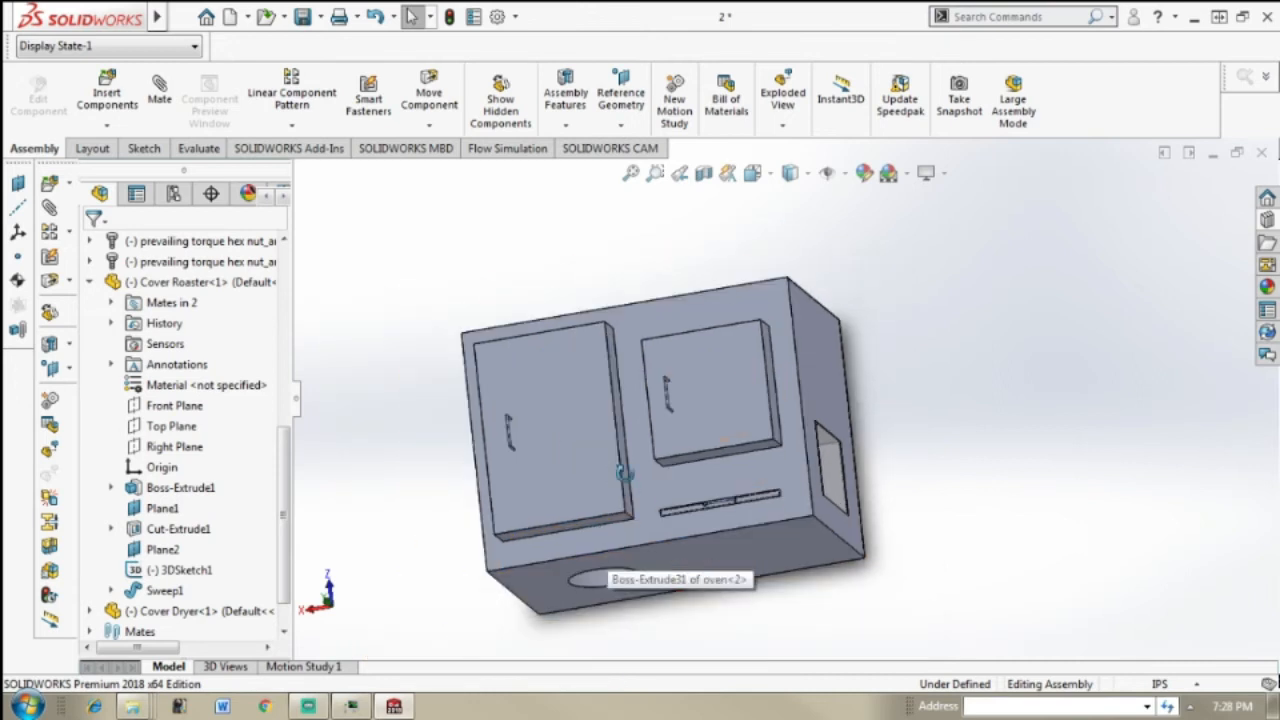
middle_drag(622, 473, 608, 632)
scroll(680, 505, down, 2)
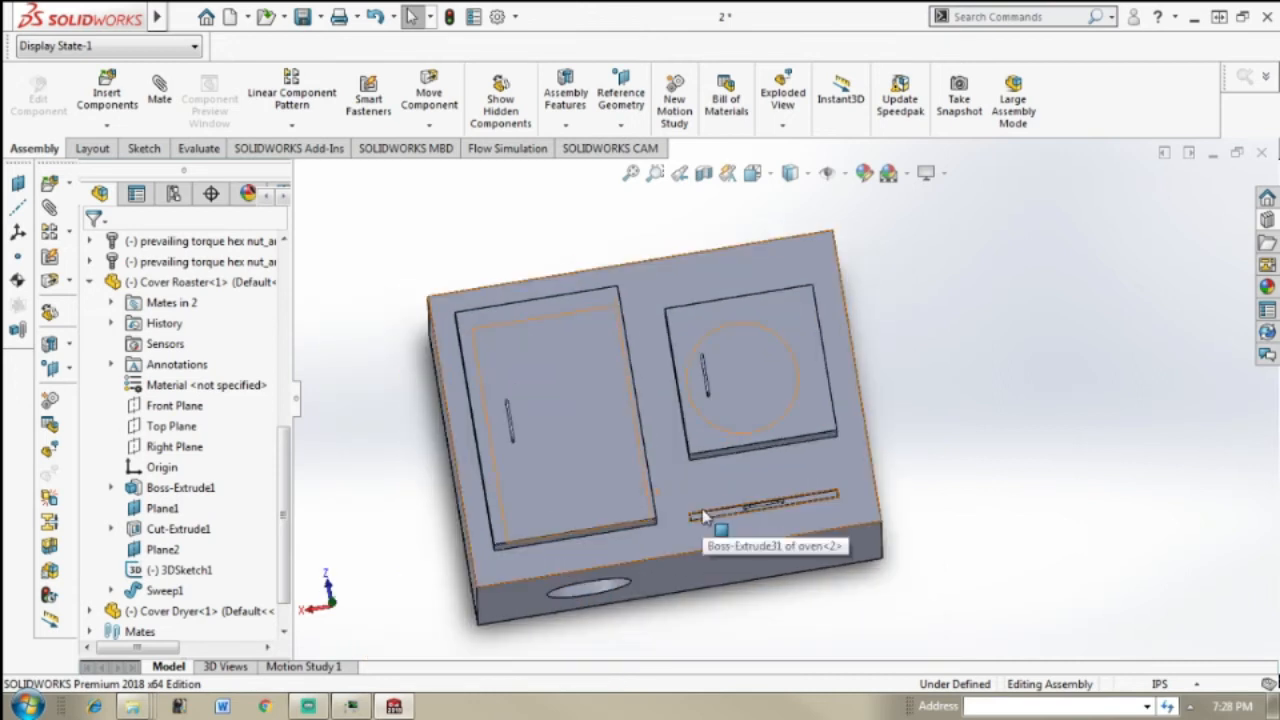
middle_drag(680, 482, 650, 392)
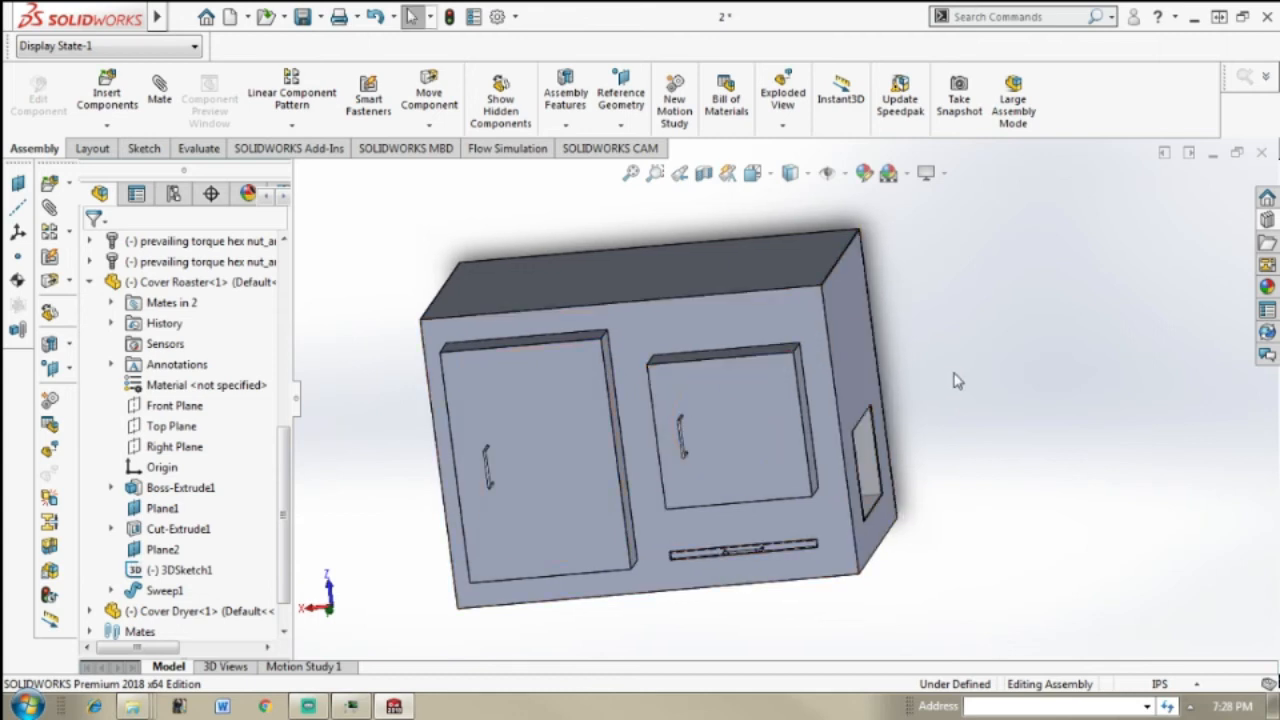
Step: Inspect the assembled oven's front, both side walls and underside, viewing it from near and far
middle_drag(935, 380, 950, 342)
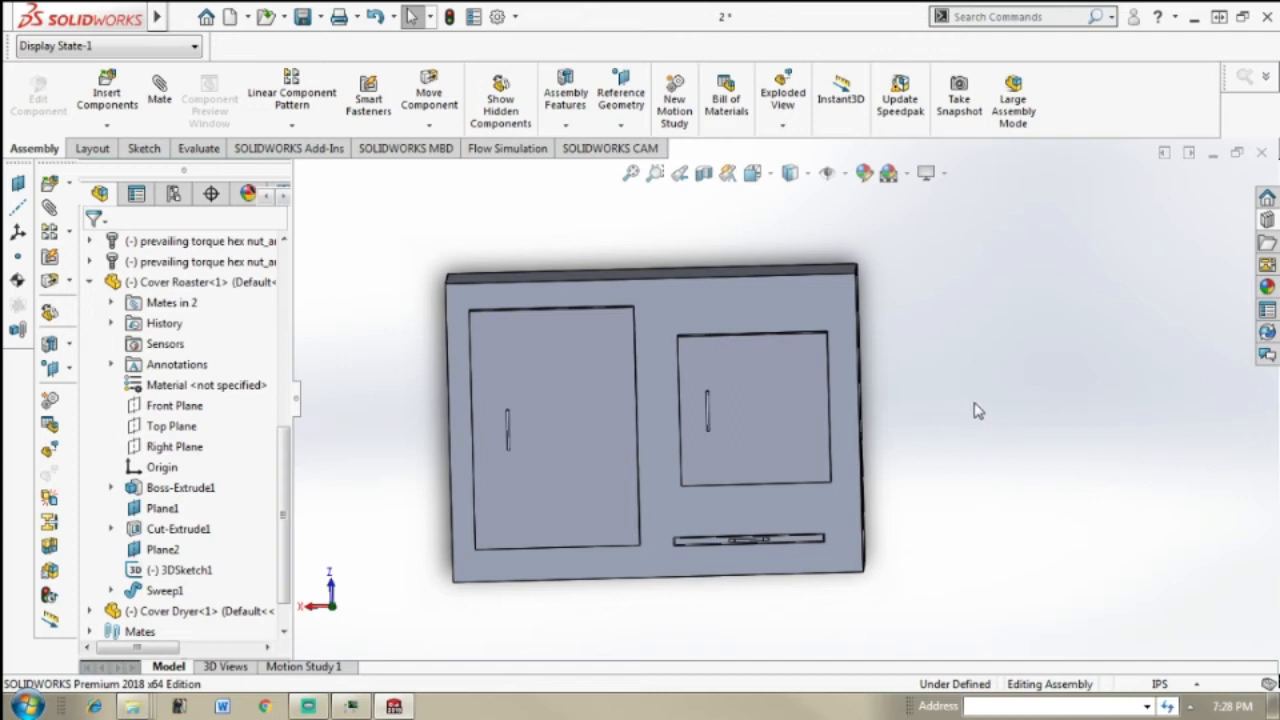
scroll(978, 411, down, 1)
scroll(862, 440, up, 3)
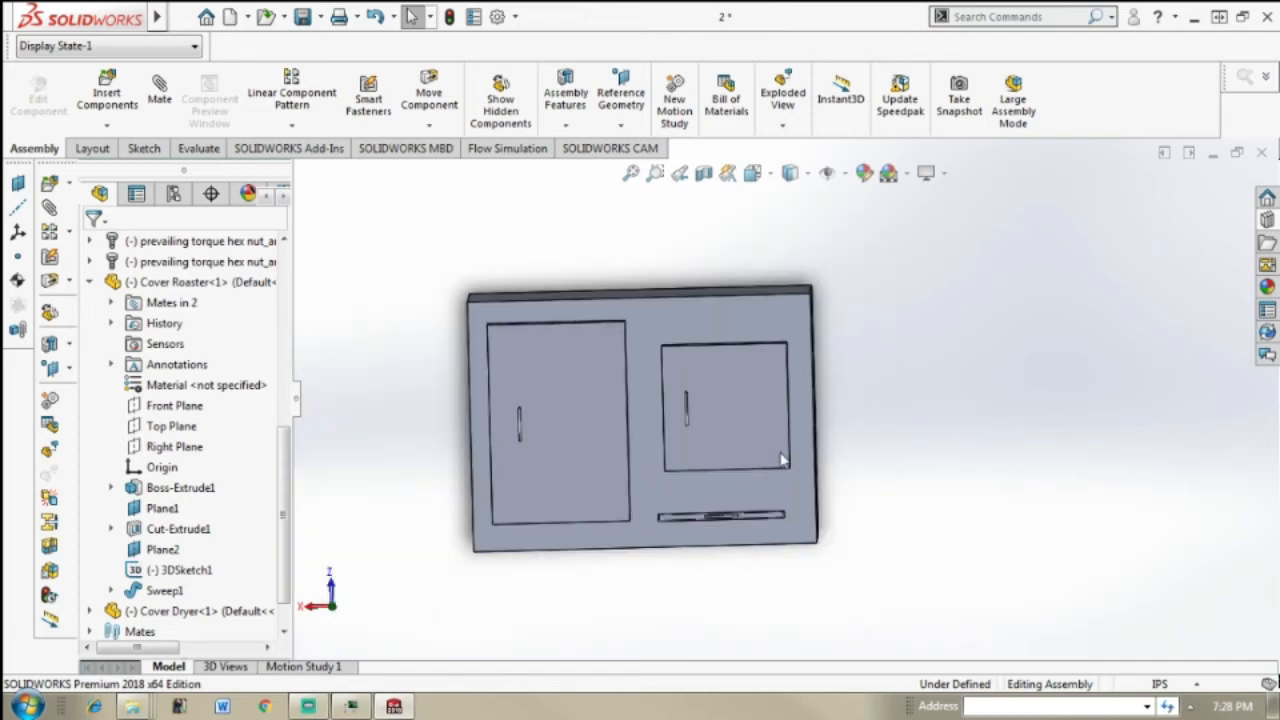
middle_drag(779, 452, 779, 425)
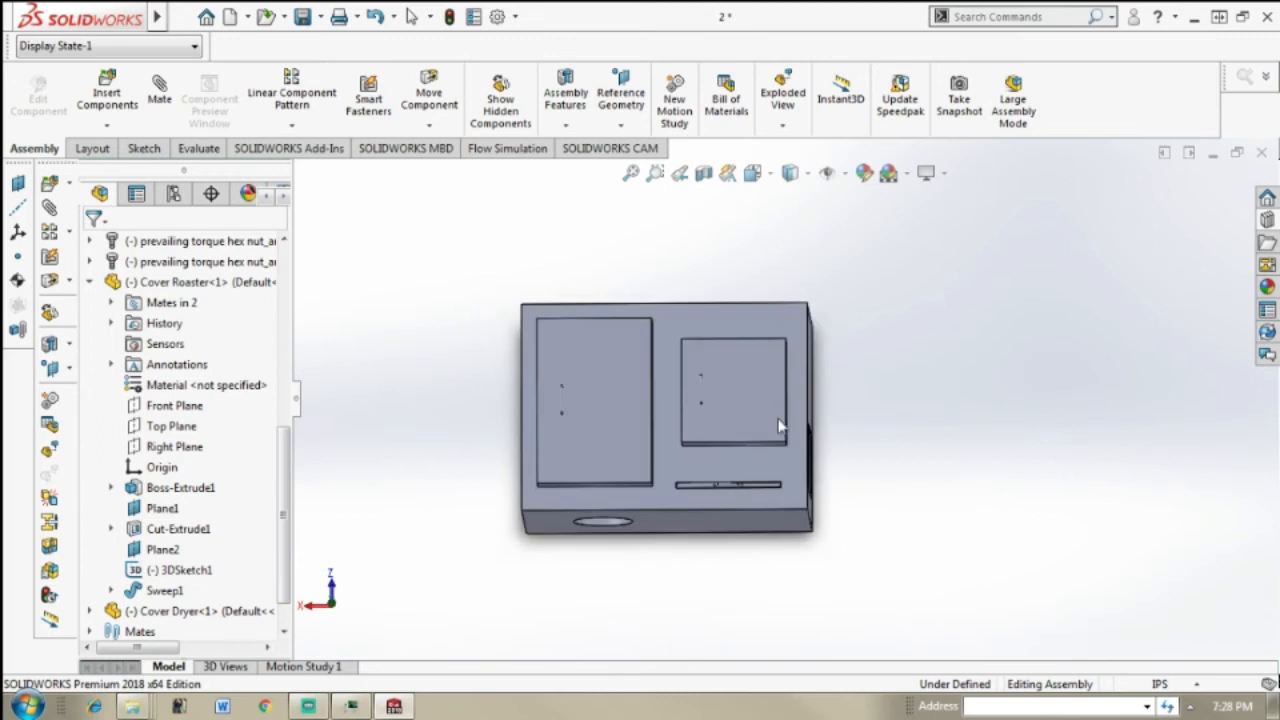
scroll(893, 407, down, 2)
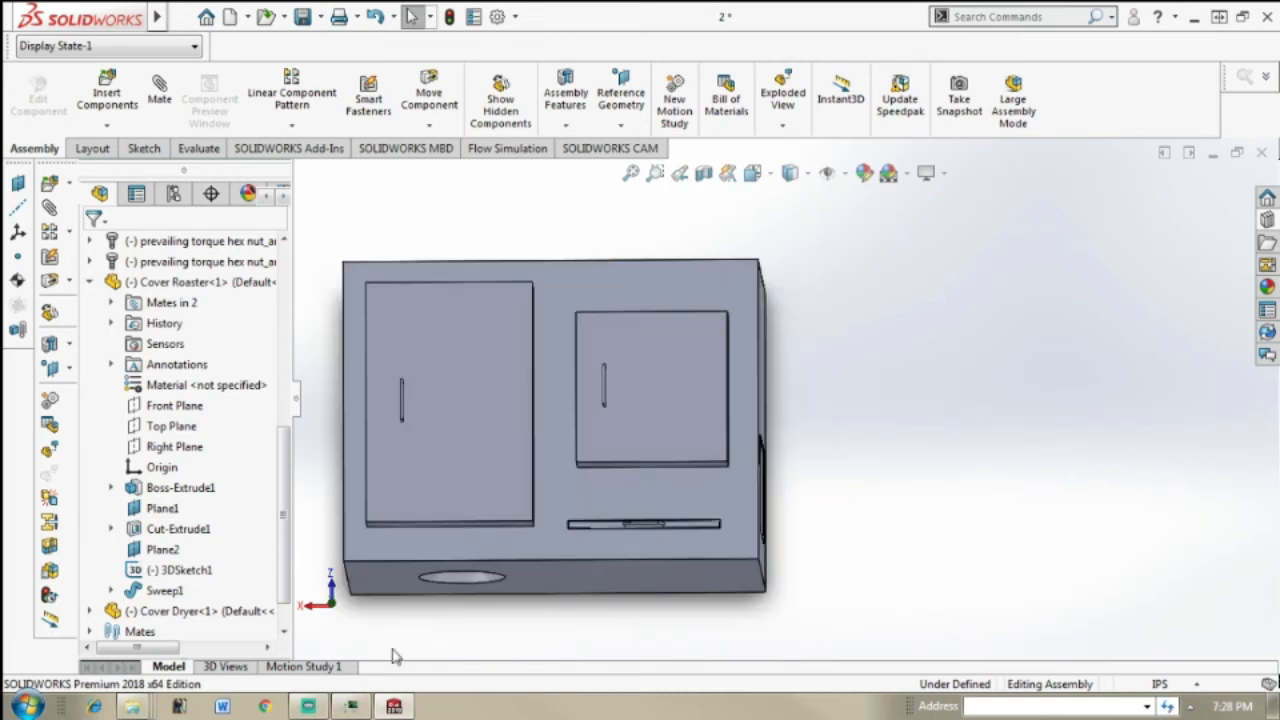
middle_drag(524, 581, 423, 373)
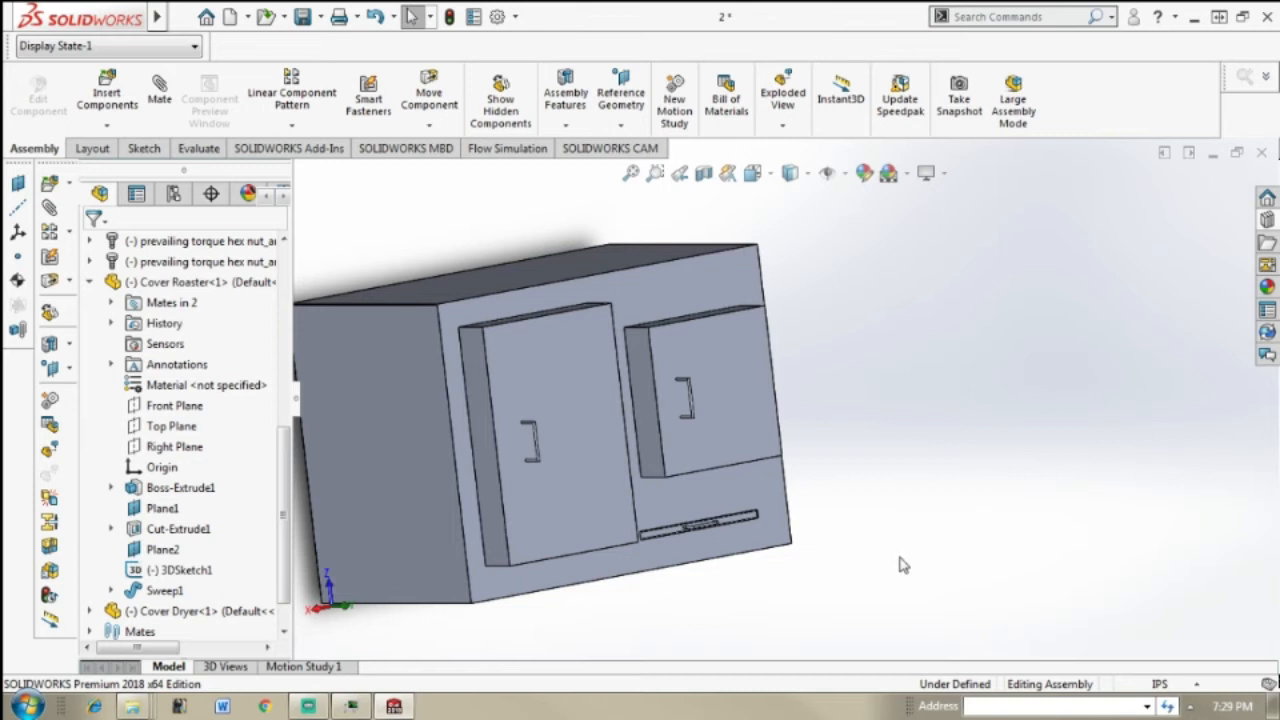
scroll(903, 565, up, 1)
scroll(861, 521, down, 2)
scroll(438, 524, up, 2)
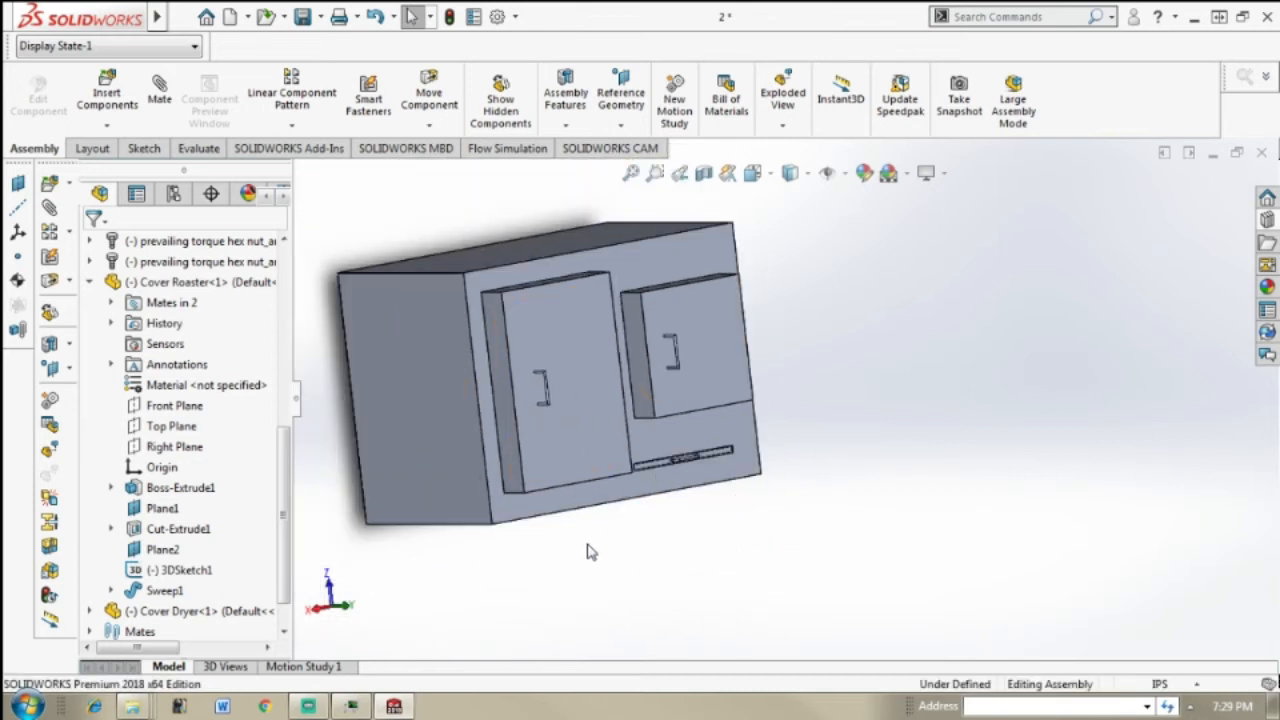
scroll(575, 535, up, 2)
scroll(650, 450, up, 1)
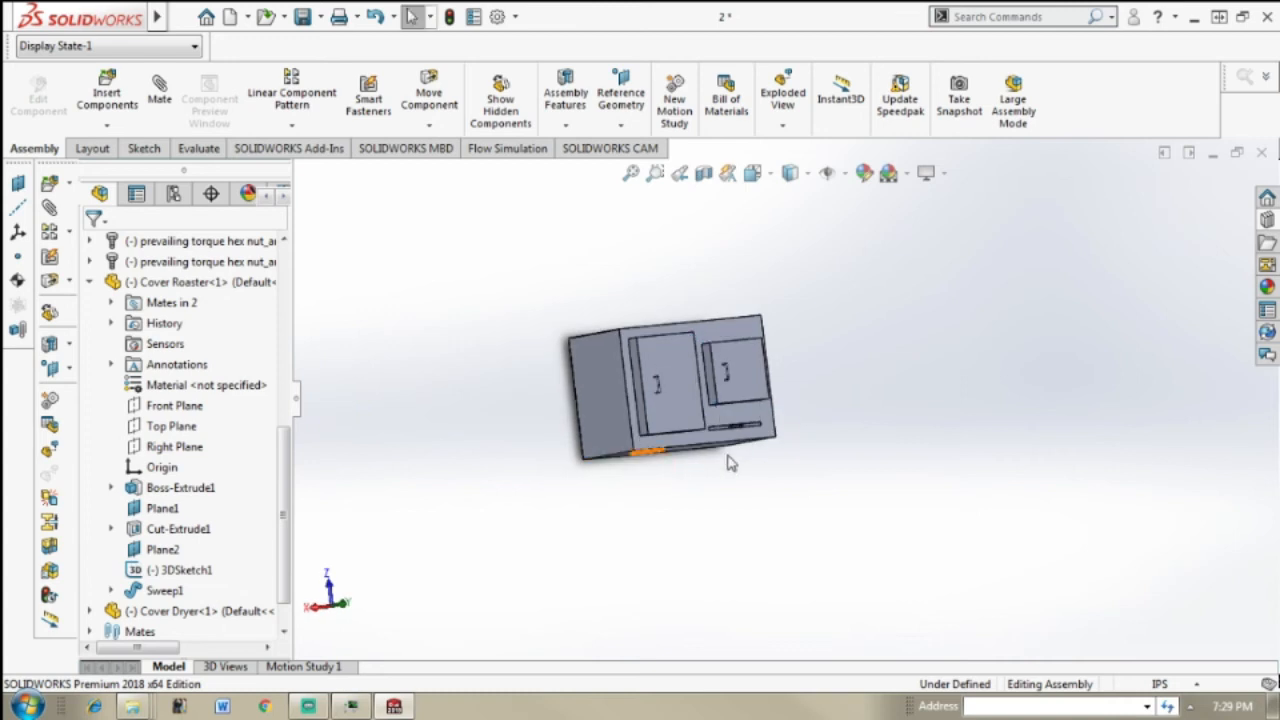
scroll(700, 410, down, 3)
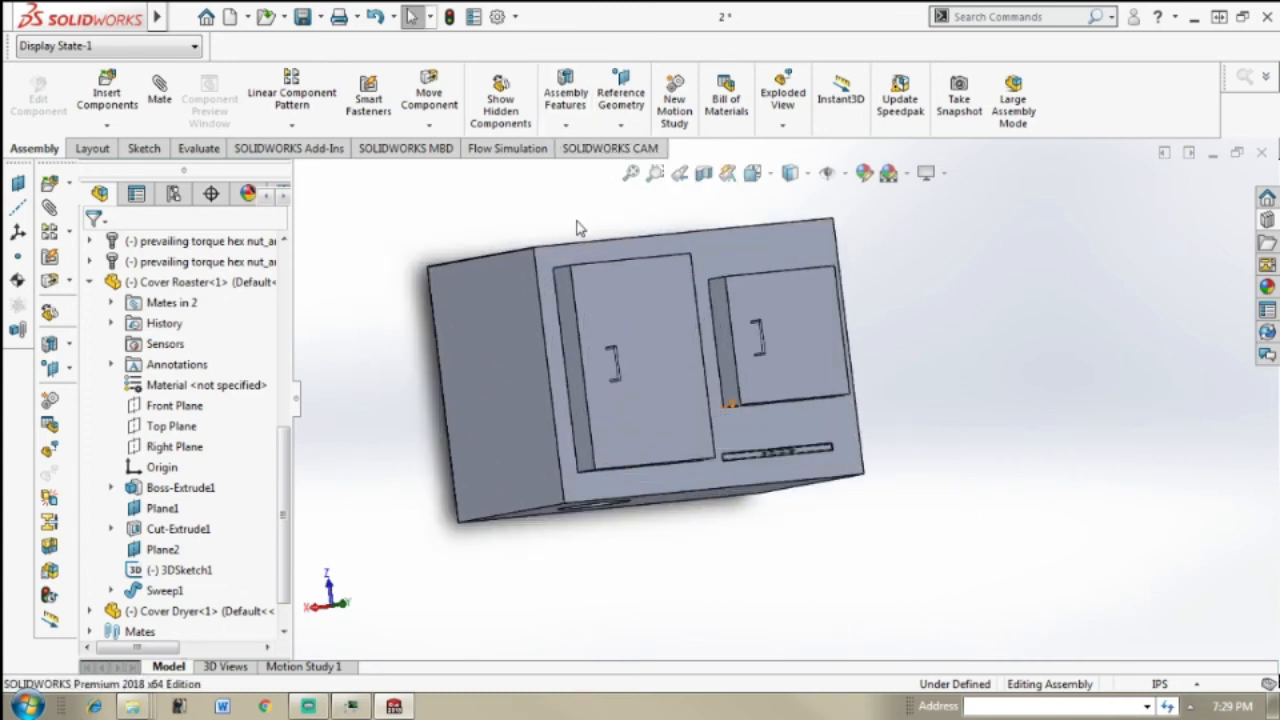
scroll(518, 241, up, 2)
middle_drag(751, 254, 694, 262)
scroll(700, 268, down, 2)
middle_drag(758, 342, 770, 403)
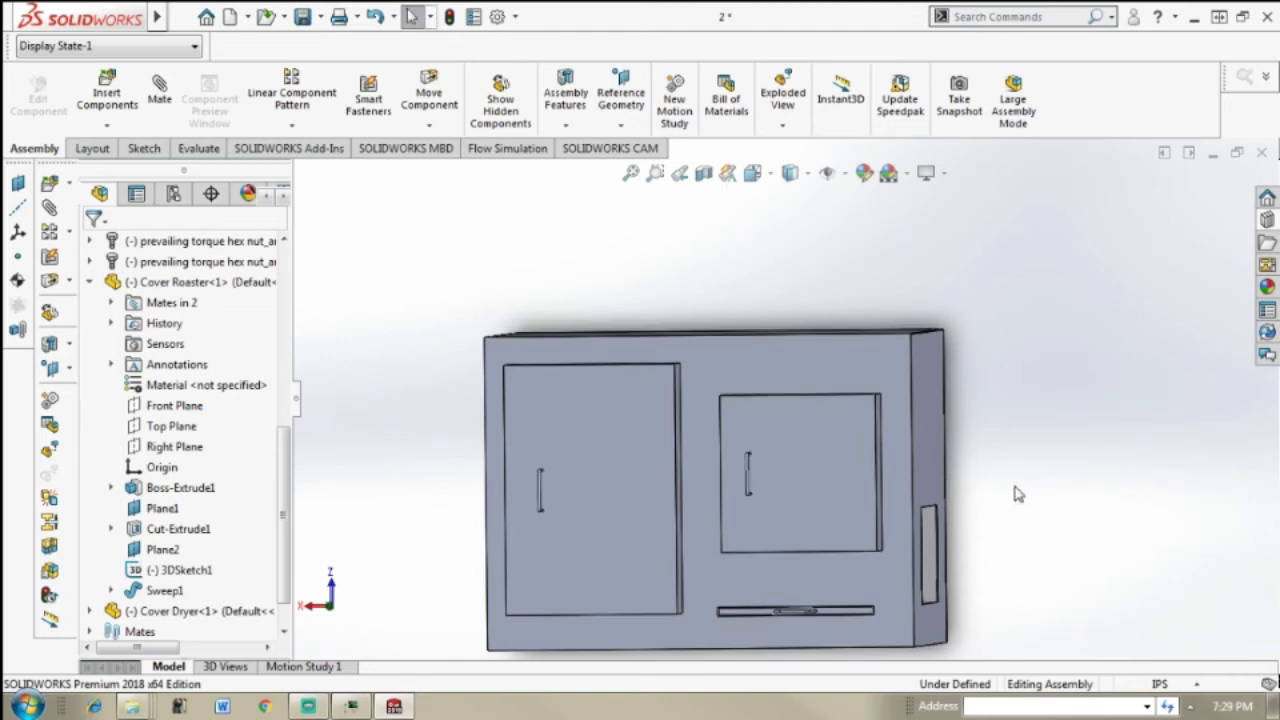
middle_drag(1000, 500, 783, 620)
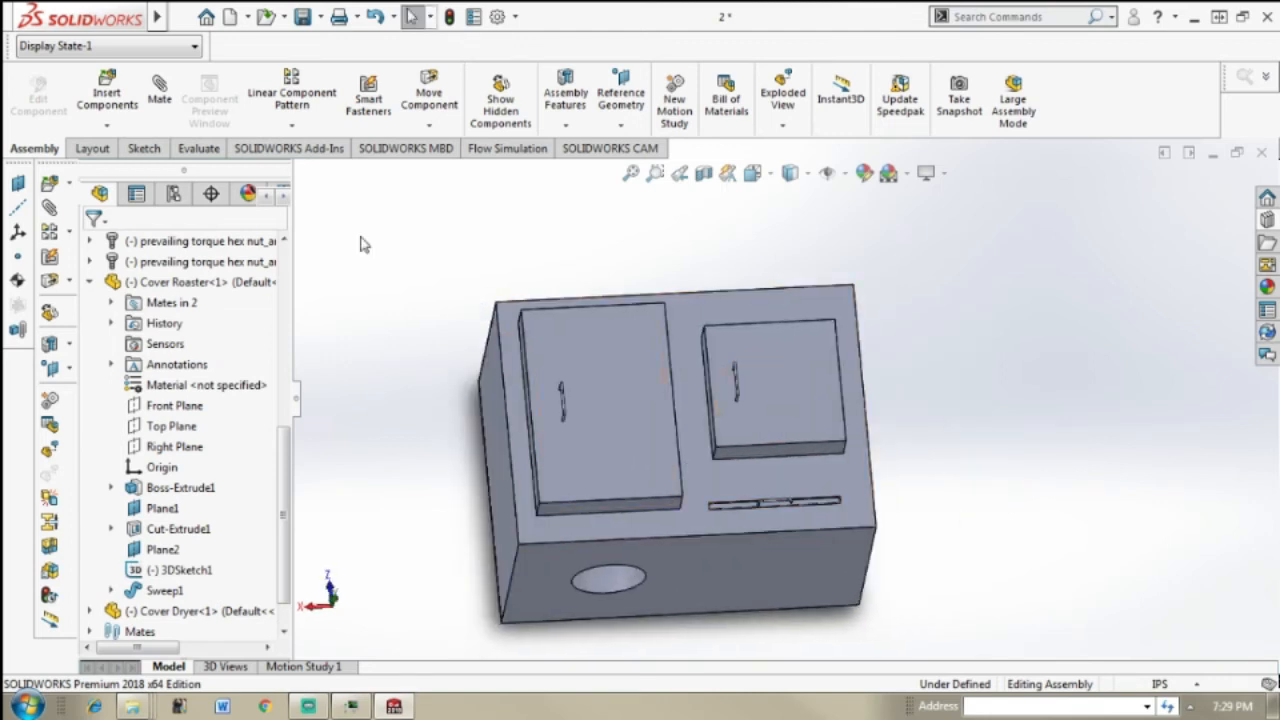
Step: Insert the Exhaust fan assembly from the exhaust-fans-1.snapshot.2 folder and place it beside the oven
click(133, 99)
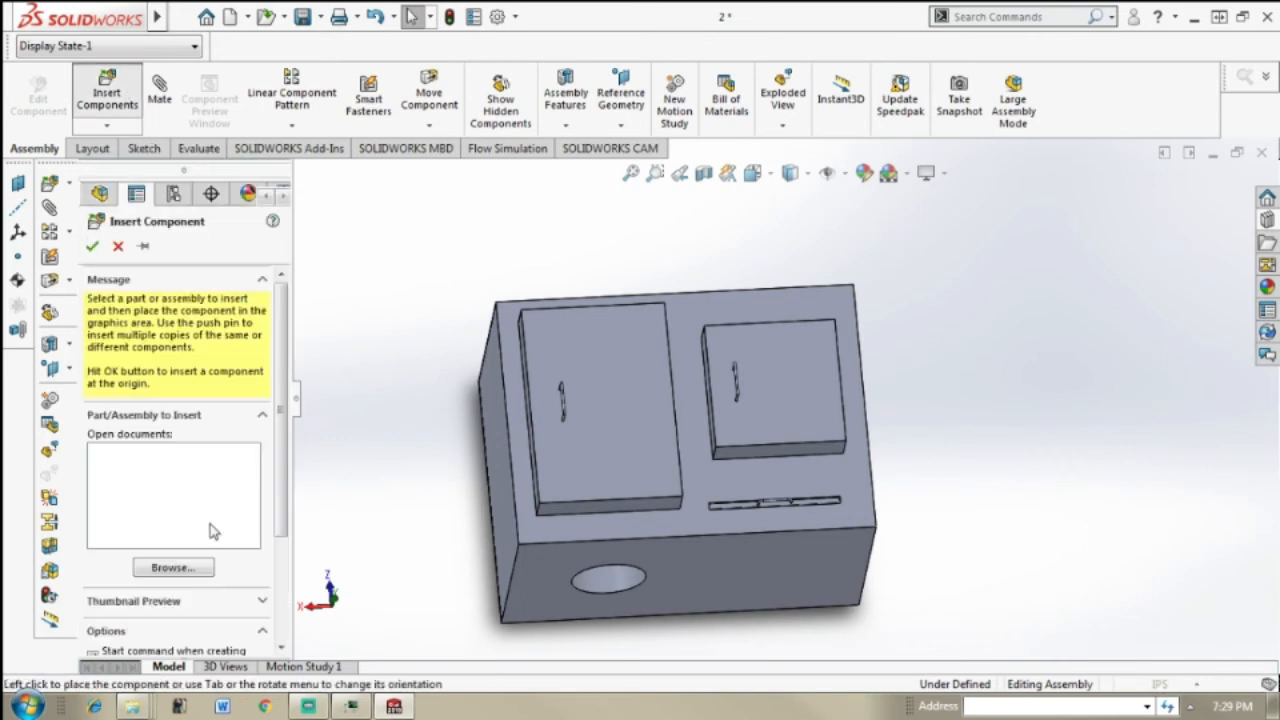
click(190, 568)
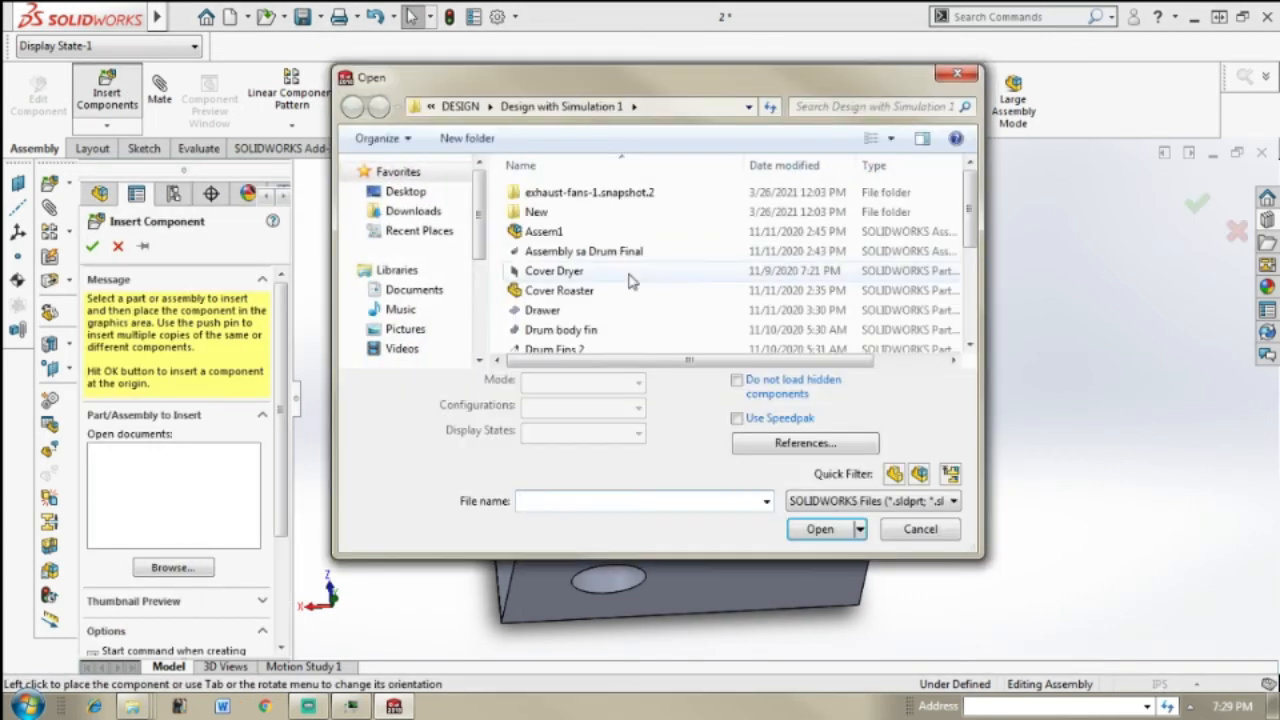
double_click(698, 199)
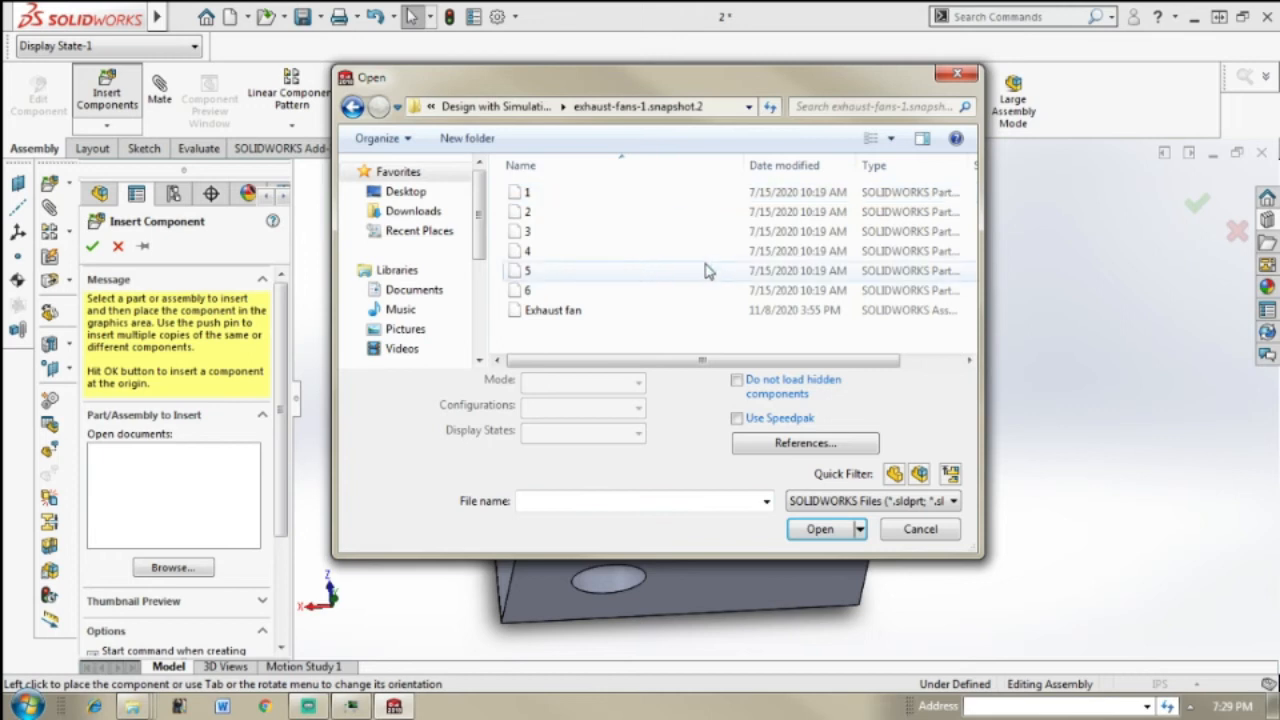
click(667, 312)
click(820, 529)
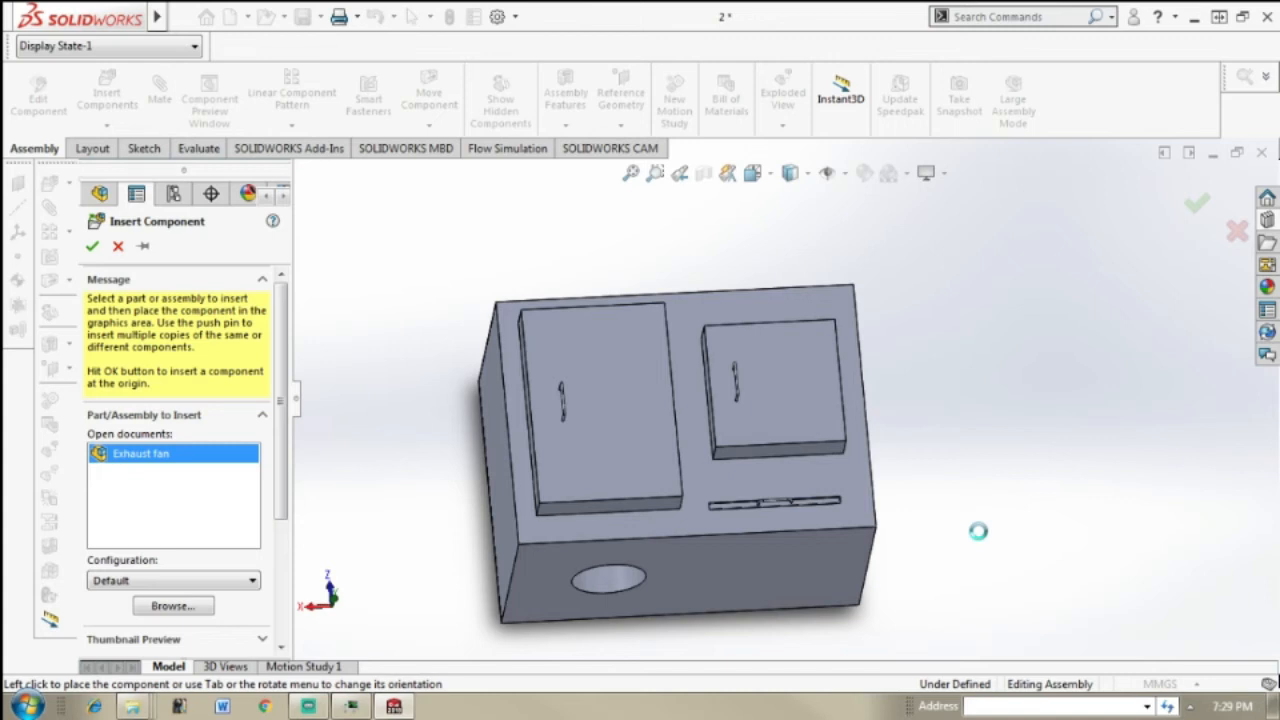
click(978, 531)
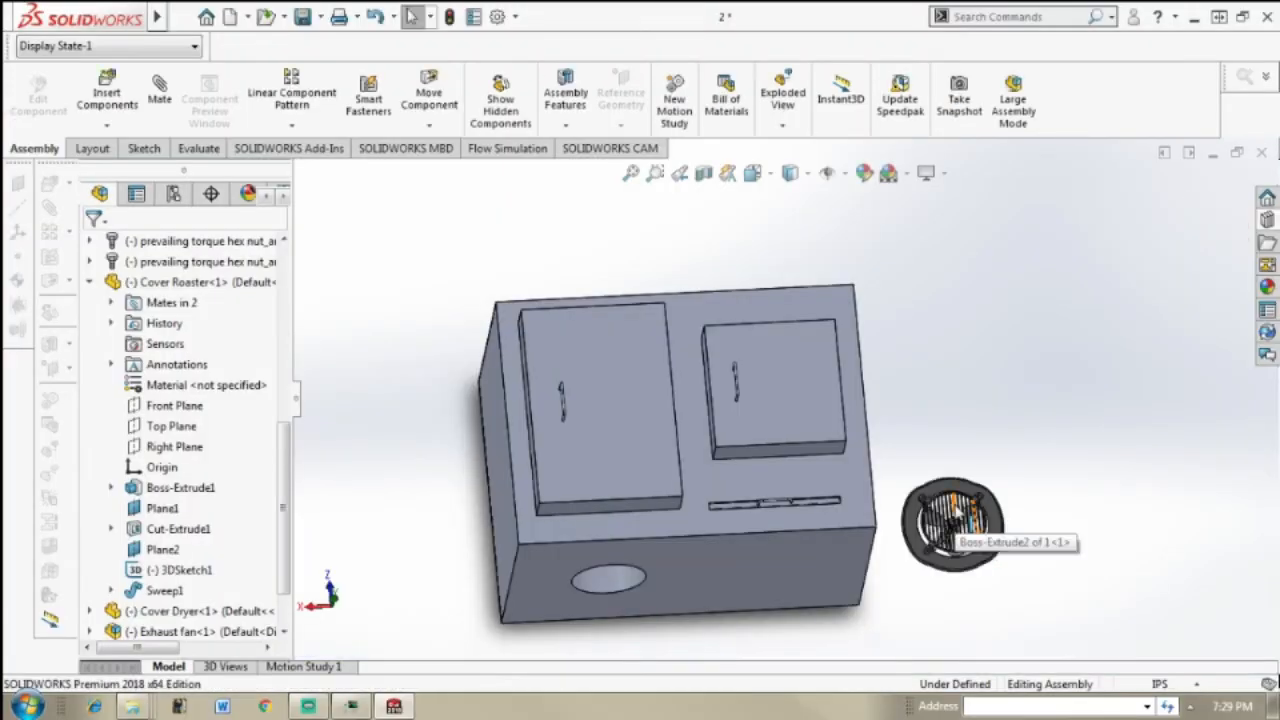
Step: Rotate the exhaust fan with the triad until it lies flat with its motor facing upward
middle_drag(1086, 449, 867, 522)
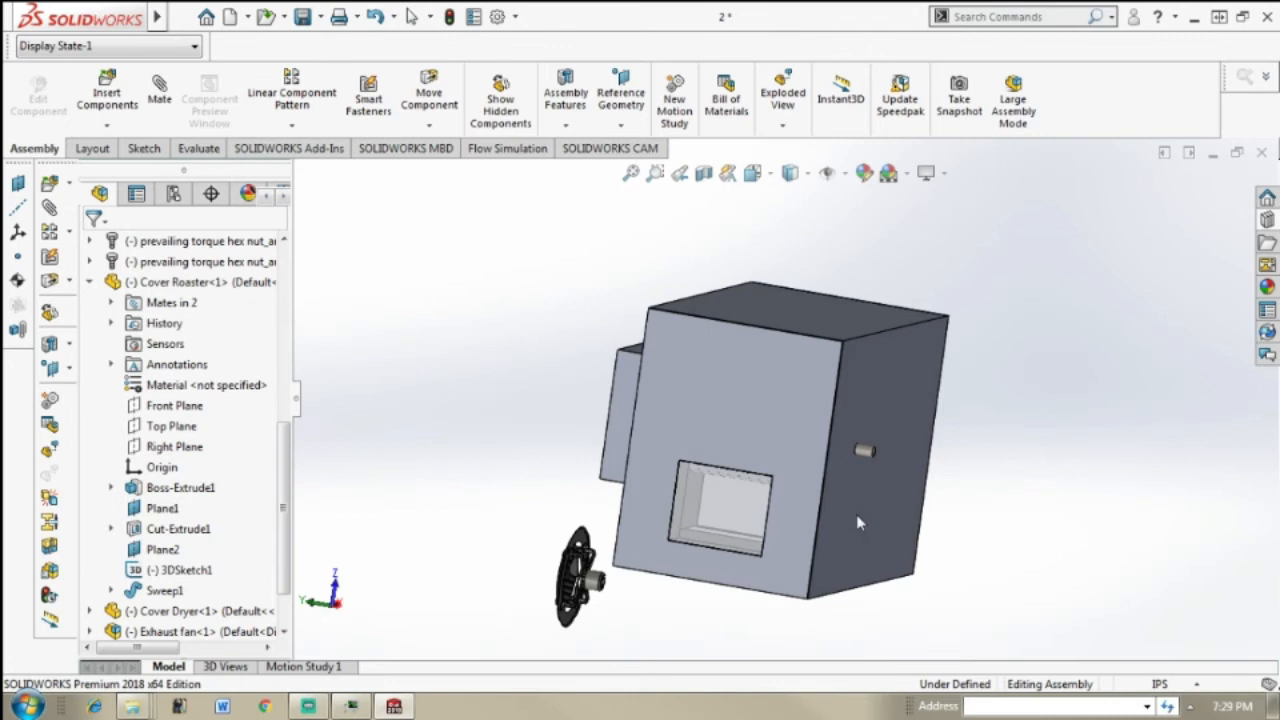
scroll(624, 566, down, 3)
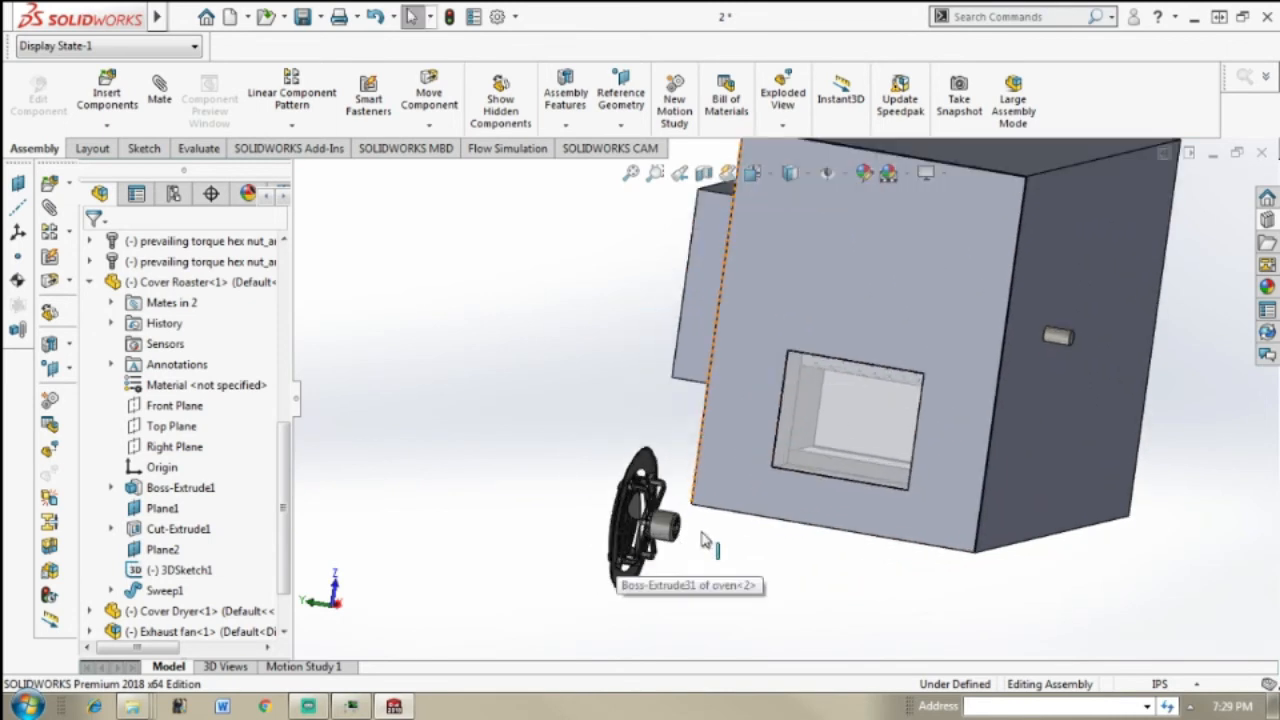
scroll(703, 540, down, 2)
click(705, 496)
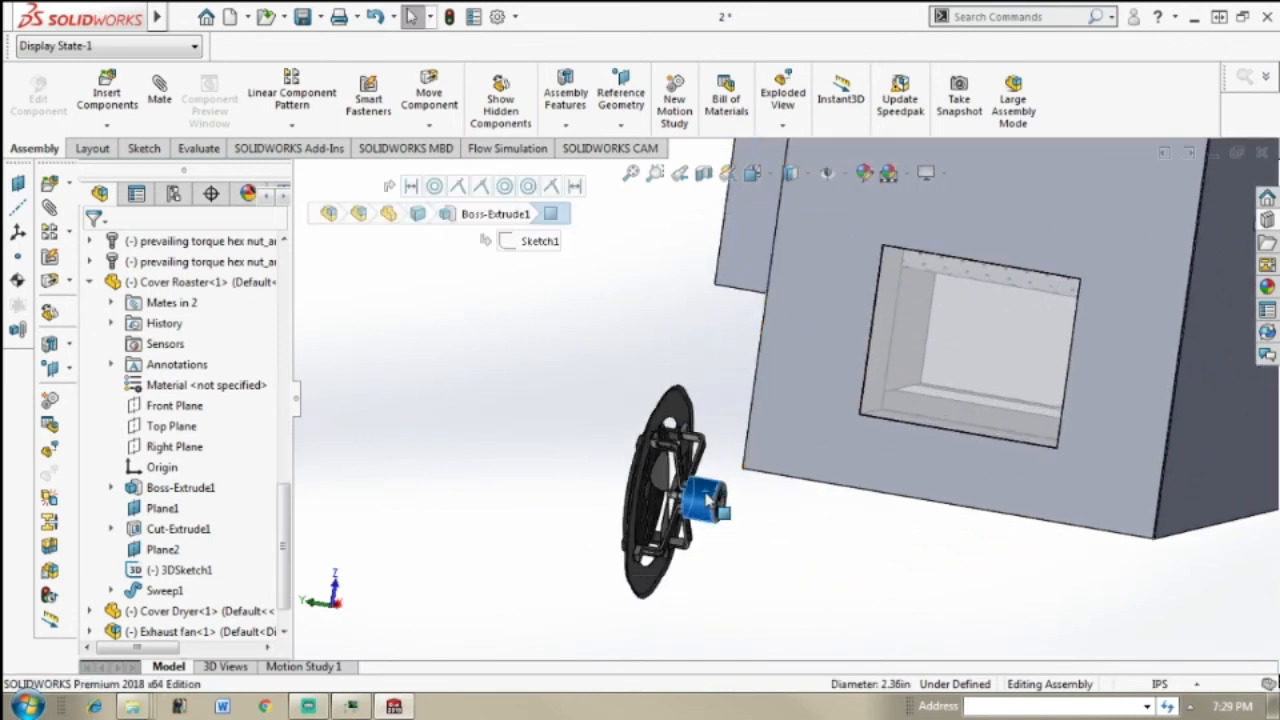
right_click(707, 499)
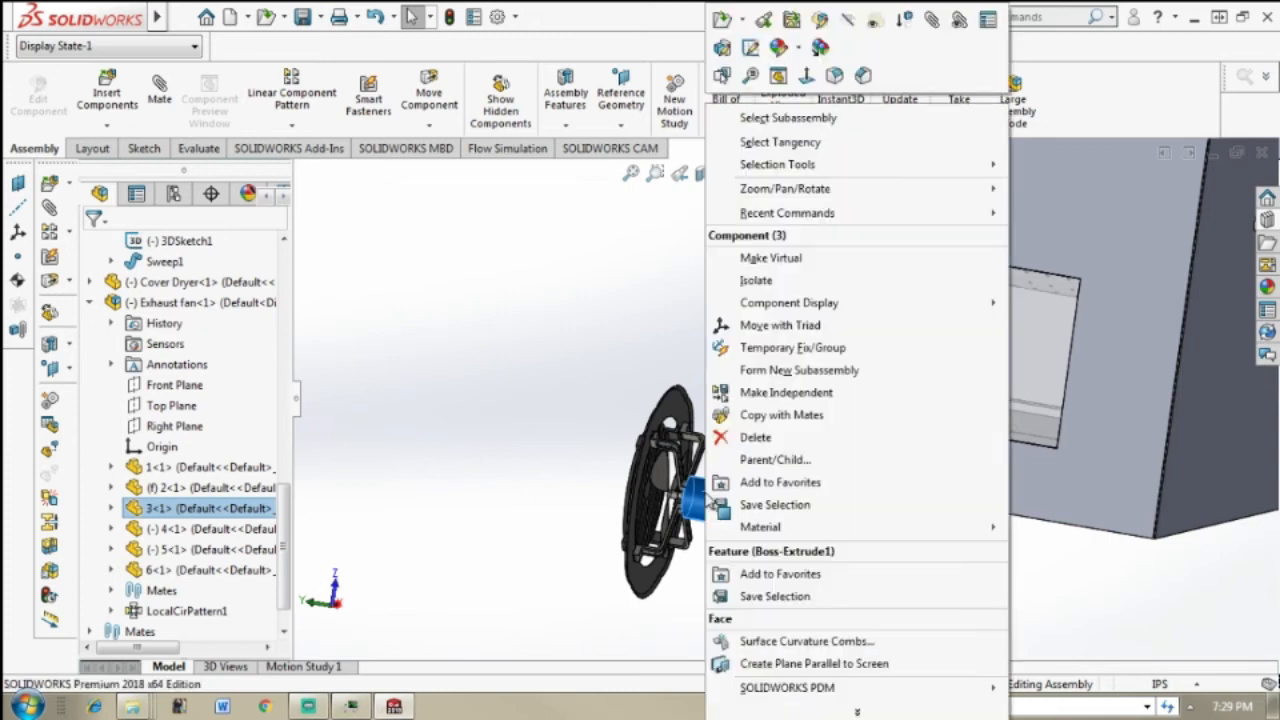
click(857, 324)
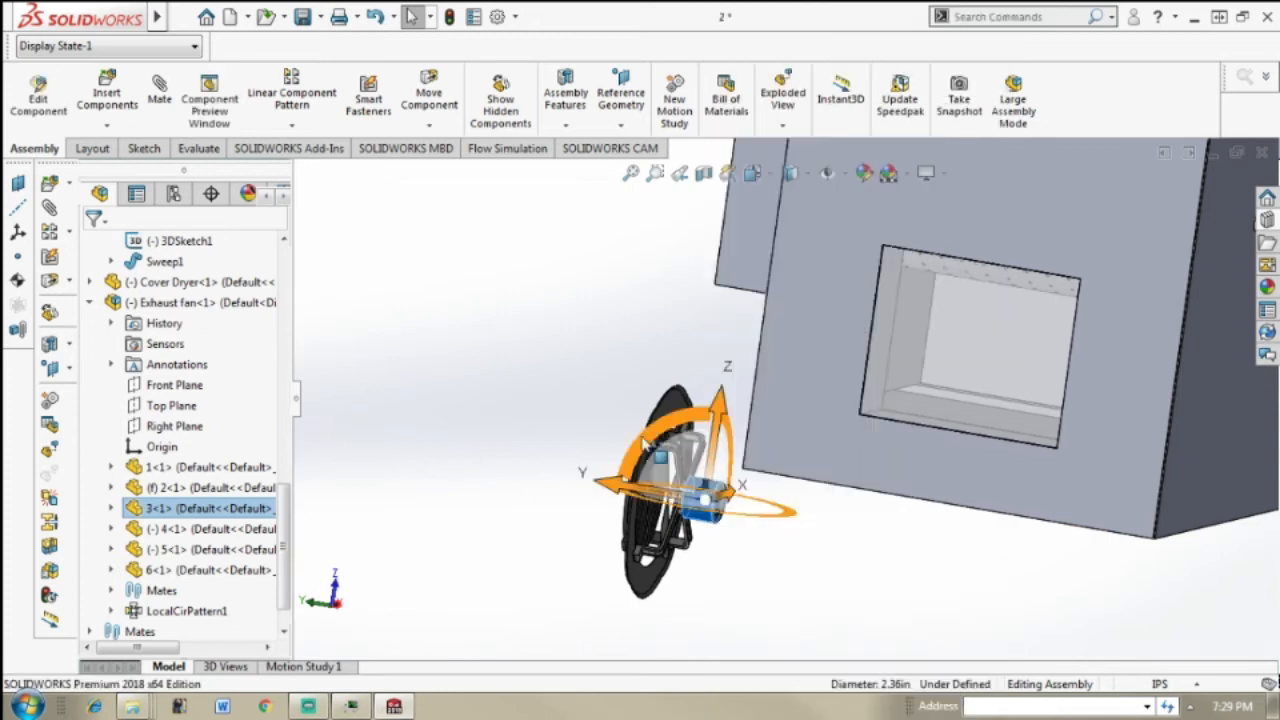
drag(640, 418, 628, 576)
click(916, 553)
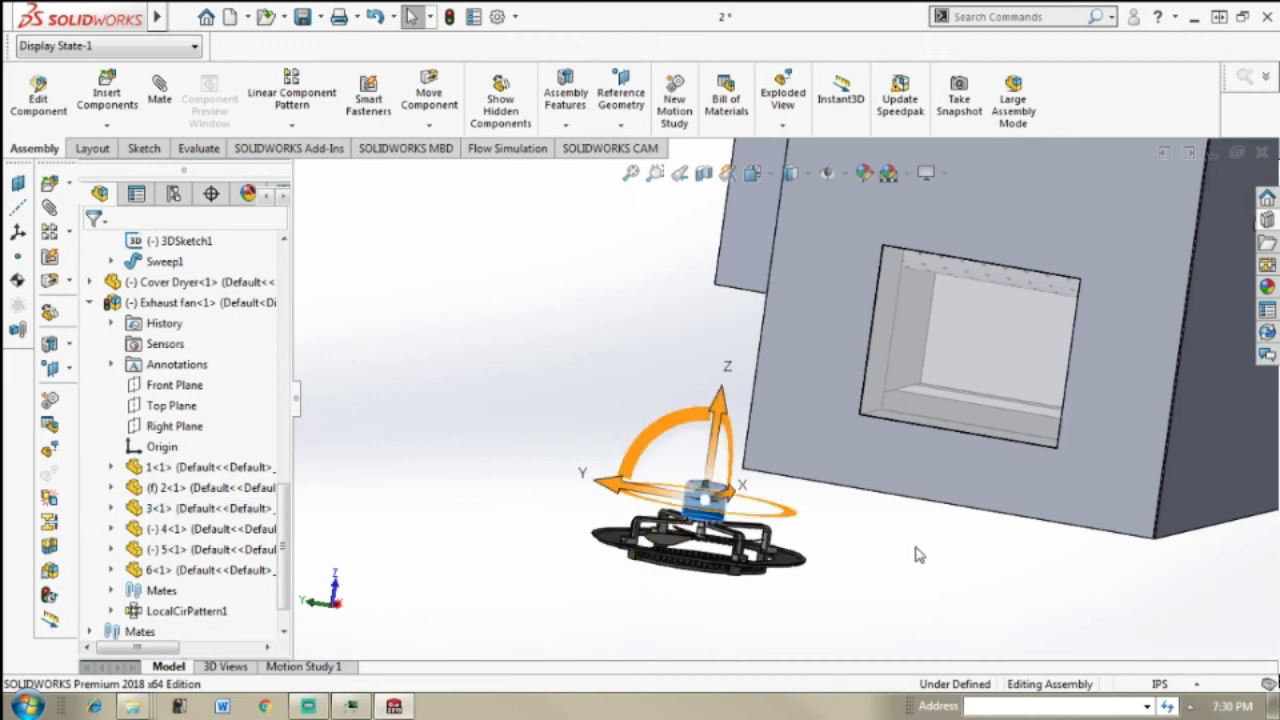
Step: Add a concentric mate between the exhaust fan's cylindrical motor face and the round hole in the oven's underside
middle_drag(909, 518, 964, 478)
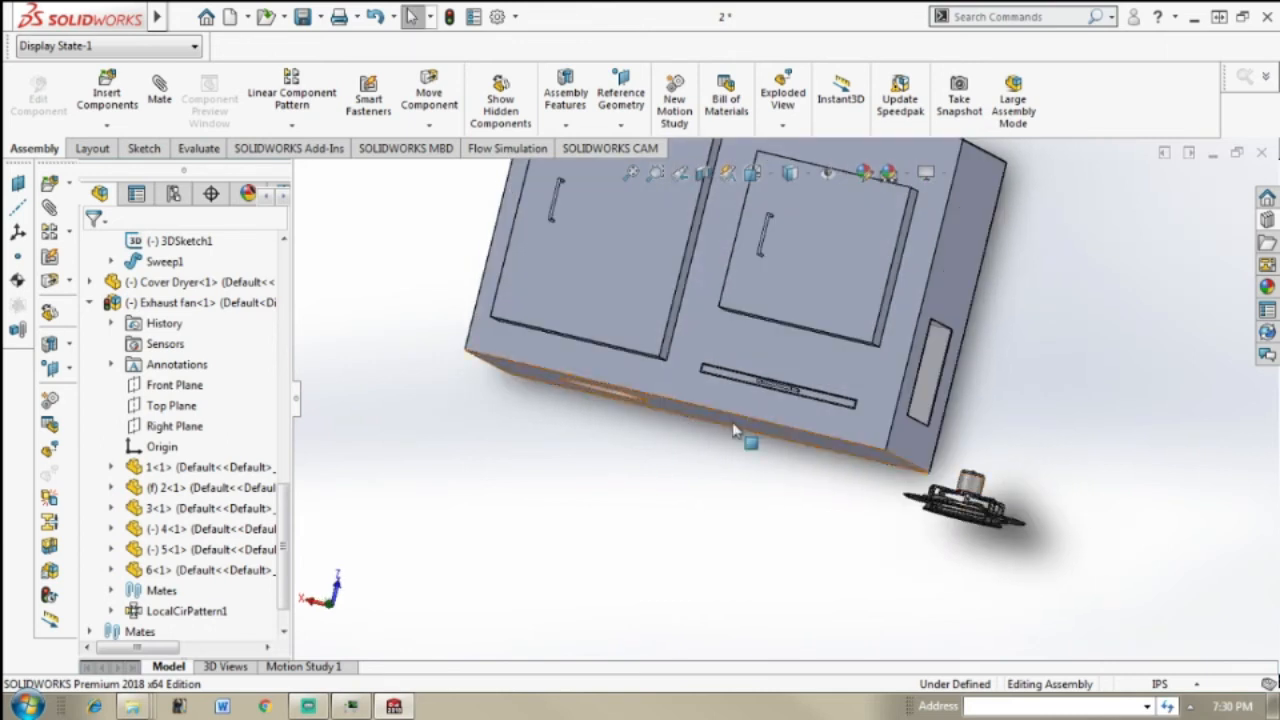
scroll(1003, 480, down, 3)
scroll(1004, 493, down, 2)
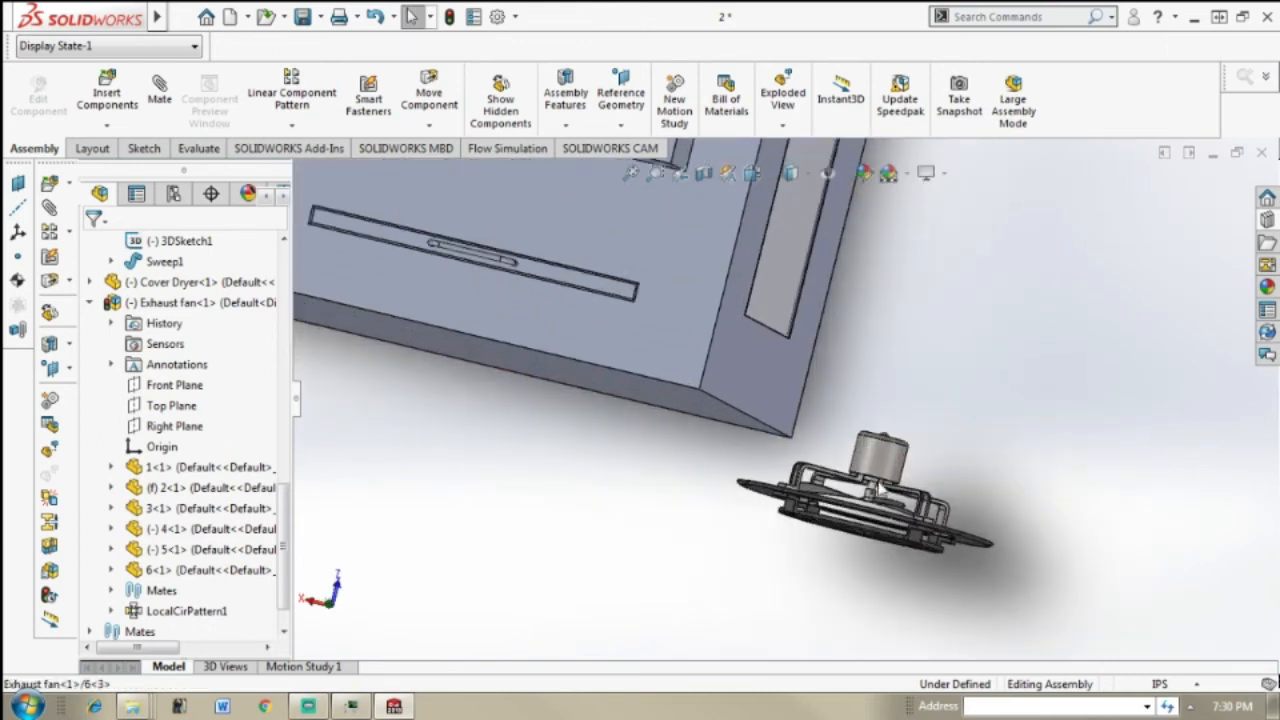
click(875, 481)
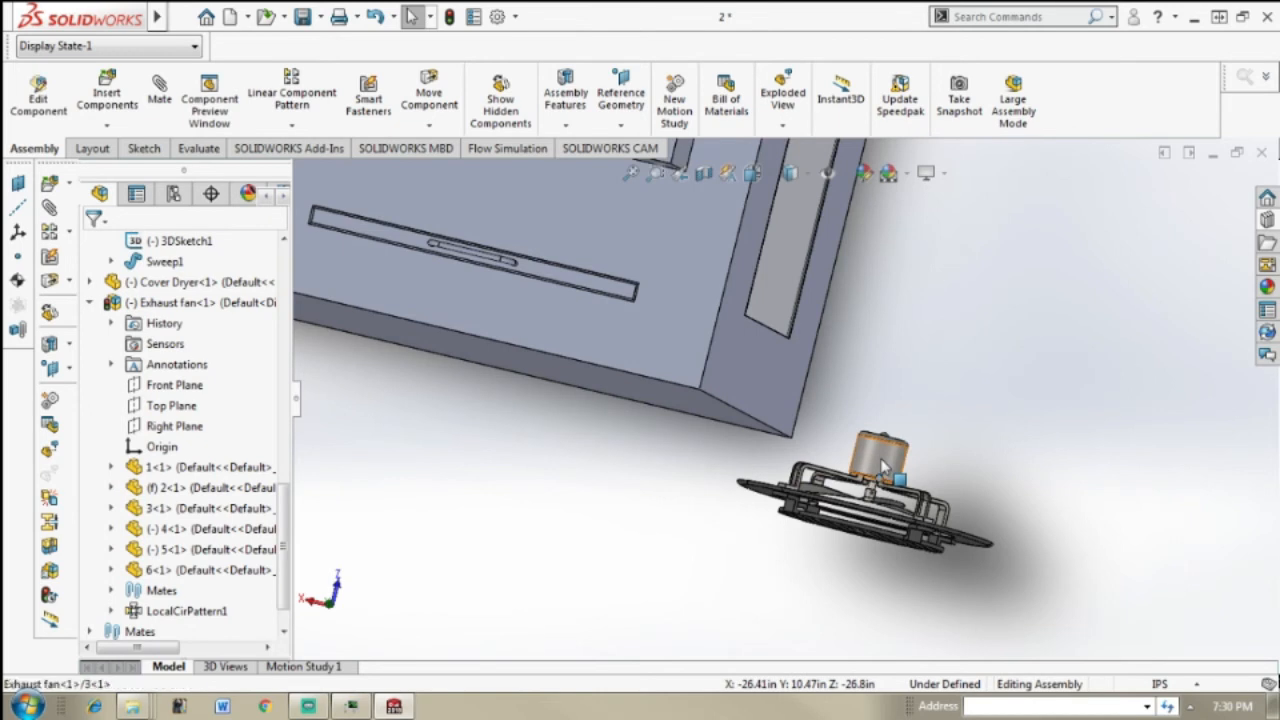
scroll(457, 443, up, 5)
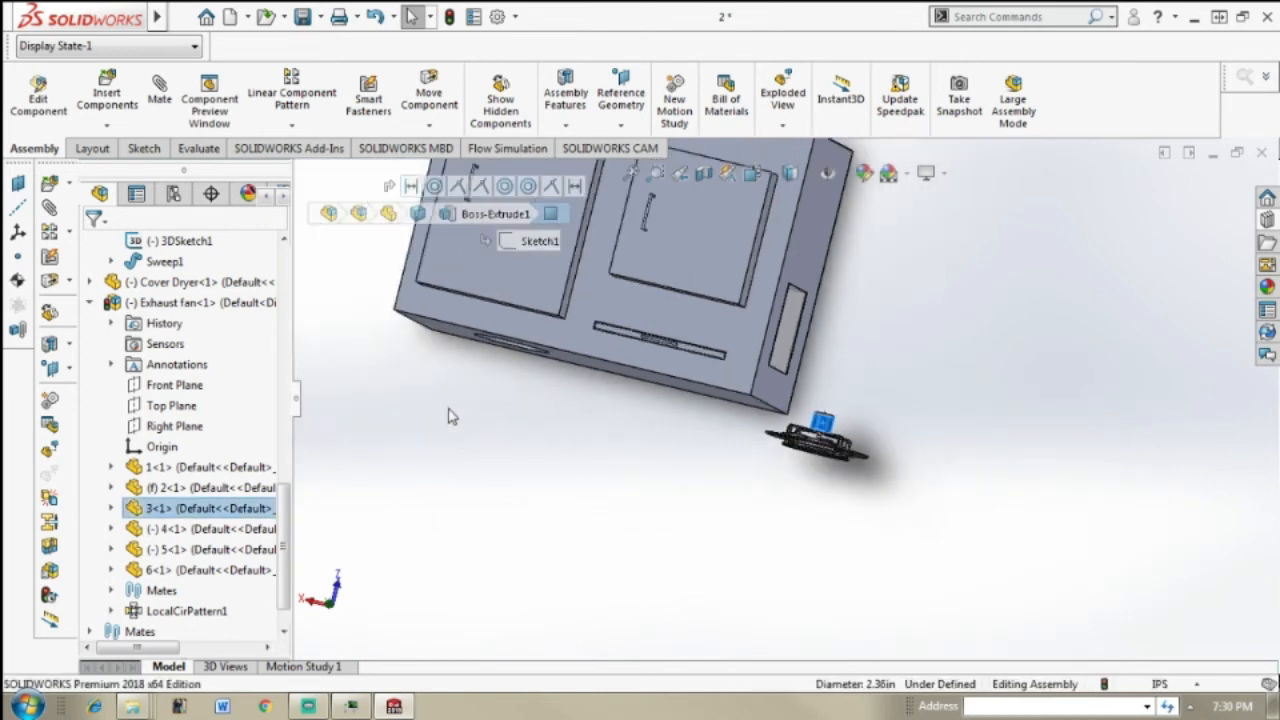
middle_drag(458, 383, 543, 417)
scroll(540, 415, down, 2)
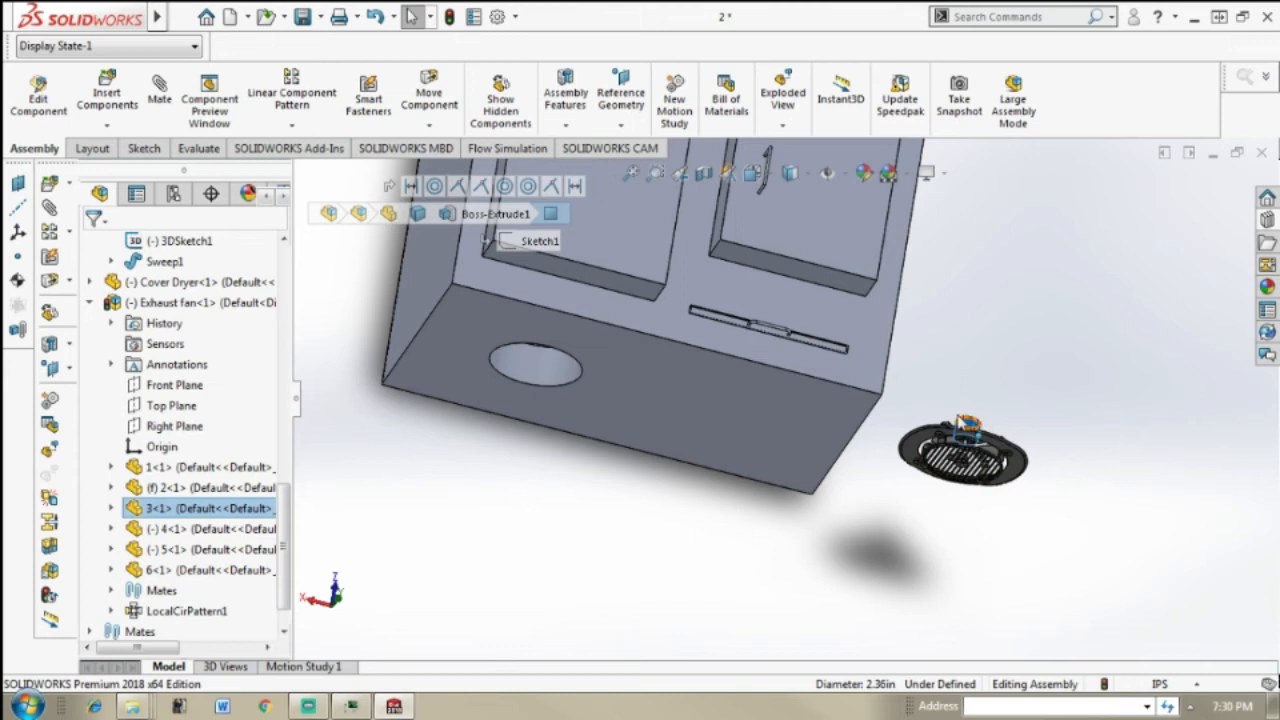
click(535, 368)
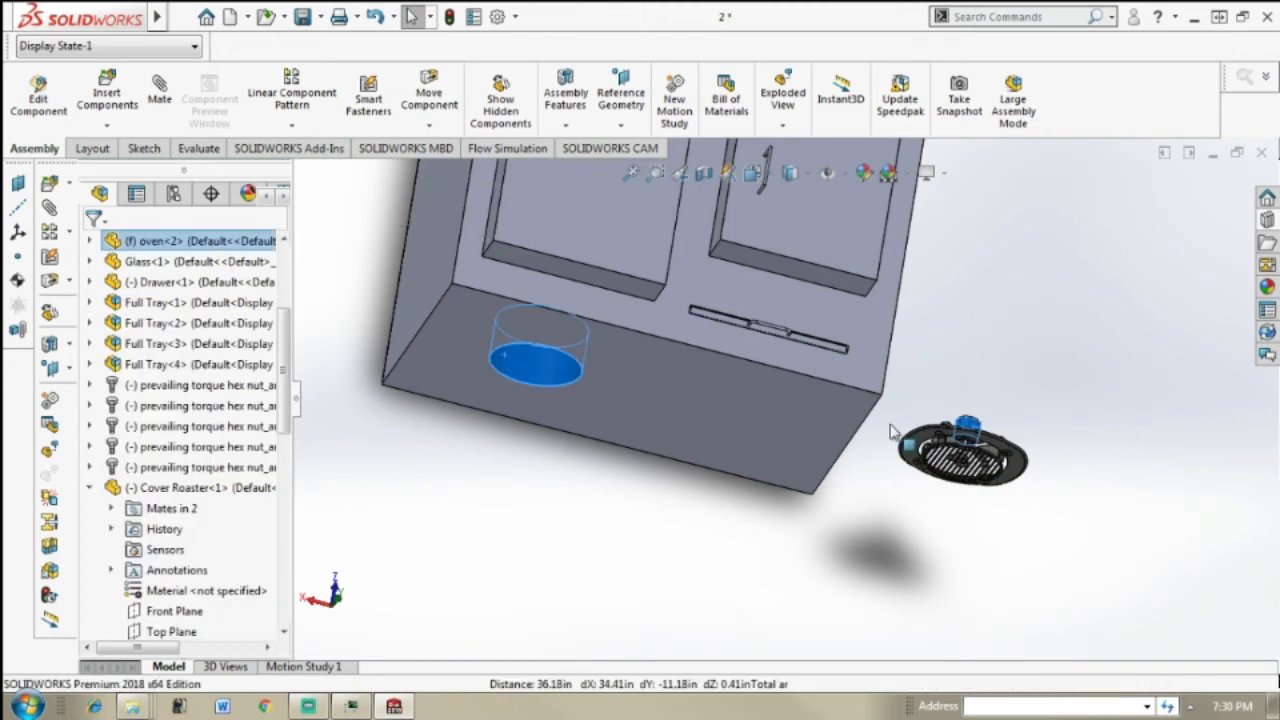
click(160, 95)
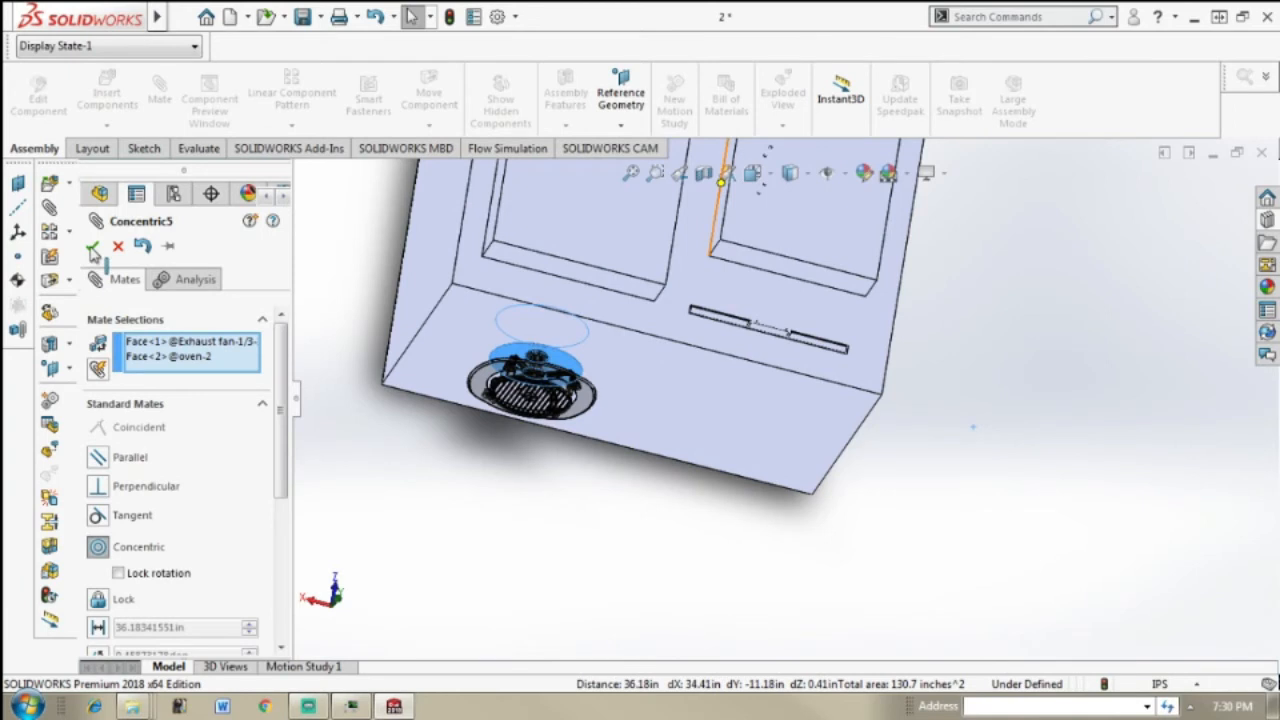
key(Return)
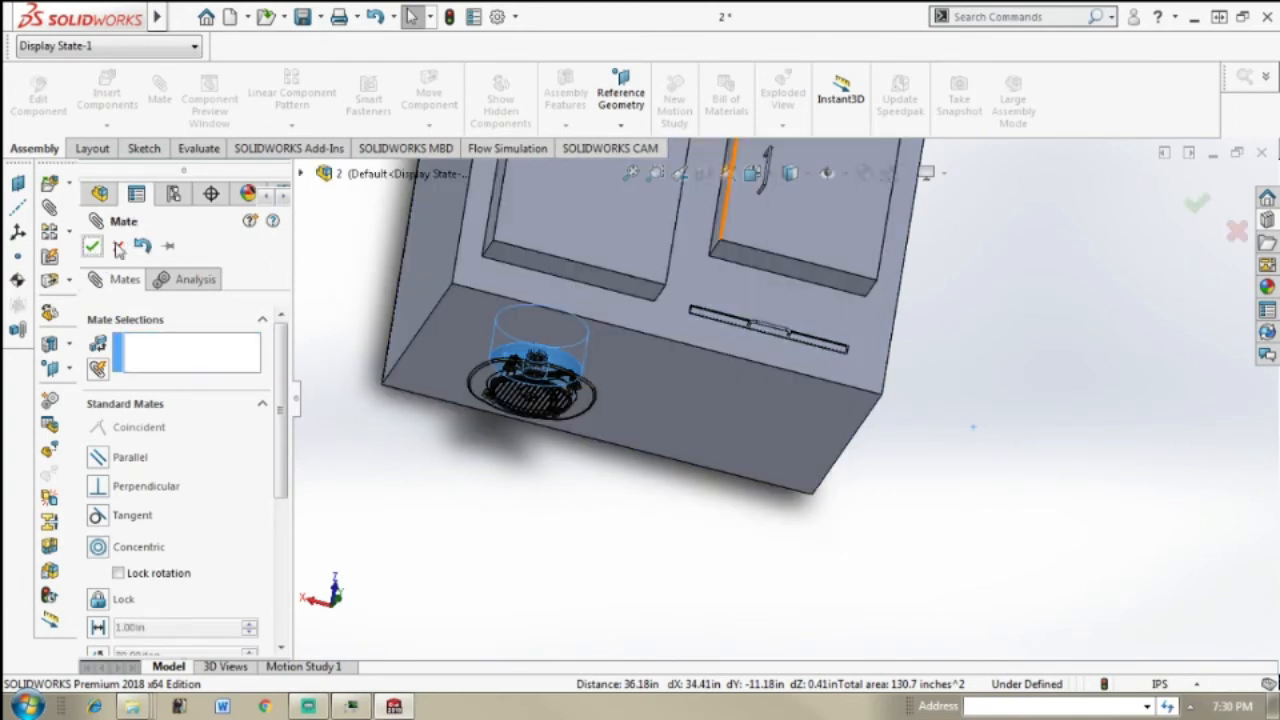
key(Return)
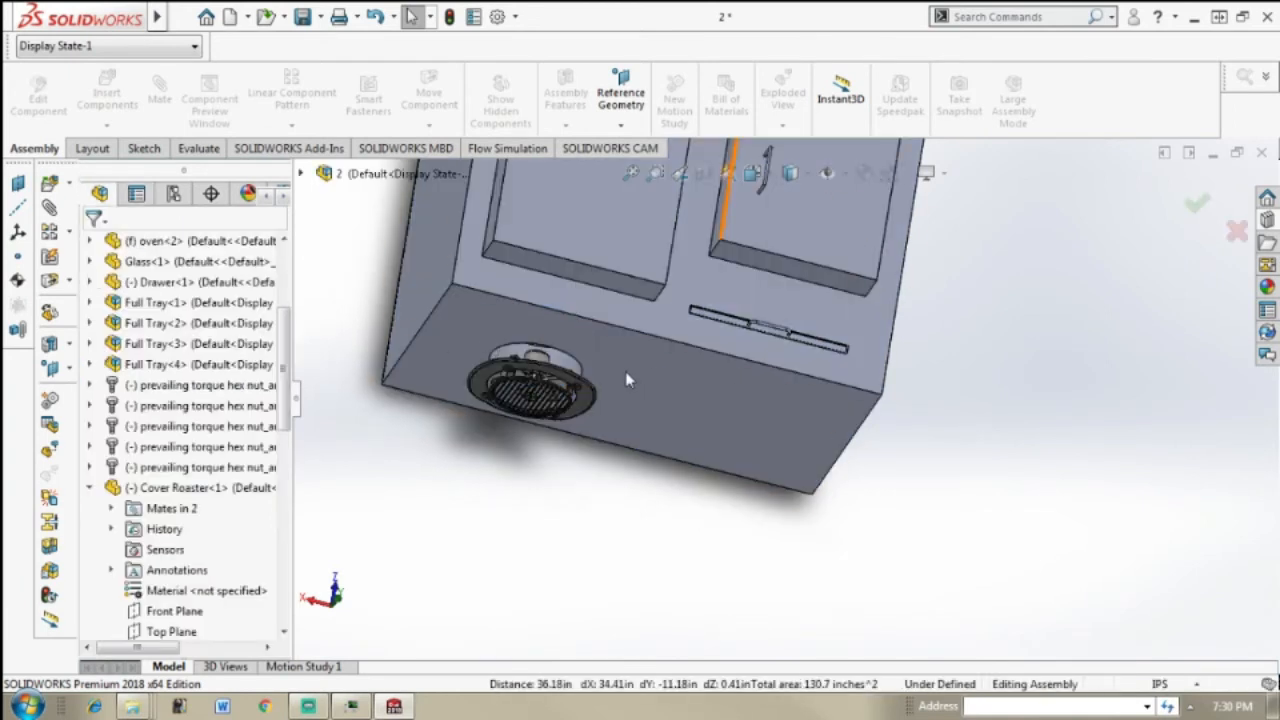
Step: Try a tangent mate between the oven's underside and a narrow rim face of the exhaust fan's mounting flange, then deselect the rim face
scroll(626, 372, down, 2)
middle_drag(671, 405, 634, 366)
click(156, 92)
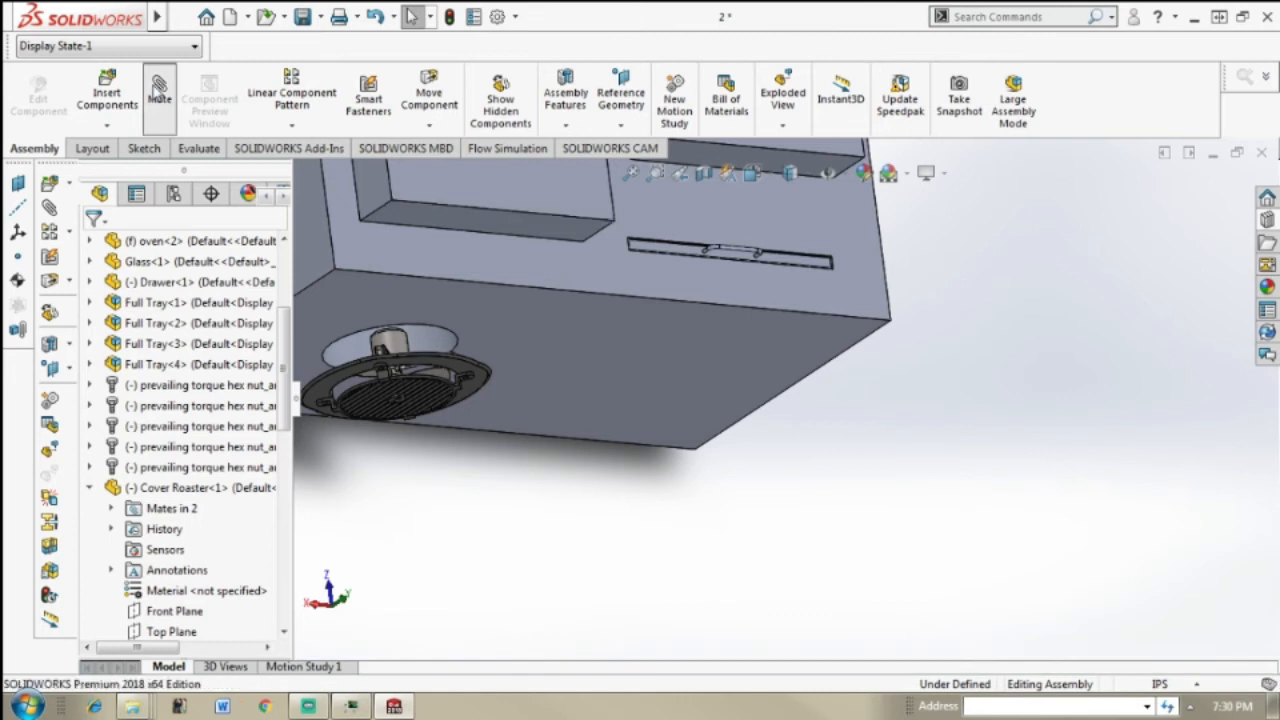
click(470, 313)
middle_drag(506, 380, 535, 446)
scroll(600, 448, down, 6)
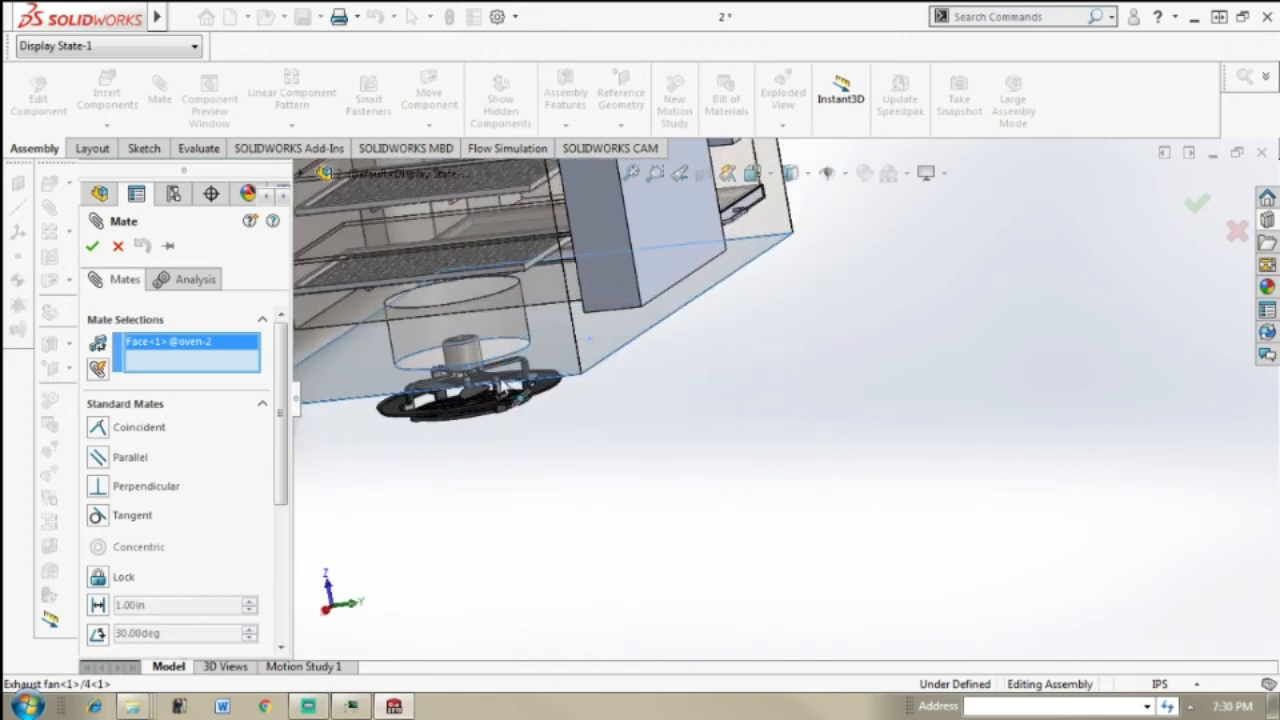
scroll(620, 446, down, 4)
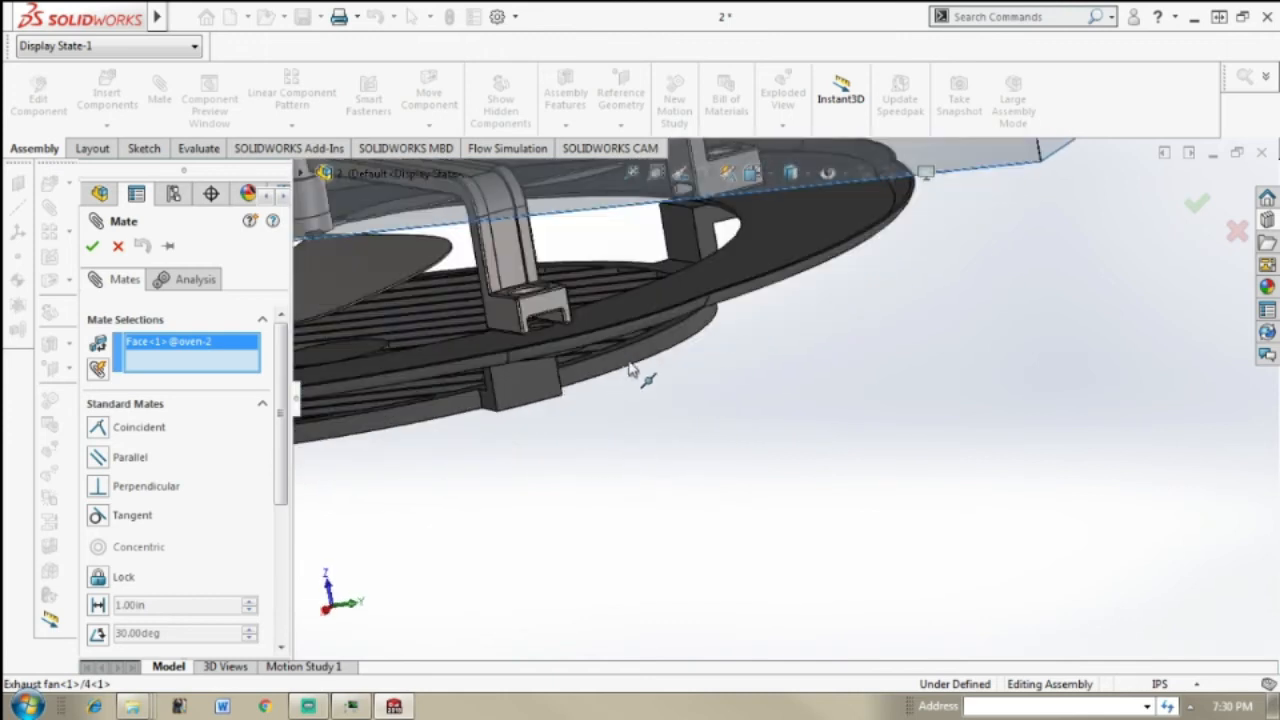
scroll(668, 241, down, 1)
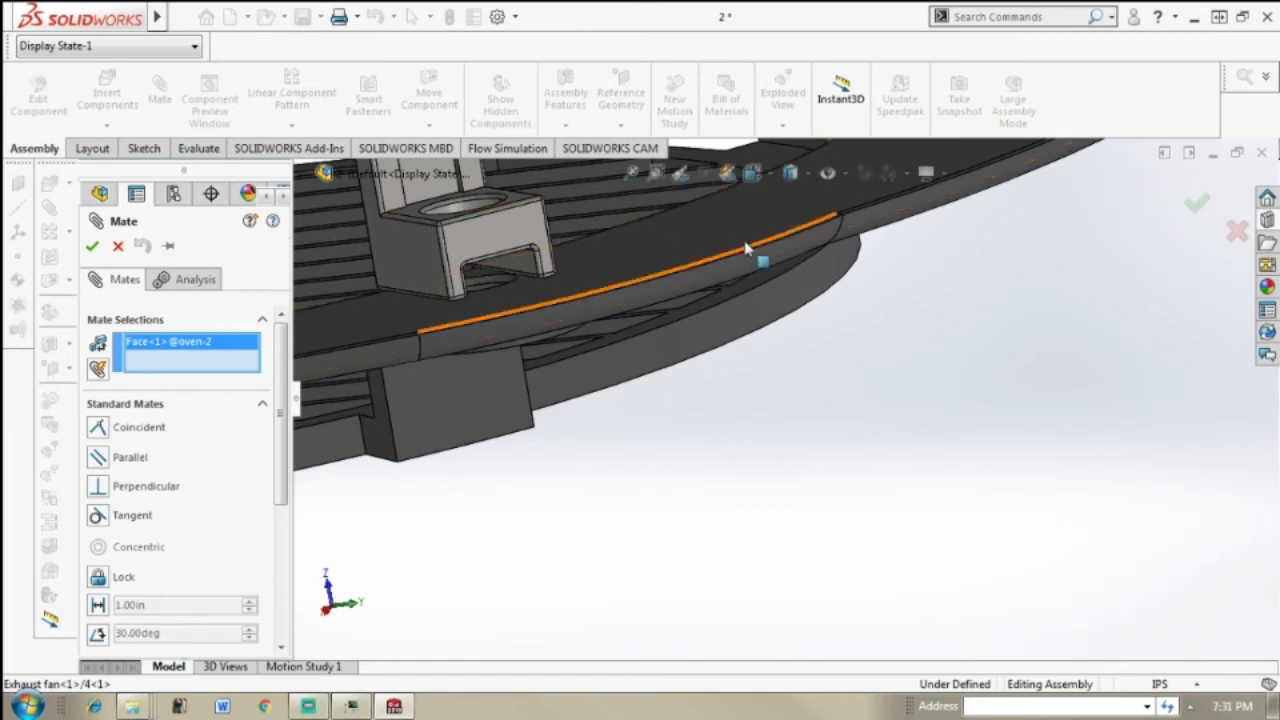
middle_drag(737, 226, 788, 247)
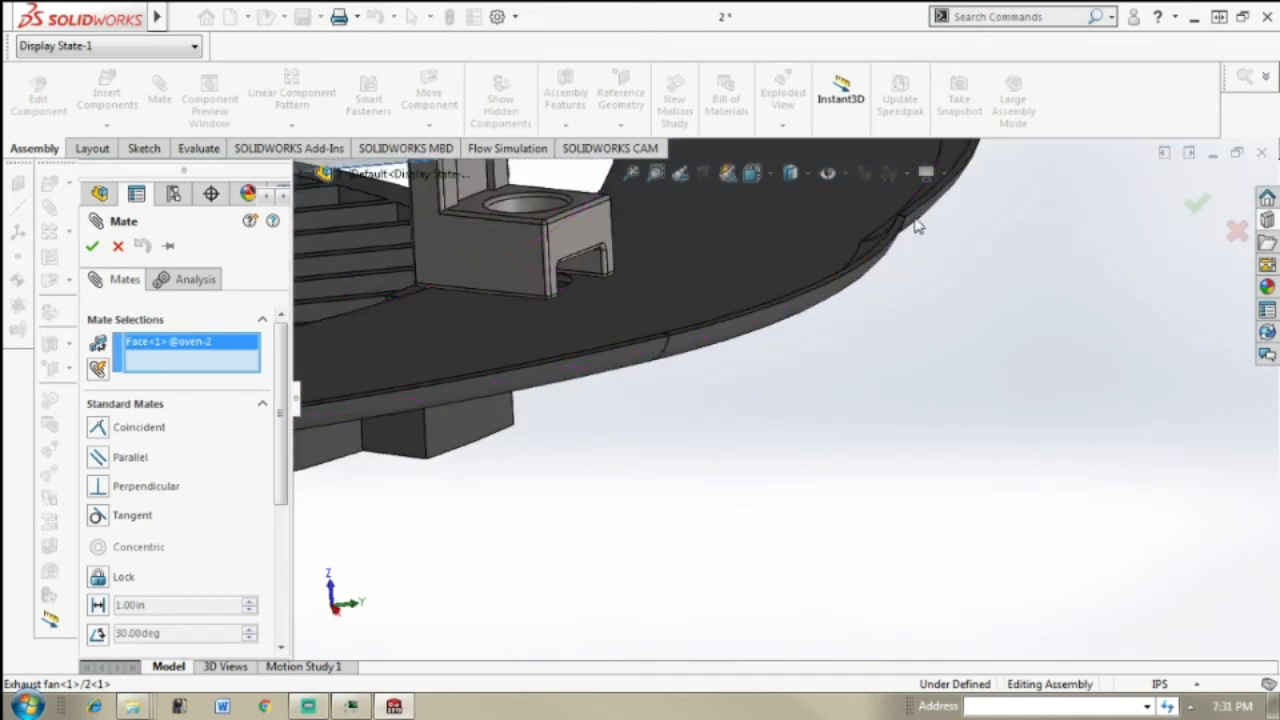
scroll(910, 226, down, 2)
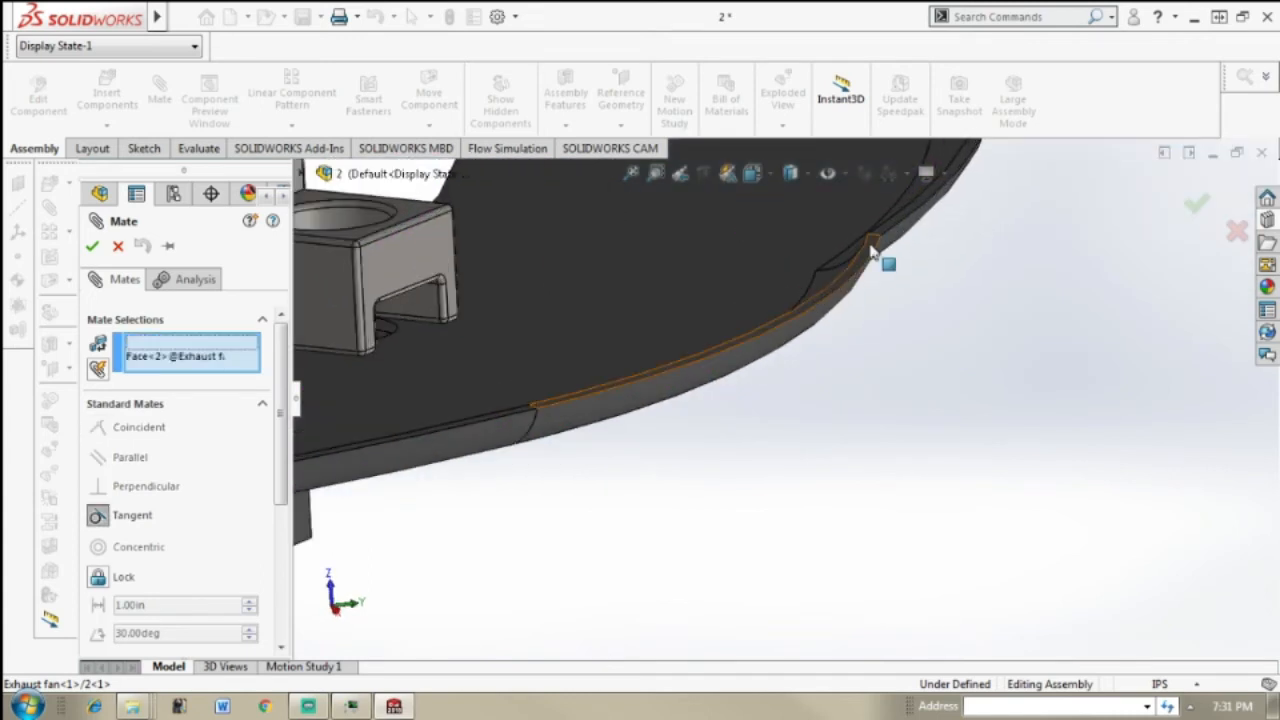
click(870, 251)
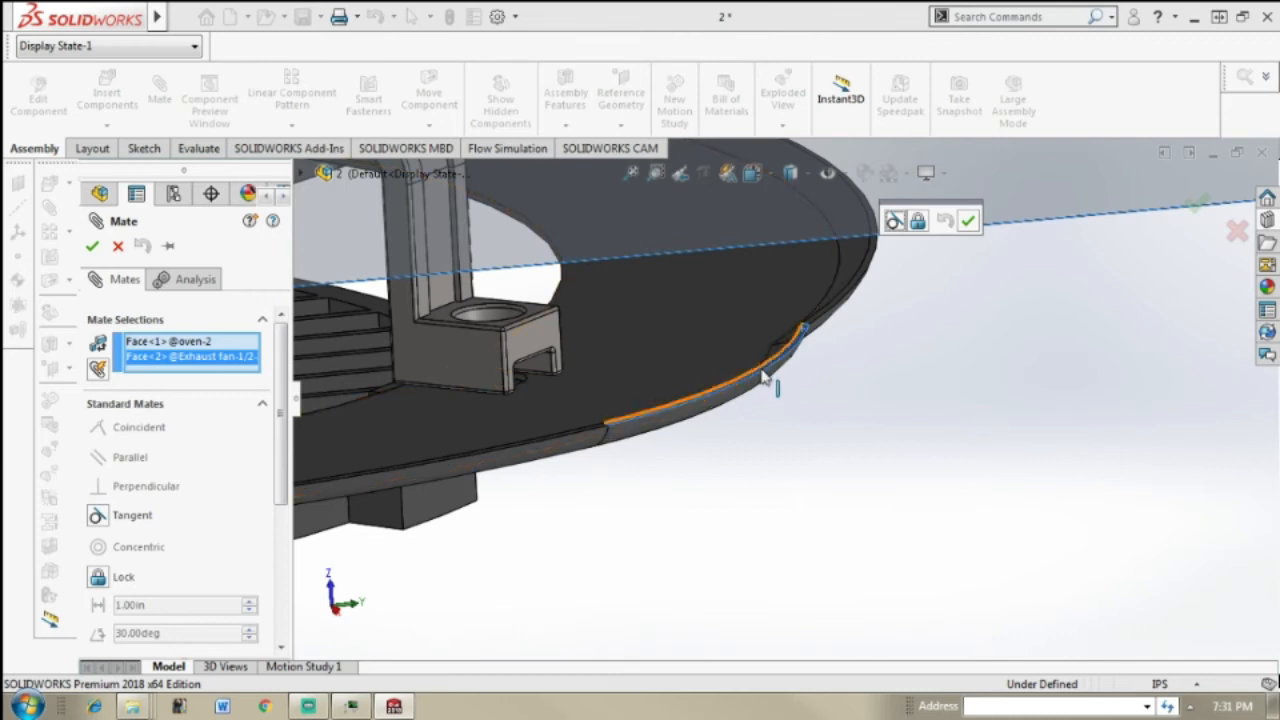
scroll(765, 377, down, 2)
scroll(770, 375, down, 2)
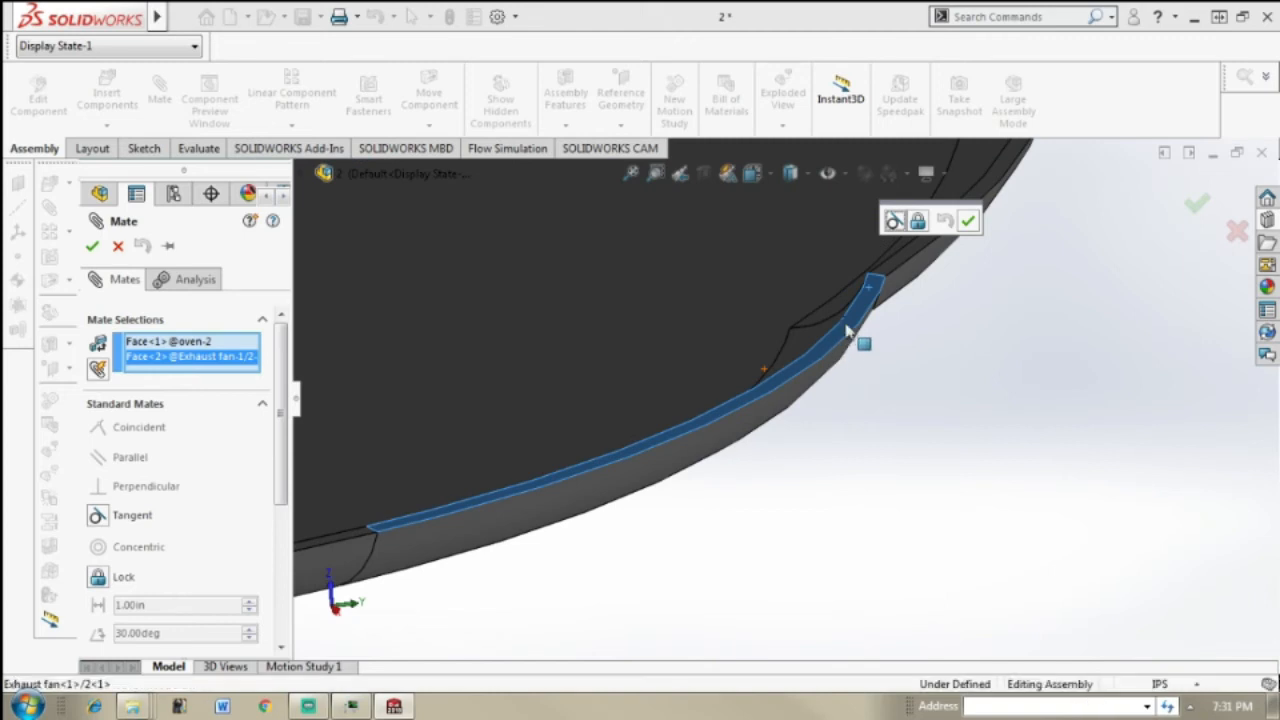
click(850, 332)
scroll(968, 382, up, 3)
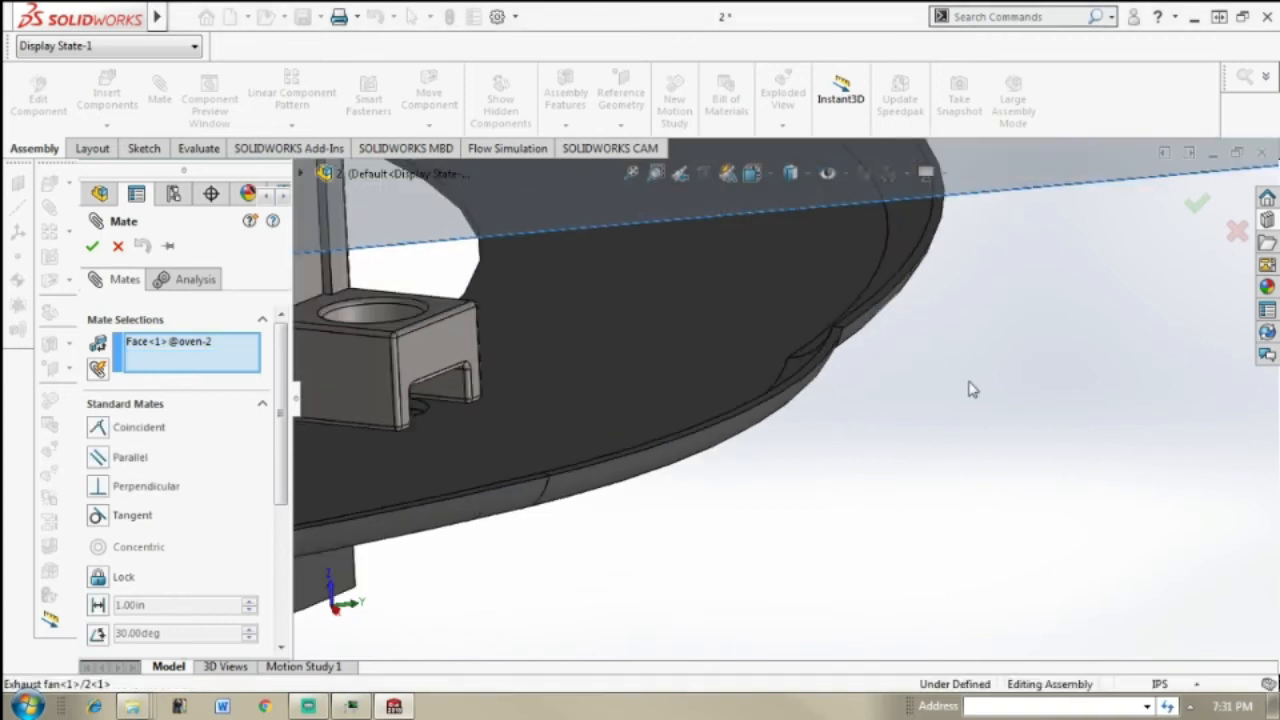
Step: Try the tangent mate between the oven's underside and the flange's rim face beside a fan bracket, then cancel the mate
middle_drag(922, 358, 885, 342)
middle_drag(733, 402, 490, 372)
scroll(388, 342, down, 2)
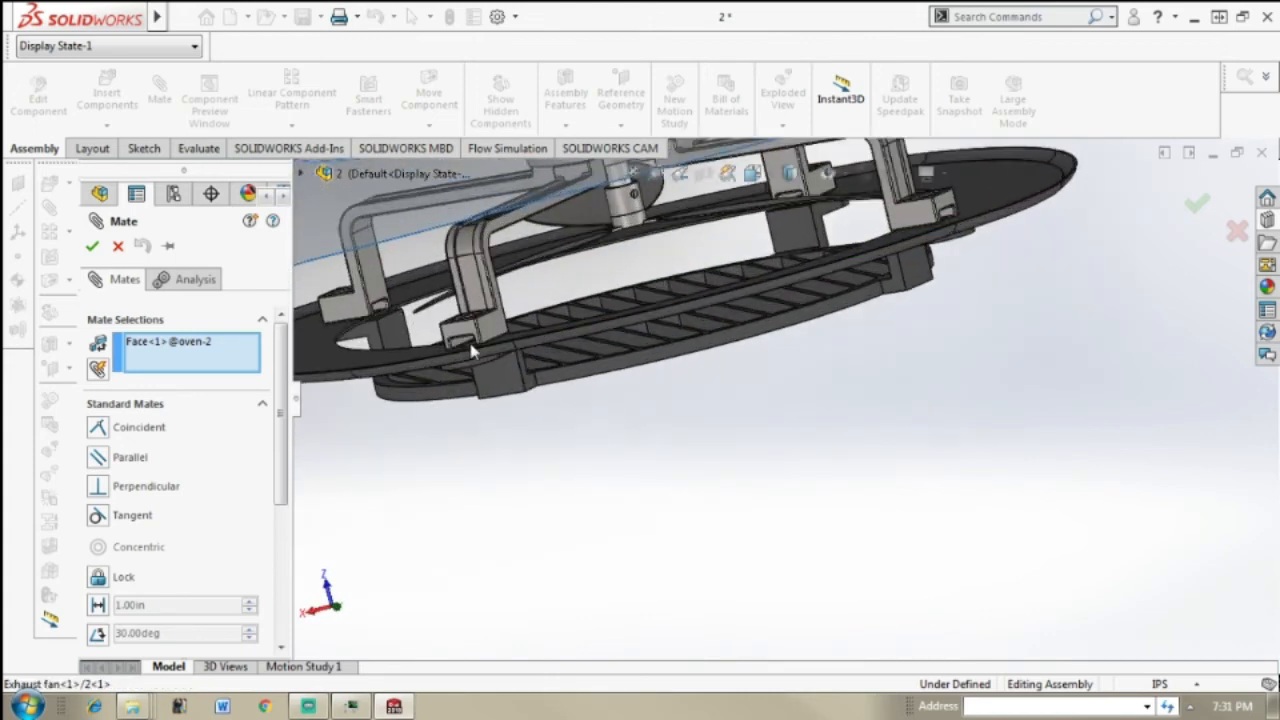
scroll(470, 350, down, 6)
middle_drag(579, 357, 610, 370)
scroll(835, 433, down, 1)
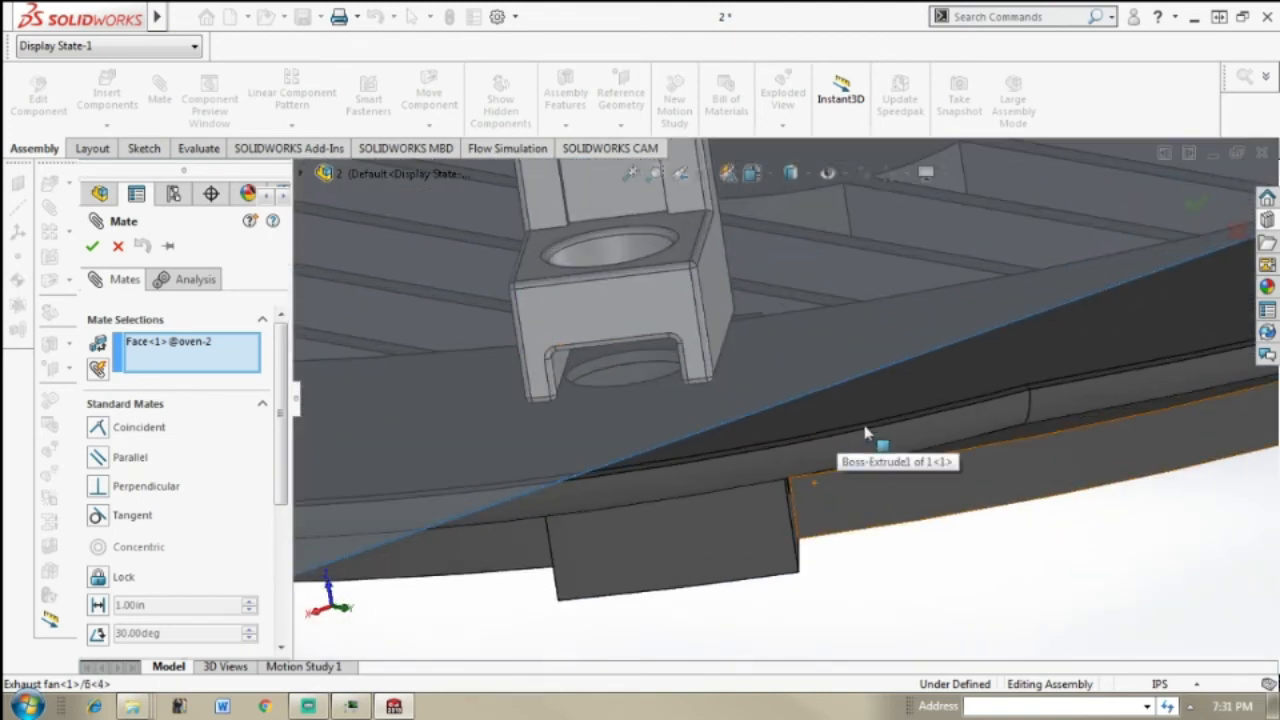
scroll(876, 425, down, 2)
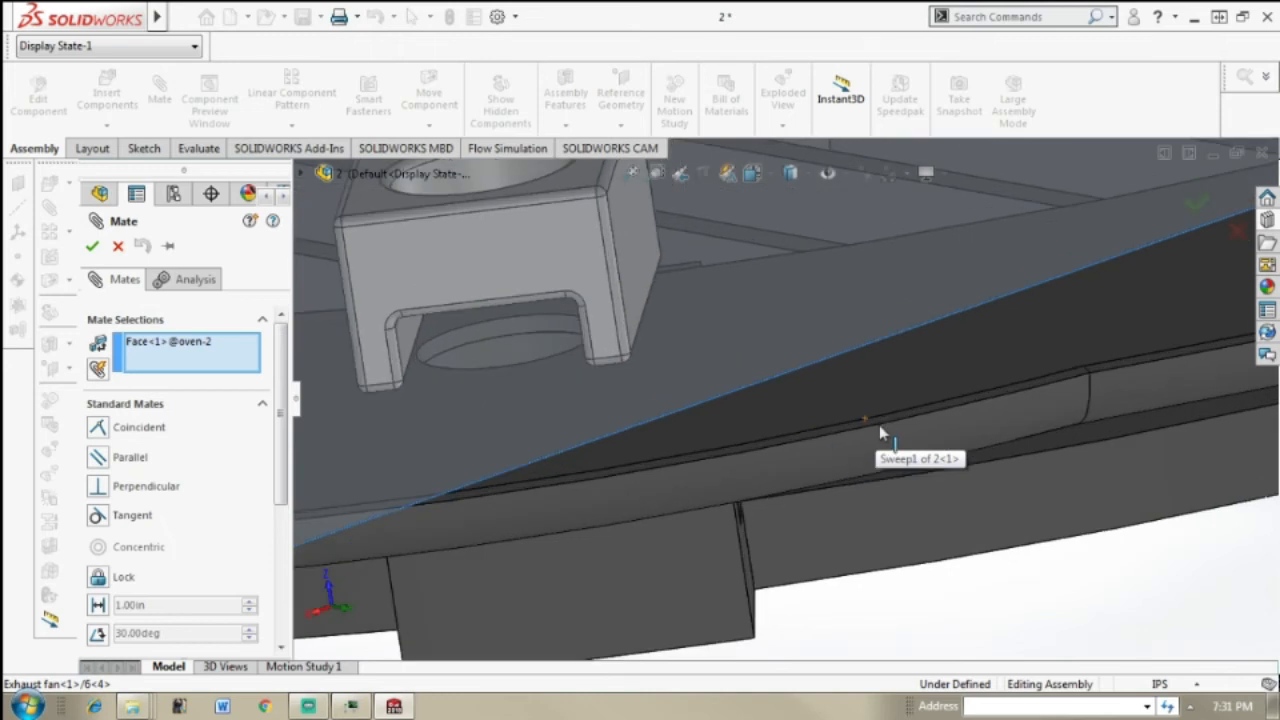
scroll(880, 430, down, 2)
click(877, 427)
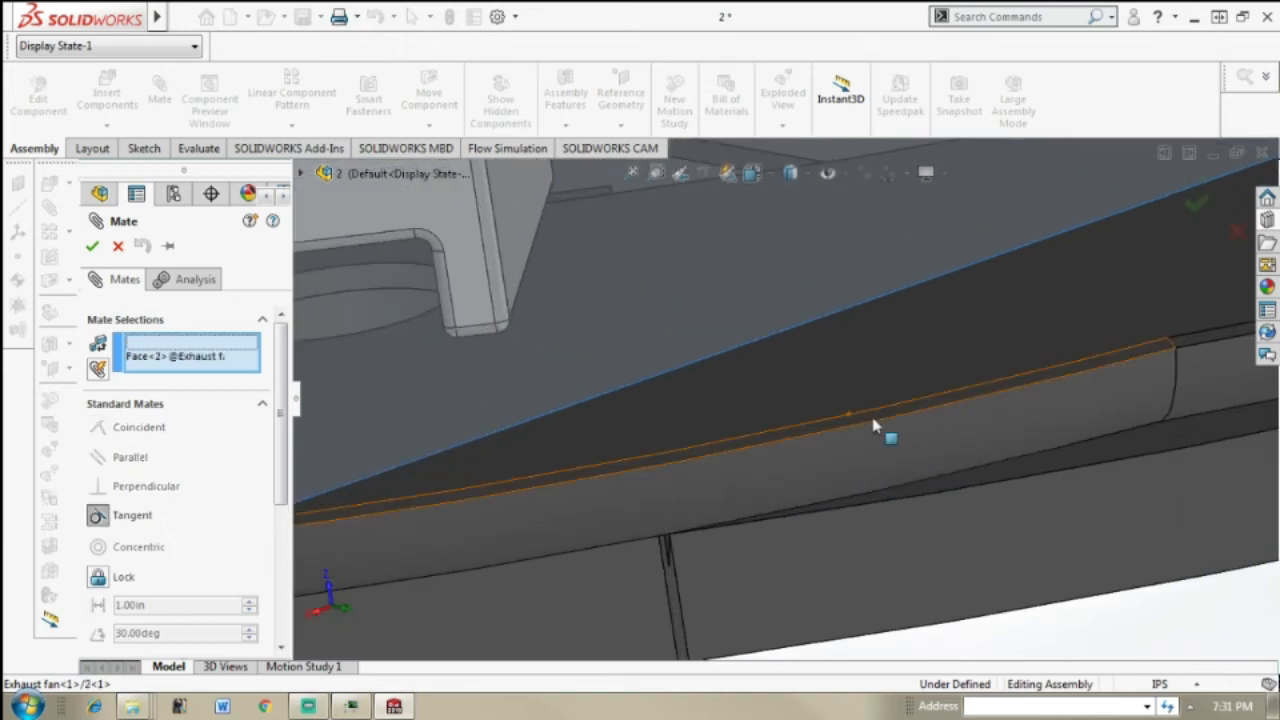
click(771, 444)
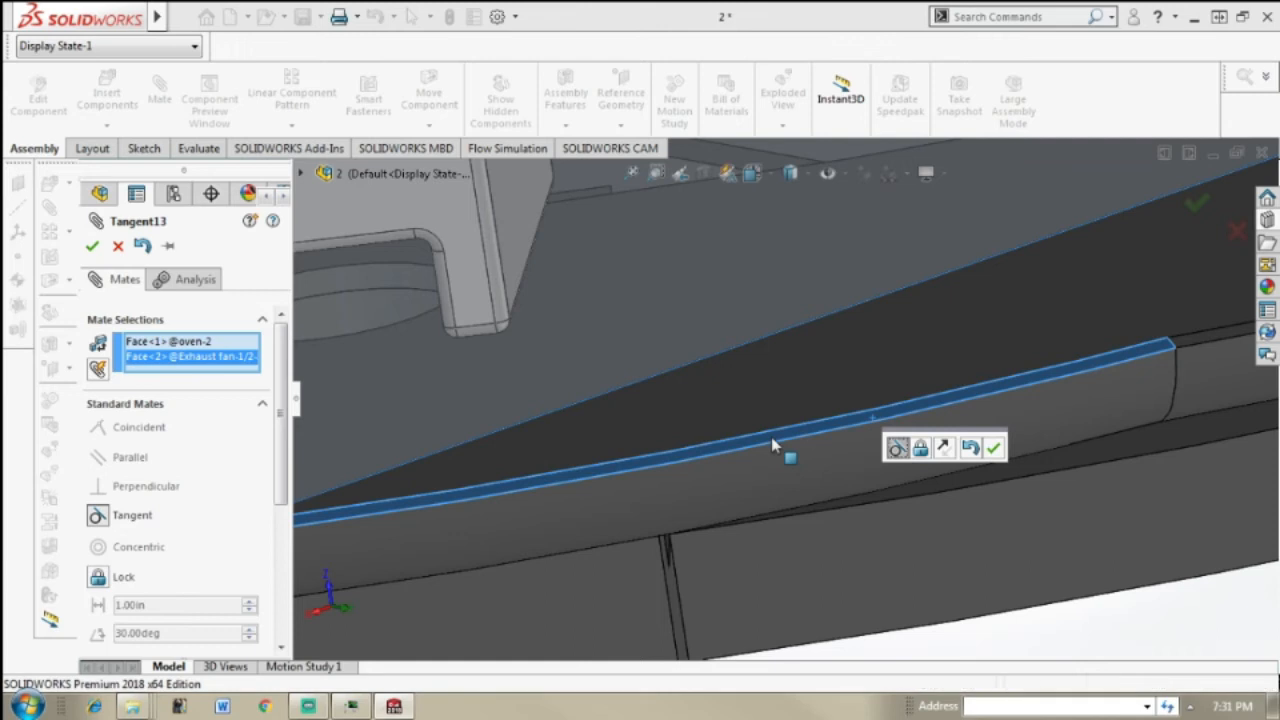
click(771, 438)
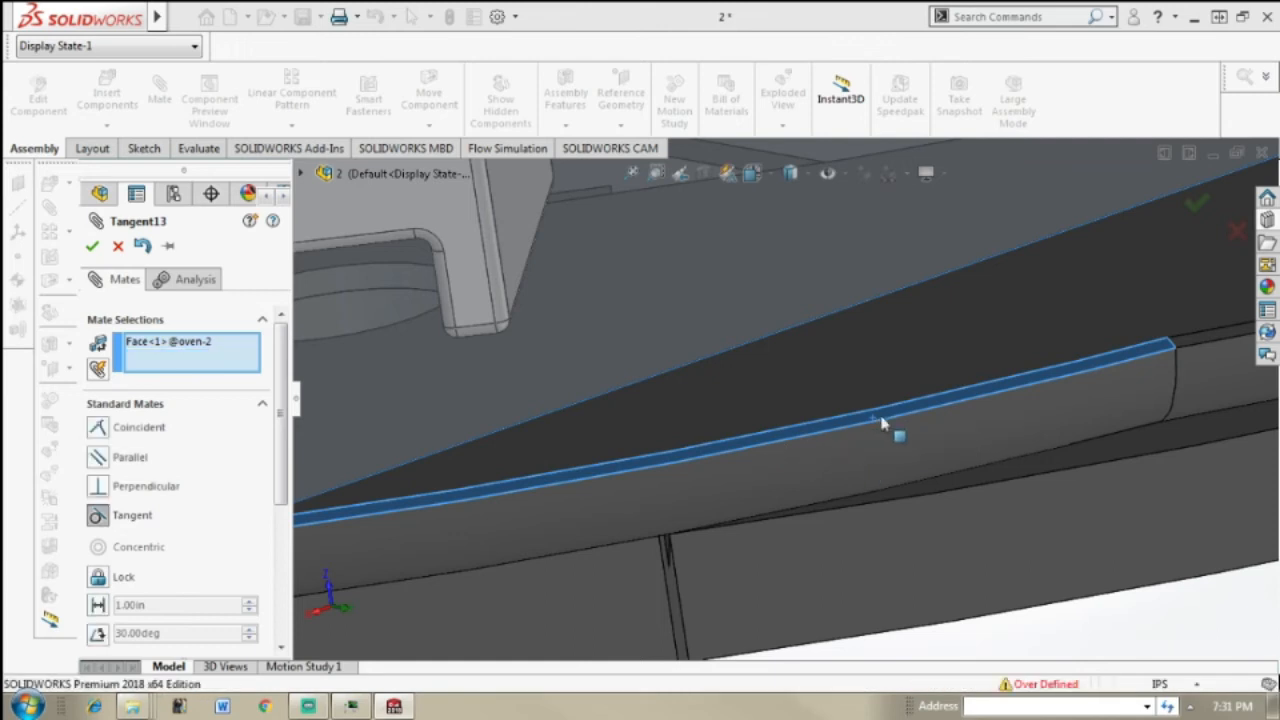
click(955, 385)
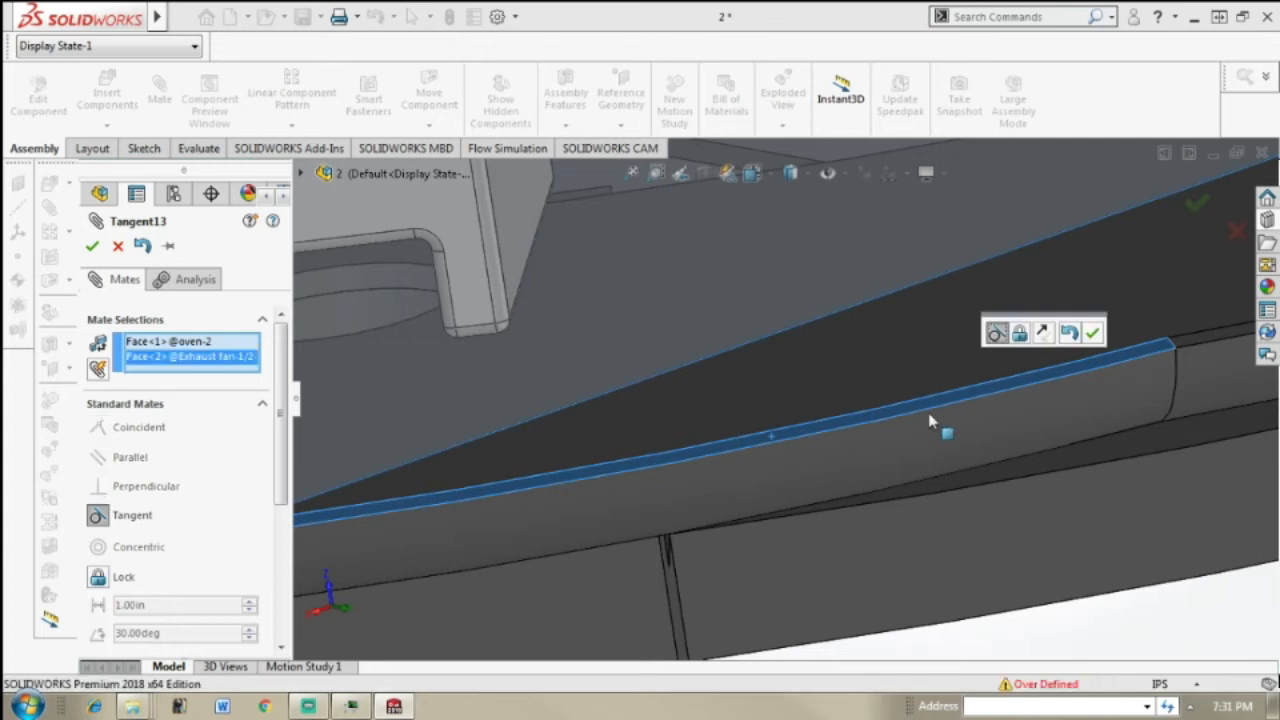
scroll(1120, 668, up, 1)
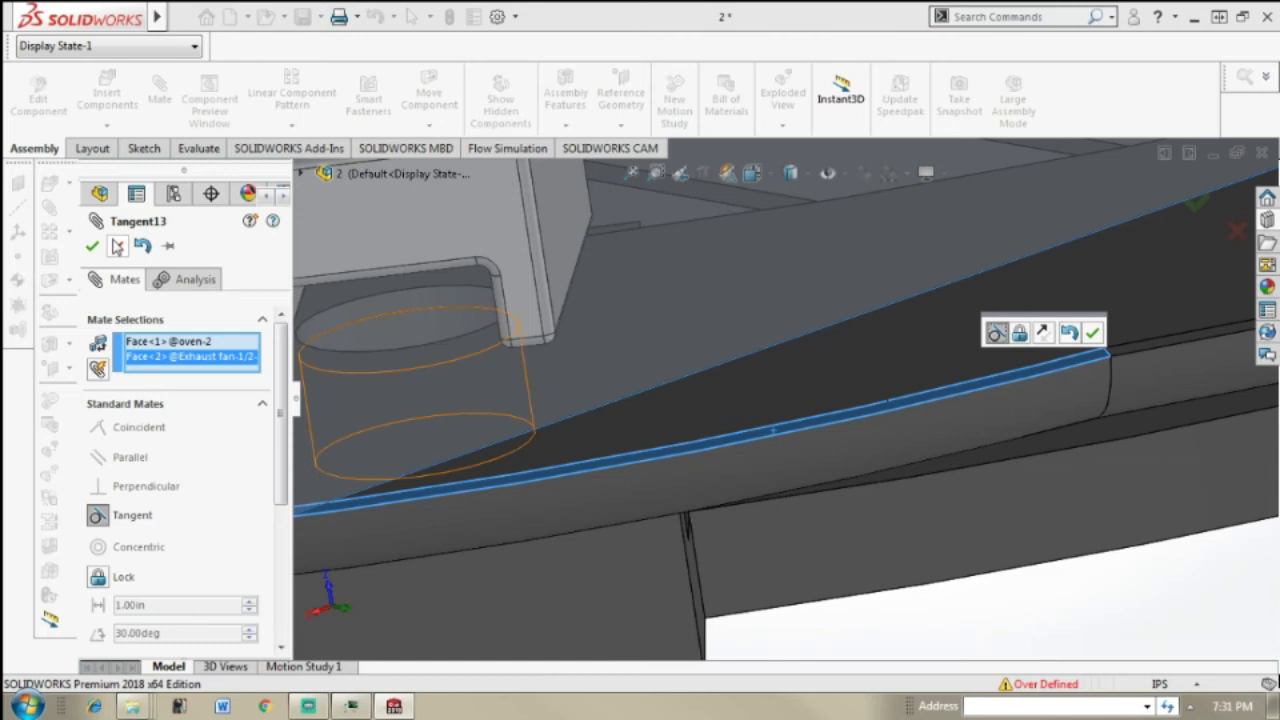
click(118, 247)
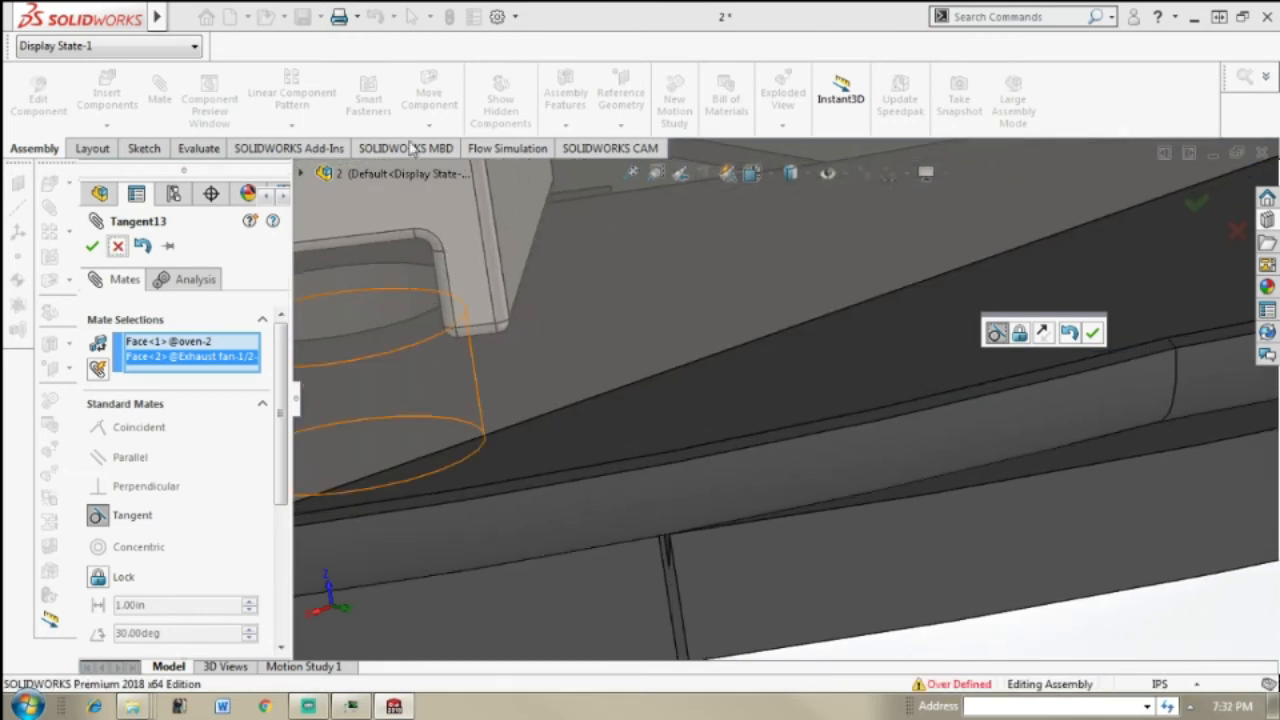
click(1237, 231)
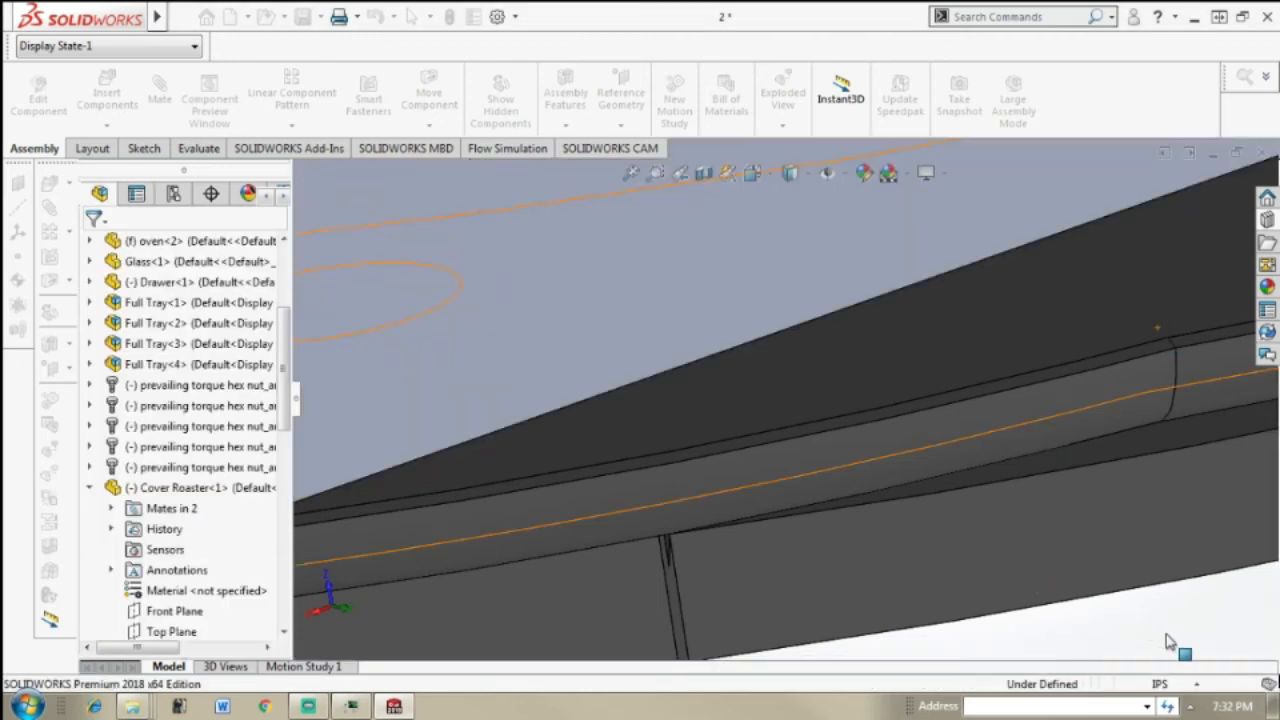
Step: Move the exhaust fan upward by its bracket, along the hole's axis, toward the oven's underside
mouse_move(1105, 449)
middle_down()
mouse_move(1080, 423)
mouse_move(1107, 440)
mouse_move(1085, 436)
middle_up()
scroll(1085, 437, up, 6)
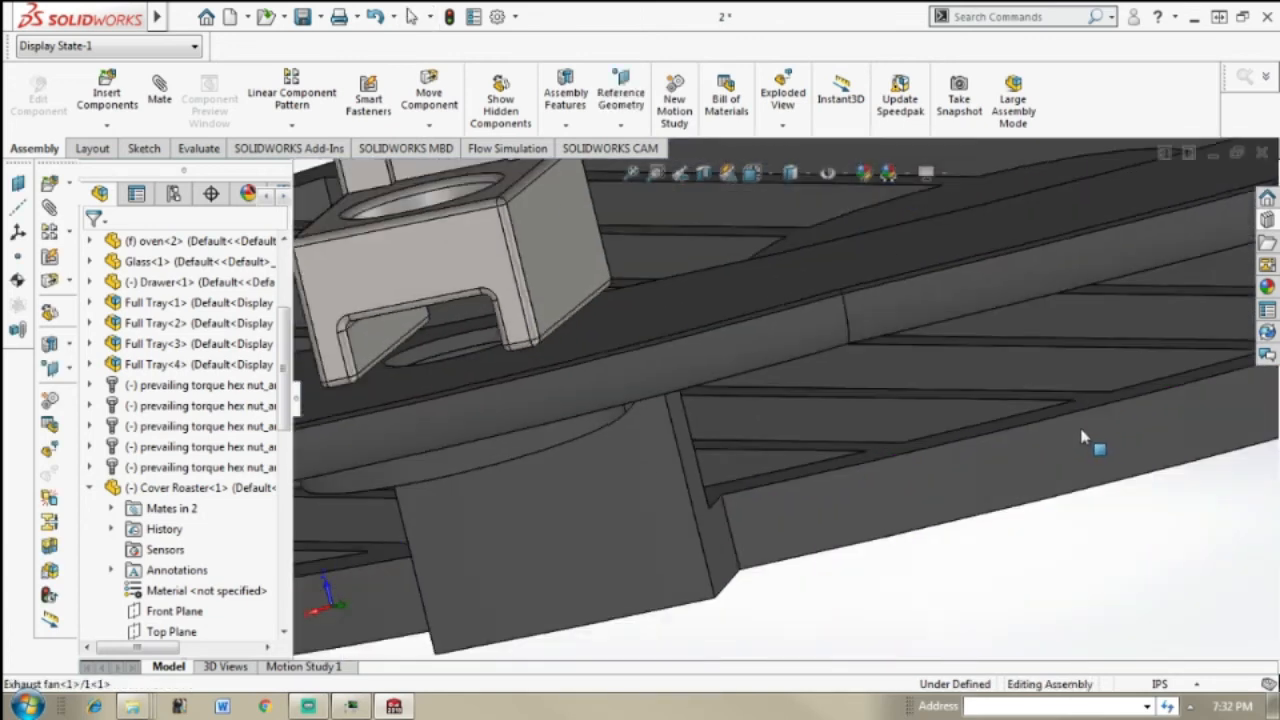
scroll(1082, 433, up, 3)
mouse_move(1060, 424)
middle_down()
mouse_move(1051, 409)
mouse_move(1063, 421)
middle_up()
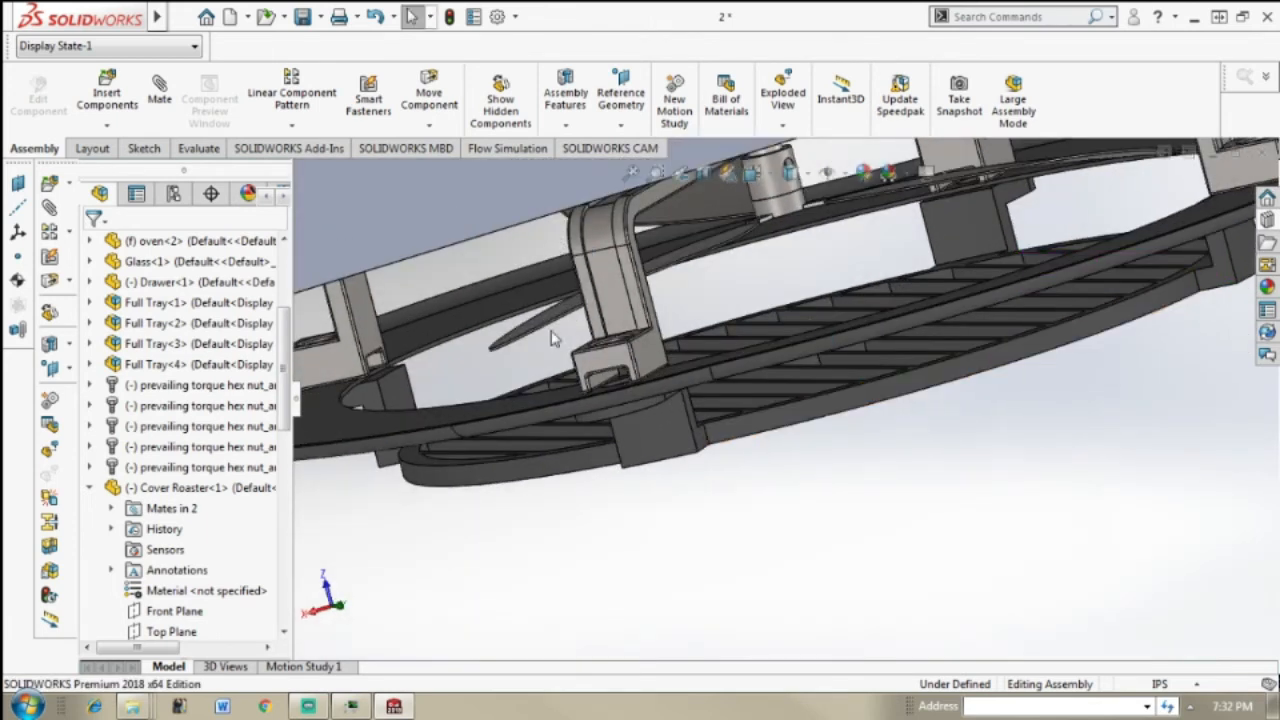
click(628, 370)
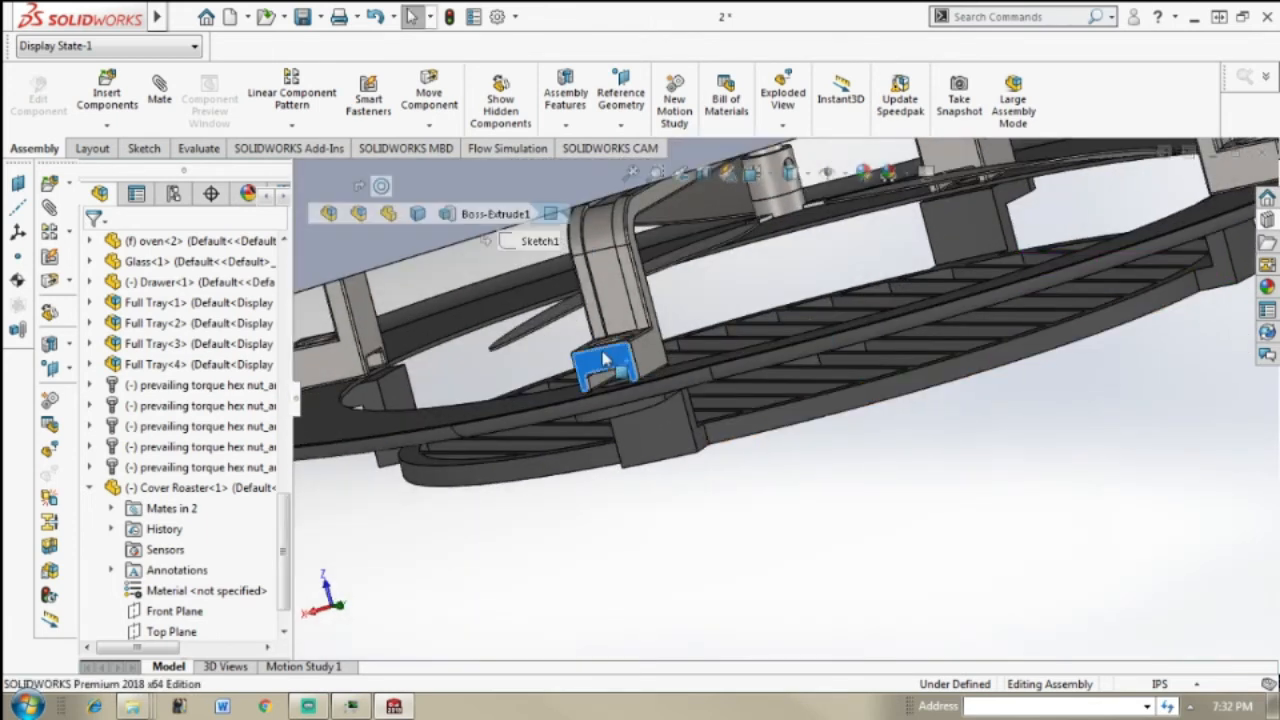
ctrl+middle_drag(574, 230, 570, 175)
drag(857, 430, 871, 434)
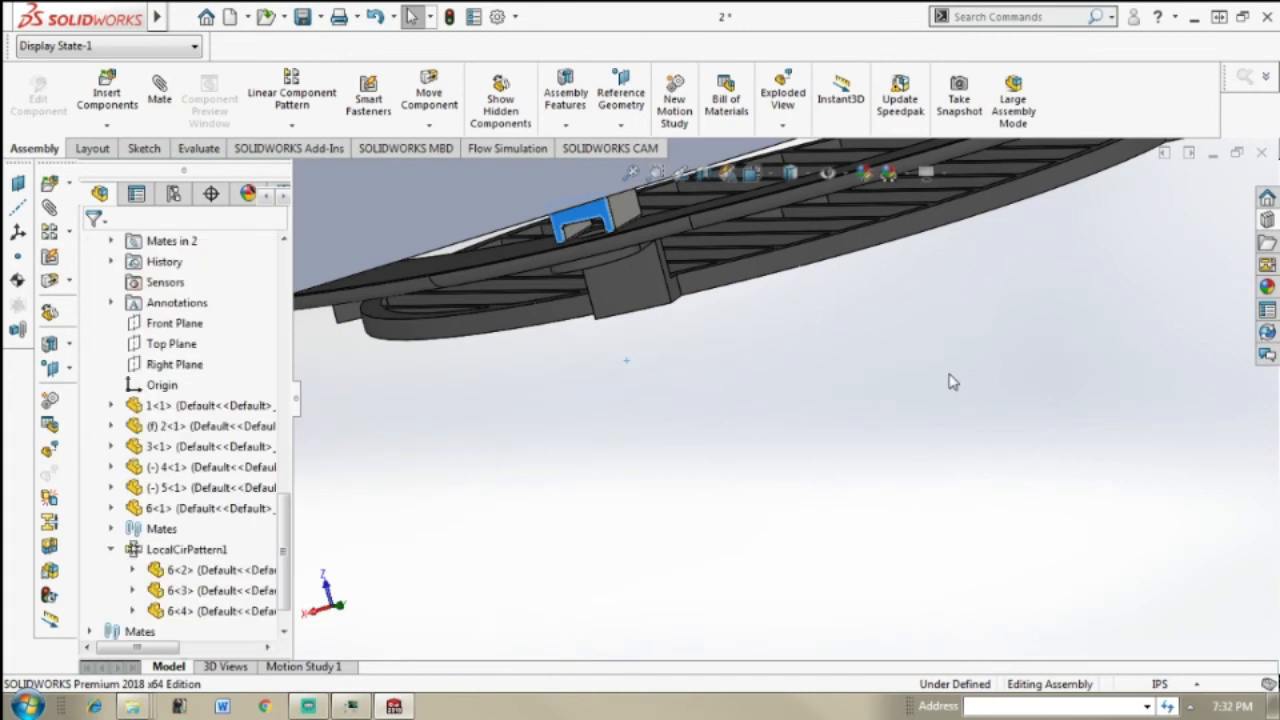
Step: Move the exhaust fan further up by its flange until the flange sits against the oven's underside, and clear the selection
scroll(952, 382, up, 4)
middle_drag(925, 374, 667, 275)
scroll(665, 290, down, 4)
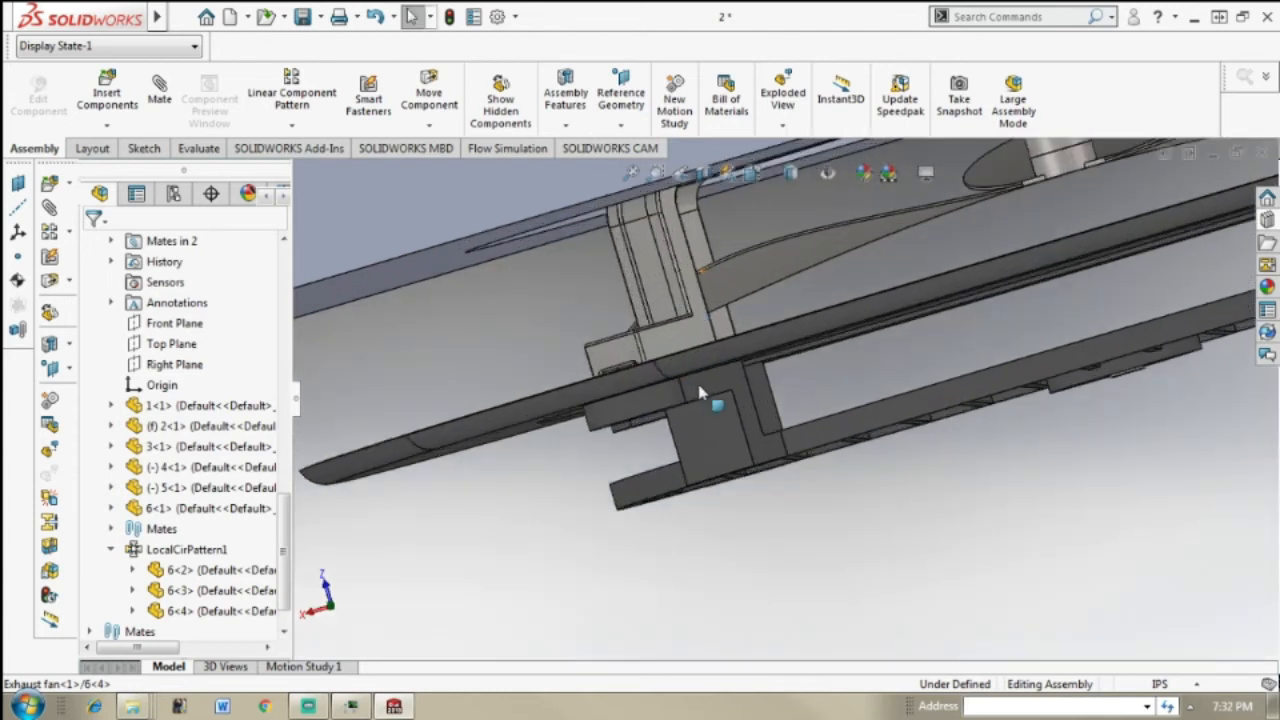
click(741, 350)
ctrl+middle_drag(702, 225, 686, 124)
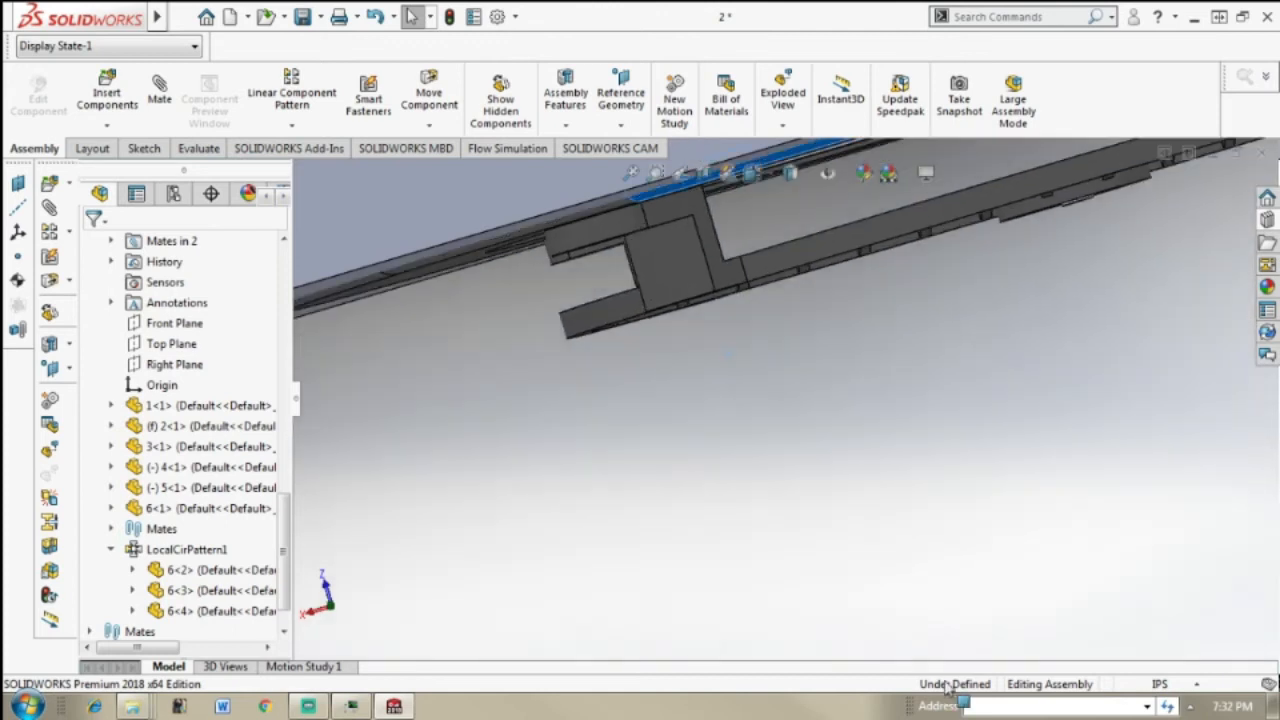
middle_drag(948, 613, 948, 612)
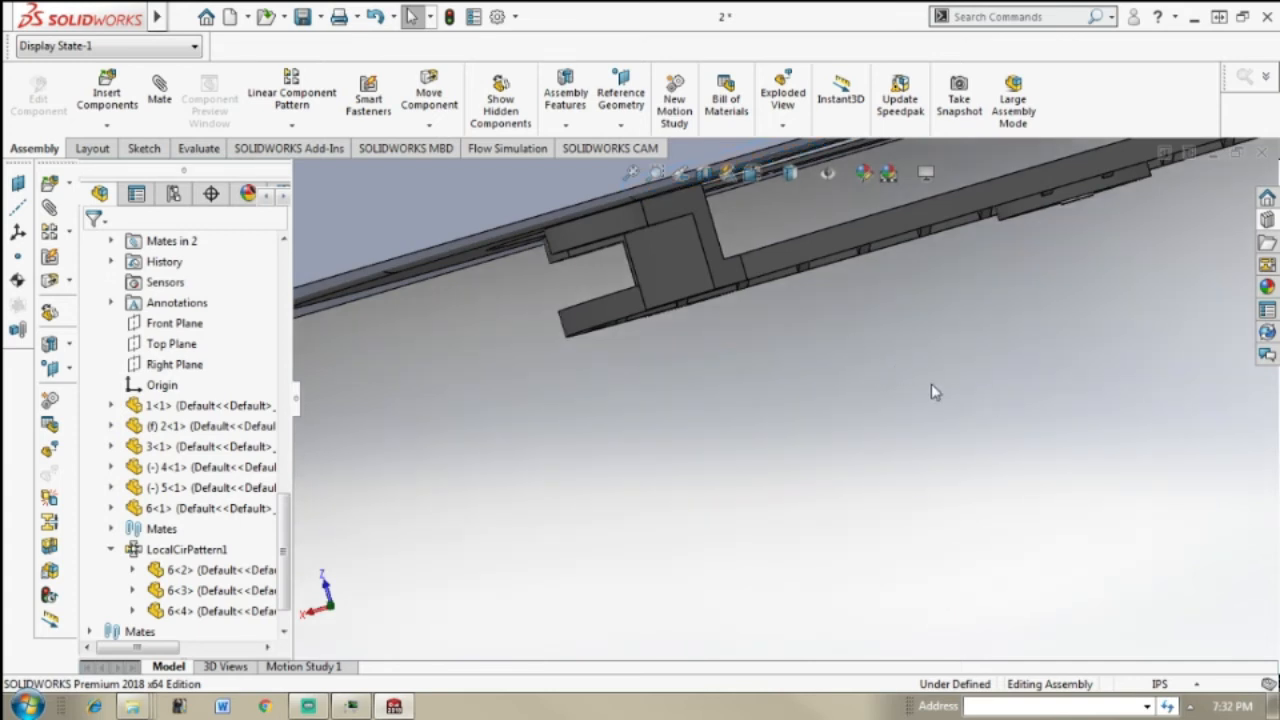
Step: Inspect the exhaust fan's fit in the oven's bottom hole from below, from the front and from the side wall
scroll(915, 385, up, 3)
middle_drag(889, 366, 860, 384)
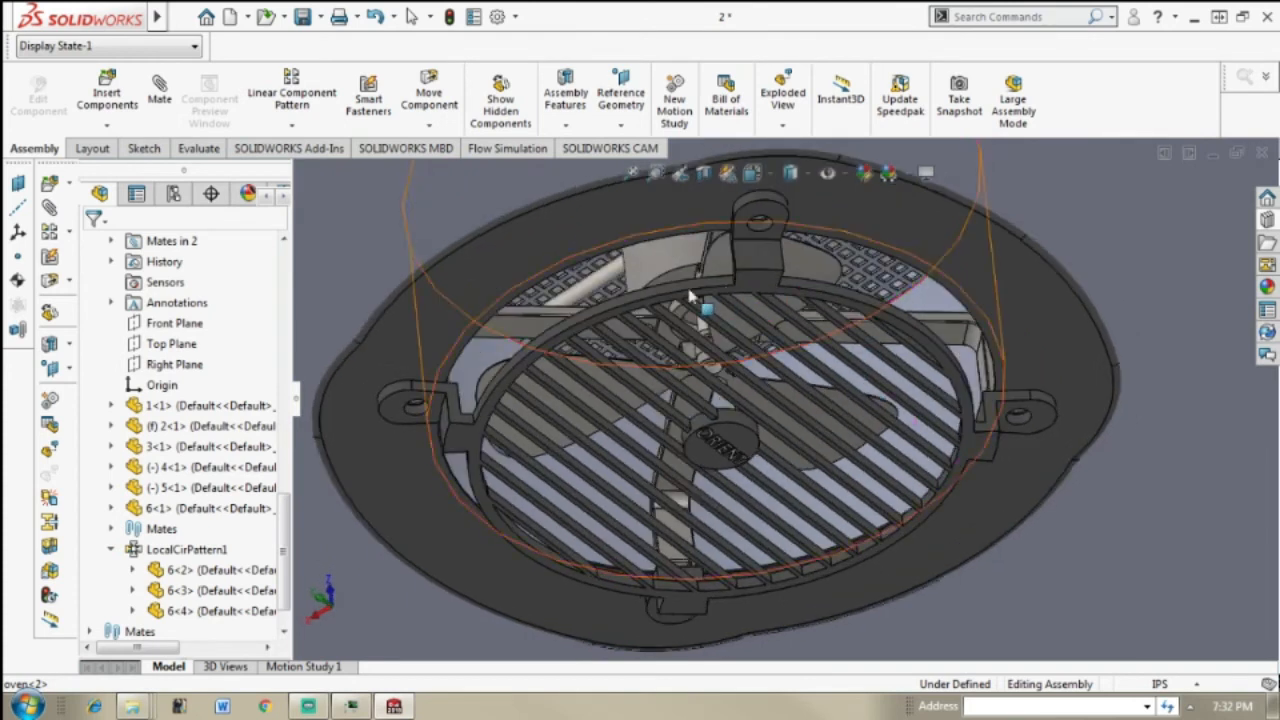
scroll(960, 310, up, 5)
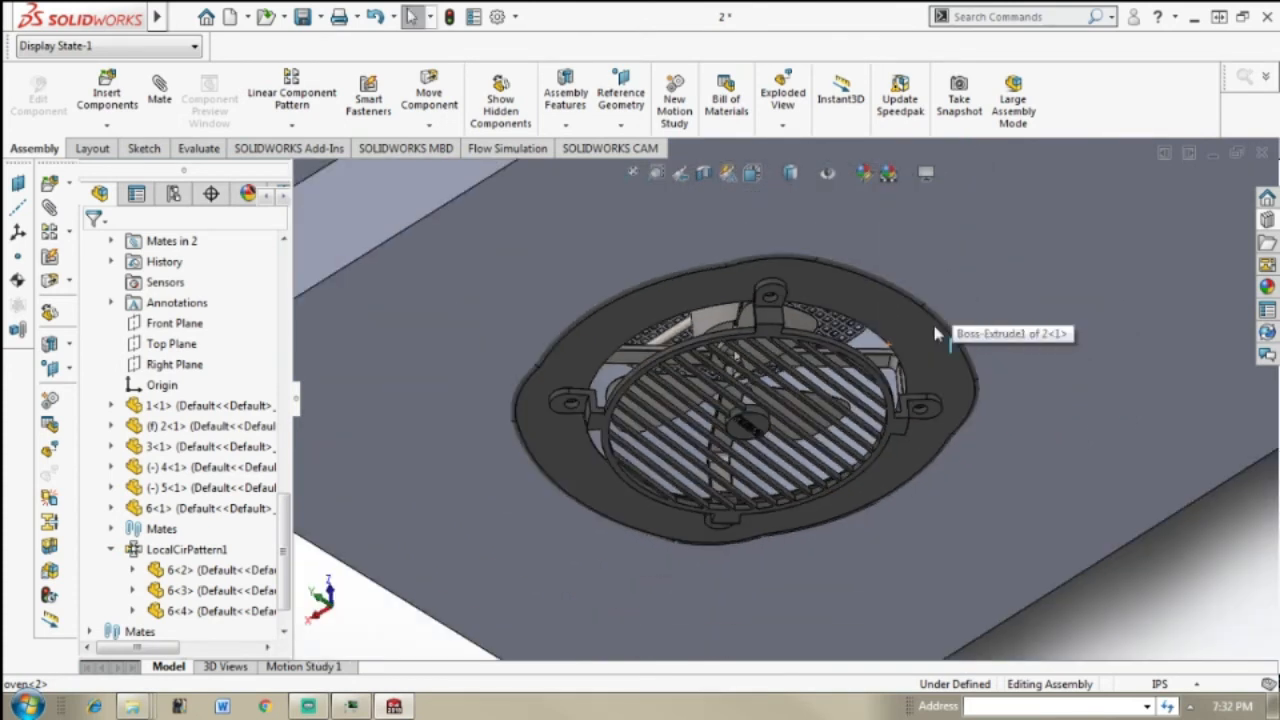
middle_drag(957, 363, 970, 355)
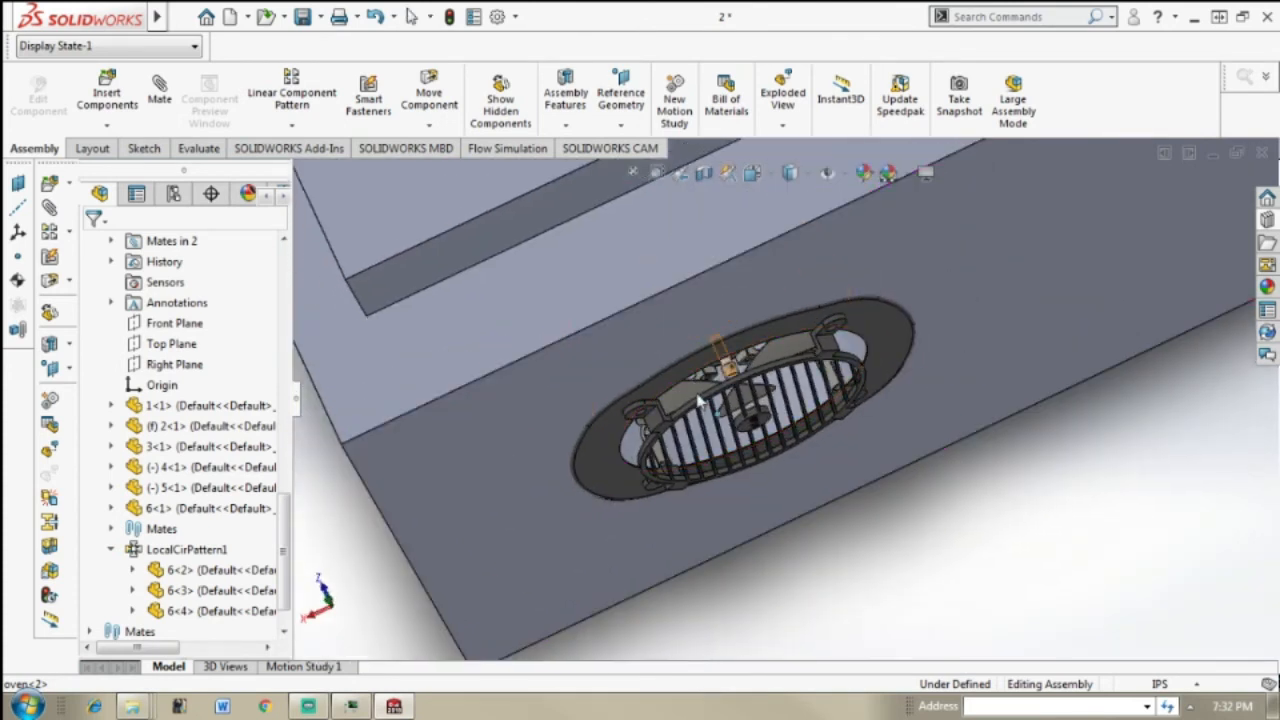
middle_drag(840, 410, 875, 357)
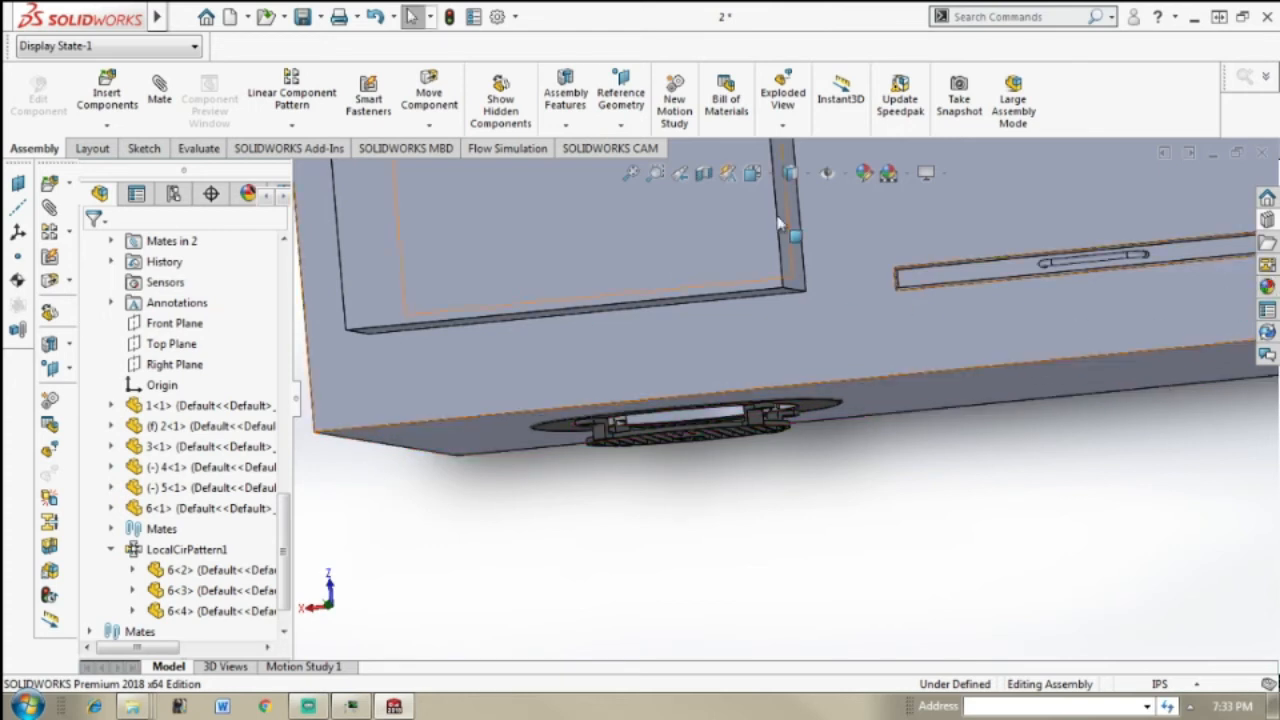
middle_drag(915, 314, 922, 325)
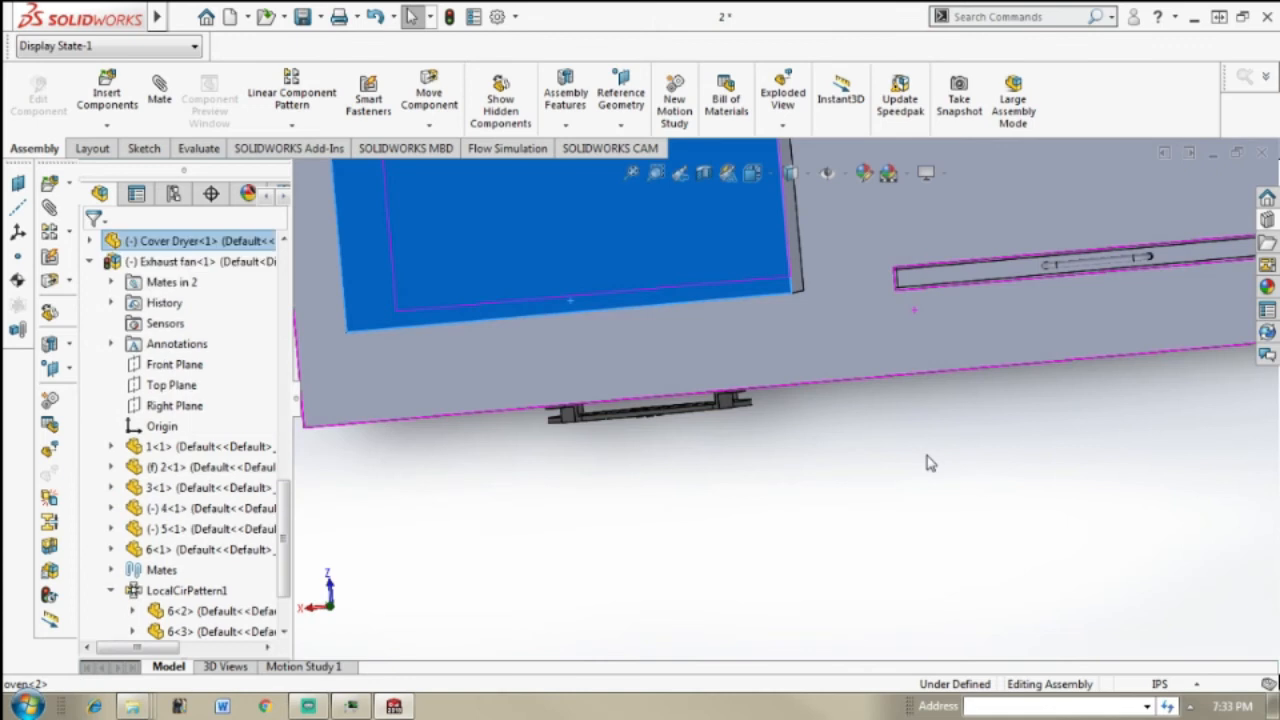
key(Escape)
mouse_move(1068, 380)
middle_down()
mouse_move(1062, 400)
mouse_move(1057, 388)
middle_up()
middle_drag(1040, 379, 1105, 285)
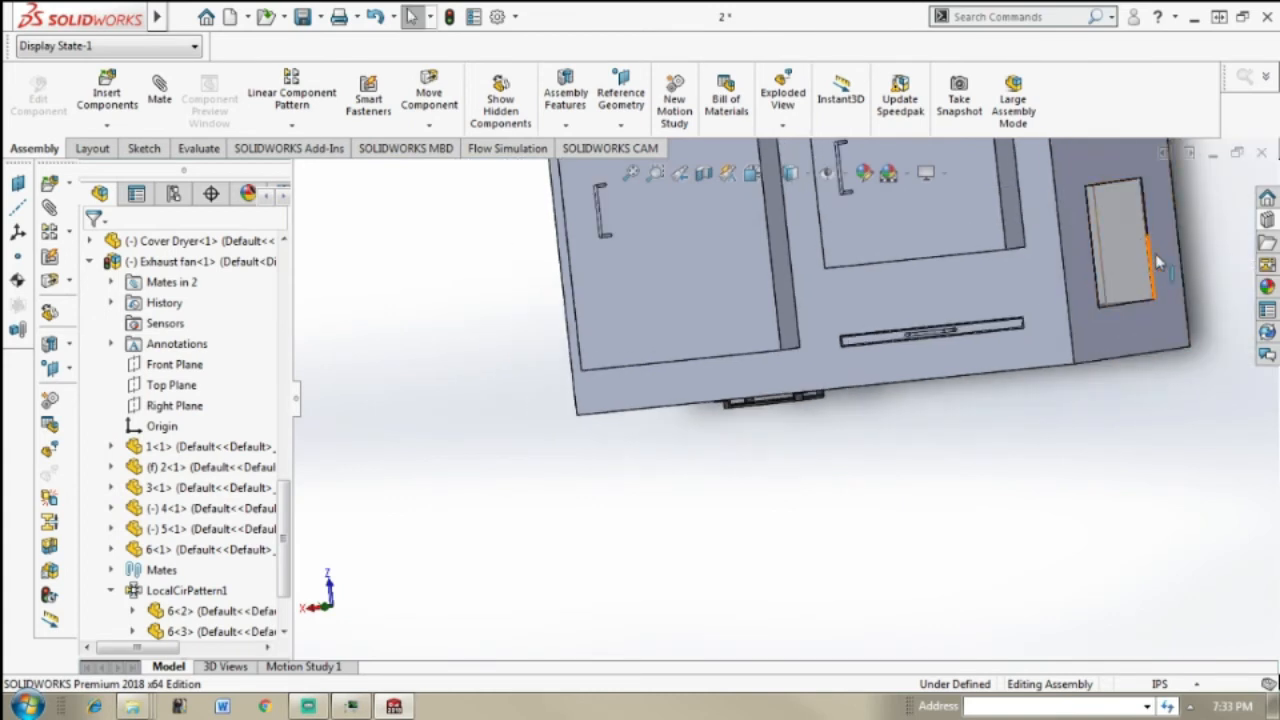
scroll(1227, 228, down, 2)
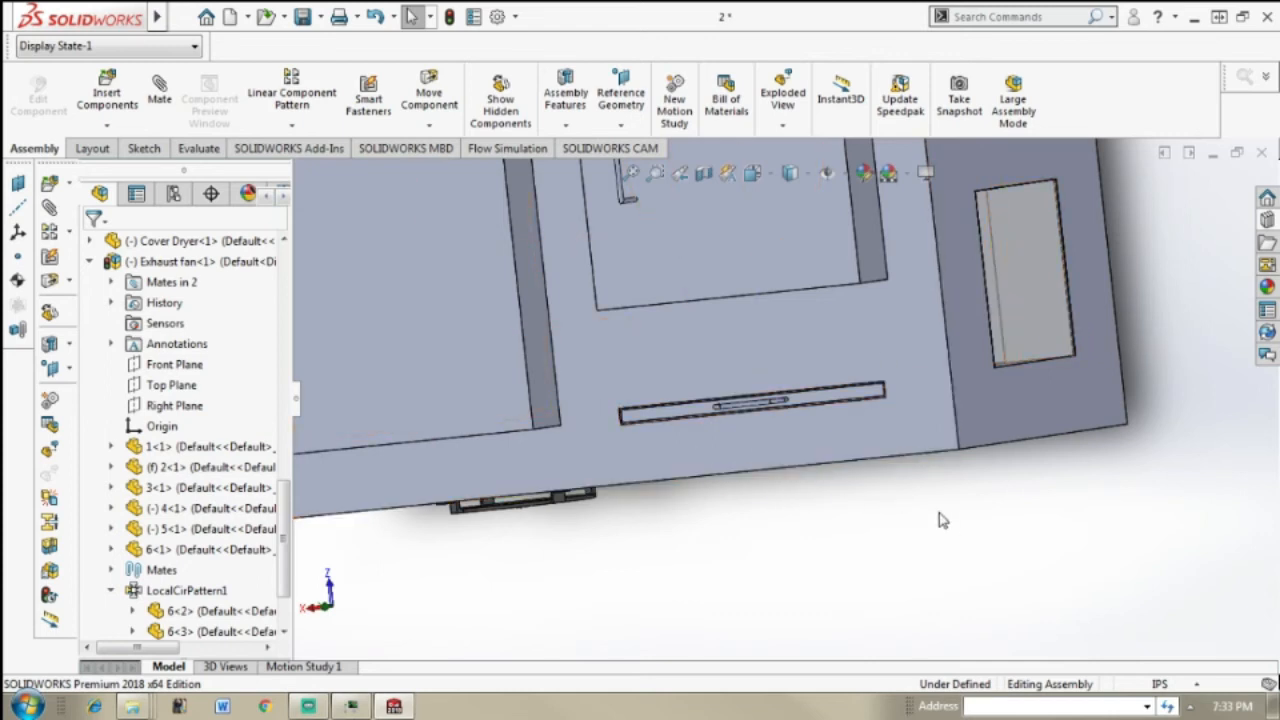
middle_drag(829, 467, 858, 440)
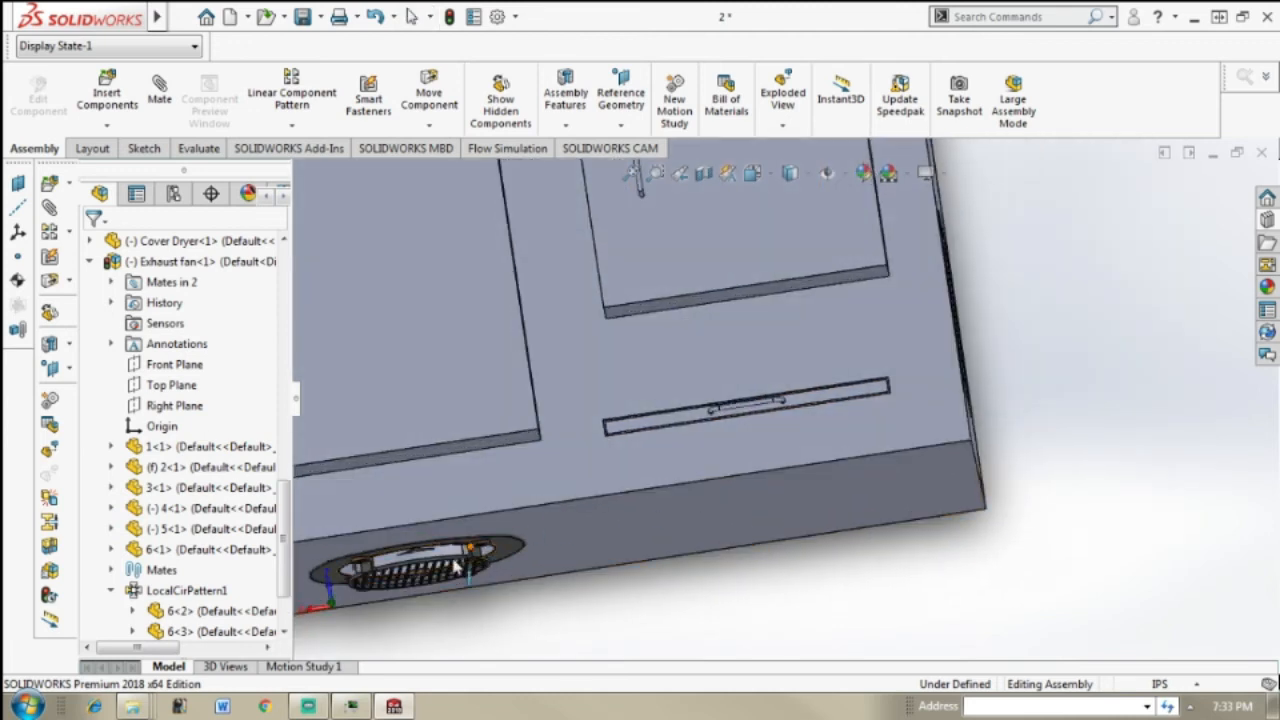
scroll(697, 528, up, 2)
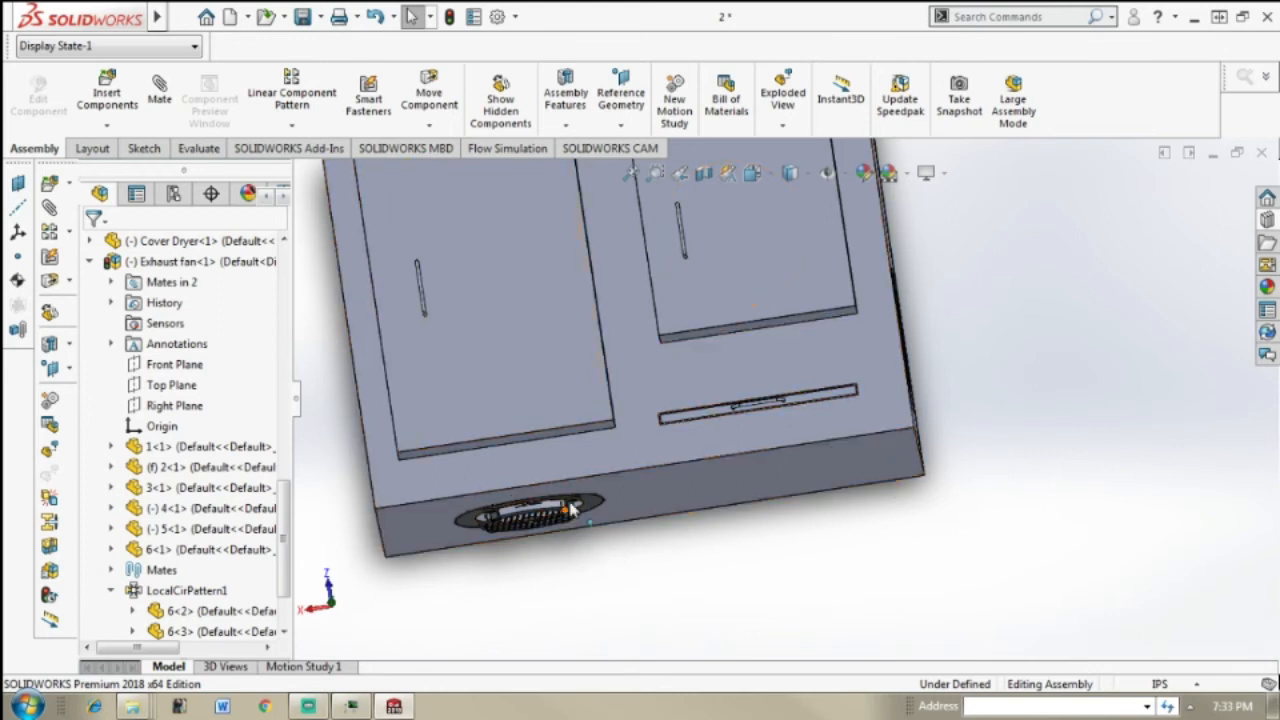
Step: Look over the whole oven assembly from the front, above, both side walls and below to check how all components sit
middle_drag(908, 335, 877, 394)
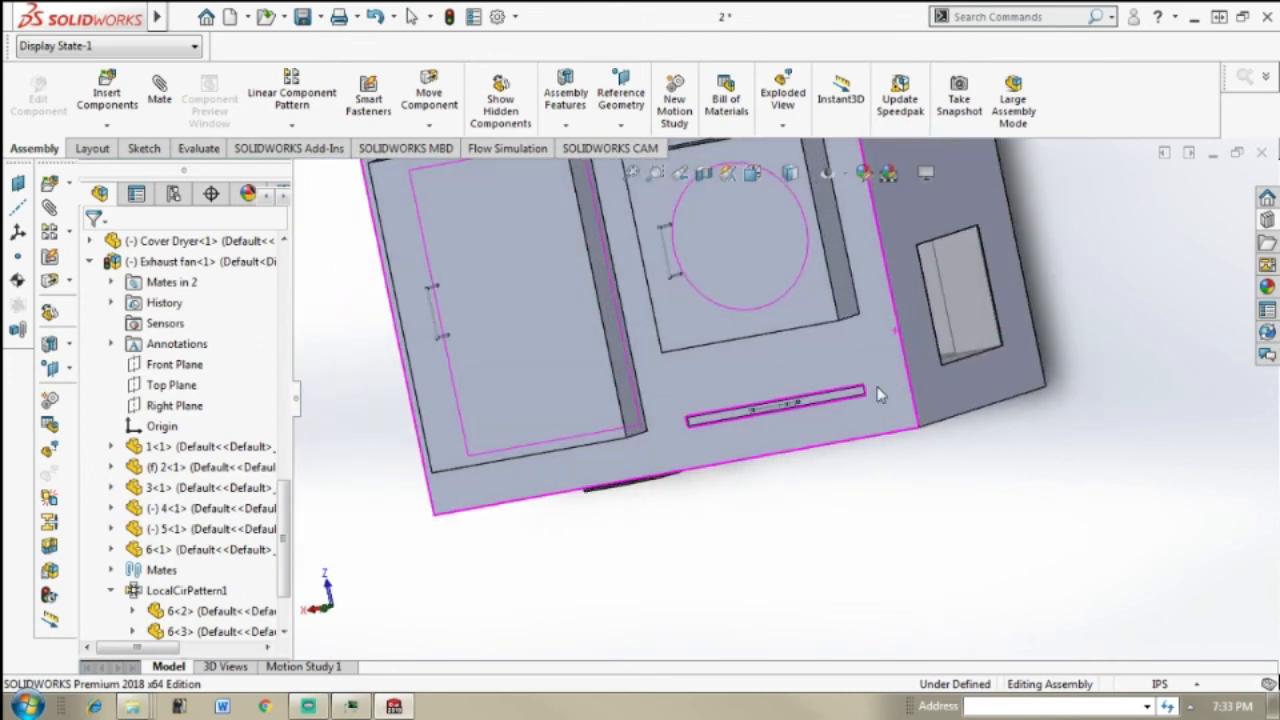
scroll(835, 412, up, 5)
scroll(694, 277, down, 5)
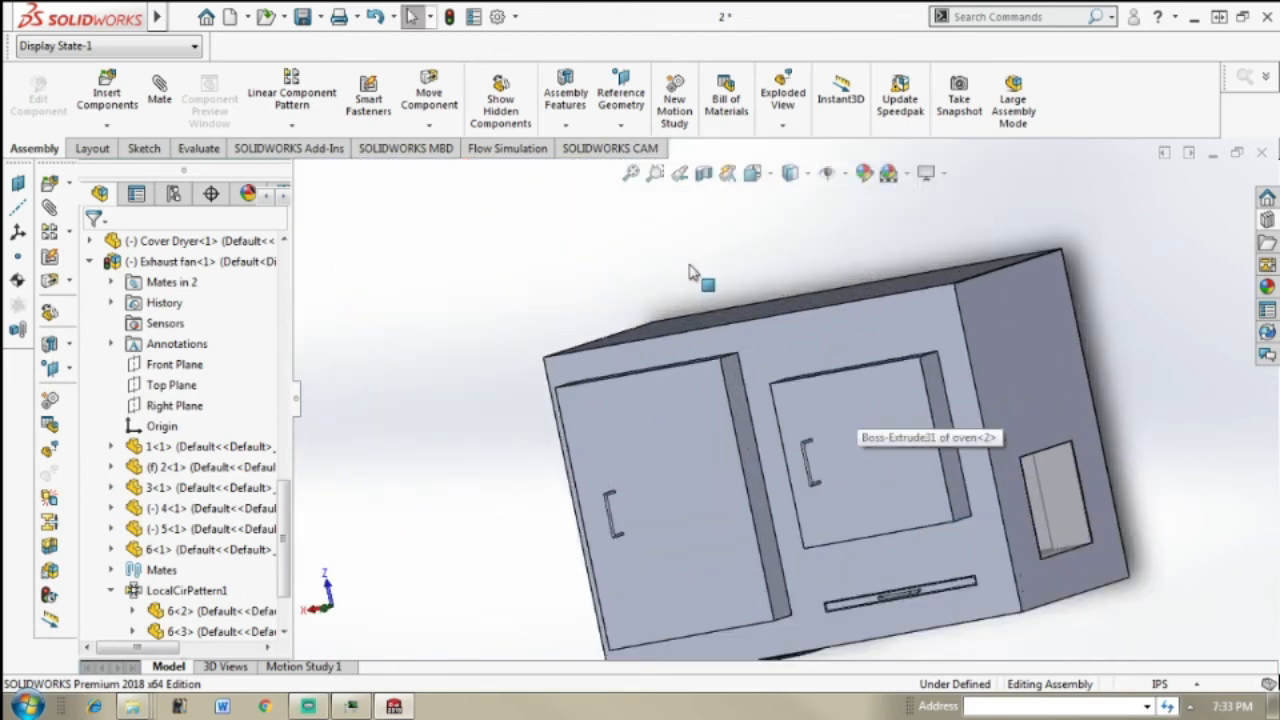
scroll(785, 347, up, 2)
middle_drag(882, 334, 963, 275)
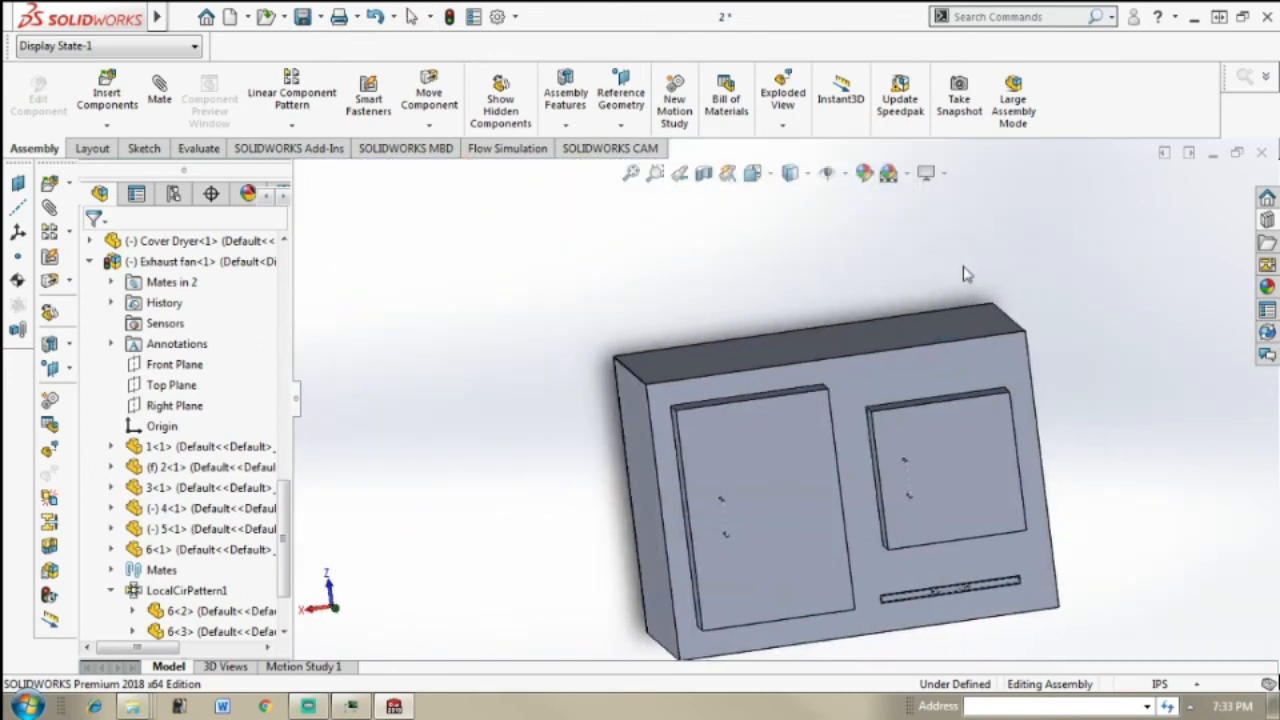
scroll(690, 318, down, 3)
scroll(966, 529, up, 5)
scroll(903, 491, down, 3)
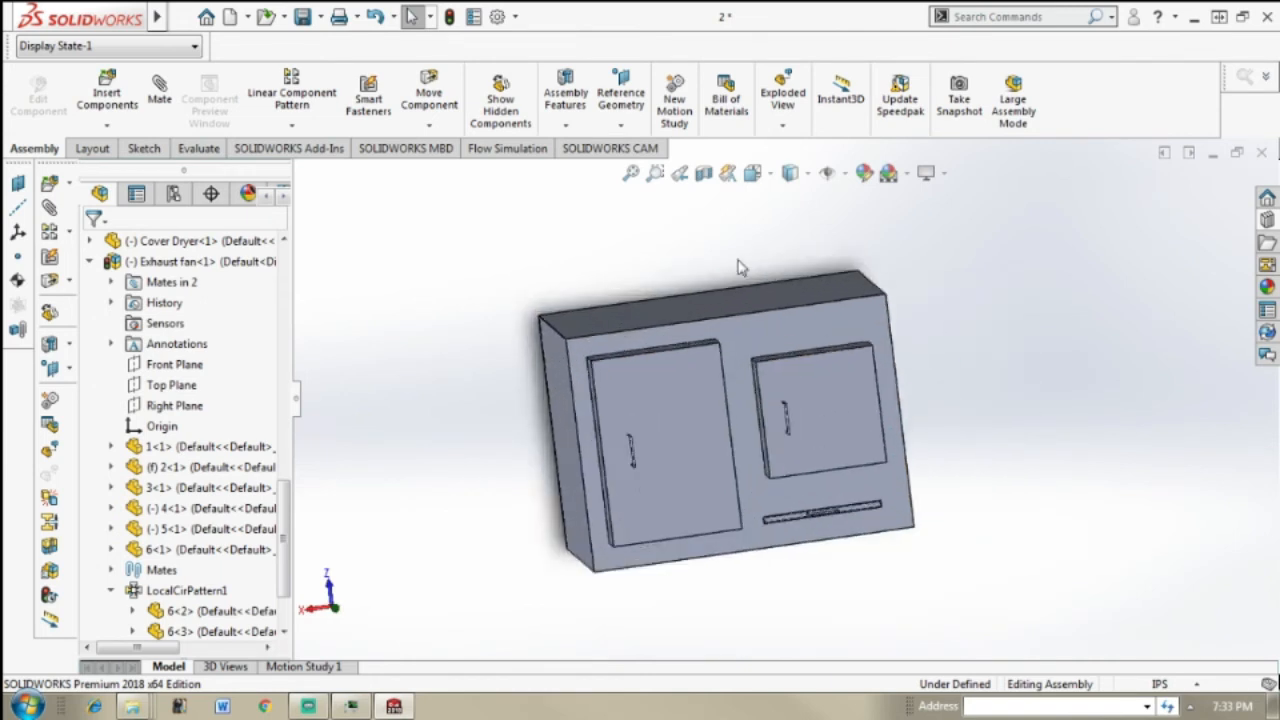
scroll(740, 267, down, 1)
middle_drag(798, 488, 820, 429)
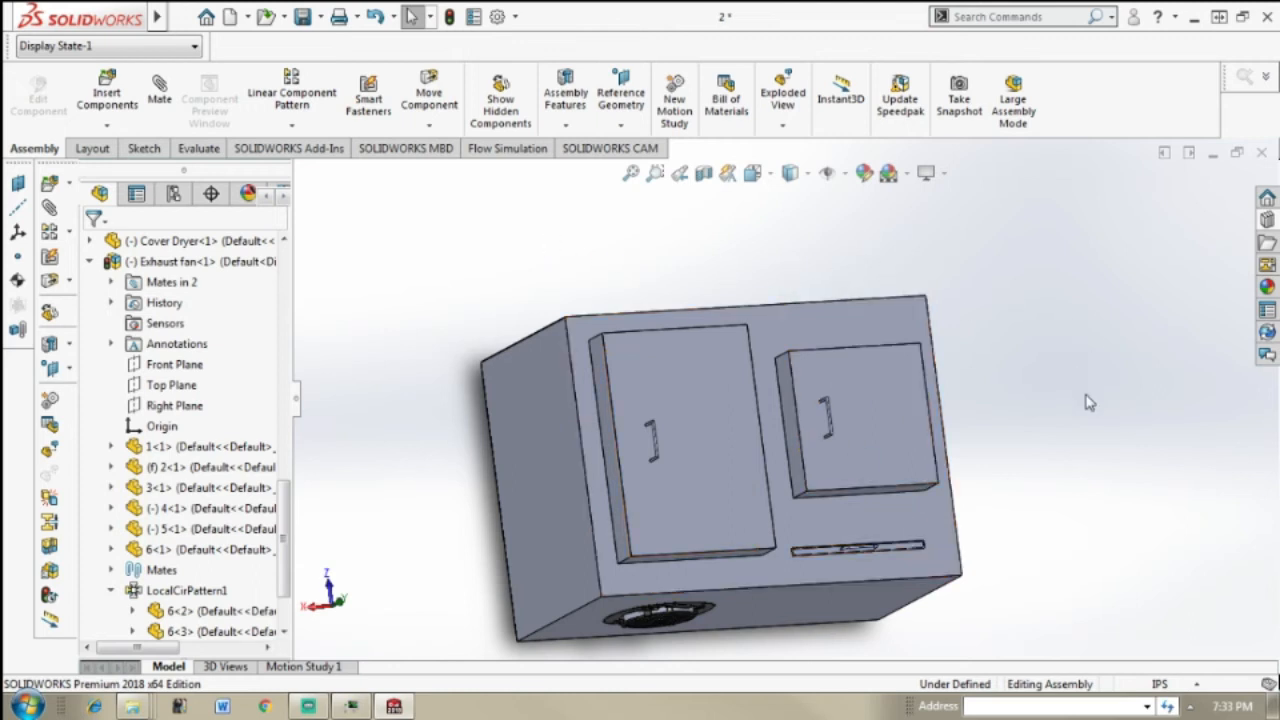
middle_drag(1080, 413, 1063, 447)
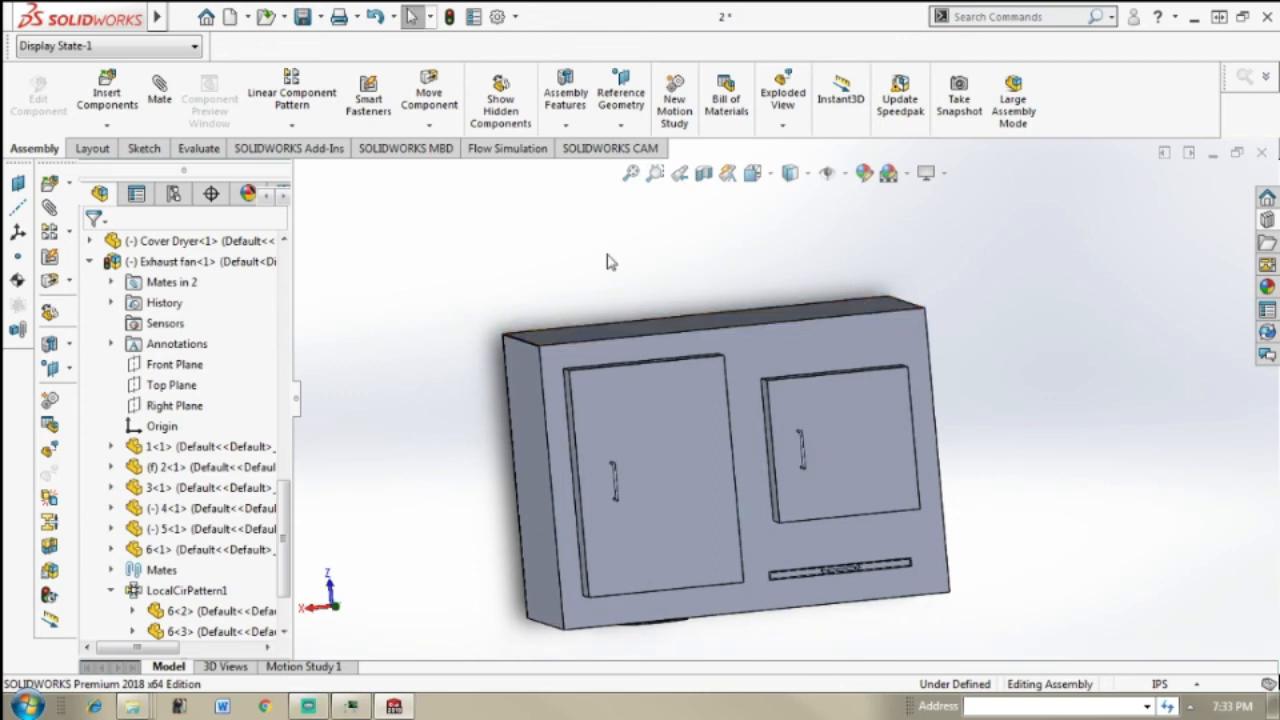
middle_drag(983, 391, 870, 390)
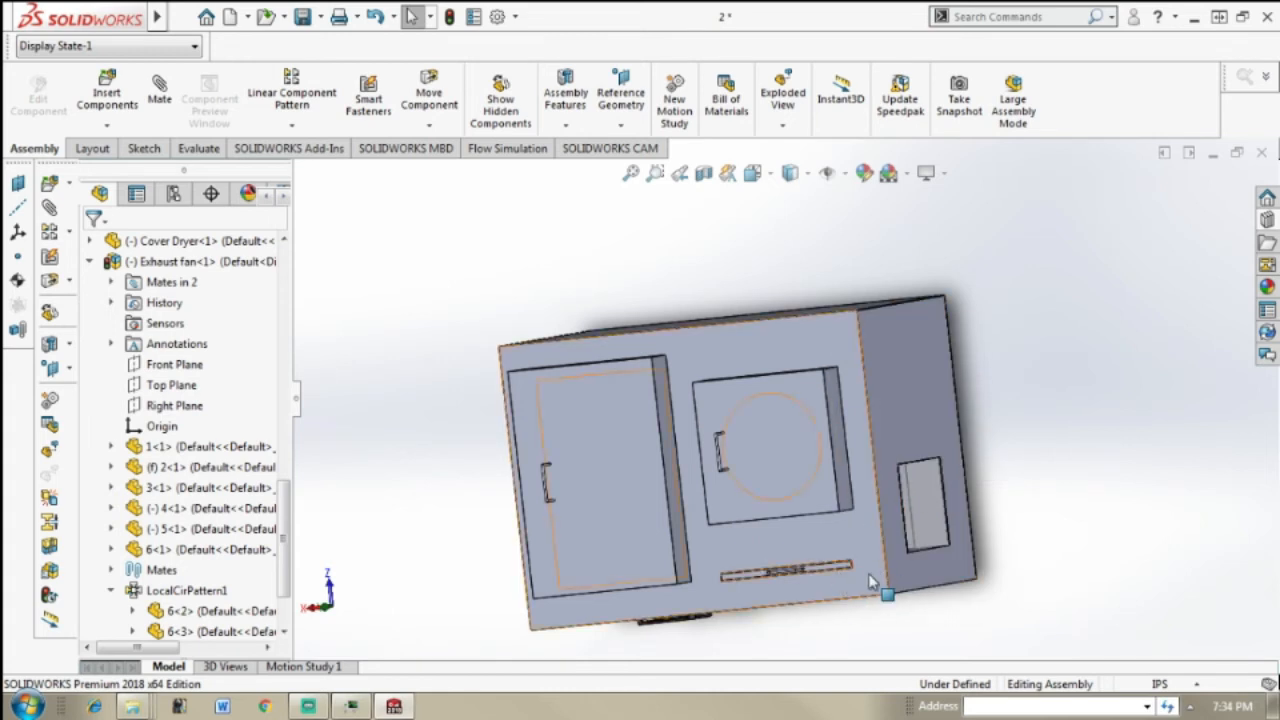
middle_drag(890, 580, 950, 497)
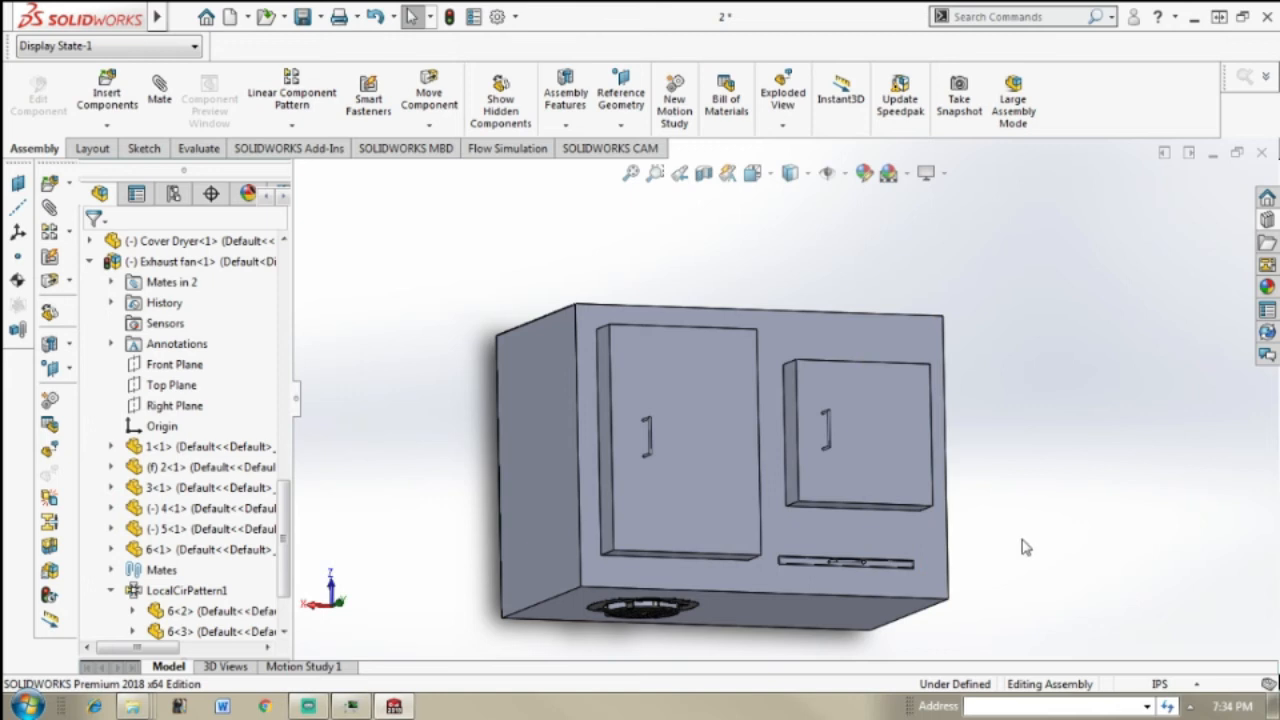
mouse_move(1022, 545)
middle_down()
mouse_move(977, 537)
mouse_move(1046, 531)
mouse_move(1060, 579)
mouse_move(993, 601)
mouse_move(975, 585)
mouse_move(1006, 526)
mouse_move(1059, 542)
mouse_move(1137, 507)
mouse_move(1006, 471)
mouse_move(1010, 535)
middle_up()
scroll(974, 534, down, 5)
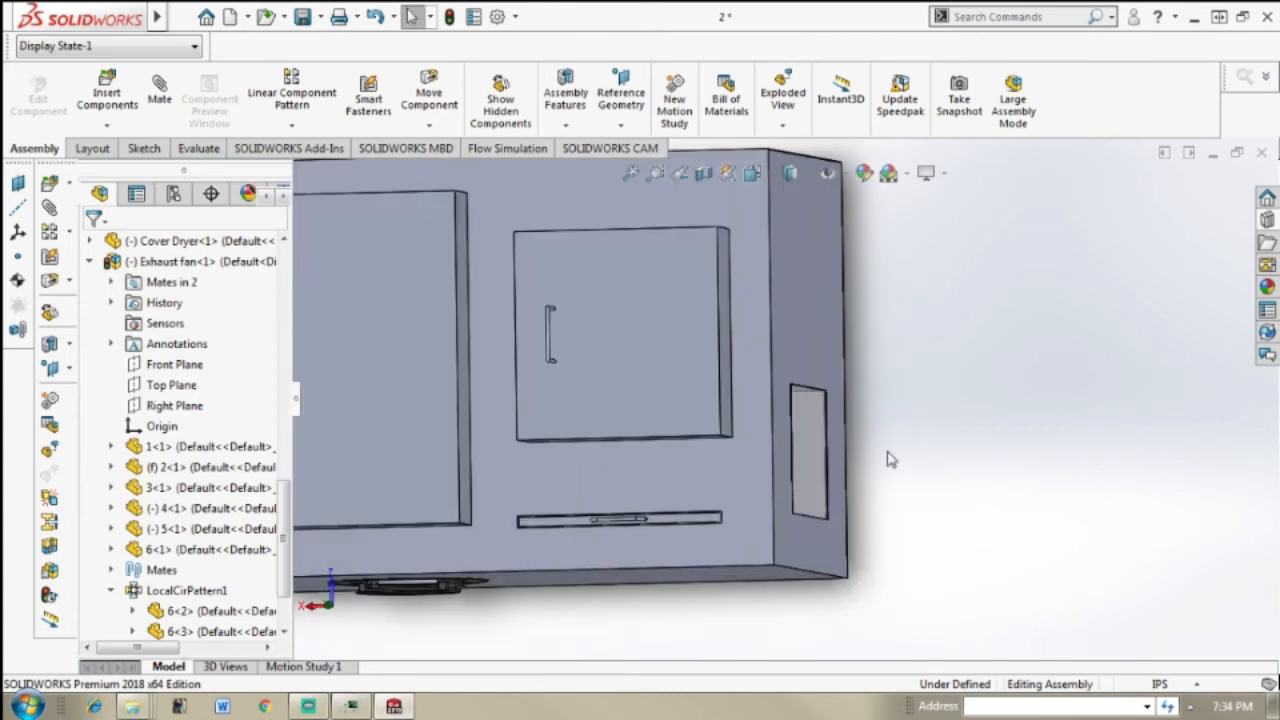
Step: Add a Lock mate between the oven and the exhaust fan's flange on the oven's underside
middle_drag(908, 446, 450, 455)
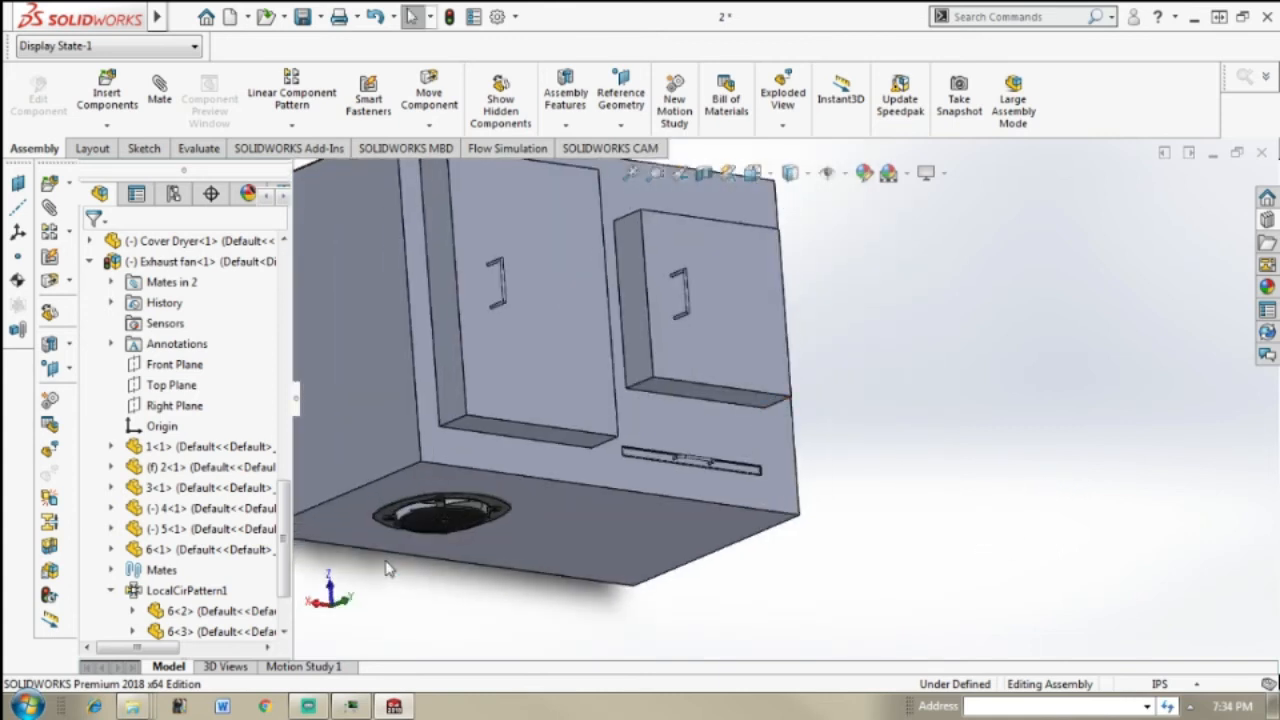
scroll(443, 454, down, 3)
scroll(443, 454, down, 3)
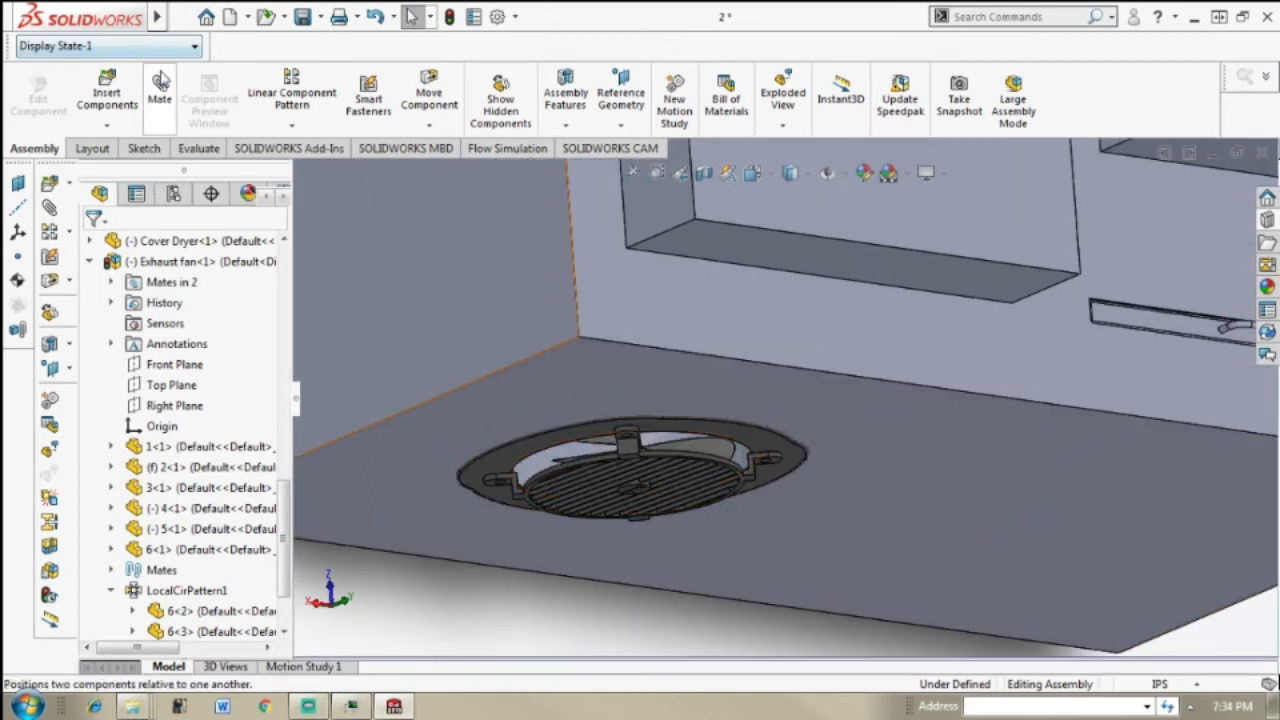
click(160, 80)
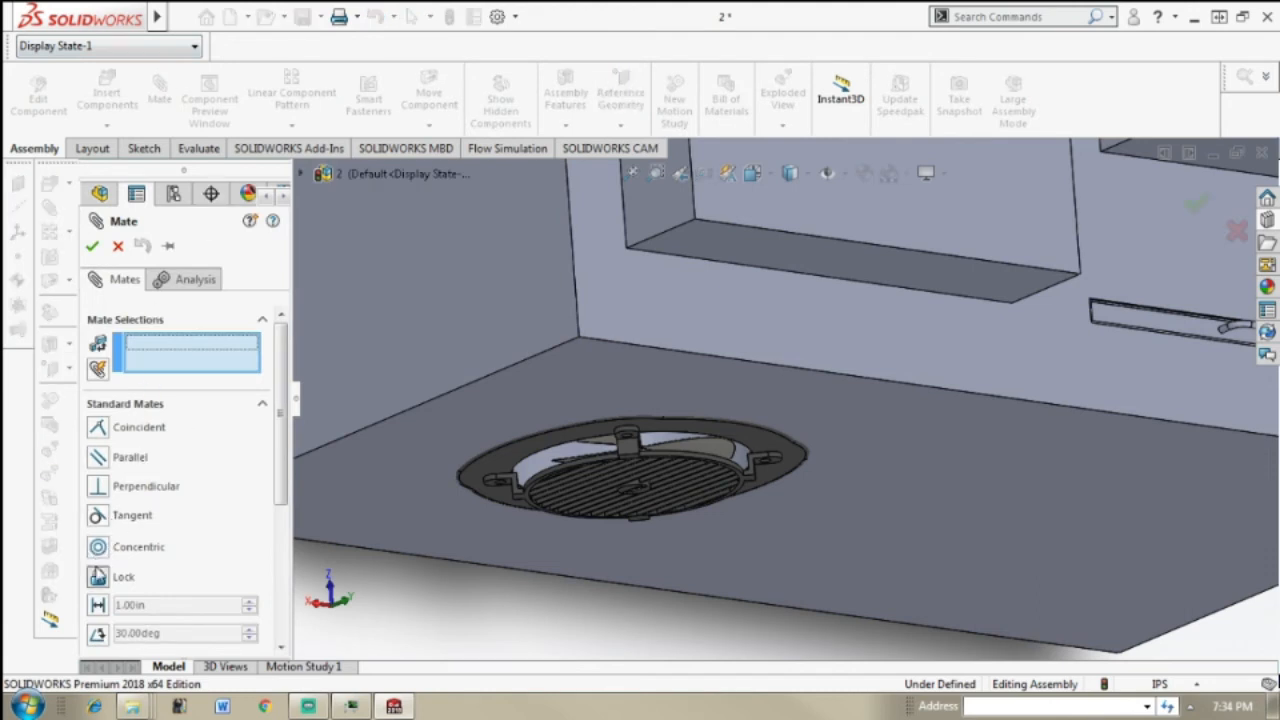
click(603, 391)
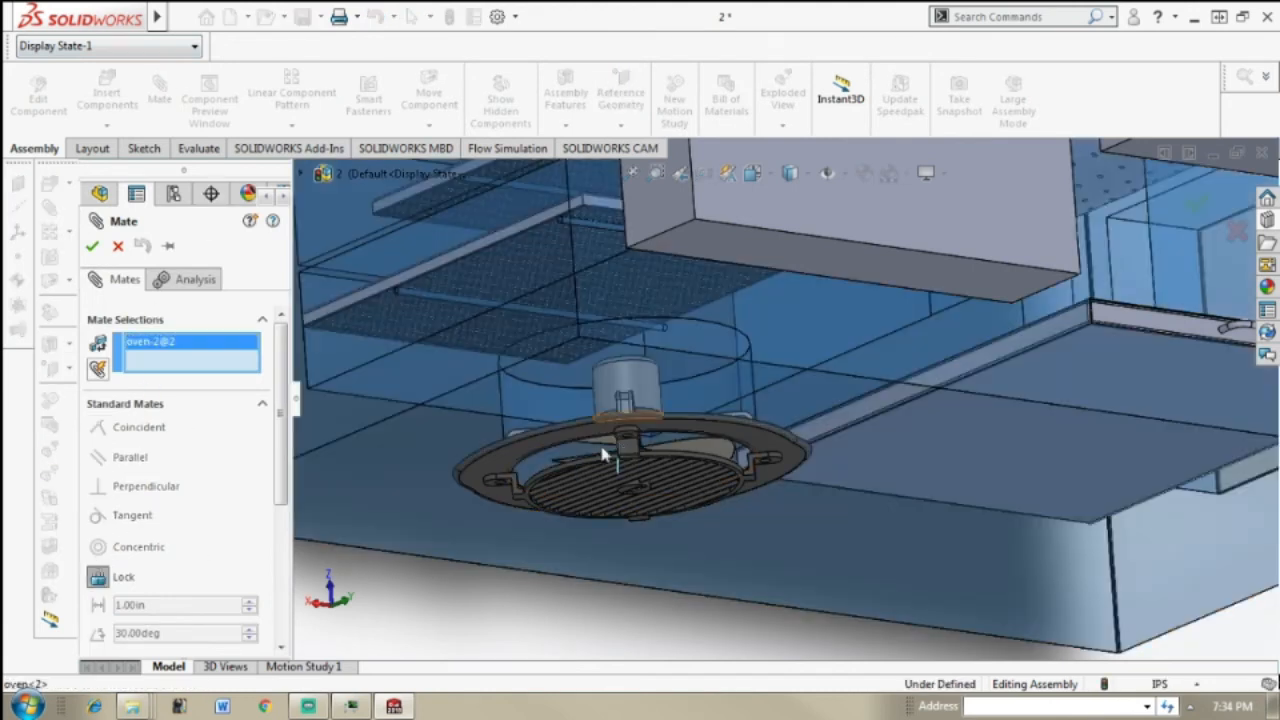
click(560, 440)
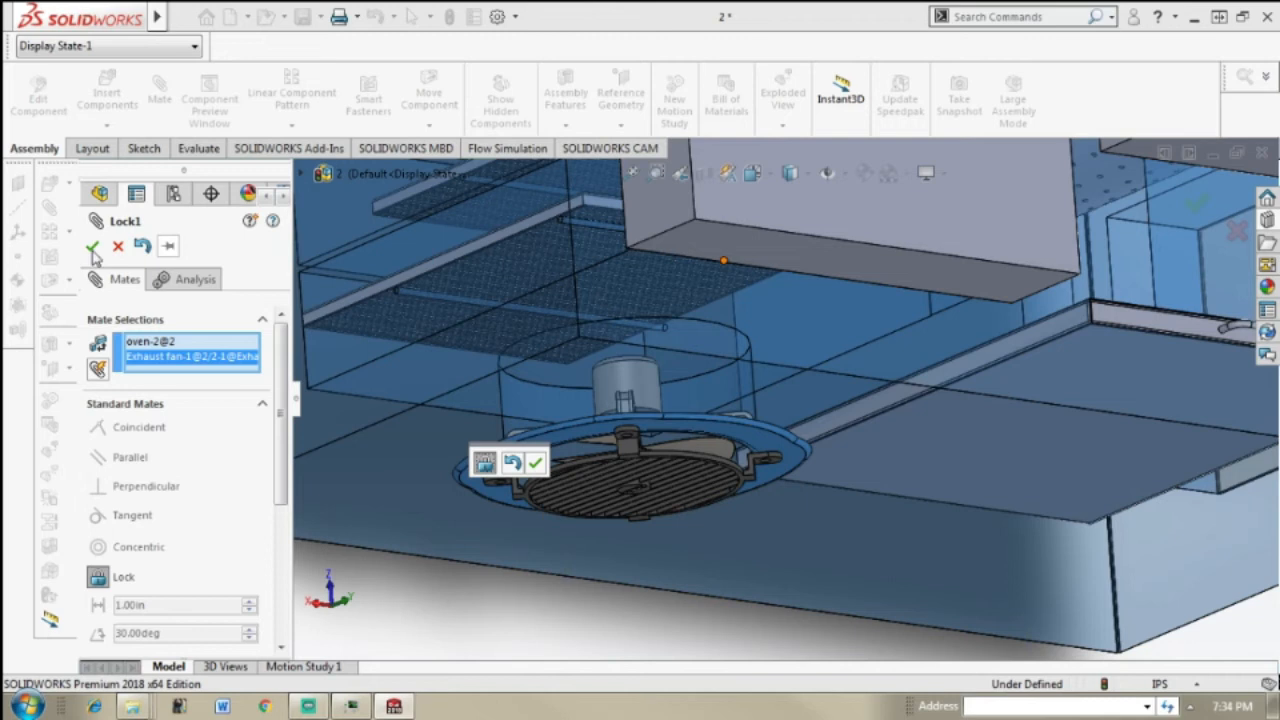
click(92, 247)
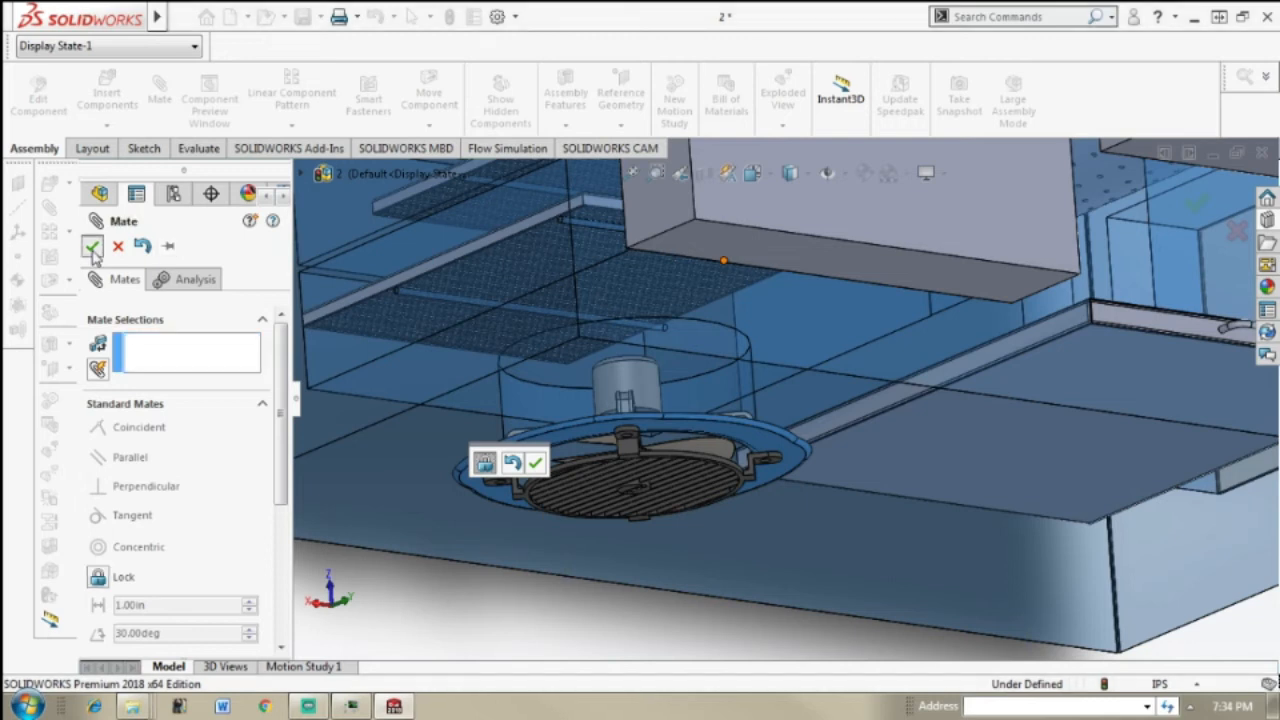
click(92, 247)
Step: Examine the locked exhaust fan on the underside and the oven assembly's overall appearance from the front and the sides
scroll(1072, 318, up, 3)
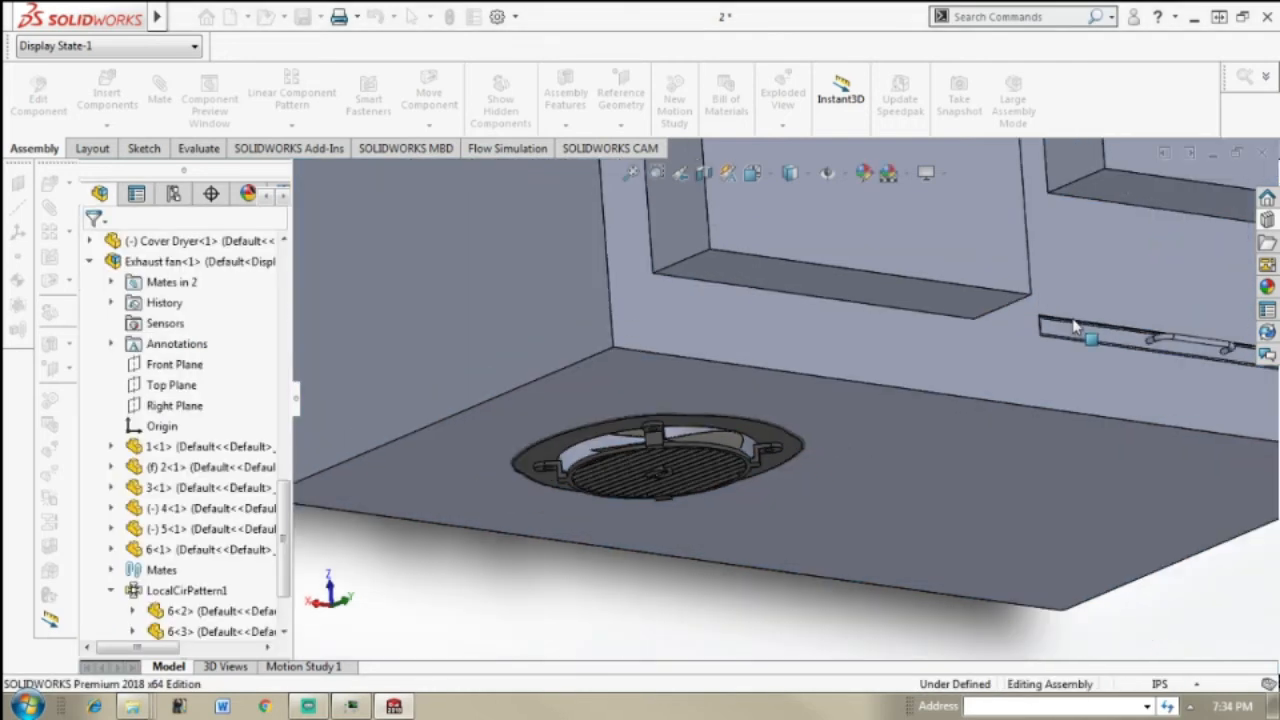
scroll(1026, 529, up, 3)
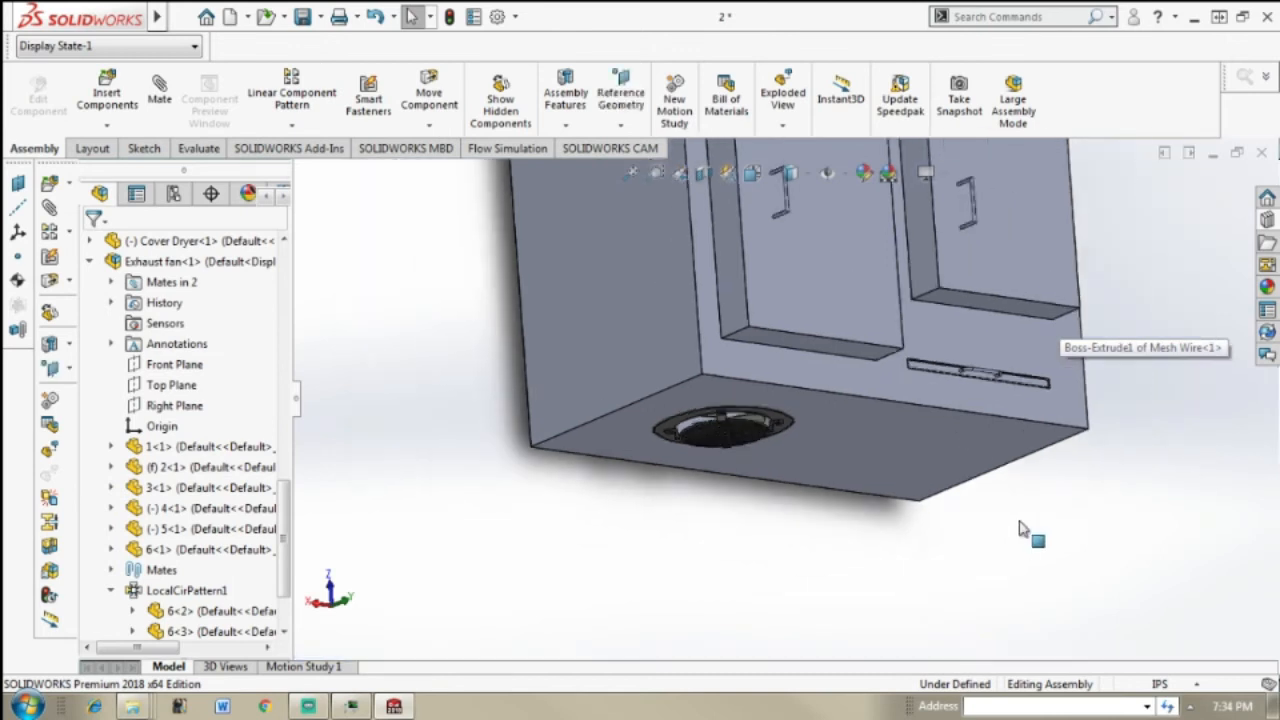
middle_drag(971, 466, 895, 519)
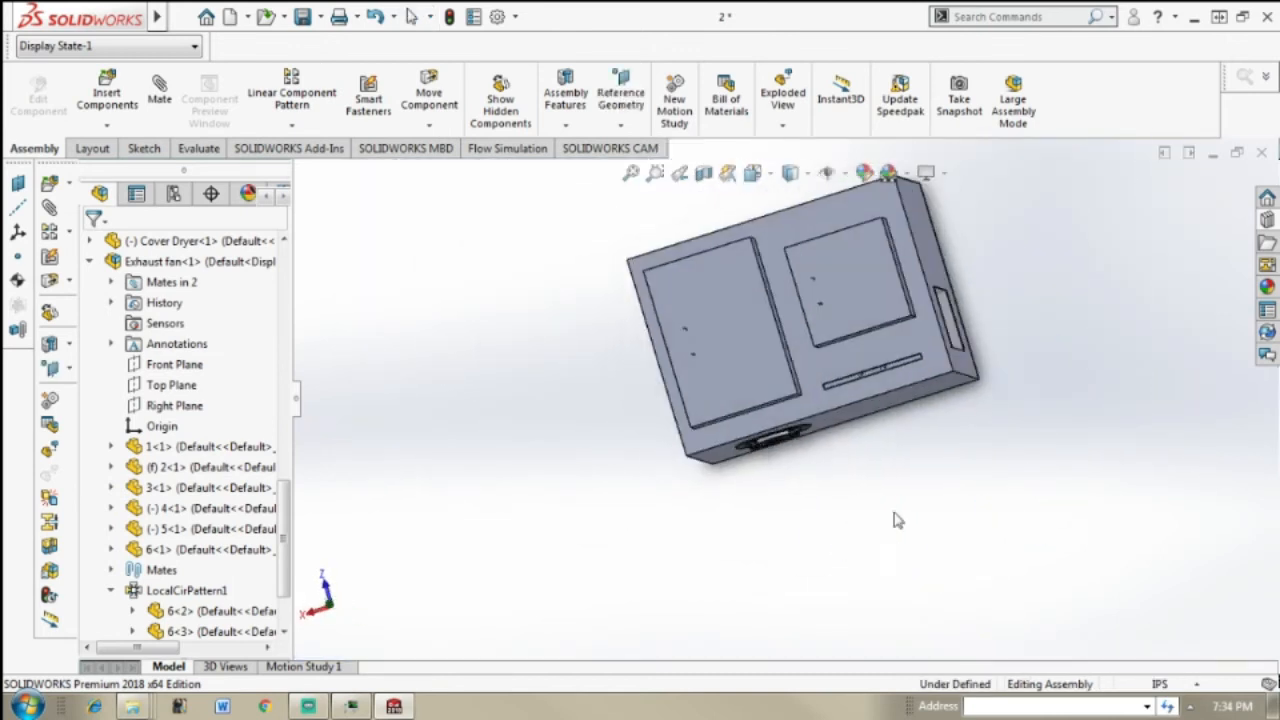
middle_drag(983, 381, 829, 323)
scroll(919, 355, down, 3)
scroll(919, 353, up, 3)
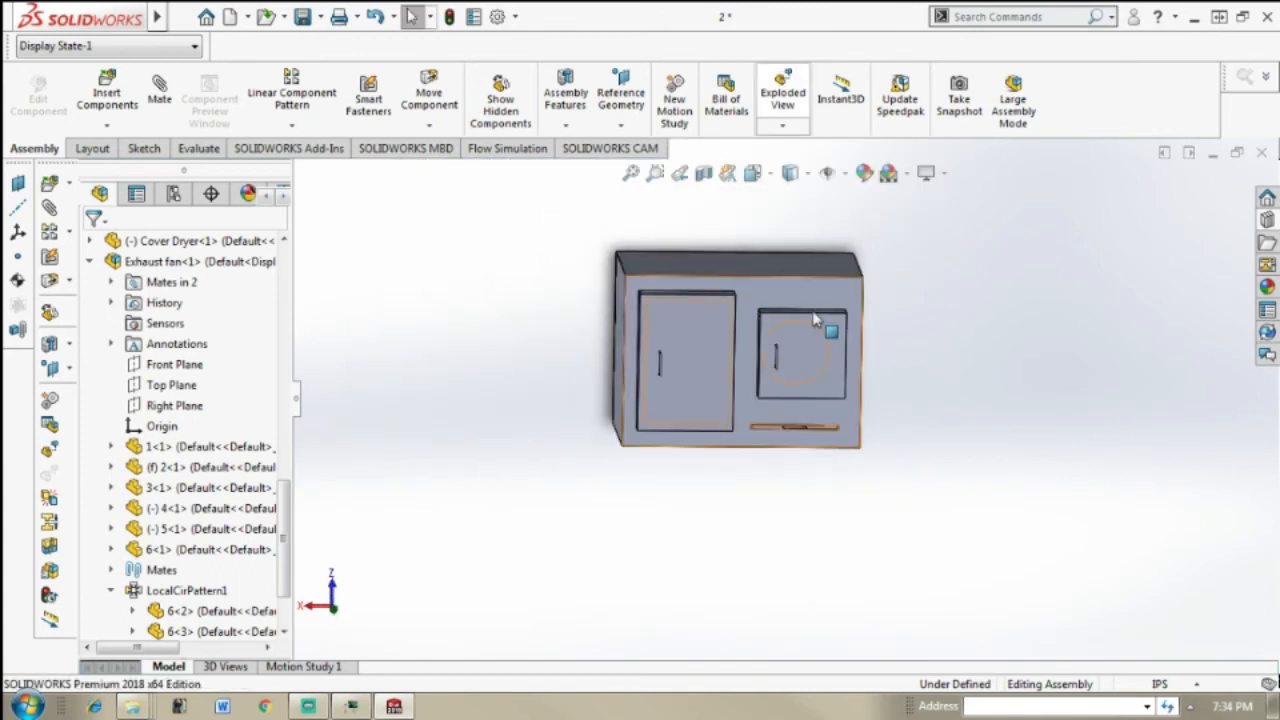
scroll(935, 316, down, 3)
scroll(867, 532, up, 2)
mouse_move(780, 449)
middle_down()
mouse_move(765, 457)
mouse_move(806, 409)
mouse_move(762, 438)
middle_up()
scroll(703, 443, down, 2)
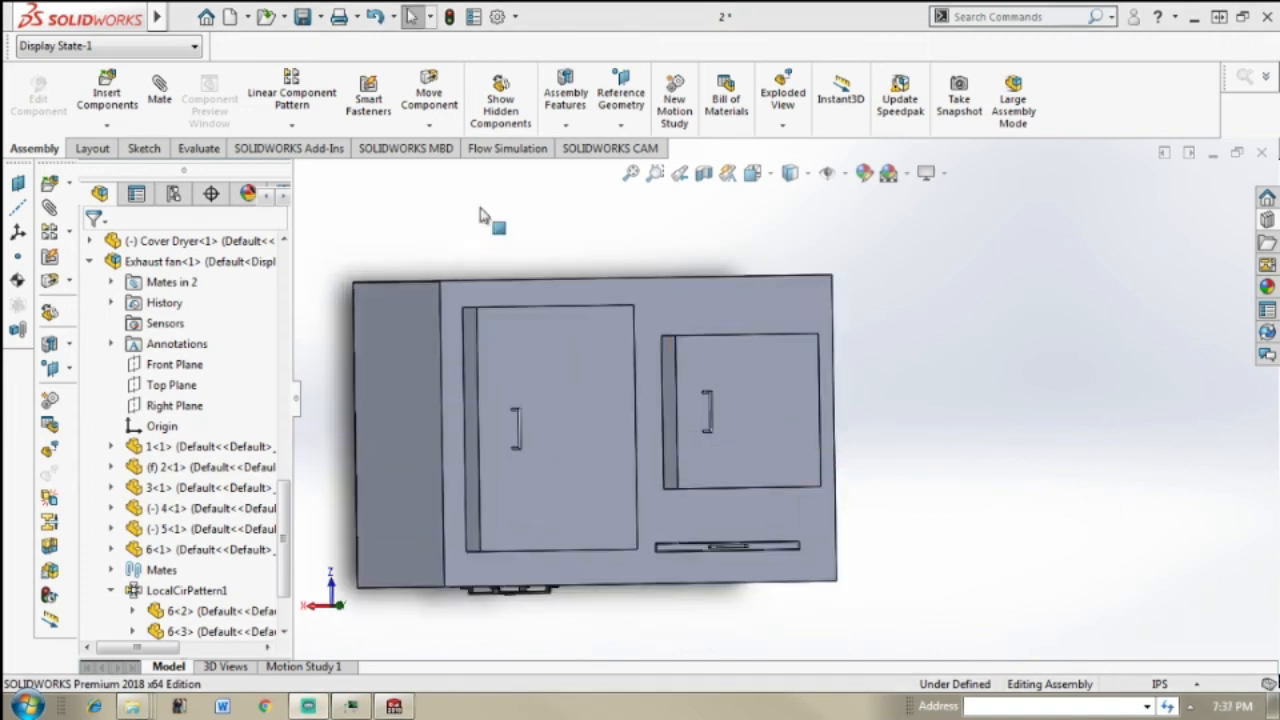
Step: Insert the solar panel ass272020 assembly from the Solar Panel subfolder of the New folder in Design with Simulation 1
click(110, 88)
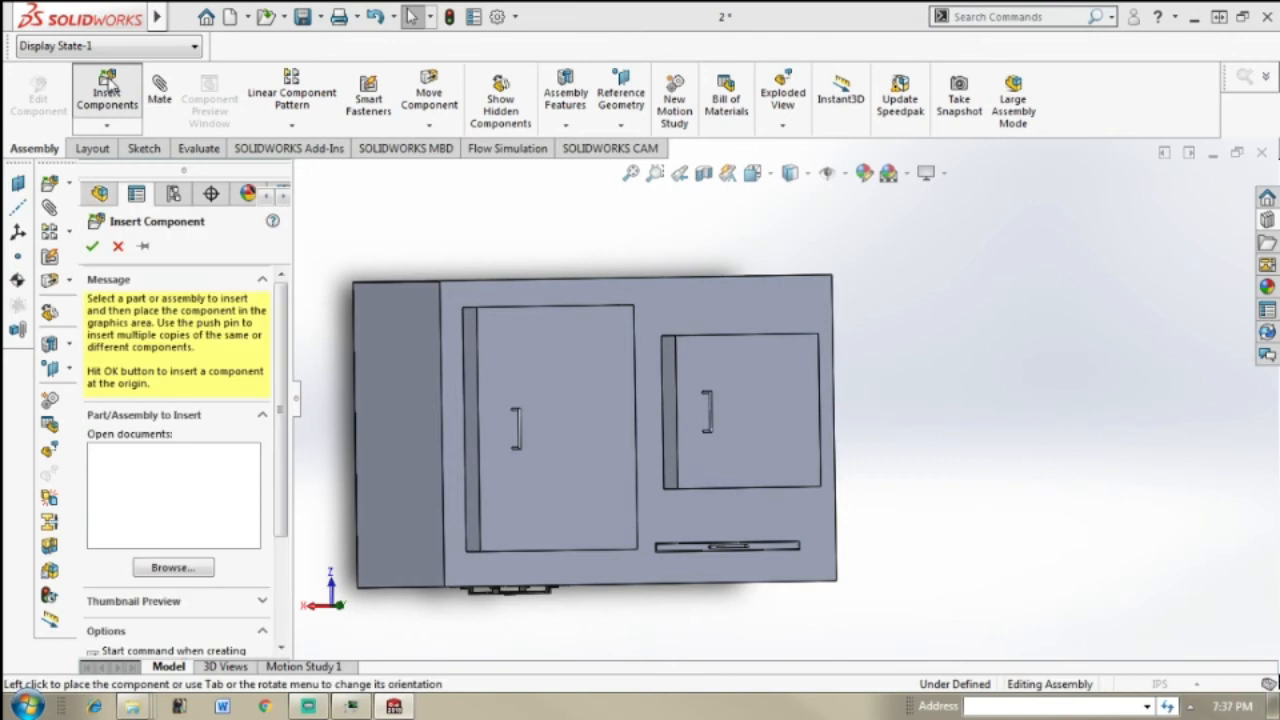
click(173, 567)
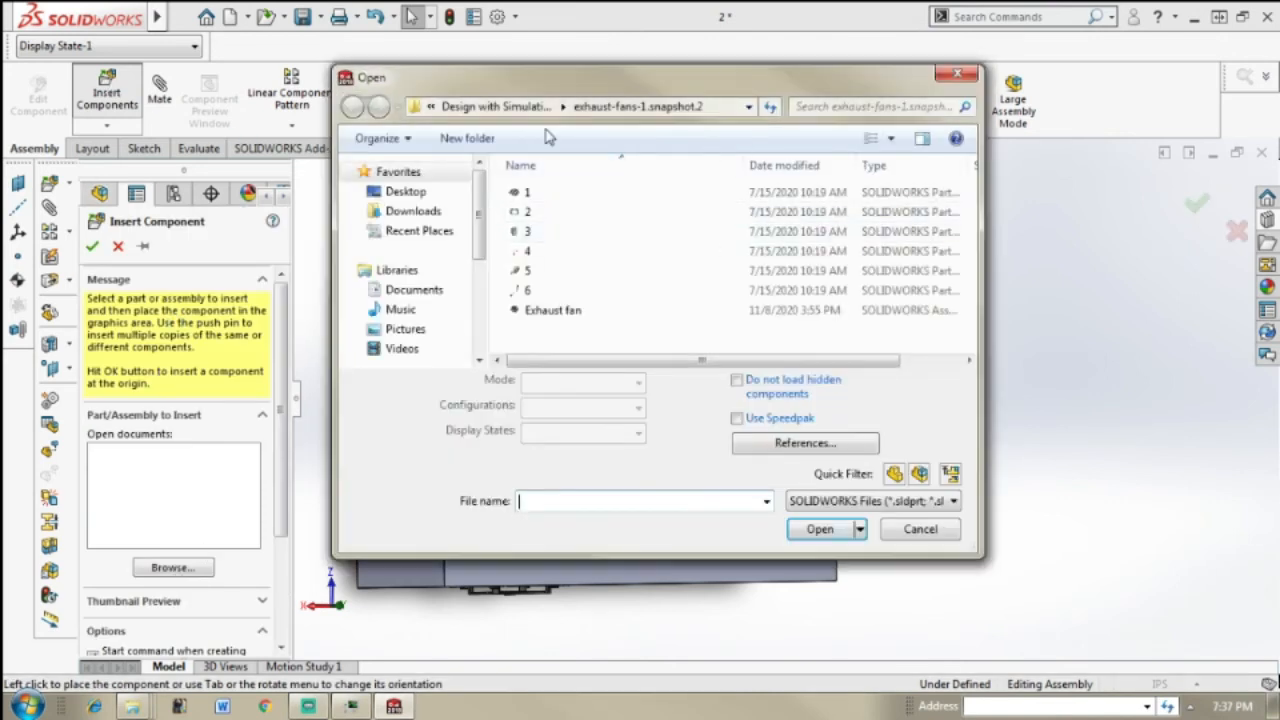
click(508, 110)
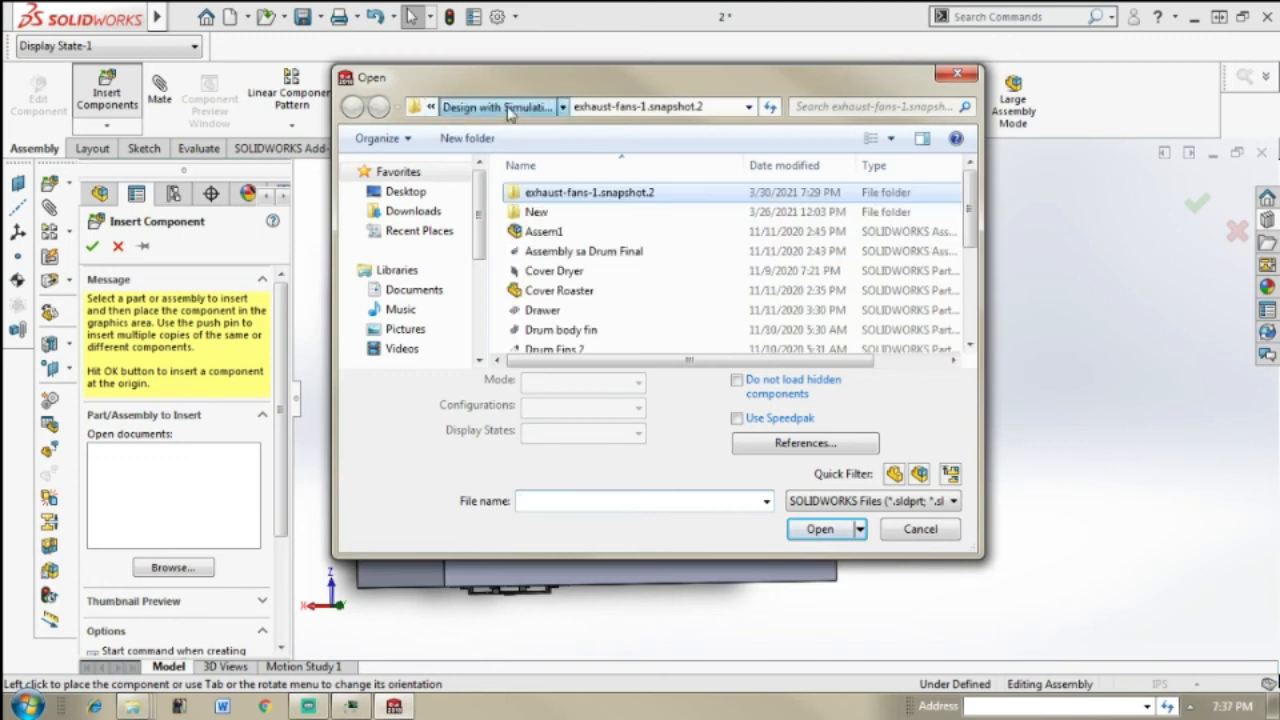
double_click(670, 212)
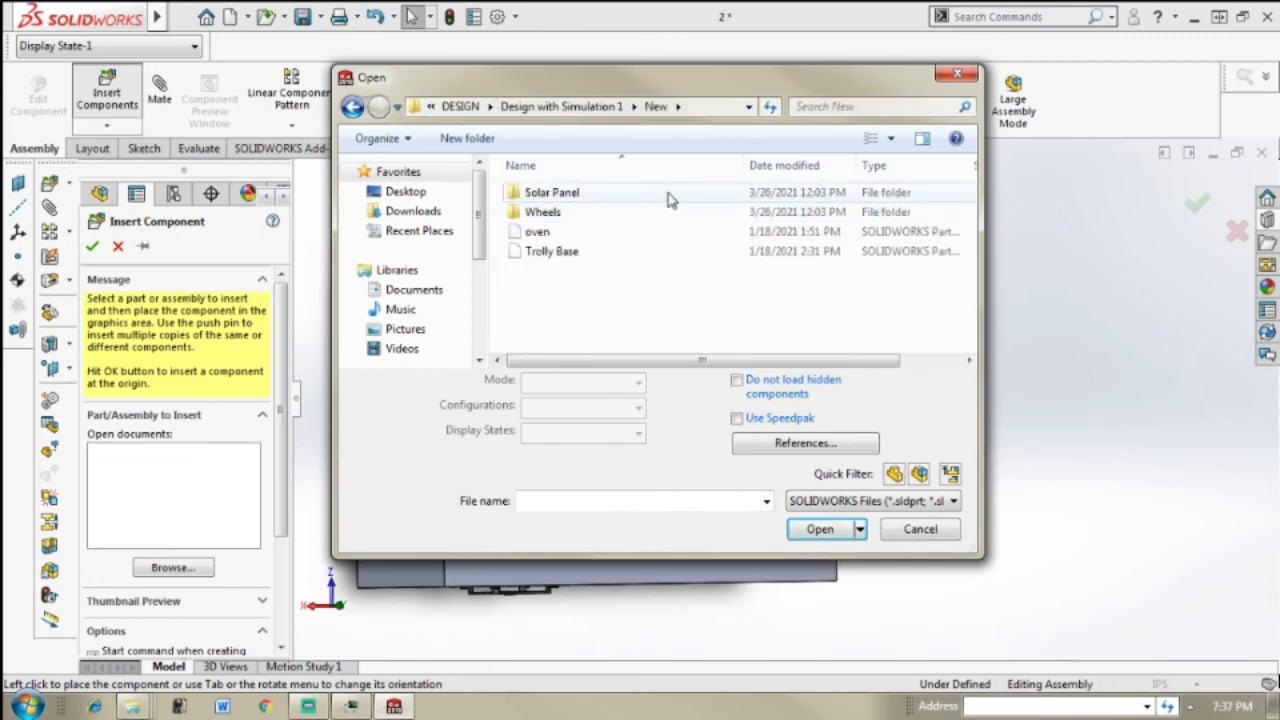
double_click(669, 193)
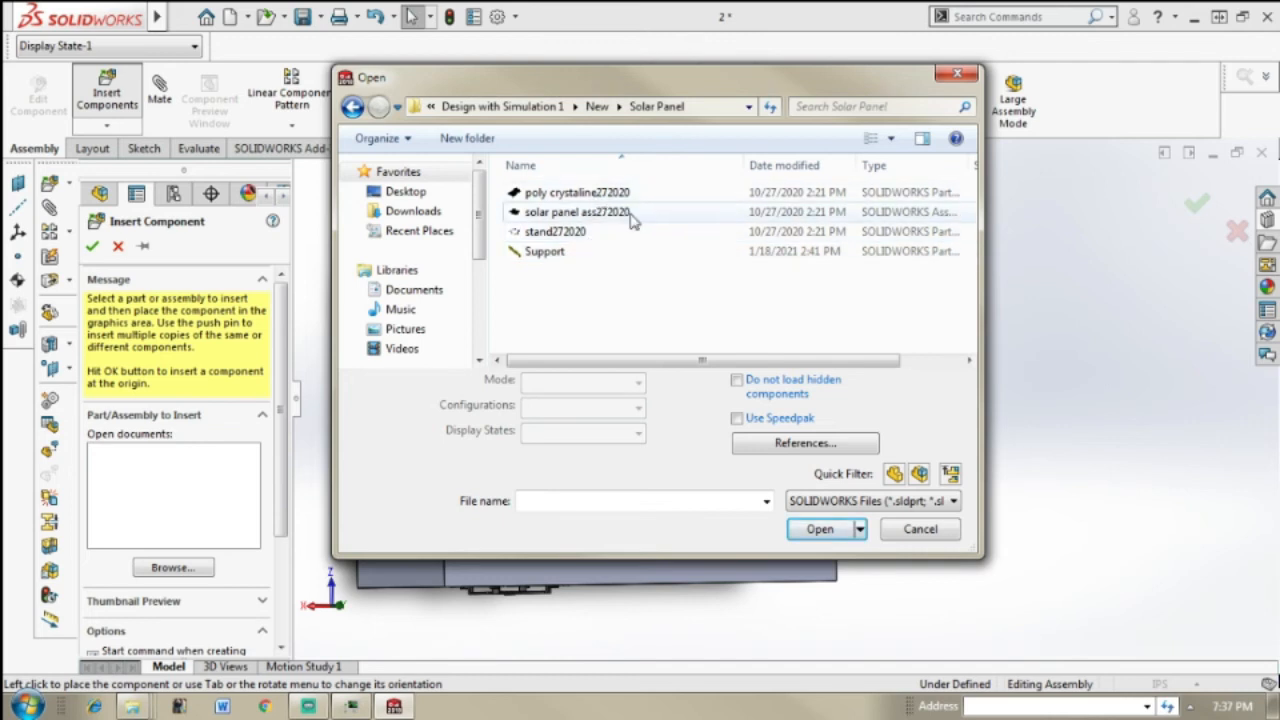
double_click(630, 214)
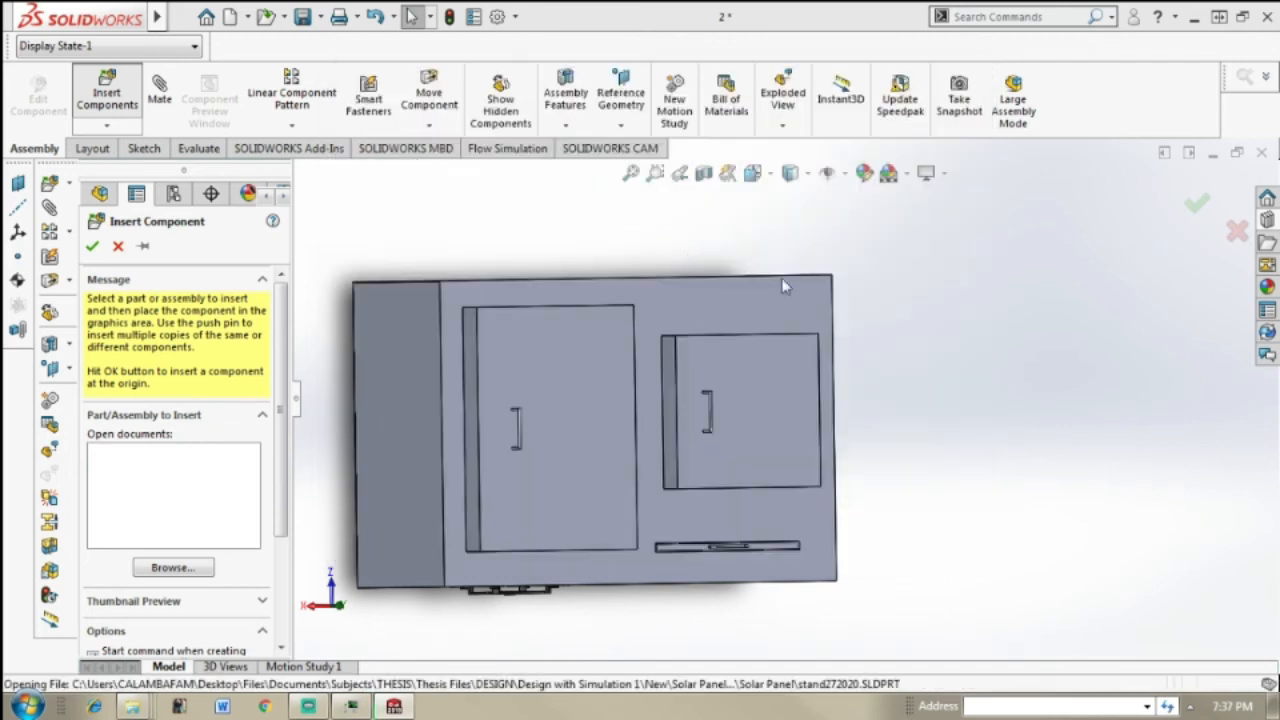
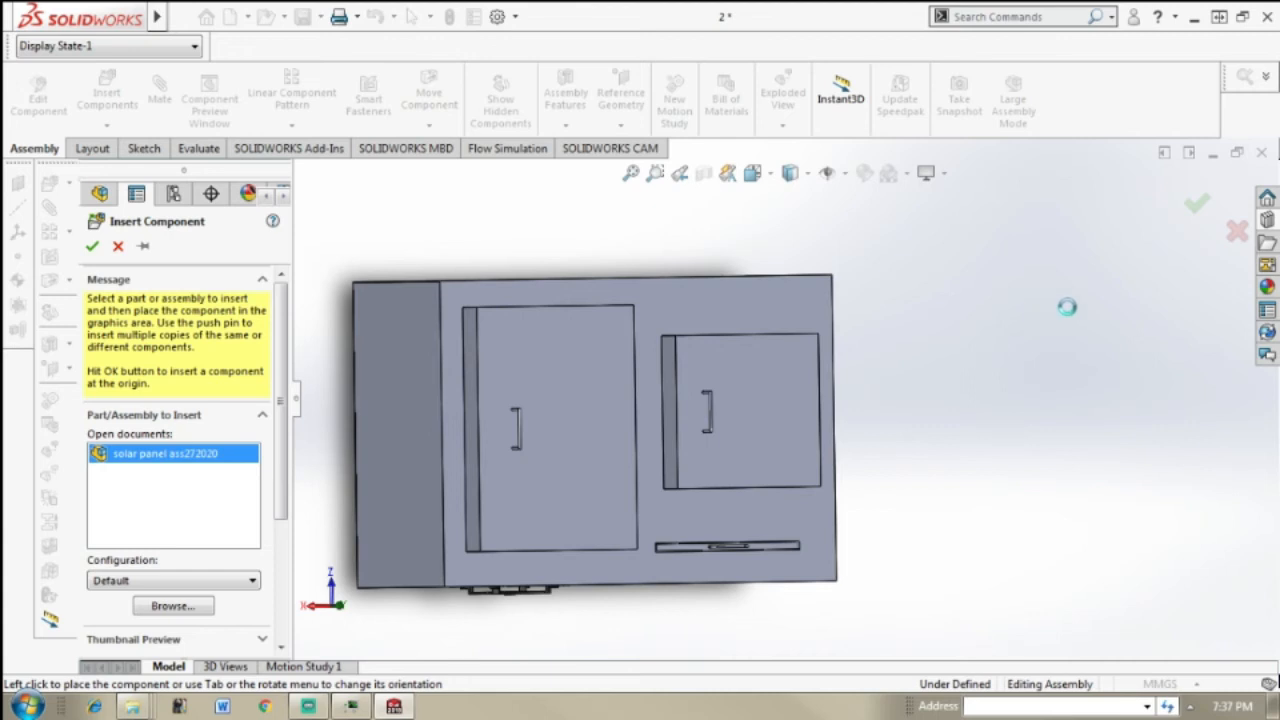
Step: Place the solar panel assembly beside the oven in the assembly
click(1130, 408)
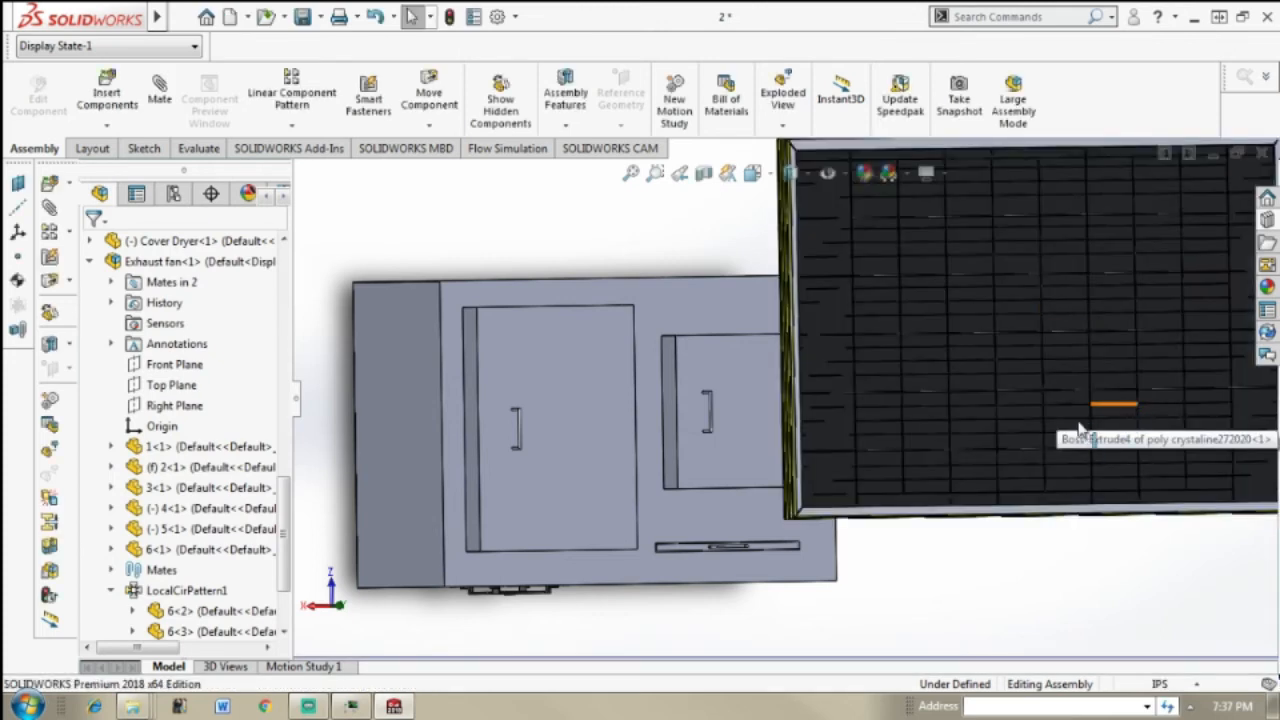
key(f)
middle_drag(1025, 362, 865, 304)
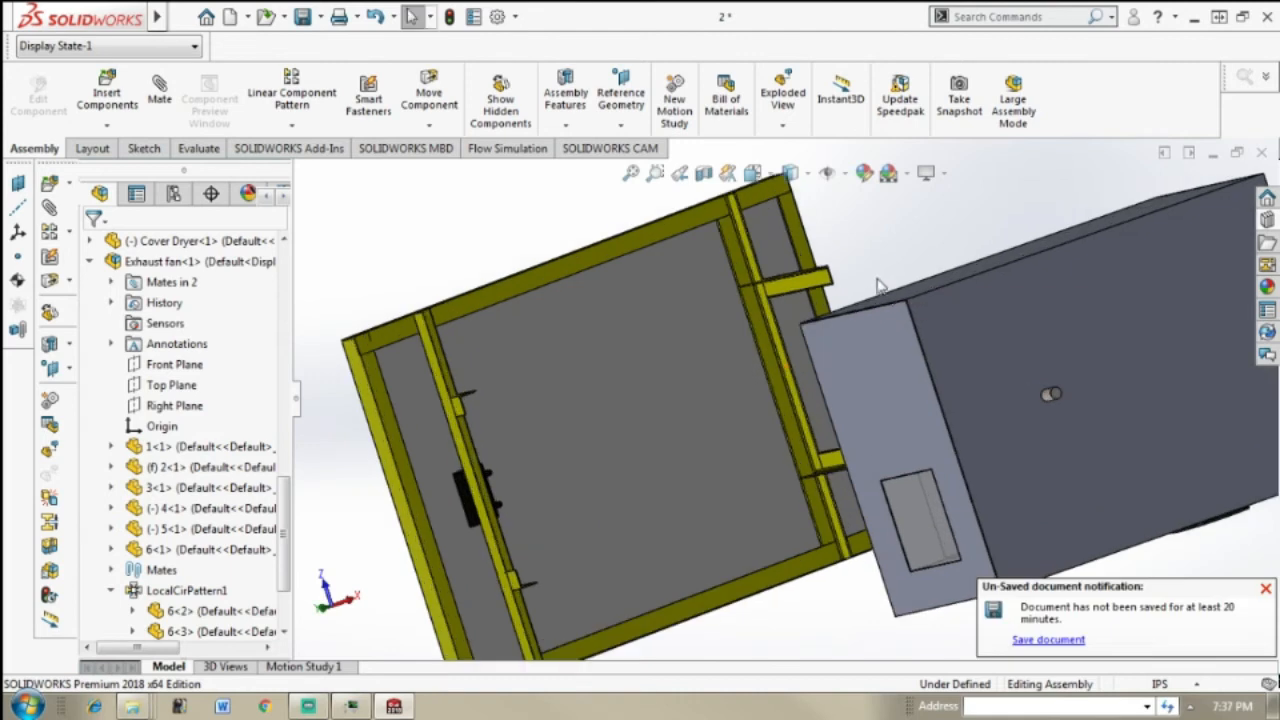
Step: Move the solar panel with the triad, starting from its stand272020 frame, and rotate it to reorient the stand relative to the oven
scroll(850, 330, up, 3)
middle_drag(843, 346, 855, 382)
scroll(845, 345, down, 3)
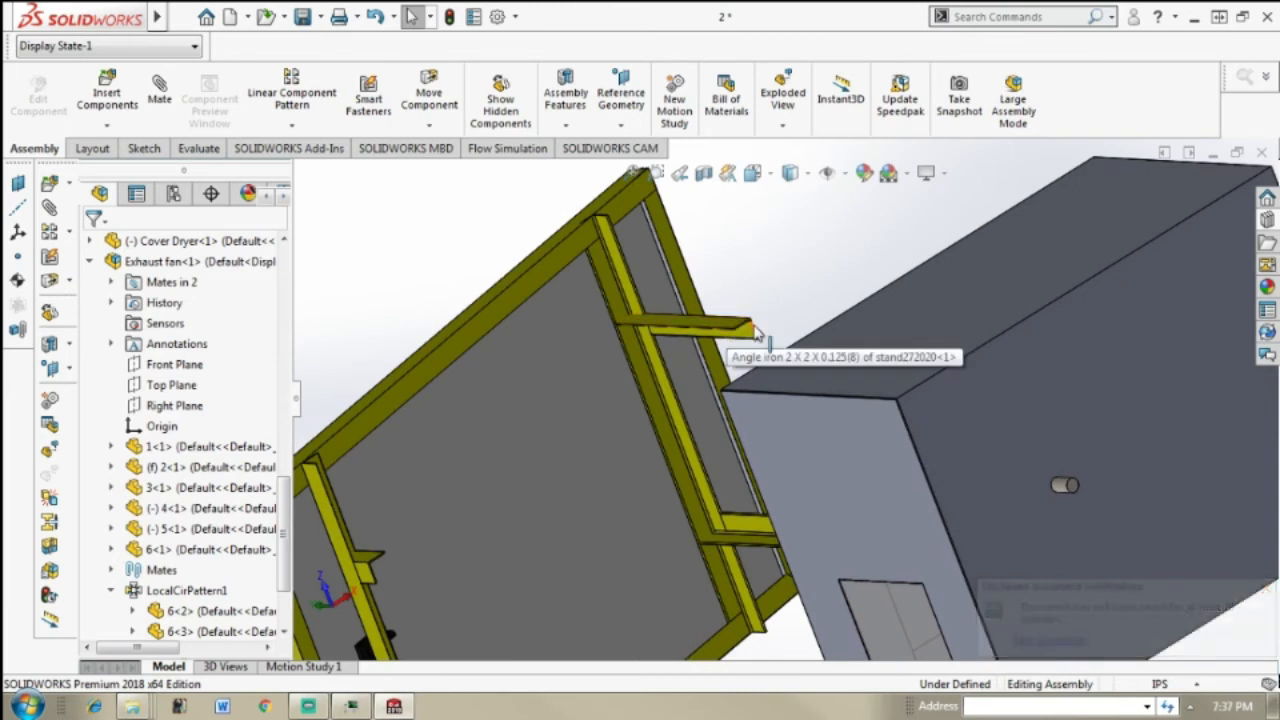
click(700, 327)
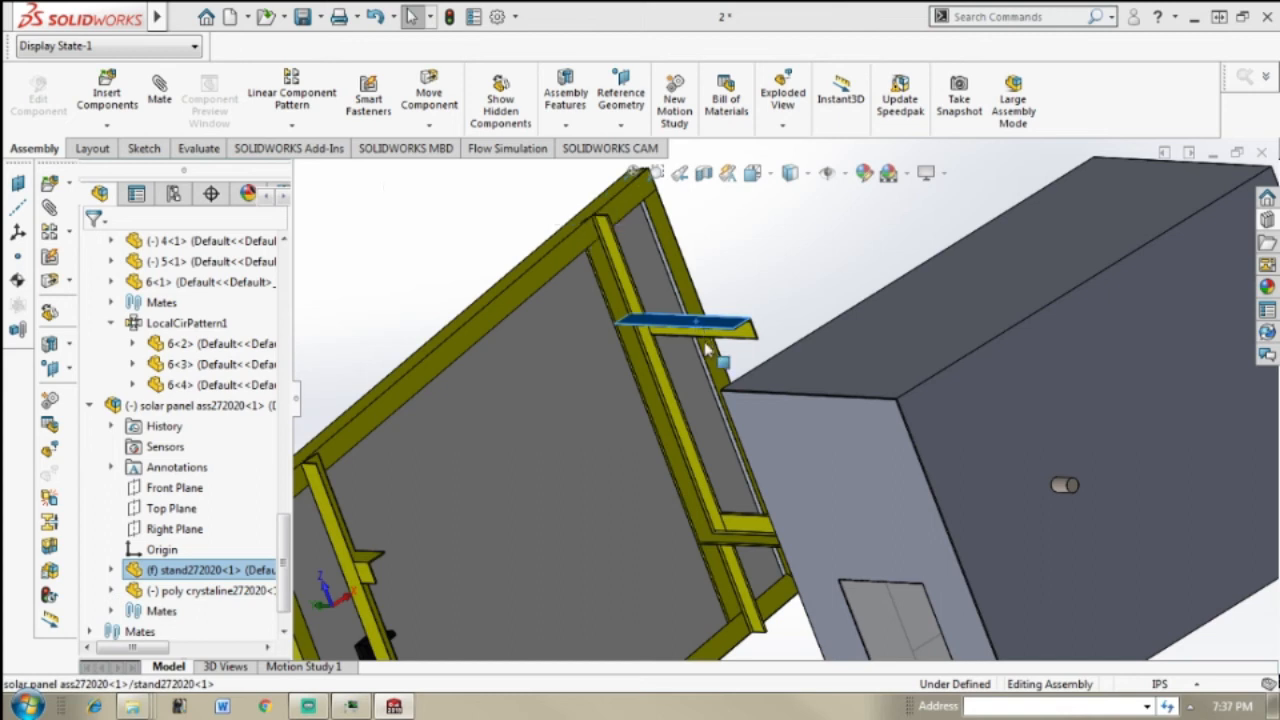
key(f)
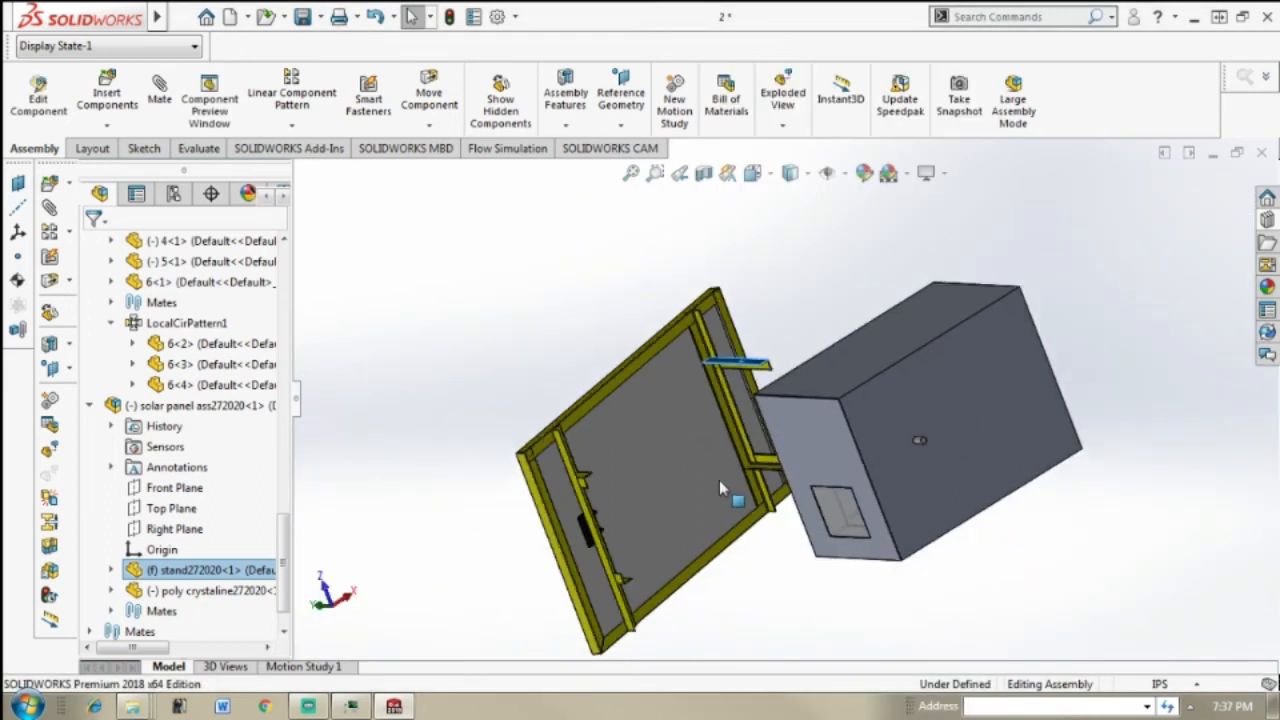
right_click(757, 370)
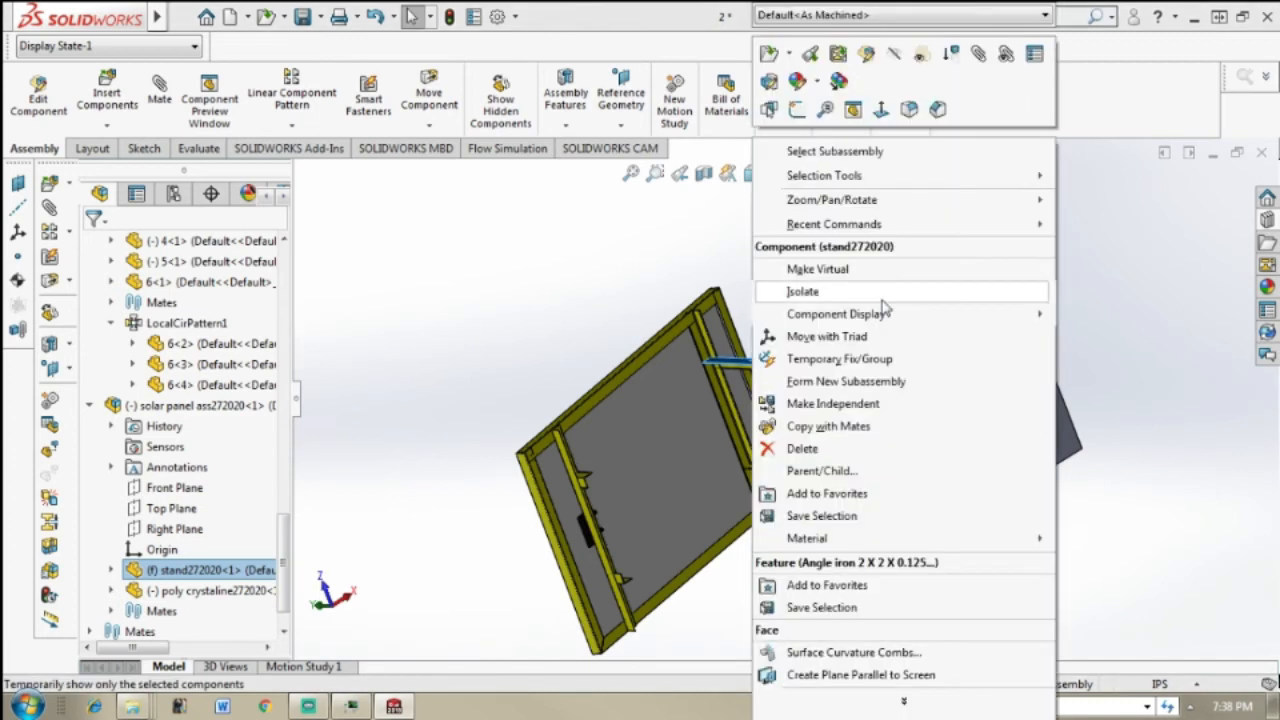
click(826, 338)
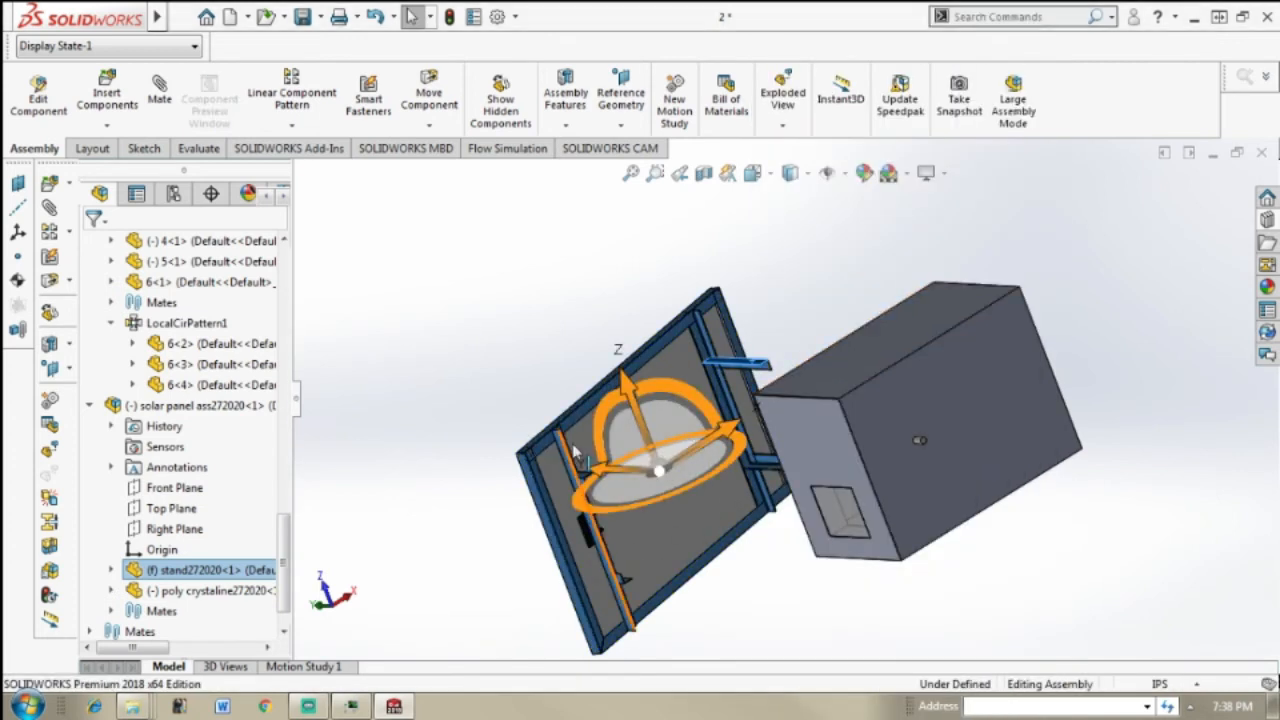
middle_drag(676, 426, 697, 533)
drag(697, 372, 731, 487)
scroll(600, 494, down, 2)
scroll(666, 470, down, 1)
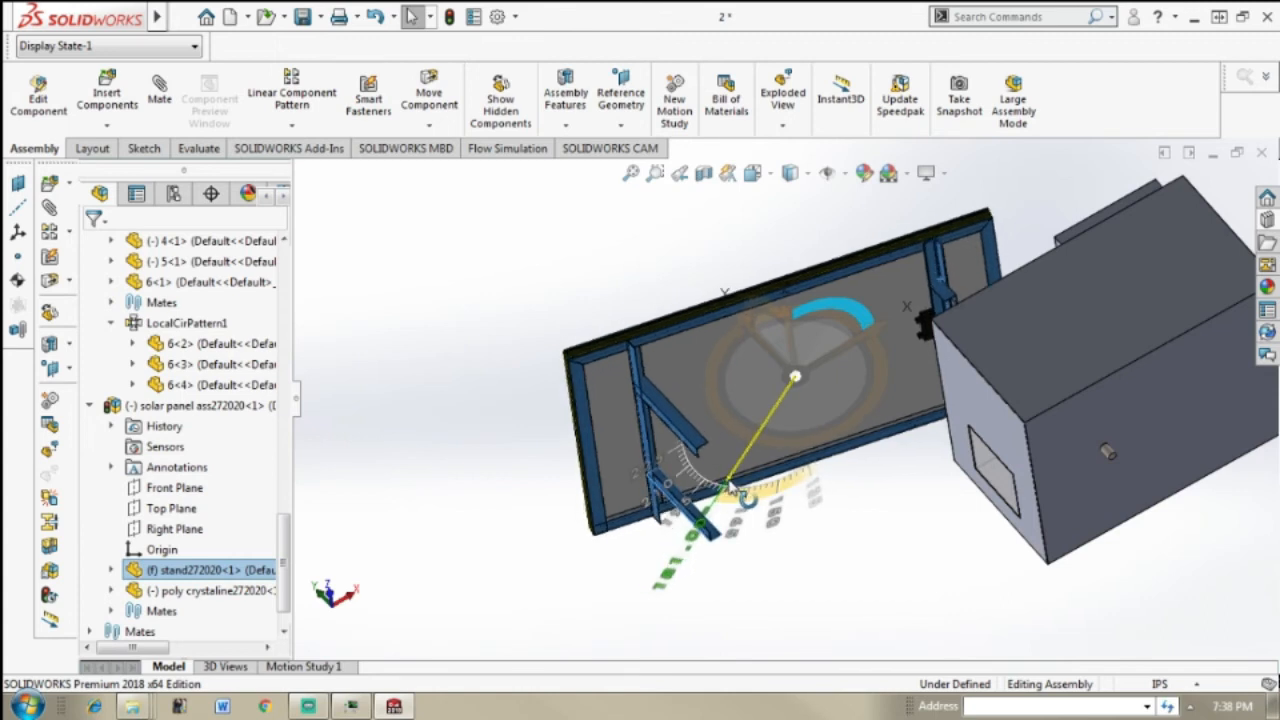
drag(732, 488, 733, 489)
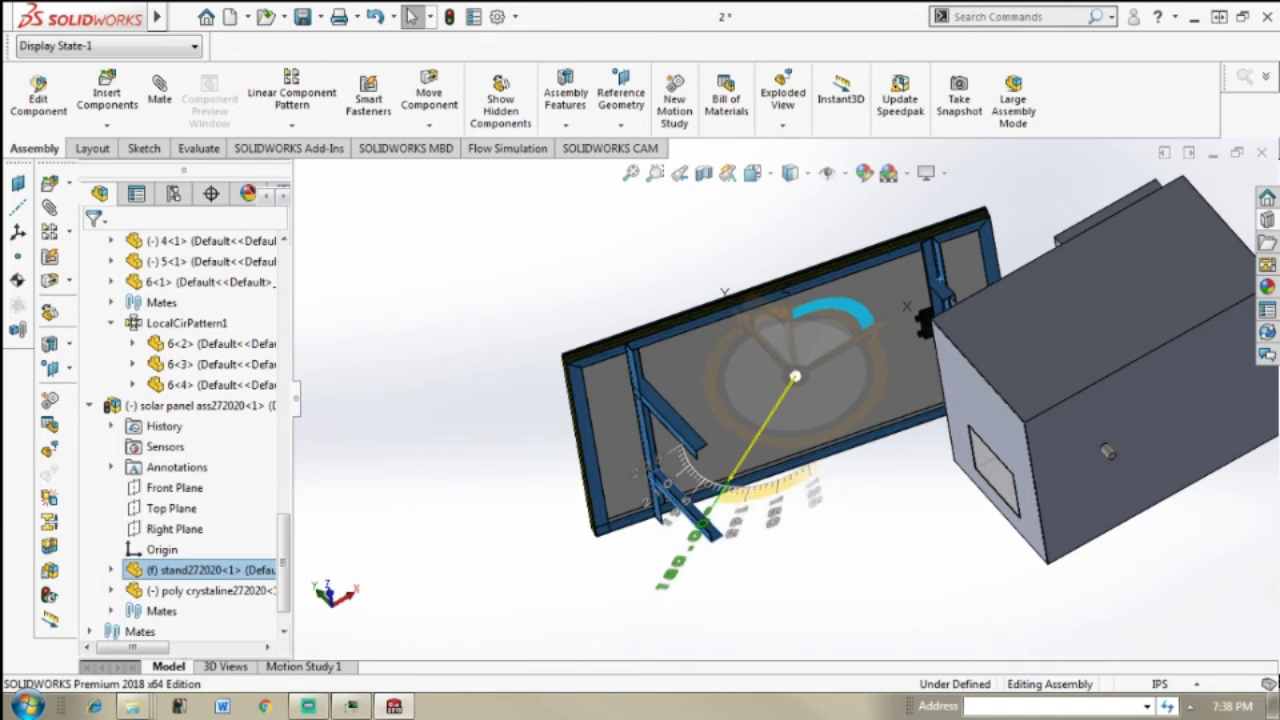
Step: Rotate the solar panel about a second triad axis so its cell side faces up and the stand legs point down
middle_drag(886, 427, 982, 432)
middle_drag(1125, 331, 1030, 295)
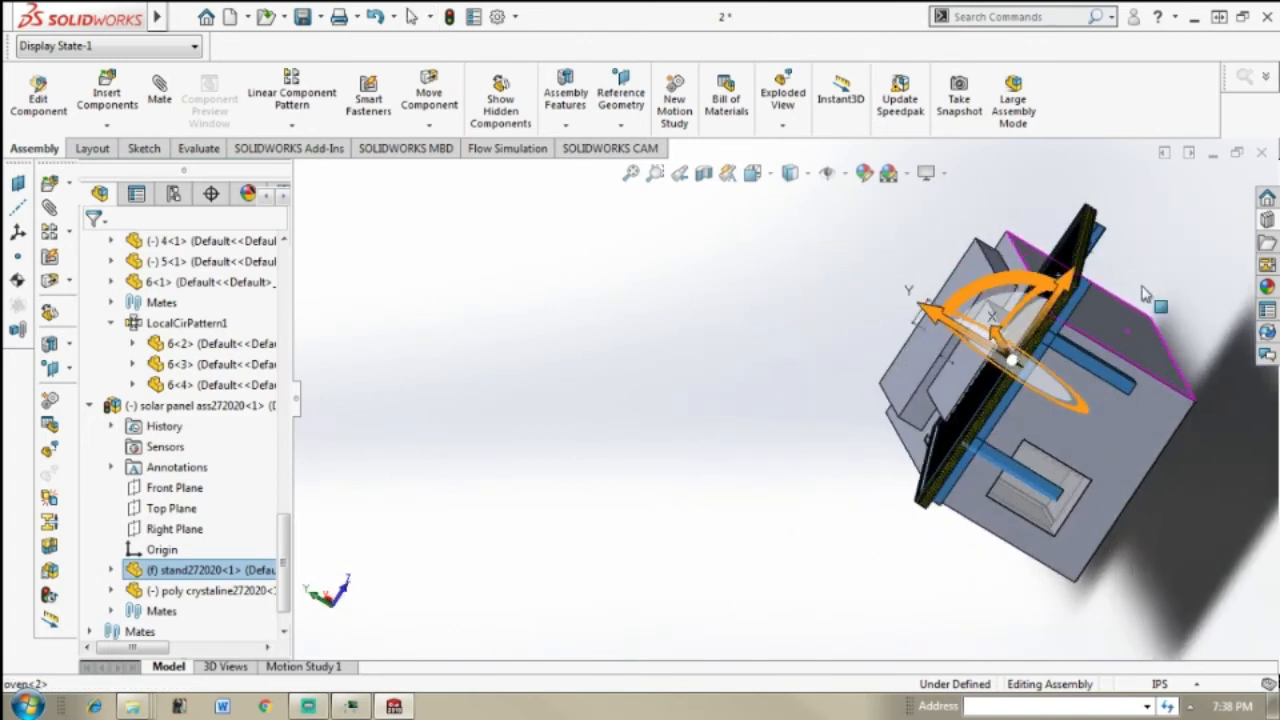
drag(1000, 287, 1149, 390)
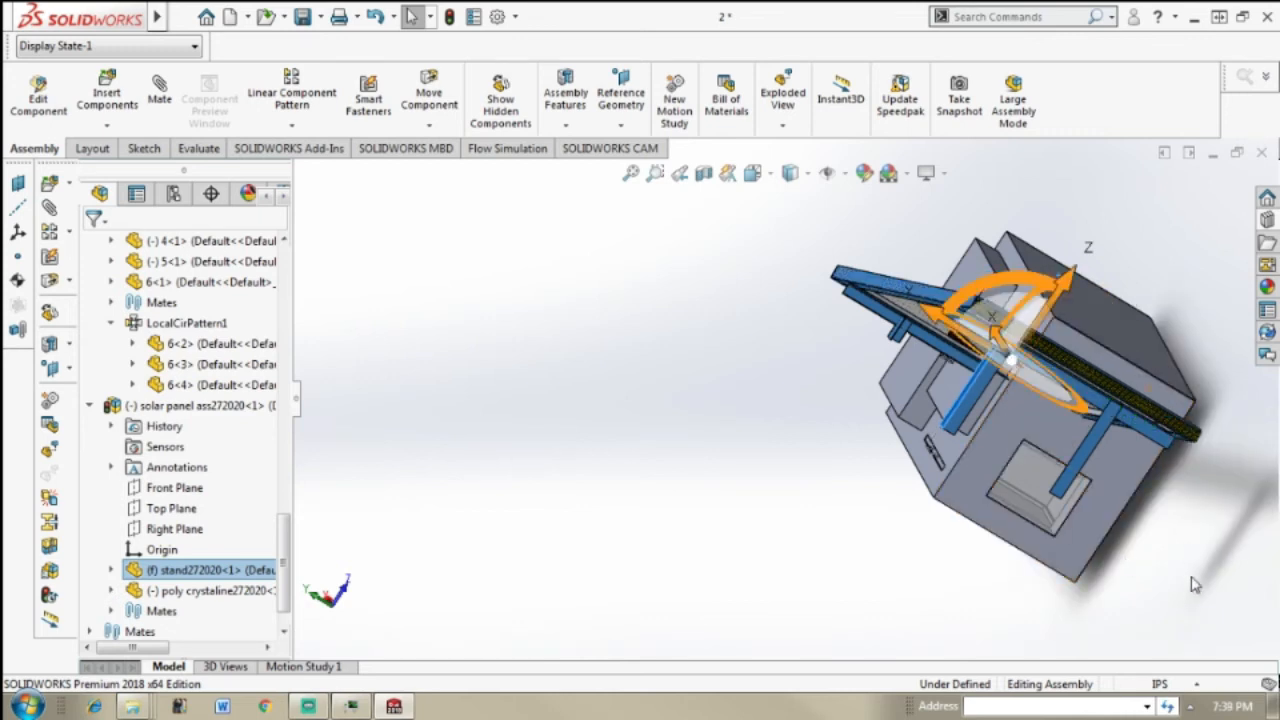
key(Escape)
Step: Add a Coincident mate between the bottom end face of the stand's short leg and the oven's top face
middle_drag(1170, 538, 1034, 382)
scroll(1037, 392, up, 2)
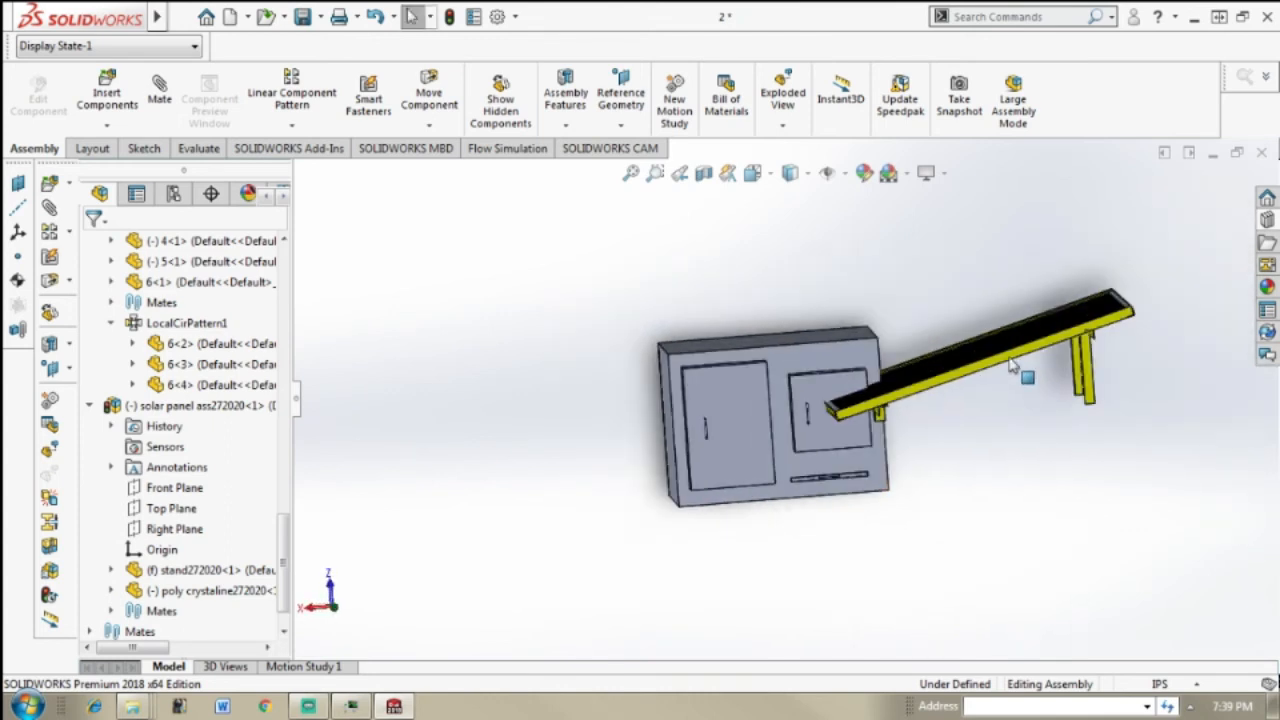
scroll(1012, 368, down, 2)
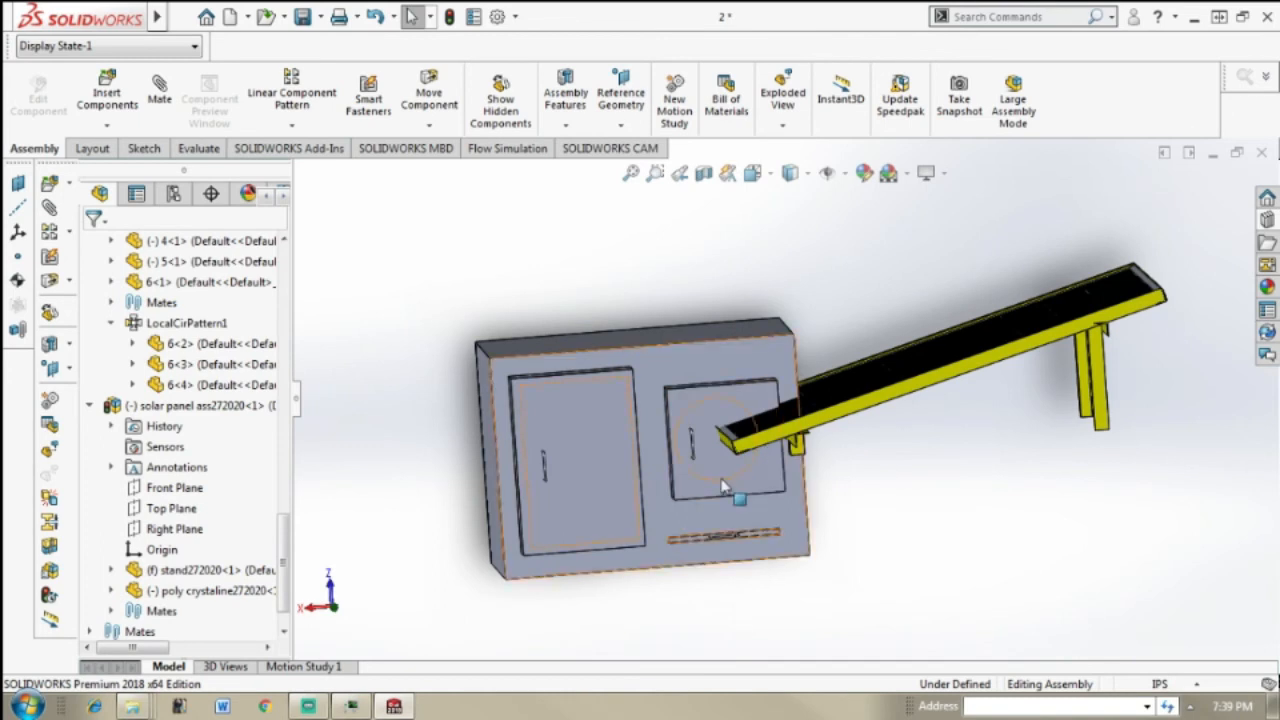
middle_drag(672, 540, 686, 480)
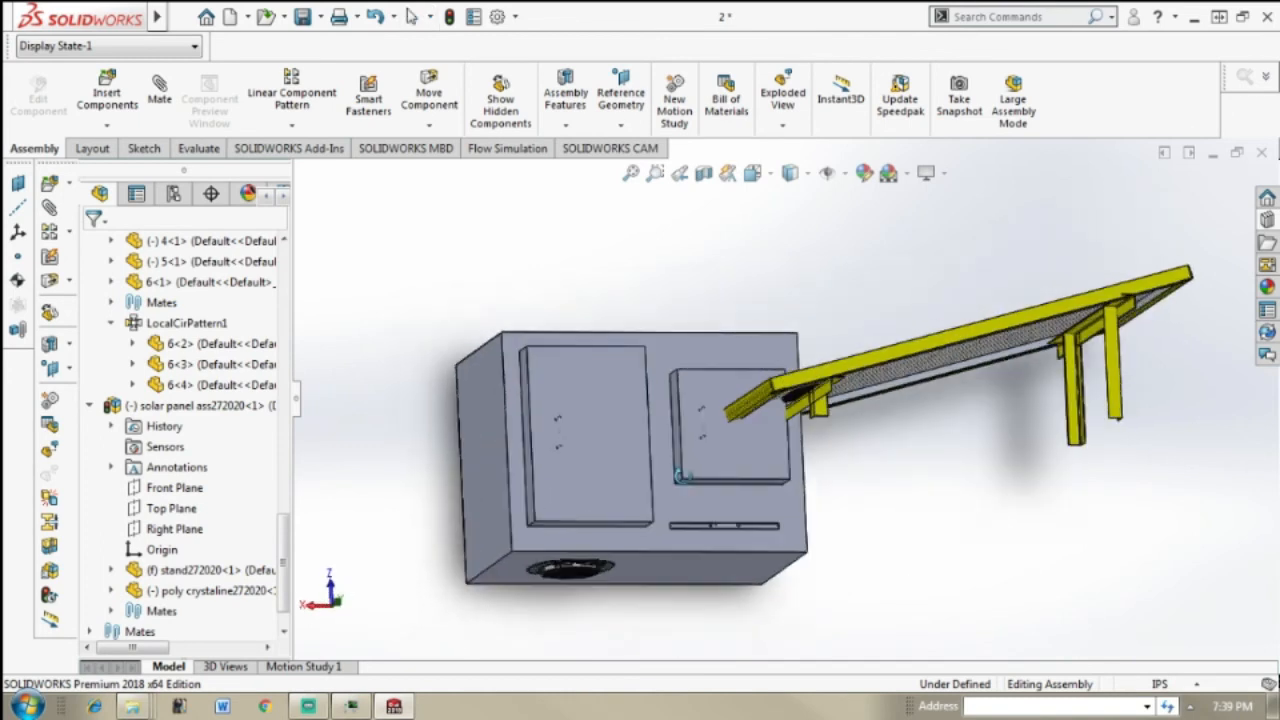
scroll(807, 426, down, 1)
scroll(865, 405, down, 2)
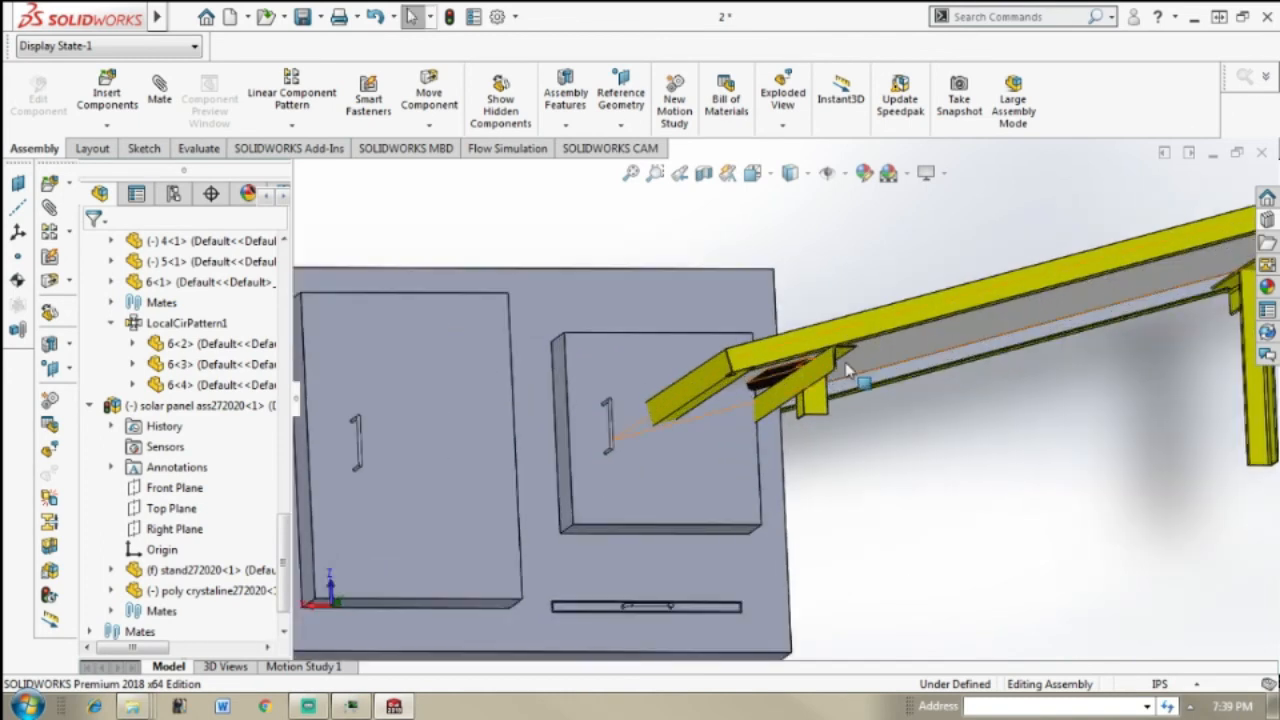
middle_drag(880, 404, 836, 399)
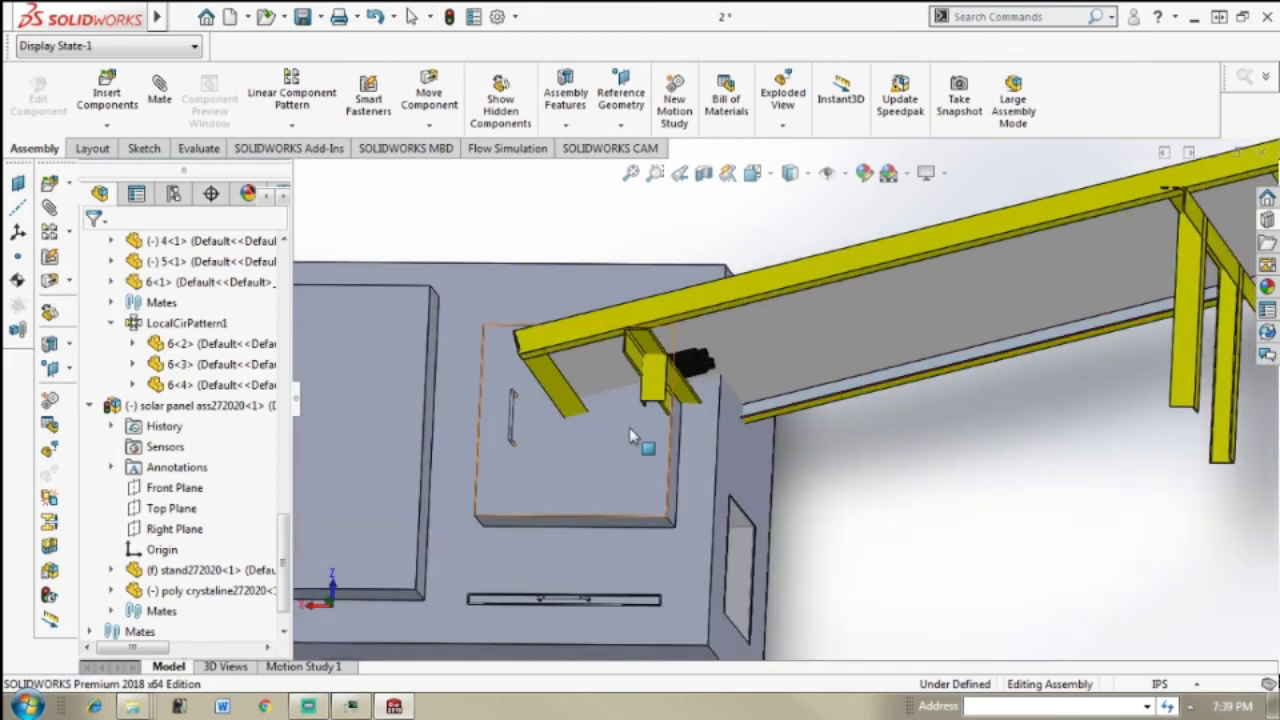
scroll(674, 395, down, 3)
middle_drag(675, 396, 698, 400)
scroll(698, 400, down, 2)
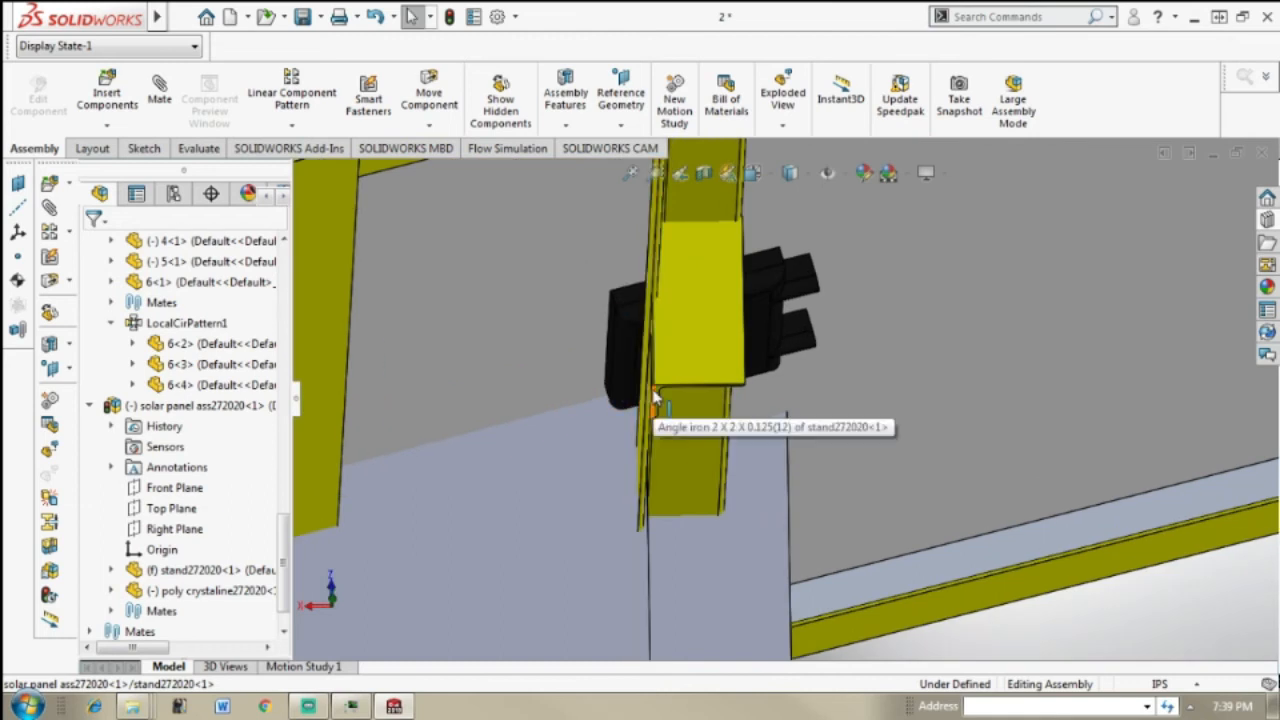
scroll(660, 399, down, 1)
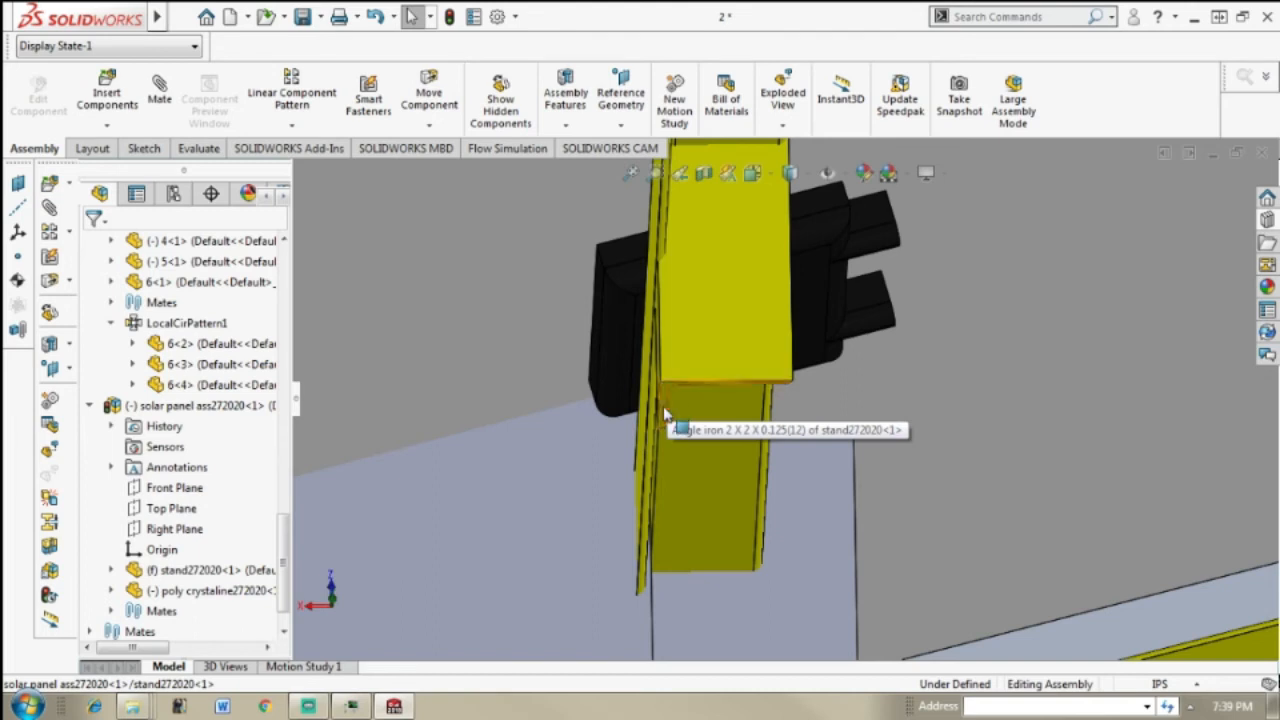
click(665, 413)
scroll(733, 418, up, 5)
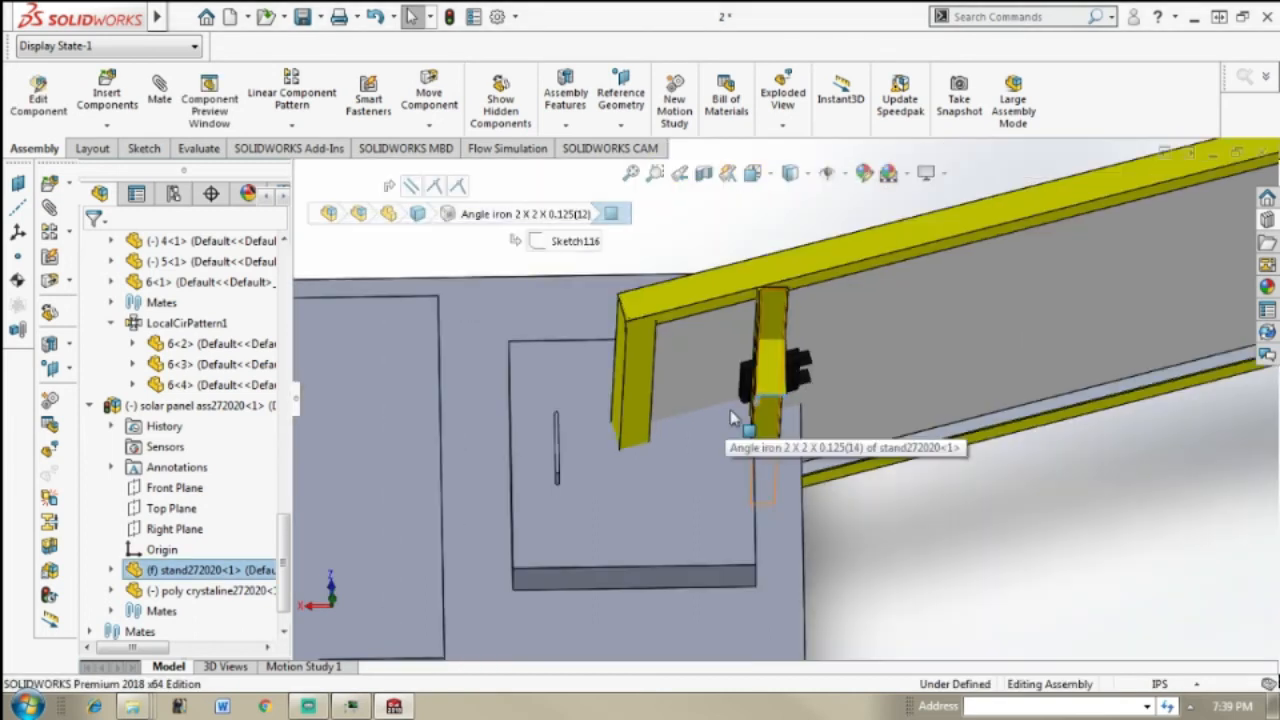
scroll(752, 378, up, 3)
middle_drag(647, 378, 816, 428)
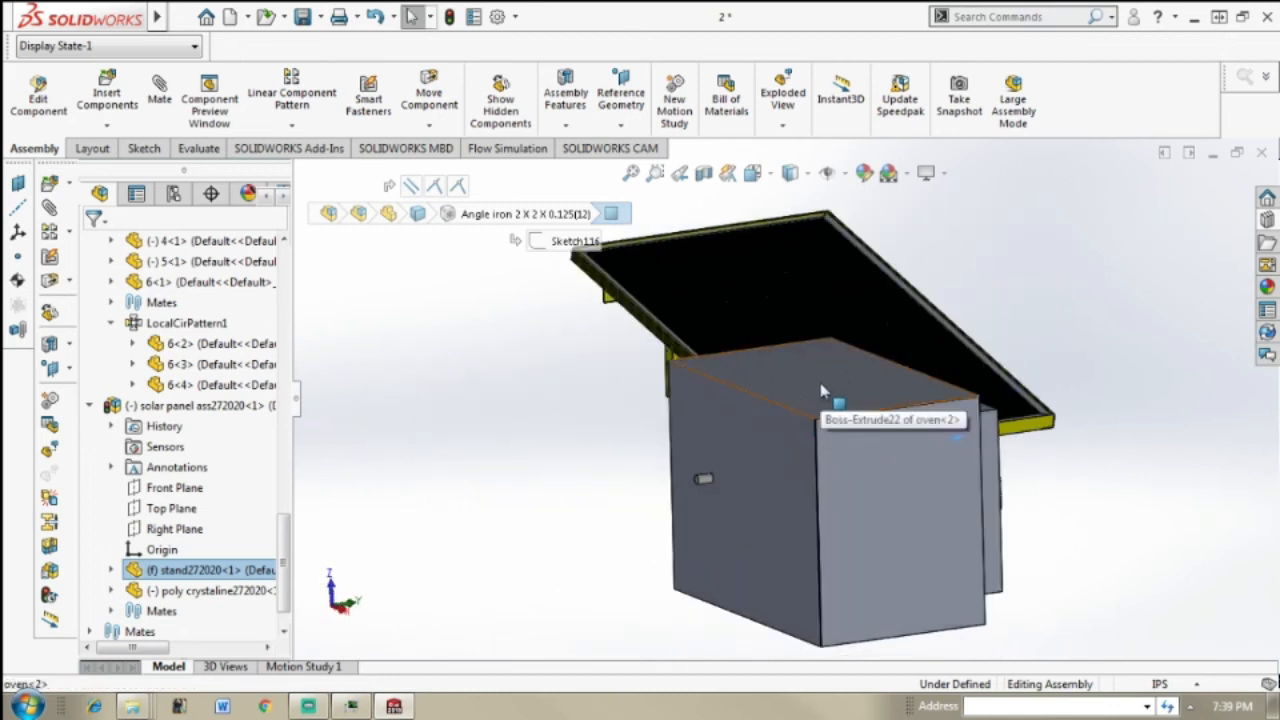
click(832, 386)
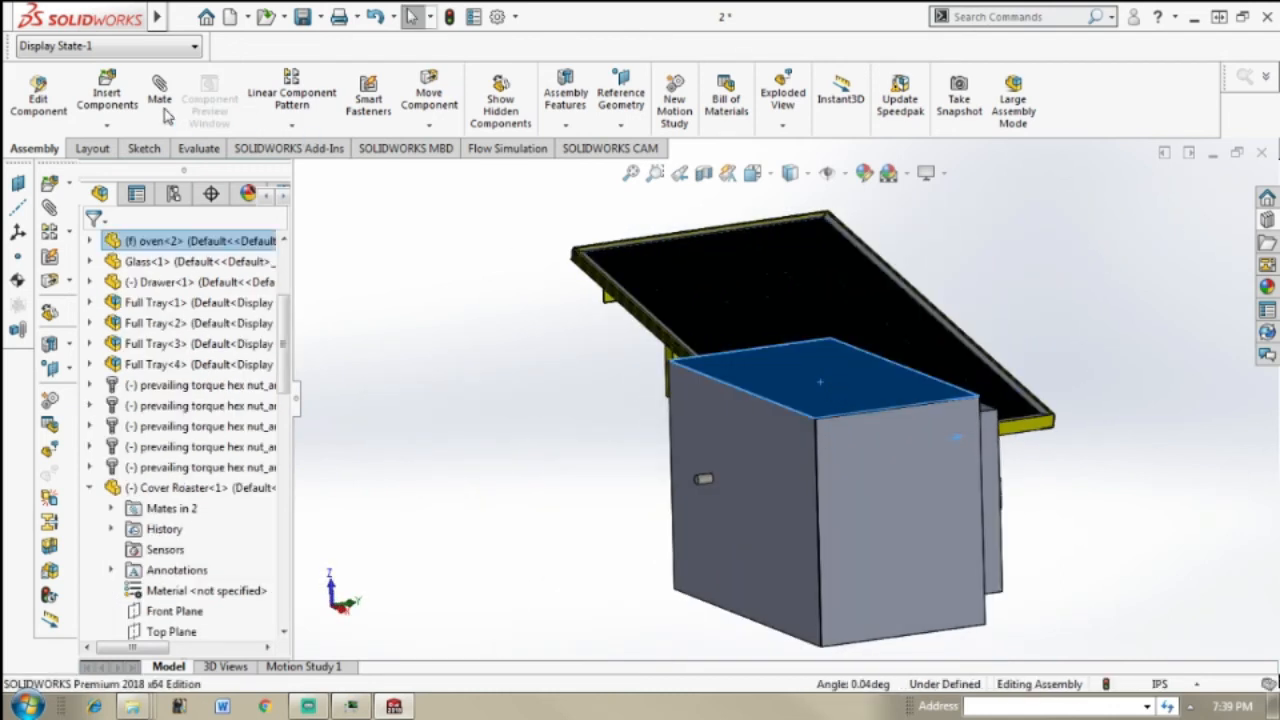
click(160, 100)
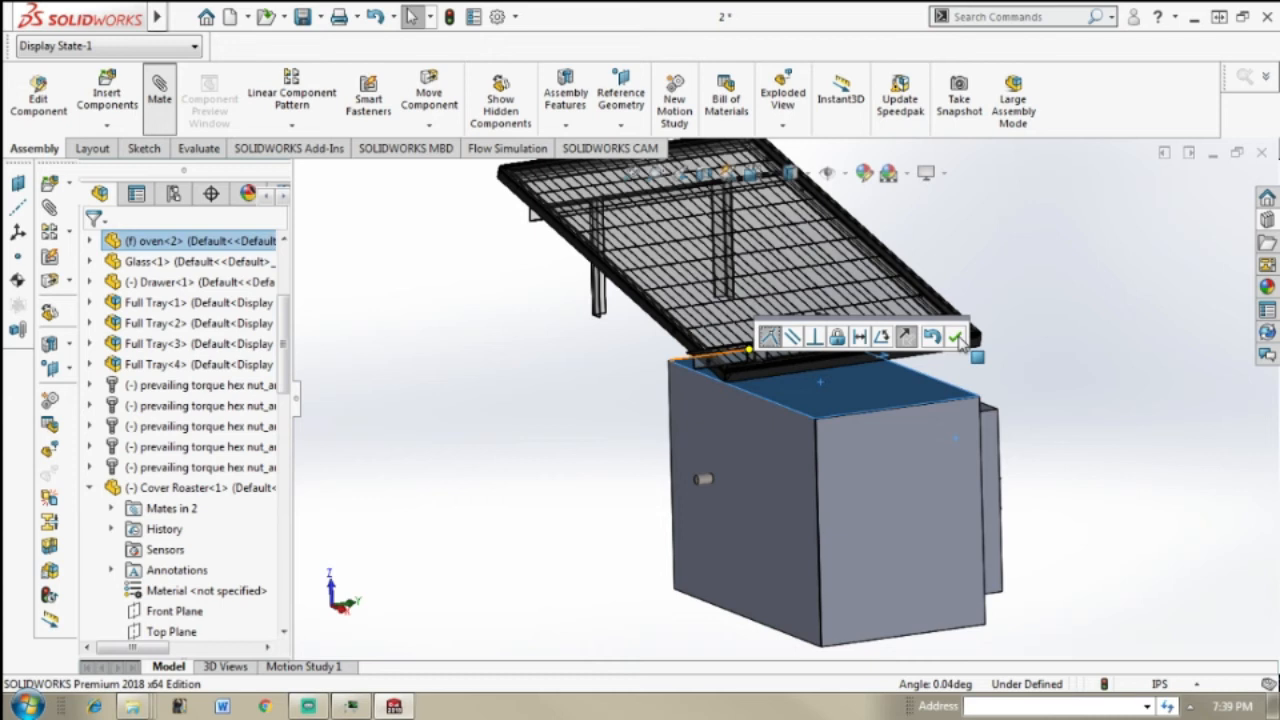
click(956, 337)
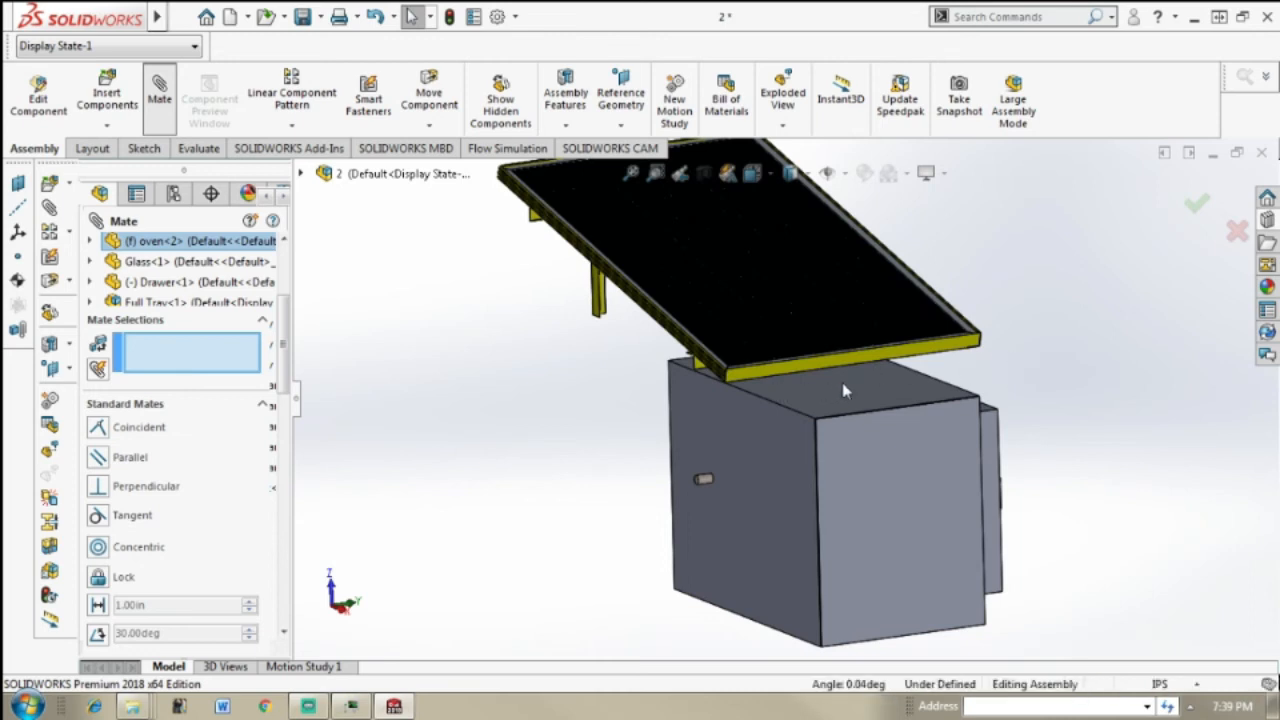
middle_drag(814, 371, 982, 432)
key(Escape)
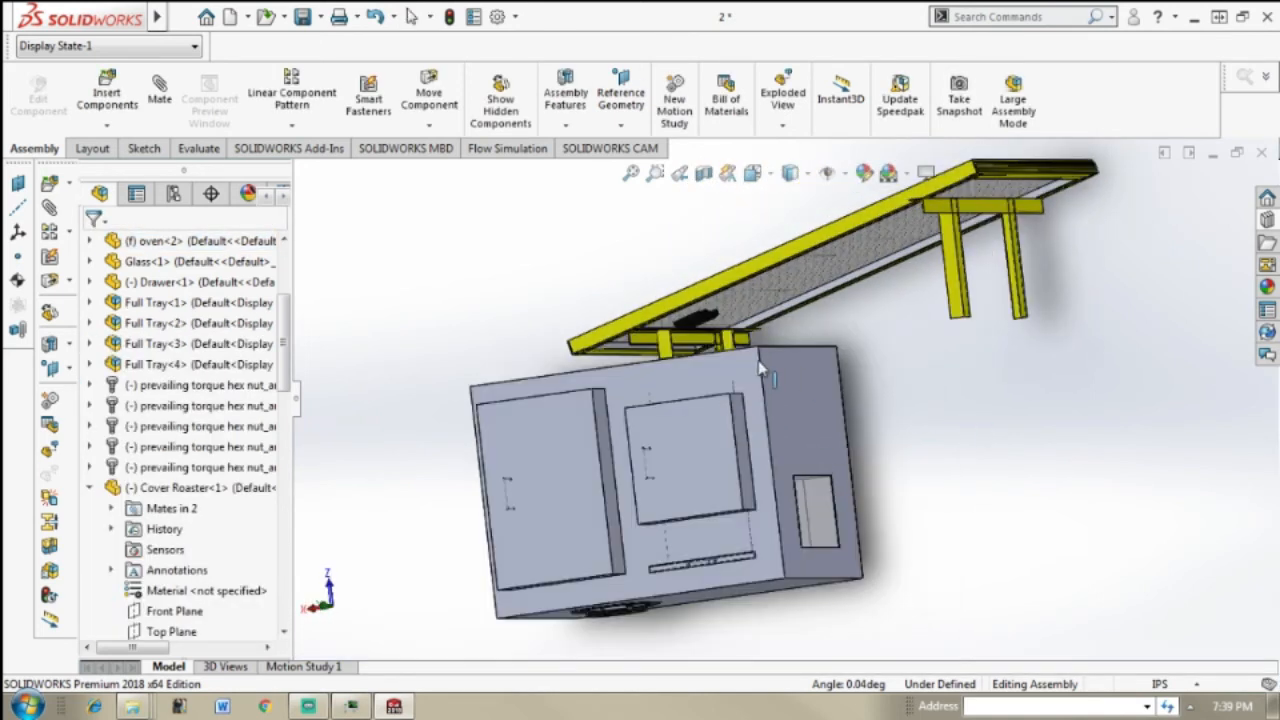
Step: Move the solar panel across the oven's top so all four stand legs rest on it, with the tall legs at the duct-opening side
scroll(700, 390, down, 2)
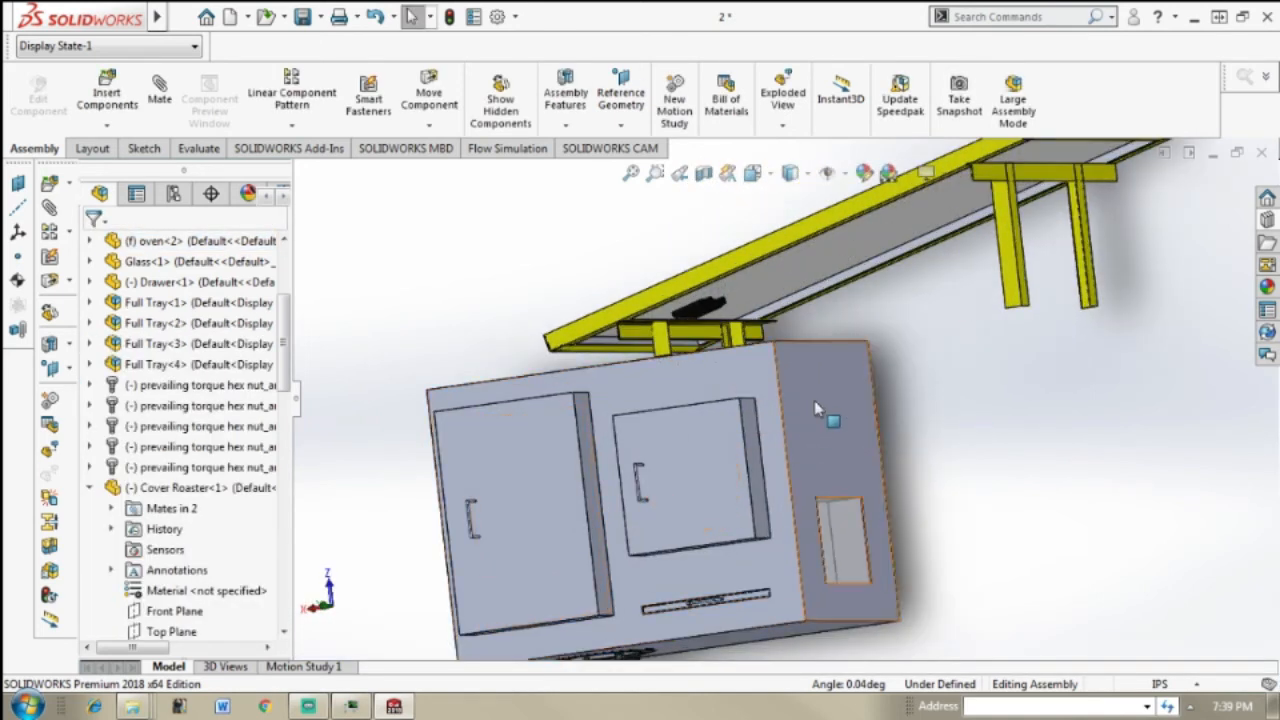
middle_drag(814, 400, 849, 386)
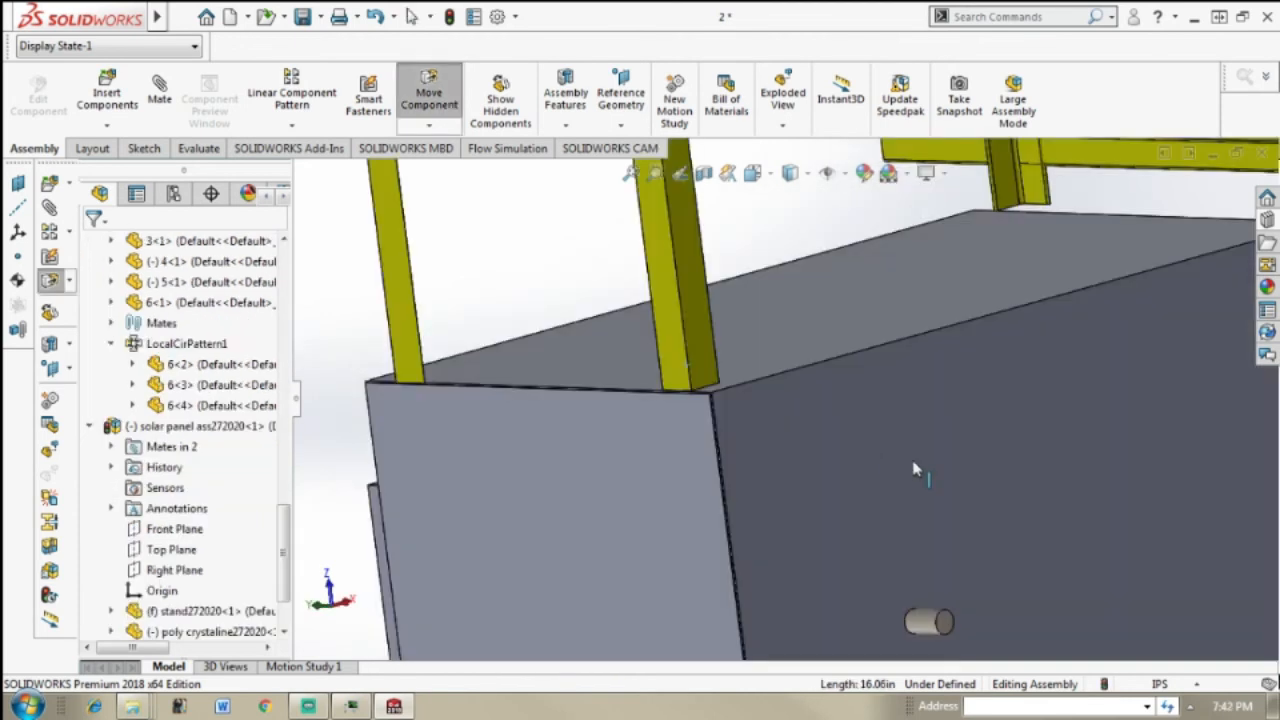
drag(913, 470, 931, 474)
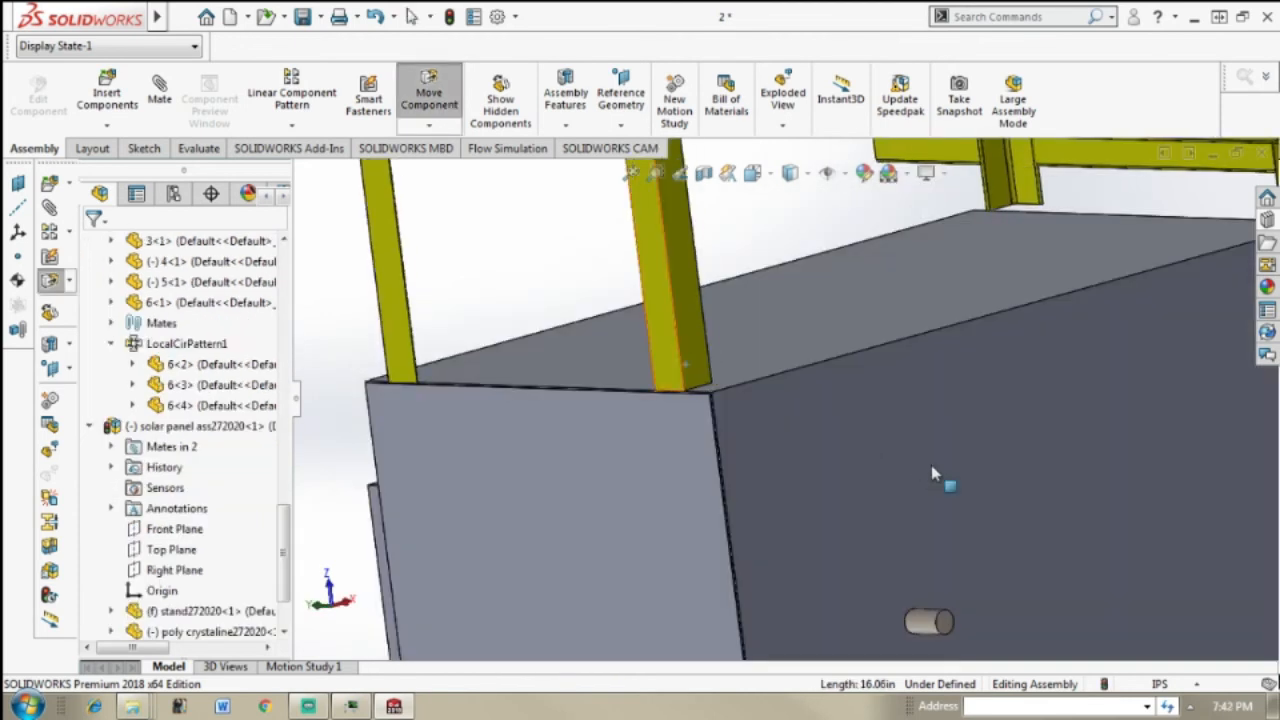
click(912, 460)
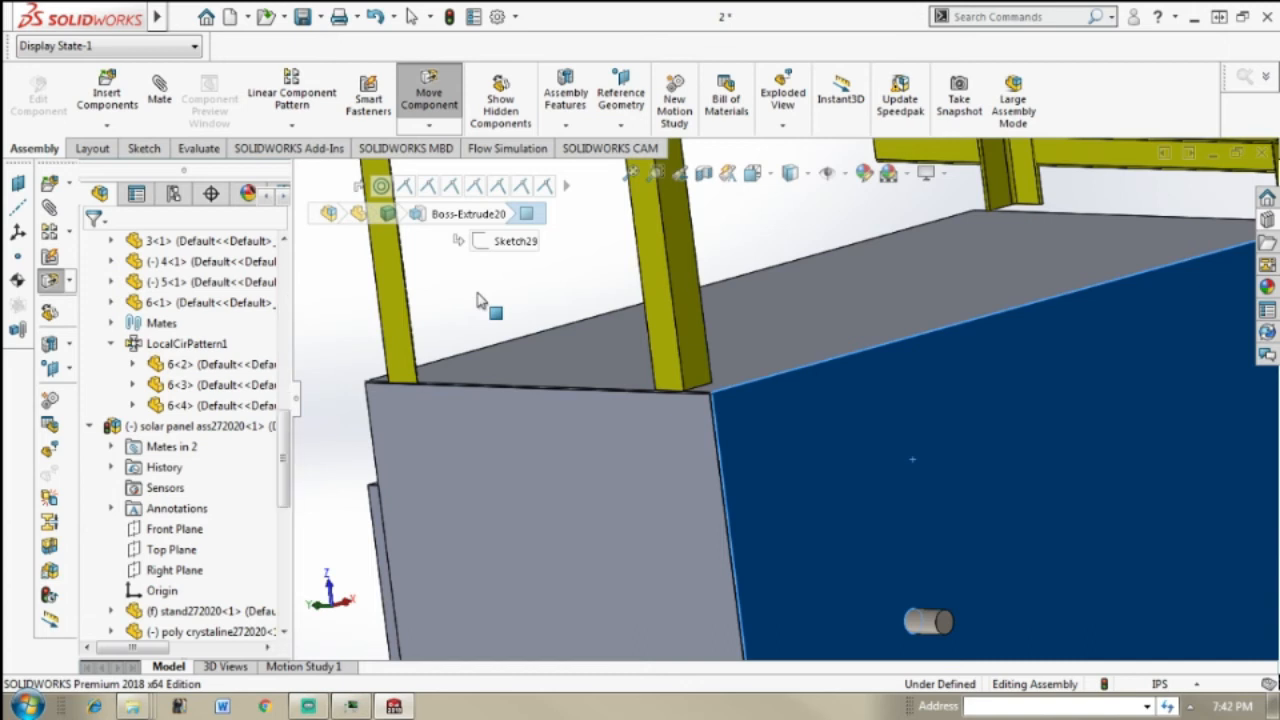
click(551, 346)
Step: Add a Lock mate between the outer face of the stand's tall rear leg and the oven's back face
scroll(551, 346, up, 4)
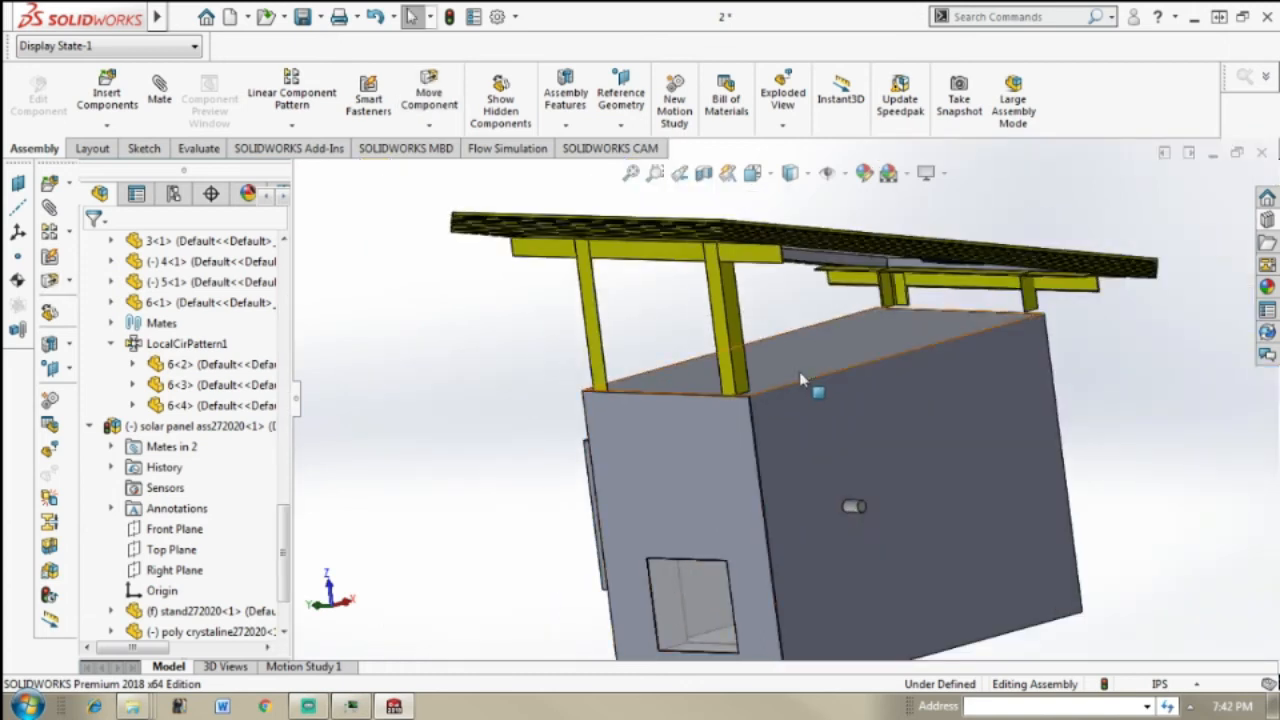
scroll(771, 363, up, 2)
scroll(765, 362, down, 5)
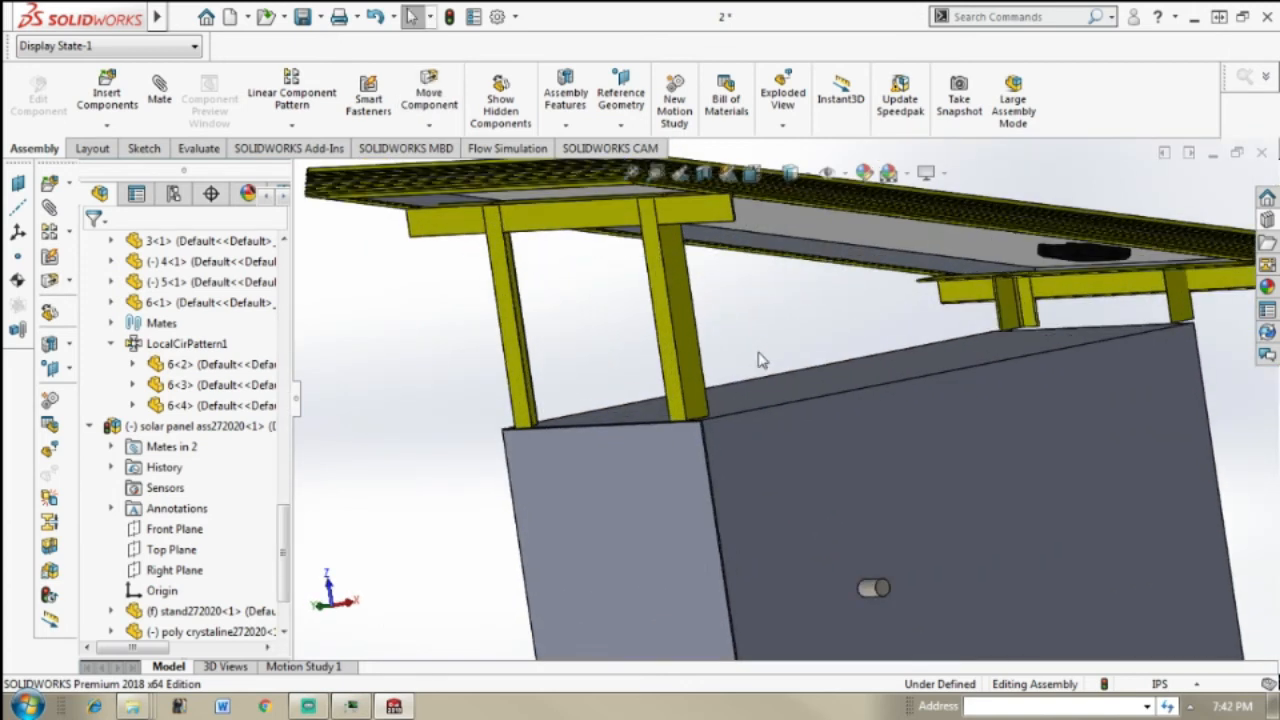
scroll(671, 367, down, 1)
click(671, 367)
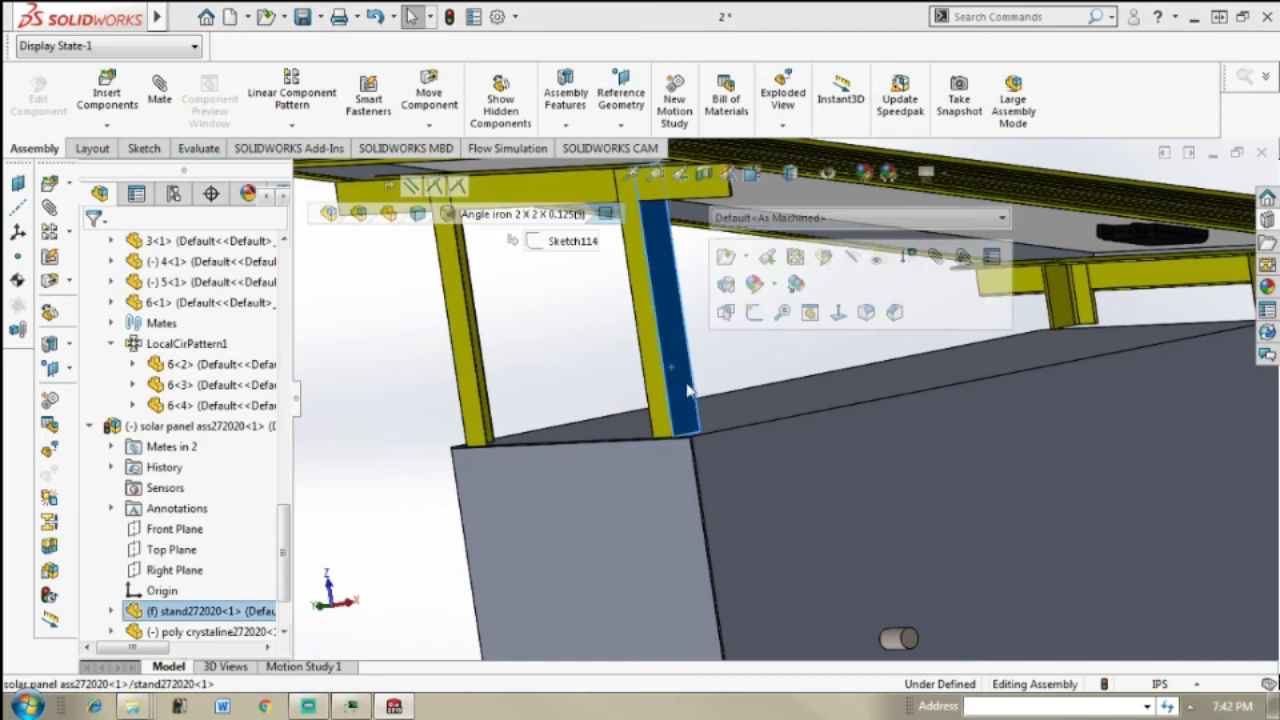
ctrl+click(737, 467)
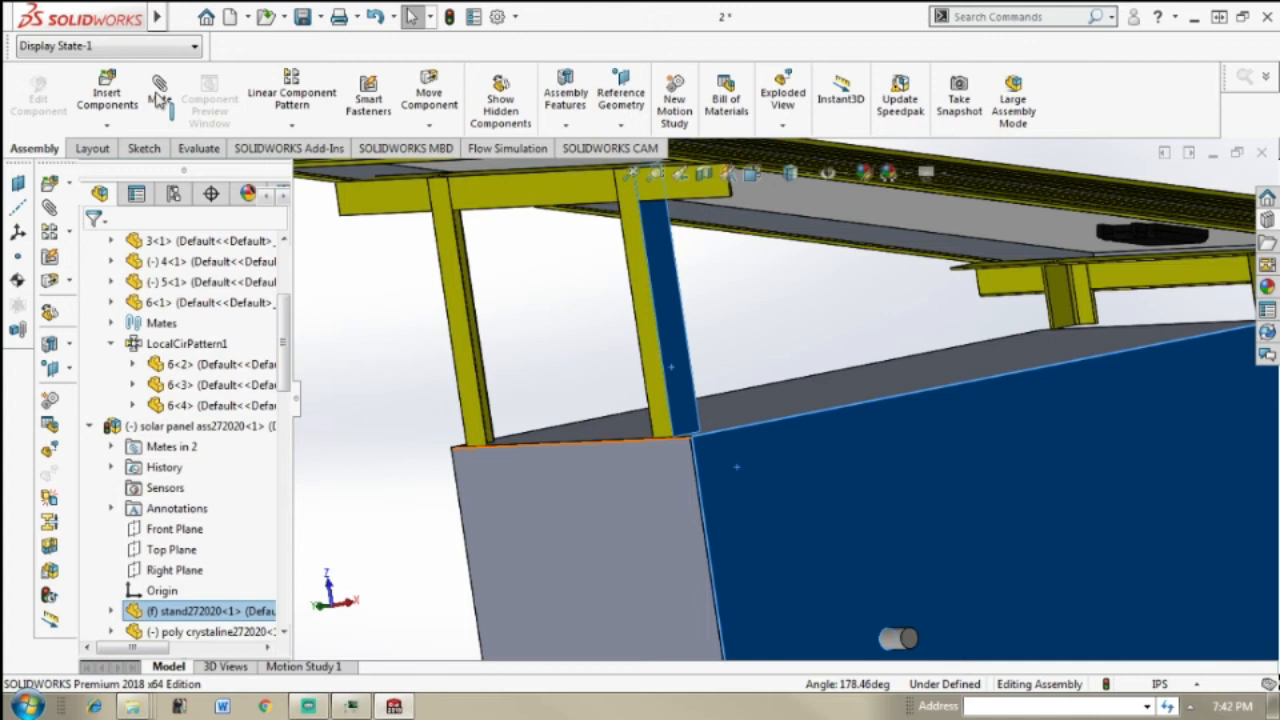
click(158, 99)
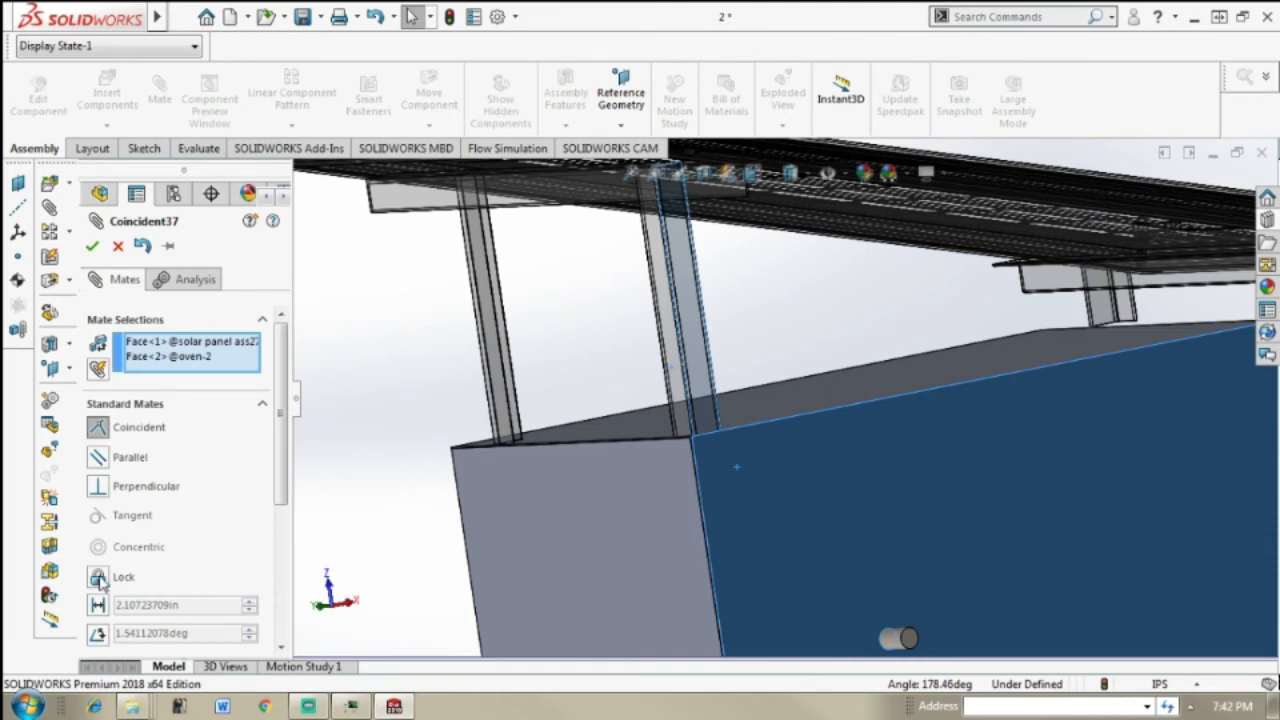
click(99, 580)
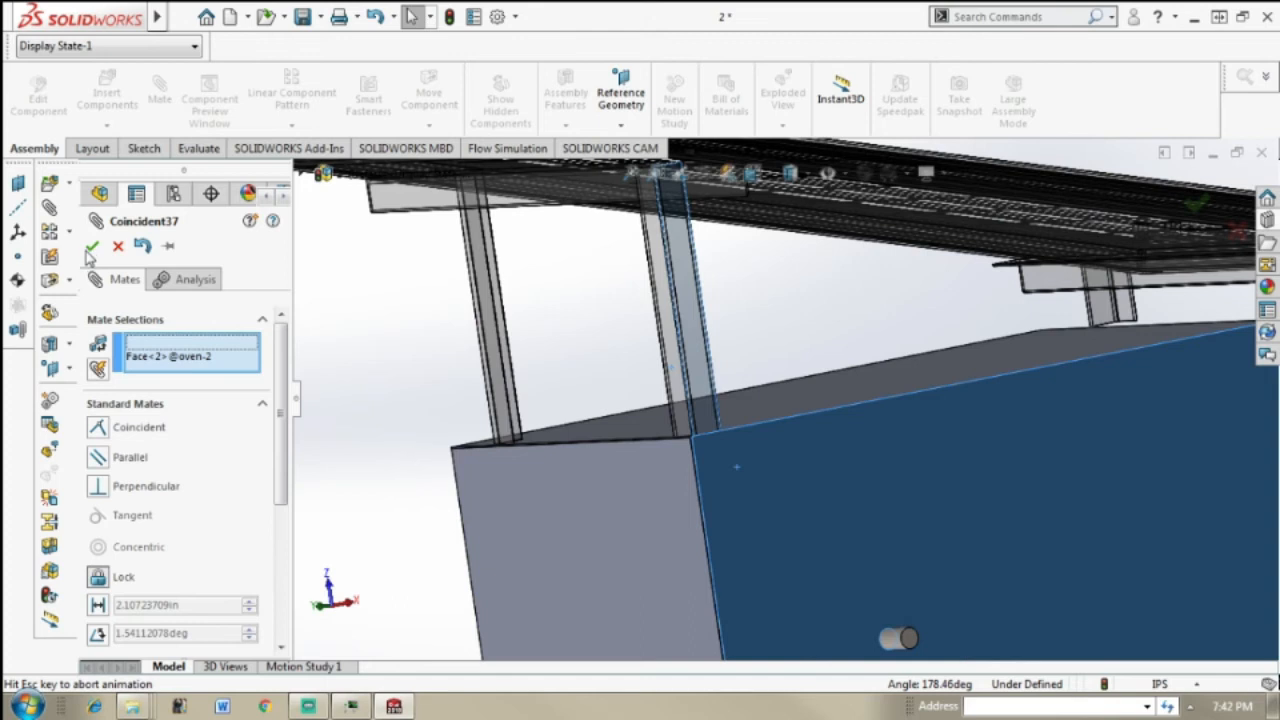
click(90, 250)
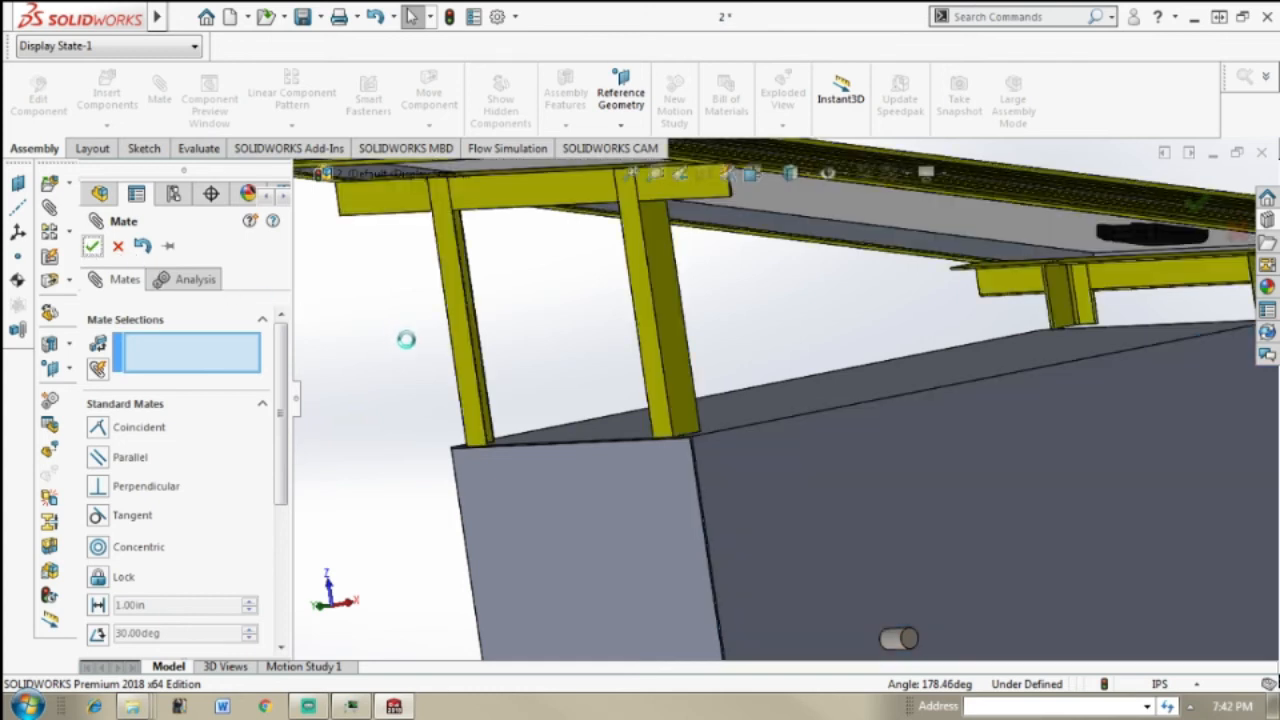
key(Escape)
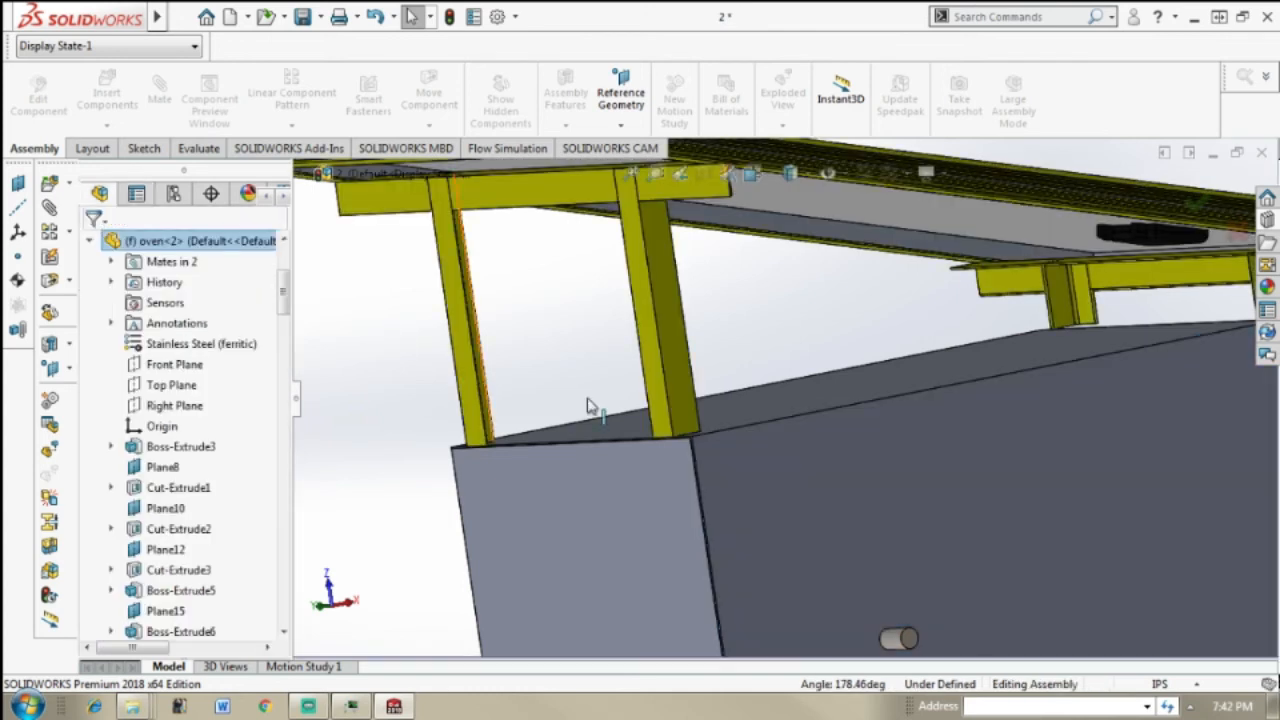
Step: Insert the Support part and place it beside the oven, just below the low end of the solar panel
key(f)
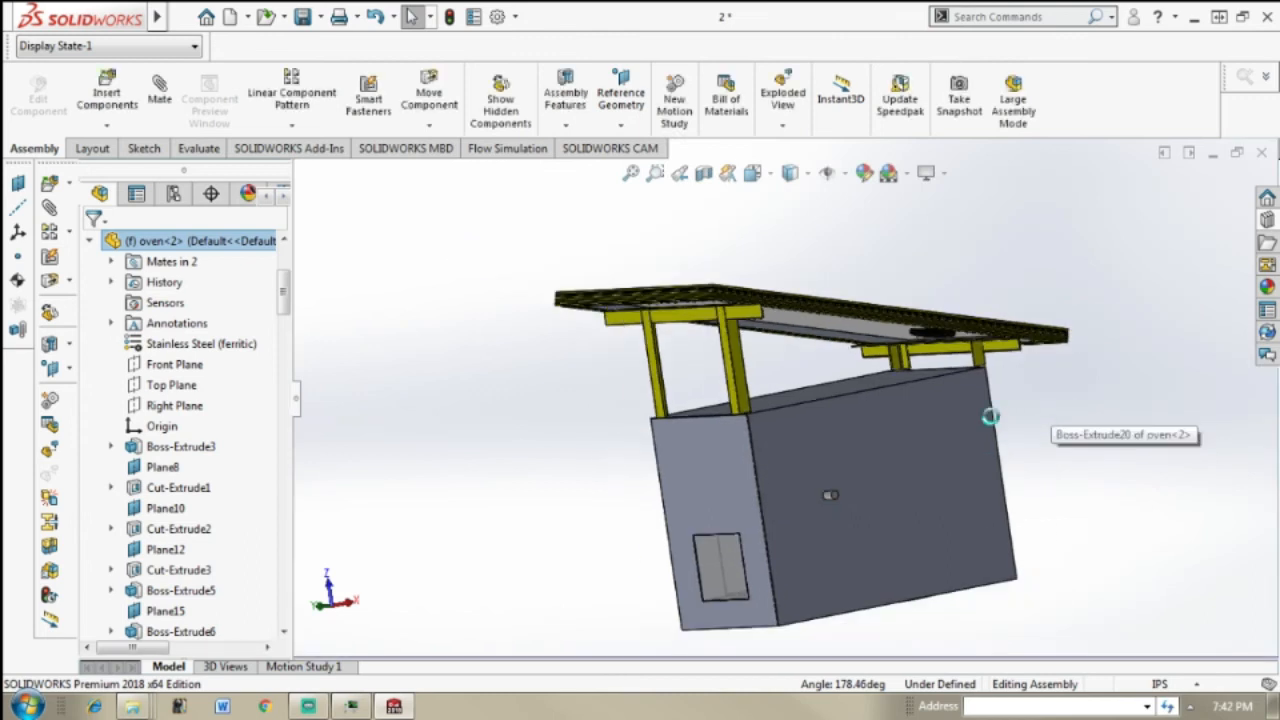
middle_drag(861, 426, 986, 426)
scroll(915, 385, down, 8)
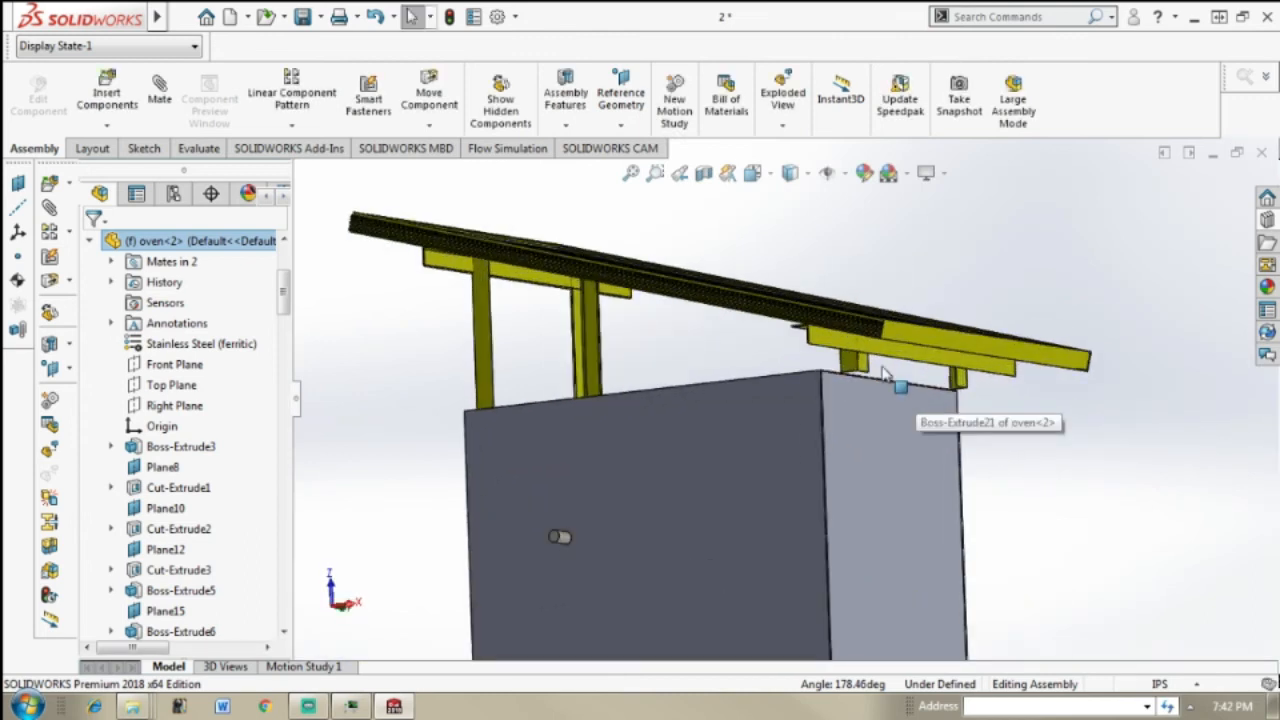
scroll(860, 415, down, 4)
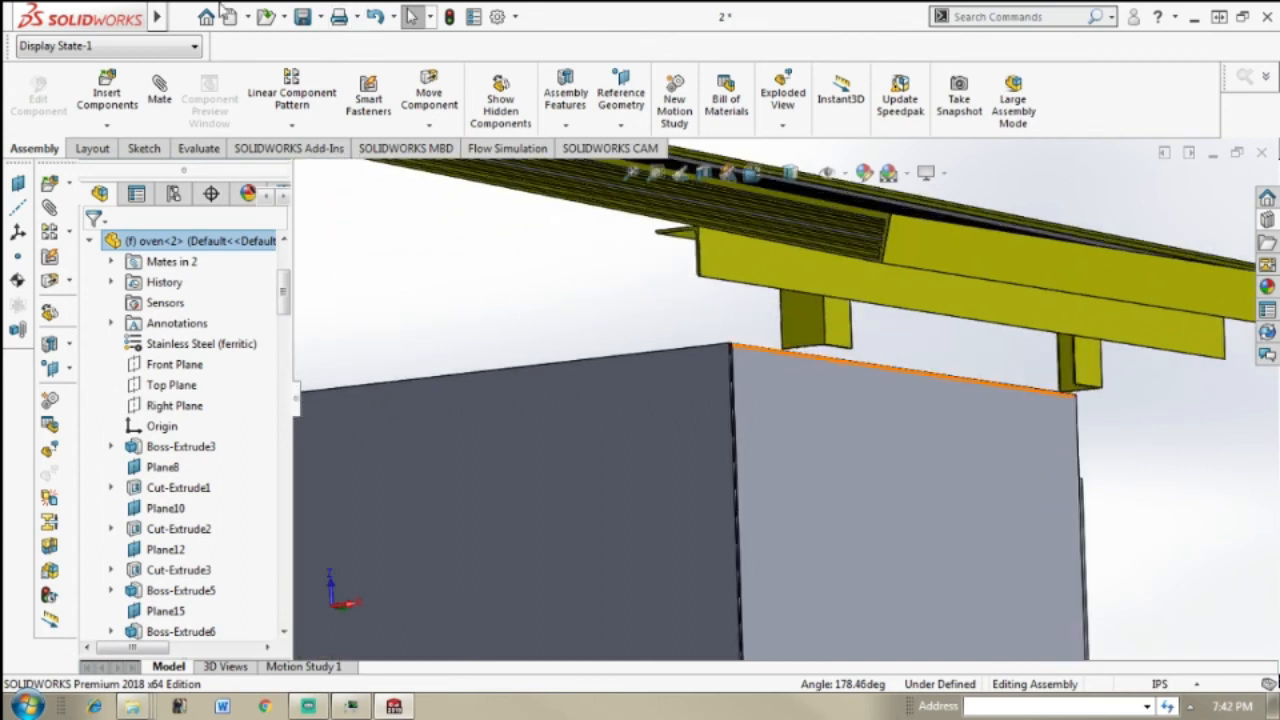
click(108, 110)
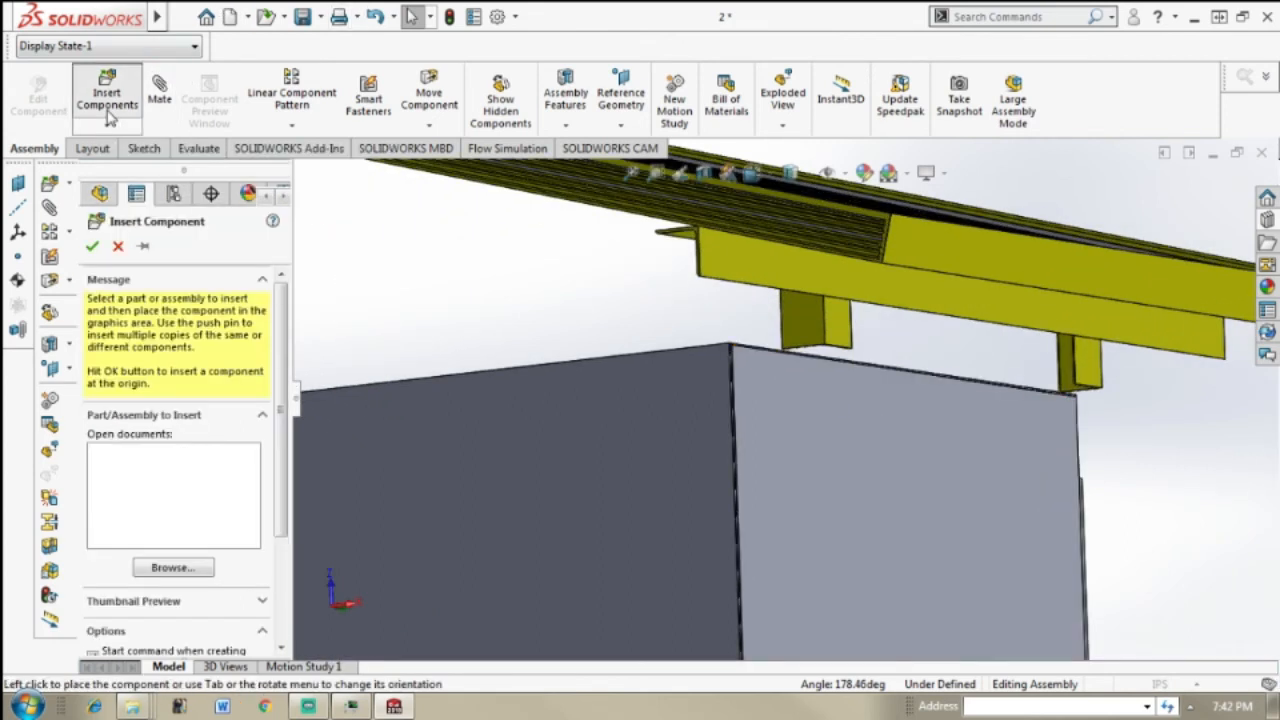
click(209, 567)
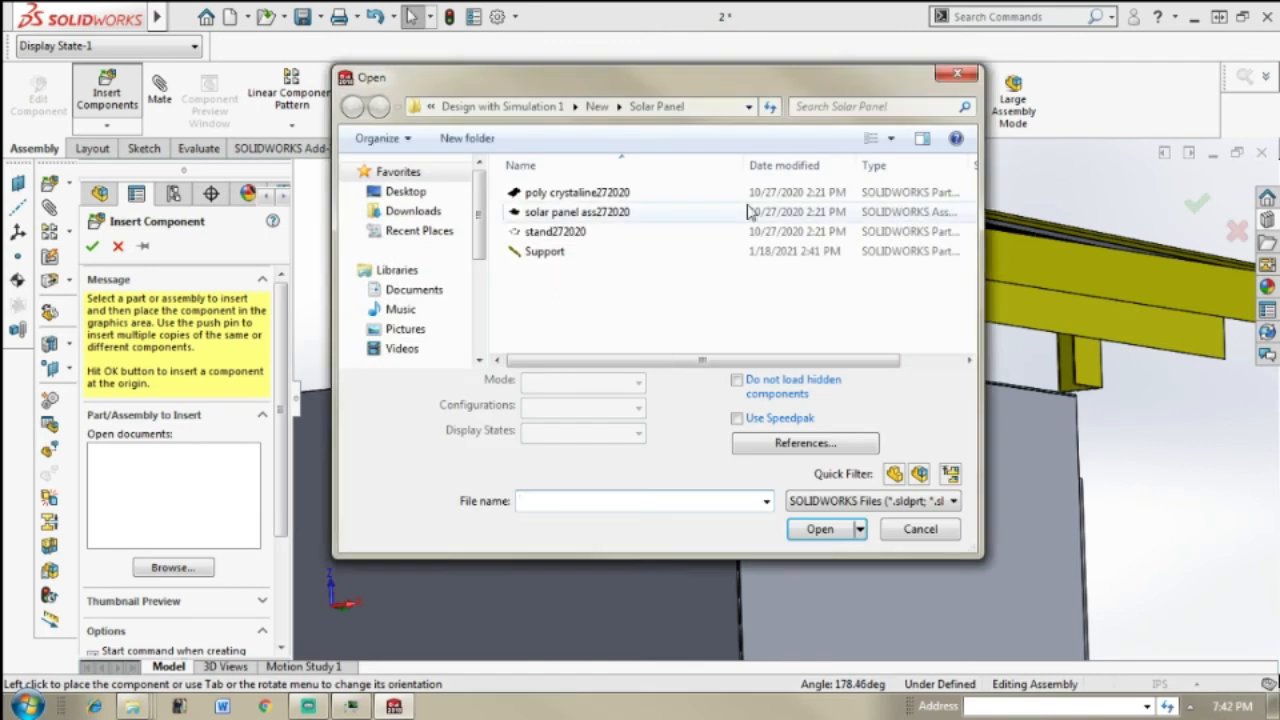
click(545, 251)
click(820, 497)
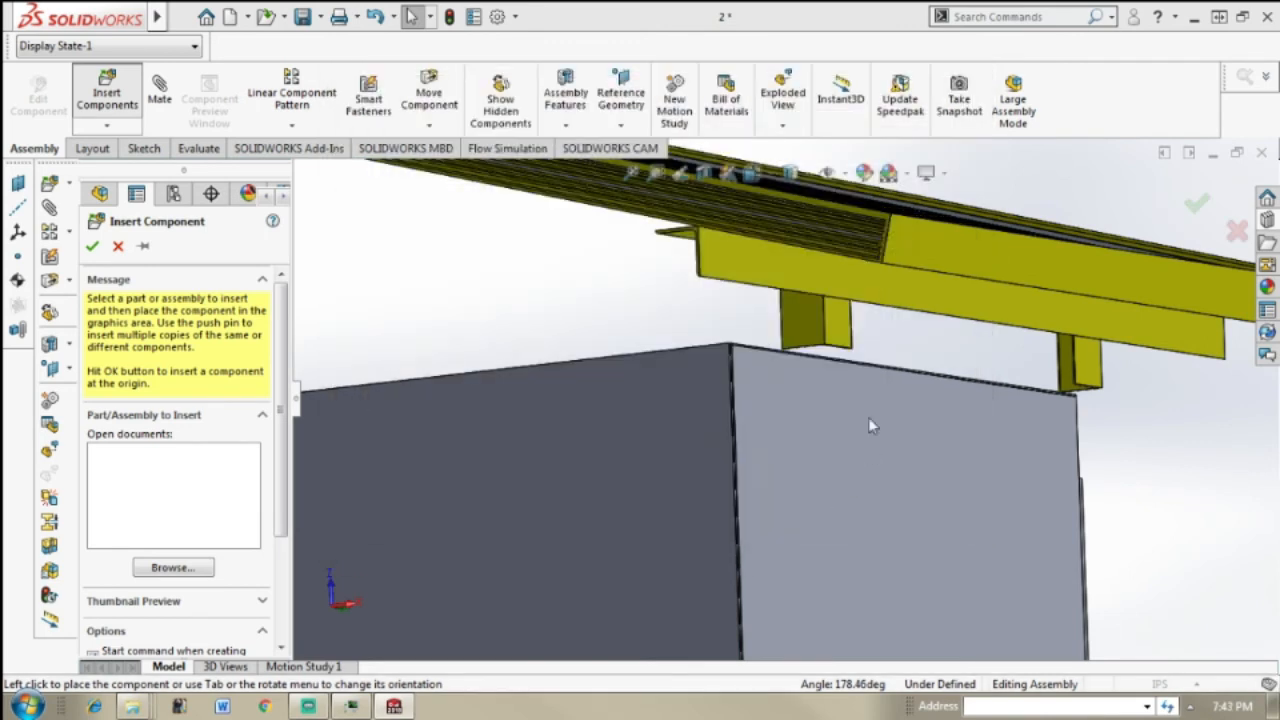
click(1142, 470)
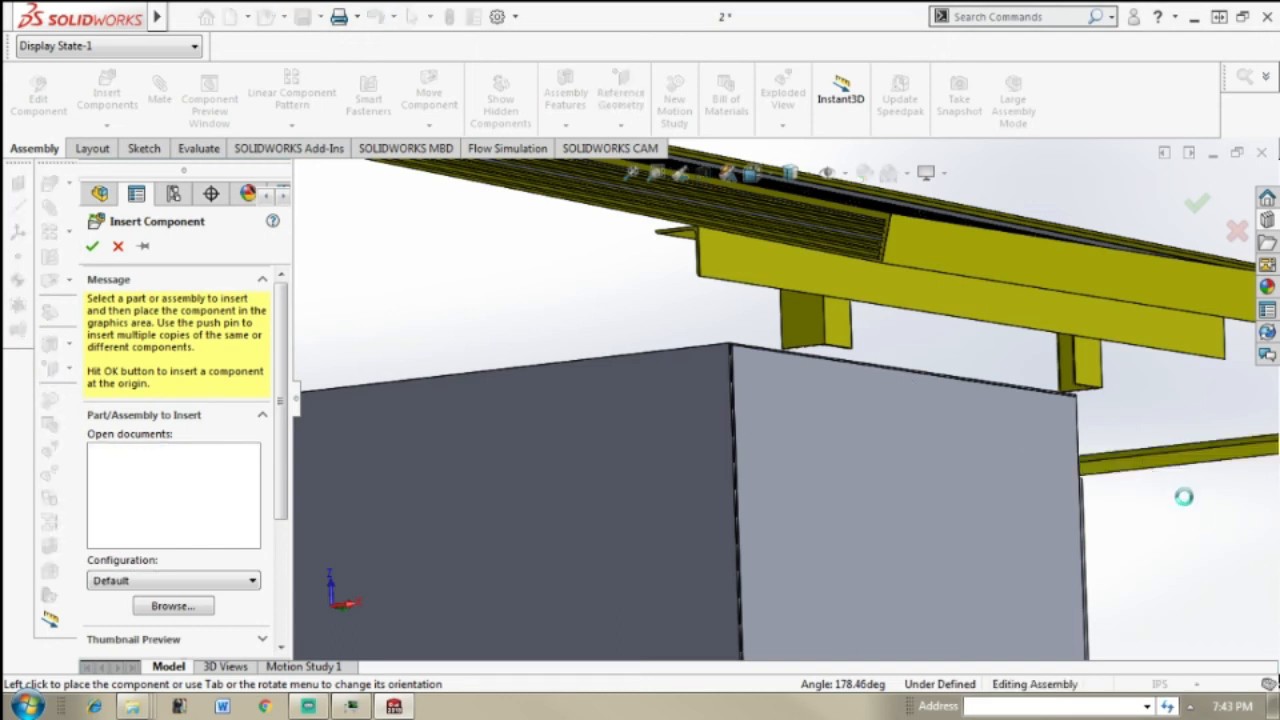
Step: Rotate the Support with the triad about its vertical axis so it runs lengthwise along the solar panel's low edge
scroll(1184, 502, up, 3)
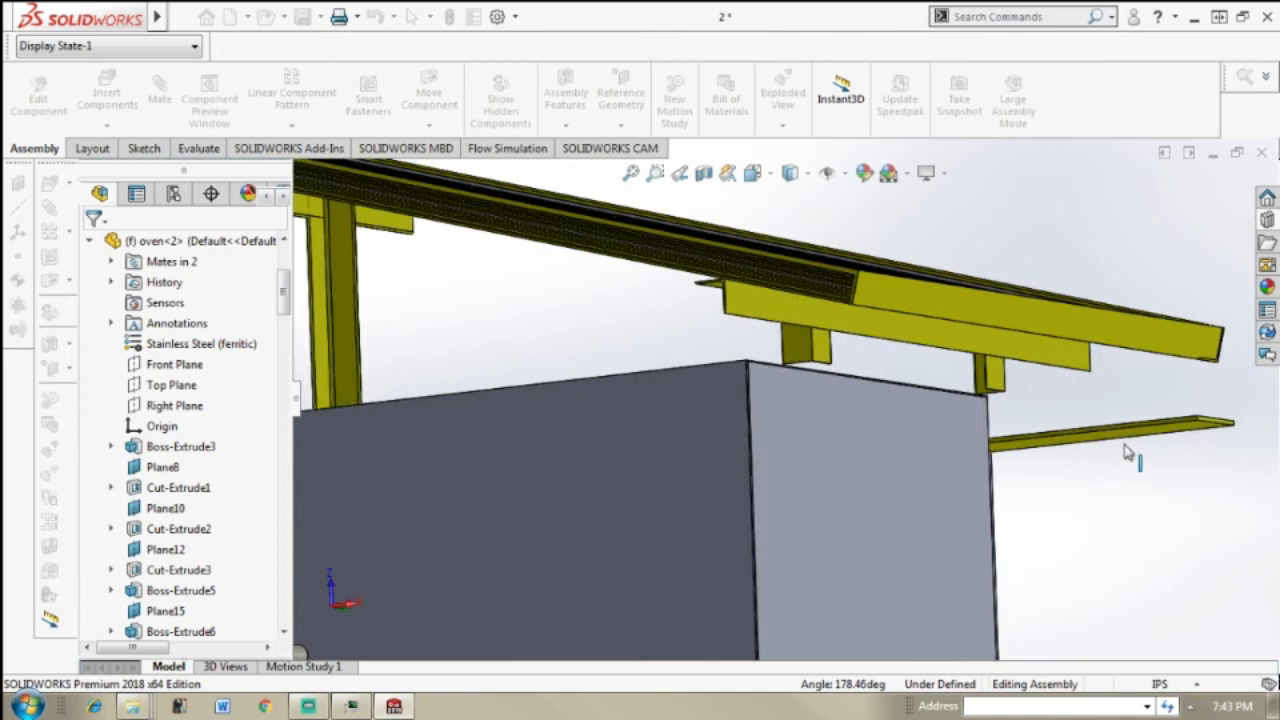
middle_drag(1007, 466, 1070, 466)
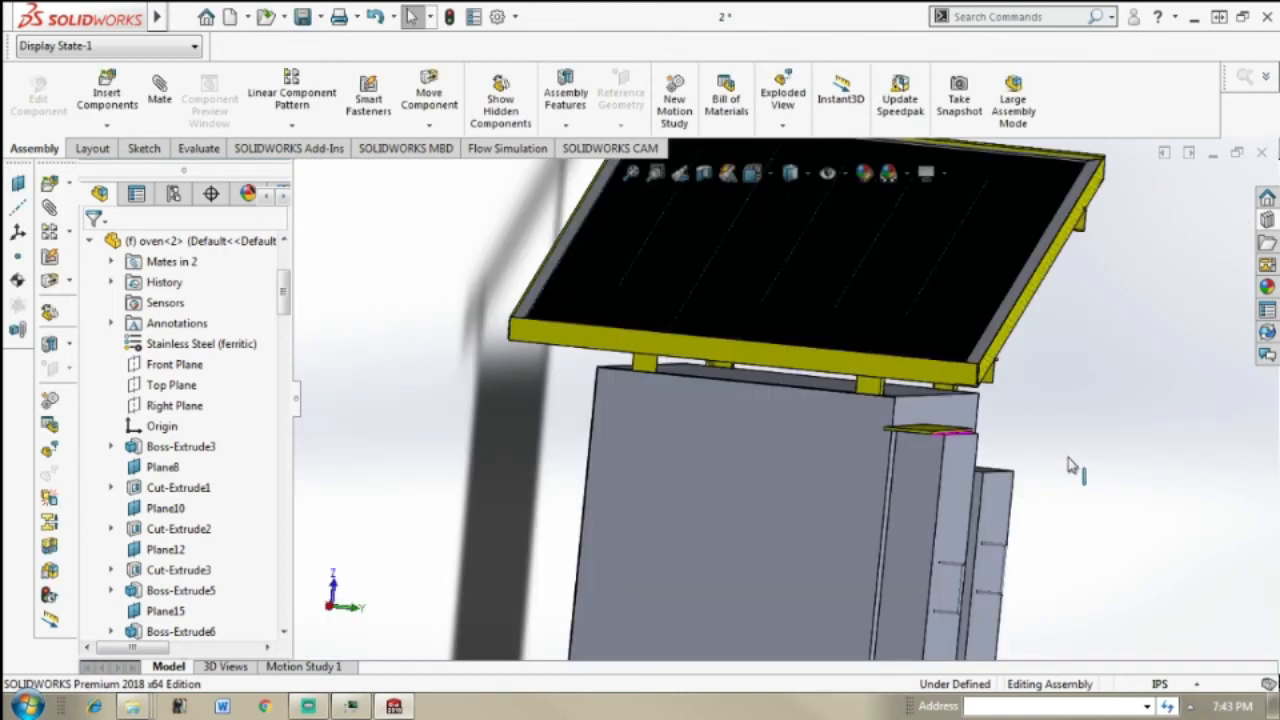
middle_drag(904, 454, 842, 448)
scroll(951, 431, down, 3)
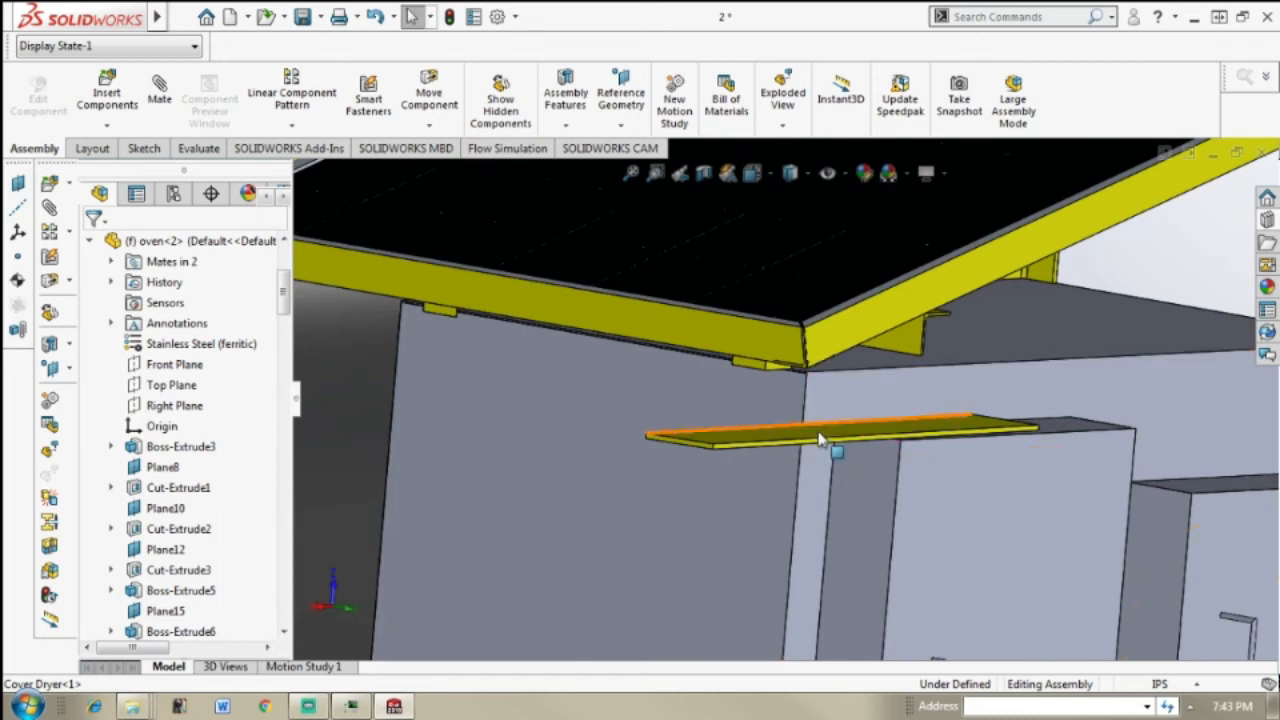
click(818, 440)
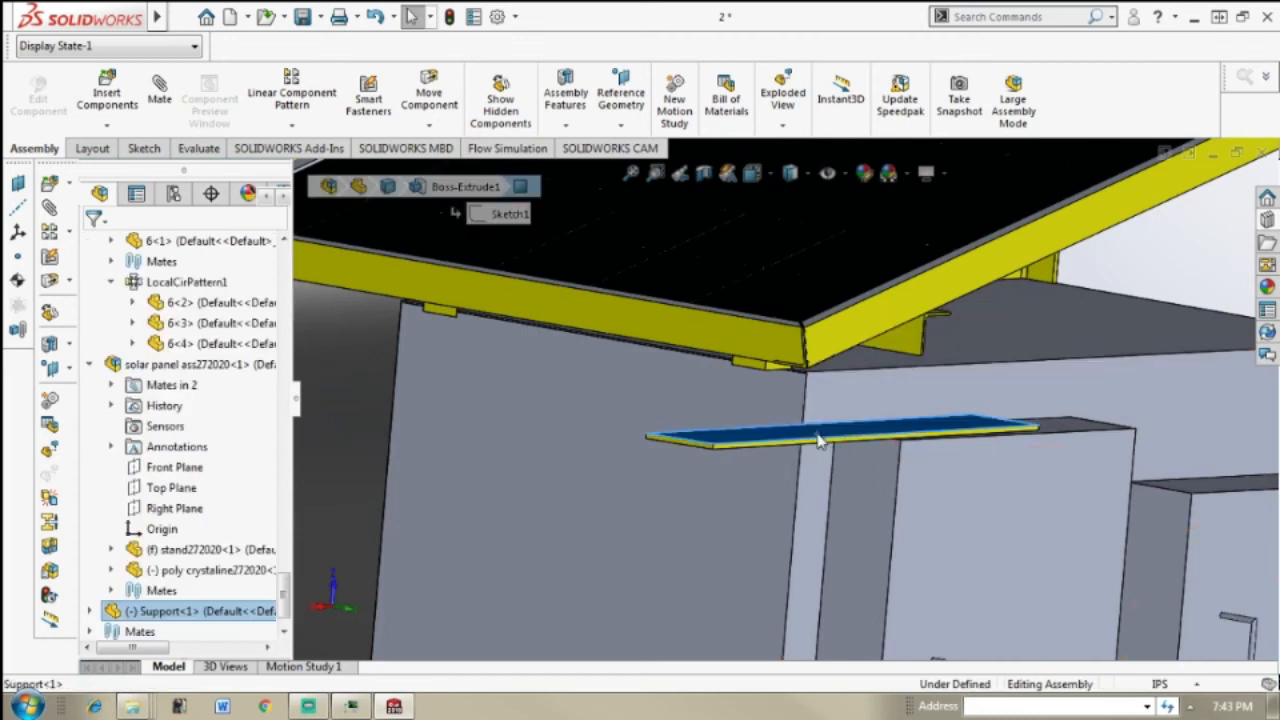
right_click(822, 440)
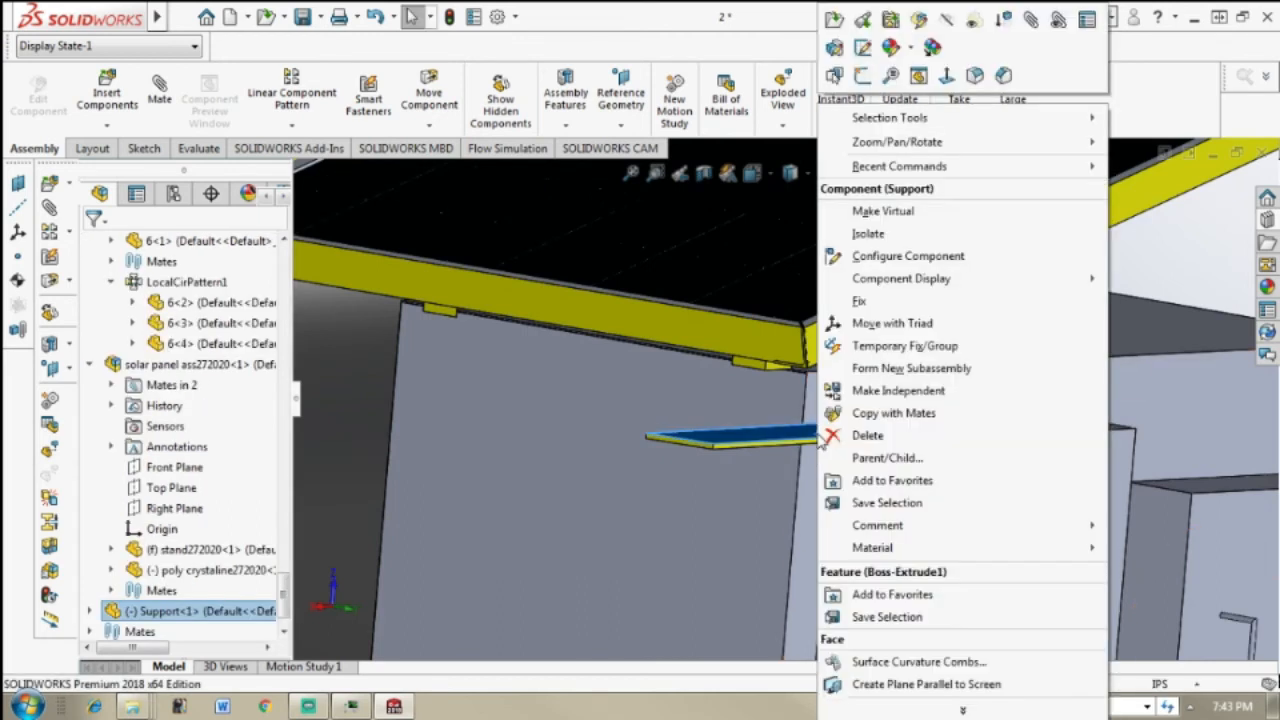
click(928, 326)
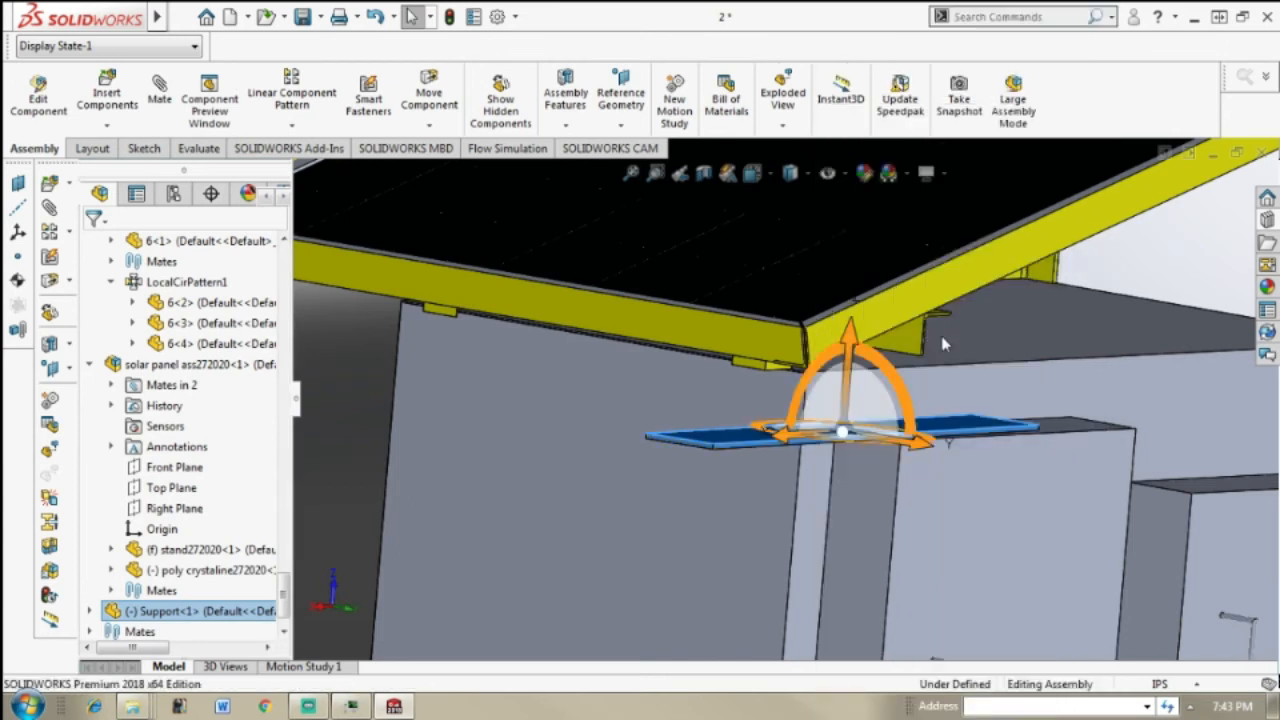
middle_drag(893, 437, 945, 478)
drag(893, 485, 873, 444)
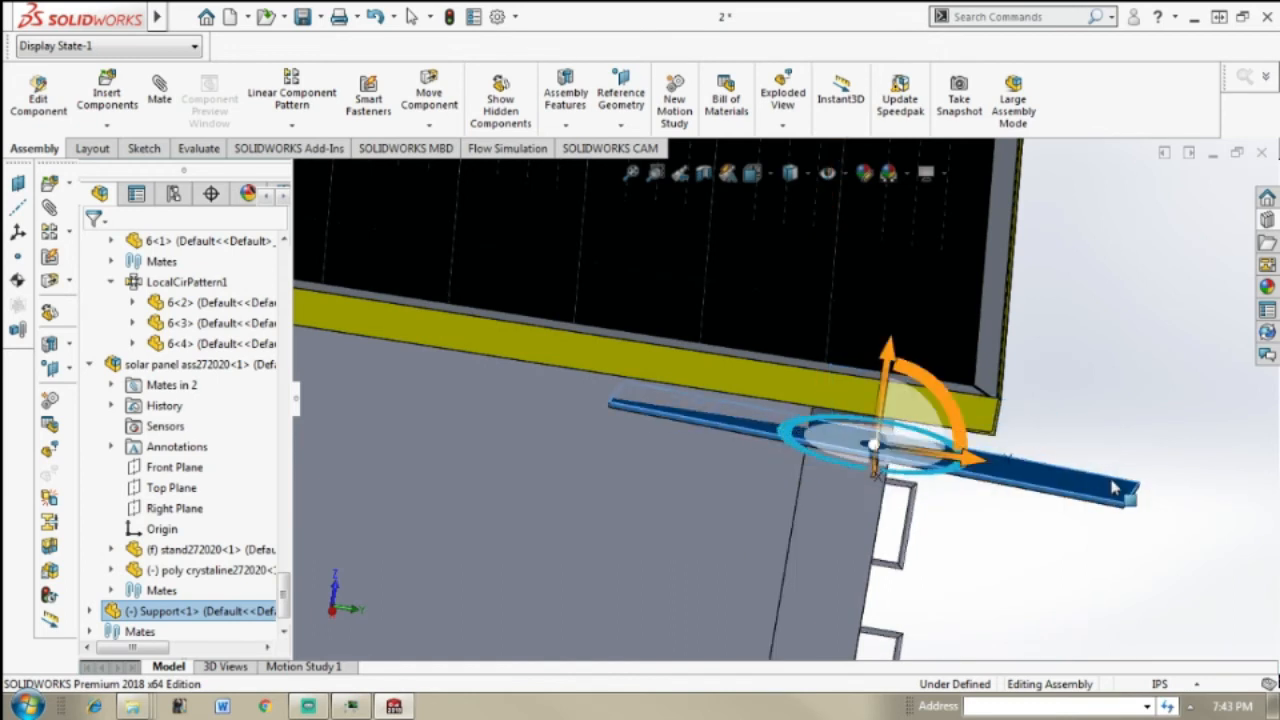
click(1165, 400)
Step: Add a Coincident mate between the Support's underside and the oven's top face
middle_drag(1166, 397, 1001, 377)
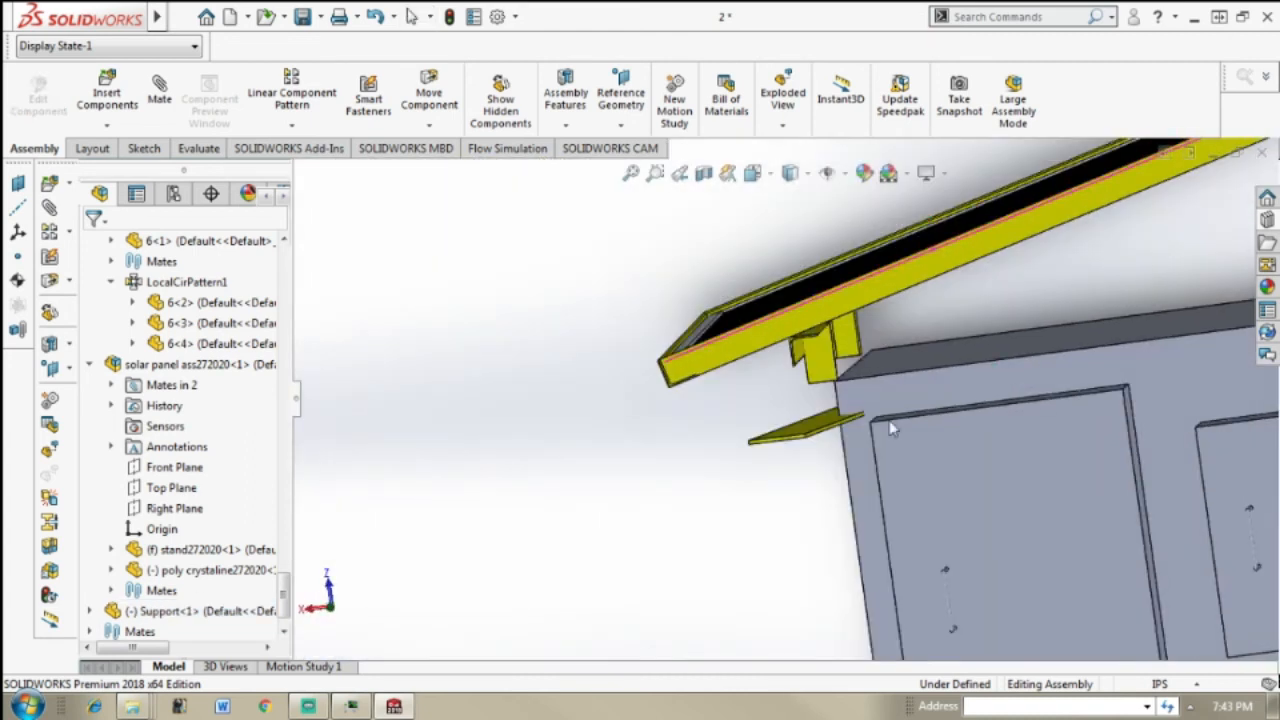
scroll(844, 437, down, 5)
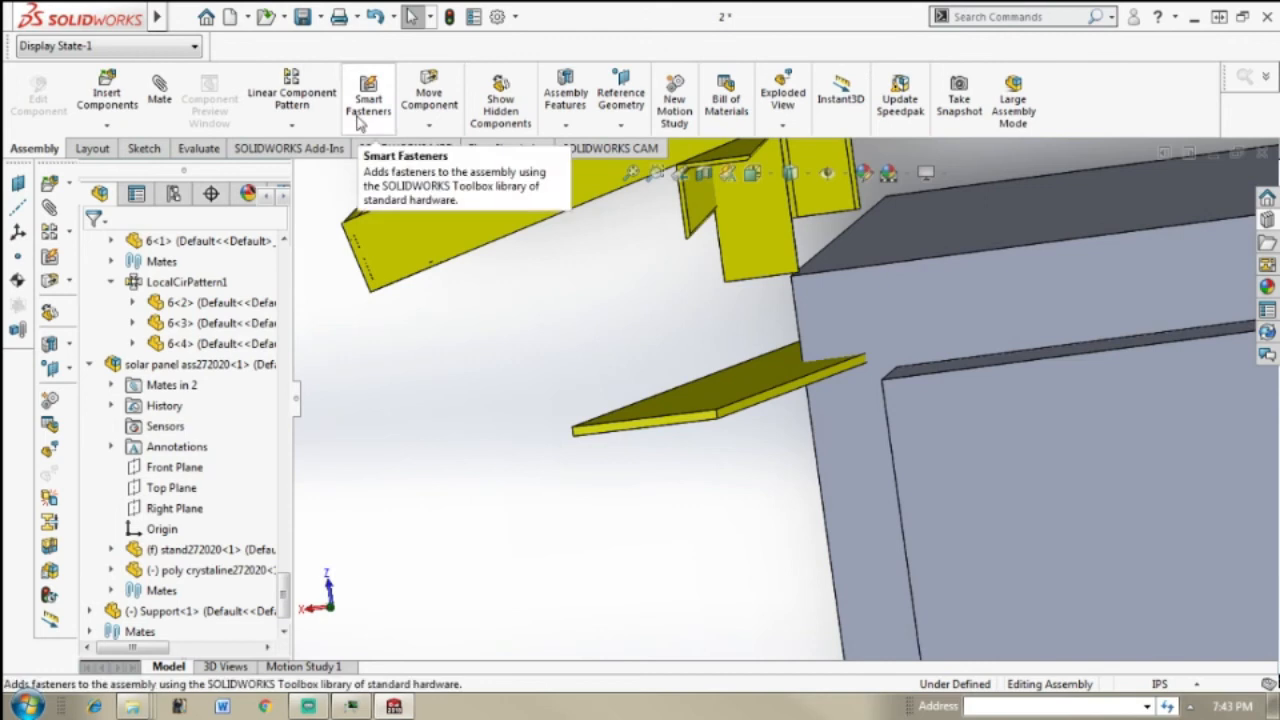
click(158, 88)
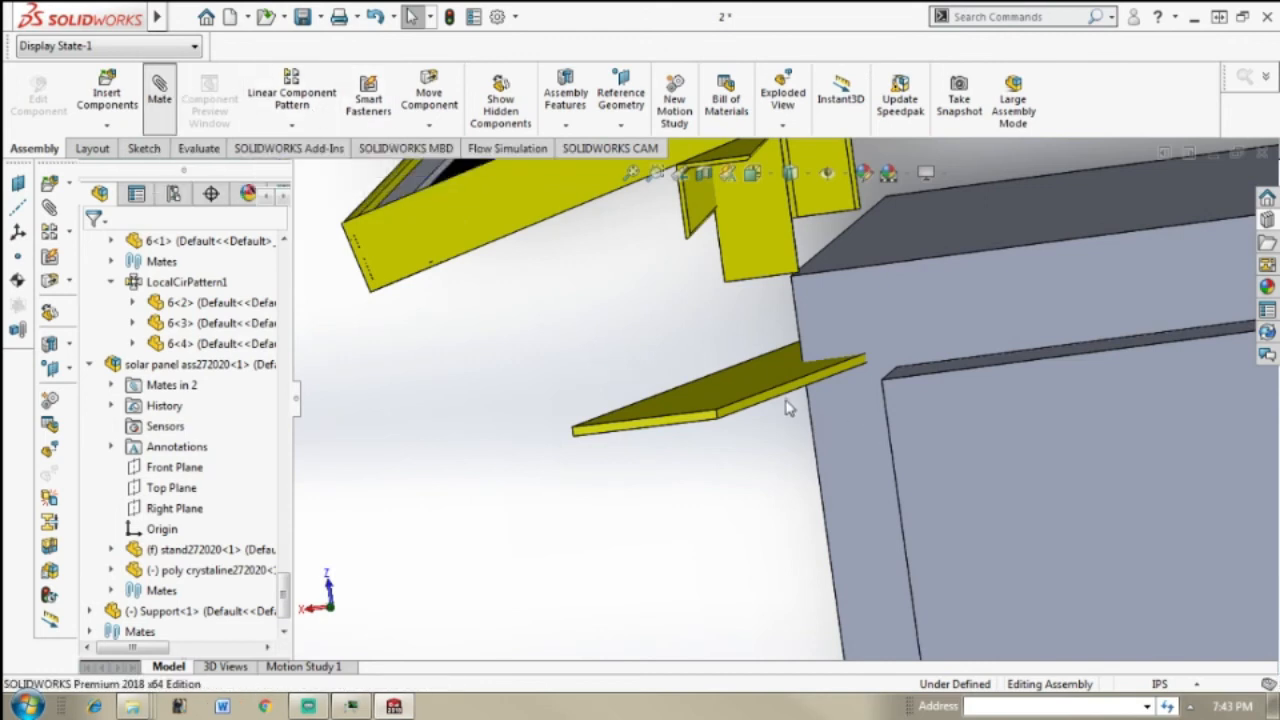
middle_drag(806, 427, 811, 378)
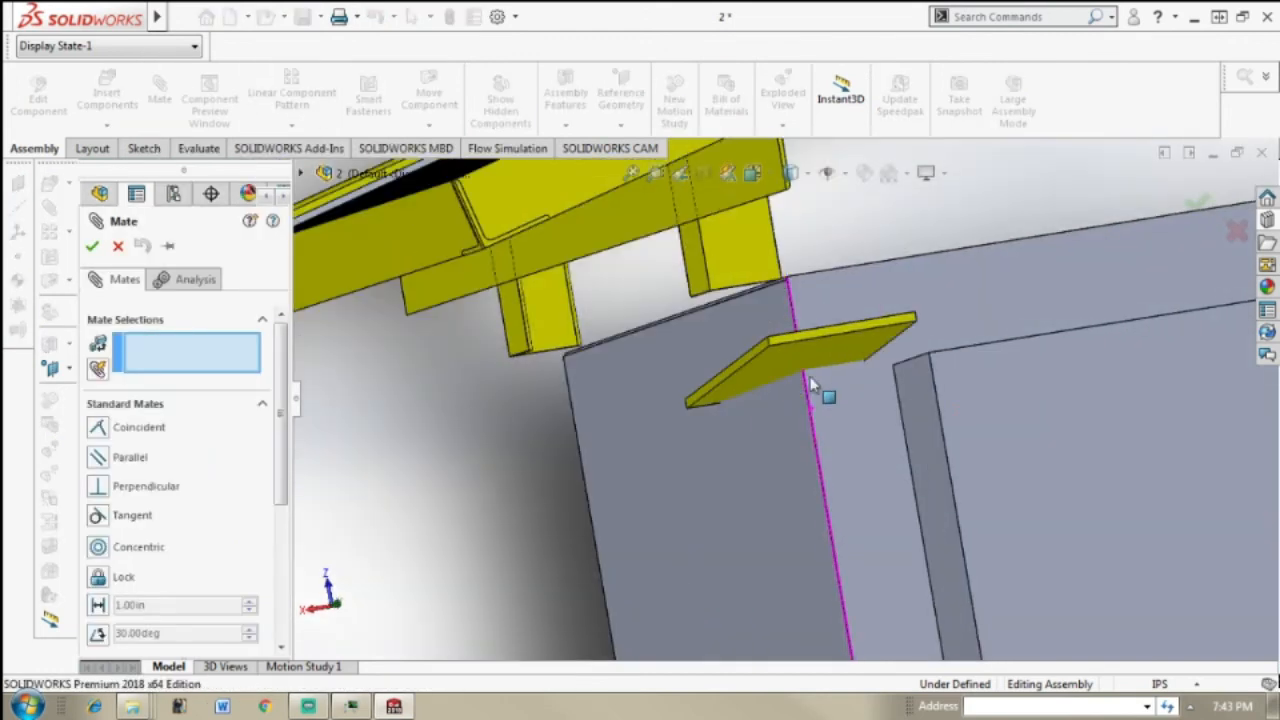
click(799, 352)
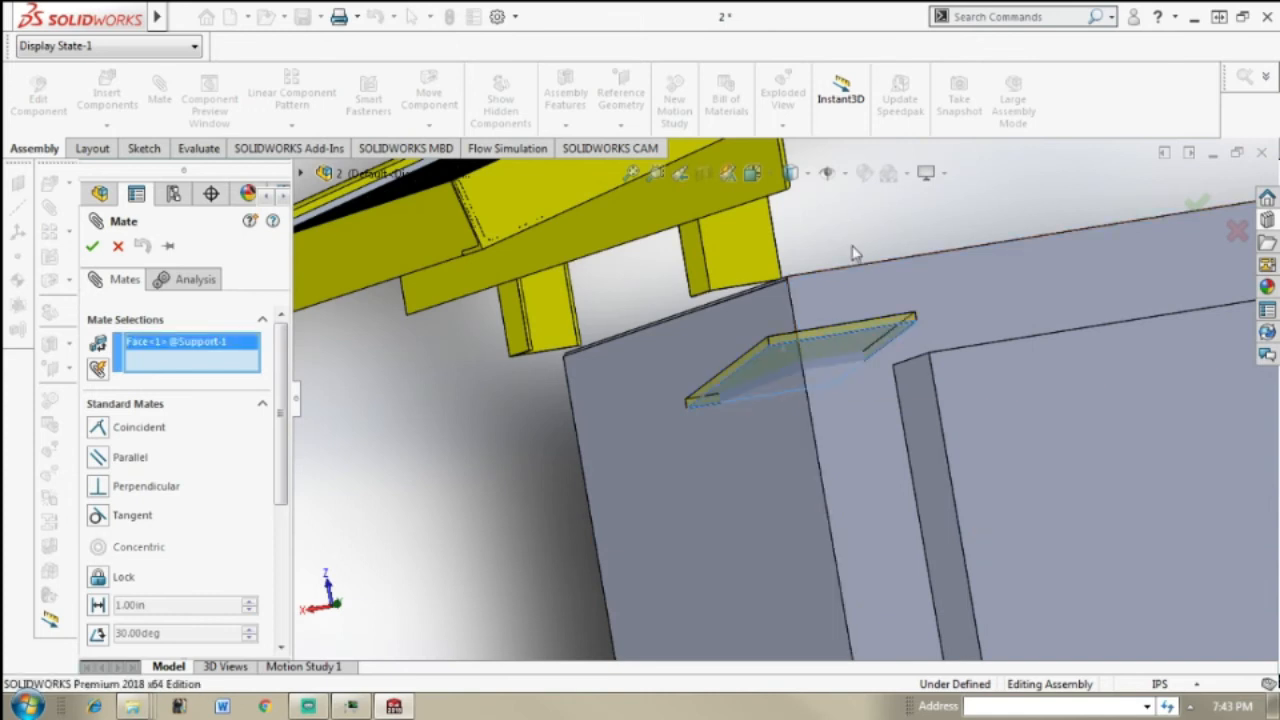
click(852, 257)
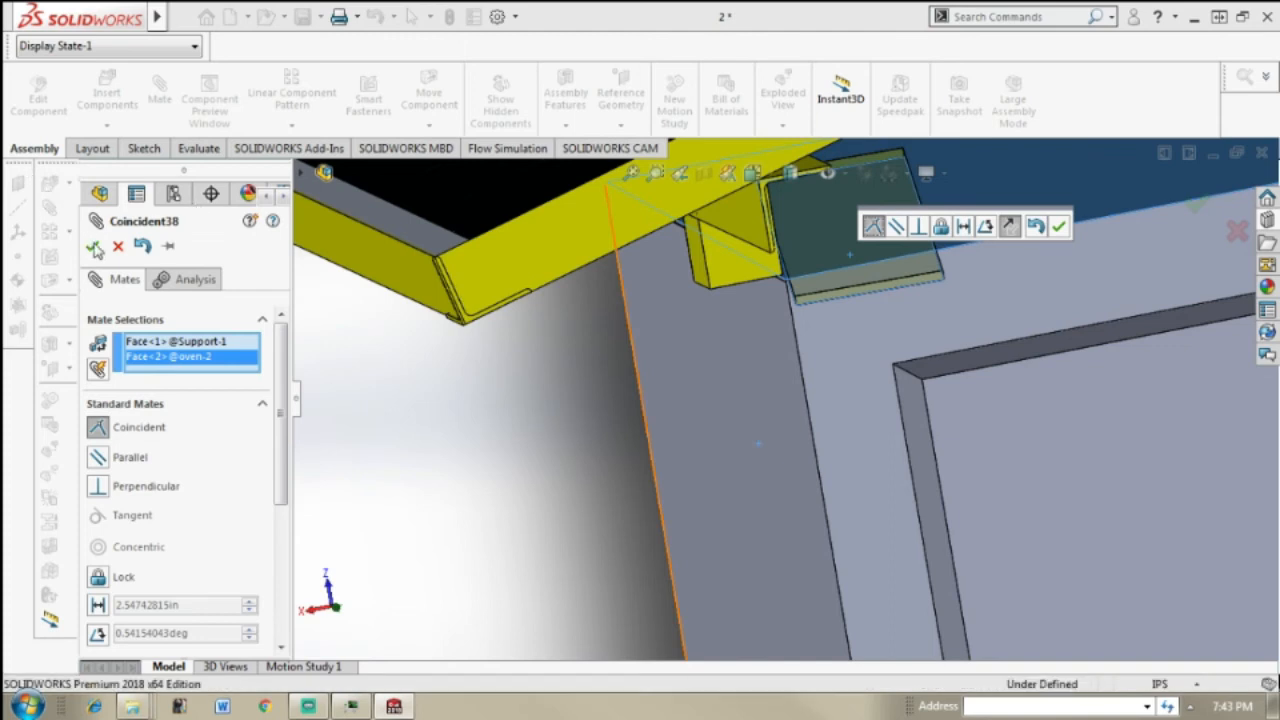
click(93, 248)
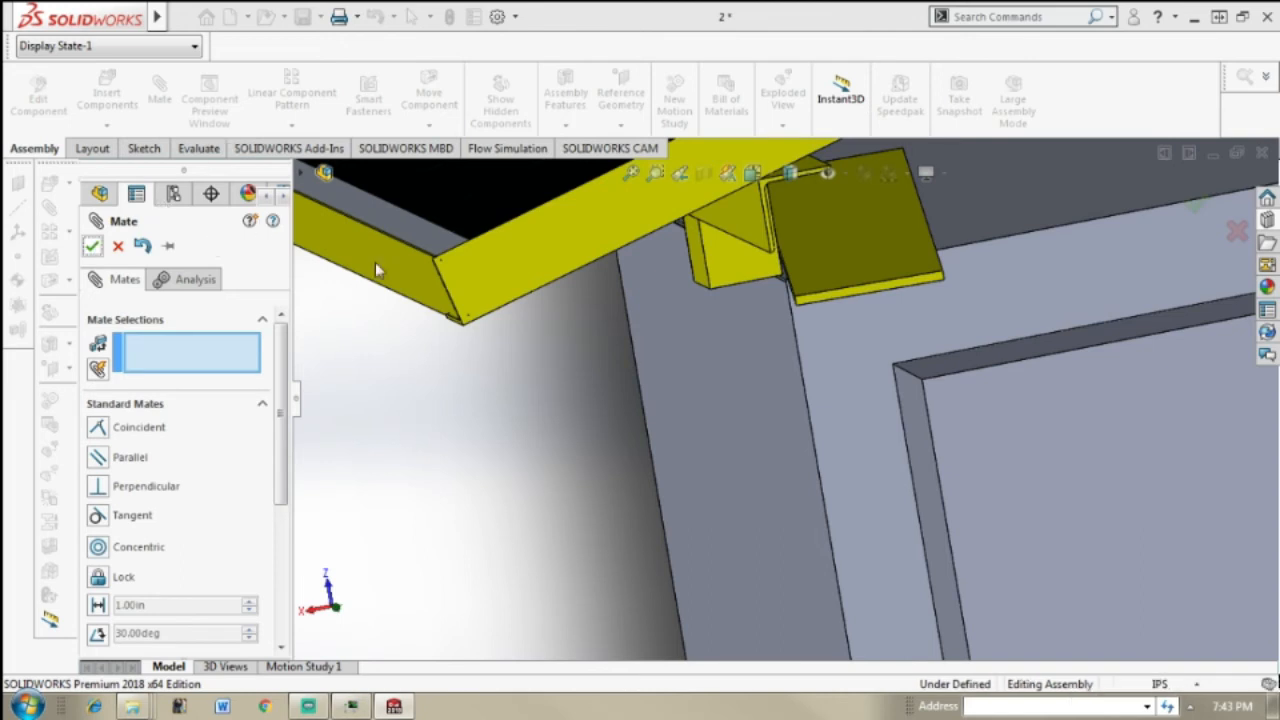
click(118, 246)
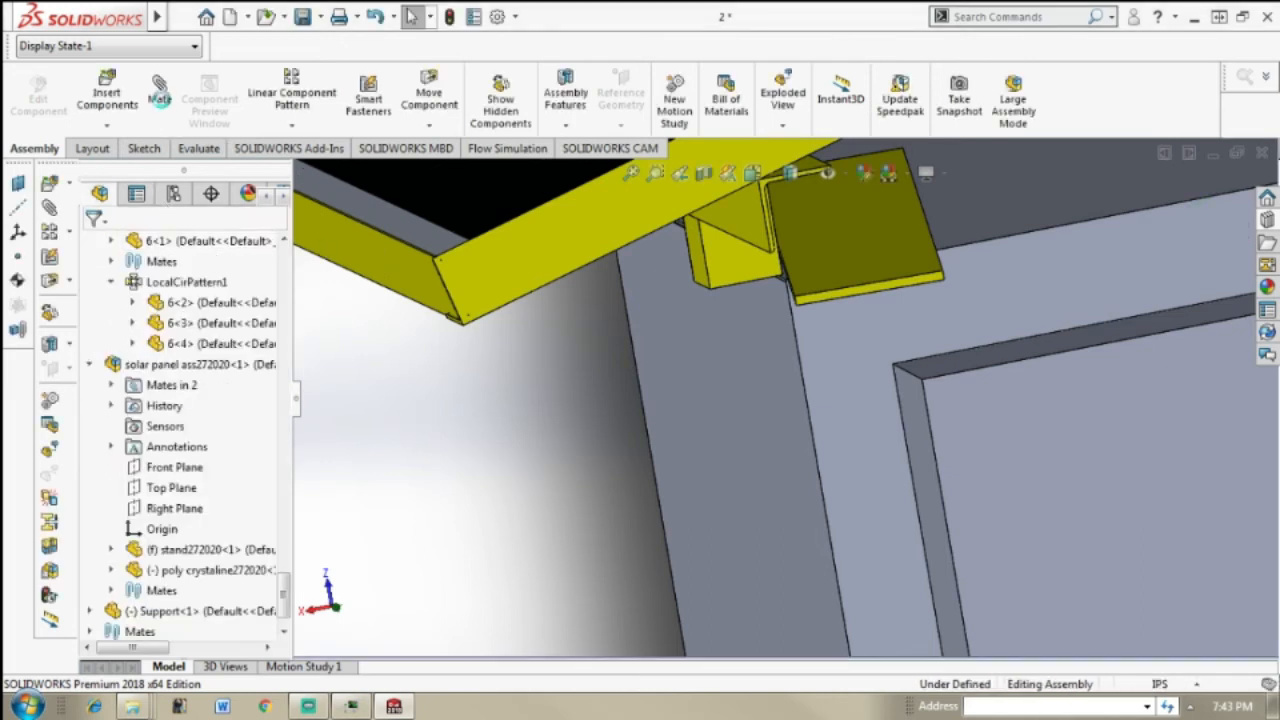
Step: Add a Coincident mate between the Support's long side face and the outer face of the stand's short leg
click(160, 90)
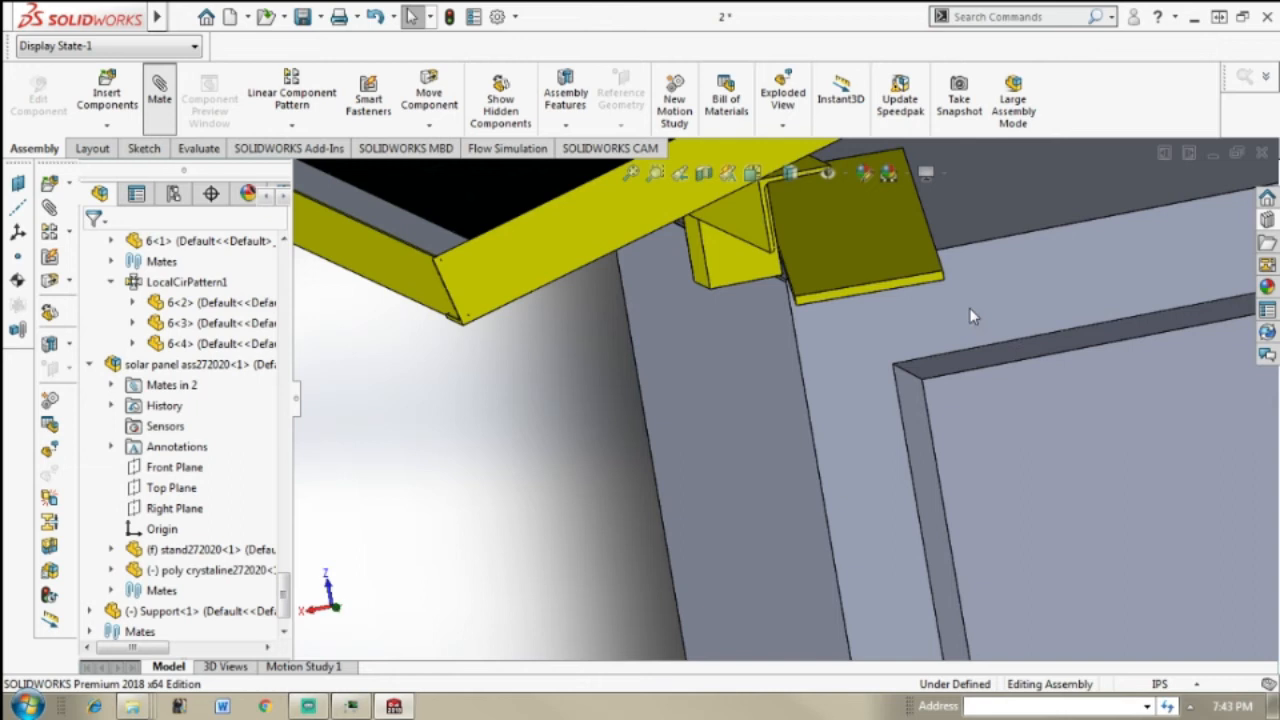
middle_drag(782, 327, 876, 297)
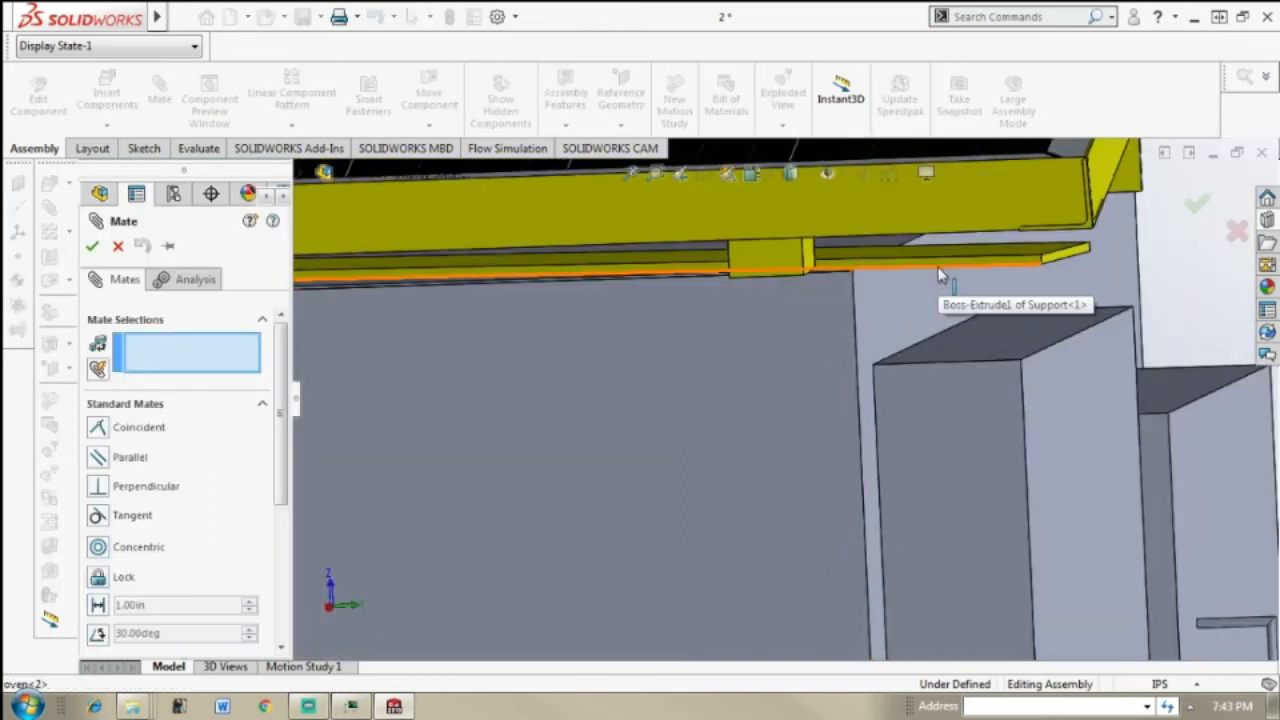
scroll(940, 276, down, 2)
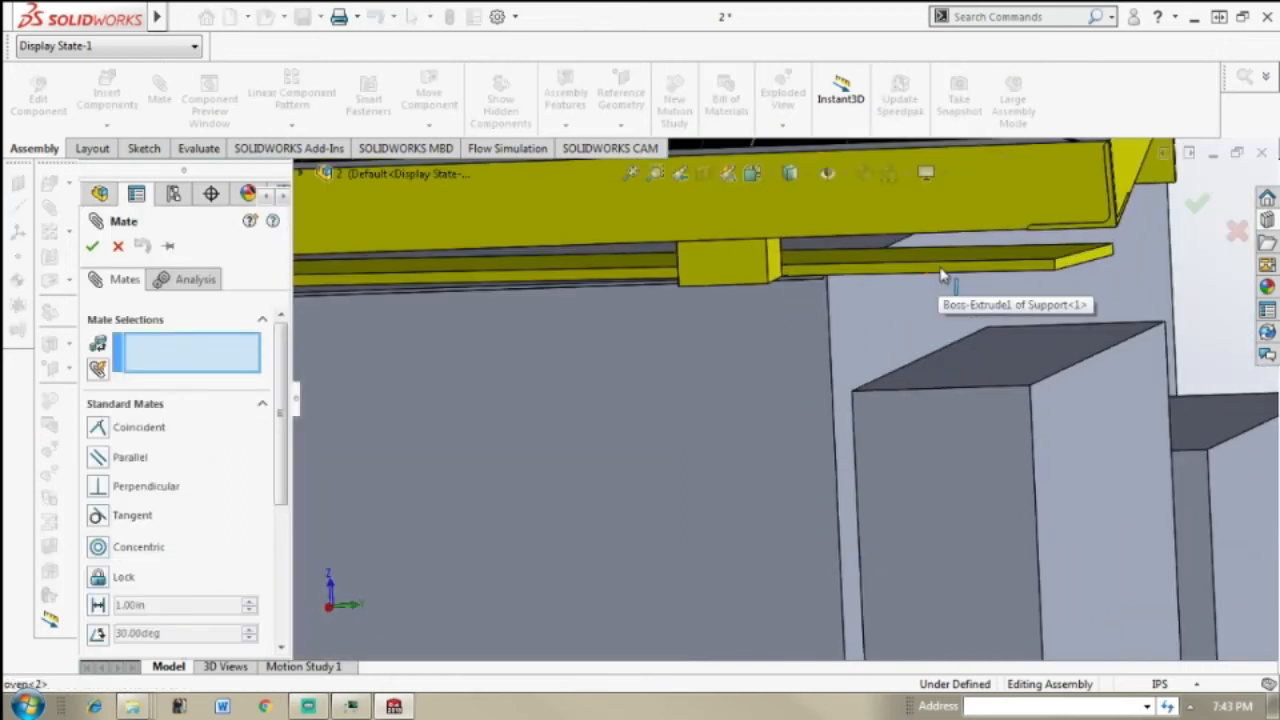
click(995, 276)
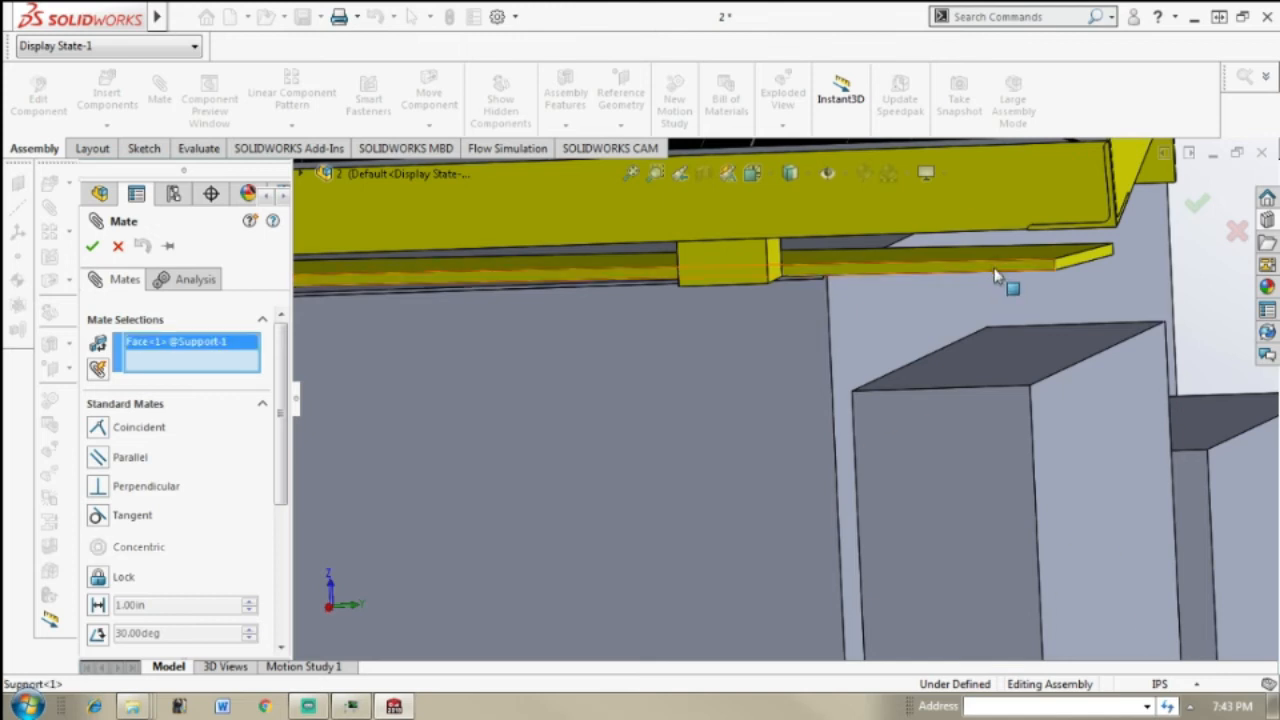
click(730, 261)
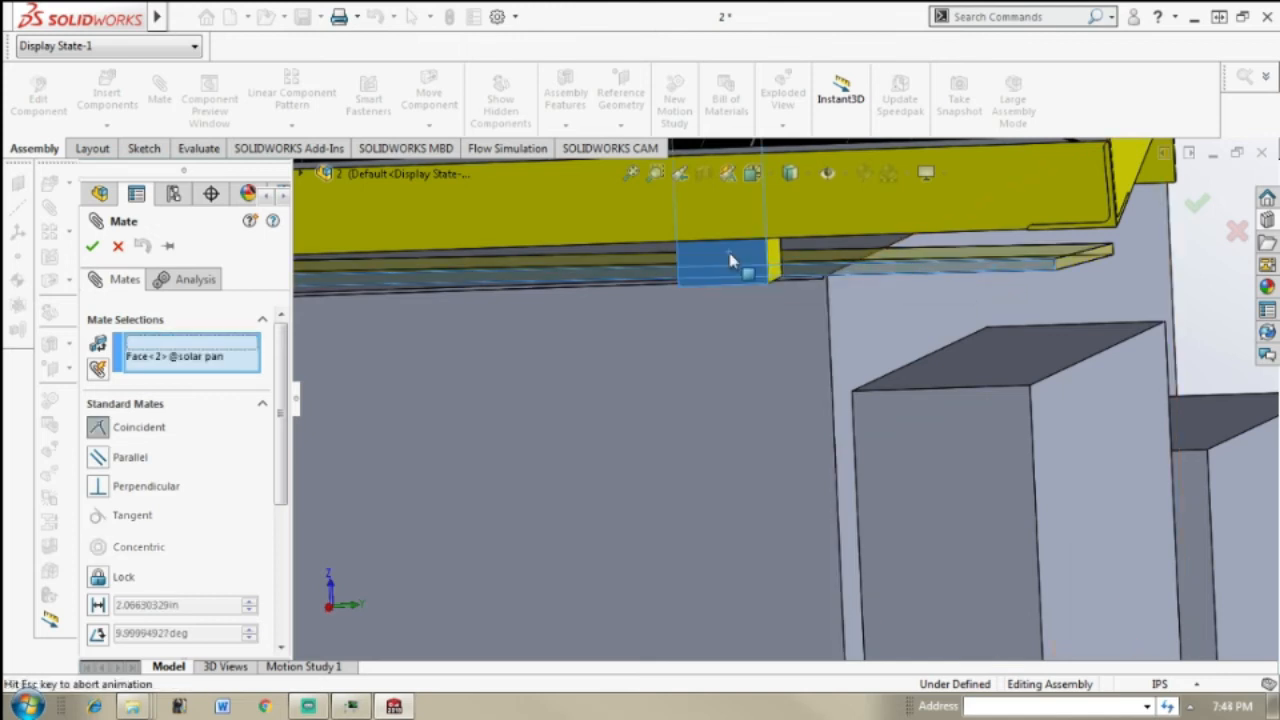
click(730, 260)
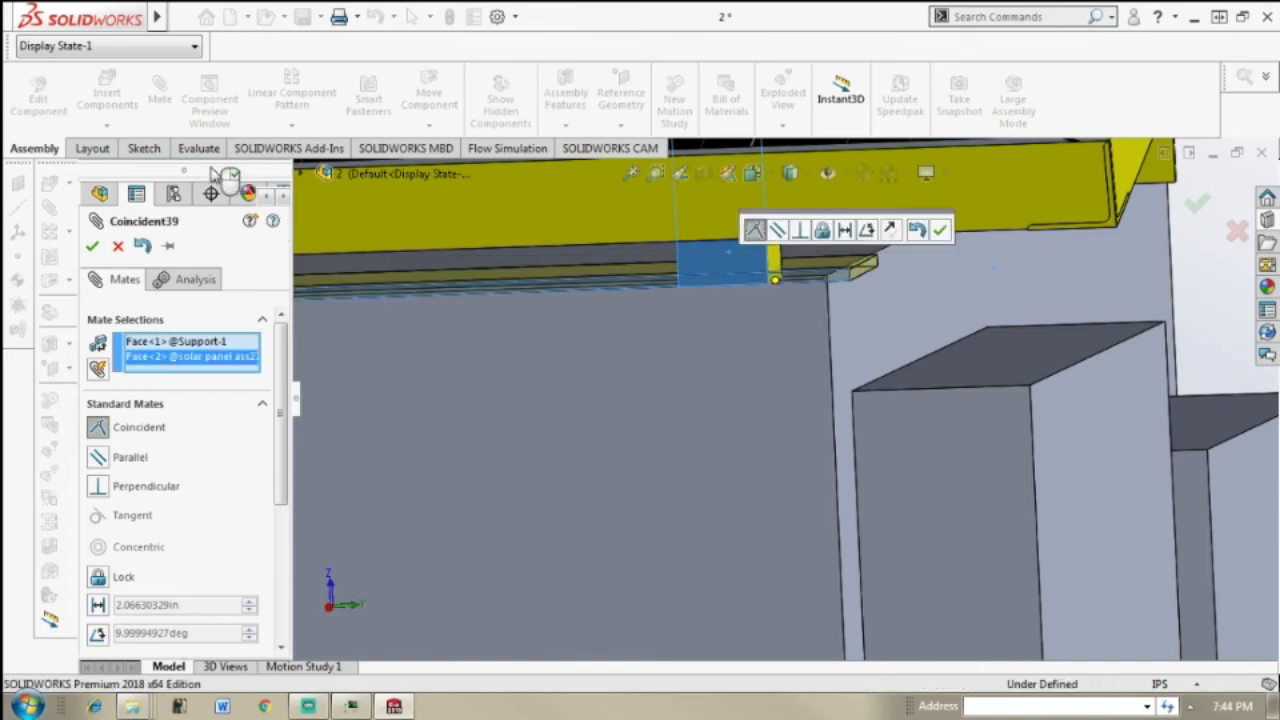
click(93, 248)
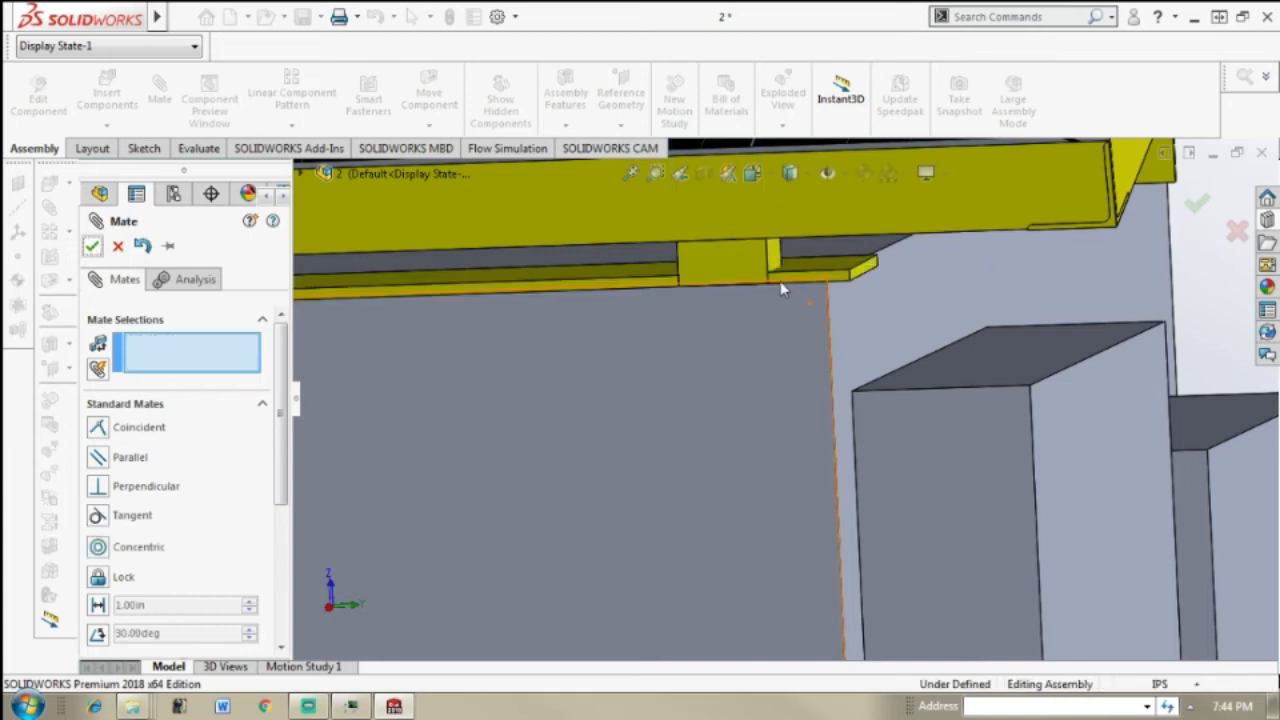
click(93, 247)
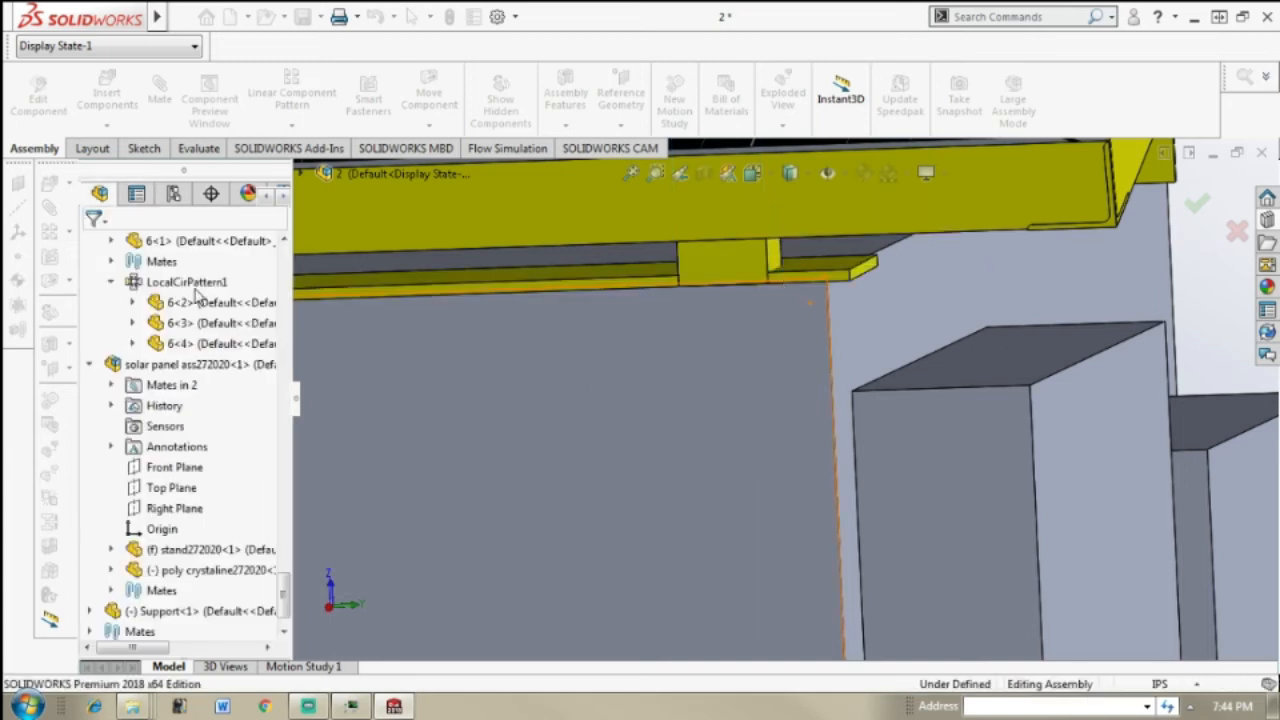
Step: Try to add a Coincident mate between the oven's door-side face and the Support's end face
middle_drag(717, 403, 605, 400)
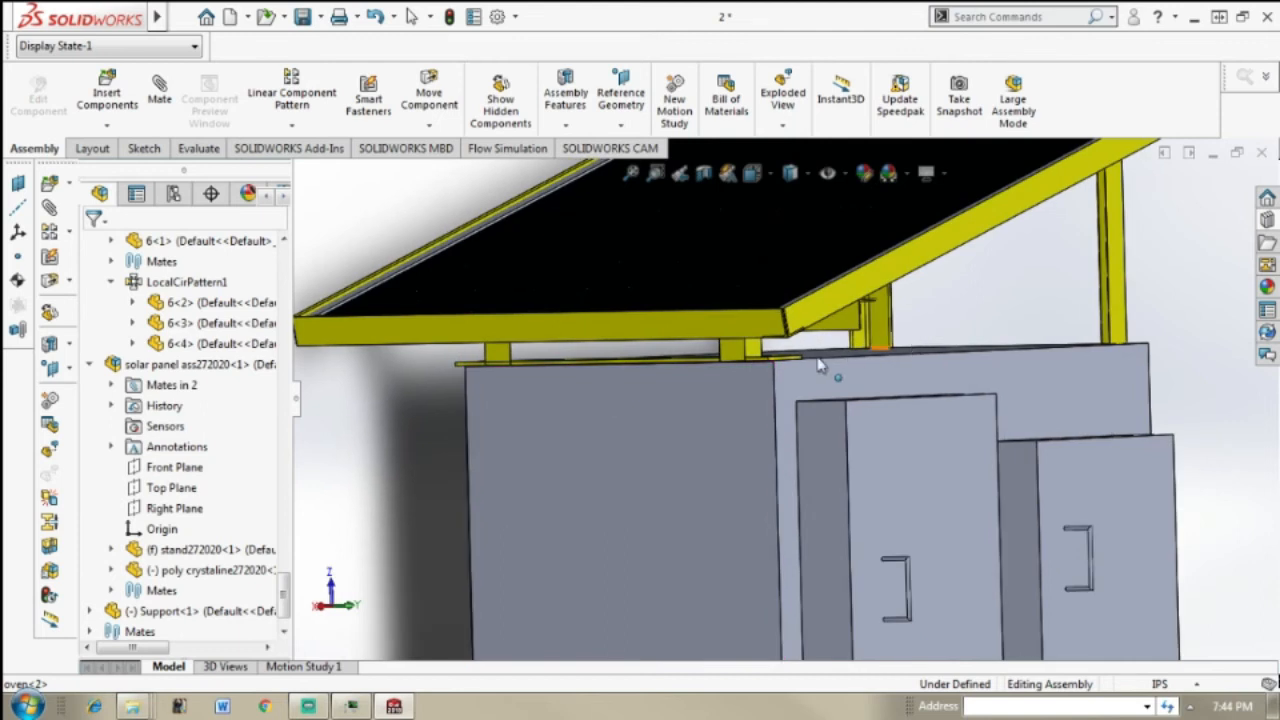
scroll(806, 367, down, 6)
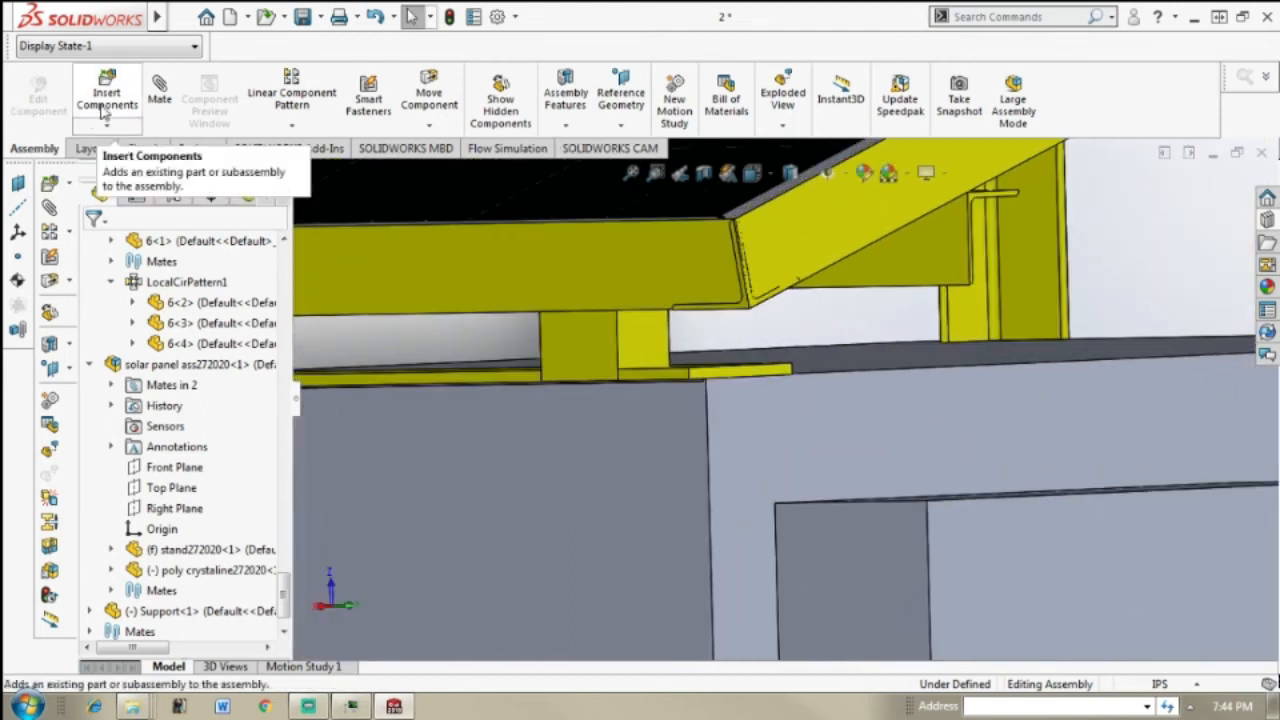
click(159, 88)
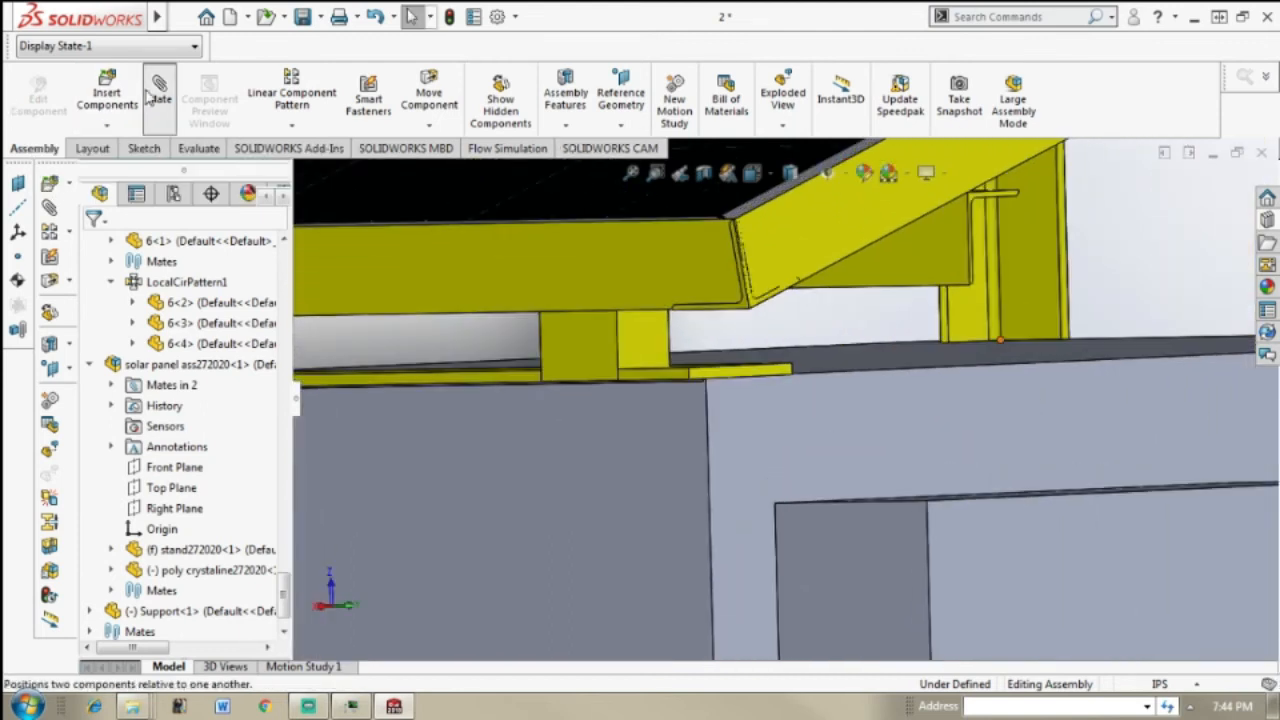
click(758, 405)
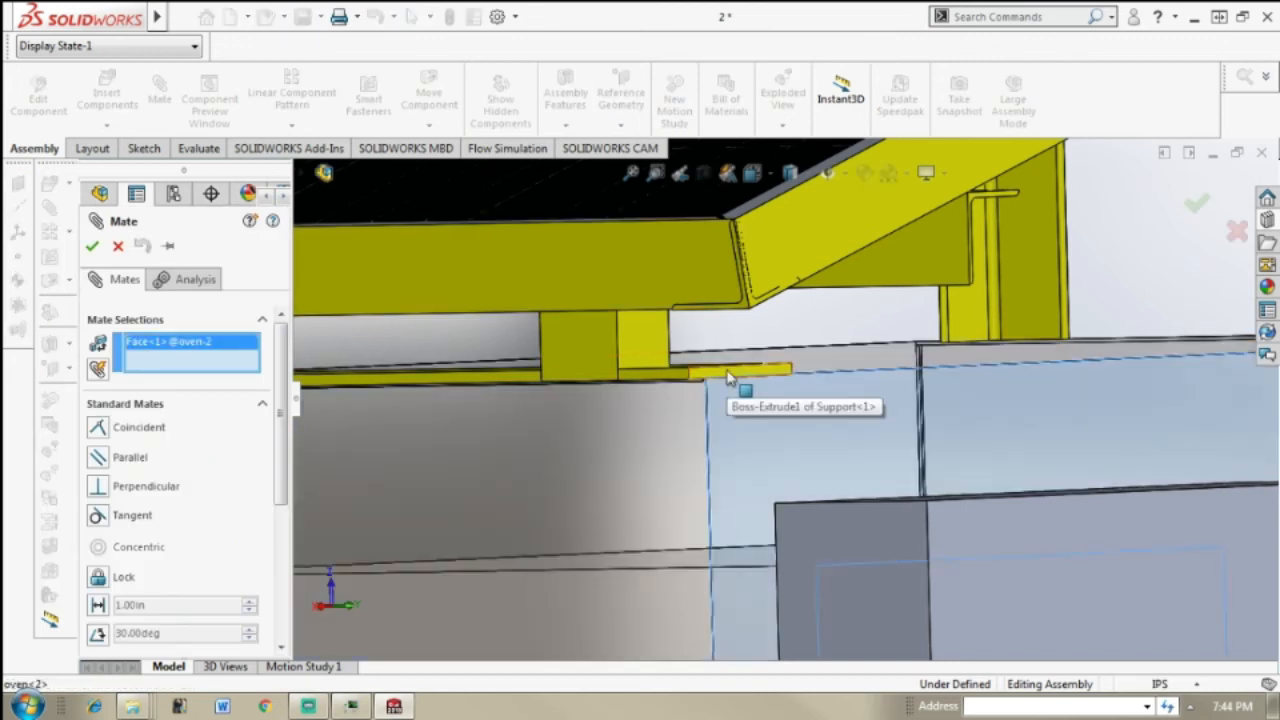
click(729, 378)
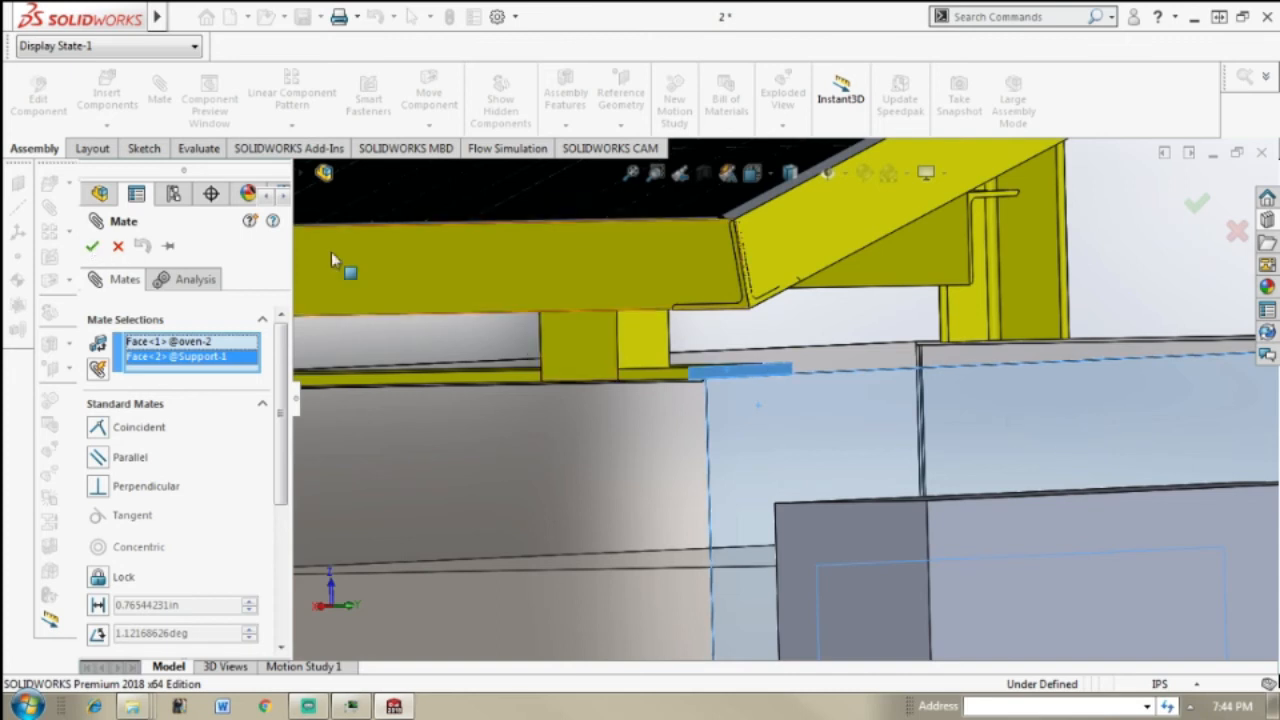
click(89, 250)
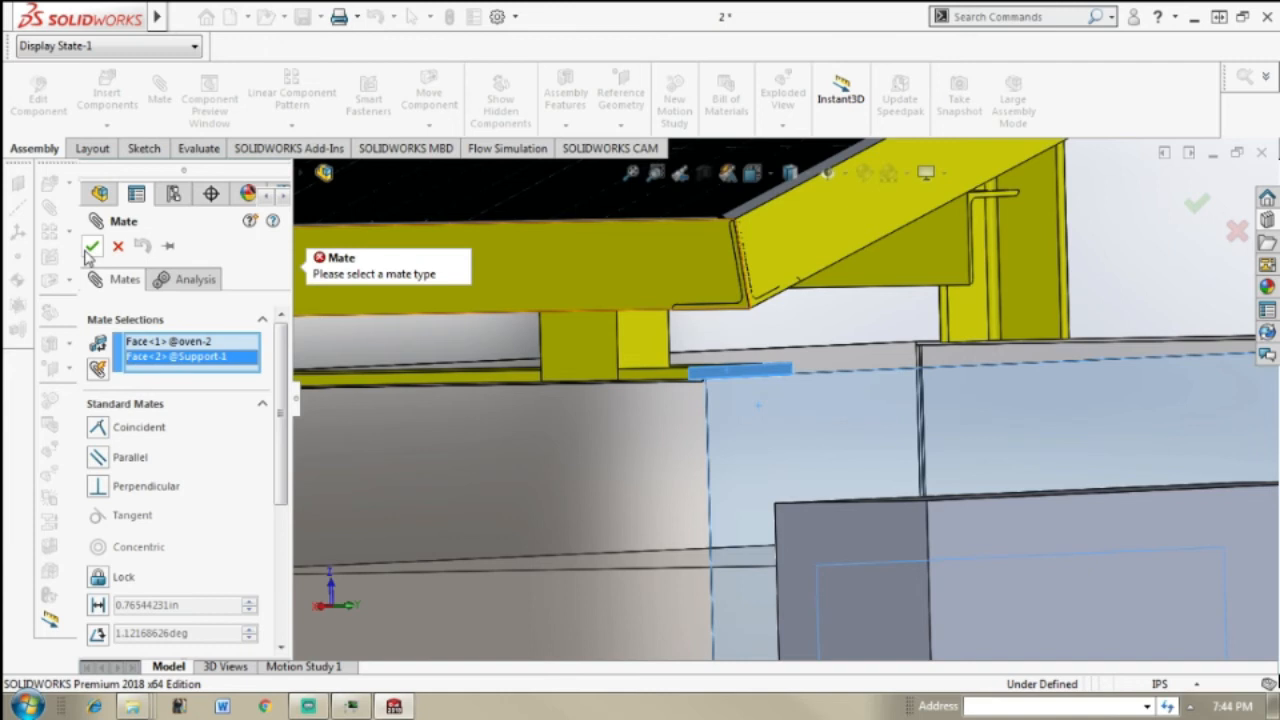
click(97, 427)
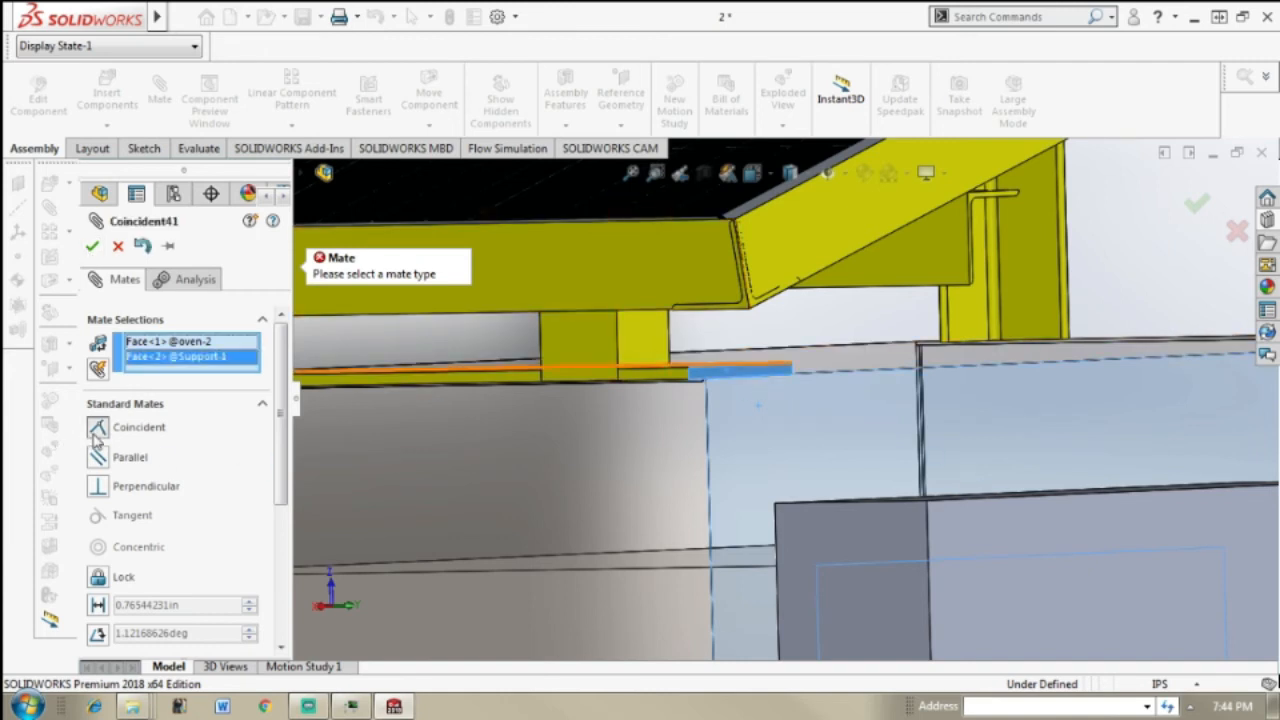
click(95, 246)
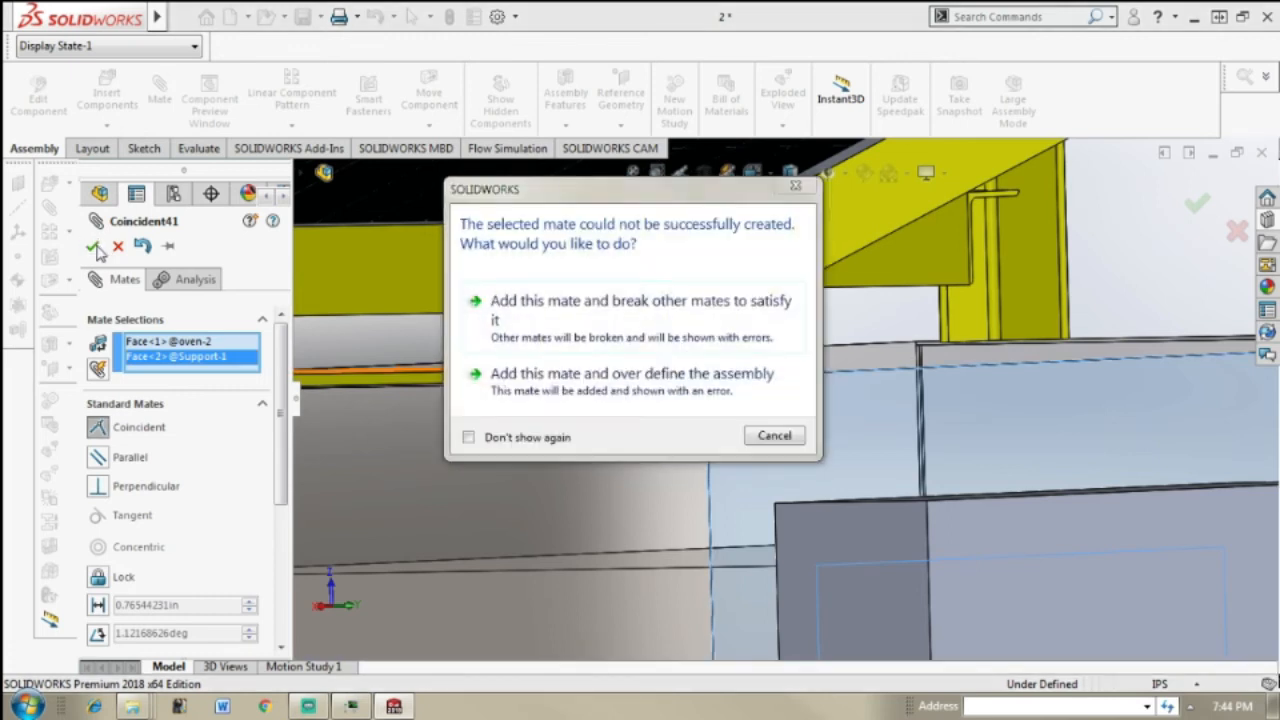
click(774, 435)
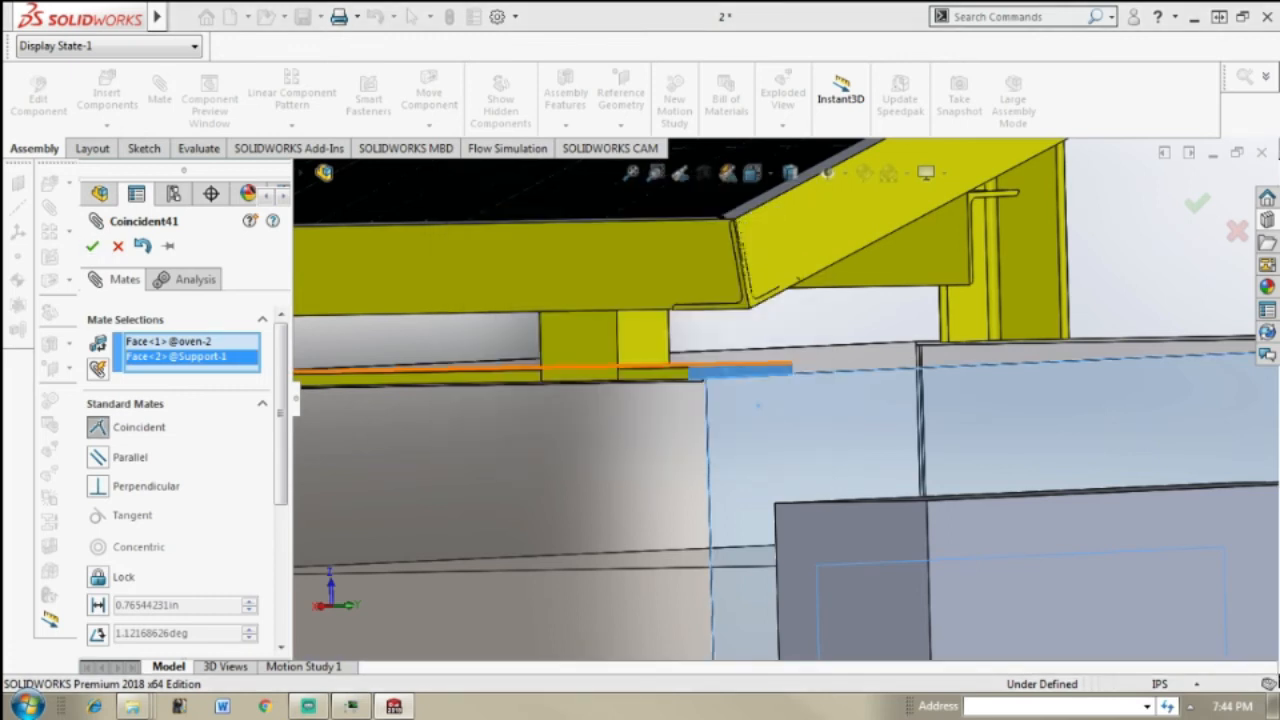
click(1235, 238)
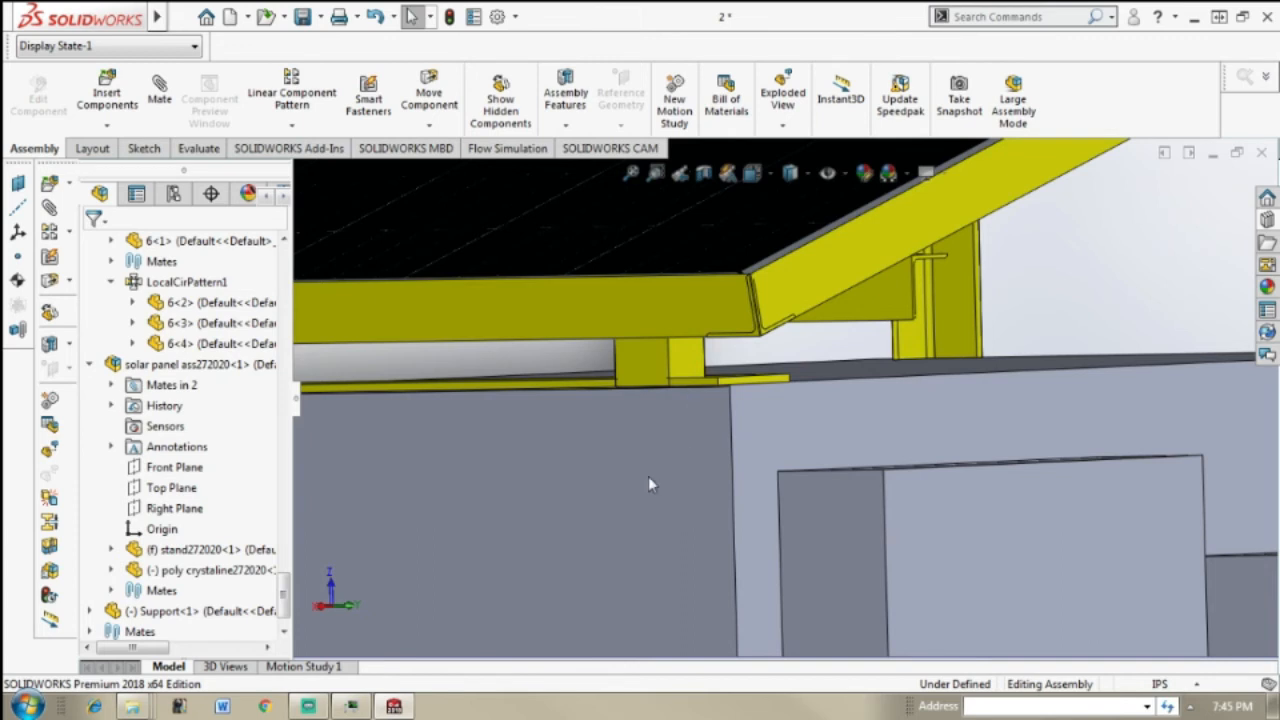
Step: Collapse the solar panel subassembly and the Exhaust fan in the feature tree
middle_drag(648, 475, 721, 466)
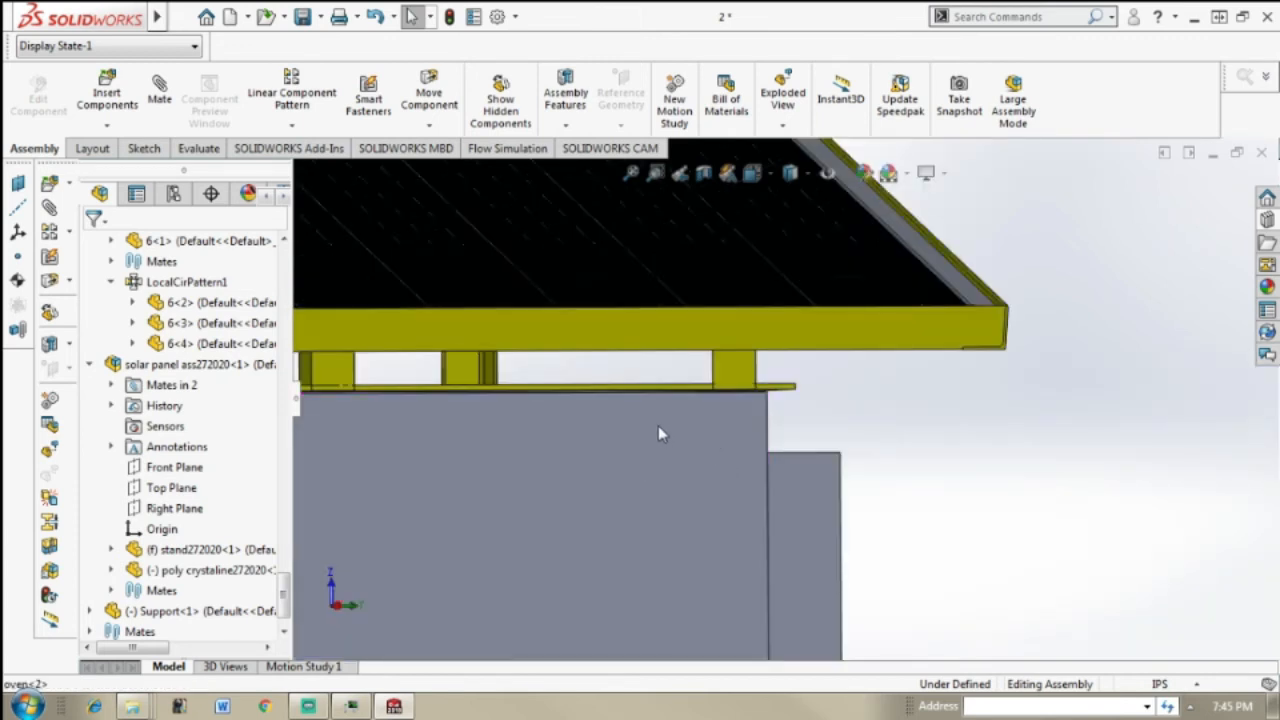
middle_drag(660, 435, 781, 427)
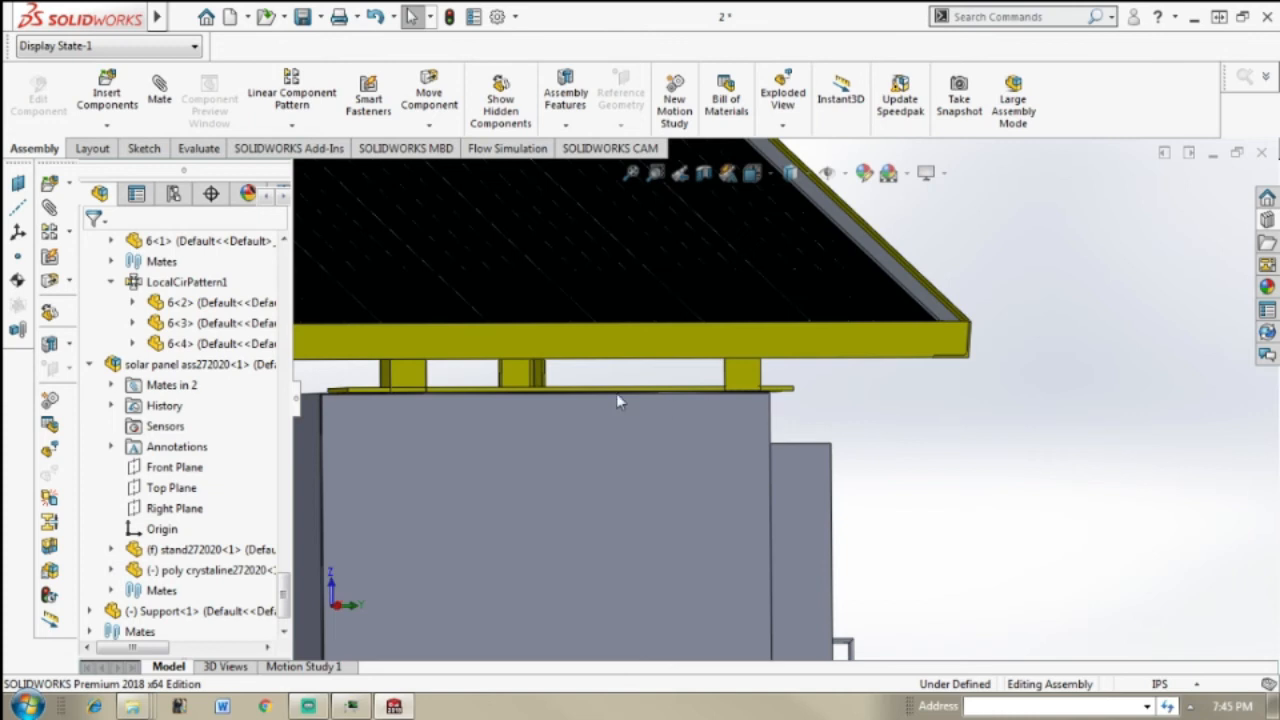
mouse_move(448, 461)
middle_down()
mouse_move(474, 466)
mouse_move(450, 450)
middle_up()
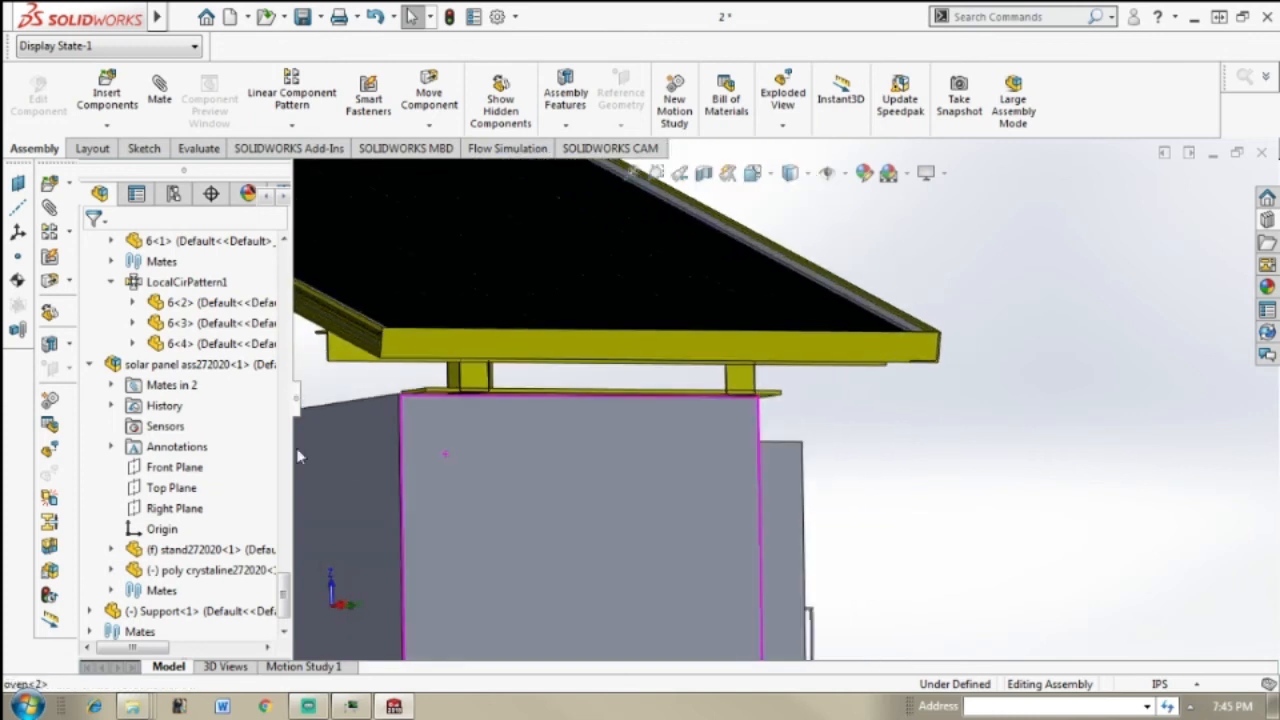
click(89, 365)
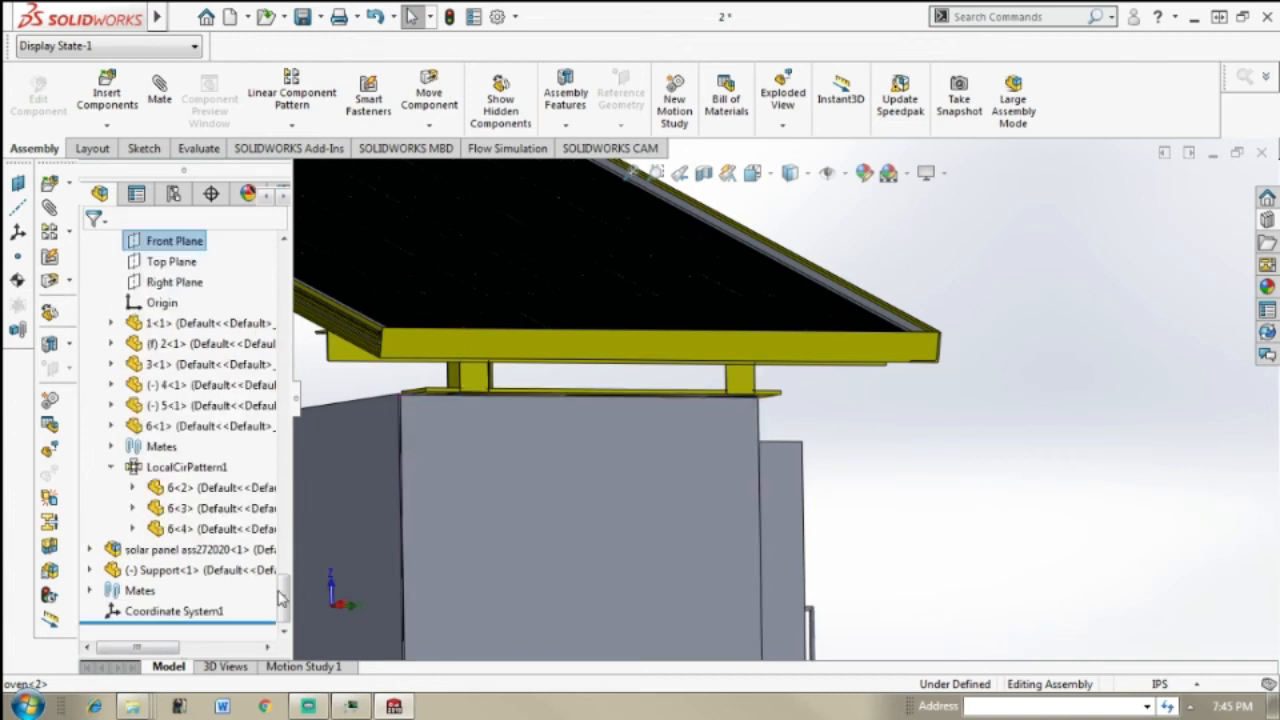
scroll(276, 565, up, 5)
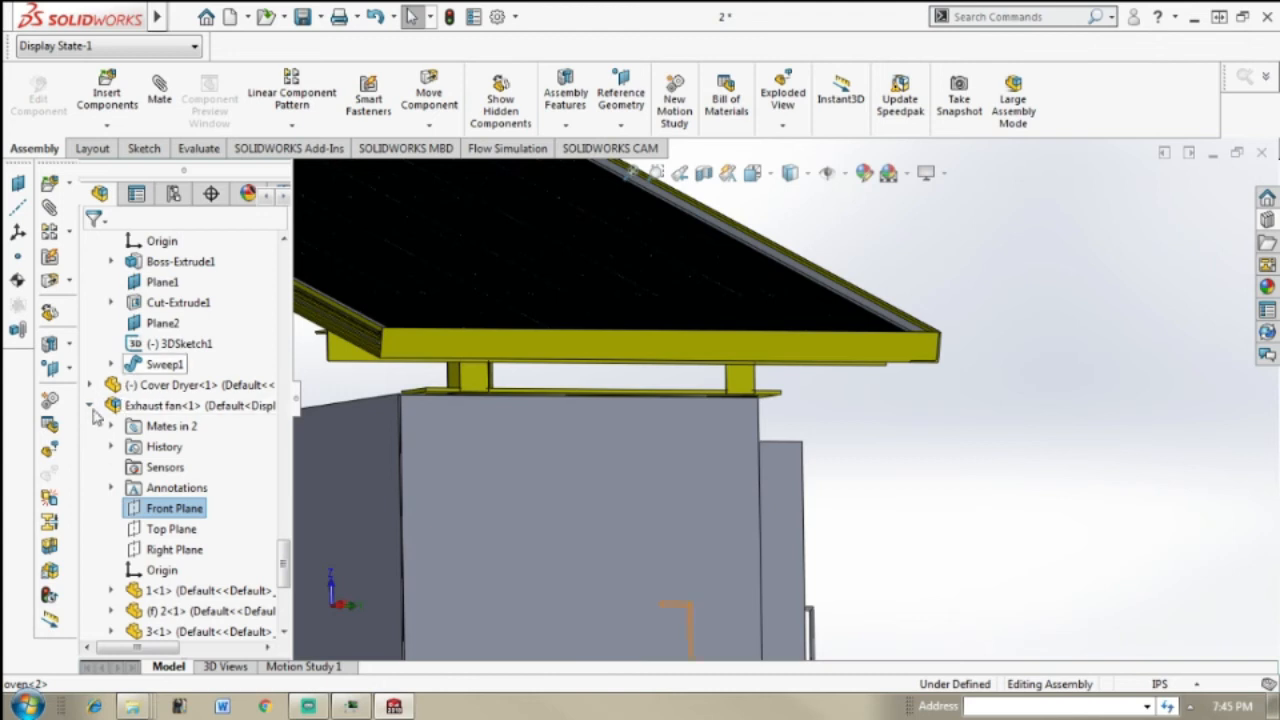
click(90, 406)
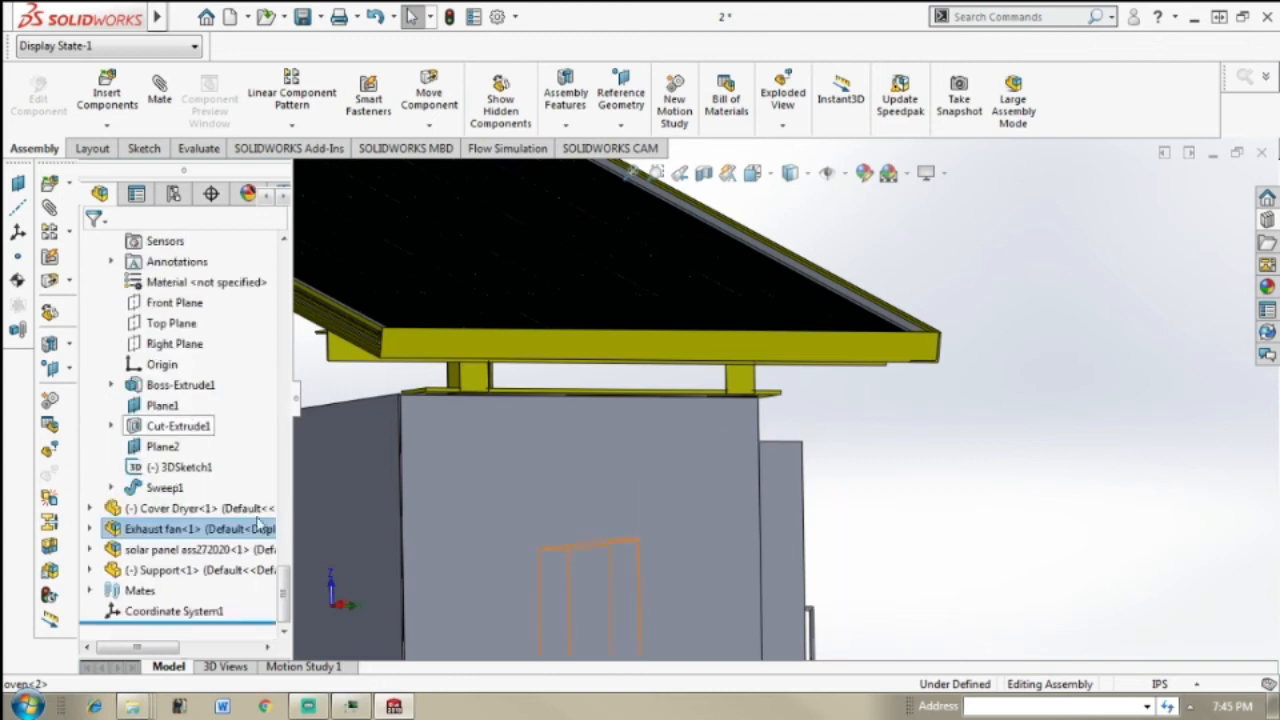
drag(283, 612, 304, 524)
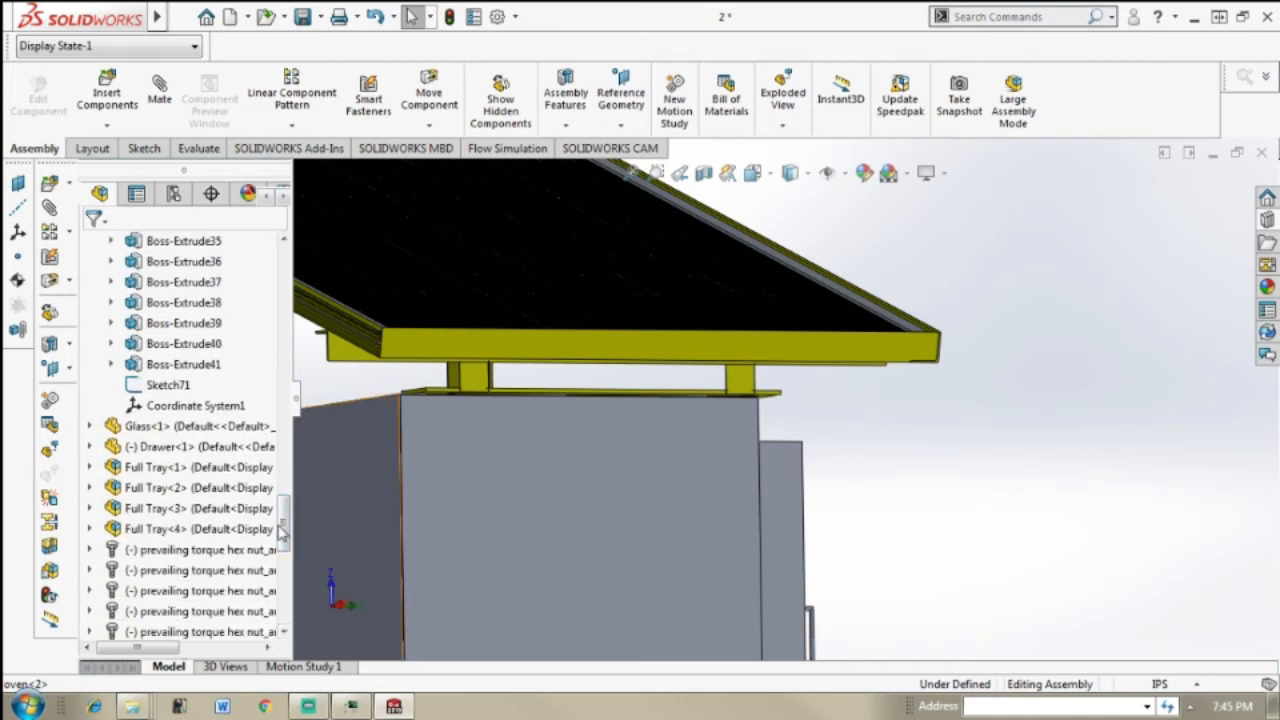
Step: Collapse the Cover Roaster and oven parts in the feature tree
click(277, 509)
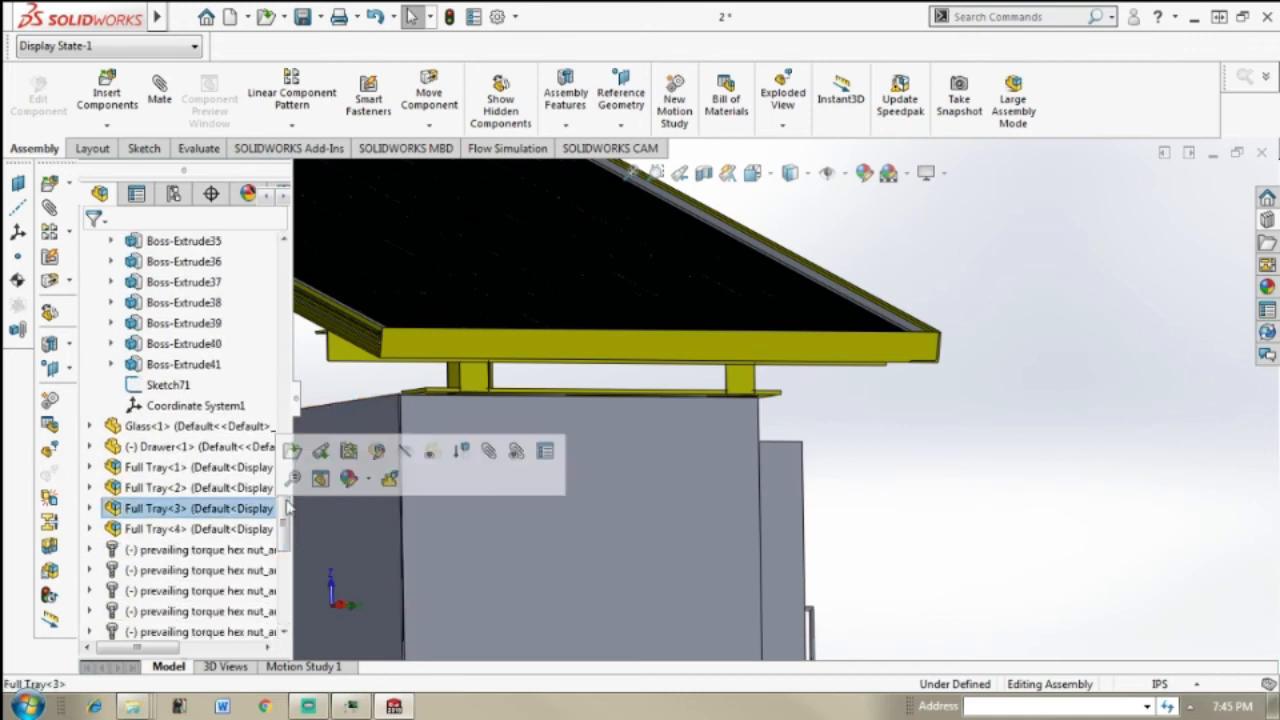
click(874, 464)
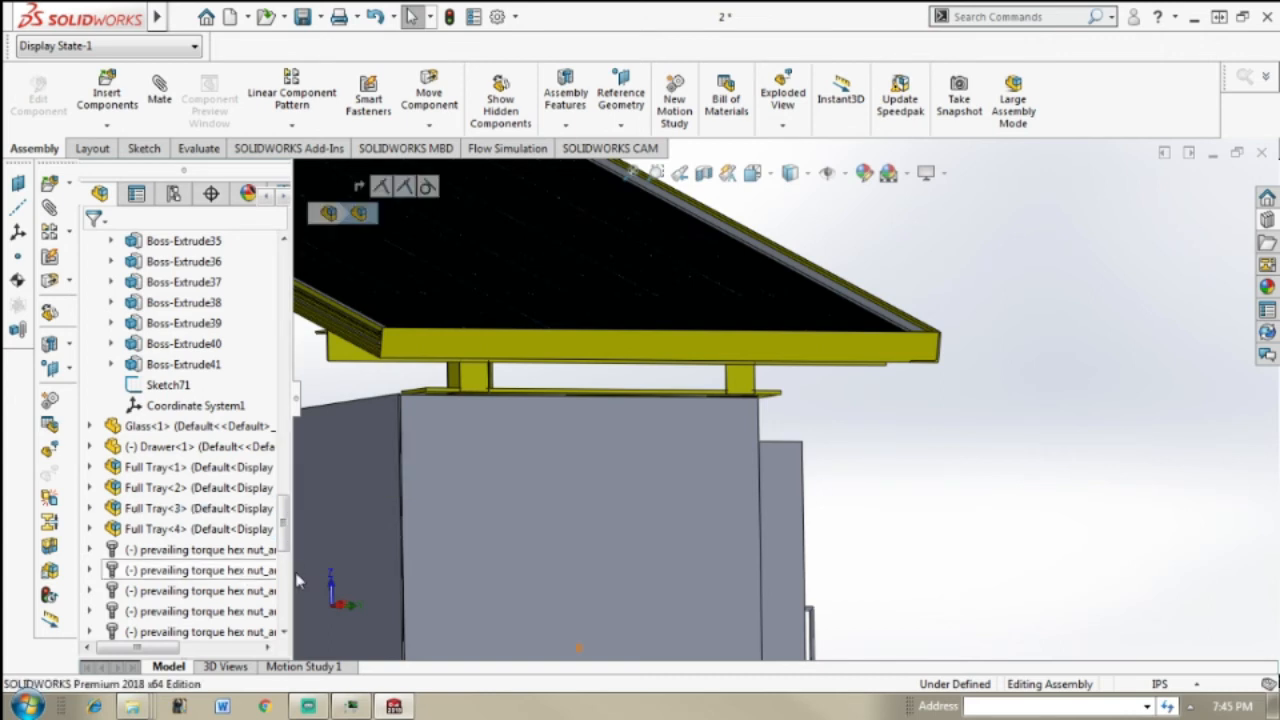
drag(286, 531, 287, 577)
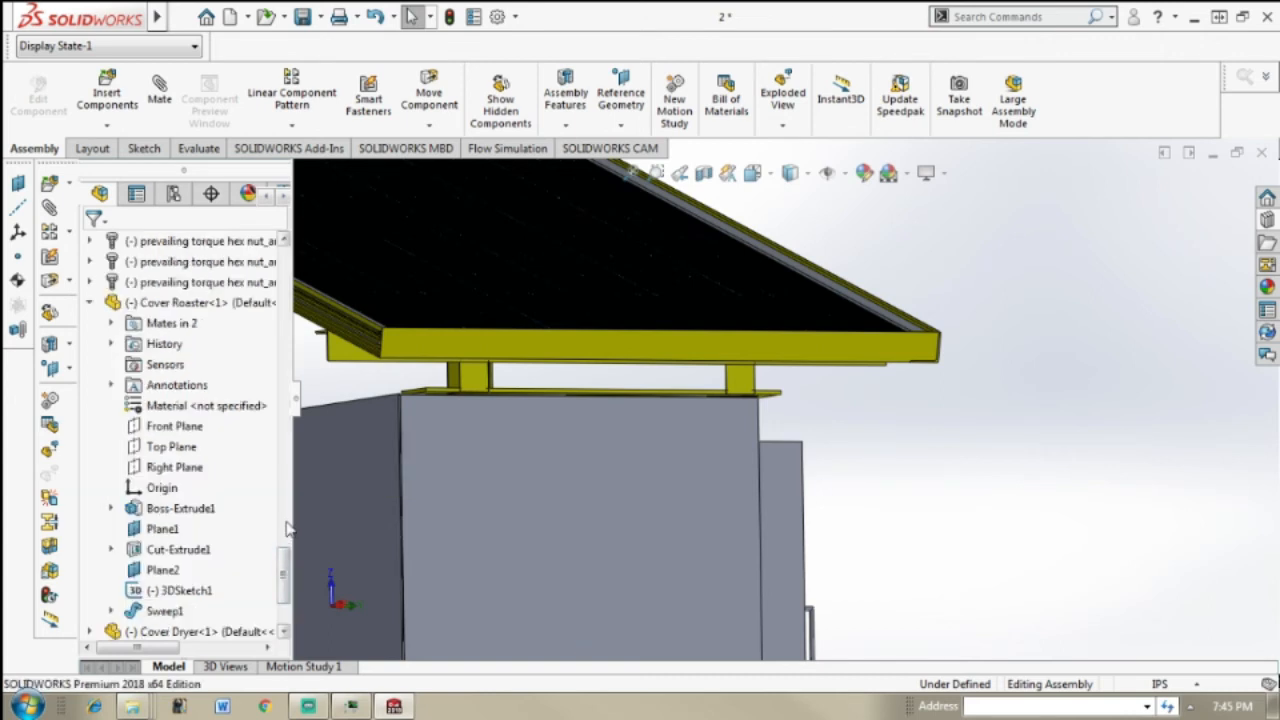
click(90, 303)
mouse_move(284, 590)
mouse_down()
mouse_move(306, 479)
mouse_move(294, 288)
mouse_up()
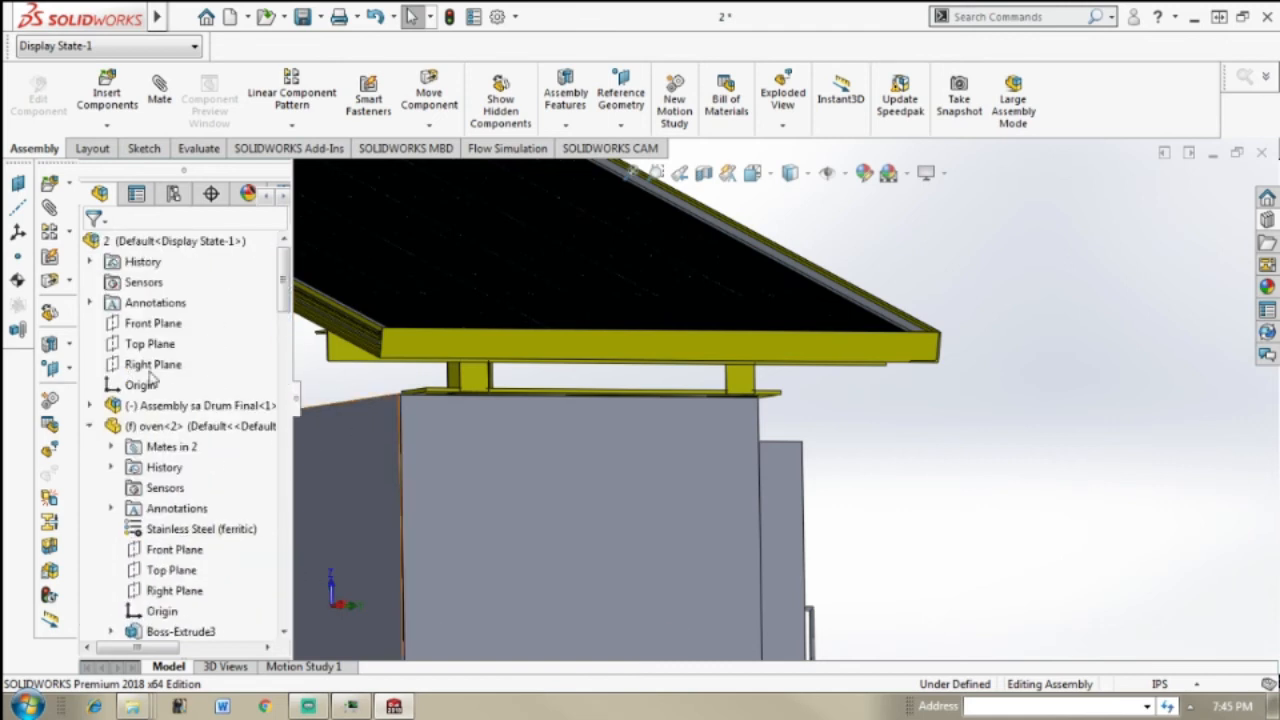
click(89, 426)
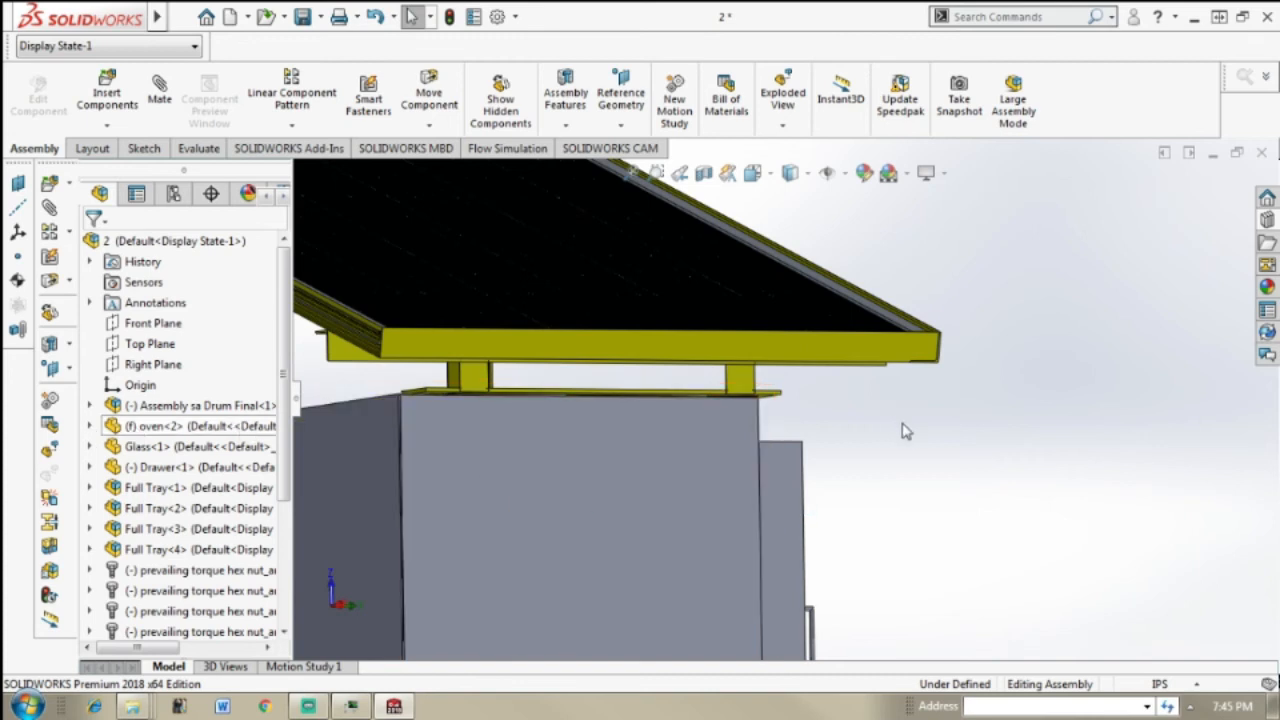
drag(284, 356, 315, 515)
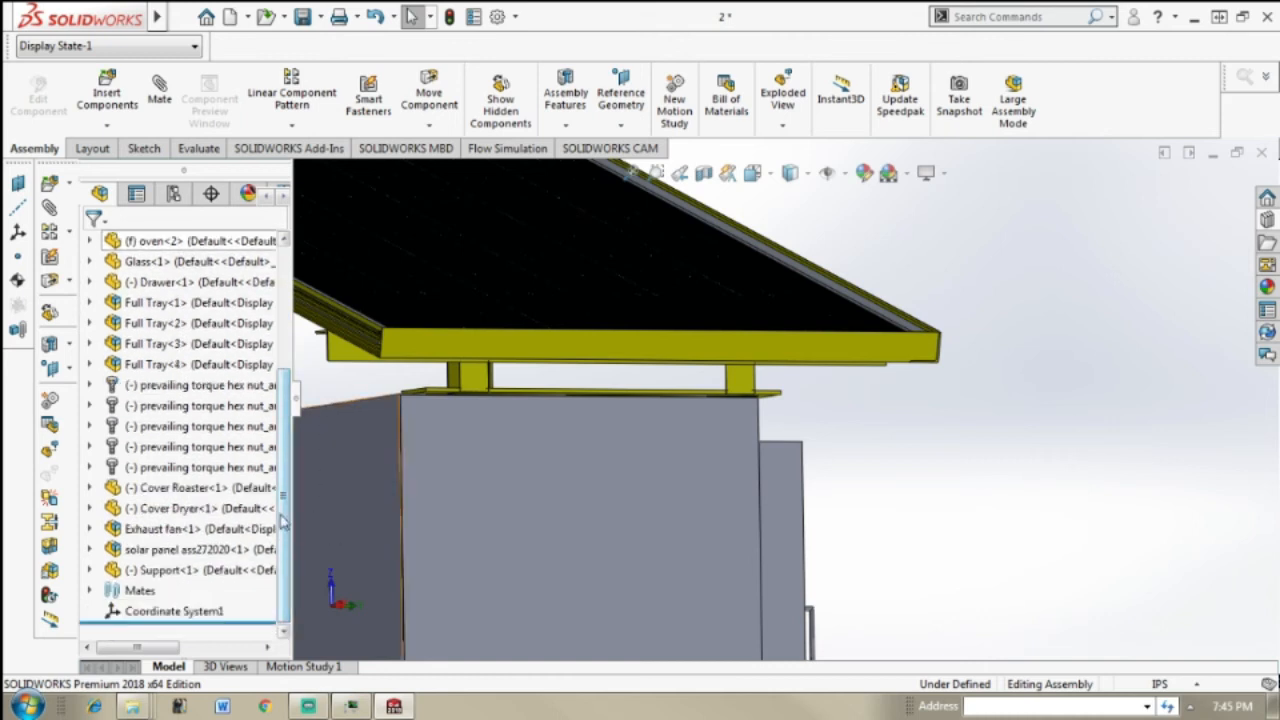
Step: Expand the Support's own mates and delete its Coincident mate with the oven's top face
click(143, 572)
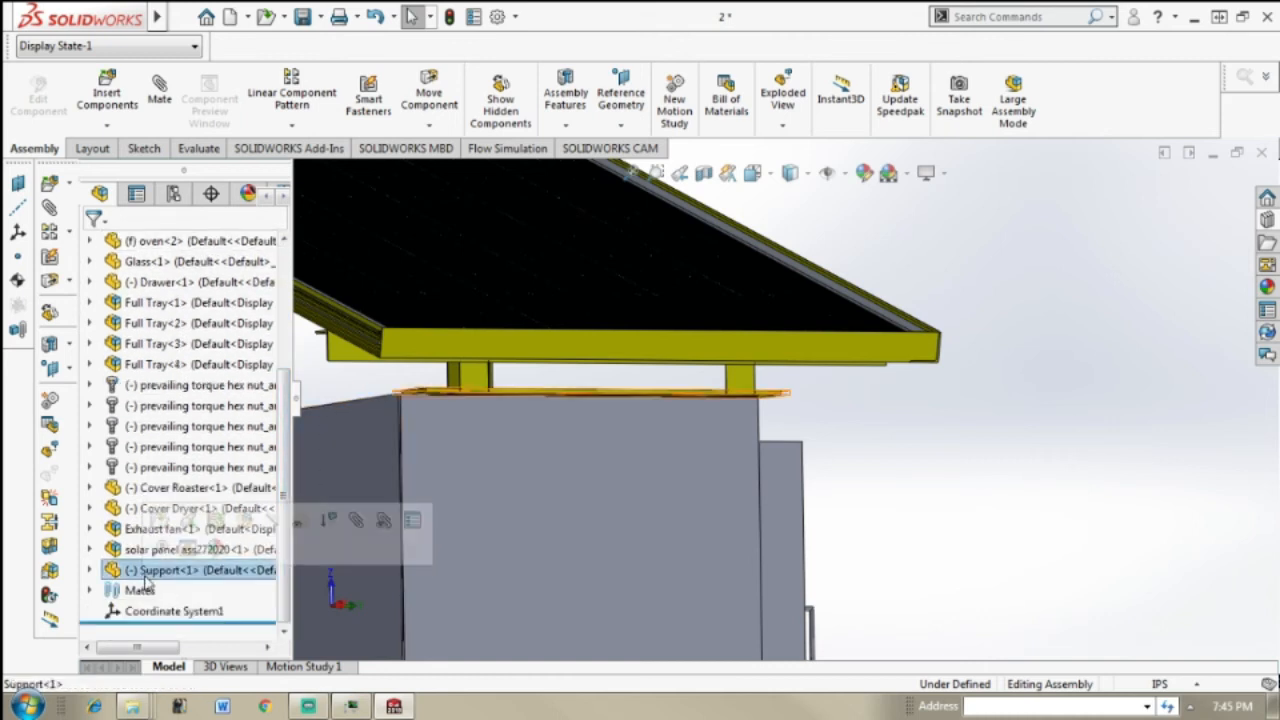
click(90, 590)
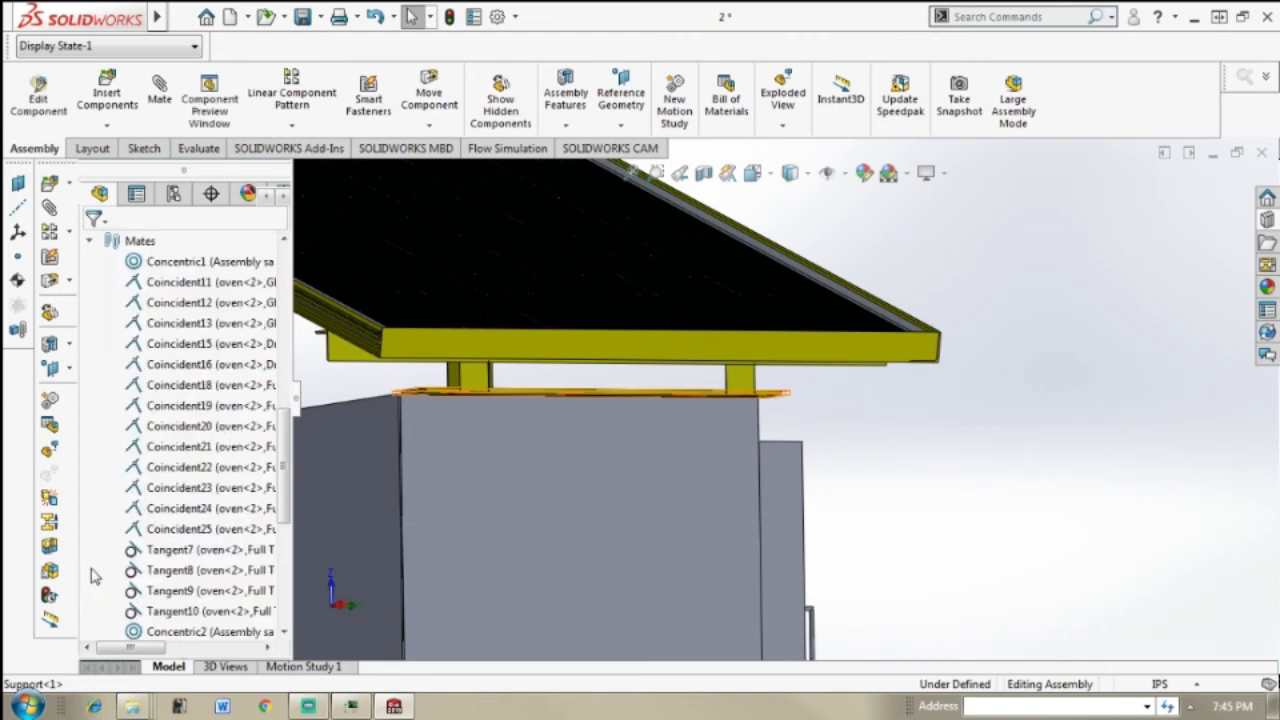
click(90, 242)
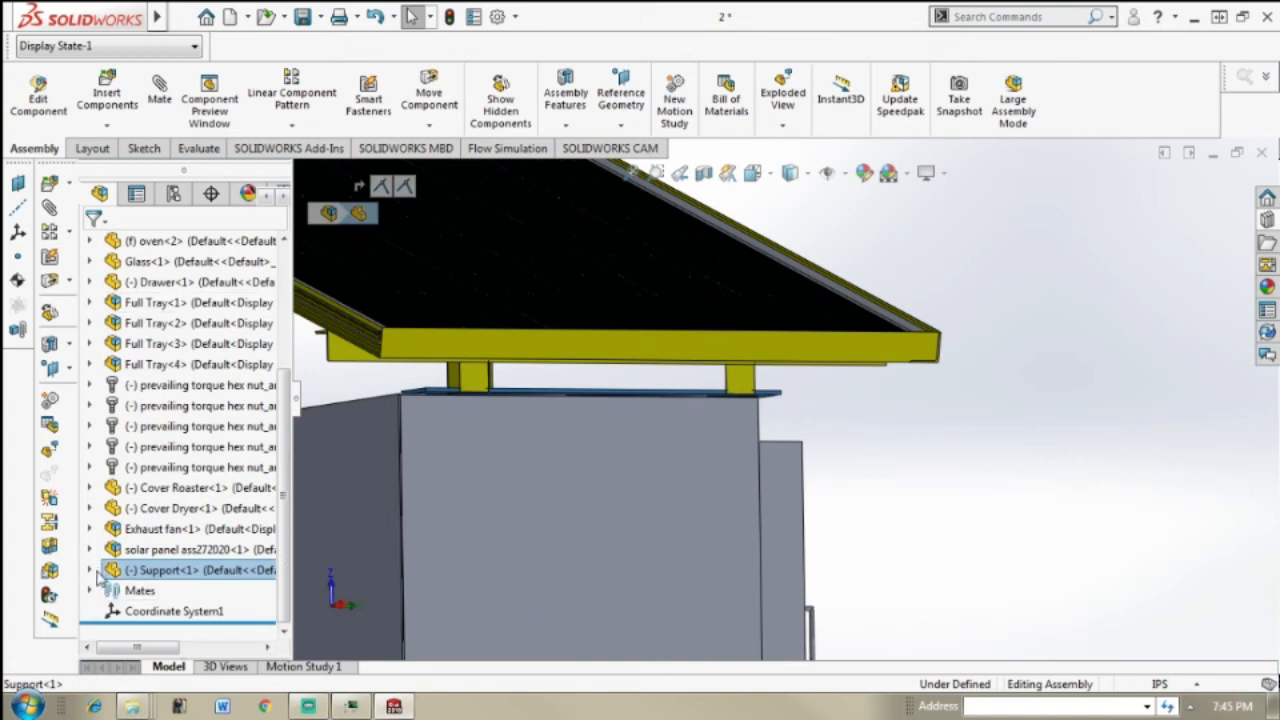
click(91, 571)
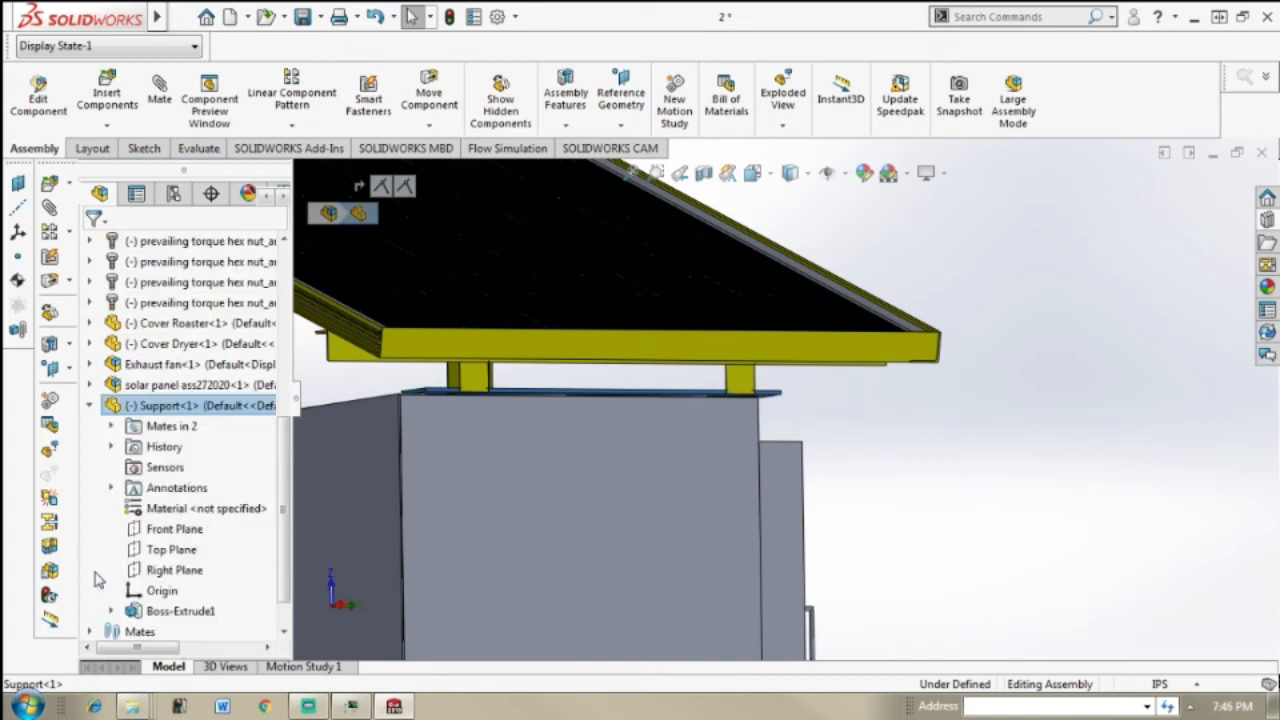
click(111, 426)
click(200, 448)
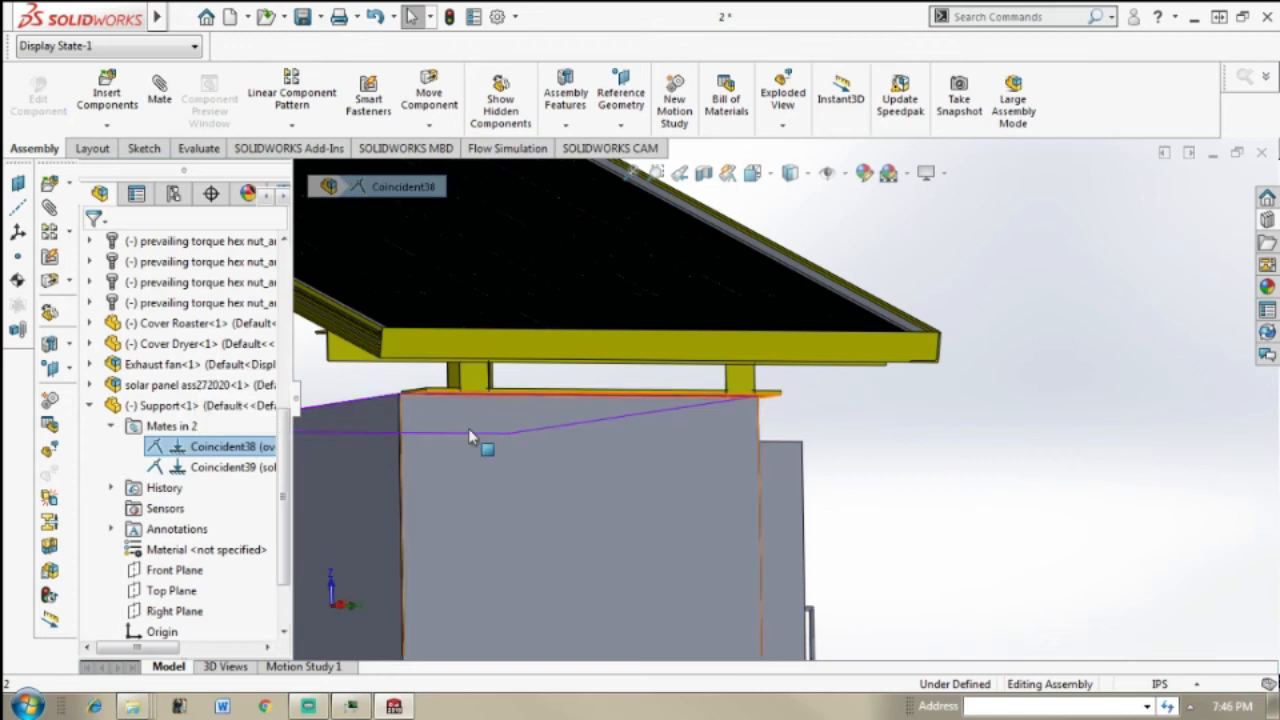
key(Delete)
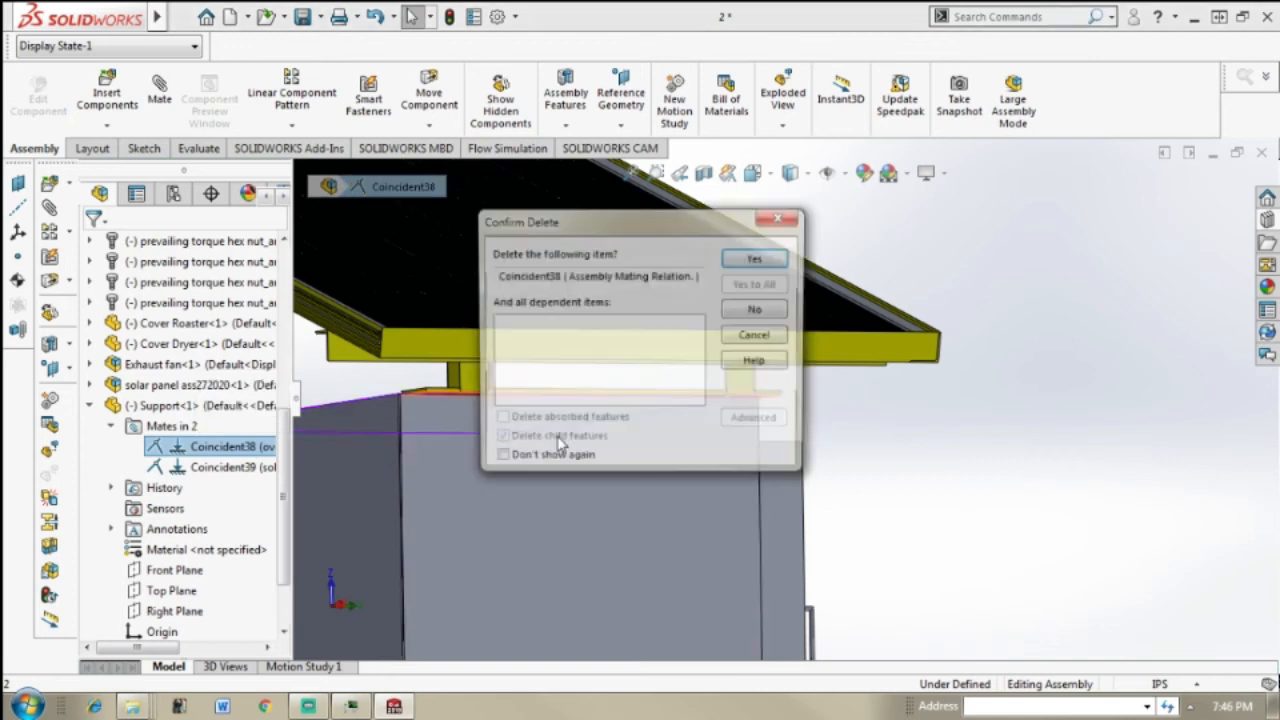
key(Escape)
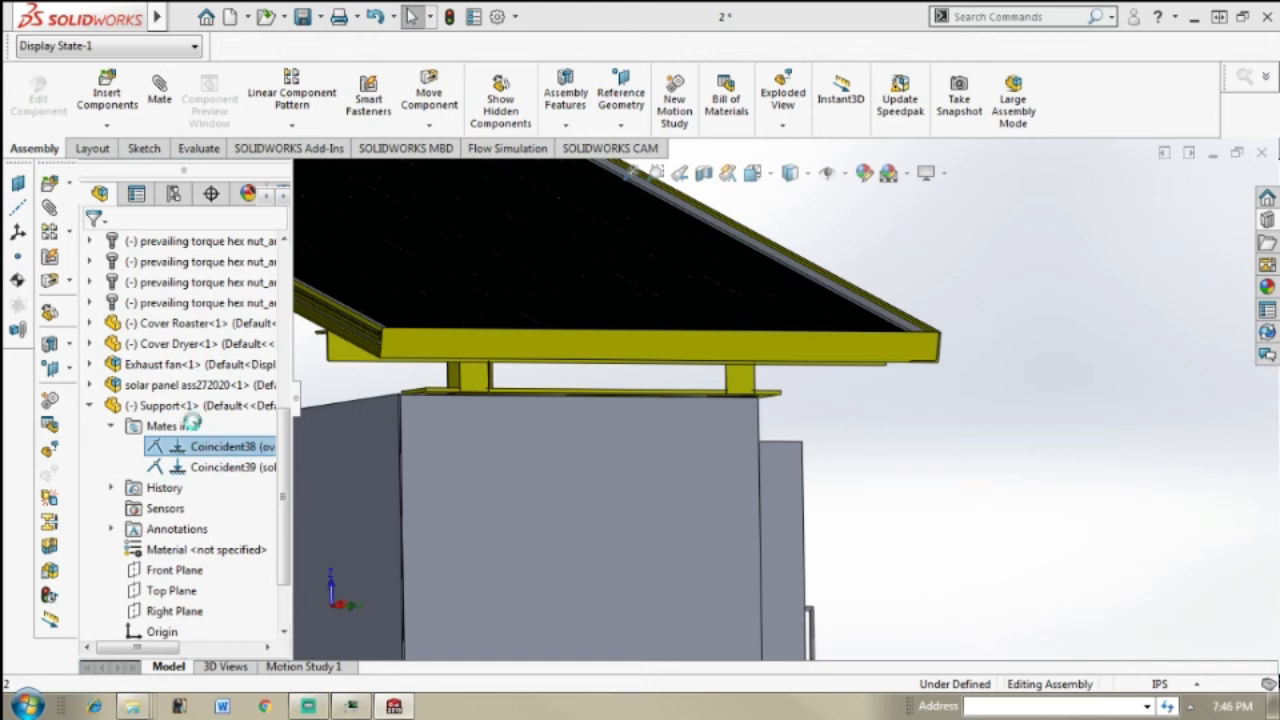
Step: Delete the Support's Coincident mate with the stand's short leg
click(185, 450)
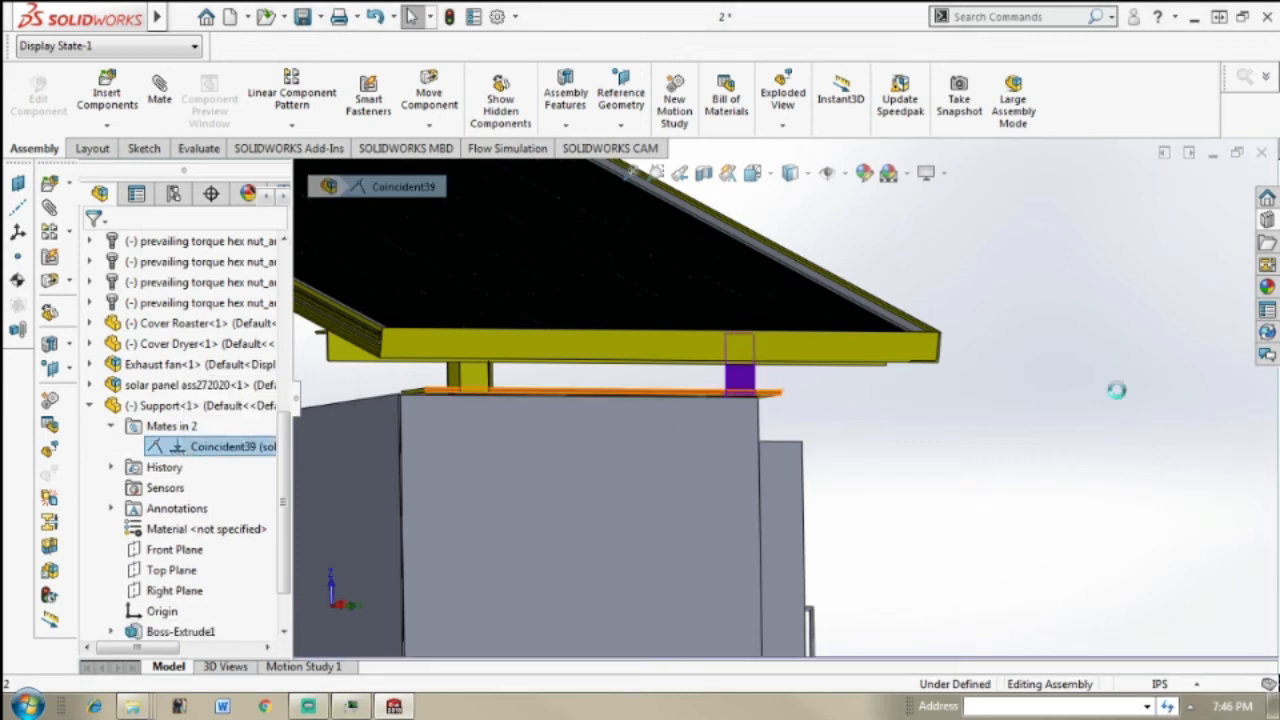
key(Delete)
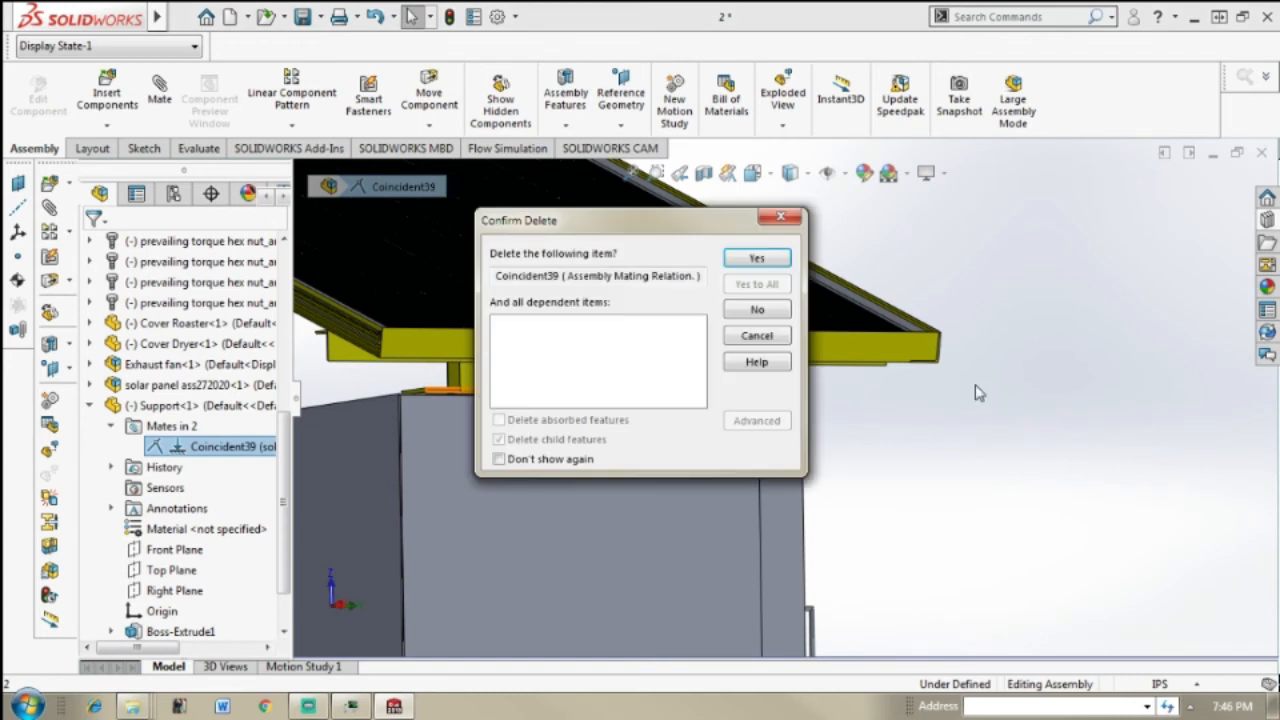
key(Return)
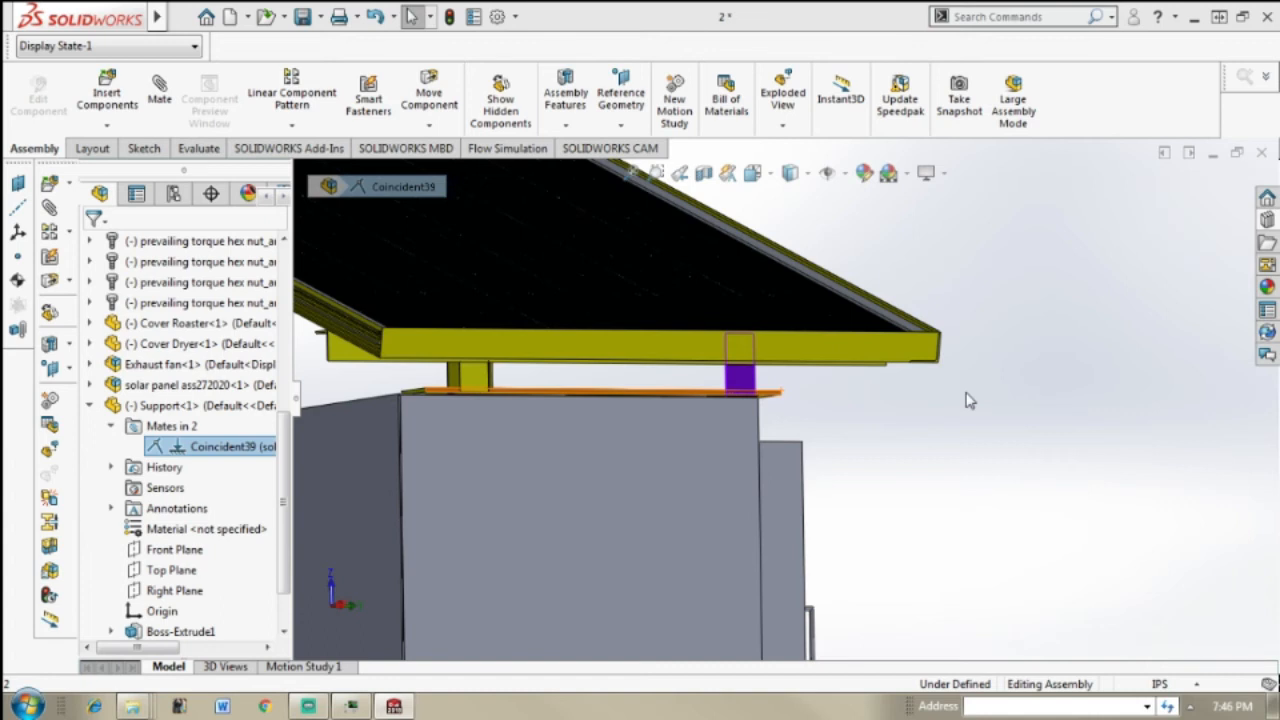
click(1052, 447)
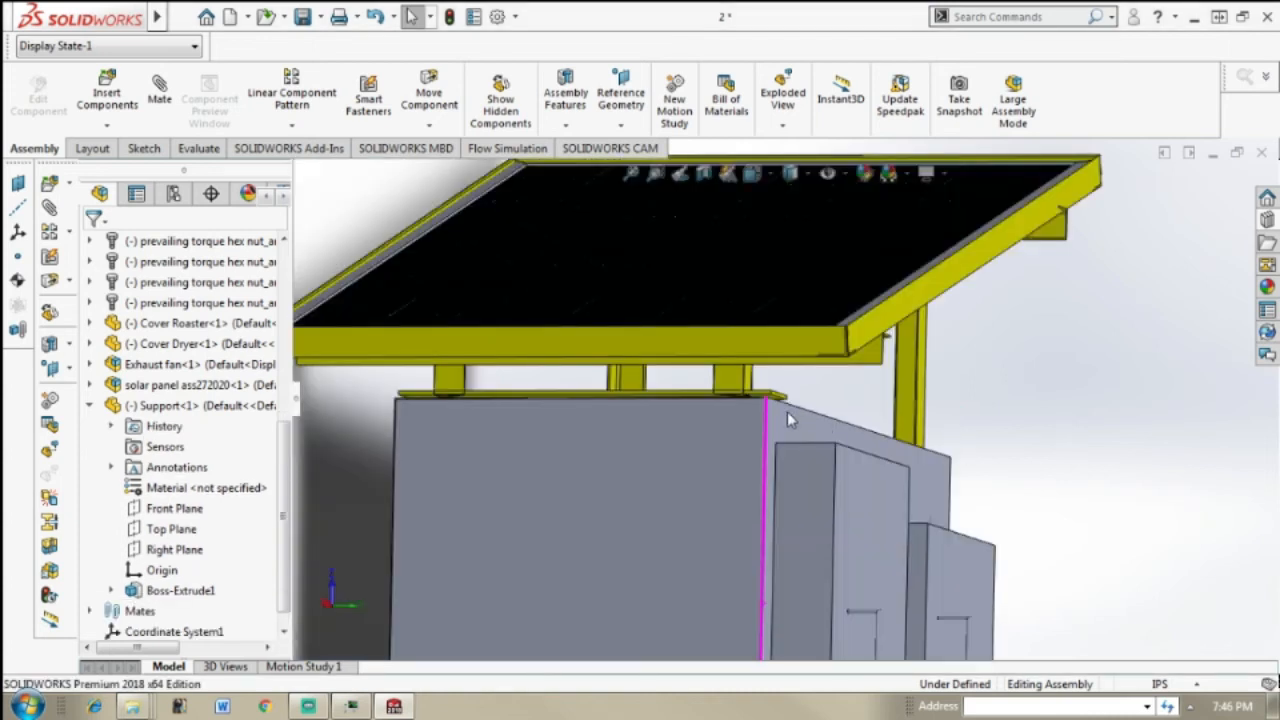
middle_drag(756, 413, 815, 428)
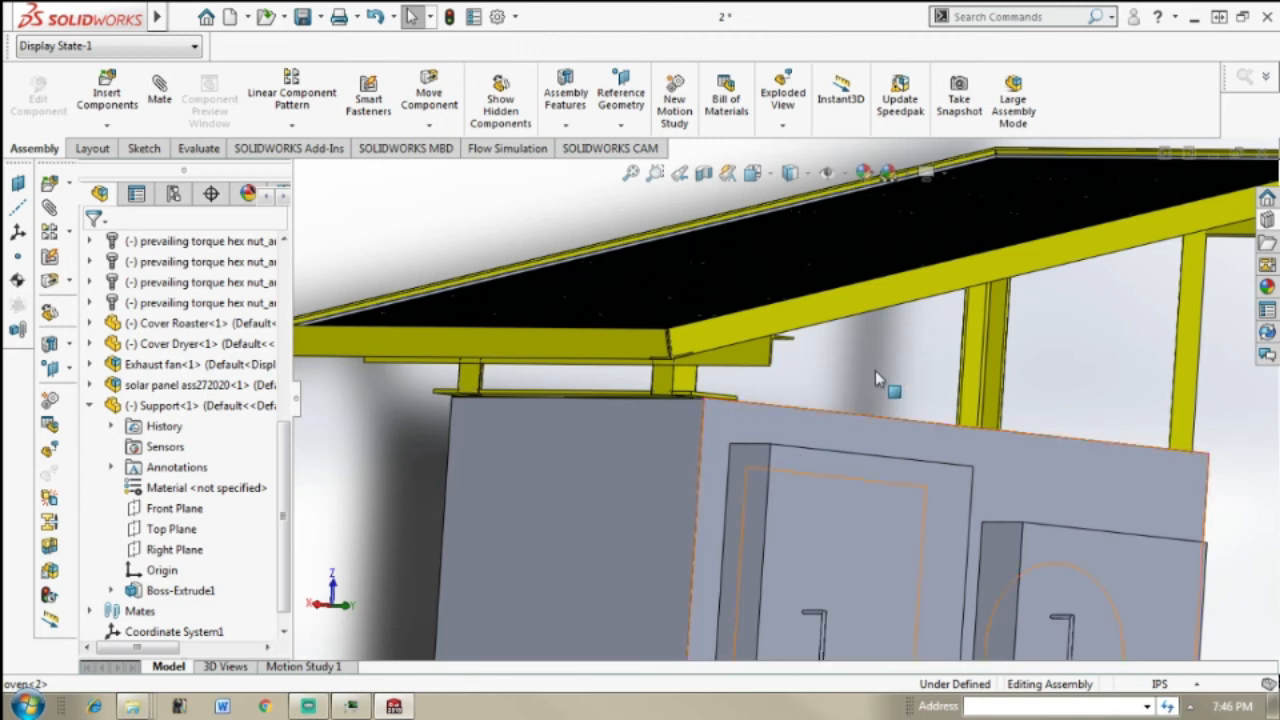
Step: Add a Coincident mate between the Support's end face and the oven's front face
scroll(875, 370, down, 1)
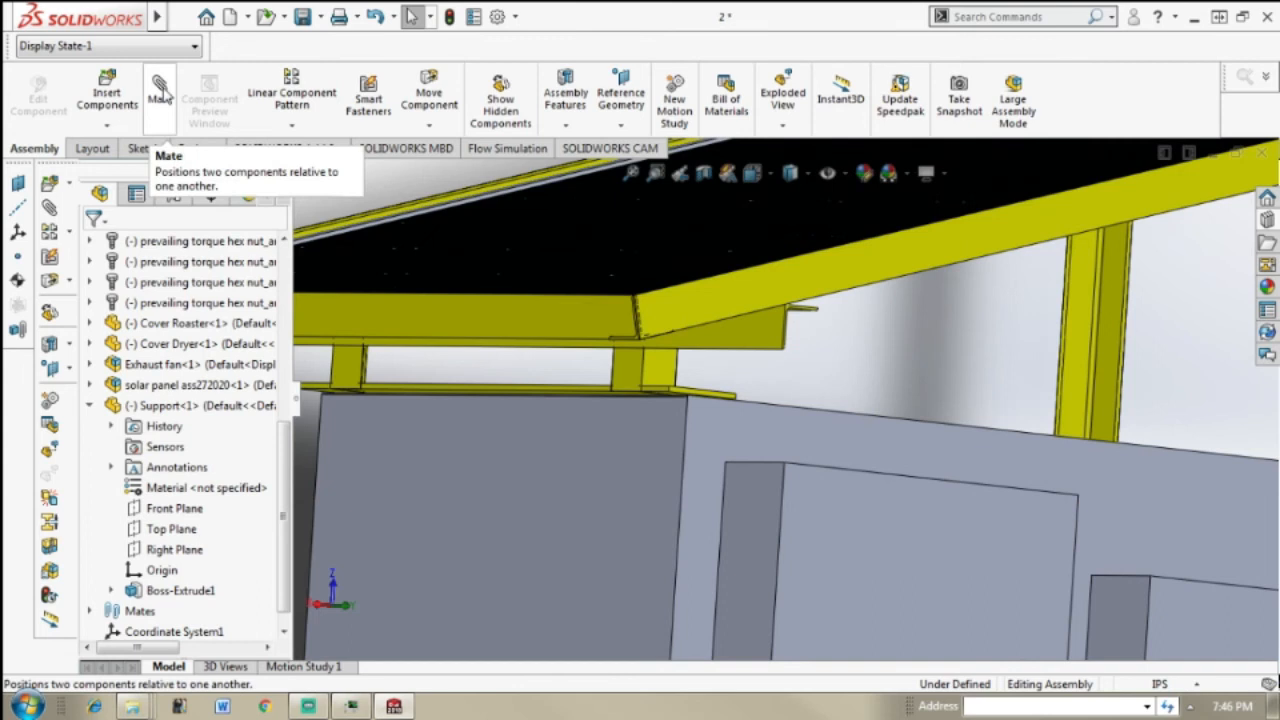
click(163, 95)
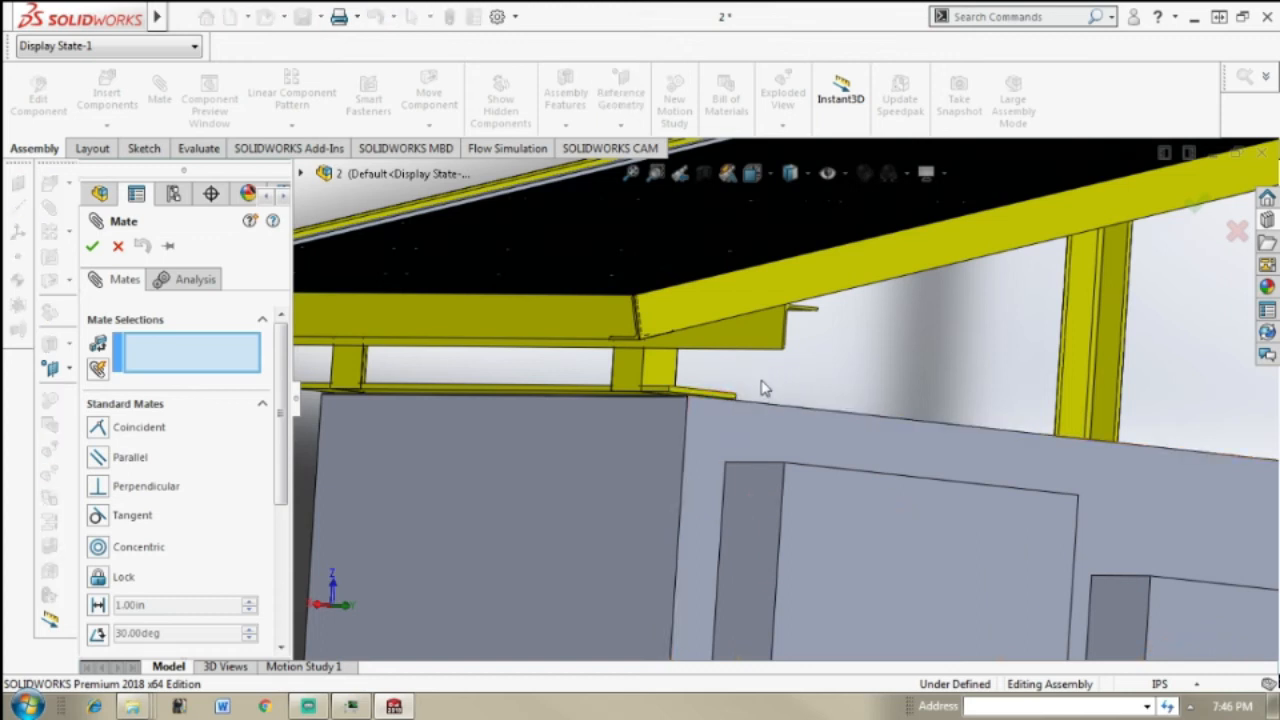
scroll(760, 388, down, 1)
scroll(707, 410, down, 1)
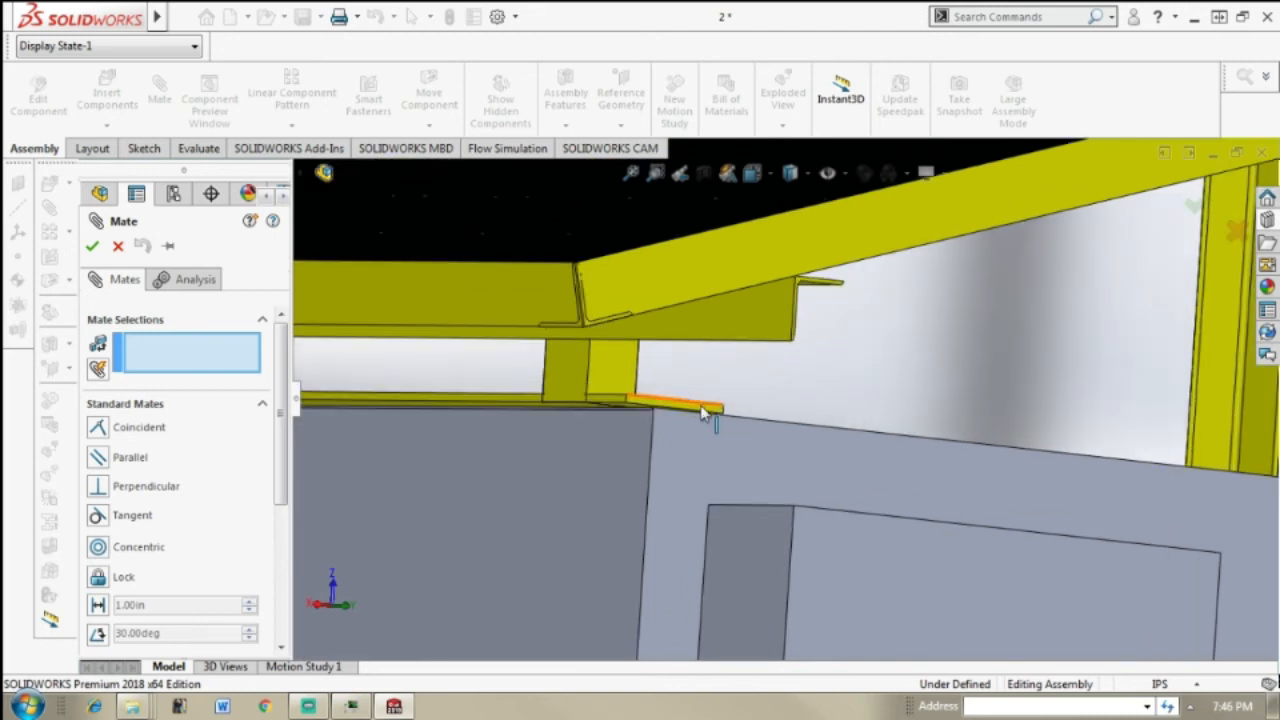
click(688, 442)
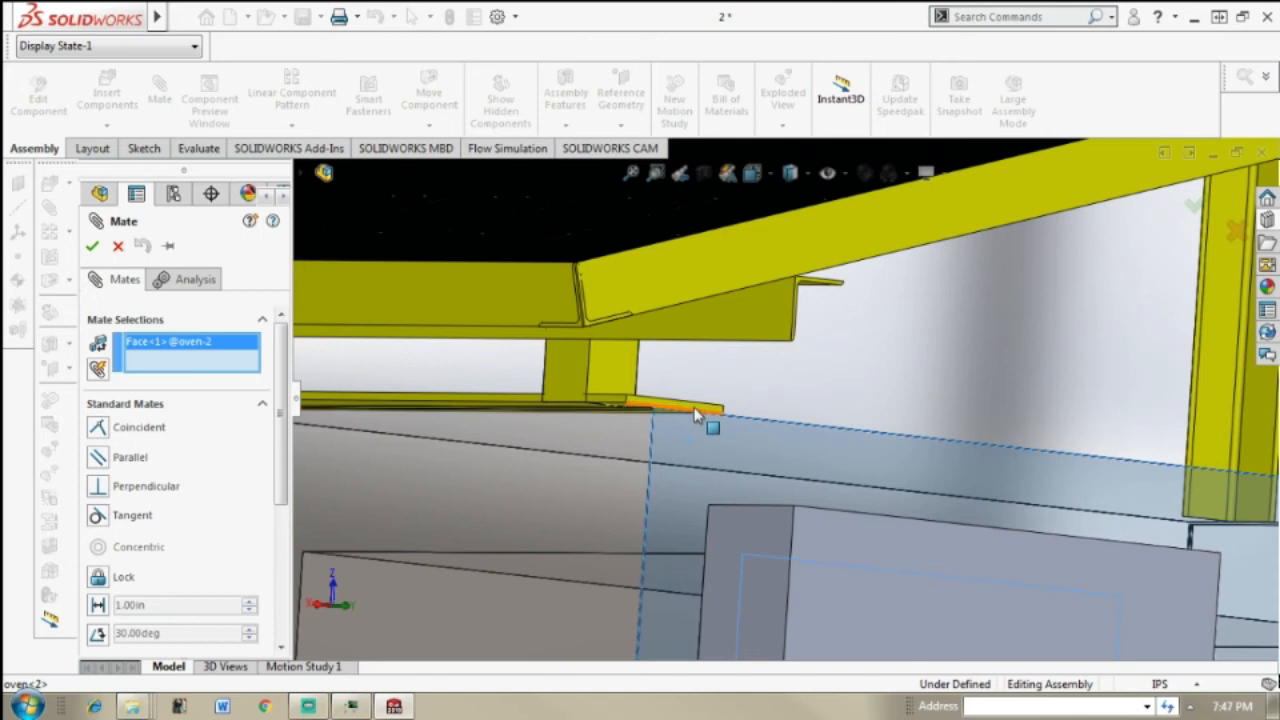
click(697, 413)
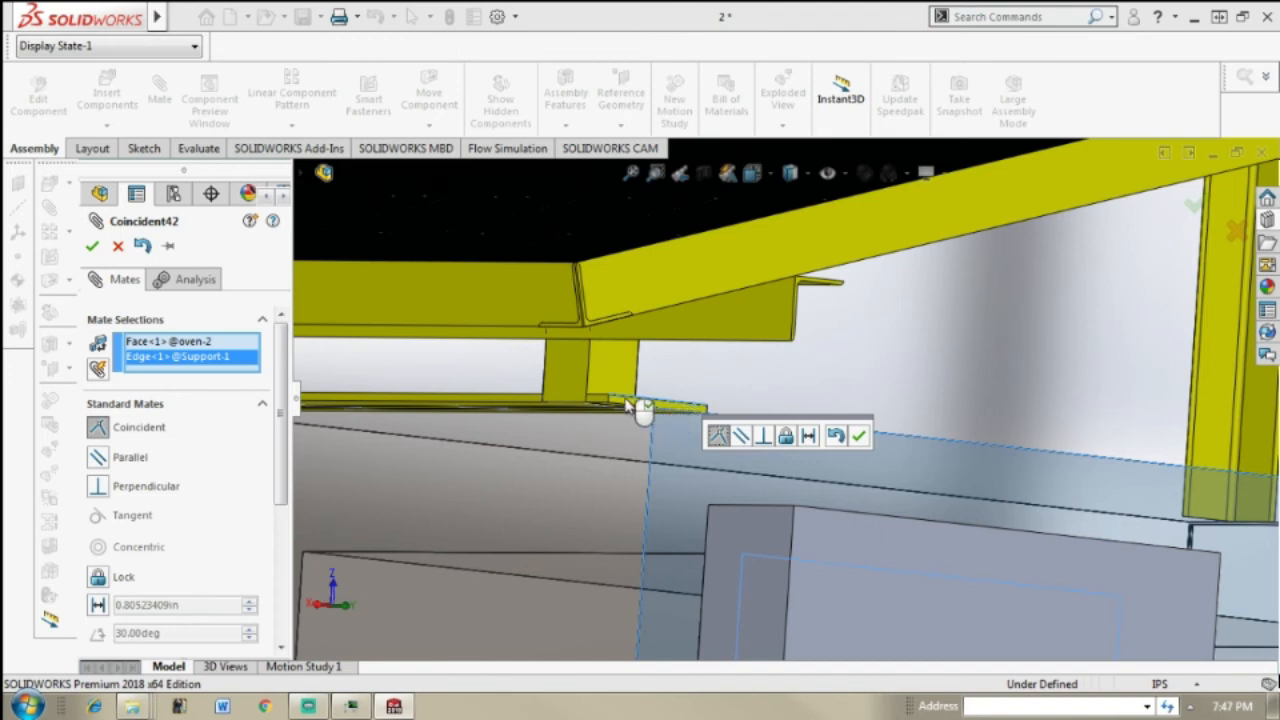
click(630, 406)
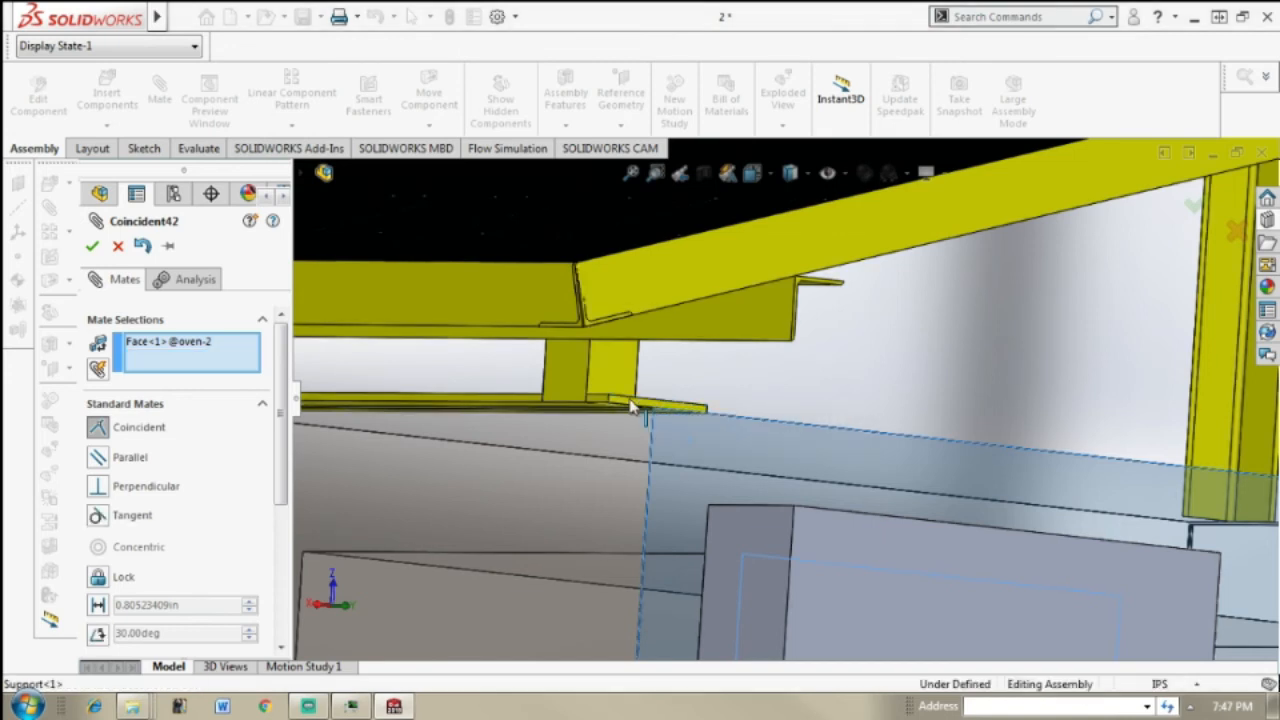
click(644, 409)
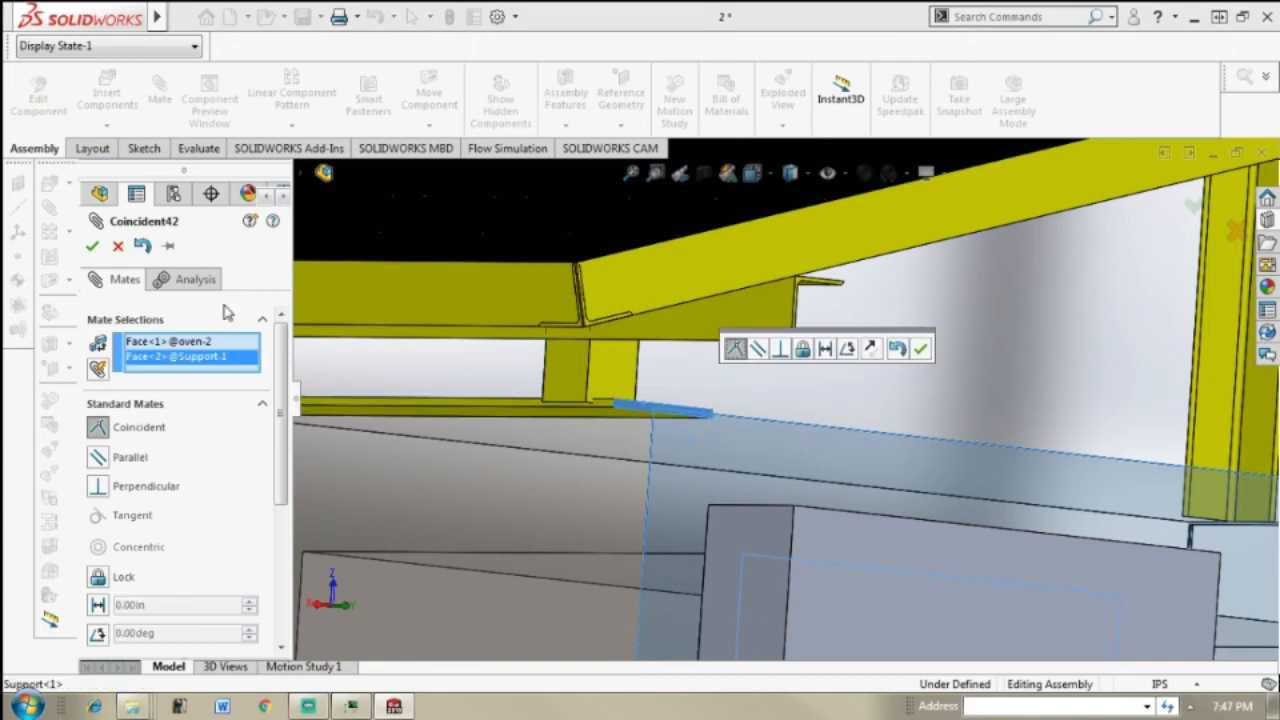
click(92, 249)
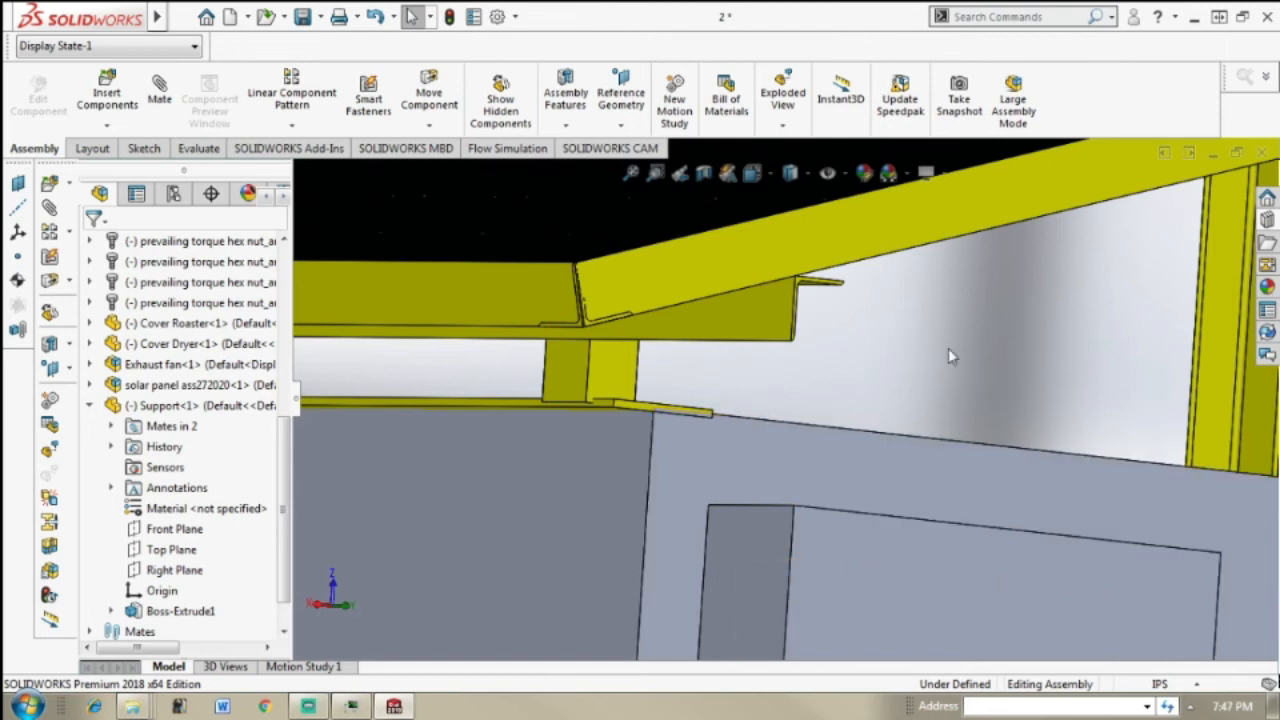
Step: Add a Coincident mate between the Support's underside and the oven's top face
key(f)
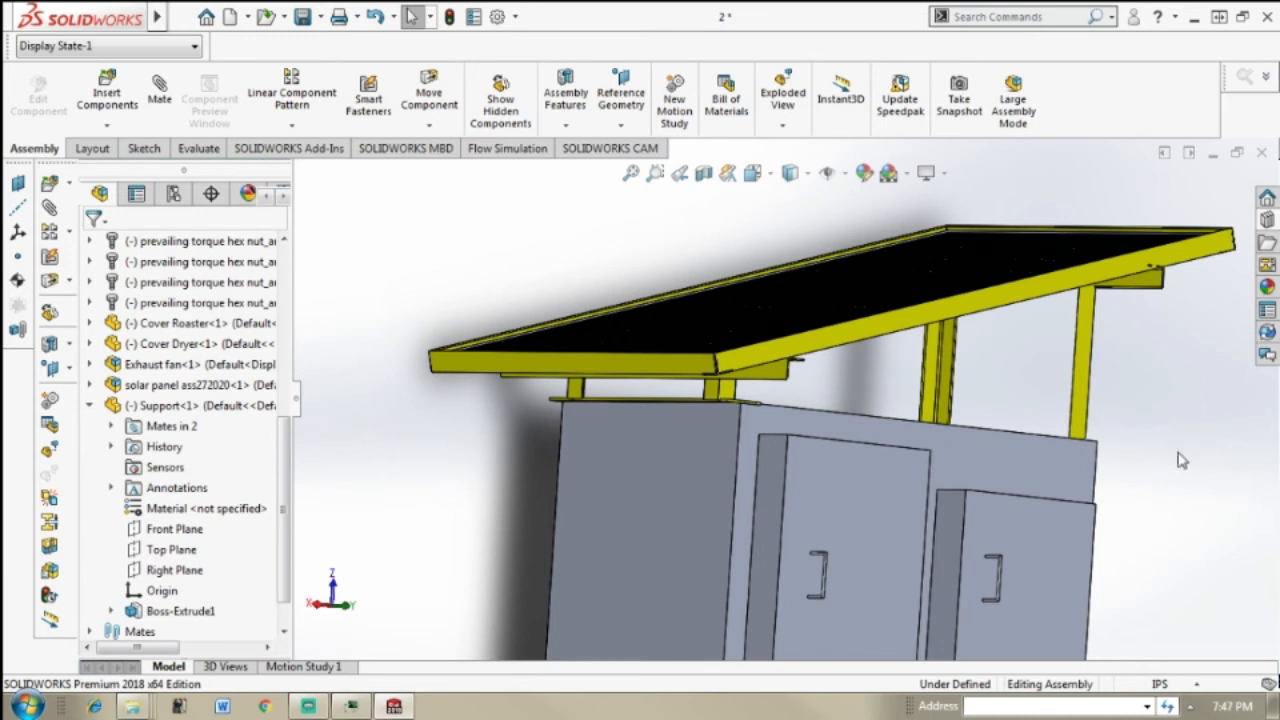
middle_drag(1210, 481, 720, 436)
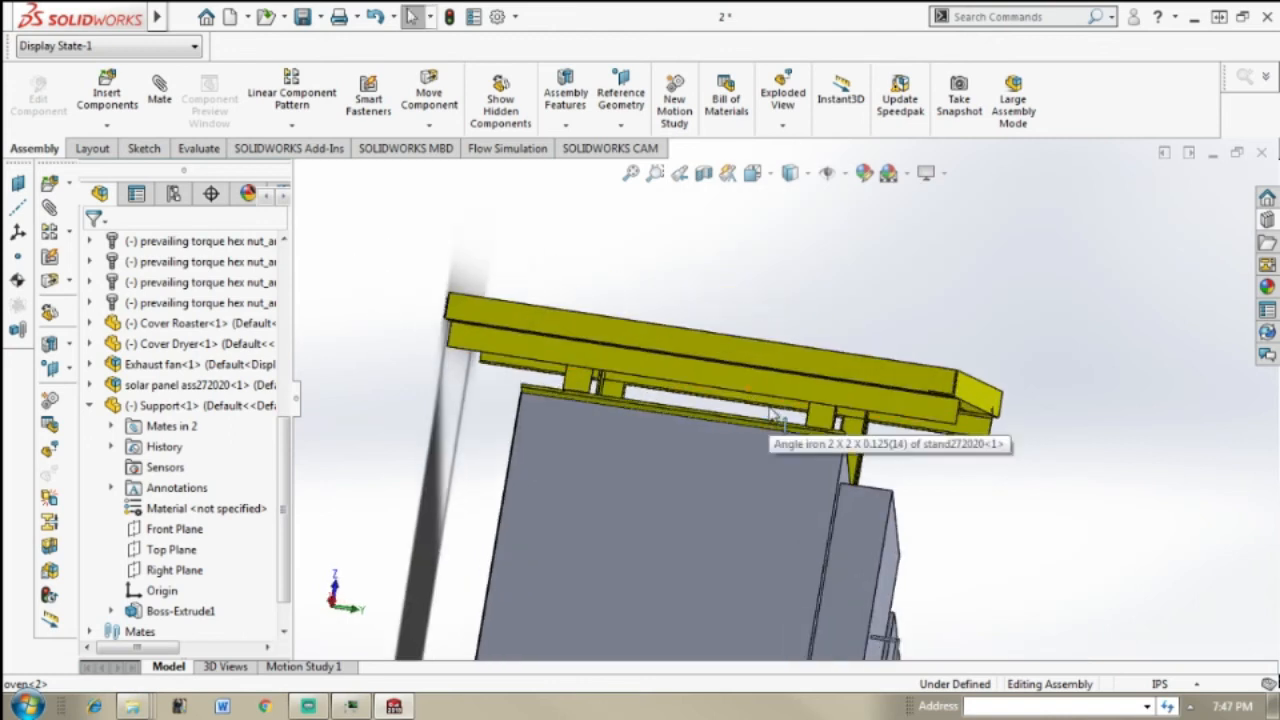
scroll(614, 440, down, 5)
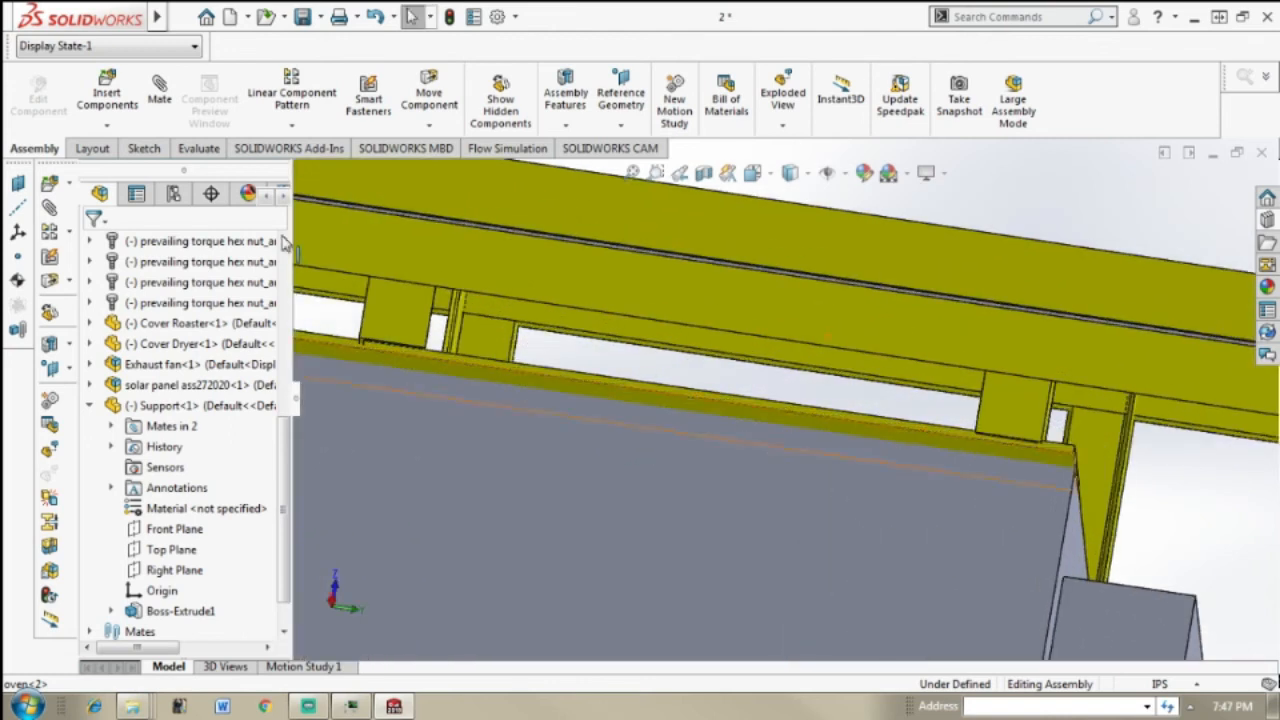
click(152, 103)
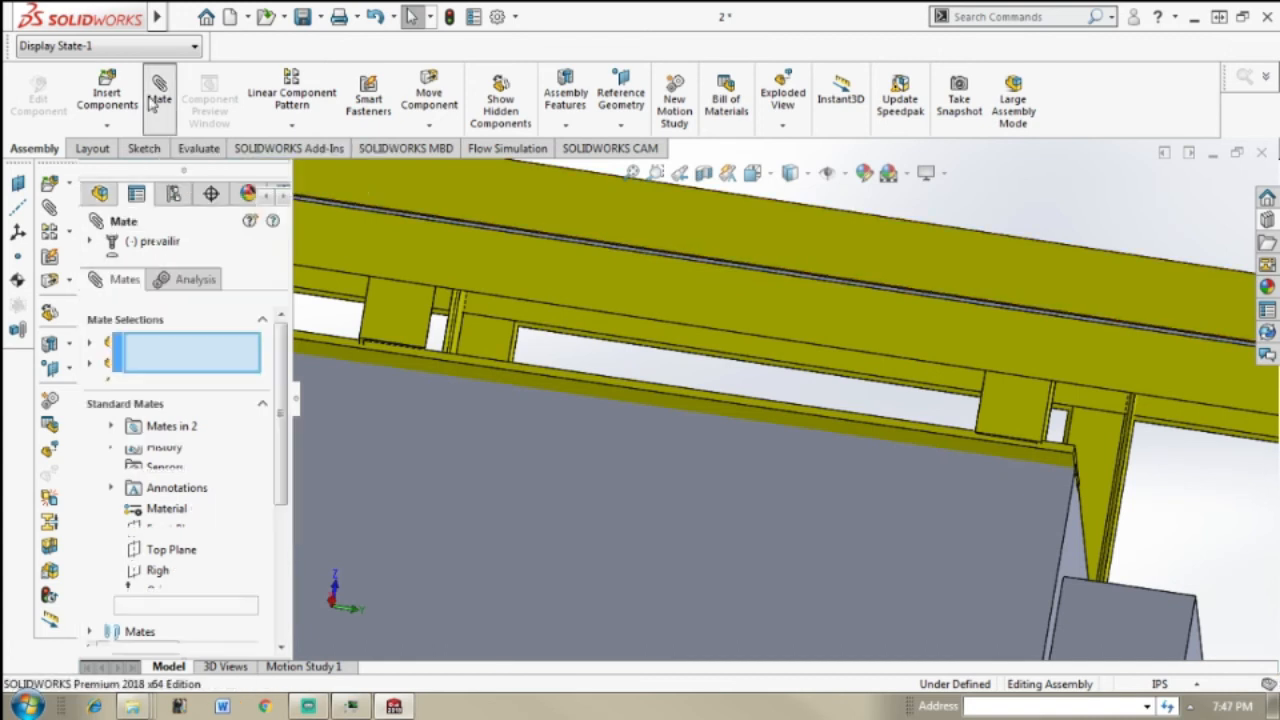
click(597, 401)
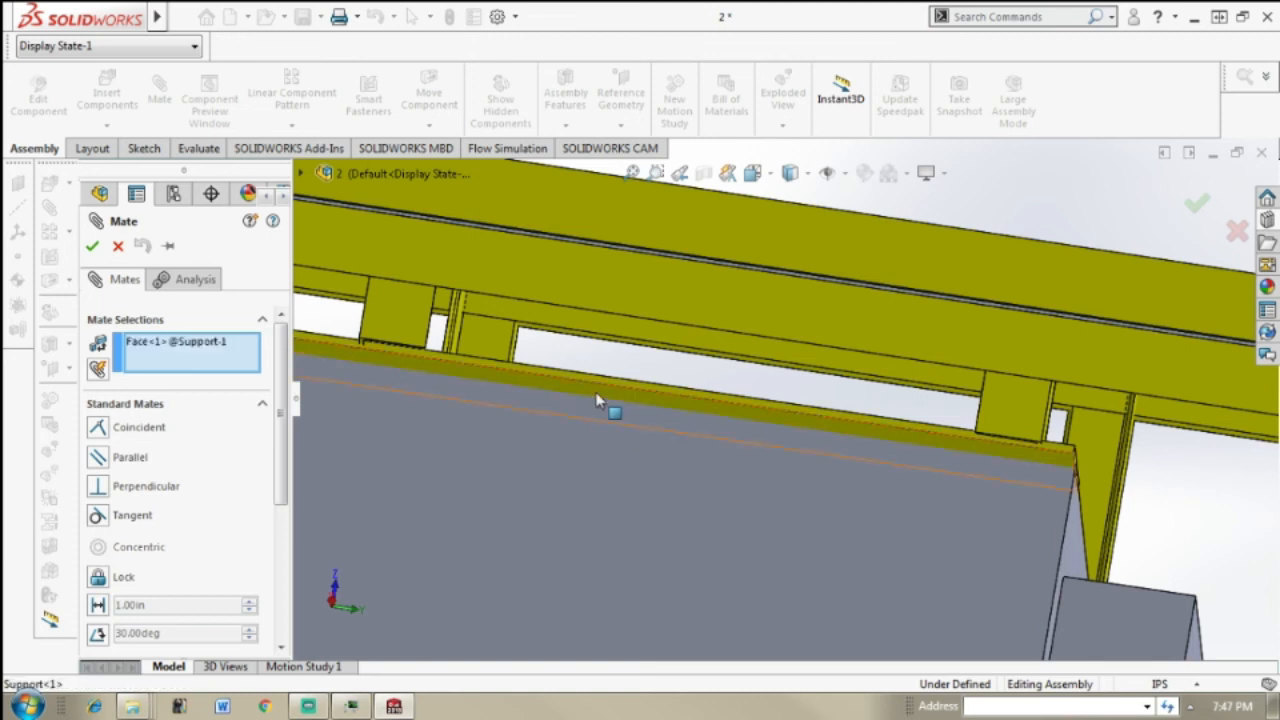
middle_drag(629, 400, 862, 402)
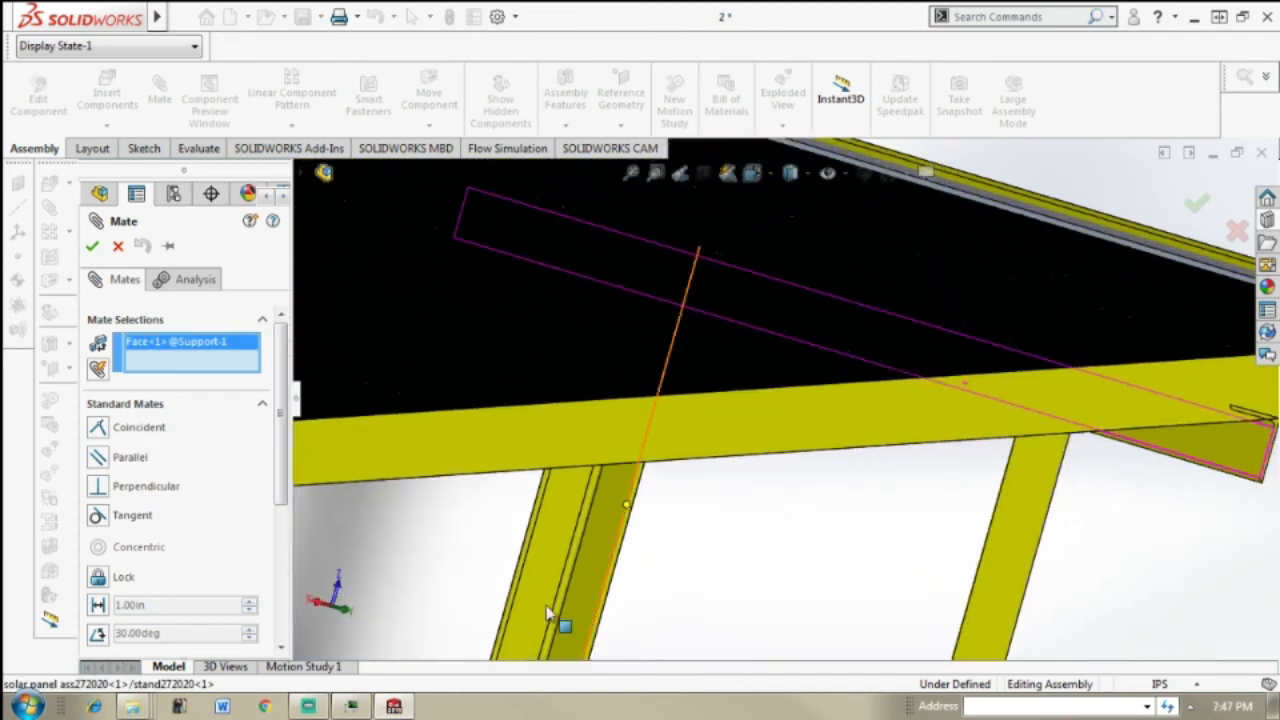
scroll(743, 534, up, 6)
middle_drag(713, 541, 523, 491)
click(502, 481)
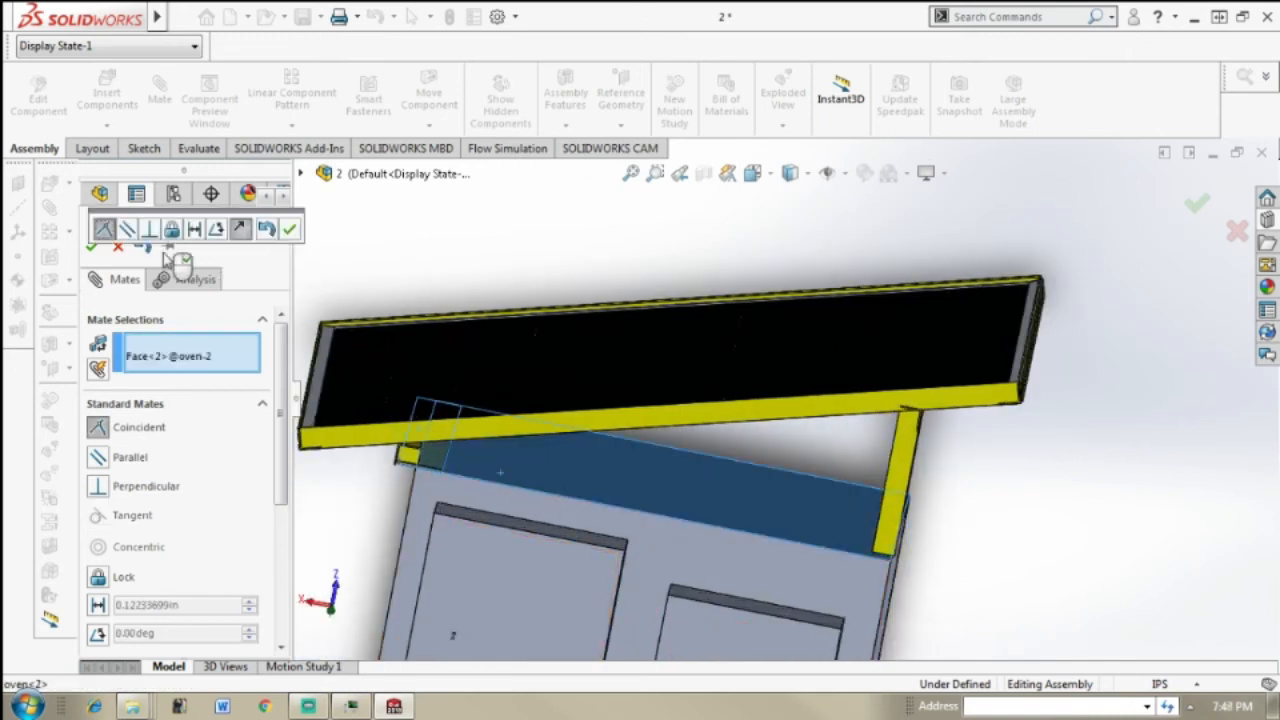
click(91, 250)
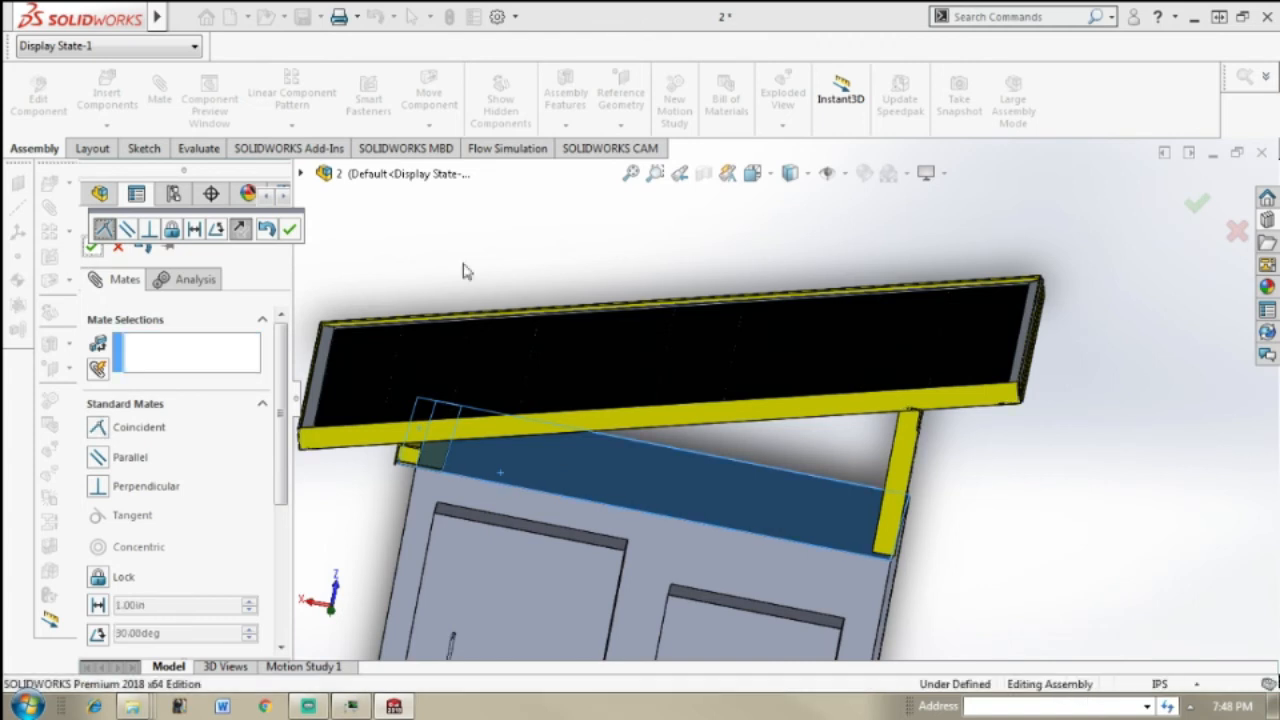
click(91, 250)
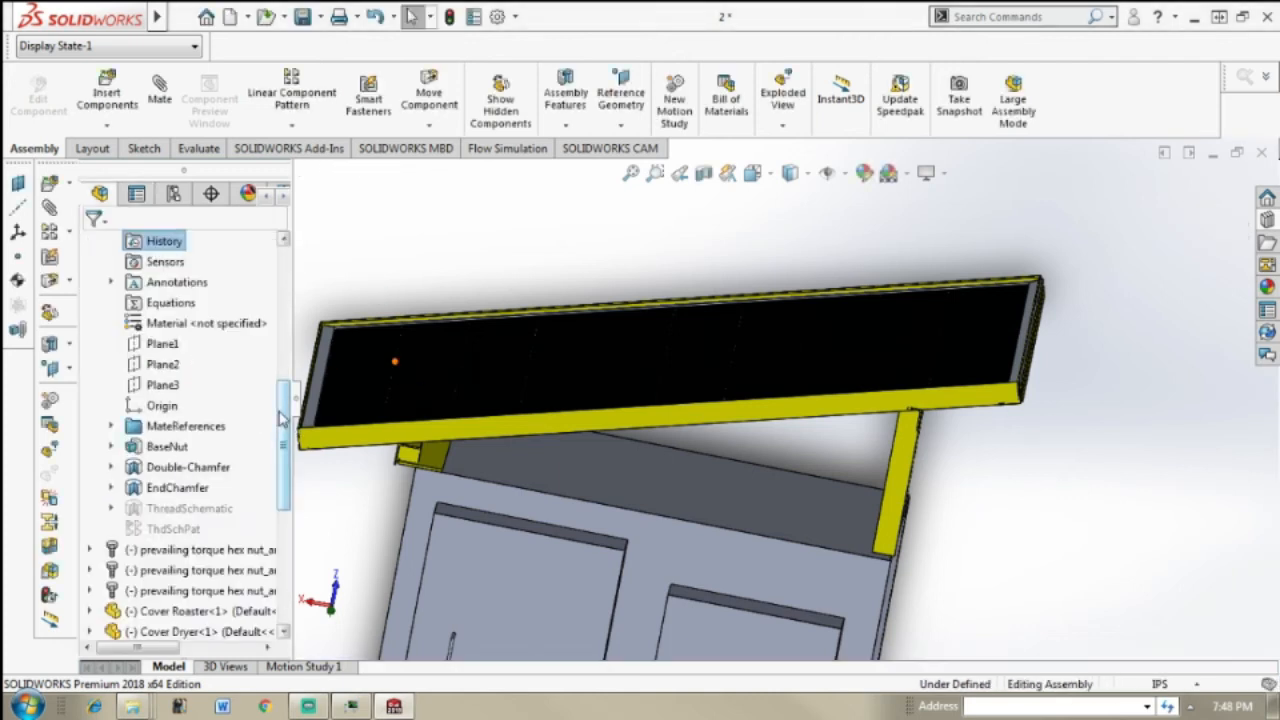
Step: Collapse the expanded prevailing torque hex nut in the feature tree
scroll(155, 372, up, 3)
click(90, 386)
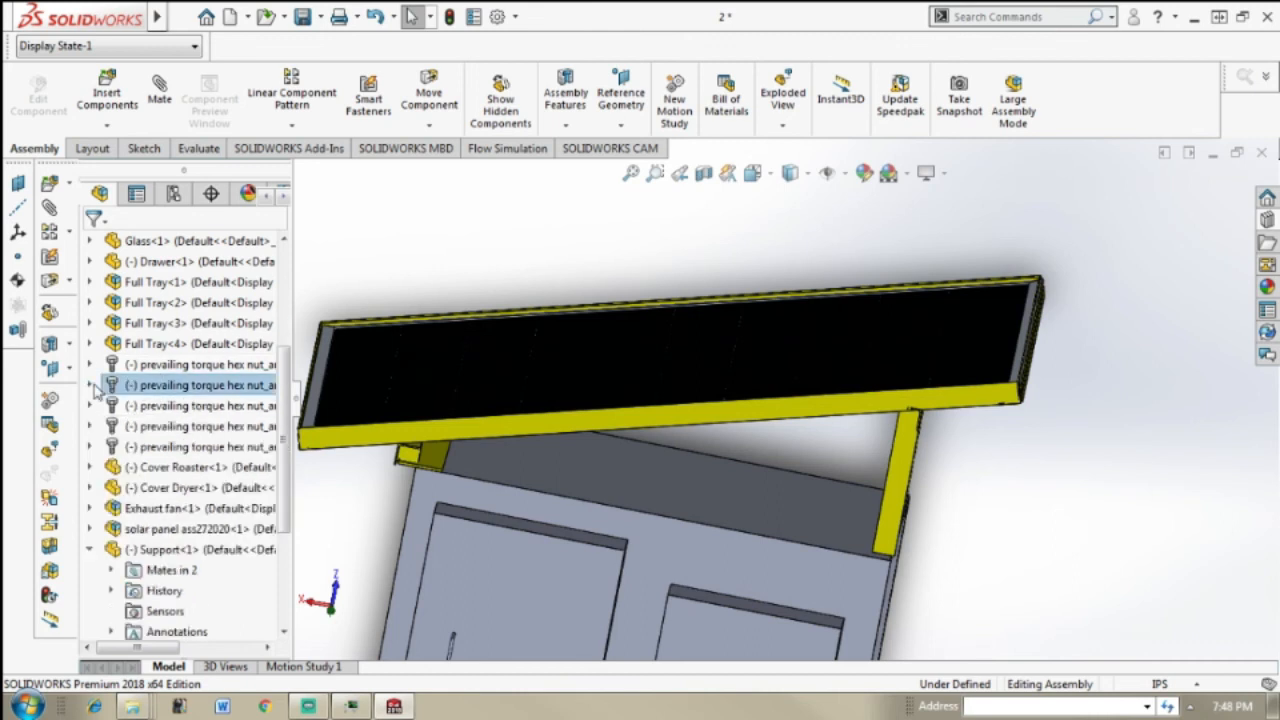
click(1062, 535)
Step: Start inserting a component and browse from the Desktop to Tutorial Materials > Hybrid Solar Roaster > New
scroll(1048, 532, up, 5)
middle_drag(958, 511, 885, 538)
scroll(791, 606, down, 6)
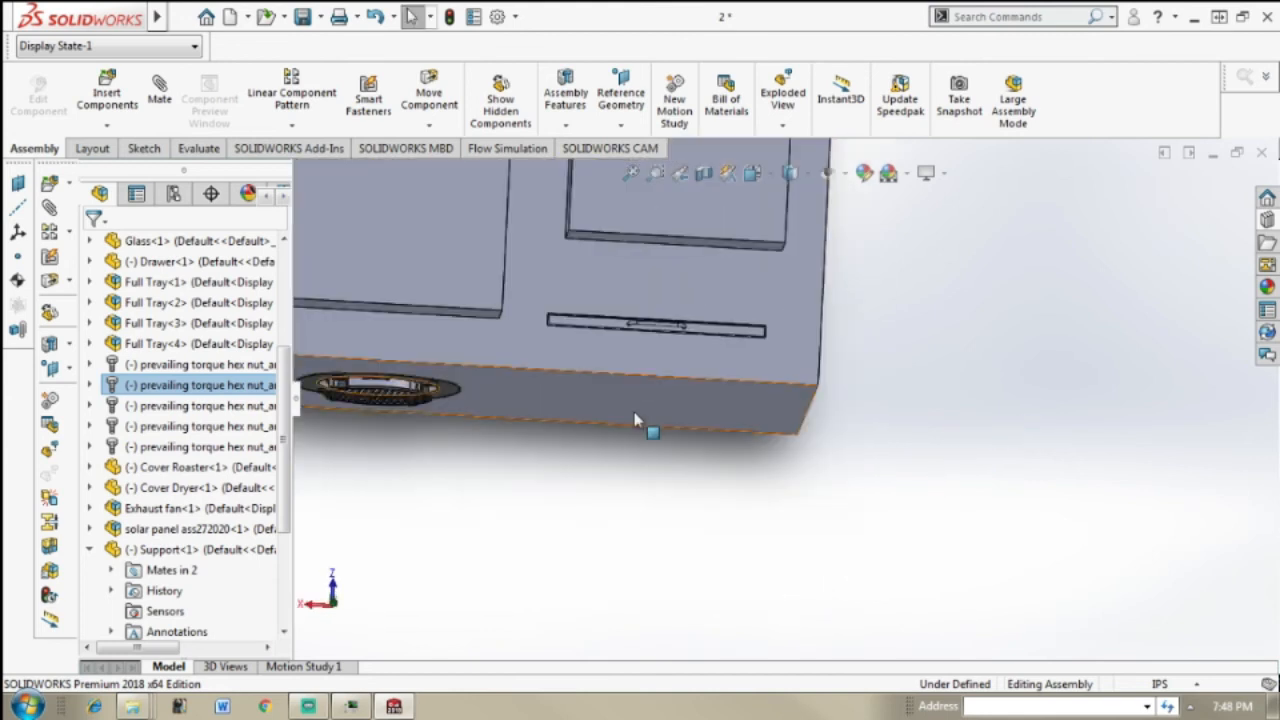
scroll(622, 412, up, 4)
scroll(622, 412, up, 1)
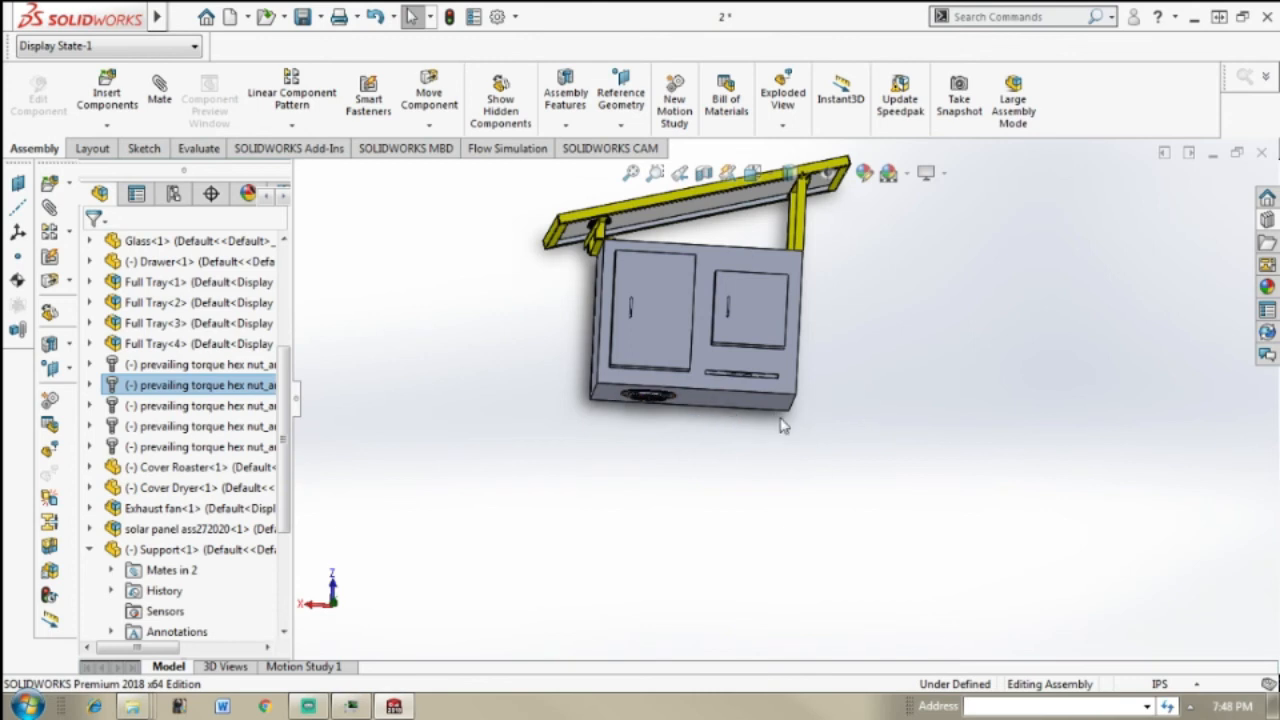
middle_drag(783, 425, 708, 348)
click(107, 92)
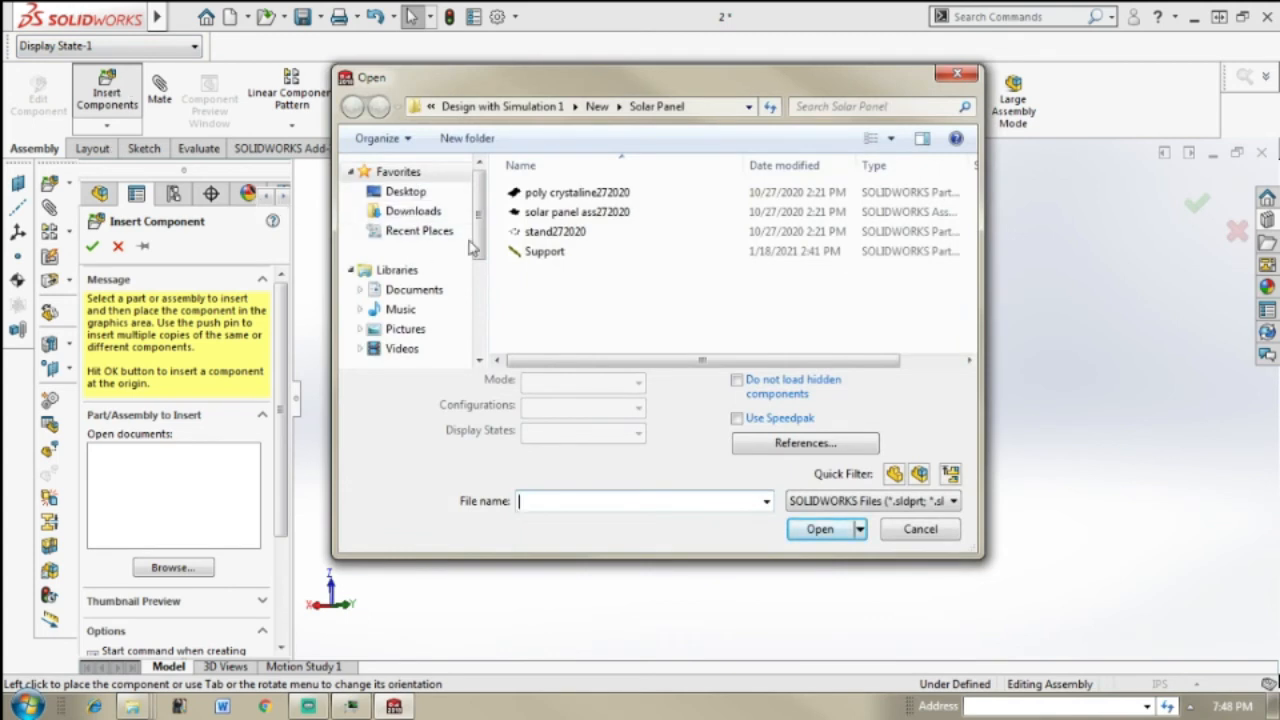
click(408, 191)
scroll(782, 253, down, 2)
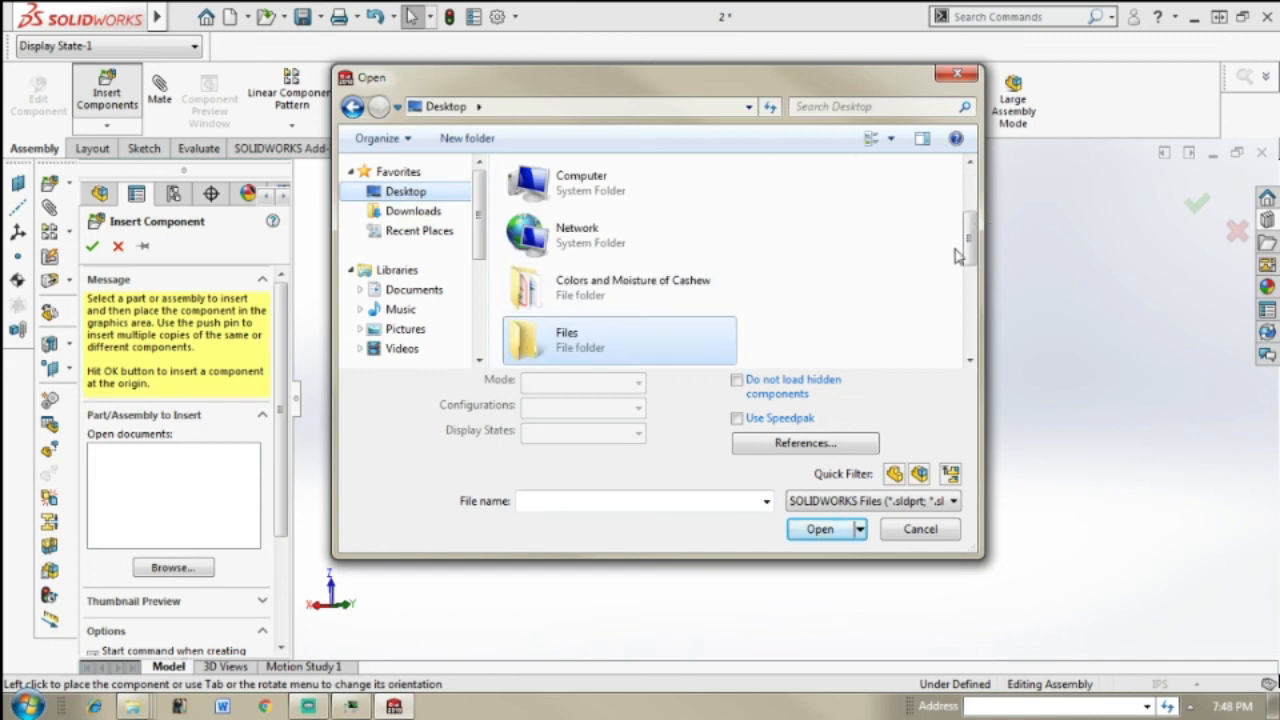
drag(975, 224, 984, 322)
click(653, 352)
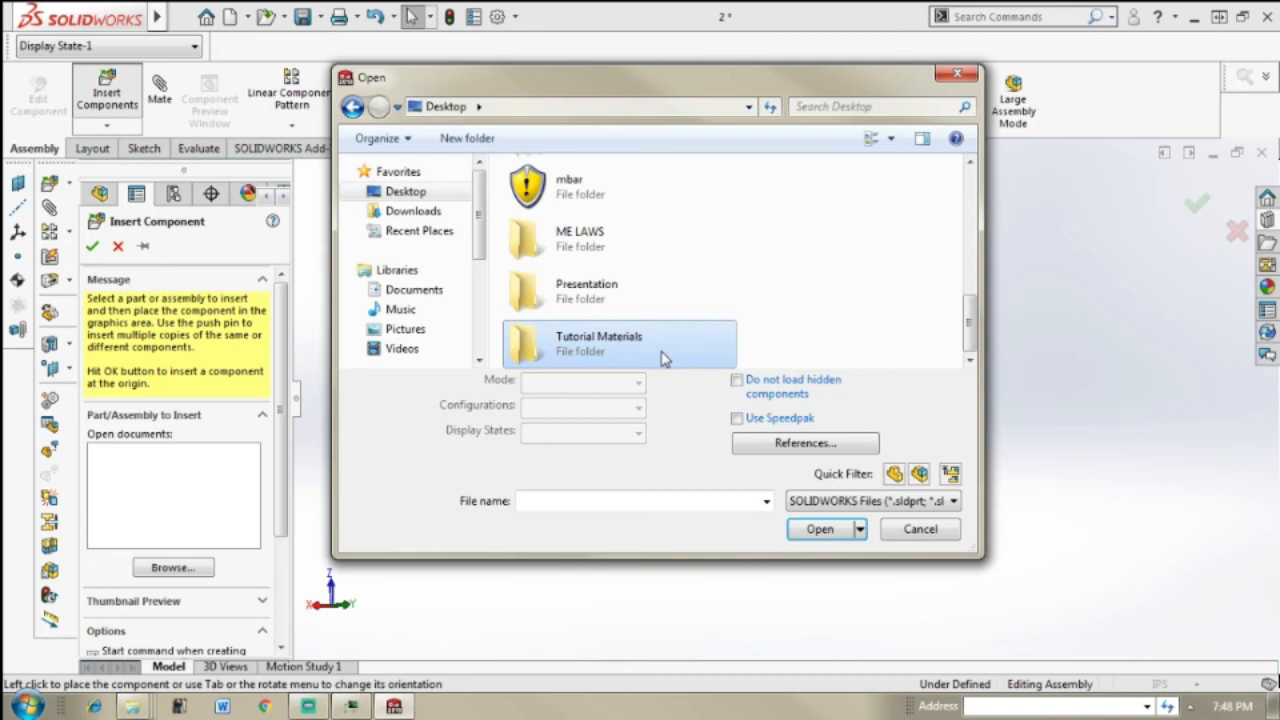
double_click(661, 359)
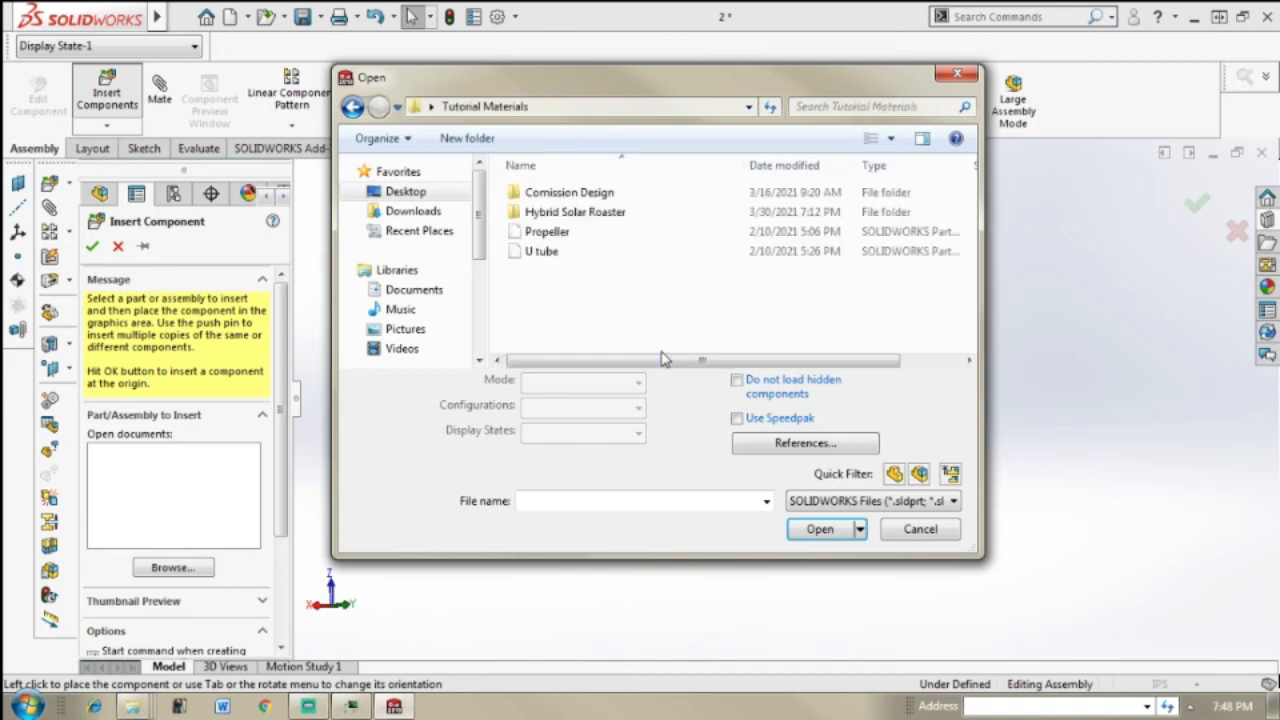
double_click(628, 216)
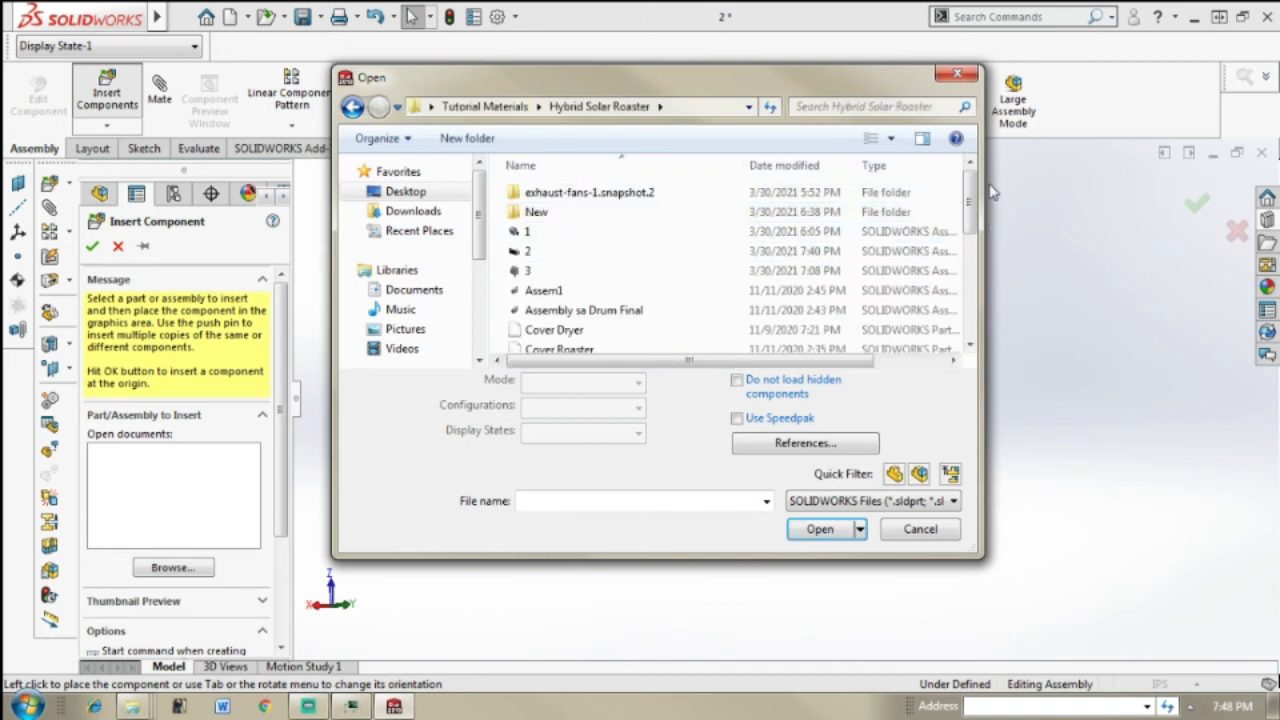
double_click(820, 213)
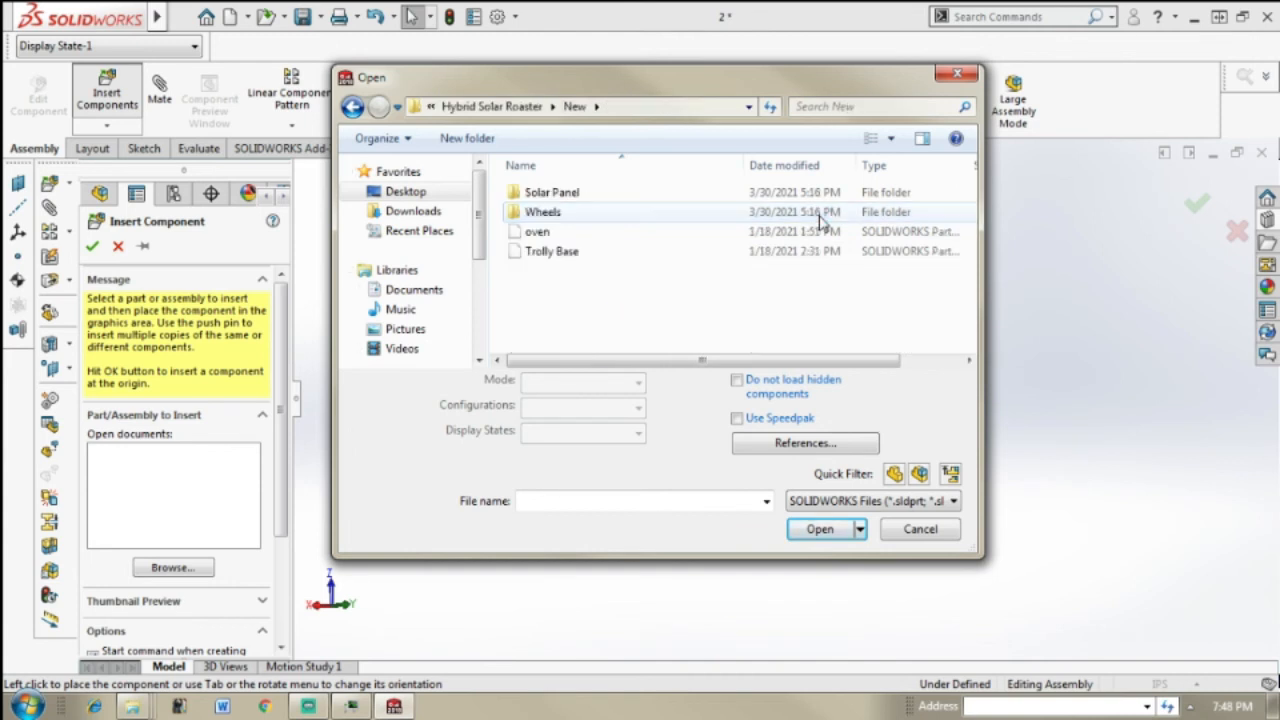
Step: Insert the Trolly Base part and place it just below the oven
click(551, 251)
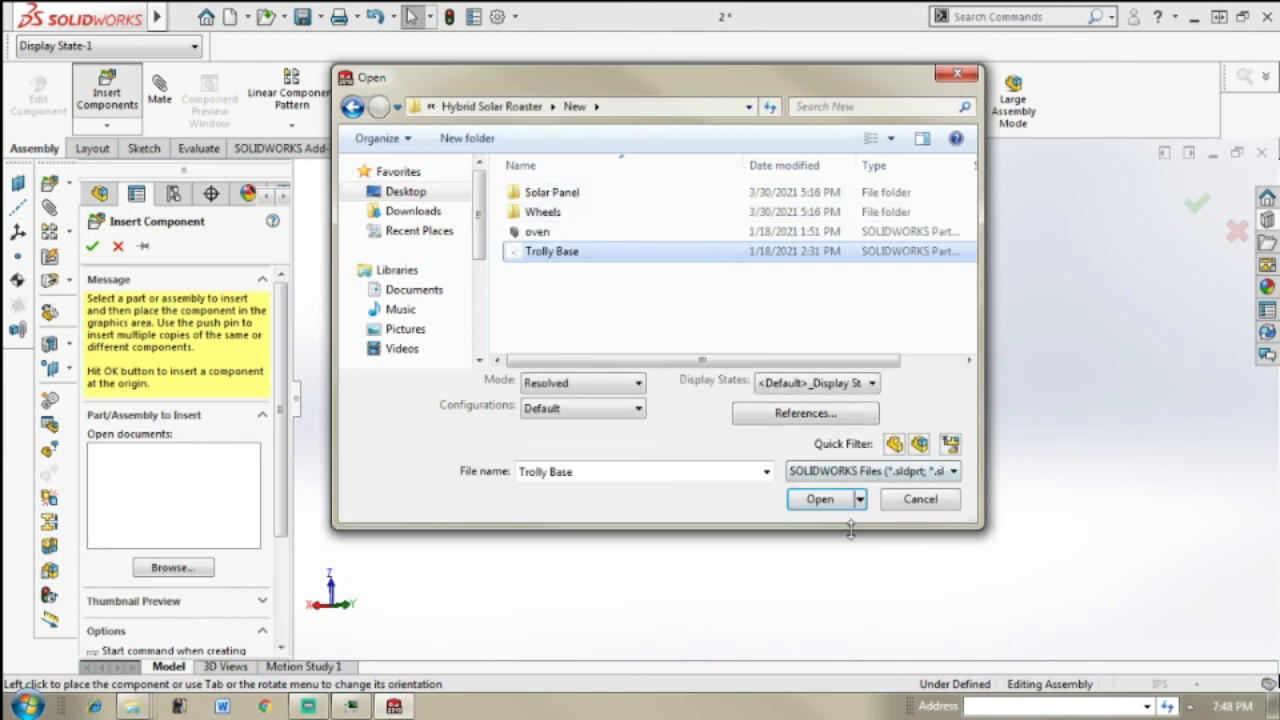
click(820, 499)
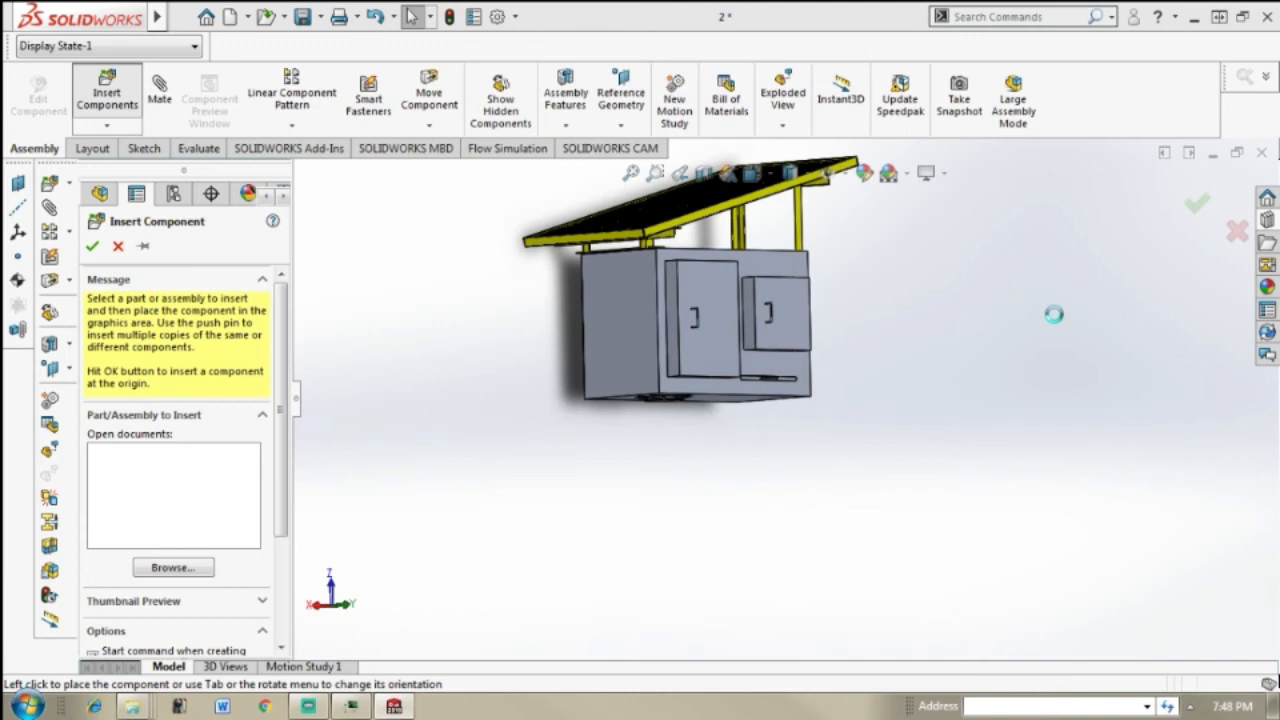
click(604, 420)
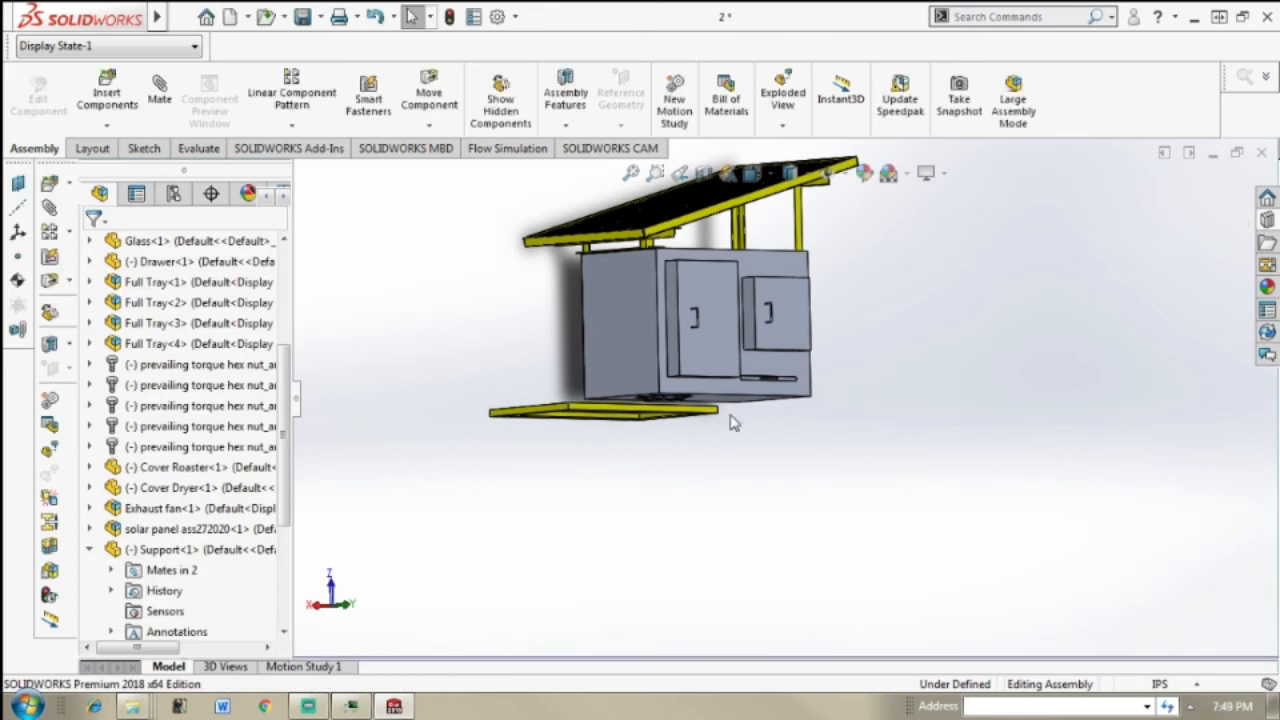
Step: Add a Coincident mate between the Trolly Base's long outer side face and the oven's front face
middle_drag(717, 422, 765, 446)
scroll(680, 435, down, 4)
middle_drag(677, 434, 638, 398)
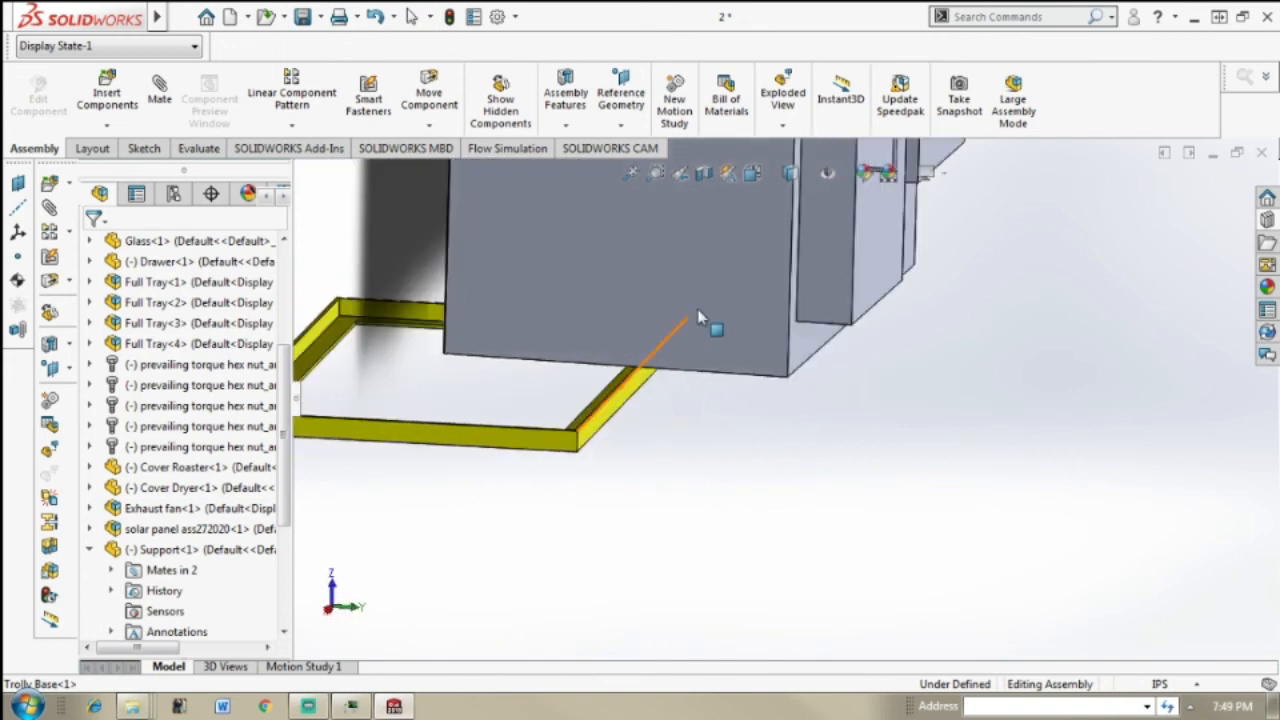
scroll(930, 265, up, 3)
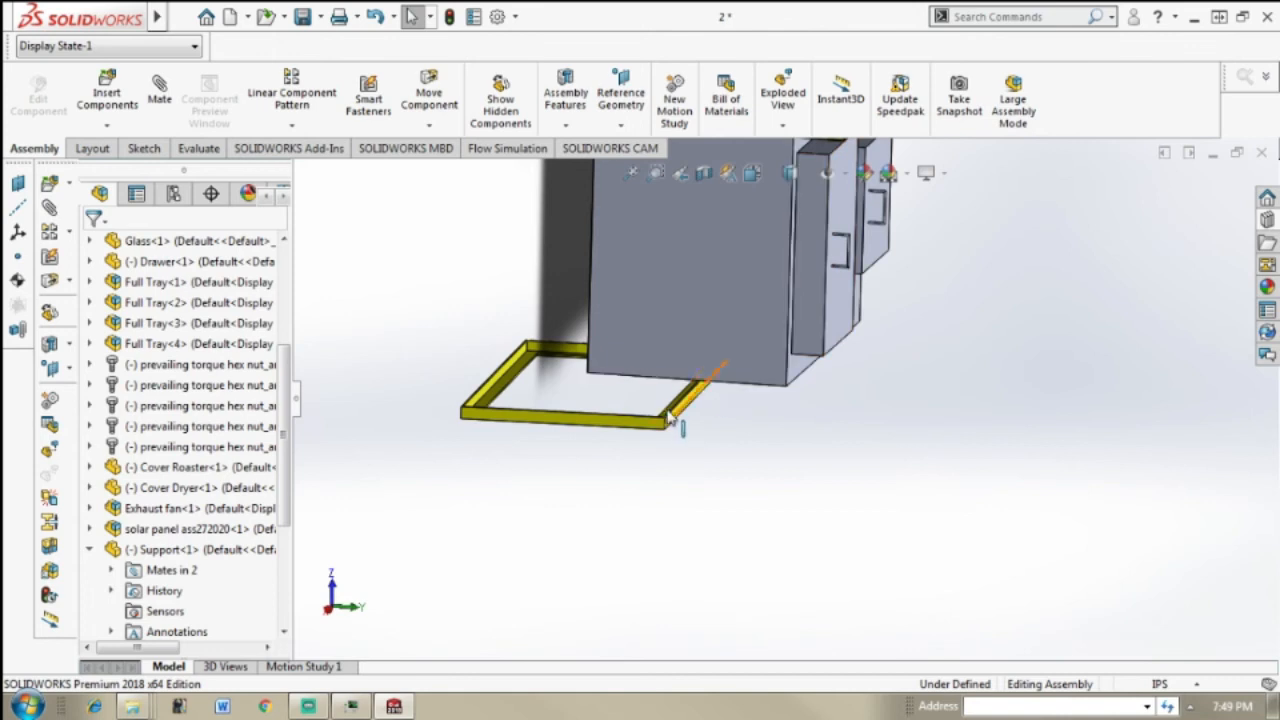
scroll(670, 417, down, 2)
middle_drag(679, 410, 727, 403)
scroll(730, 420, down, 1)
click(162, 88)
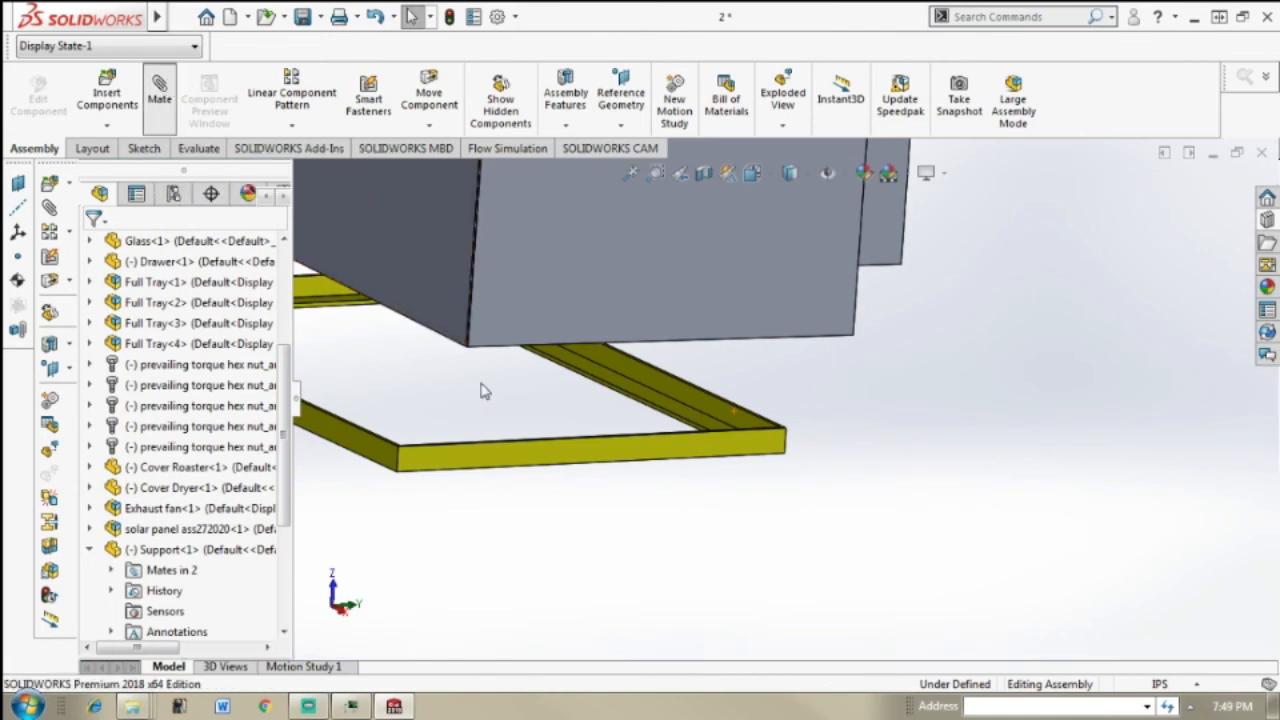
click(715, 420)
middle_drag(847, 385, 707, 376)
click(896, 318)
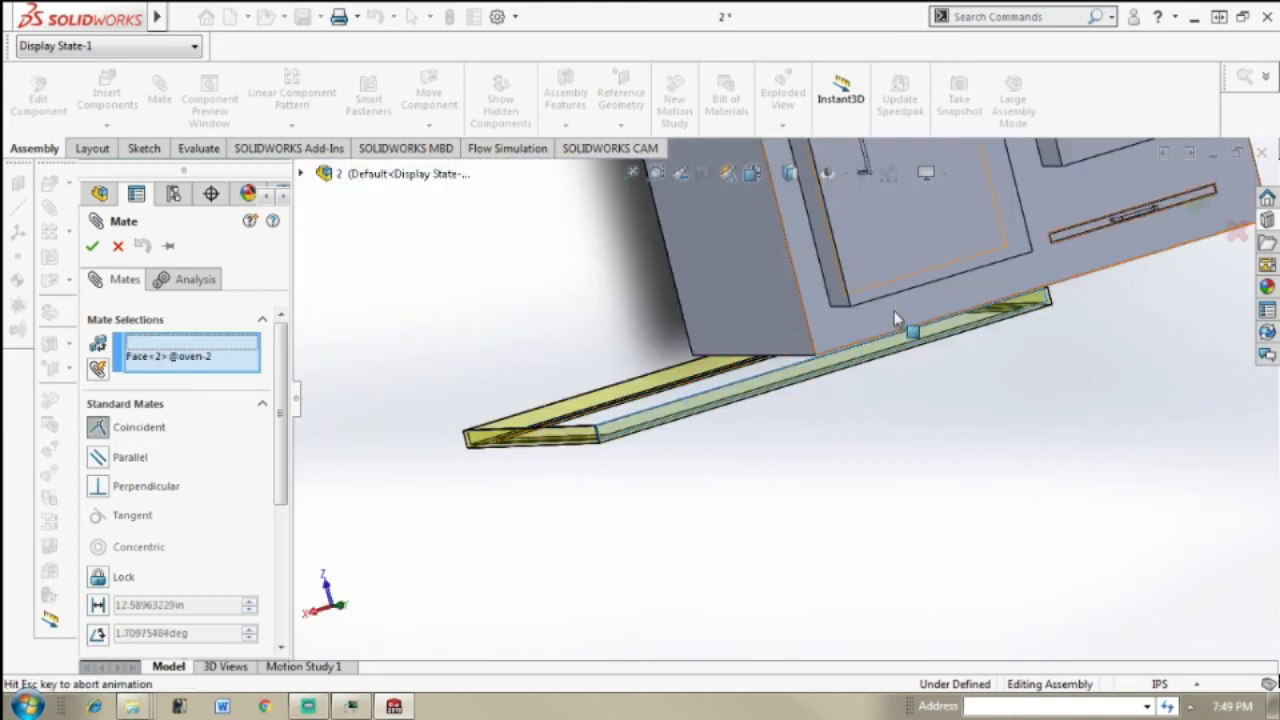
click(896, 318)
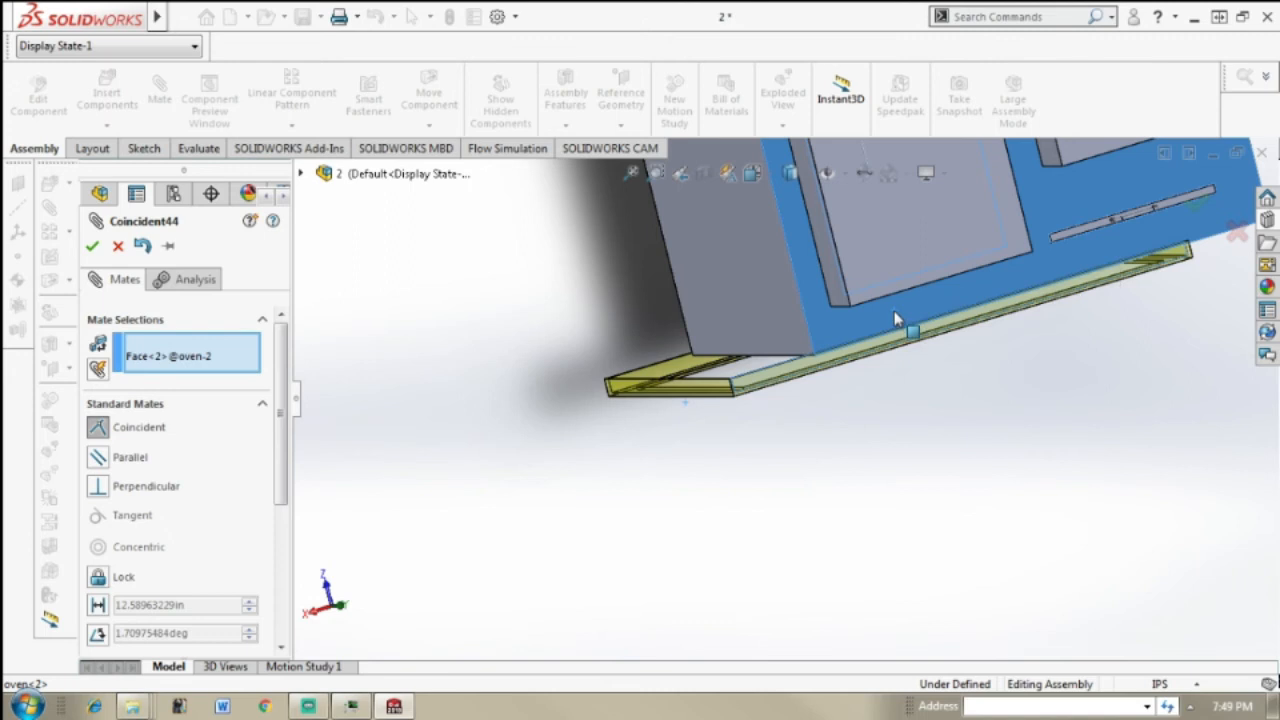
click(94, 249)
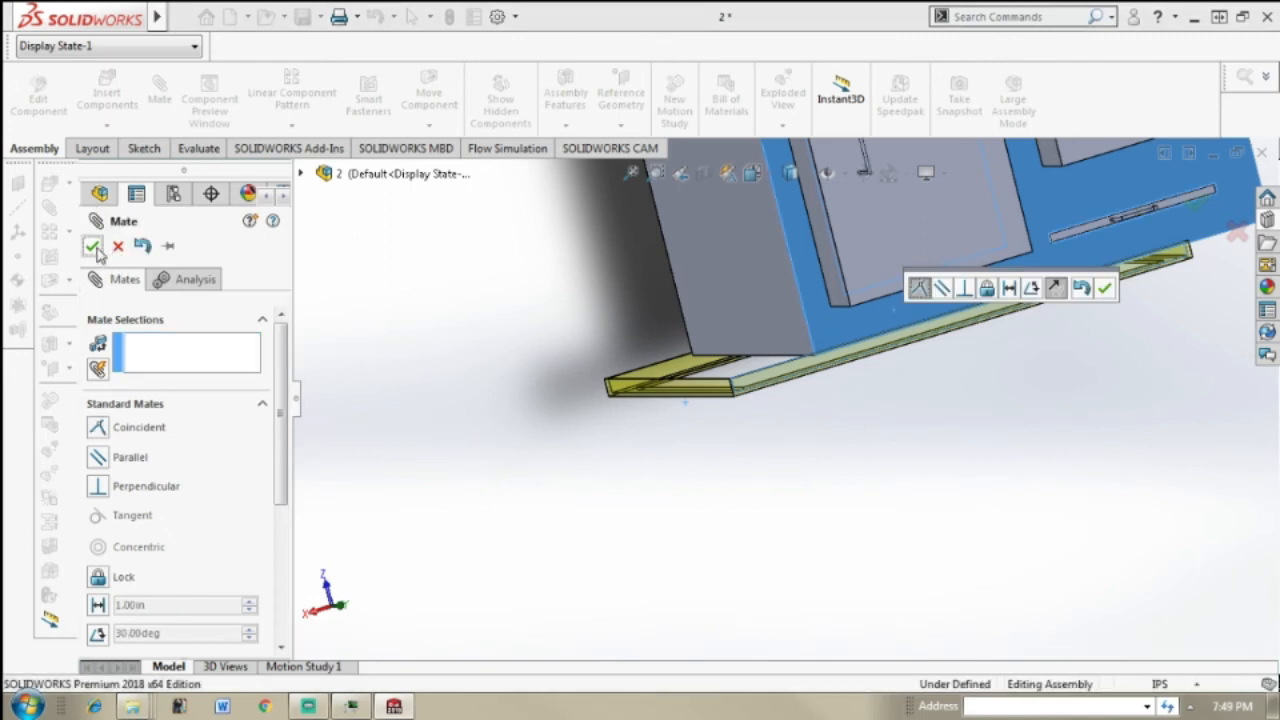
Step: Add a Coincident mate between the oven's side face and the face of the Trolly Base's short end rail
key(Escape)
middle_drag(705, 388, 800, 380)
click(172, 97)
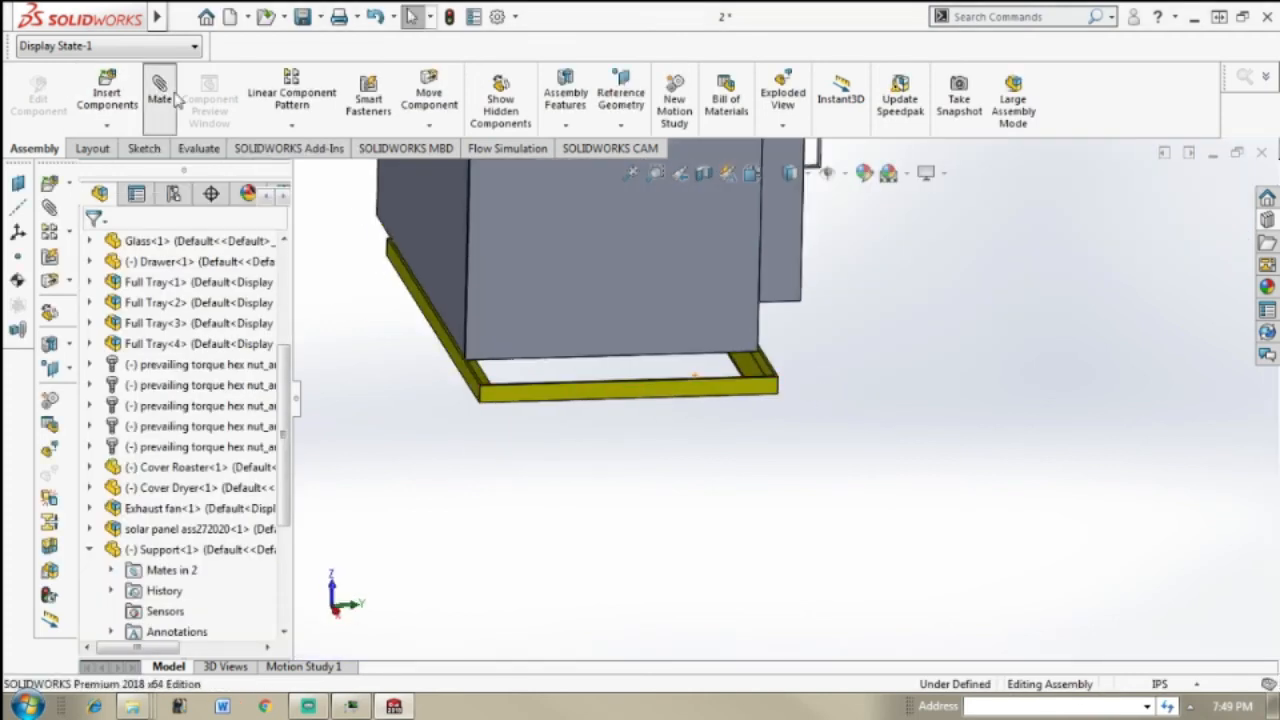
click(609, 294)
middle_drag(800, 451, 884, 457)
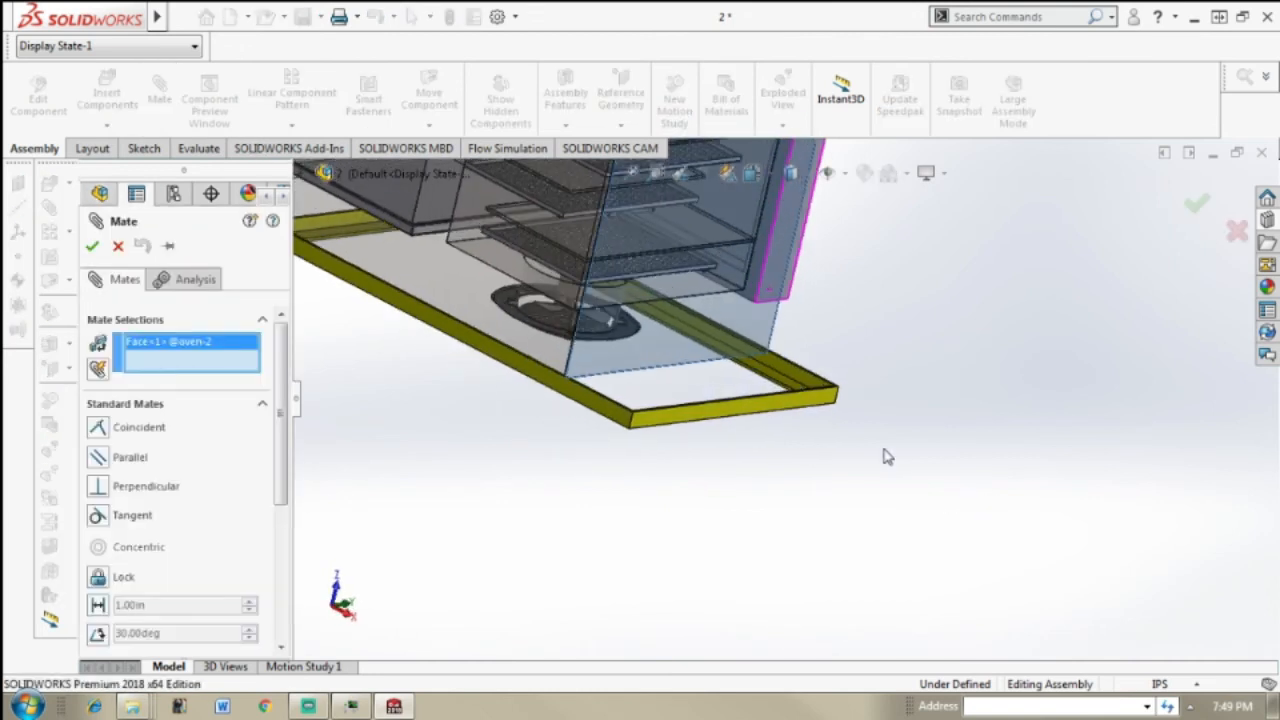
scroll(700, 392, down, 5)
middle_drag(840, 403, 846, 429)
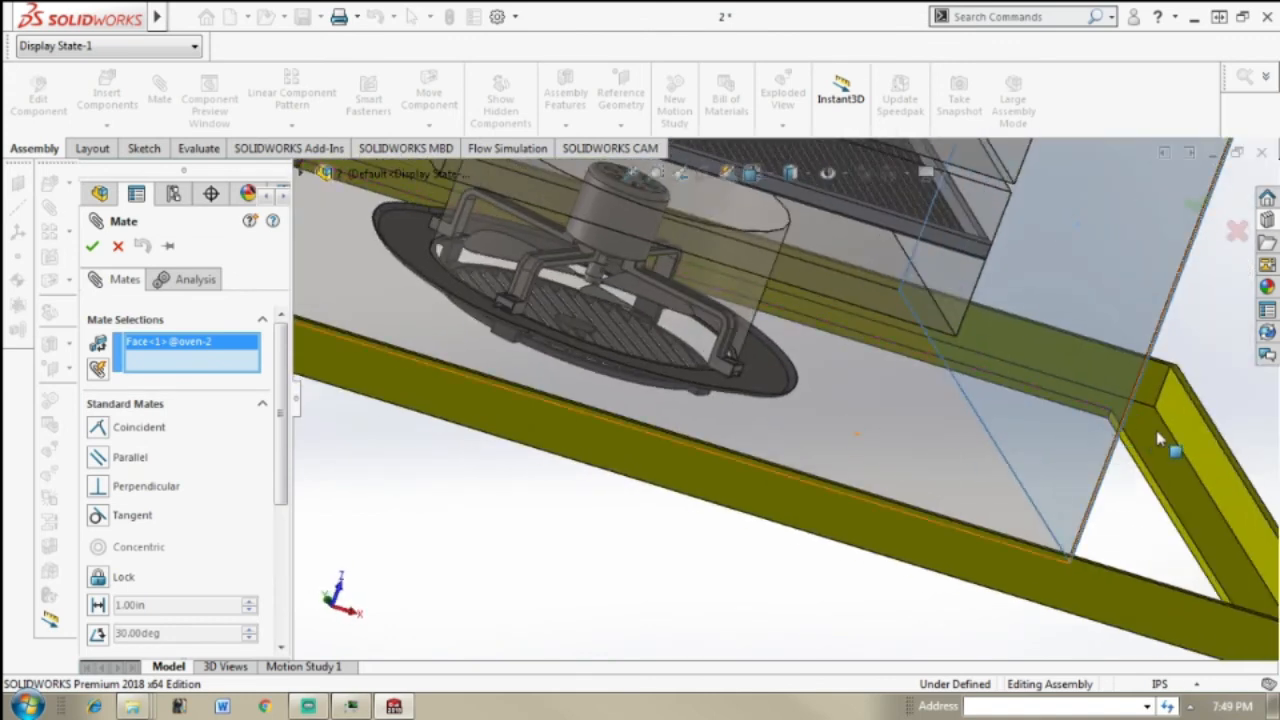
click(1196, 450)
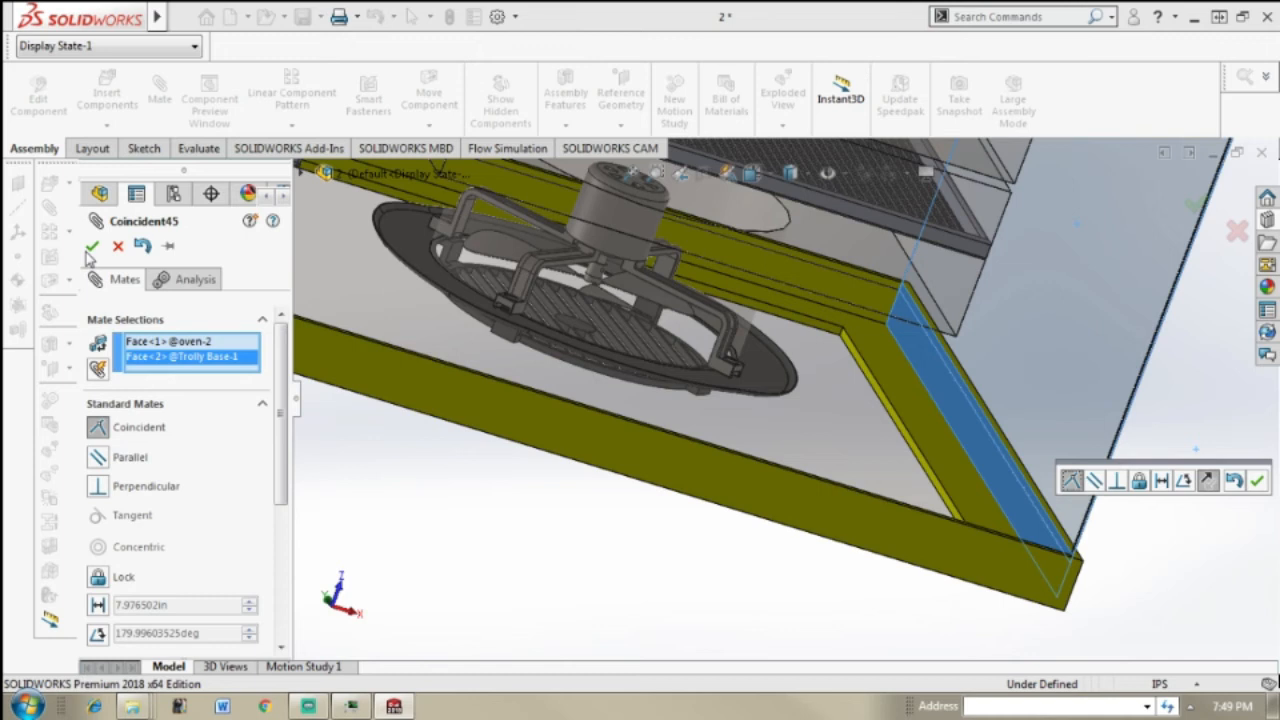
click(90, 248)
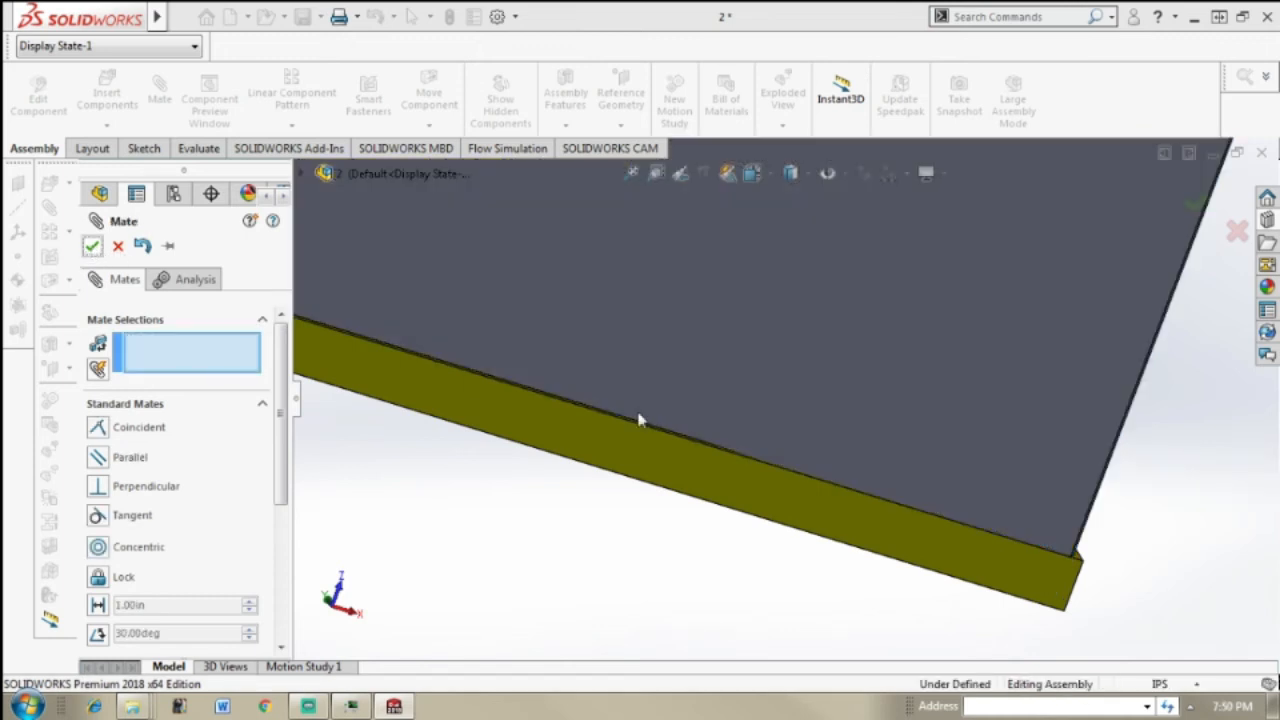
click(1095, 500)
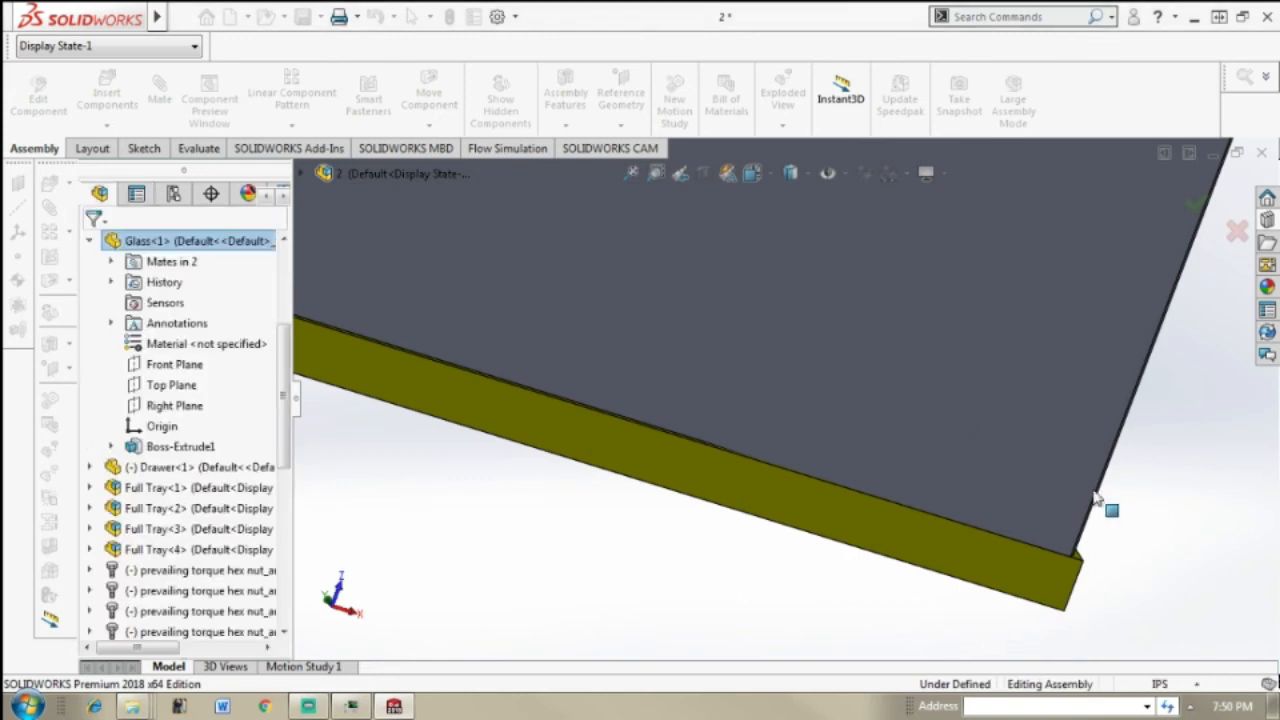
Step: Examine how the Trolly Base fits beneath the oven from the front, back and sides
scroll(1095, 498, up, 7)
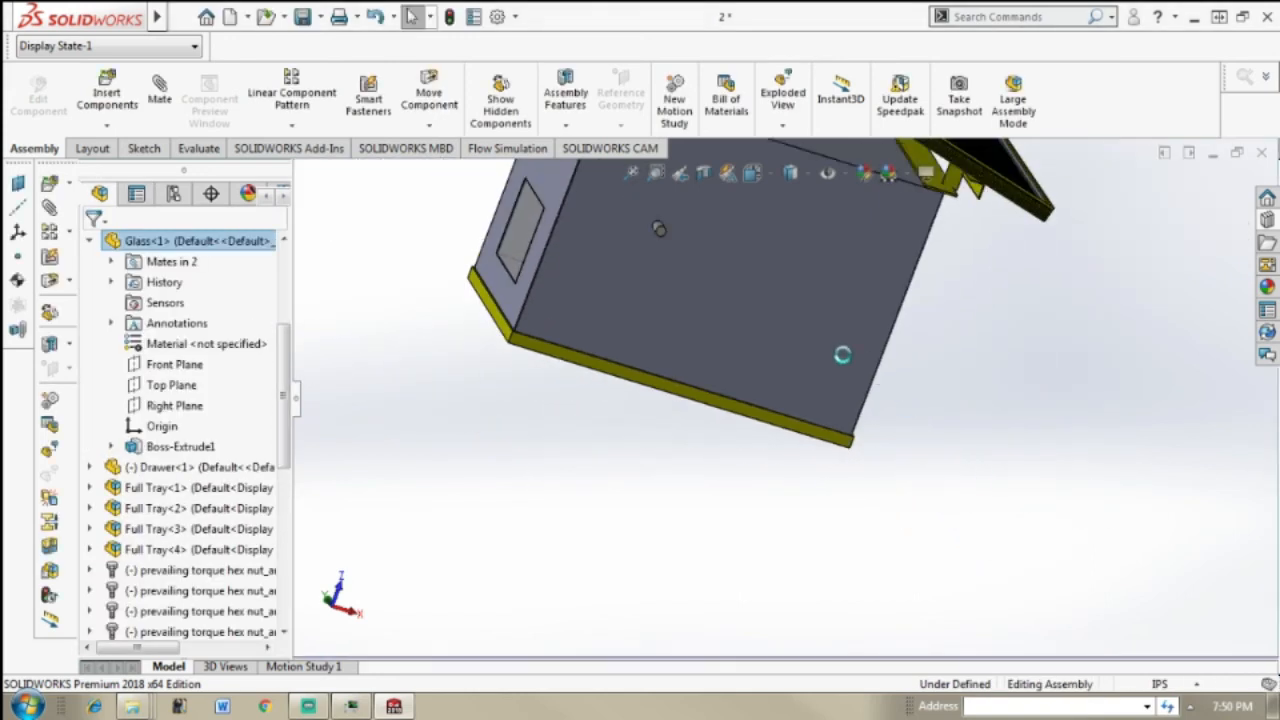
middle_drag(769, 316, 1216, 390)
middle_drag(1120, 405, 1212, 457)
scroll(1246, 342, up, 6)
scroll(977, 382, down, 2)
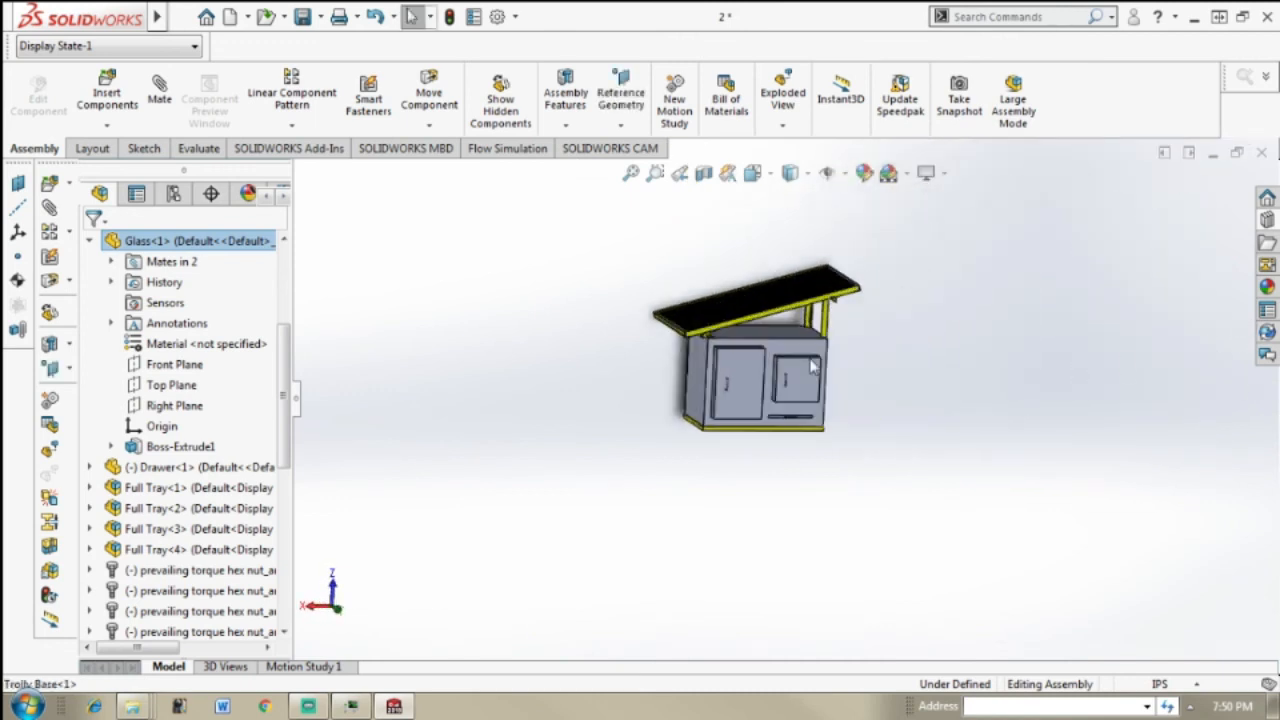
scroll(814, 367, down, 3)
middle_drag(735, 443, 789, 509)
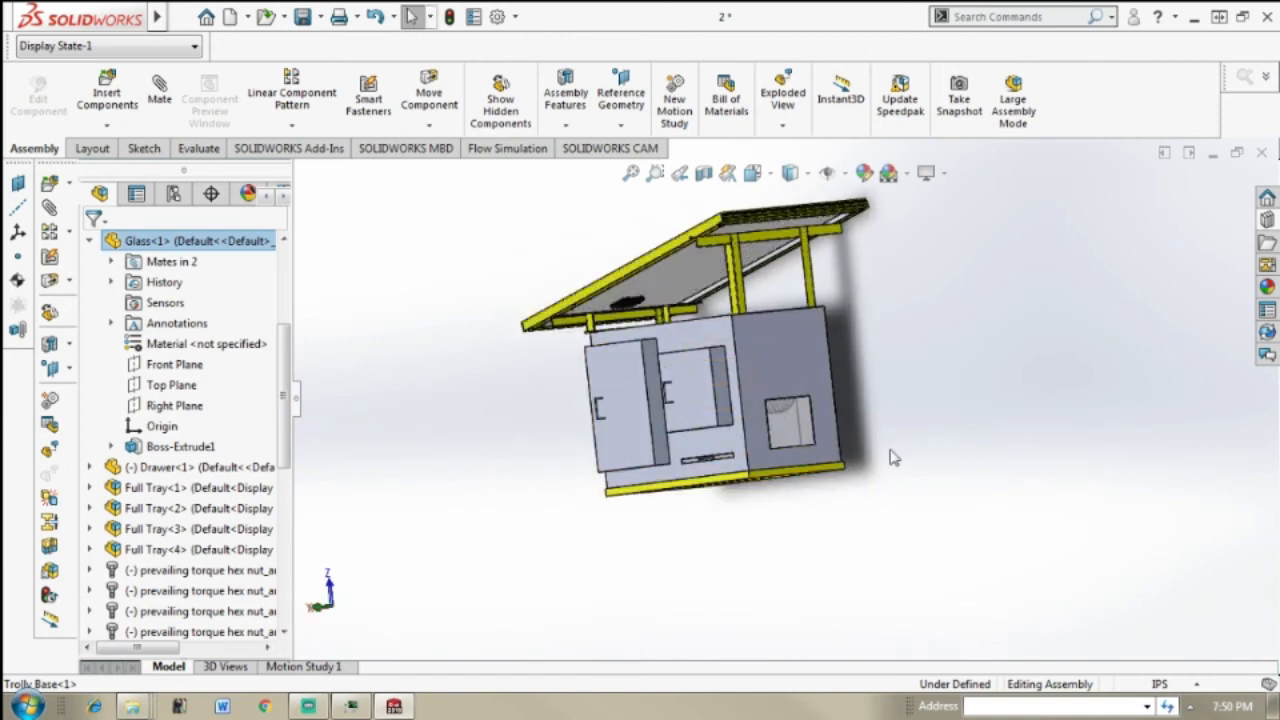
scroll(893, 457, down, 5)
middle_drag(800, 443, 890, 420)
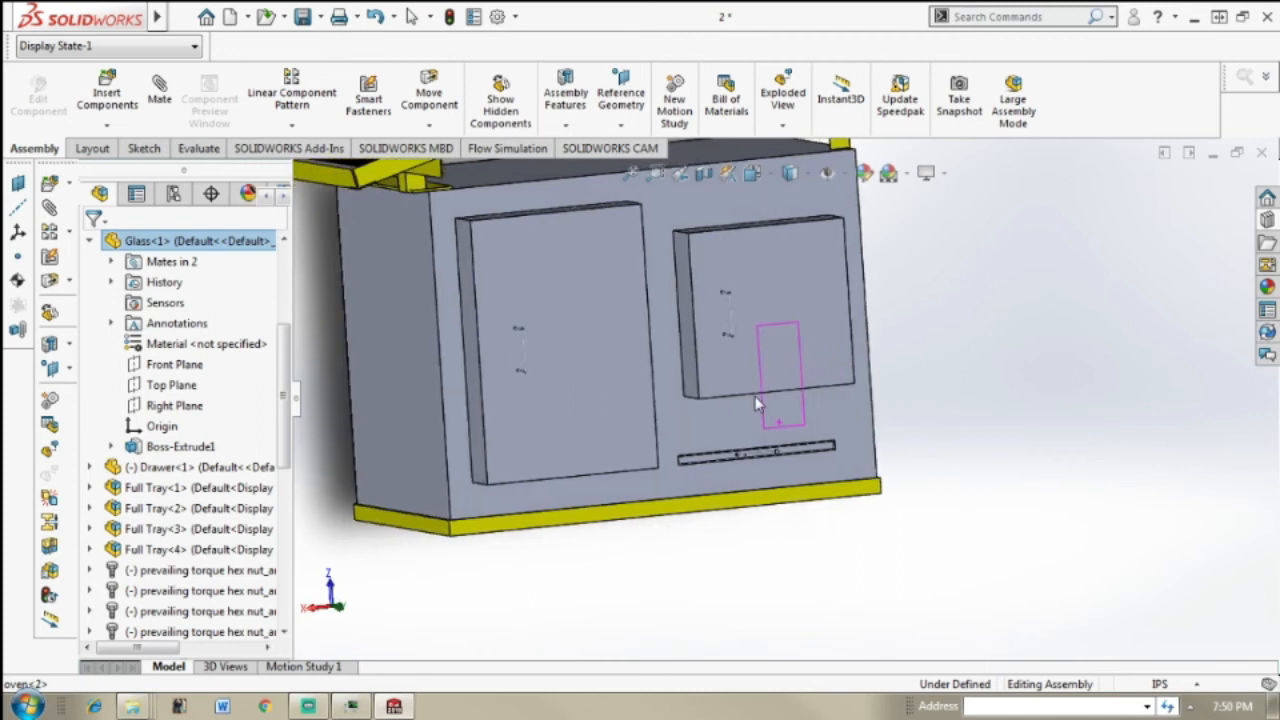
Step: Insert the Trolly with wheels assembly from the Wheels folder and place it beside the oven's lower corner
click(110, 95)
click(173, 567)
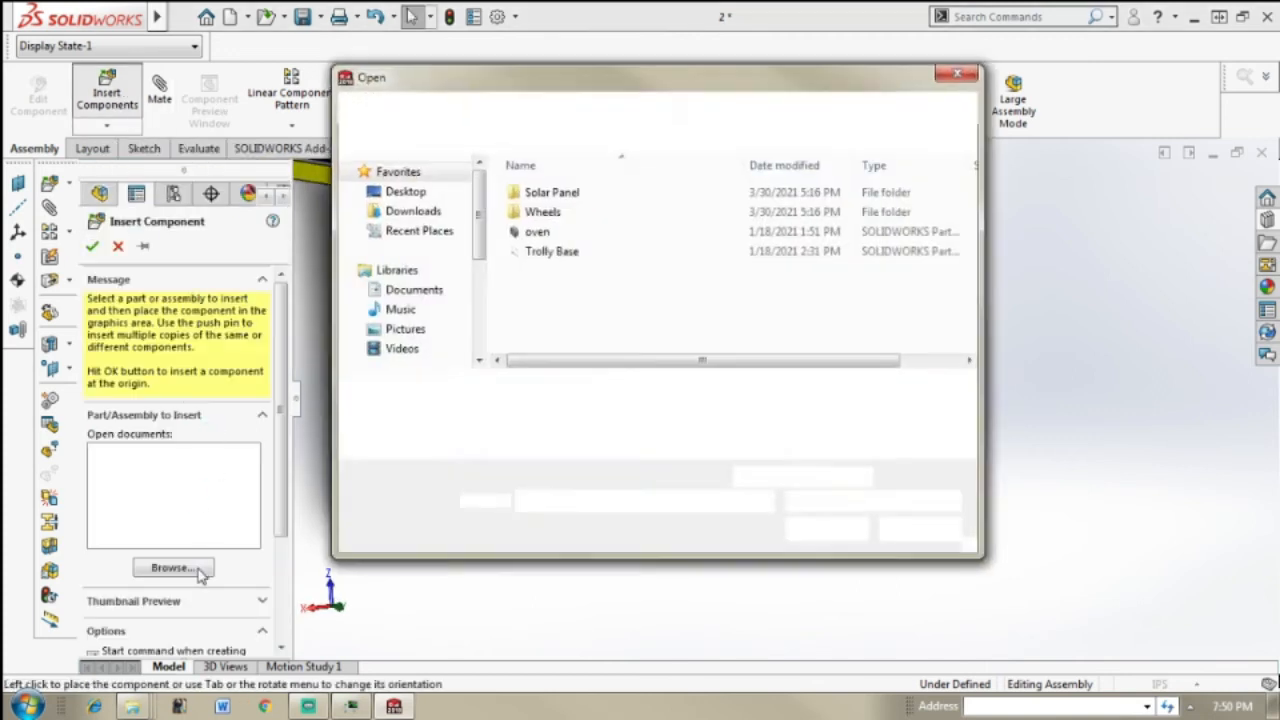
double_click(628, 210)
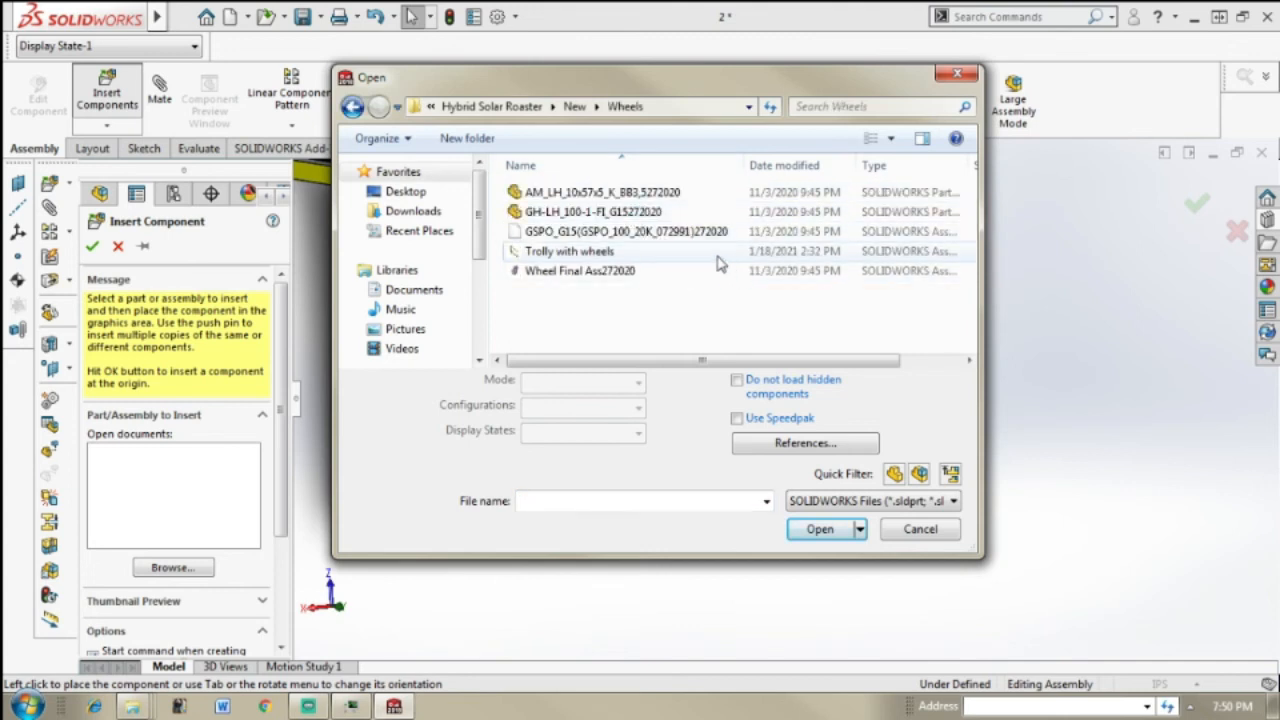
click(750, 253)
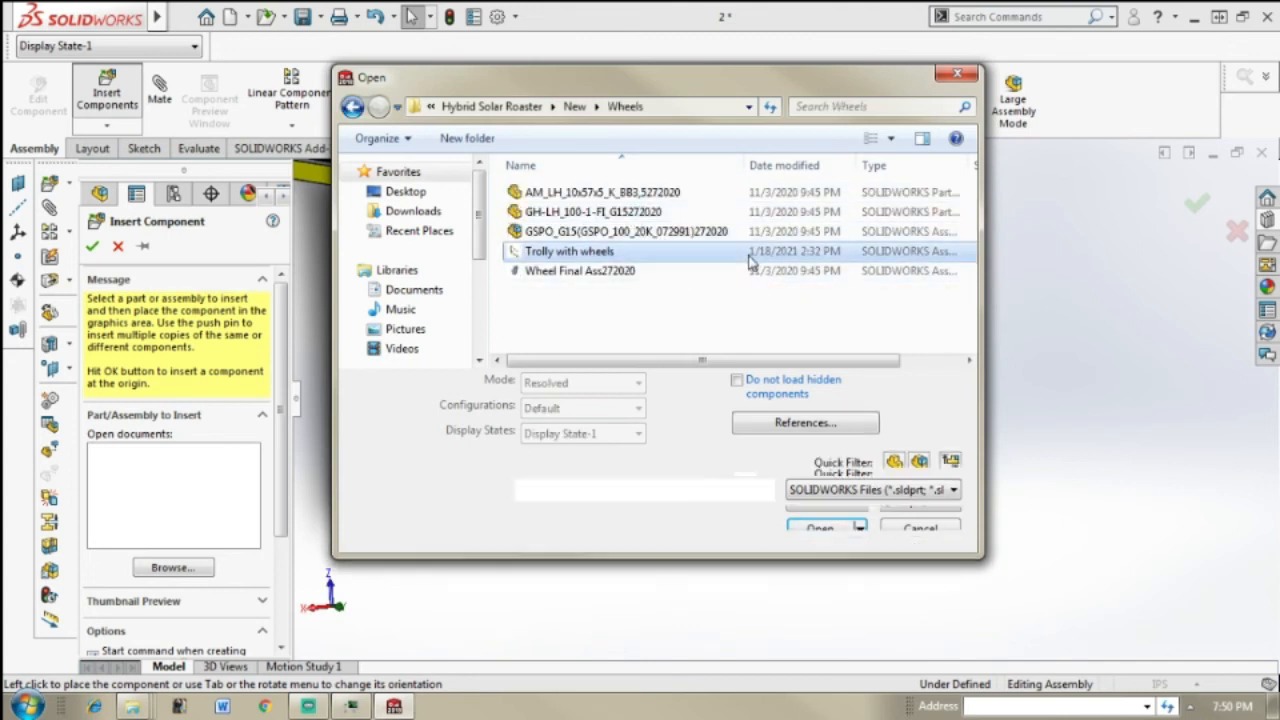
click(843, 535)
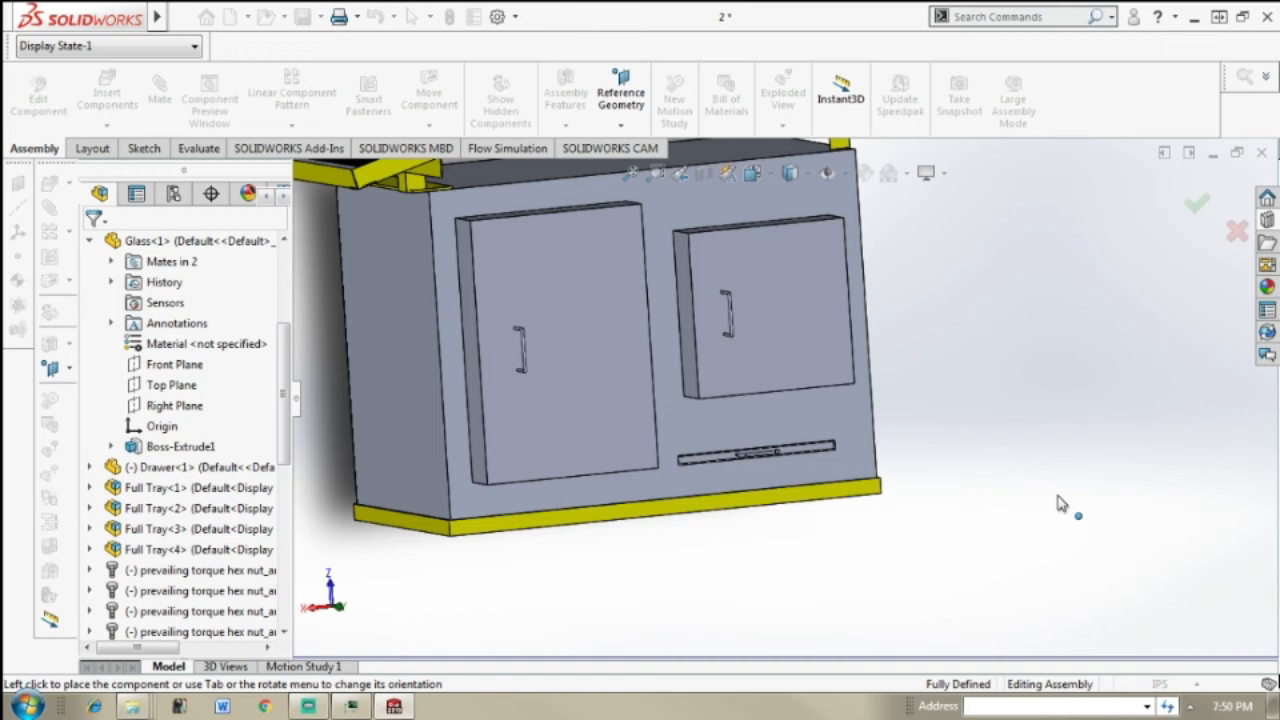
scroll(974, 457, down, 2)
click(990, 488)
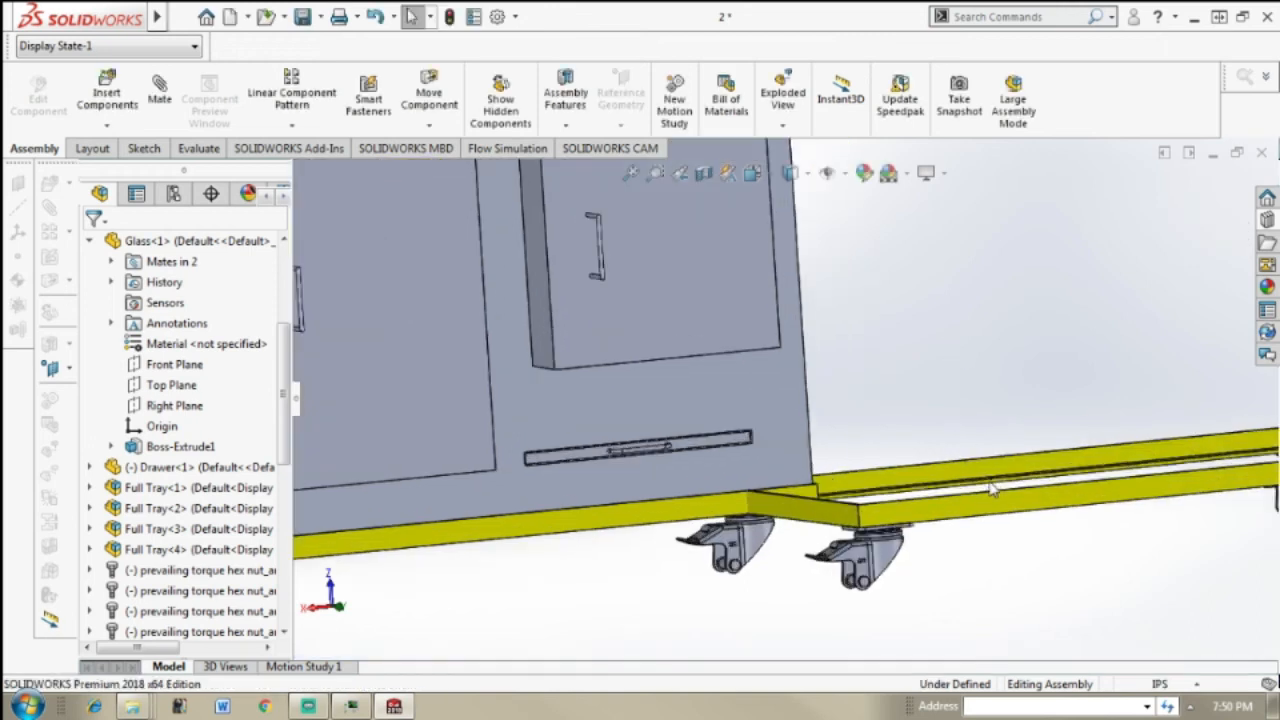
Step: Delete the whole Trolly with wheels subassembly, including its dependent mates
middle_drag(907, 569, 888, 570)
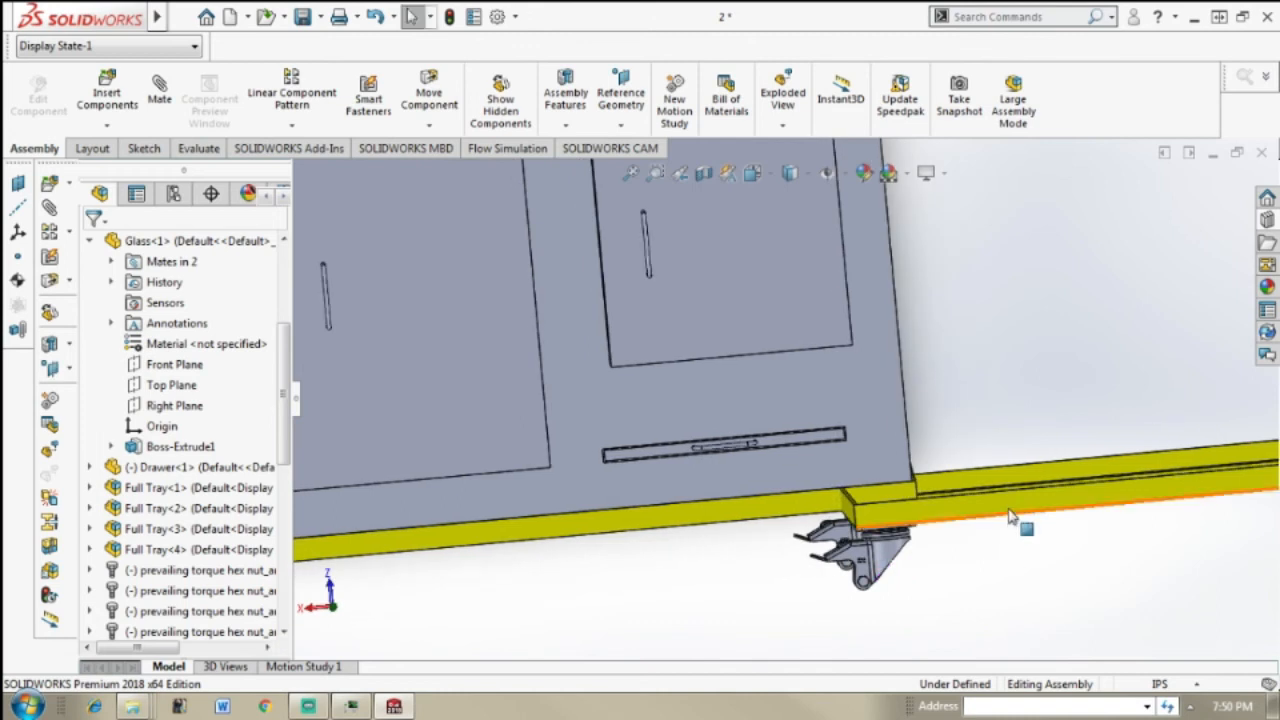
click(968, 521)
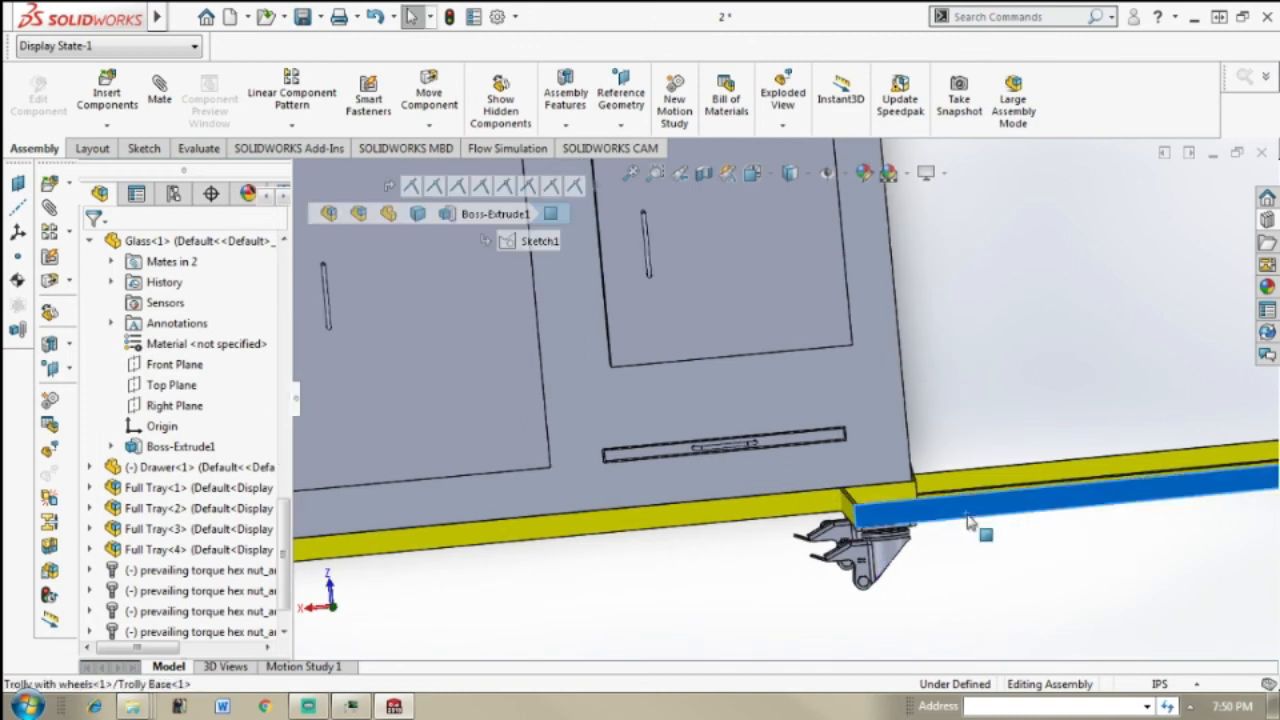
key(Delete)
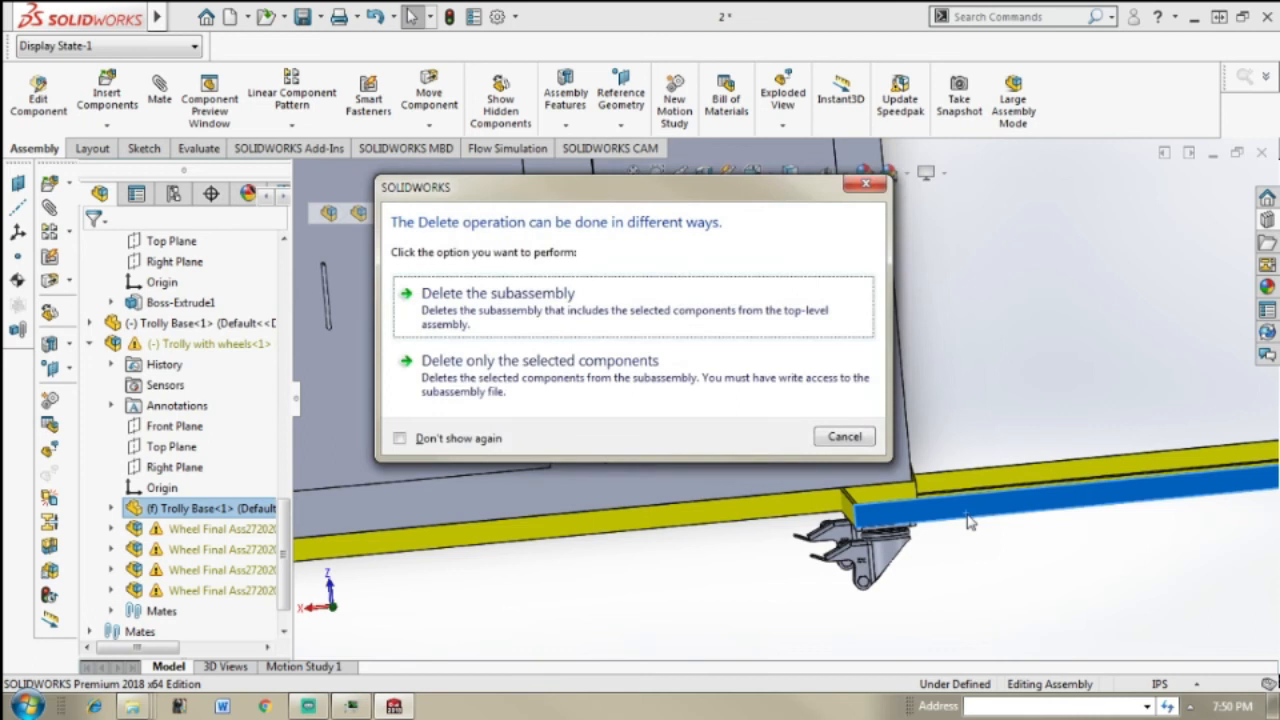
click(737, 309)
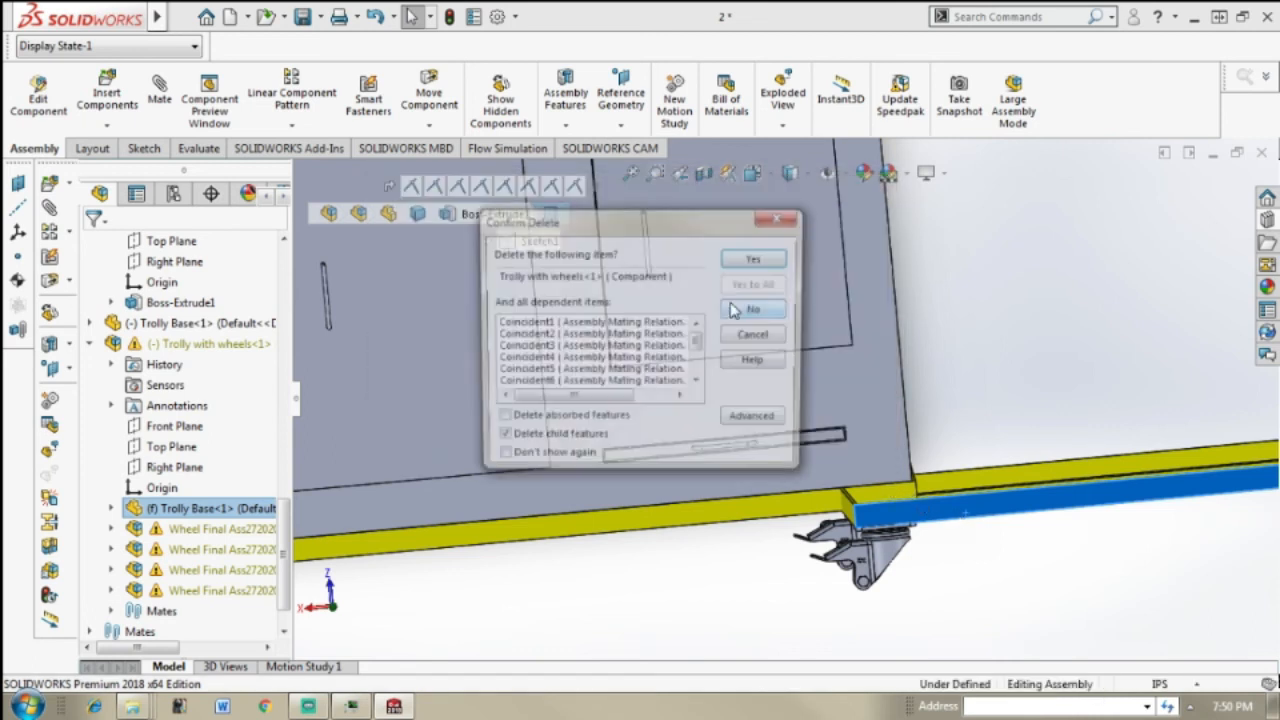
click(757, 258)
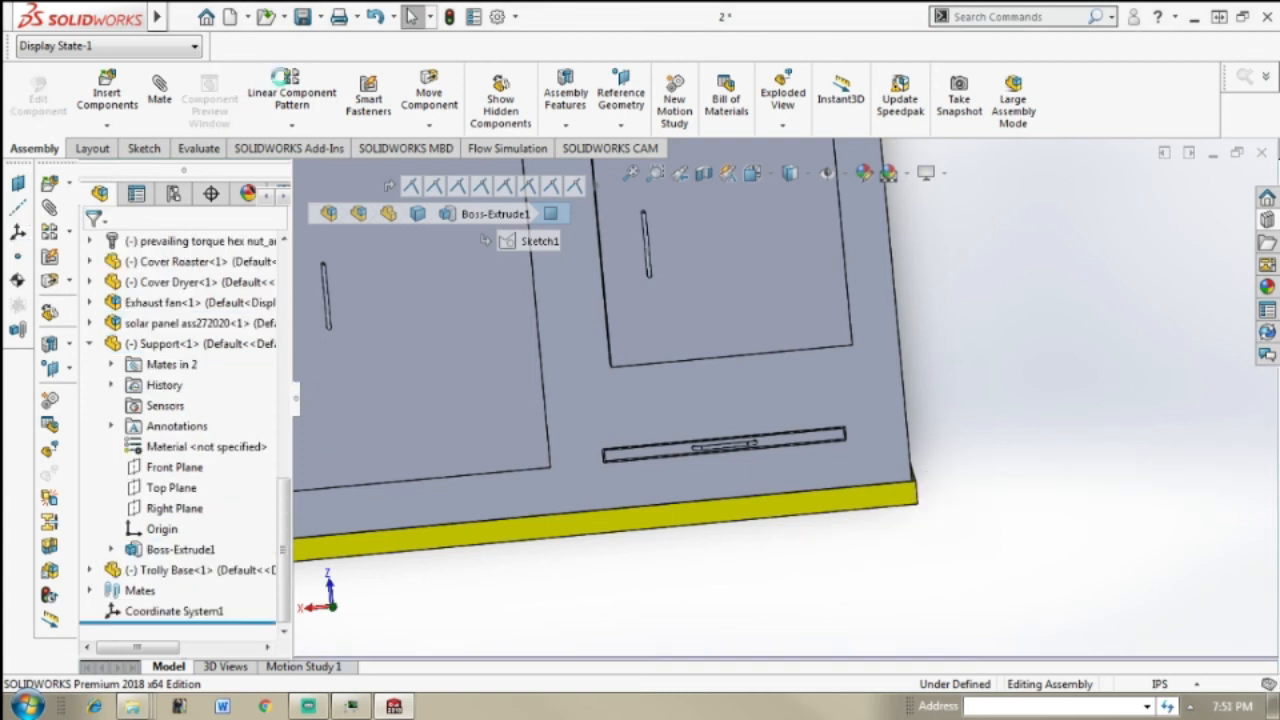
Step: Start inserting a component and look through the New and Wheels folders for wheel files
click(115, 98)
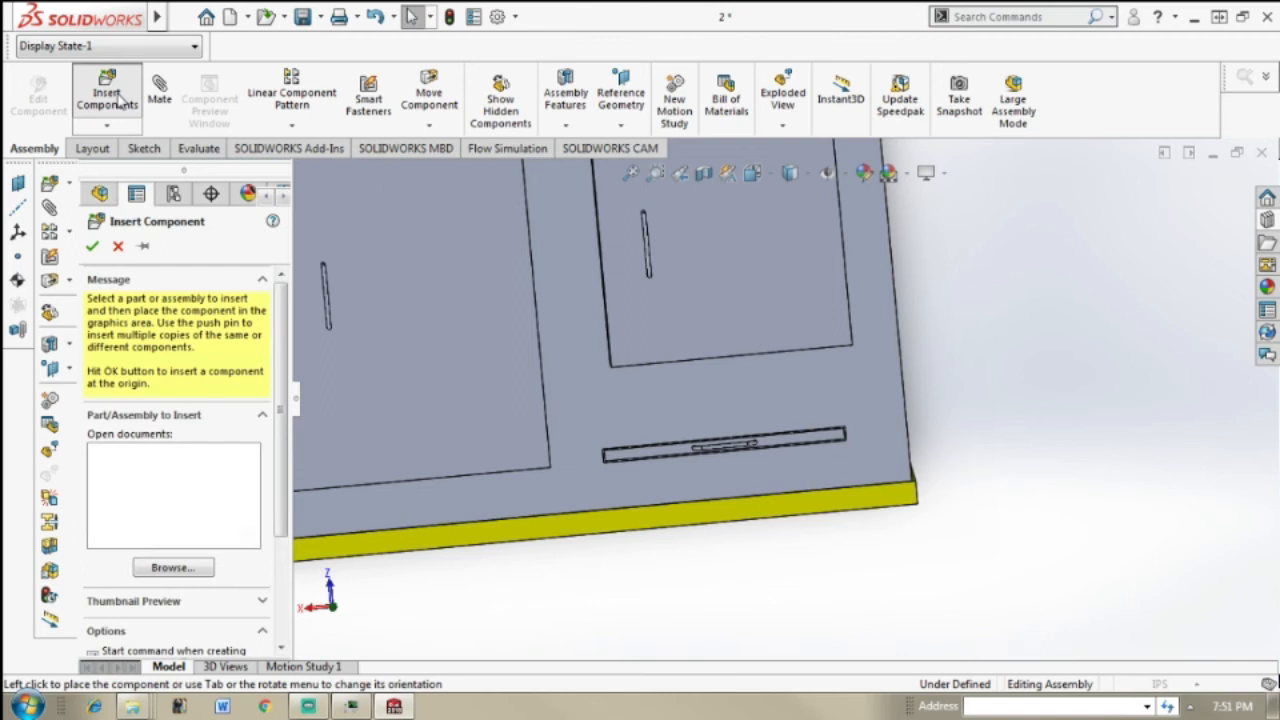
click(180, 568)
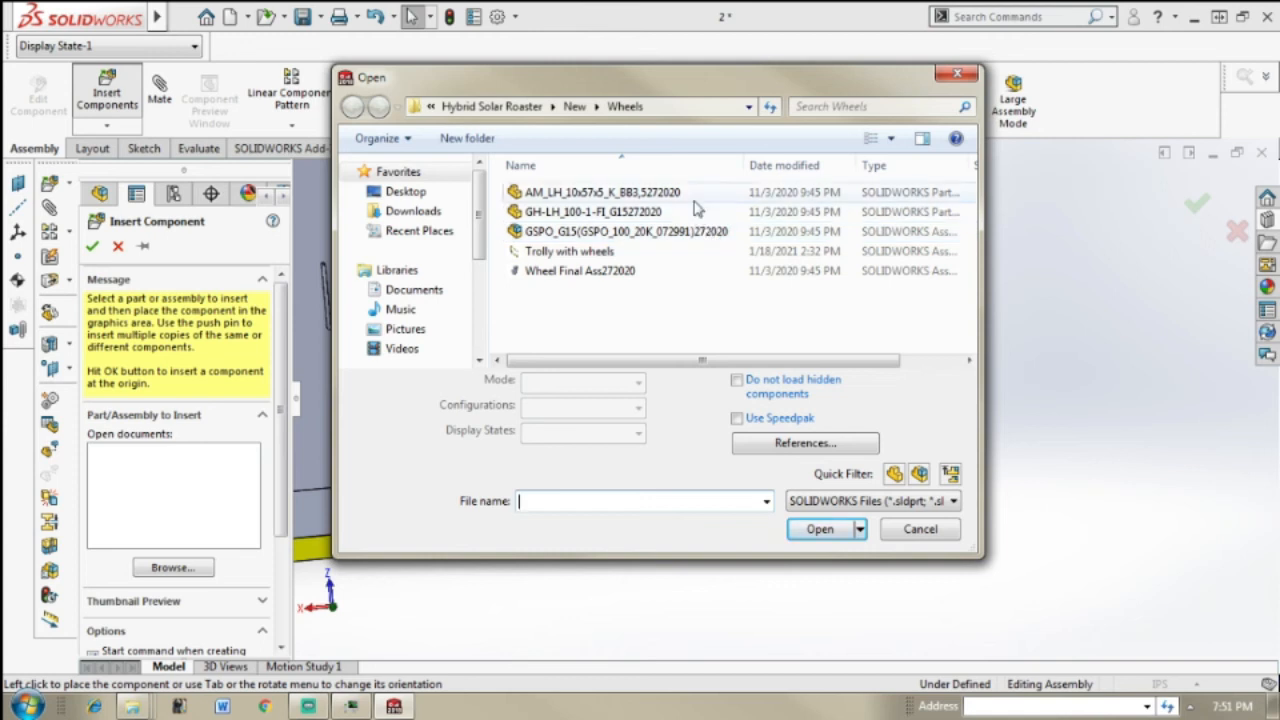
click(614, 107)
click(576, 110)
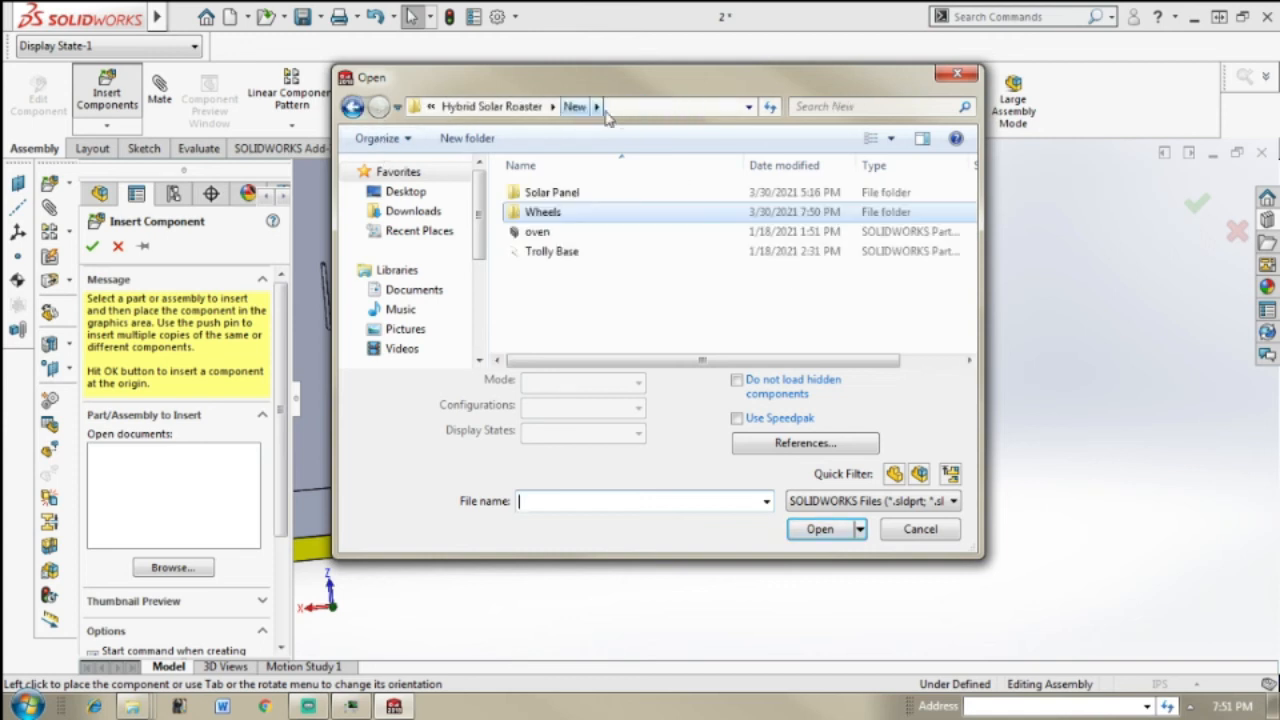
double_click(664, 219)
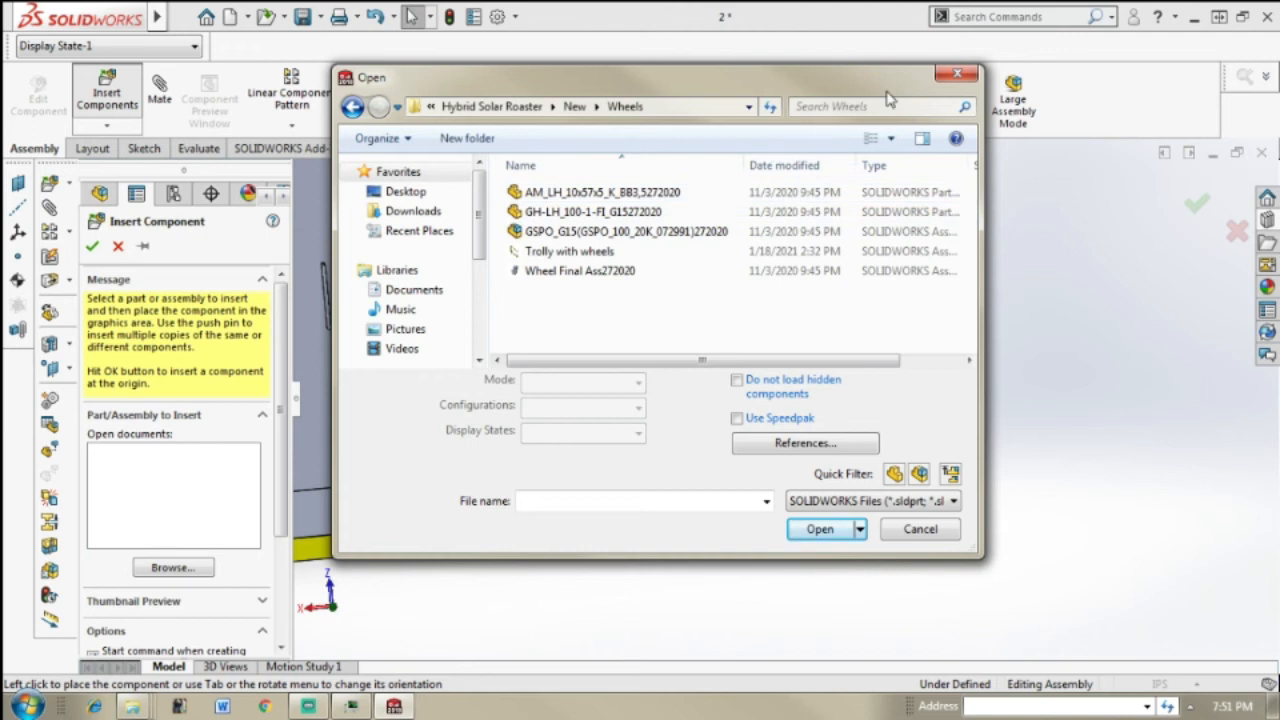
click(954, 70)
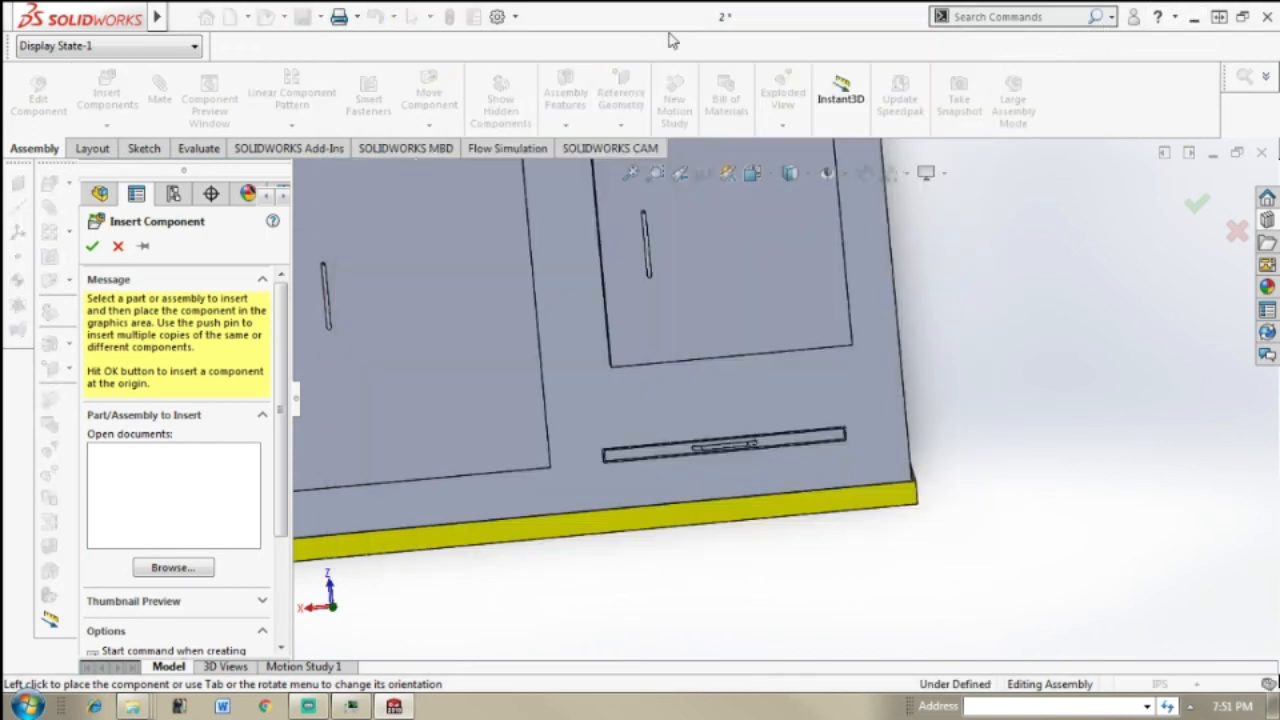
scroll(862, 404, up, 5)
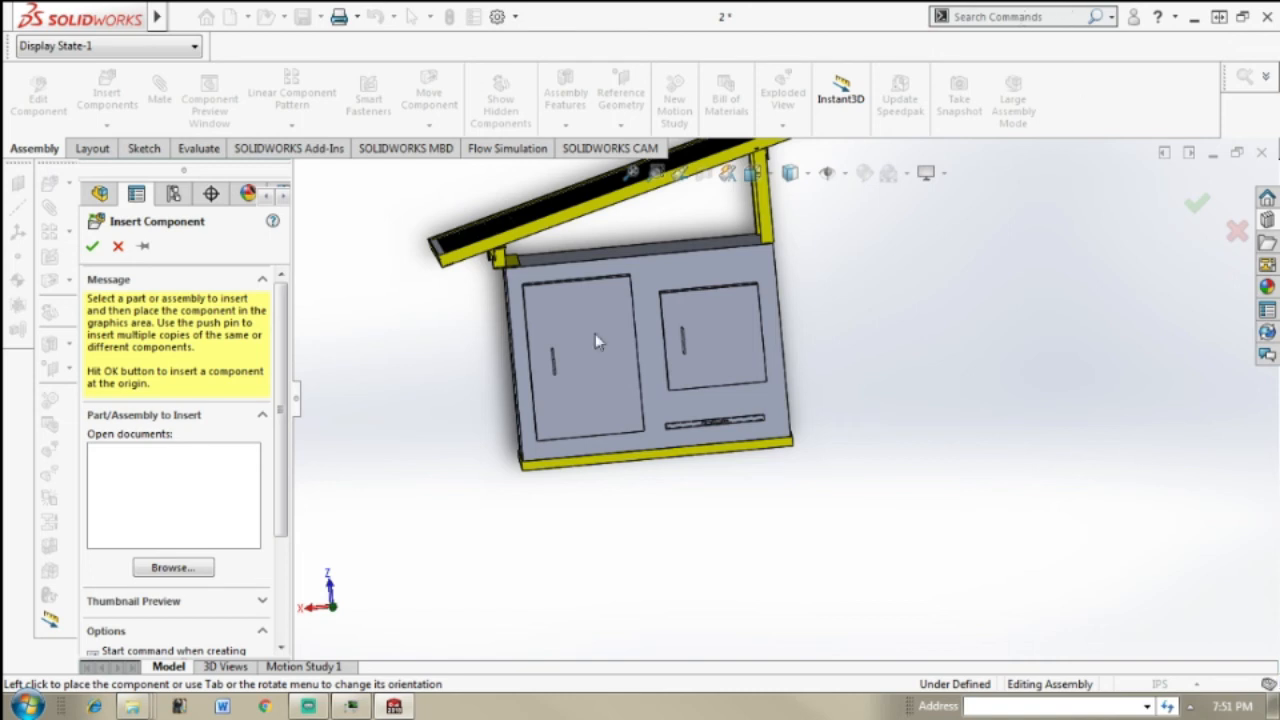
click(153, 570)
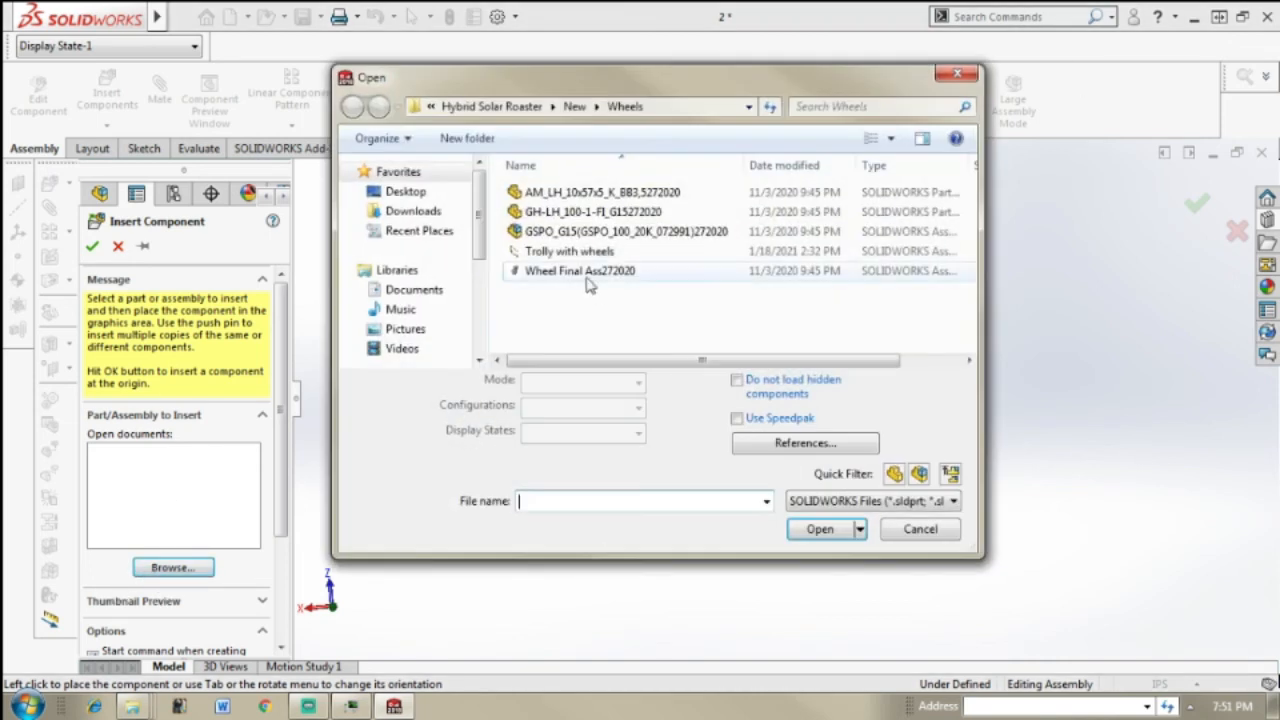
click(599, 233)
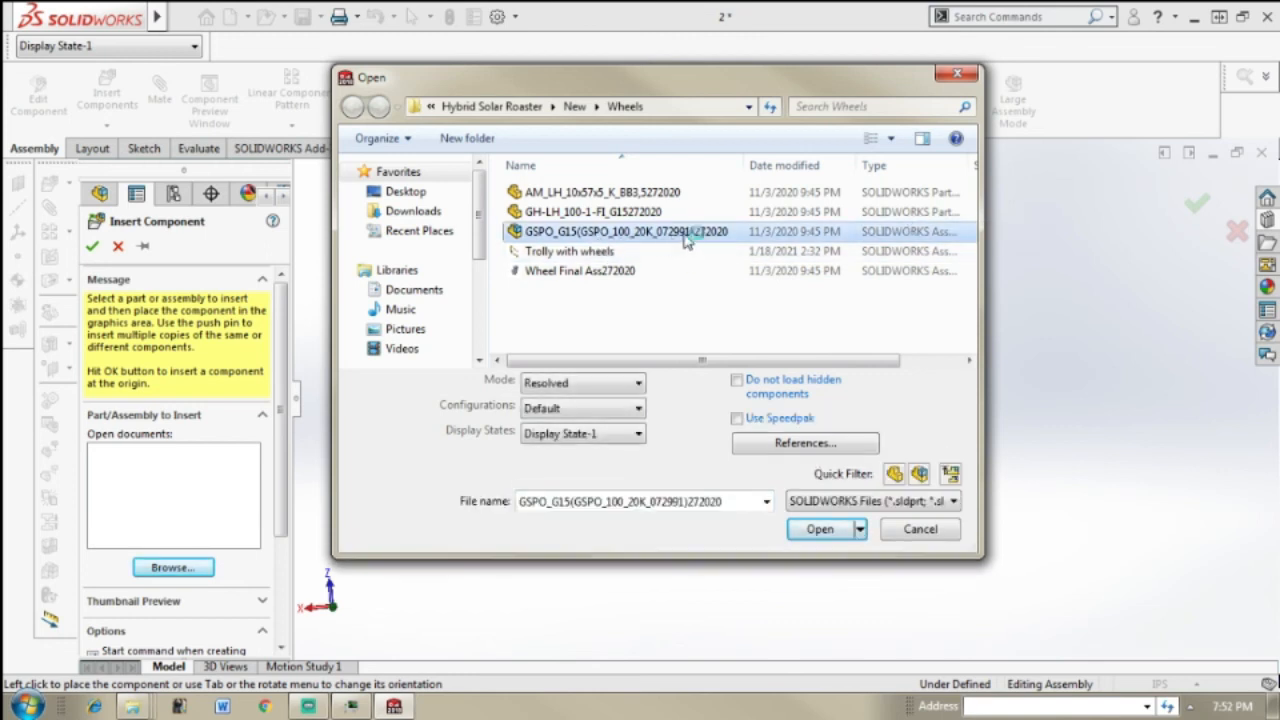
Step: Switch to the Hybrid Solar Roaster window in Windows Explorer and look through the files and folders on the Desktop
click(131, 706)
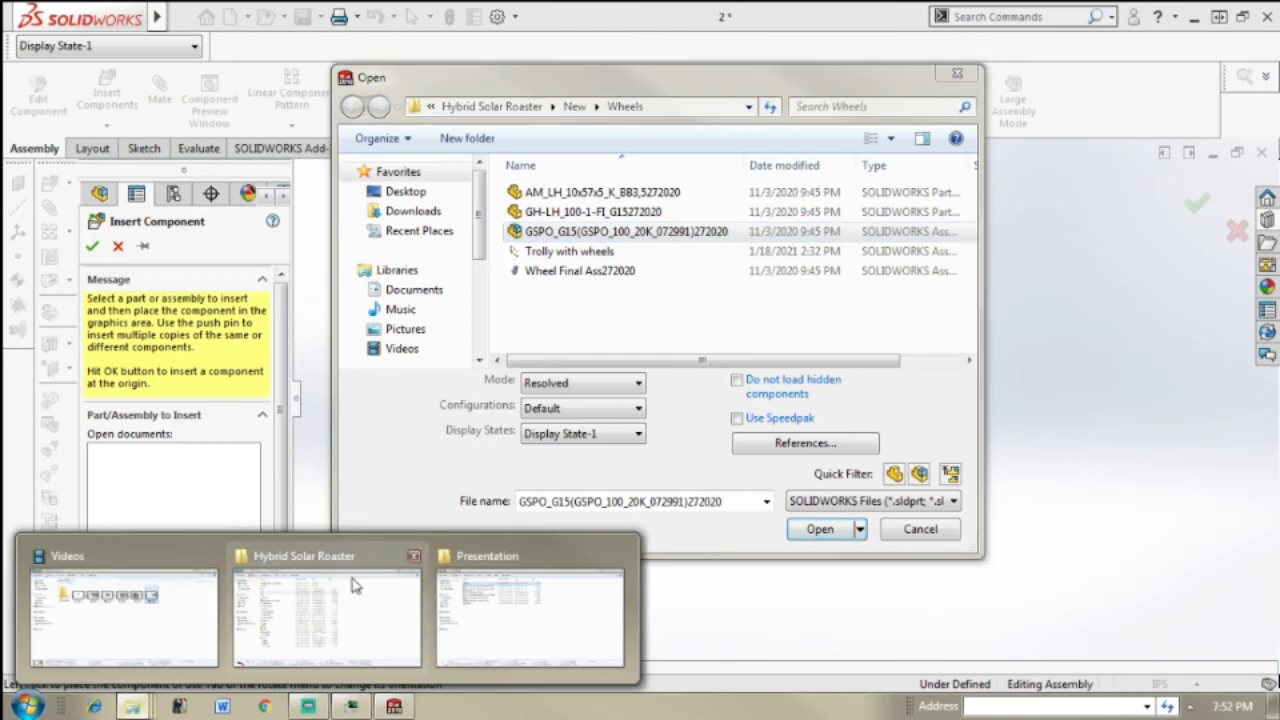
click(330, 605)
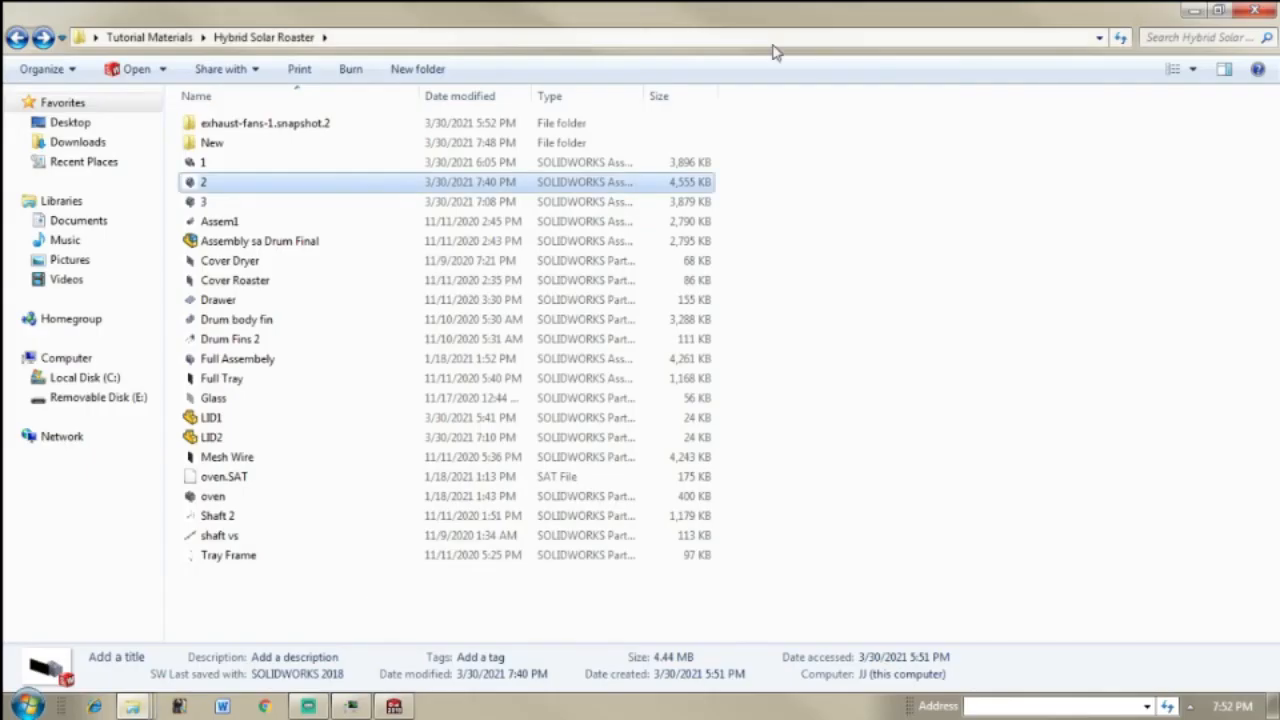
click(62, 125)
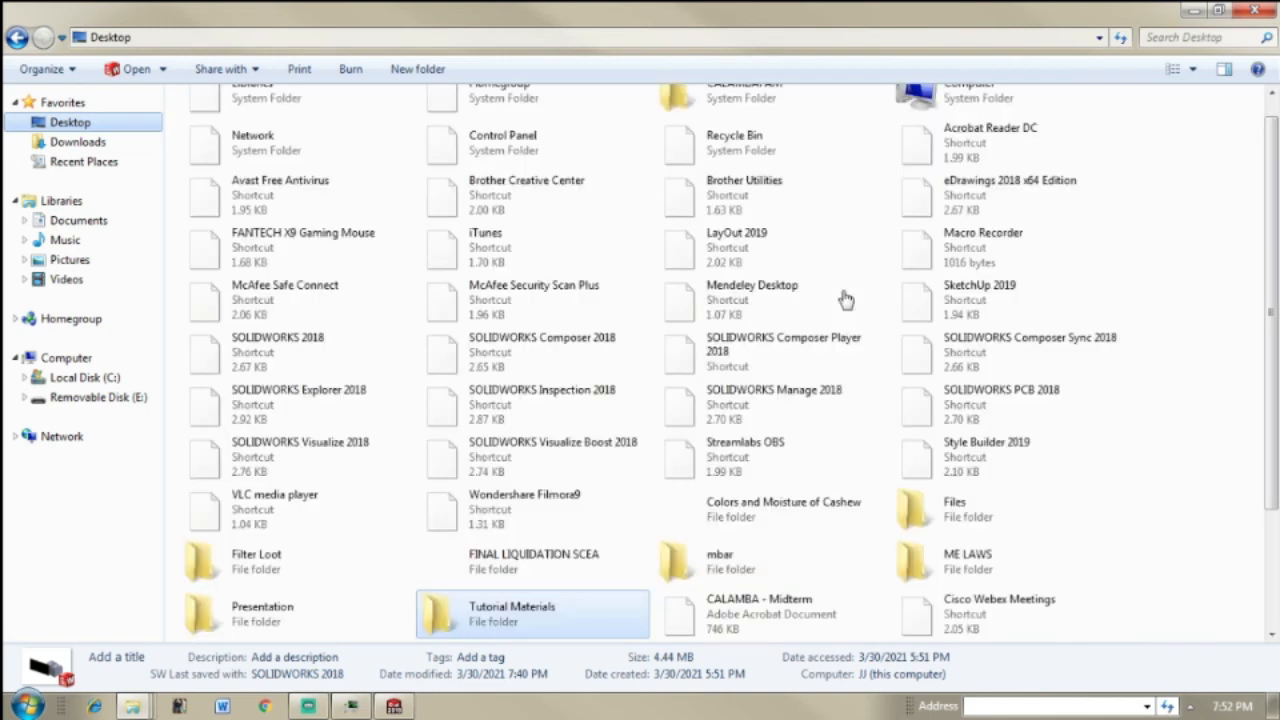
click(1227, 248)
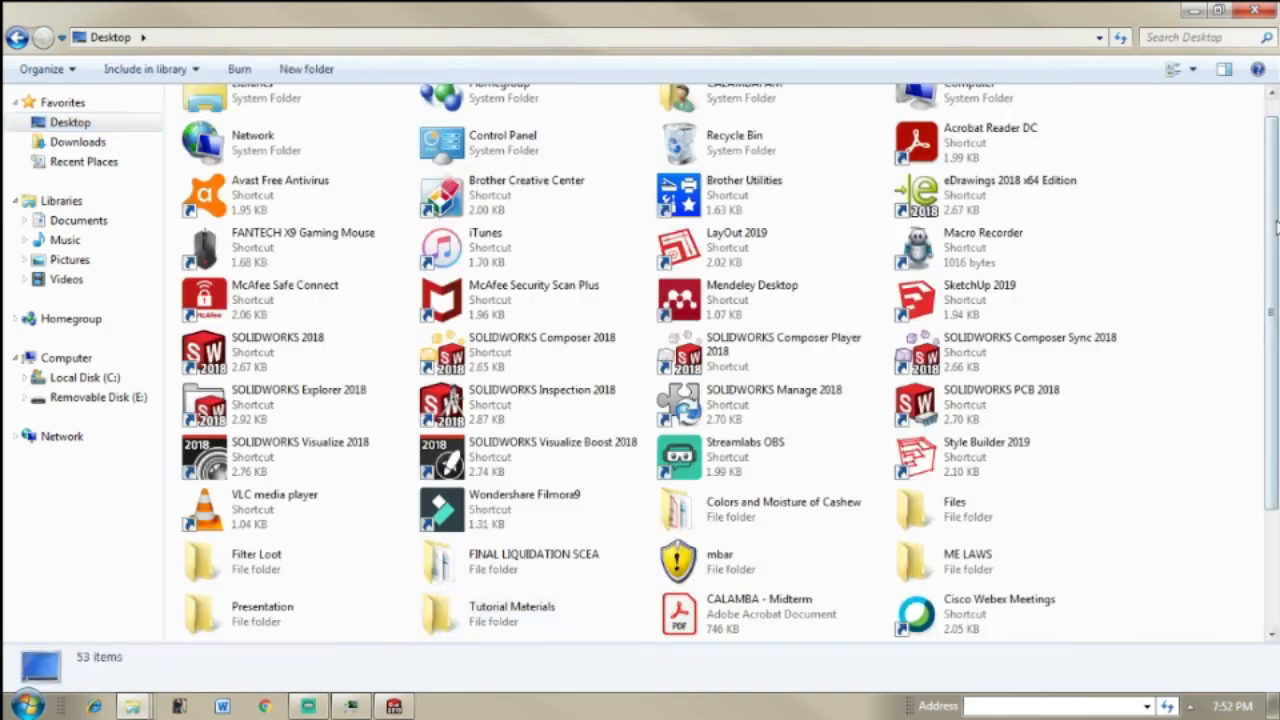
drag(1275, 228, 1273, 176)
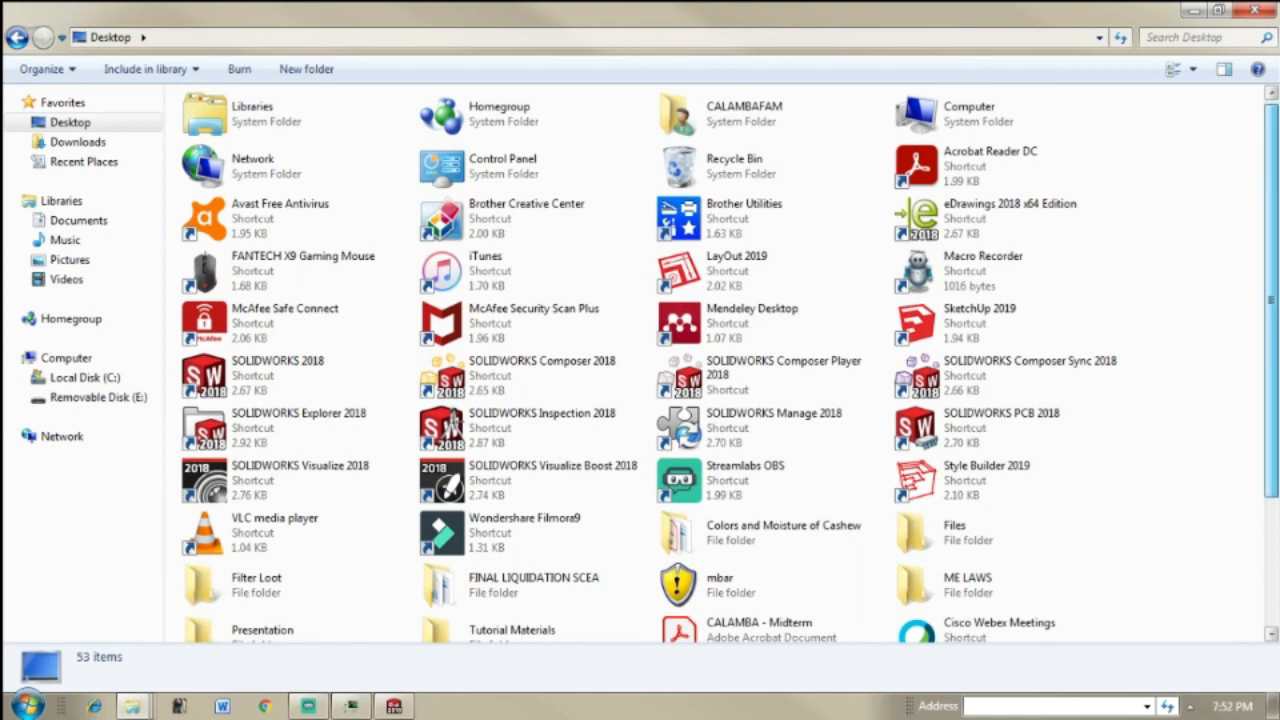
scroll(1240, 586, down, 3)
scroll(1229, 372, up, 3)
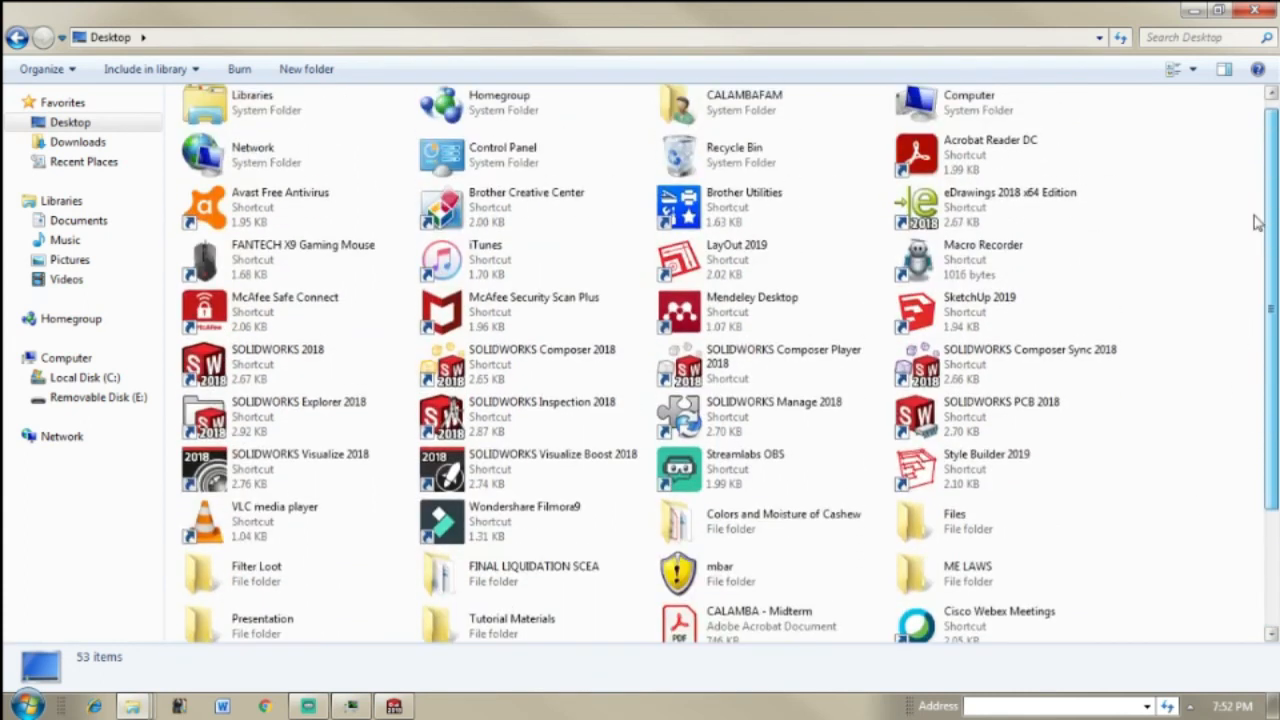
scroll(1229, 372, down, 3)
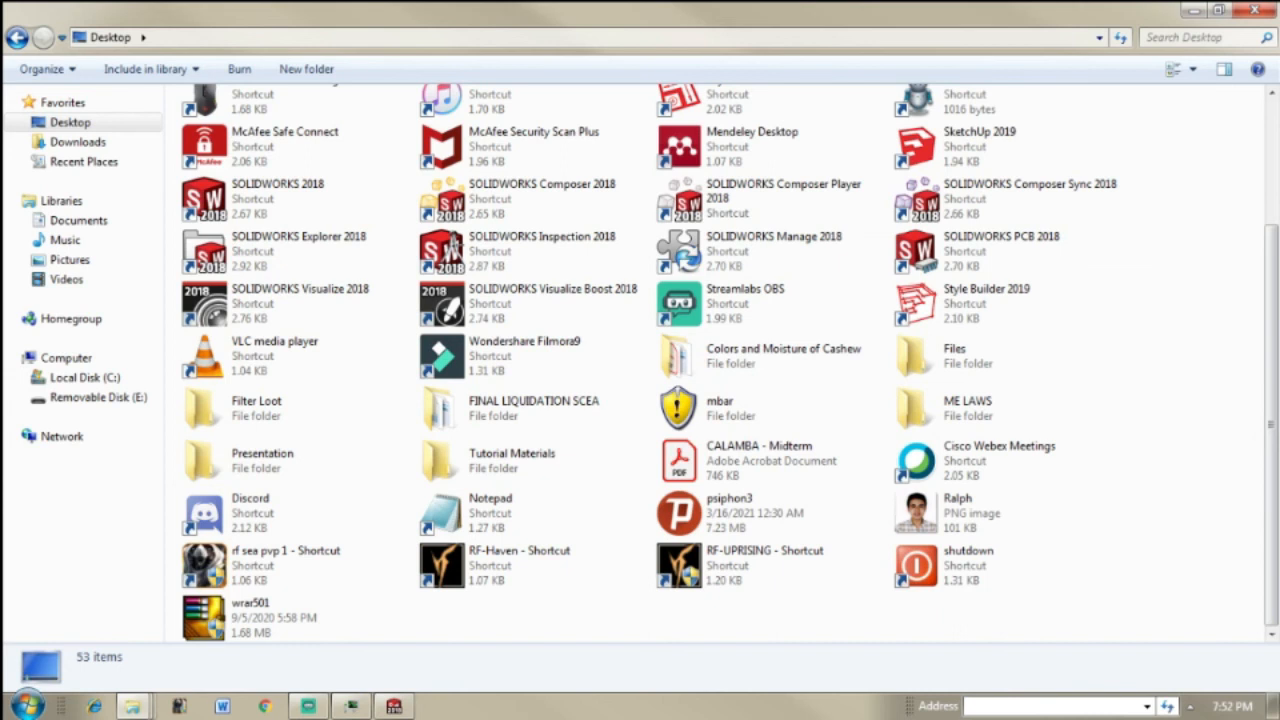
Step: Open the NEW ROASTER folder inside Files, Documents, Subjects, THESIS, Thesis Files on the Desktop
mouse_move(1270, 364)
mouse_down()
mouse_move(1274, 246)
mouse_move(1272, 366)
mouse_up()
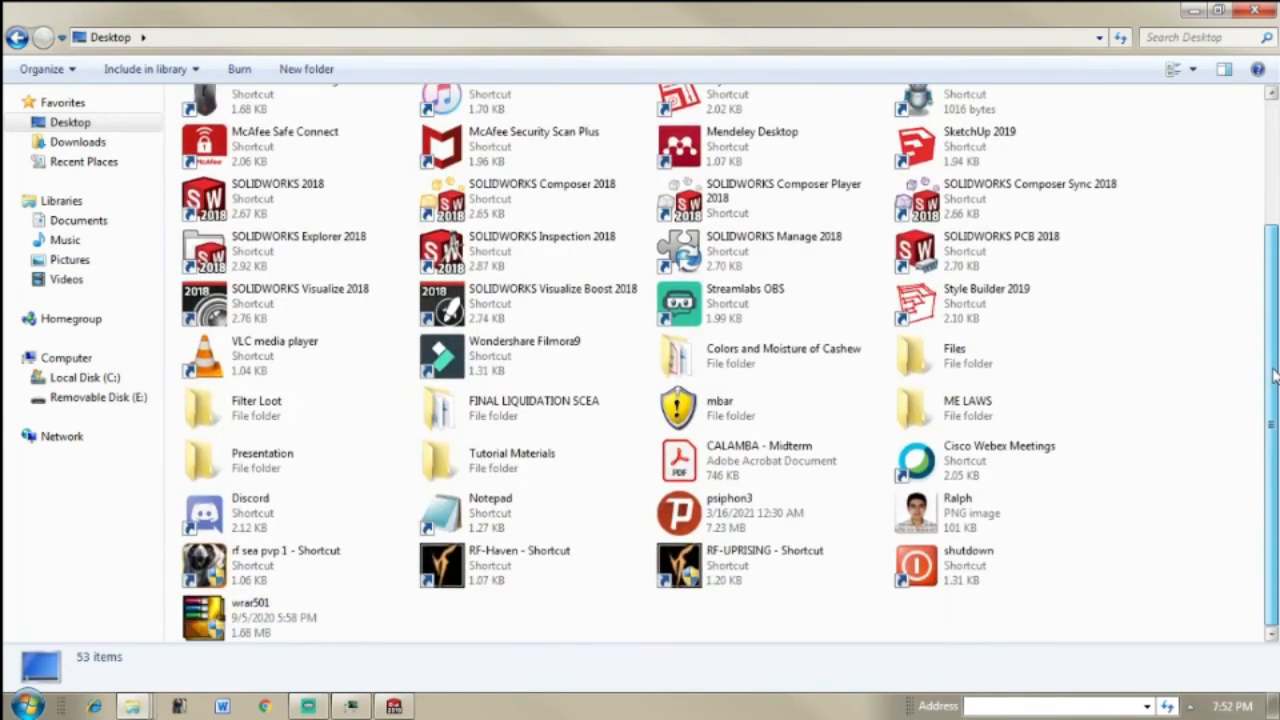
click(955, 350)
double_click(1002, 370)
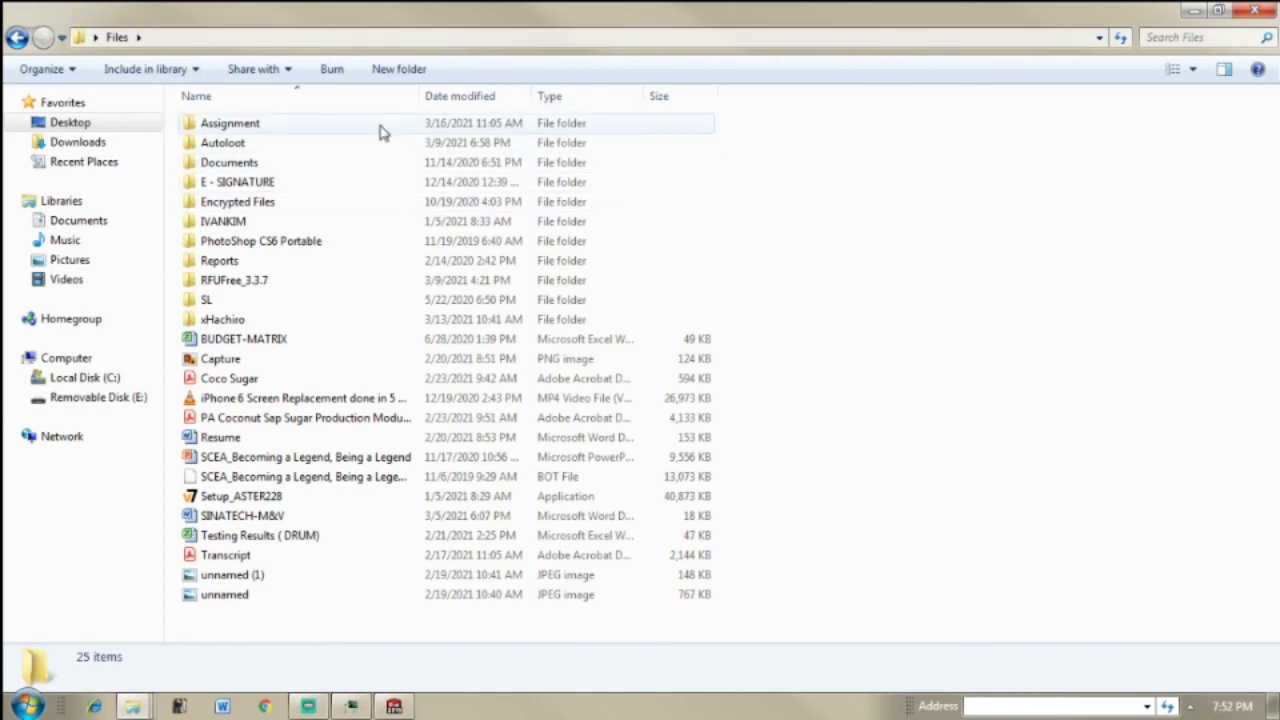
double_click(362, 164)
click(461, 129)
double_click(461, 133)
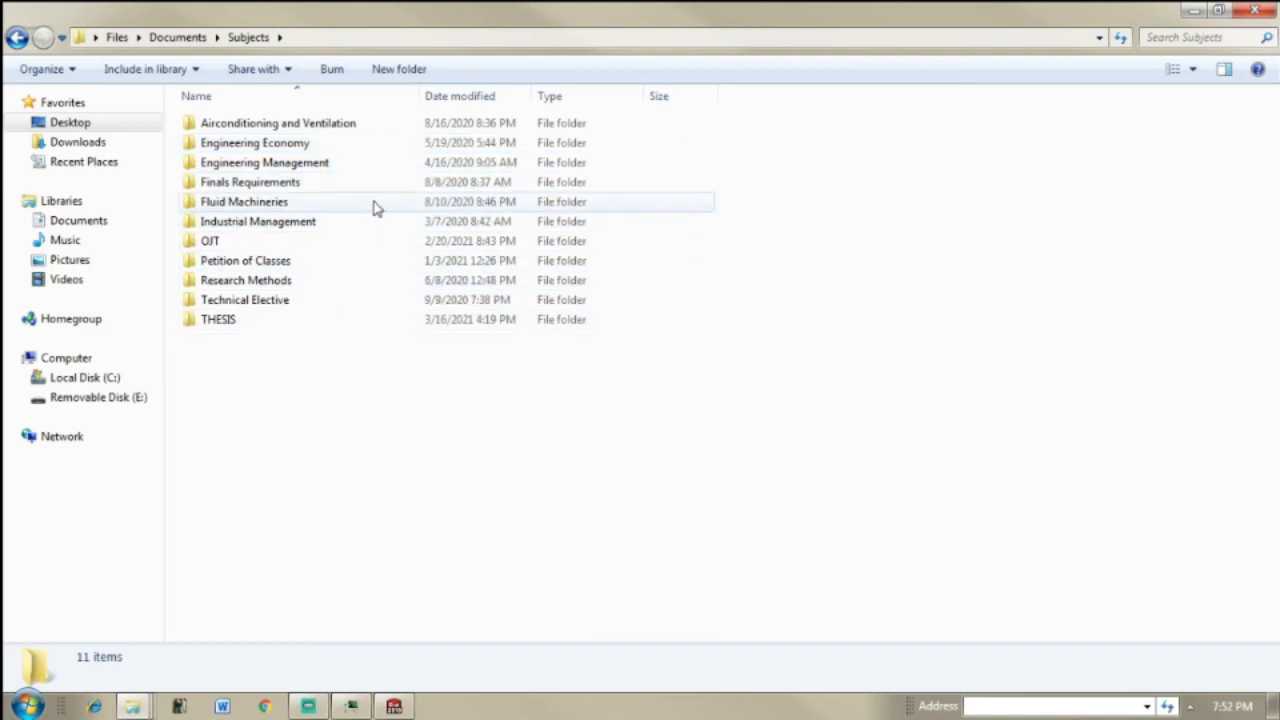
double_click(332, 322)
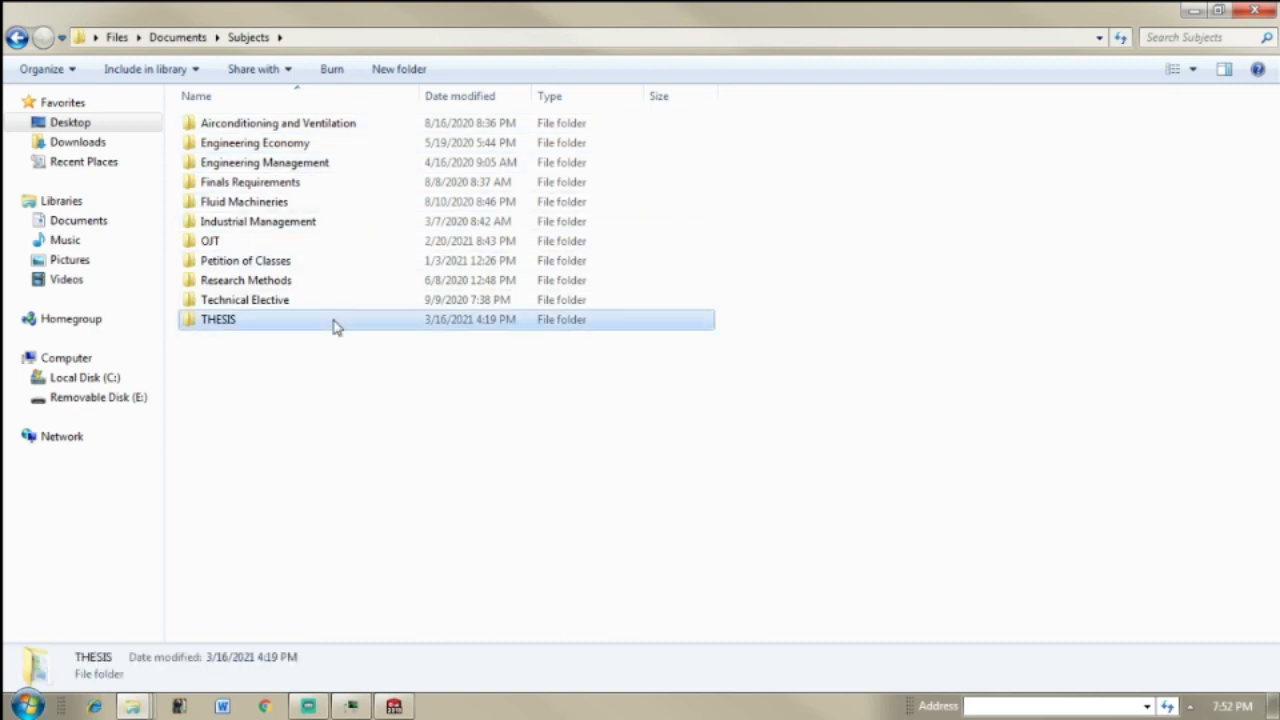
double_click(391, 243)
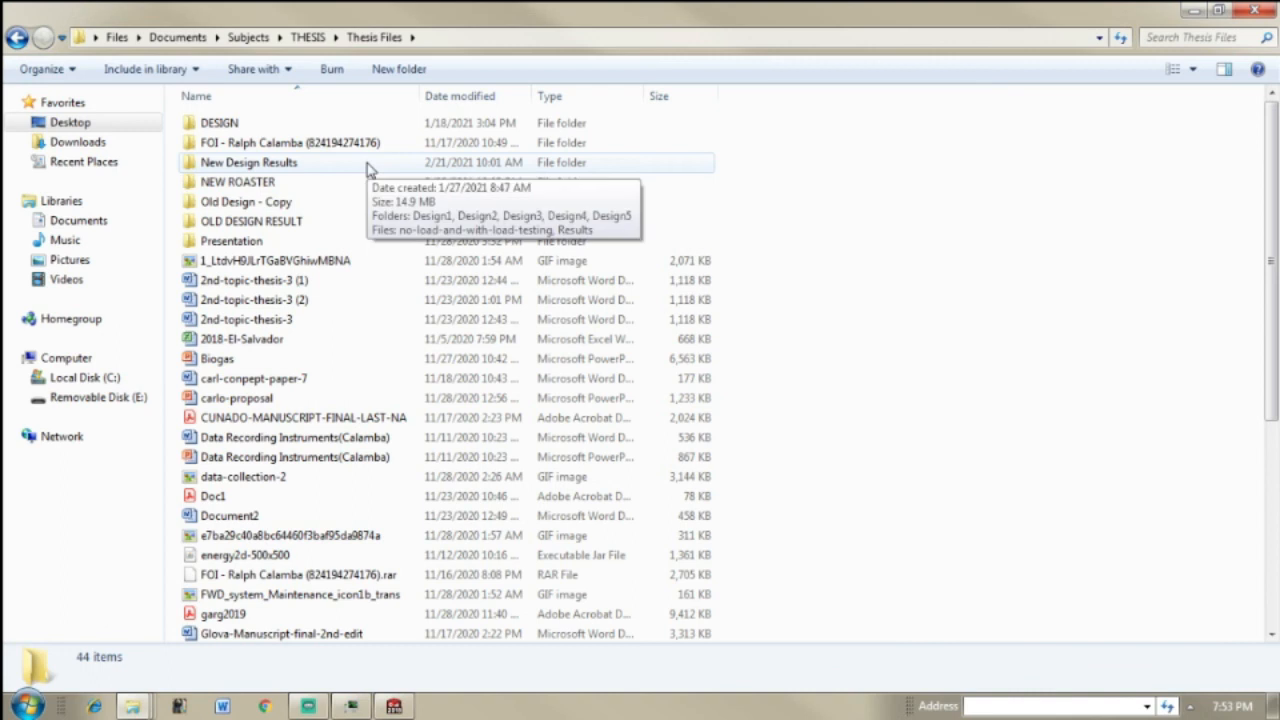
double_click(375, 184)
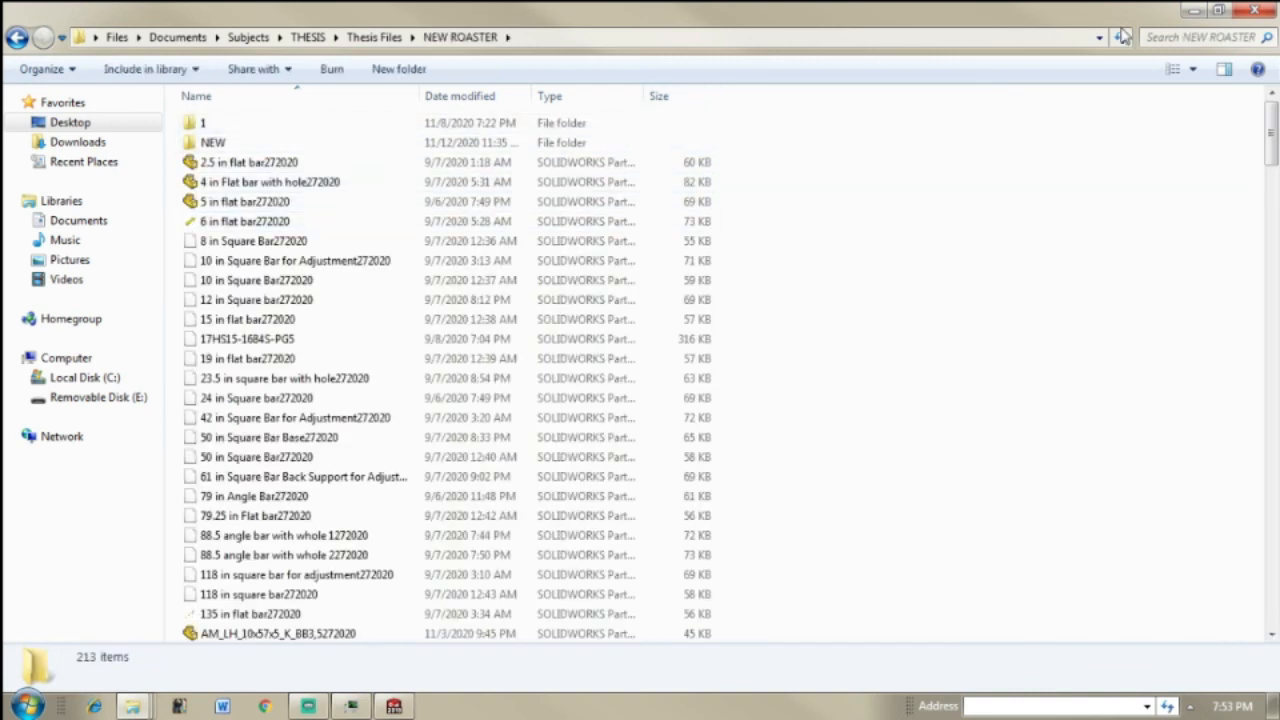
Step: Search the NEW ROASTER folder for gspo, select the GSPO_100_20K_G15272020 part, and restore the window to a smaller size
click(1202, 37)
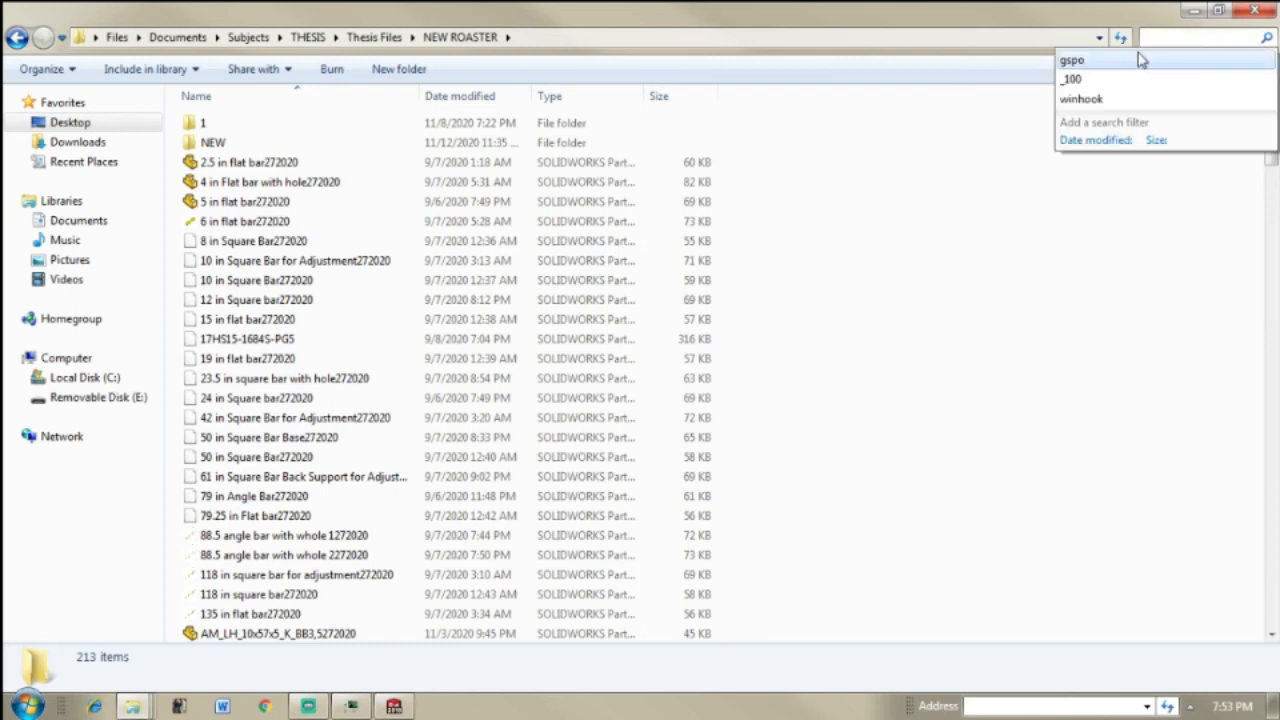
text(gspo)
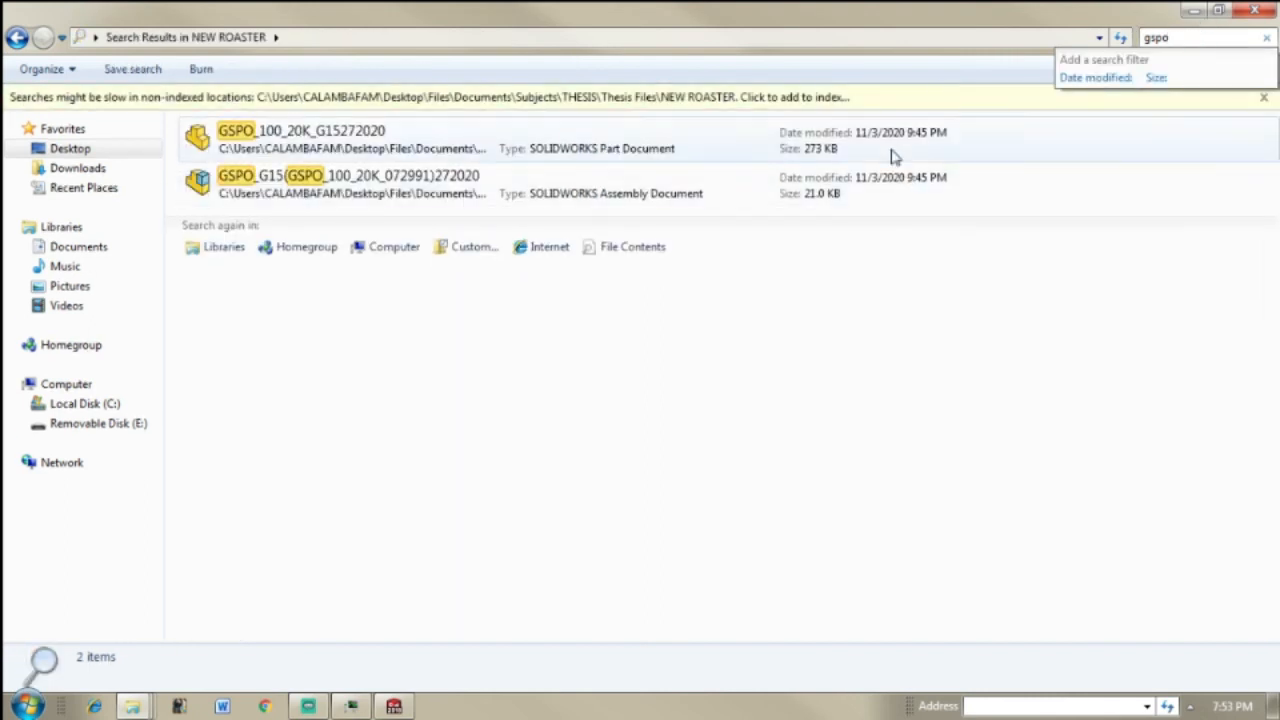
click(894, 133)
double_click(1060, 18)
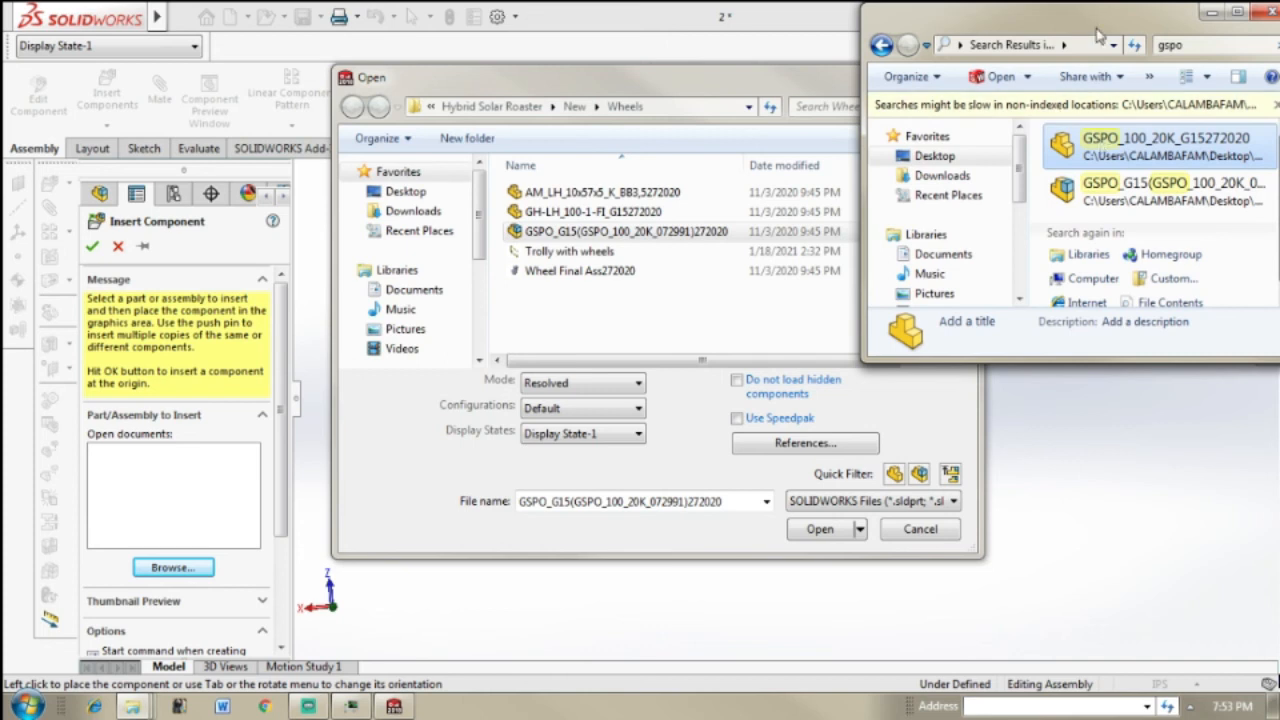
mouse_move(131, 706)
key(alt+Tab)
key(alt+Tab)
key(alt+Tab)
key(alt+Tab)
key(alt+Tab)
key(alt+Tab)
key(alt+Tab)
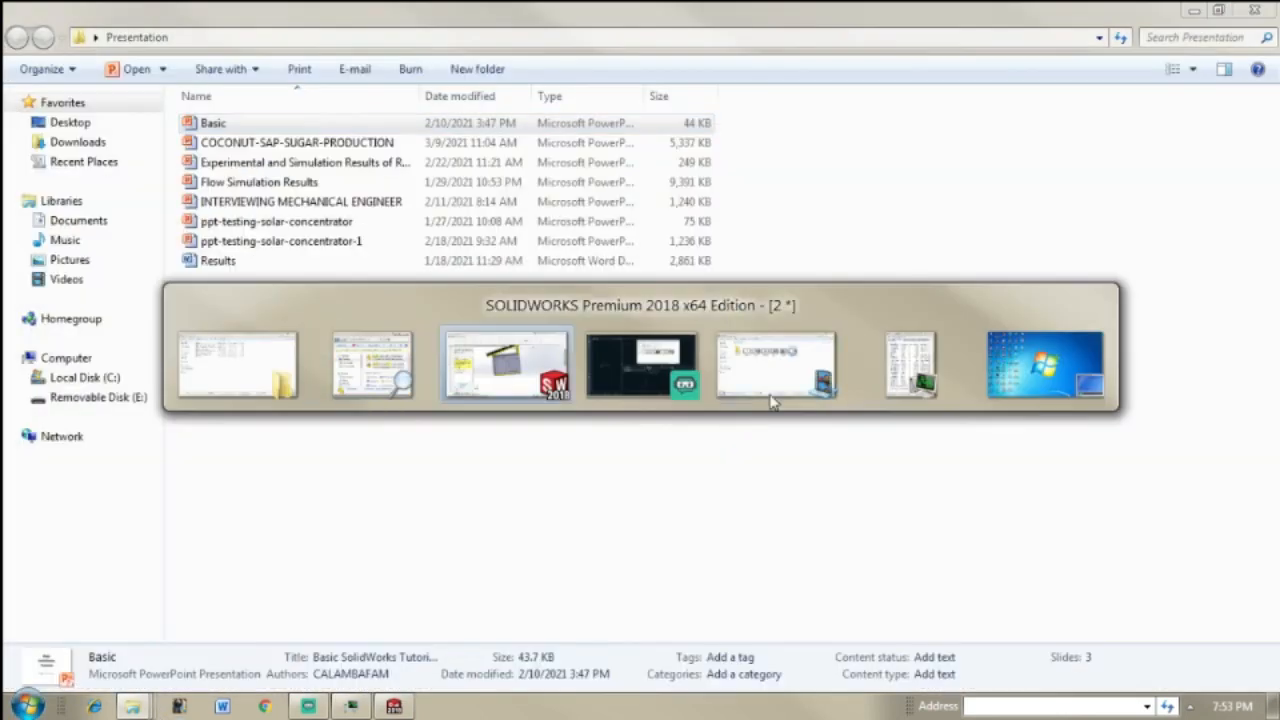
key(alt+Tab)
key(alt+Tab)
key(alt+Tab)
key(alt+Tab)
key(alt+Tab)
key(alt+Tab)
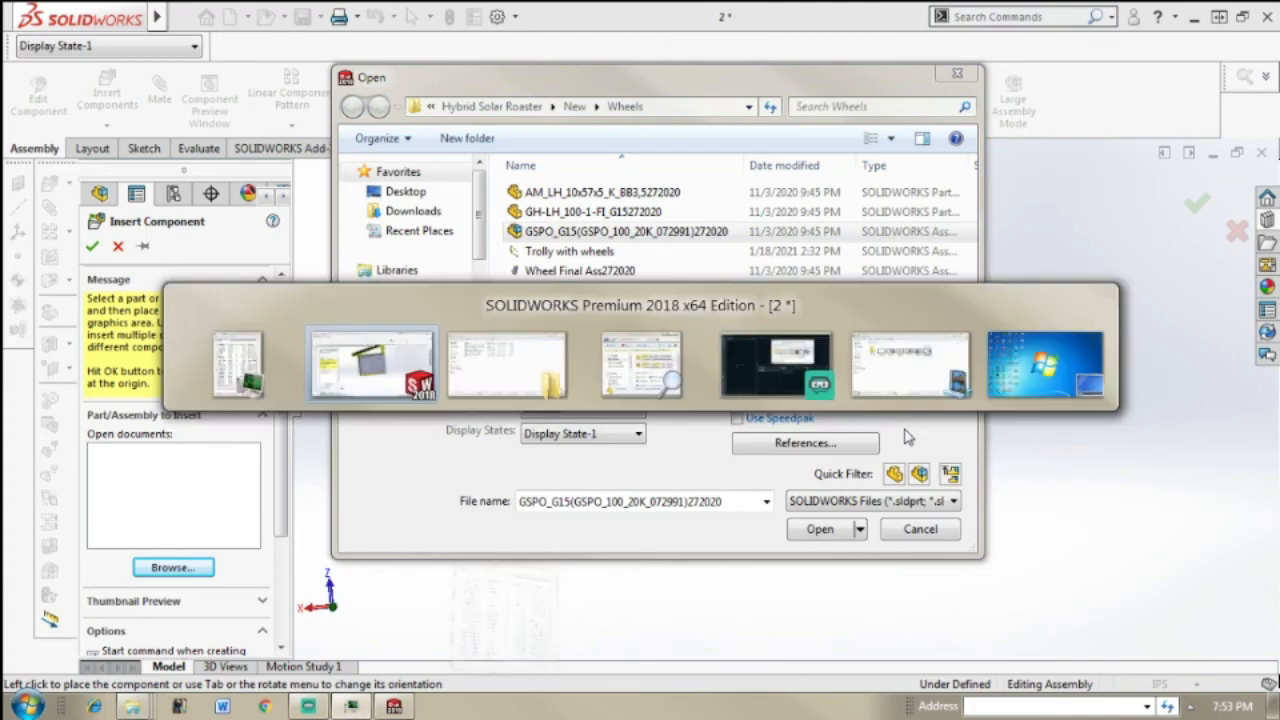
key(alt+Tab)
key(alt+Tab)
key(alt+Tab)
key(alt+Tab)
key(alt+Tab)
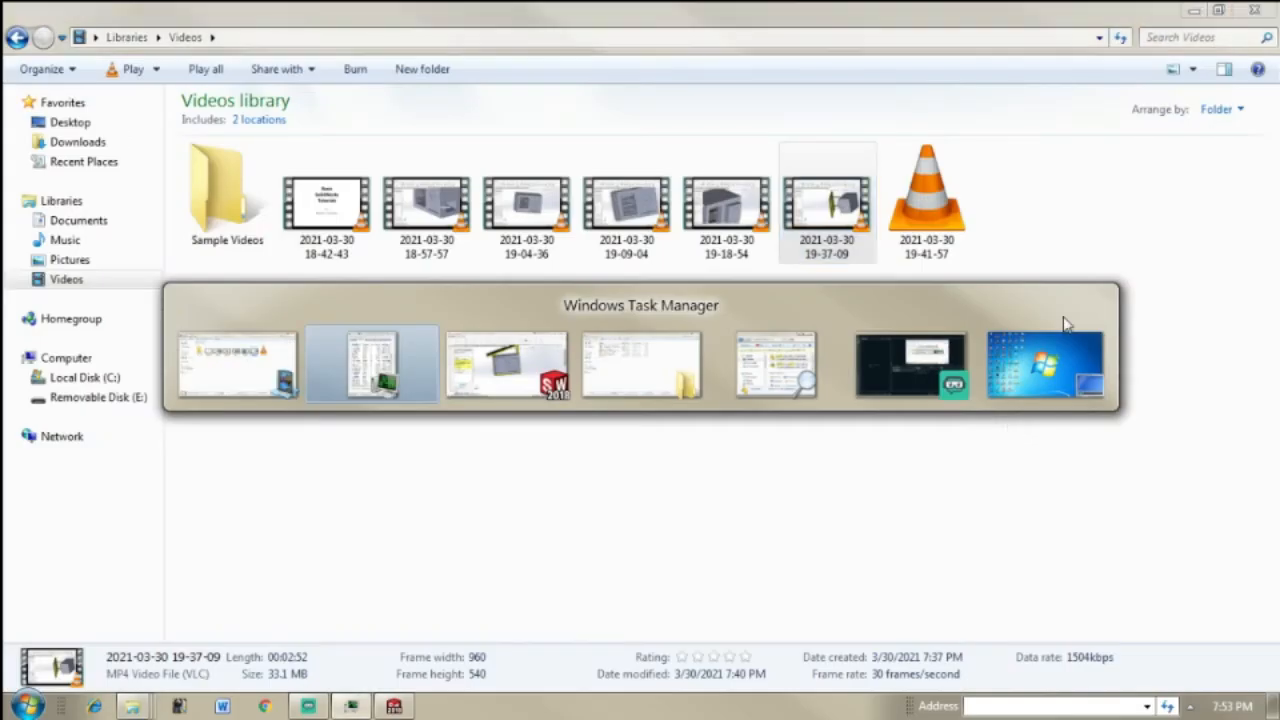
key(alt+Tab)
key(alt+Tab)
key(alt+Tab)
key(alt+Tab)
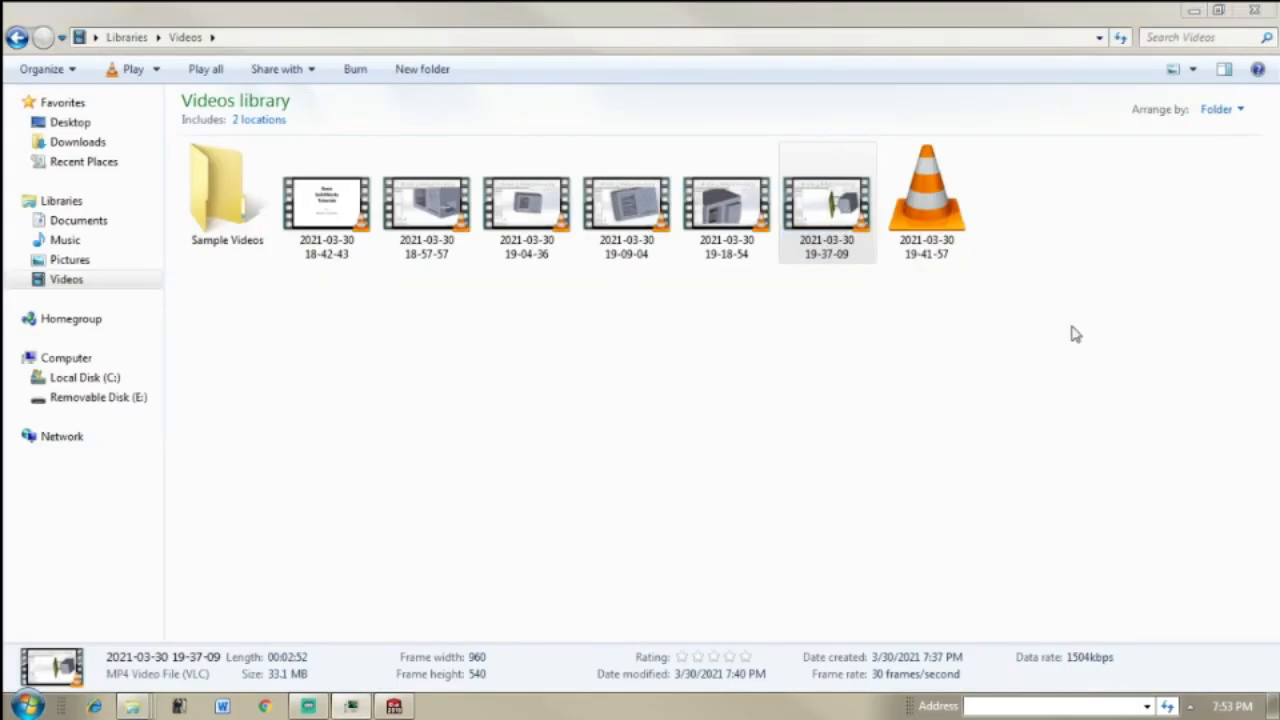
Step: Minimize the Videos folder, cancel the component file dialog in SOLIDWORKS, and minimize SOLIDWORKS to reach the desktop
click(1199, 14)
click(612, 231)
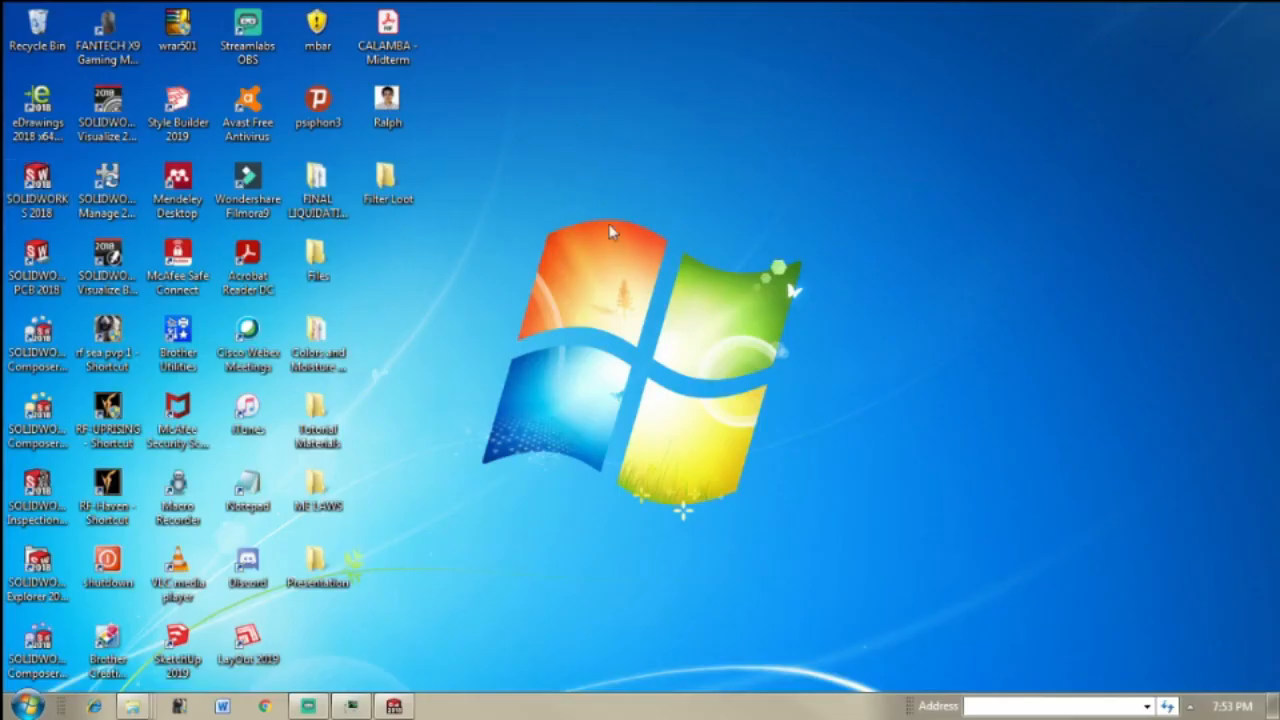
click(310, 707)
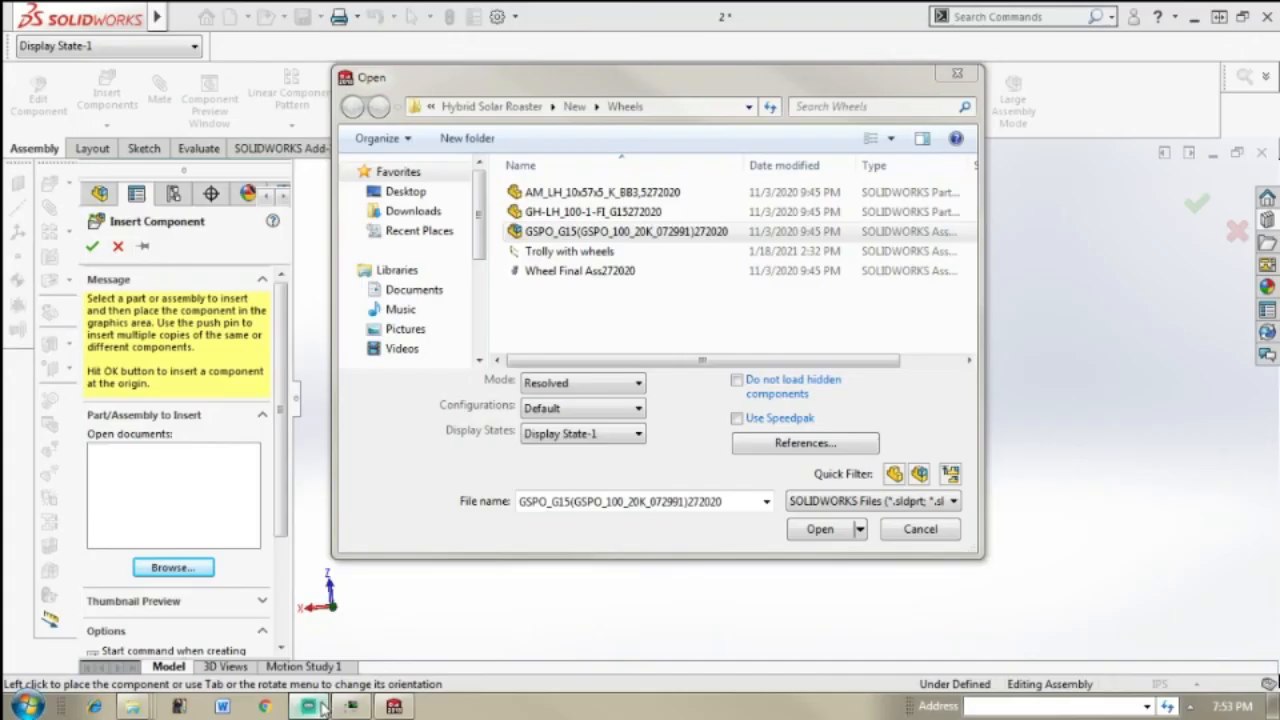
click(957, 73)
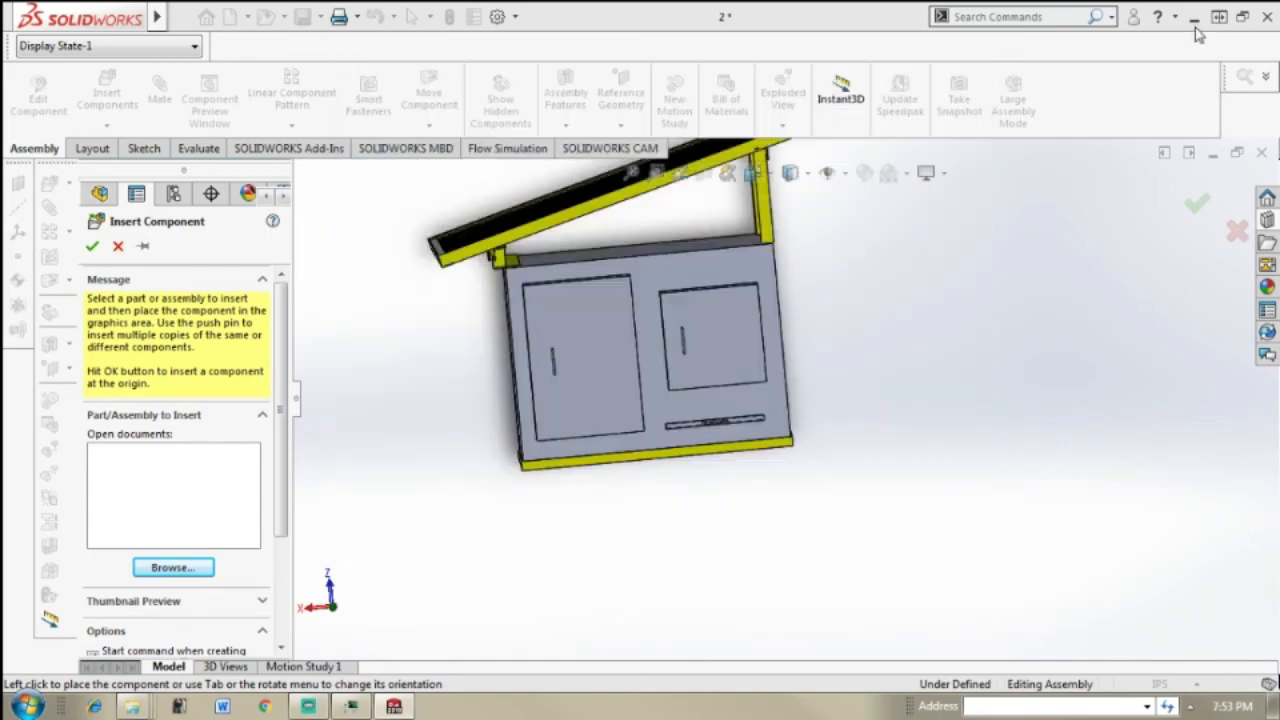
click(1191, 16)
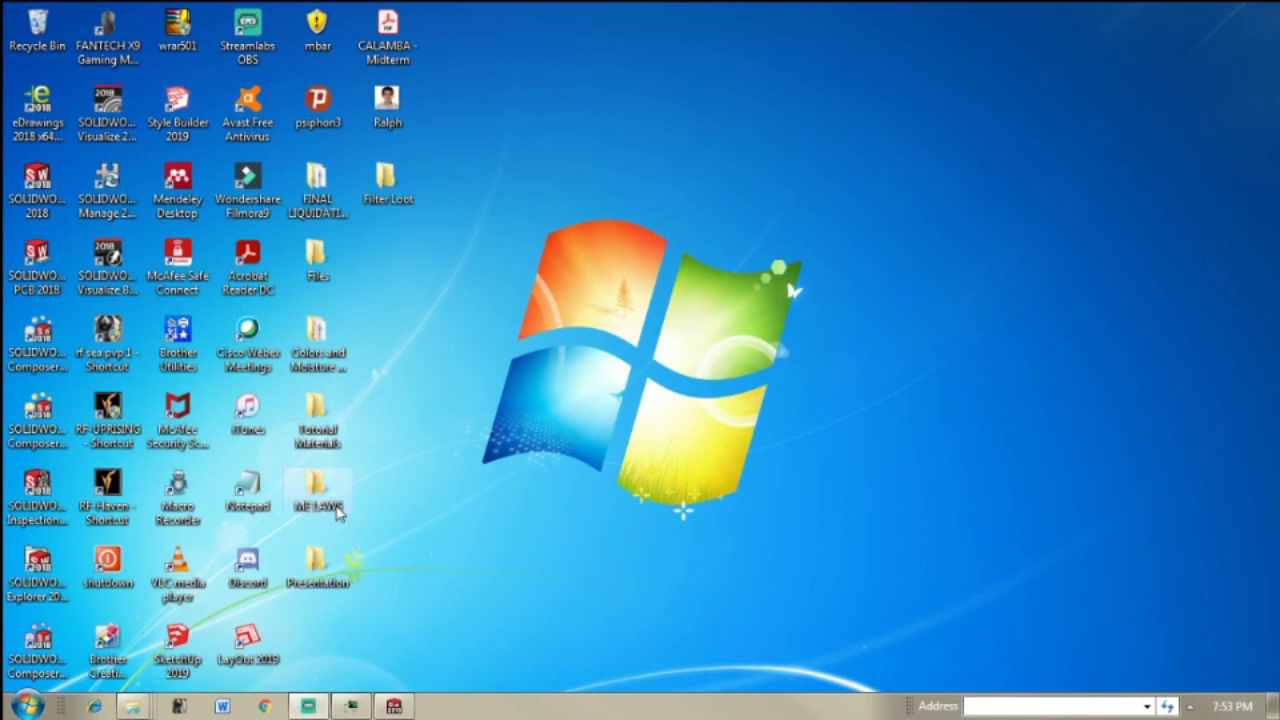
Step: Open the desktop's Tutorial Materials folder in a maximized window and go to Hybrid Solar Roaster, New, Wheels
double_click(328, 444)
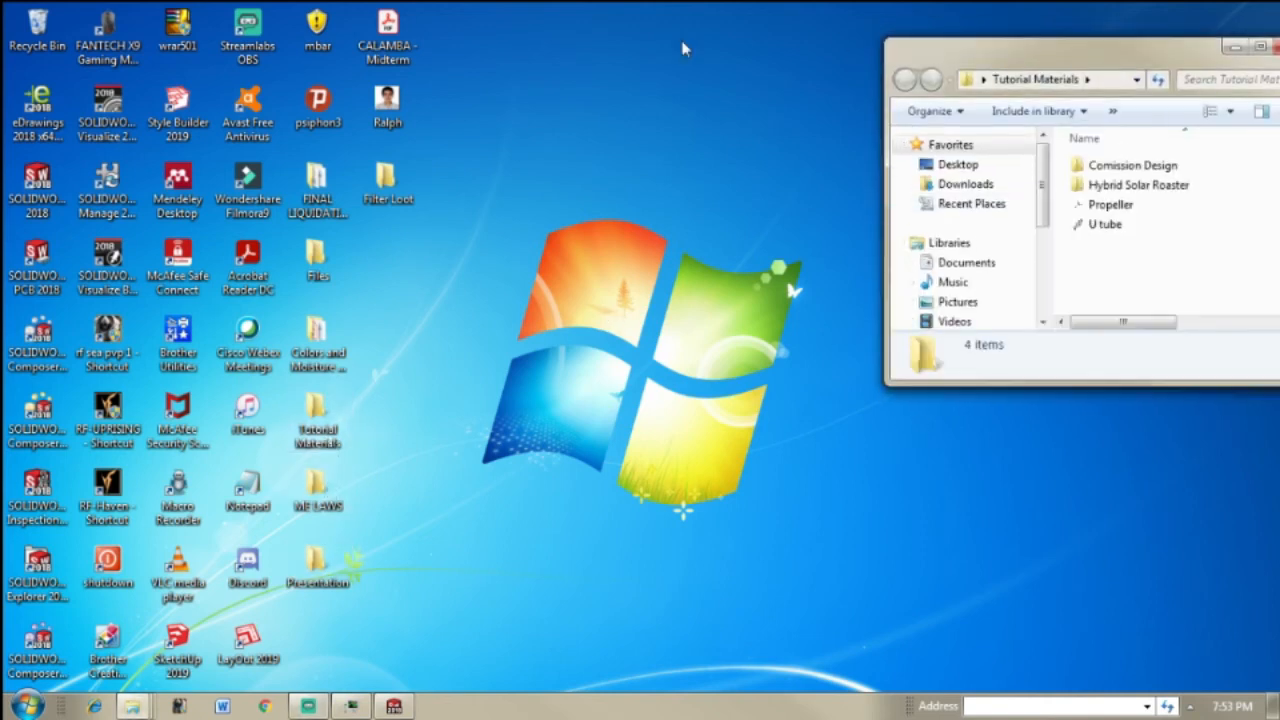
drag(971, 70, 314, 90)
double_click(474, 90)
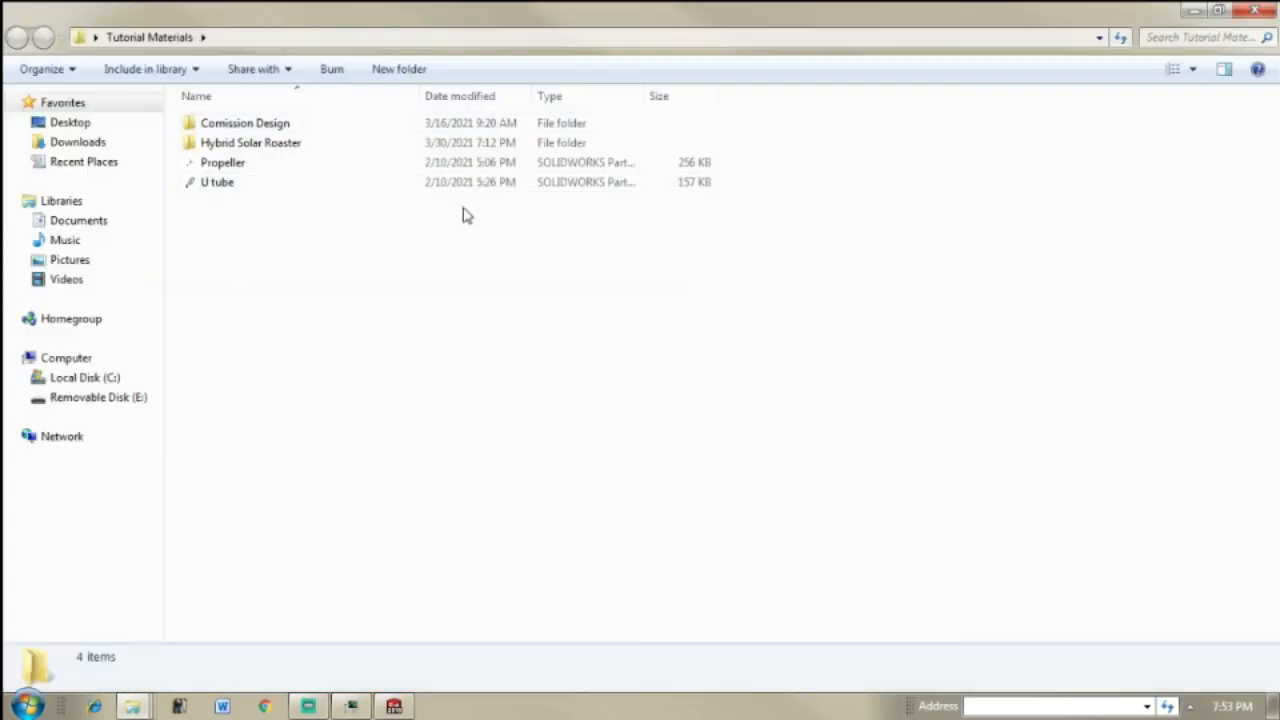
click(308, 161)
click(305, 145)
double_click(305, 145)
click(305, 145)
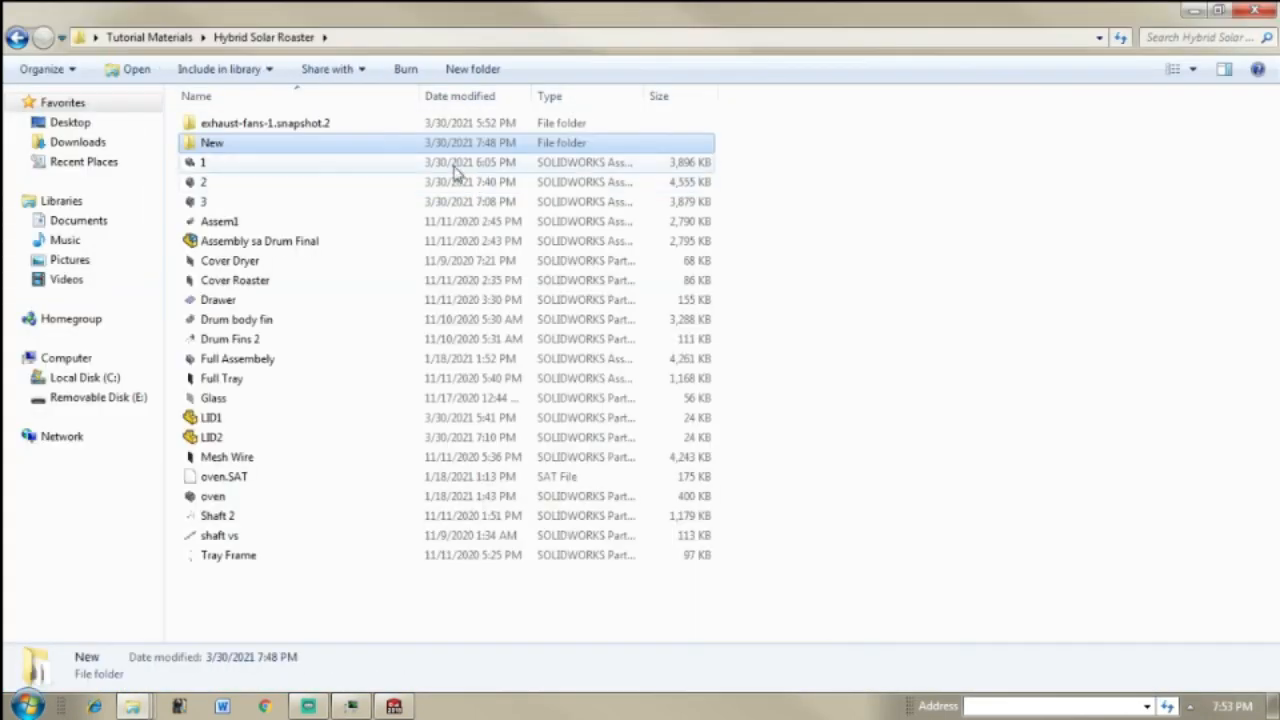
double_click(400, 150)
click(429, 143)
double_click(429, 143)
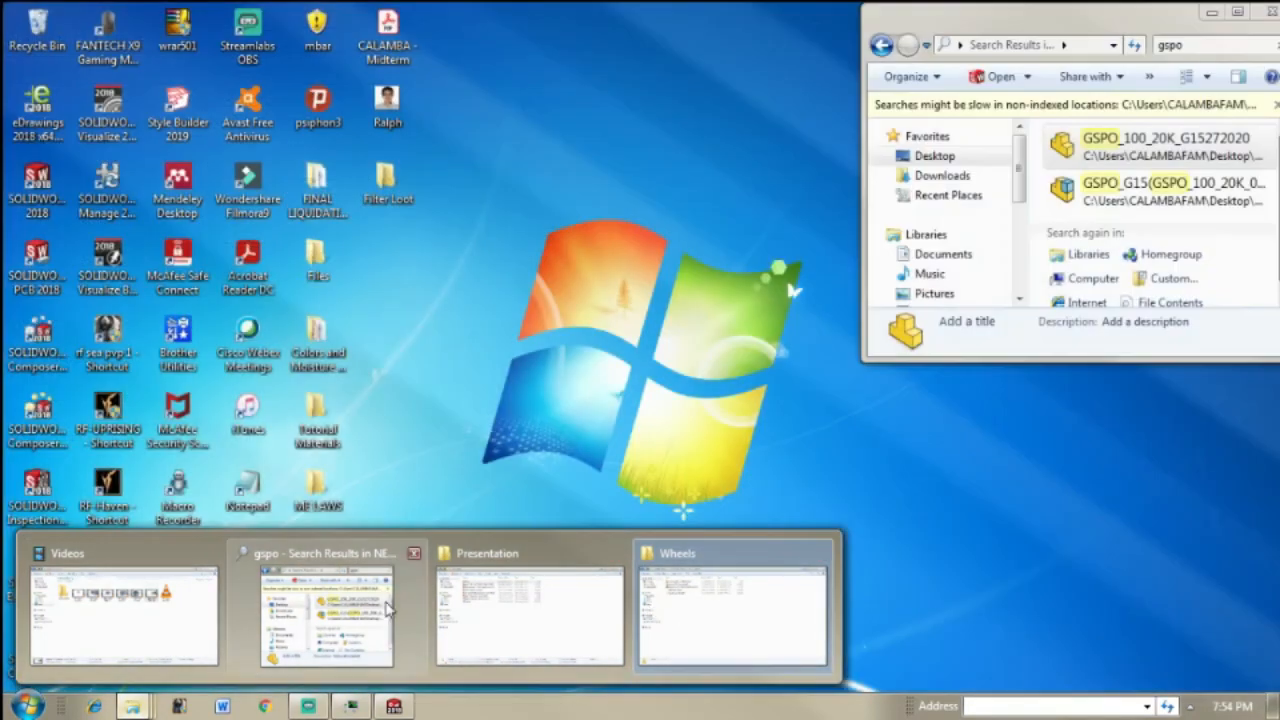
Step: Move the GSPO_100_20K_G15272020 part from the gspo search results into the Wheels folder and minimize that folder window
click(360, 615)
drag(1130, 155, 312, 306)
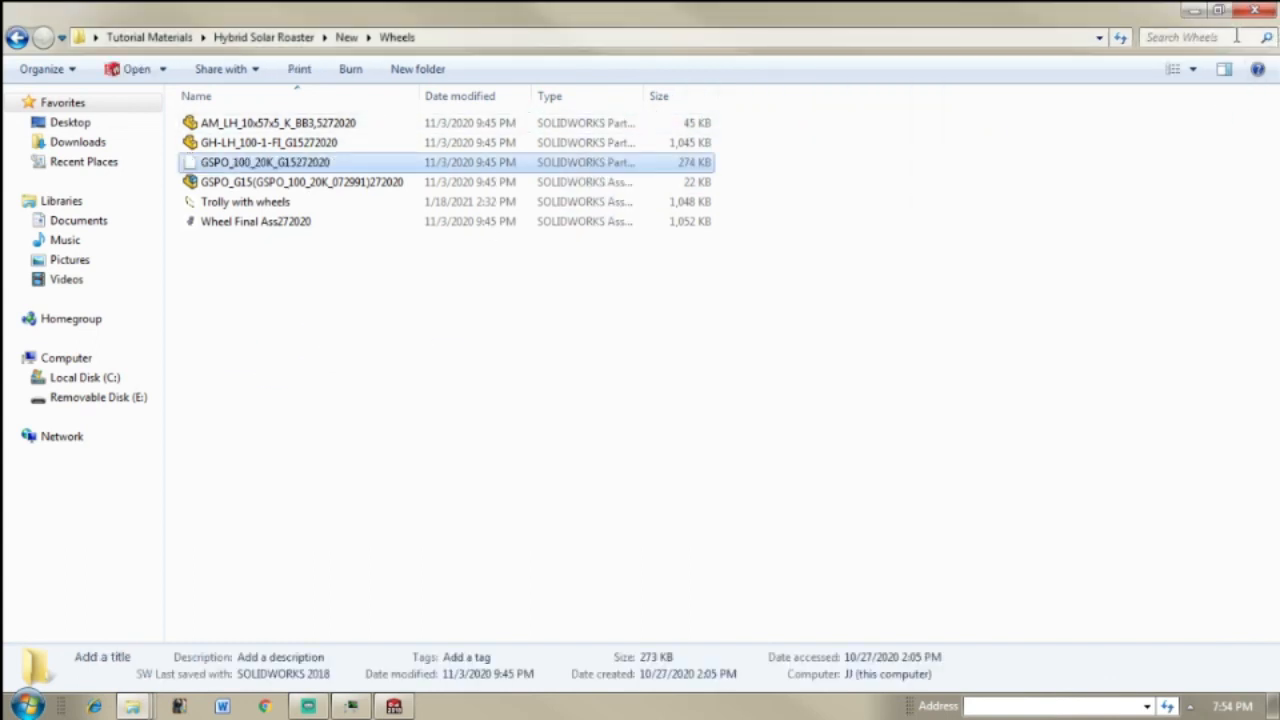
click(1194, 10)
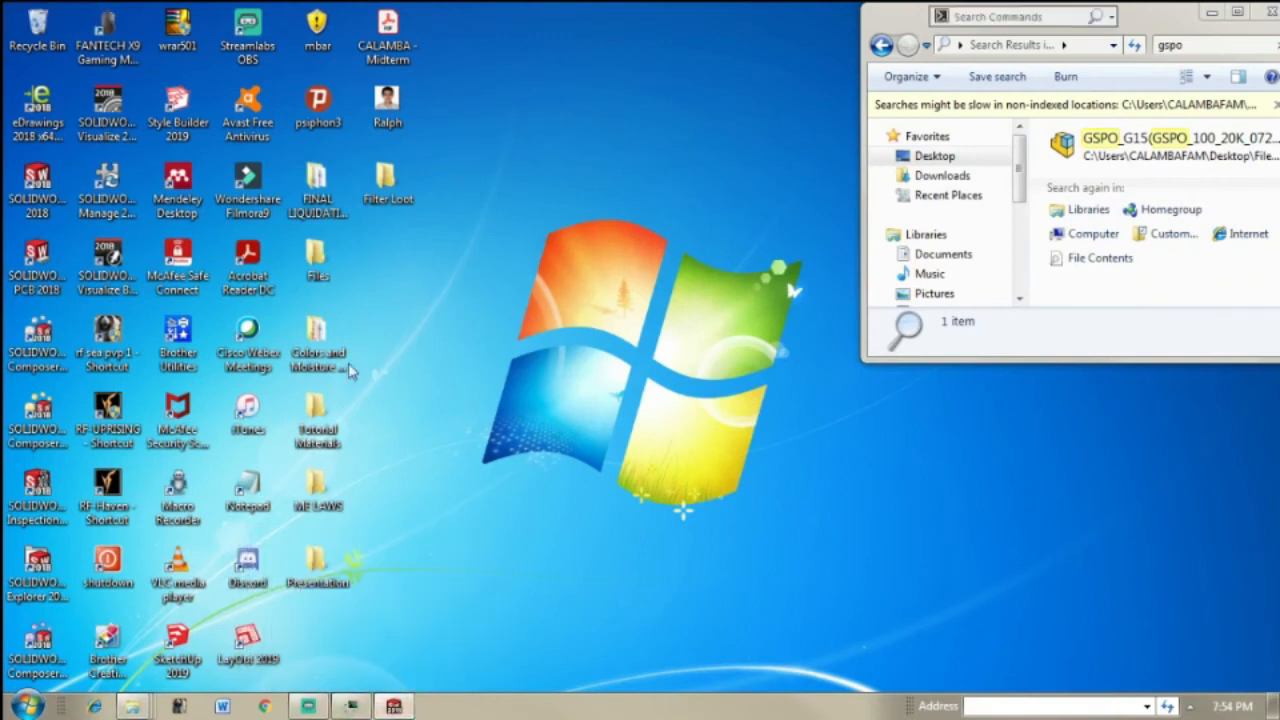
Step: Switch back to SOLIDWORKS and insert the Trolly with wheels assembly from the Wheels folder beside the oven
click(393, 706)
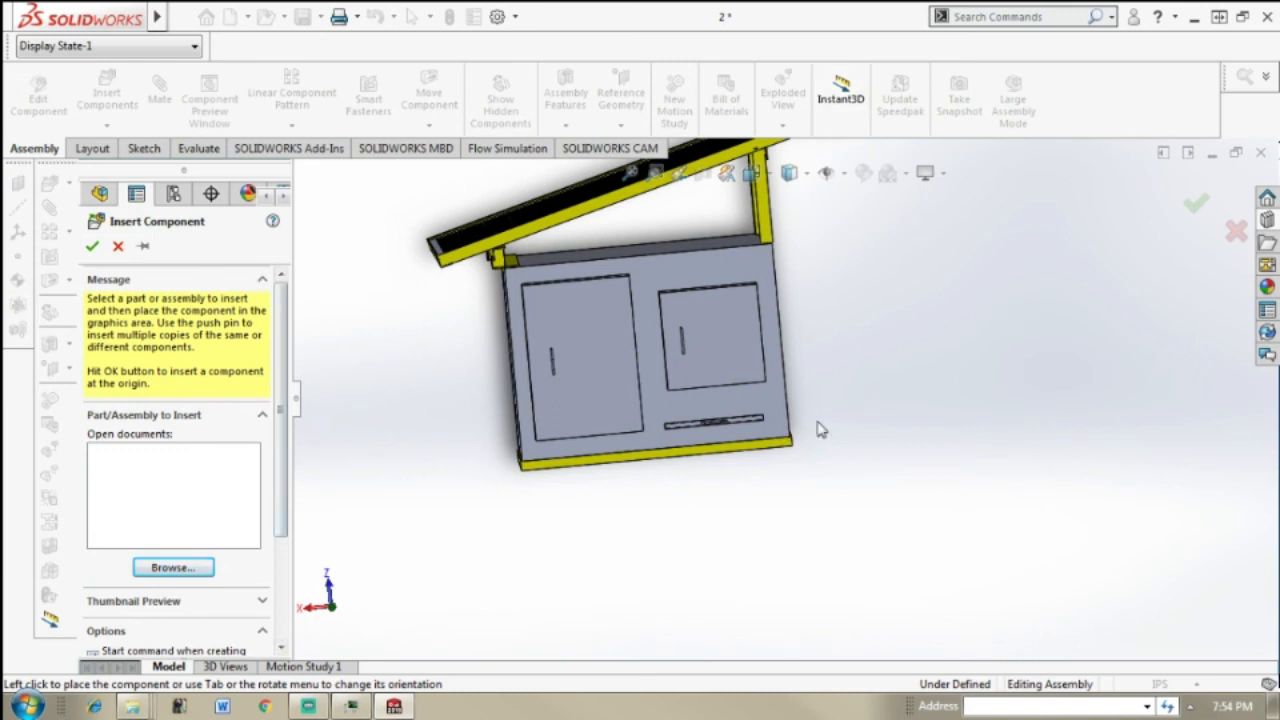
middle_drag(795, 434, 738, 386)
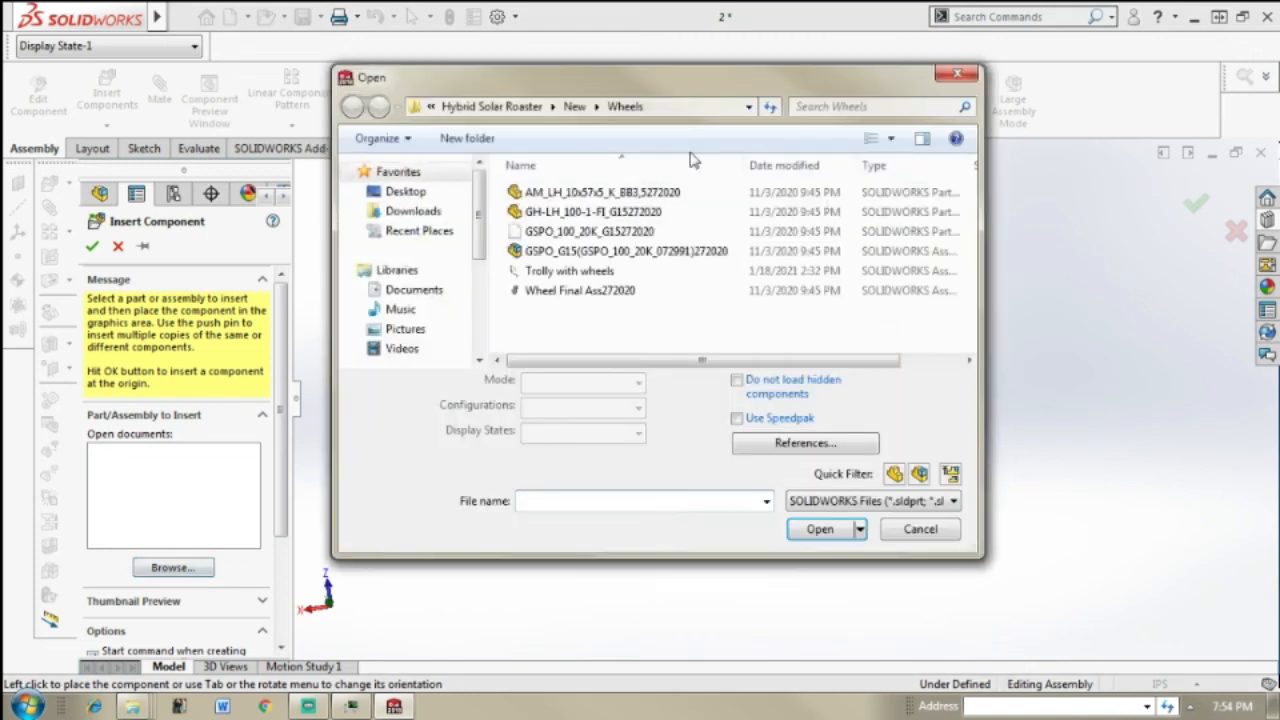
click(589, 278)
click(820, 528)
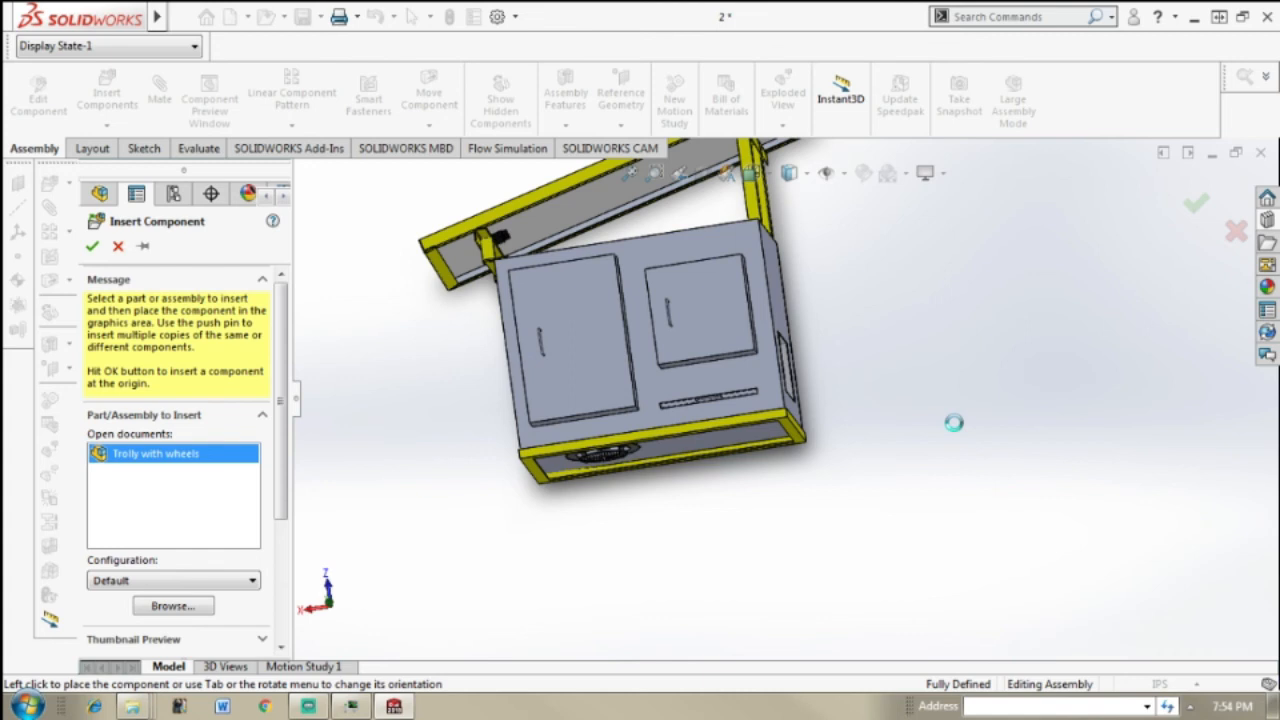
click(955, 424)
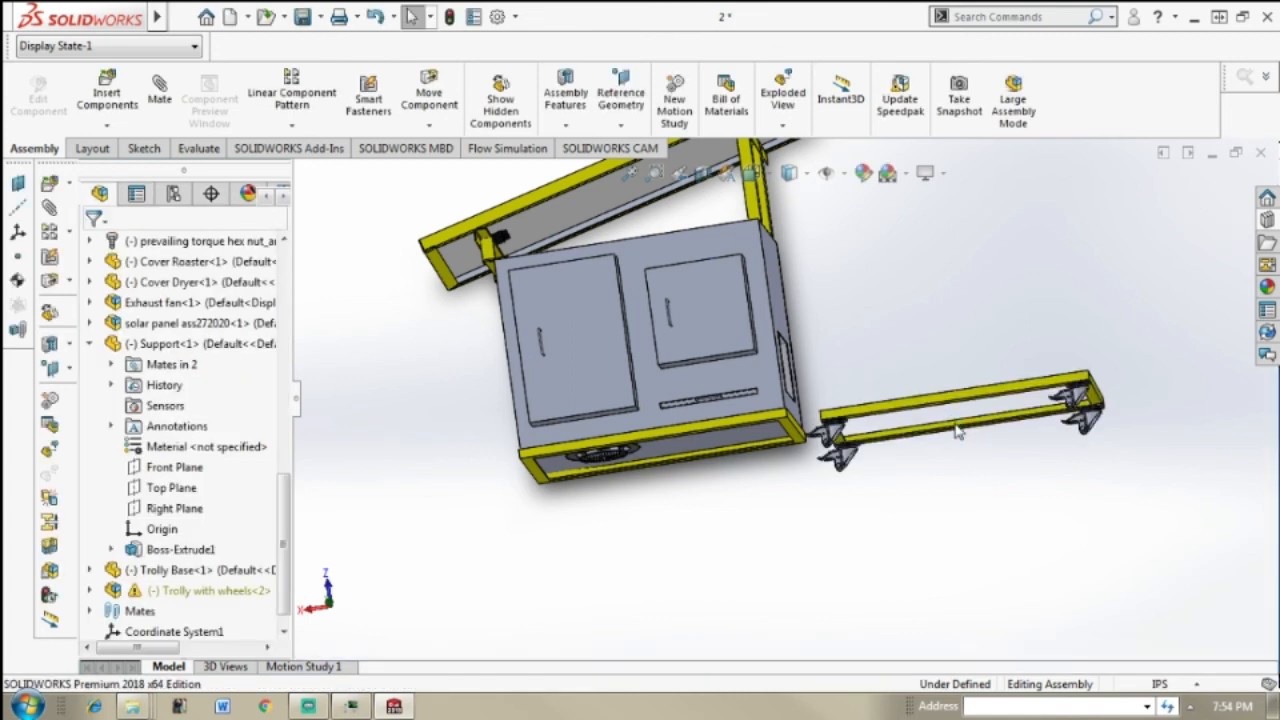
Step: Expand Trolly with wheels down to its first Wheel Final Ass272020 and examine the GSPO_G15 subassembly inside it
click(91, 592)
click(140, 529)
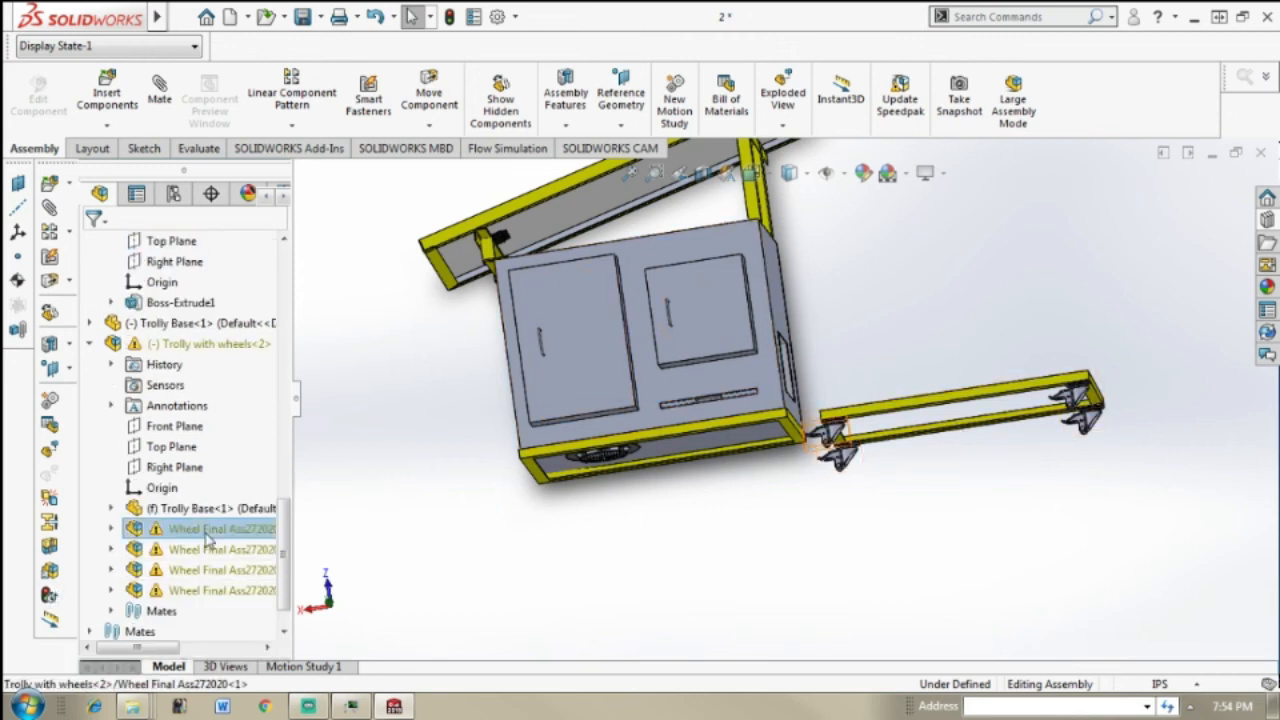
click(111, 528)
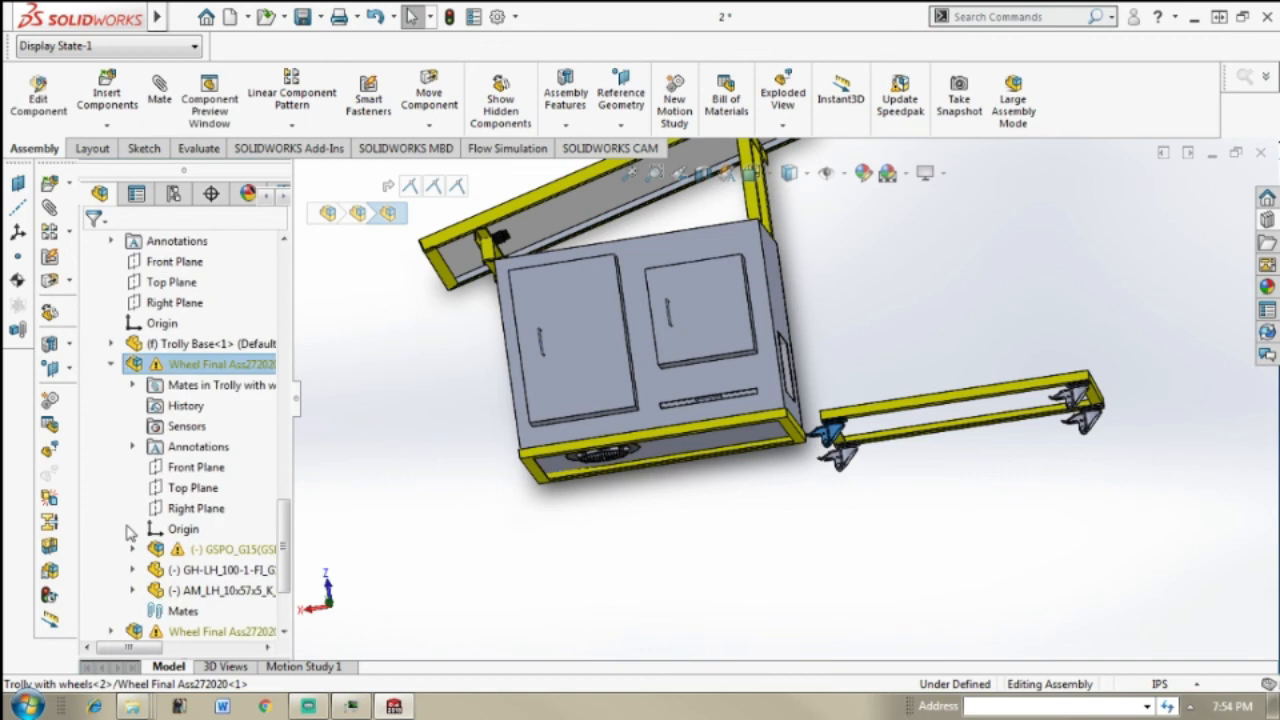
click(228, 550)
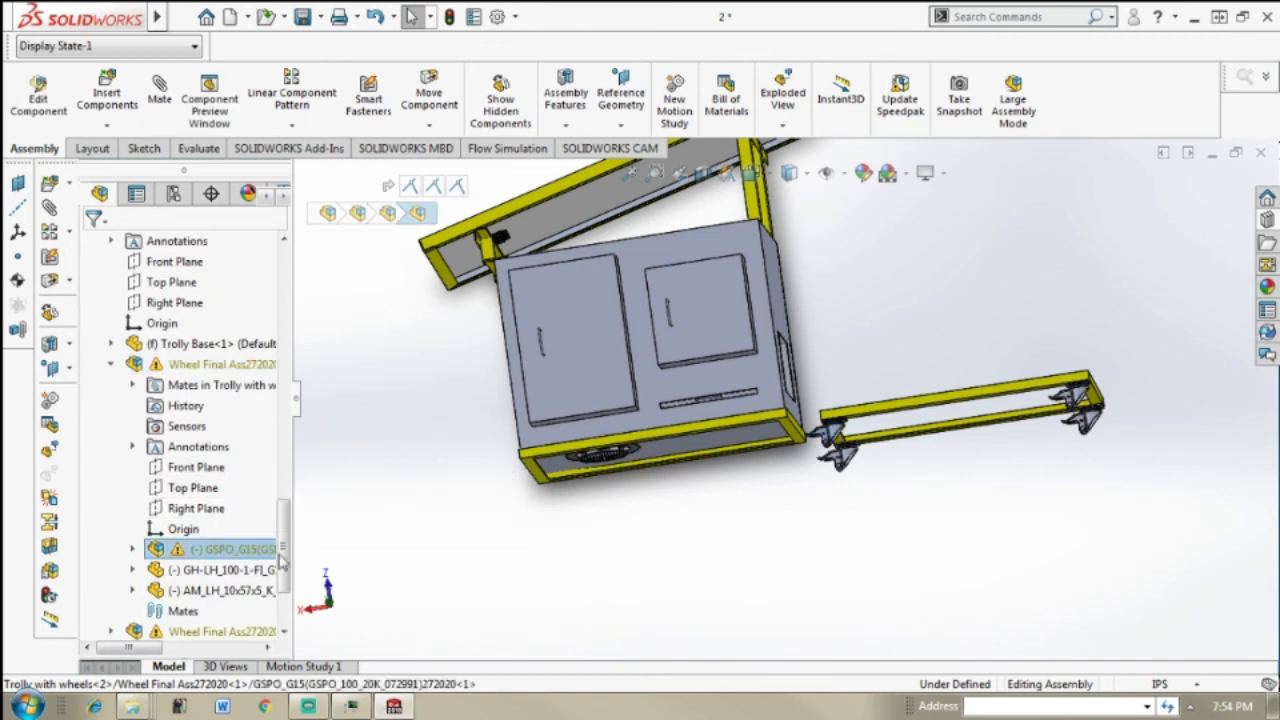
right_click(247, 558)
click(615, 569)
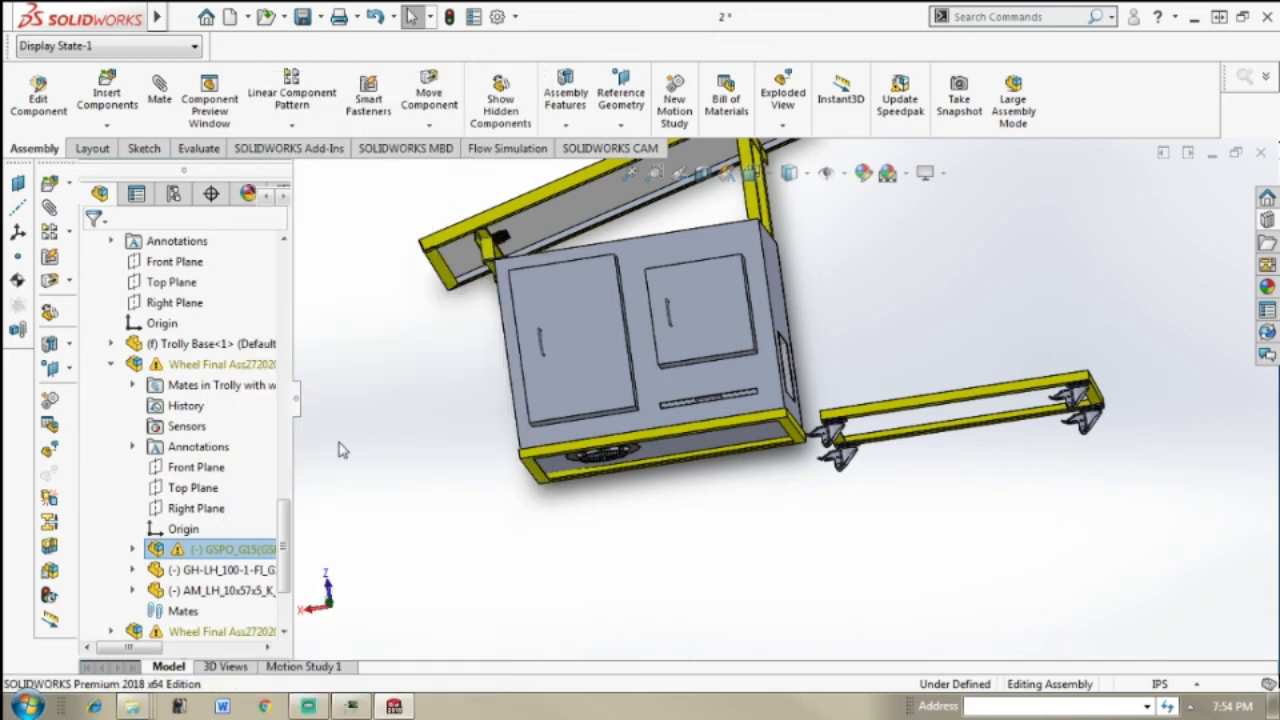
click(339, 442)
Step: Widen the feature tree to read the GSPO_G15 subassembly's full name, and switch to the Wheels folder in Windows Explorer
drag(298, 396, 404, 396)
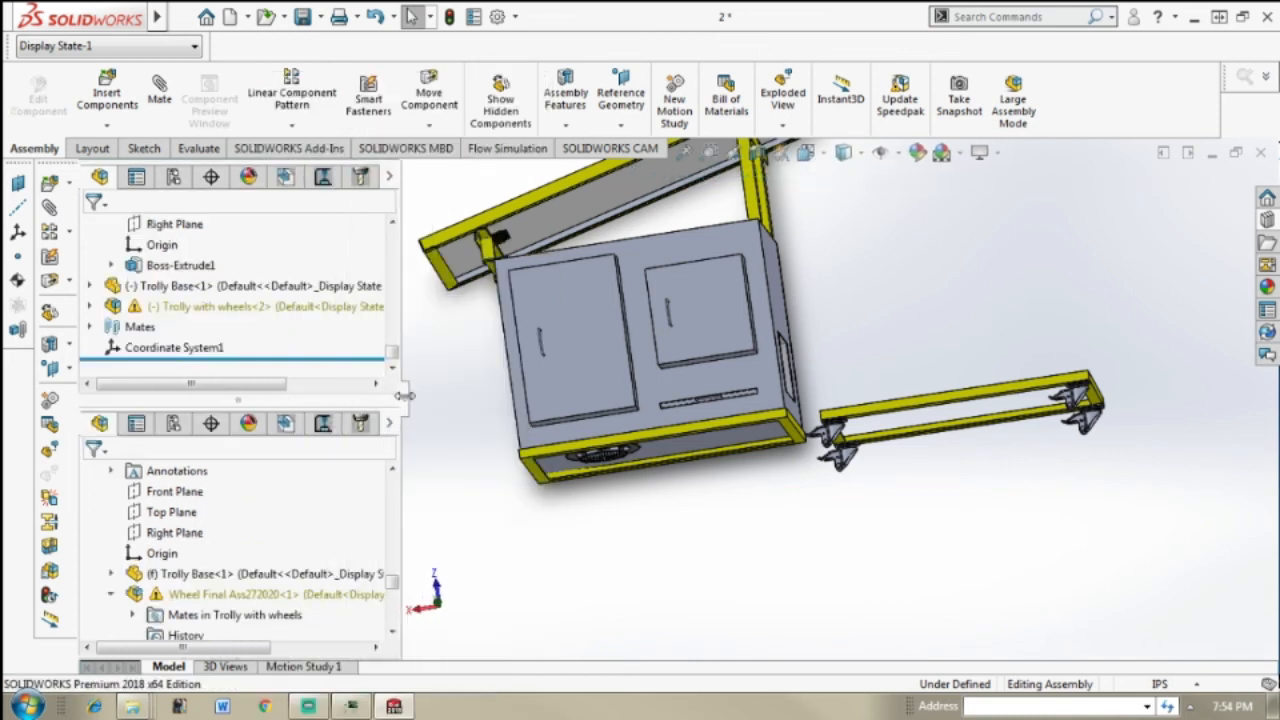
mouse_move(396, 588)
mouse_down()
mouse_move(398, 622)
mouse_move(397, 590)
mouse_move(405, 598)
mouse_up()
click(292, 614)
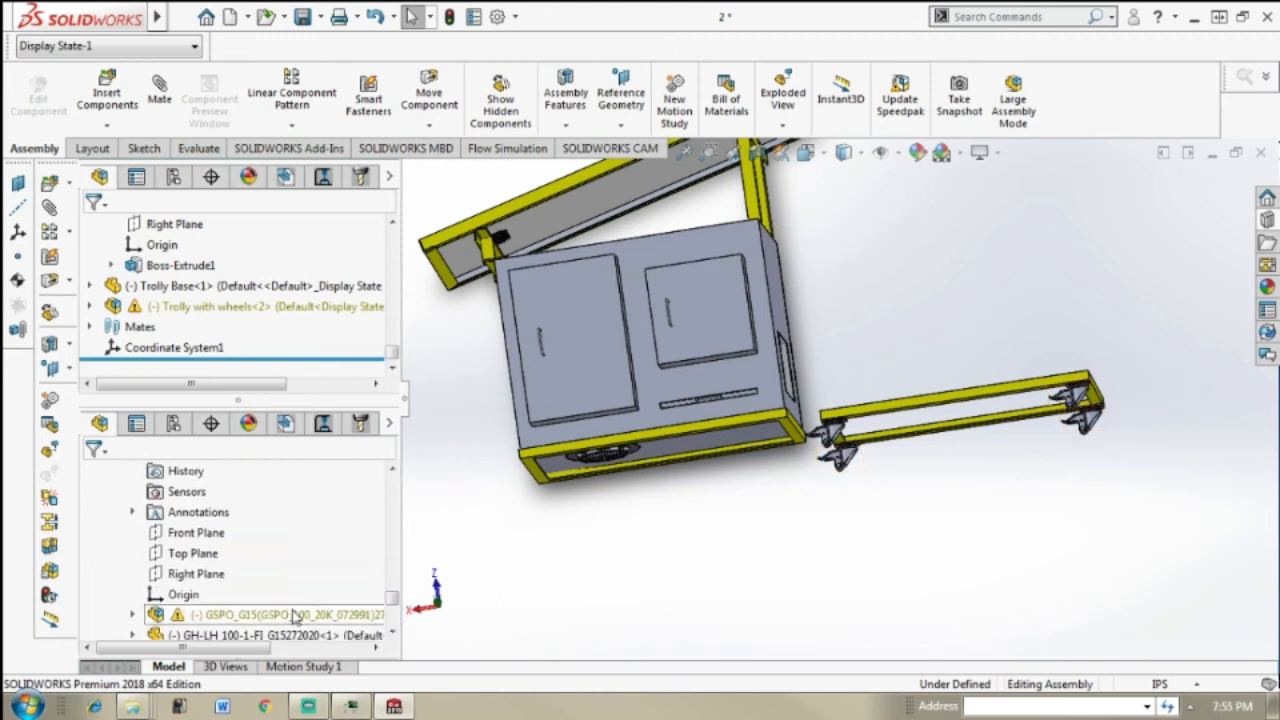
mouse_move(113, 710)
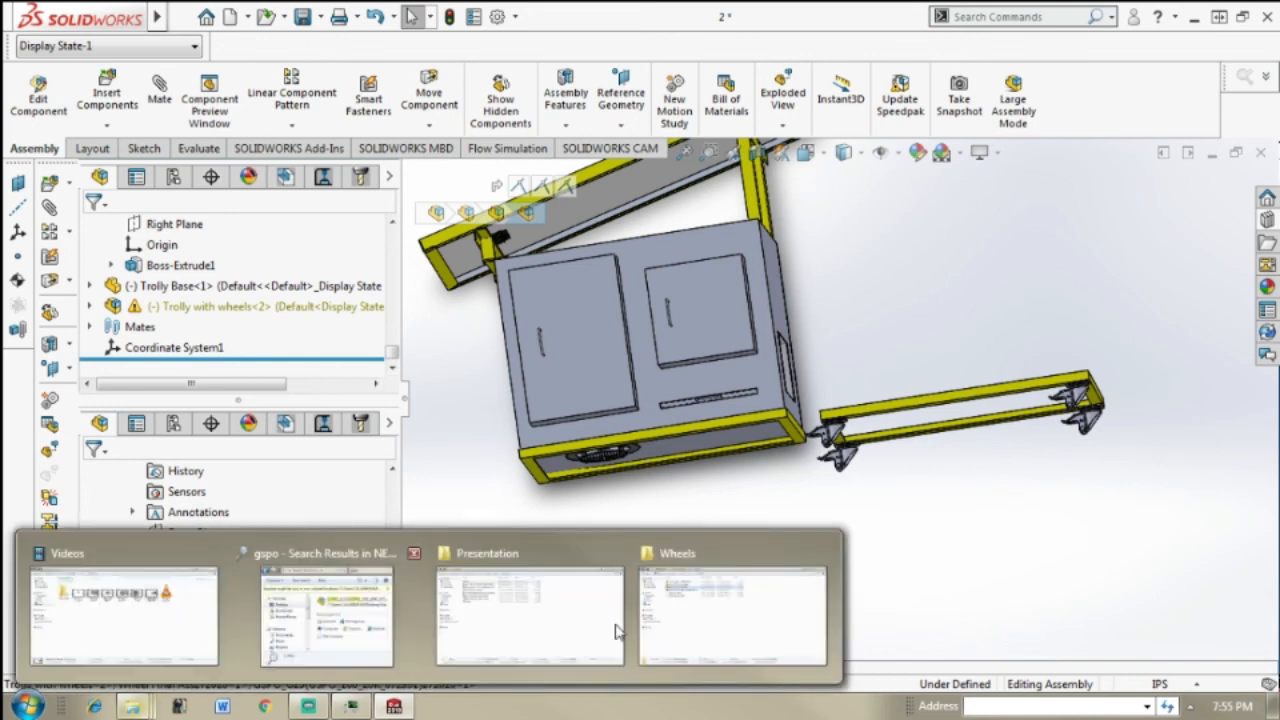
click(686, 598)
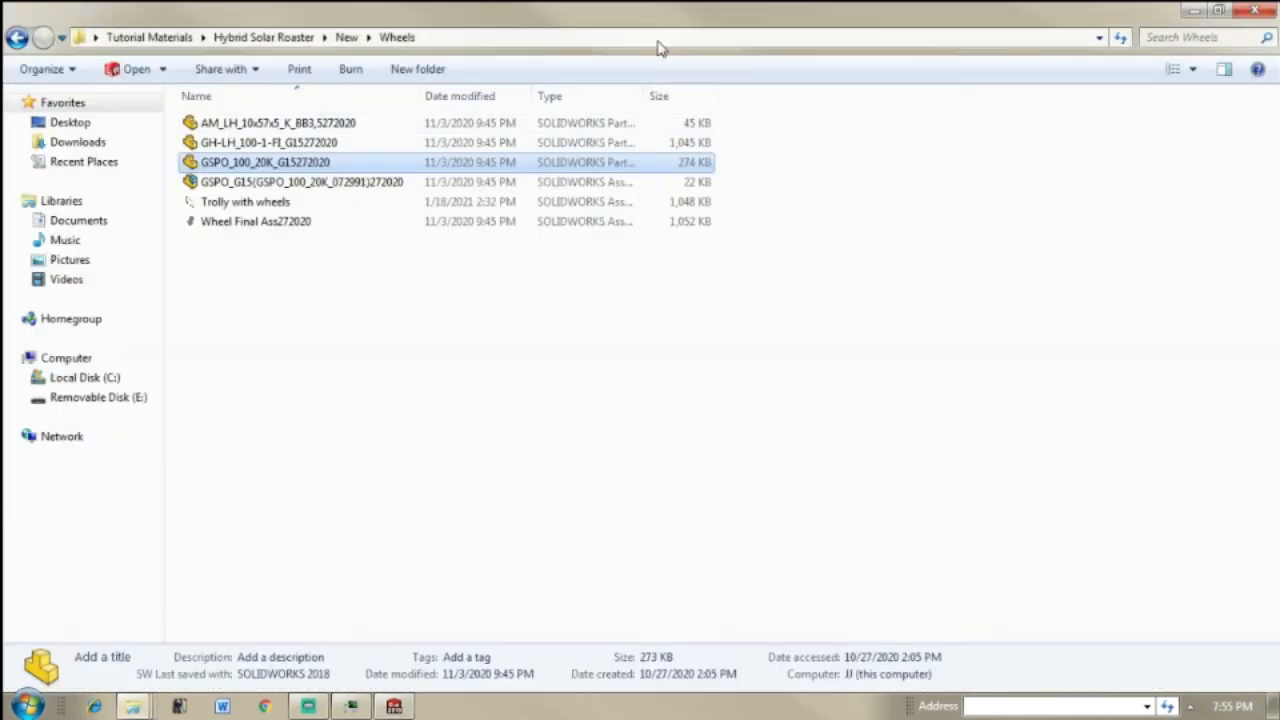
Step: Shrink the Wheels folder window, and expand the GSPO_G15 subassembly in the feature tree to inspect its GSPO_100_20K_G15272020 part
drag(672, 20, 860, 73)
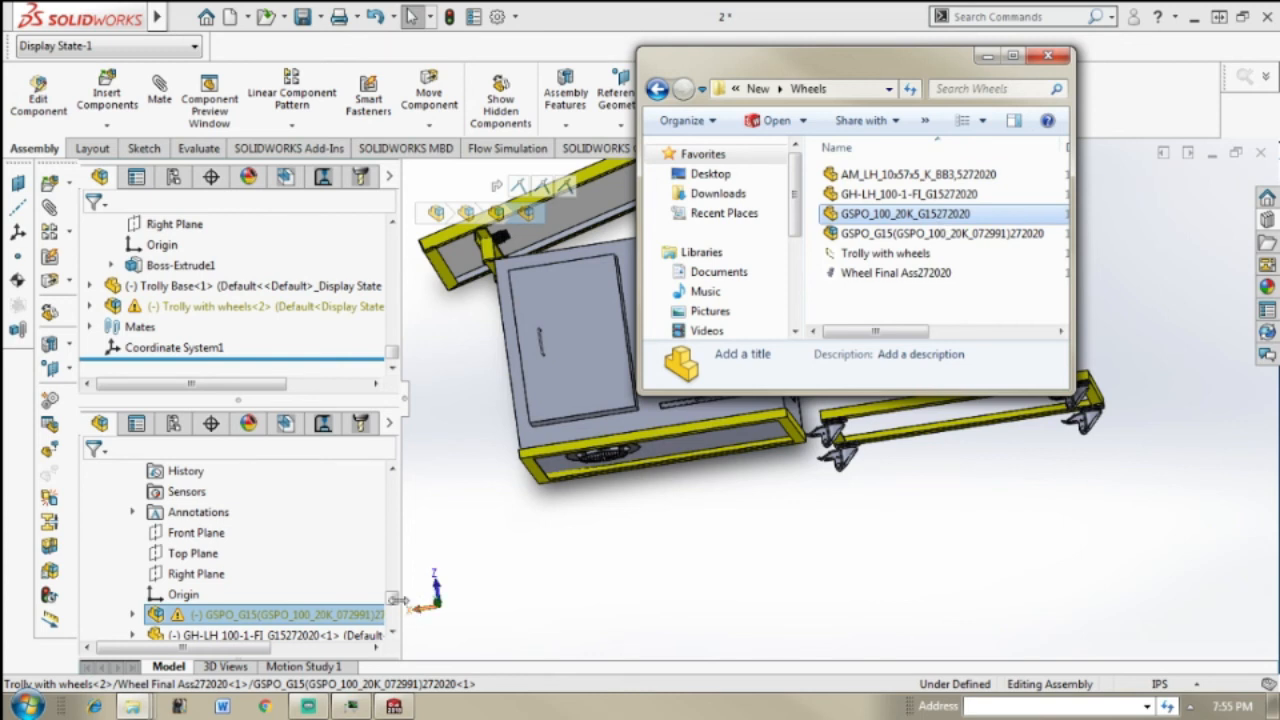
click(397, 600)
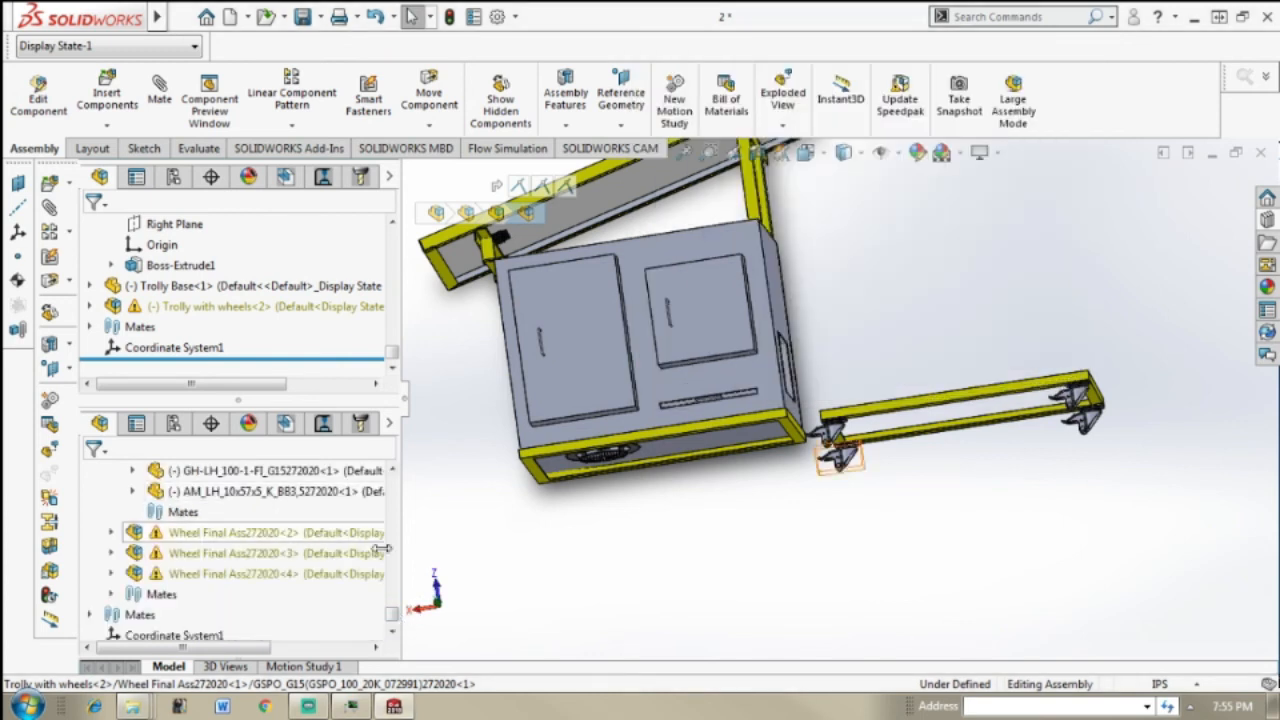
click(394, 469)
click(394, 469)
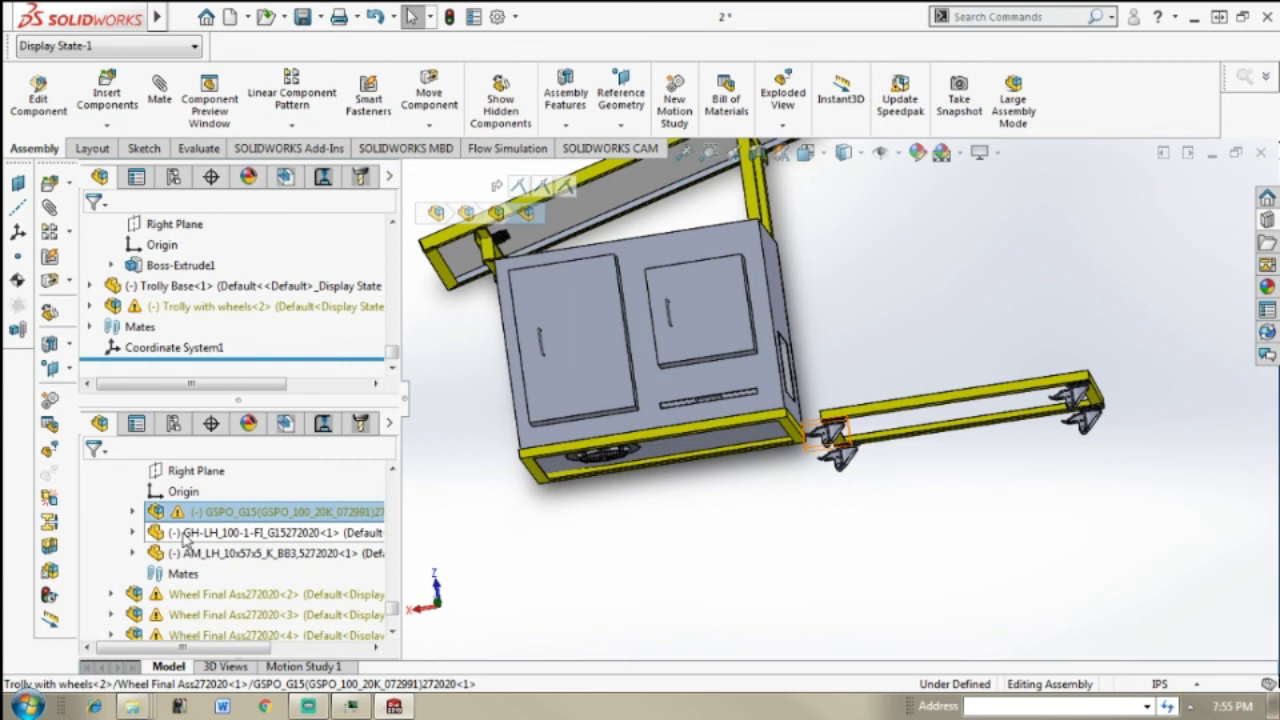
click(133, 512)
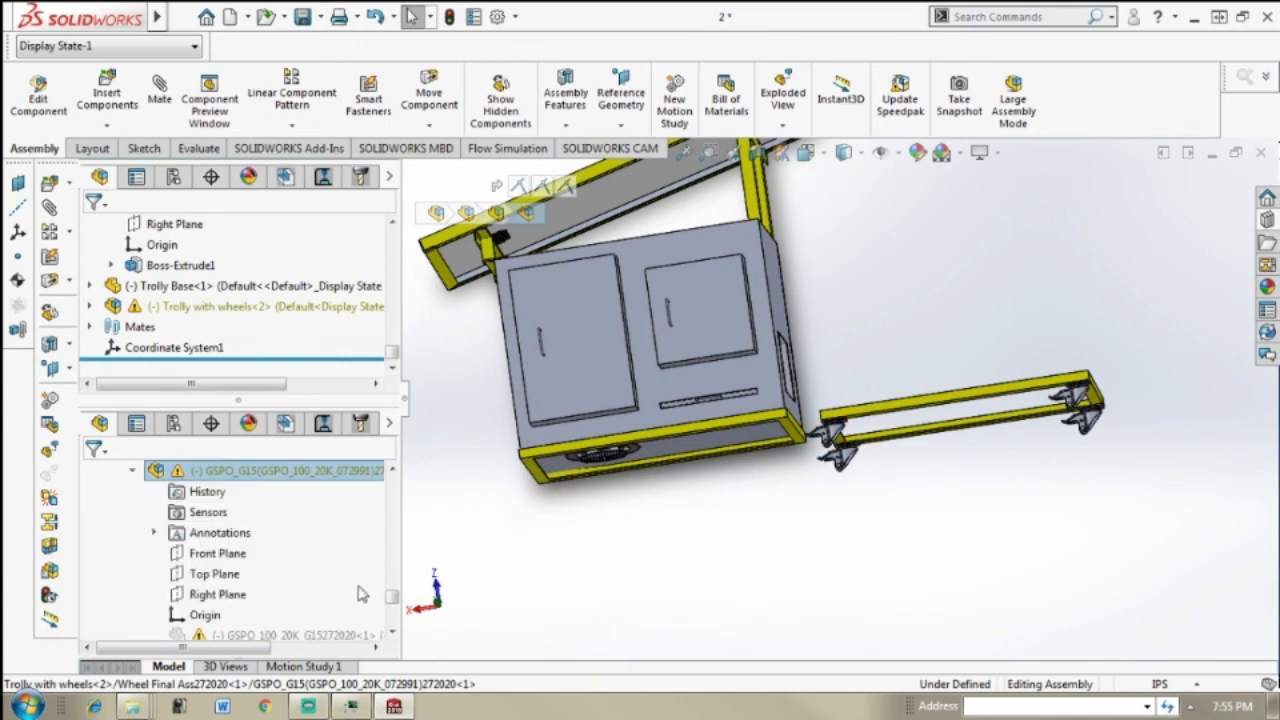
click(394, 631)
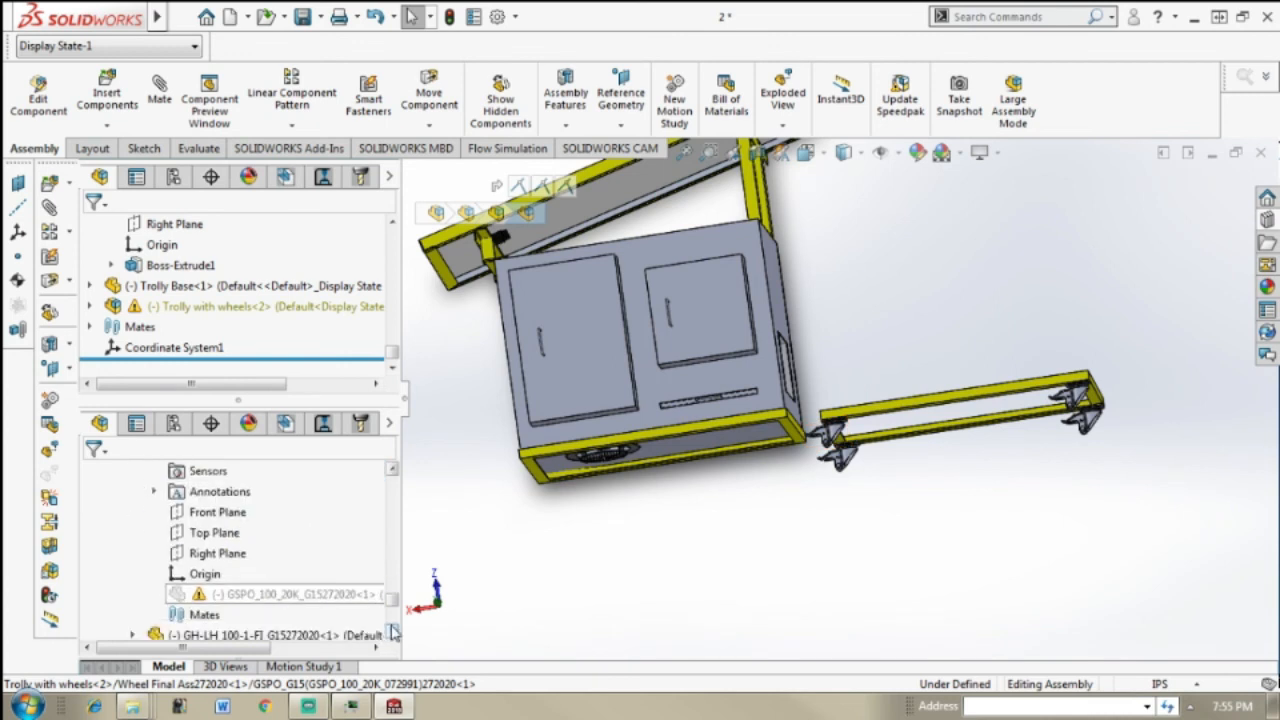
click(328, 595)
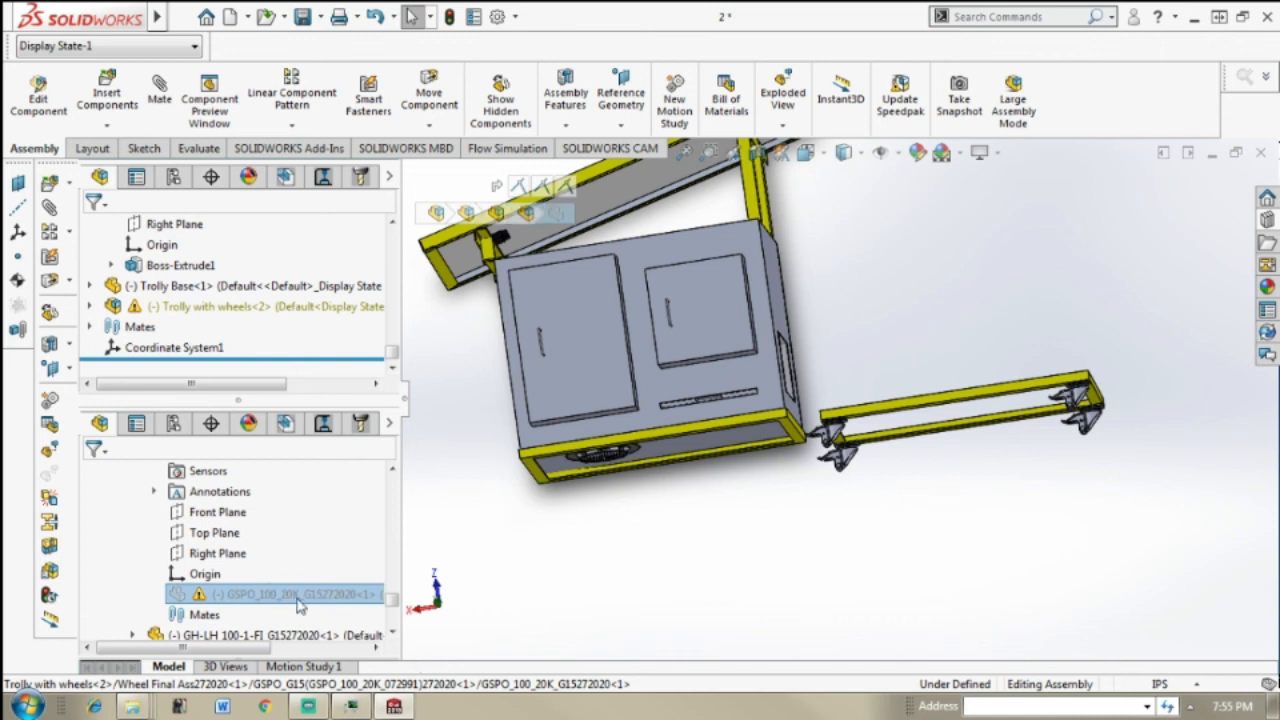
Step: Copy the GSPO_100_20K_G15272020 part file from the Wheels folder into its parent folder New, and return to the Wheels folder
mouse_move(131, 706)
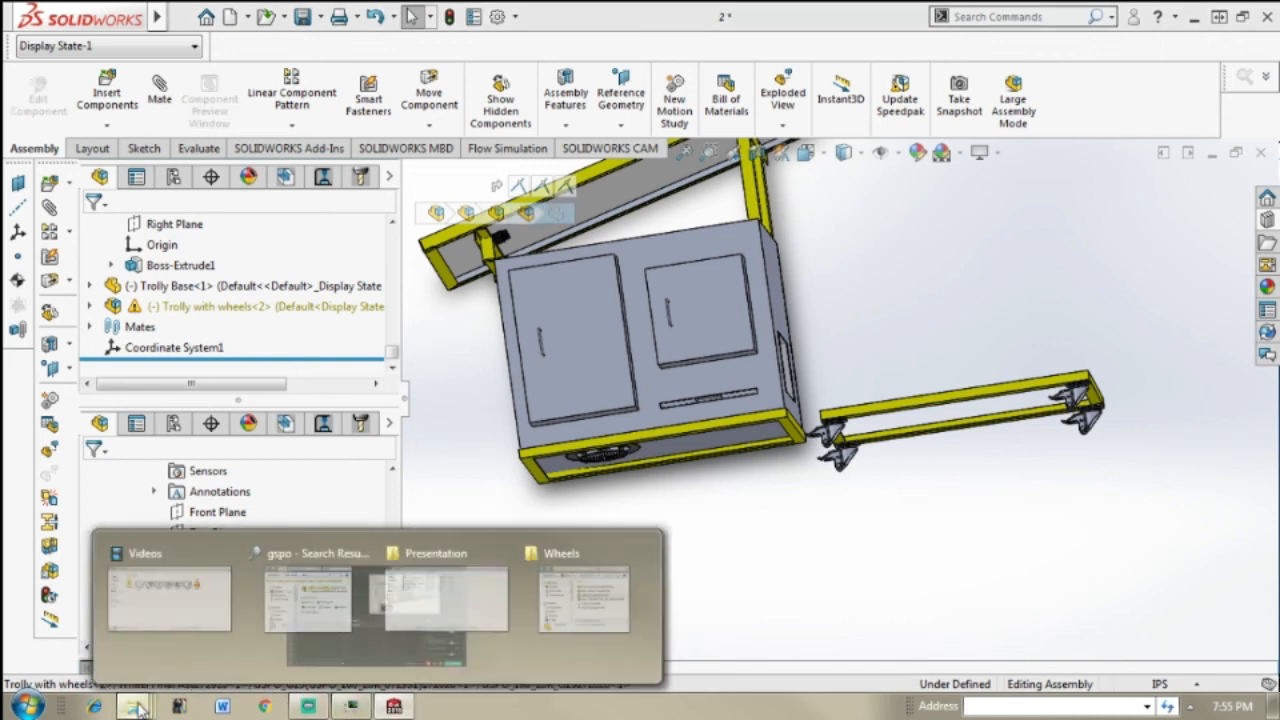
click(726, 607)
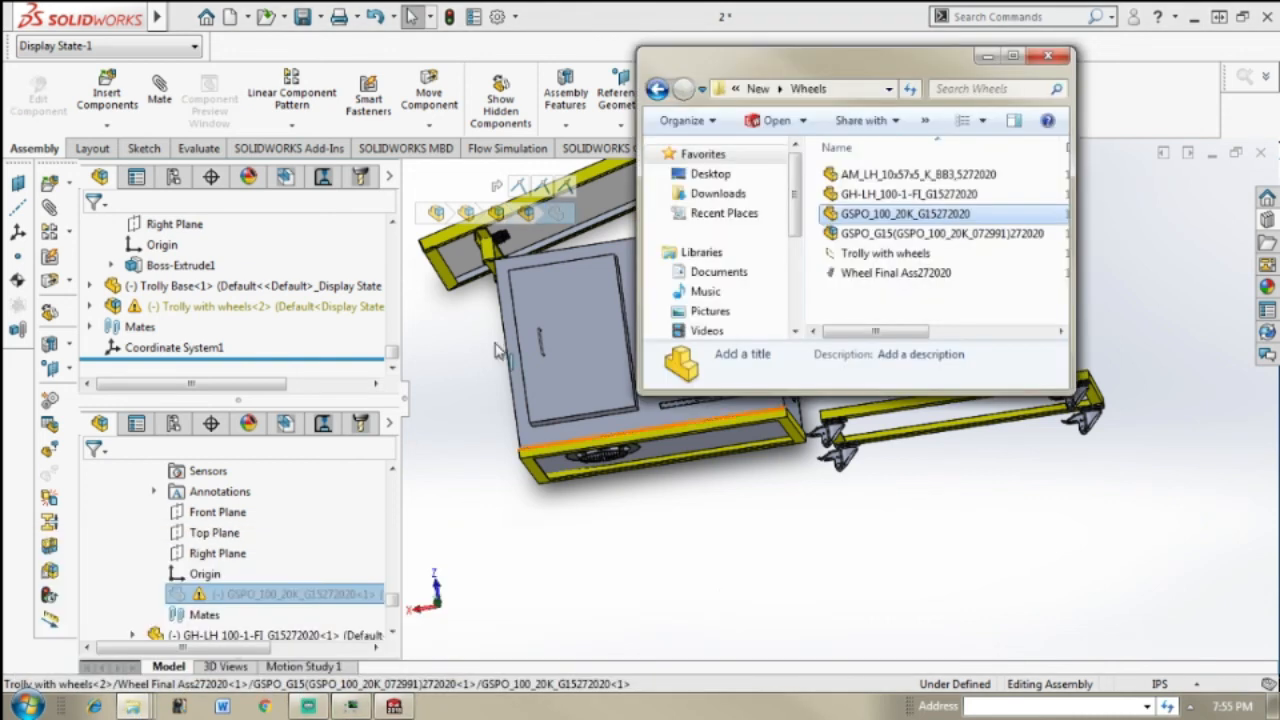
click(953, 218)
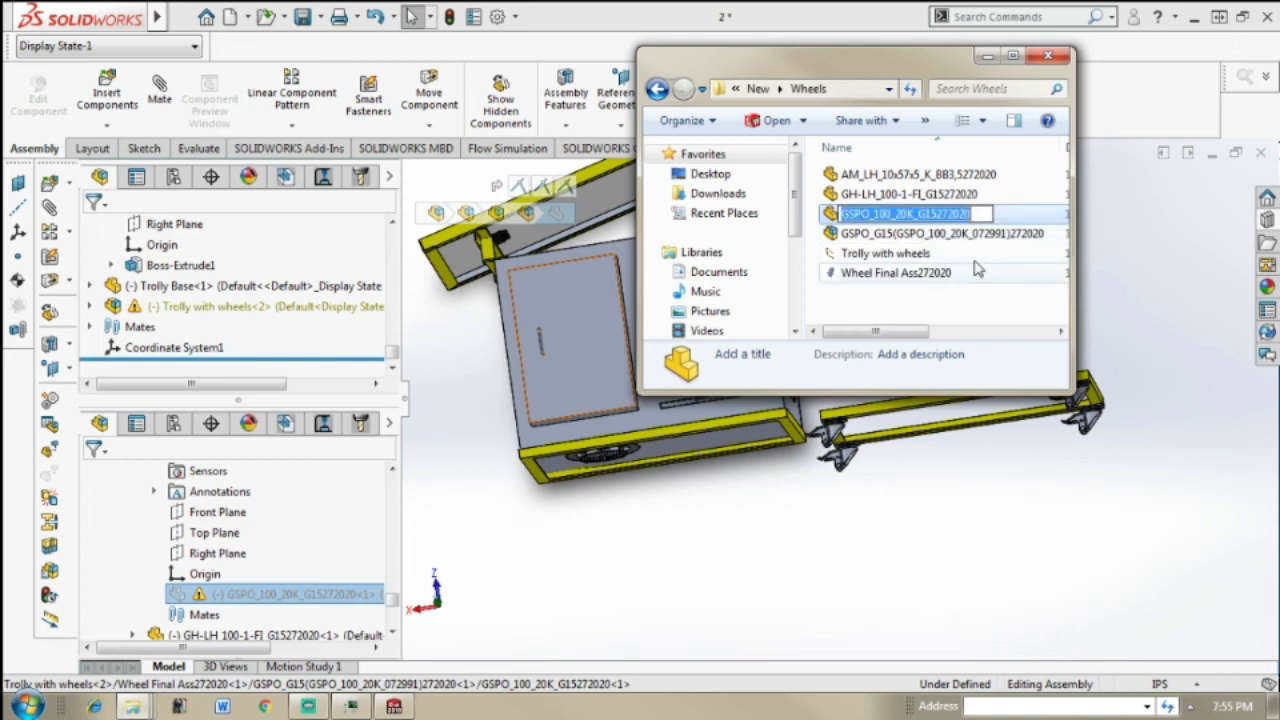
click(997, 286)
click(989, 215)
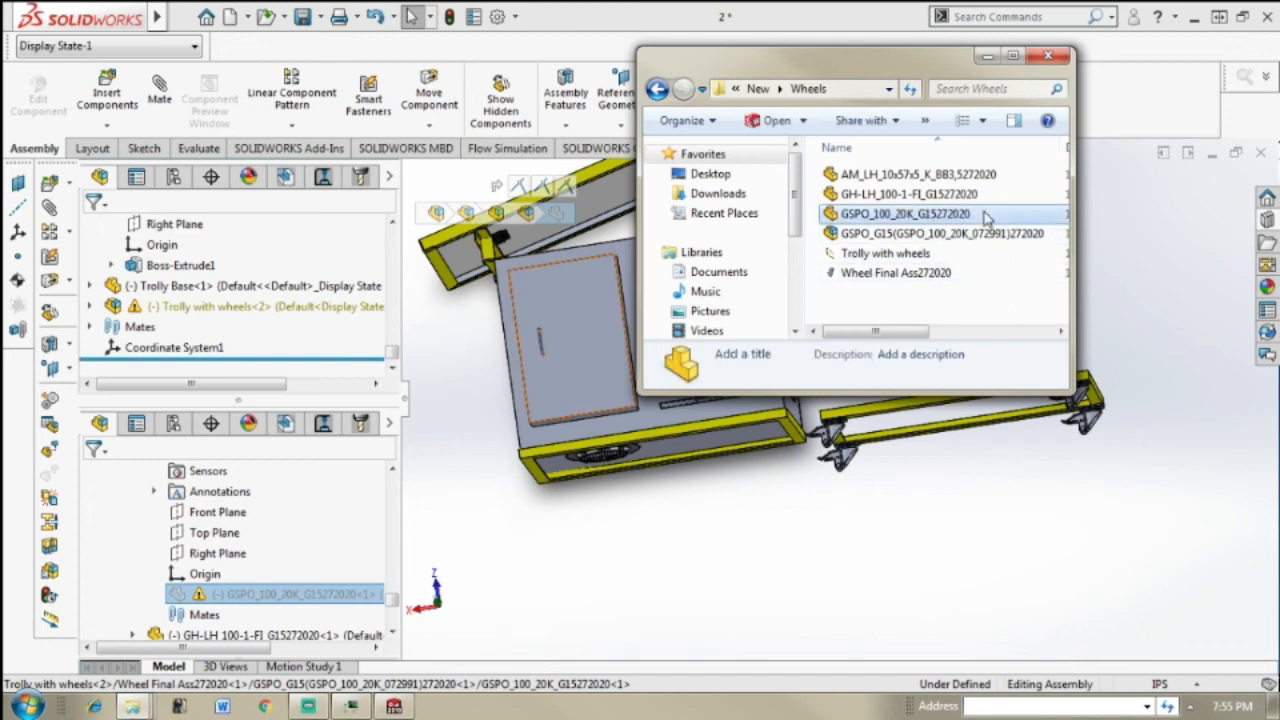
click(656, 89)
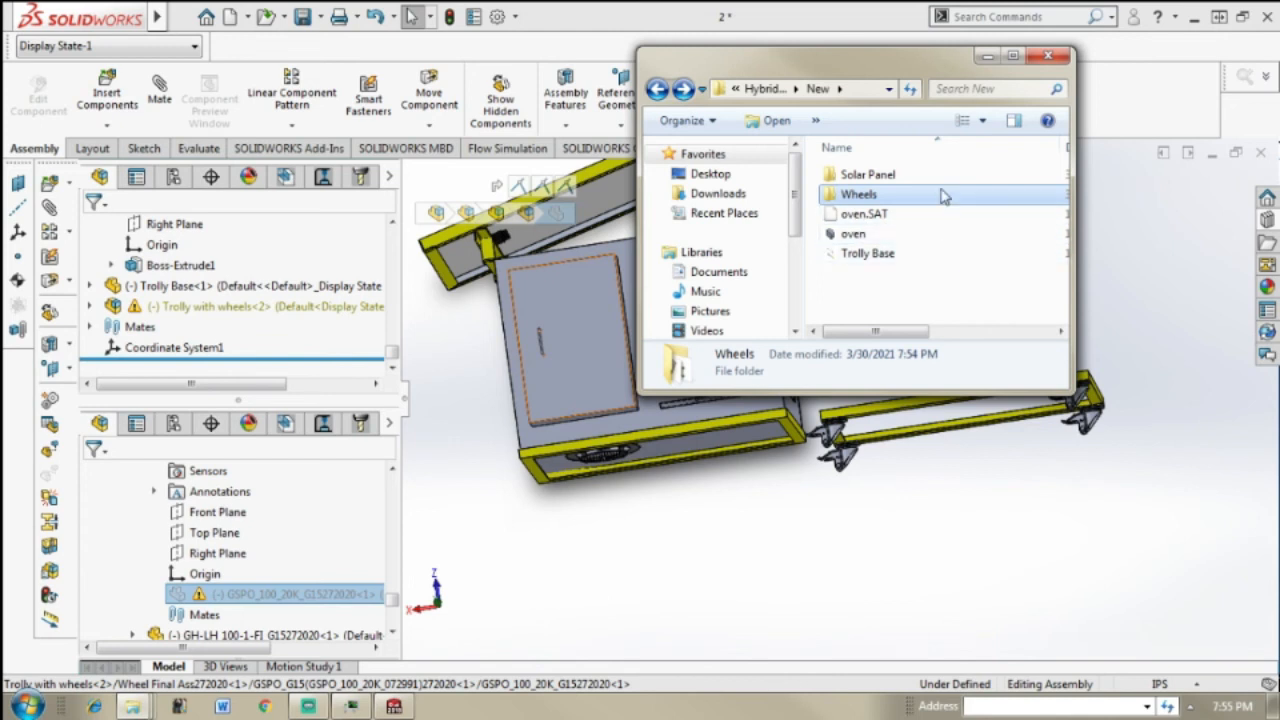
double_click(941, 195)
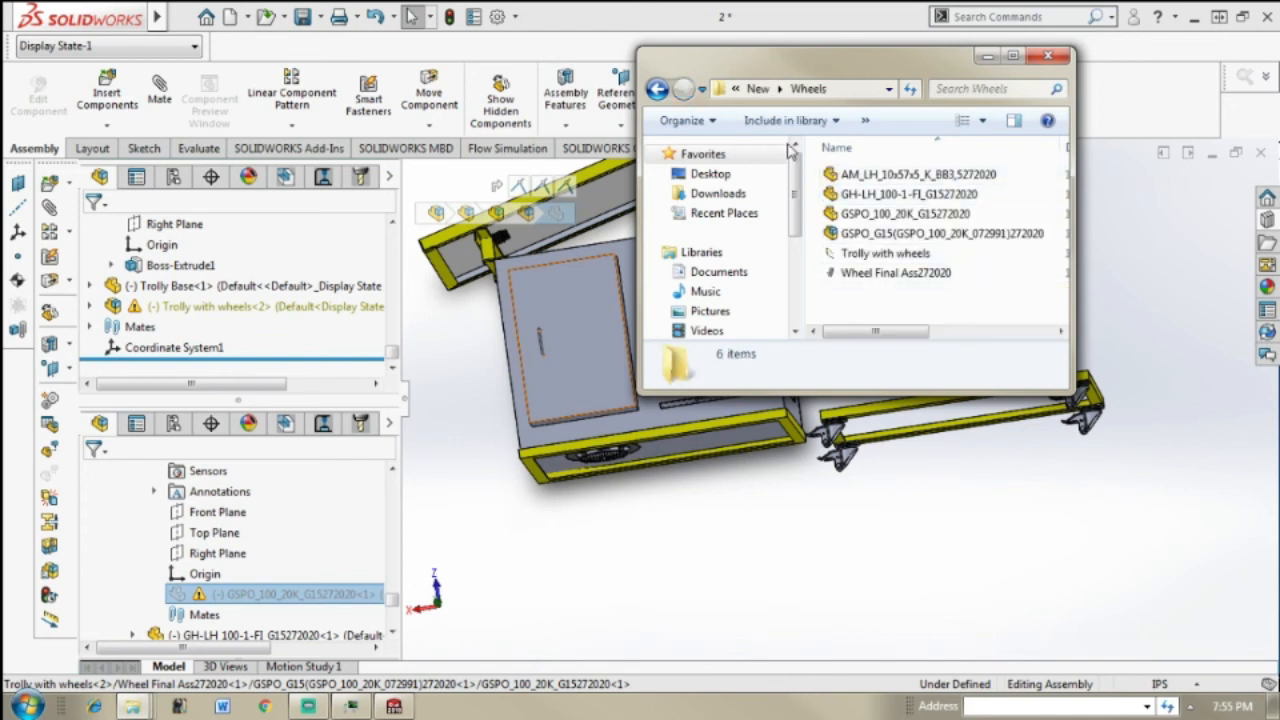
click(658, 92)
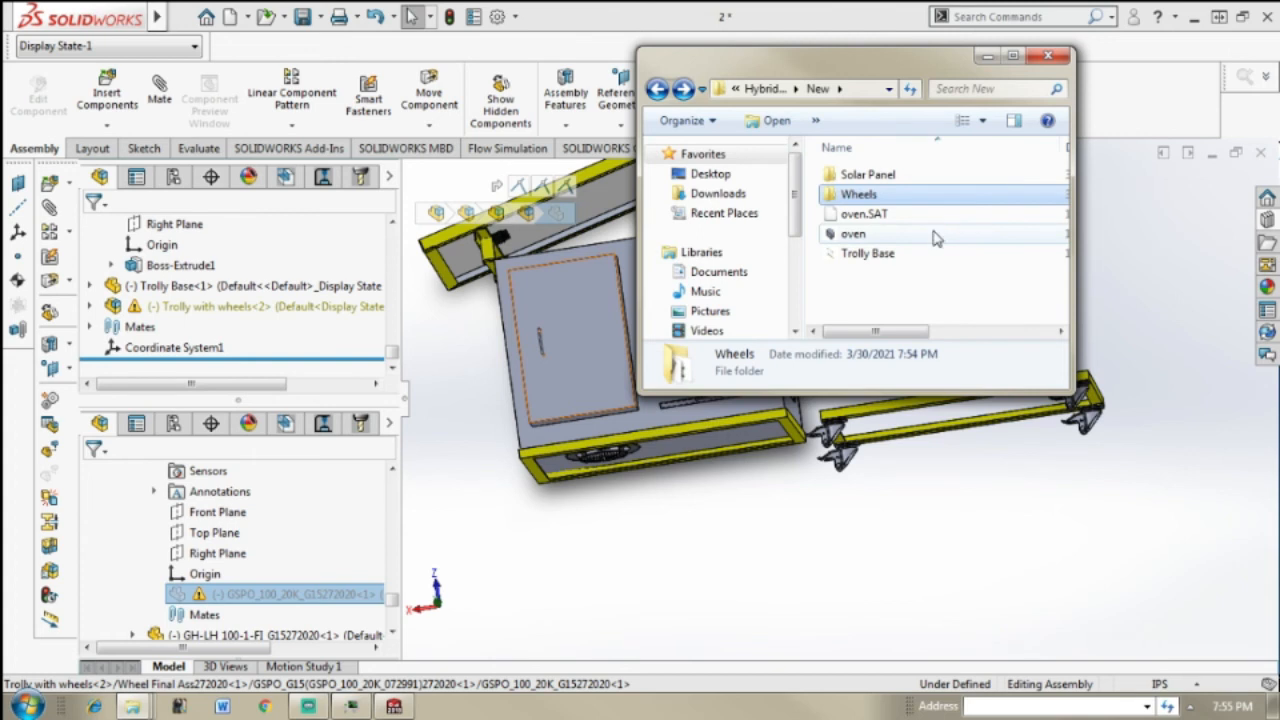
key(ctrl+v)
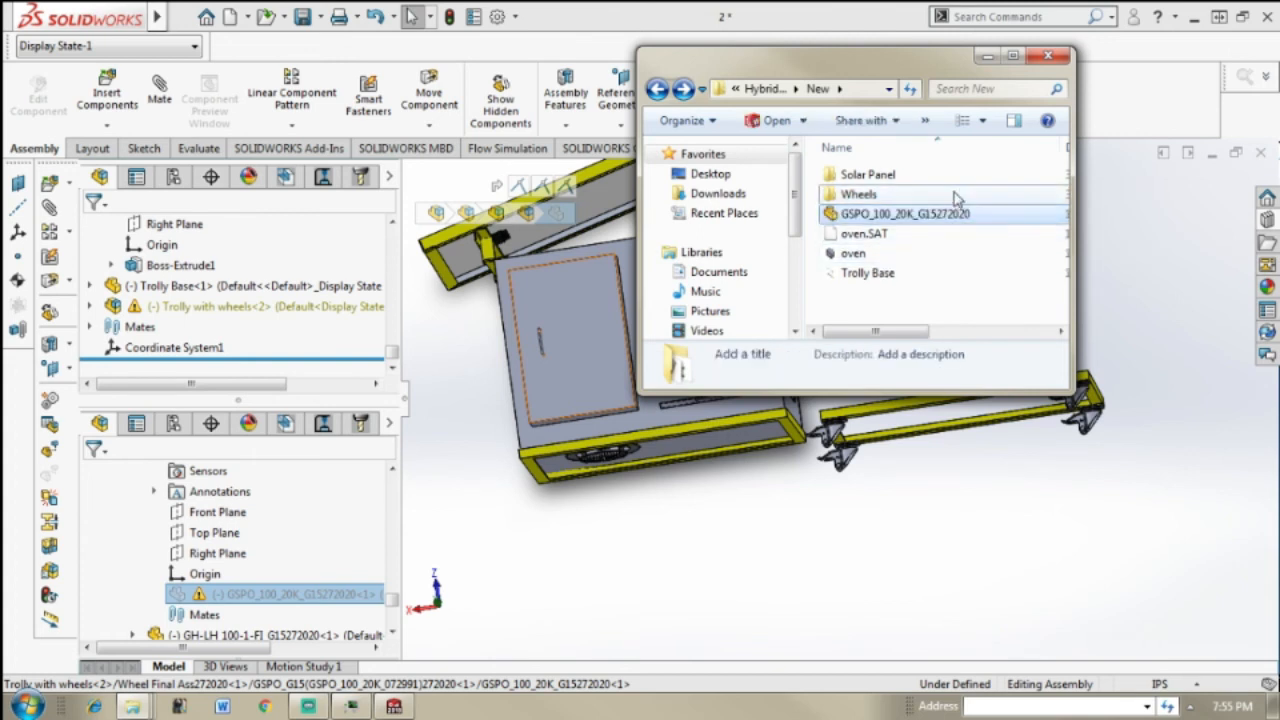
double_click(960, 195)
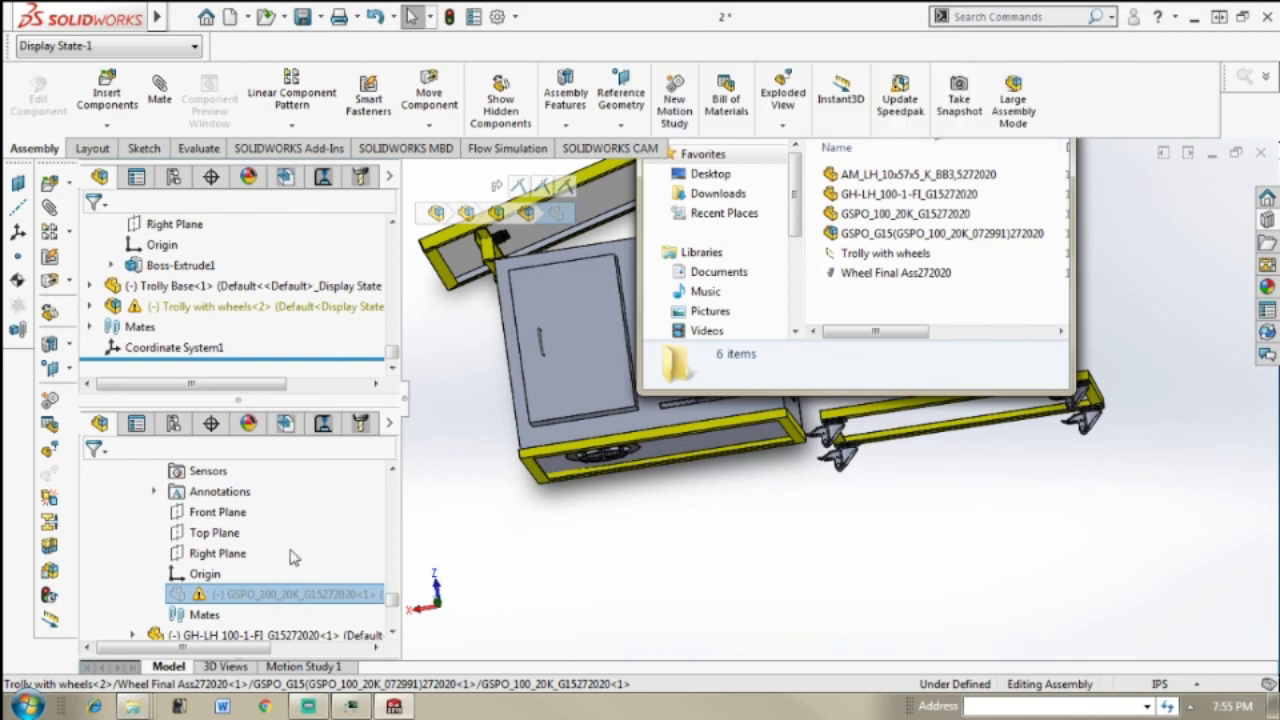
Step: Set the suppressed GSPO_100_20K_G15272020 component to resolved in the GSPO_G15 wheel subassembly
right_click(300, 594)
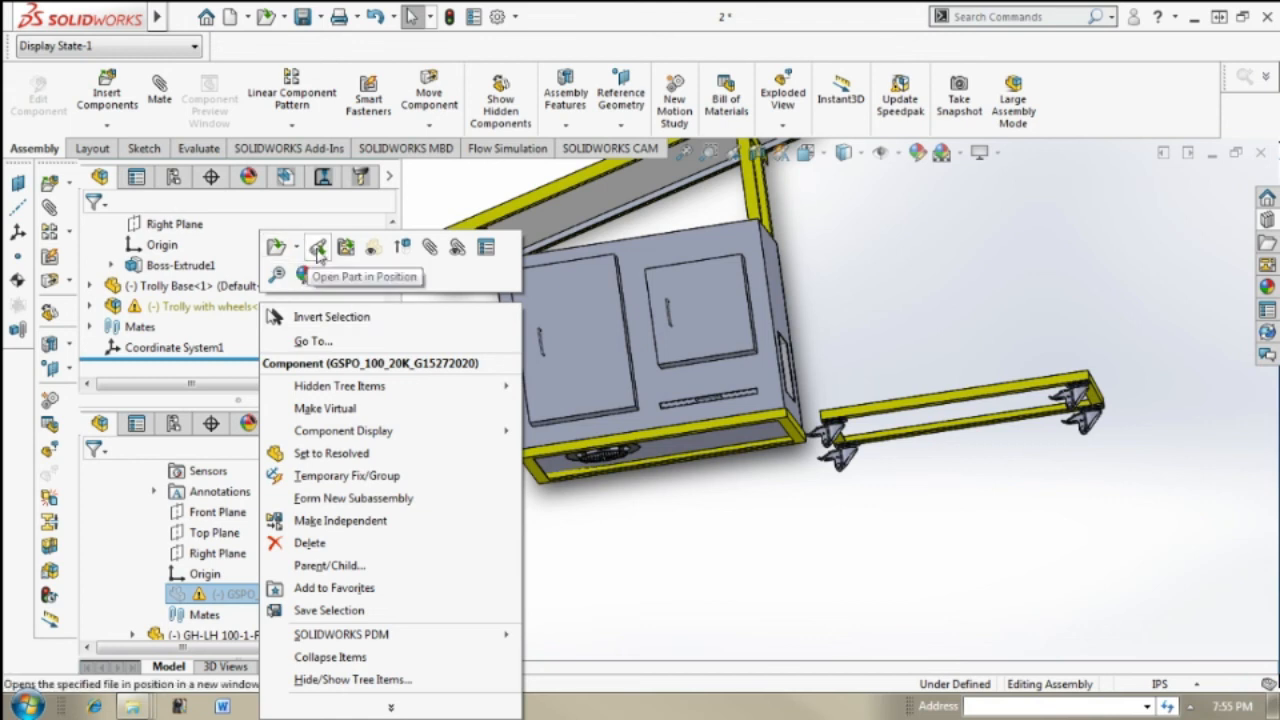
click(455, 461)
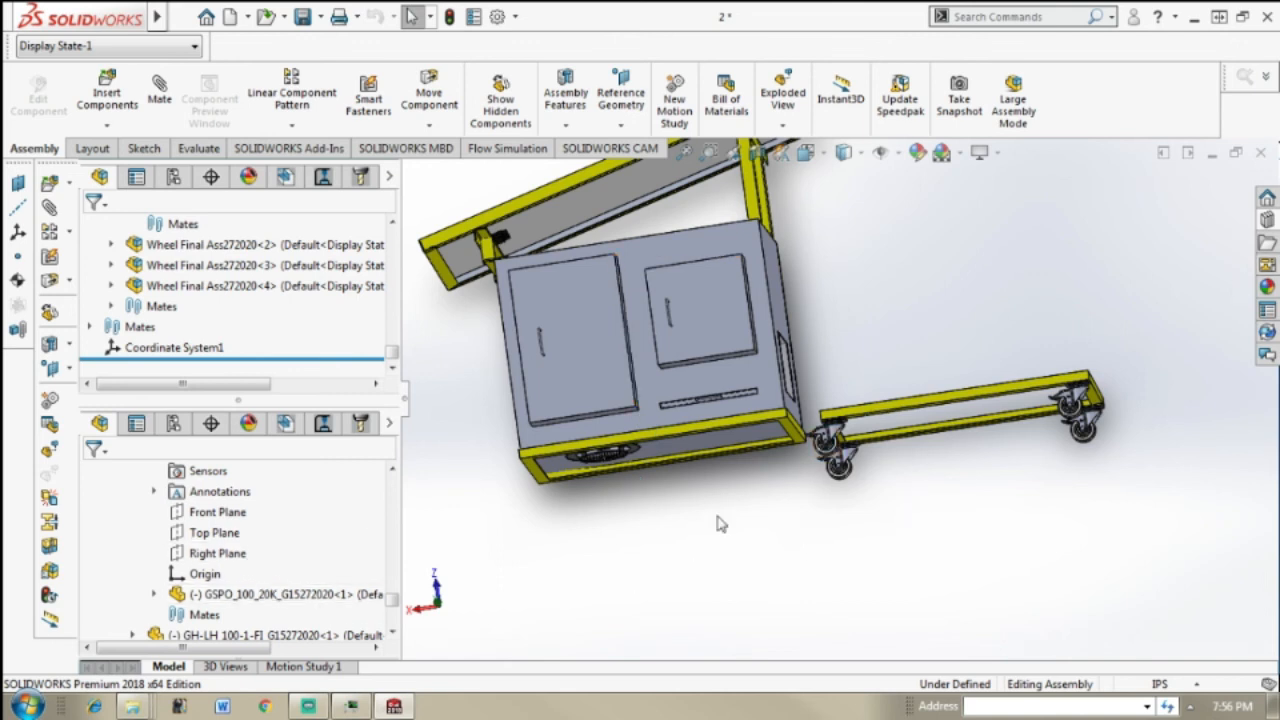
click(215, 595)
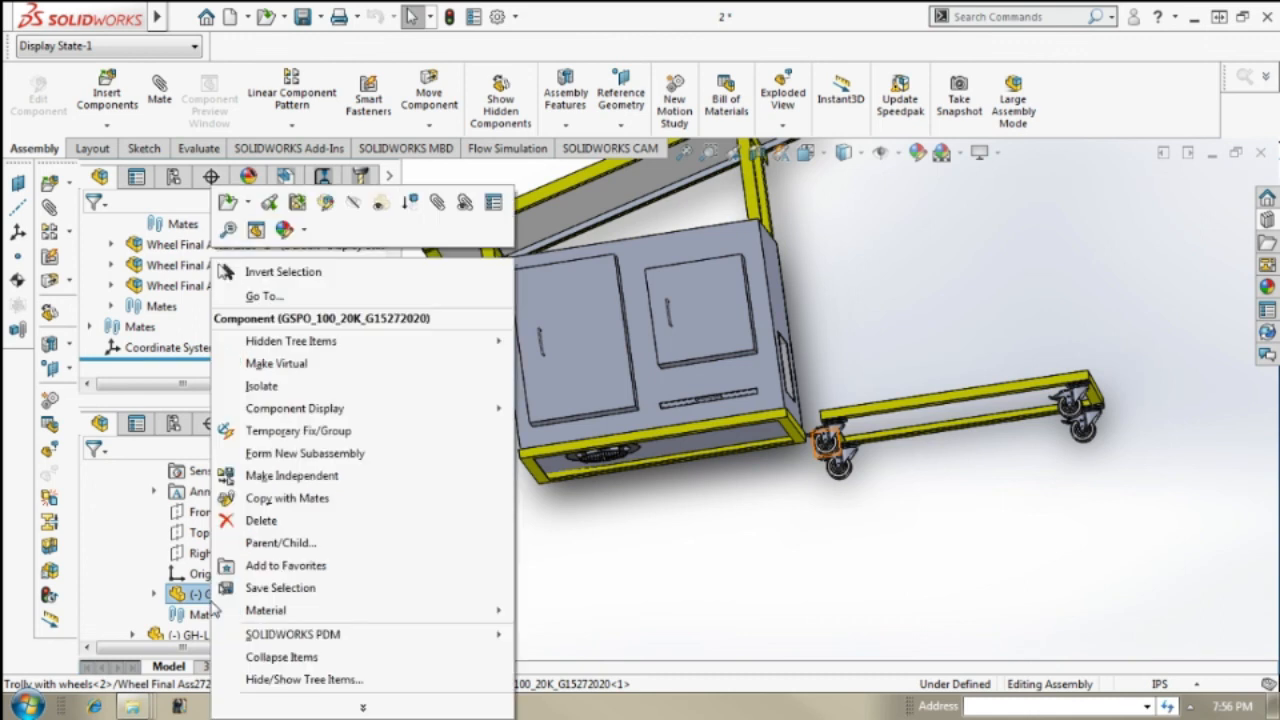
right_click(215, 595)
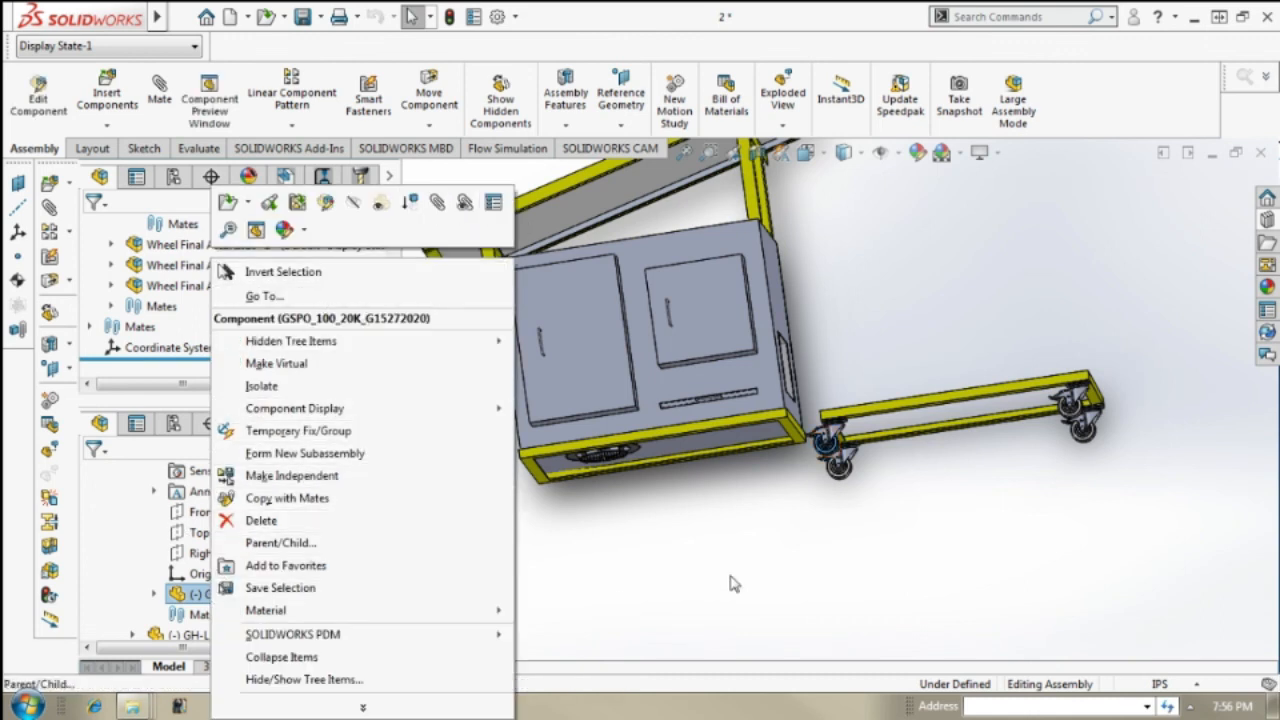
click(750, 577)
Step: Delete the separate Trolly Base component attached beneath the oven, together with its dependent mates
click(855, 445)
mouse_move(857, 448)
middle_down()
mouse_move(889, 461)
mouse_move(850, 456)
middle_up()
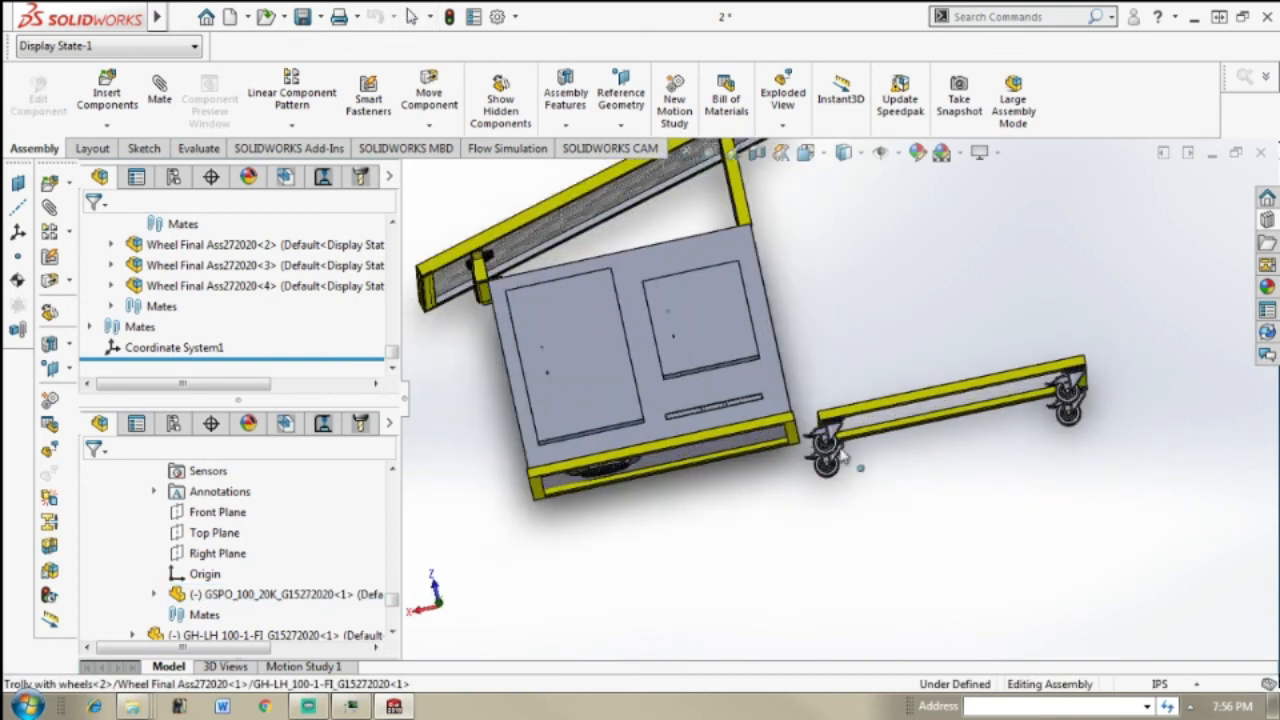
scroll(790, 415, down, 5)
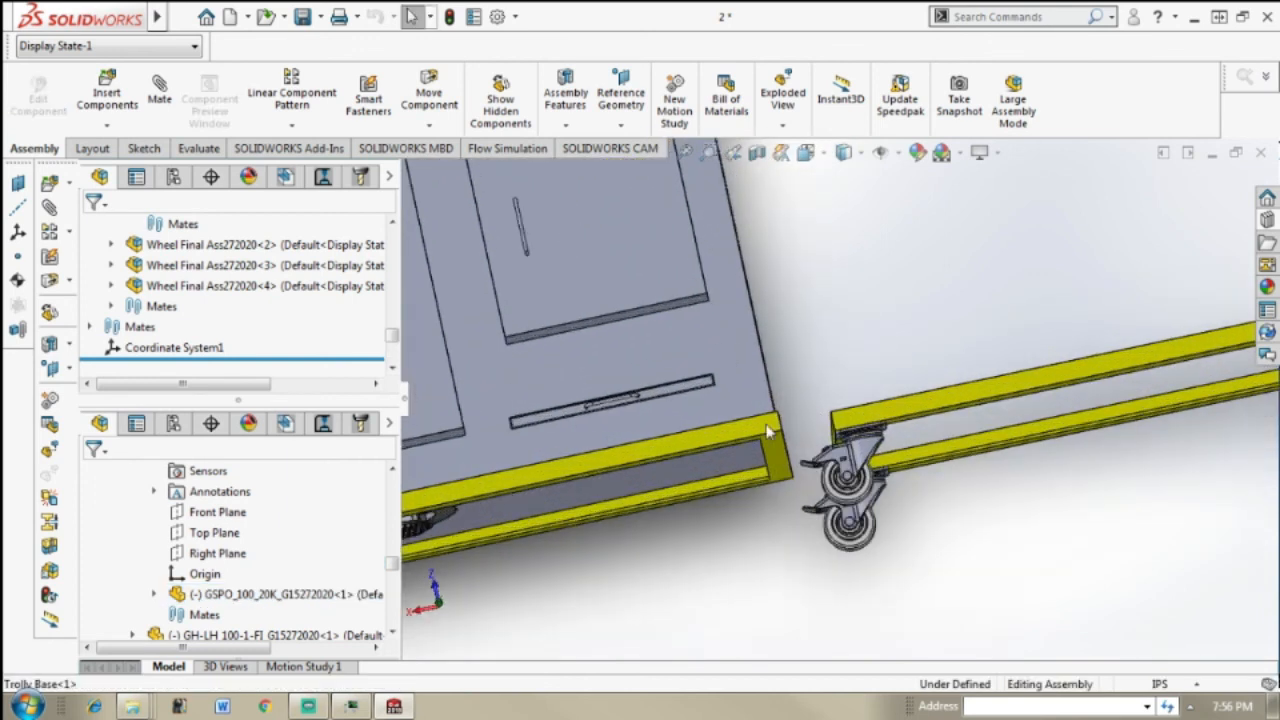
click(768, 430)
key(Delete)
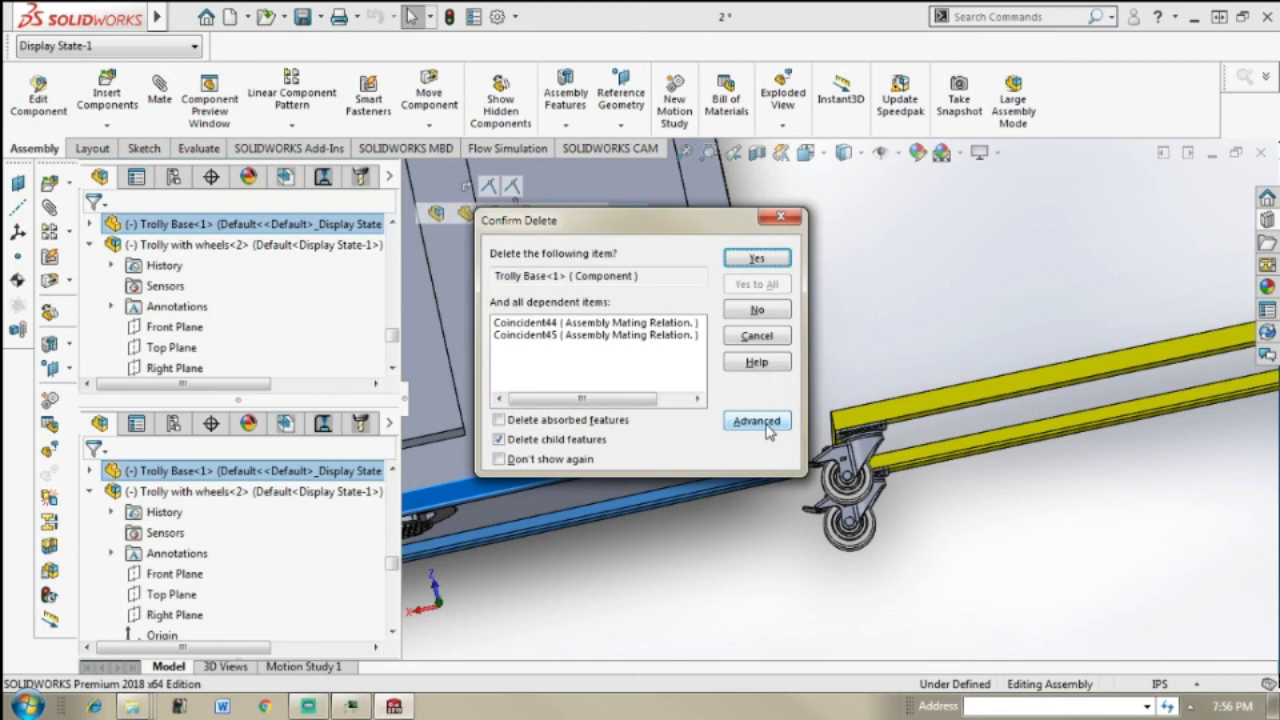
key(Escape)
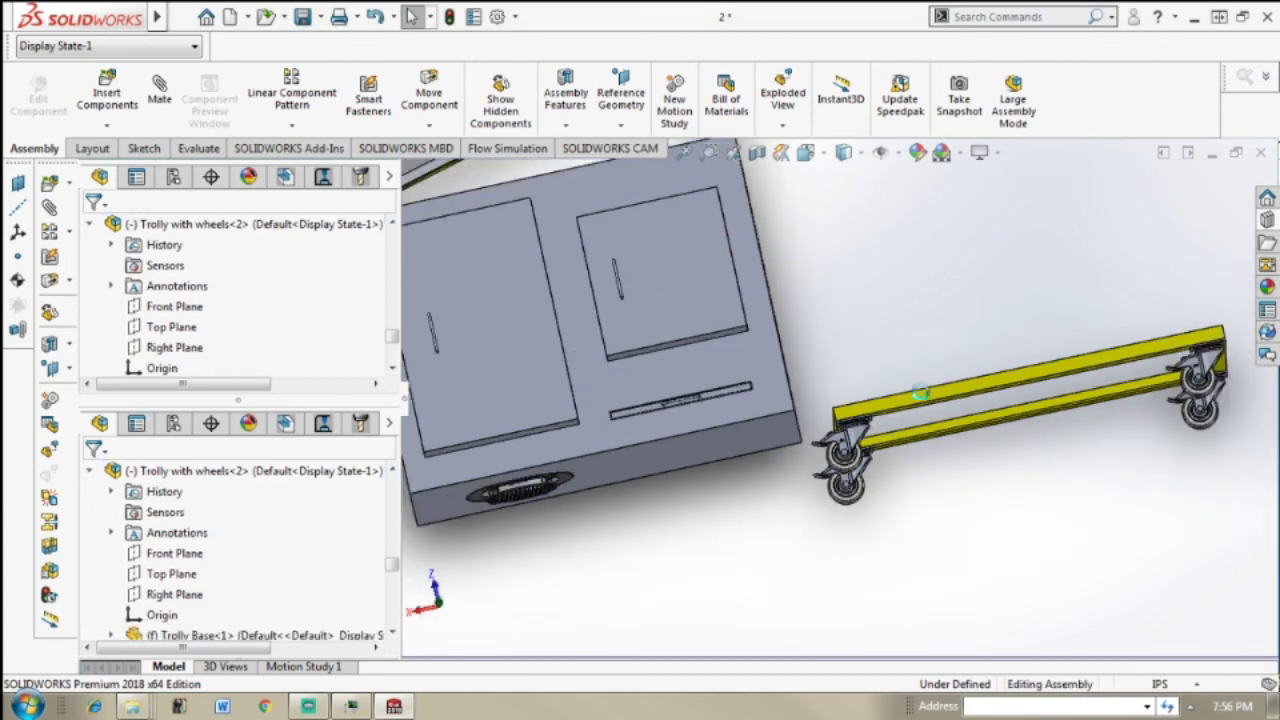
Step: Add a coincident mate between an inner side face of the wheeled trolley's frame and the oven's front face
middle_drag(937, 395, 858, 450)
scroll(860, 440, down, 3)
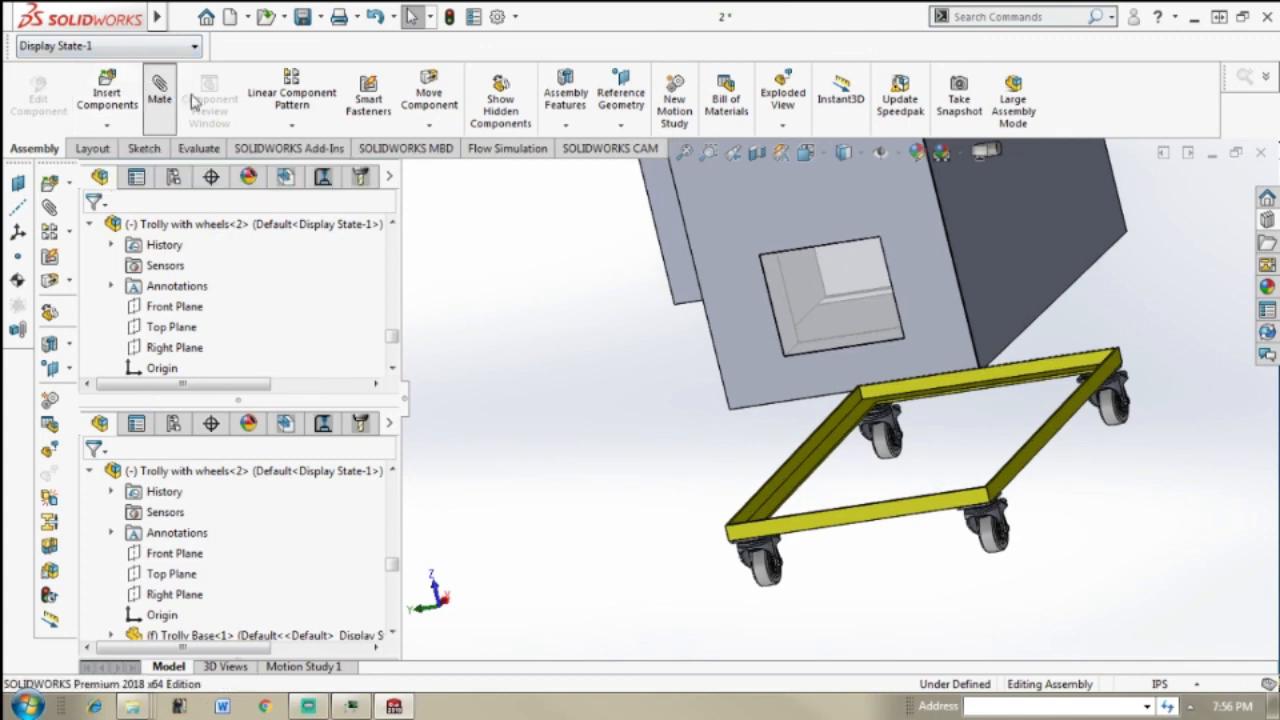
click(826, 440)
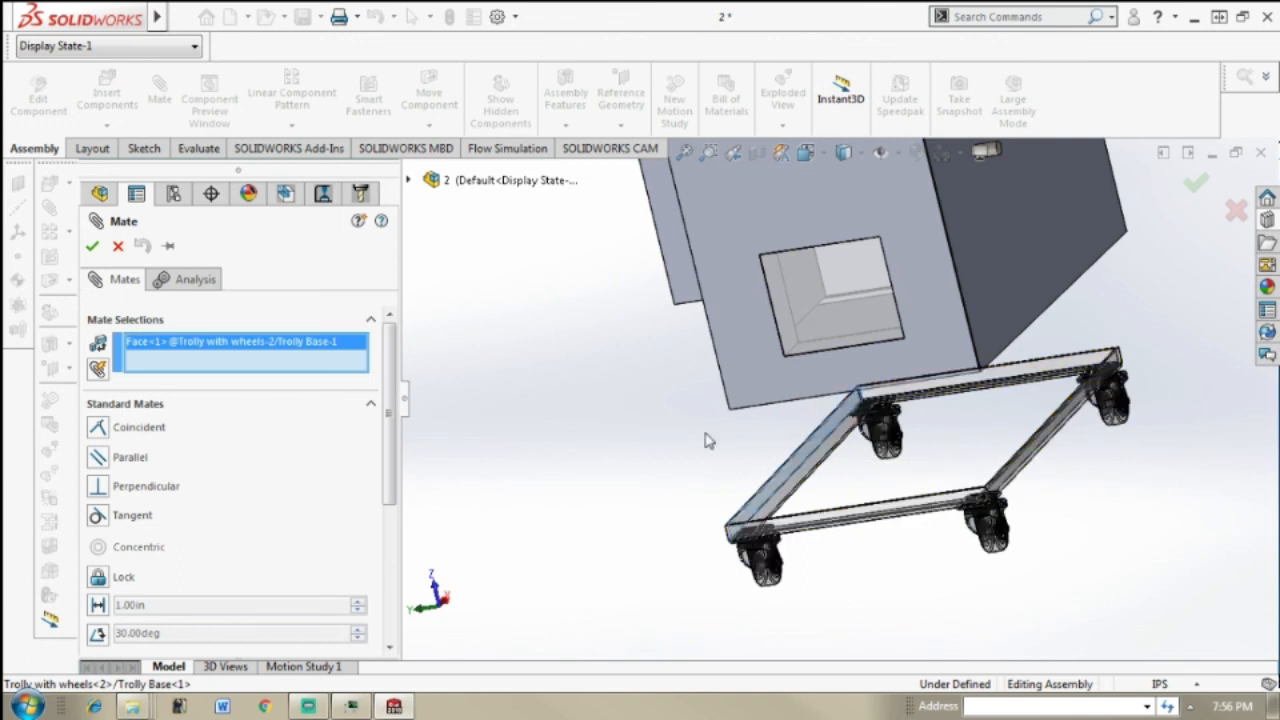
middle_drag(860, 436, 893, 451)
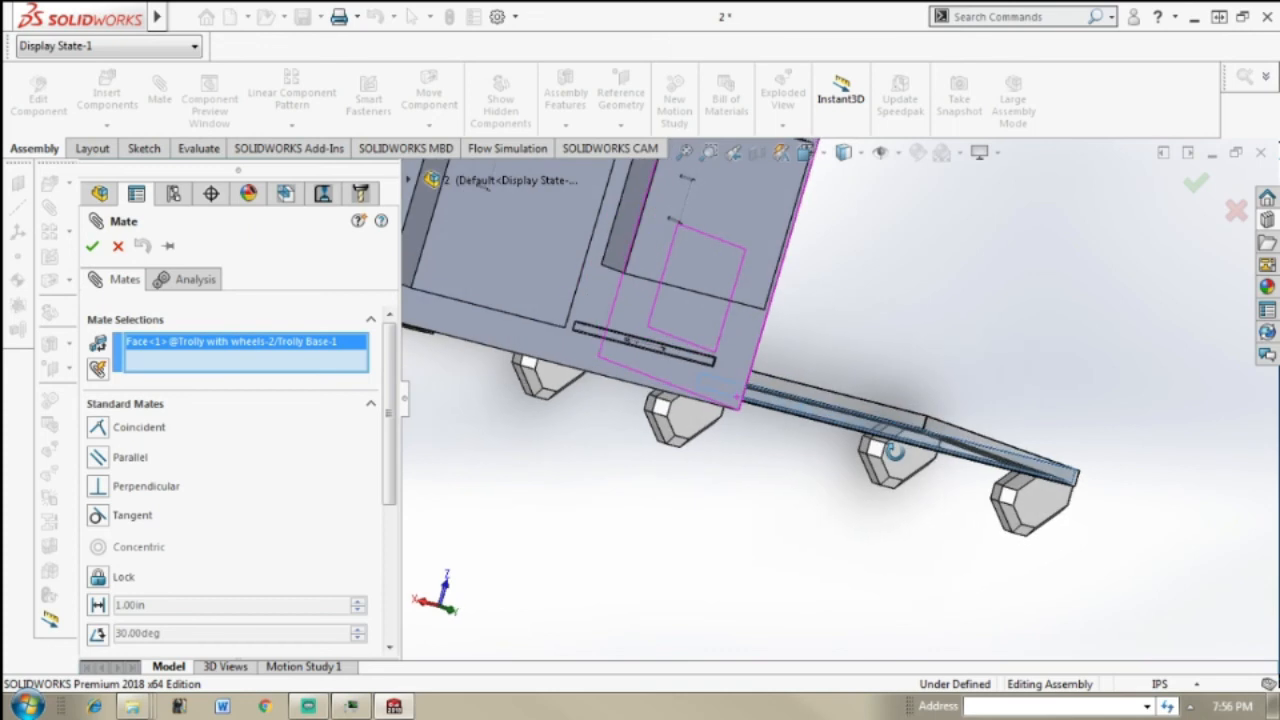
click(748, 352)
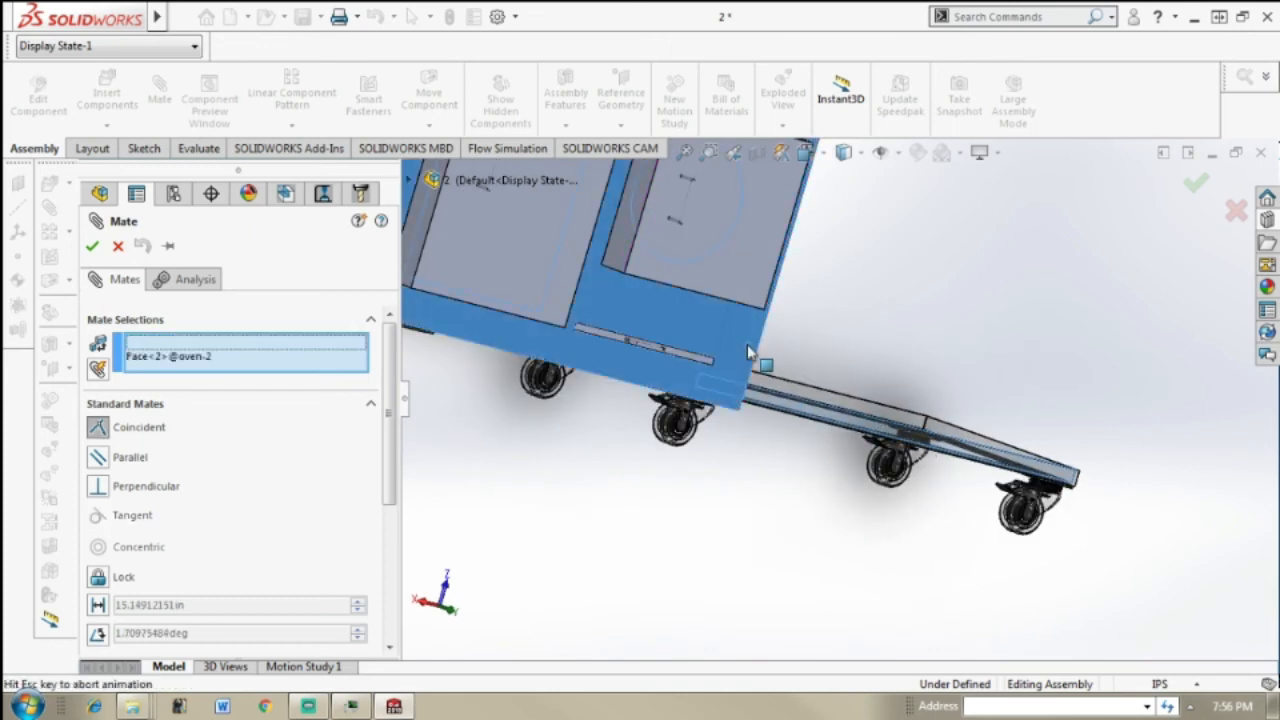
click(752, 360)
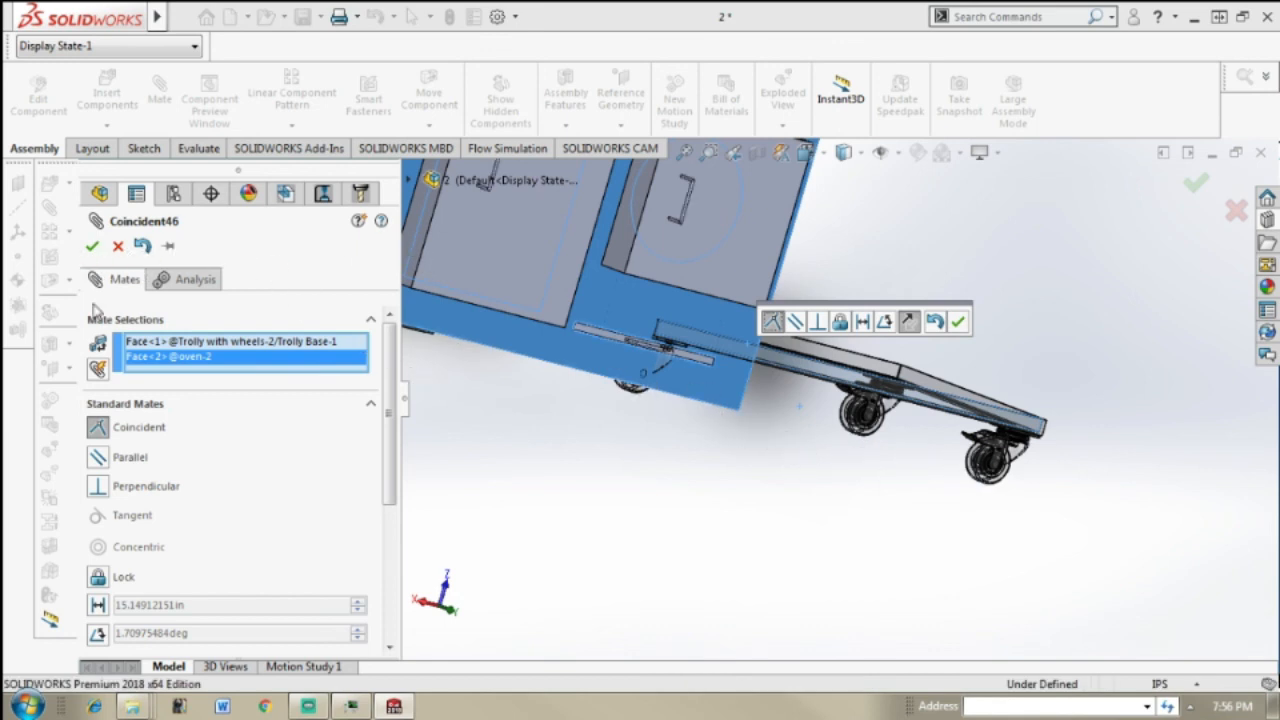
click(91, 247)
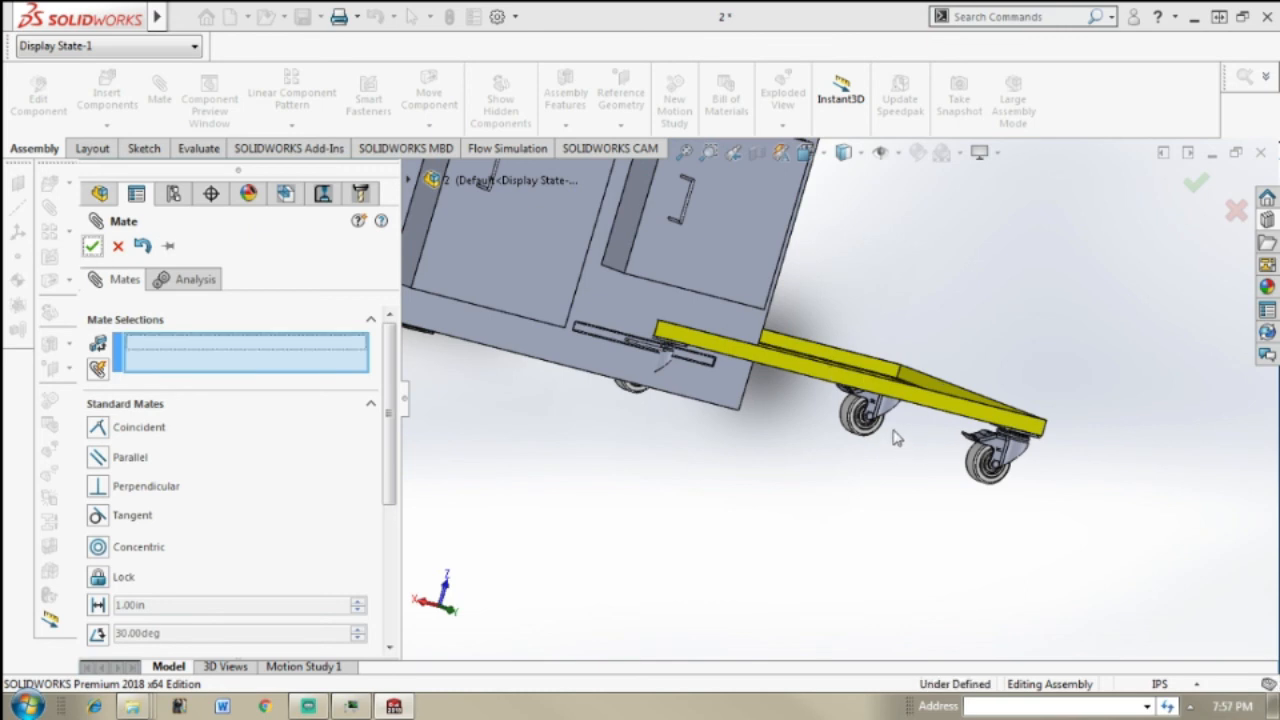
Step: Add a coincident mate between the horizontal inner ledge of the wheeled trolley's frame and the oven's bottom face
key(Escape)
scroll(892, 400, up, 2)
middle_drag(800, 405, 826, 411)
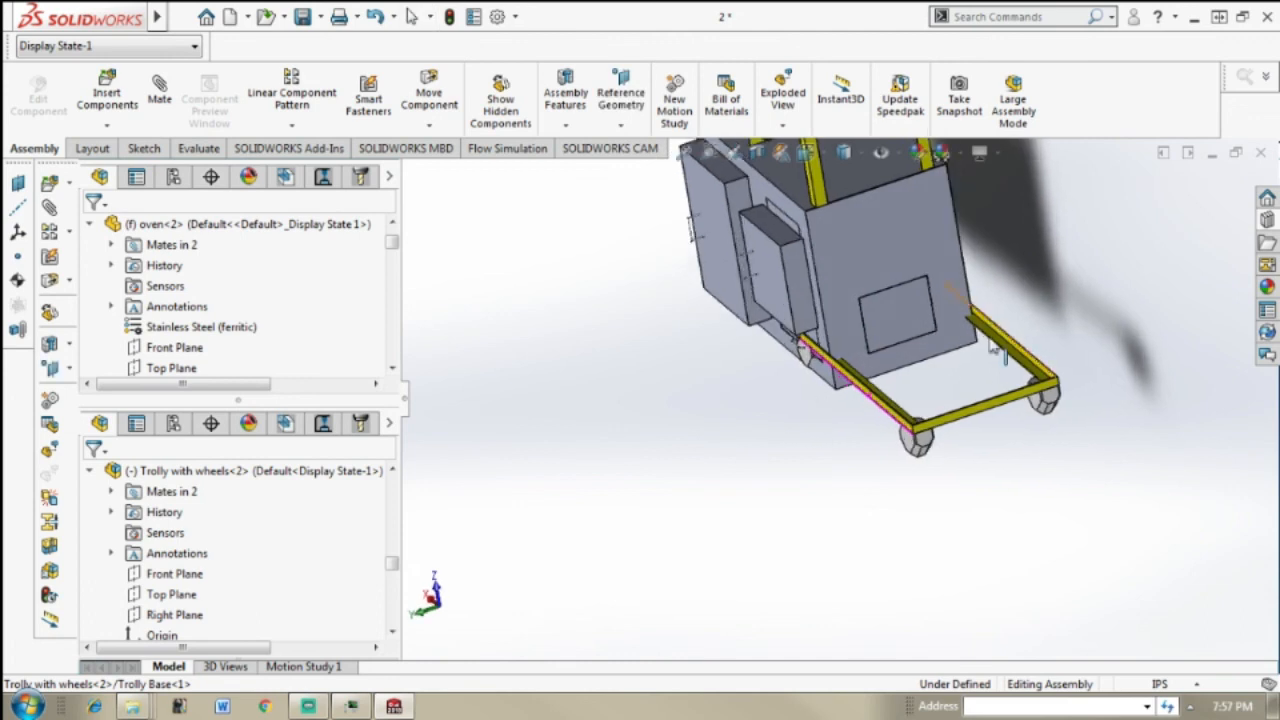
scroll(888, 358, down, 3)
scroll(887, 356, down, 2)
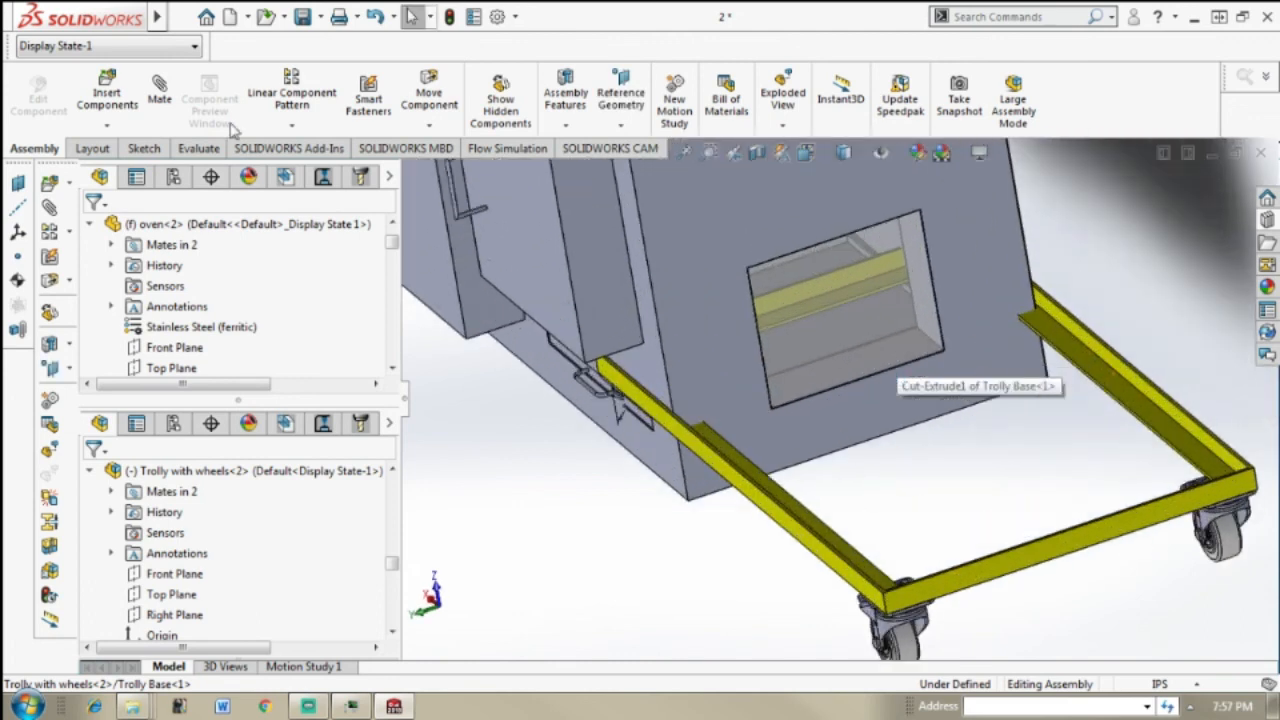
click(165, 100)
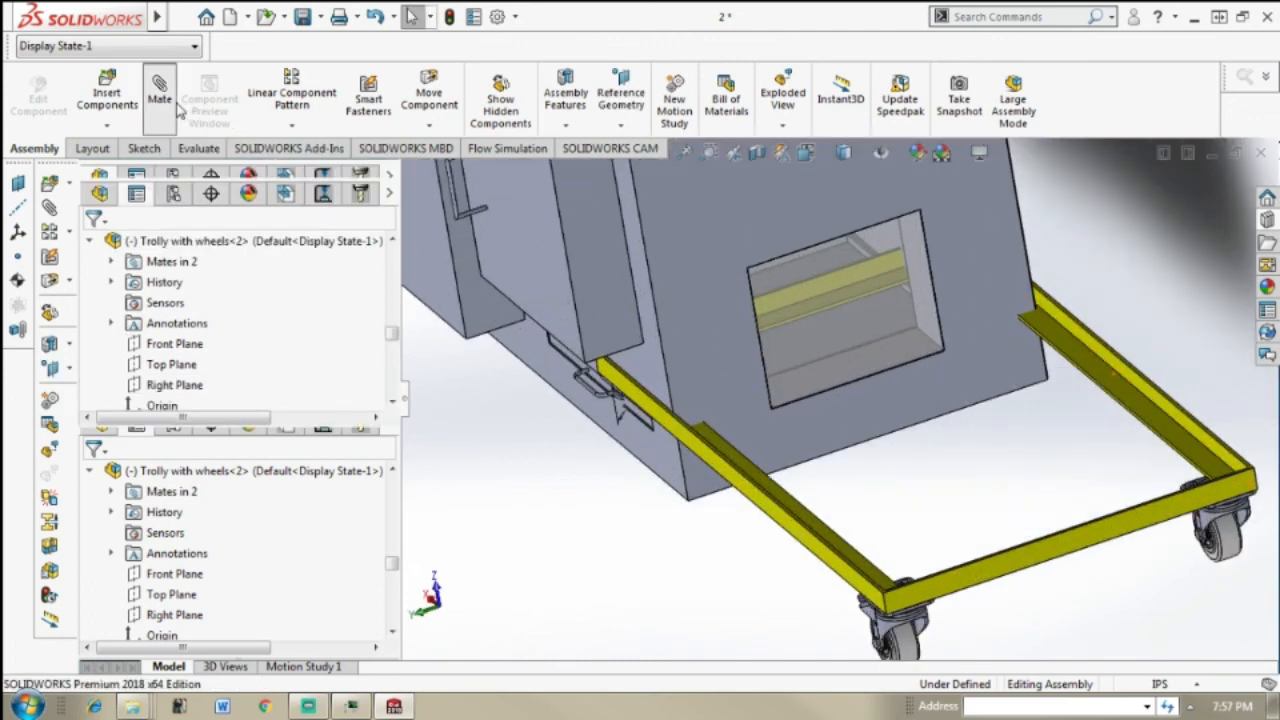
click(718, 447)
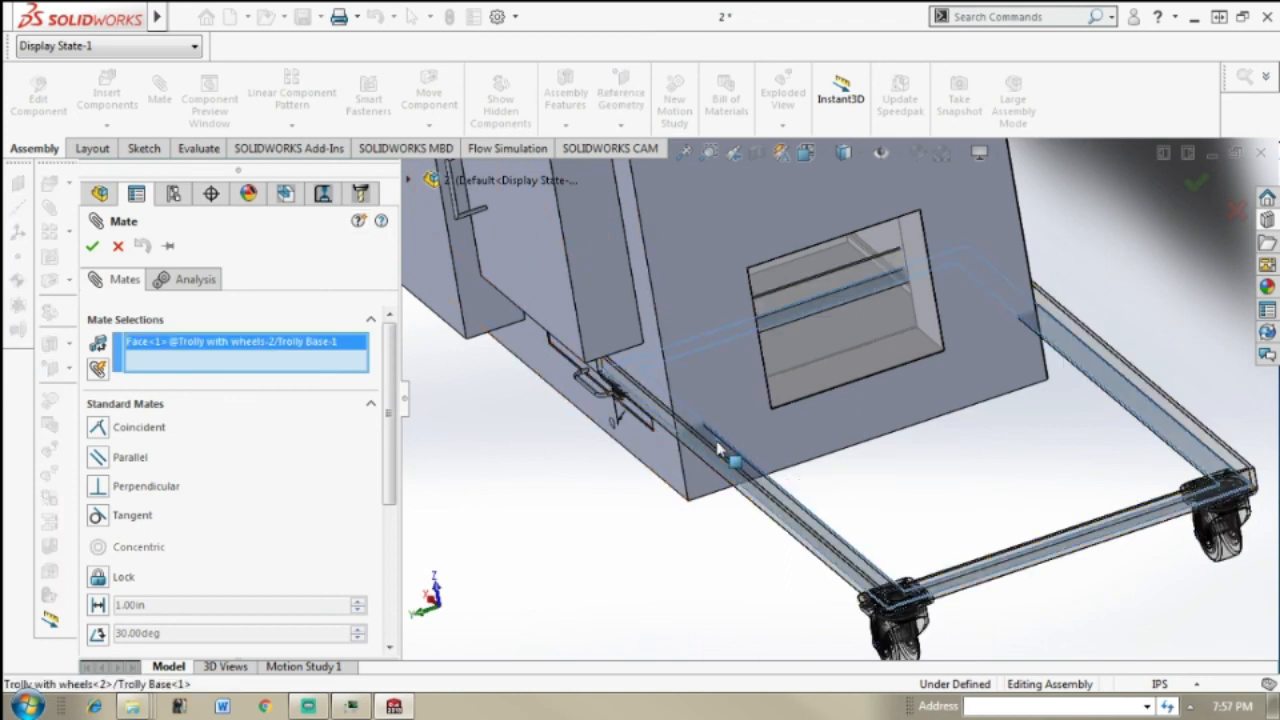
middle_drag(636, 357, 651, 338)
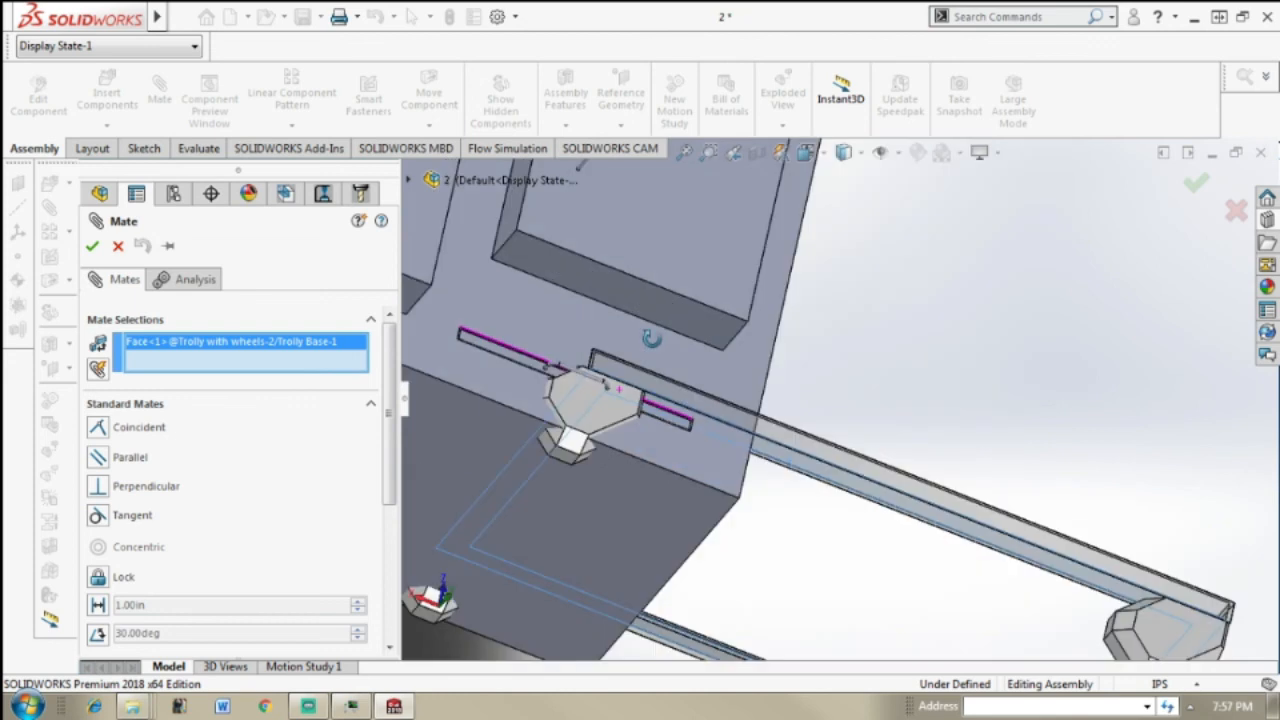
click(645, 537)
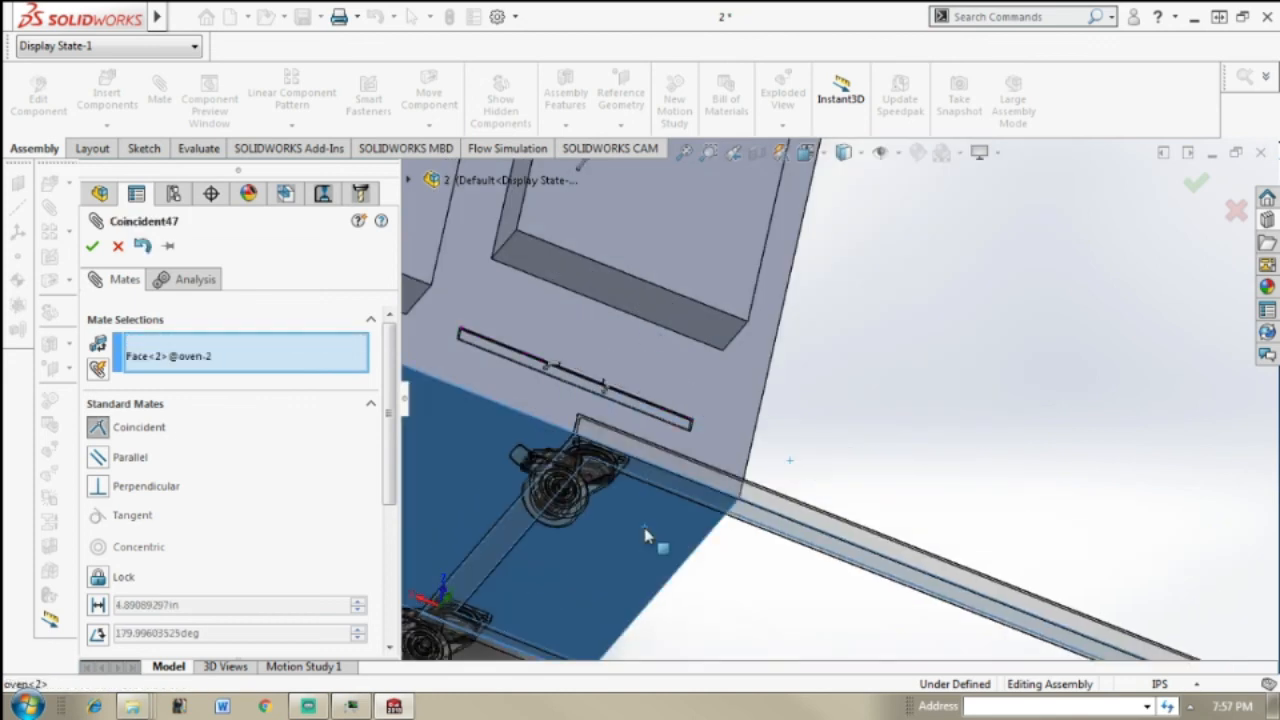
click(652, 536)
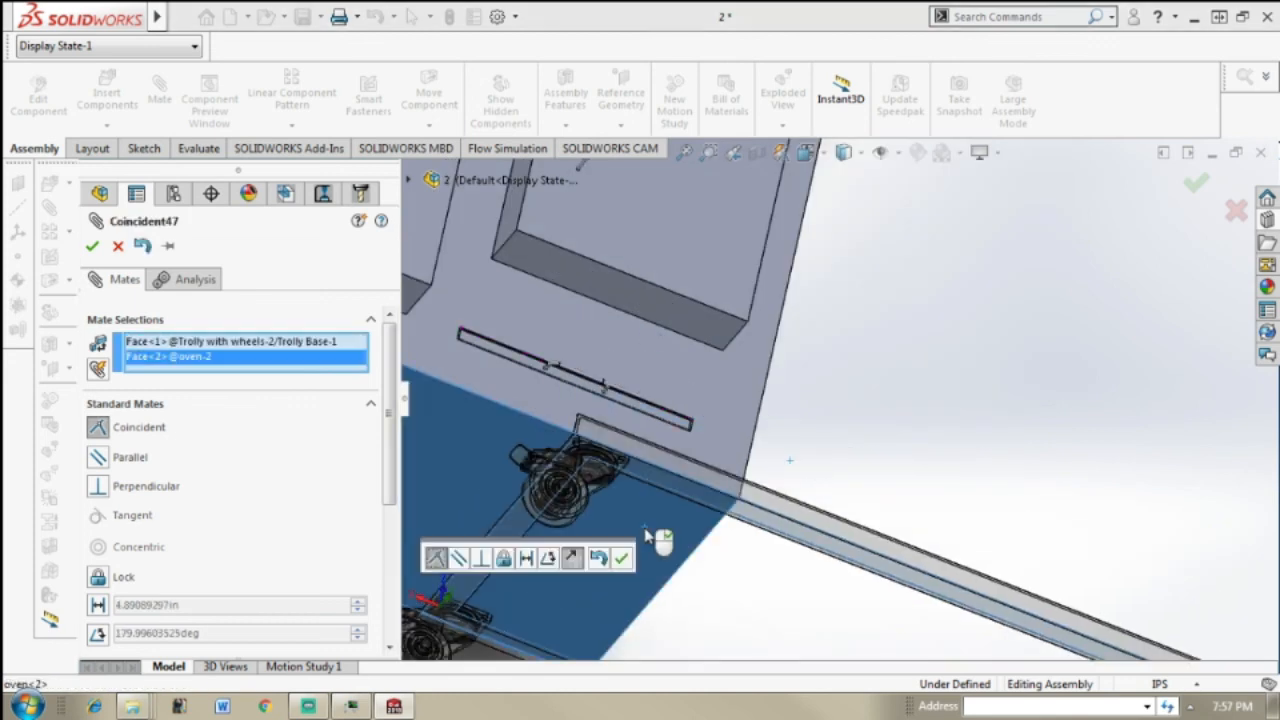
click(92, 248)
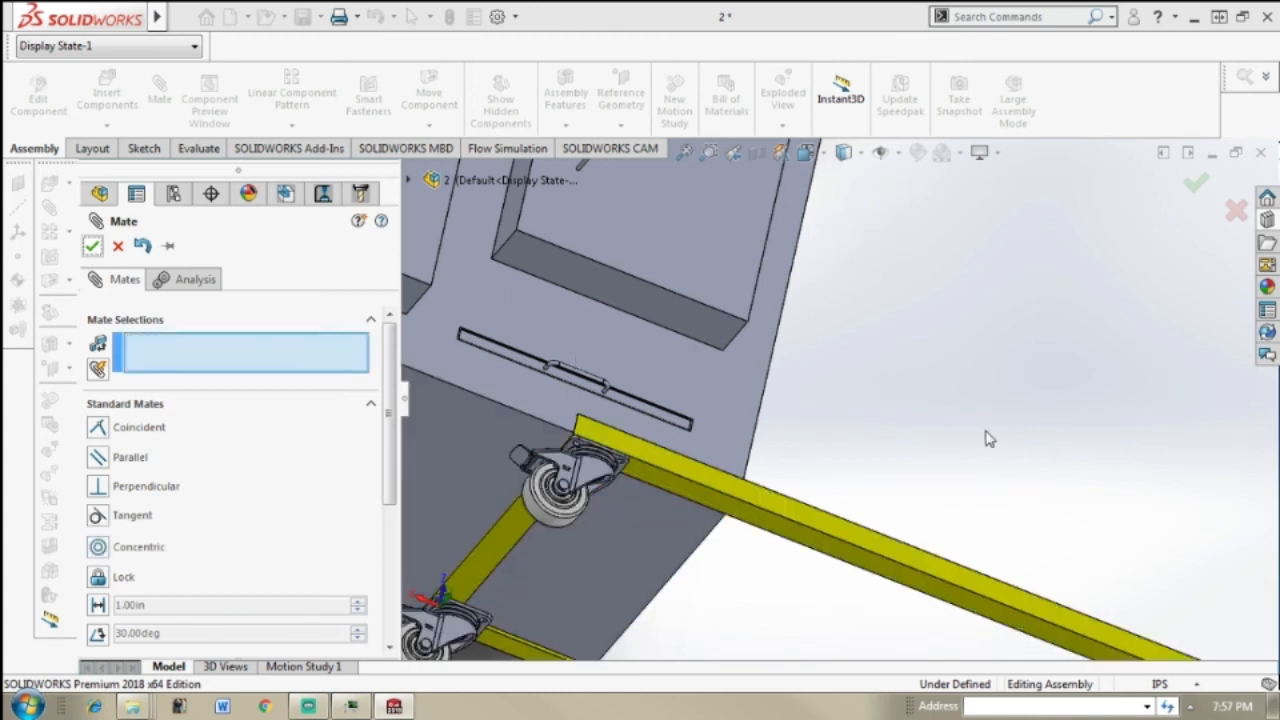
key(Escape)
Step: Add a coincident mate between the oven's side face with the window opening and the inner end face of the trolley frame
scroll(988, 439, up, 2)
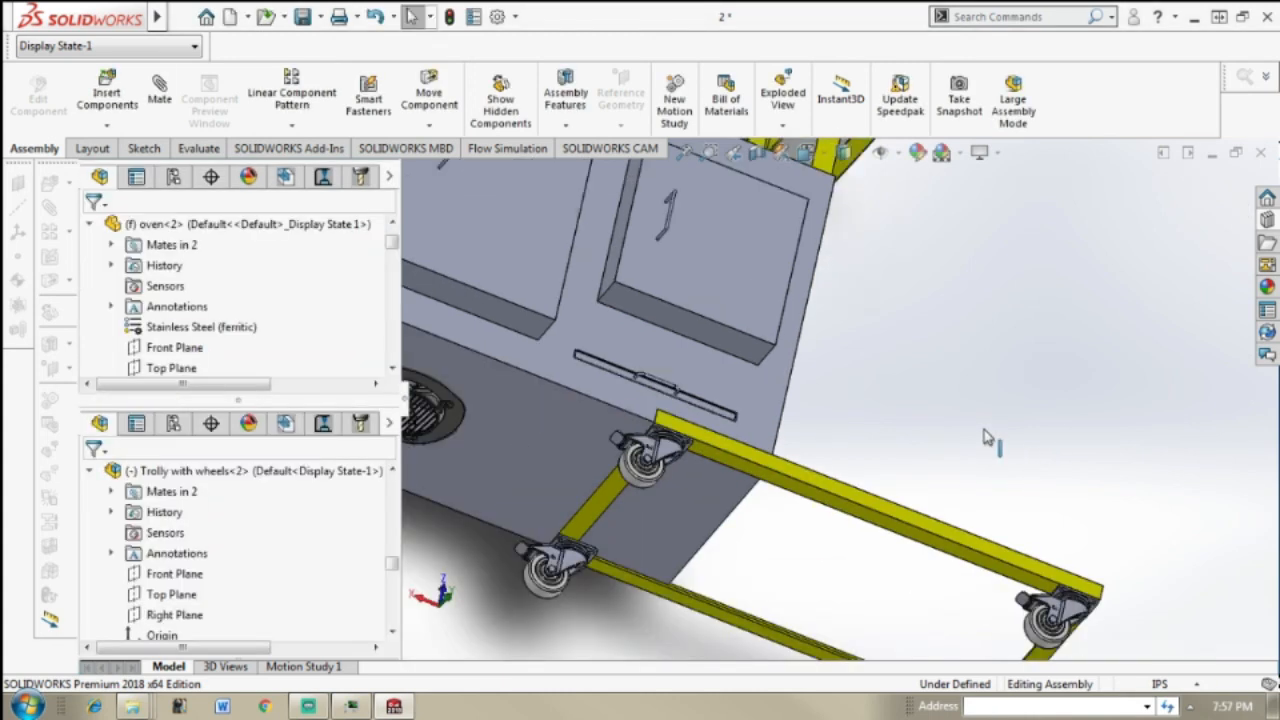
middle_drag(1015, 403, 845, 368)
click(159, 92)
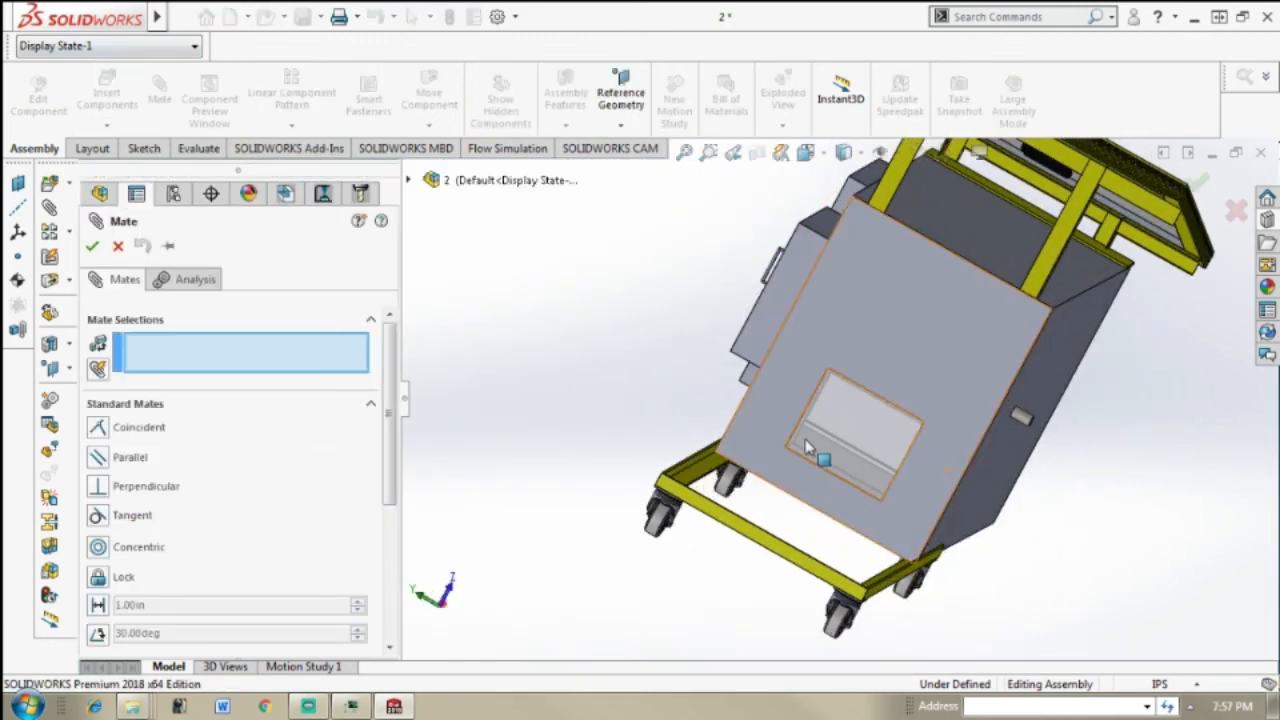
click(768, 425)
middle_drag(757, 420, 658, 377)
middle_drag(600, 432, 538, 458)
scroll(450, 467, down, 4)
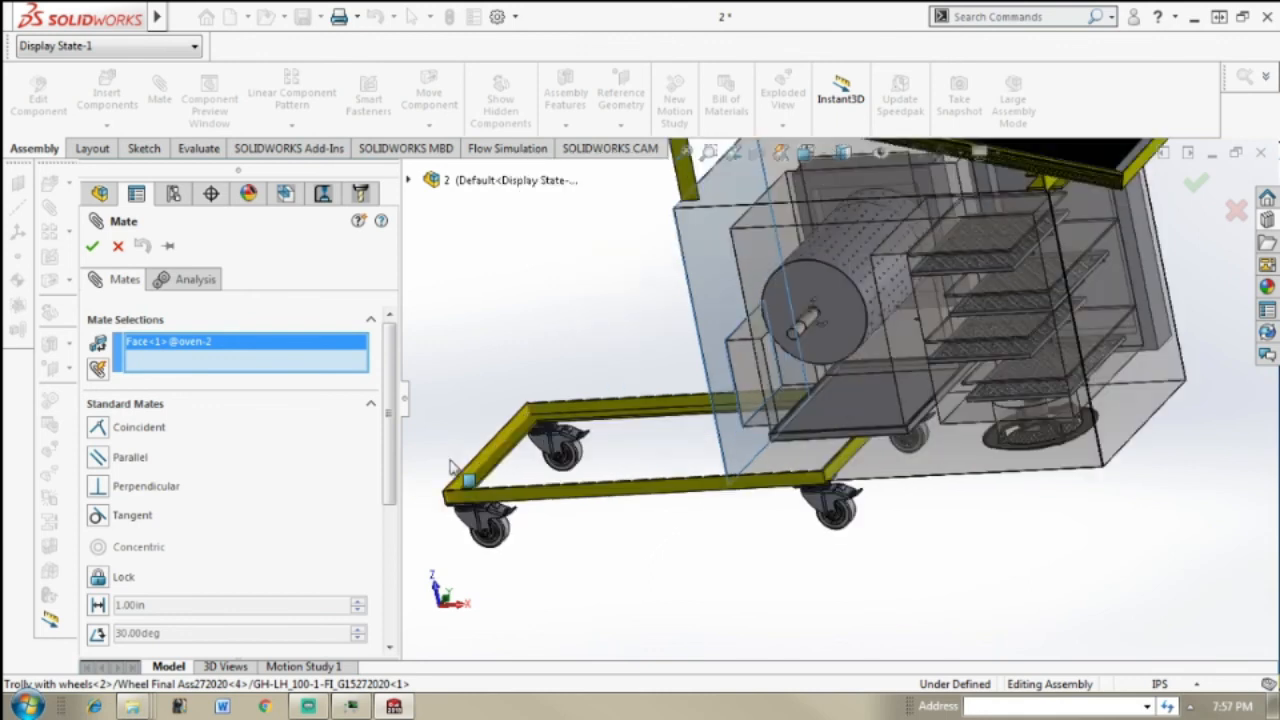
click(563, 436)
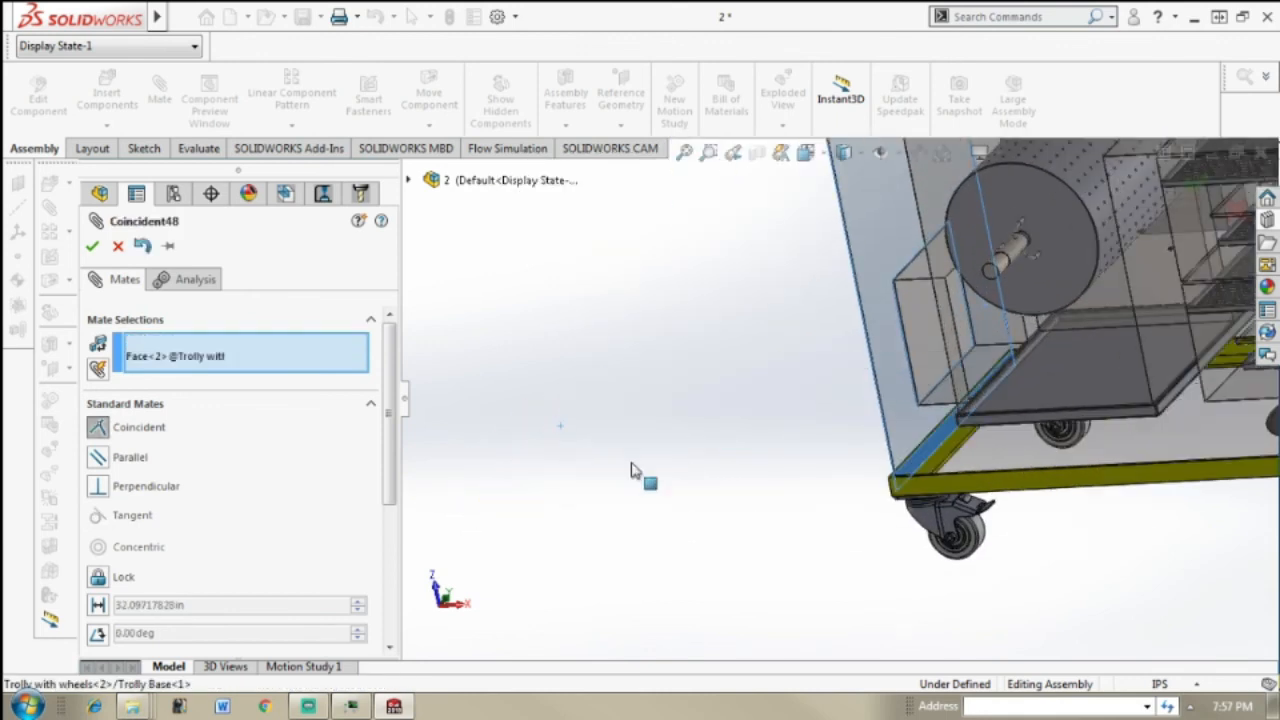
click(93, 250)
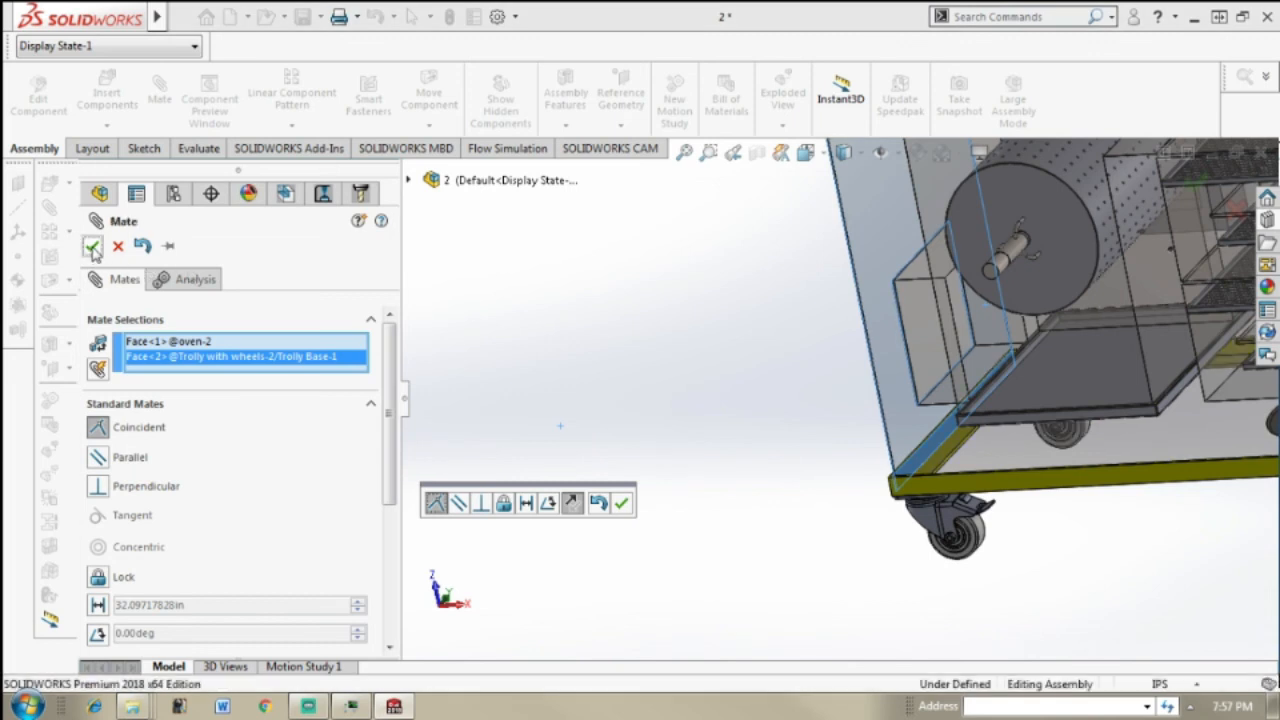
click(93, 250)
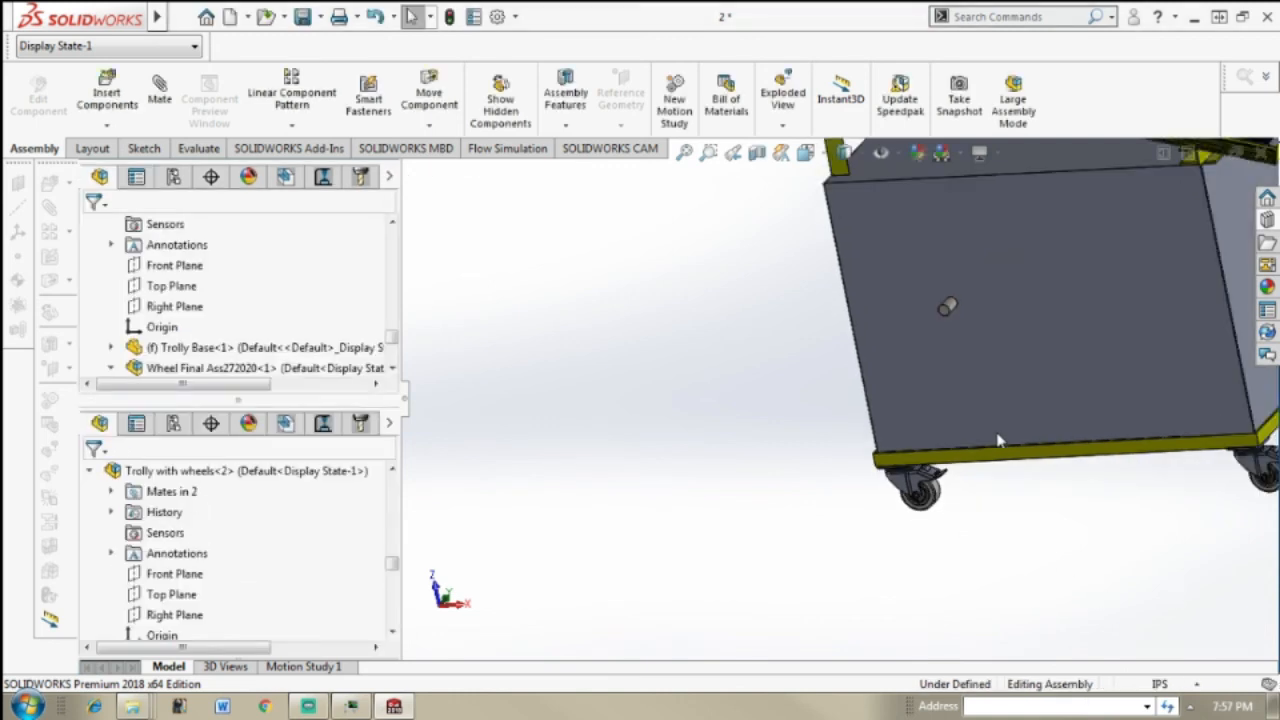
Step: Examine from all sides how the oven sits on the wheeled trolley beneath the solar panel stand
middle_drag(1128, 432, 727, 62)
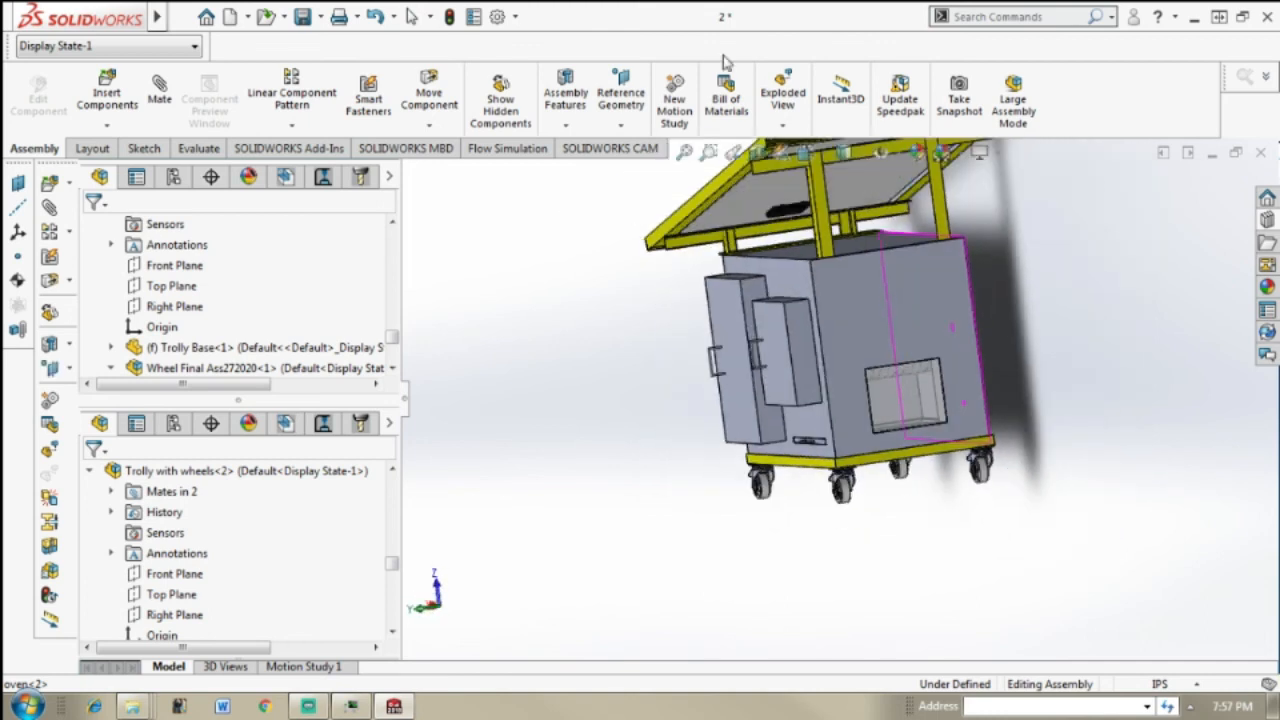
mouse_move(871, 265)
middle_down()
mouse_move(934, 249)
mouse_move(876, 263)
middle_up()
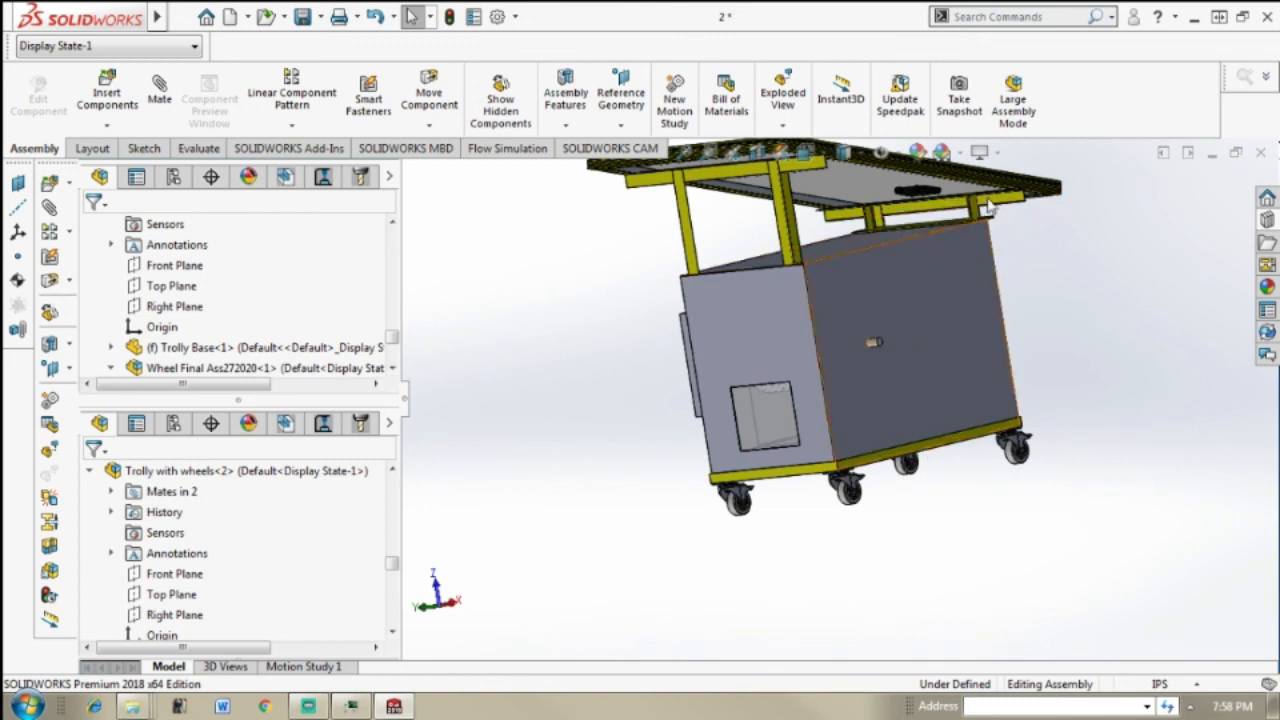
middle_drag(942, 214, 1012, 268)
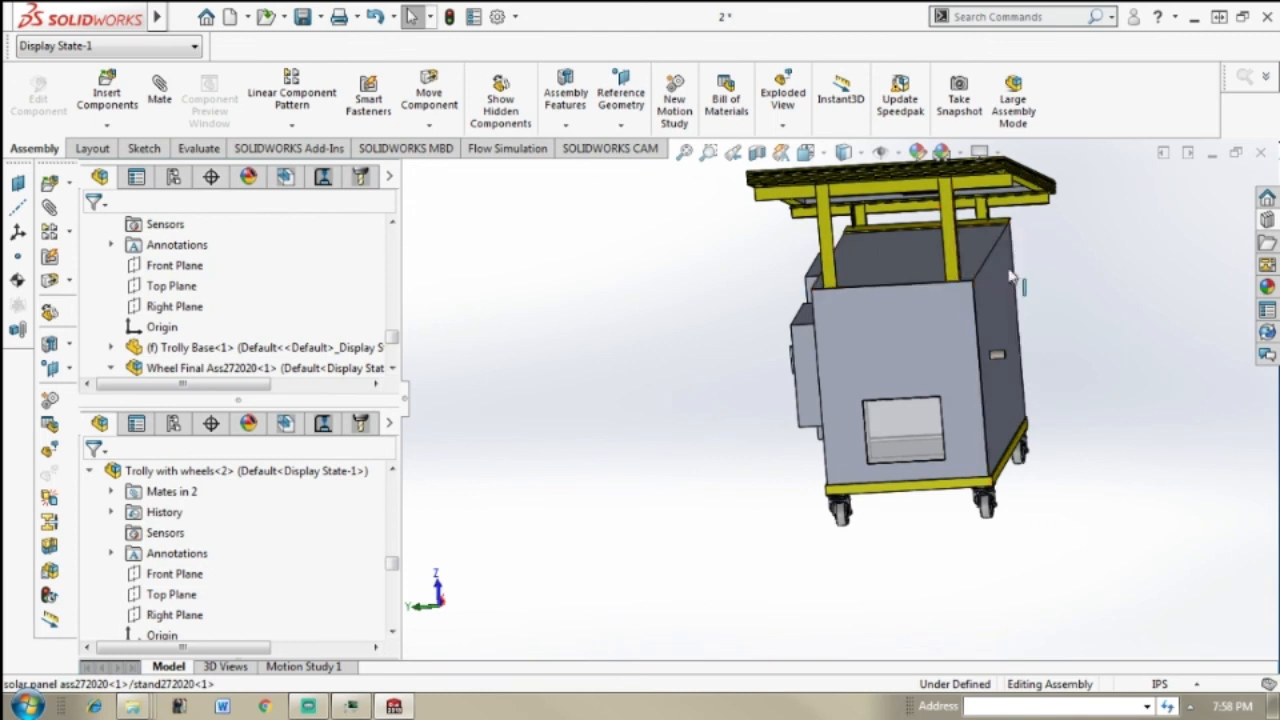
middle_drag(1027, 320, 936, 326)
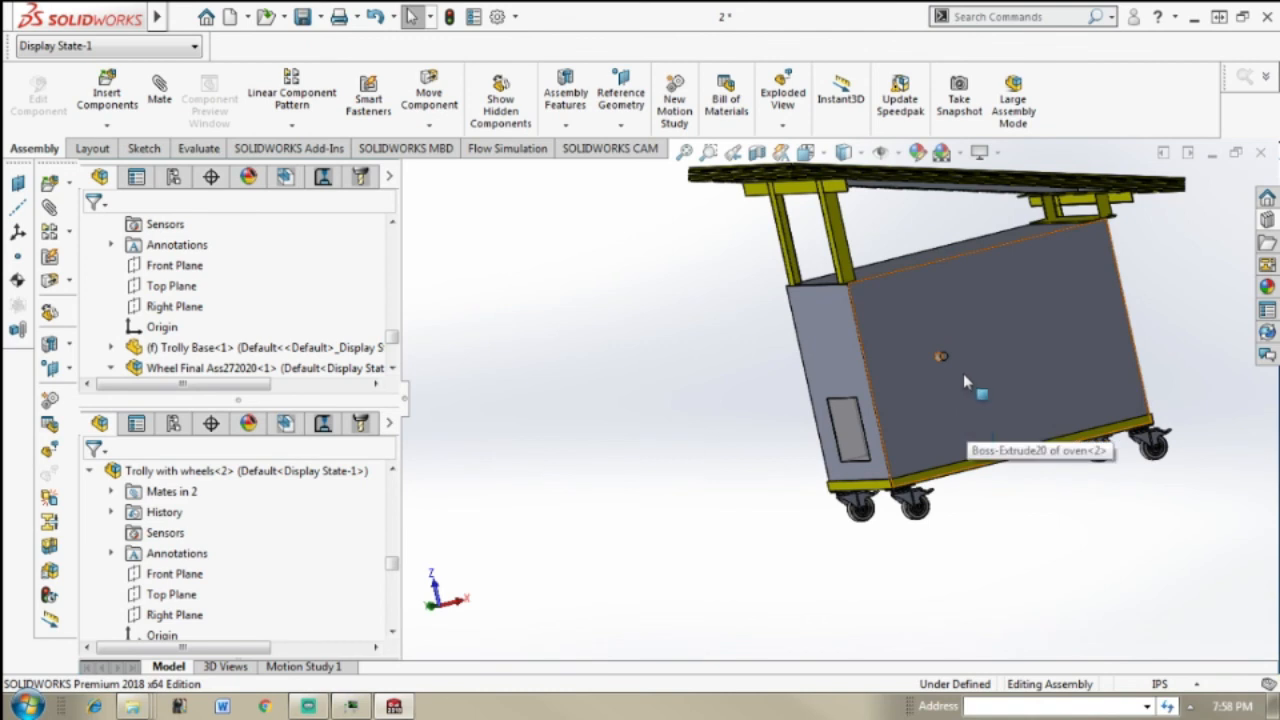
middle_drag(1085, 405, 1092, 380)
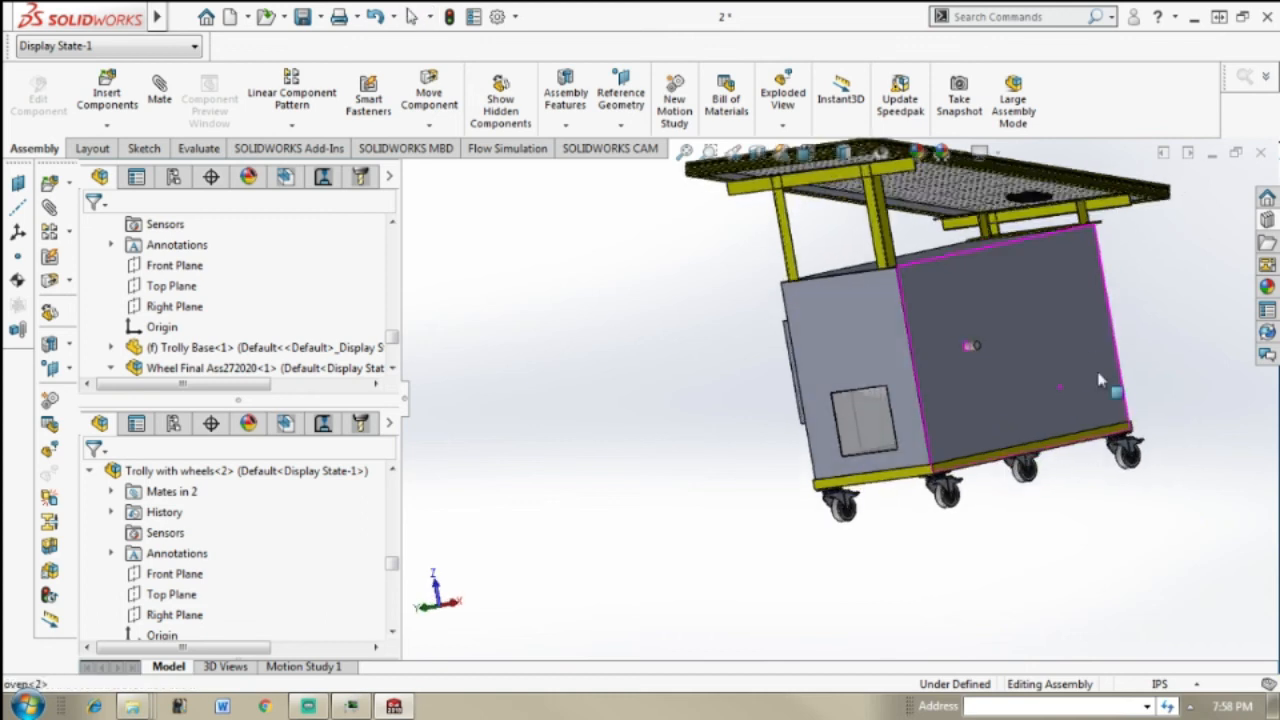
middle_drag(970, 313, 838, 385)
scroll(1055, 280, up, 4)
scroll(838, 385, down, 5)
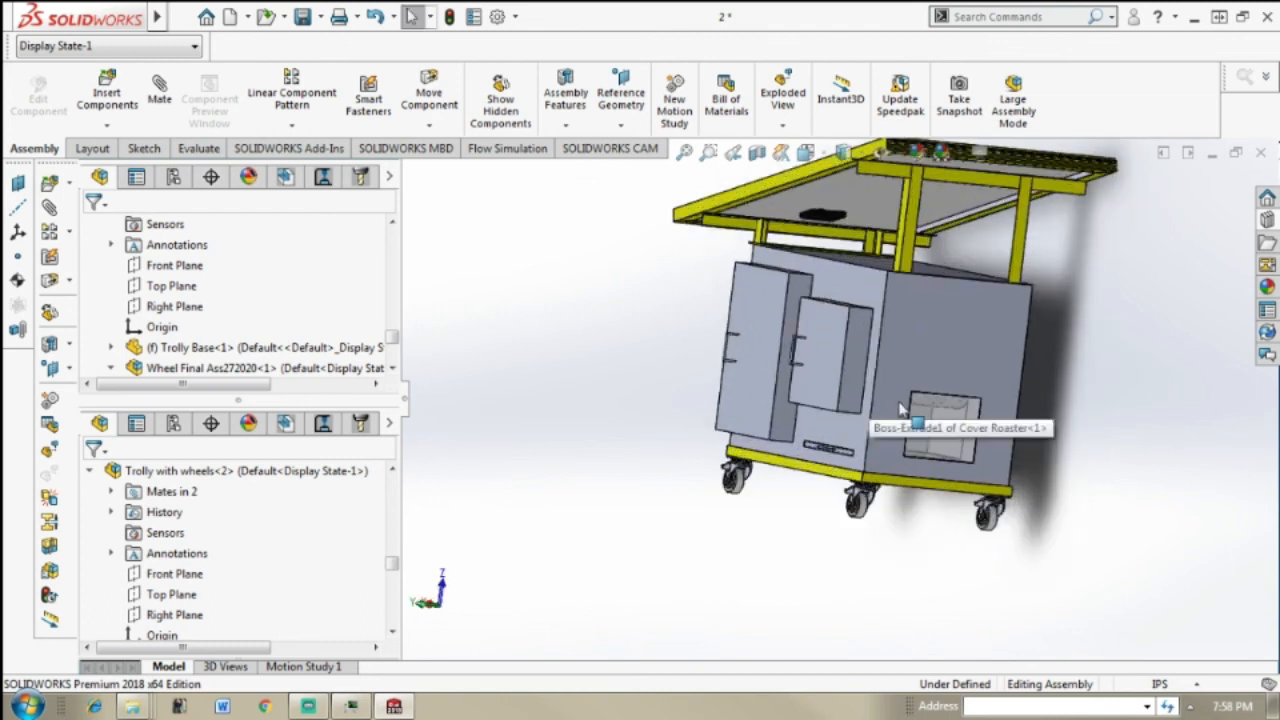
middle_drag(955, 430, 1066, 426)
scroll(1050, 395, up, 5)
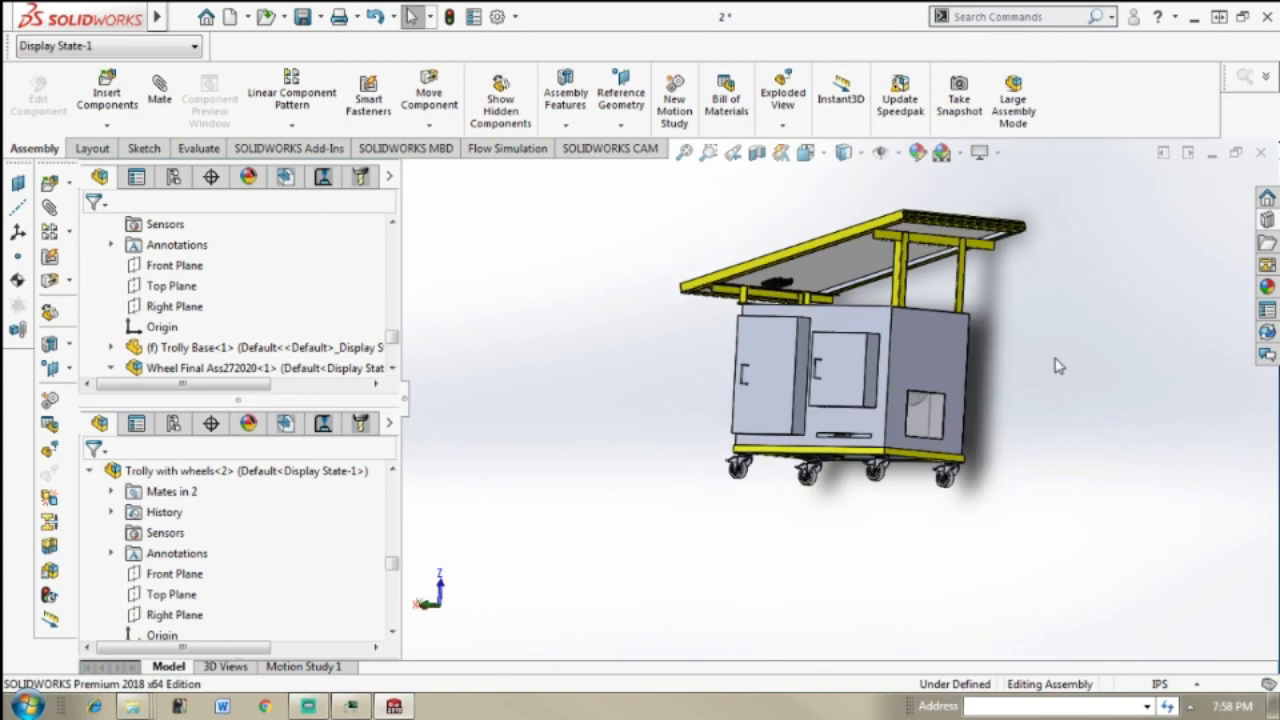
middle_drag(1057, 363, 1003, 322)
scroll(1003, 322, down, 3)
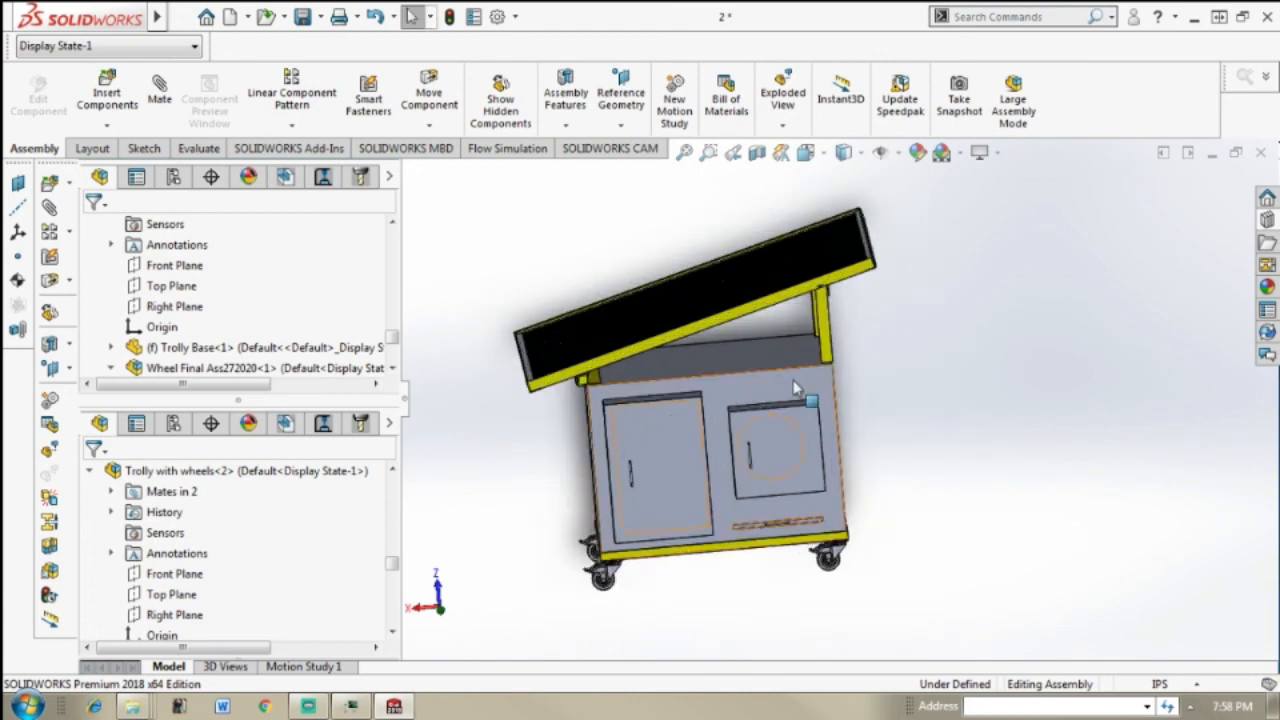
middle_drag(979, 397, 995, 375)
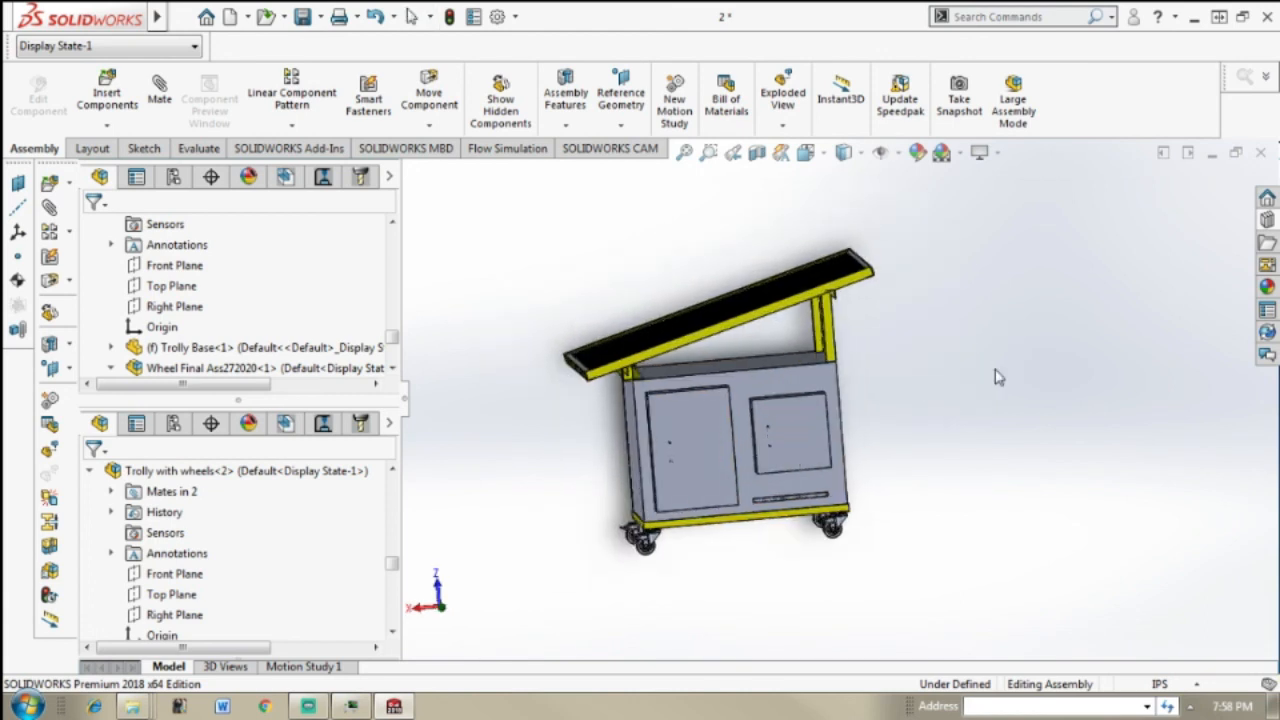
Step: Inspect the assembly in the standard front, back and left views, and check the solar panel from above
key(ctrl+1)
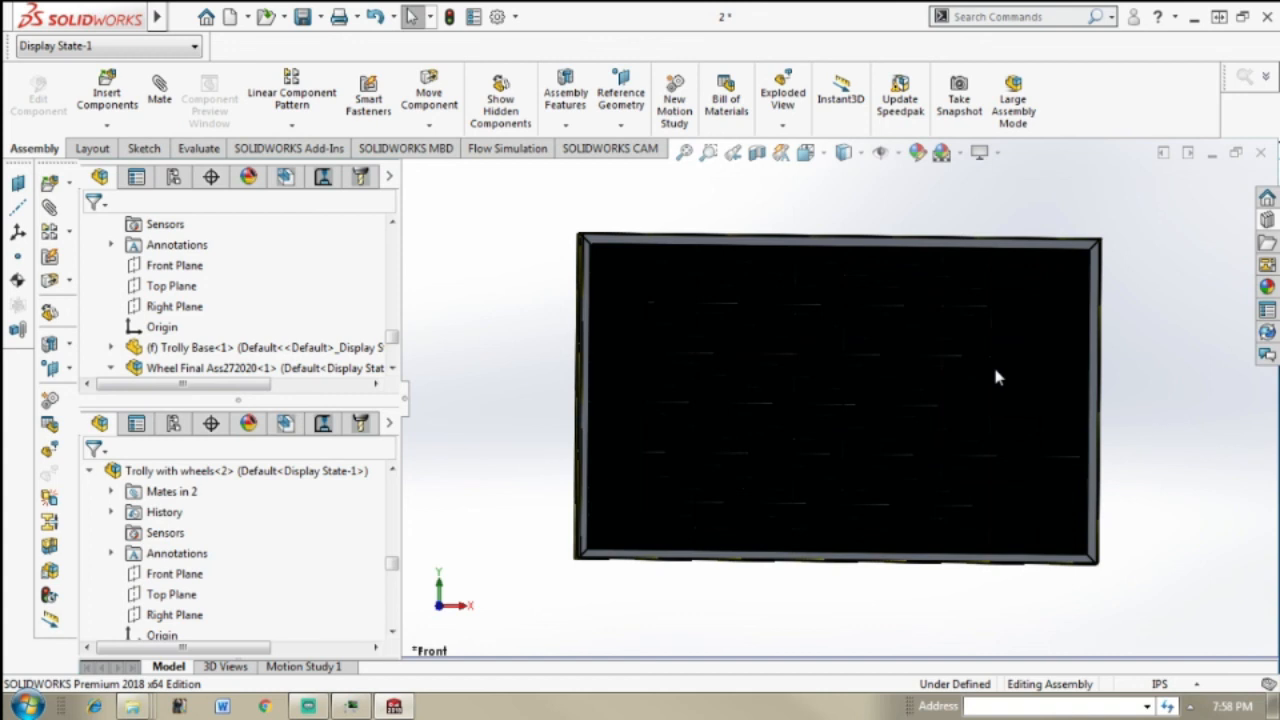
key(ctrl+2)
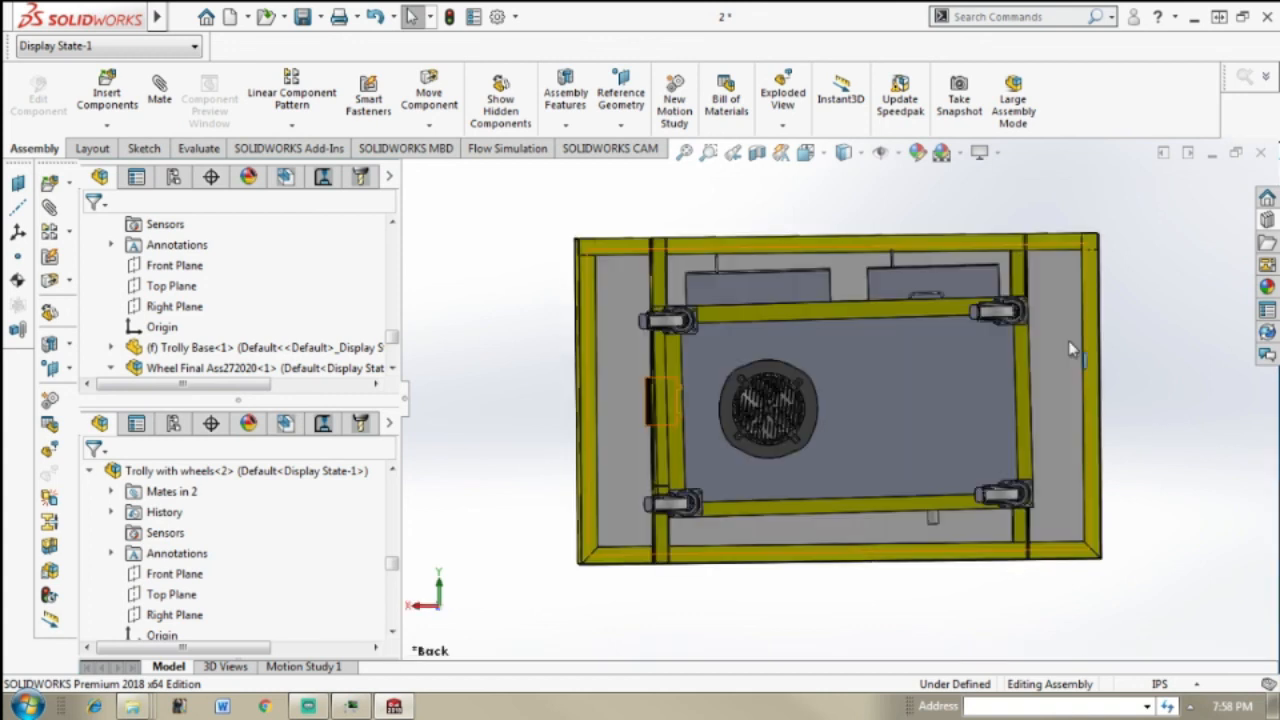
key(ctrl+3)
middle_drag(915, 335, 918, 263)
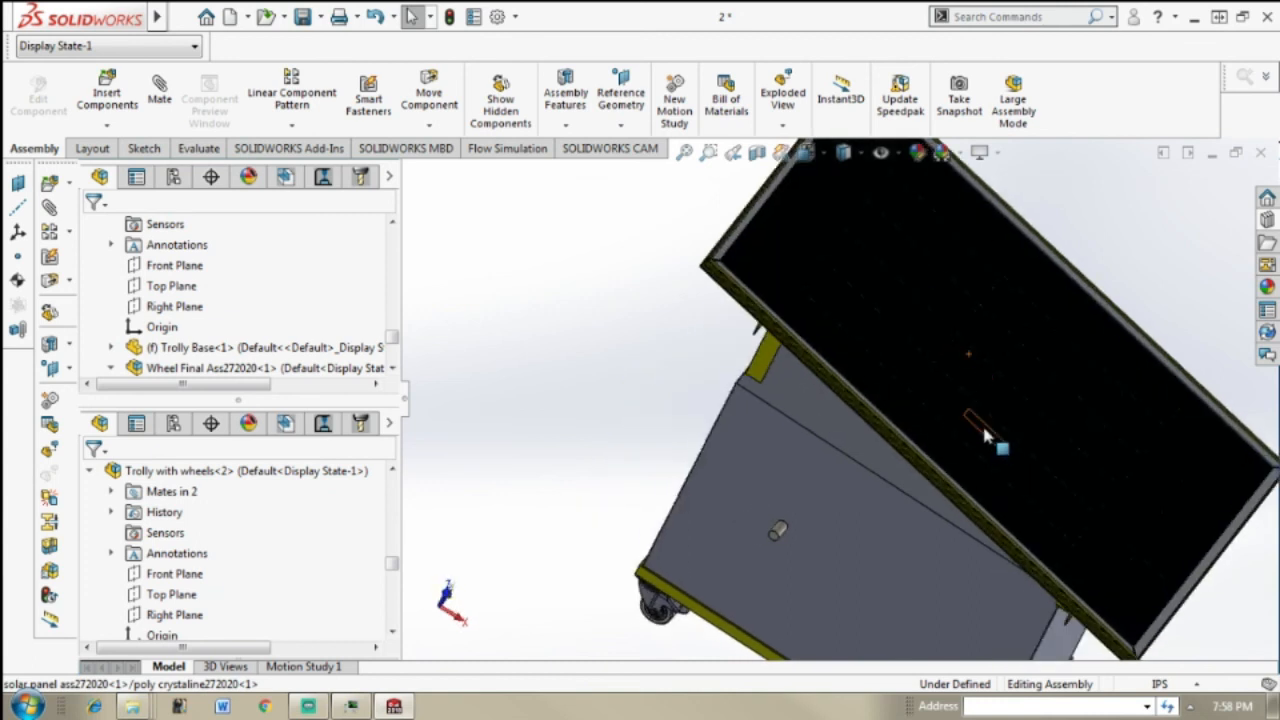
middle_drag(985, 430, 963, 346)
scroll(1015, 543, up, 5)
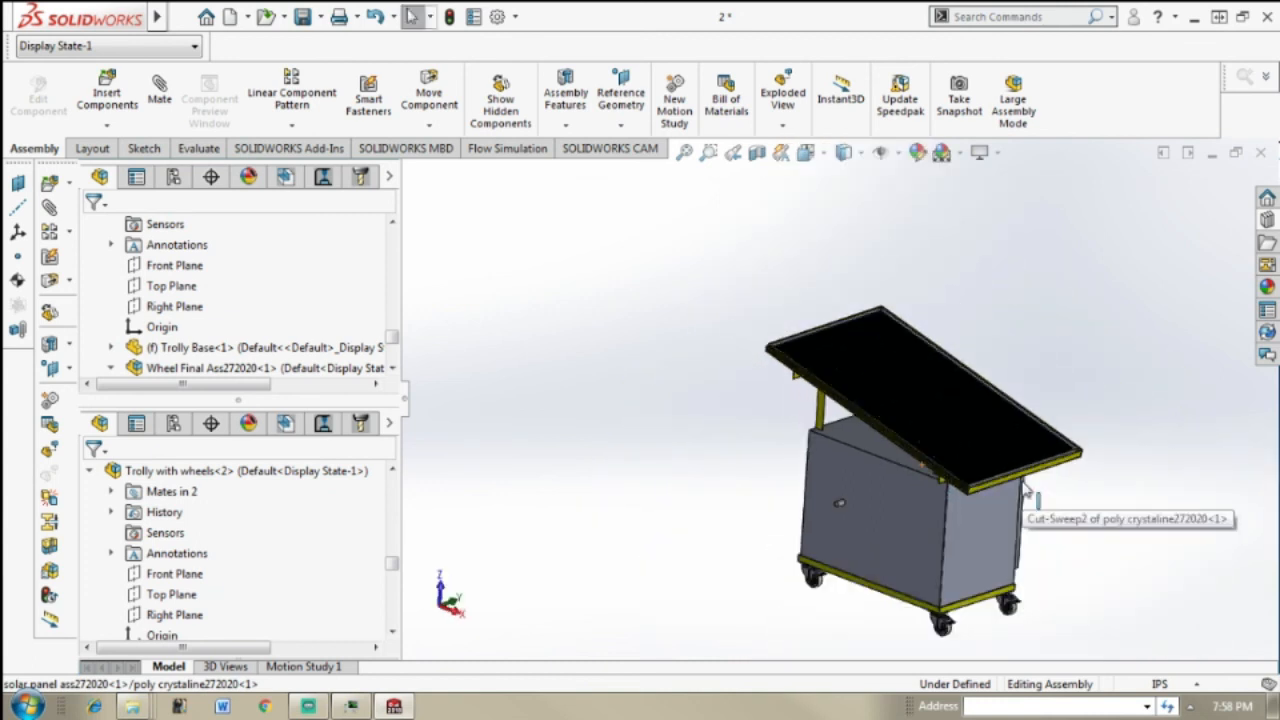
Step: Review the complete roaster oven assembly from the door side, the window side and the raised solar panel's underside
middle_drag(962, 478, 1007, 463)
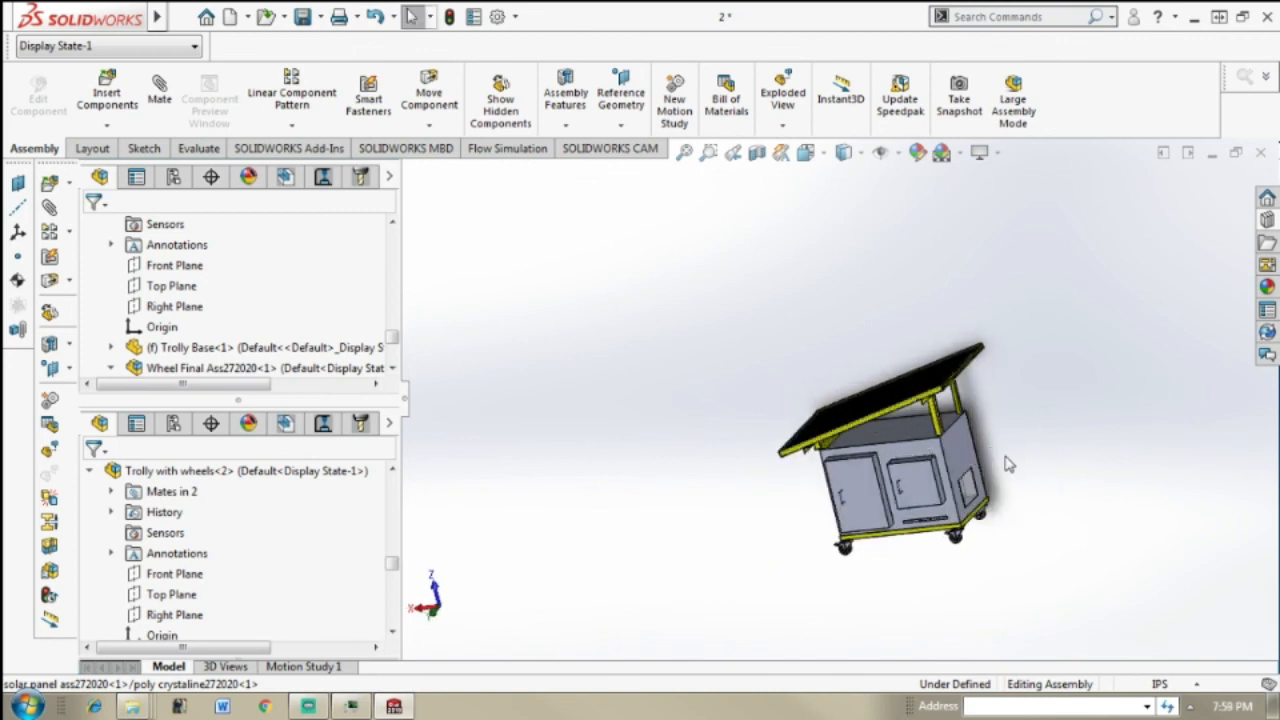
middle_drag(1094, 506, 1122, 430)
scroll(1086, 449, down, 3)
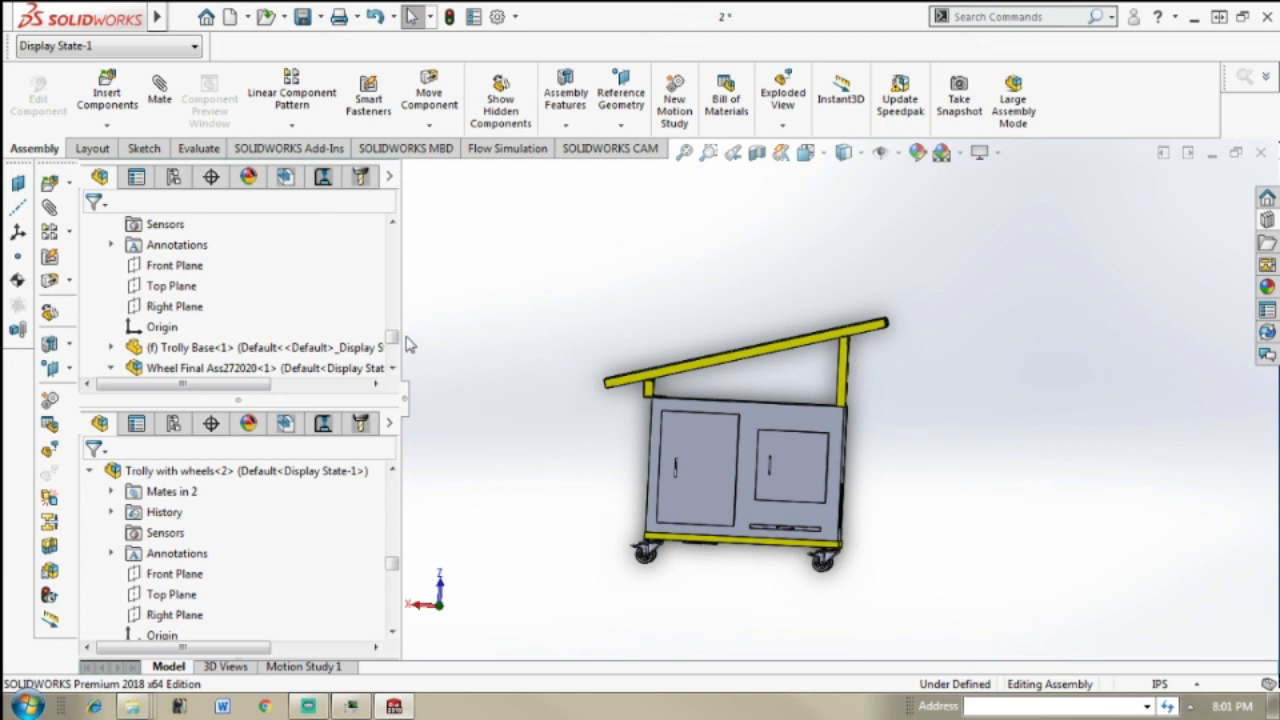
middle_drag(943, 414, 936, 496)
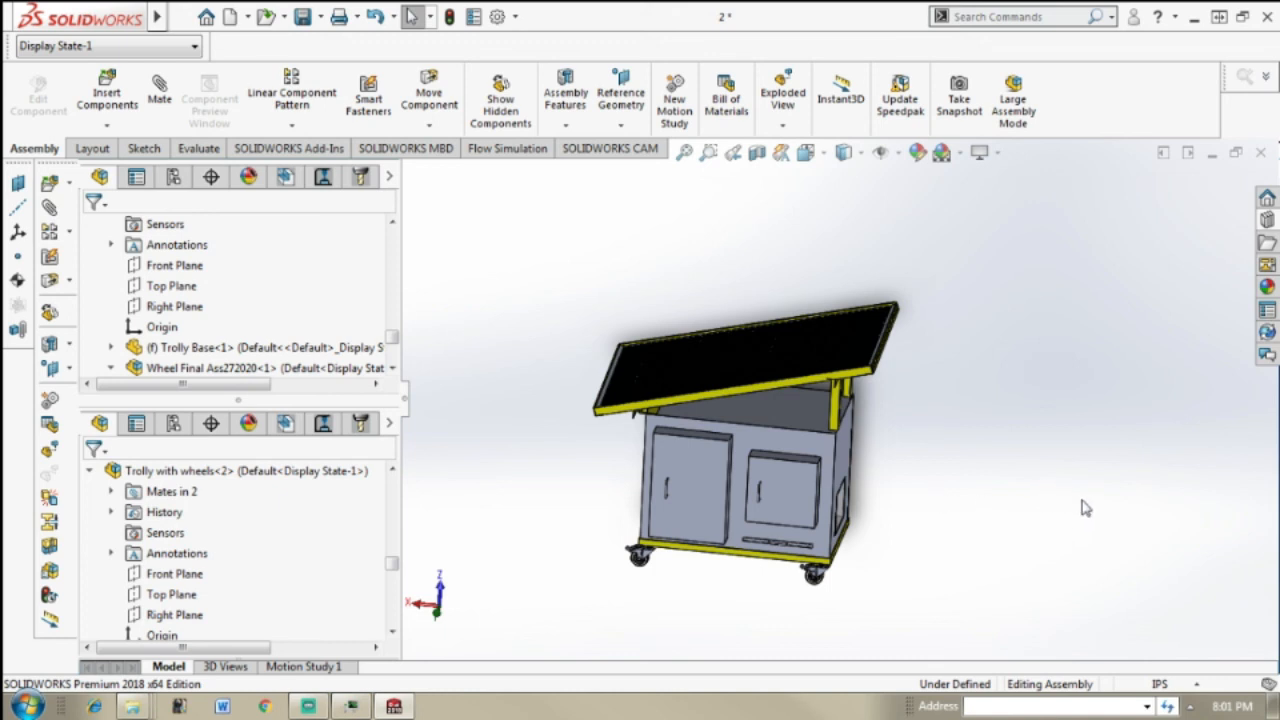
middle_drag(1022, 499, 927, 433)
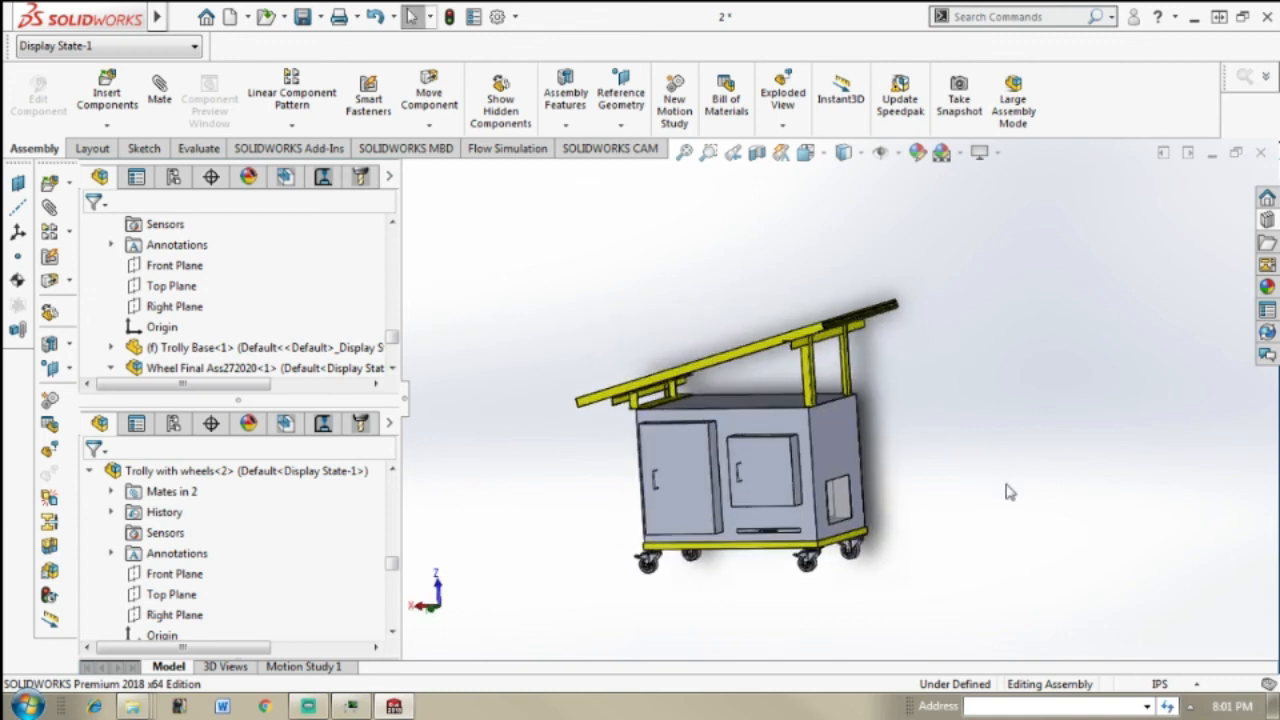
middle_drag(1047, 518, 1089, 489)
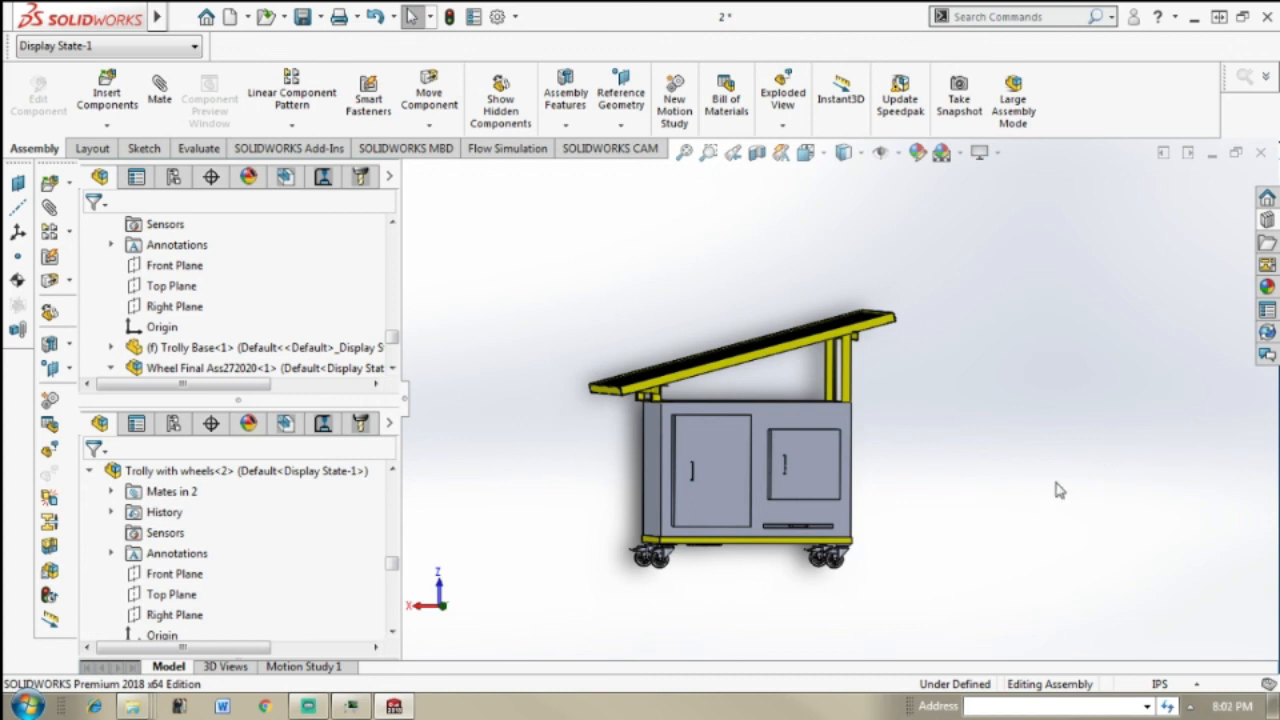
middle_drag(993, 497, 962, 435)
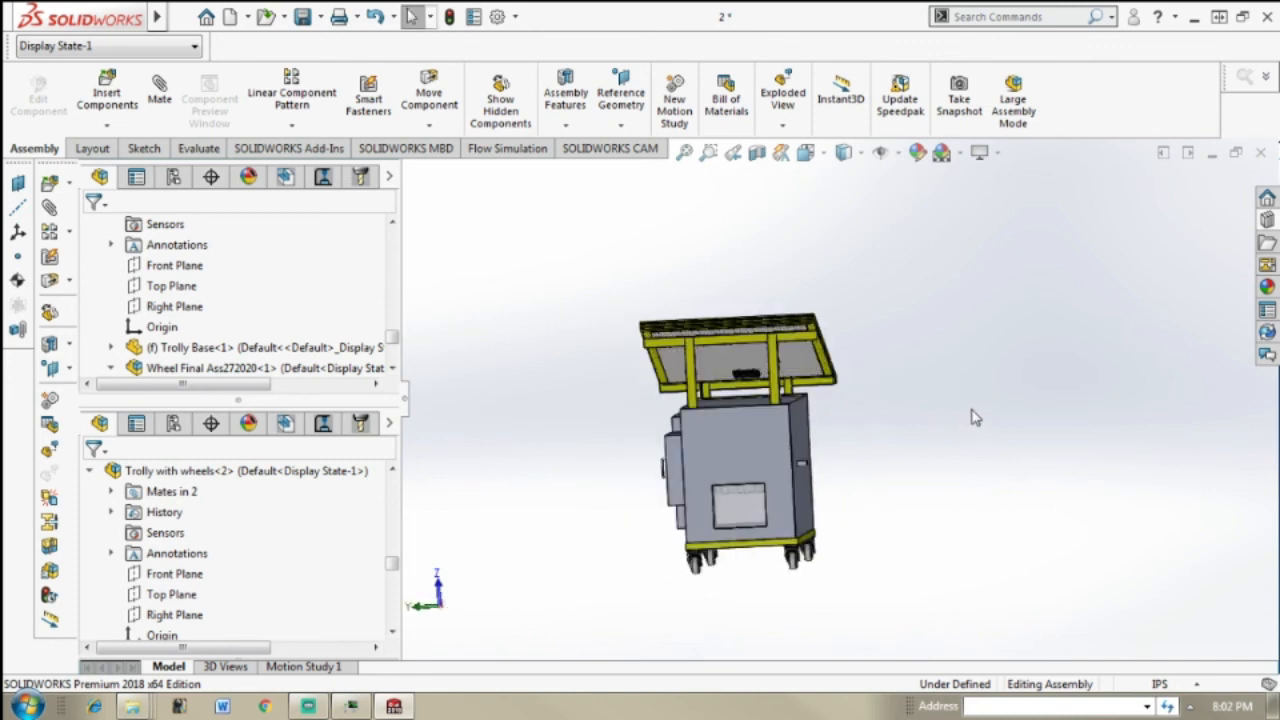
scroll(972, 410, down, 1)
middle_drag(1068, 502, 900, 544)
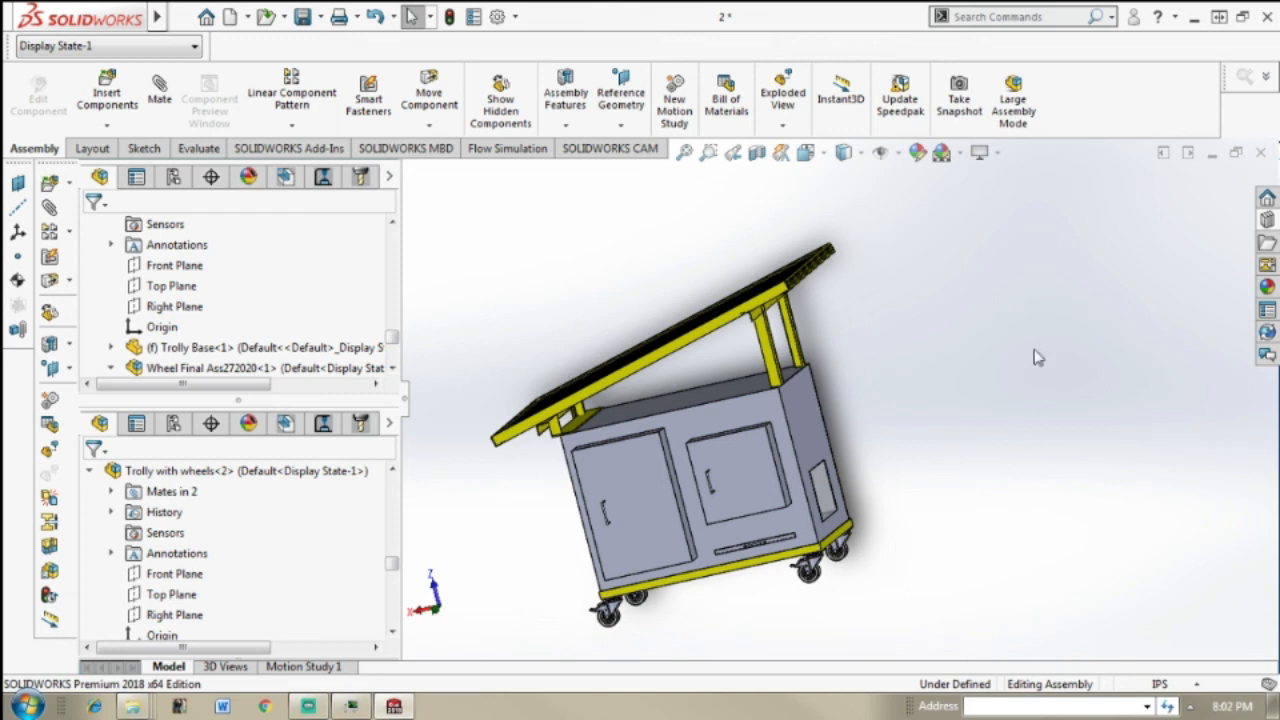
middle_drag(1071, 497, 1009, 545)
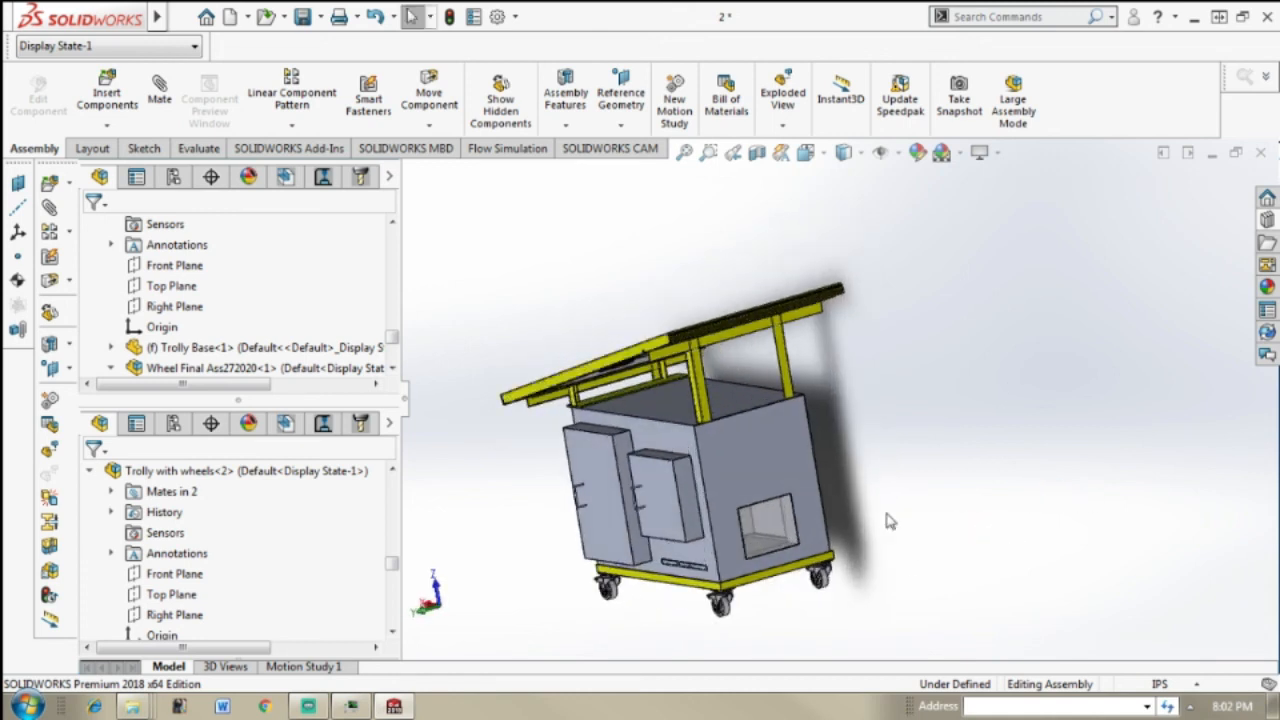
Step: Examine the oven's door side, window opening and solar panel supports up close and as a whole, ending facing the doors
scroll(966, 504, up, 3)
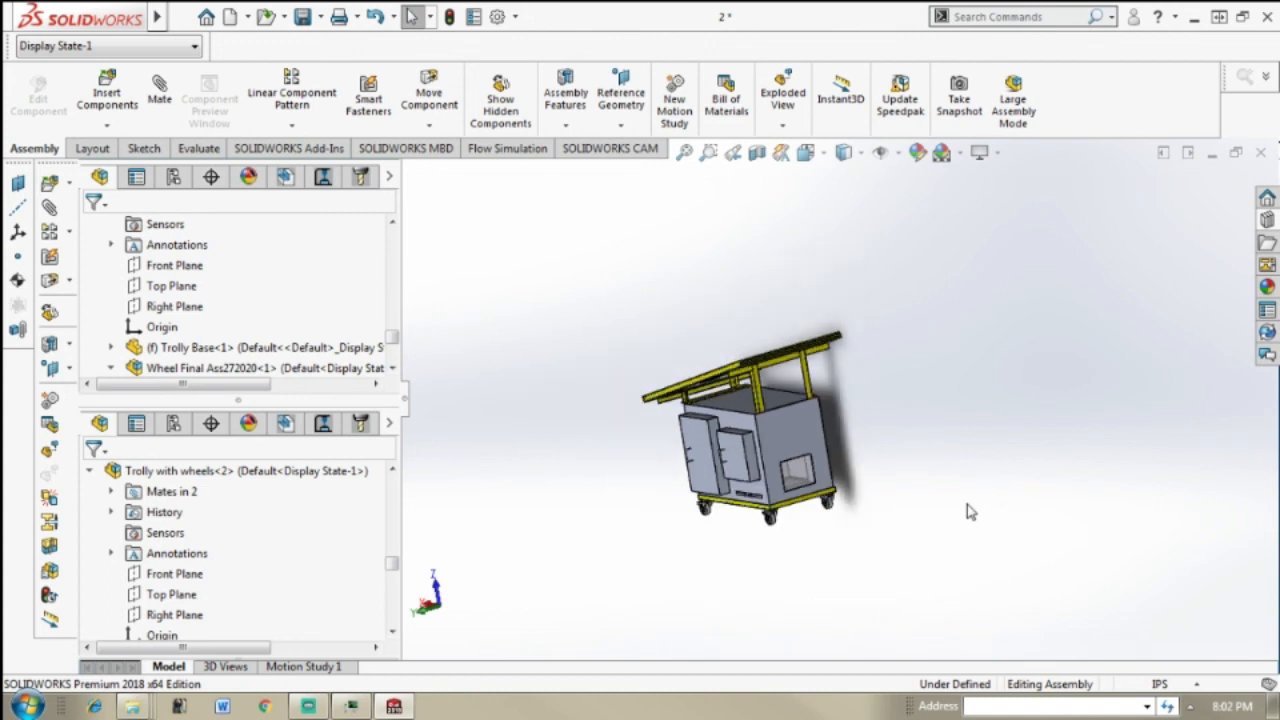
scroll(936, 520, down, 3)
scroll(751, 434, up, 4)
scroll(816, 360, down, 6)
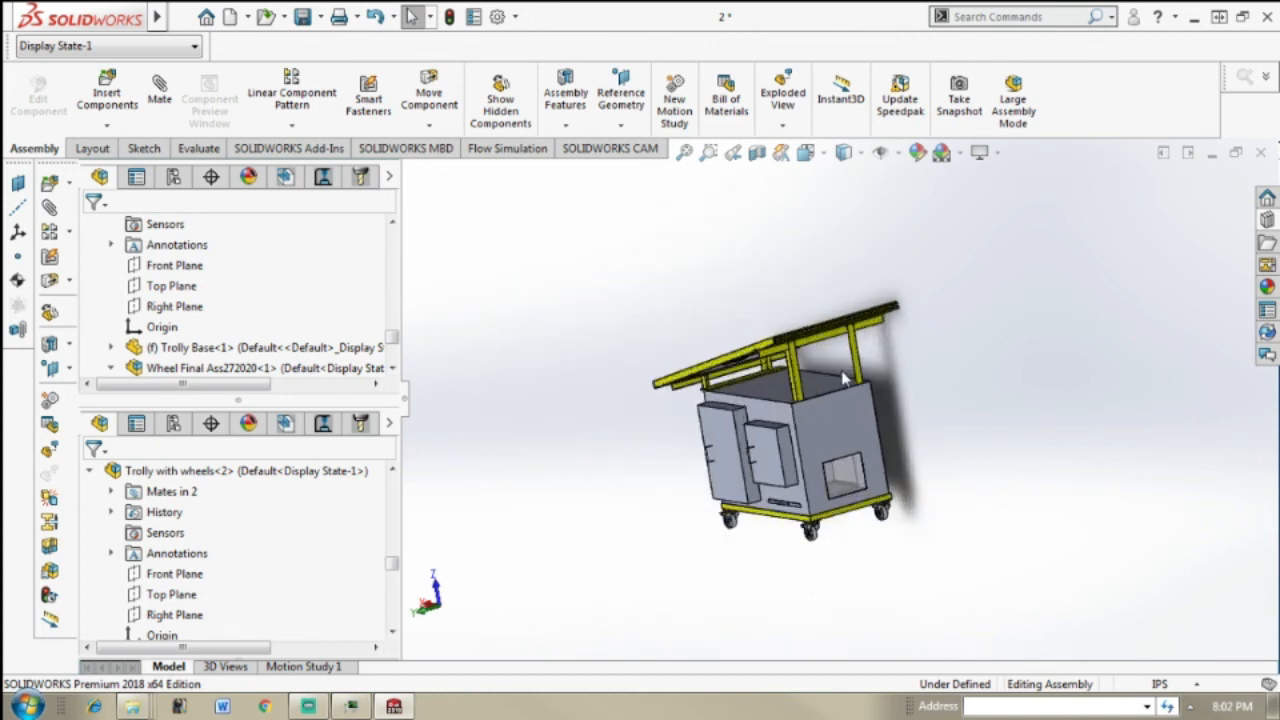
middle_drag(838, 367, 1010, 348)
mouse_move(828, 370)
middle_down()
mouse_move(830, 430)
mouse_move(800, 370)
mouse_move(722, 350)
mouse_move(783, 370)
middle_up()
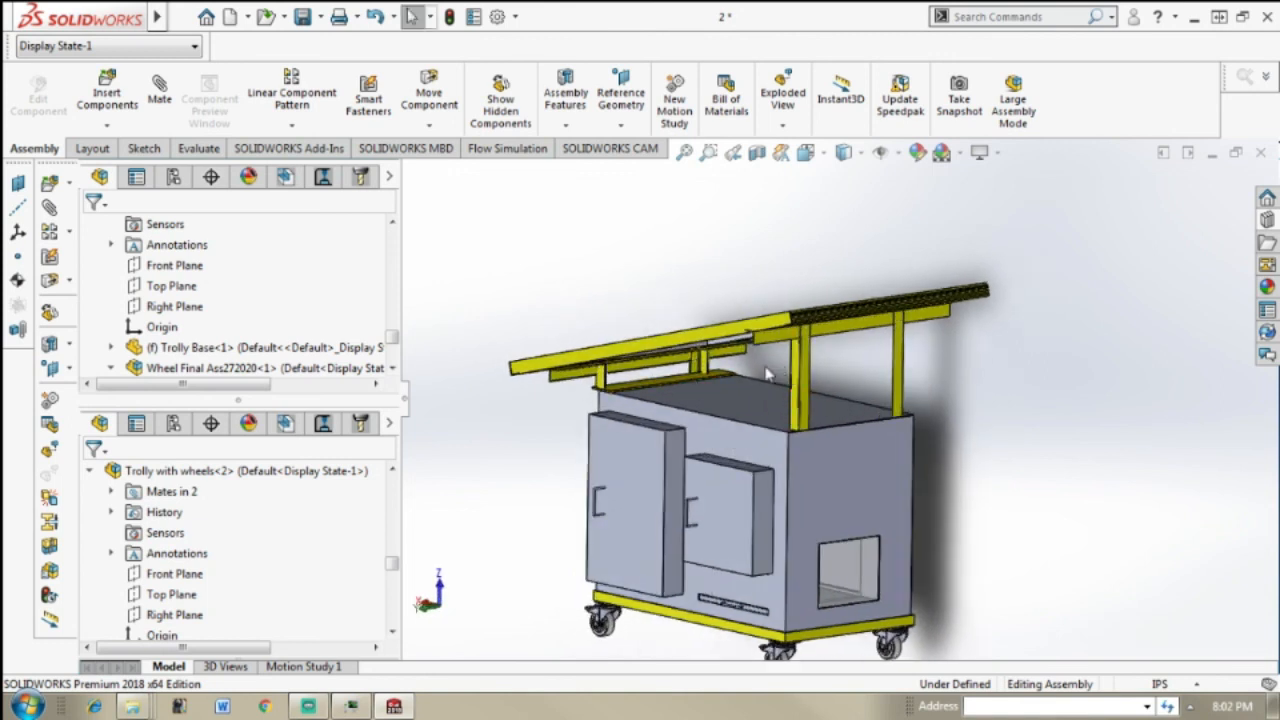
scroll(772, 385, up, 4)
middle_drag(772, 385, 873, 383)
scroll(877, 385, up, 1)
scroll(866, 390, down, 2)
middle_drag(952, 410, 988, 410)
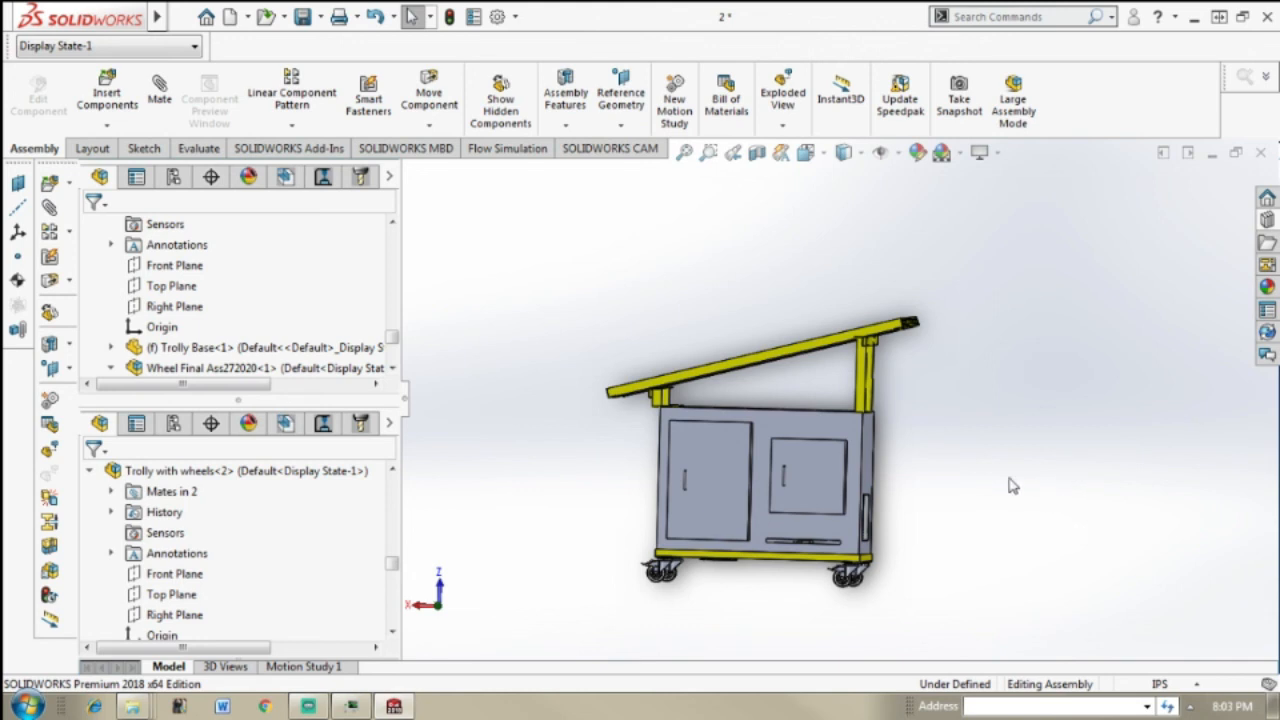
Step: Compare angled and door-side views of the finished oven, checking both end faces, the trolley wheels and the solar panel's upper surface
middle_drag(990, 474, 921, 490)
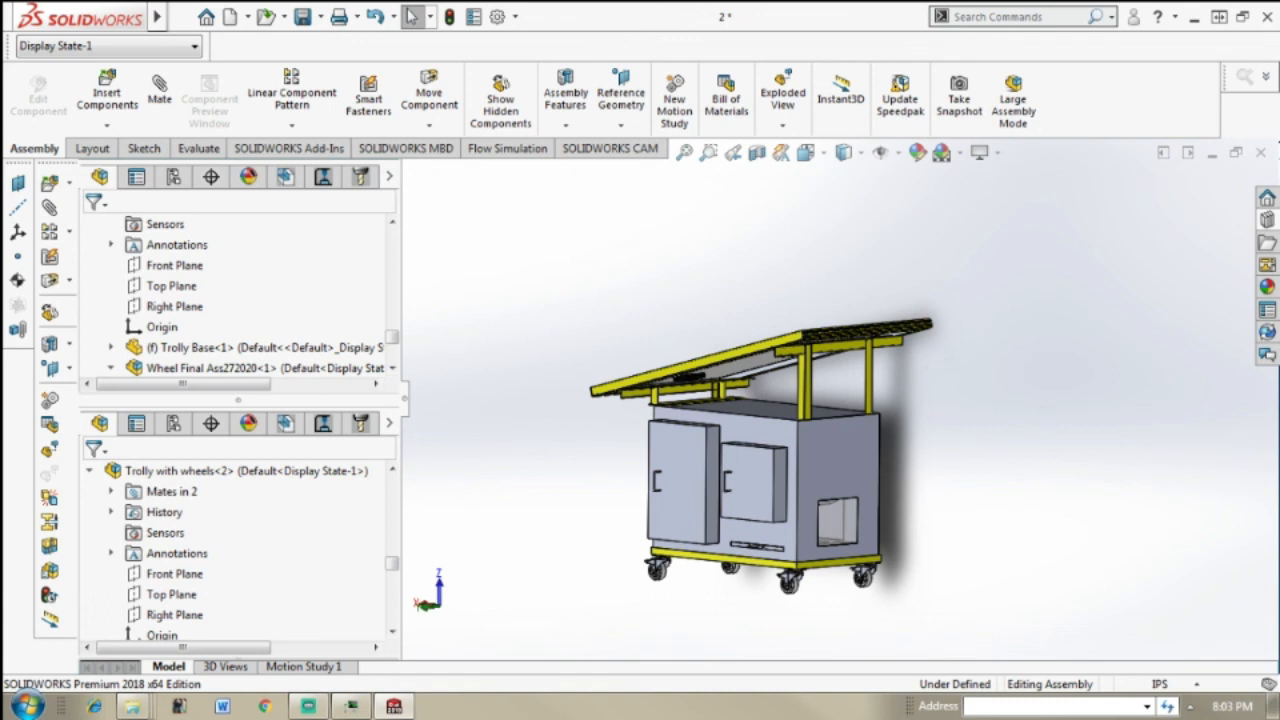
middle_drag(941, 407, 1000, 364)
key(Escape)
scroll(797, 455, up, 1)
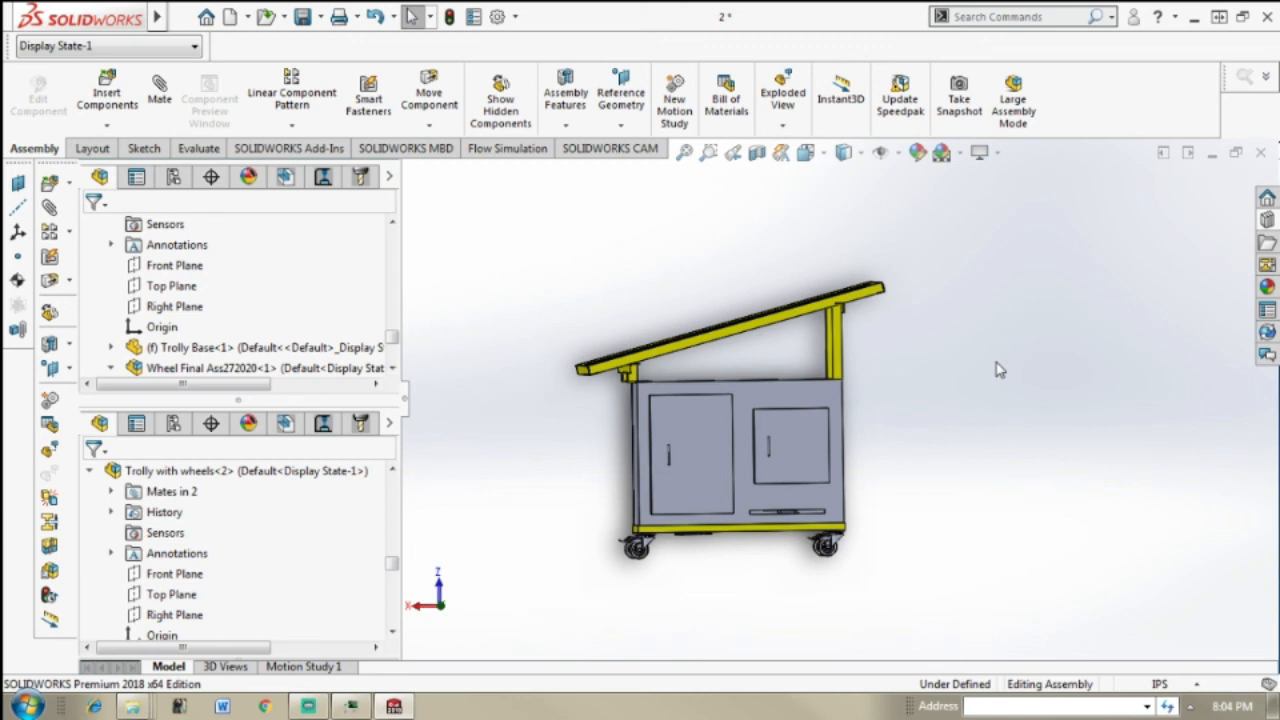
middle_drag(959, 396, 912, 413)
scroll(808, 428, down, 3)
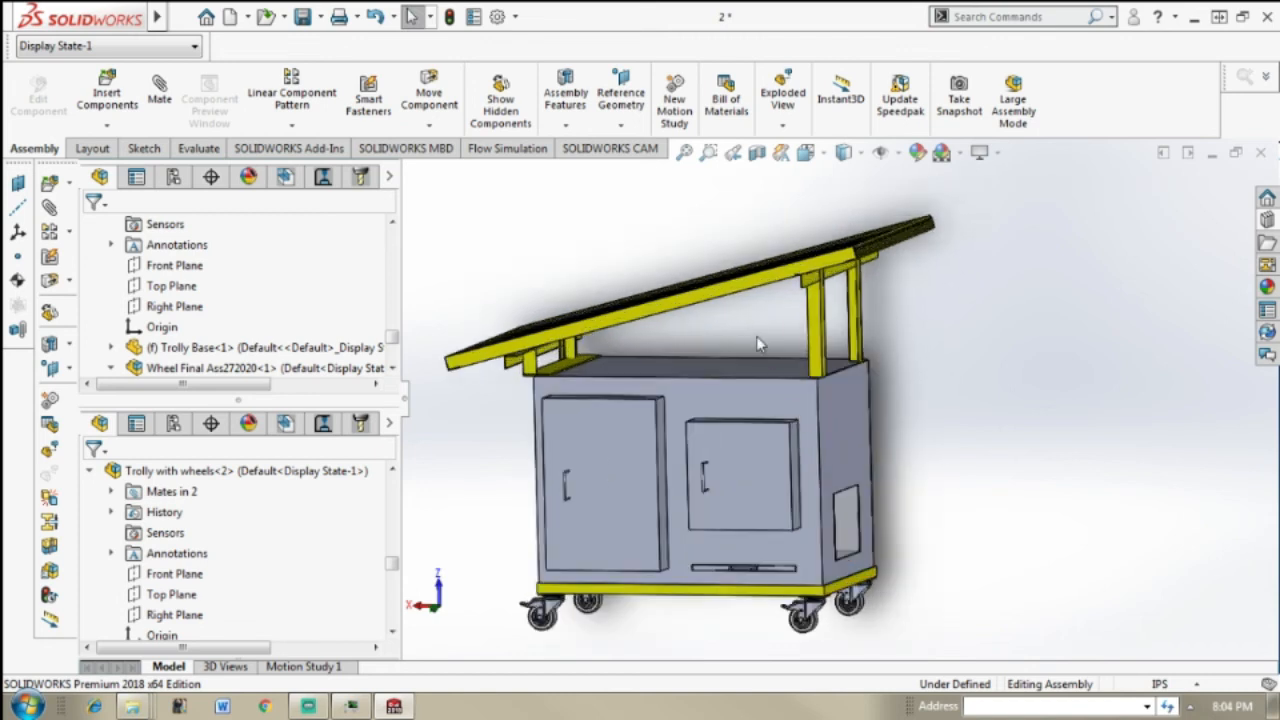
middle_drag(995, 428, 955, 445)
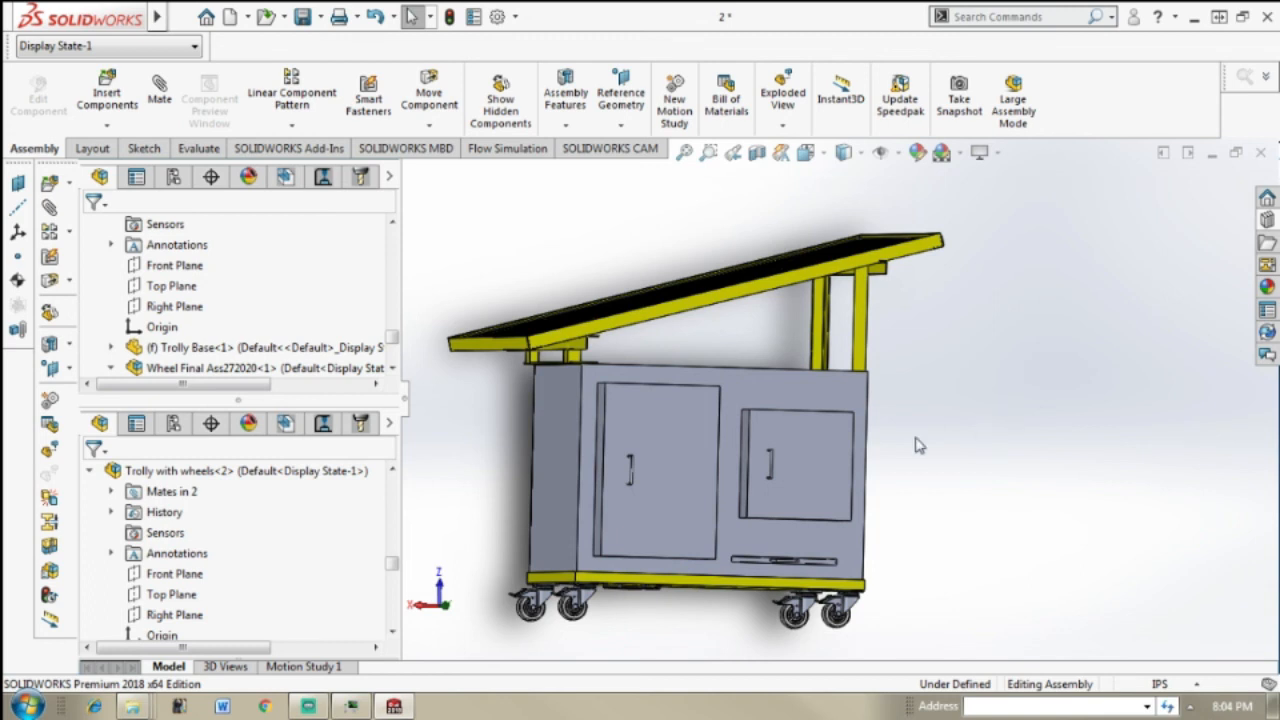
middle_drag(1100, 483, 1058, 485)
middle_drag(1071, 431, 929, 550)
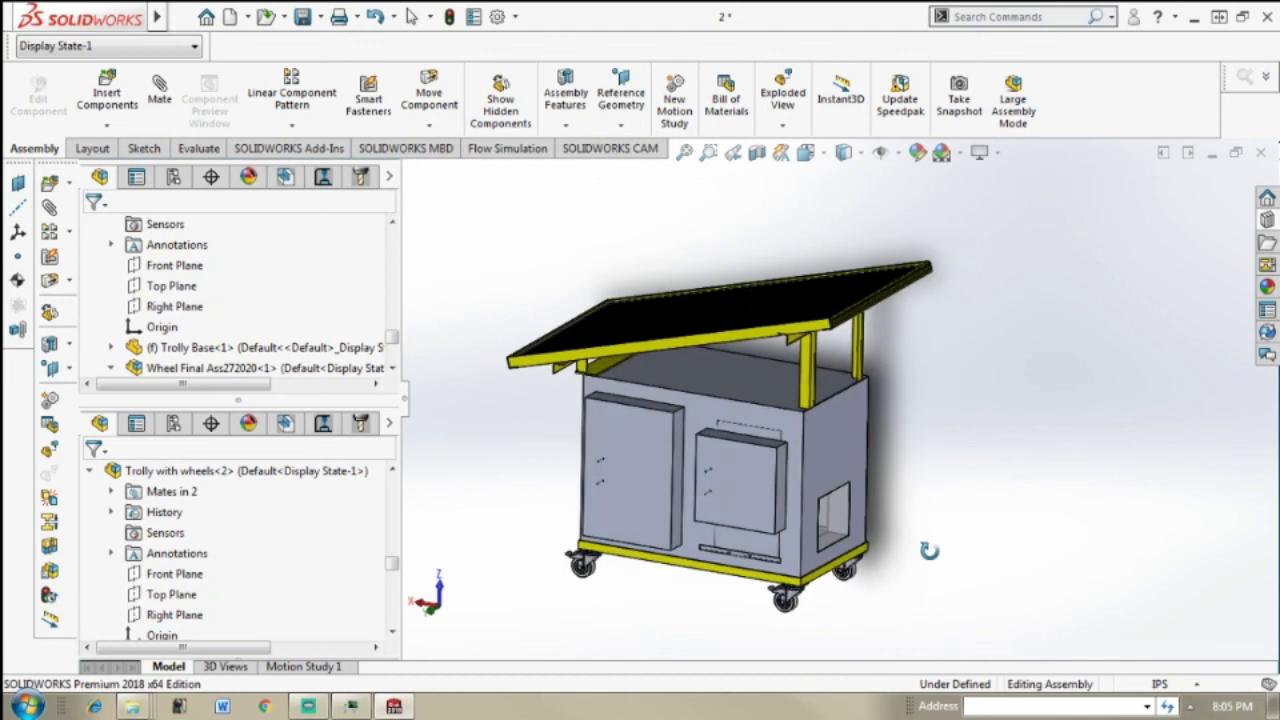